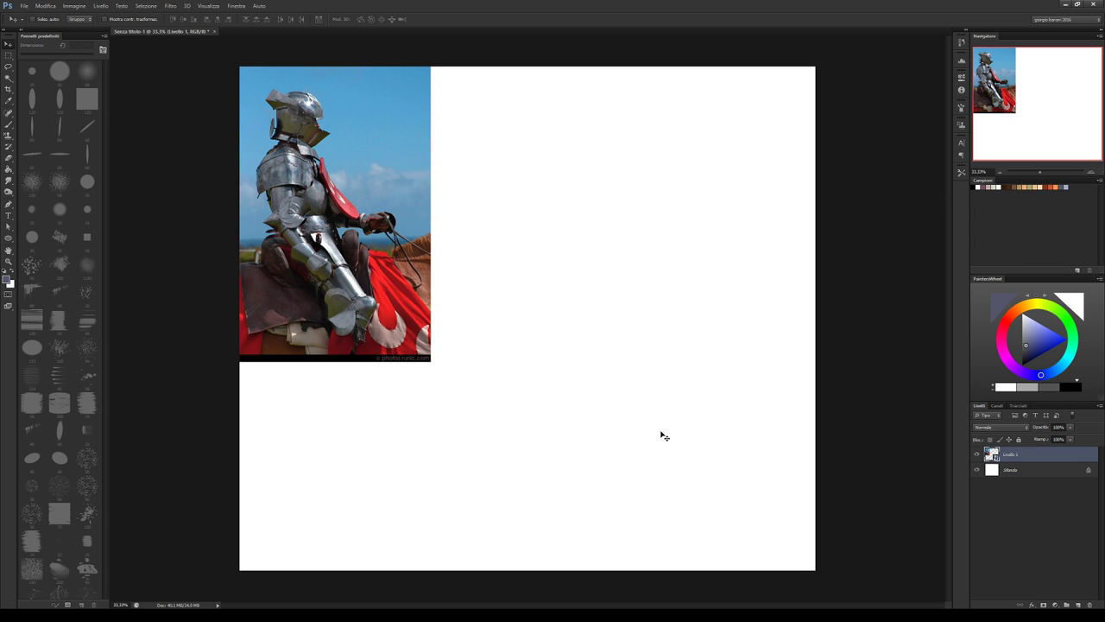
Add a new empty sketch layer and try a small round brush with test strokes.
{"action": "key", "text": "r"}
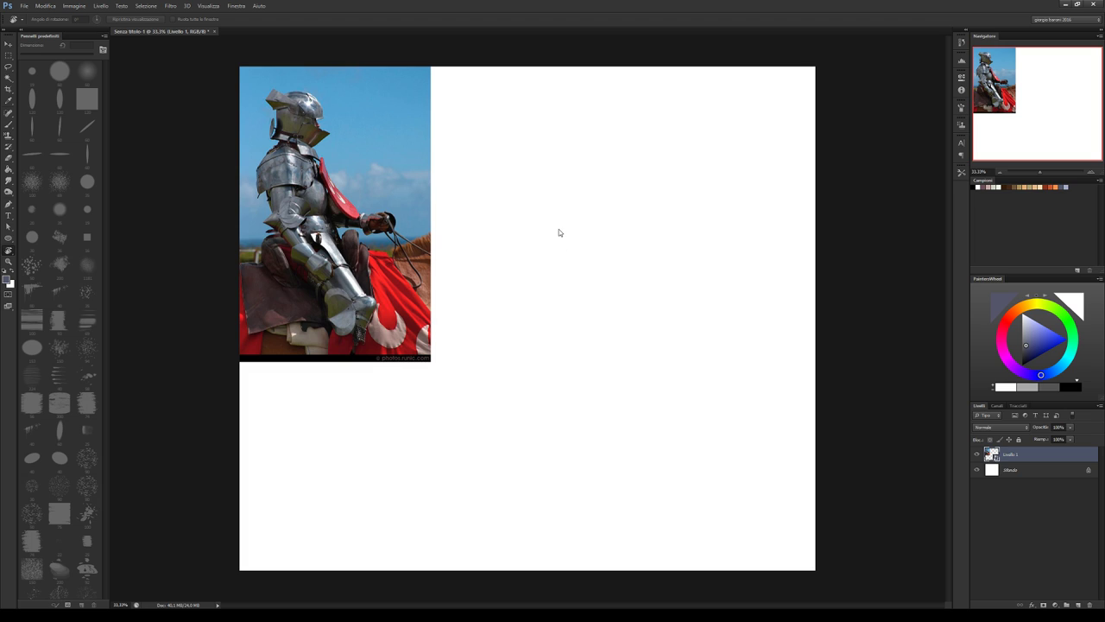
{"action": "left_click", "coordinate": [1076, 605]}
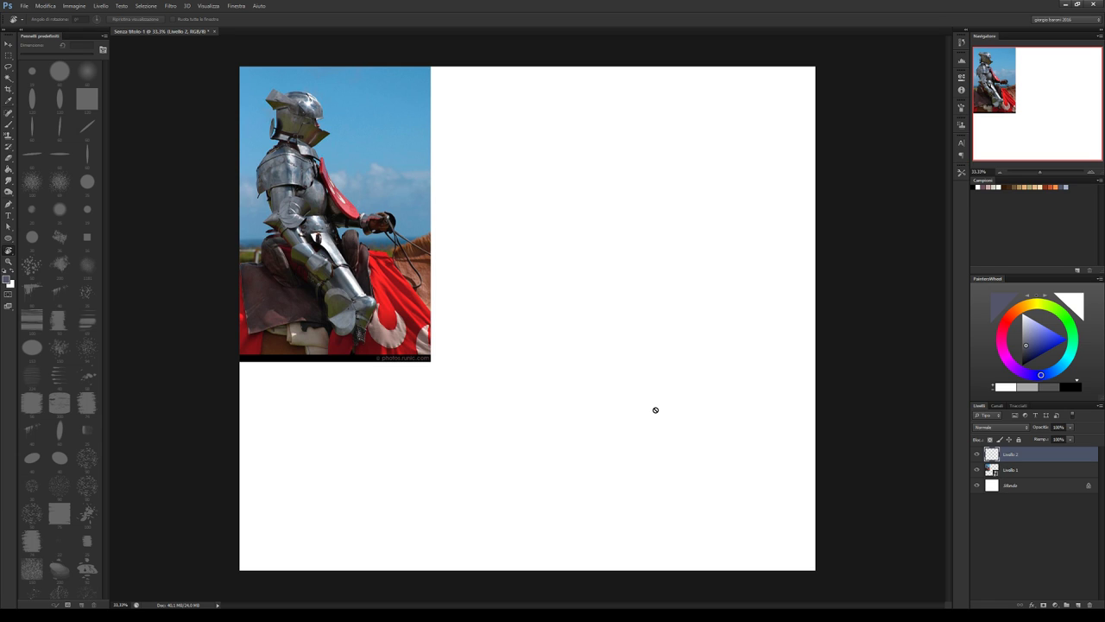
{"action": "key", "text": "b"}
{"action": "left_click_drag", "start_coordinate": [531, 185], "coordinate": [535, 246]}
{"action": "key", "text": "ctrl+z"}
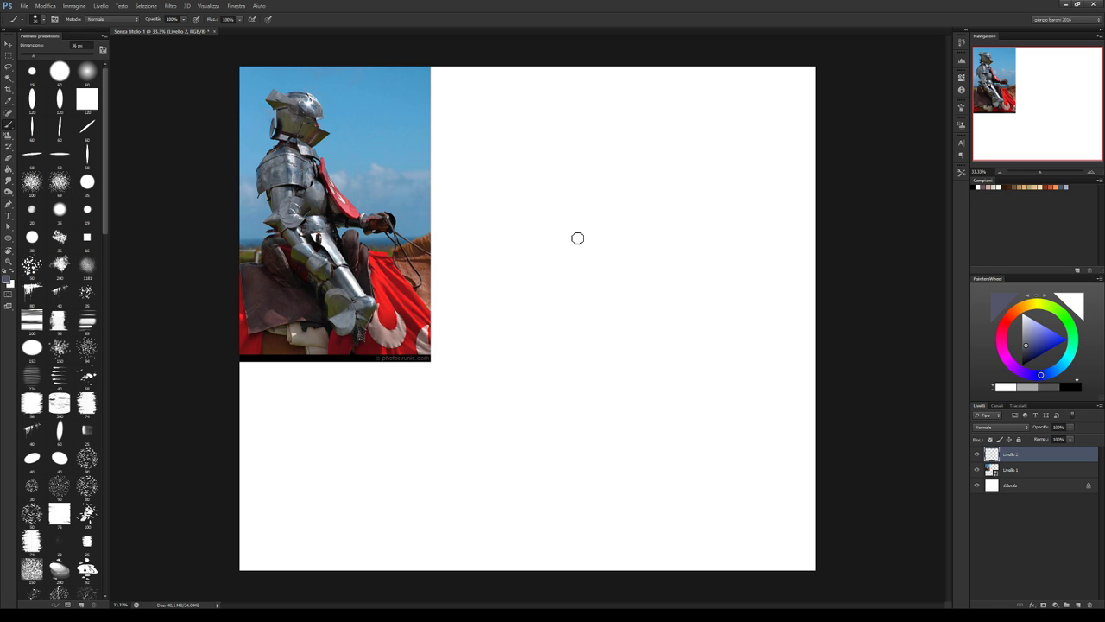
{"action": "left_click", "coordinate": [32, 74]}
{"action": "left_click_drag", "start_coordinate": [558, 178], "coordinate": [563, 247]}
{"action": "key", "text": "ctrl+z"}
Choose a textured sketching brush and set the paint colour to brown.
{"action": "left_click_drag", "start_coordinate": [109, 232], "coordinate": [109, 570]}
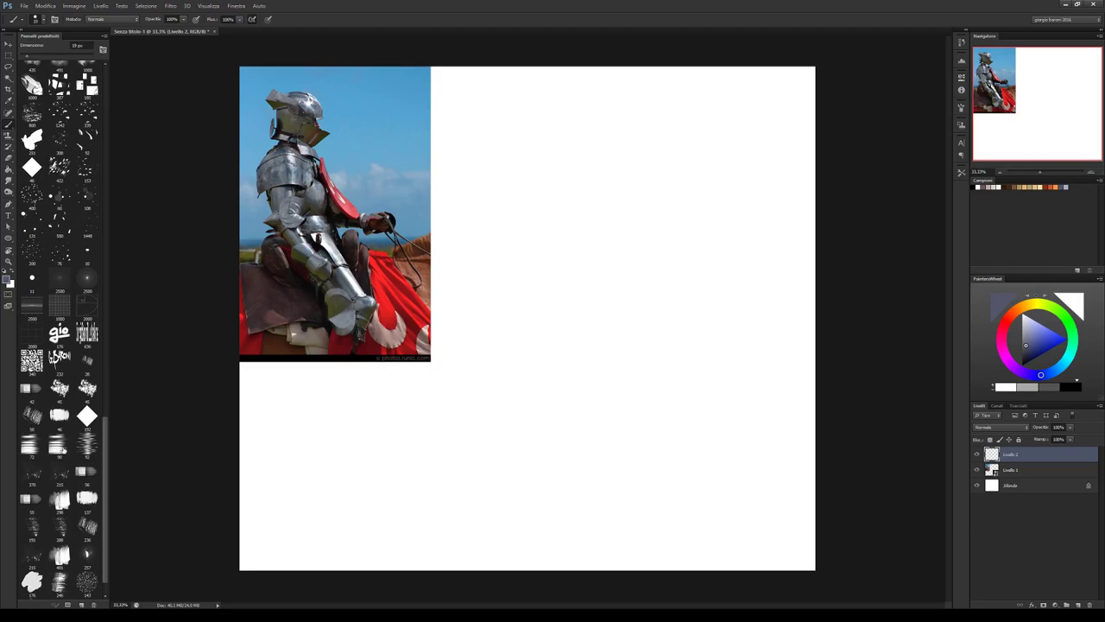
{"action": "left_click", "coordinate": [59, 444]}
{"action": "mouse_move", "coordinate": [578, 148]}
{"action": "left_mouse_down"}
{"action": "mouse_move", "coordinate": [581, 234]}
{"action": "mouse_move", "coordinate": [630, 217]}
{"action": "left_mouse_up"}
{"action": "key", "text": "ctrl+z"}
{"action": "left_click", "coordinate": [1005, 187]}
Draw the helmet circle with a curled lower stroke, firmer left outline and small side oval.
{"action": "mouse_move", "coordinate": [592, 188]}
{"action": "left_mouse_down"}
{"action": "mouse_move", "coordinate": [555, 219]}
{"action": "mouse_move", "coordinate": [545, 210]}
{"action": "mouse_move", "coordinate": [590, 190]}
{"action": "mouse_move", "coordinate": [555, 180]}
{"action": "mouse_move", "coordinate": [585, 190]}
{"action": "mouse_move", "coordinate": [582, 181]}
{"action": "mouse_move", "coordinate": [564, 197]}
{"action": "mouse_move", "coordinate": [535, 198]}
{"action": "mouse_move", "coordinate": [540, 212]}
{"action": "mouse_move", "coordinate": [530, 215]}
{"action": "mouse_move", "coordinate": [578, 224]}
{"action": "mouse_move", "coordinate": [601, 198]}
{"action": "left_mouse_up"}
{"action": "key", "text": "ctrl+z"}
{"action": "left_click_drag", "start_coordinate": [573, 187], "coordinate": [591, 183]}
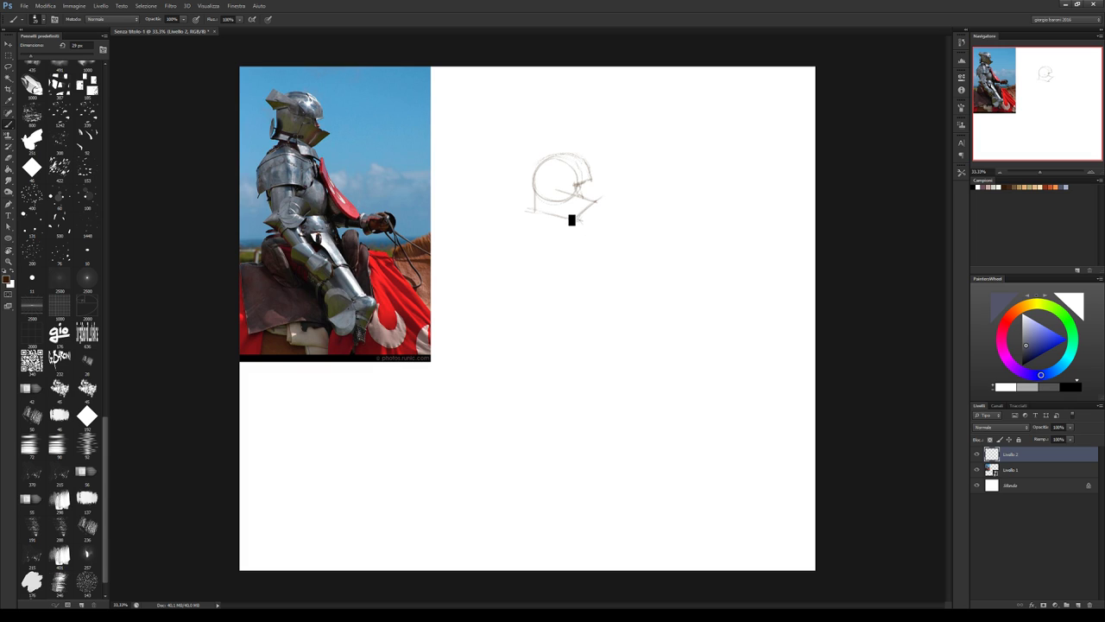
{"action": "mouse_move", "coordinate": [582, 226]}
{"action": "left_mouse_down"}
{"action": "mouse_move", "coordinate": [594, 242]}
{"action": "mouse_move", "coordinate": [562, 238]}
{"action": "mouse_move", "coordinate": [595, 244]}
{"action": "left_mouse_up"}
{"action": "left_click_drag", "start_coordinate": [537, 184], "coordinate": [533, 210]}
{"action": "left_click_drag", "start_coordinate": [543, 166], "coordinate": [532, 215]}
{"action": "left_click_drag", "start_coordinate": [532, 208], "coordinate": [528, 185]}
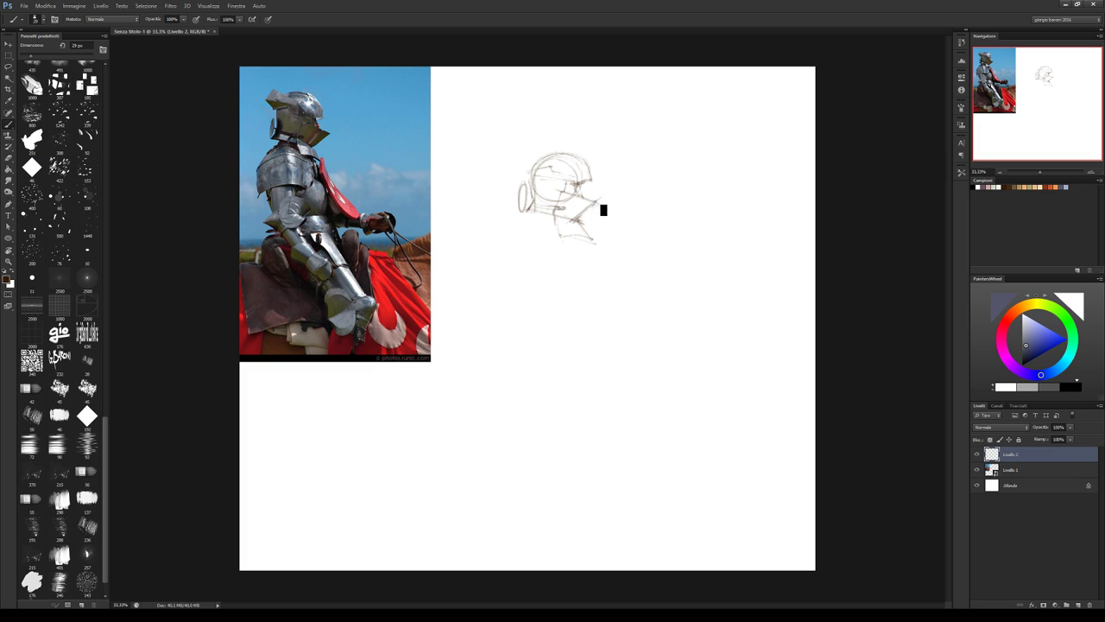
Add diagonal visor and crown lines to the helmet, then sample the sketch's brown.
{"action": "left_click_drag", "start_coordinate": [601, 209], "coordinate": [581, 190]}
{"action": "left_click_drag", "start_coordinate": [573, 196], "coordinate": [604, 207]}
{"action": "left_click_drag", "start_coordinate": [571, 165], "coordinate": [583, 165]}
{"action": "left_click_drag", "start_coordinate": [522, 160], "coordinate": [534, 177]}
{"action": "left_click", "coordinate": [553, 163], "text": "alt"}
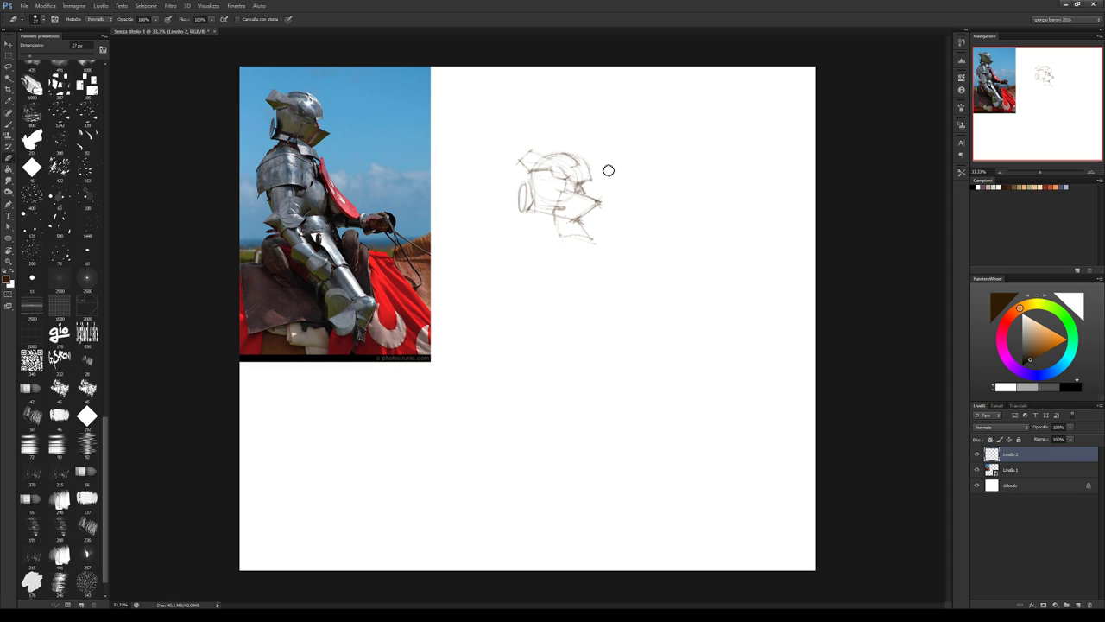
Sketch the knight's shoulder, back and torso sides with a larger brush.
{"action": "key", "text": "b"}
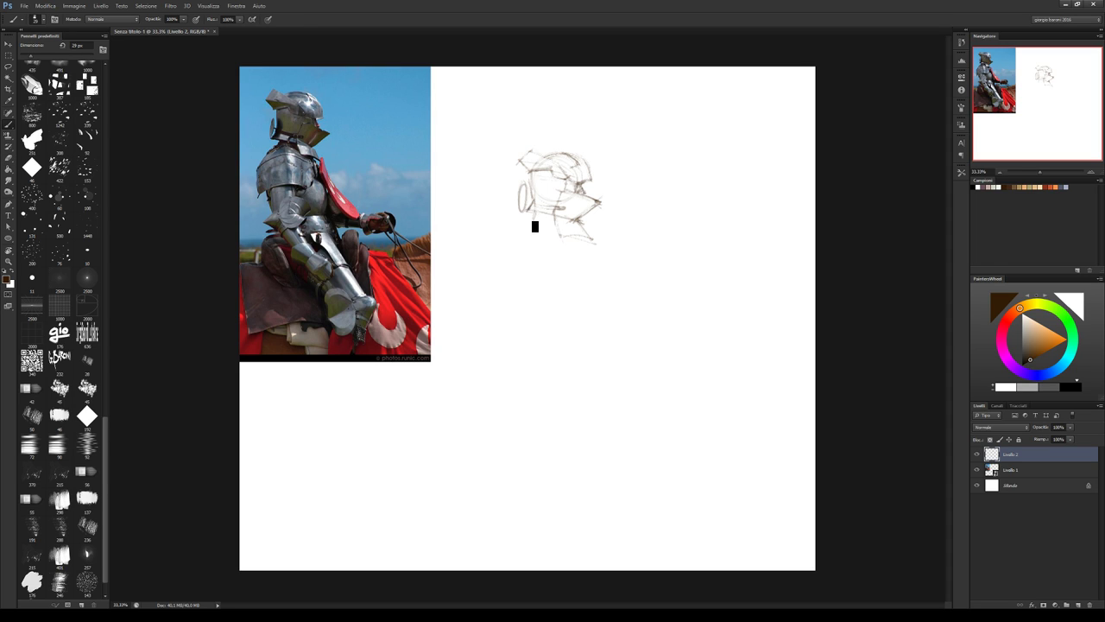
{"action": "left_click_drag", "start_coordinate": [521, 244], "coordinate": [548, 226]}
{"action": "key", "text": "bracketright"}
{"action": "key", "text": "bracketright"}
{"action": "key", "text": "bracketright"}
{"action": "mouse_move", "coordinate": [535, 225]}
{"action": "left_mouse_down"}
{"action": "mouse_move", "coordinate": [513, 261]}
{"action": "mouse_move", "coordinate": [522, 277]}
{"action": "mouse_move", "coordinate": [570, 274]}
{"action": "left_mouse_up"}
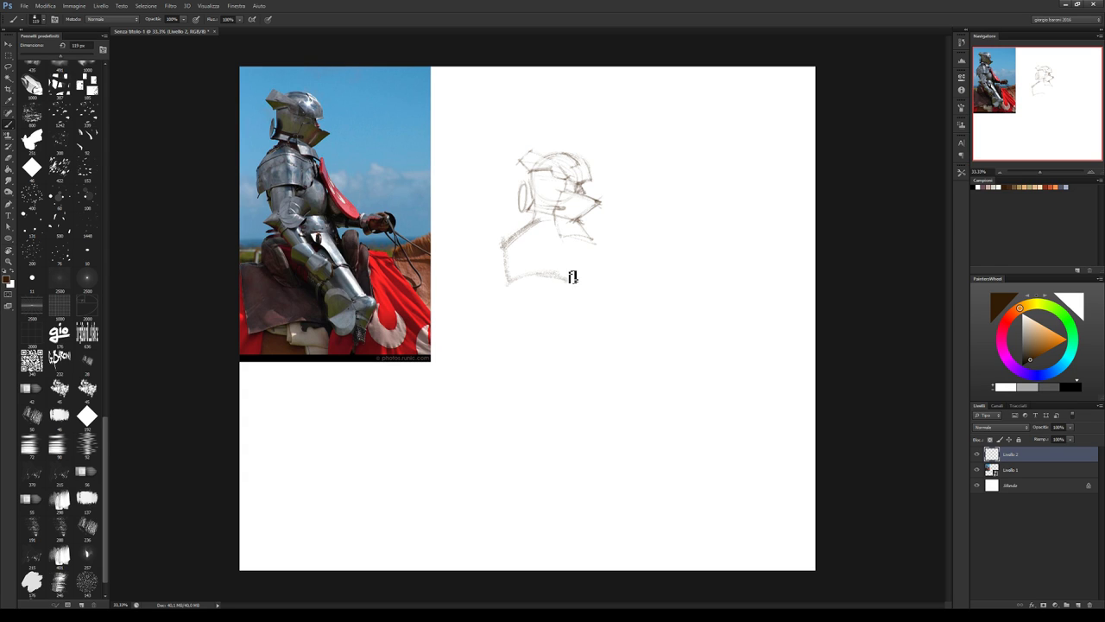
{"action": "left_click_drag", "start_coordinate": [562, 237], "coordinate": [506, 254]}
{"action": "left_click_drag", "start_coordinate": [582, 247], "coordinate": [570, 278]}
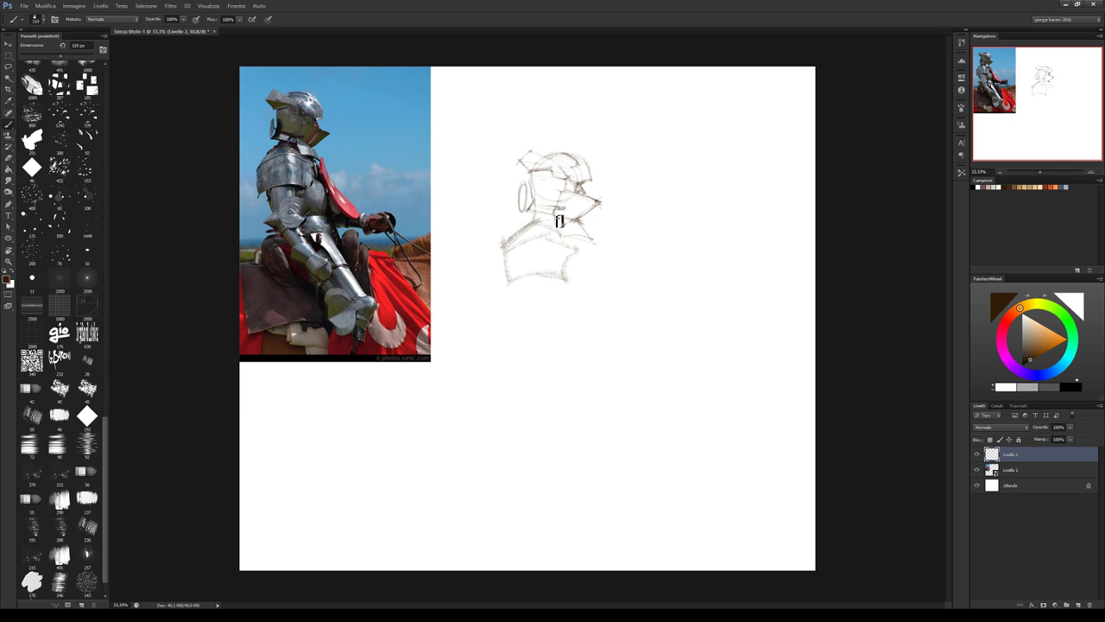
With a smaller brush, rough in the seated lower body below the torso.
{"action": "key", "text": "bracketleft"}
{"action": "key", "text": "bracketleft"}
{"action": "key", "text": "bracketleft"}
{"action": "left_click_drag", "start_coordinate": [523, 286], "coordinate": [537, 329]}
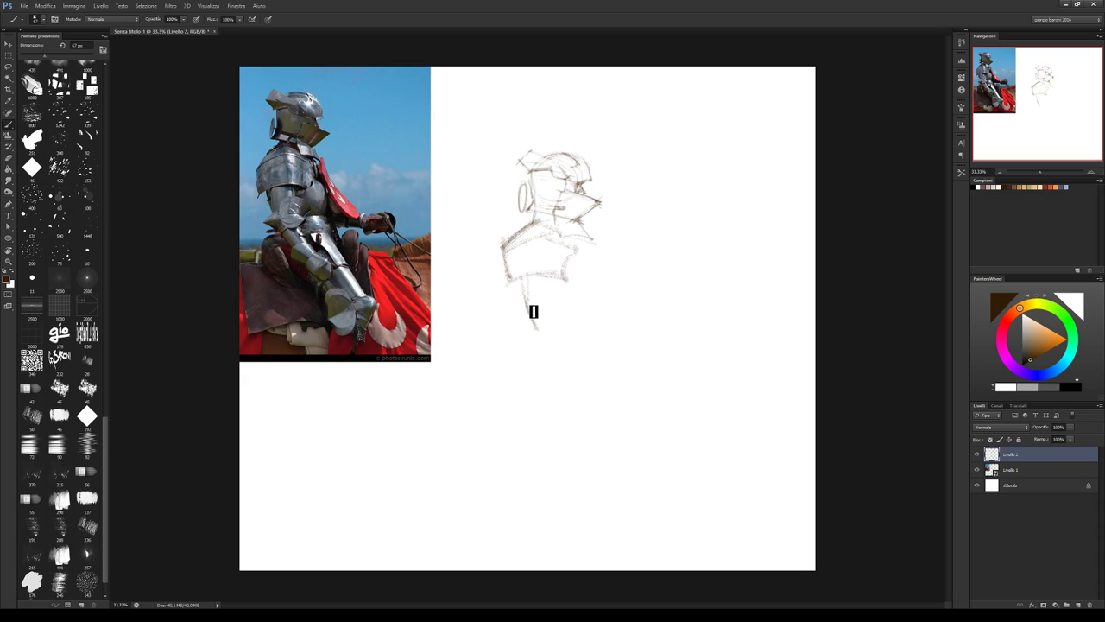
{"action": "left_click_drag", "start_coordinate": [535, 317], "coordinate": [525, 328]}
{"action": "left_click_drag", "start_coordinate": [557, 289], "coordinate": [579, 306]}
{"action": "mouse_move", "coordinate": [567, 316]}
{"action": "left_mouse_down"}
{"action": "mouse_move", "coordinate": [557, 334]}
{"action": "mouse_move", "coordinate": [580, 309]}
{"action": "left_mouse_up"}
{"action": "left_click_drag", "start_coordinate": [538, 316], "coordinate": [582, 308]}
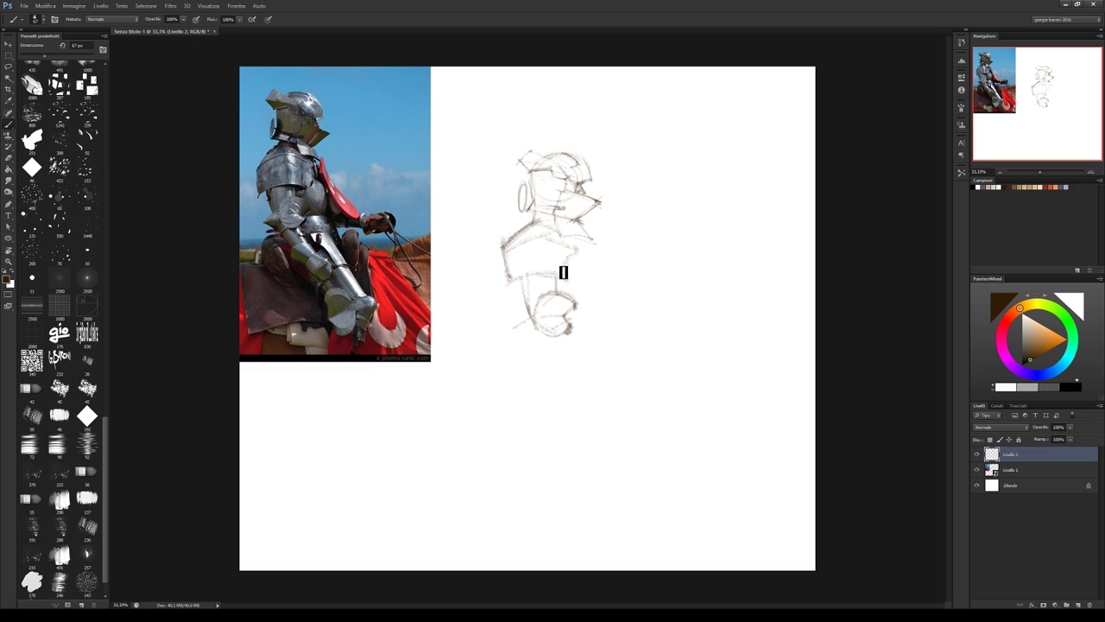
{"action": "mouse_move", "coordinate": [555, 296]}
{"action": "left_mouse_down"}
{"action": "mouse_move", "coordinate": [525, 284]}
{"action": "mouse_move", "coordinate": [568, 279]}
{"action": "left_mouse_up"}
Extend the bent leg down to the foot, with a brief eraser cleanup pass.
{"action": "mouse_move", "coordinate": [523, 328]}
{"action": "left_mouse_down"}
{"action": "mouse_move", "coordinate": [547, 333]}
{"action": "mouse_move", "coordinate": [578, 366]}
{"action": "left_mouse_up"}
{"action": "key", "text": "e"}
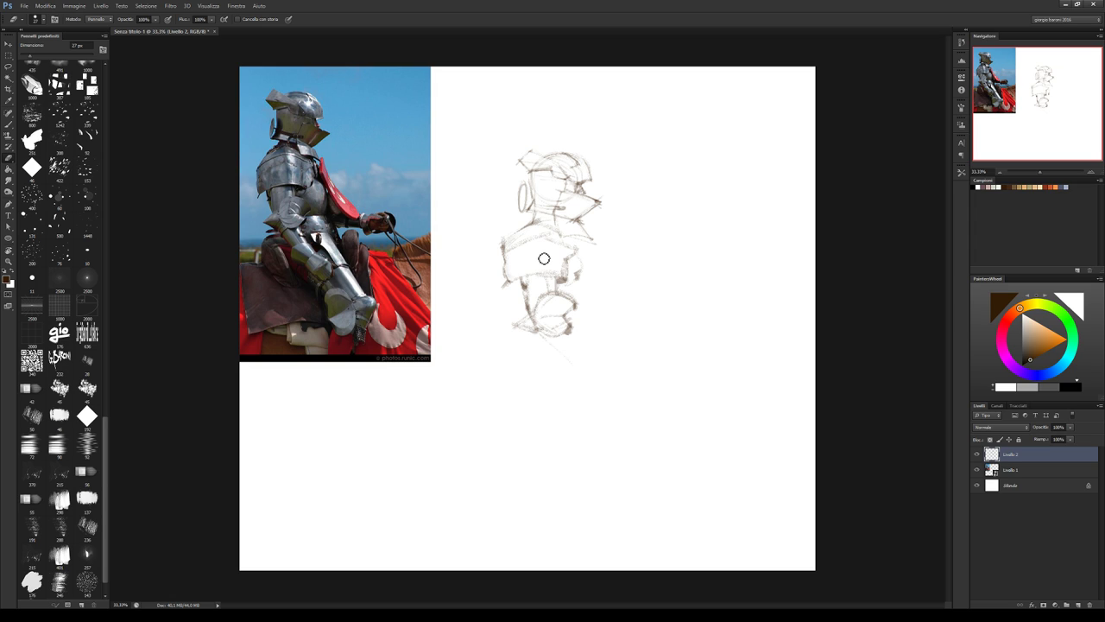
{"action": "key", "text": "b"}
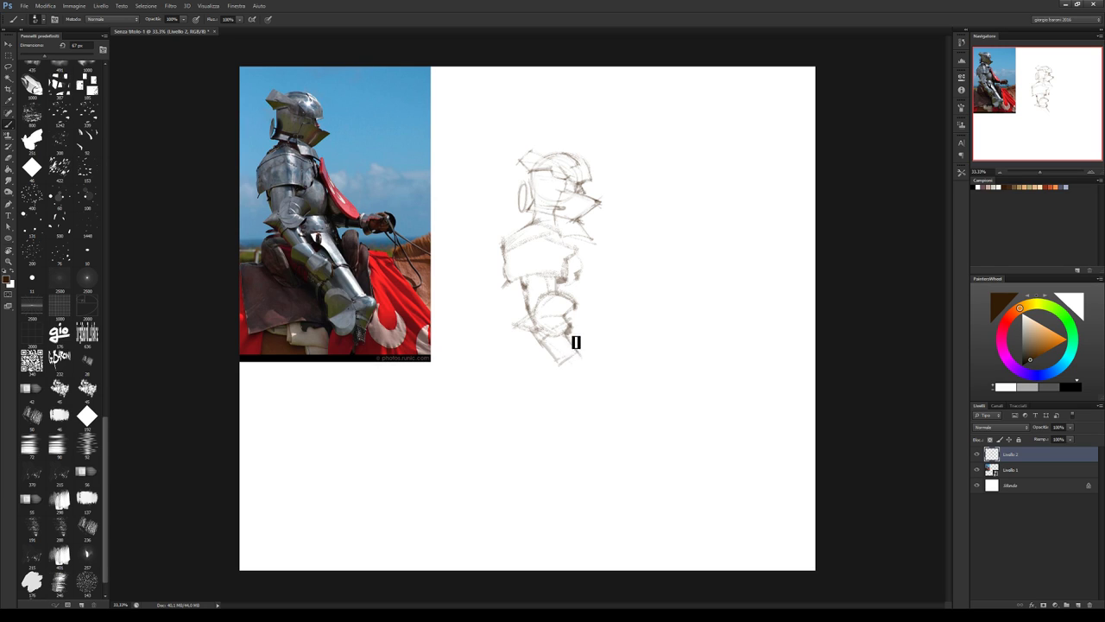
{"action": "mouse_move", "coordinate": [577, 354]}
{"action": "left_mouse_down"}
{"action": "mouse_move", "coordinate": [561, 365]}
{"action": "mouse_move", "coordinate": [590, 368]}
{"action": "mouse_move", "coordinate": [610, 395]}
{"action": "mouse_move", "coordinate": [610, 385]}
{"action": "left_mouse_up"}
Mark the waist line and lower-leg strokes extending right of the torso.
{"action": "left_click_drag", "start_coordinate": [596, 270], "coordinate": [601, 315]}
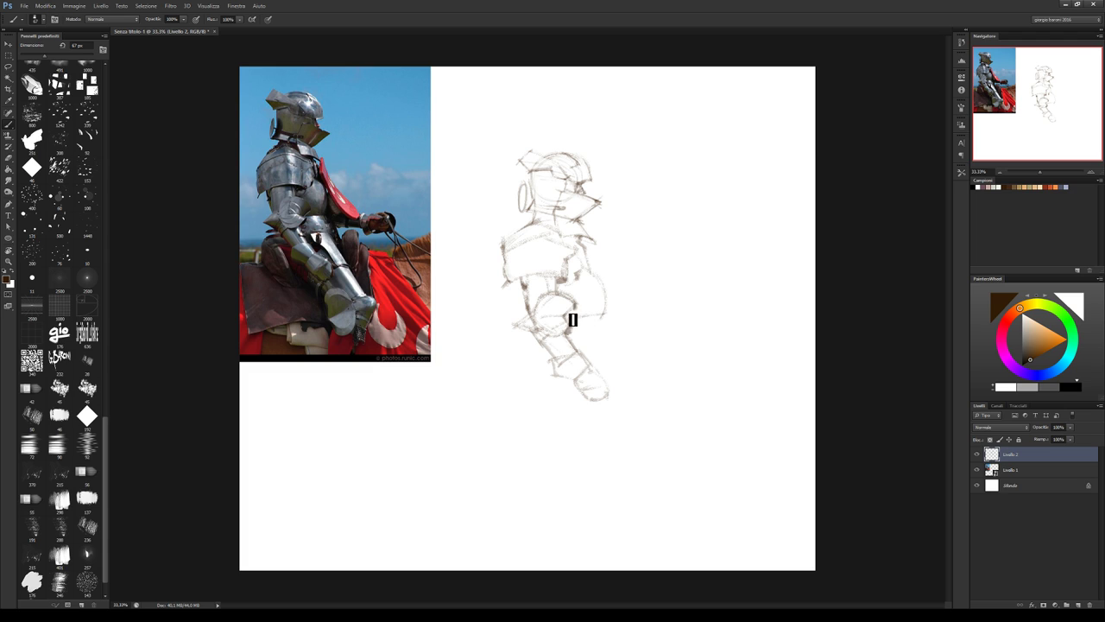
{"action": "left_click_drag", "start_coordinate": [573, 316], "coordinate": [604, 316]}
{"action": "left_click_drag", "start_coordinate": [577, 338], "coordinate": [618, 336]}
{"action": "left_click_drag", "start_coordinate": [618, 334], "coordinate": [625, 341]}
{"action": "left_click_drag", "start_coordinate": [615, 318], "coordinate": [654, 317]}
Draw and reinforce the curved line down the knight's back.
{"action": "mouse_move", "coordinate": [603, 231]}
{"action": "left_mouse_down"}
{"action": "mouse_move", "coordinate": [611, 269]}
{"action": "mouse_move", "coordinate": [643, 290]}
{"action": "left_mouse_up"}
{"action": "left_click_drag", "start_coordinate": [602, 264], "coordinate": [642, 304]}
{"action": "left_click_drag", "start_coordinate": [654, 302], "coordinate": [596, 257]}
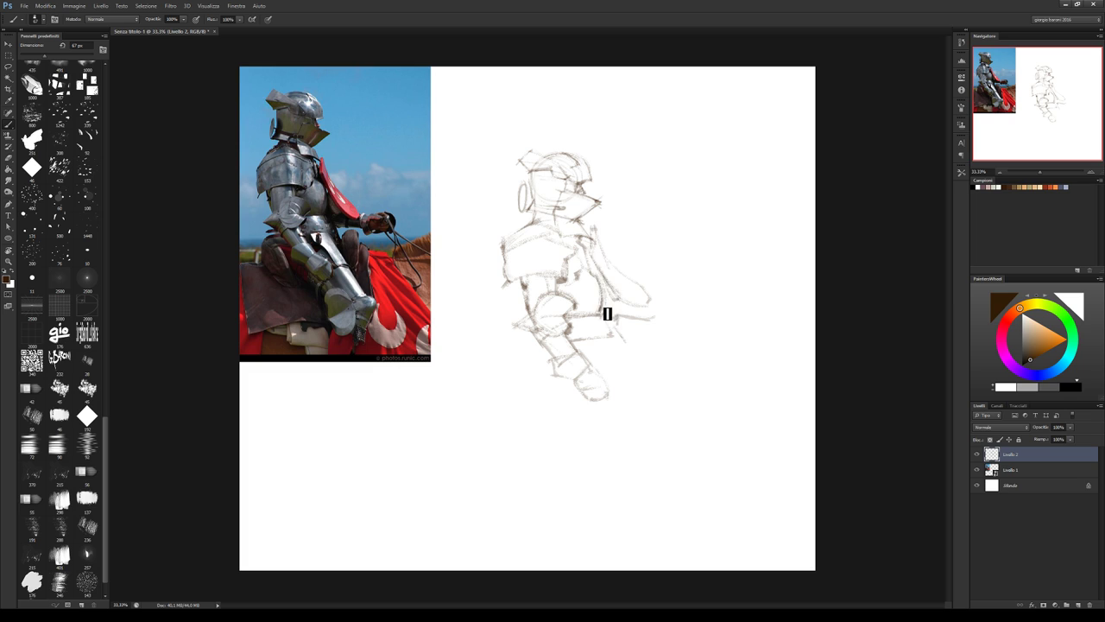
{"action": "mouse_move", "coordinate": [595, 254]}
{"action": "left_mouse_down"}
{"action": "mouse_move", "coordinate": [615, 317]}
{"action": "mouse_move", "coordinate": [662, 301]}
{"action": "mouse_move", "coordinate": [651, 321]}
{"action": "mouse_move", "coordinate": [686, 308]}
{"action": "mouse_move", "coordinate": [699, 324]}
{"action": "mouse_move", "coordinate": [665, 323]}
{"action": "left_mouse_up"}
Outline the hand and draw the long diagonal lance with hatching beyond it.
{"action": "left_click_drag", "start_coordinate": [662, 322], "coordinate": [661, 328]}
{"action": "mouse_move", "coordinate": [696, 311]}
{"action": "left_mouse_down"}
{"action": "mouse_move", "coordinate": [708, 357]}
{"action": "mouse_move", "coordinate": [742, 360]}
{"action": "left_mouse_up"}
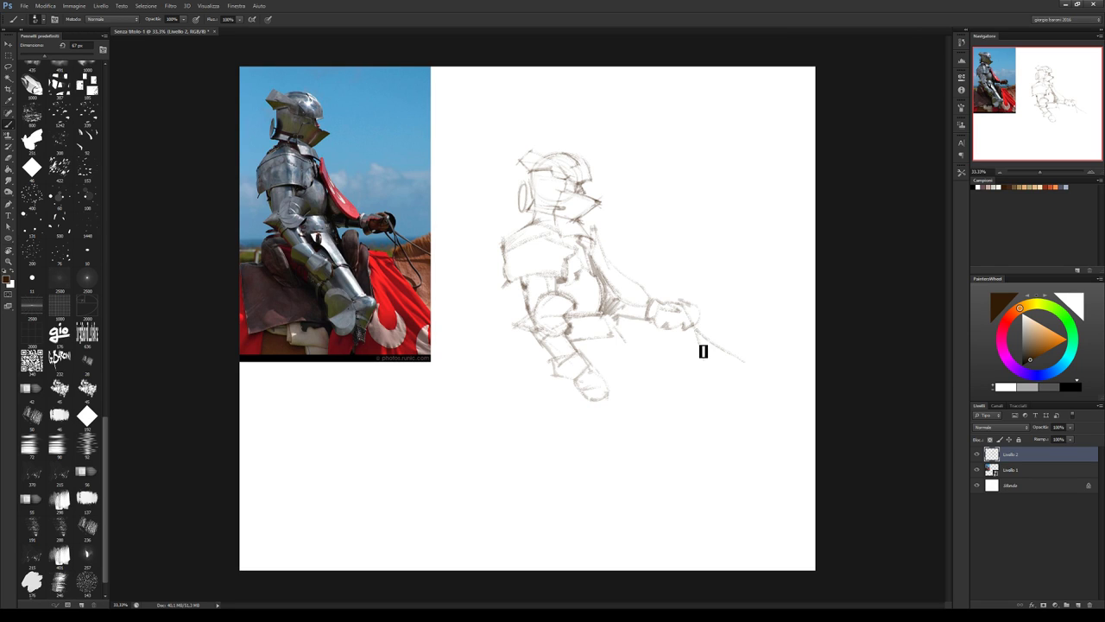
{"action": "left_click_drag", "start_coordinate": [688, 329], "coordinate": [722, 358]}
{"action": "left_click_drag", "start_coordinate": [651, 338], "coordinate": [648, 377]}
{"action": "left_click_drag", "start_coordinate": [662, 356], "coordinate": [669, 409]}
{"action": "left_click_drag", "start_coordinate": [696, 352], "coordinate": [767, 444]}
{"action": "mouse_move", "coordinate": [699, 357]}
{"action": "left_mouse_down"}
{"action": "mouse_move", "coordinate": [765, 338]}
{"action": "mouse_move", "coordinate": [725, 323]}
{"action": "mouse_move", "coordinate": [770, 320]}
{"action": "left_mouse_up"}
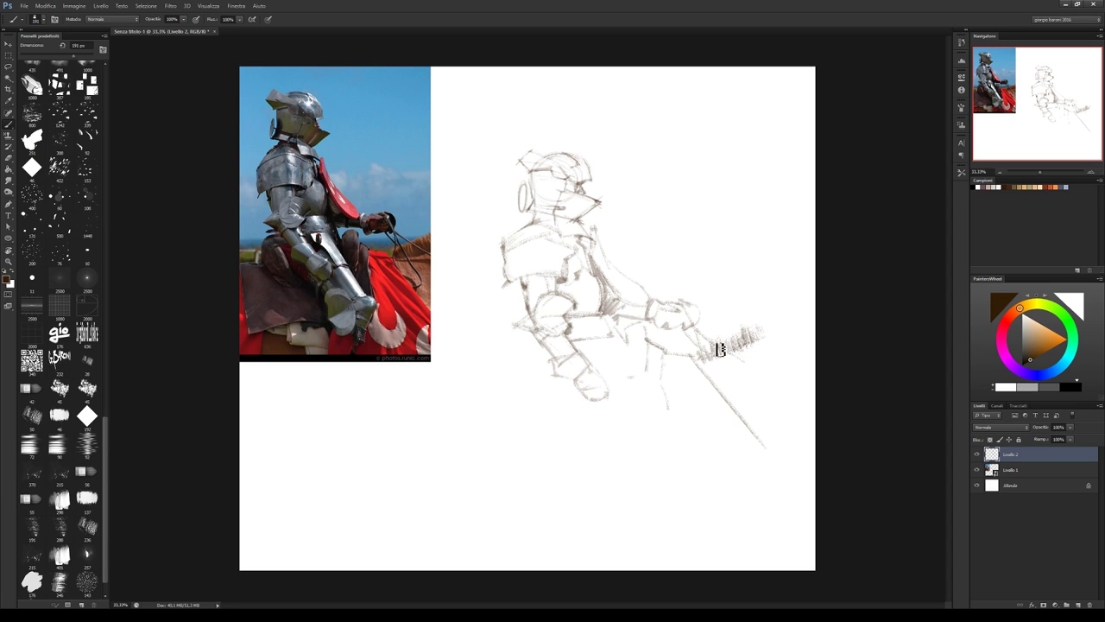
{"action": "mouse_move", "coordinate": [758, 328]}
{"action": "left_mouse_down"}
{"action": "mouse_move", "coordinate": [770, 322]}
{"action": "mouse_move", "coordinate": [710, 351]}
{"action": "mouse_move", "coordinate": [757, 332]}
{"action": "left_mouse_up"}
With a smaller brush, hatch the torso and arm and add darker gauntlet and fist strokes.
{"action": "key", "text": "["}
{"action": "key", "text": "["}
{"action": "key", "text": "["}
{"action": "left_click_drag", "start_coordinate": [636, 295], "coordinate": [621, 351]}
{"action": "mouse_move", "coordinate": [517, 349]}
{"action": "left_mouse_down"}
{"action": "mouse_move", "coordinate": [512, 377]}
{"action": "mouse_move", "coordinate": [501, 380]}
{"action": "mouse_move", "coordinate": [543, 404]}
{"action": "left_mouse_up"}
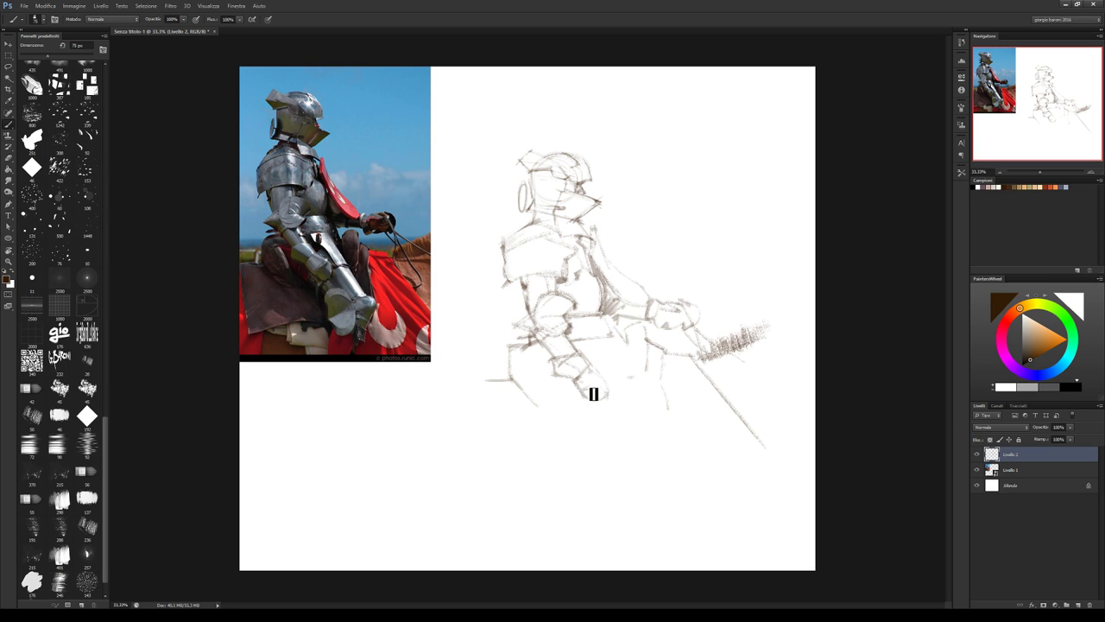
{"action": "left_click_drag", "start_coordinate": [607, 375], "coordinate": [598, 400]}
{"action": "key", "text": "e"}
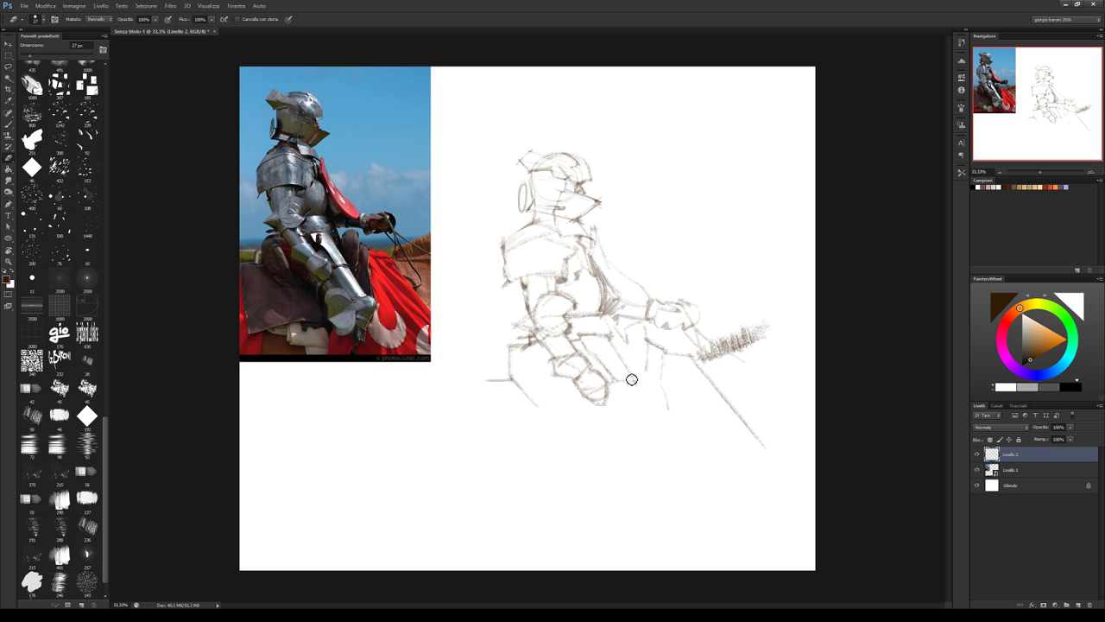
{"action": "key", "text": "b"}
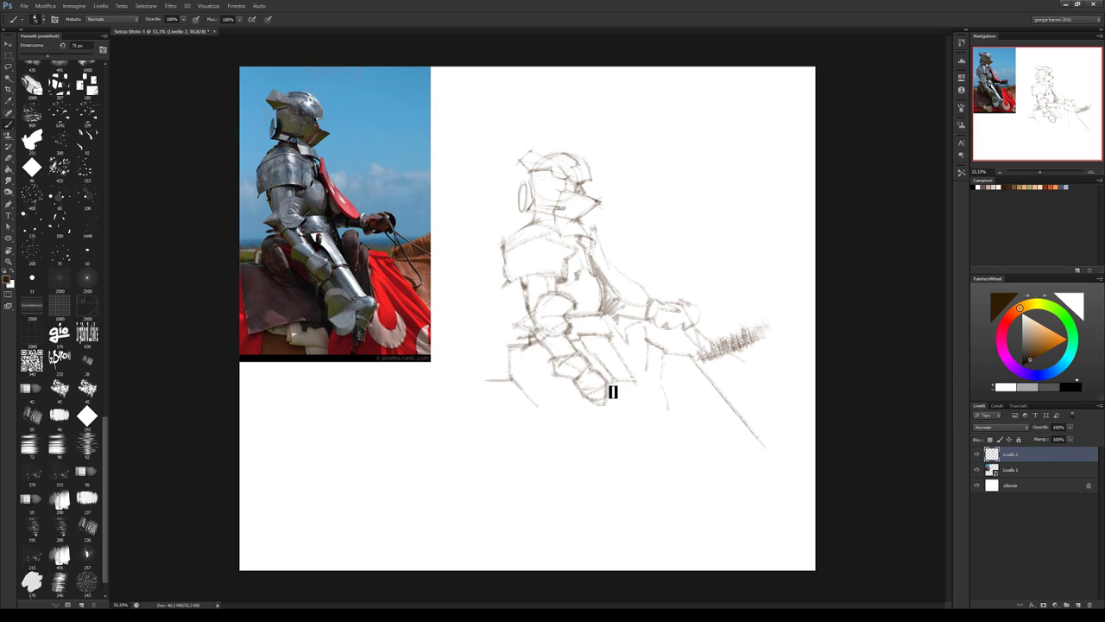
{"action": "left_click_drag", "start_coordinate": [630, 356], "coordinate": [635, 381]}
Add curved strokes below the knee and foot, ending in a darker hook around the foot.
{"action": "left_click_drag", "start_coordinate": [592, 406], "coordinate": [588, 421]}
{"action": "mouse_move", "coordinate": [584, 395]}
{"action": "left_mouse_down"}
{"action": "mouse_move", "coordinate": [628, 413]}
{"action": "mouse_move", "coordinate": [651, 469]}
{"action": "left_mouse_up"}
{"action": "mouse_move", "coordinate": [665, 424]}
{"action": "left_mouse_down"}
{"action": "mouse_move", "coordinate": [680, 430]}
{"action": "mouse_move", "coordinate": [673, 456]}
{"action": "mouse_move", "coordinate": [675, 442]}
{"action": "left_mouse_up"}
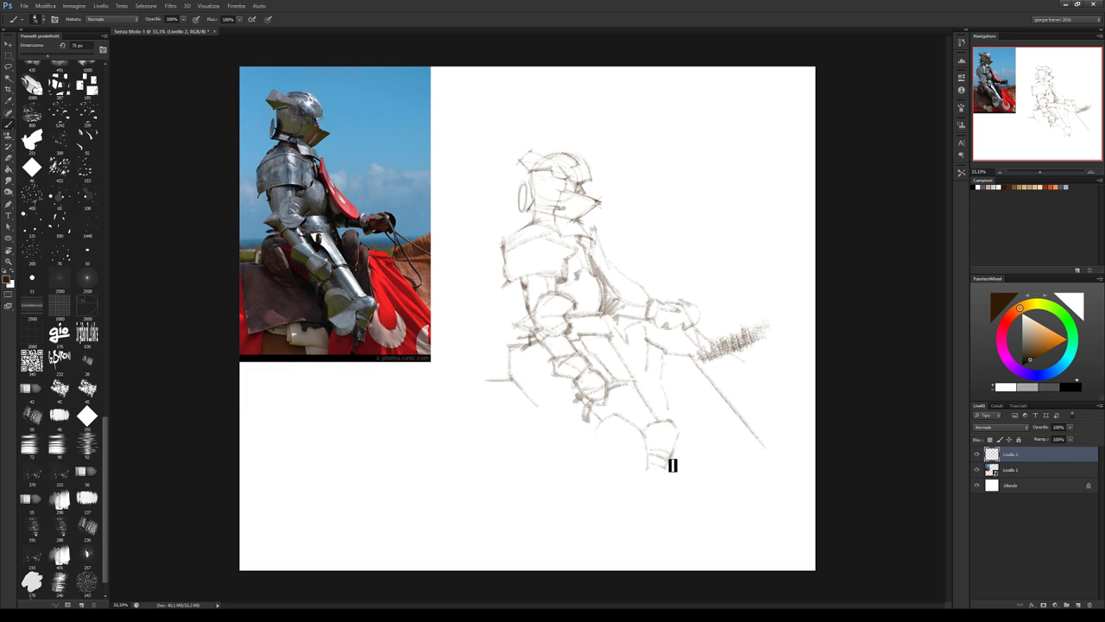
{"action": "mouse_move", "coordinate": [669, 464]}
{"action": "left_mouse_down"}
{"action": "mouse_move", "coordinate": [656, 483]}
{"action": "mouse_move", "coordinate": [677, 473]}
{"action": "mouse_move", "coordinate": [627, 491]}
{"action": "left_mouse_up"}
{"action": "left_click_drag", "start_coordinate": [662, 488], "coordinate": [647, 515]}
{"action": "left_click_drag", "start_coordinate": [666, 380], "coordinate": [674, 421]}
{"action": "left_click_drag", "start_coordinate": [691, 451], "coordinate": [713, 449]}
{"action": "mouse_move", "coordinate": [682, 485]}
{"action": "left_mouse_down"}
{"action": "mouse_move", "coordinate": [713, 510]}
{"action": "mouse_move", "coordinate": [733, 491]}
{"action": "mouse_move", "coordinate": [772, 486]}
{"action": "left_mouse_up"}
Hatch along the sword line and darken the hatching on the arm.
{"action": "left_click_drag", "start_coordinate": [730, 403], "coordinate": [742, 400]}
{"action": "left_click_drag", "start_coordinate": [789, 365], "coordinate": [721, 353]}
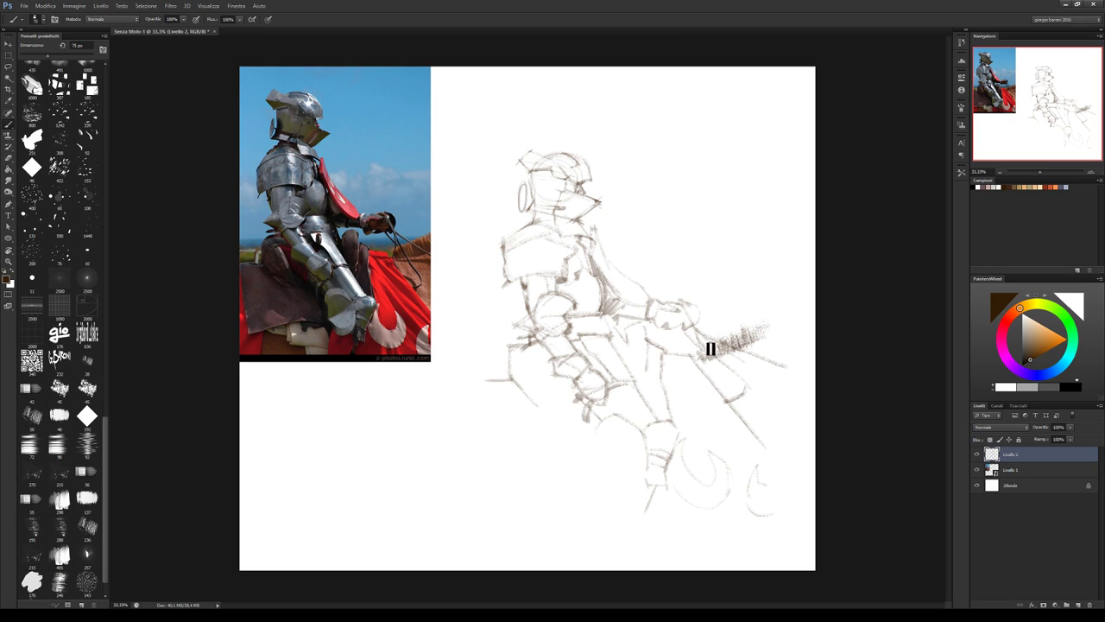
{"action": "left_click_drag", "start_coordinate": [708, 351], "coordinate": [716, 377]}
{"action": "mouse_move", "coordinate": [617, 323]}
{"action": "left_mouse_down"}
{"action": "mouse_move", "coordinate": [619, 343]}
{"action": "mouse_move", "coordinate": [622, 323]}
{"action": "mouse_move", "coordinate": [637, 348]}
{"action": "mouse_move", "coordinate": [621, 359]}
{"action": "left_mouse_up"}
Add pencil strokes near the leg loop, the lower sketch and the knight's midsection.
{"action": "key", "text": "e"}
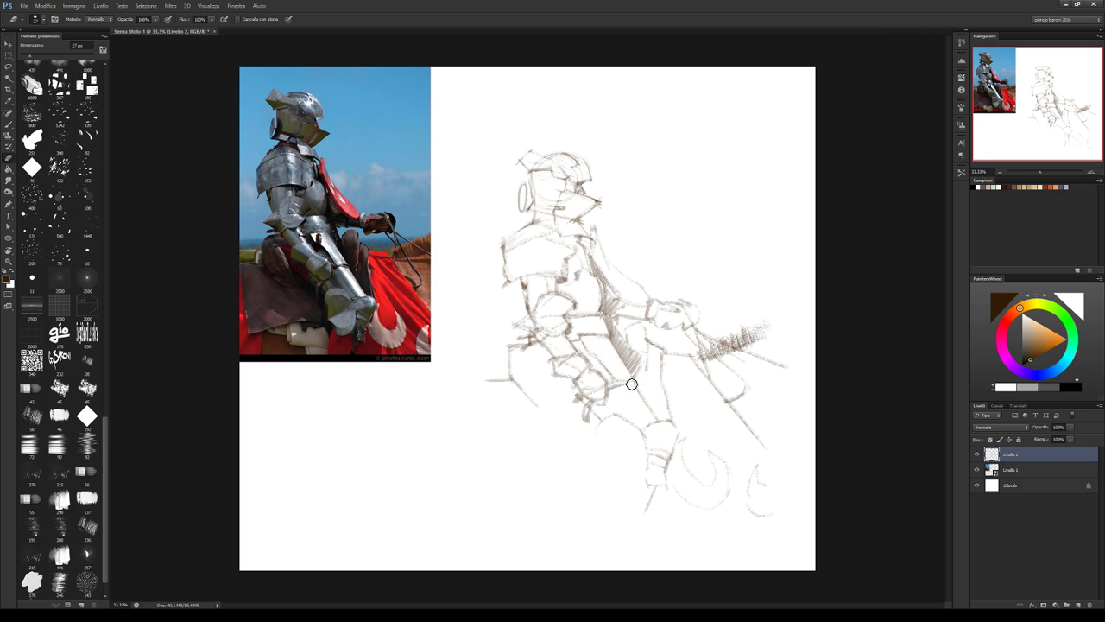
{"action": "key", "text": "b"}
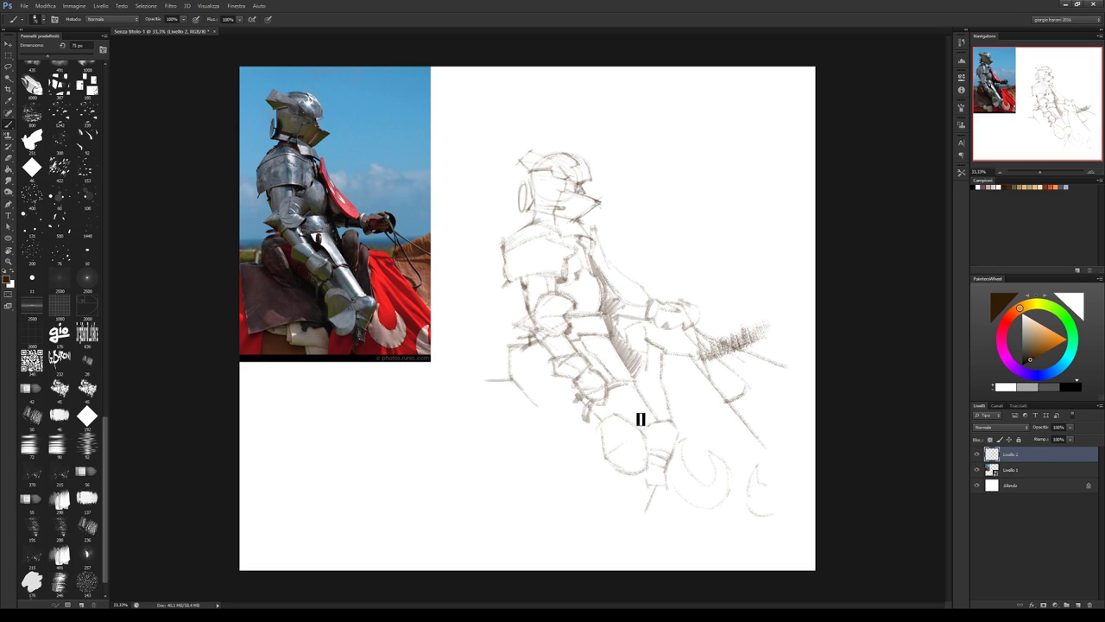
{"action": "left_click_drag", "start_coordinate": [641, 419], "coordinate": [609, 449]}
{"action": "mouse_move", "coordinate": [489, 382]}
{"action": "left_mouse_down"}
{"action": "mouse_move", "coordinate": [504, 473]}
{"action": "mouse_move", "coordinate": [601, 459]}
{"action": "mouse_move", "coordinate": [545, 486]}
{"action": "mouse_move", "coordinate": [605, 489]}
{"action": "mouse_move", "coordinate": [614, 507]}
{"action": "left_mouse_up"}
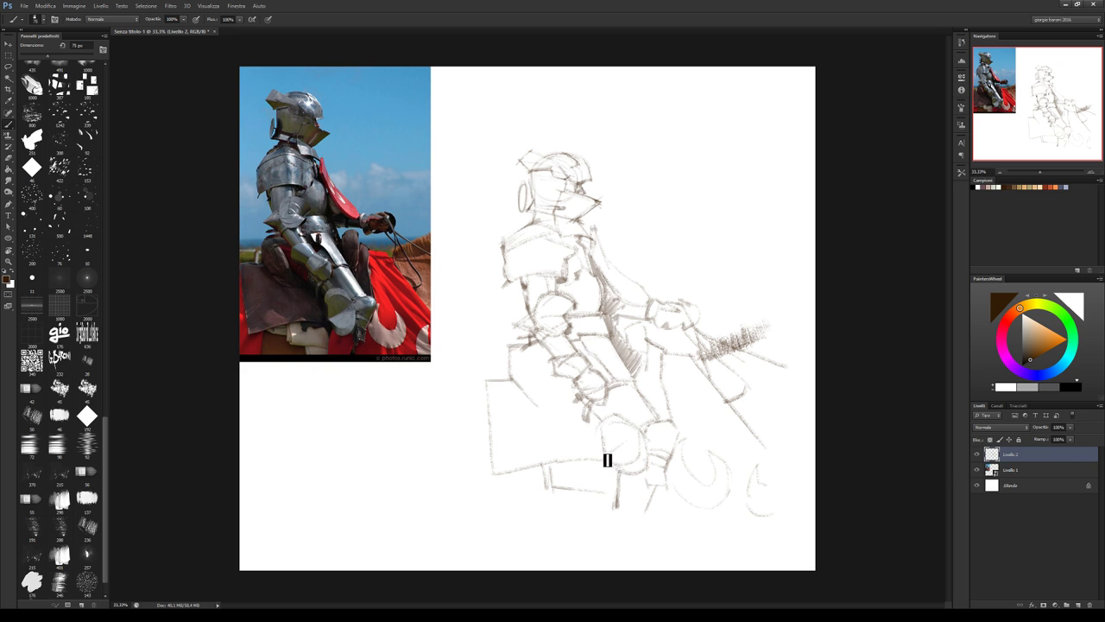
{"action": "mouse_move", "coordinate": [580, 460]}
{"action": "left_mouse_down"}
{"action": "mouse_move", "coordinate": [595, 469]}
{"action": "mouse_move", "coordinate": [594, 503]}
{"action": "left_mouse_up"}
{"action": "left_click_drag", "start_coordinate": [529, 350], "coordinate": [560, 398]}
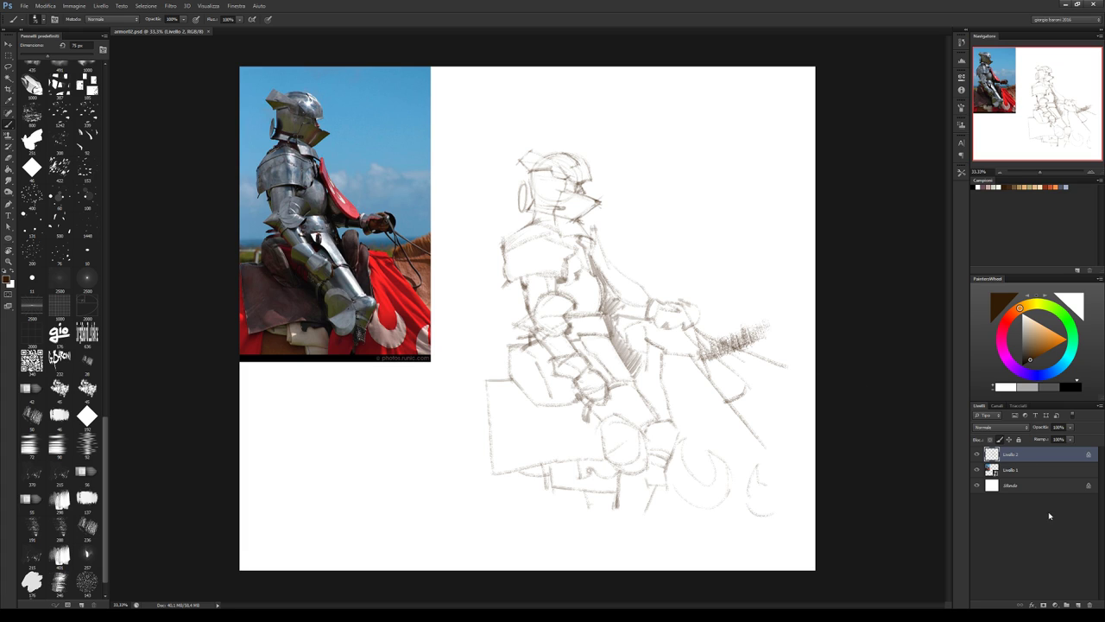
Add a new empty layer directly above the Sfondo background layer.
{"action": "left_click", "coordinate": [1026, 470]}
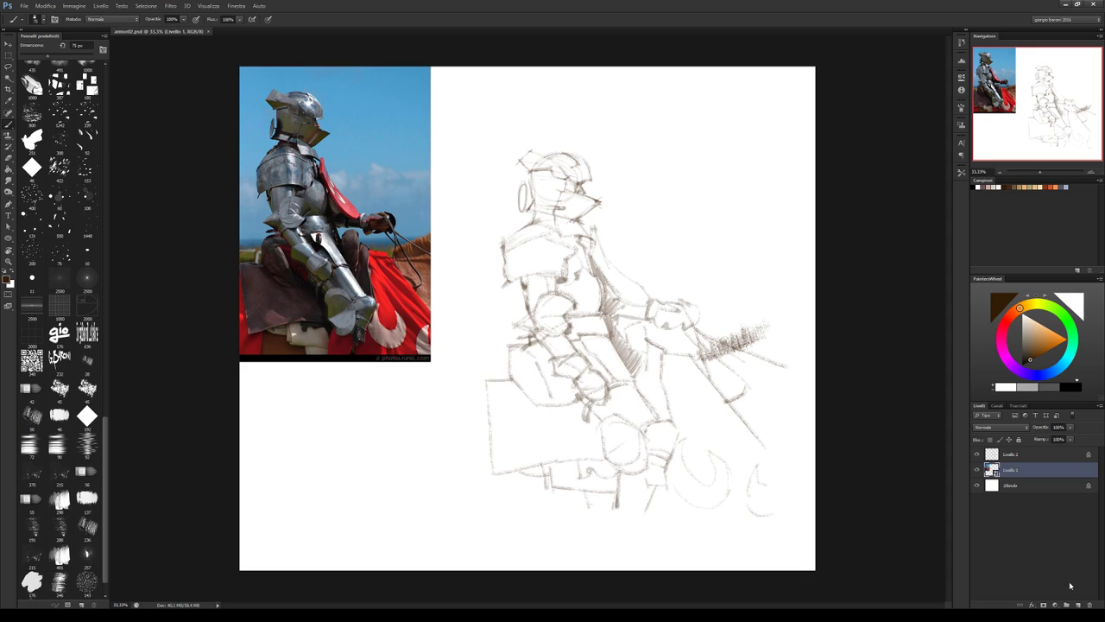
{"action": "left_click", "coordinate": [1031, 488]}
{"action": "left_click", "coordinate": [1078, 605]}
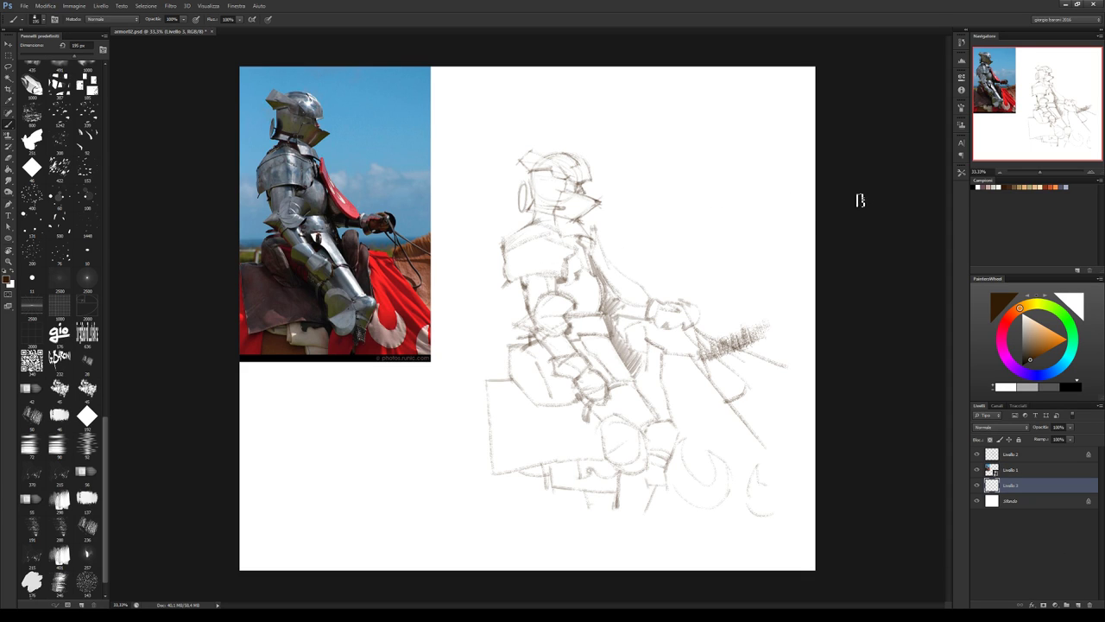
{"action": "key", "text": "r"}
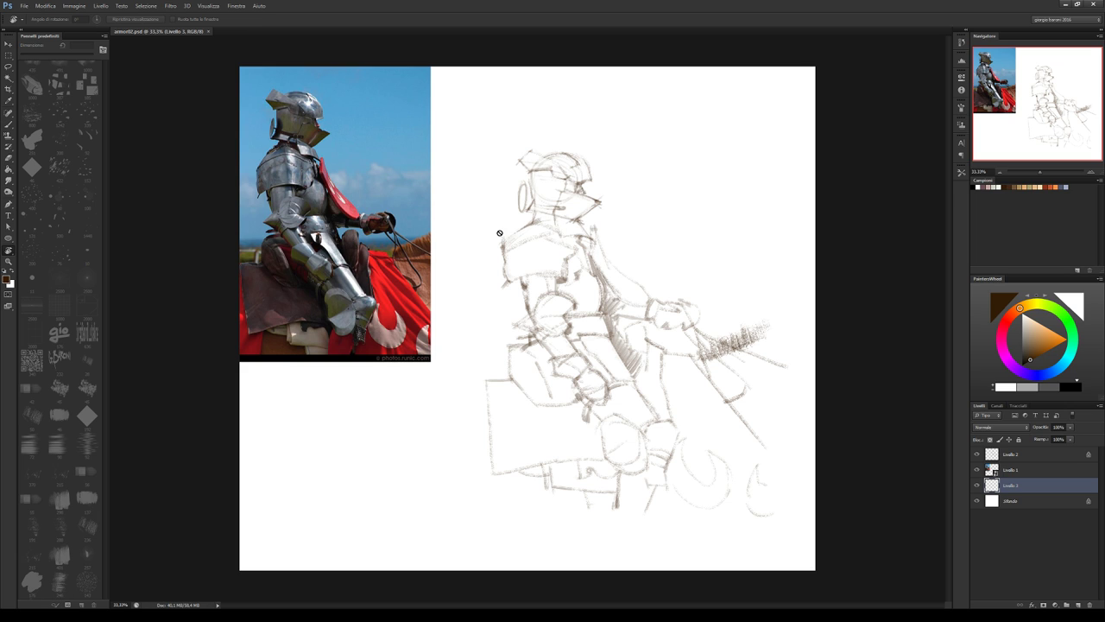
{"action": "key", "text": "b"}
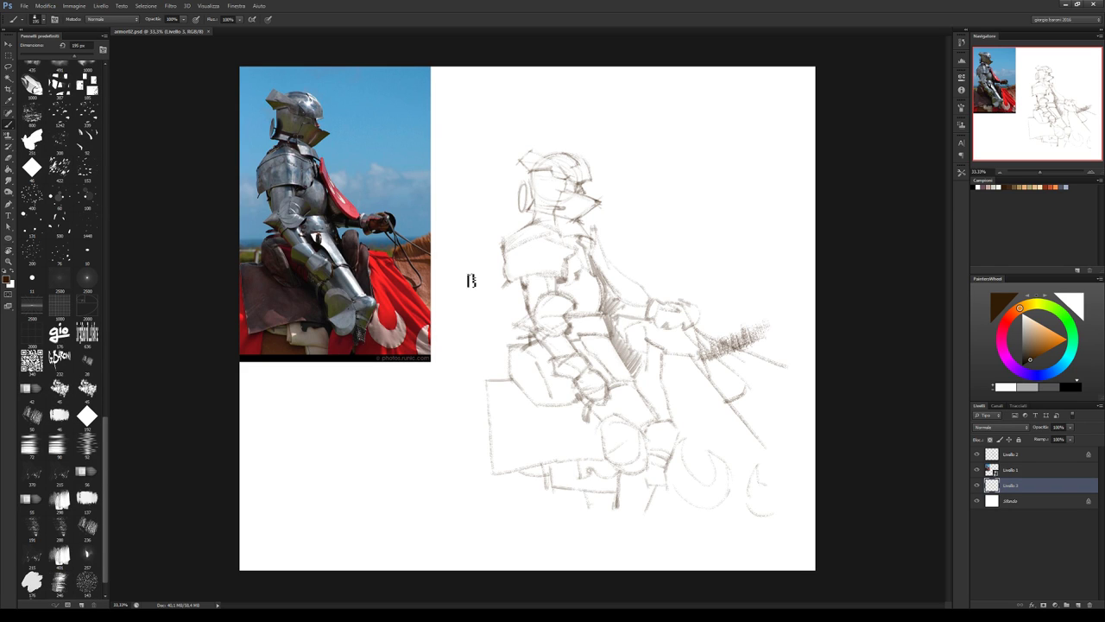
Pick a mid blue on the colour wheel, testing shades beside the reference photo.
{"action": "left_click", "coordinate": [1051, 376]}
{"action": "left_click", "coordinate": [1037, 340]}
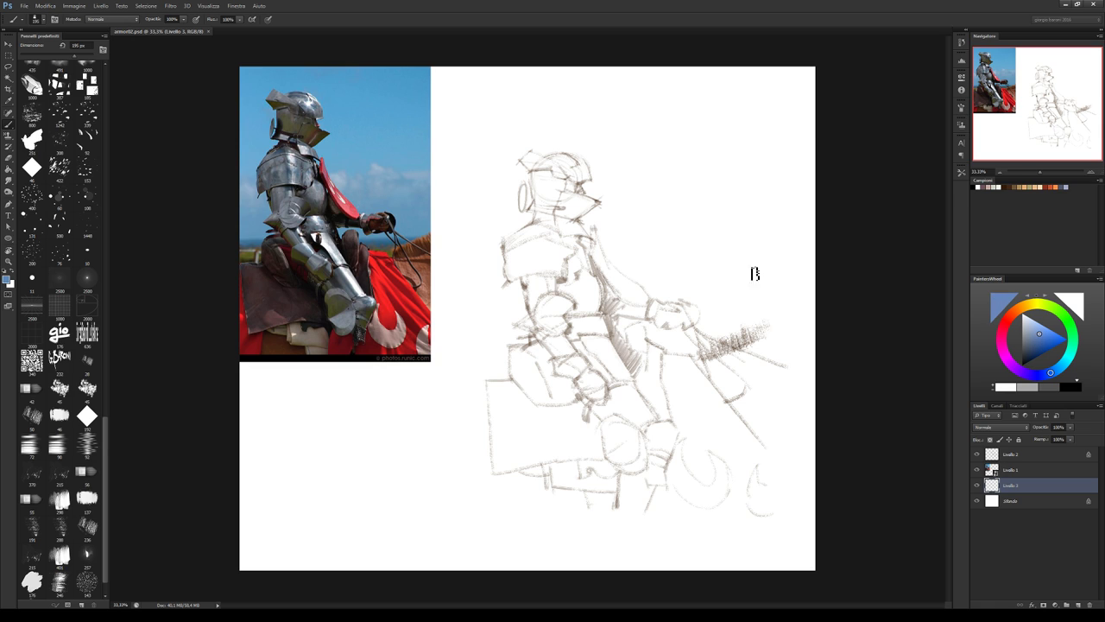
{"action": "left_click_drag", "start_coordinate": [447, 115], "coordinate": [461, 120]}
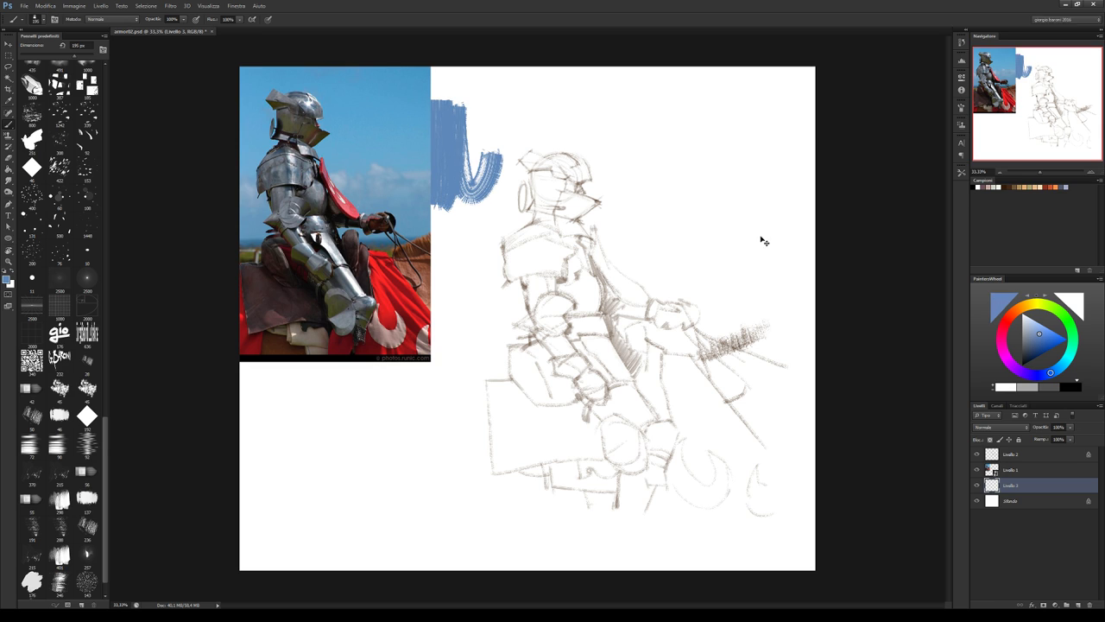
{"action": "key", "text": "ctrl+z"}
{"action": "left_click", "coordinate": [1034, 331]}
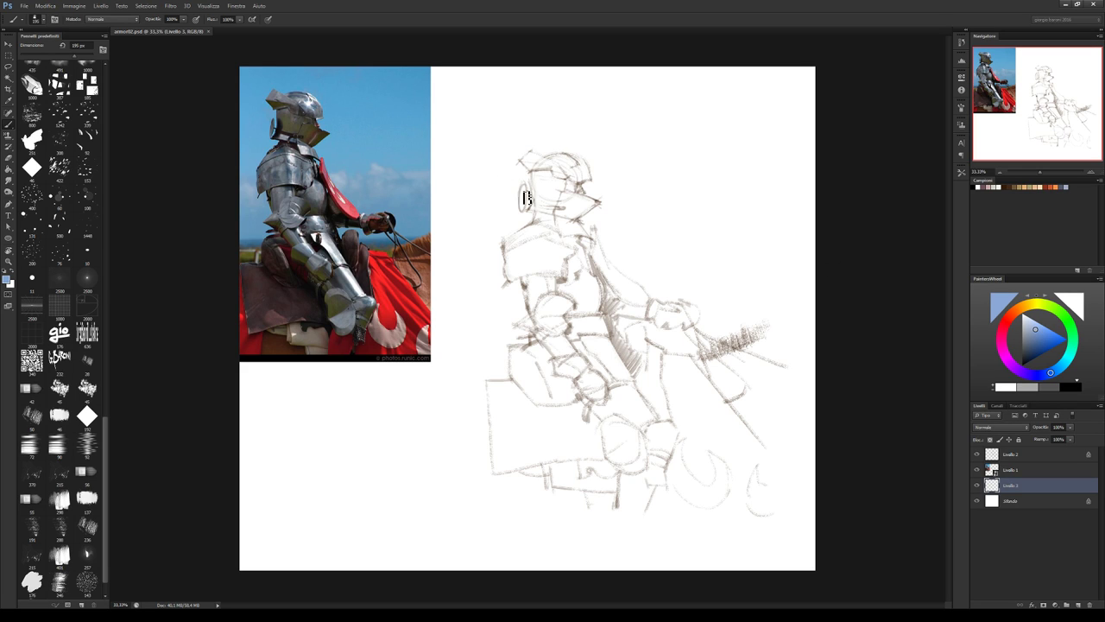
{"action": "left_click_drag", "start_coordinate": [434, 103], "coordinate": [483, 208]}
{"action": "key", "text": "ctrl+z"}
{"action": "left_click_drag", "start_coordinate": [1051, 372], "coordinate": [1057, 371]}
{"action": "left_click_drag", "start_coordinate": [452, 108], "coordinate": [445, 195]}
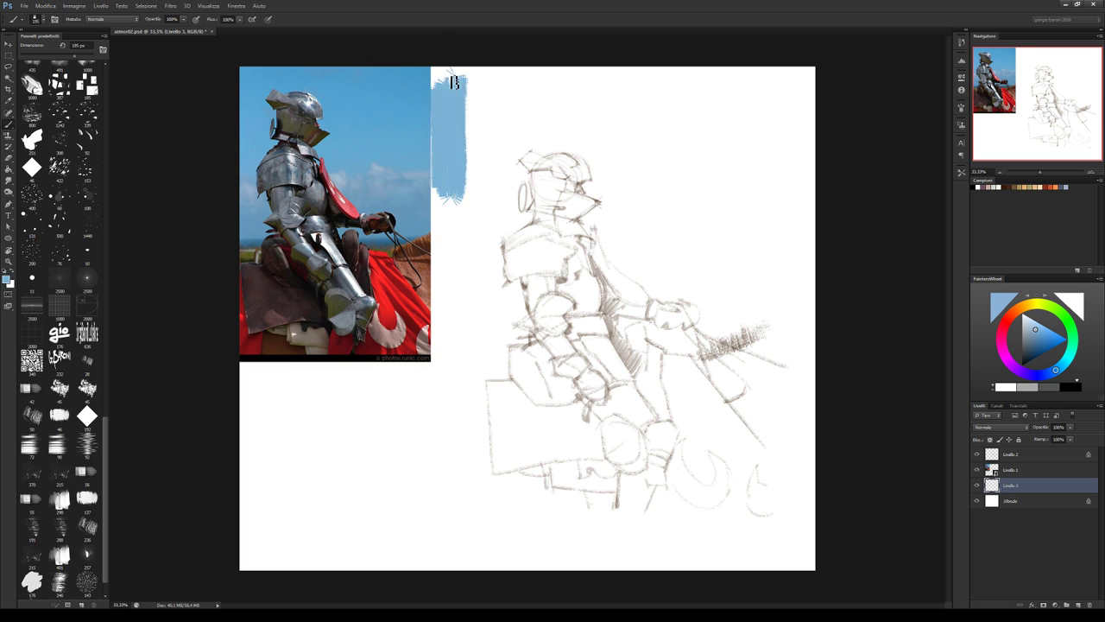
{"action": "key", "text": "ctrl+z"}
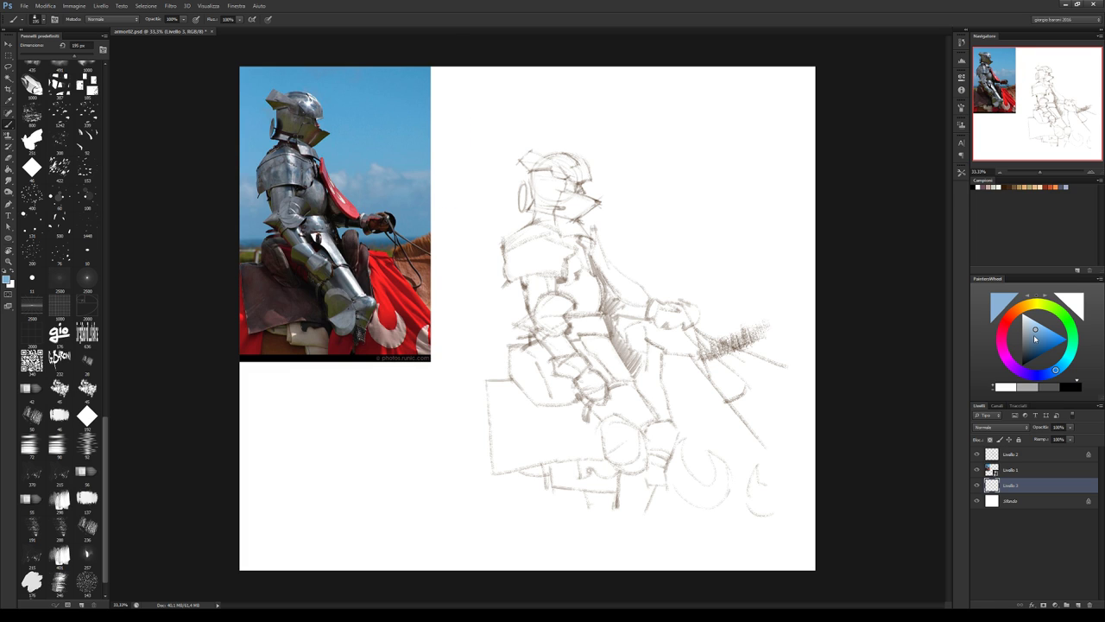
{"action": "left_click", "coordinate": [1038, 334]}
Paint a broad blue block behind the knight's helmet and upper body.
{"action": "mouse_move", "coordinate": [475, 141]}
{"action": "left_mouse_down"}
{"action": "mouse_move", "coordinate": [536, 226]}
{"action": "mouse_move", "coordinate": [565, 241]}
{"action": "left_mouse_up"}
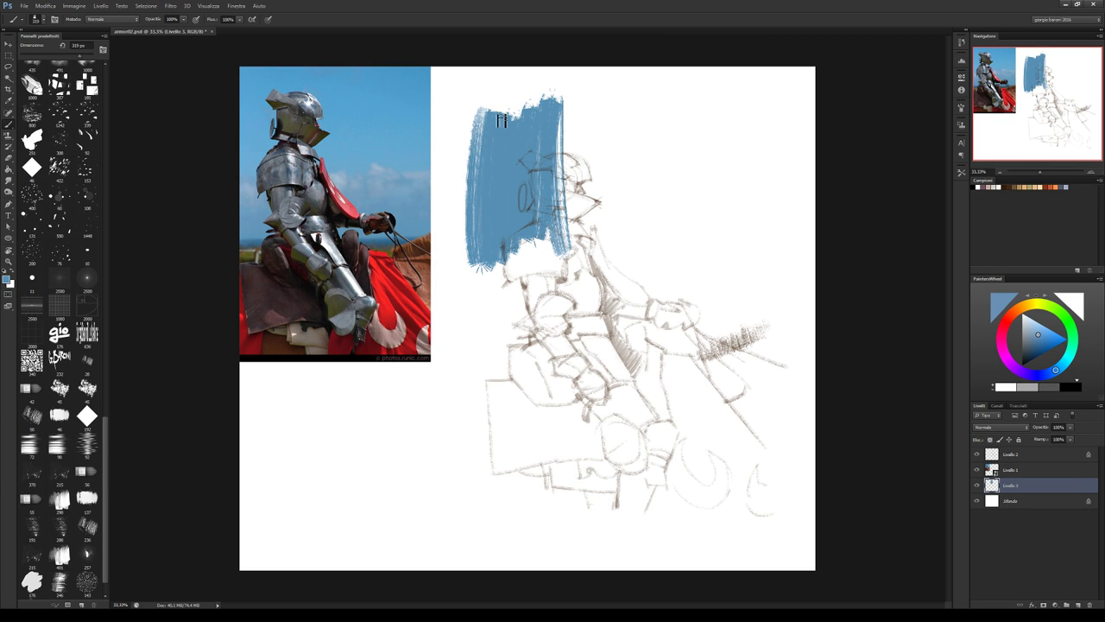
{"action": "mouse_move", "coordinate": [501, 119]}
{"action": "left_mouse_down"}
{"action": "mouse_move", "coordinate": [703, 236]}
{"action": "mouse_move", "coordinate": [760, 363]}
{"action": "mouse_move", "coordinate": [630, 397]}
{"action": "mouse_move", "coordinate": [518, 397]}
{"action": "mouse_move", "coordinate": [466, 211]}
{"action": "mouse_move", "coordinate": [552, 397]}
{"action": "mouse_move", "coordinate": [698, 256]}
{"action": "mouse_move", "coordinate": [737, 263]}
{"action": "left_mouse_up"}
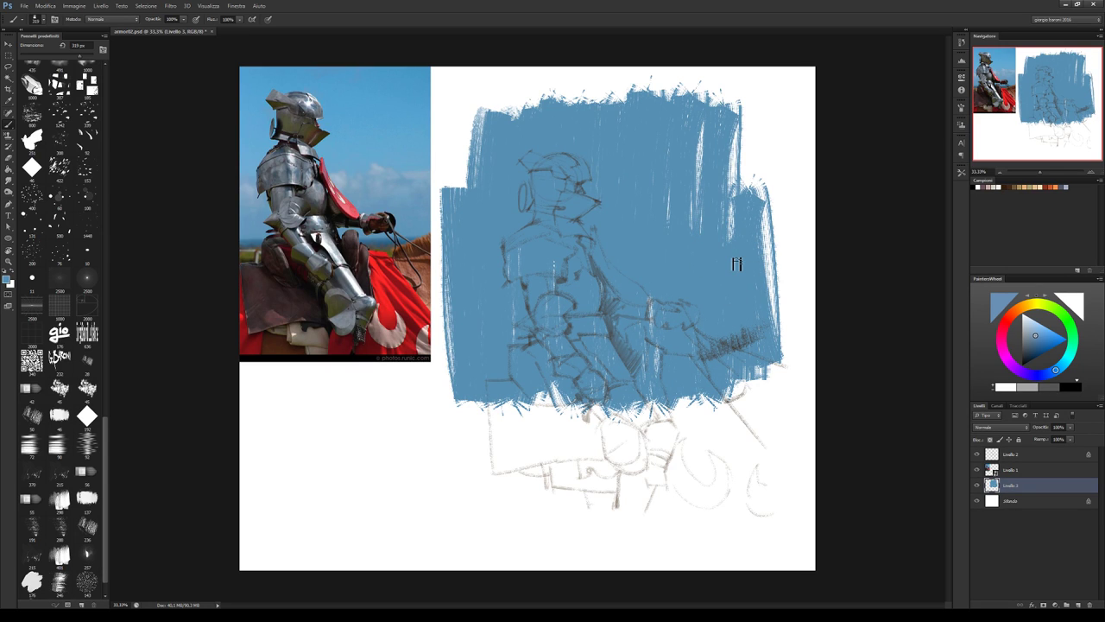
{"action": "left_click_drag", "start_coordinate": [467, 108], "coordinate": [485, 198]}
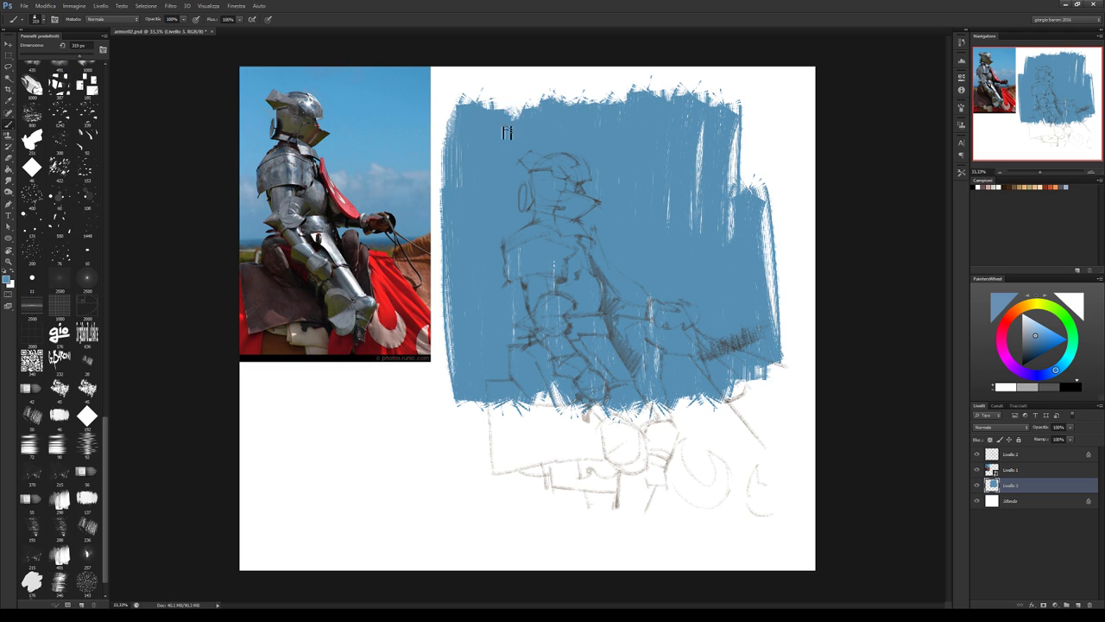
{"action": "left_click_drag", "start_coordinate": [506, 129], "coordinate": [597, 102]}
{"action": "mouse_move", "coordinate": [436, 113]}
{"action": "left_mouse_down"}
{"action": "mouse_move", "coordinate": [752, 98]}
{"action": "mouse_move", "coordinate": [790, 405]}
{"action": "left_mouse_up"}
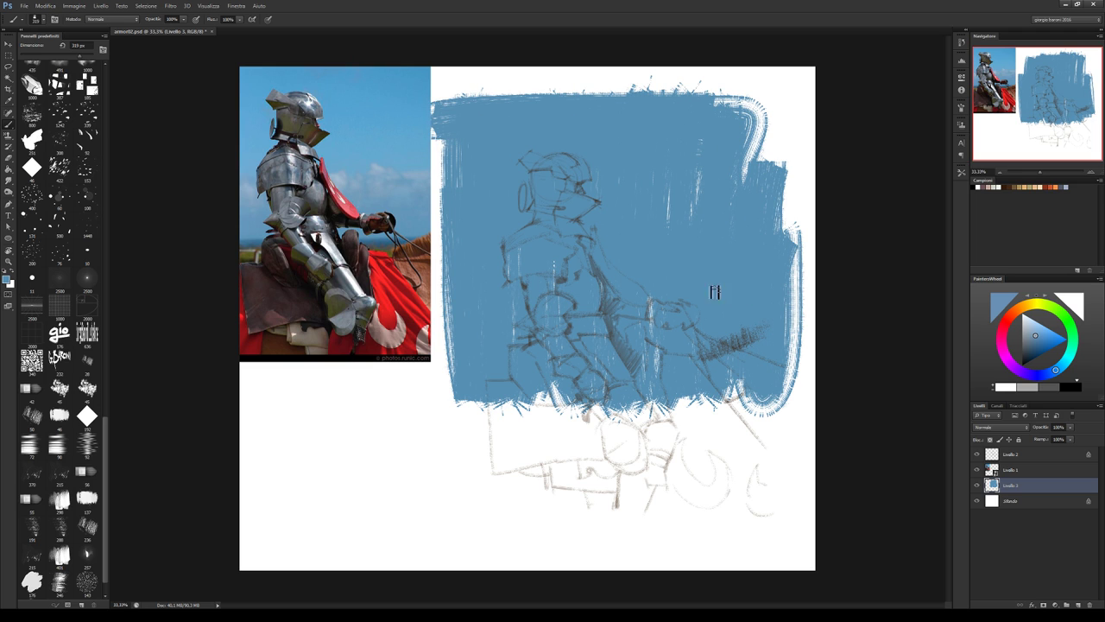
{"action": "mouse_move", "coordinate": [483, 215]}
{"action": "left_mouse_down"}
{"action": "mouse_move", "coordinate": [483, 350]}
{"action": "mouse_move", "coordinate": [685, 254]}
{"action": "left_mouse_up"}
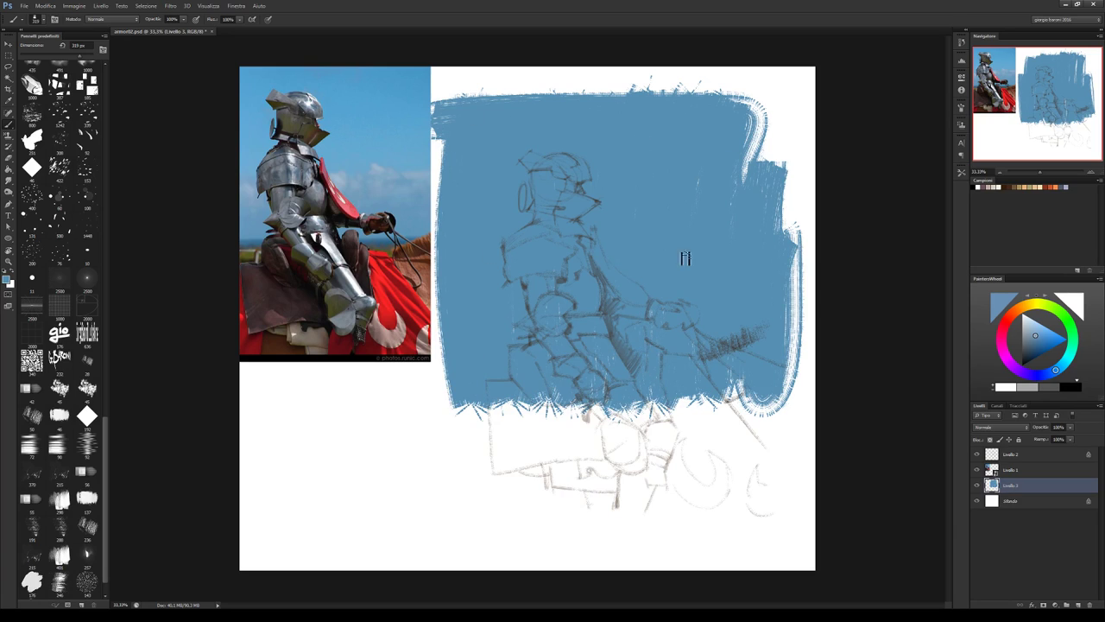
{"action": "left_click", "coordinate": [1012, 455]}
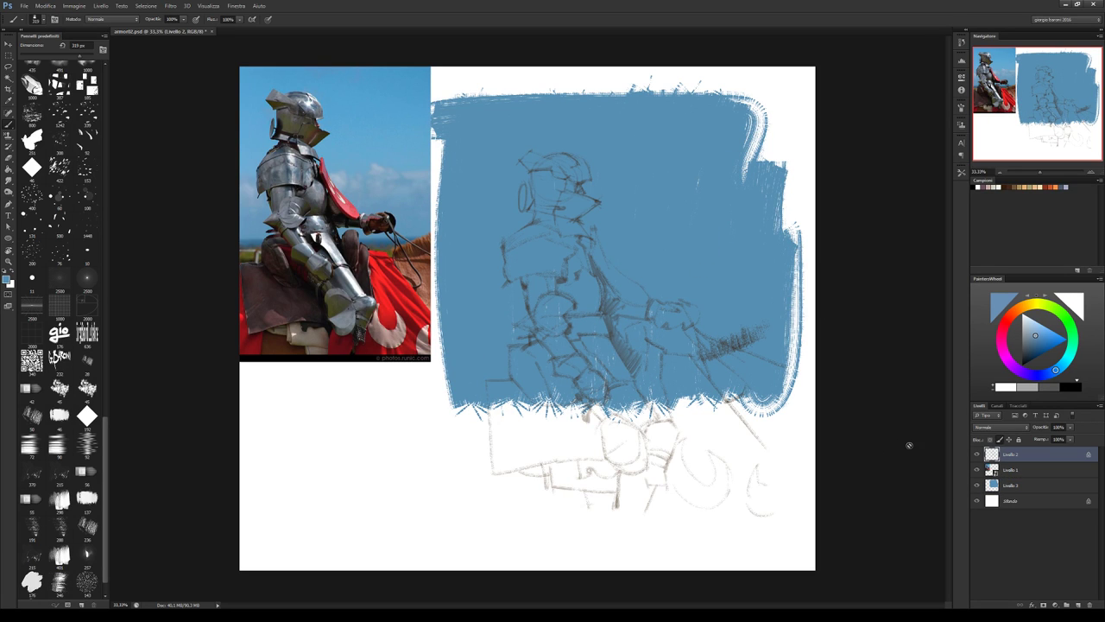
Free-transform the knight sketch larger toward the upper left and lower right.
{"action": "key", "text": "ctrl+t"}
{"action": "left_click_drag", "start_coordinate": [484, 150], "coordinate": [438, 105]}
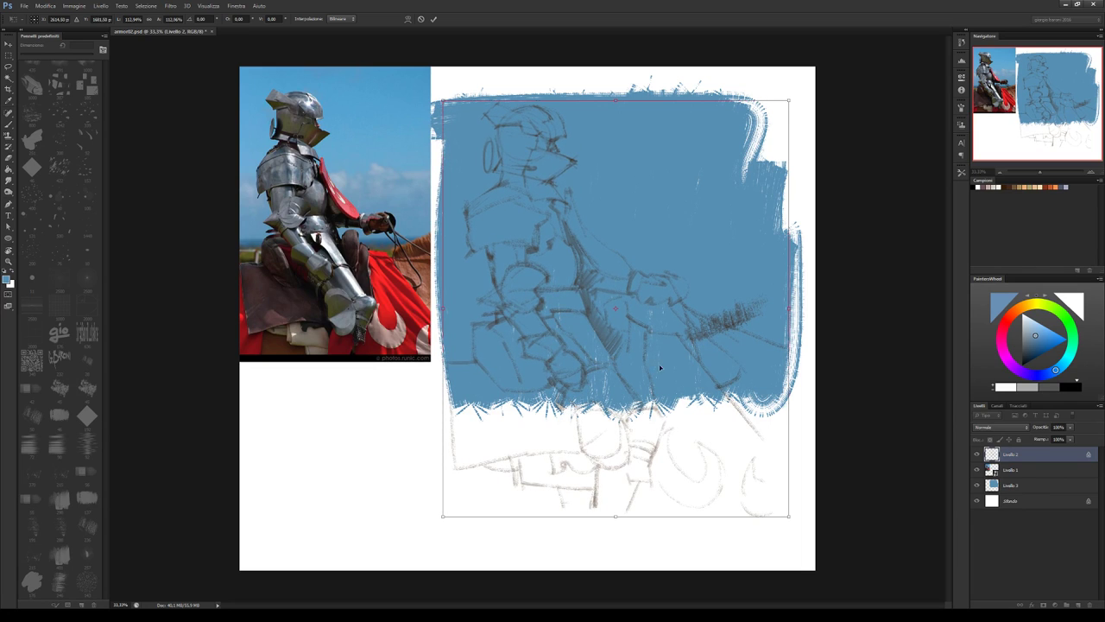
{"action": "left_click_drag", "start_coordinate": [794, 518], "coordinate": [806, 542]}
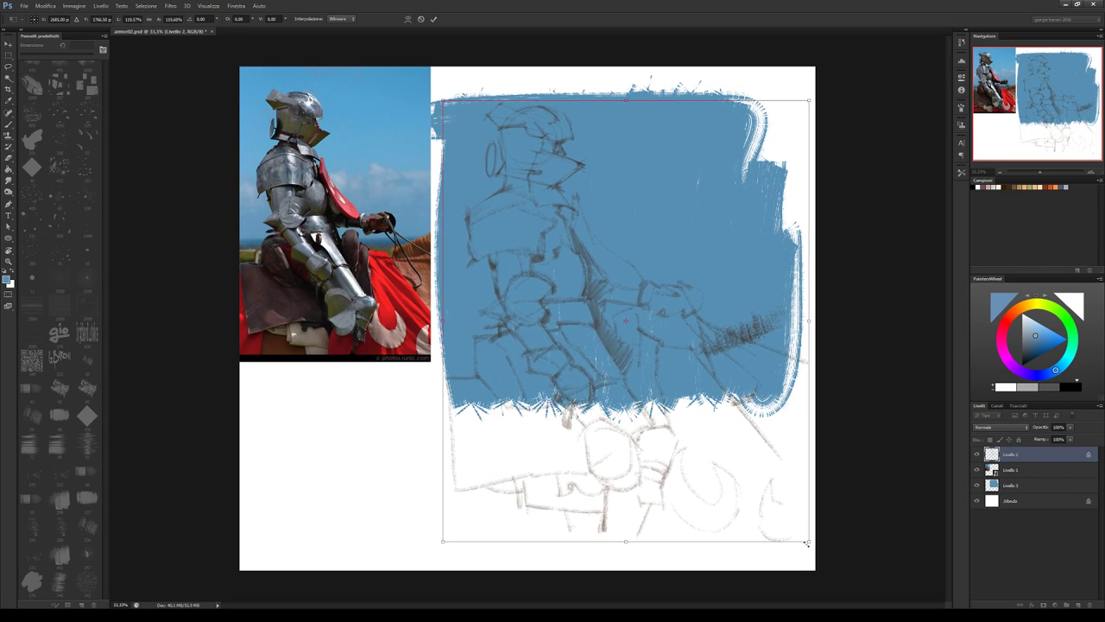
{"action": "key", "text": "Return"}
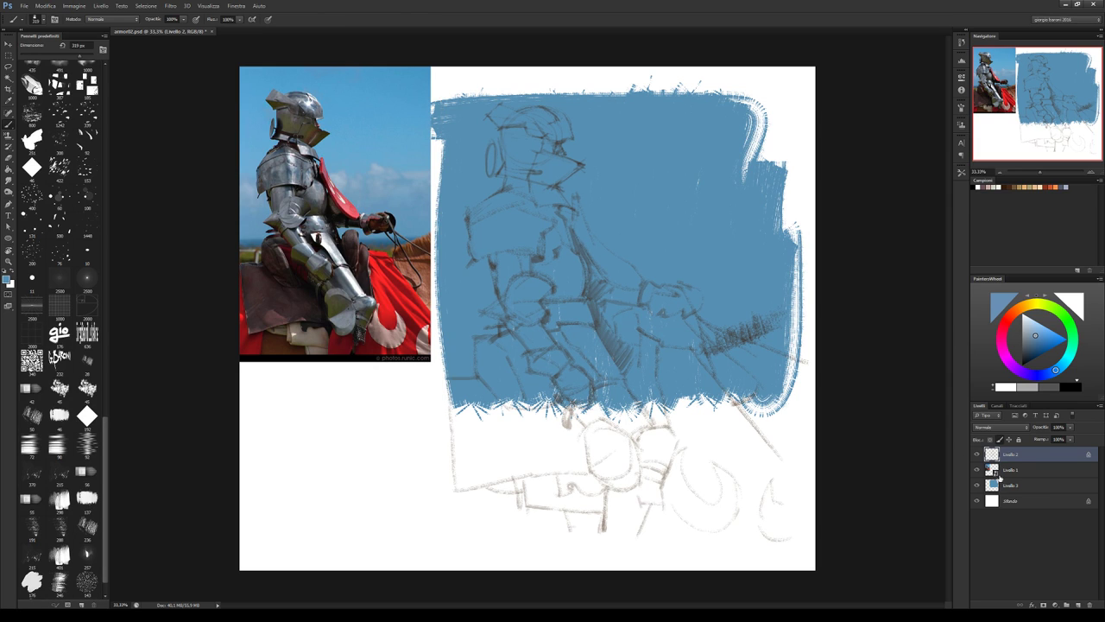
{"action": "left_click", "coordinate": [1006, 490]}
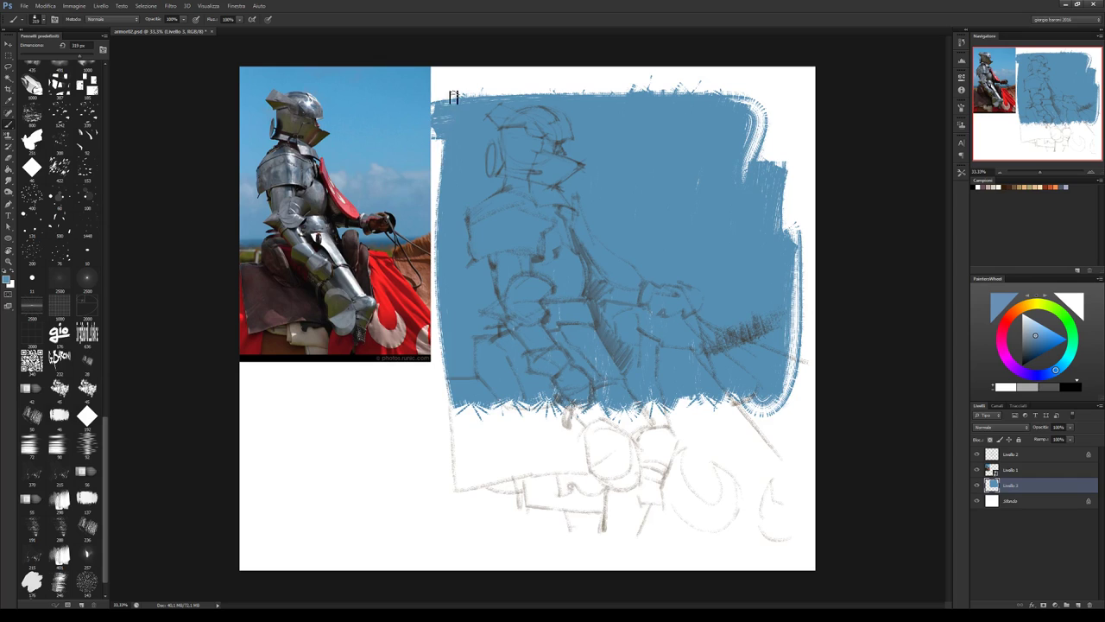
Paint blue over the lower half of the canvas, covering the lower sketch area.
{"action": "left_click_drag", "start_coordinate": [453, 97], "coordinate": [483, 441]}
{"action": "left_click_drag", "start_coordinate": [432, 328], "coordinate": [466, 518]}
{"action": "left_click_drag", "start_coordinate": [466, 406], "coordinate": [553, 544]}
{"action": "left_click_drag", "start_coordinate": [535, 397], "coordinate": [656, 544]}
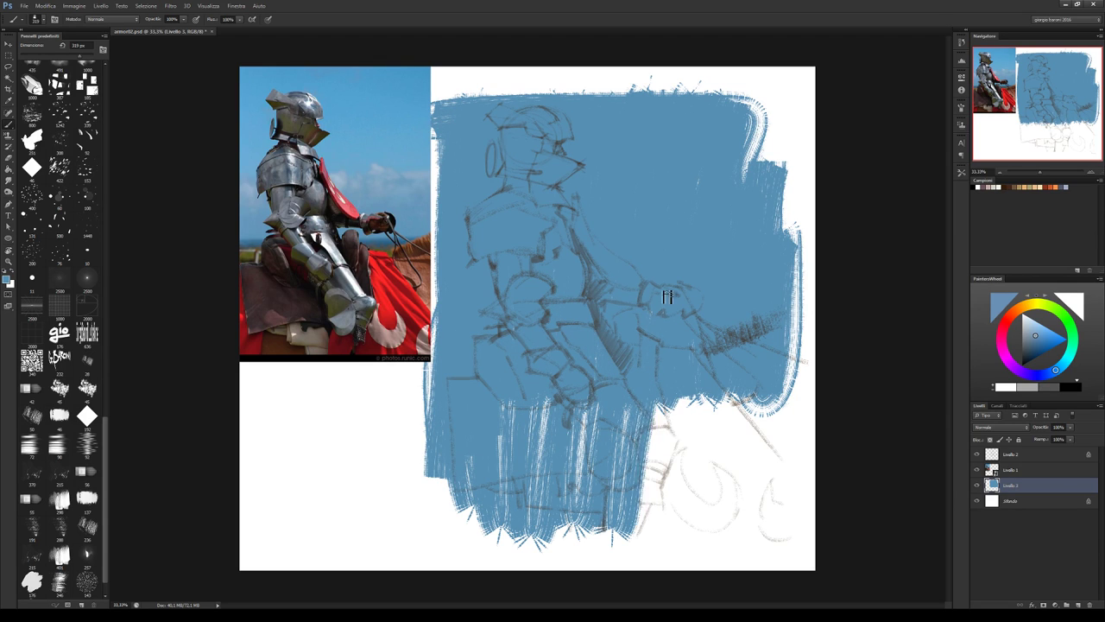
{"action": "left_click_drag", "start_coordinate": [639, 397], "coordinate": [733, 548]}
{"action": "mouse_move", "coordinate": [726, 392]}
{"action": "left_mouse_down"}
{"action": "mouse_move", "coordinate": [803, 535]}
{"action": "mouse_move", "coordinate": [594, 501]}
{"action": "left_mouse_up"}
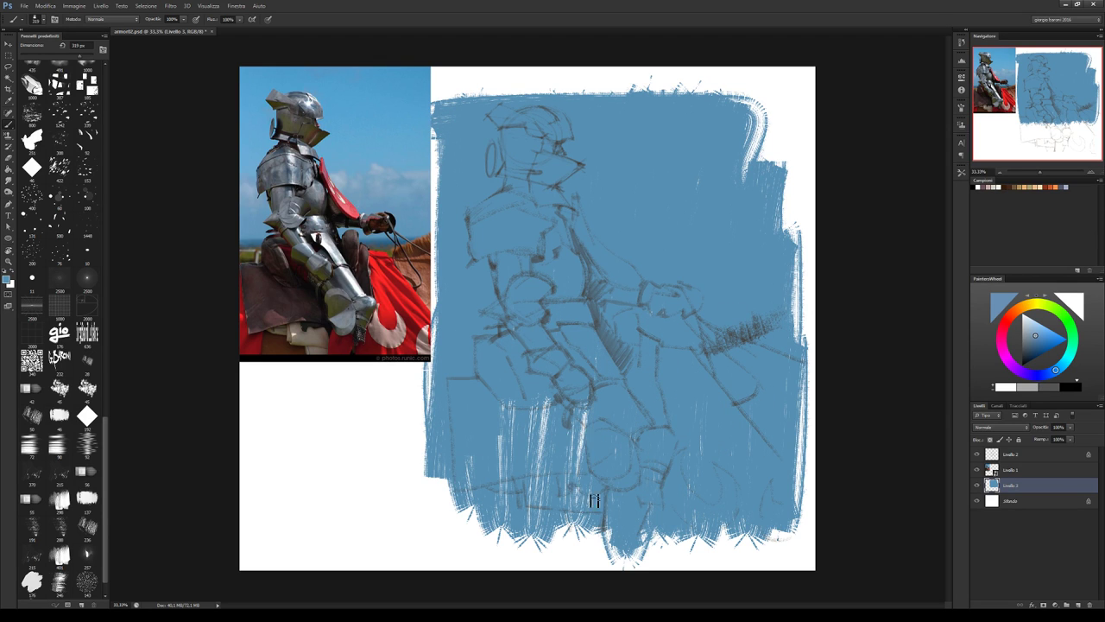
{"action": "left_click_drag", "start_coordinate": [553, 406], "coordinate": [483, 552]}
{"action": "left_click_drag", "start_coordinate": [458, 337], "coordinate": [436, 539]}
Brush blue up the left edge, along the top strip and into the top-right corner.
{"action": "left_click_drag", "start_coordinate": [436, 138], "coordinate": [431, 423]}
{"action": "mouse_move", "coordinate": [445, 61]}
{"action": "left_mouse_down"}
{"action": "mouse_move", "coordinate": [423, 112]}
{"action": "mouse_move", "coordinate": [674, 90]}
{"action": "left_mouse_up"}
{"action": "mouse_move", "coordinate": [484, 91]}
{"action": "left_mouse_down"}
{"action": "mouse_move", "coordinate": [653, 93]}
{"action": "mouse_move", "coordinate": [752, 136]}
{"action": "left_mouse_up"}
{"action": "mouse_move", "coordinate": [773, 73]}
{"action": "left_mouse_down"}
{"action": "mouse_move", "coordinate": [793, 95]}
{"action": "mouse_move", "coordinate": [799, 483]}
{"action": "mouse_move", "coordinate": [613, 483]}
{"action": "mouse_move", "coordinate": [557, 411]}
{"action": "left_mouse_up"}
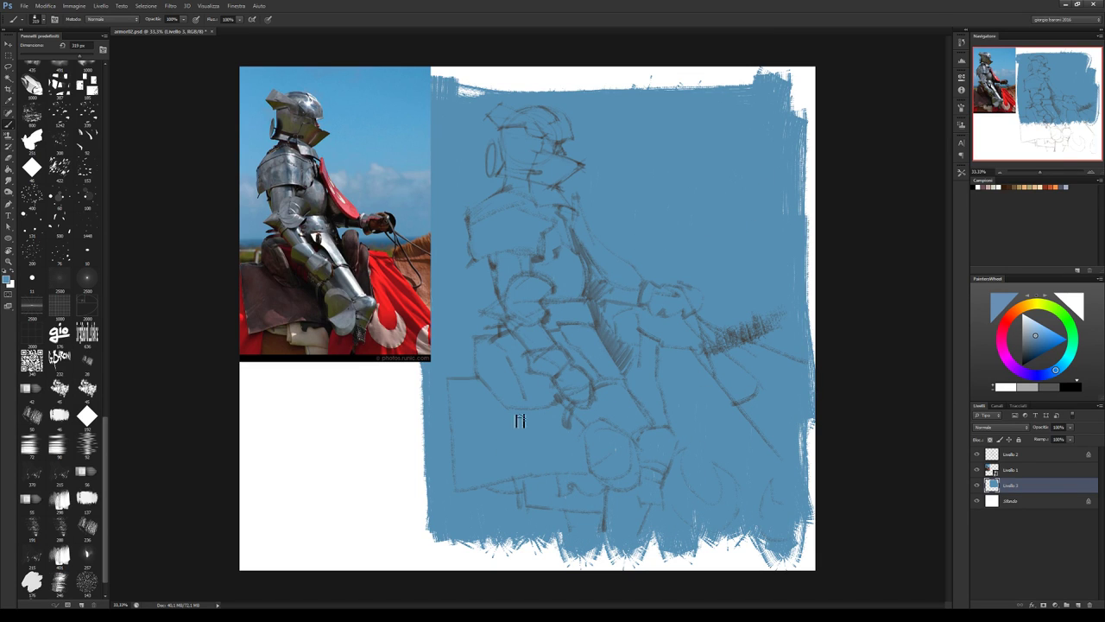
{"action": "left_click_drag", "start_coordinate": [782, 139], "coordinate": [763, 162]}
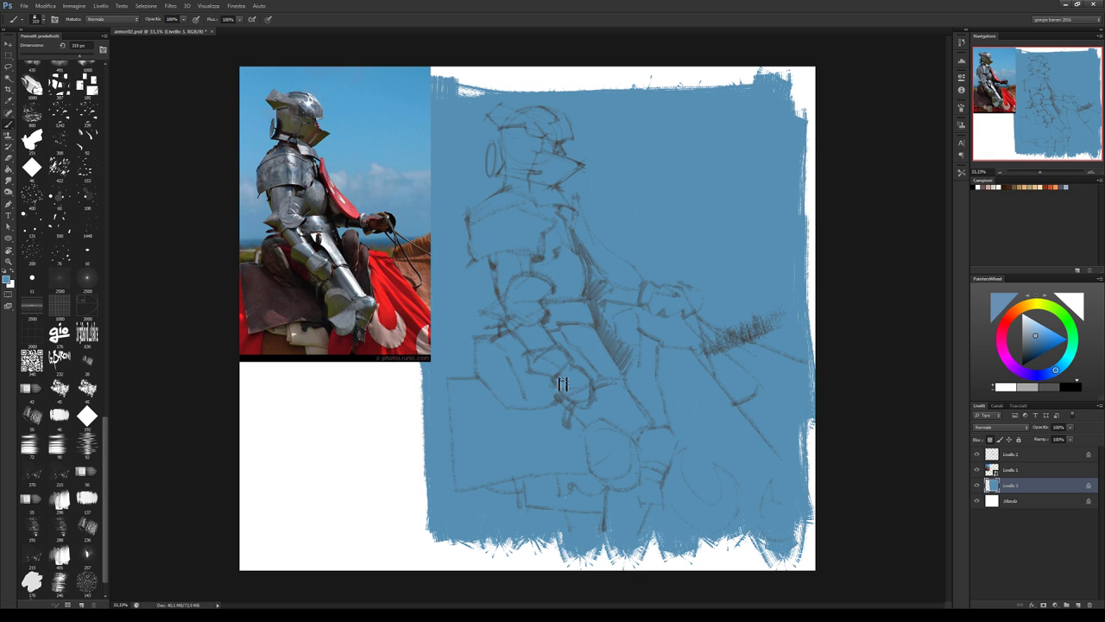
Add faint black Soft Light pattern-stamp texture at 30% to the upper-right blue.
{"action": "key", "text": "d"}
{"action": "key", "text": "s"}
{"action": "mouse_move", "coordinate": [645, 200]}
{"action": "left_mouse_down"}
{"action": "mouse_move", "coordinate": [629, 128]}
{"action": "mouse_move", "coordinate": [694, 183]}
{"action": "mouse_move", "coordinate": [656, 239]}
{"action": "left_mouse_up"}
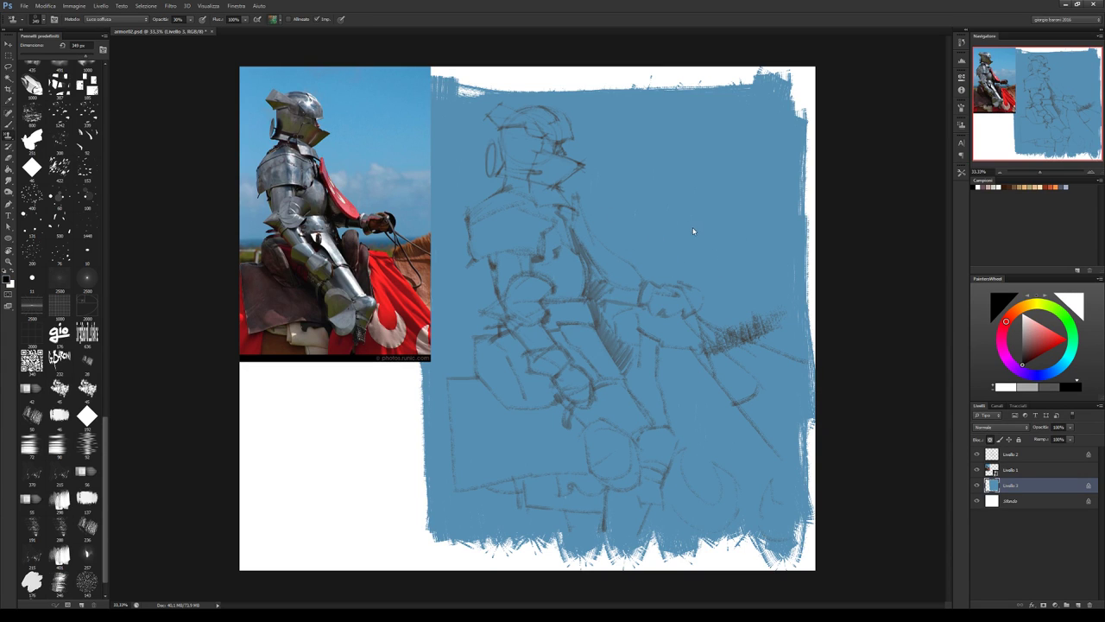
{"action": "mouse_move", "coordinate": [566, 92]}
{"action": "left_mouse_down"}
{"action": "mouse_move", "coordinate": [678, 168]}
{"action": "mouse_move", "coordinate": [734, 272]}
{"action": "mouse_move", "coordinate": [776, 419]}
{"action": "left_mouse_up"}
Add a new layer clipped to Livello 3, with a 141 px brush in bright red.
{"action": "key", "text": "b"}
{"action": "left_click", "coordinate": [1078, 604]}
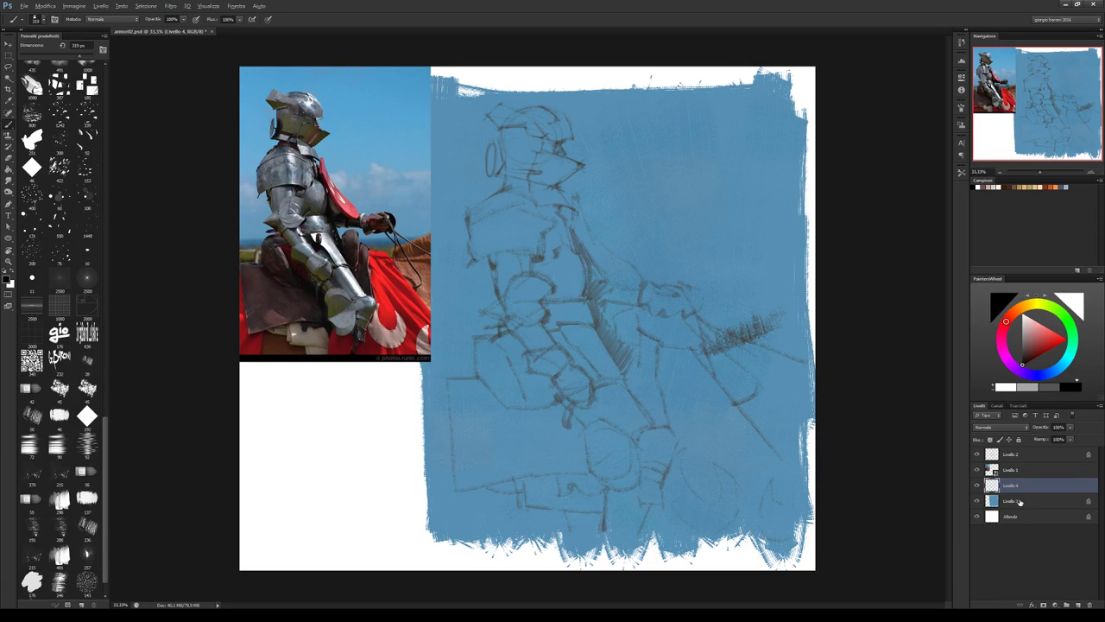
{"action": "left_click", "coordinate": [1027, 493], "text": "alt"}
{"action": "key", "text": "bracketleft"}
{"action": "key", "text": "bracketleft"}
{"action": "key", "text": "bracketleft"}
{"action": "left_click", "coordinate": [1048, 340]}
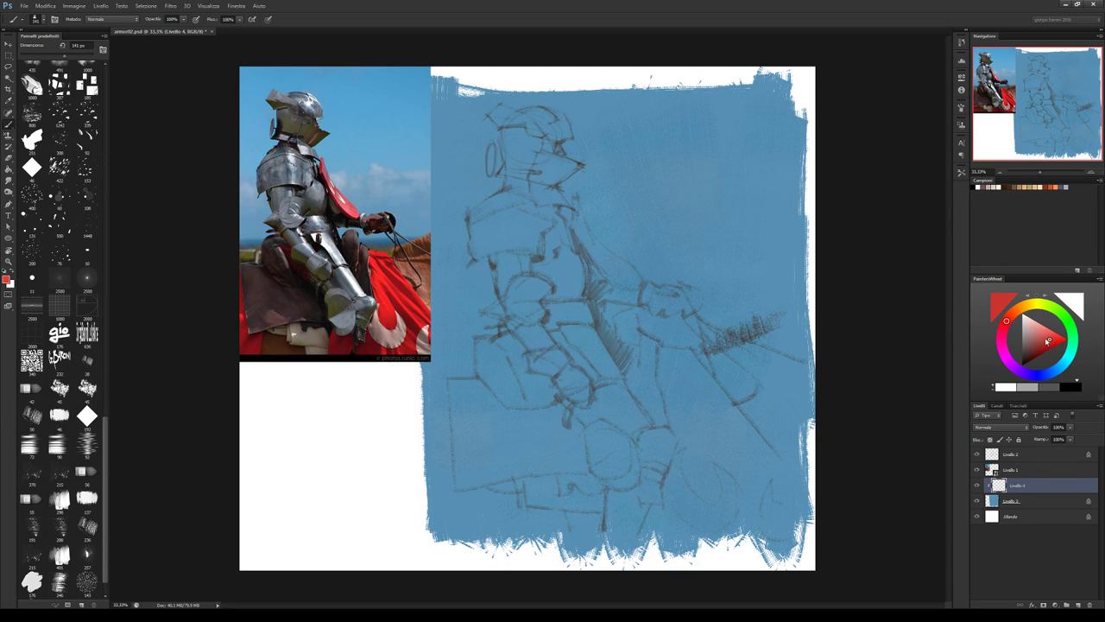
Block in the solid red cape wedge across the lower right of the canvas.
{"action": "left_click_drag", "start_coordinate": [440, 292], "coordinate": [447, 342]}
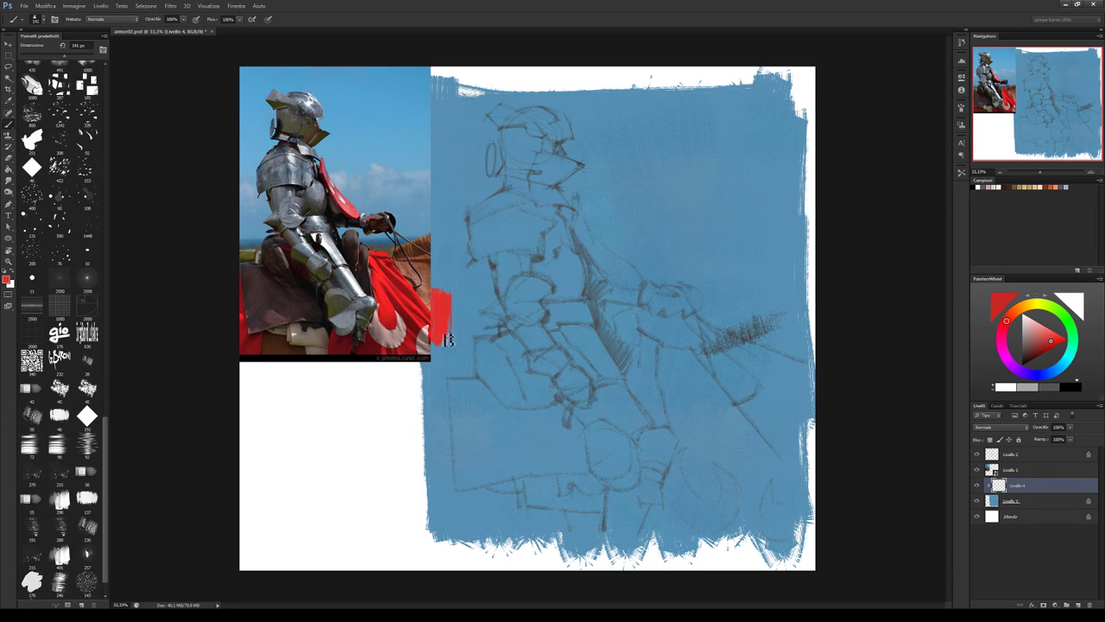
{"action": "key", "text": "ctrl+z"}
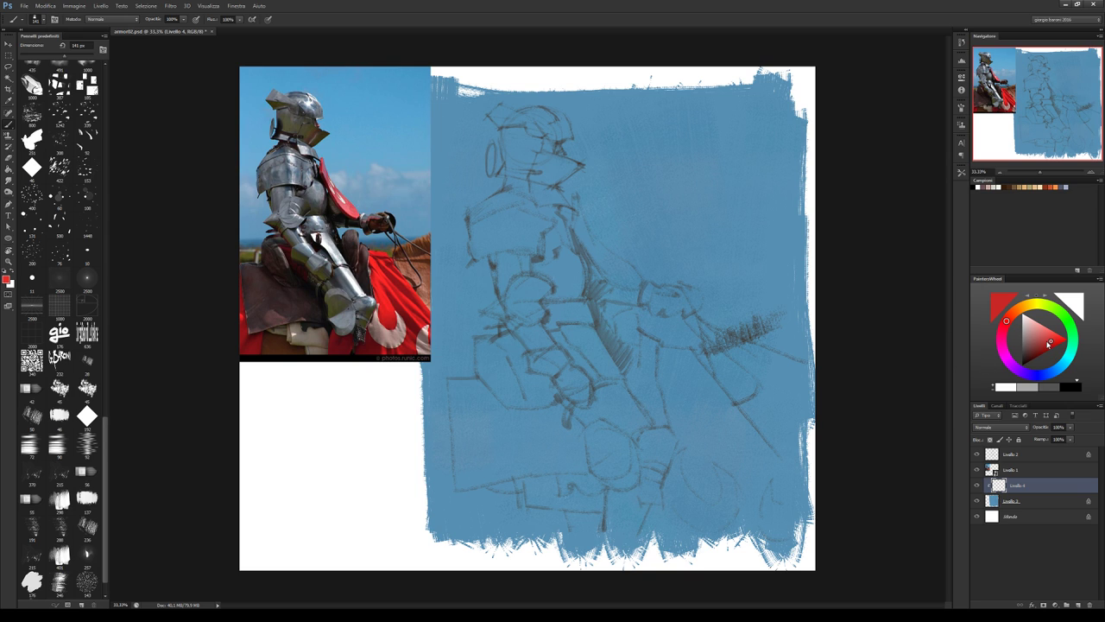
{"action": "left_click", "coordinate": [1048, 343]}
{"action": "mouse_move", "coordinate": [663, 373]}
{"action": "left_mouse_down"}
{"action": "mouse_move", "coordinate": [682, 442]}
{"action": "mouse_move", "coordinate": [698, 383]}
{"action": "mouse_move", "coordinate": [680, 352]}
{"action": "mouse_move", "coordinate": [779, 471]}
{"action": "left_mouse_up"}
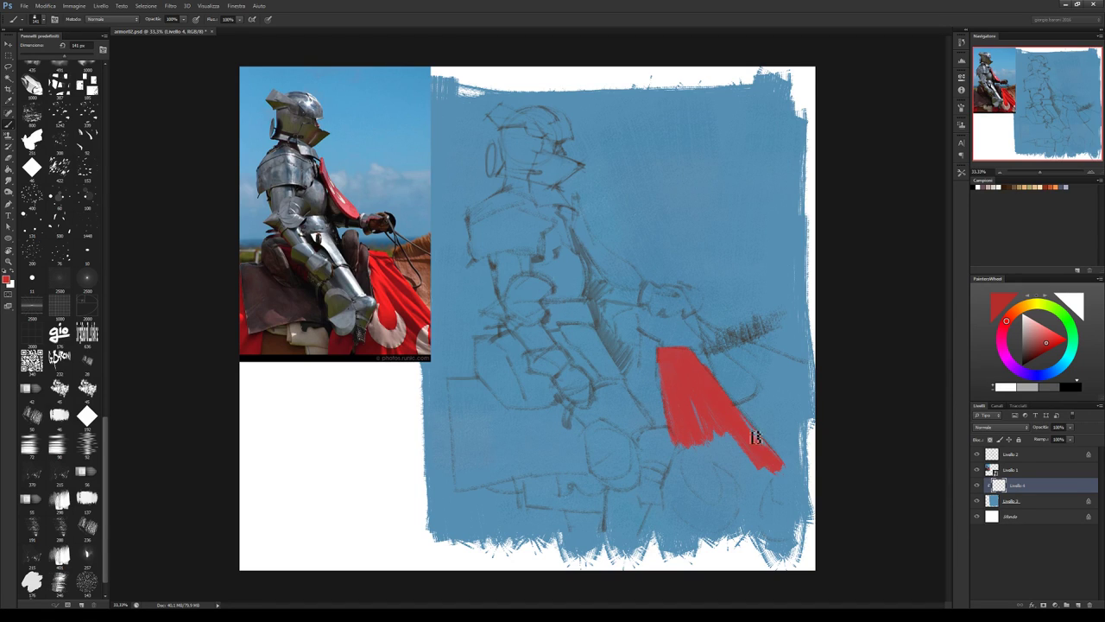
{"action": "left_click_drag", "start_coordinate": [687, 356], "coordinate": [749, 501]}
{"action": "mouse_move", "coordinate": [703, 402]}
{"action": "left_mouse_down"}
{"action": "mouse_move", "coordinate": [672, 525]}
{"action": "mouse_move", "coordinate": [658, 535]}
{"action": "mouse_move", "coordinate": [703, 469]}
{"action": "mouse_move", "coordinate": [734, 518]}
{"action": "mouse_move", "coordinate": [782, 492]}
{"action": "mouse_move", "coordinate": [767, 497]}
{"action": "left_mouse_up"}
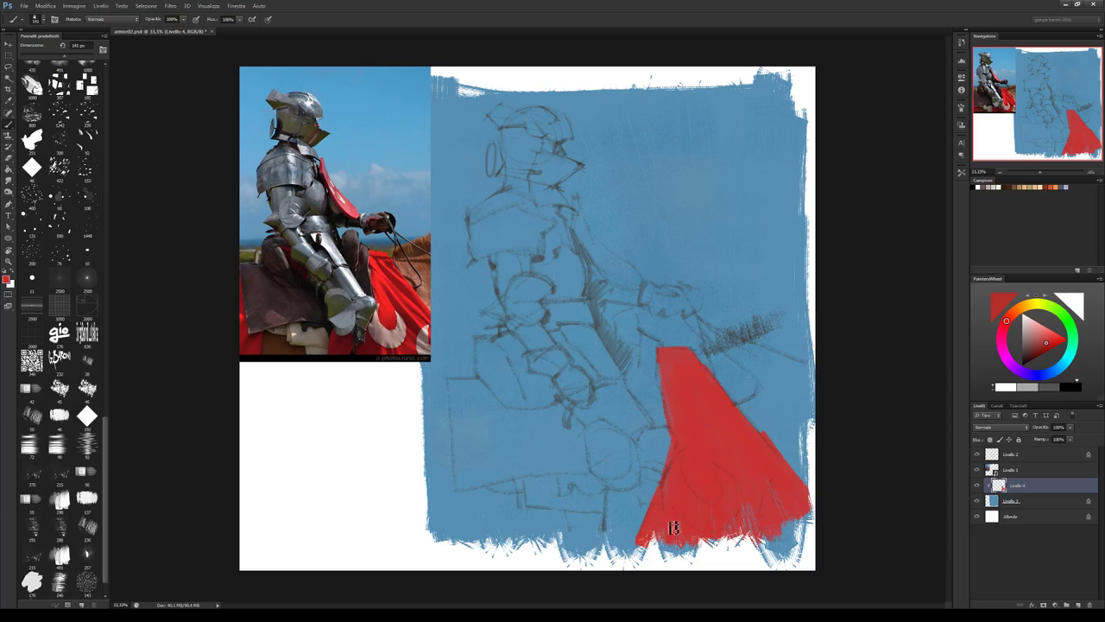
{"action": "mouse_move", "coordinate": [747, 509]}
{"action": "left_mouse_down"}
{"action": "mouse_move", "coordinate": [800, 511]}
{"action": "mouse_move", "coordinate": [814, 524]}
{"action": "left_mouse_up"}
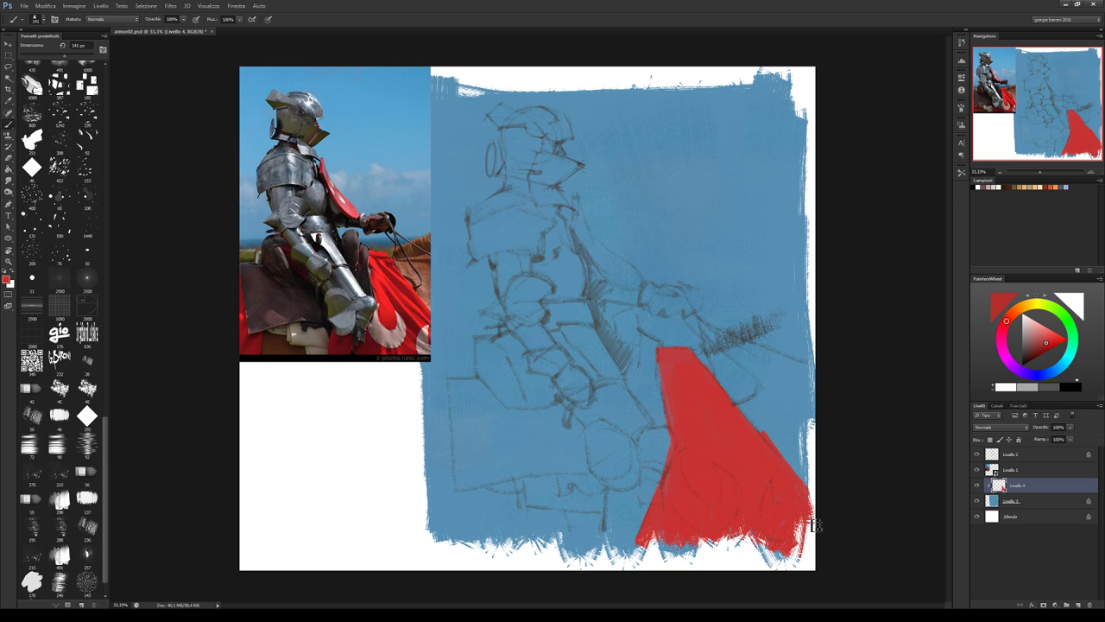
Paint darker red diagonal folds and a darker lower edge across the cape.
{"action": "left_click", "coordinate": [1036, 349]}
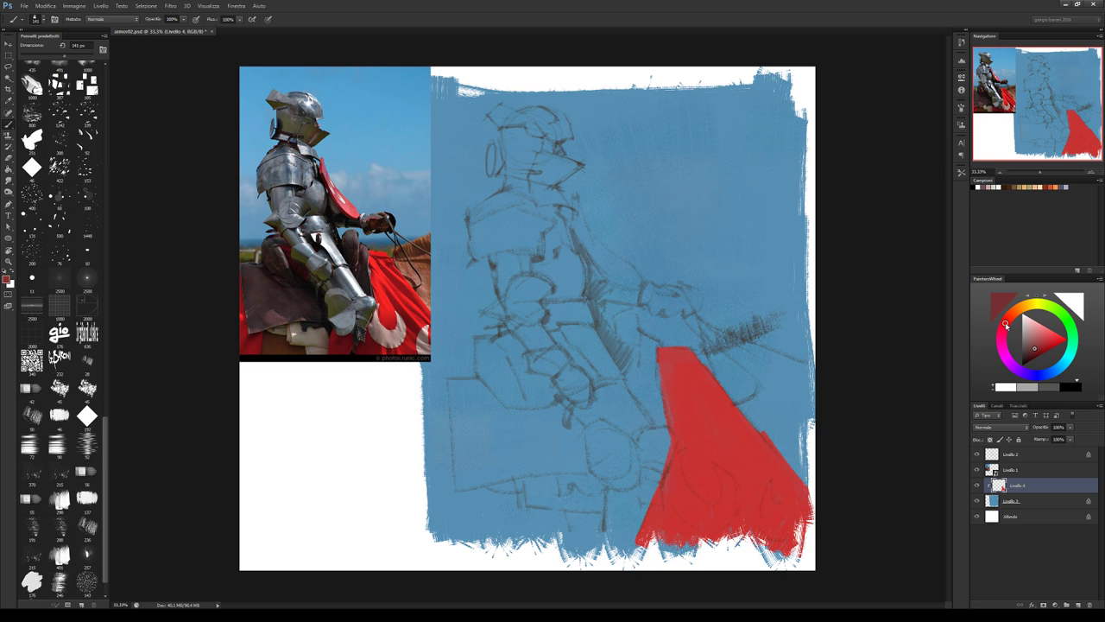
{"action": "left_click_drag", "start_coordinate": [430, 321], "coordinate": [456, 347]}
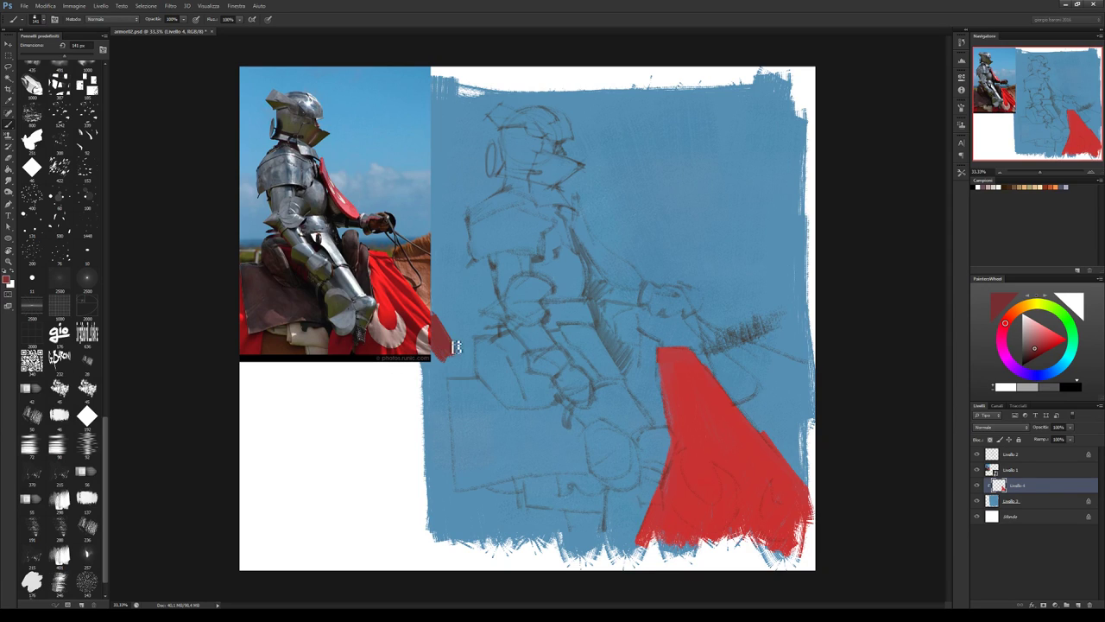
{"action": "key", "text": "ctrl+z"}
{"action": "left_click", "coordinate": [1033, 352]}
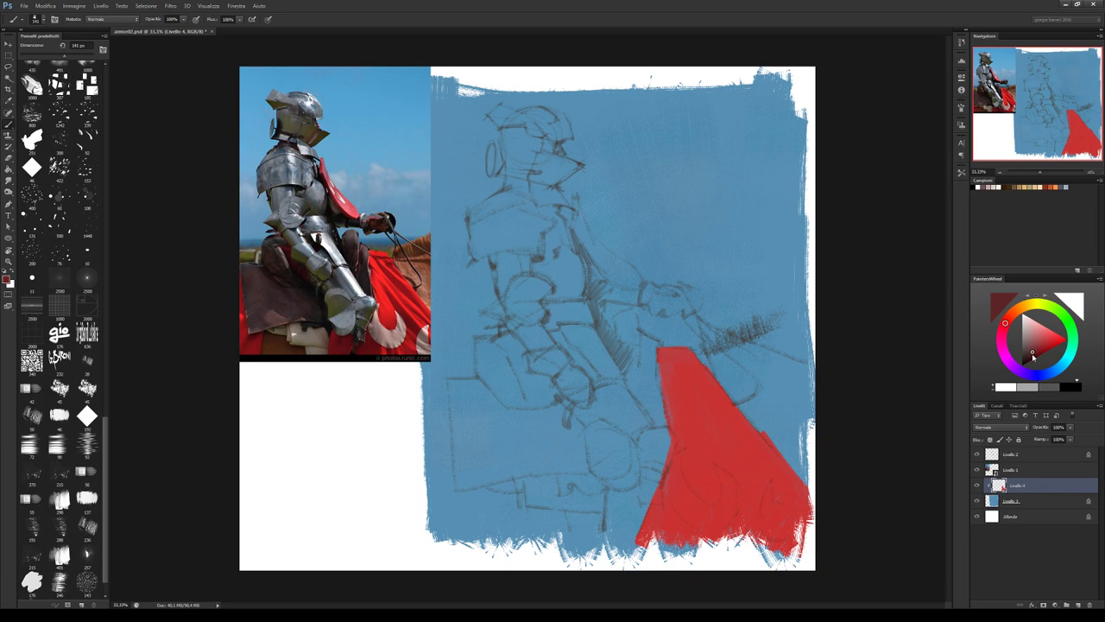
{"action": "mouse_move", "coordinate": [667, 506]}
{"action": "left_mouse_down"}
{"action": "mouse_move", "coordinate": [653, 510]}
{"action": "mouse_move", "coordinate": [732, 539]}
{"action": "left_mouse_up"}
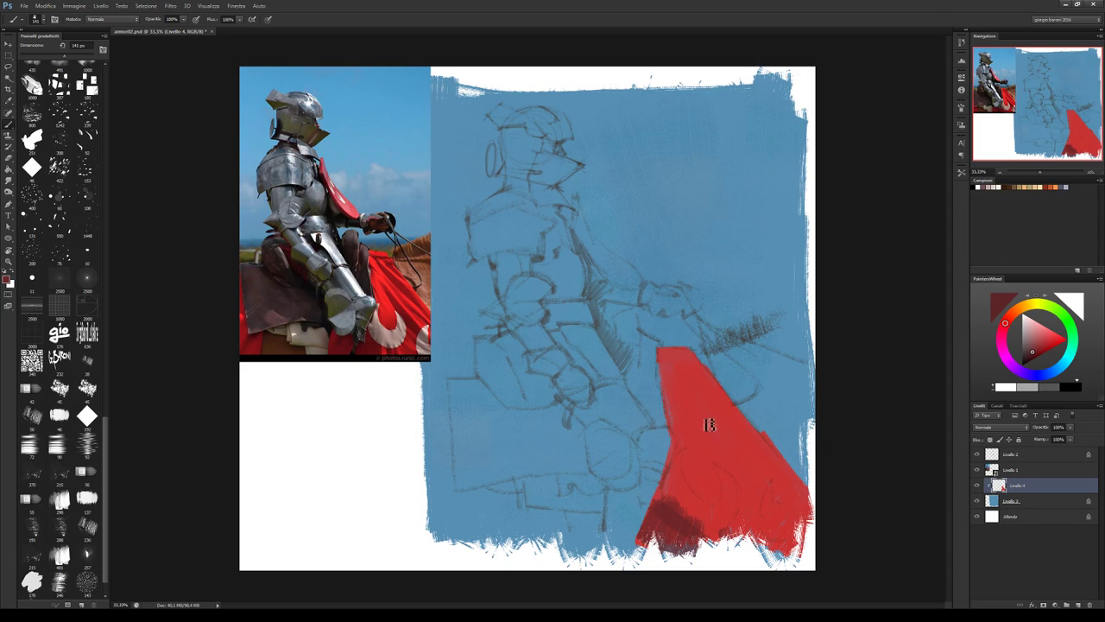
{"action": "left_click_drag", "start_coordinate": [682, 403], "coordinate": [742, 488]}
{"action": "left_click_drag", "start_coordinate": [724, 451], "coordinate": [781, 511]}
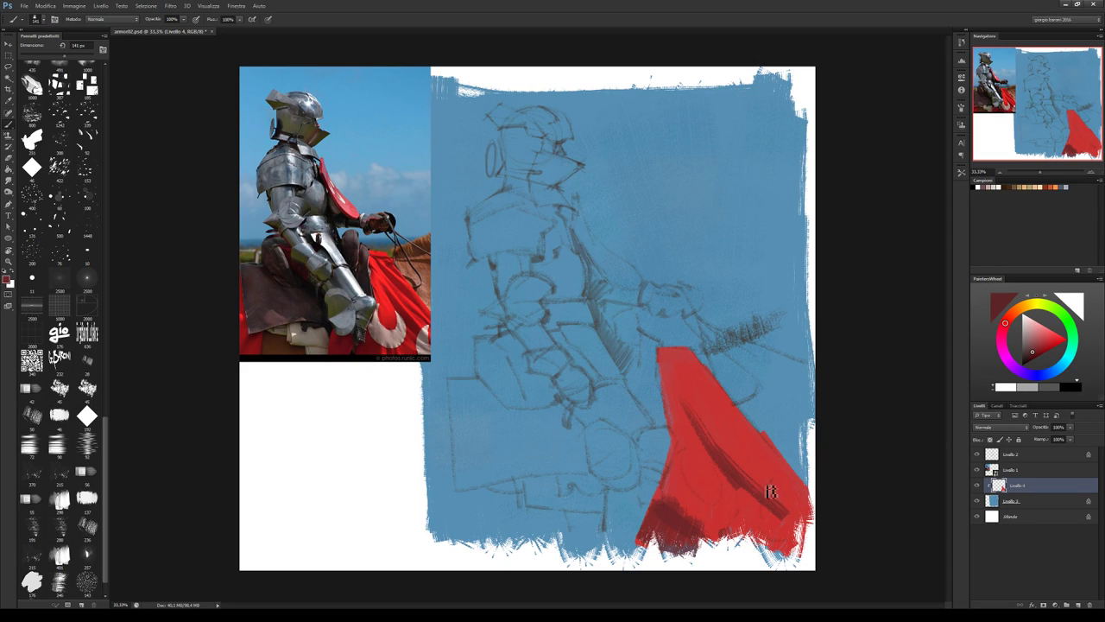
{"action": "left_click_drag", "start_coordinate": [717, 427], "coordinate": [790, 474]}
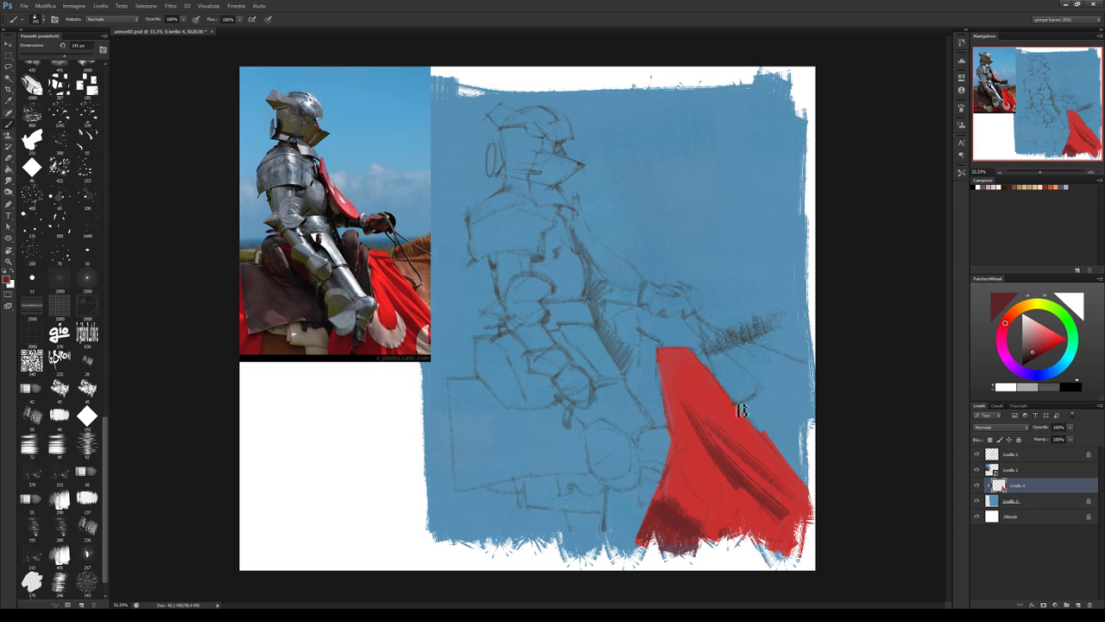
{"action": "mouse_move", "coordinate": [678, 356]}
{"action": "left_mouse_down"}
{"action": "mouse_move", "coordinate": [812, 491]}
{"action": "mouse_move", "coordinate": [787, 534]}
{"action": "left_mouse_up"}
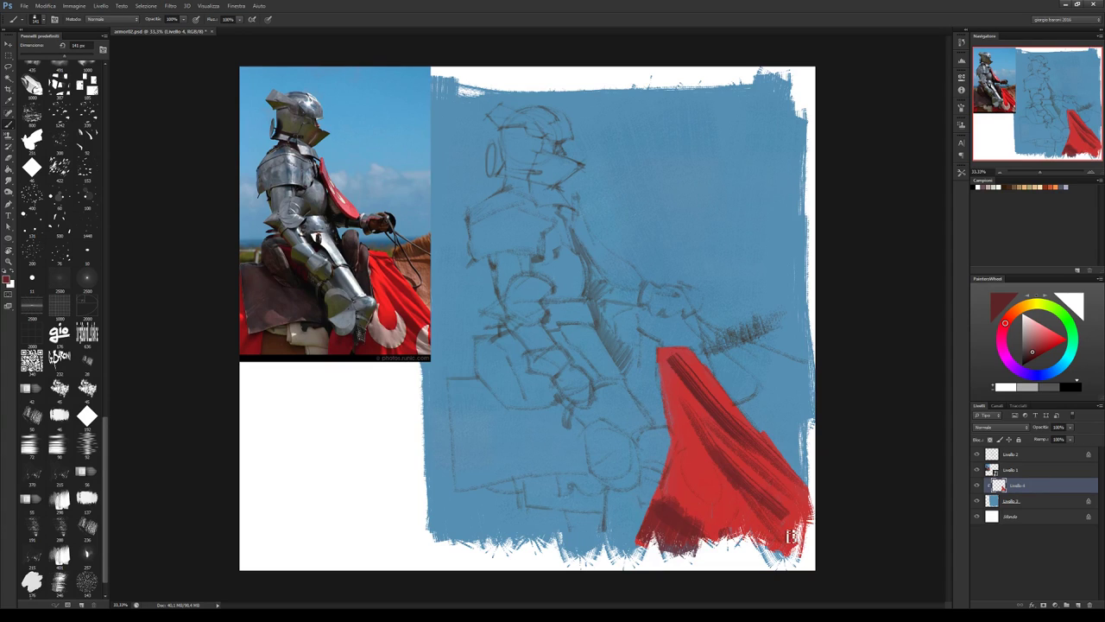
{"action": "left_click_drag", "start_coordinate": [745, 481], "coordinate": [799, 520]}
Brighten the top of the cape with a lighter red and pick further red shades.
{"action": "left_click", "coordinate": [675, 381], "text": "alt"}
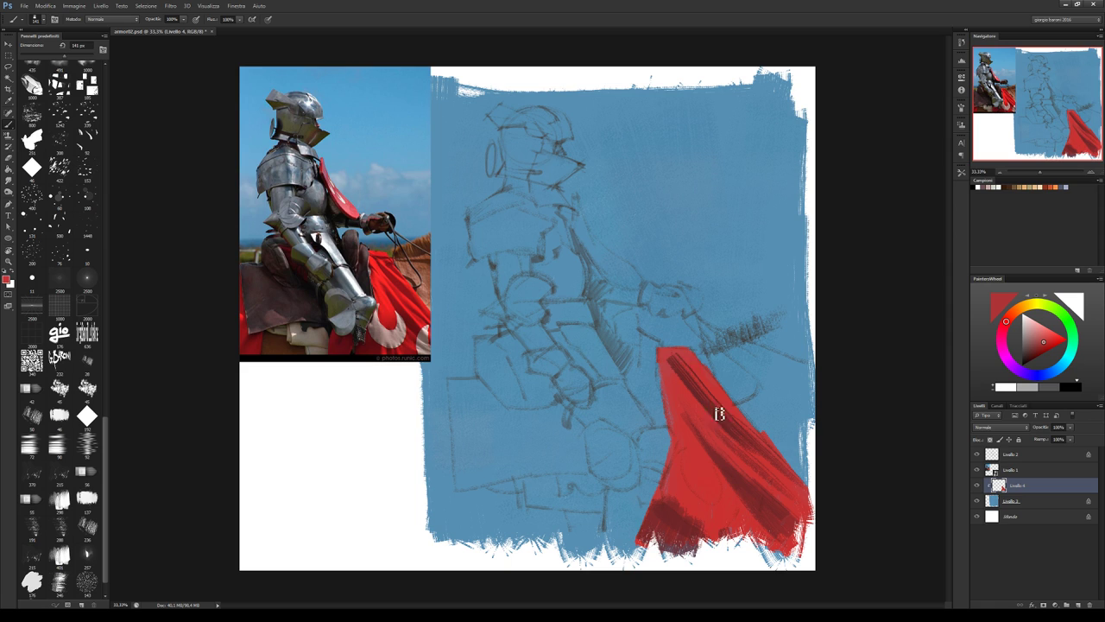
{"action": "left_click_drag", "start_coordinate": [664, 344], "coordinate": [710, 396]}
{"action": "left_click", "coordinate": [1010, 317]}
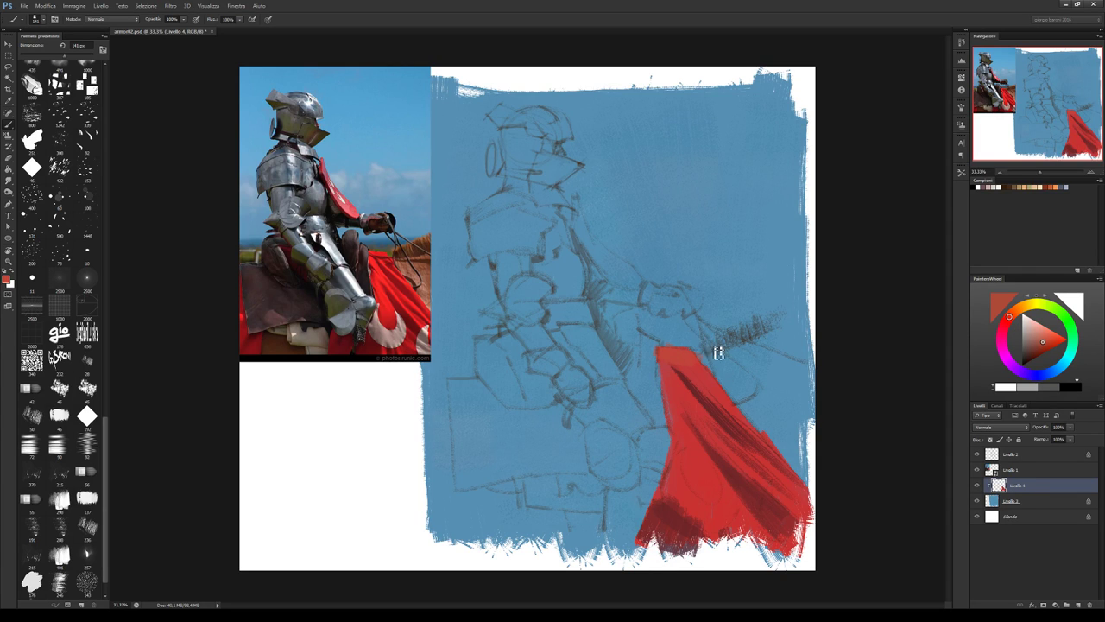
{"action": "left_click", "coordinate": [1047, 342]}
{"action": "left_click", "coordinate": [709, 378], "text": "alt"}
{"action": "left_click", "coordinate": [695, 399], "text": "alt"}
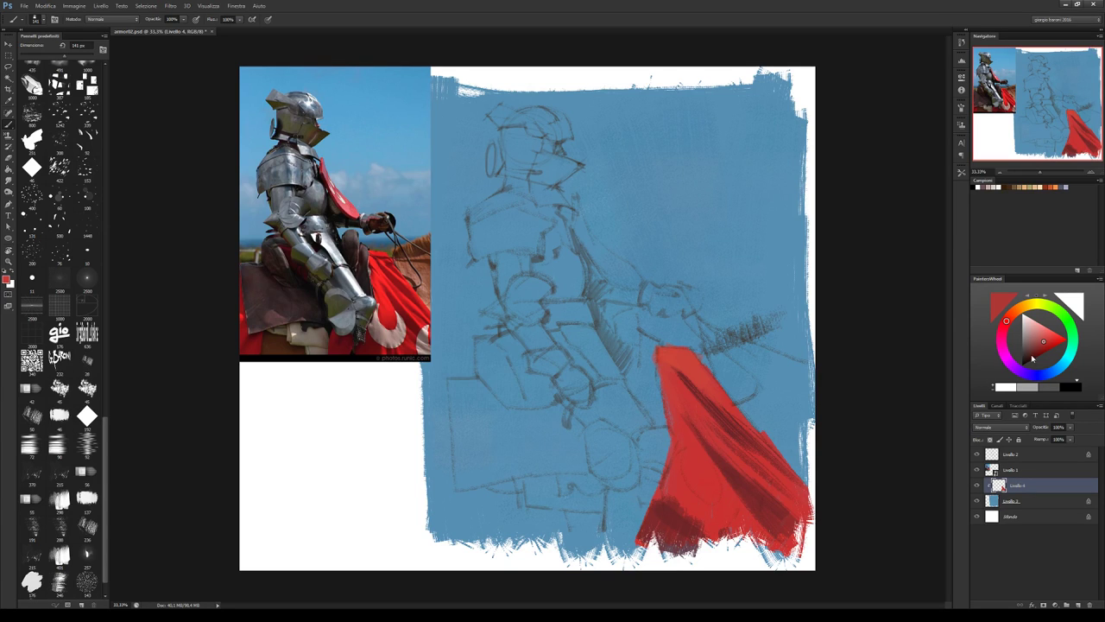
{"action": "left_click", "coordinate": [1029, 354]}
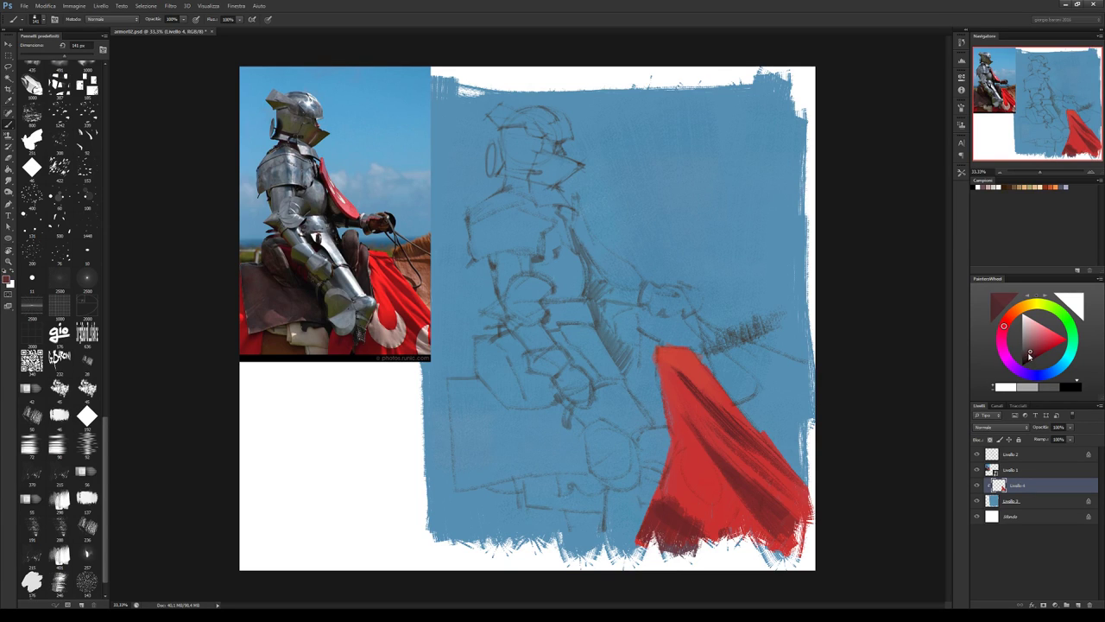
Block in a dark maroon patch below the arm and vary it with purple-grey strokes.
{"action": "mouse_move", "coordinate": [490, 343]}
{"action": "left_mouse_down"}
{"action": "mouse_move", "coordinate": [501, 354]}
{"action": "mouse_move", "coordinate": [492, 380]}
{"action": "mouse_move", "coordinate": [526, 406]}
{"action": "mouse_move", "coordinate": [564, 407]}
{"action": "left_mouse_up"}
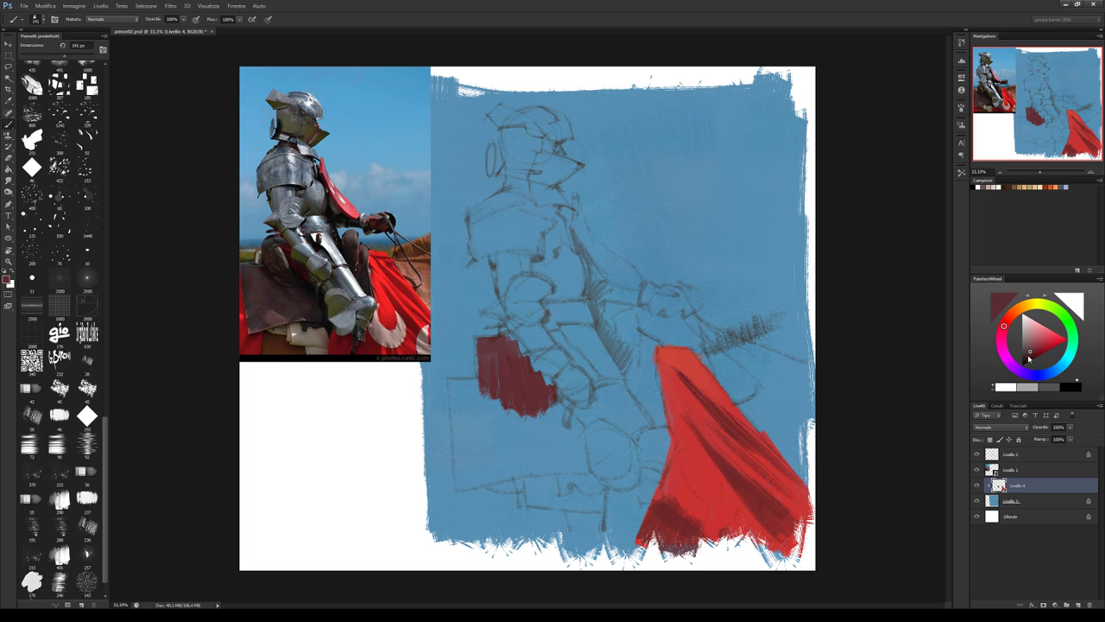
{"action": "left_click_drag", "start_coordinate": [1029, 355], "coordinate": [1026, 357]}
{"action": "mouse_move", "coordinate": [488, 341]}
{"action": "left_mouse_down"}
{"action": "mouse_move", "coordinate": [493, 365]}
{"action": "mouse_move", "coordinate": [510, 345]}
{"action": "mouse_move", "coordinate": [543, 388]}
{"action": "mouse_move", "coordinate": [464, 402]}
{"action": "mouse_move", "coordinate": [463, 449]}
{"action": "mouse_move", "coordinate": [487, 431]}
{"action": "mouse_move", "coordinate": [544, 436]}
{"action": "mouse_move", "coordinate": [591, 466]}
{"action": "mouse_move", "coordinate": [510, 475]}
{"action": "mouse_move", "coordinate": [466, 406]}
{"action": "mouse_move", "coordinate": [593, 430]}
{"action": "left_mouse_up"}
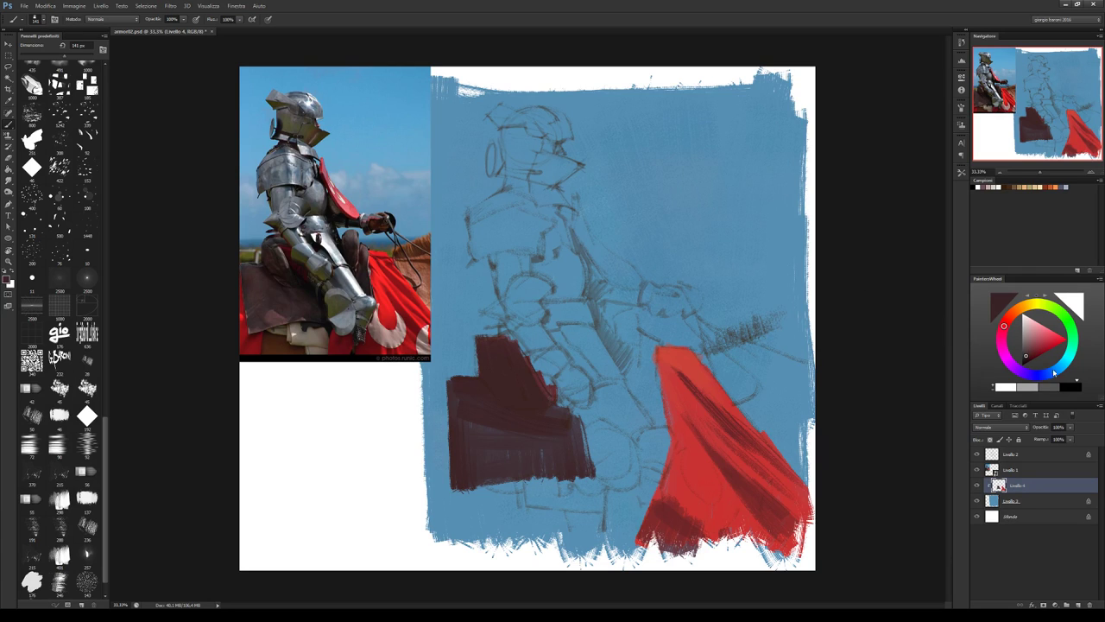
{"action": "left_click", "coordinate": [1052, 373]}
{"action": "left_click", "coordinate": [1022, 351]}
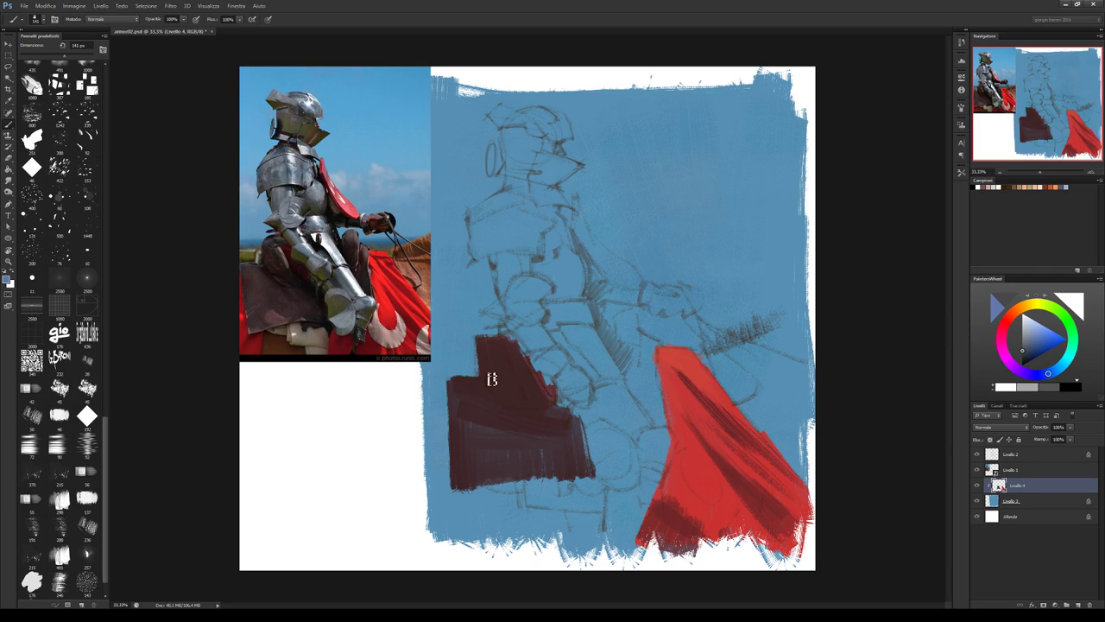
{"action": "left_click", "coordinate": [470, 421], "text": "alt"}
{"action": "mouse_move", "coordinate": [471, 421]}
{"action": "left_mouse_down"}
{"action": "mouse_move", "coordinate": [466, 389]}
{"action": "mouse_move", "coordinate": [506, 429]}
{"action": "mouse_move", "coordinate": [529, 418]}
{"action": "left_mouse_up"}
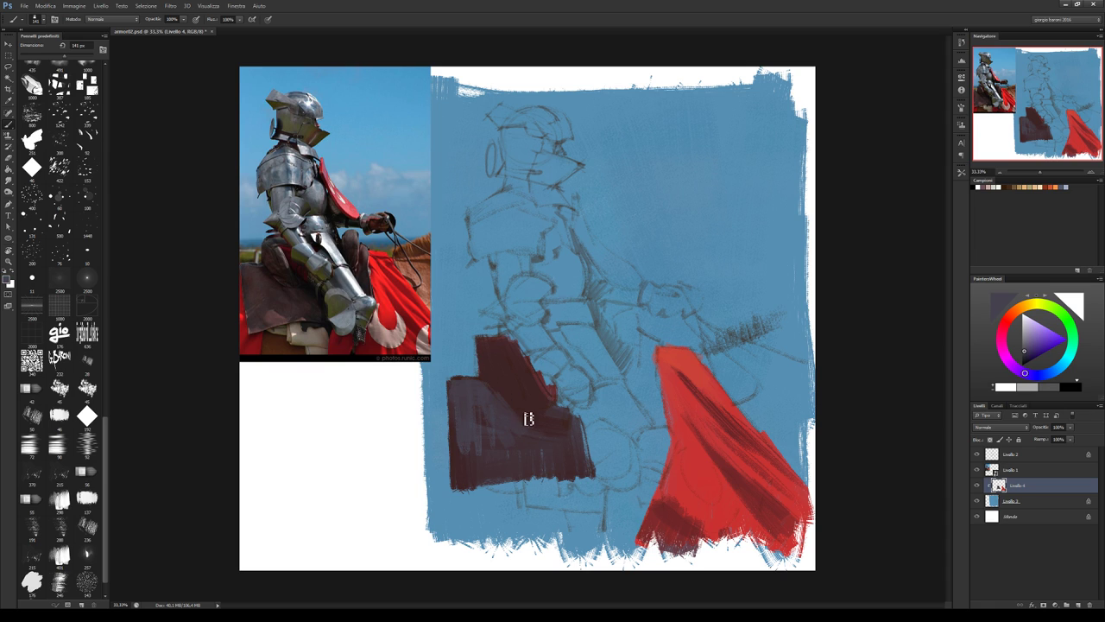
{"action": "left_click", "coordinate": [463, 466], "text": "alt"}
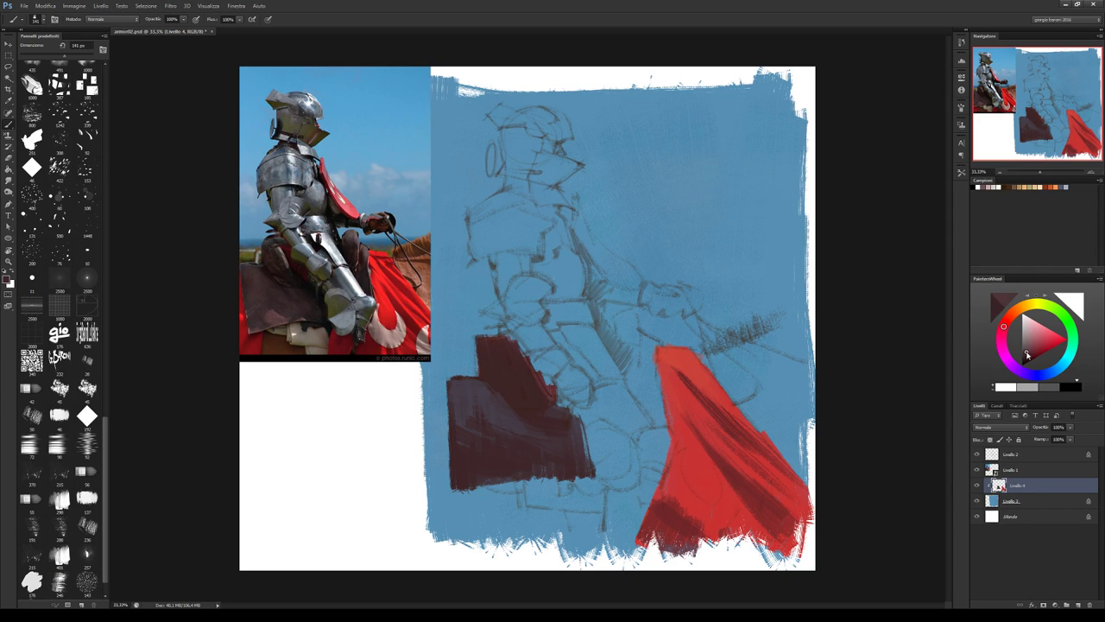
{"action": "left_click", "coordinate": [1012, 318]}
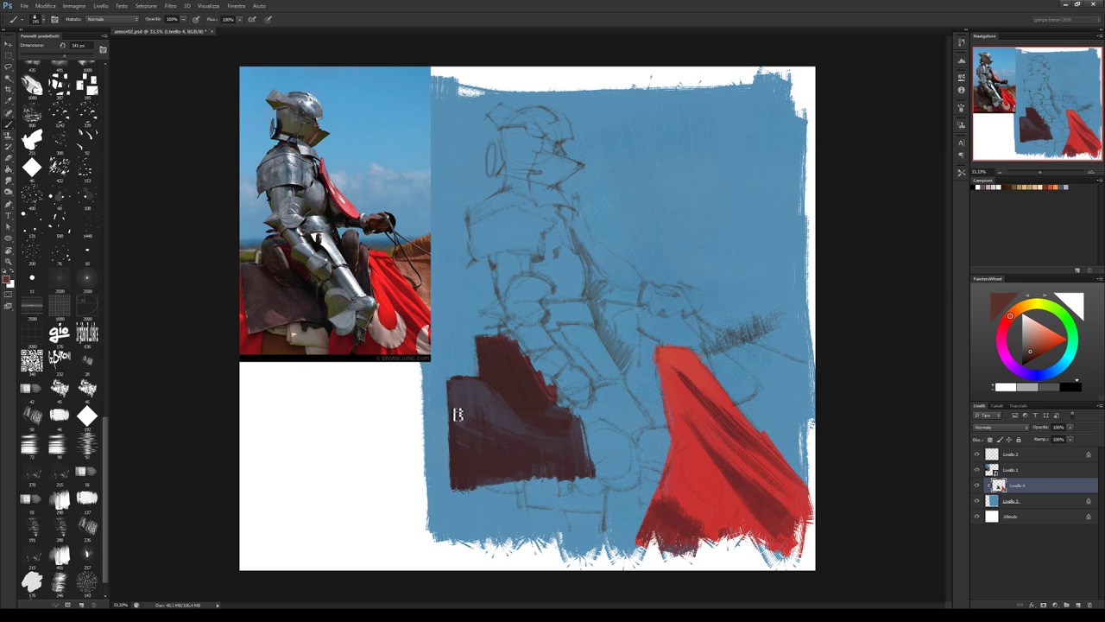
{"action": "left_click", "coordinate": [466, 466], "text": "alt"}
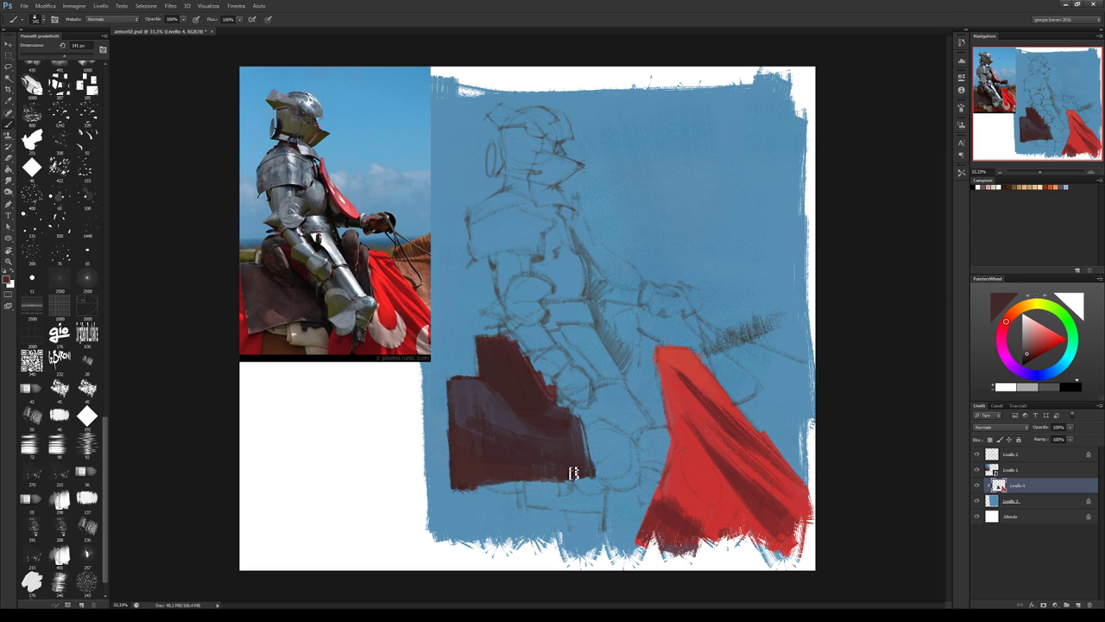
{"action": "left_click_drag", "start_coordinate": [576, 461], "coordinate": [589, 456]}
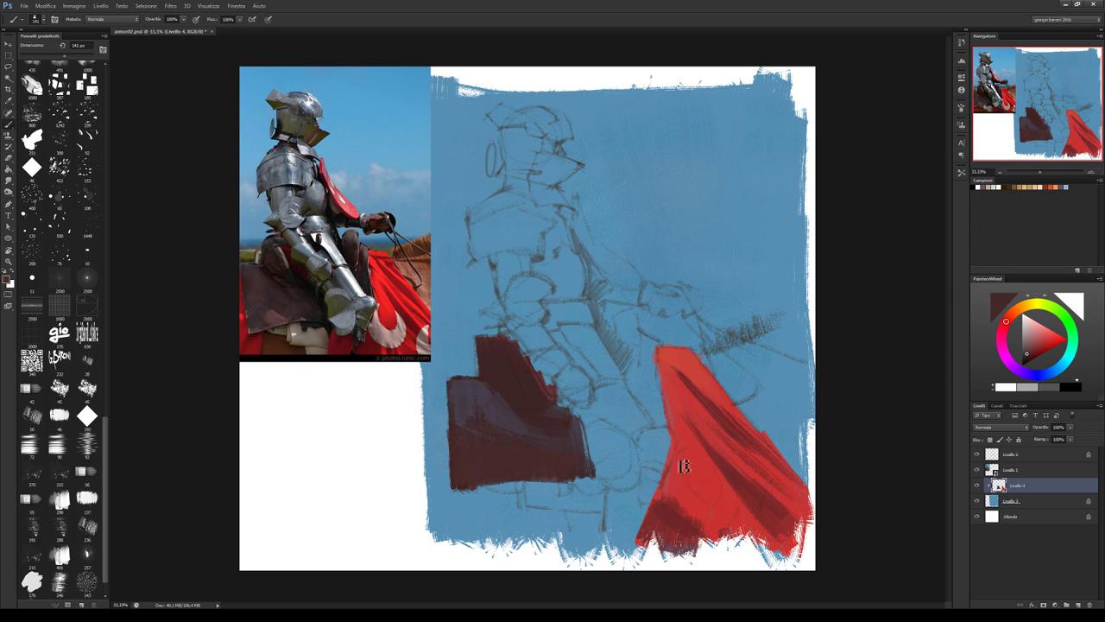
Set the sketch layer to Multiply blending, then return to the colour layer.
{"action": "left_click", "coordinate": [977, 454]}
{"action": "left_click", "coordinate": [1023, 454]}
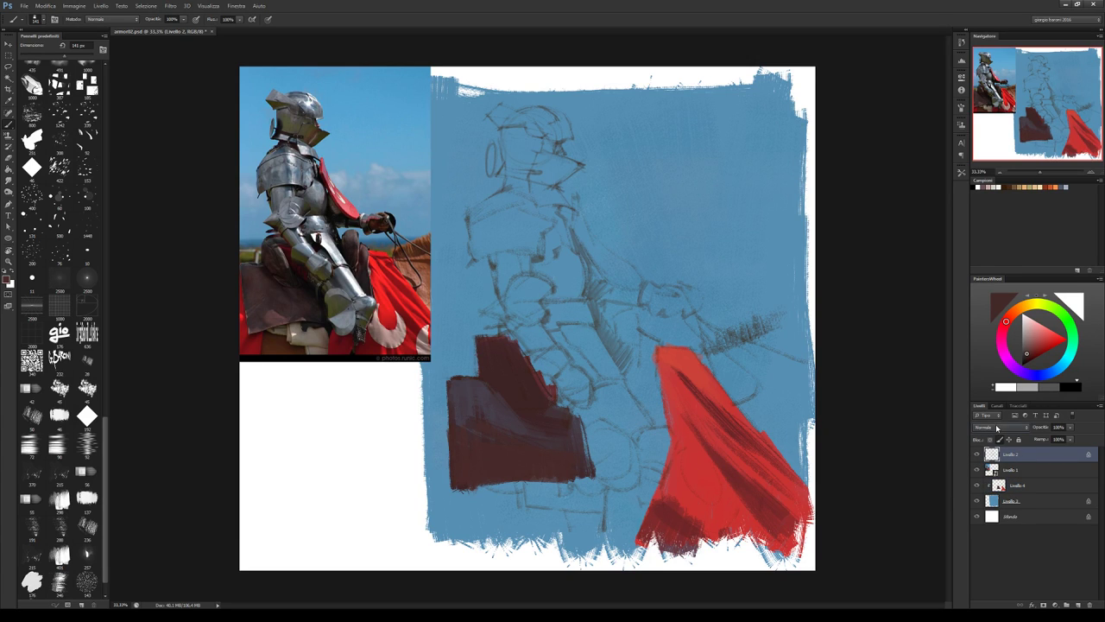
{"action": "left_click", "coordinate": [997, 427]}
{"action": "key", "text": "Down"}
{"action": "key", "text": "Down"}
{"action": "key", "text": "Down"}
{"action": "left_click", "coordinate": [1019, 486]}
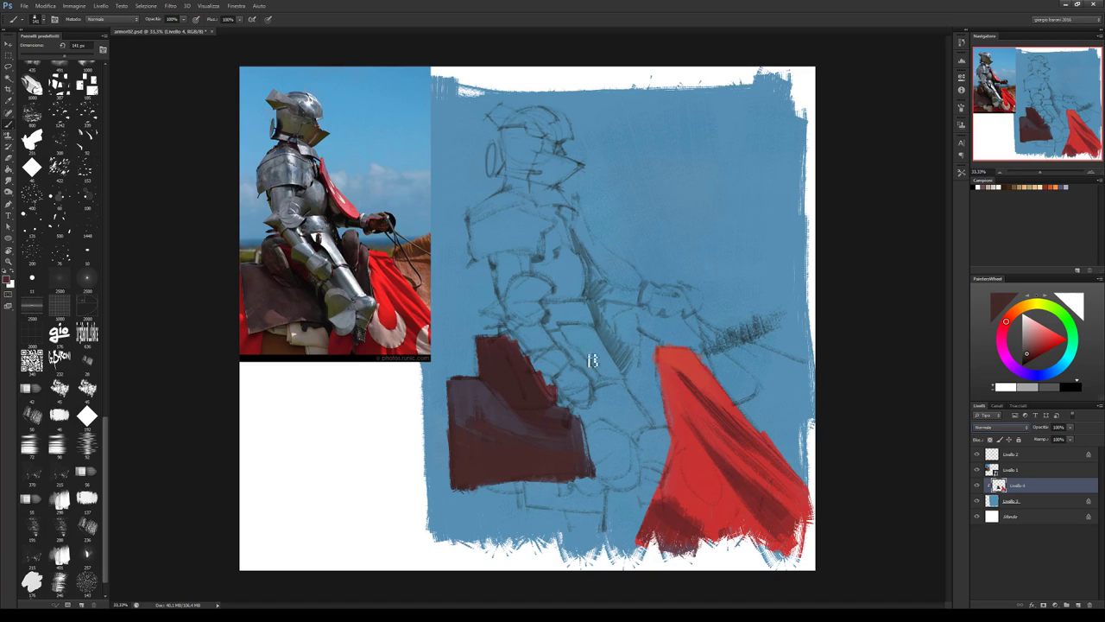
Paint darker brown strokes across the saddle shape and along its right edge.
{"action": "left_click", "coordinate": [498, 412], "text": "alt"}
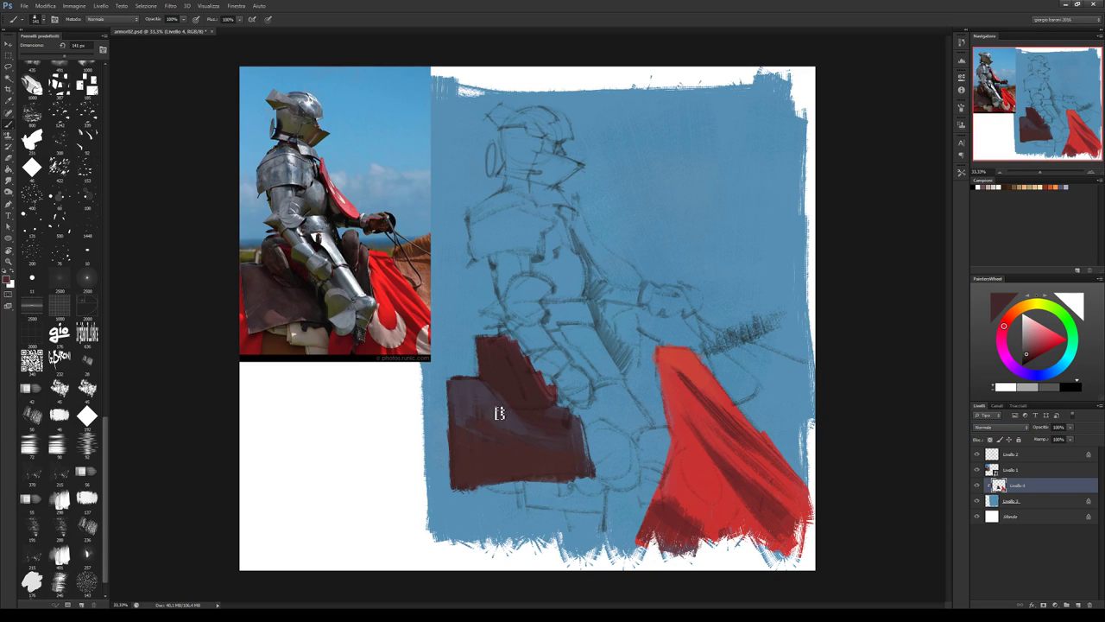
{"action": "left_click", "coordinate": [561, 409], "text": "alt"}
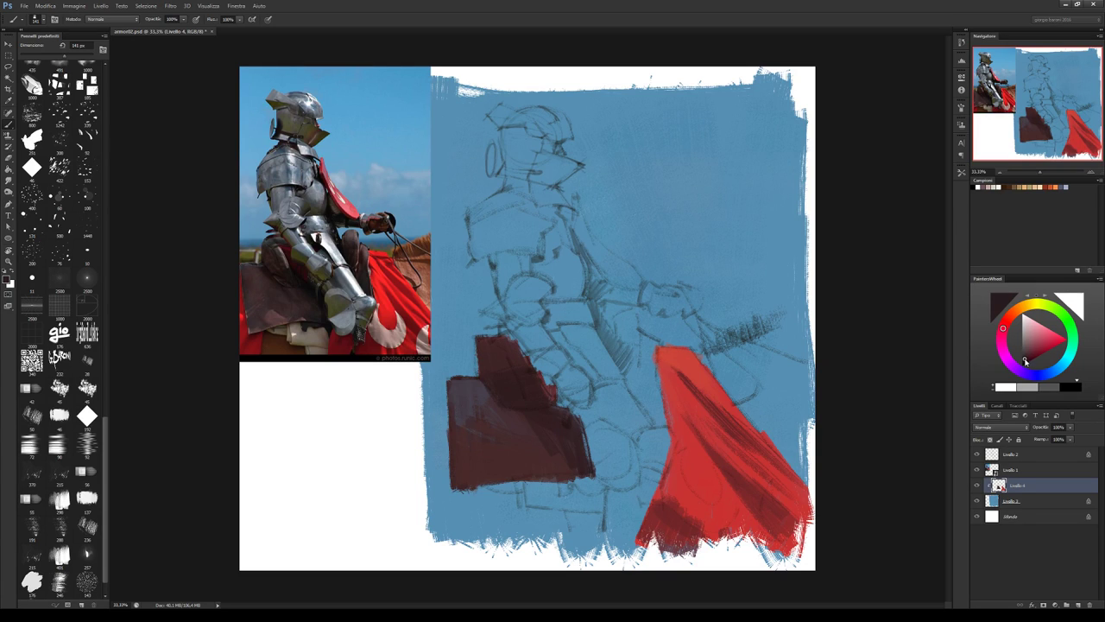
{"action": "mouse_move", "coordinate": [497, 387]}
{"action": "left_mouse_down"}
{"action": "mouse_move", "coordinate": [510, 407]}
{"action": "mouse_move", "coordinate": [579, 426]}
{"action": "left_mouse_up"}
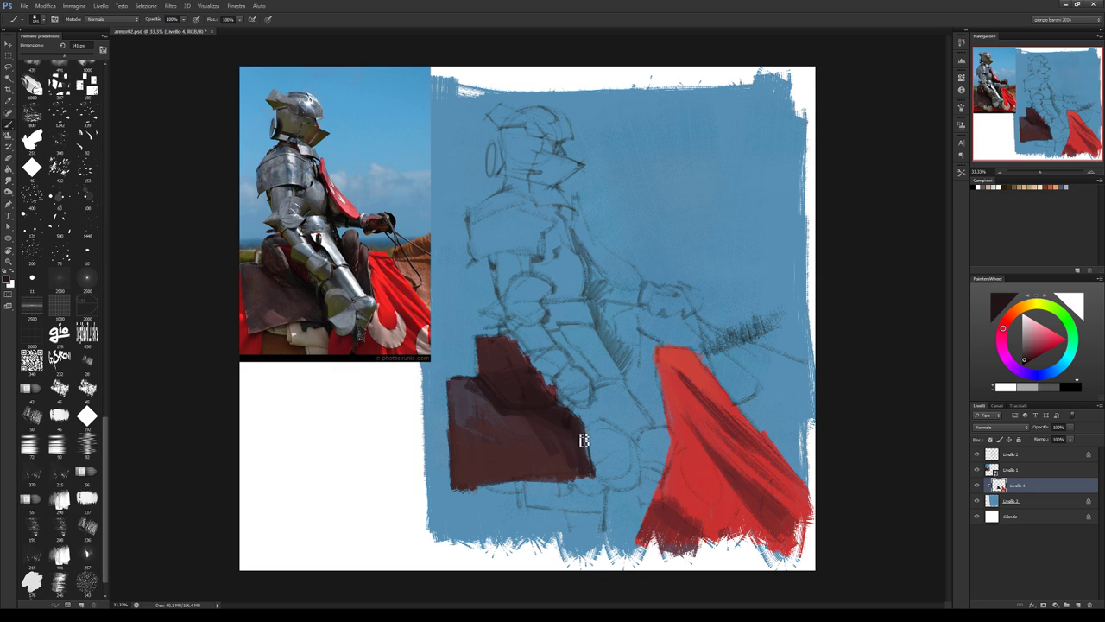
{"action": "left_click_drag", "start_coordinate": [583, 411], "coordinate": [575, 406]}
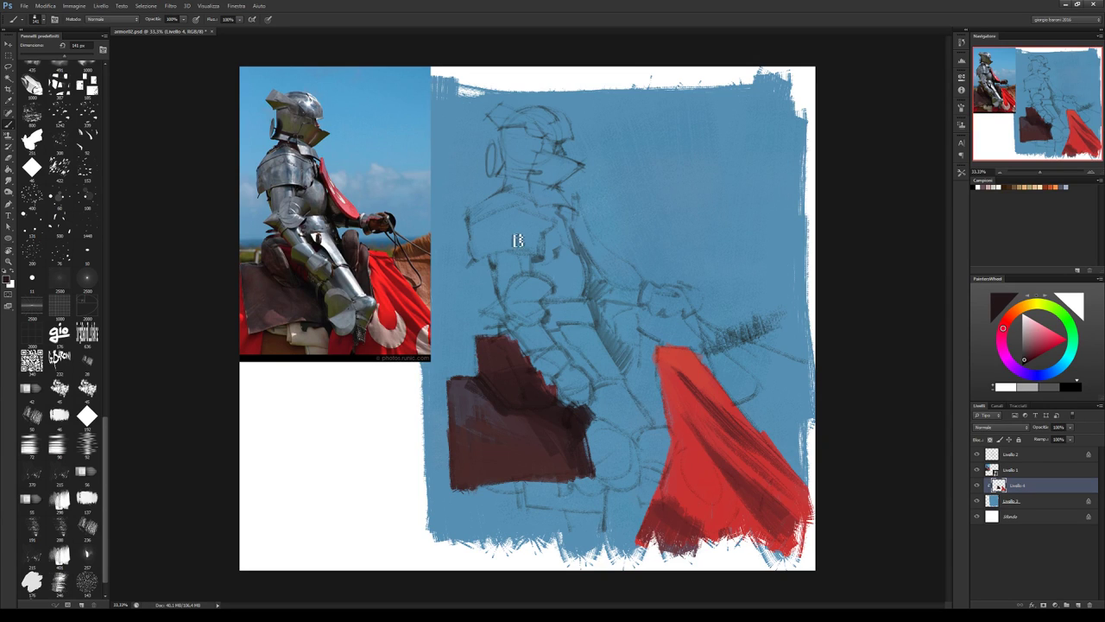
{"action": "left_click", "coordinate": [1028, 325]}
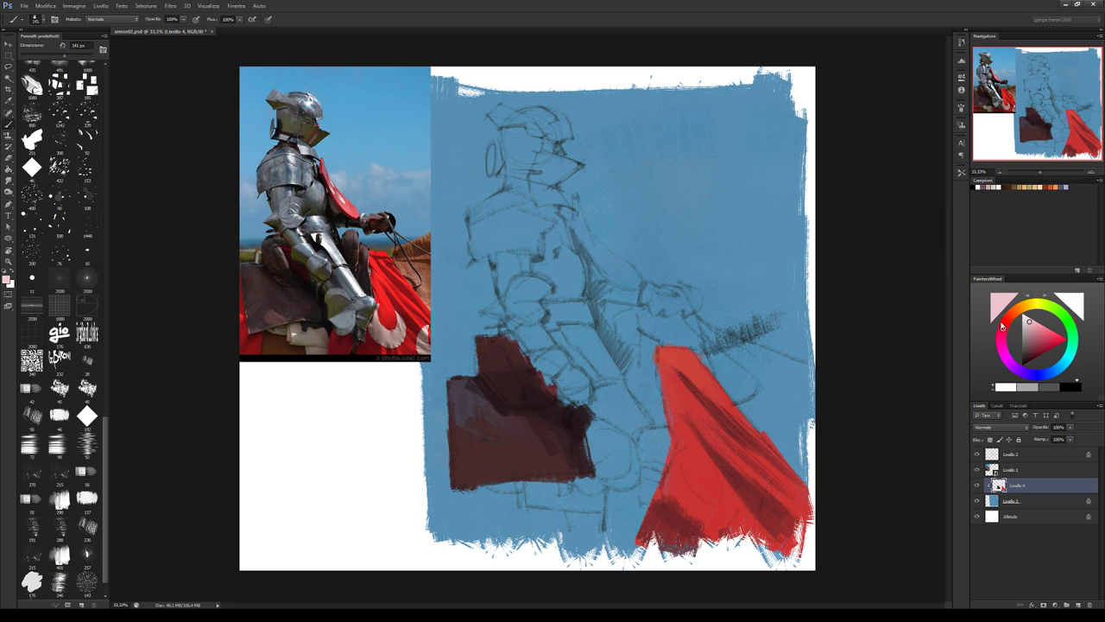
{"action": "left_click", "coordinate": [1024, 307]}
Paint a pale greyish-tan patch below the saddle and edge its top with dark brown.
{"action": "mouse_move", "coordinate": [518, 484]}
{"action": "left_mouse_down"}
{"action": "mouse_move", "coordinate": [595, 501]}
{"action": "mouse_move", "coordinate": [583, 505]}
{"action": "mouse_move", "coordinate": [595, 516]}
{"action": "mouse_move", "coordinate": [591, 528]}
{"action": "left_mouse_up"}
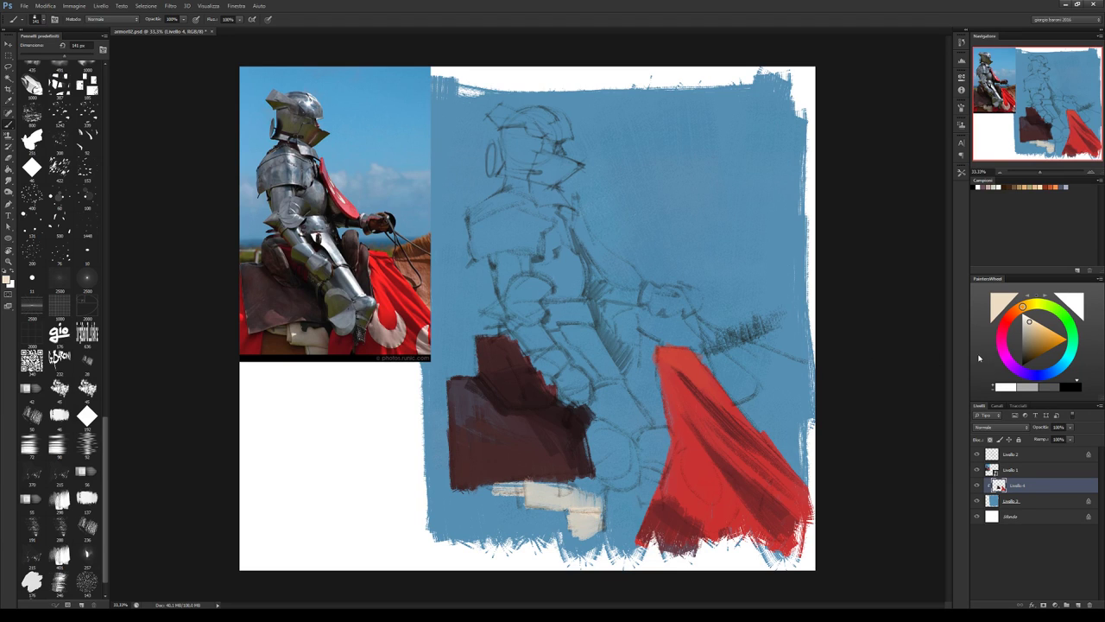
{"action": "left_click", "coordinate": [1037, 333]}
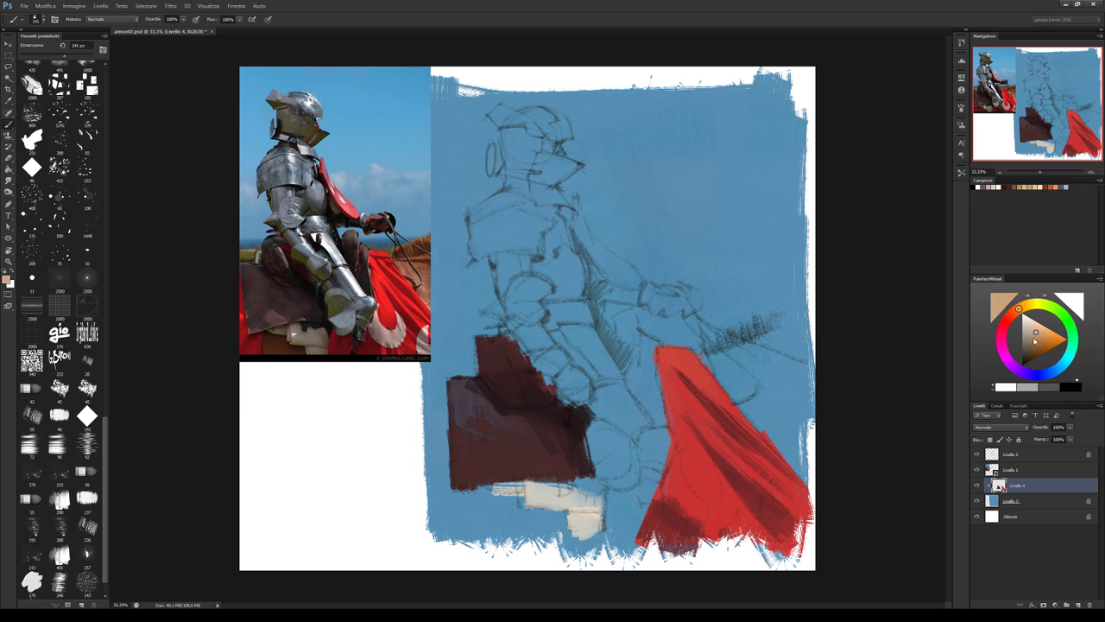
{"action": "left_click_drag", "start_coordinate": [572, 504], "coordinate": [608, 516]}
{"action": "left_click", "coordinate": [1027, 335]}
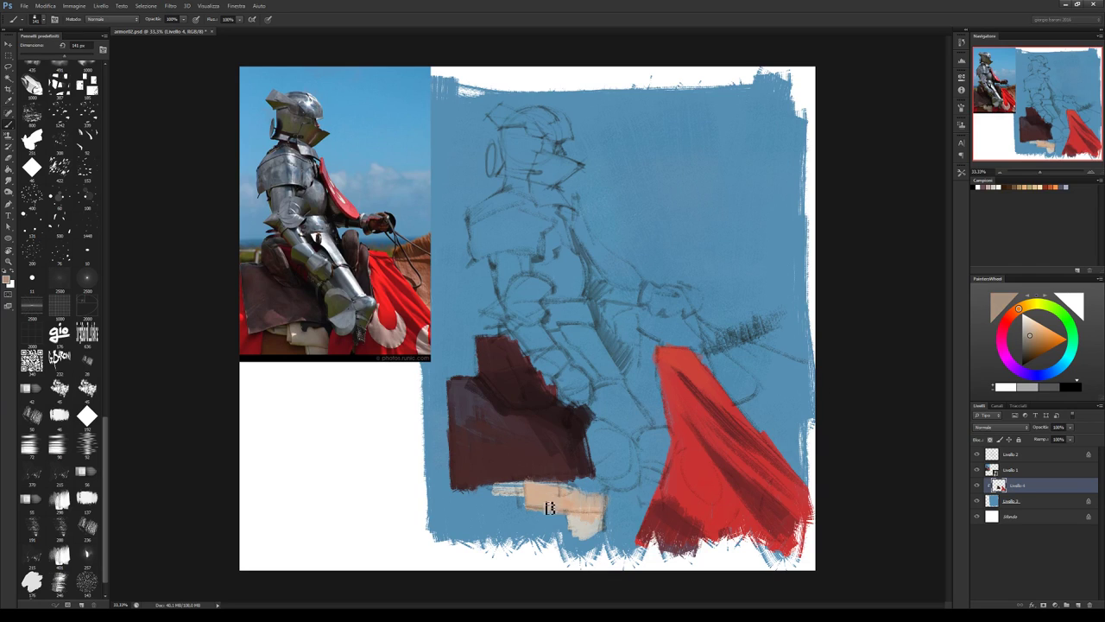
{"action": "mouse_move", "coordinate": [544, 507]}
{"action": "left_mouse_down"}
{"action": "mouse_move", "coordinate": [587, 515]}
{"action": "mouse_move", "coordinate": [545, 486]}
{"action": "mouse_move", "coordinate": [583, 523]}
{"action": "mouse_move", "coordinate": [537, 488]}
{"action": "mouse_move", "coordinate": [501, 488]}
{"action": "mouse_move", "coordinate": [584, 491]}
{"action": "left_mouse_up"}
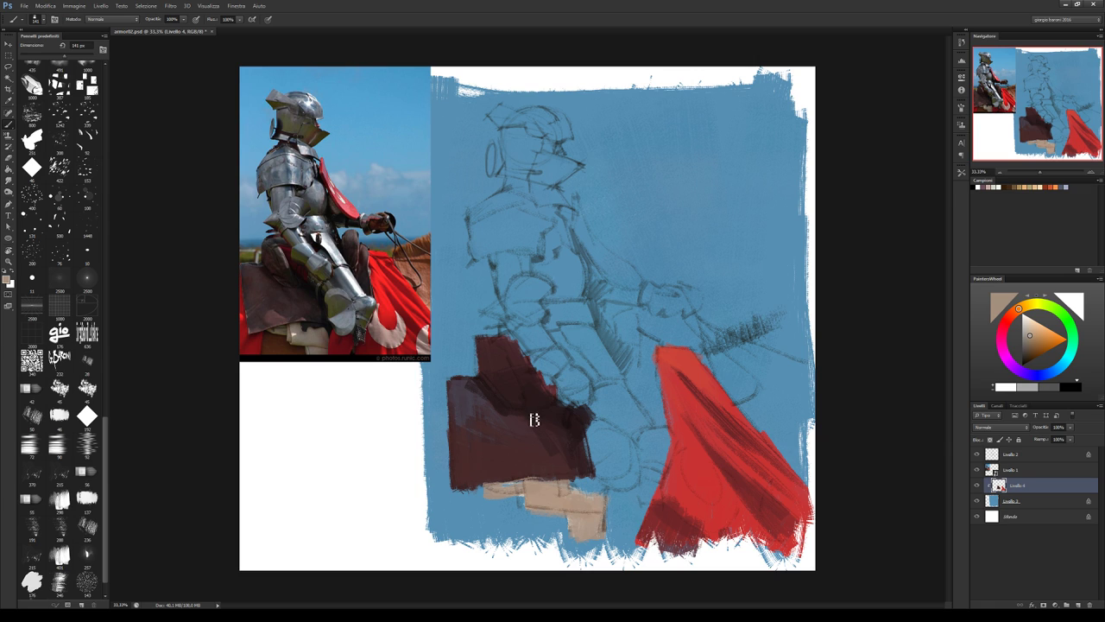
{"action": "left_click", "coordinate": [628, 506], "text": "alt"}
{"action": "left_click", "coordinate": [569, 494], "text": "alt"}
{"action": "mouse_move", "coordinate": [568, 501]}
{"action": "left_mouse_down"}
{"action": "mouse_move", "coordinate": [572, 488]}
{"action": "mouse_move", "coordinate": [588, 519]}
{"action": "mouse_move", "coordinate": [600, 501]}
{"action": "mouse_move", "coordinate": [498, 488]}
{"action": "left_mouse_up"}
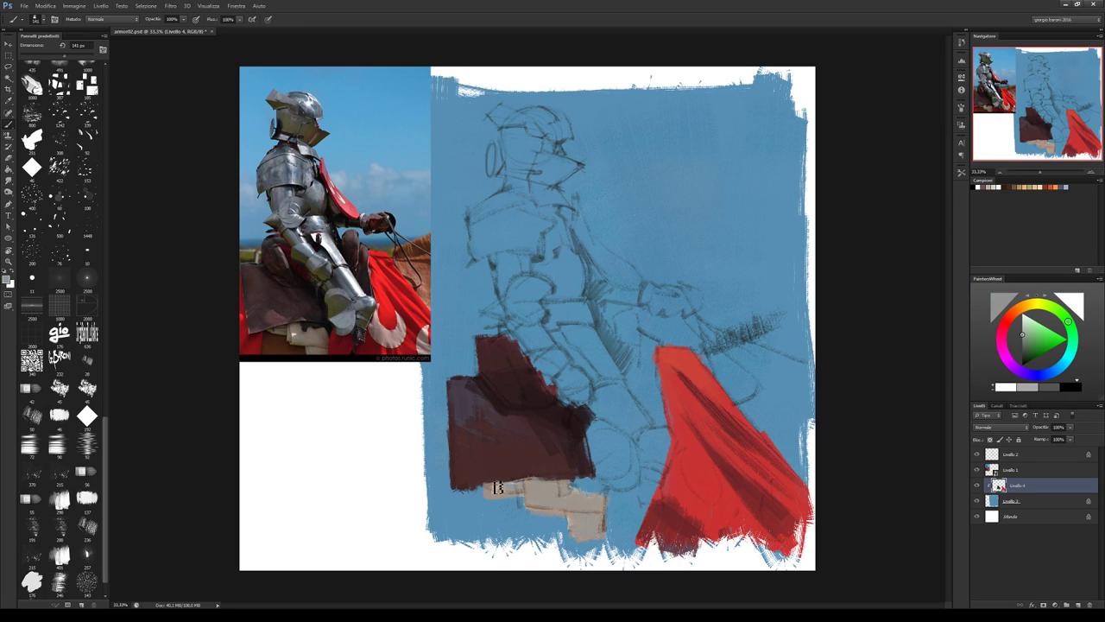
{"action": "left_click", "coordinate": [571, 419], "text": "alt"}
{"action": "left_click_drag", "start_coordinate": [556, 488], "coordinate": [593, 474]}
{"action": "left_click", "coordinate": [556, 468], "text": "alt"}
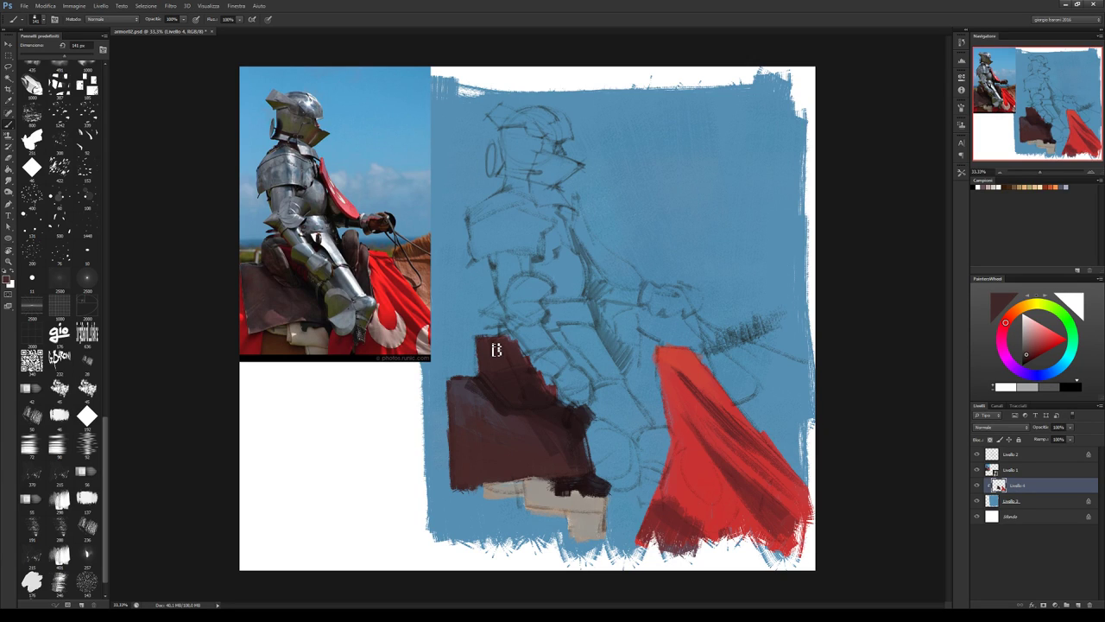
Rework the saddle with light tan strokes overpainted in dark reddish brown.
{"action": "left_click", "coordinate": [1016, 310]}
{"action": "left_click", "coordinate": [1031, 339]}
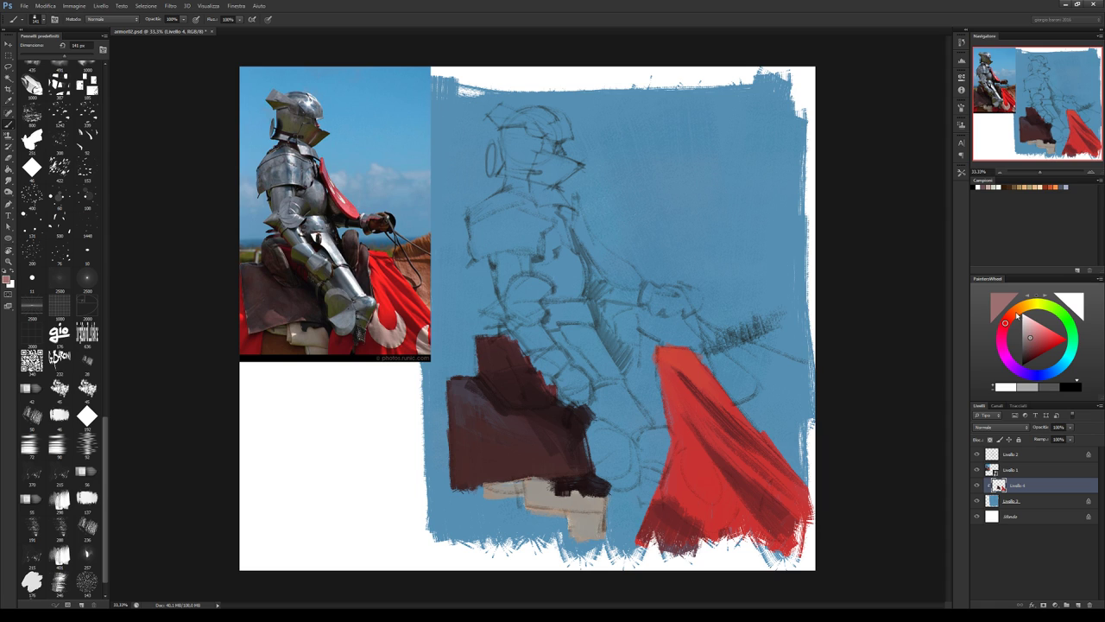
{"action": "mouse_move", "coordinate": [497, 457]}
{"action": "left_mouse_down"}
{"action": "mouse_move", "coordinate": [518, 470]}
{"action": "mouse_move", "coordinate": [489, 471]}
{"action": "mouse_move", "coordinate": [511, 469]}
{"action": "mouse_move", "coordinate": [508, 445]}
{"action": "left_mouse_up"}
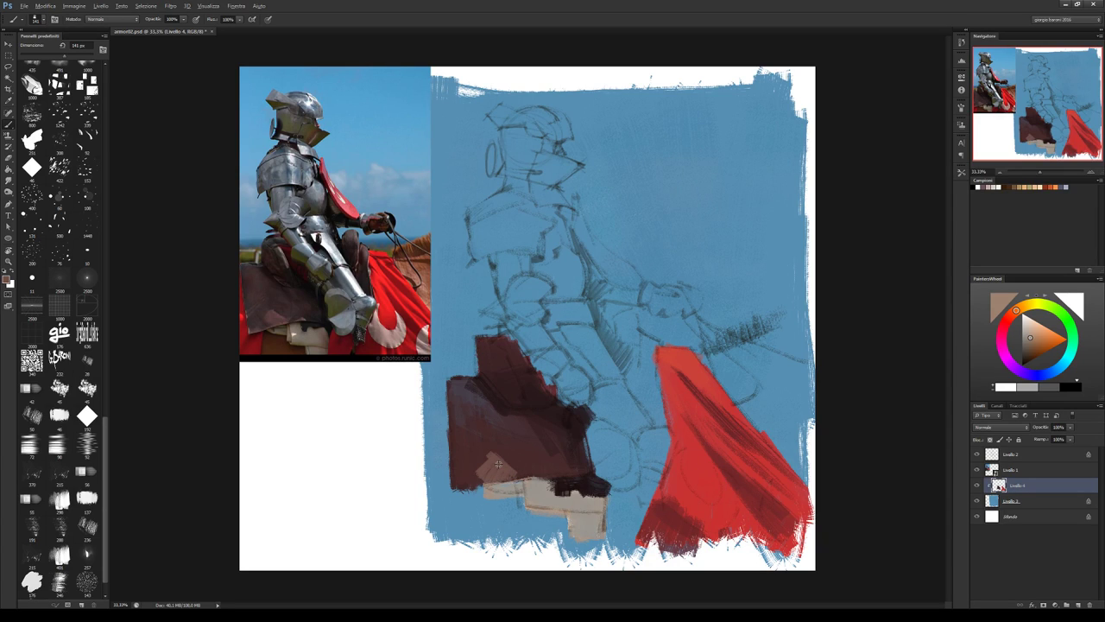
{"action": "left_click", "coordinate": [498, 463], "text": "alt"}
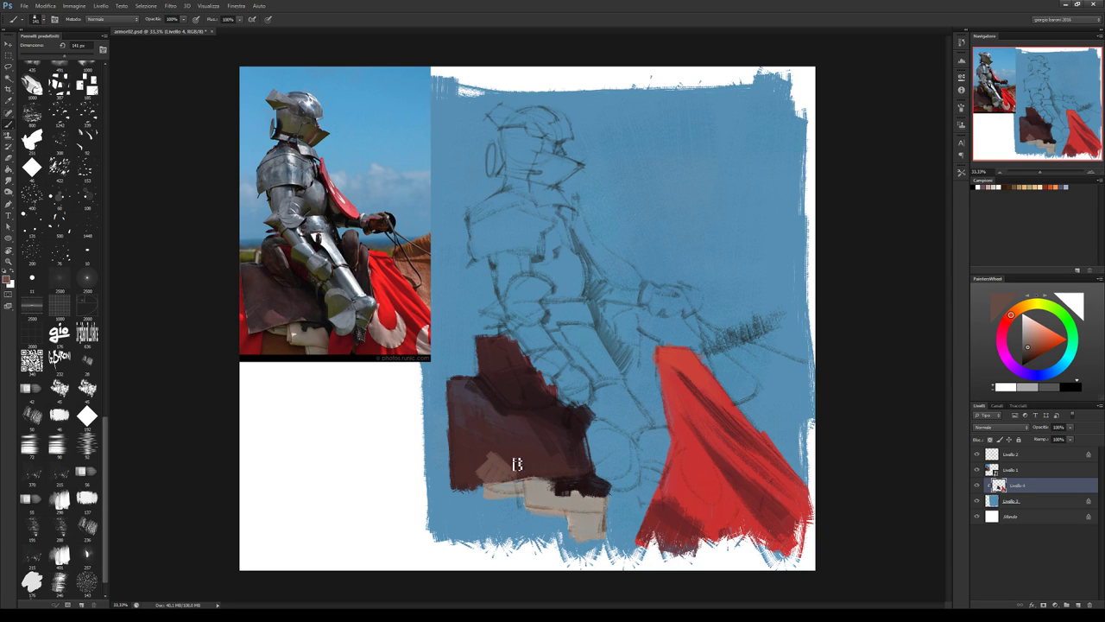
{"action": "mouse_move", "coordinate": [533, 473]}
{"action": "left_mouse_down"}
{"action": "mouse_move", "coordinate": [547, 458]}
{"action": "mouse_move", "coordinate": [493, 459]}
{"action": "mouse_move", "coordinate": [487, 473]}
{"action": "mouse_move", "coordinate": [456, 482]}
{"action": "mouse_move", "coordinate": [474, 449]}
{"action": "mouse_move", "coordinate": [522, 470]}
{"action": "left_mouse_up"}
{"action": "left_click", "coordinate": [488, 444], "text": "alt"}
{"action": "left_click", "coordinate": [496, 466], "text": "alt"}
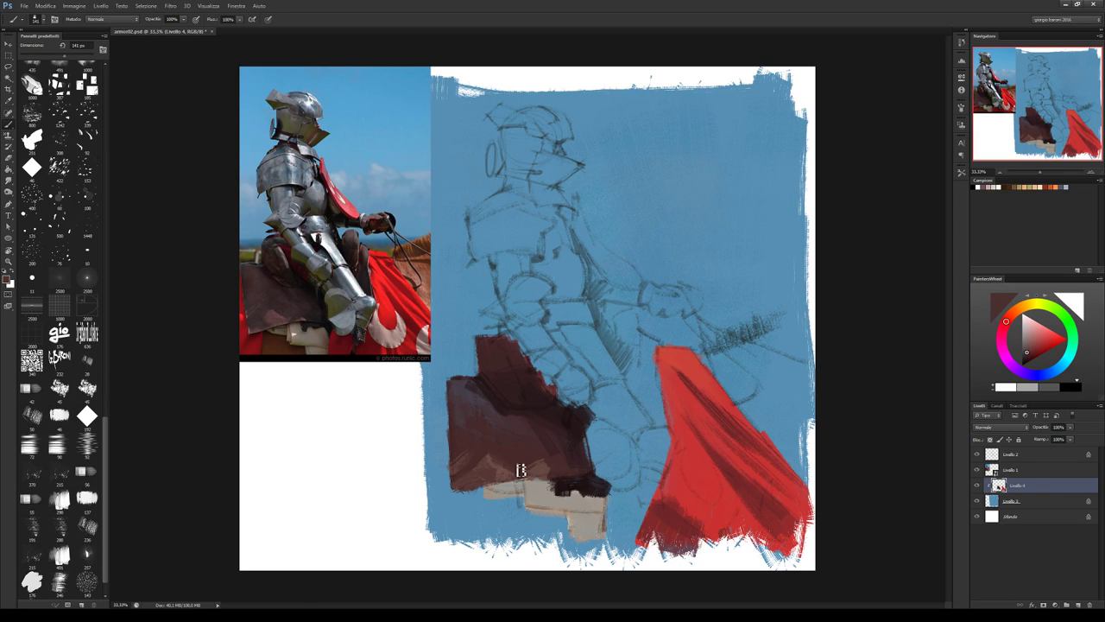
{"action": "left_click", "coordinate": [510, 468], "text": "alt"}
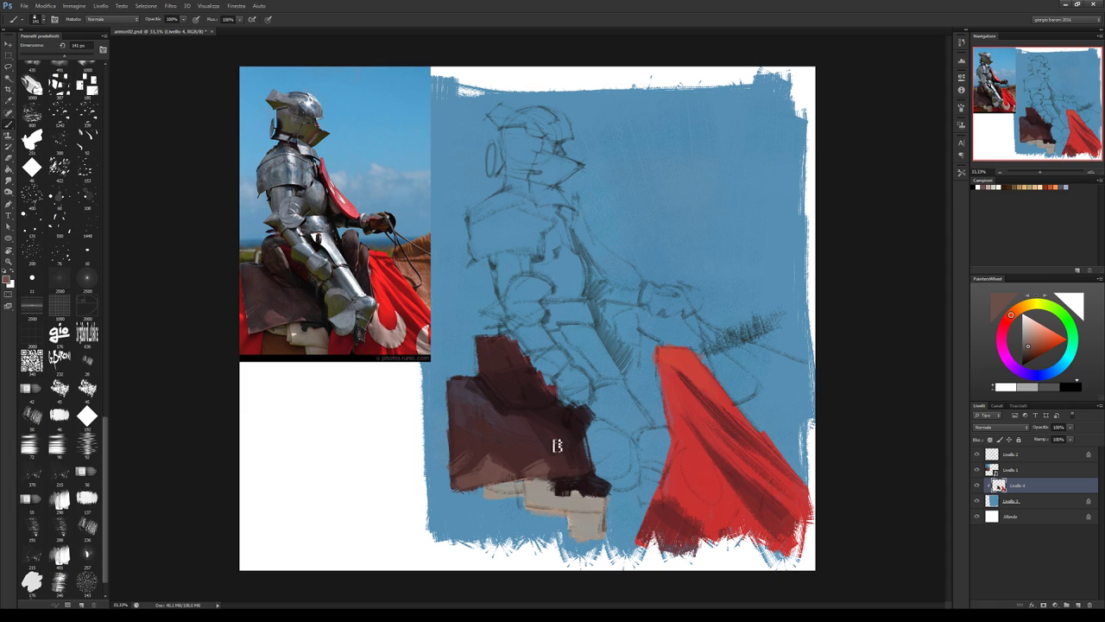
{"action": "left_click", "coordinate": [540, 459], "text": "alt"}
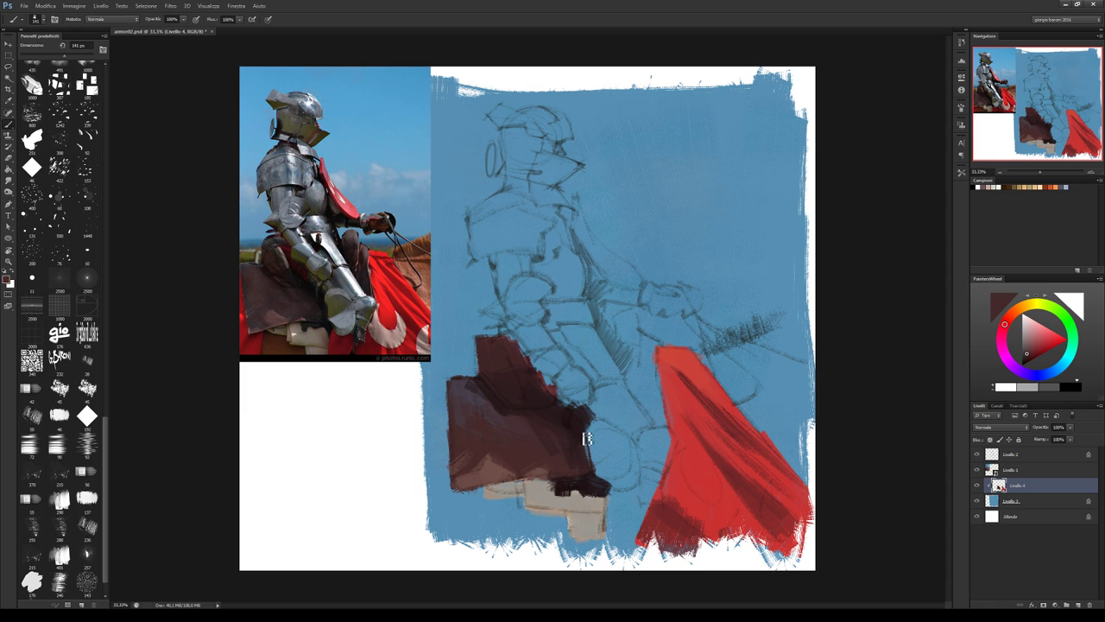
{"action": "left_click", "coordinate": [536, 473], "text": "alt"}
Shrink the brush and choose light and greyish beige tones for highlights.
{"action": "left_click", "coordinate": [1026, 328]}
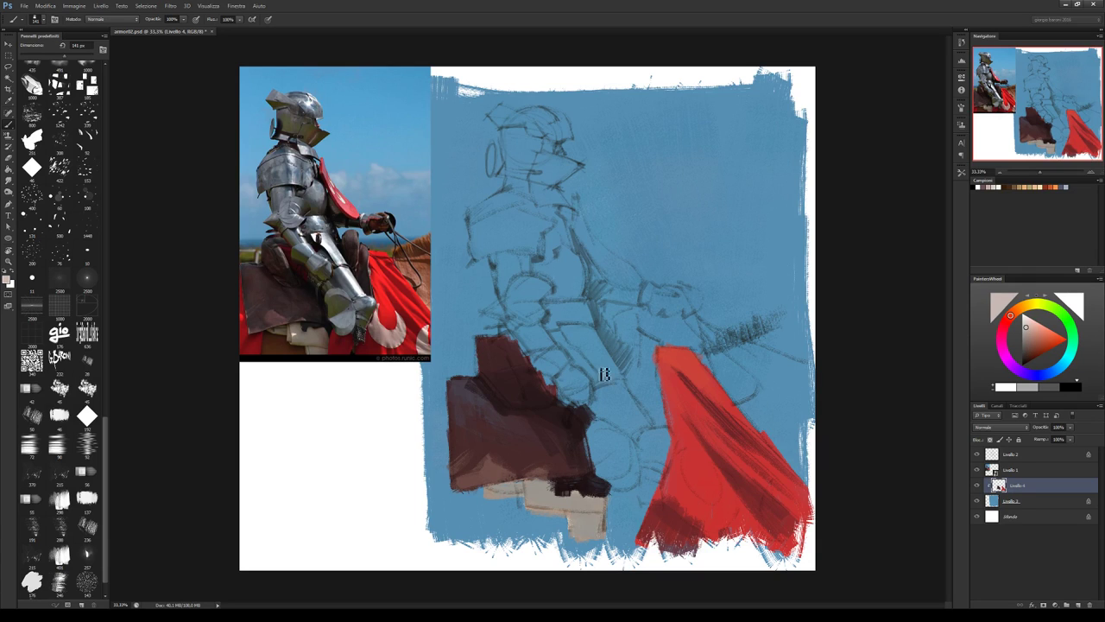
{"action": "key", "text": "bracketleft"}
{"action": "key", "text": "bracketleft"}
{"action": "key", "text": "bracketleft"}
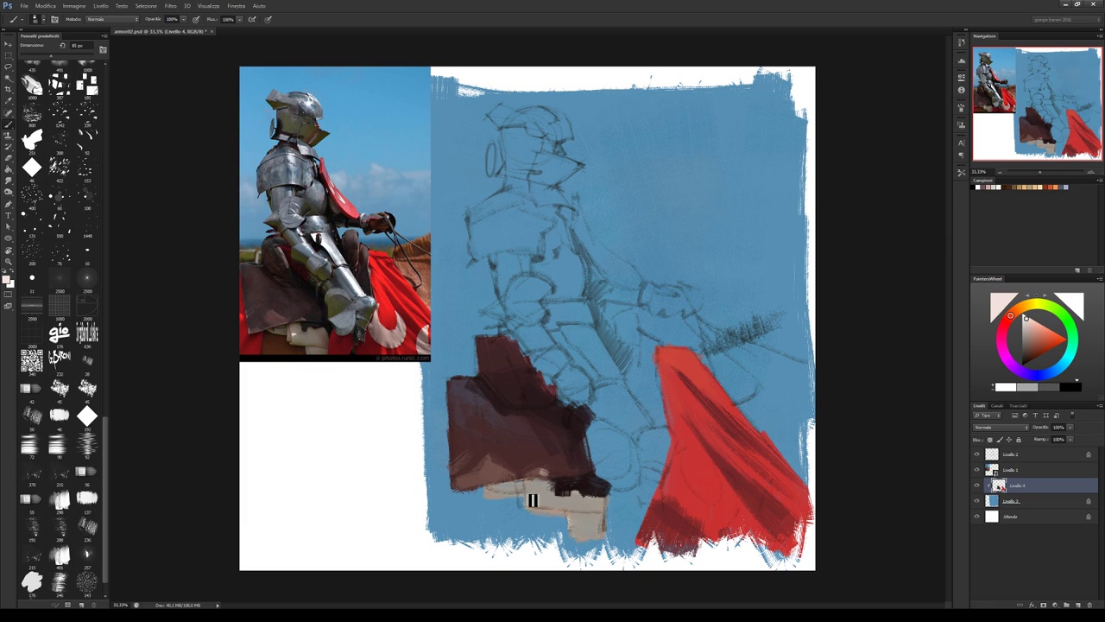
{"action": "left_click", "coordinate": [532, 500], "text": "alt"}
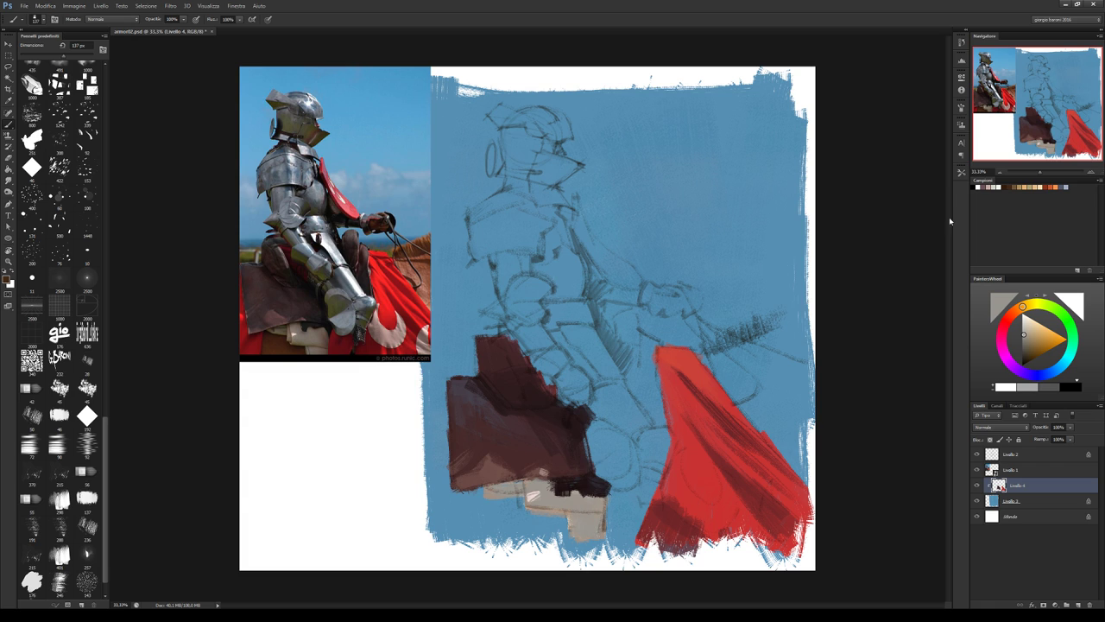
Brush dark vertical brown strokes below the beige block and streak its orange-brown bottom edge.
{"action": "mouse_move", "coordinate": [491, 518]}
{"action": "left_mouse_down"}
{"action": "mouse_move", "coordinate": [517, 492]}
{"action": "mouse_move", "coordinate": [522, 518]}
{"action": "mouse_move", "coordinate": [561, 514]}
{"action": "mouse_move", "coordinate": [556, 546]}
{"action": "mouse_move", "coordinate": [522, 505]}
{"action": "mouse_move", "coordinate": [497, 553]}
{"action": "left_mouse_up"}
{"action": "mouse_move", "coordinate": [500, 488]}
{"action": "left_mouse_down"}
{"action": "mouse_move", "coordinate": [470, 562]}
{"action": "mouse_move", "coordinate": [457, 544]}
{"action": "left_mouse_up"}
{"action": "left_click", "coordinate": [1032, 345]}
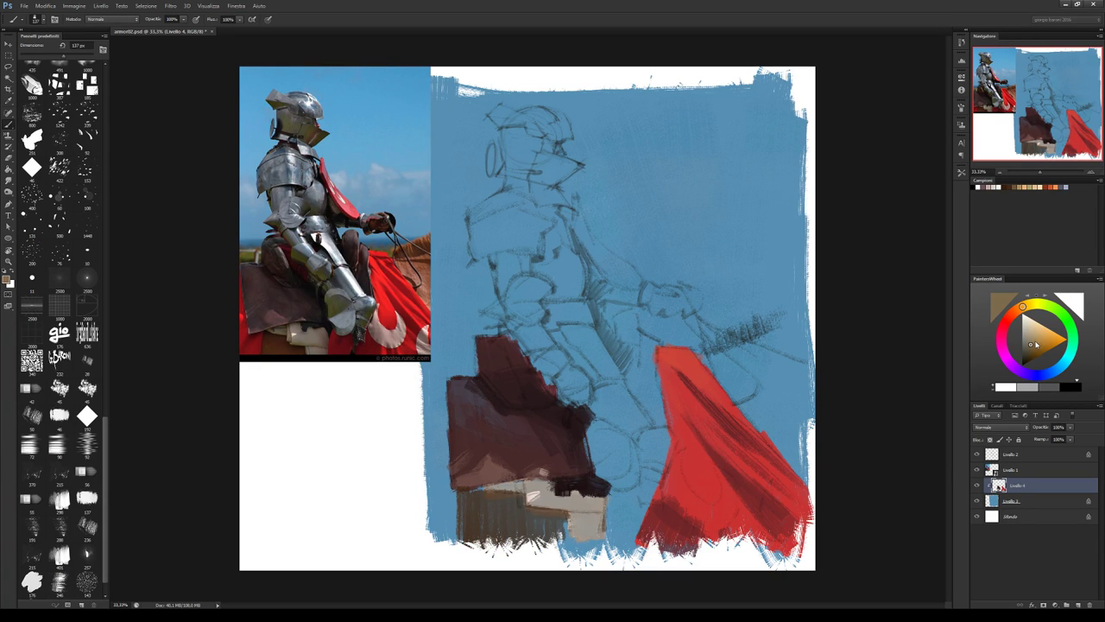
{"action": "left_click_drag", "start_coordinate": [1022, 308], "coordinate": [1014, 312]}
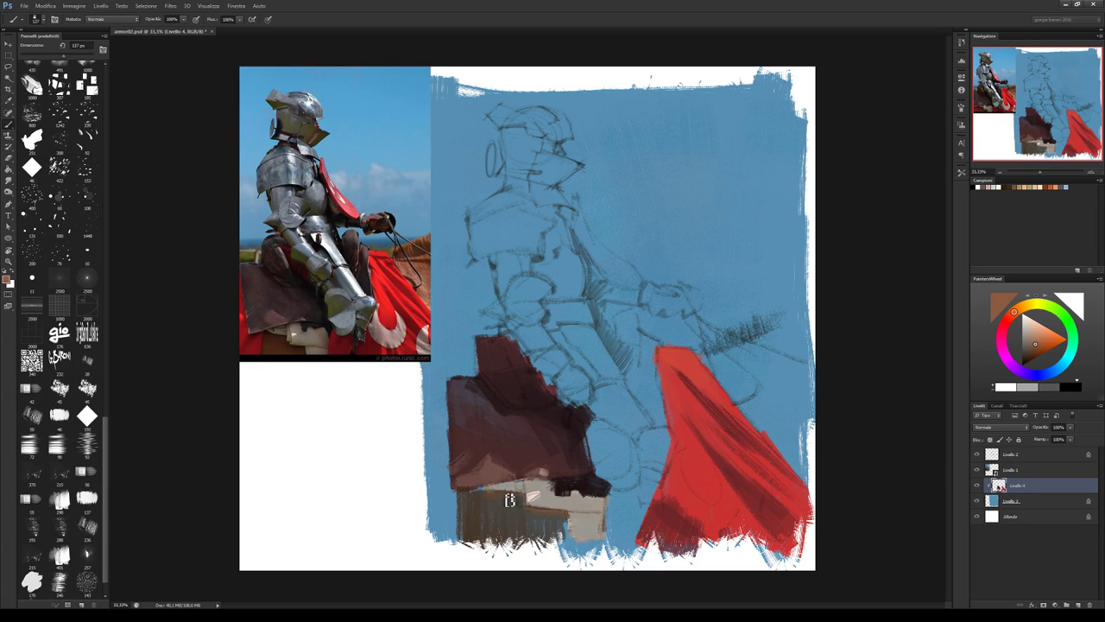
{"action": "left_click_drag", "start_coordinate": [509, 499], "coordinate": [505, 522]}
{"action": "left_click", "coordinate": [527, 491], "text": "alt"}
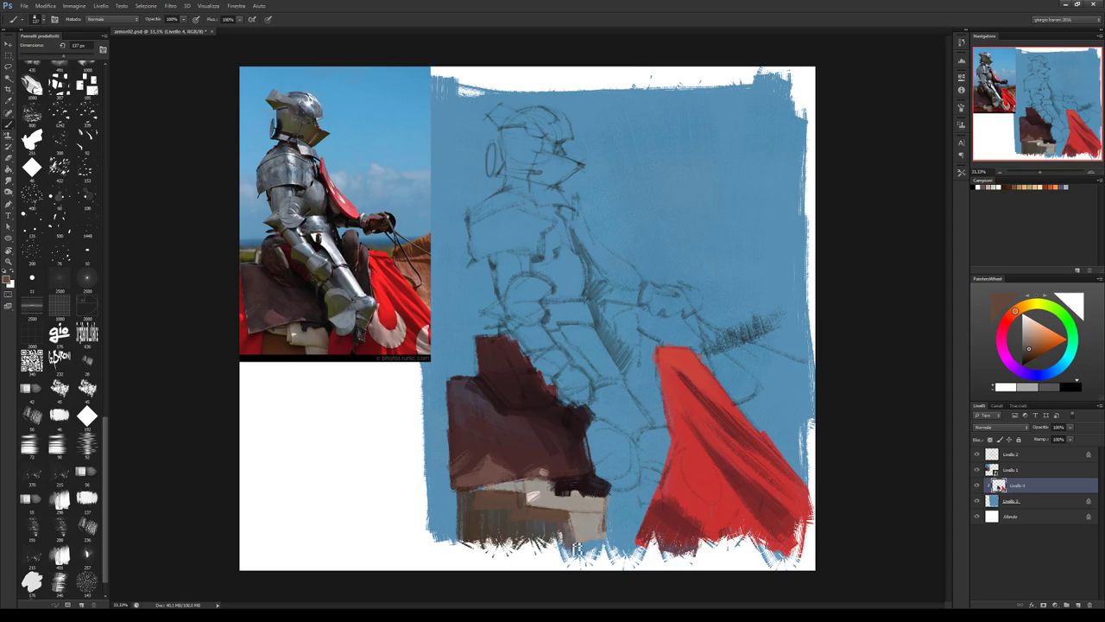
{"action": "mouse_move", "coordinate": [577, 547]}
{"action": "left_mouse_down"}
{"action": "mouse_move", "coordinate": [476, 555]}
{"action": "mouse_move", "coordinate": [457, 493]}
{"action": "mouse_move", "coordinate": [521, 498]}
{"action": "mouse_move", "coordinate": [570, 557]}
{"action": "left_mouse_up"}
{"action": "left_click", "coordinate": [1036, 350]}
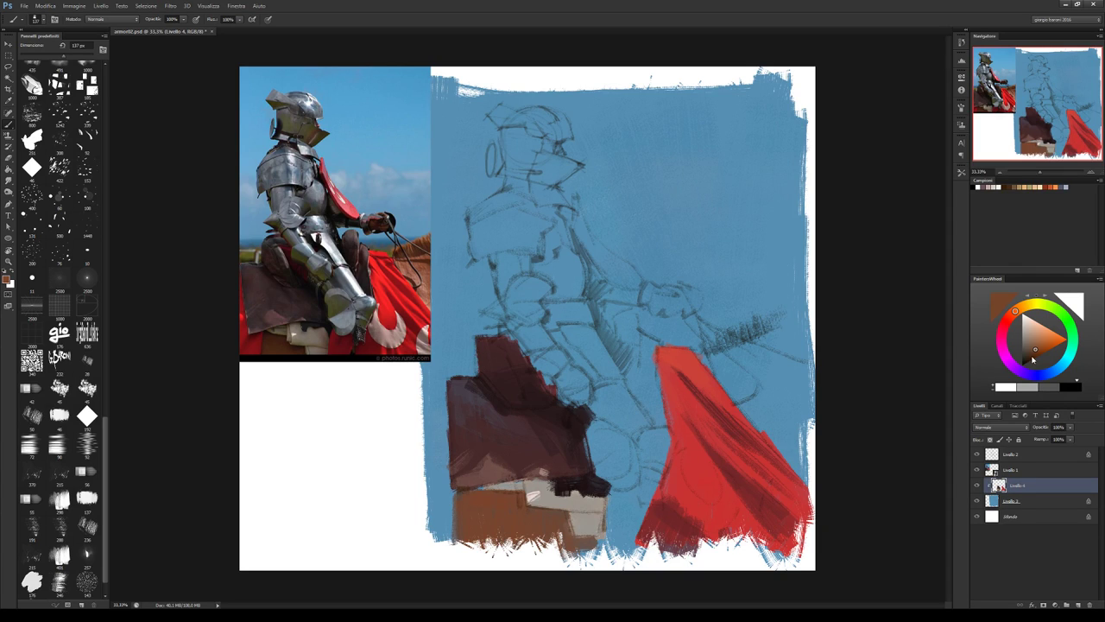
{"action": "left_click_drag", "start_coordinate": [1033, 359], "coordinate": [1019, 357]}
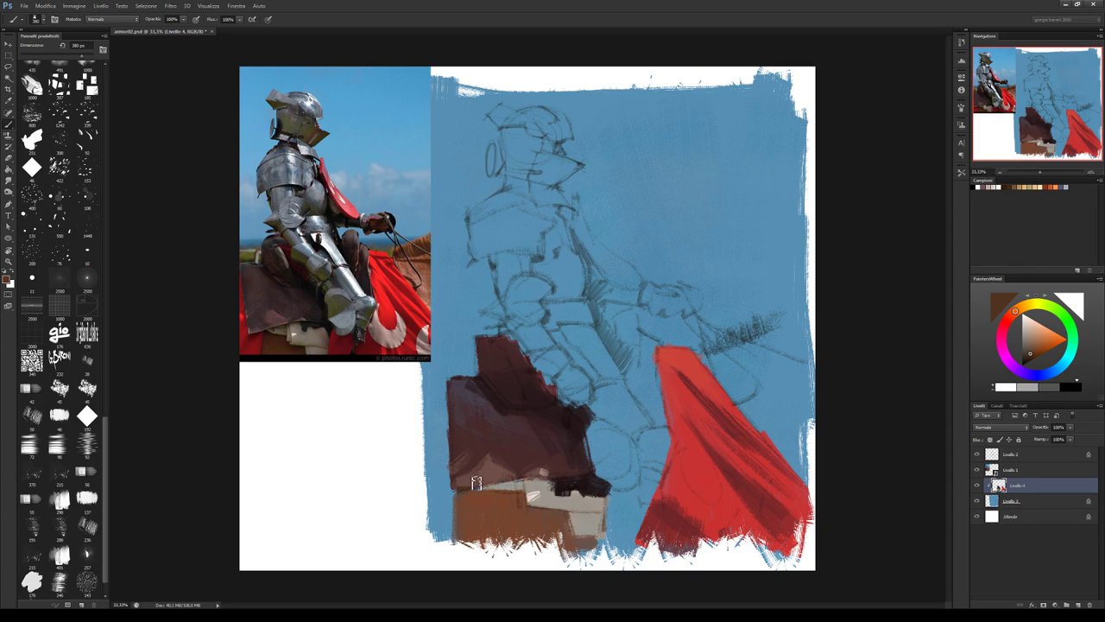
{"action": "mouse_move", "coordinate": [476, 483]}
{"action": "left_mouse_down"}
{"action": "mouse_move", "coordinate": [484, 535]}
{"action": "mouse_move", "coordinate": [523, 540]}
{"action": "mouse_move", "coordinate": [540, 523]}
{"action": "mouse_move", "coordinate": [574, 553]}
{"action": "left_mouse_up"}
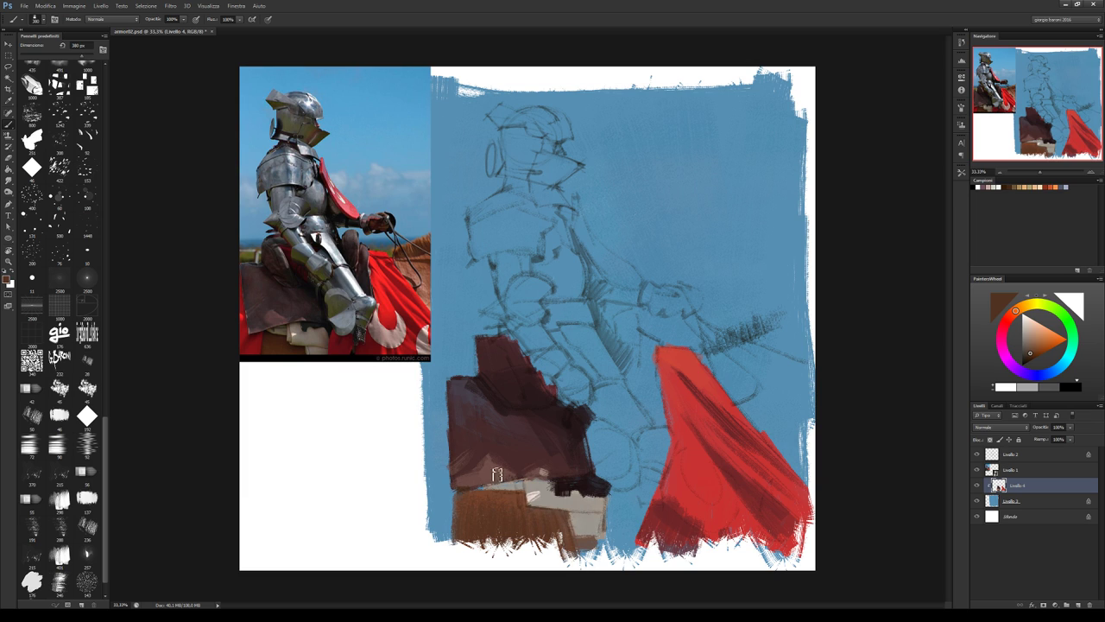
{"action": "left_click_drag", "start_coordinate": [524, 492], "coordinate": [534, 505]}
Hatch dark brown strokes along the brown patch's top beside the cape, then hide the sketch.
{"action": "left_click_drag", "start_coordinate": [721, 367], "coordinate": [782, 432]}
{"action": "mouse_move", "coordinate": [757, 351]}
{"action": "left_mouse_down"}
{"action": "mouse_move", "coordinate": [721, 361]}
{"action": "mouse_move", "coordinate": [798, 379]}
{"action": "mouse_move", "coordinate": [799, 440]}
{"action": "mouse_move", "coordinate": [728, 369]}
{"action": "mouse_move", "coordinate": [734, 383]}
{"action": "mouse_move", "coordinate": [789, 394]}
{"action": "mouse_move", "coordinate": [740, 353]}
{"action": "mouse_move", "coordinate": [801, 319]}
{"action": "mouse_move", "coordinate": [751, 379]}
{"action": "mouse_move", "coordinate": [708, 347]}
{"action": "mouse_move", "coordinate": [777, 417]}
{"action": "left_mouse_up"}
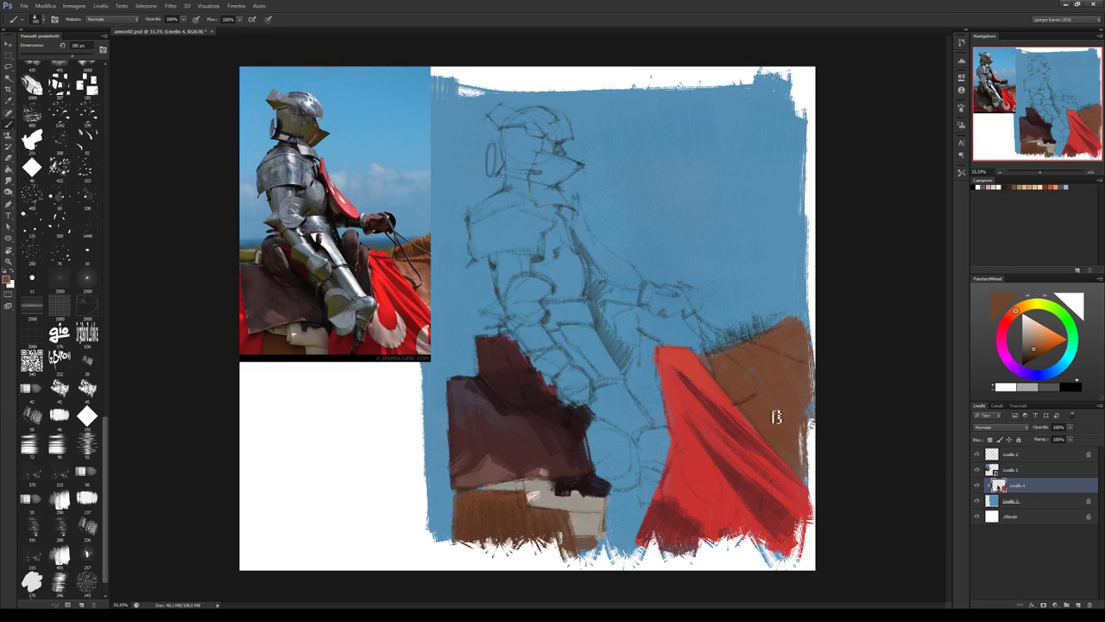
{"action": "mouse_move", "coordinate": [752, 353]}
{"action": "left_mouse_down"}
{"action": "mouse_move", "coordinate": [730, 323]}
{"action": "mouse_move", "coordinate": [799, 298]}
{"action": "mouse_move", "coordinate": [816, 311]}
{"action": "left_mouse_up"}
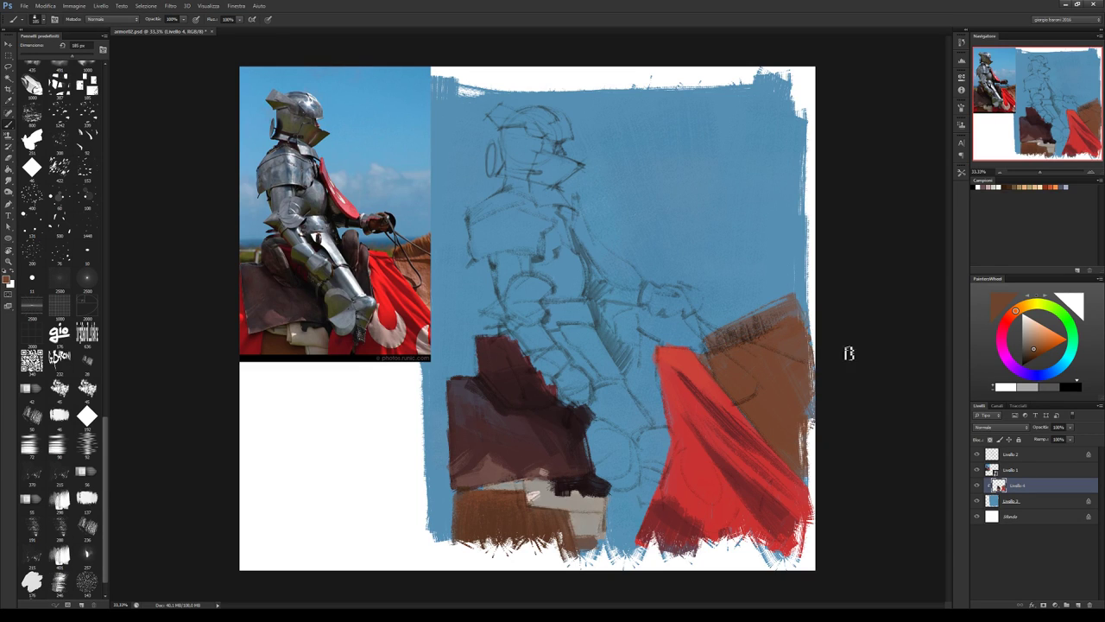
{"action": "left_click", "coordinate": [1033, 355]}
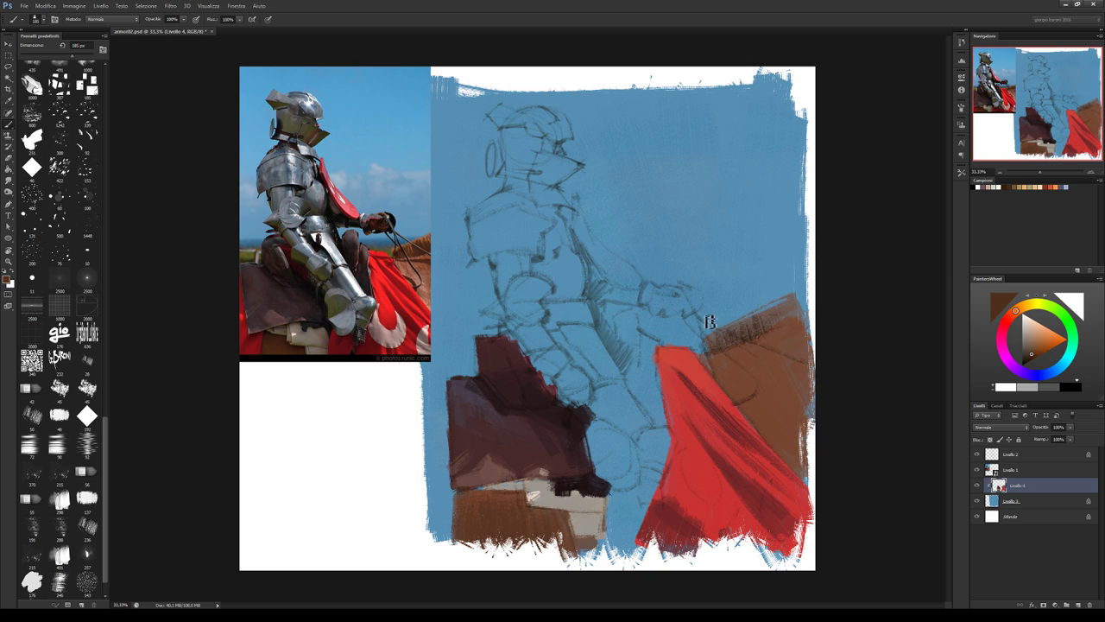
{"action": "mouse_move", "coordinate": [738, 336]}
{"action": "left_mouse_down"}
{"action": "mouse_move", "coordinate": [713, 330]}
{"action": "mouse_move", "coordinate": [801, 295]}
{"action": "left_mouse_up"}
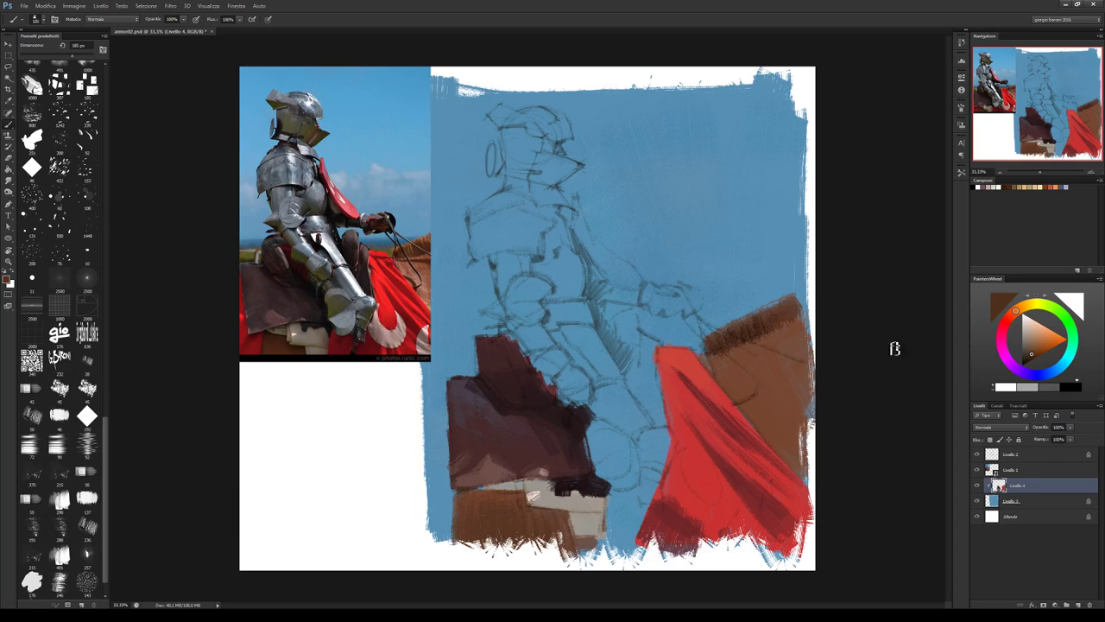
{"action": "left_click", "coordinate": [978, 455]}
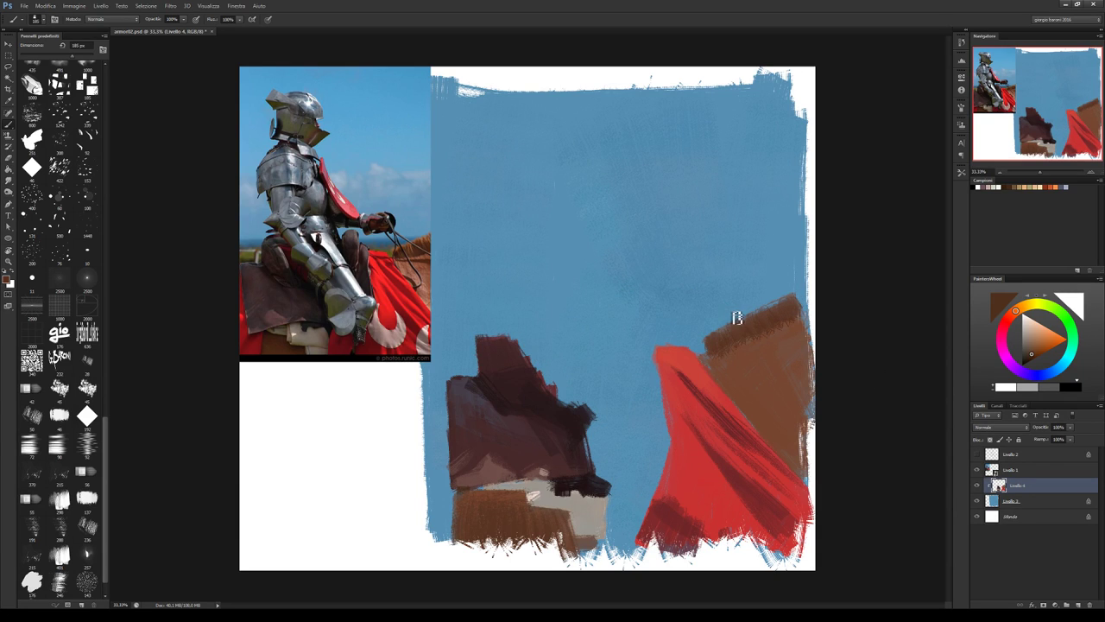
Extend the brown shape up-right in darker brown, then turn the sketch layer back on.
{"action": "left_click", "coordinate": [1030, 356]}
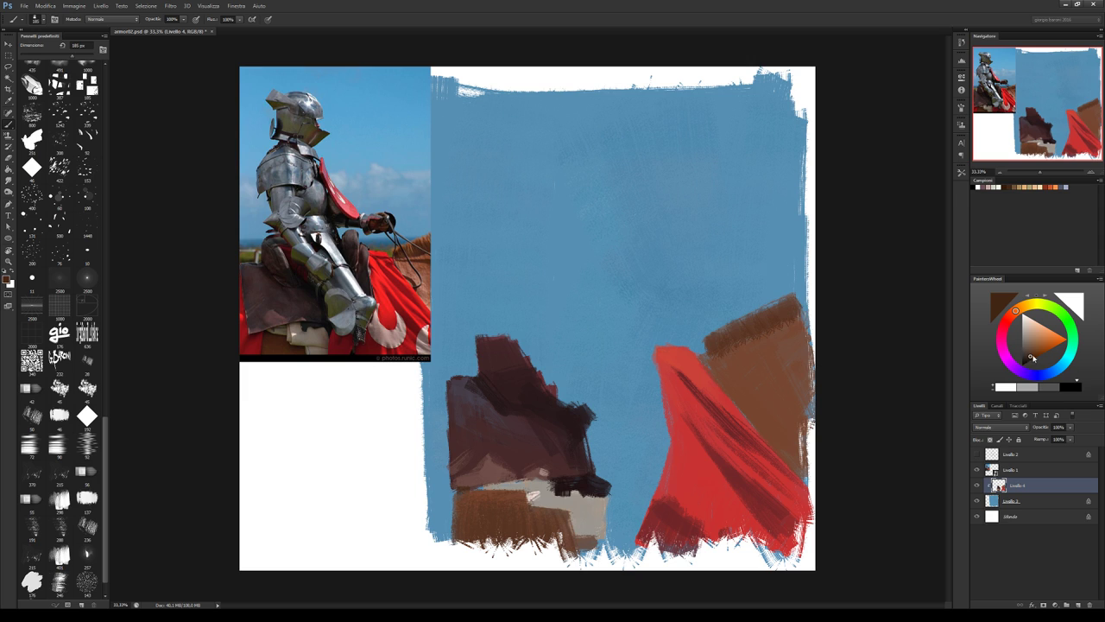
{"action": "mouse_move", "coordinate": [741, 339]}
{"action": "left_mouse_down"}
{"action": "mouse_move", "coordinate": [745, 316]}
{"action": "mouse_move", "coordinate": [780, 320]}
{"action": "mouse_move", "coordinate": [789, 291]}
{"action": "left_mouse_up"}
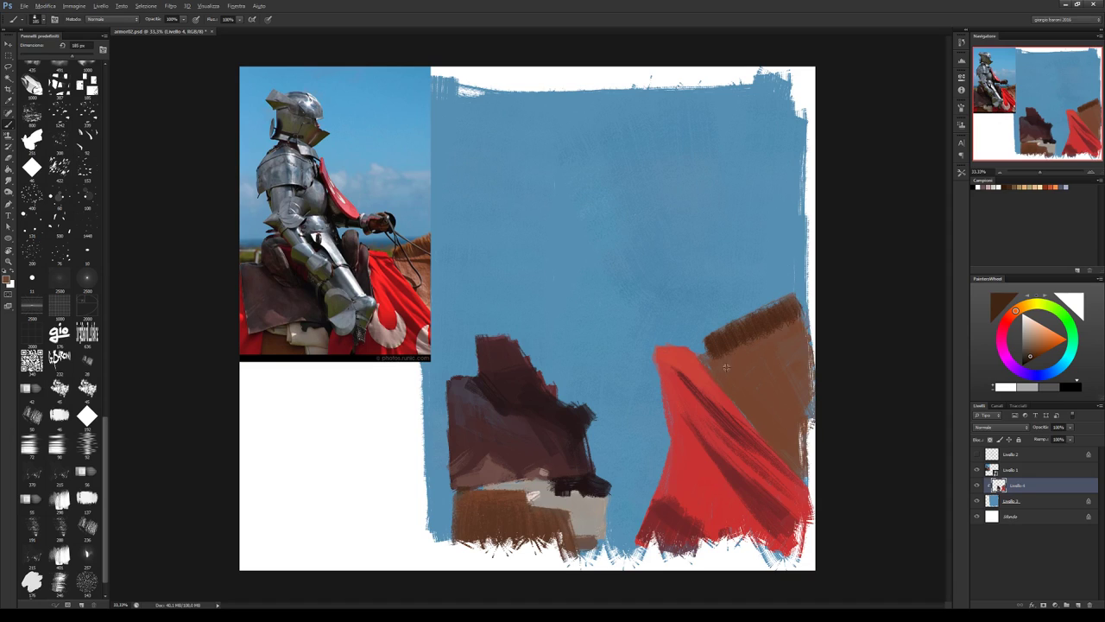
{"action": "left_click", "coordinate": [751, 341], "text": "alt"}
{"action": "left_click", "coordinate": [773, 368], "text": "alt"}
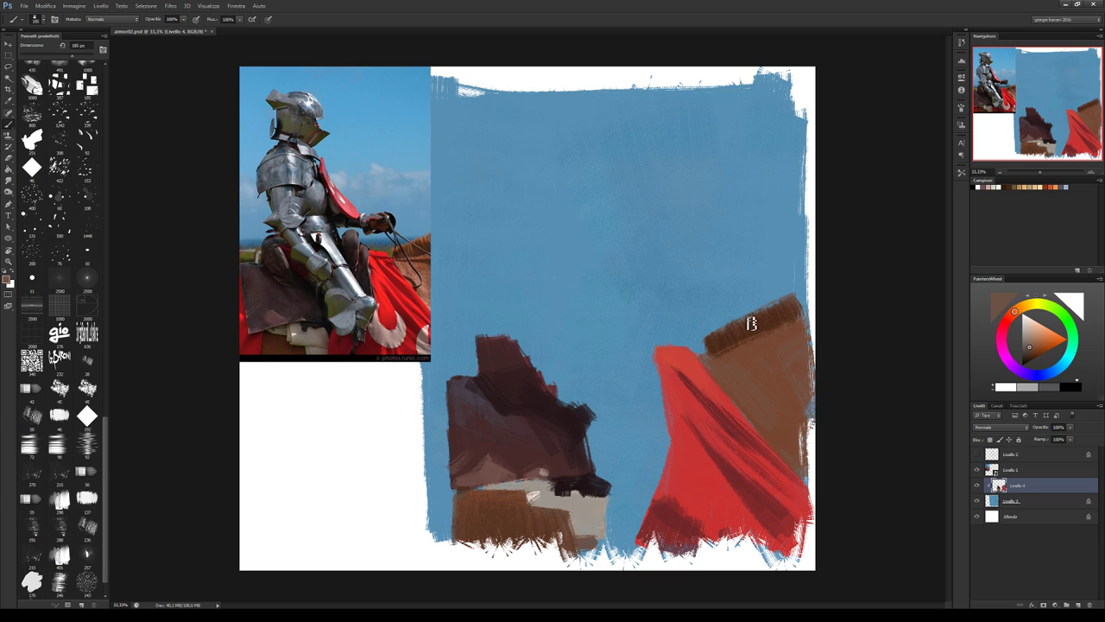
{"action": "left_click", "coordinate": [979, 454]}
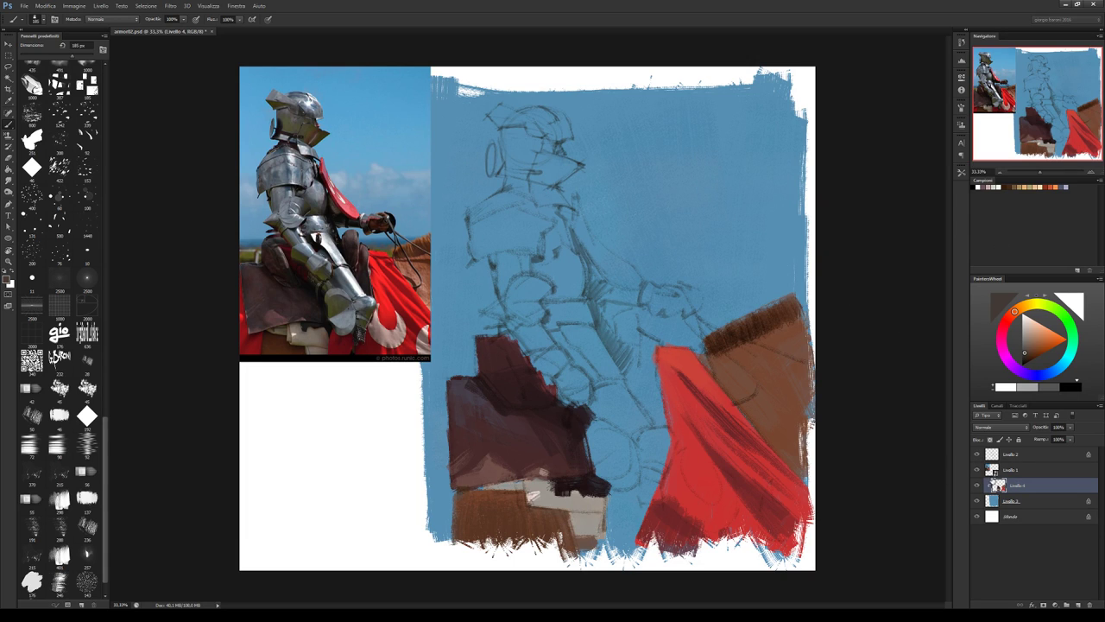
Pick a brighter grey-blue and block in the knight's torso, widening it to the right.
{"action": "left_click", "coordinate": [1054, 372]}
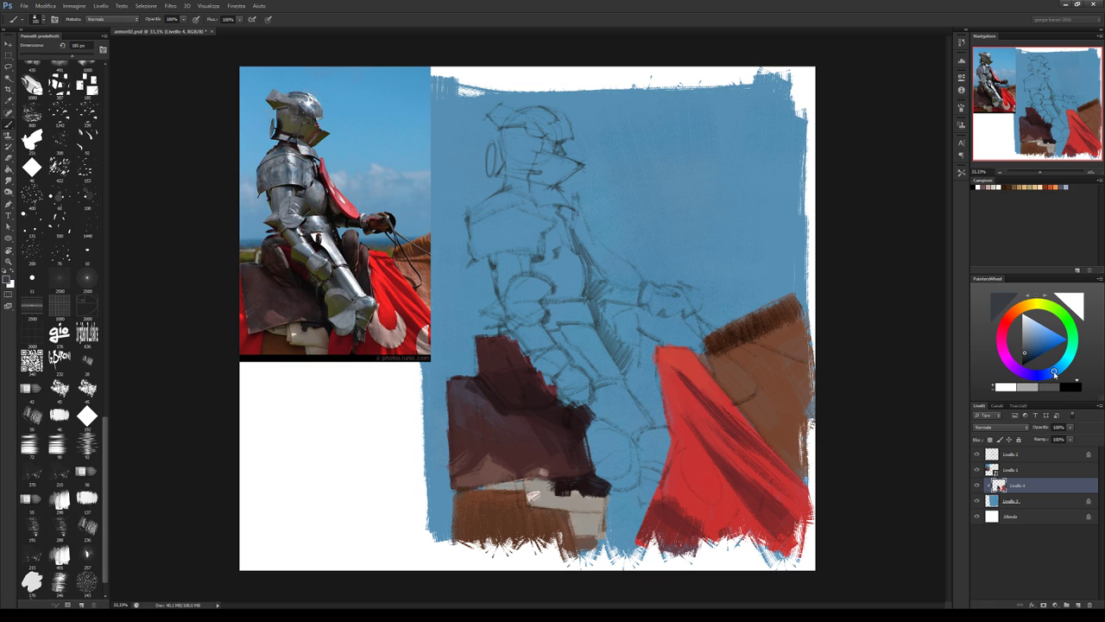
{"action": "left_click", "coordinate": [1025, 351]}
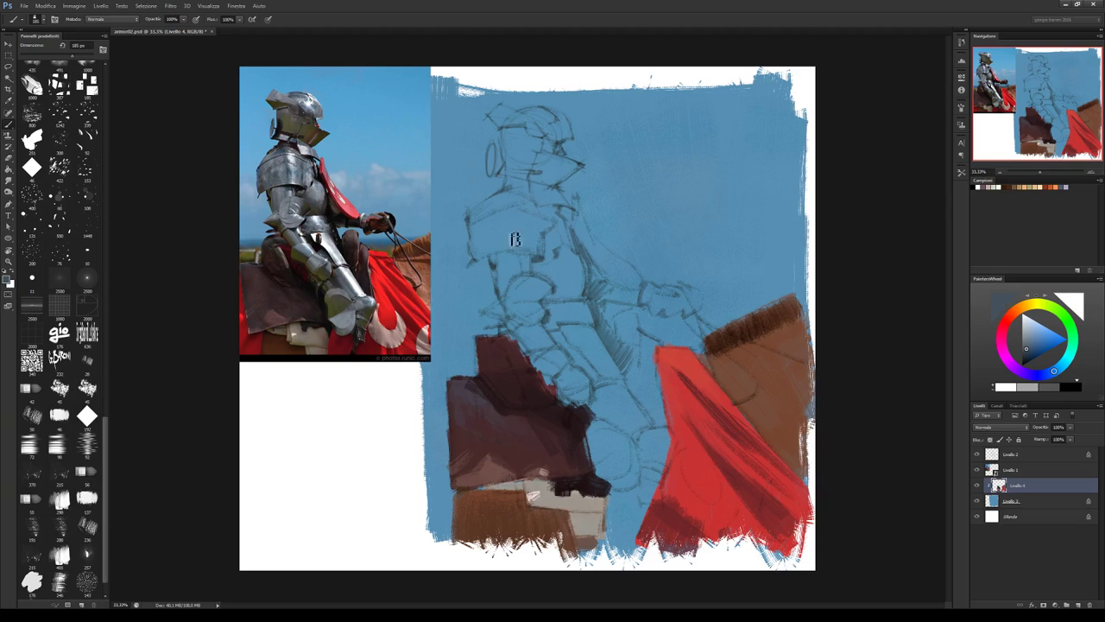
{"action": "left_click_drag", "start_coordinate": [513, 237], "coordinate": [564, 198]}
{"action": "mouse_move", "coordinate": [576, 256]}
{"action": "left_mouse_down"}
{"action": "mouse_move", "coordinate": [556, 288]}
{"action": "mouse_move", "coordinate": [569, 285]}
{"action": "mouse_move", "coordinate": [562, 227]}
{"action": "mouse_move", "coordinate": [608, 266]}
{"action": "mouse_move", "coordinate": [562, 320]}
{"action": "mouse_move", "coordinate": [500, 284]}
{"action": "mouse_move", "coordinate": [475, 247]}
{"action": "mouse_move", "coordinate": [475, 217]}
{"action": "mouse_move", "coordinate": [521, 182]}
{"action": "mouse_move", "coordinate": [533, 115]}
{"action": "mouse_move", "coordinate": [521, 173]}
{"action": "mouse_move", "coordinate": [581, 182]}
{"action": "mouse_move", "coordinate": [571, 226]}
{"action": "mouse_move", "coordinate": [604, 275]}
{"action": "mouse_move", "coordinate": [622, 289]}
{"action": "mouse_move", "coordinate": [682, 287]}
{"action": "mouse_move", "coordinate": [528, 320]}
{"action": "mouse_move", "coordinate": [587, 397]}
{"action": "mouse_move", "coordinate": [537, 299]}
{"action": "mouse_move", "coordinate": [613, 406]}
{"action": "mouse_move", "coordinate": [639, 345]}
{"action": "mouse_move", "coordinate": [590, 371]}
{"action": "mouse_move", "coordinate": [632, 465]}
{"action": "mouse_move", "coordinate": [631, 424]}
{"action": "mouse_move", "coordinate": [634, 452]}
{"action": "mouse_move", "coordinate": [647, 422]}
{"action": "mouse_move", "coordinate": [674, 431]}
{"action": "left_mouse_up"}
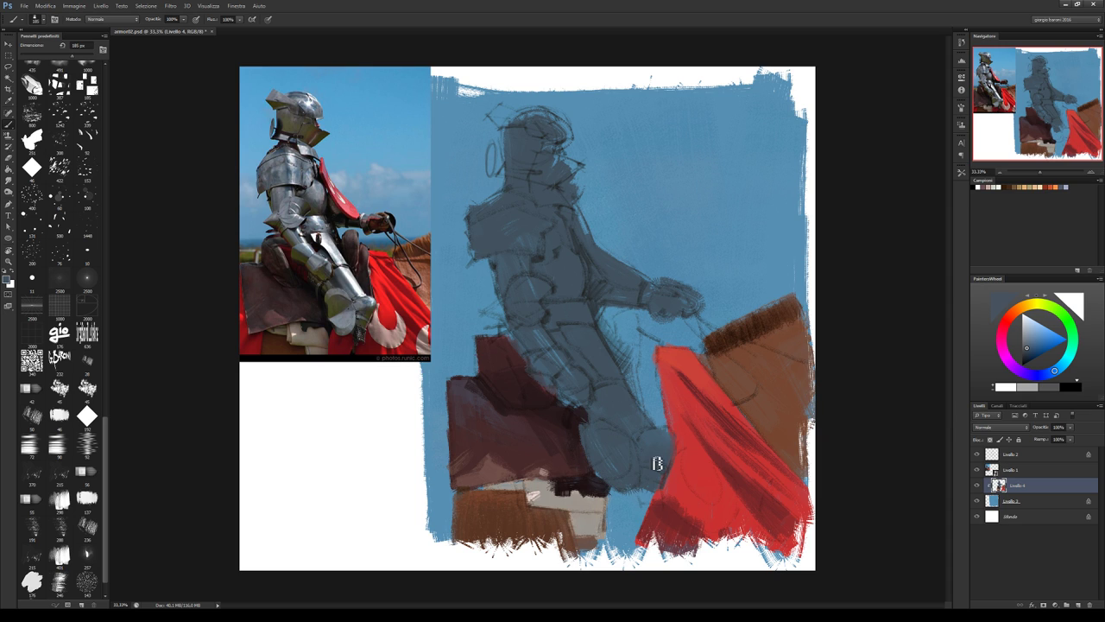
Paint a dark maroon patch below the knight's knee and fine-tune the colour.
{"action": "left_click", "coordinate": [620, 486], "text": "alt"}
{"action": "mouse_move", "coordinate": [620, 486]}
{"action": "left_mouse_down"}
{"action": "mouse_move", "coordinate": [609, 544]}
{"action": "mouse_move", "coordinate": [647, 492]}
{"action": "mouse_move", "coordinate": [631, 548]}
{"action": "mouse_move", "coordinate": [601, 499]}
{"action": "left_mouse_up"}
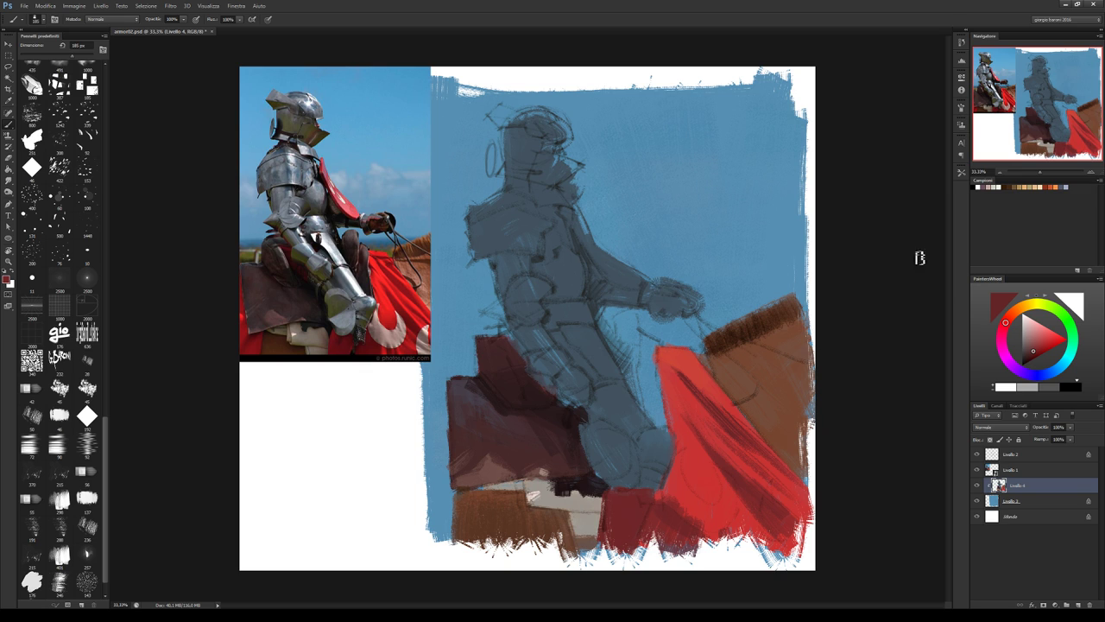
{"action": "left_click", "coordinate": [1031, 353]}
{"action": "left_click", "coordinate": [614, 537], "text": "alt"}
Cover the helmet, neck and chest in muted blue-grey.
{"action": "left_click", "coordinate": [588, 346], "text": "alt"}
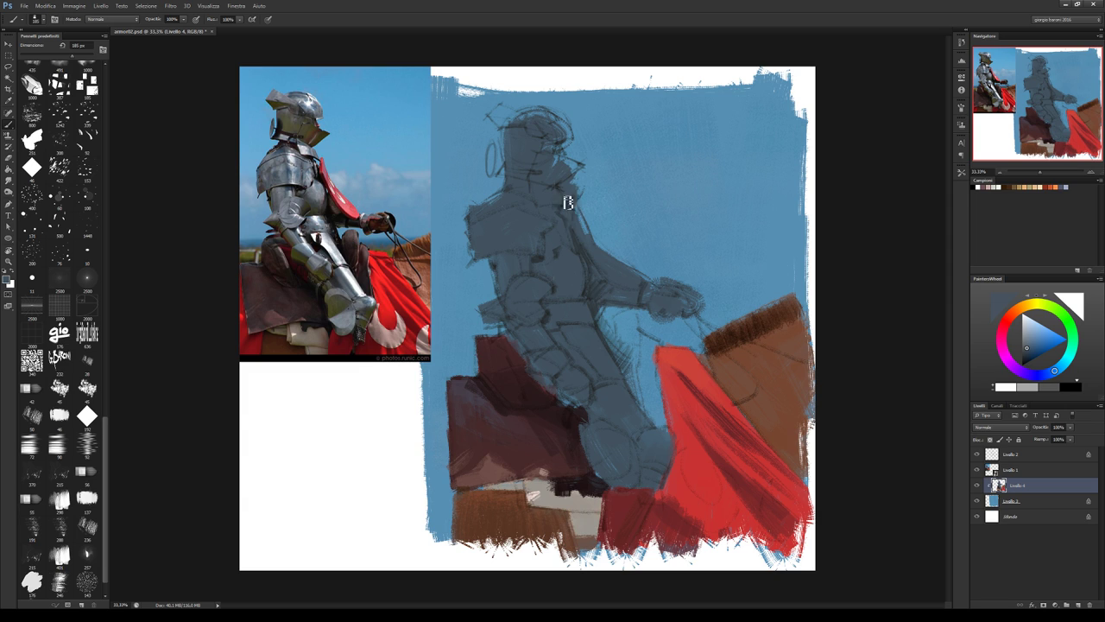
{"action": "left_click_drag", "start_coordinate": [569, 200], "coordinate": [590, 238]}
{"action": "mouse_move", "coordinate": [553, 176]}
{"action": "left_mouse_down"}
{"action": "mouse_move", "coordinate": [577, 153]}
{"action": "mouse_move", "coordinate": [500, 115]}
{"action": "mouse_move", "coordinate": [492, 152]}
{"action": "mouse_move", "coordinate": [511, 184]}
{"action": "left_mouse_up"}
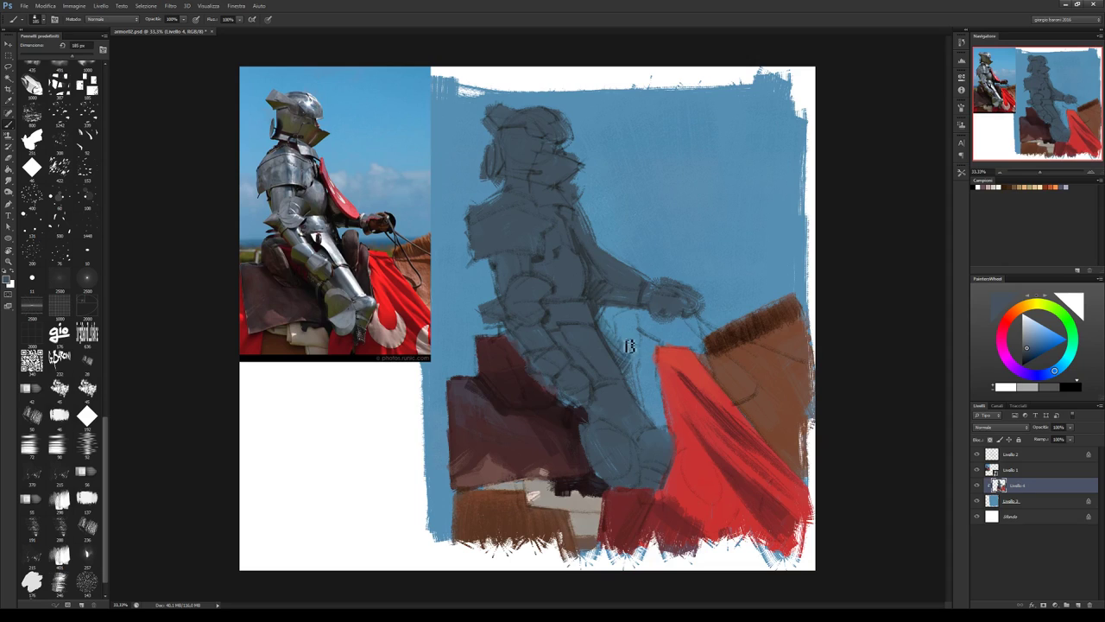
Eyedrop the saddle's dark red-brown and paint strokes along the leg toward the hand.
{"action": "left_click", "coordinate": [555, 416], "text": "alt"}
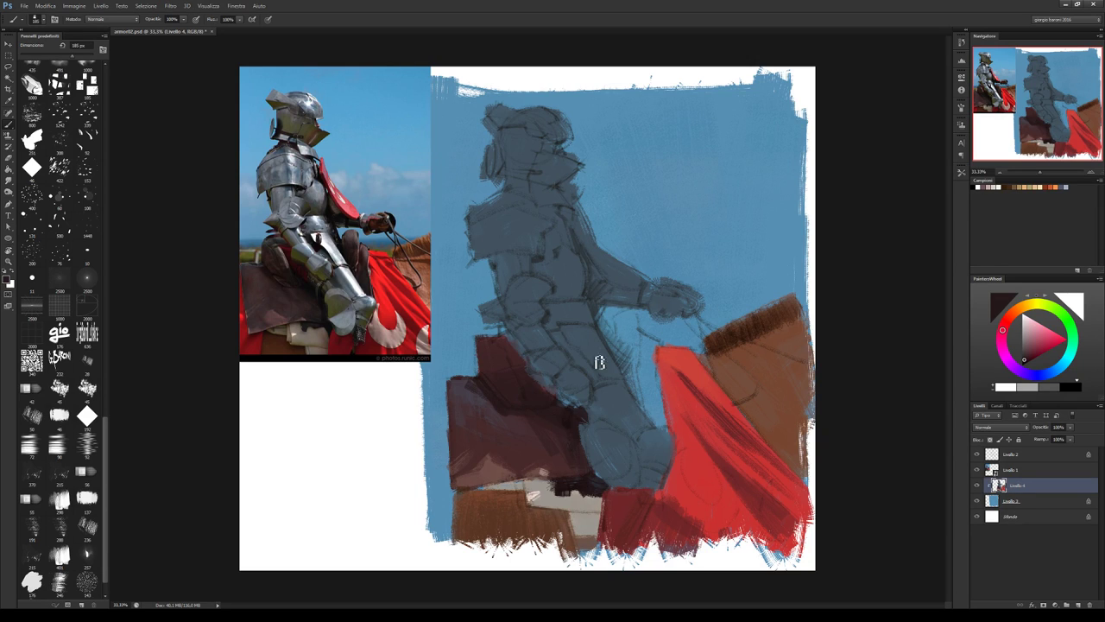
{"action": "mouse_move", "coordinate": [594, 361]}
{"action": "left_mouse_down"}
{"action": "mouse_move", "coordinate": [643, 370]}
{"action": "mouse_move", "coordinate": [665, 421]}
{"action": "left_mouse_up"}
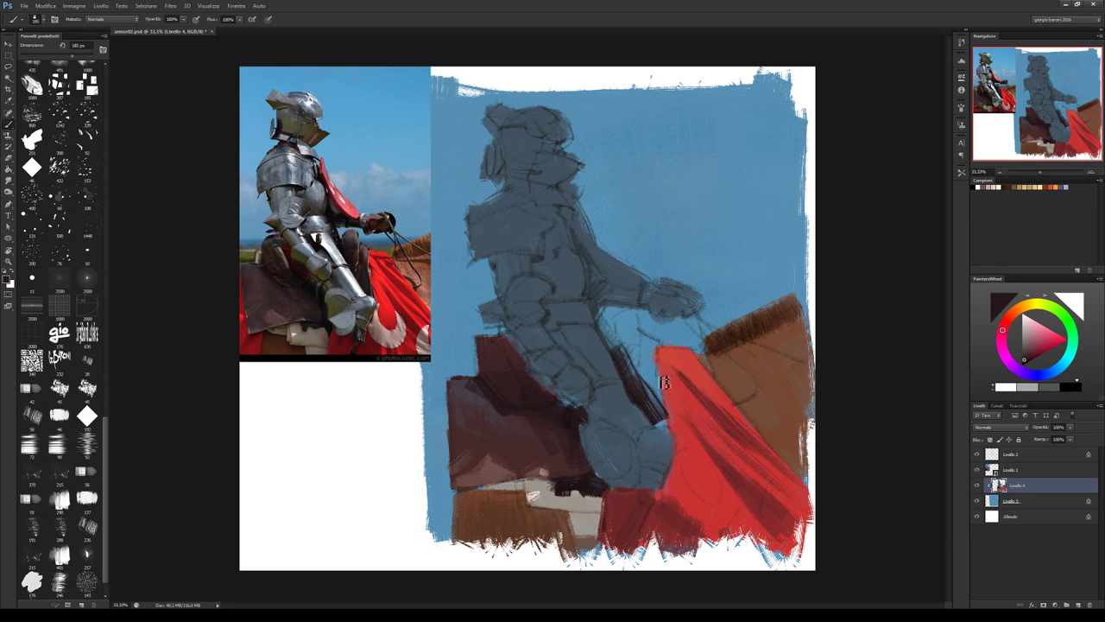
{"action": "left_click_drag", "start_coordinate": [657, 371], "coordinate": [653, 413]}
{"action": "left_click_drag", "start_coordinate": [641, 354], "coordinate": [667, 423]}
{"action": "mouse_move", "coordinate": [655, 380]}
{"action": "left_mouse_down"}
{"action": "mouse_move", "coordinate": [635, 324]}
{"action": "mouse_move", "coordinate": [631, 343]}
{"action": "left_mouse_up"}
Add red-brown and dark strokes at the knight's hip.
{"action": "left_click", "coordinate": [512, 453], "text": "alt"}
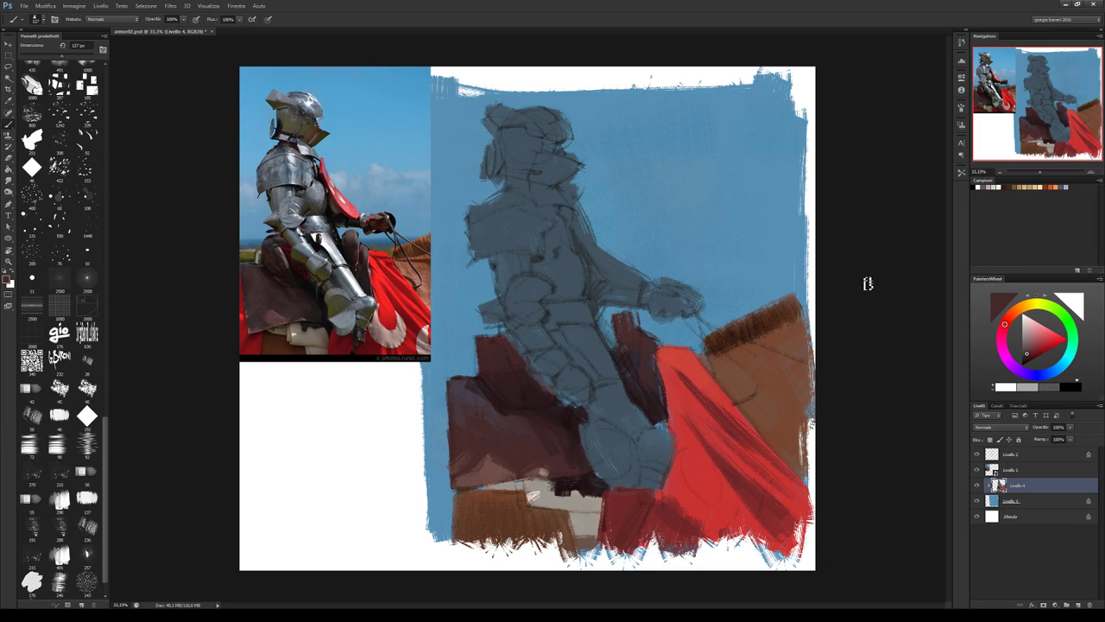
{"action": "left_click", "coordinate": [608, 327], "text": "alt"}
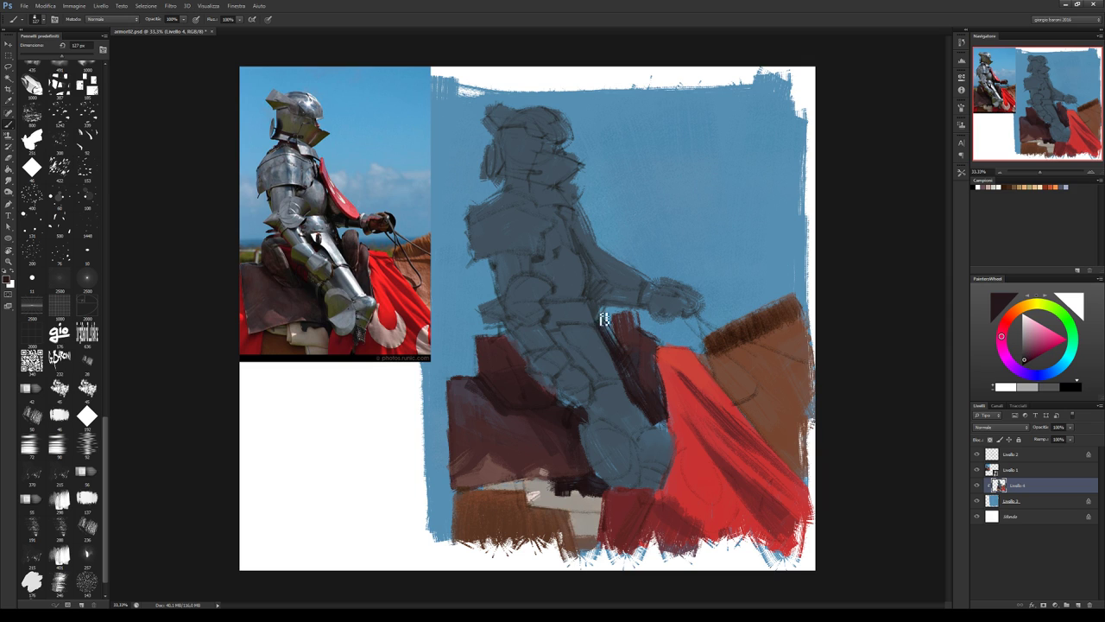
{"action": "left_click_drag", "start_coordinate": [605, 320], "coordinate": [596, 304]}
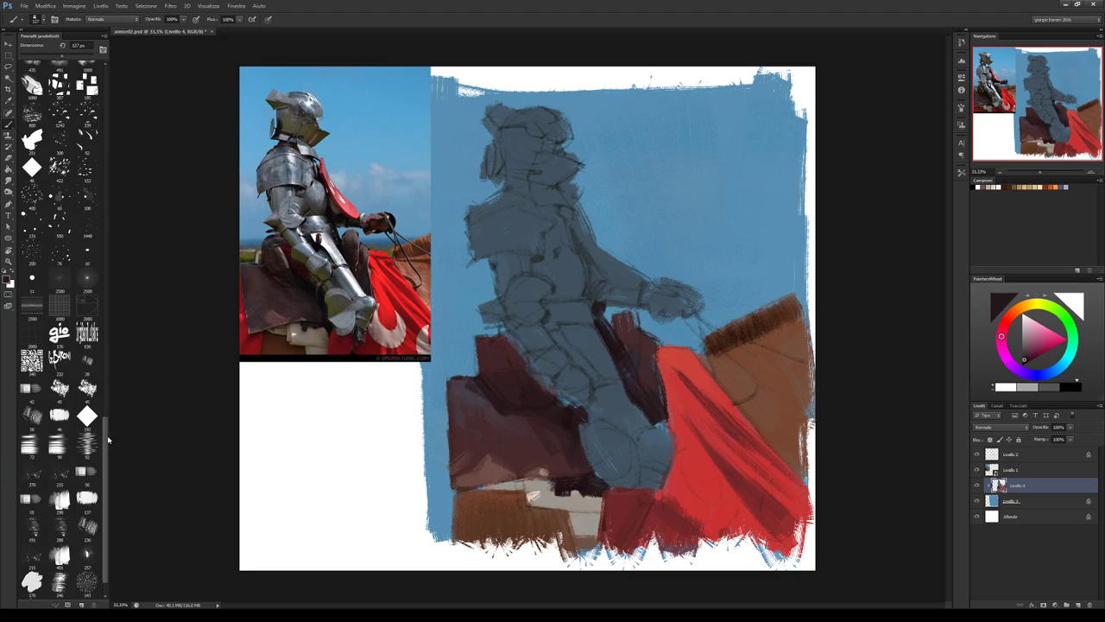
{"action": "left_click_drag", "start_coordinate": [106, 440], "coordinate": [105, 207]}
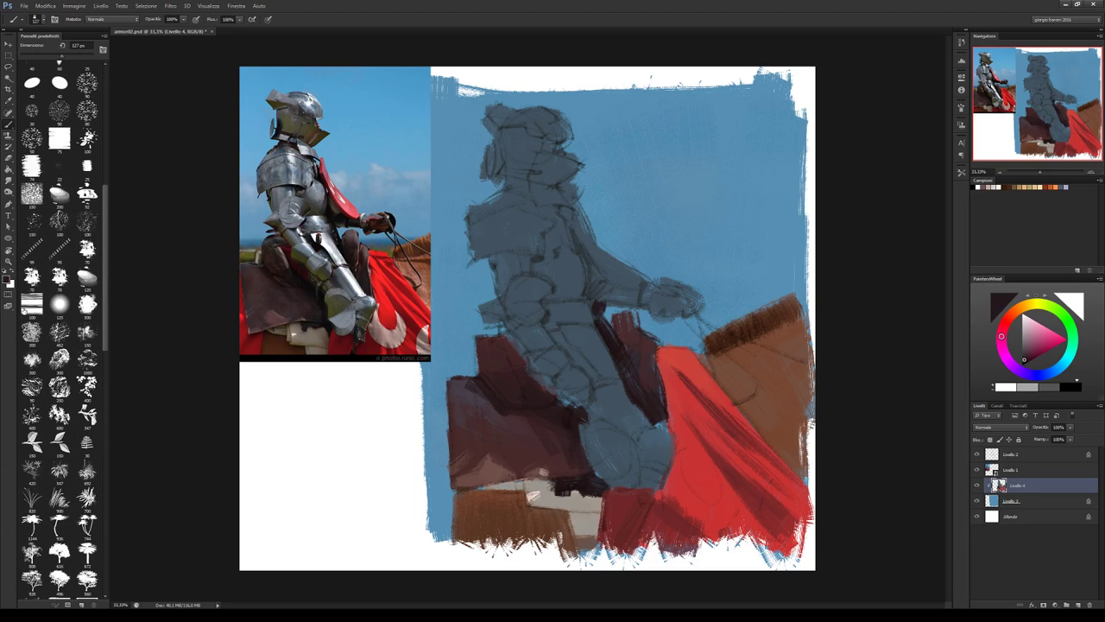
With a 100 px brush, paint a dark strap down the side and a dark gauntlet fist.
{"action": "left_click", "coordinate": [32, 140]}
{"action": "key", "text": "bracketright"}
{"action": "key", "text": "bracketright"}
{"action": "key", "text": "bracketright"}
{"action": "left_click_drag", "start_coordinate": [596, 309], "coordinate": [605, 333]}
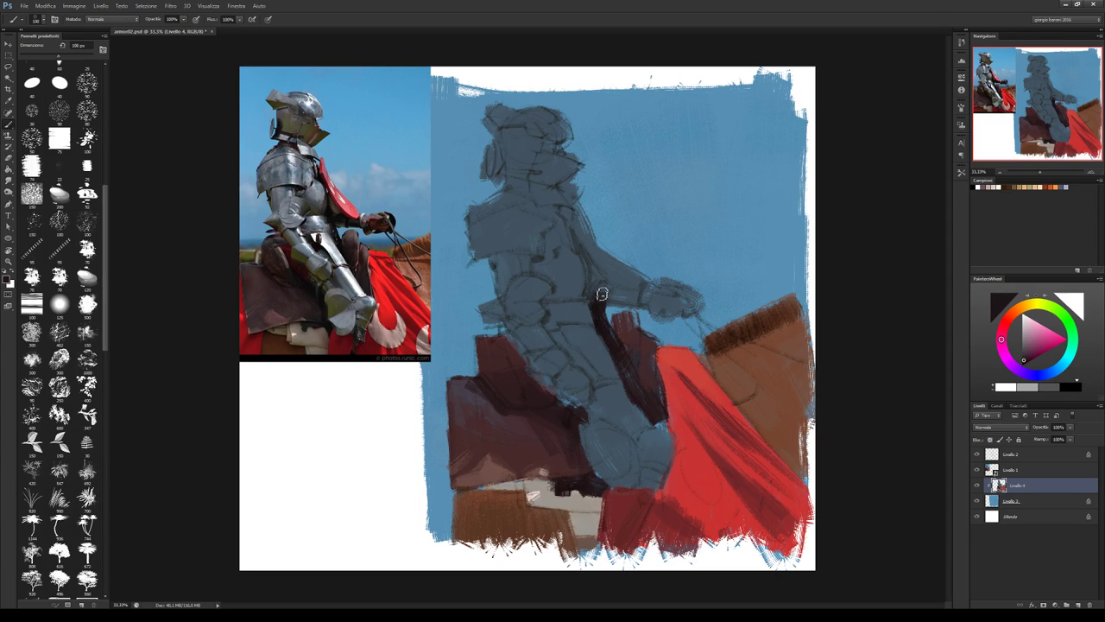
{"action": "mouse_move", "coordinate": [591, 280]}
{"action": "left_mouse_down"}
{"action": "mouse_move", "coordinate": [598, 298]}
{"action": "mouse_move", "coordinate": [661, 297]}
{"action": "left_mouse_up"}
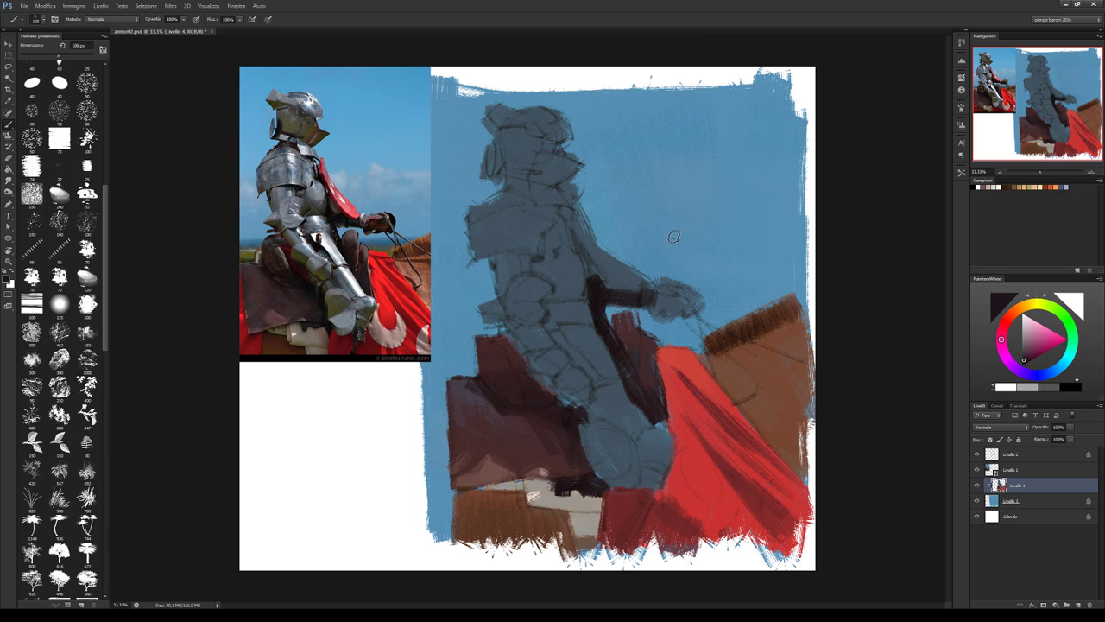
{"action": "mouse_move", "coordinate": [658, 300]}
{"action": "left_mouse_down"}
{"action": "mouse_move", "coordinate": [698, 299]}
{"action": "mouse_move", "coordinate": [640, 318]}
{"action": "left_mouse_up"}
Compare with the Livello 2 sketch, pick a near-black colour, then hide the sketch.
{"action": "left_click", "coordinate": [621, 320], "text": "alt"}
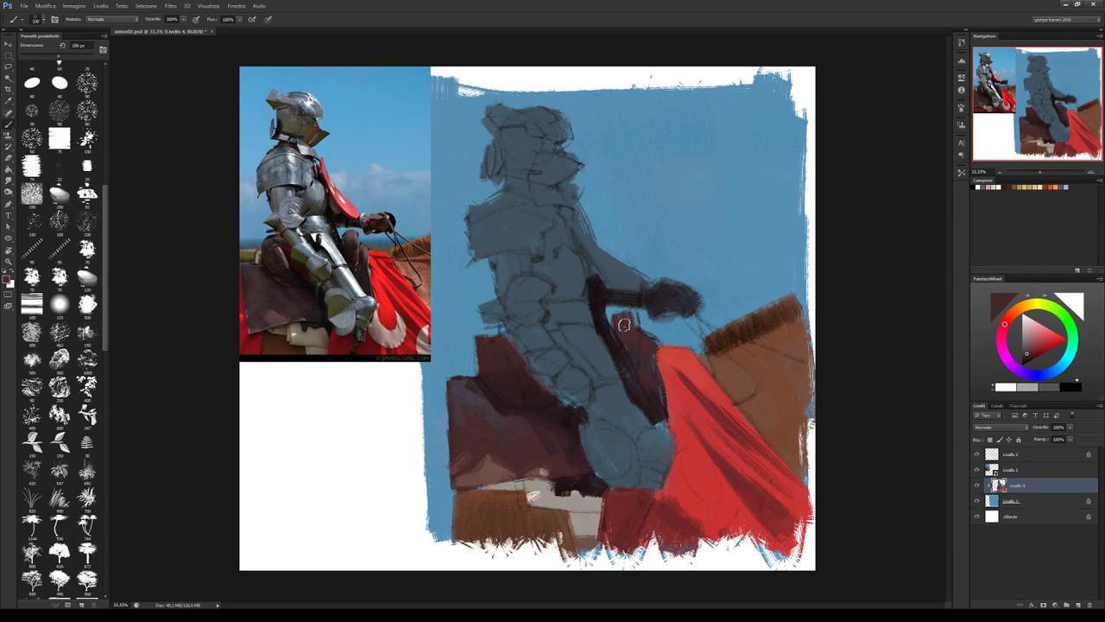
{"action": "left_click", "coordinate": [627, 326], "text": "alt"}
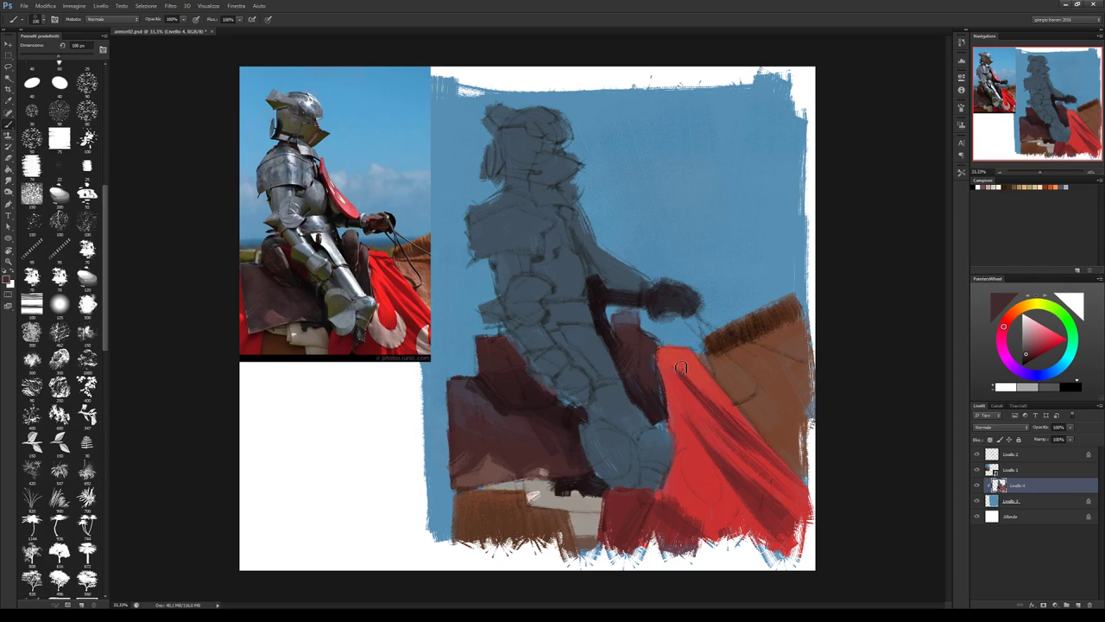
{"action": "left_click", "coordinate": [977, 455]}
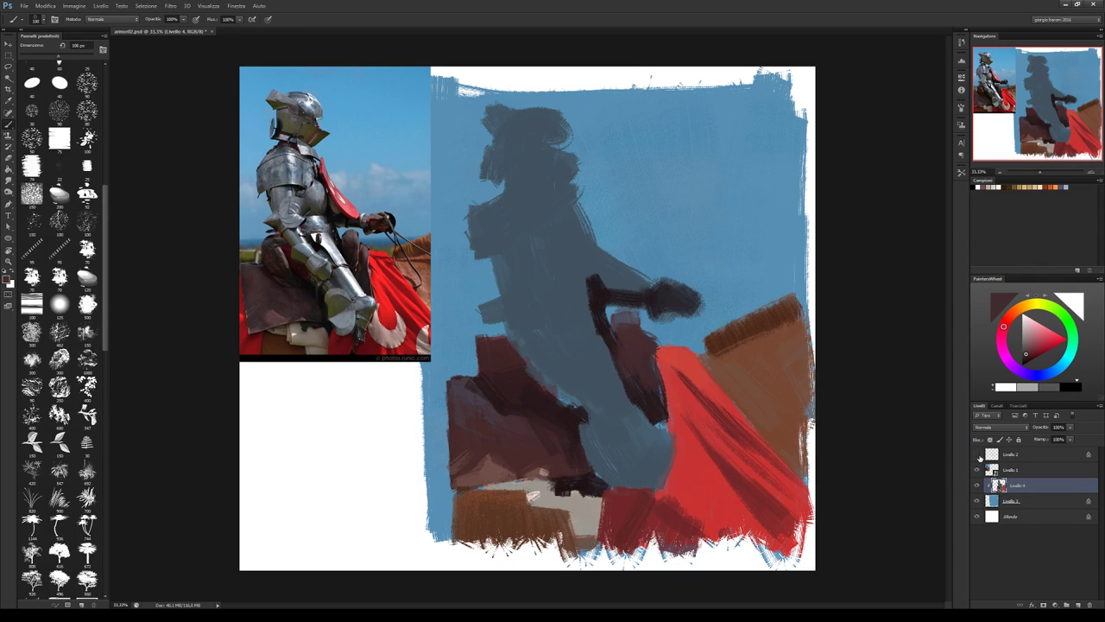
{"action": "left_click", "coordinate": [662, 421], "text": "alt"}
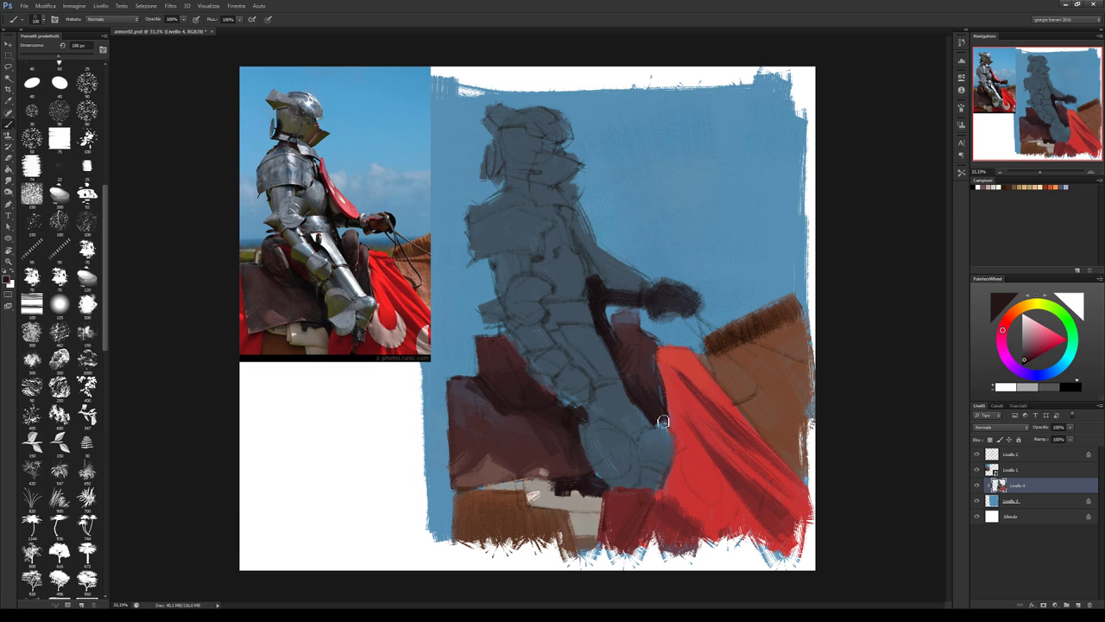
{"action": "left_click", "coordinate": [650, 348], "text": "alt"}
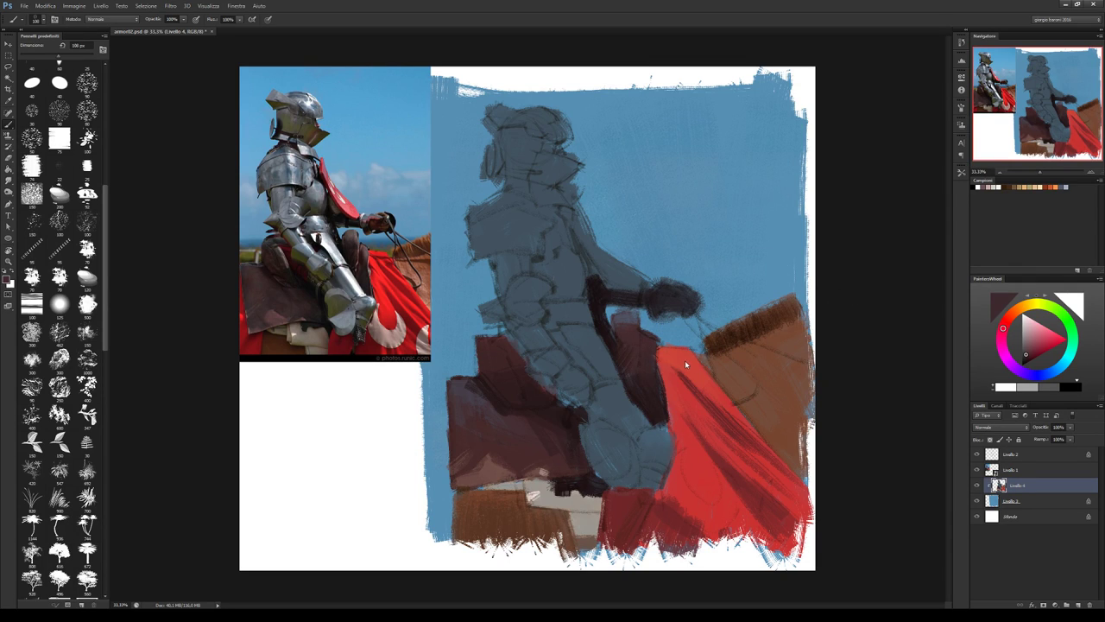
{"action": "left_click", "coordinate": [639, 320], "text": "alt"}
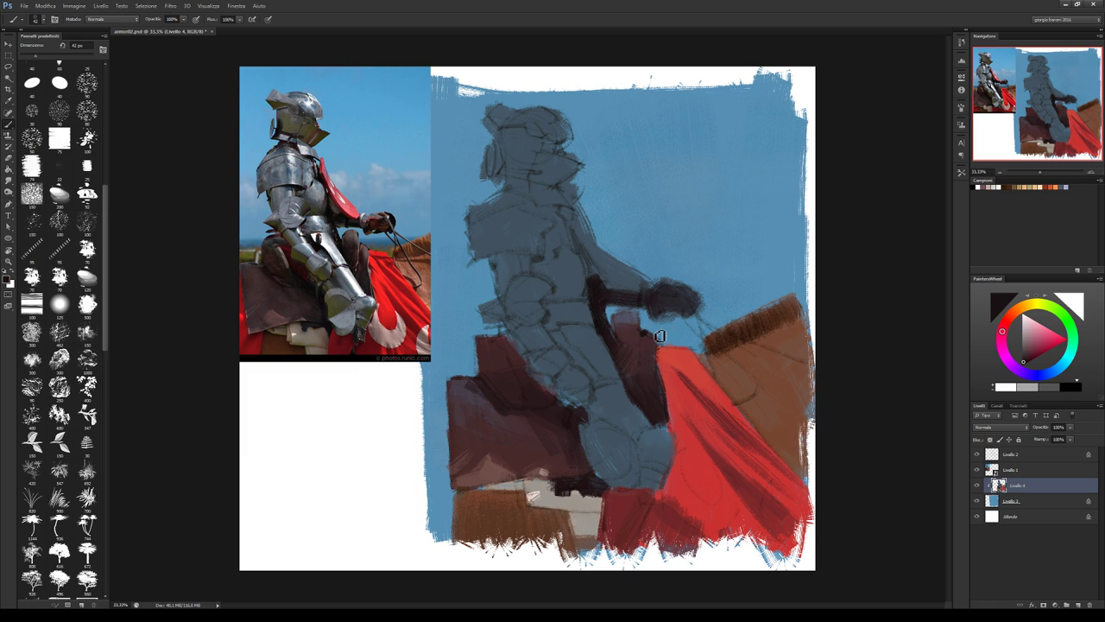
{"action": "left_click", "coordinate": [978, 454]}
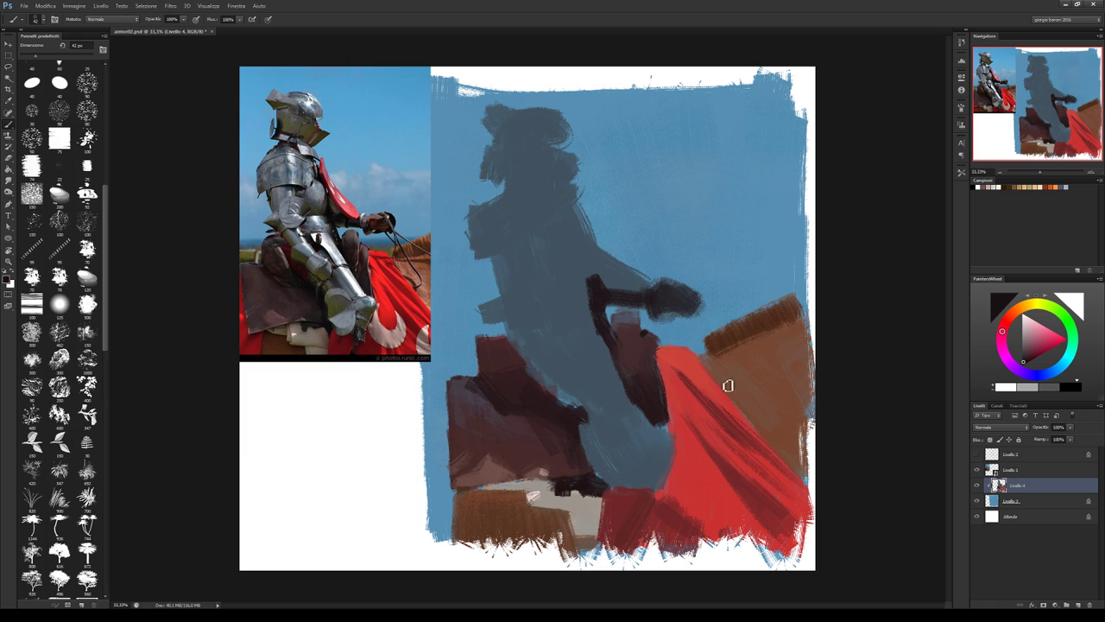
Sample dark and lighter maroon tones from the knight's arm.
{"action": "left_click", "coordinate": [644, 345], "text": "alt"}
{"action": "left_click", "coordinate": [661, 348], "text": "alt"}
{"action": "left_click", "coordinate": [663, 375], "text": "alt"}
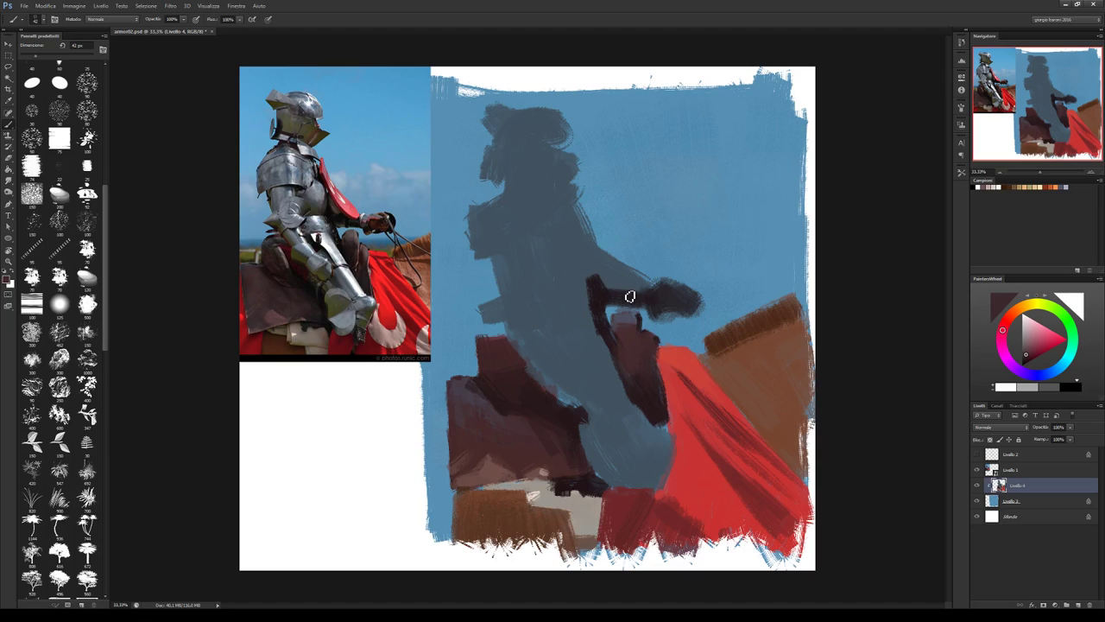
Sample dark brown, reddish-brown and a light highlight colour from the painting.
{"action": "left_click", "coordinate": [643, 363], "text": "alt"}
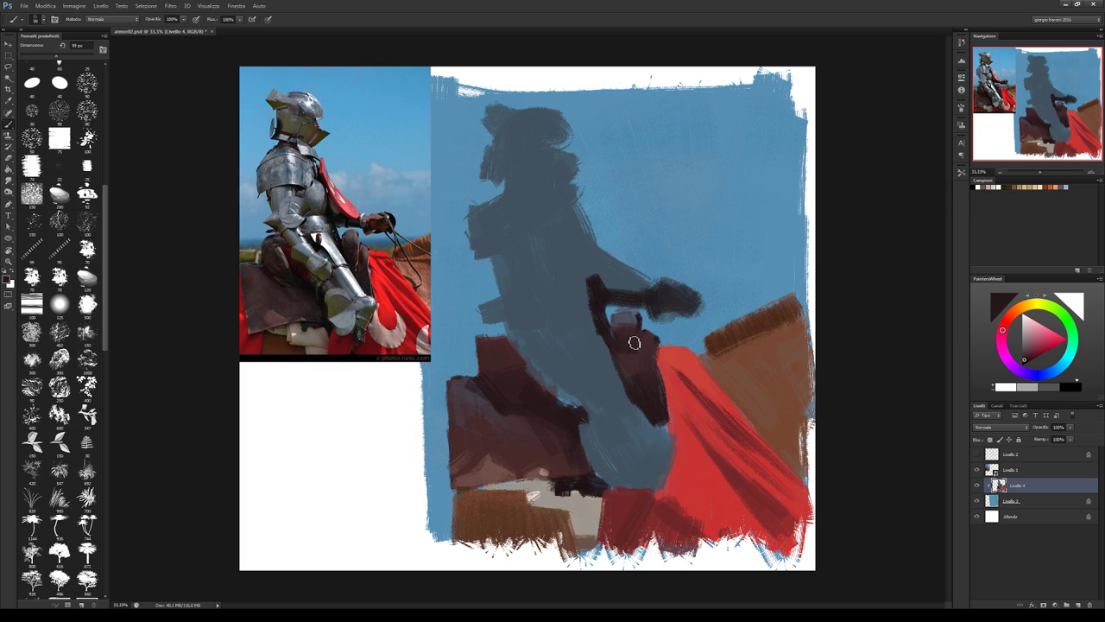
{"action": "left_click", "coordinate": [628, 359], "text": "alt"}
{"action": "left_click", "coordinate": [630, 371], "text": "alt"}
{"action": "left_click", "coordinate": [734, 250], "text": "alt"}
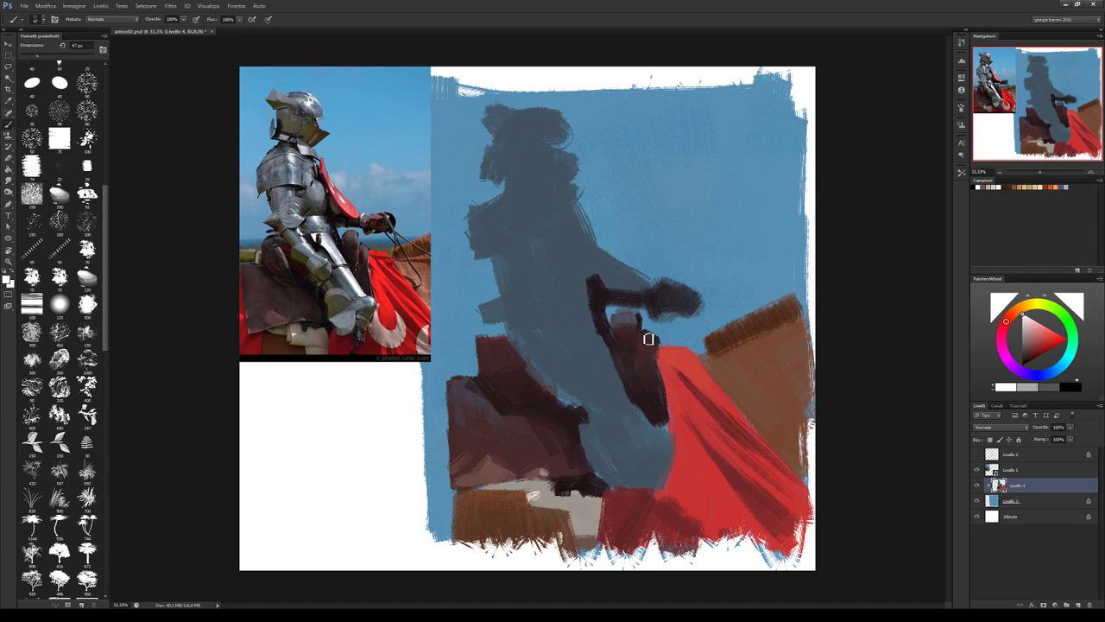
{"action": "left_click", "coordinate": [638, 385], "text": "alt"}
{"action": "left_click", "coordinate": [639, 385], "text": "alt"}
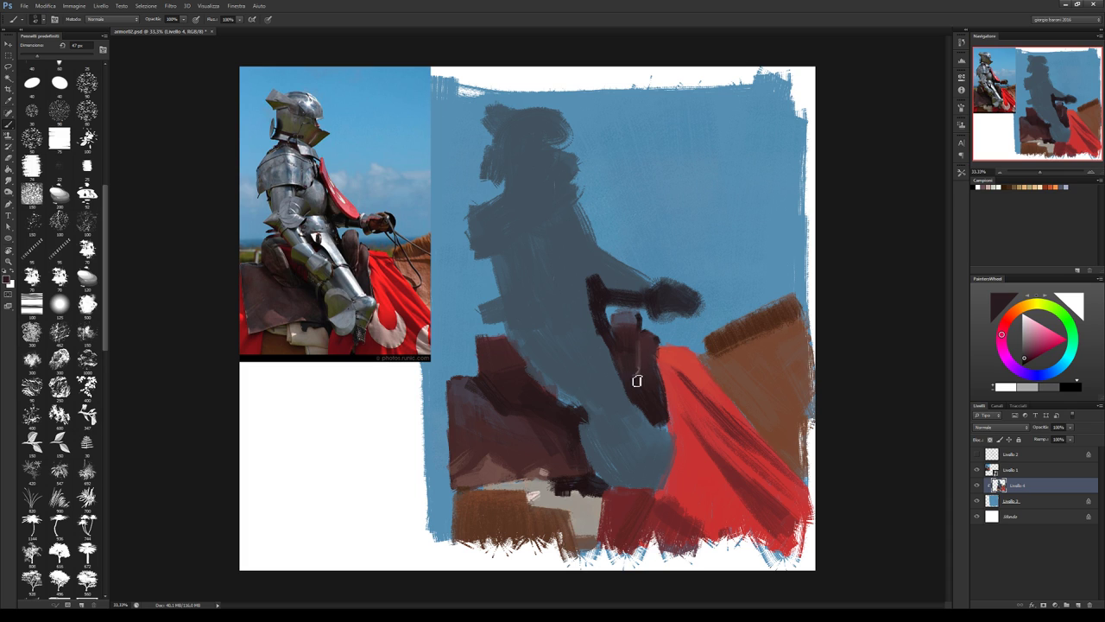
{"action": "left_click", "coordinate": [639, 375], "text": "alt"}
{"action": "left_click", "coordinate": [644, 347], "text": "alt"}
Check the line sketch briefly, then sample dark purple-grey from the arm.
{"action": "left_click", "coordinate": [977, 454]}
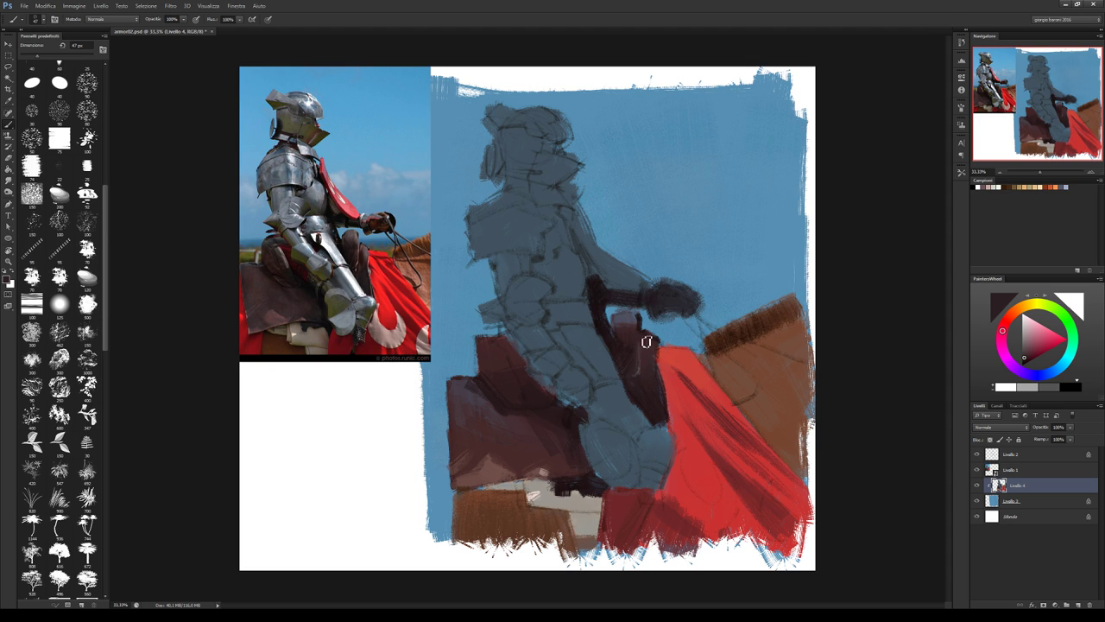
{"action": "left_click", "coordinate": [979, 455]}
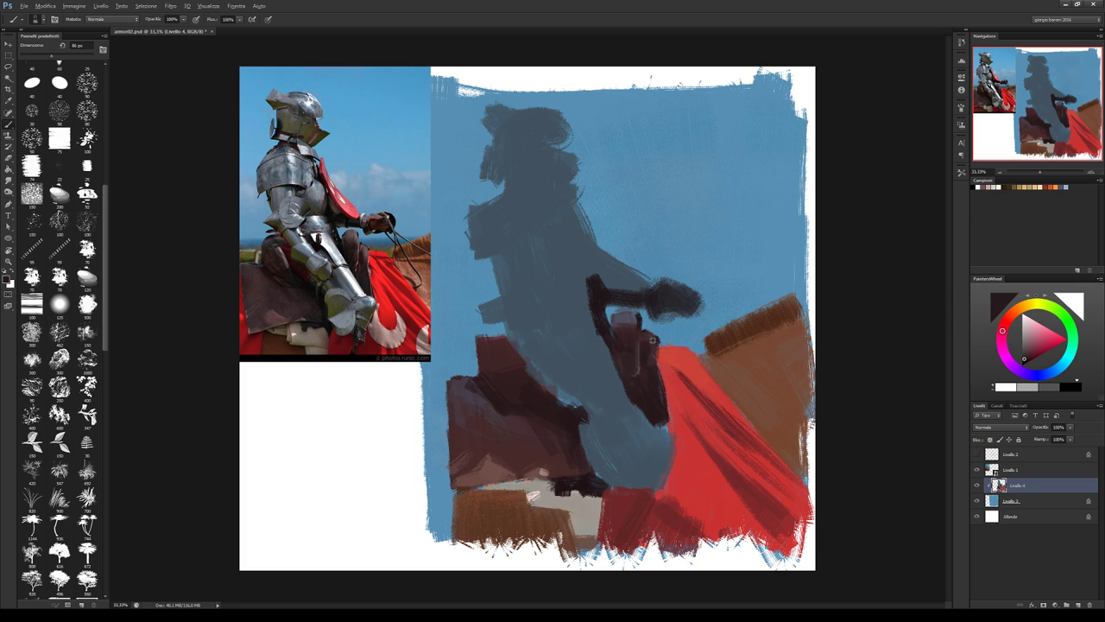
{"action": "left_click", "coordinate": [654, 345], "text": "alt"}
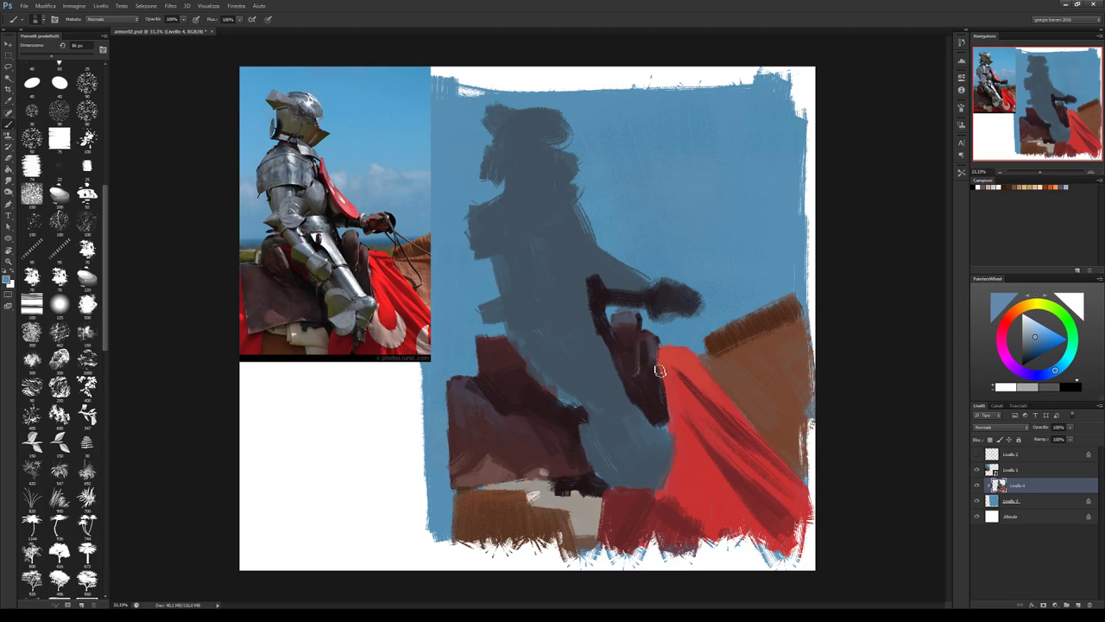
{"action": "left_click", "coordinate": [655, 339], "text": "alt"}
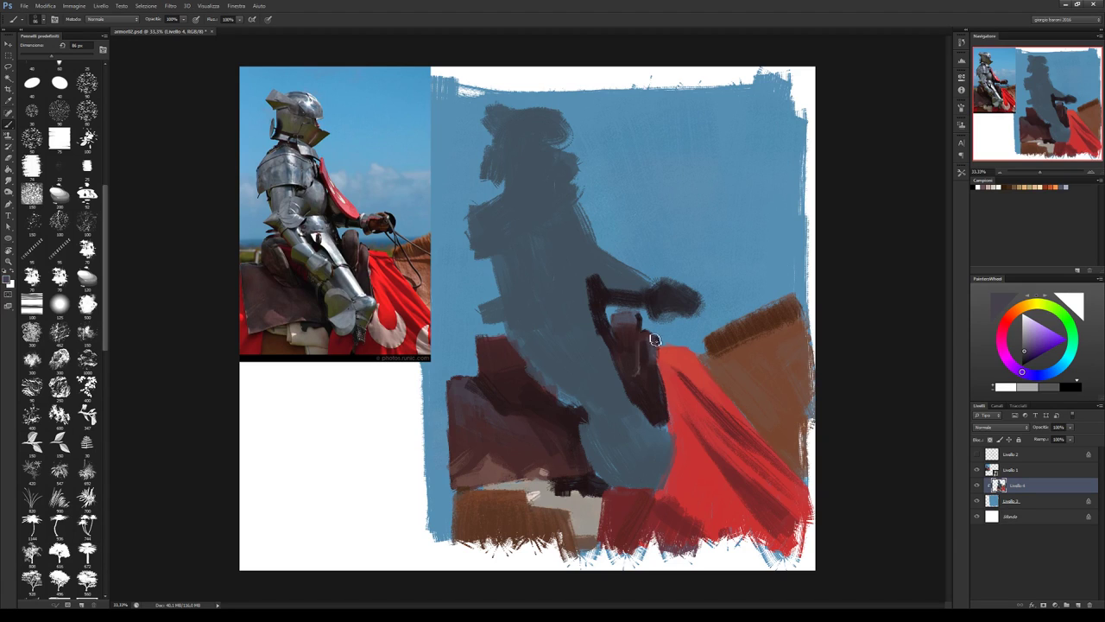
Sample the cape's red tones and paint a dark maroon stroke along the cape edge.
{"action": "left_click", "coordinate": [662, 382], "text": "alt"}
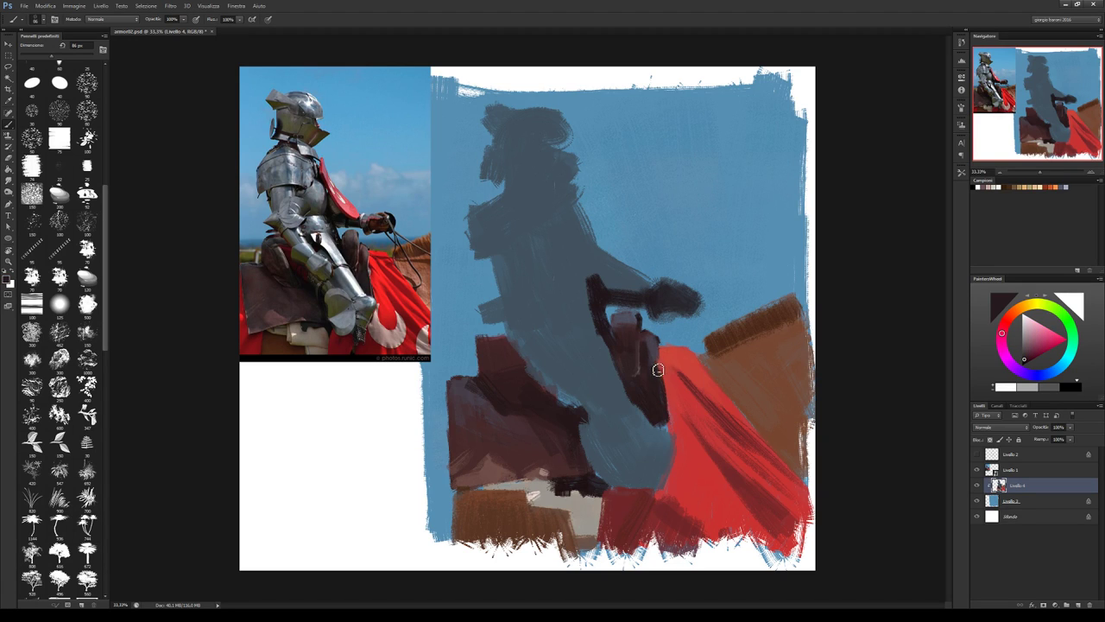
{"action": "left_click", "coordinate": [665, 384], "text": "alt"}
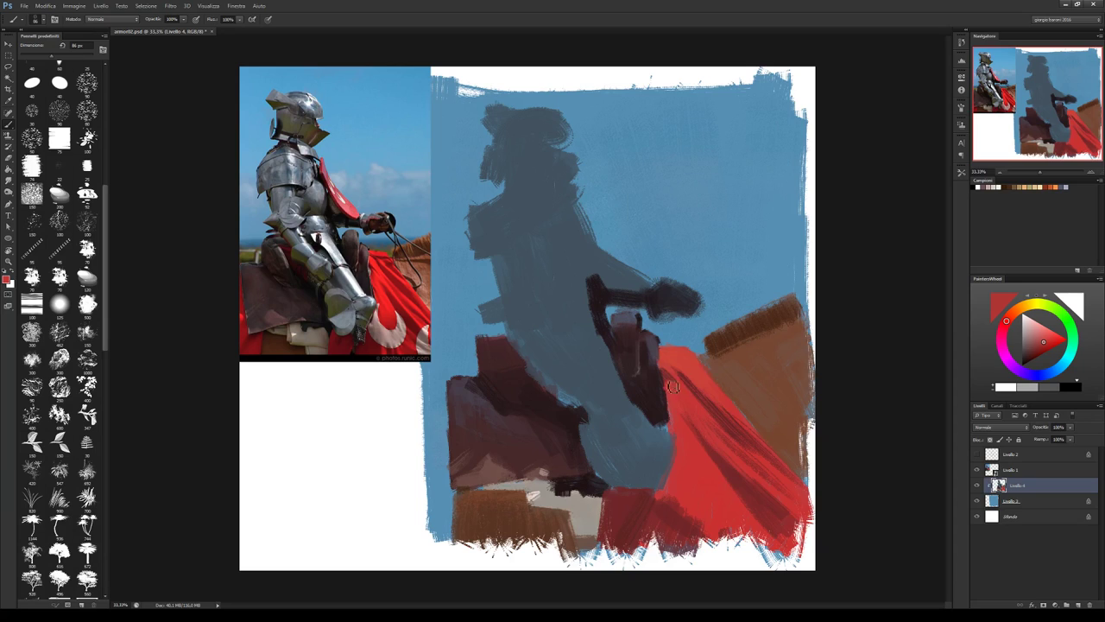
{"action": "left_click", "coordinate": [668, 382], "text": "alt"}
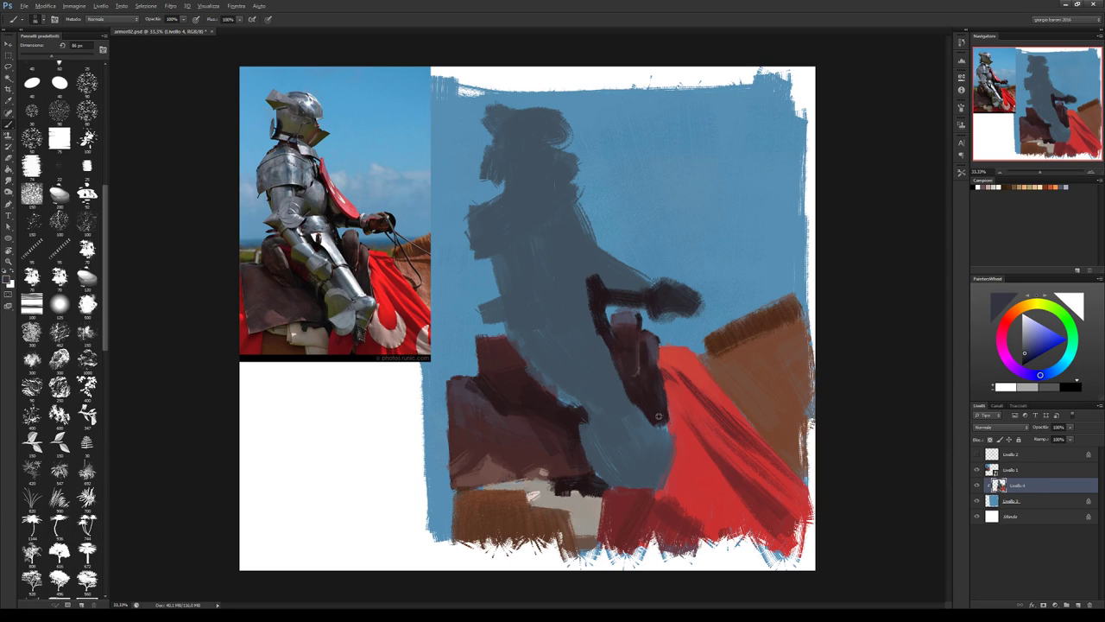
{"action": "left_click", "coordinate": [656, 418], "text": "alt"}
{"action": "left_click_drag", "start_coordinate": [655, 417], "coordinate": [685, 429]}
Show the armour sketch, shrink the brush to 21 px and pick the cape red.
{"action": "left_click", "coordinate": [976, 453]}
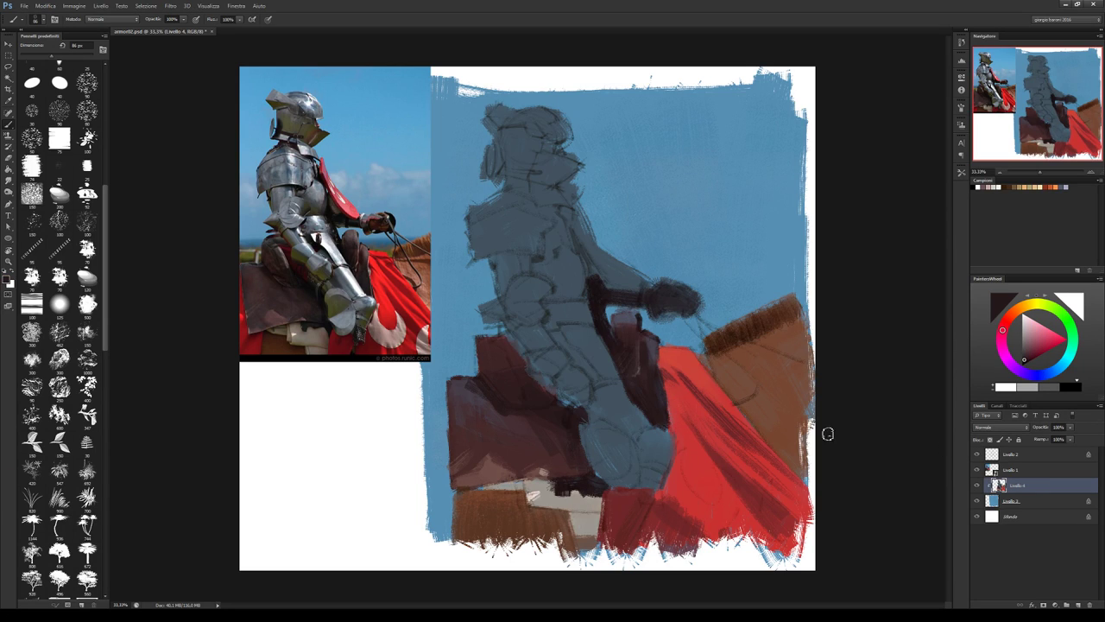
{"action": "left_click", "coordinate": [680, 421], "text": "alt"}
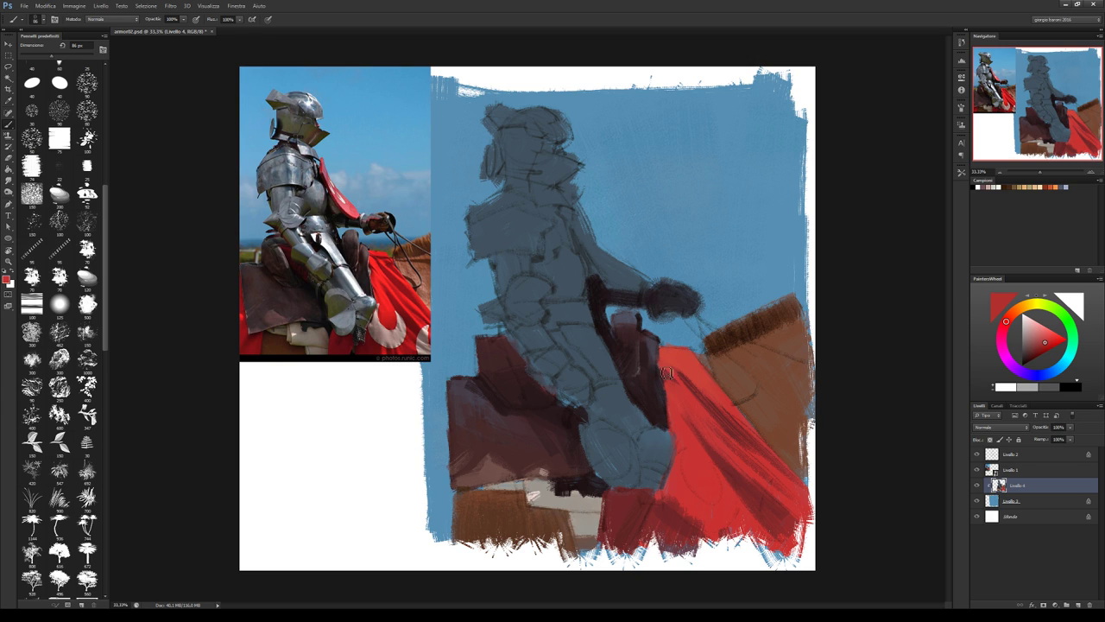
{"action": "left_click", "coordinate": [662, 411], "text": "alt"}
{"action": "key", "text": "bracketleft"}
{"action": "key", "text": "bracketleft"}
{"action": "key", "text": "bracketleft"}
{"action": "left_click", "coordinate": [710, 248], "text": "alt"}
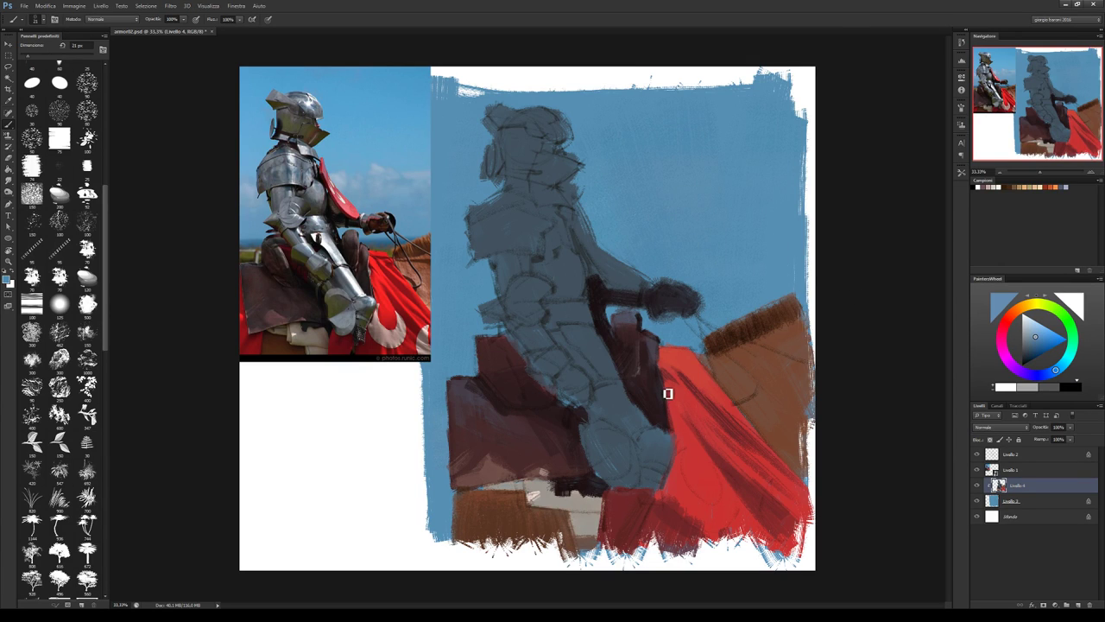
{"action": "left_click", "coordinate": [670, 427], "text": "alt"}
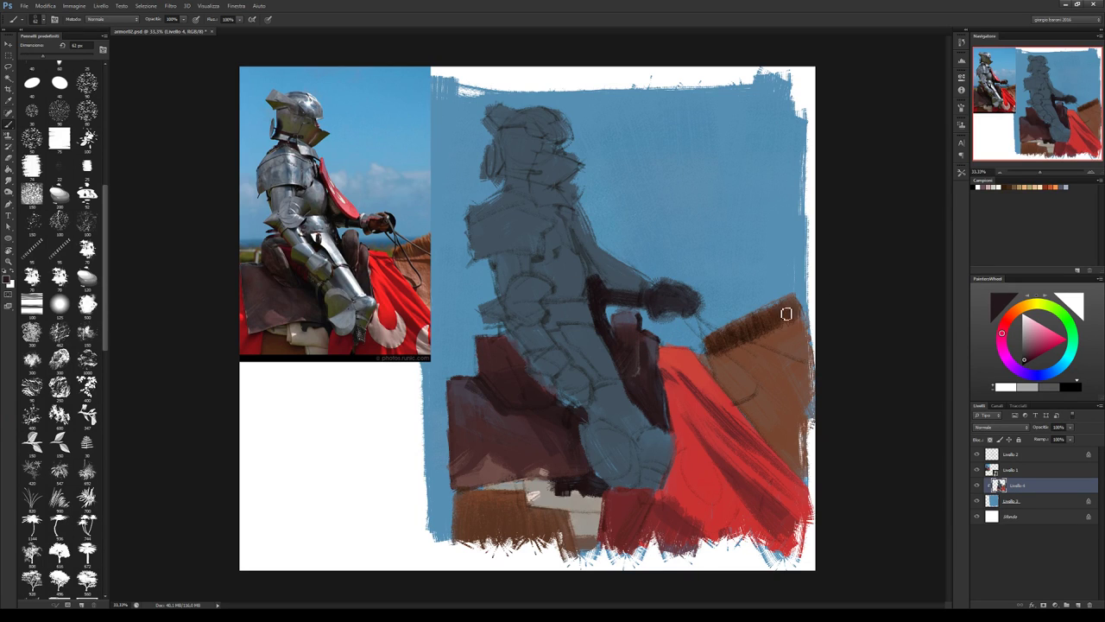
{"action": "left_click", "coordinate": [696, 458], "text": "alt"}
Paint the red cape over the shoulder and along the back up toward the helmet.
{"action": "mouse_move", "coordinate": [596, 261]}
{"action": "left_mouse_down"}
{"action": "mouse_move", "coordinate": [634, 283]}
{"action": "mouse_move", "coordinate": [586, 232]}
{"action": "left_mouse_up"}
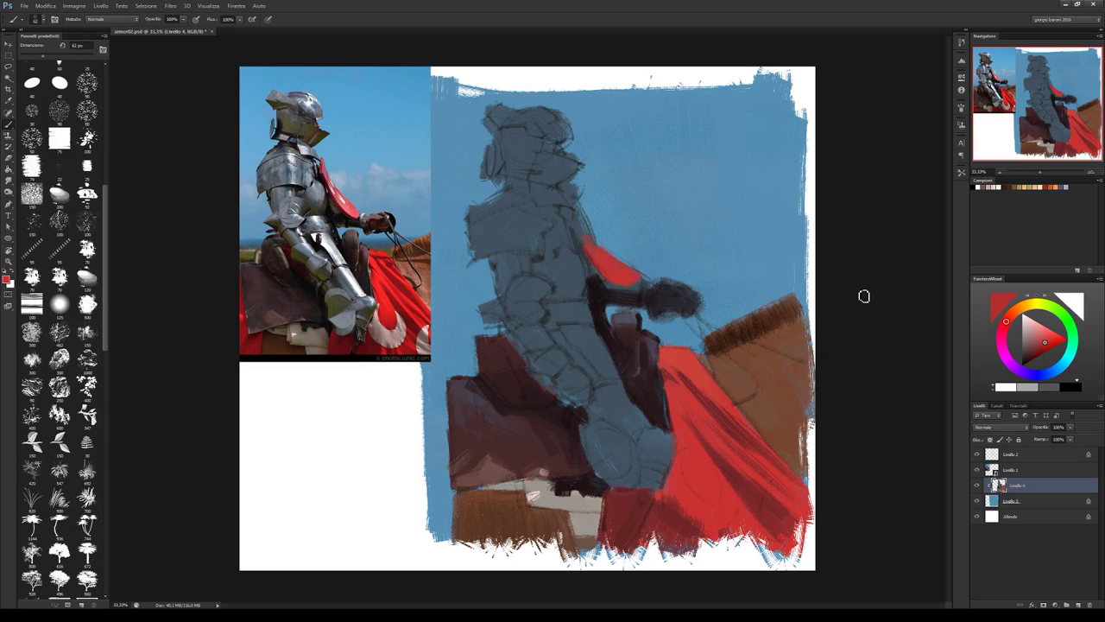
{"action": "left_click", "coordinate": [1043, 345]}
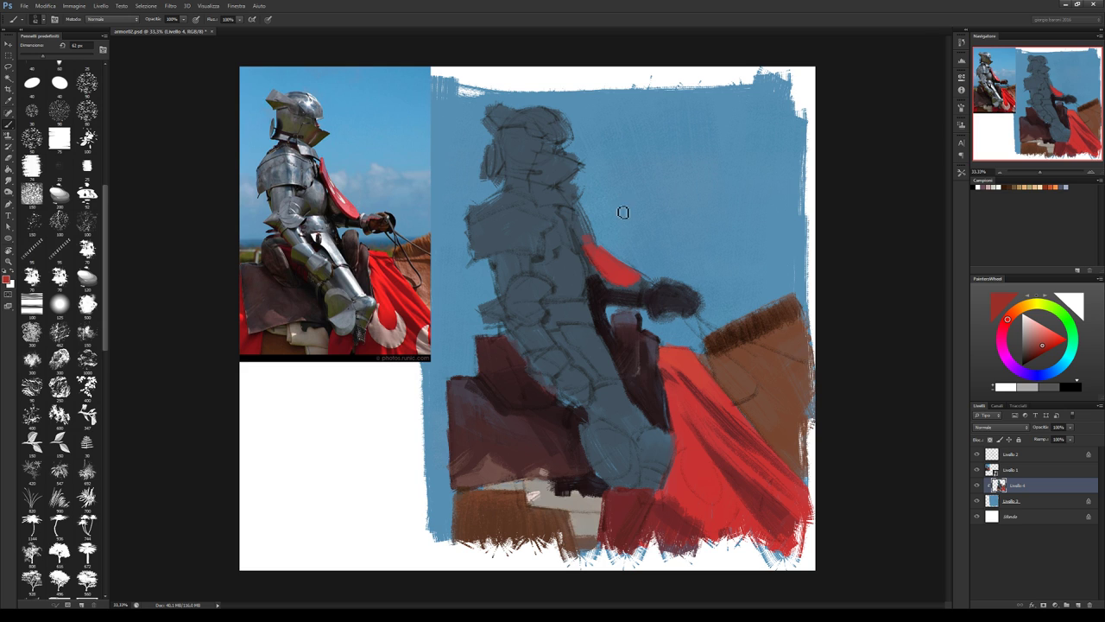
{"action": "left_click", "coordinate": [979, 488]}
{"action": "mouse_move", "coordinate": [579, 200]}
{"action": "left_mouse_down"}
{"action": "mouse_move", "coordinate": [596, 249]}
{"action": "mouse_move", "coordinate": [643, 288]}
{"action": "left_mouse_up"}
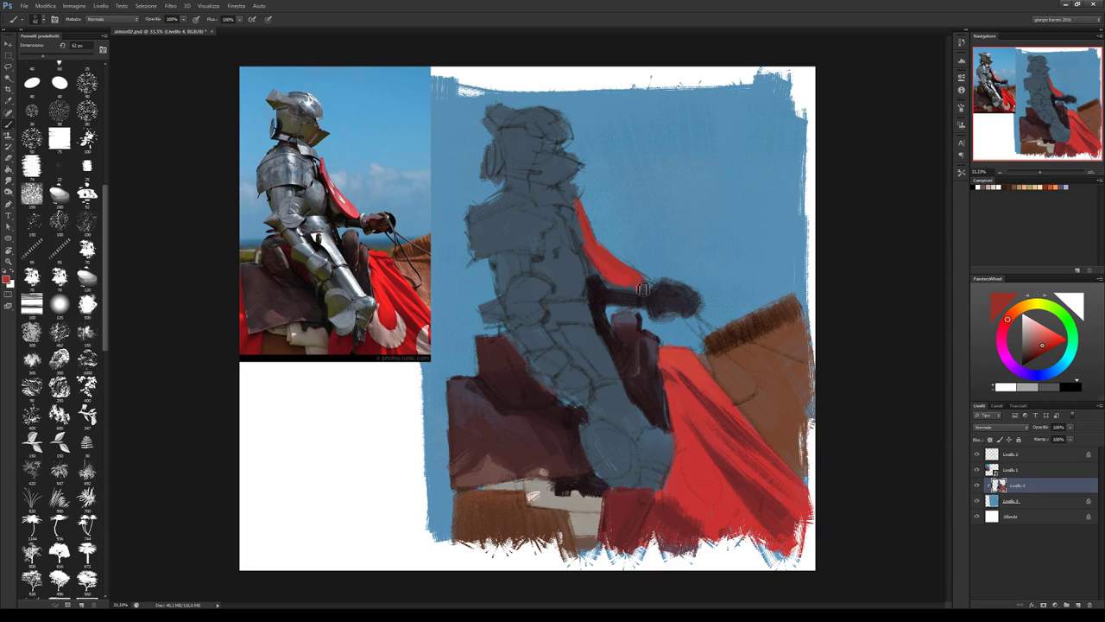
{"action": "mouse_move", "coordinate": [579, 200]}
{"action": "left_mouse_down"}
{"action": "mouse_move", "coordinate": [575, 221]}
{"action": "mouse_move", "coordinate": [639, 274]}
{"action": "left_mouse_up"}
{"action": "left_click_drag", "start_coordinate": [583, 194], "coordinate": [605, 251]}
{"action": "left_click", "coordinate": [979, 485], "text": "alt"}
Erase the top of the cape near the helmet, sampling the blue background.
{"action": "key", "text": "e"}
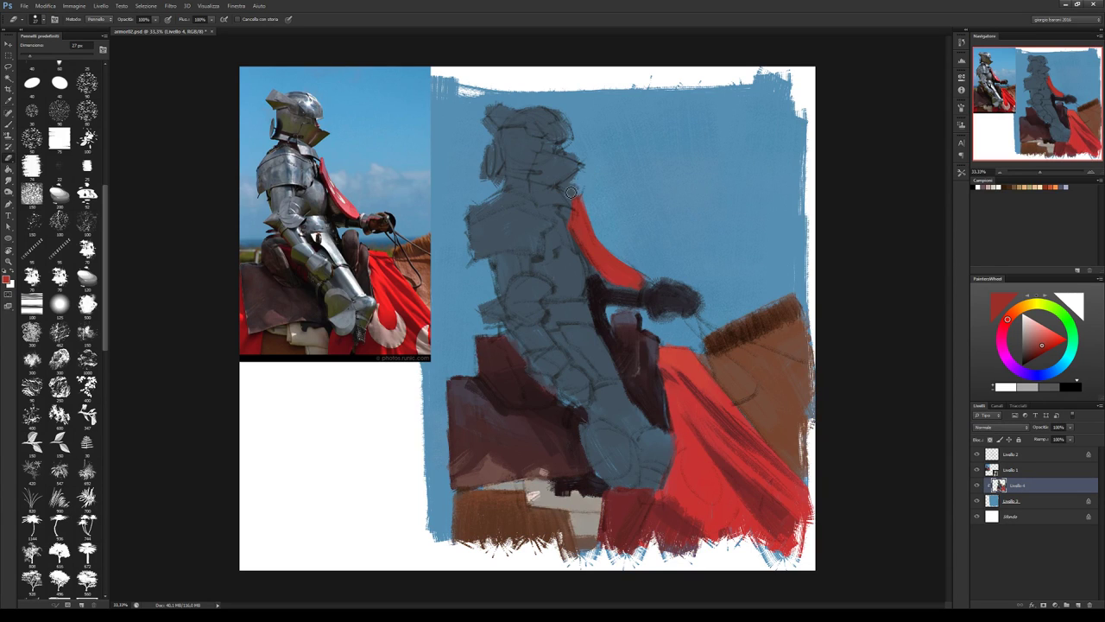
{"action": "left_click_drag", "start_coordinate": [576, 182], "coordinate": [567, 189]}
{"action": "key", "text": "b"}
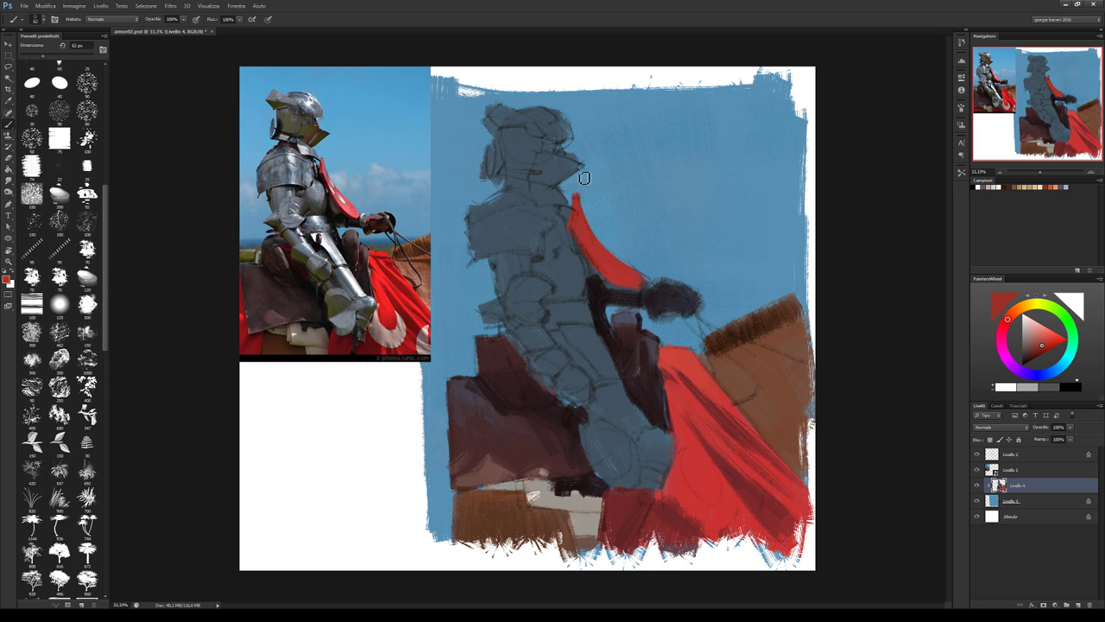
{"action": "key", "text": "e"}
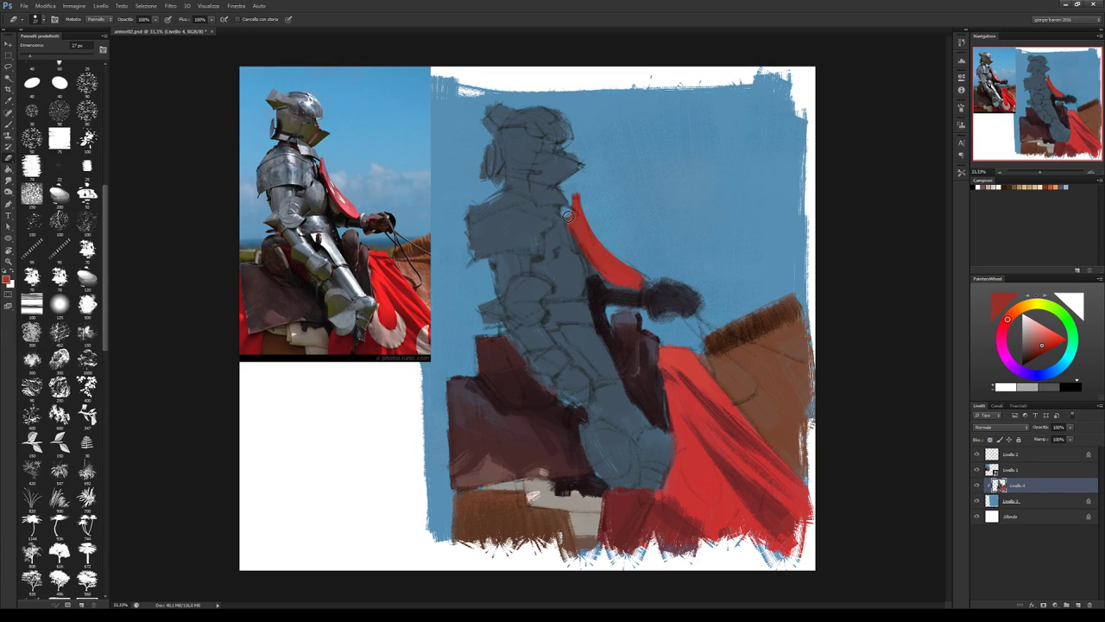
{"action": "key", "text": "b"}
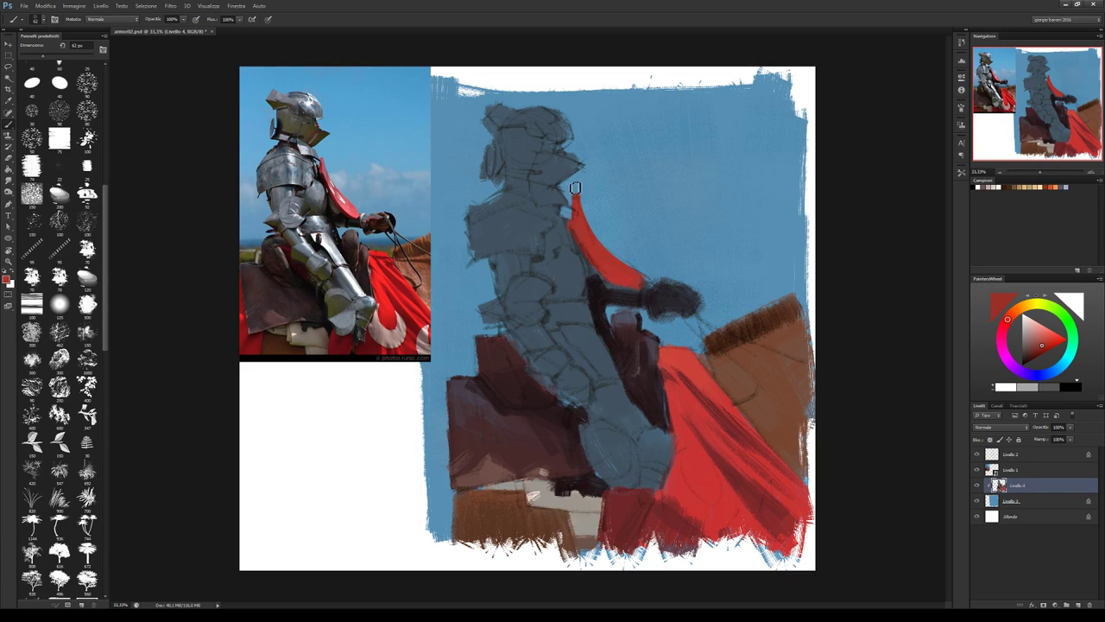
{"action": "left_click", "coordinate": [592, 201], "text": "alt"}
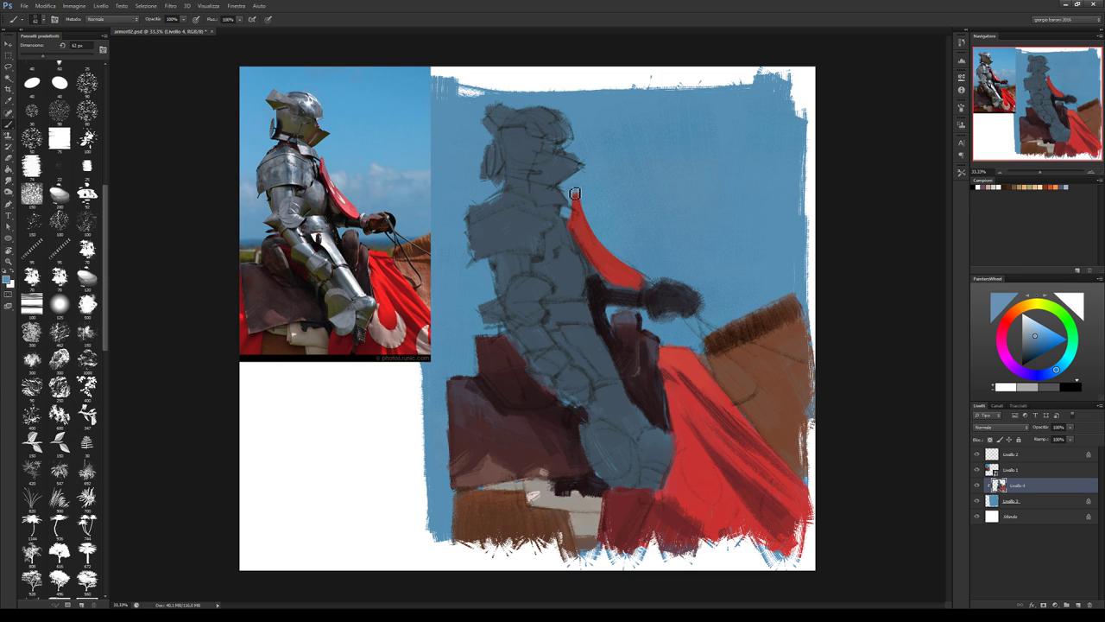
{"action": "key", "text": "e"}
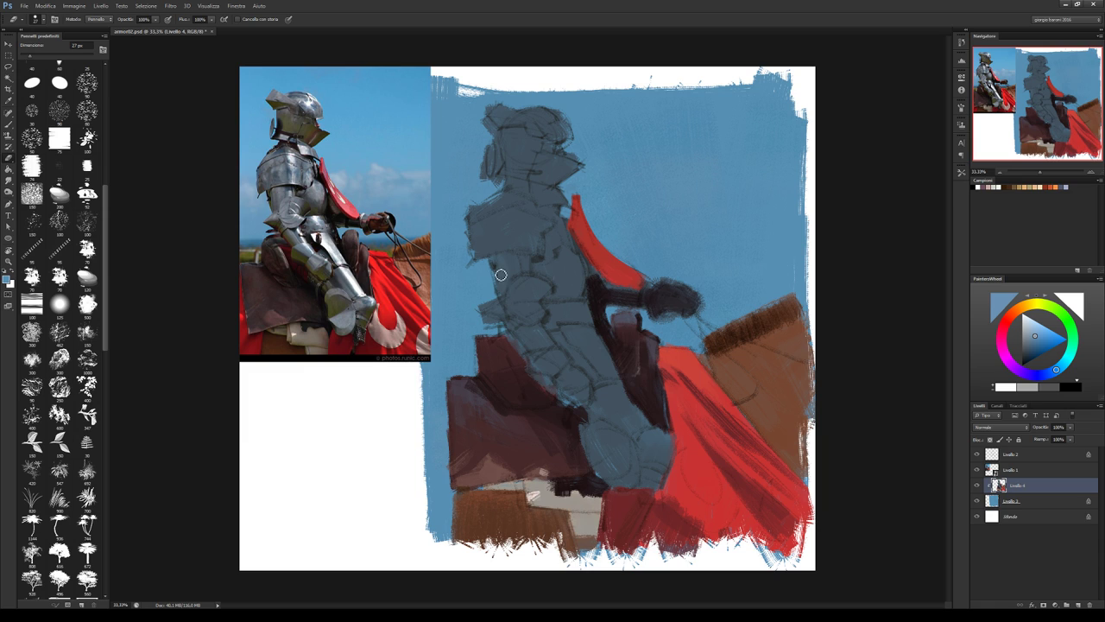
{"action": "key", "text": "b"}
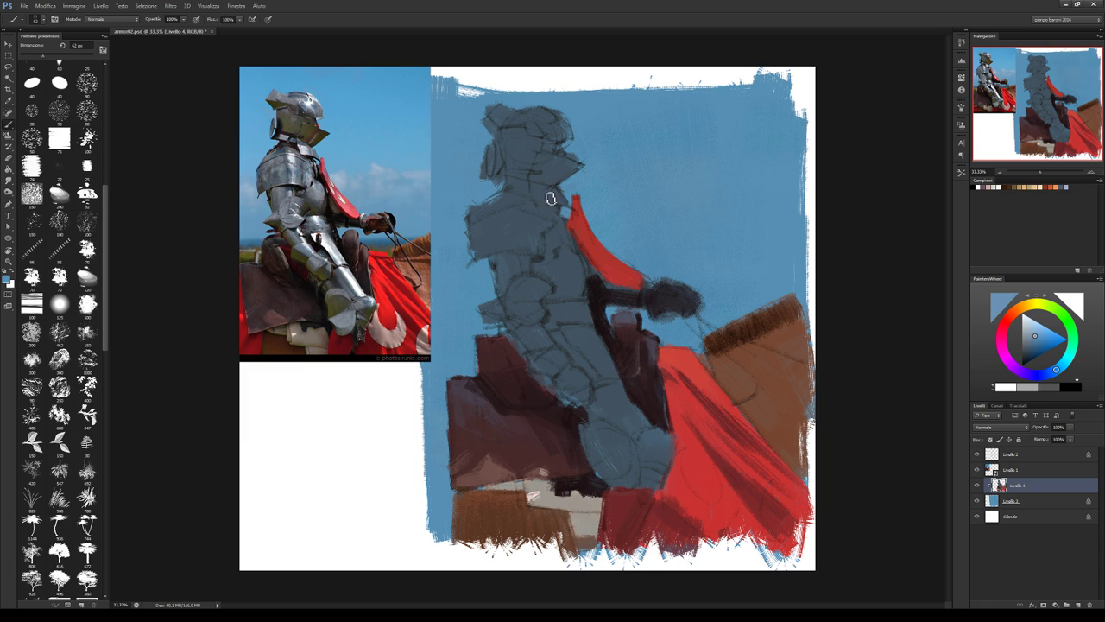
Paint a dark red-black strap beside the red shoulder and enlarge the brush to about 91 px.
{"action": "left_click", "coordinate": [602, 303], "text": "alt"}
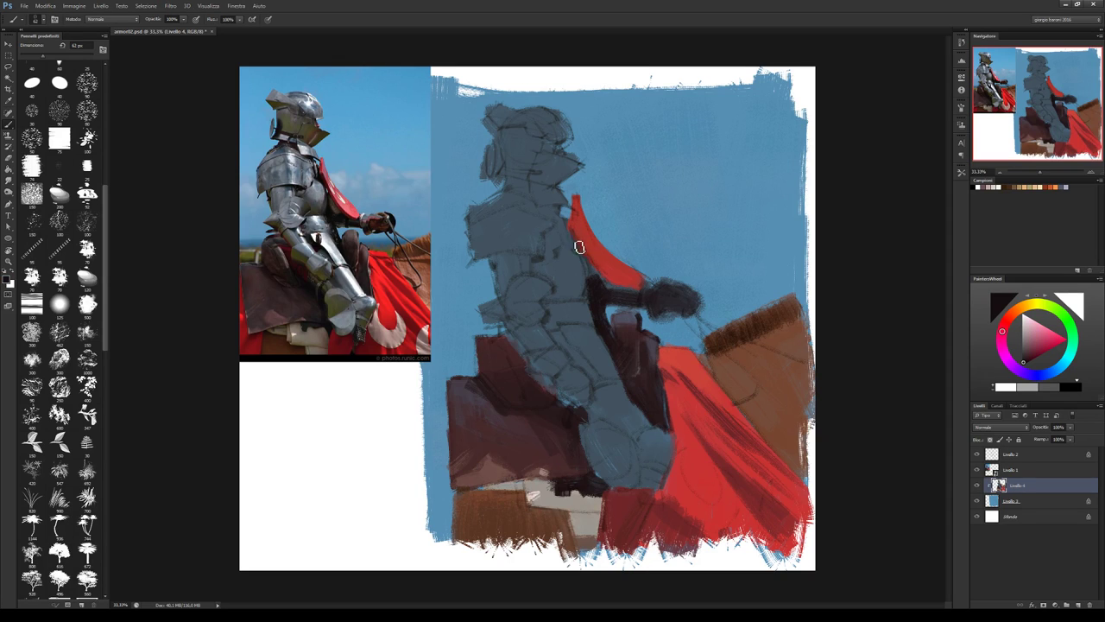
{"action": "mouse_move", "coordinate": [562, 245]}
{"action": "left_mouse_down"}
{"action": "mouse_move", "coordinate": [586, 250]}
{"action": "mouse_move", "coordinate": [594, 282]}
{"action": "mouse_move", "coordinate": [660, 291]}
{"action": "left_mouse_up"}
{"action": "key", "text": "bracketright"}
{"action": "key", "text": "bracketright"}
{"action": "key", "text": "bracketright"}
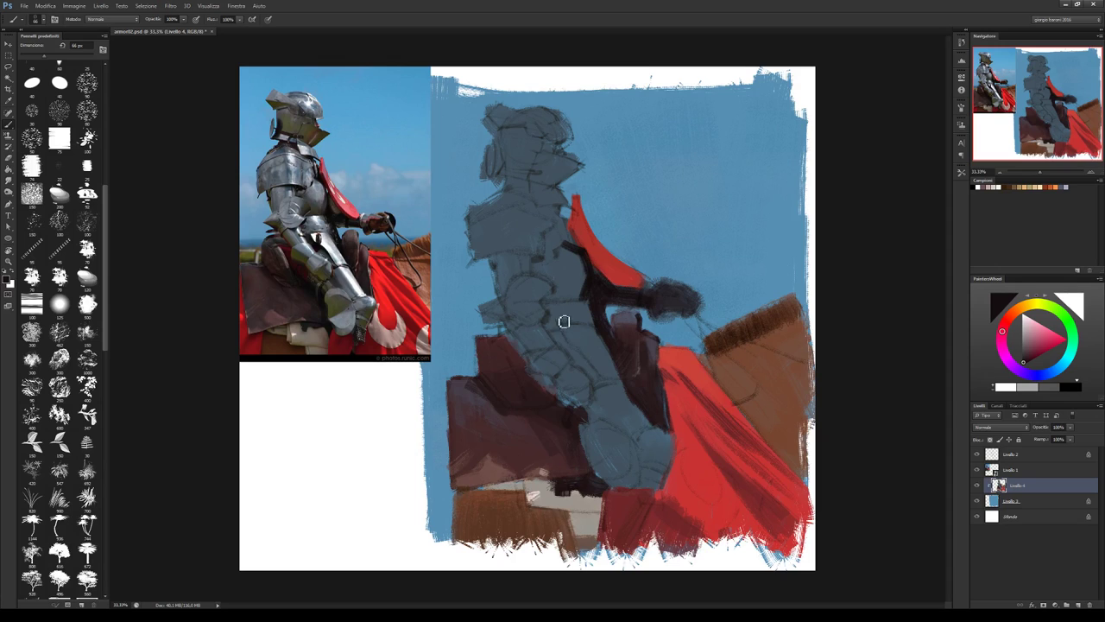
Paint dark reddish-brown strokes near the knight's hand and erase the excess.
{"action": "left_click_drag", "start_coordinate": [557, 332], "coordinate": [601, 377]}
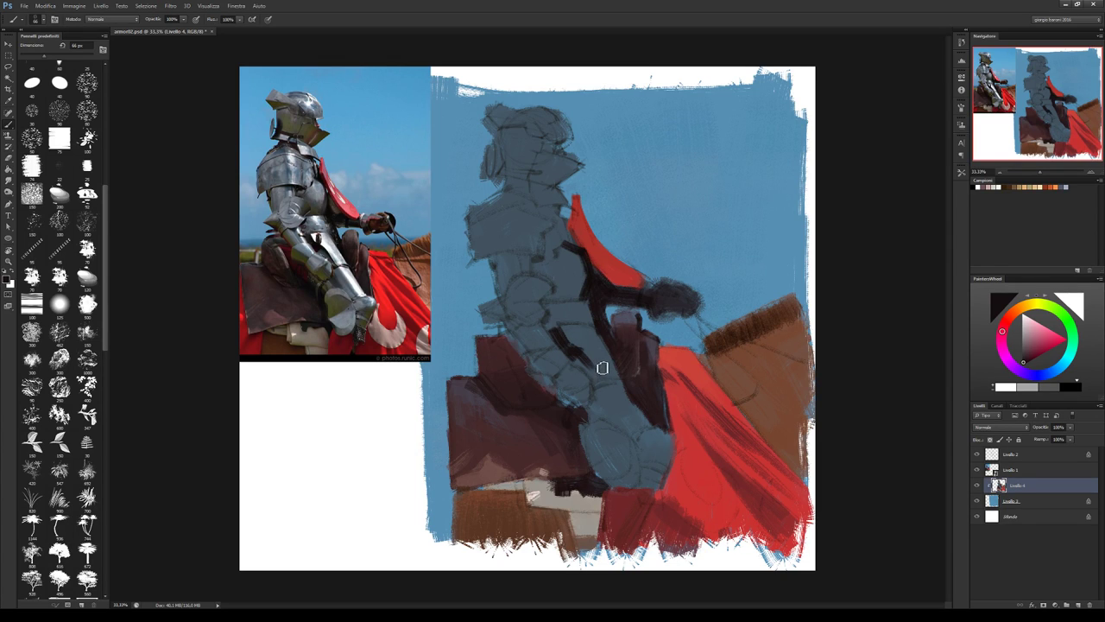
{"action": "left_click", "coordinate": [589, 364], "text": "alt"}
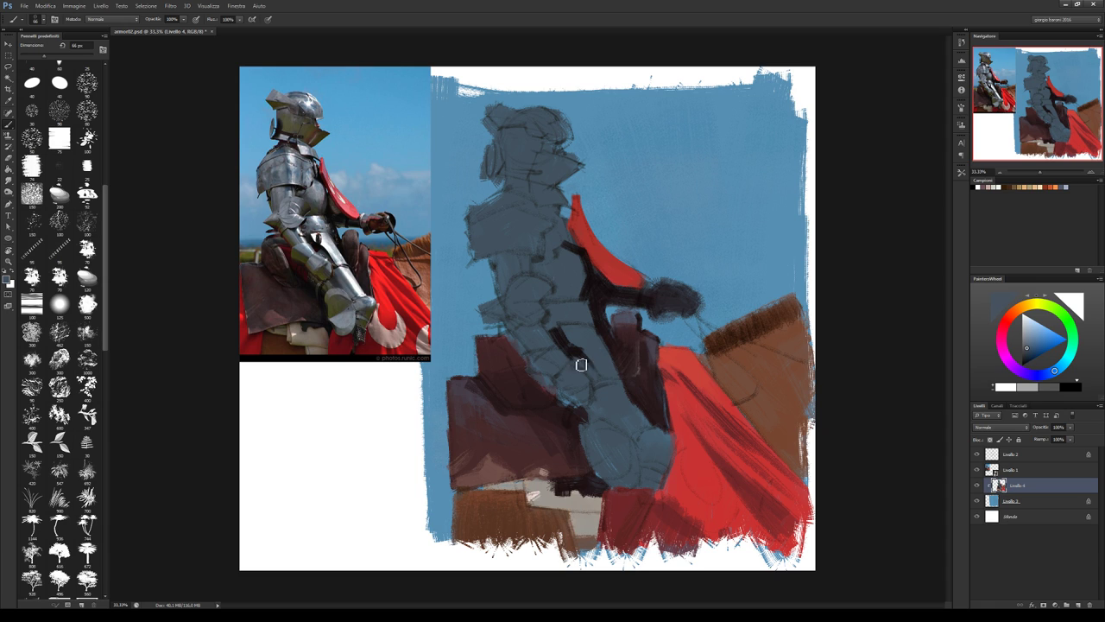
{"action": "left_click", "coordinate": [592, 292], "text": "alt"}
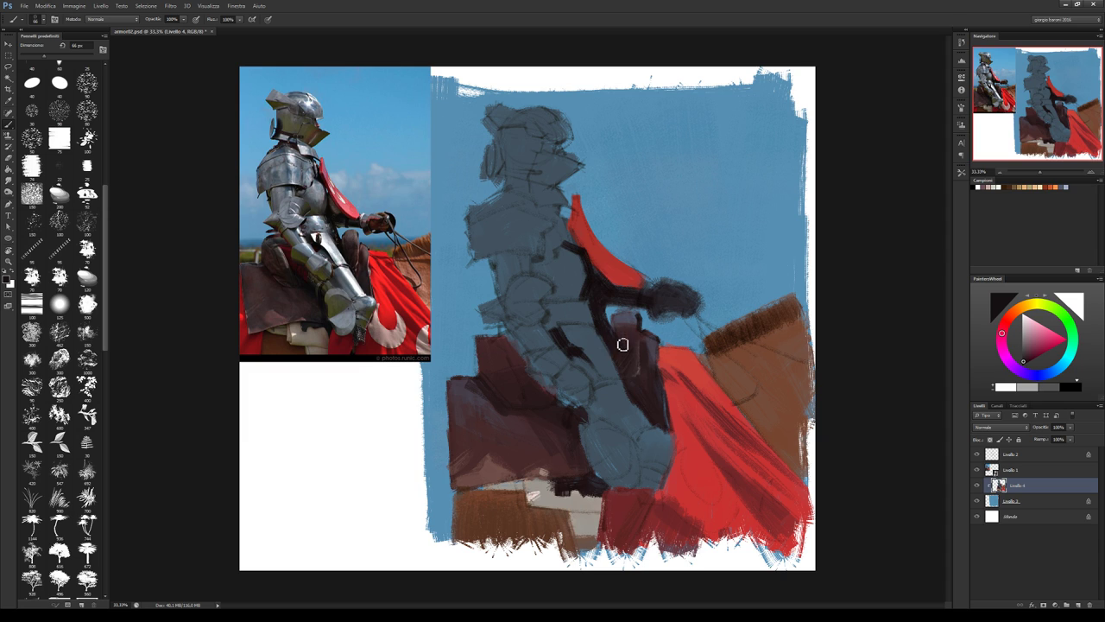
{"action": "left_click_drag", "start_coordinate": [609, 328], "coordinate": [628, 323]}
{"action": "key", "text": "e"}
{"action": "left_click_drag", "start_coordinate": [622, 317], "coordinate": [617, 321]}
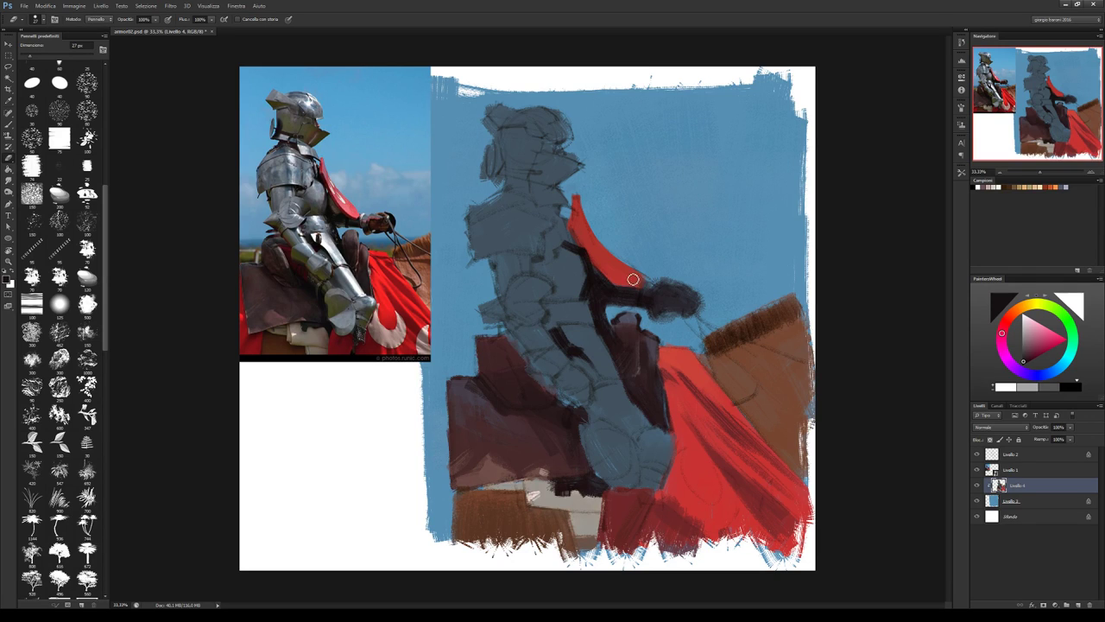
{"action": "key", "text": "b"}
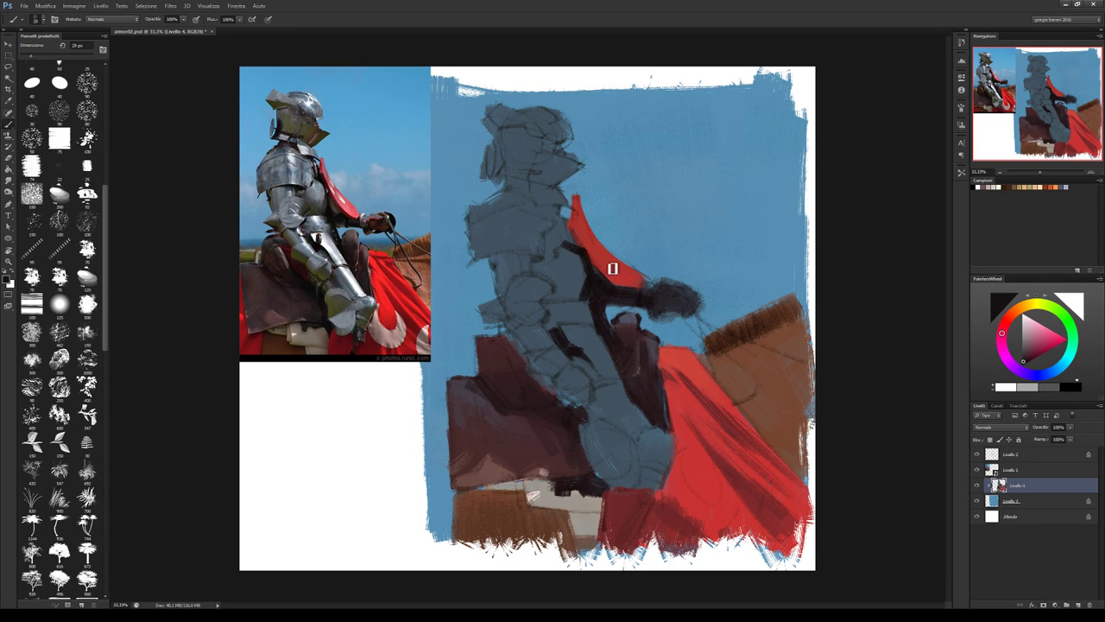
Sample colours and paint a dark strap mark beside the top of the cape.
{"action": "left_click", "coordinate": [626, 319], "text": "alt"}
{"action": "left_click", "coordinate": [635, 326], "text": "alt"}
{"action": "left_click", "coordinate": [633, 337], "text": "alt"}
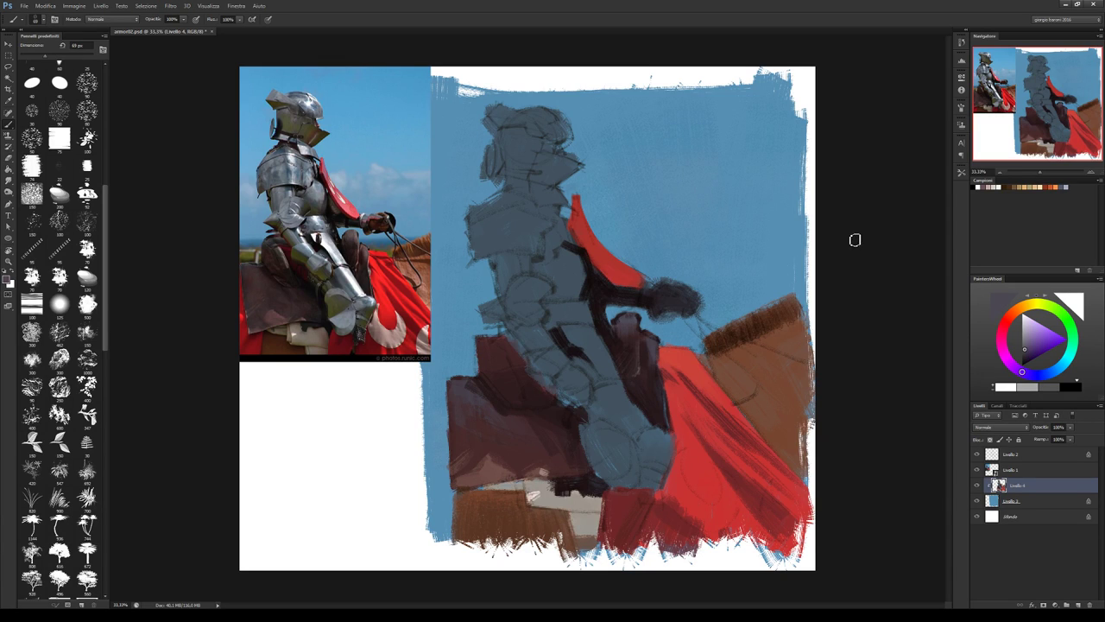
{"action": "left_click", "coordinate": [577, 218], "text": "alt"}
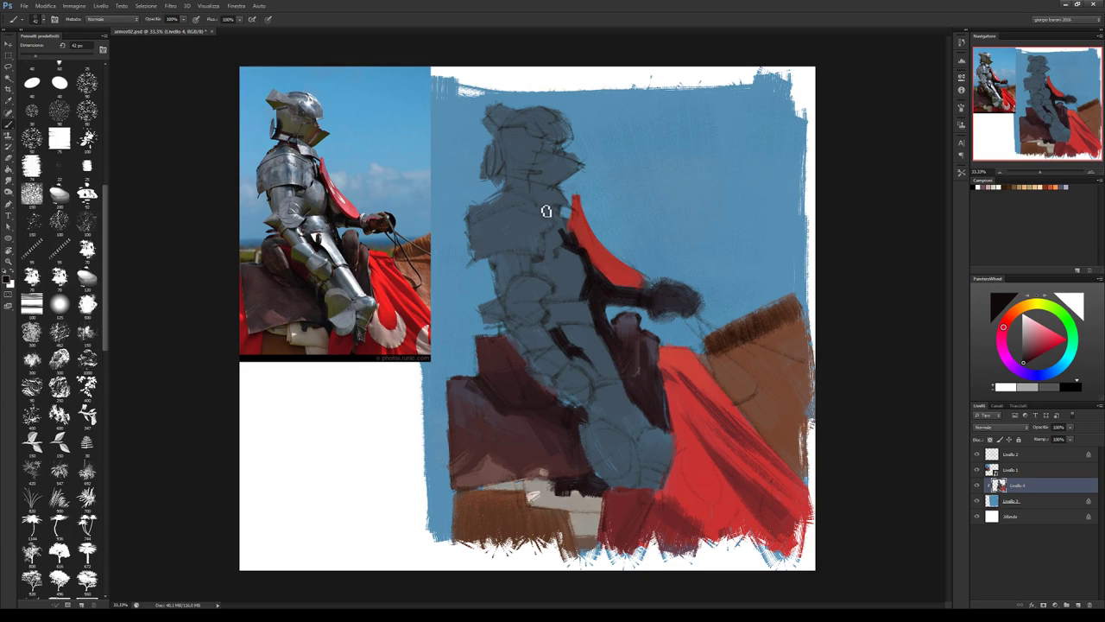
{"action": "left_click_drag", "start_coordinate": [542, 208], "coordinate": [562, 217]}
At 23 px, paint a thin strap to the cape and a dark reddish band across the neck.
{"action": "key", "text": "bracketleft"}
{"action": "key", "text": "bracketleft"}
{"action": "left_click_drag", "start_coordinate": [560, 210], "coordinate": [577, 205]}
{"action": "left_click_drag", "start_coordinate": [505, 184], "coordinate": [524, 185]}
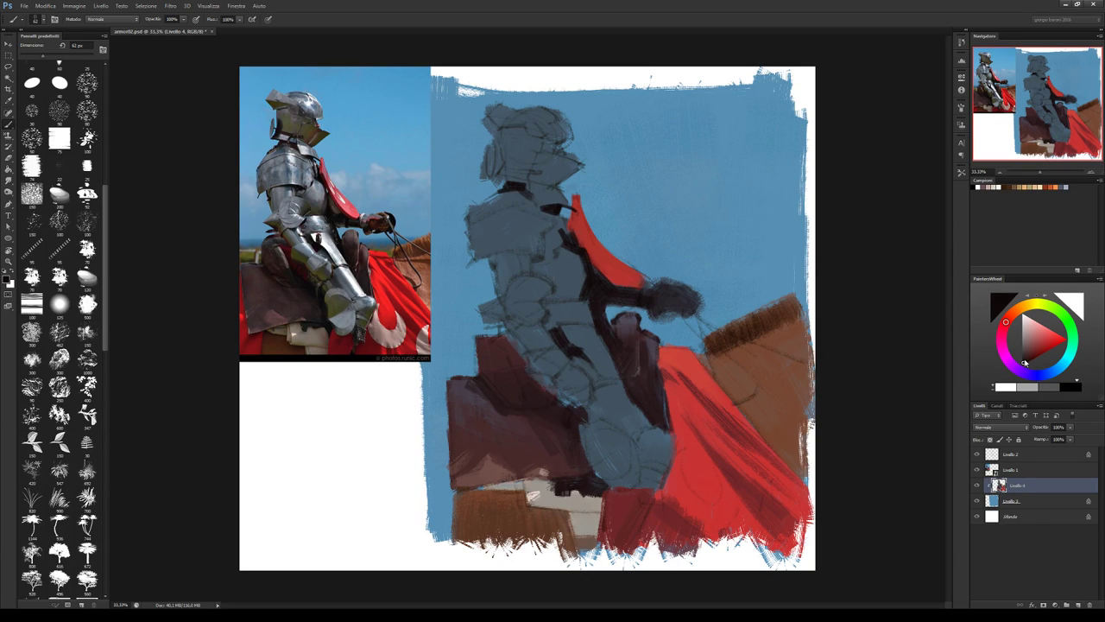
{"action": "left_click", "coordinate": [1026, 362]}
{"action": "left_click_drag", "start_coordinate": [522, 190], "coordinate": [544, 201]}
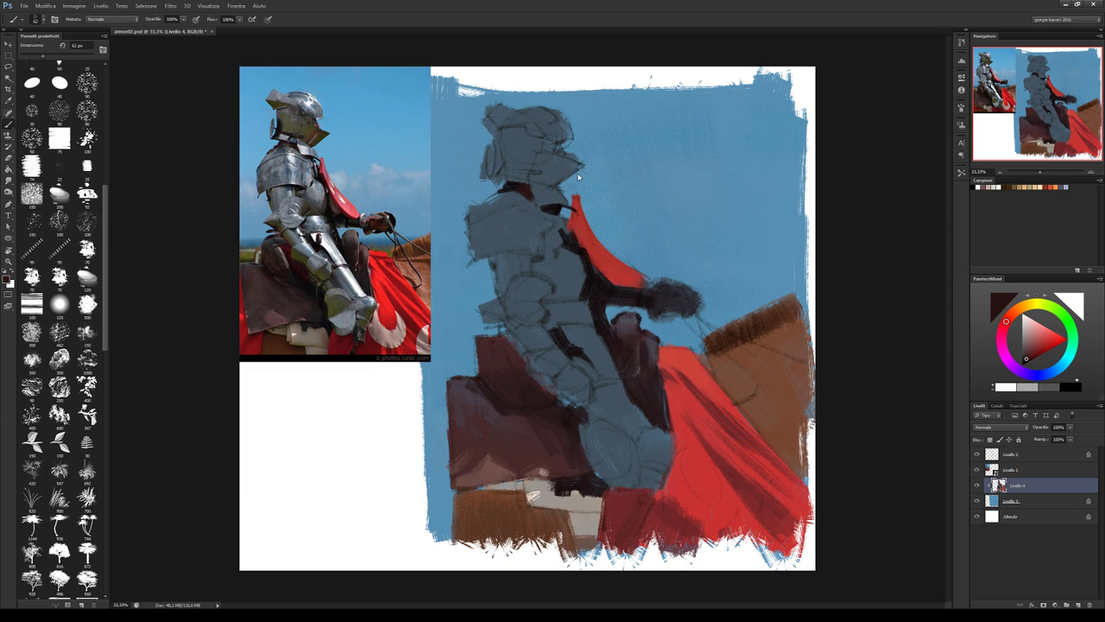
Paint a dark red helmet visor band, clean the shoulder edge, and hide the Livello 2 sketch.
{"action": "key", "text": "bracketleft"}
{"action": "key", "text": "bracketleft"}
{"action": "left_click_drag", "start_coordinate": [504, 170], "coordinate": [544, 168]}
{"action": "key", "text": "e"}
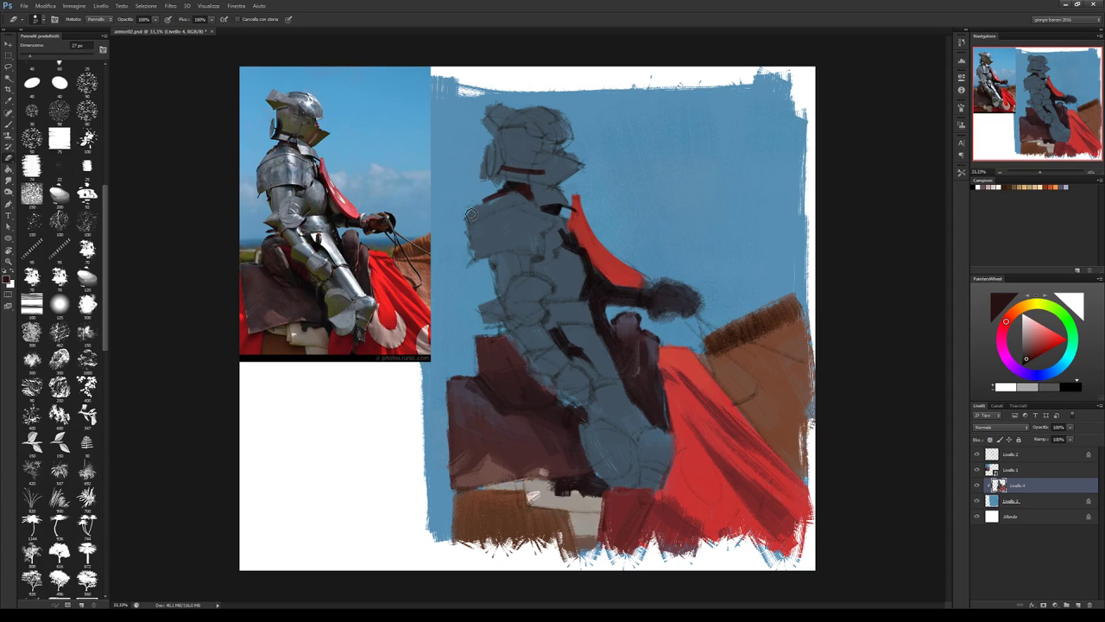
{"action": "left_click_drag", "start_coordinate": [467, 222], "coordinate": [469, 271]}
{"action": "key", "text": "b"}
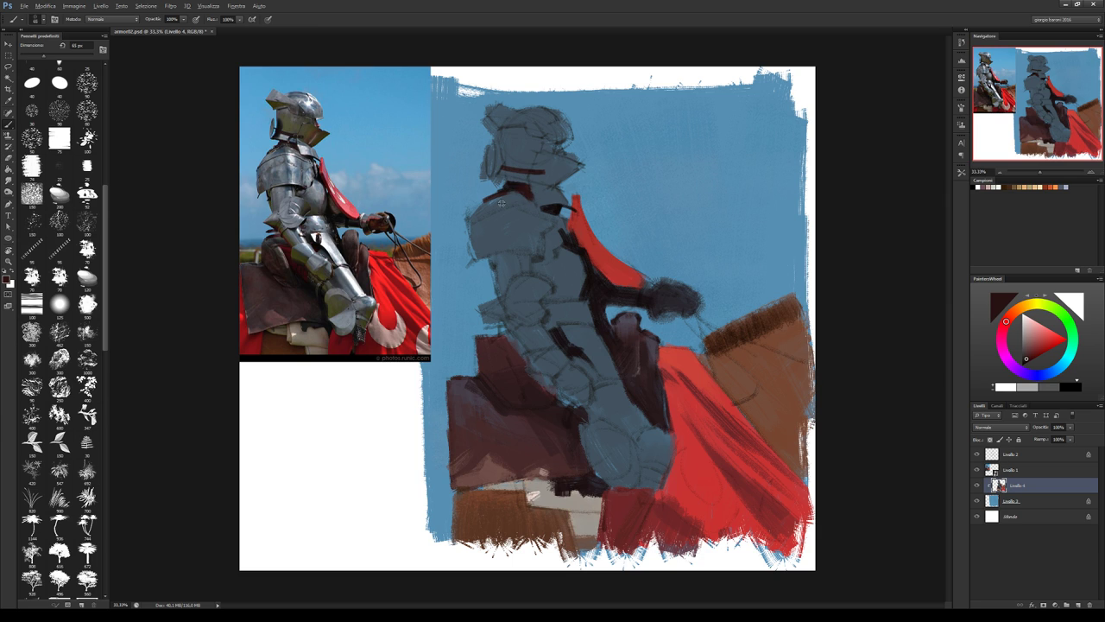
{"action": "left_click", "coordinate": [501, 202], "text": "alt"}
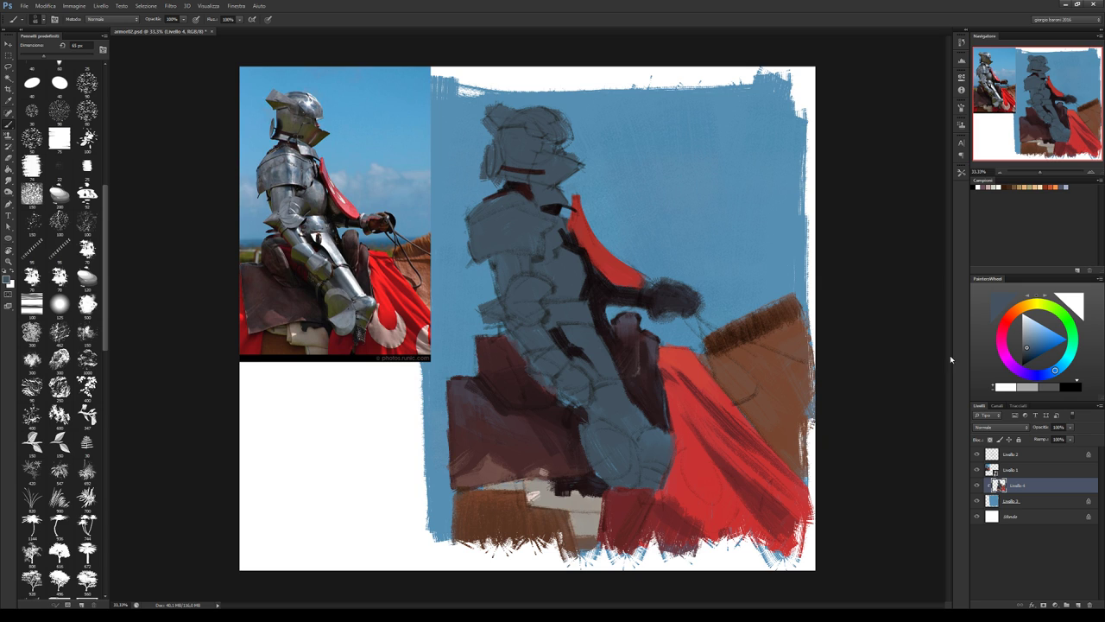
{"action": "left_click", "coordinate": [977, 454]}
{"action": "key", "text": "e"}
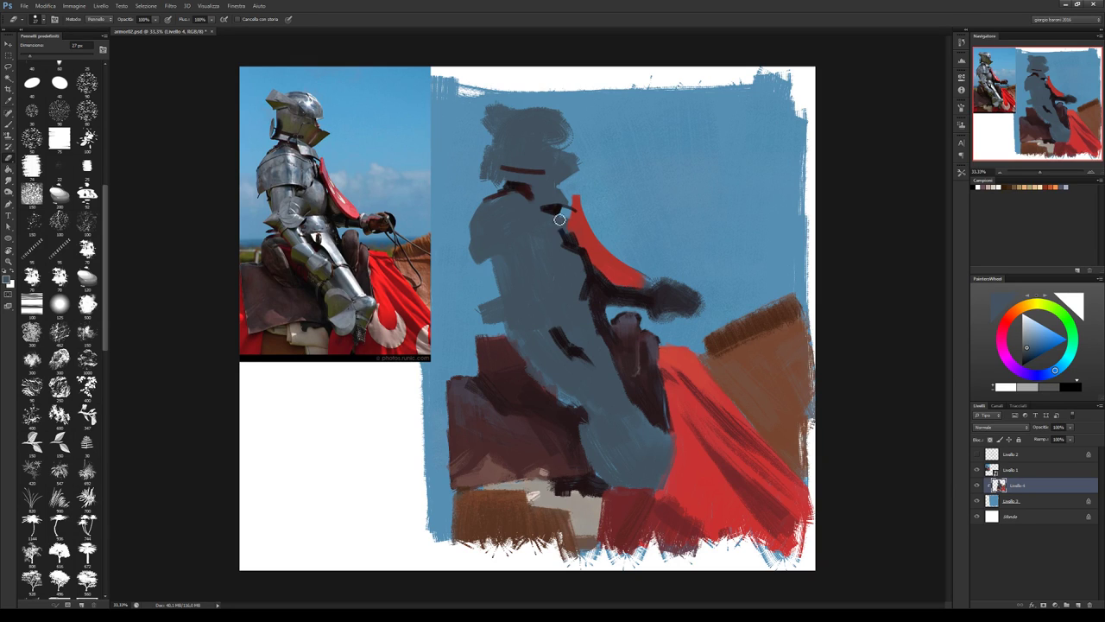
Show the Livello 2 line sketch again and tidy edges with brush and eraser.
{"action": "key", "text": "b"}
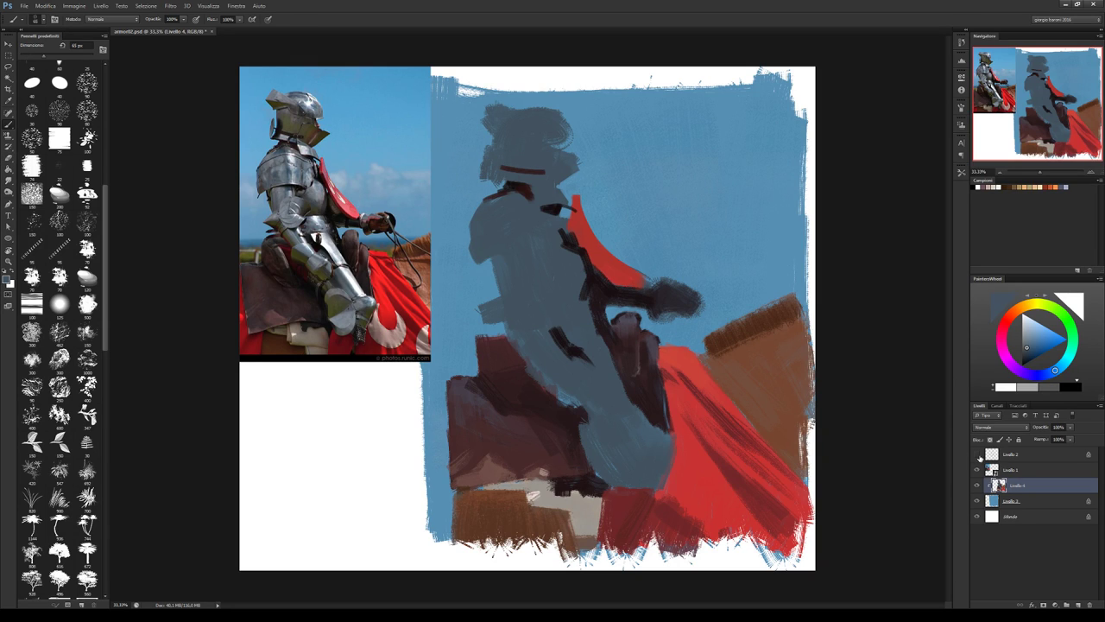
{"action": "left_click", "coordinate": [977, 454]}
{"action": "key", "text": "e"}
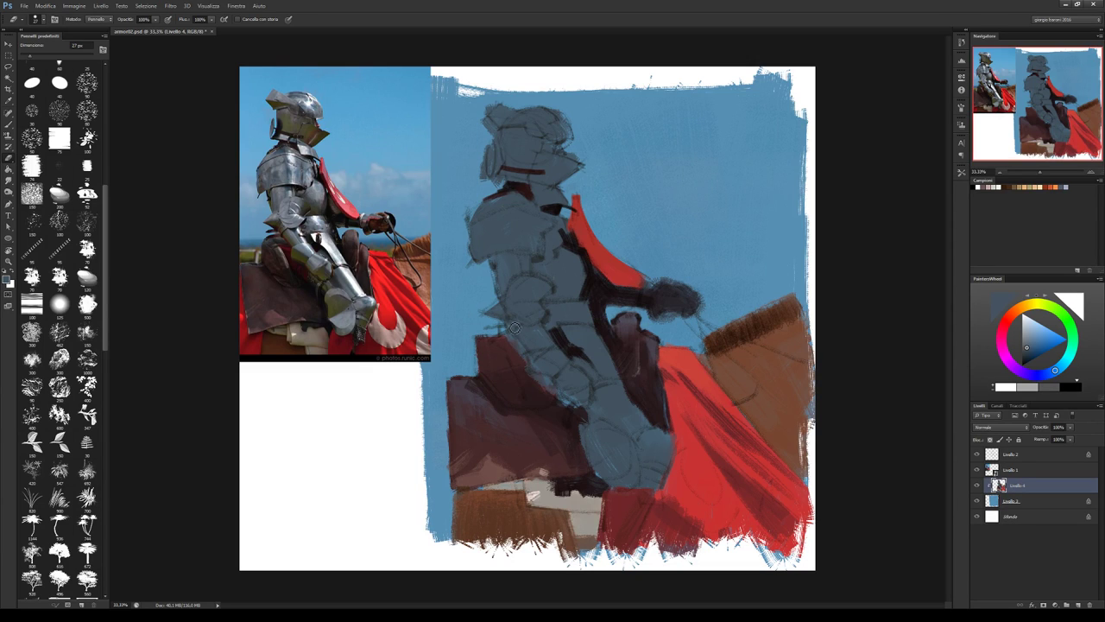
{"action": "key", "text": "b"}
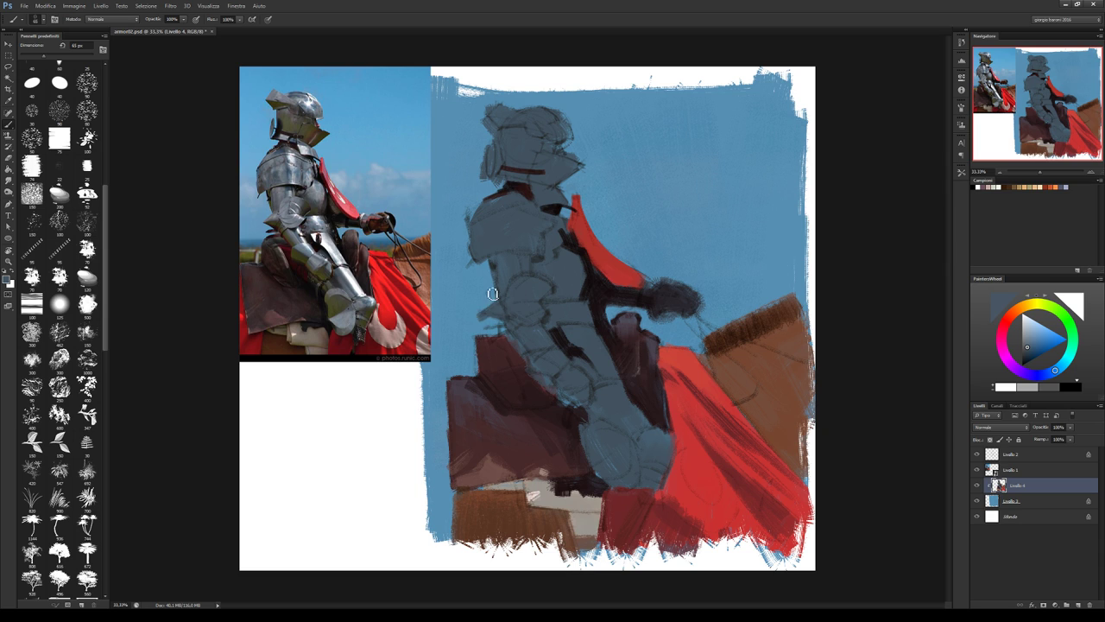
{"action": "key", "text": "e"}
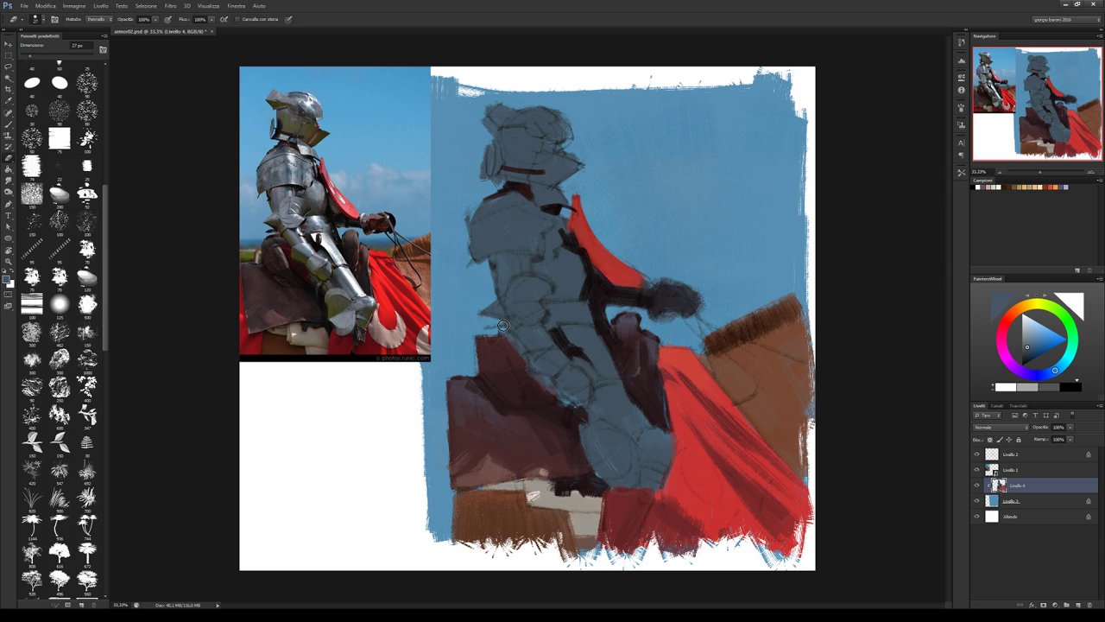
{"action": "key", "text": "b"}
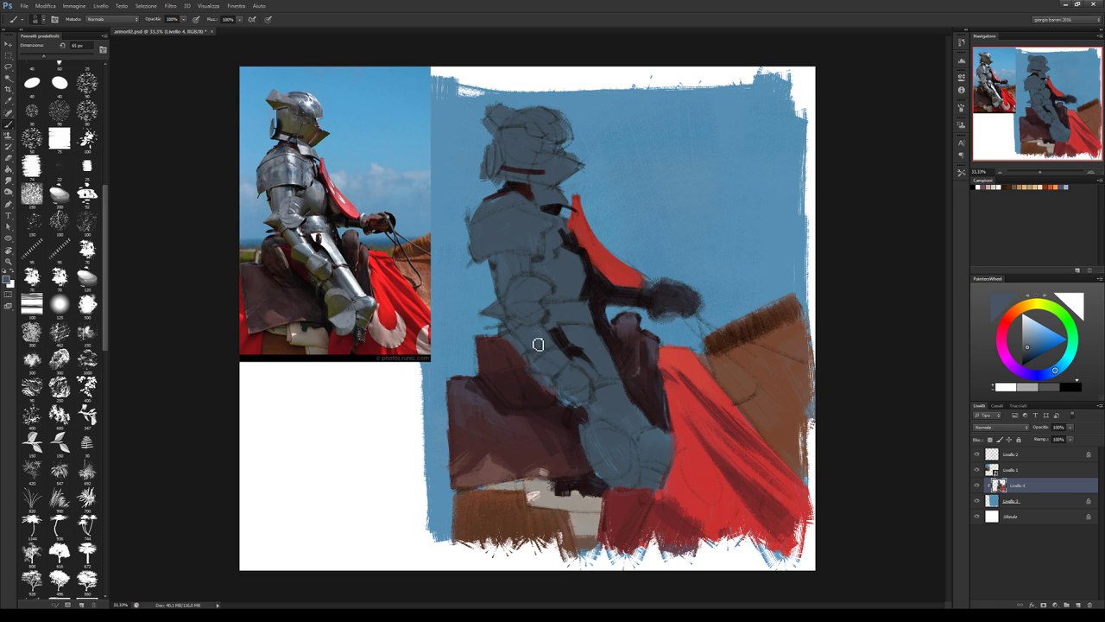
Sample the saddle's dark reddish-brown and fill the blue gap left of the saddle.
{"action": "left_click", "coordinate": [490, 345], "text": "alt"}
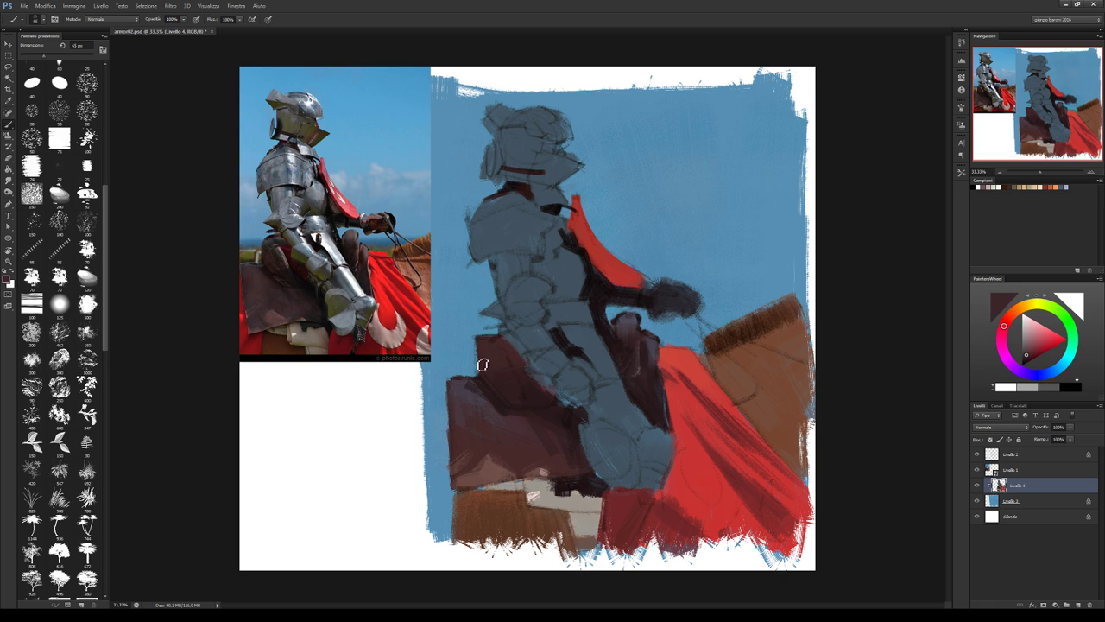
{"action": "left_click_drag", "start_coordinate": [482, 340], "coordinate": [492, 361]}
{"action": "key", "text": "e"}
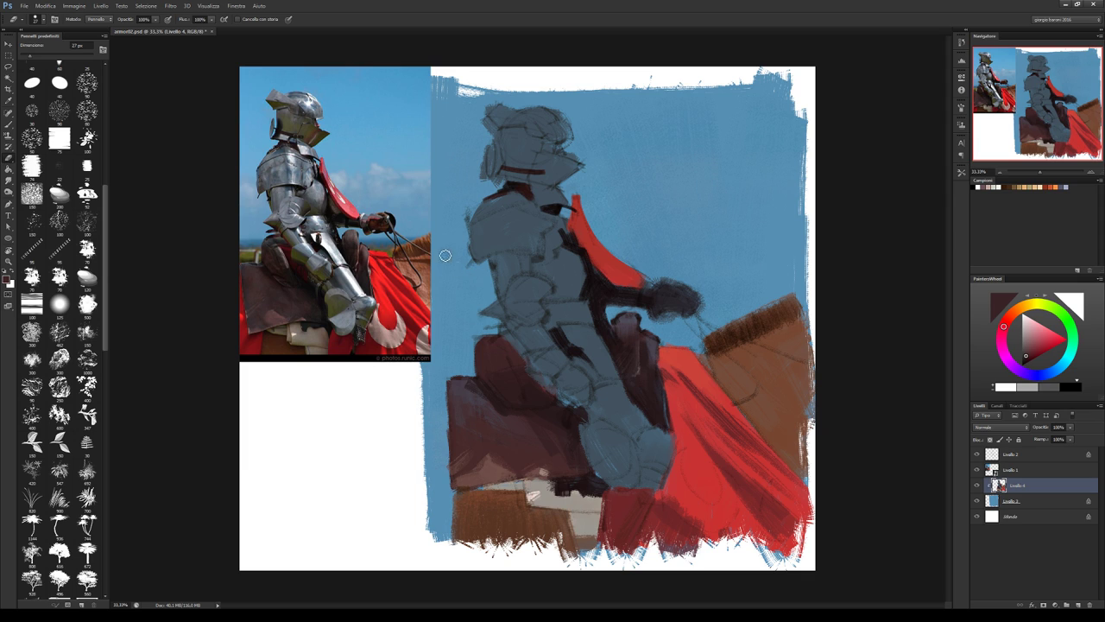
{"action": "key", "text": "b"}
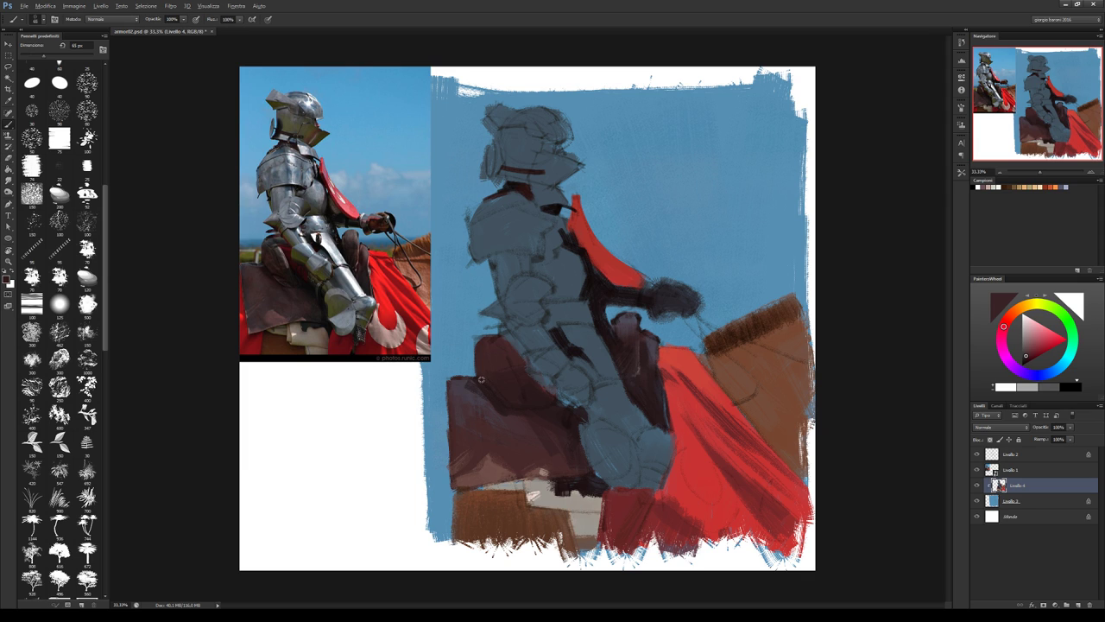
{"action": "left_click", "coordinate": [474, 381], "text": "alt"}
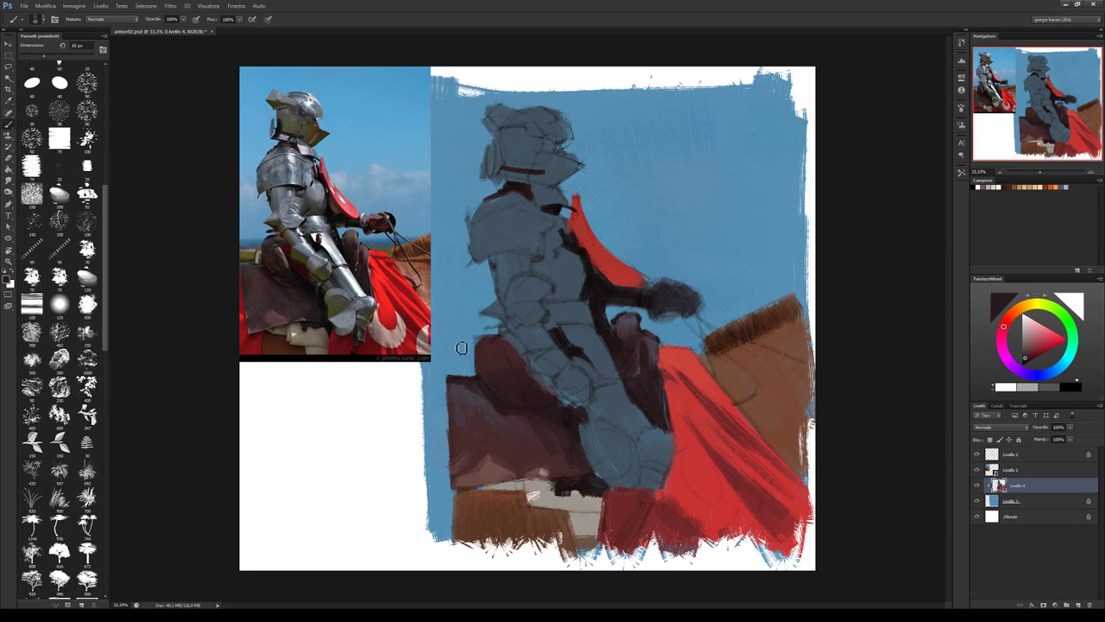
{"action": "key", "text": "e"}
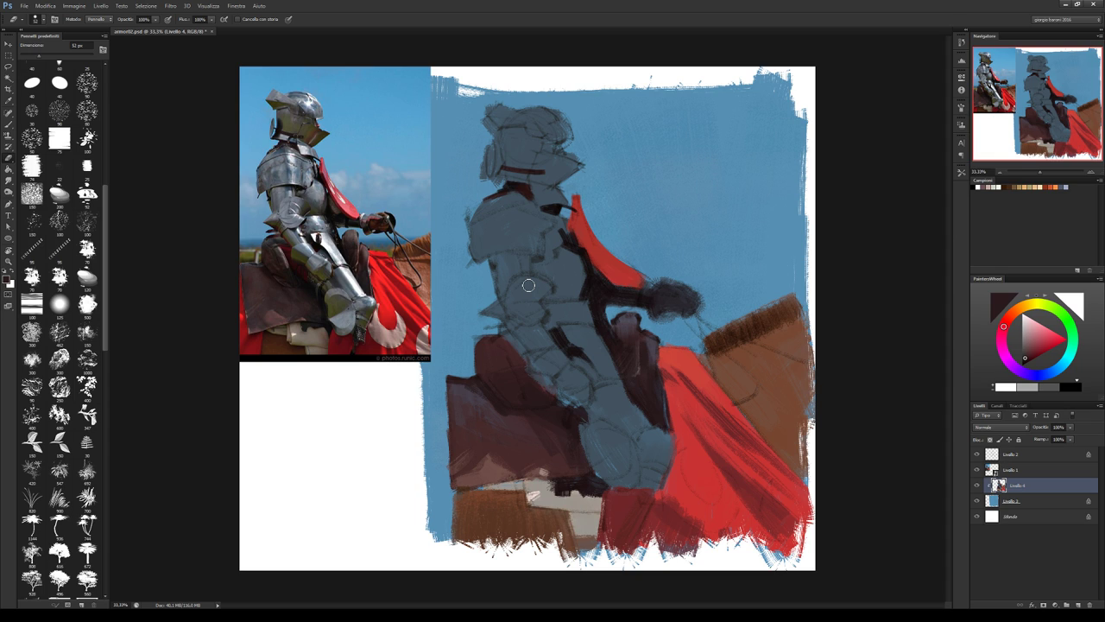
{"action": "key", "text": "b"}
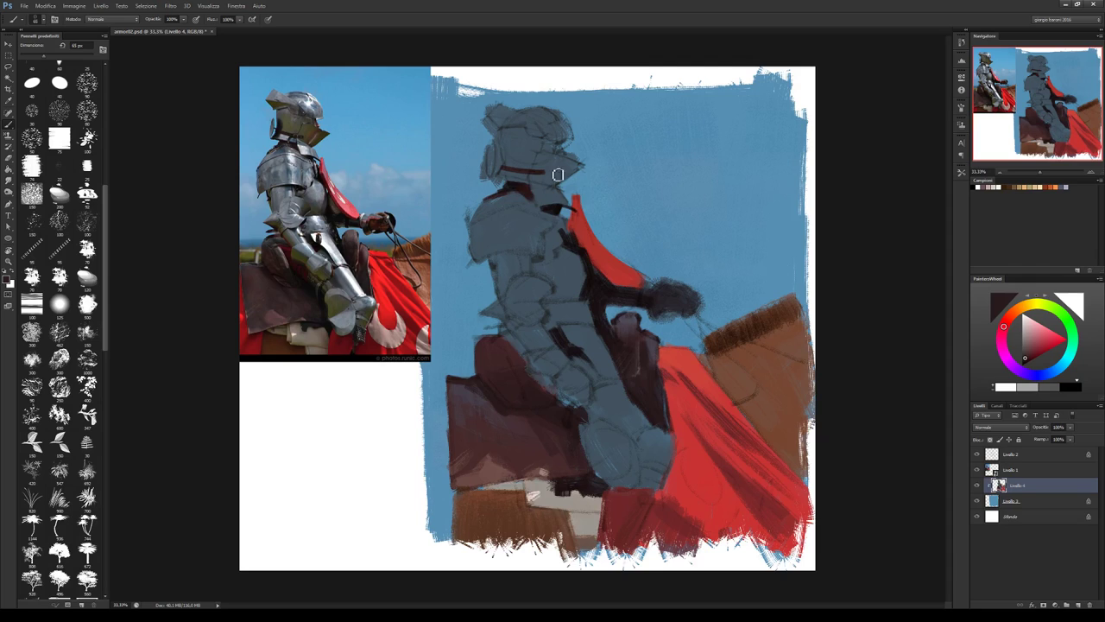
Load a darker, muted version of the cape red as the paint colour.
{"action": "left_click", "coordinate": [602, 264], "text": "alt"}
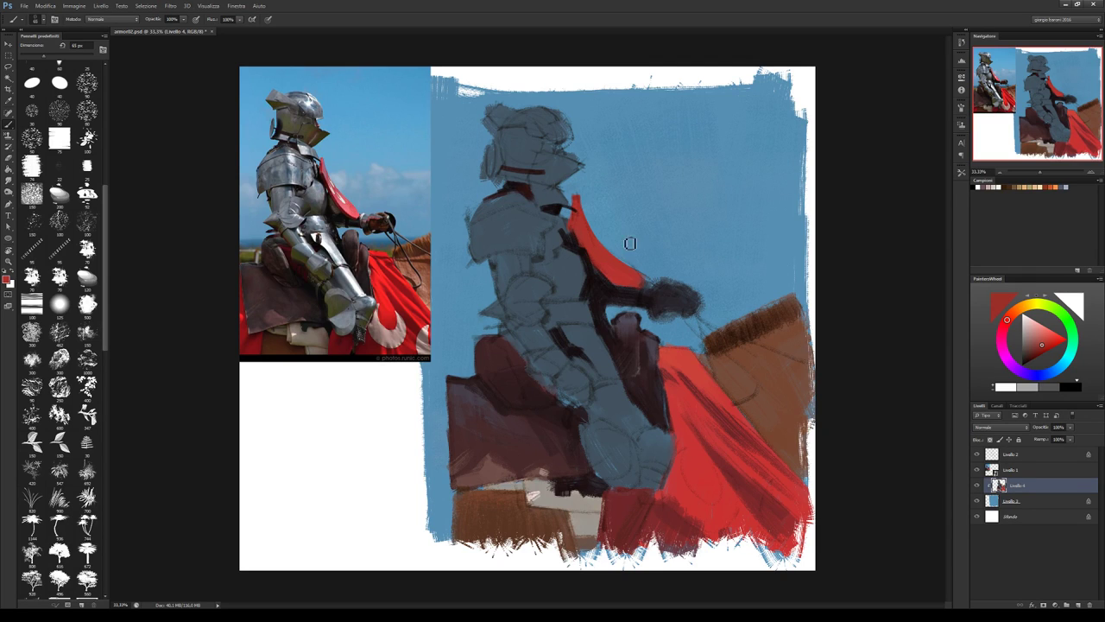
{"action": "left_click", "coordinate": [1033, 352]}
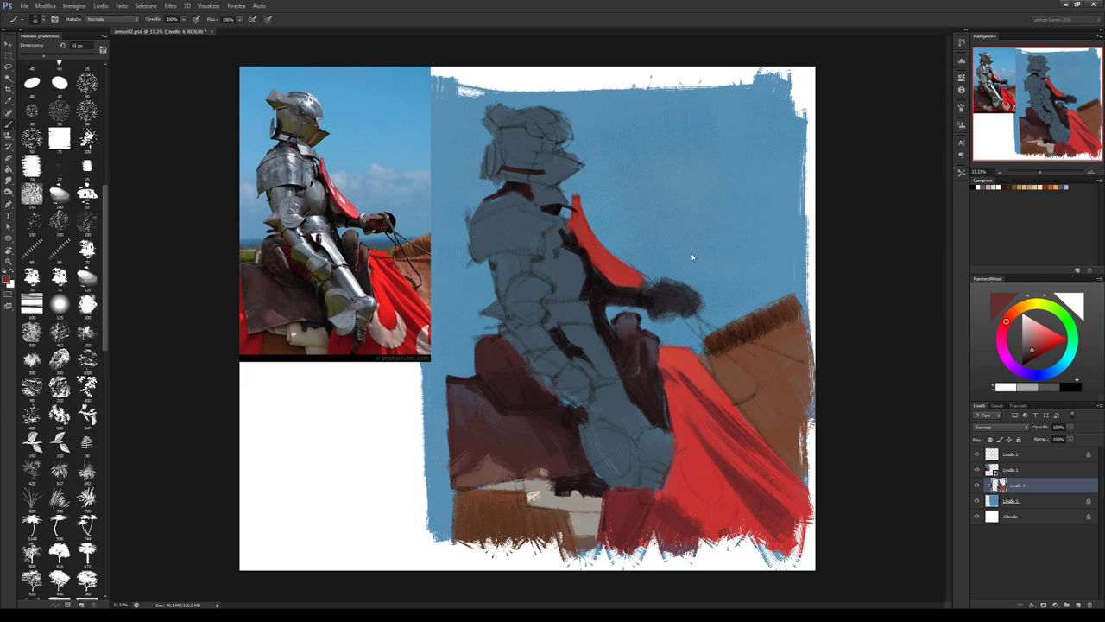
{"action": "left_click", "coordinate": [578, 237], "text": "alt"}
{"action": "left_click", "coordinate": [578, 233], "text": "alt"}
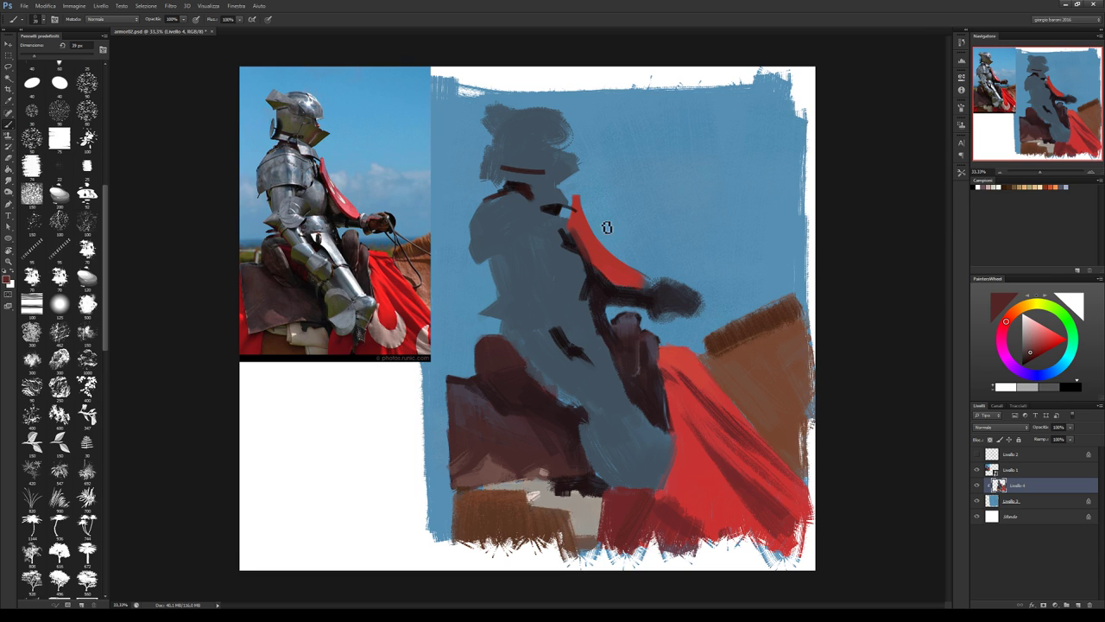
Sample a near-black from the painting and return to the brush.
{"action": "left_click", "coordinate": [611, 299], "text": "alt"}
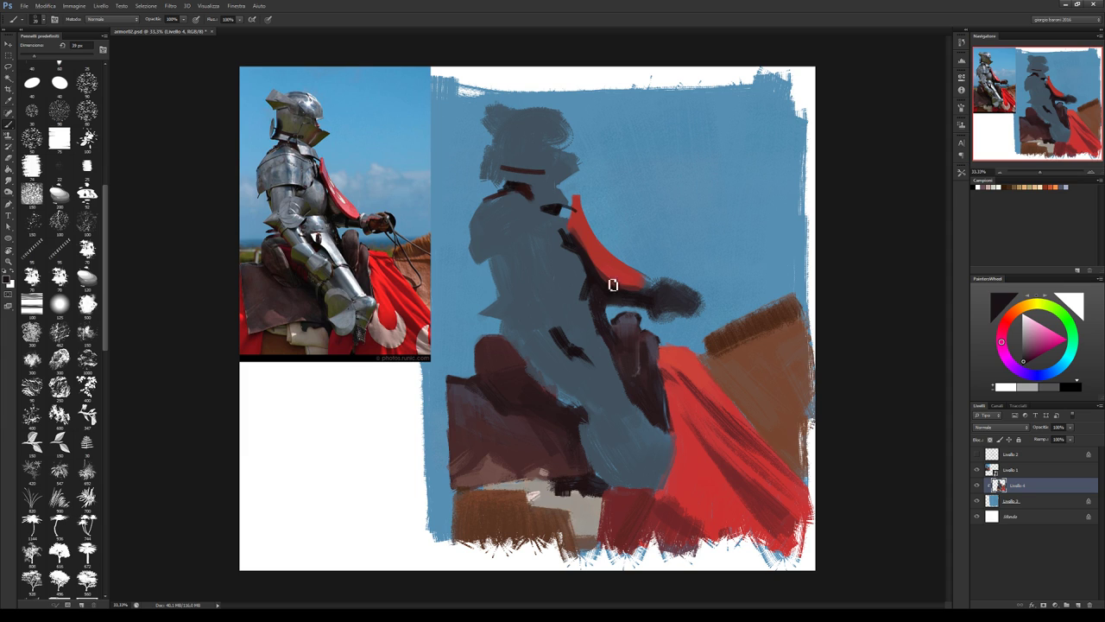
{"action": "left_click", "coordinate": [579, 237]}
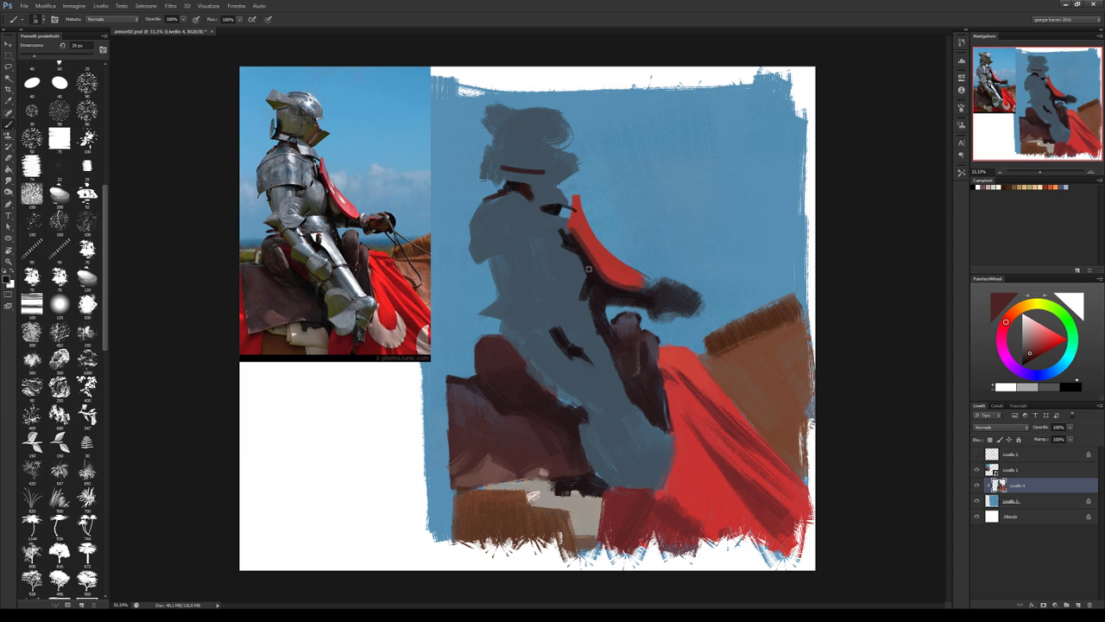
{"action": "left_click", "coordinate": [615, 290]}
{"action": "key", "text": "e"}
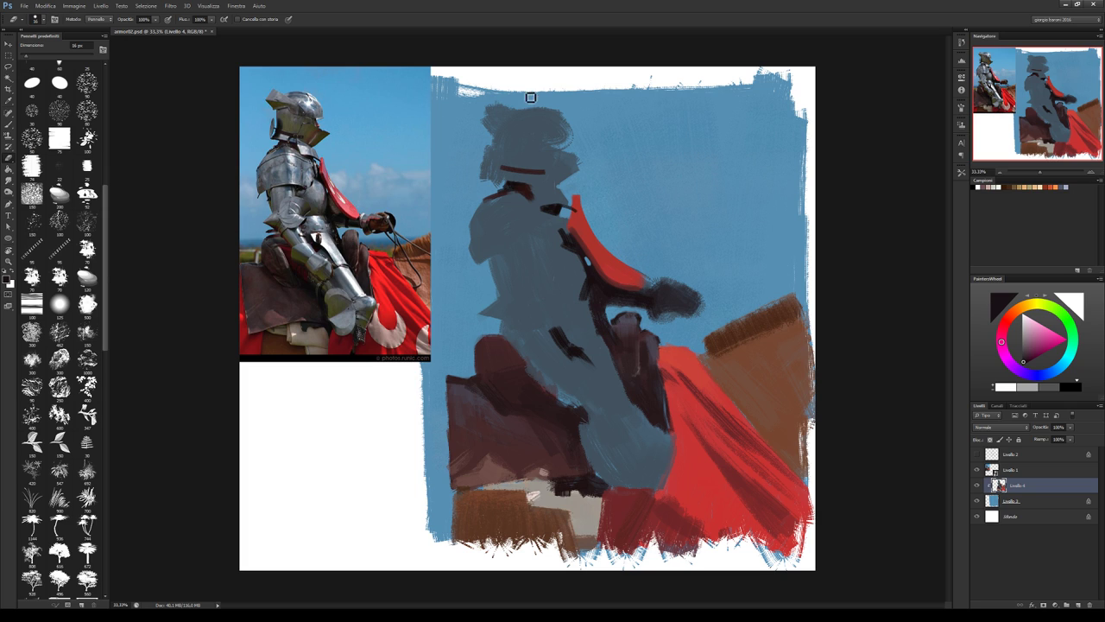
{"action": "key", "text": "b"}
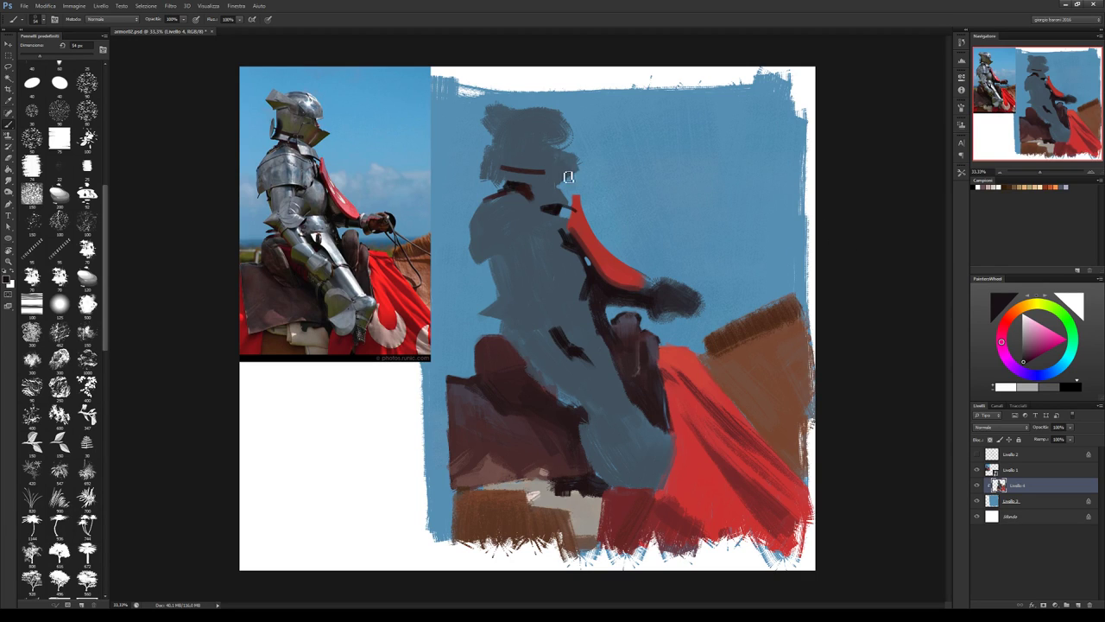
Show the Livello 2 line sketch and sample the blue background colour.
{"action": "left_click", "coordinate": [978, 454]}
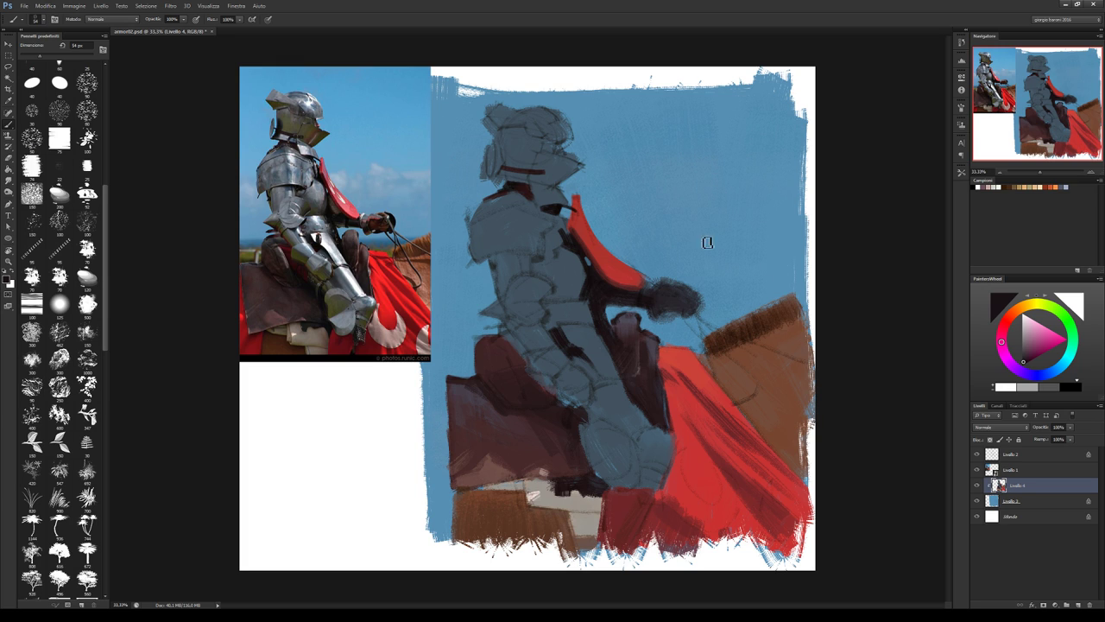
{"action": "key", "text": "e"}
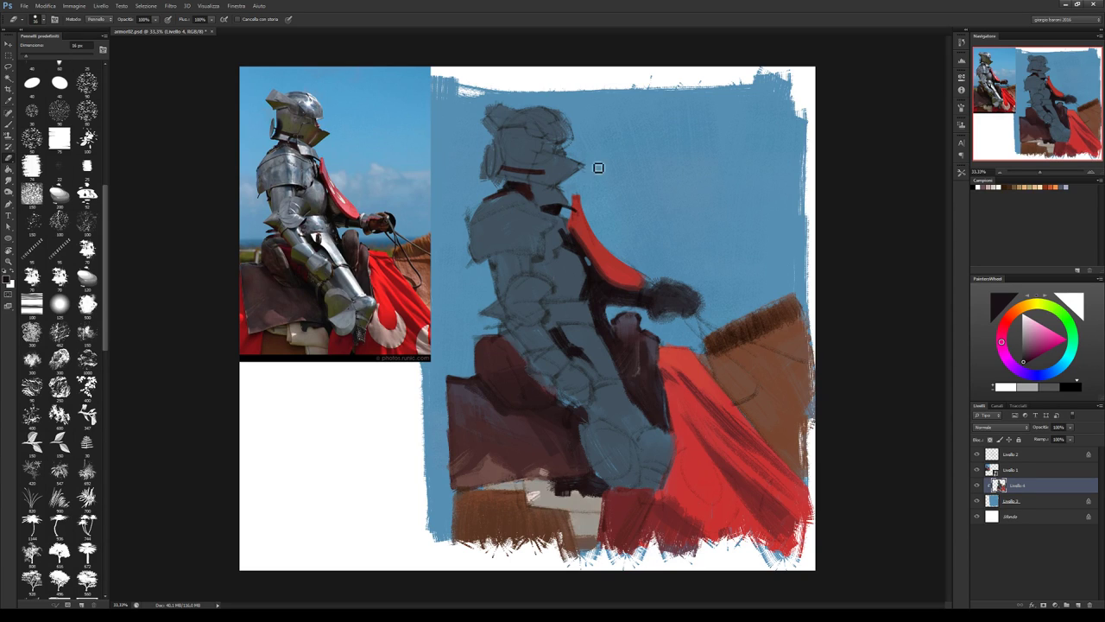
{"action": "key", "text": "b"}
{"action": "left_click", "coordinate": [565, 164], "text": "alt"}
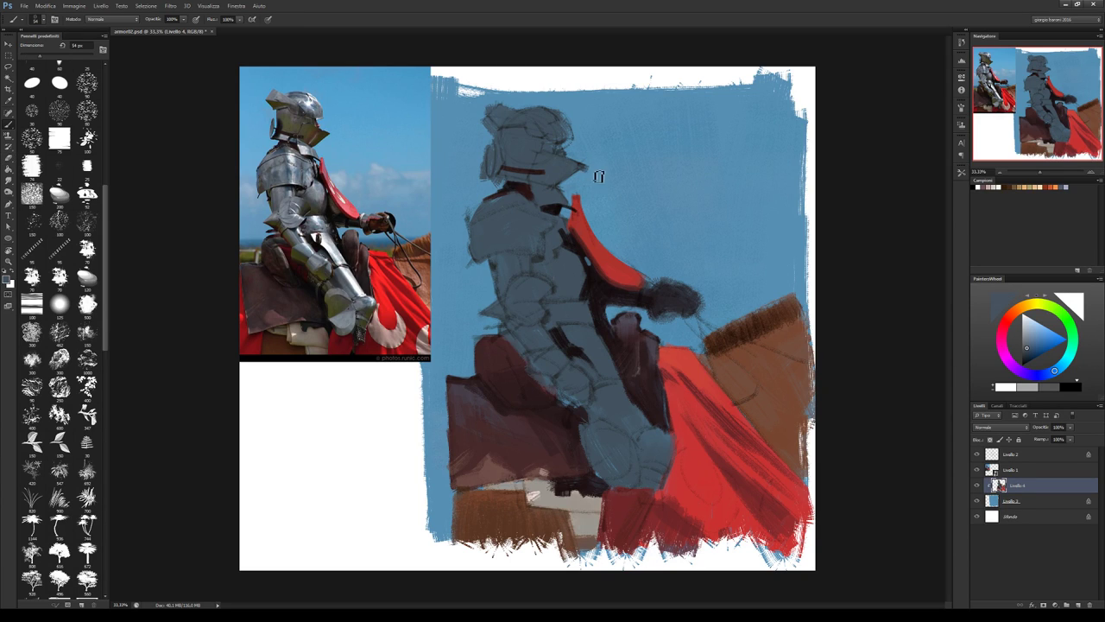
{"action": "key", "text": "e"}
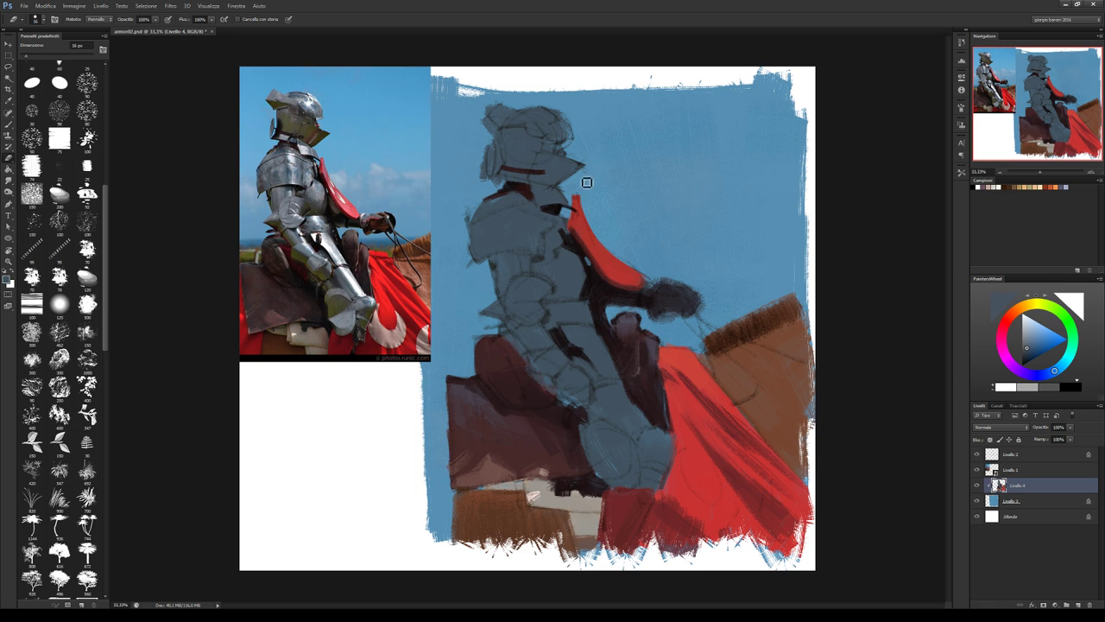
{"action": "key", "text": "b"}
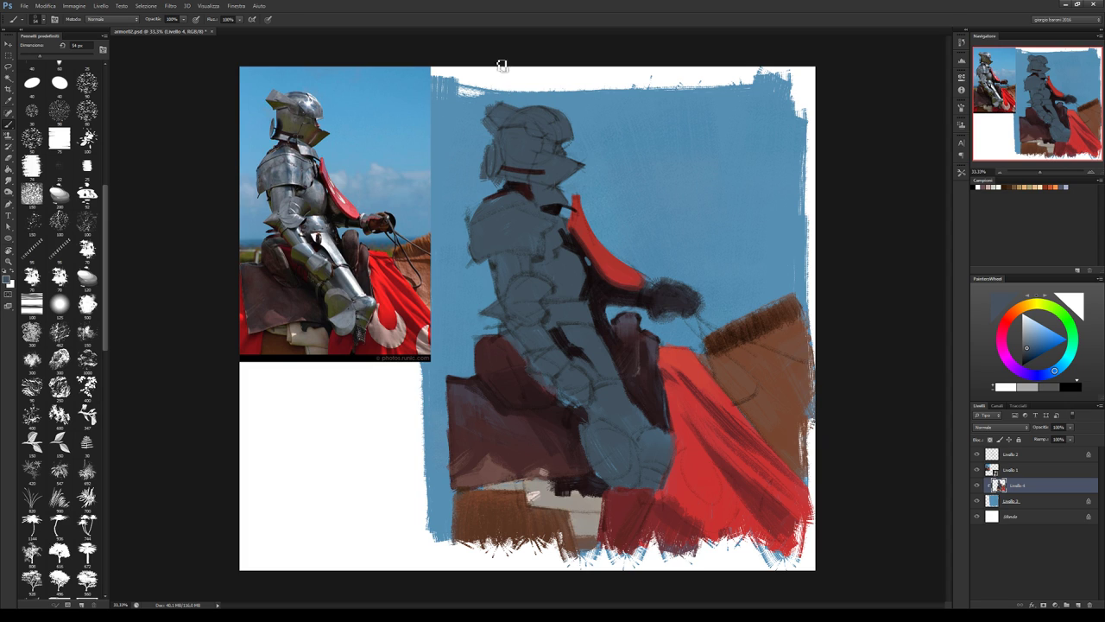
{"action": "key", "text": "e"}
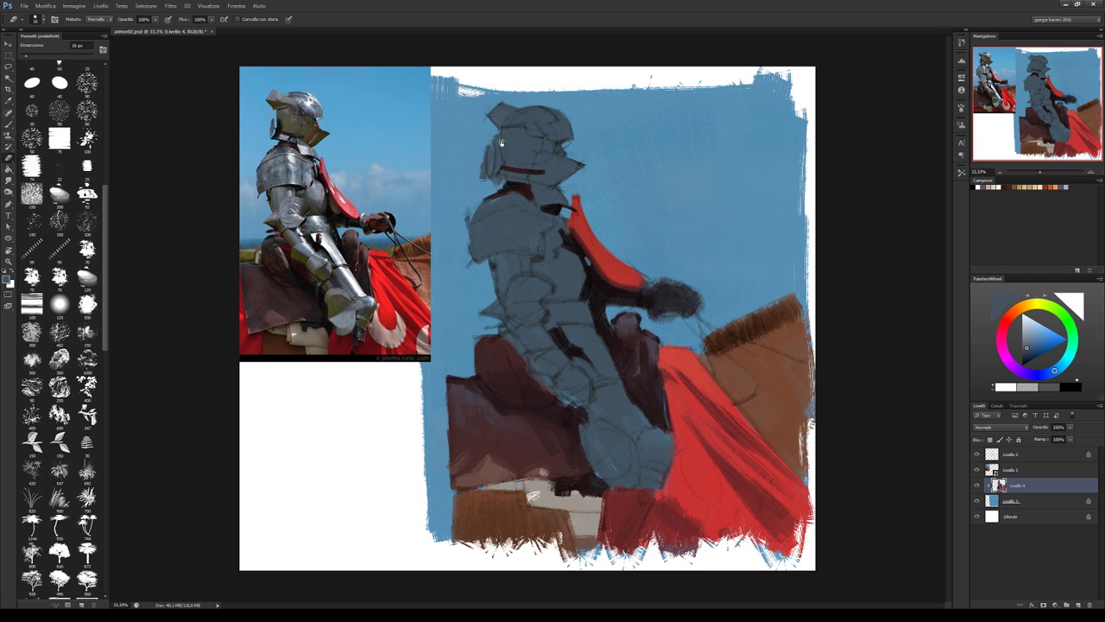
Brighten the helmet's left edge and fill its side oval with light grey, using a 14 px tool.
{"action": "left_click_drag", "start_coordinate": [490, 138], "coordinate": [499, 177]}
{"action": "key", "text": "b"}
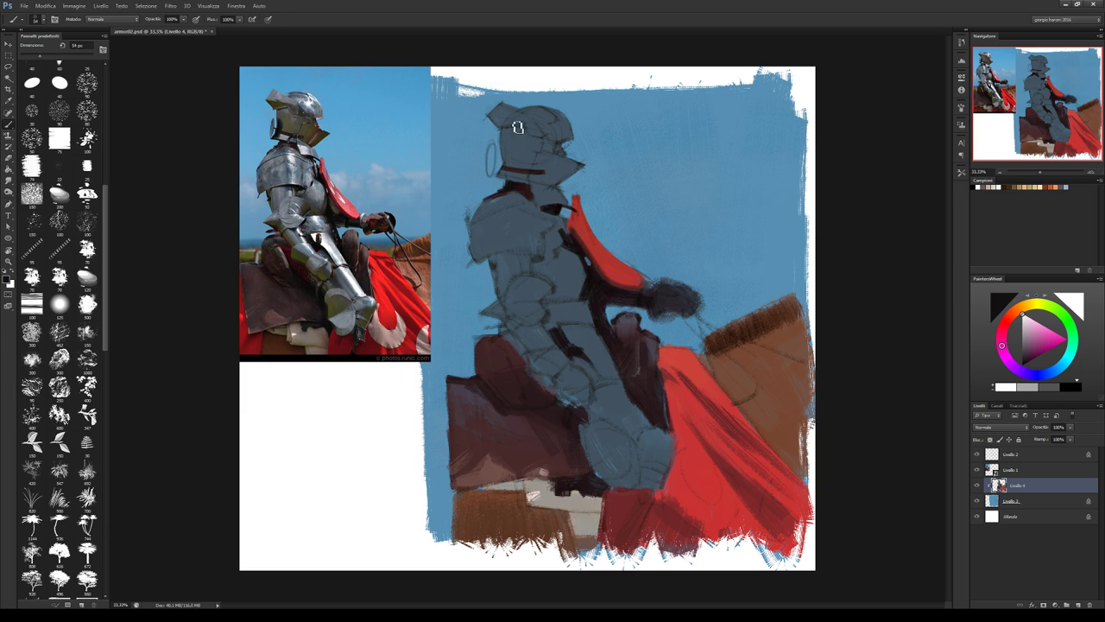
{"action": "left_click_drag", "start_coordinate": [495, 150], "coordinate": [494, 173]}
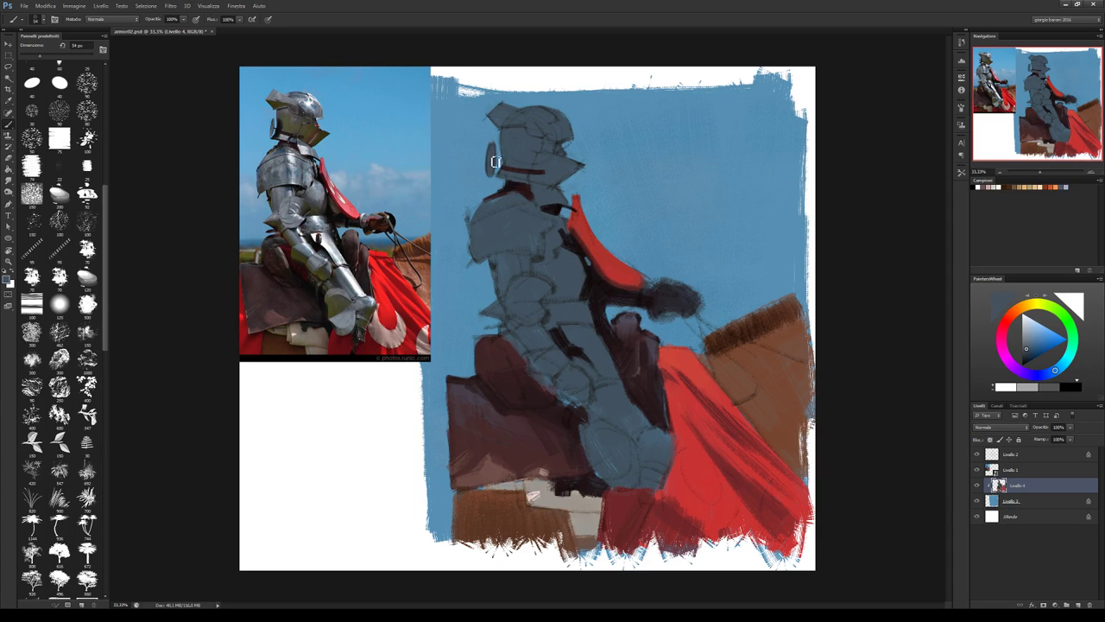
{"action": "key", "text": "e"}
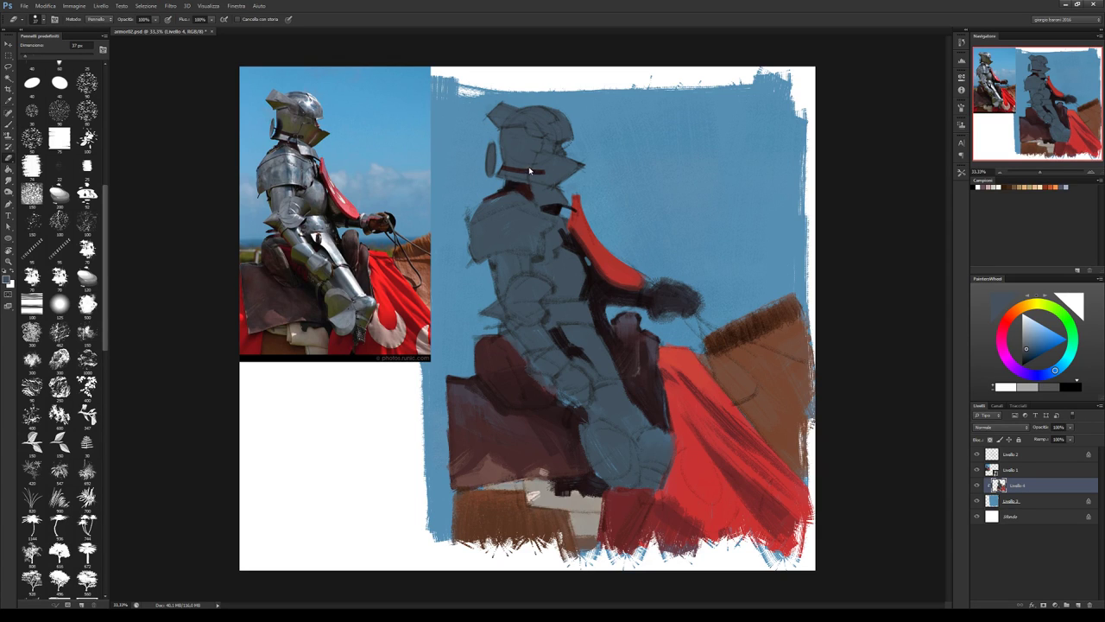
{"action": "key", "text": "bracketleft"}
{"action": "key", "text": "bracketleft"}
{"action": "key", "text": "bracketleft"}
{"action": "key", "text": "b"}
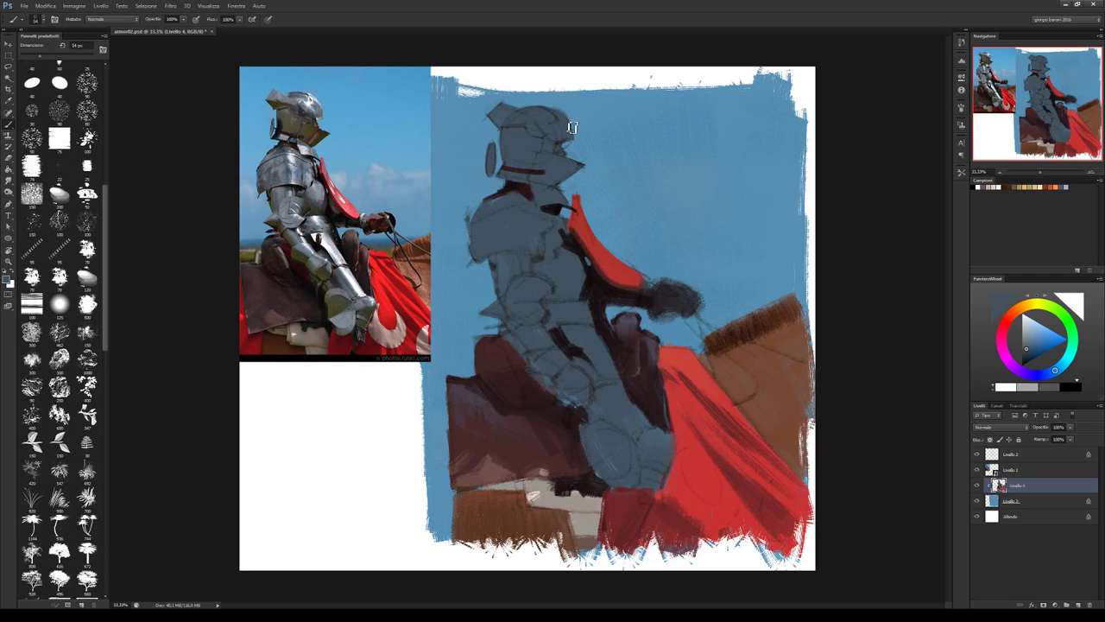
Hide and re-show the Livello 2 sketch to check the helmet painting.
{"action": "key", "text": "e"}
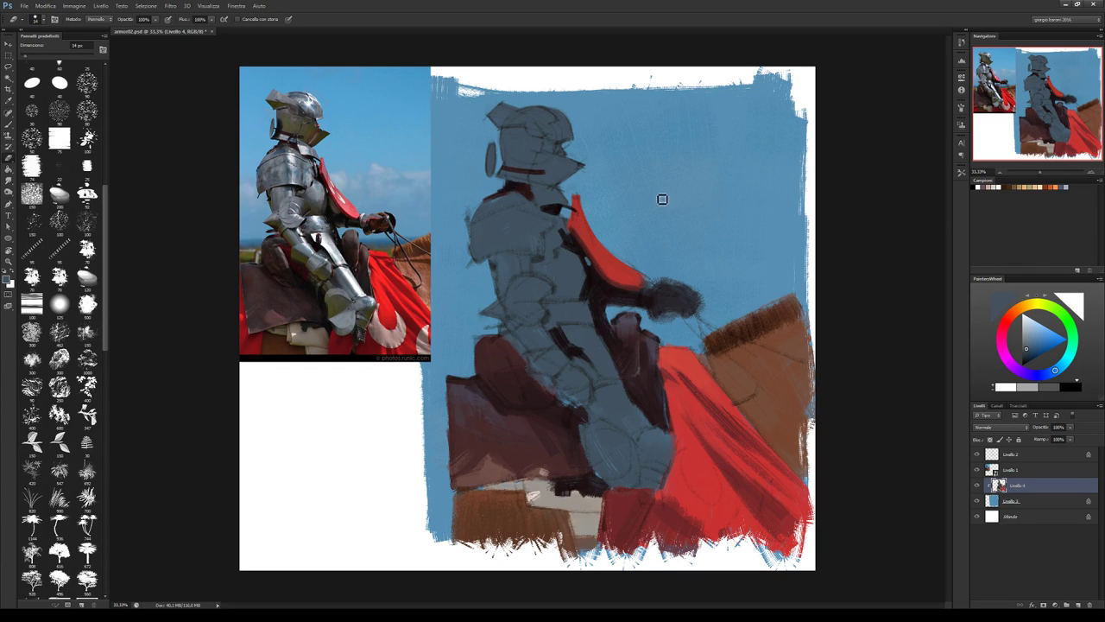
{"action": "left_click", "coordinate": [978, 455]}
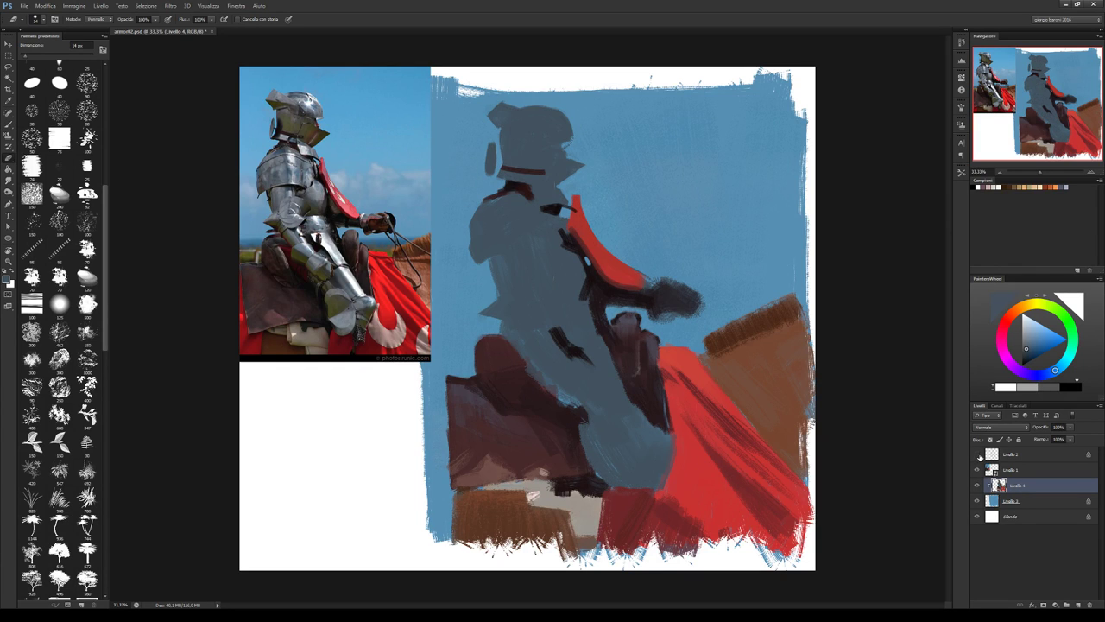
{"action": "left_click", "coordinate": [978, 455]}
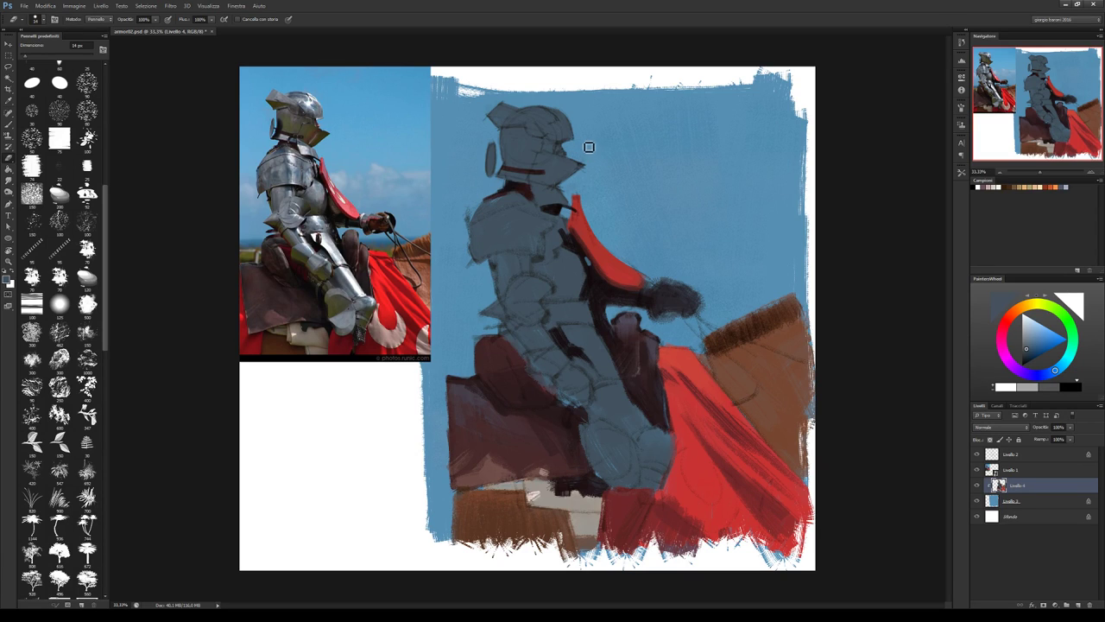
{"action": "key", "text": "b"}
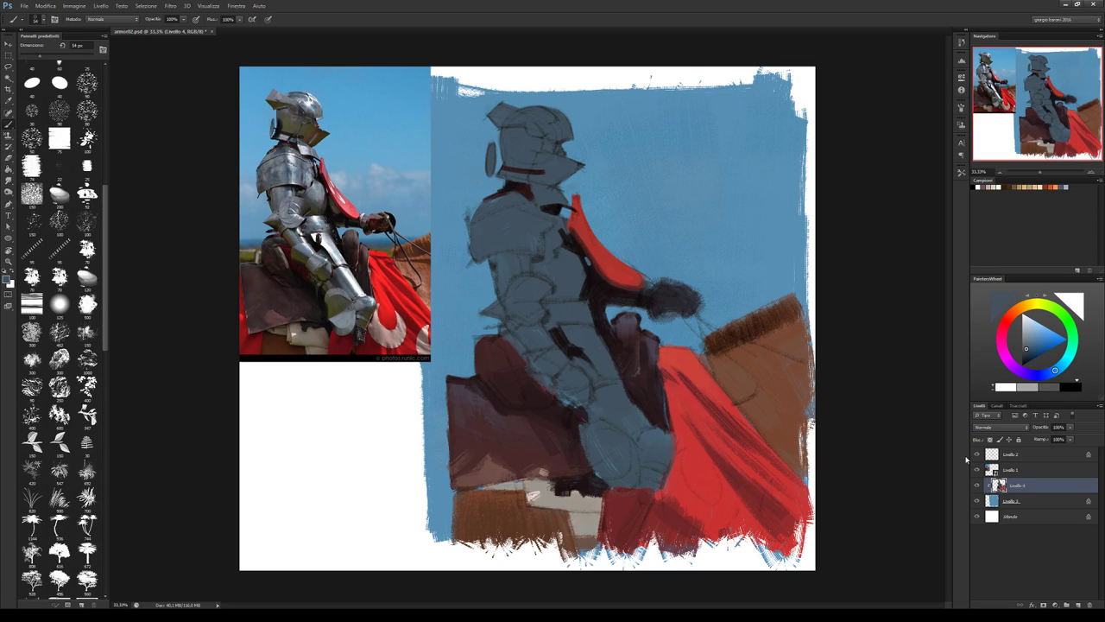
{"action": "left_click", "coordinate": [978, 454]}
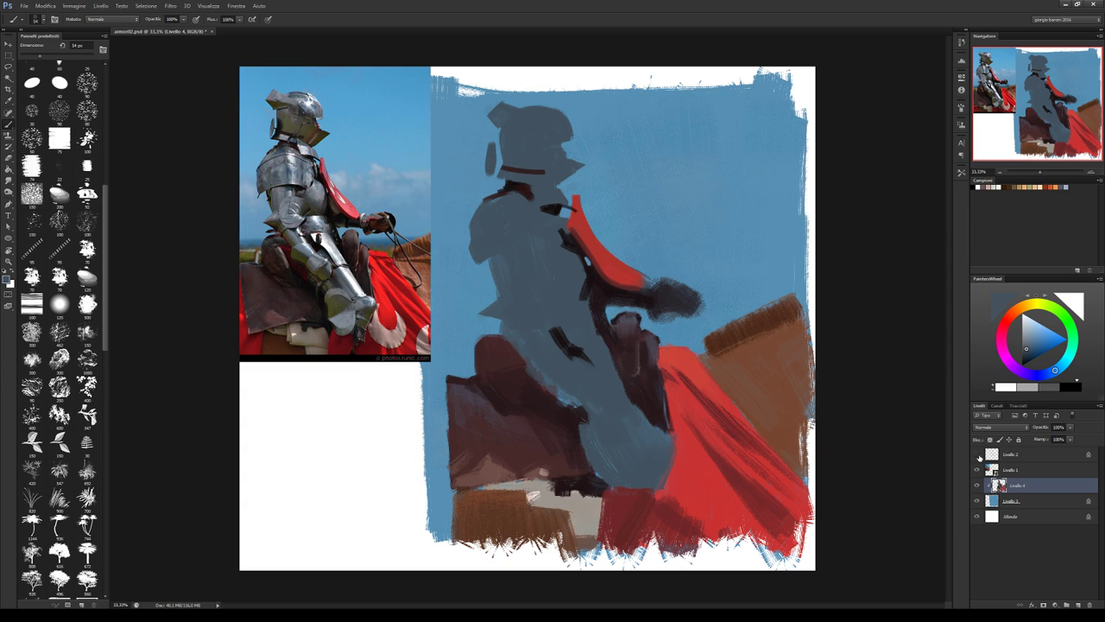
{"action": "left_click", "coordinate": [978, 454]}
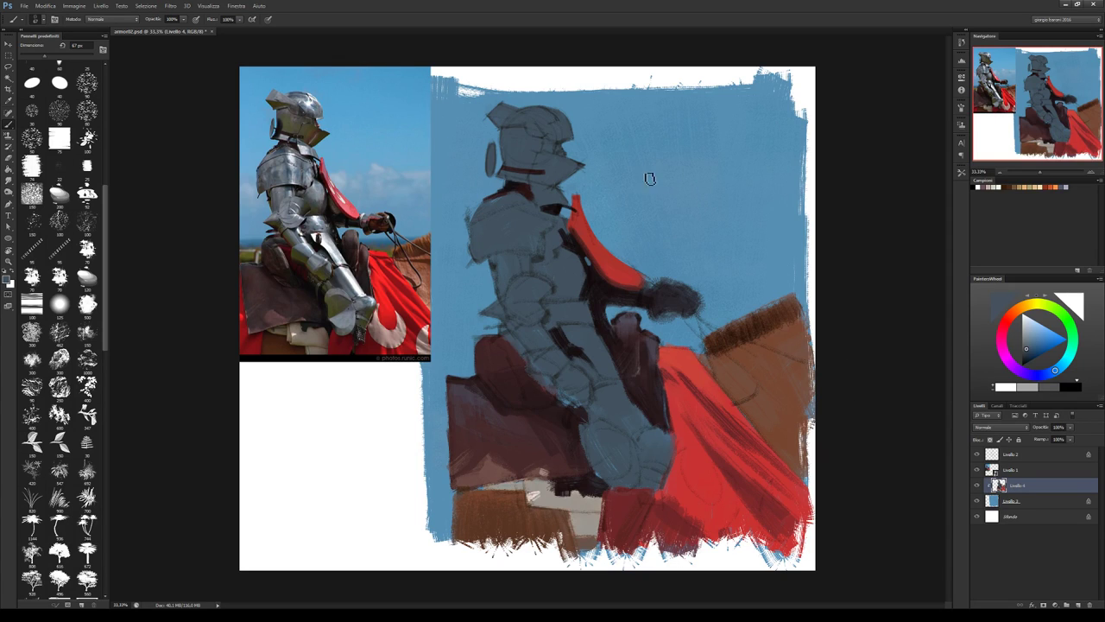
Paint a lighter grey-blue patch on the knight's neck.
{"action": "left_click", "coordinate": [1027, 327]}
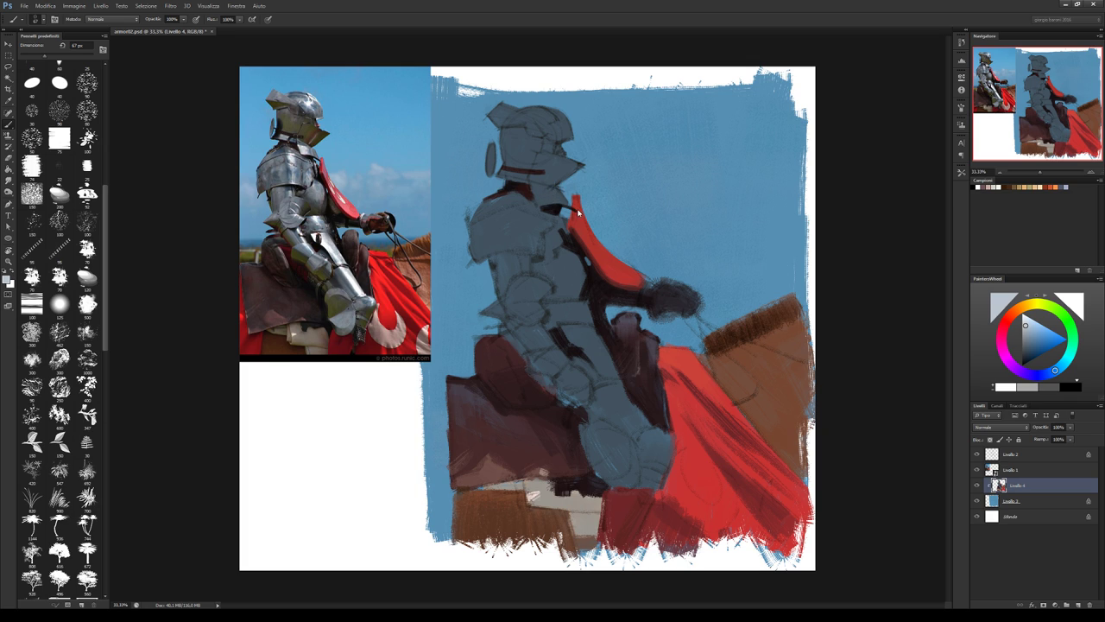
{"action": "left_click_drag", "start_coordinate": [545, 196], "coordinate": [544, 208]}
{"action": "left_click", "coordinate": [553, 201], "text": "alt"}
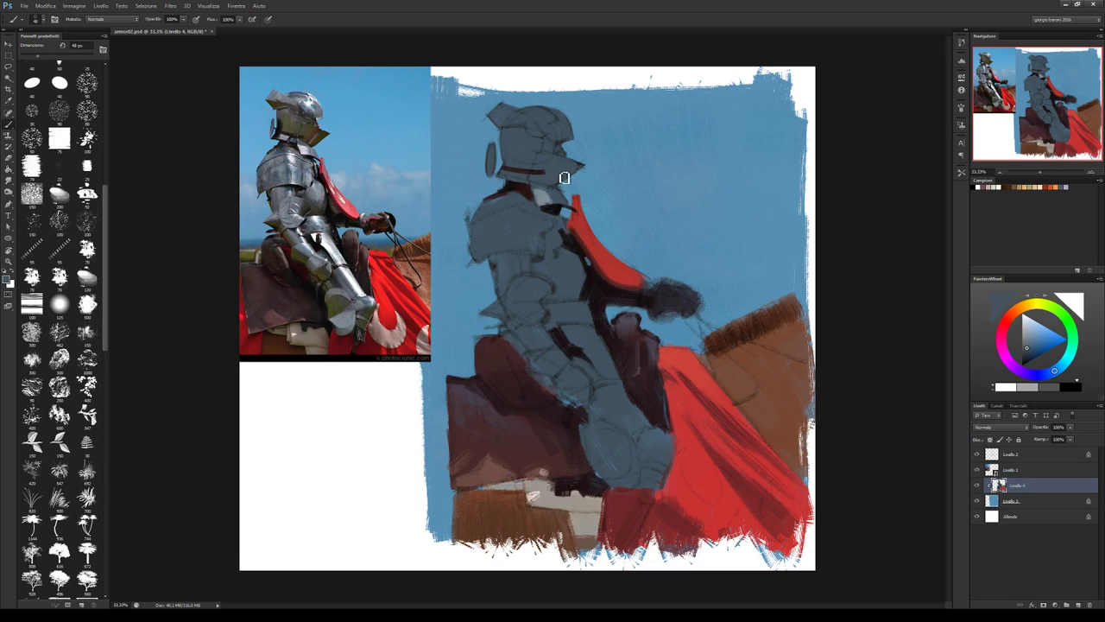
{"action": "left_click", "coordinate": [1024, 324]}
{"action": "mouse_move", "coordinate": [546, 202]}
{"action": "left_mouse_down"}
{"action": "mouse_move", "coordinate": [541, 193]}
{"action": "mouse_move", "coordinate": [523, 221]}
{"action": "mouse_move", "coordinate": [523, 247]}
{"action": "left_mouse_up"}
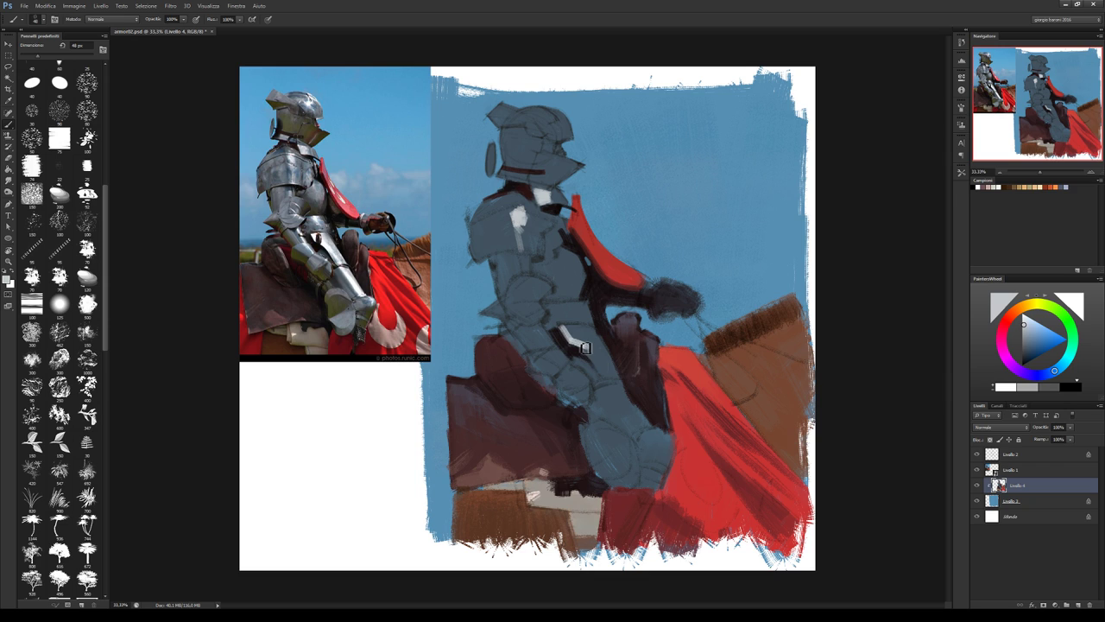
Add light diagonal highlights across the knight's torso, lower torso and upper armour.
{"action": "left_click_drag", "start_coordinate": [575, 337], "coordinate": [605, 373]}
{"action": "left_click_drag", "start_coordinate": [571, 328], "coordinate": [610, 380]}
{"action": "mouse_move", "coordinate": [615, 393]}
{"action": "left_mouse_down"}
{"action": "mouse_move", "coordinate": [641, 434]}
{"action": "mouse_move", "coordinate": [616, 369]}
{"action": "left_mouse_up"}
{"action": "mouse_move", "coordinate": [652, 426]}
{"action": "left_mouse_down"}
{"action": "mouse_move", "coordinate": [644, 432]}
{"action": "mouse_move", "coordinate": [662, 456]}
{"action": "left_mouse_up"}
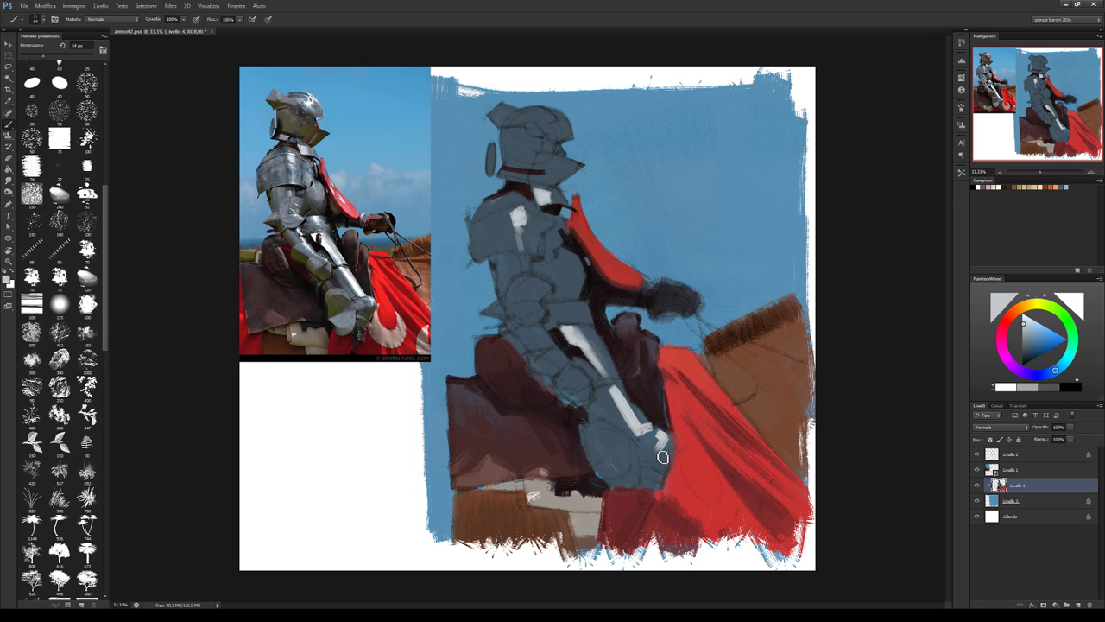
{"action": "left_click_drag", "start_coordinate": [566, 300], "coordinate": [578, 321]}
On Livello 4, paint a light stroke on the torso and a highlight on the helmet top.
{"action": "key", "text": "alt+bracketleft"}
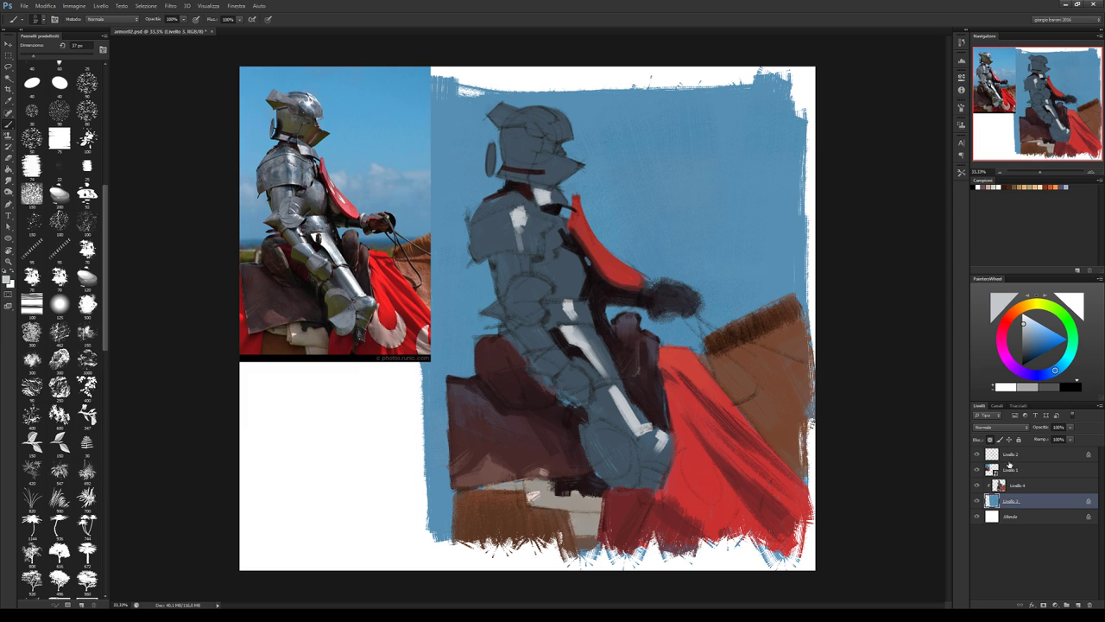
{"action": "left_click", "coordinate": [1020, 485]}
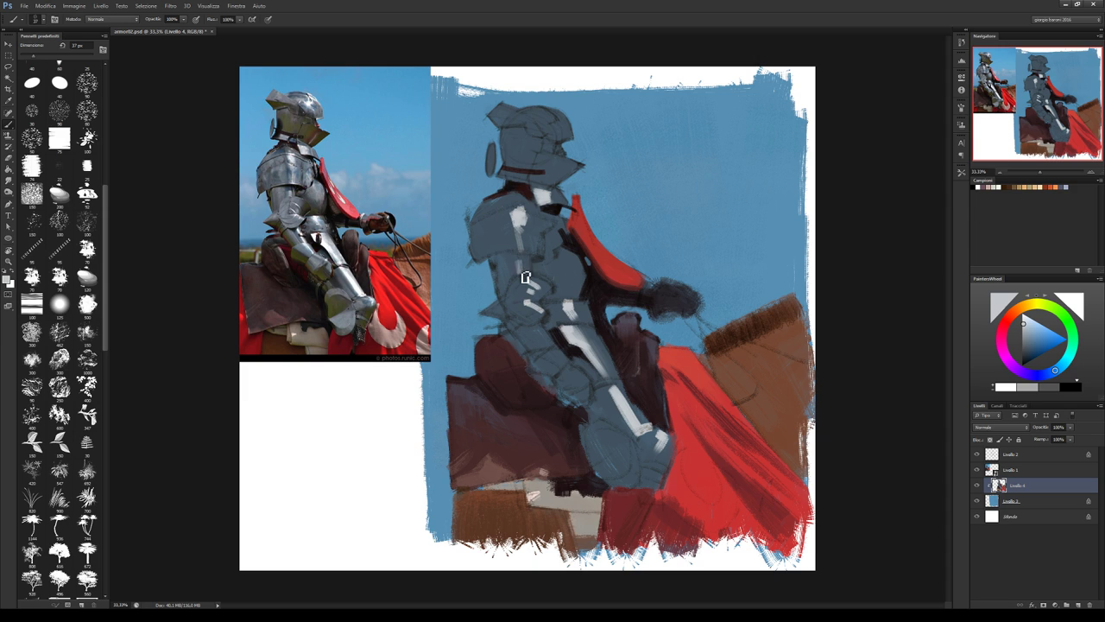
{"action": "left_click_drag", "start_coordinate": [512, 251], "coordinate": [528, 252]}
{"action": "left_click_drag", "start_coordinate": [542, 114], "coordinate": [563, 120]}
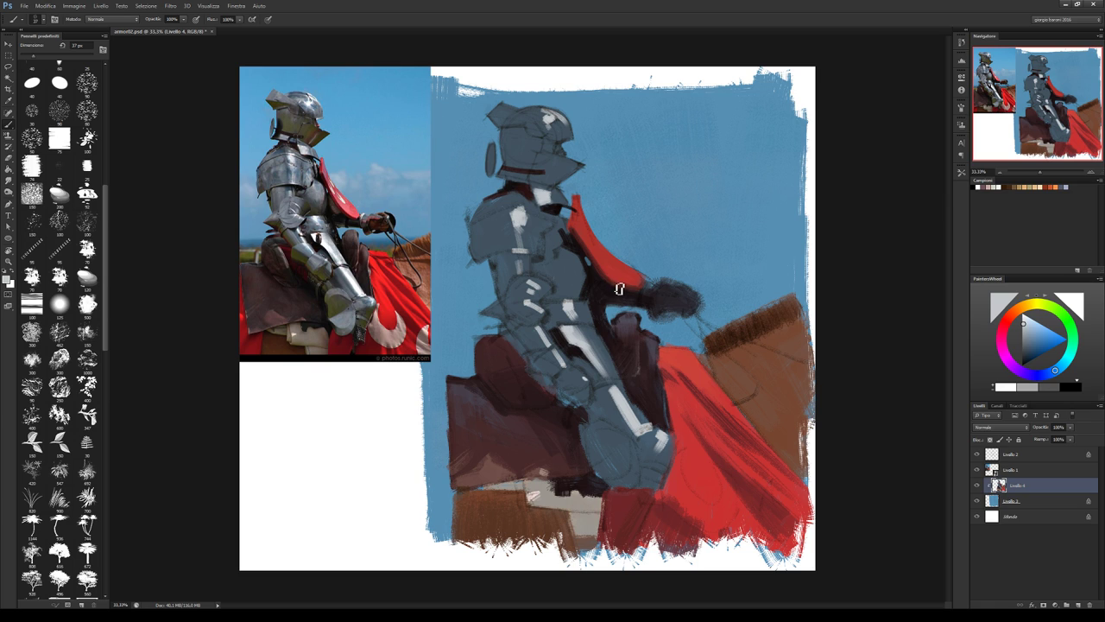
Dab white highlights on the gauntlet cuff beside the cape, comparing against the sketch.
{"action": "left_click", "coordinate": [688, 295]}
{"action": "left_click", "coordinate": [977, 485]}
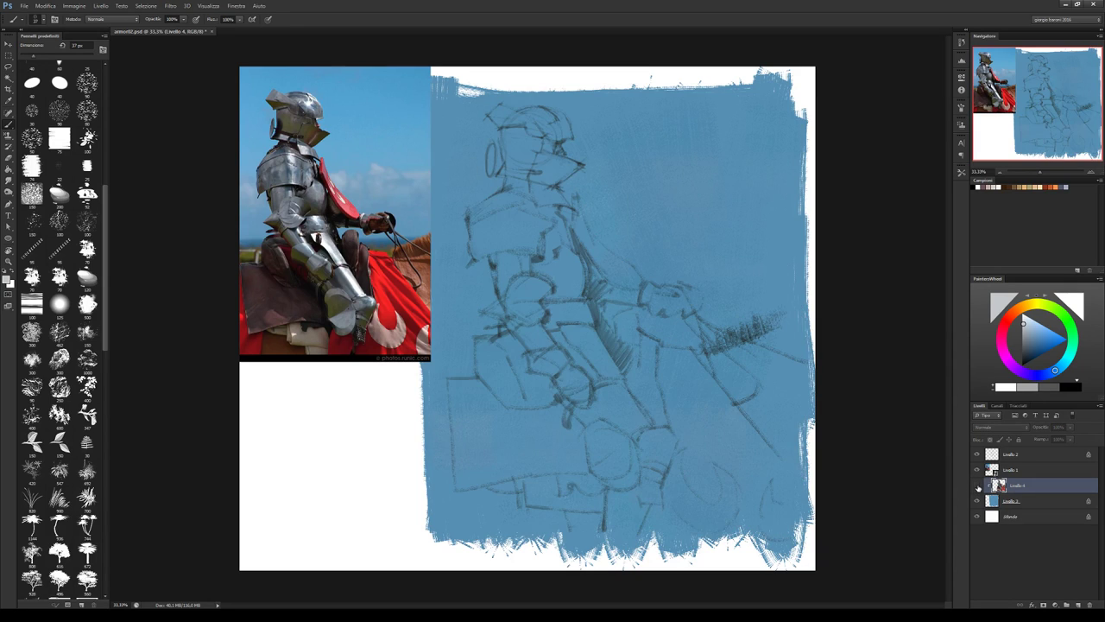
{"action": "left_click", "coordinate": [978, 485]}
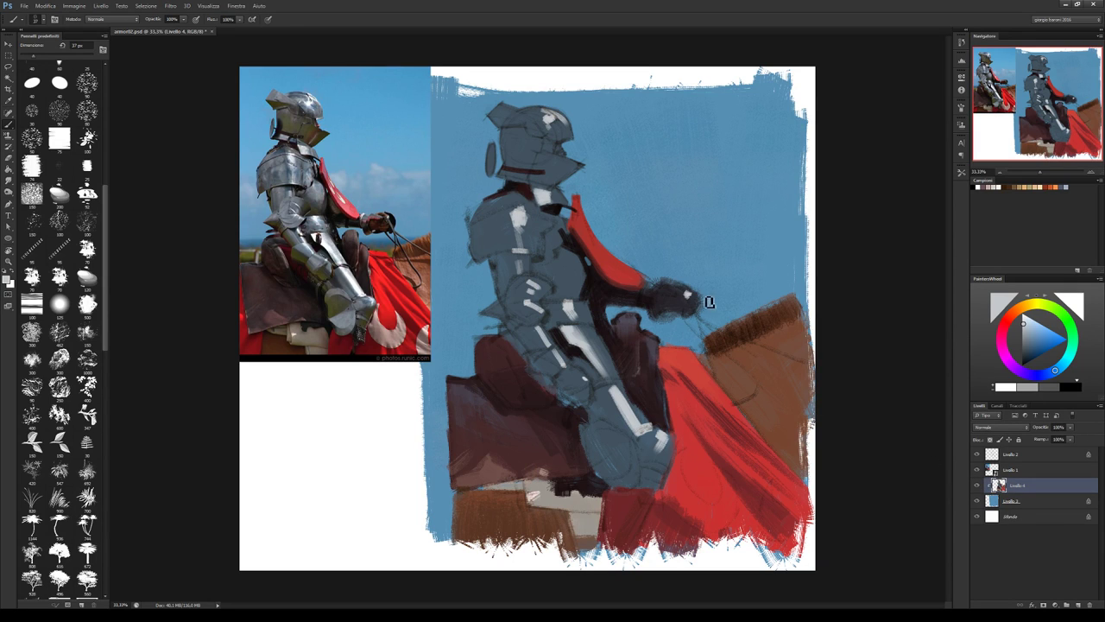
{"action": "left_click", "coordinate": [648, 287]}
Dab olive-yellow accents on the knight's knee, armour and upper armour.
{"action": "left_click", "coordinate": [1056, 311]}
{"action": "left_click", "coordinate": [1033, 349]}
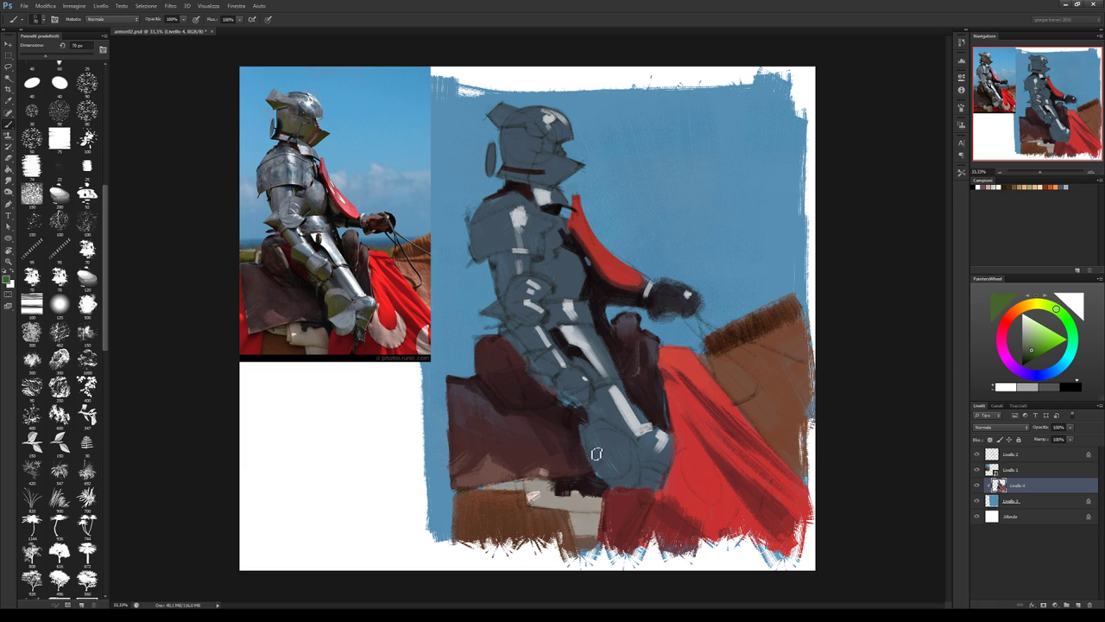
{"action": "left_click_drag", "start_coordinate": [602, 466], "coordinate": [595, 462]}
{"action": "left_click", "coordinate": [1034, 303]}
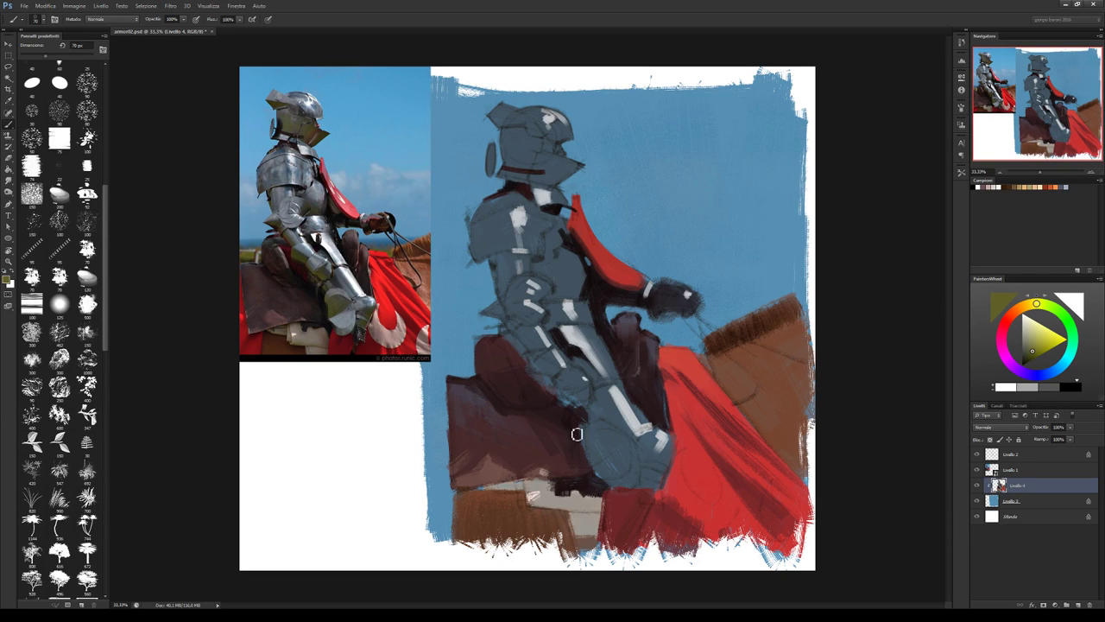
{"action": "left_click_drag", "start_coordinate": [597, 458], "coordinate": [604, 442]}
{"action": "left_click", "coordinate": [1031, 355]}
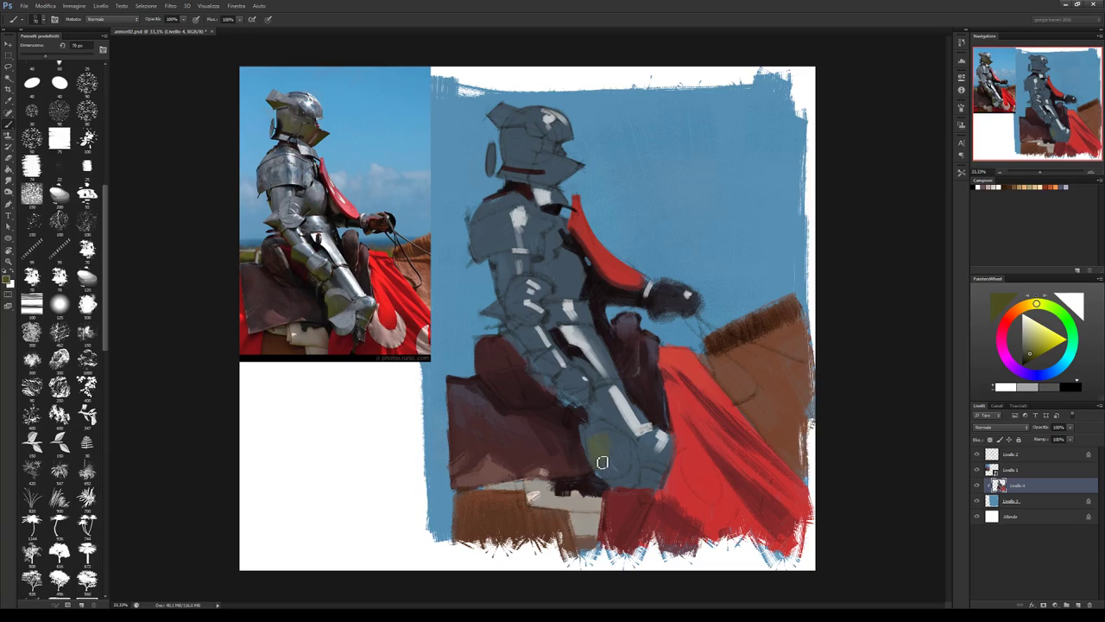
{"action": "left_click_drag", "start_coordinate": [599, 461], "coordinate": [614, 444]}
{"action": "left_click_drag", "start_coordinate": [554, 369], "coordinate": [539, 361]}
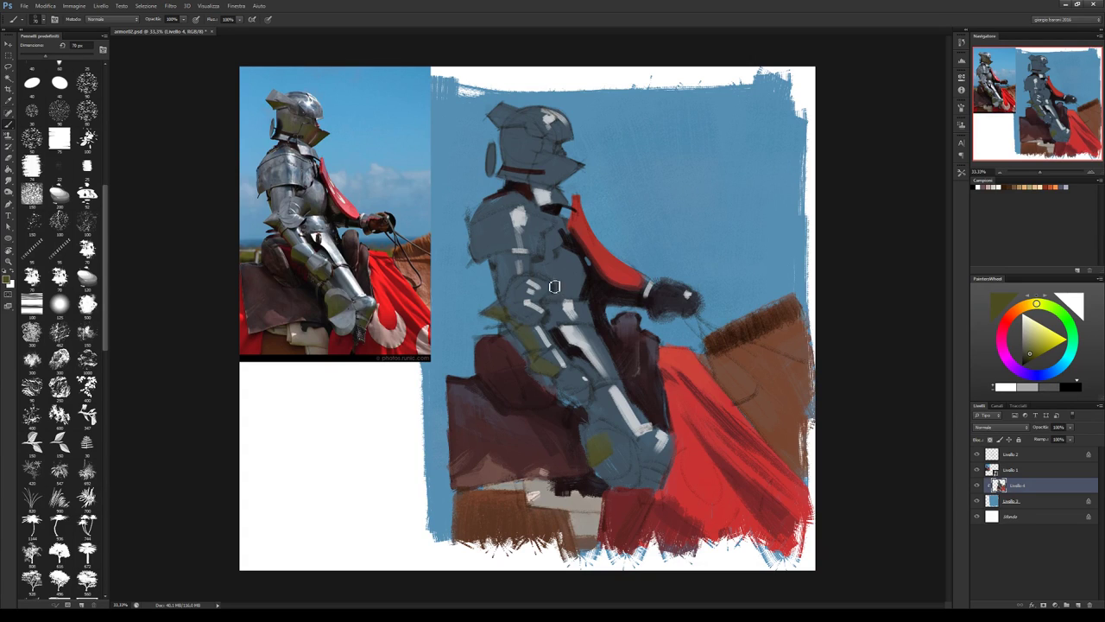
{"action": "left_click_drag", "start_coordinate": [496, 269], "coordinate": [499, 285]}
Paint light grey planes over the knight's torso, leg and thigh.
{"action": "left_click", "coordinate": [610, 414], "text": "alt"}
{"action": "left_click", "coordinate": [1026, 348]}
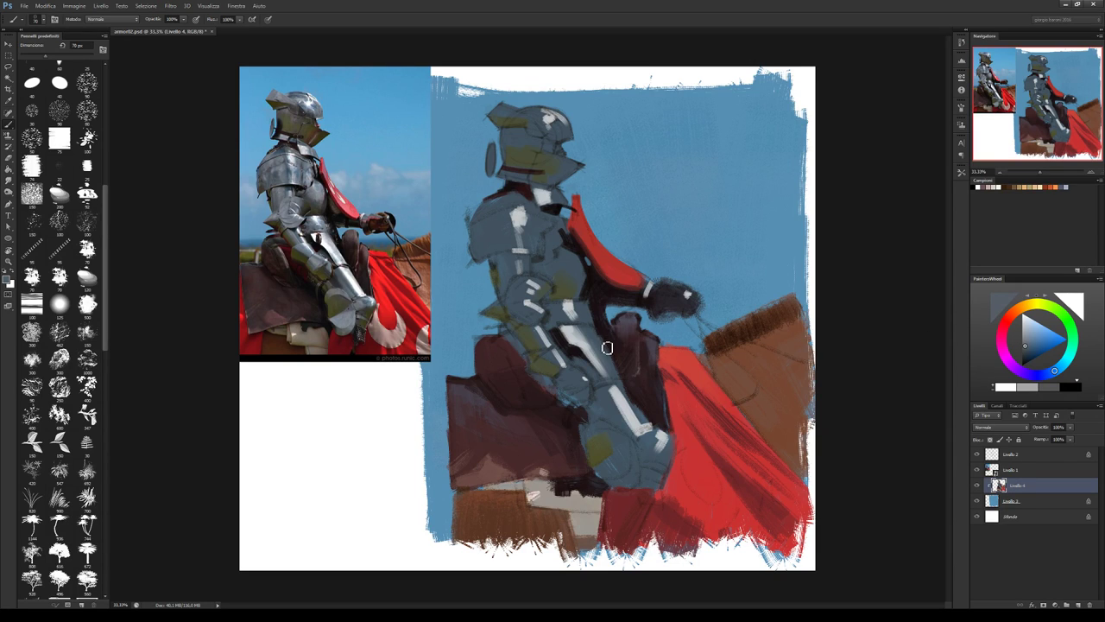
{"action": "left_click", "coordinate": [1024, 338]}
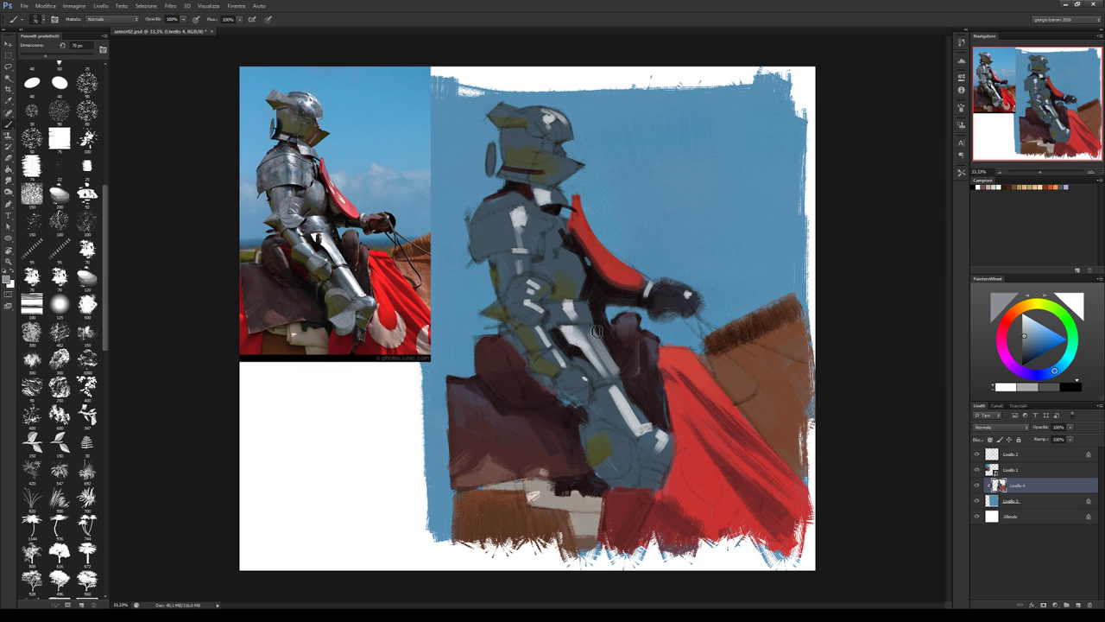
{"action": "left_click_drag", "start_coordinate": [587, 335], "coordinate": [610, 370]}
{"action": "left_click", "coordinate": [1027, 338]}
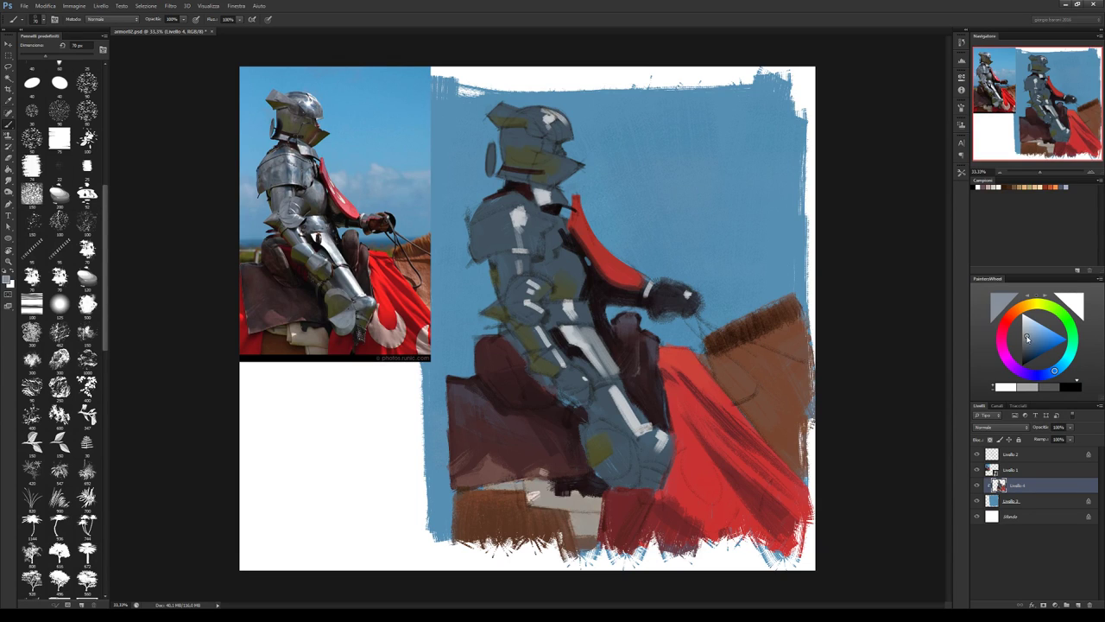
{"action": "left_click_drag", "start_coordinate": [585, 329], "coordinate": [618, 373]}
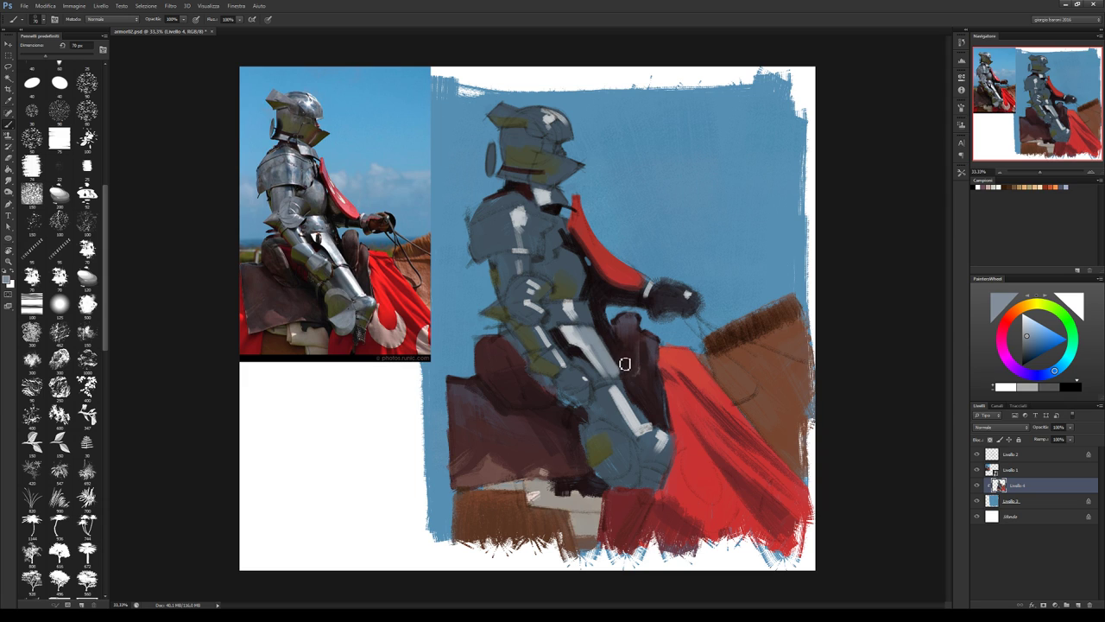
{"action": "left_click_drag", "start_coordinate": [616, 380], "coordinate": [653, 427]}
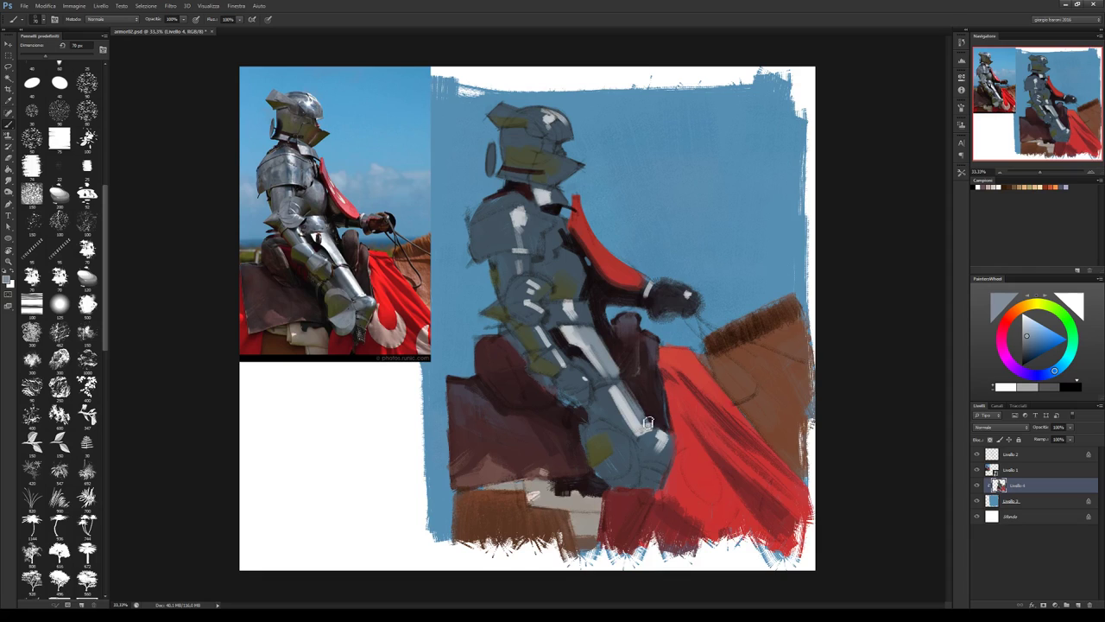
{"action": "left_click", "coordinate": [977, 486]}
{"action": "left_click", "coordinate": [637, 418], "text": "alt"}
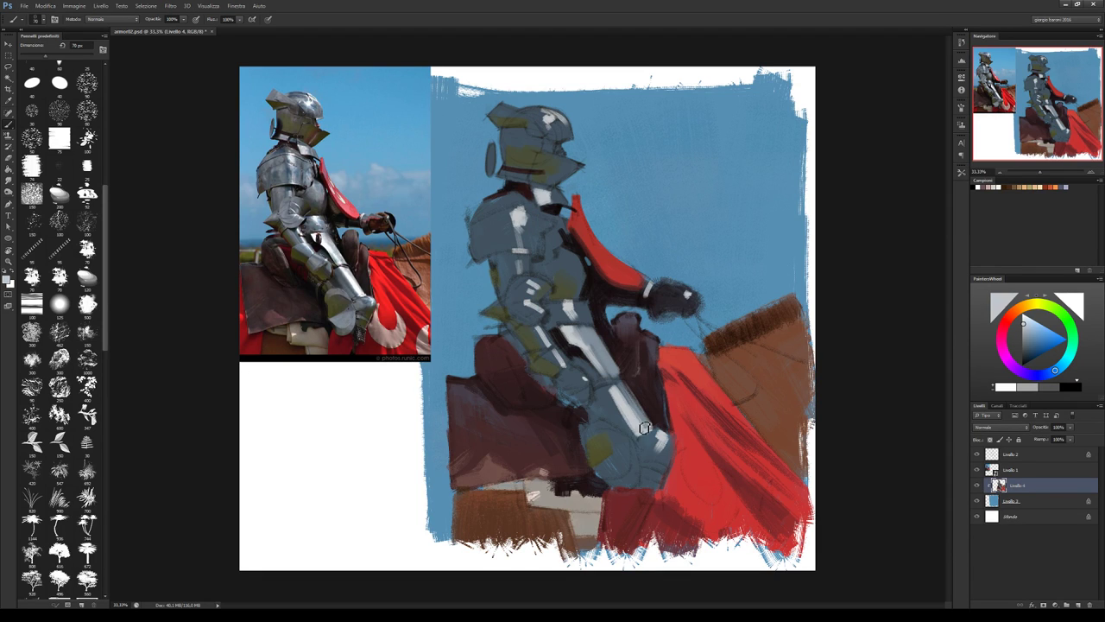
{"action": "left_click_drag", "start_coordinate": [625, 402], "coordinate": [598, 346]}
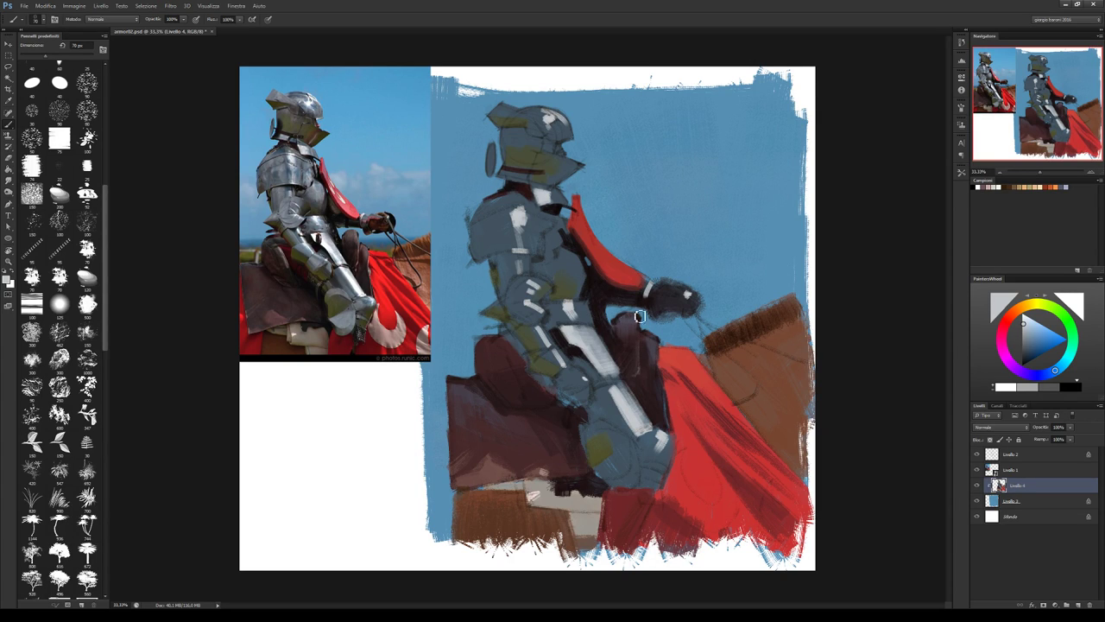
Dab a darker blue-grey shadow on the leg and shrink the brush to 45 px.
{"action": "left_click", "coordinate": [603, 412], "text": "alt"}
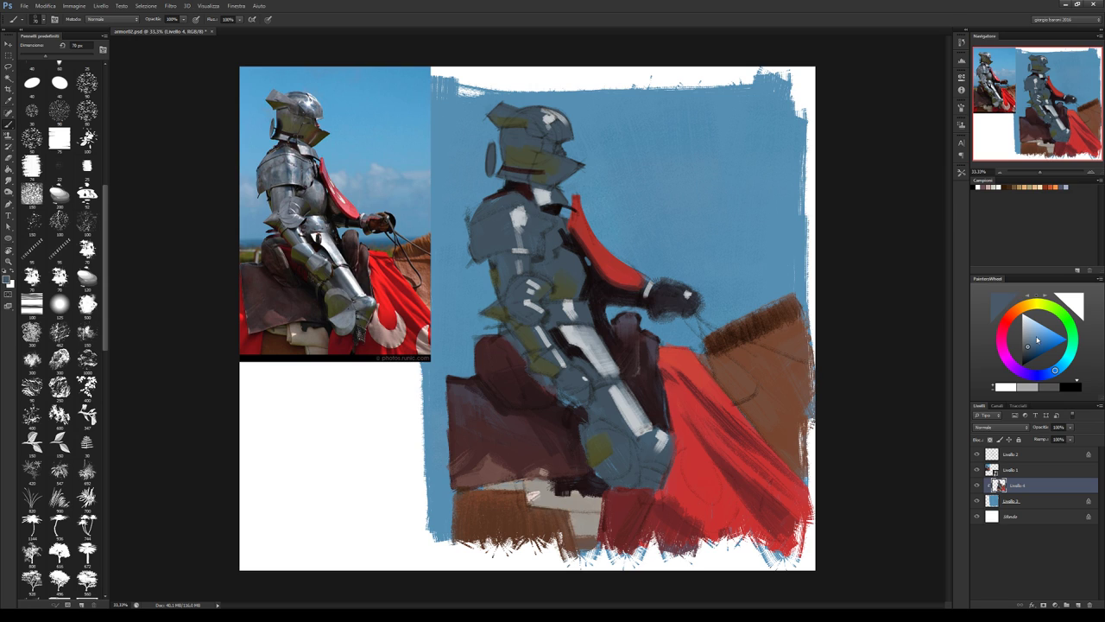
{"action": "left_click", "coordinate": [1024, 350]}
{"action": "left_click", "coordinate": [1023, 361]}
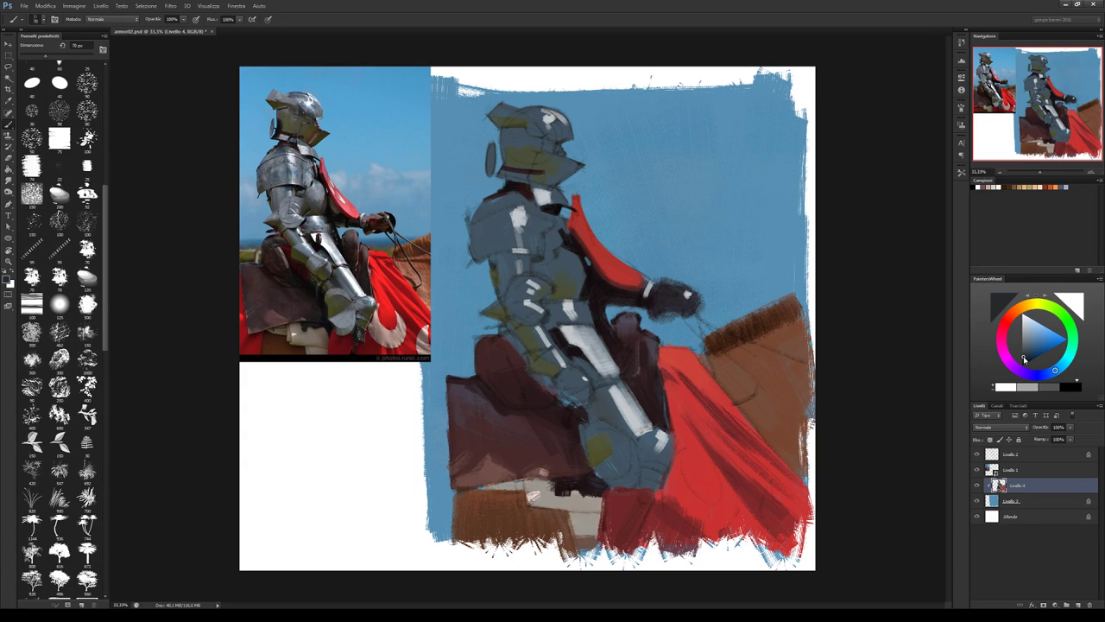
{"action": "left_click", "coordinate": [623, 424]}
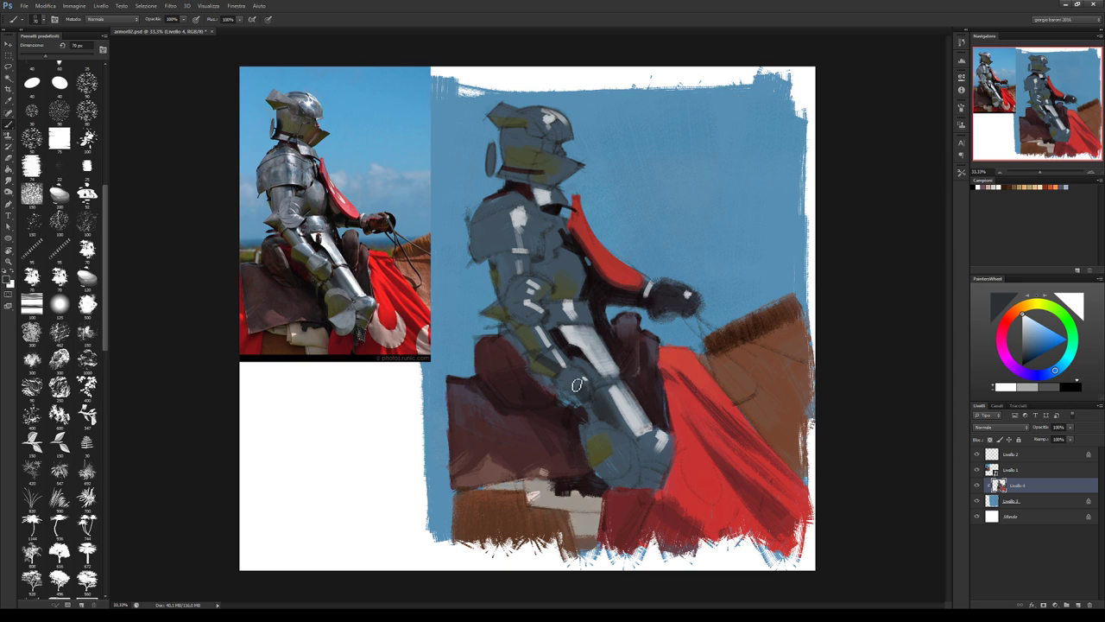
{"action": "left_click", "coordinate": [537, 330], "text": "alt"}
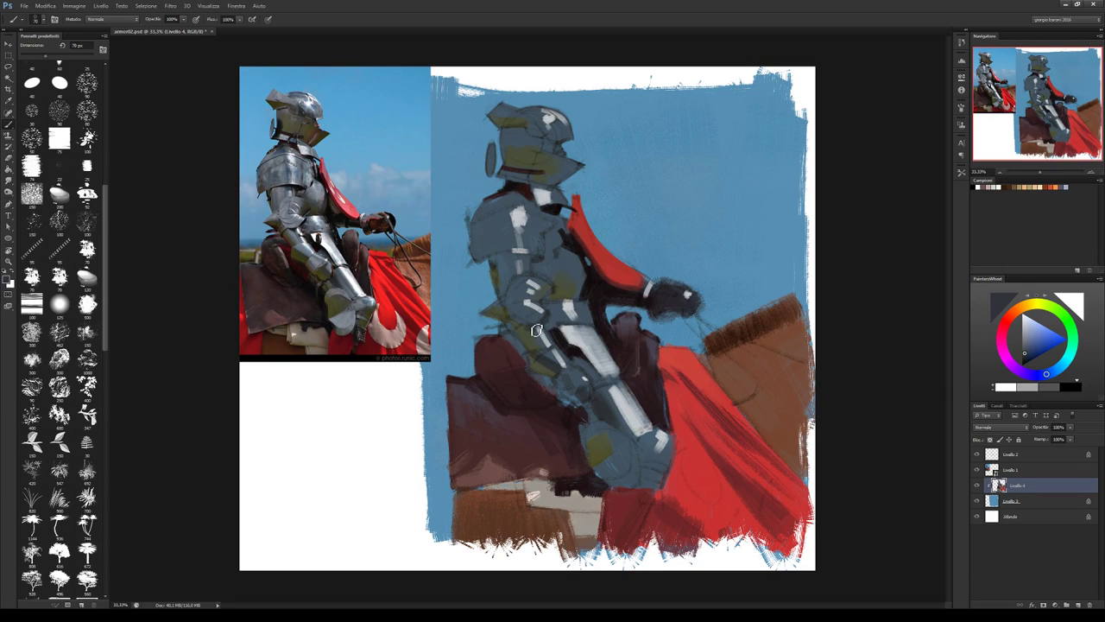
{"action": "key", "text": "bracketleft"}
{"action": "key", "text": "bracketleft"}
Paint a short cape-red stroke on the armour's left side and hide the reference photo.
{"action": "left_click", "coordinate": [530, 329], "text": "alt"}
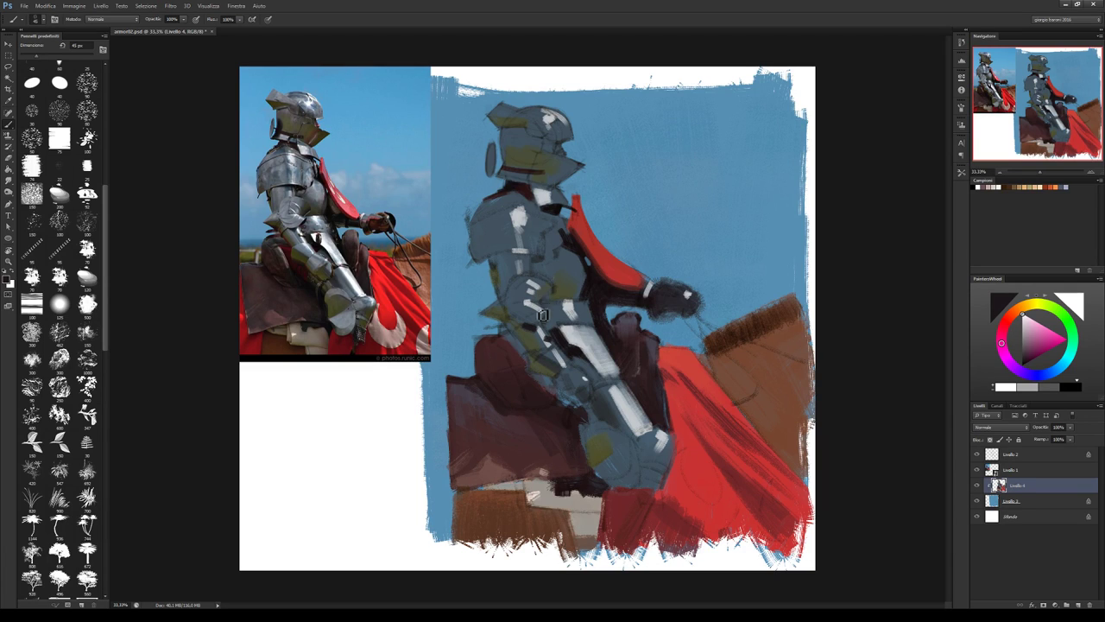
{"action": "left_click", "coordinate": [559, 311], "text": "alt"}
{"action": "left_click", "coordinate": [556, 292], "text": "alt"}
{"action": "left_click", "coordinate": [674, 475], "text": "alt"}
{"action": "left_click_drag", "start_coordinate": [482, 312], "coordinate": [504, 320]}
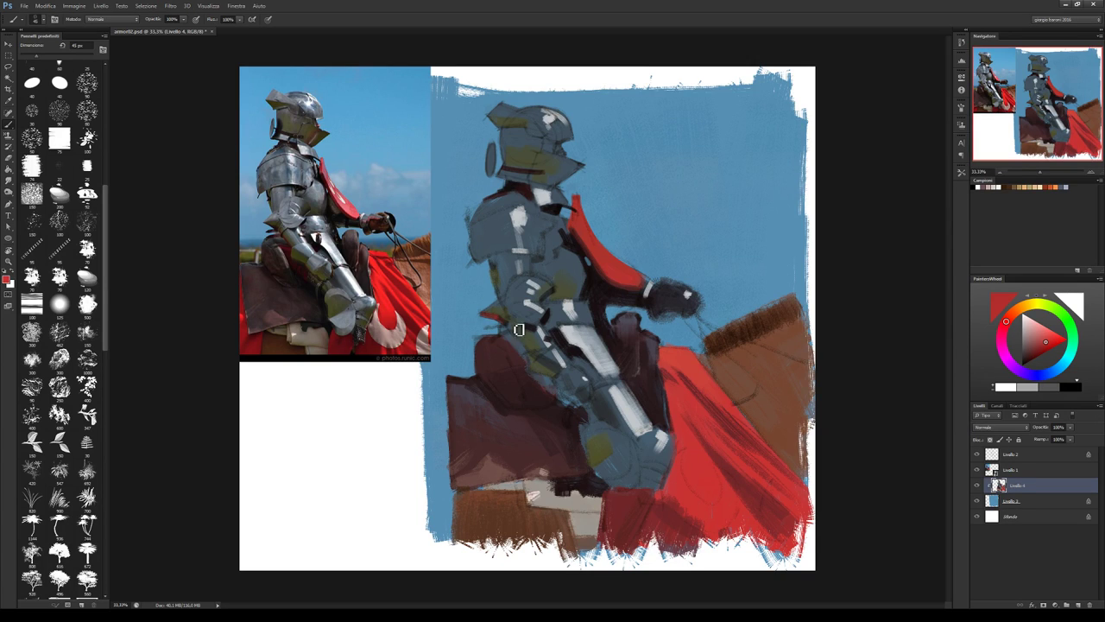
{"action": "left_click", "coordinate": [977, 470]}
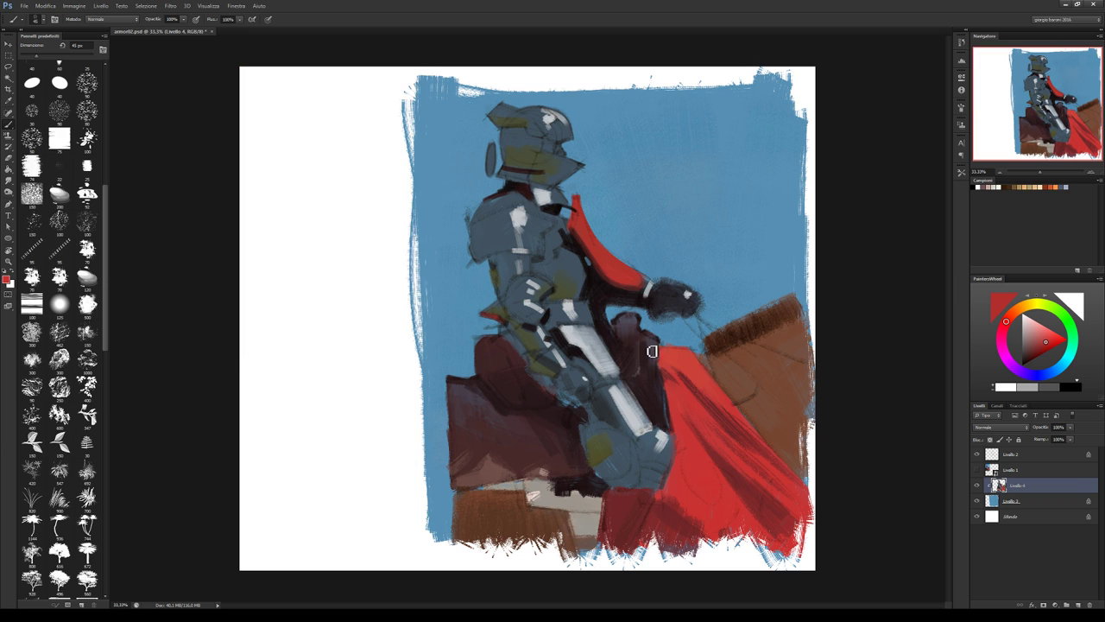
Show the reference photo again and paint a dark red-magenta curved stroke above the saddle.
{"action": "left_click", "coordinate": [976, 470]}
{"action": "left_click", "coordinate": [490, 318], "text": "alt"}
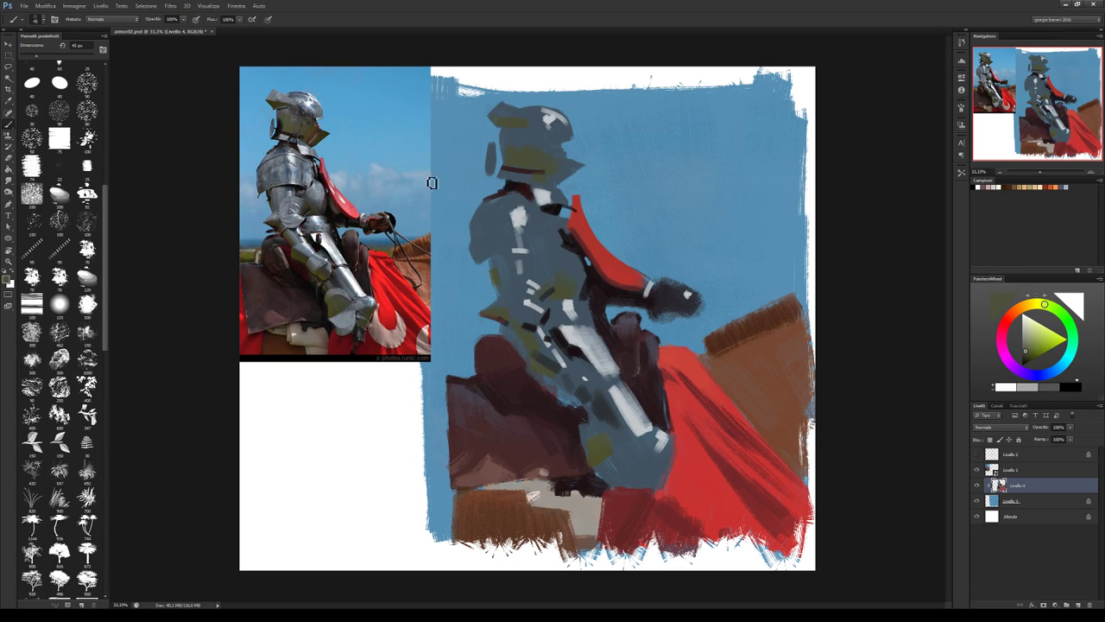
{"action": "left_click", "coordinate": [977, 454]}
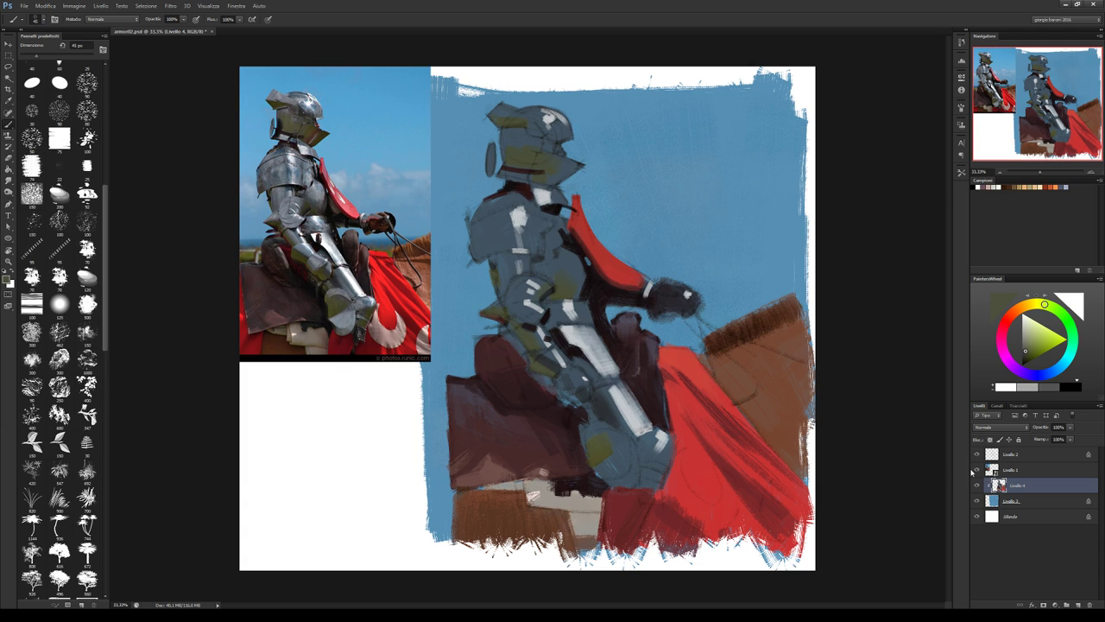
{"action": "left_click", "coordinate": [571, 351], "text": "alt"}
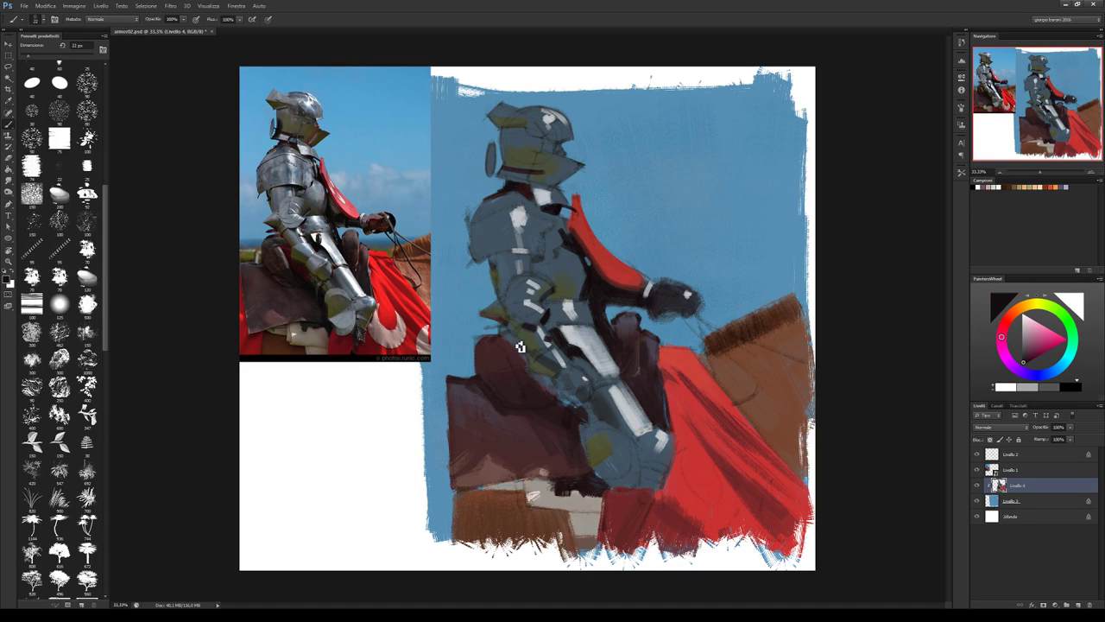
{"action": "left_click_drag", "start_coordinate": [518, 349], "coordinate": [531, 328]}
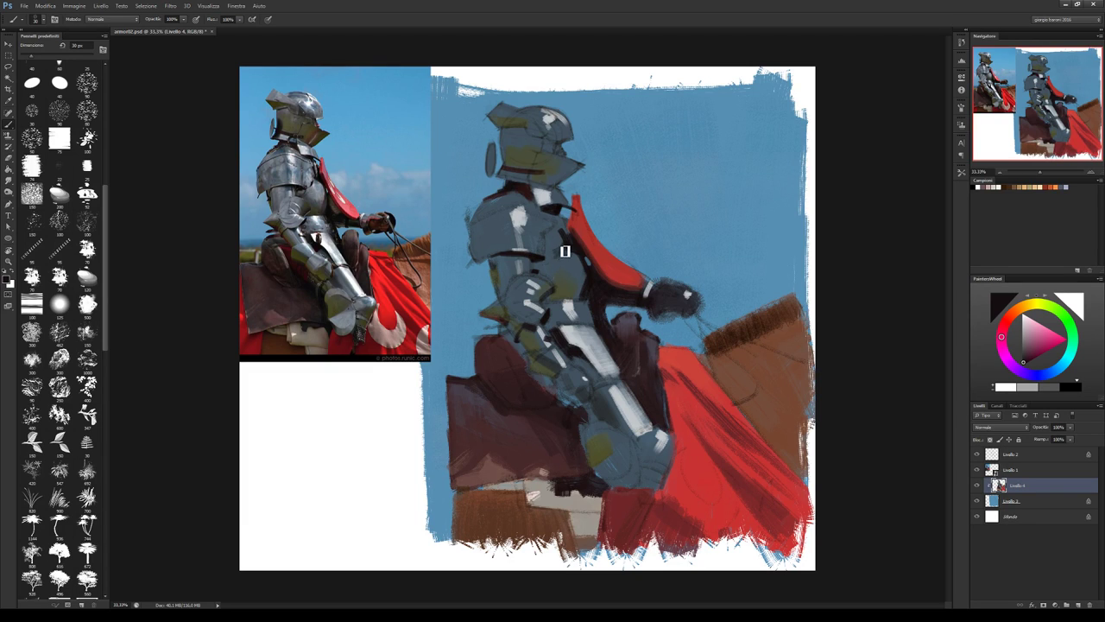
{"action": "left_click", "coordinate": [560, 259], "text": "alt"}
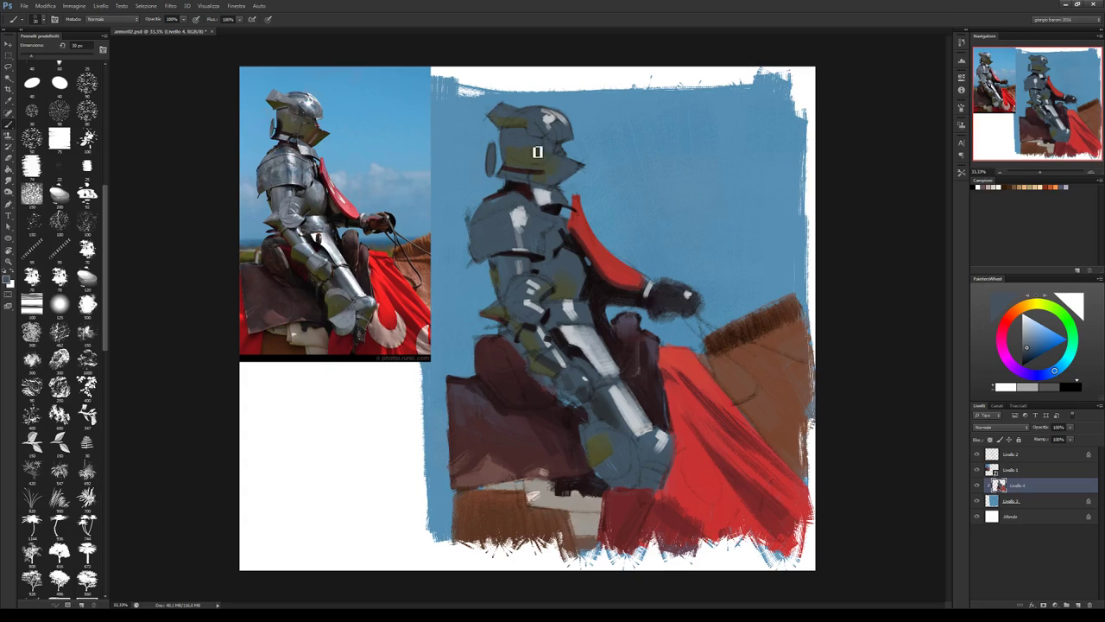
{"action": "left_click", "coordinate": [567, 245], "text": "alt"}
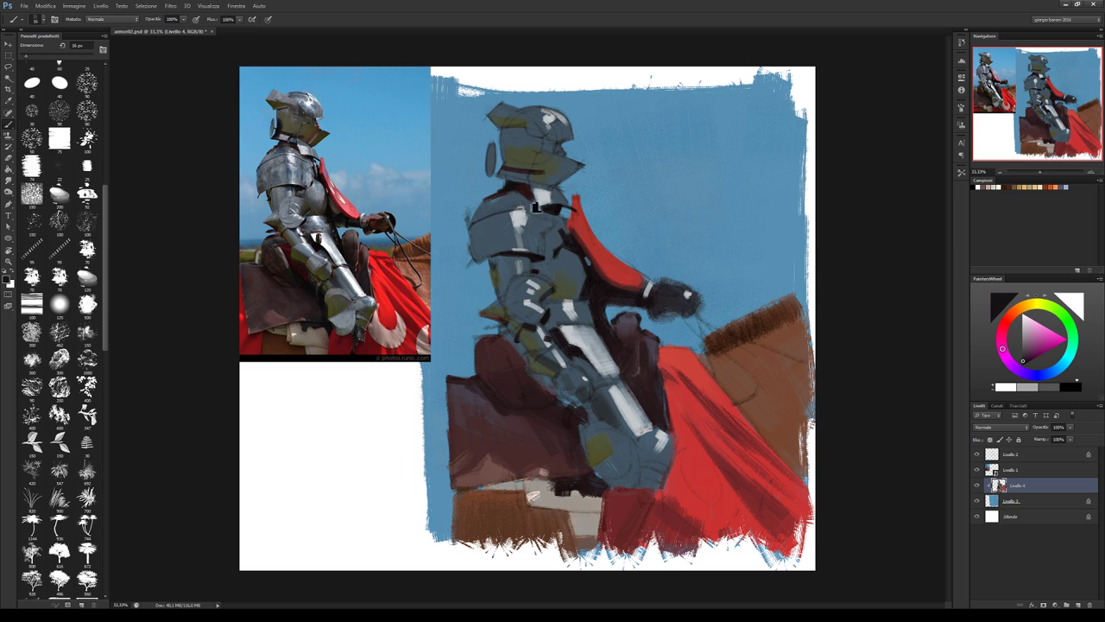
Add light strokes on the shoulder armour and a dark reddish-black shadow under the helmet's edge.
{"action": "left_click_drag", "start_coordinate": [511, 216], "coordinate": [522, 226]}
{"action": "left_click", "coordinate": [550, 218], "text": "alt"}
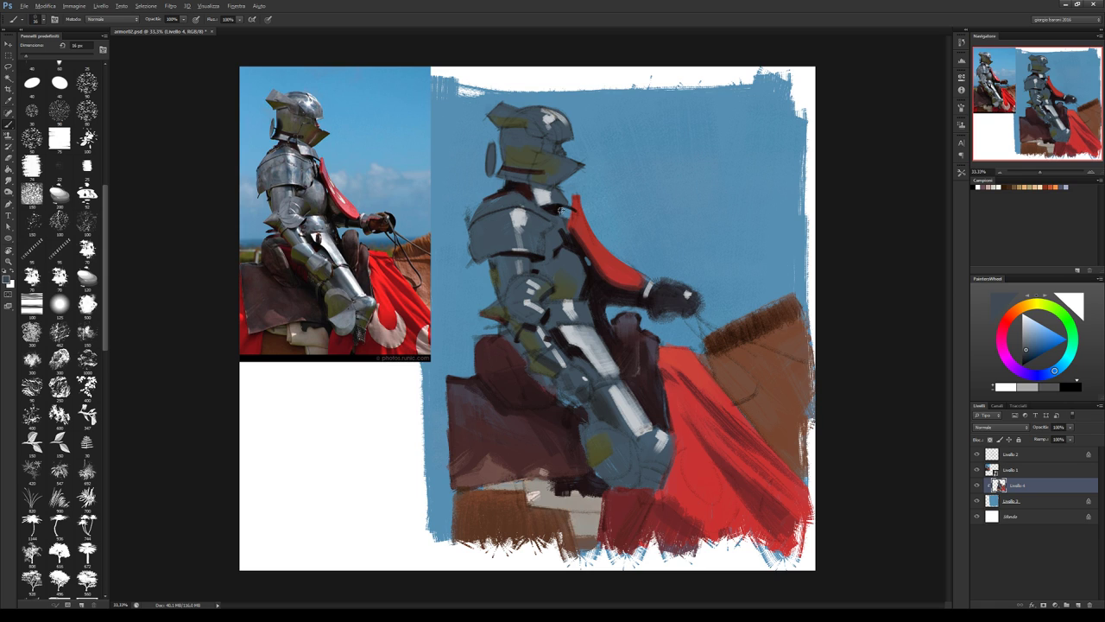
{"action": "left_click", "coordinate": [552, 211], "text": "alt"}
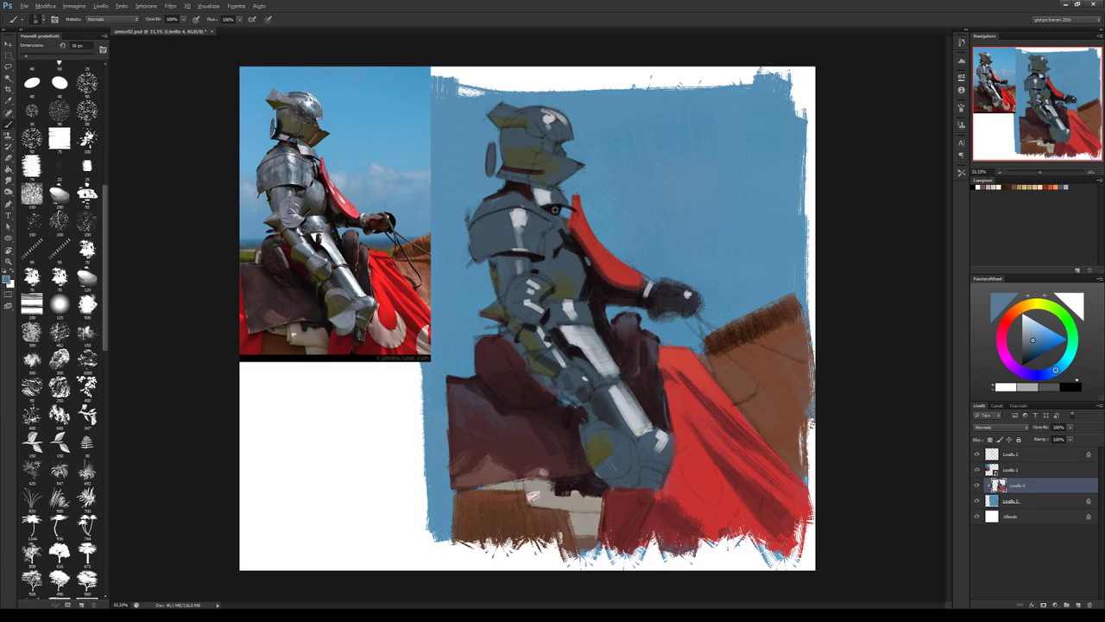
{"action": "left_click", "coordinate": [555, 210], "text": "alt"}
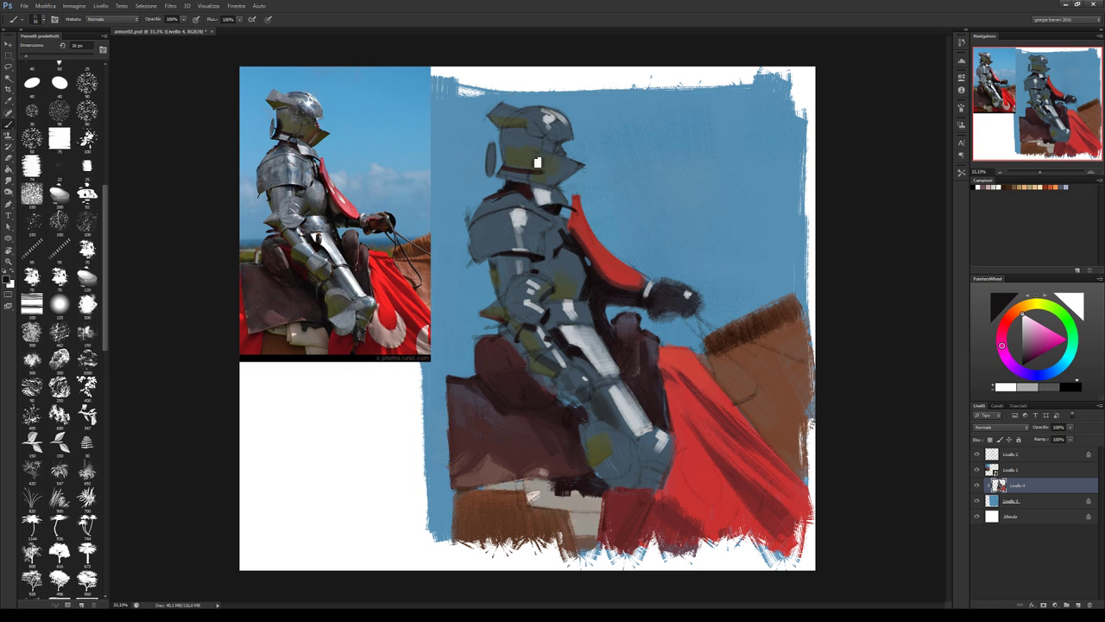
{"action": "left_click_drag", "start_coordinate": [517, 175], "coordinate": [535, 186]}
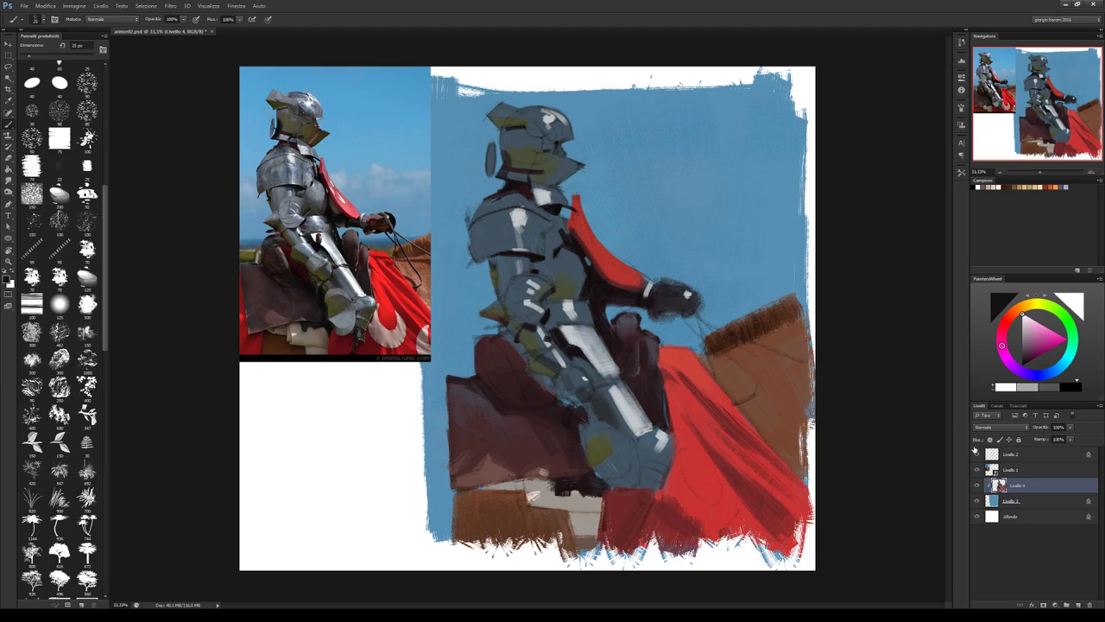
Compare by toggling Livello 2, then load a blue-grey armour colour.
{"action": "left_click", "coordinate": [977, 453]}
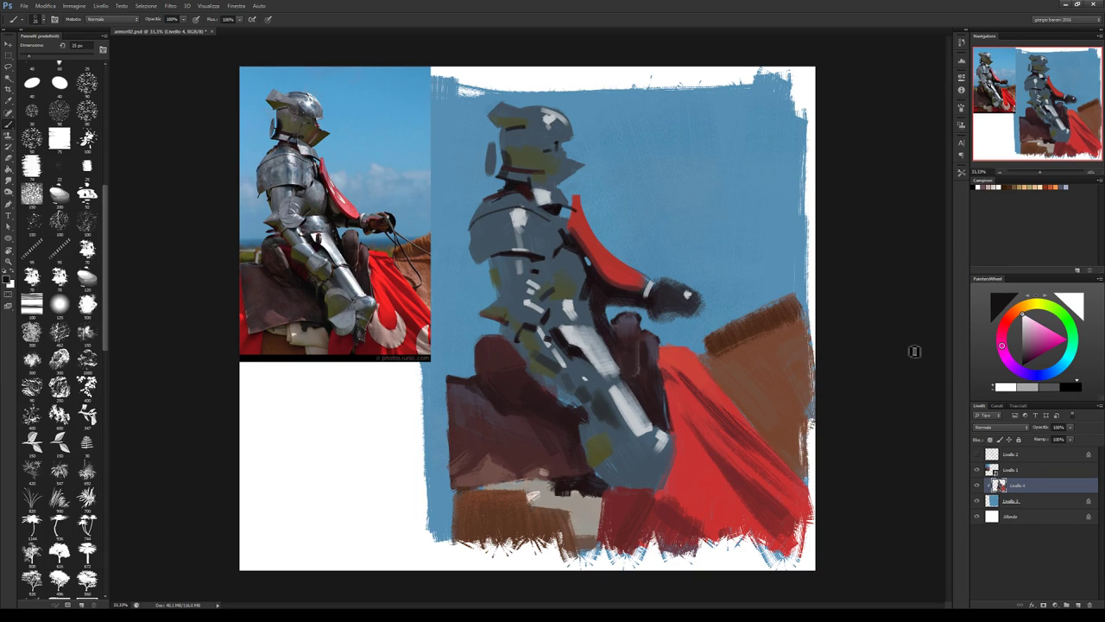
{"action": "left_click", "coordinate": [976, 454]}
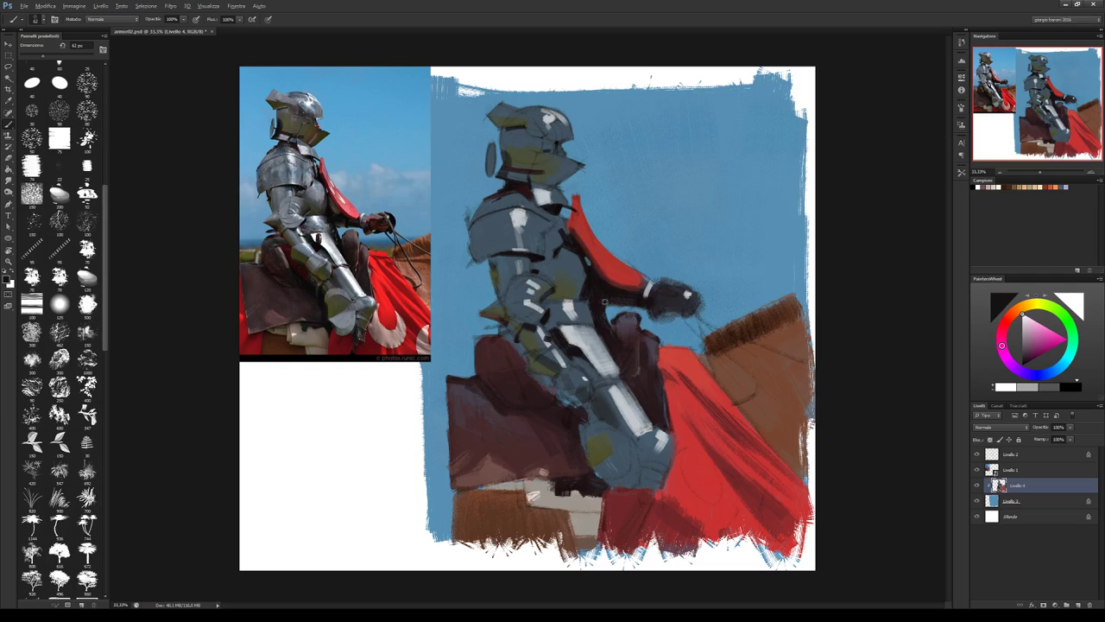
{"action": "left_click", "coordinate": [596, 308], "text": "alt"}
{"action": "left_click", "coordinate": [547, 303], "text": "alt"}
{"action": "key", "text": "alt"}
{"action": "key", "text": "alt"}
{"action": "left_click", "coordinate": [537, 321], "text": "alt"}
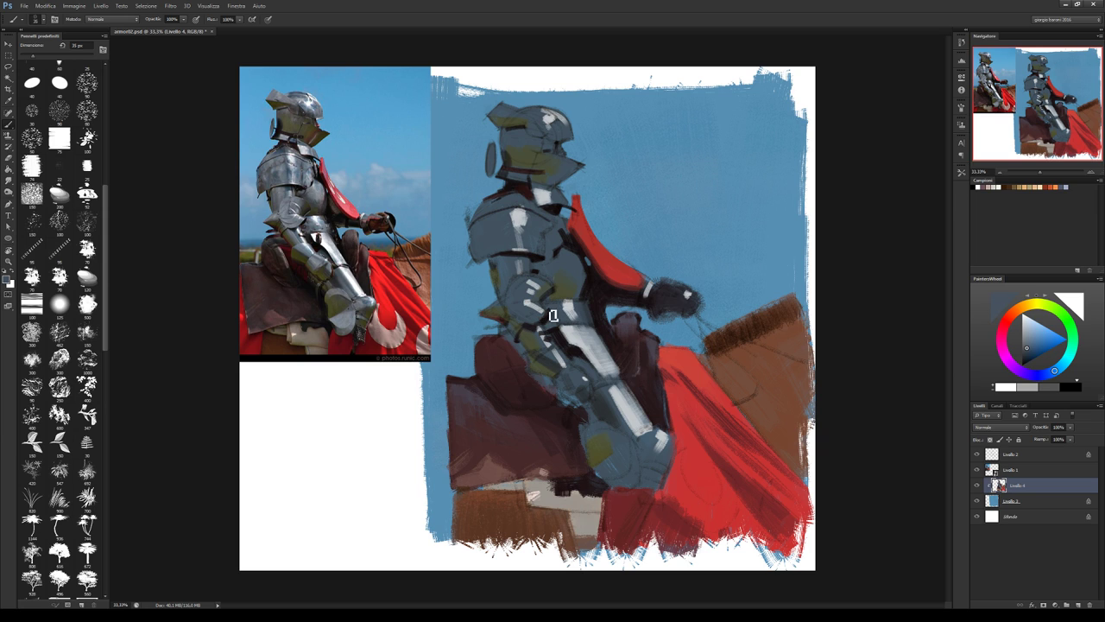
Toggle Livello 2 to compare, then sample grey-blue tones from the armour.
{"action": "left_click", "coordinate": [977, 454]}
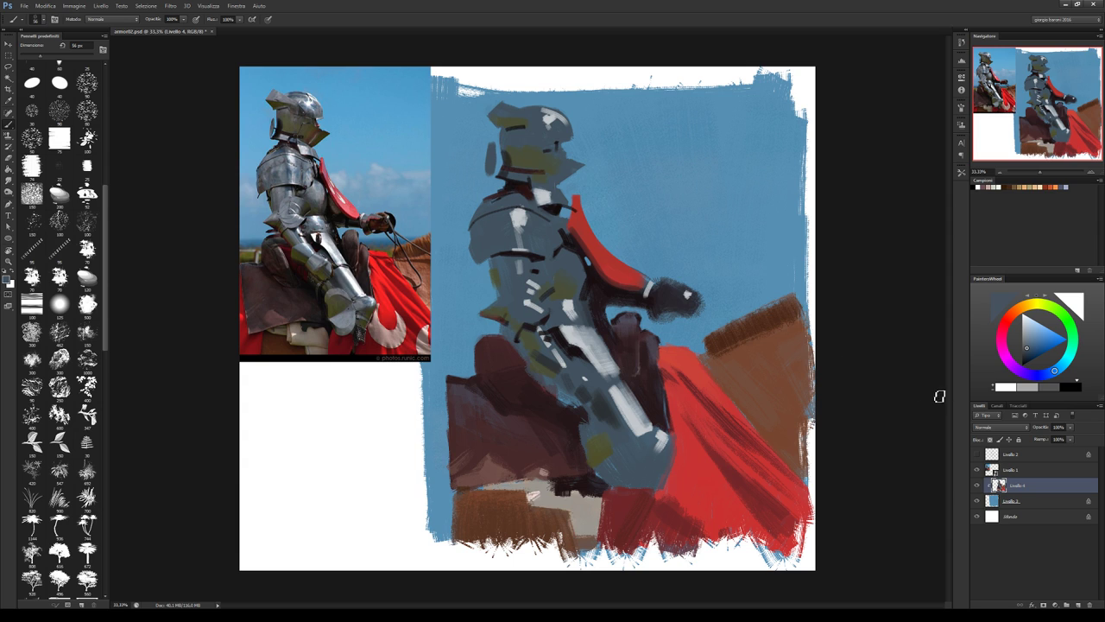
{"action": "left_click", "coordinate": [978, 454]}
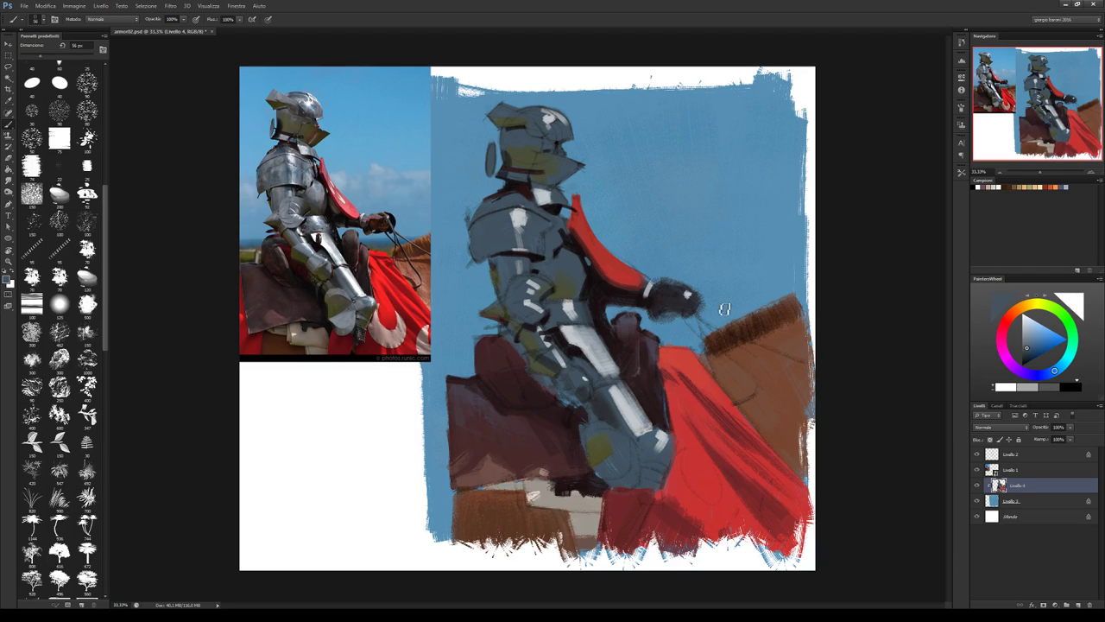
{"action": "left_click", "coordinate": [1031, 353]}
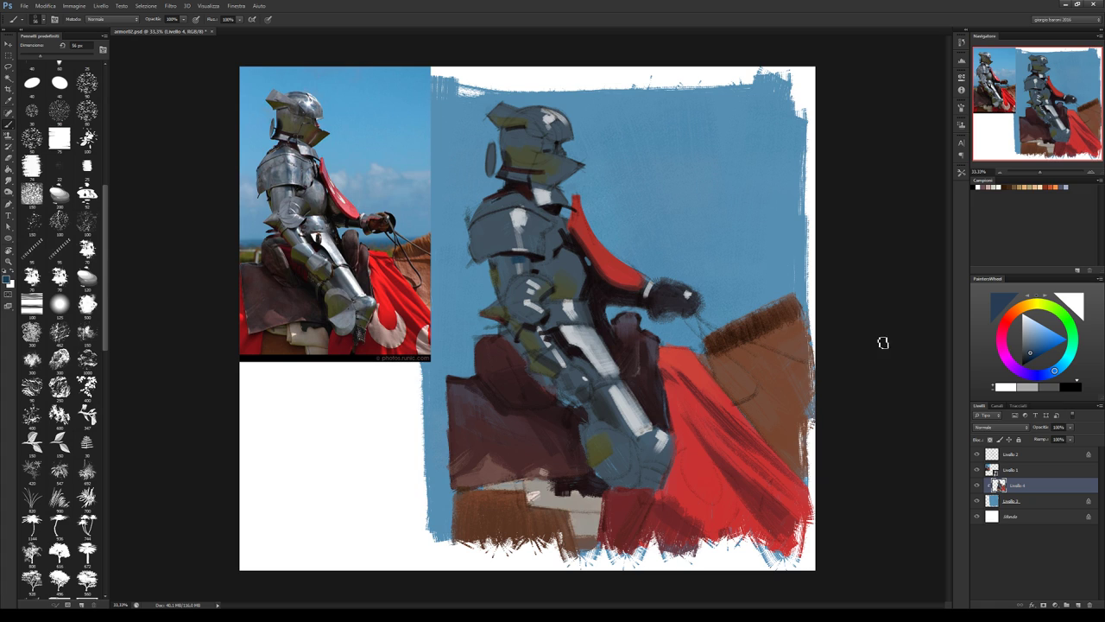
{"action": "left_click", "coordinate": [1026, 356]}
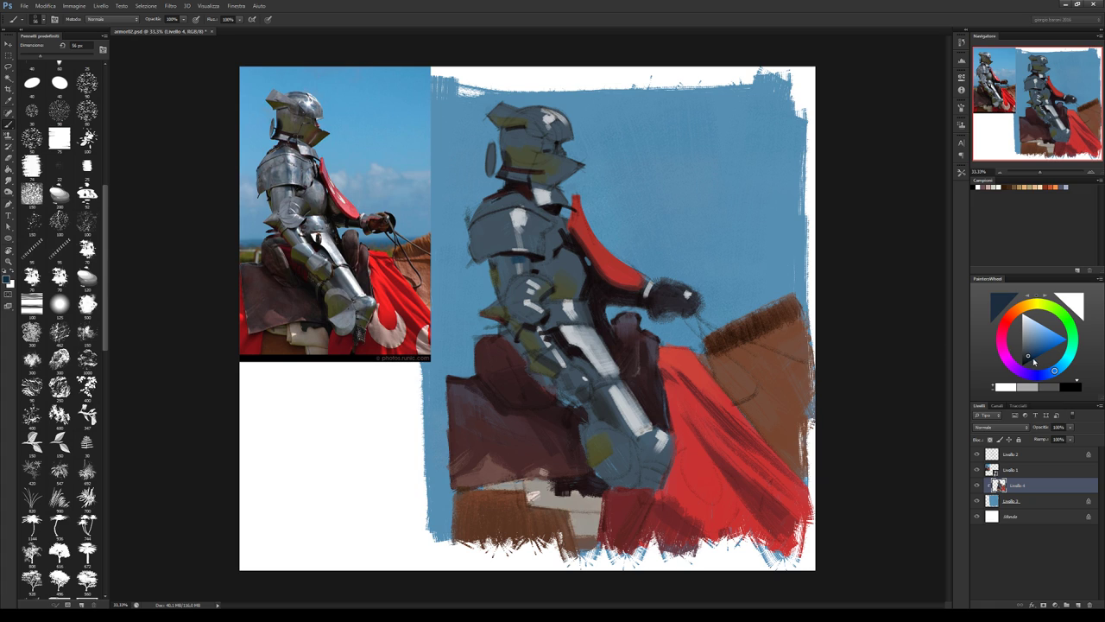
{"action": "left_click", "coordinate": [513, 265], "text": "alt"}
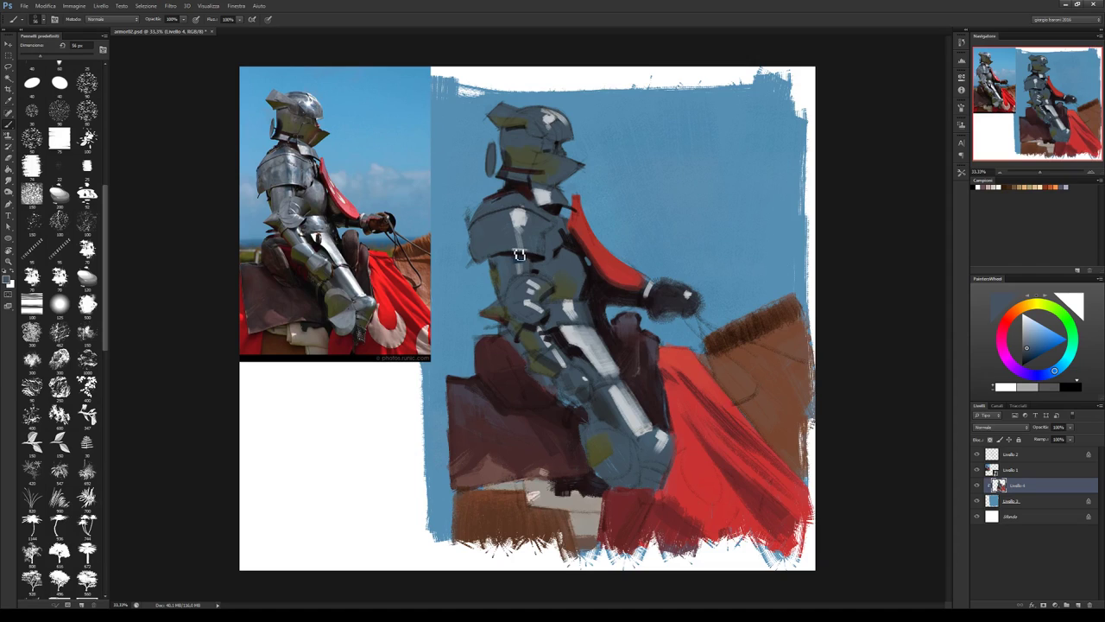
{"action": "left_click", "coordinate": [510, 258], "text": "alt"}
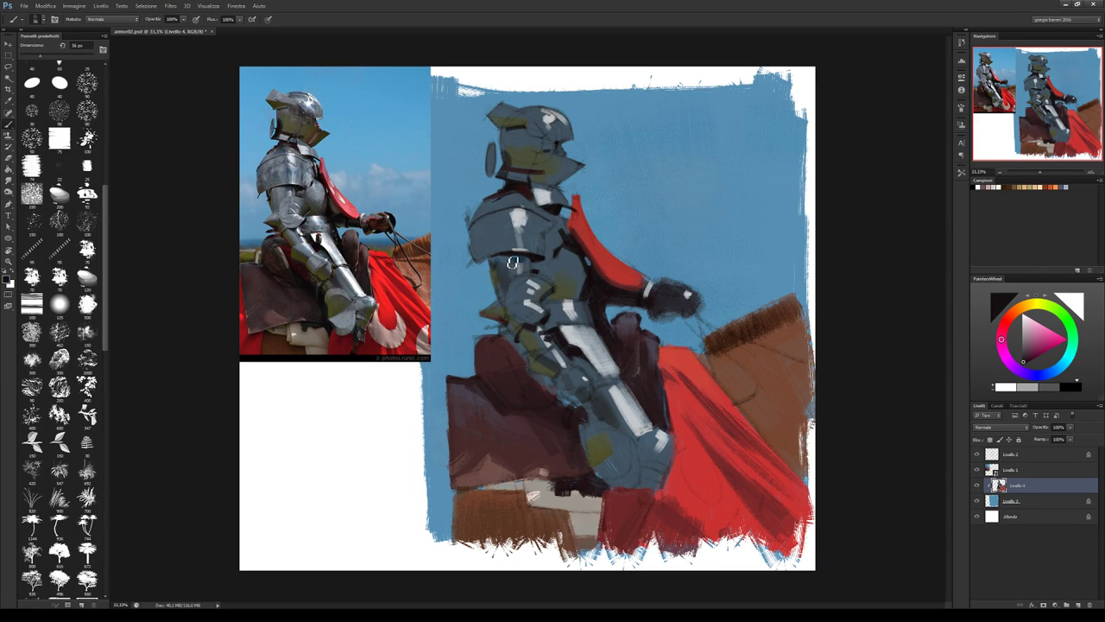
{"action": "left_click", "coordinate": [508, 270], "text": "alt"}
{"action": "left_click", "coordinate": [514, 280], "text": "alt"}
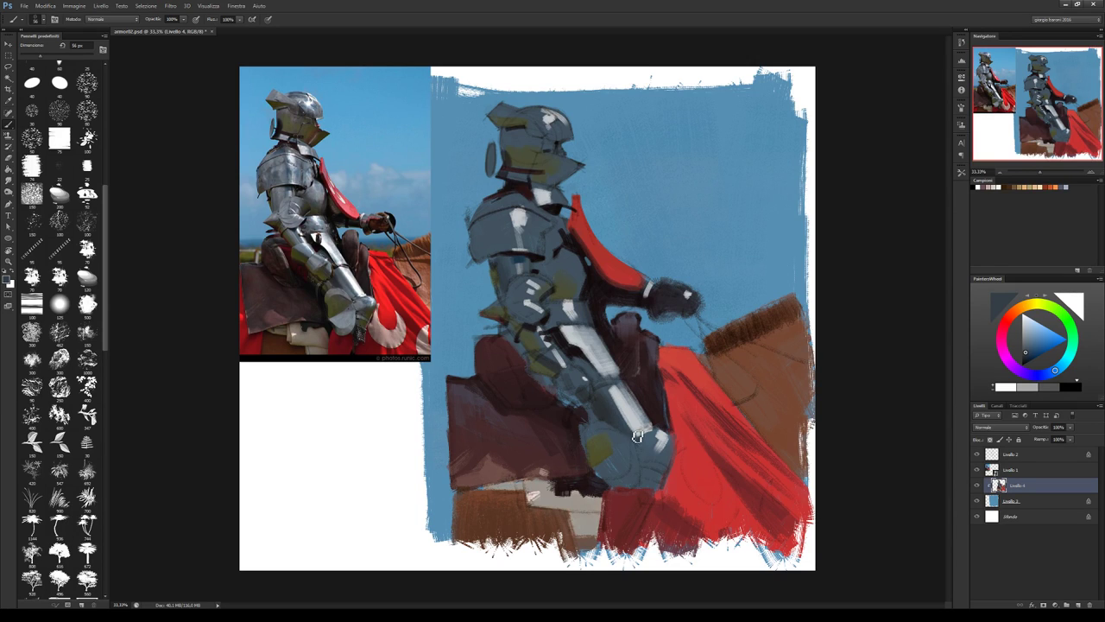
Paint a brighter light-grey highlight along the armoured leg, then load a dark red-brown.
{"action": "left_click_drag", "start_coordinate": [613, 398], "coordinate": [639, 432]}
{"action": "left_click", "coordinate": [1025, 338]}
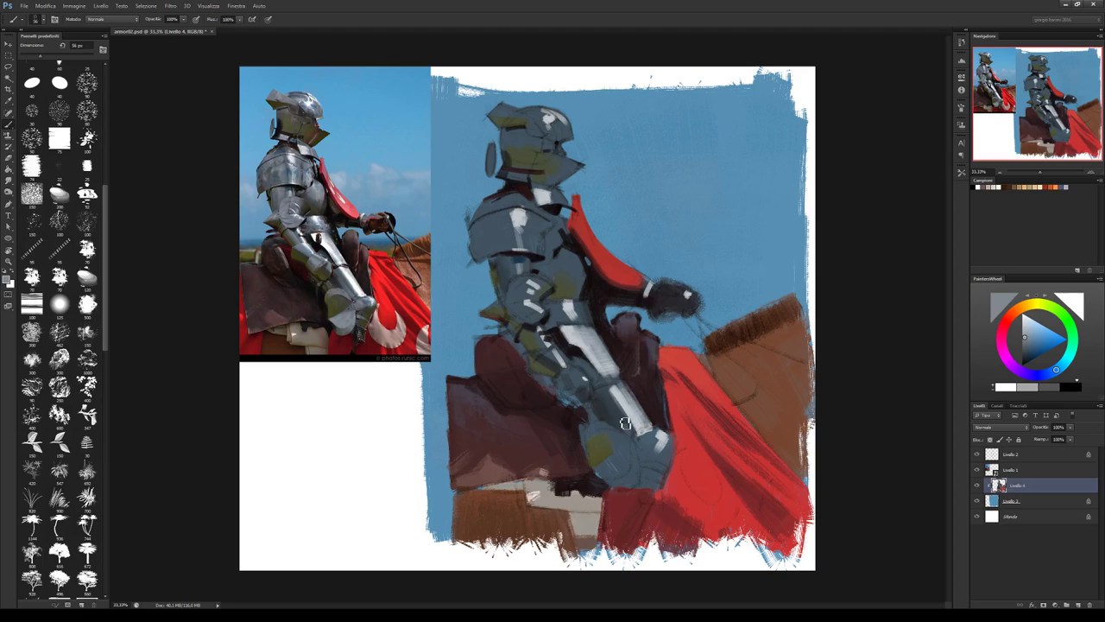
{"action": "left_click_drag", "start_coordinate": [640, 432], "coordinate": [608, 399]}
{"action": "left_click", "coordinate": [631, 429], "text": "alt"}
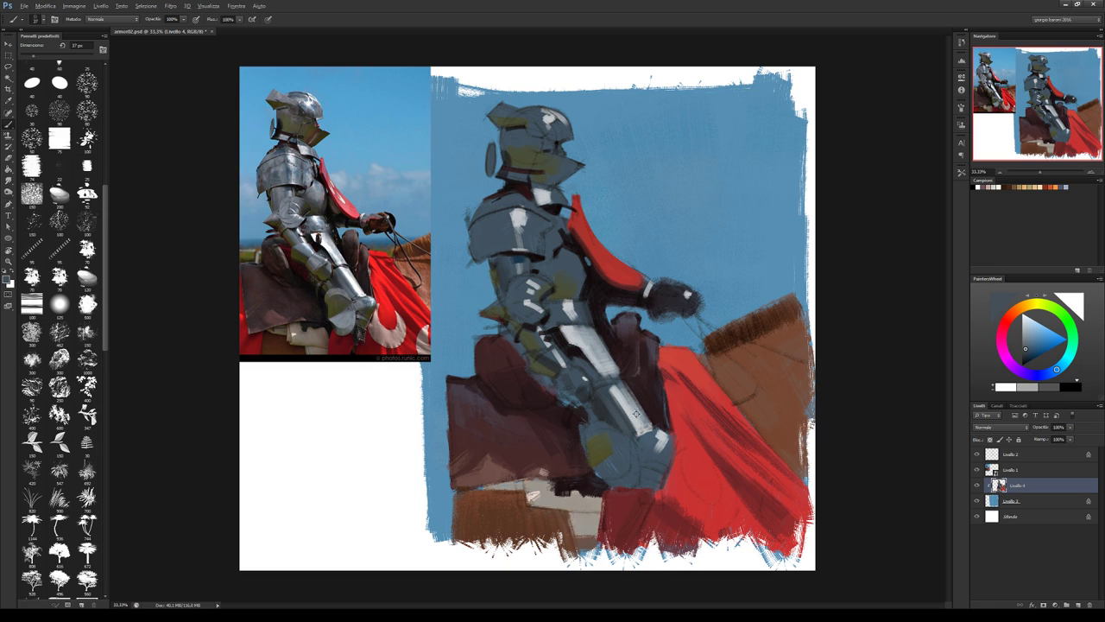
{"action": "left_click", "coordinate": [1027, 353]}
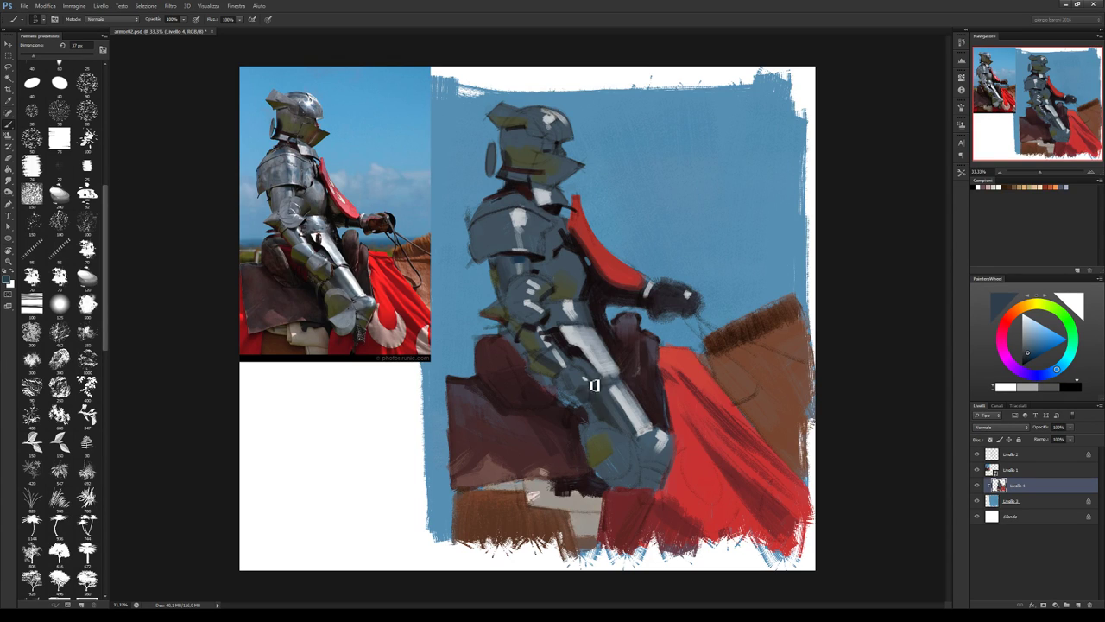
{"action": "left_click", "coordinate": [641, 404], "text": "alt"}
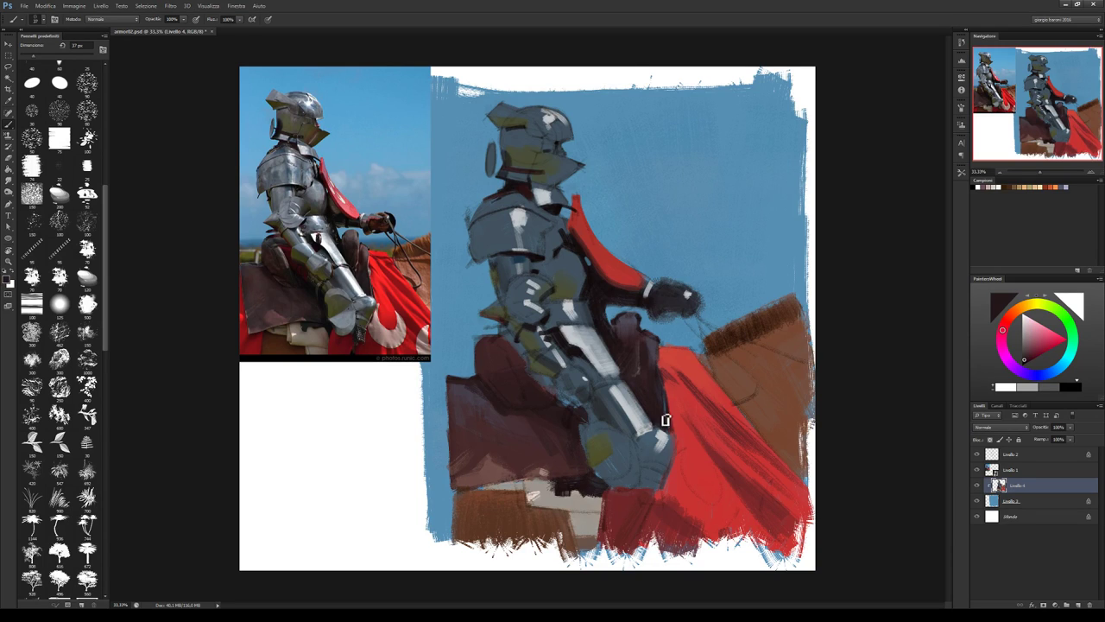
Sample greys, white and a pale tint, settling on a blue-grey armour colour.
{"action": "key", "text": "alt"}
{"action": "left_click", "coordinate": [626, 385], "text": "alt"}
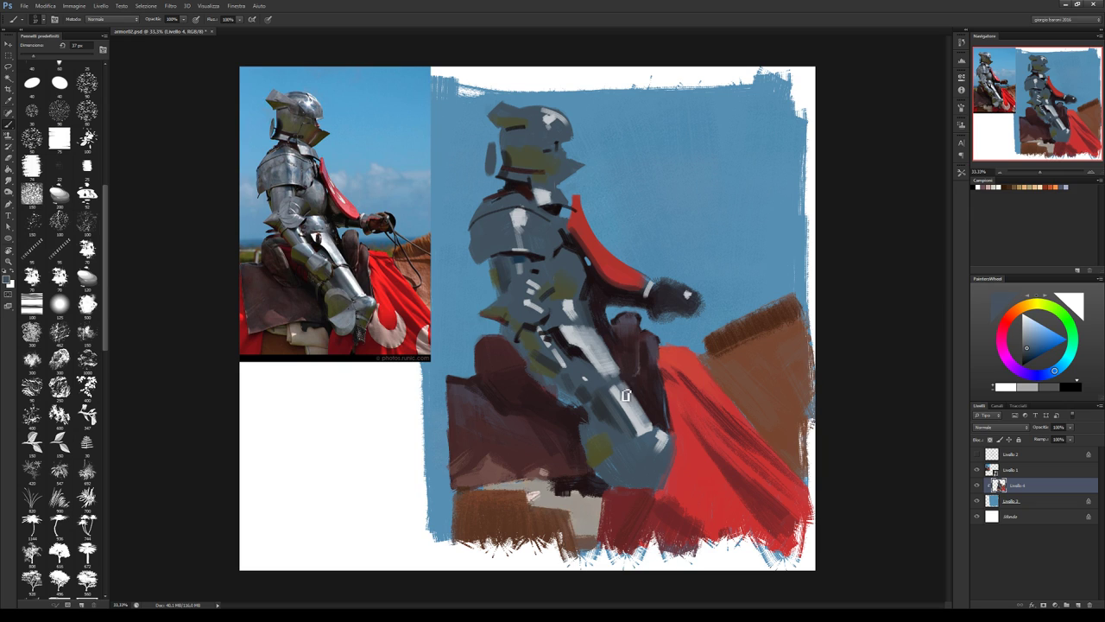
{"action": "left_click", "coordinate": [639, 415], "text": "alt"}
{"action": "left_click", "coordinate": [1023, 317]}
{"action": "left_click", "coordinate": [634, 331], "text": "alt"}
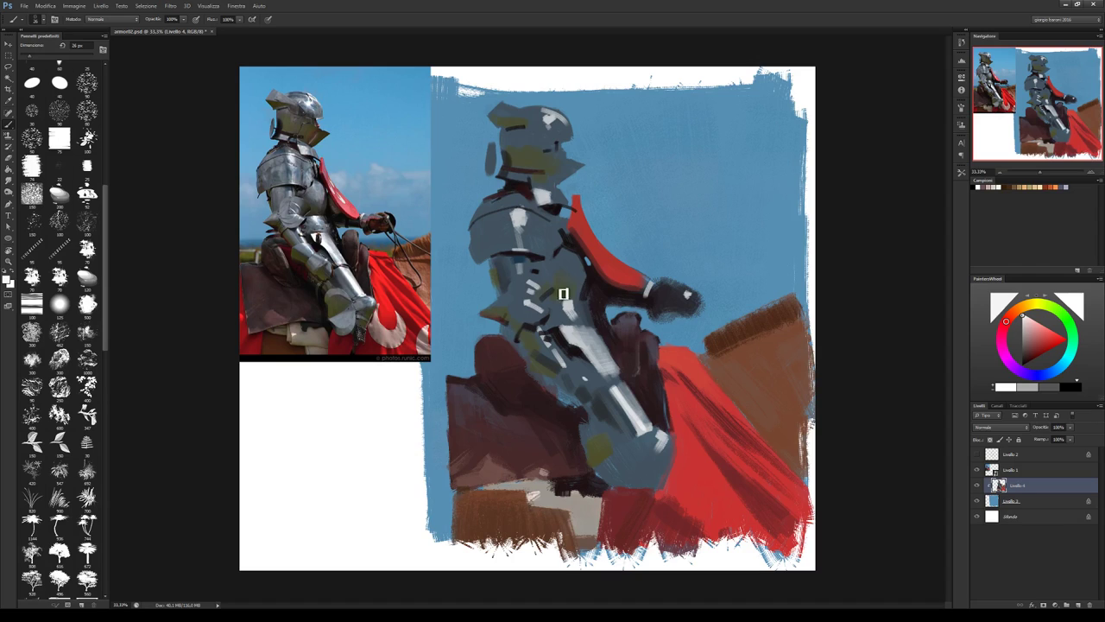
{"action": "left_click", "coordinate": [641, 405], "text": "alt"}
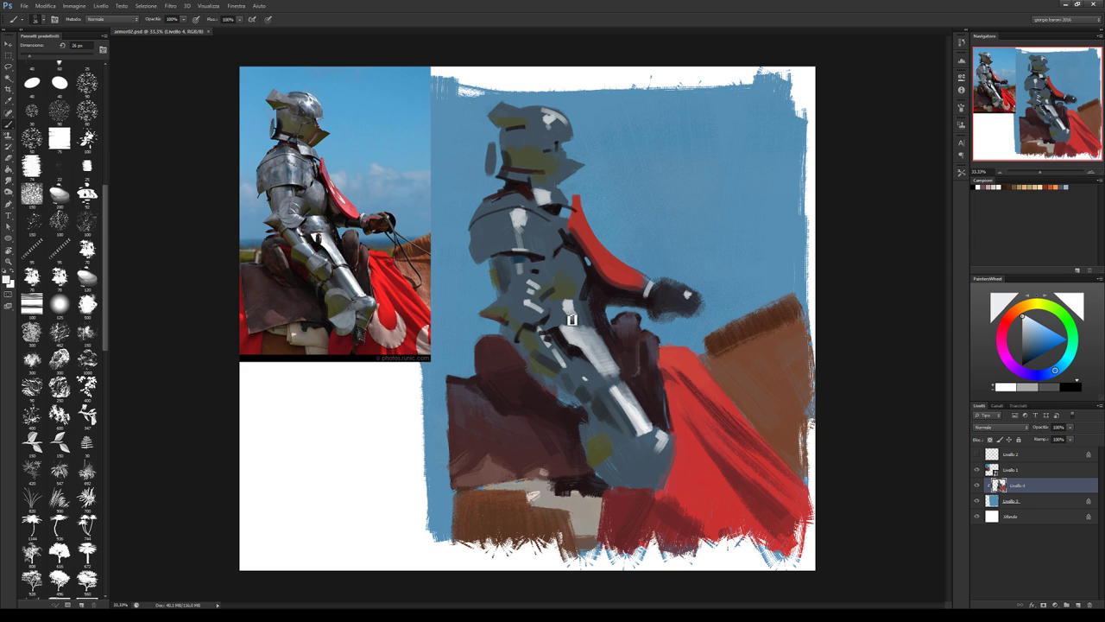
{"action": "left_click", "coordinate": [977, 455]}
Shrink the brush to about 31 px, paint blue-grey over the thigh highlight, and hide Livello 2.
{"action": "left_click", "coordinate": [569, 349], "text": "alt"}
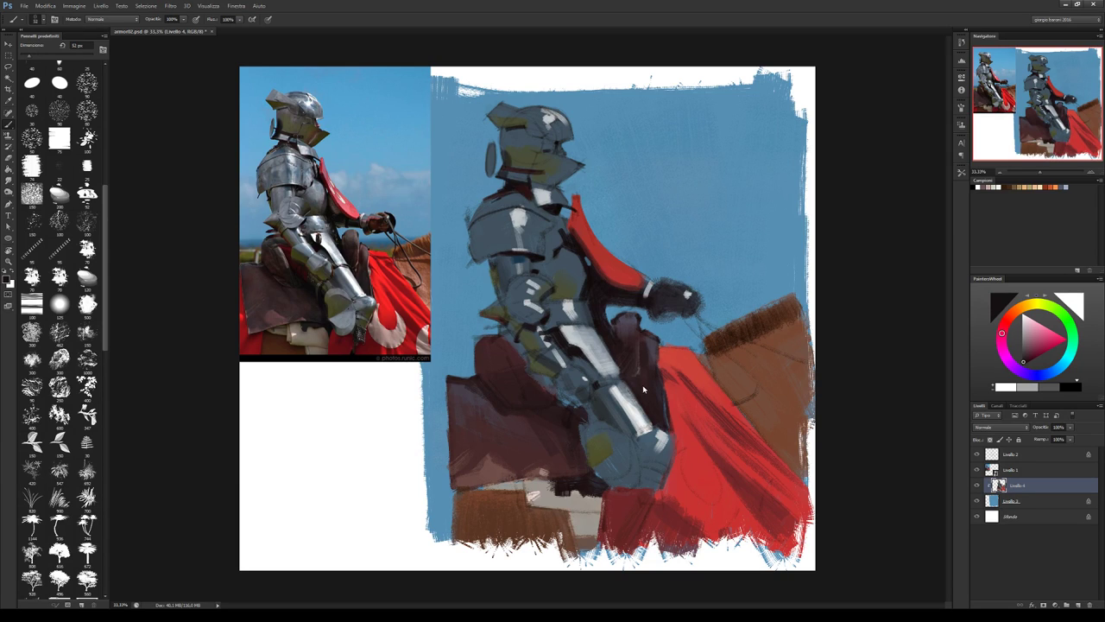
{"action": "key", "text": "bracketleft"}
{"action": "key", "text": "bracketleft"}
{"action": "left_click", "coordinate": [589, 357], "text": "alt"}
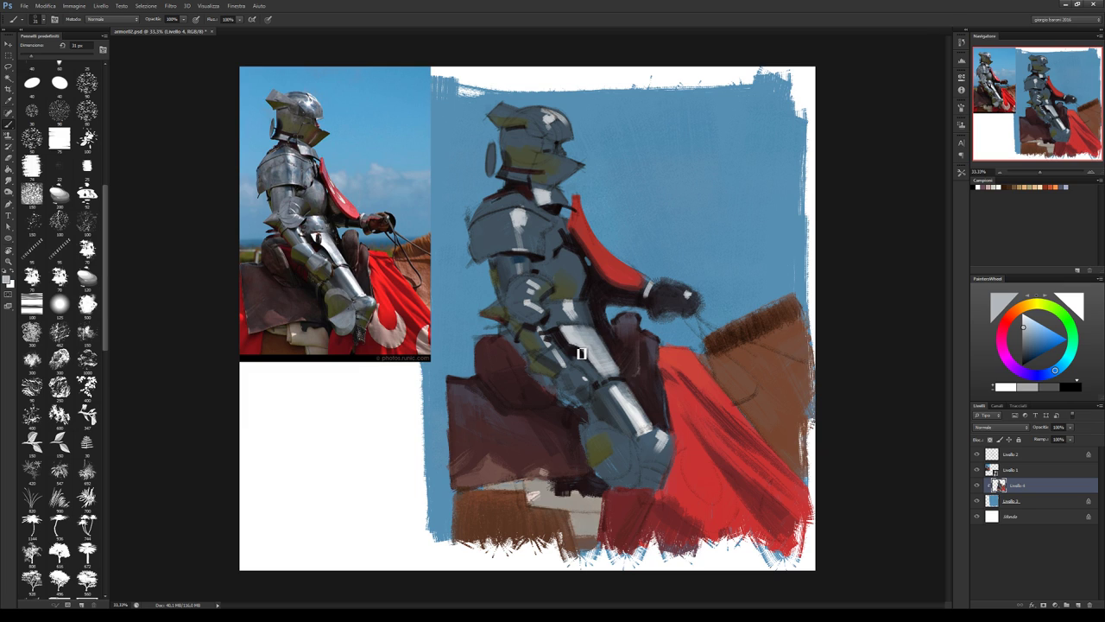
{"action": "left_click_drag", "start_coordinate": [567, 336], "coordinate": [596, 378]}
{"action": "left_click", "coordinate": [976, 454]}
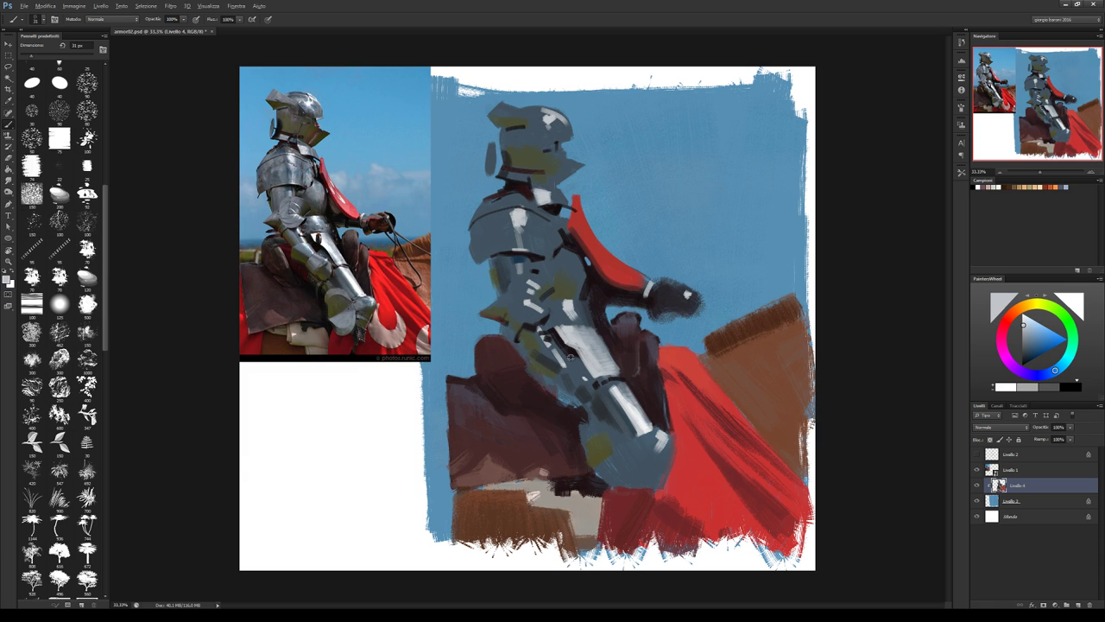
{"action": "left_click", "coordinate": [571, 354], "text": "alt"}
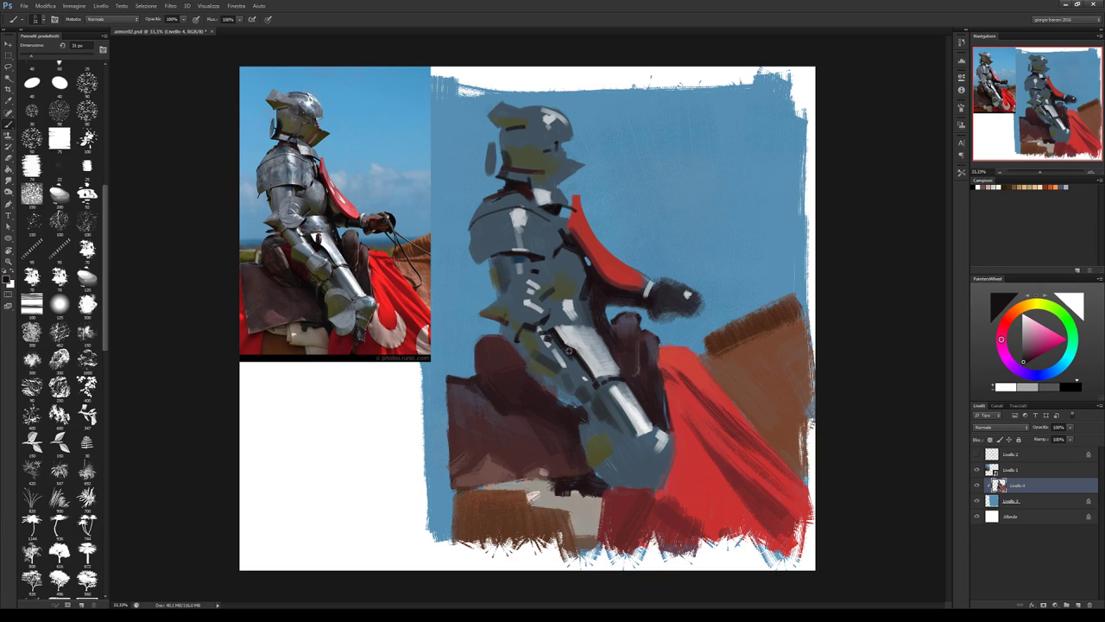
Pick a light blue-grey and switch to a smaller brush preset.
{"action": "left_click", "coordinate": [574, 343], "text": "alt"}
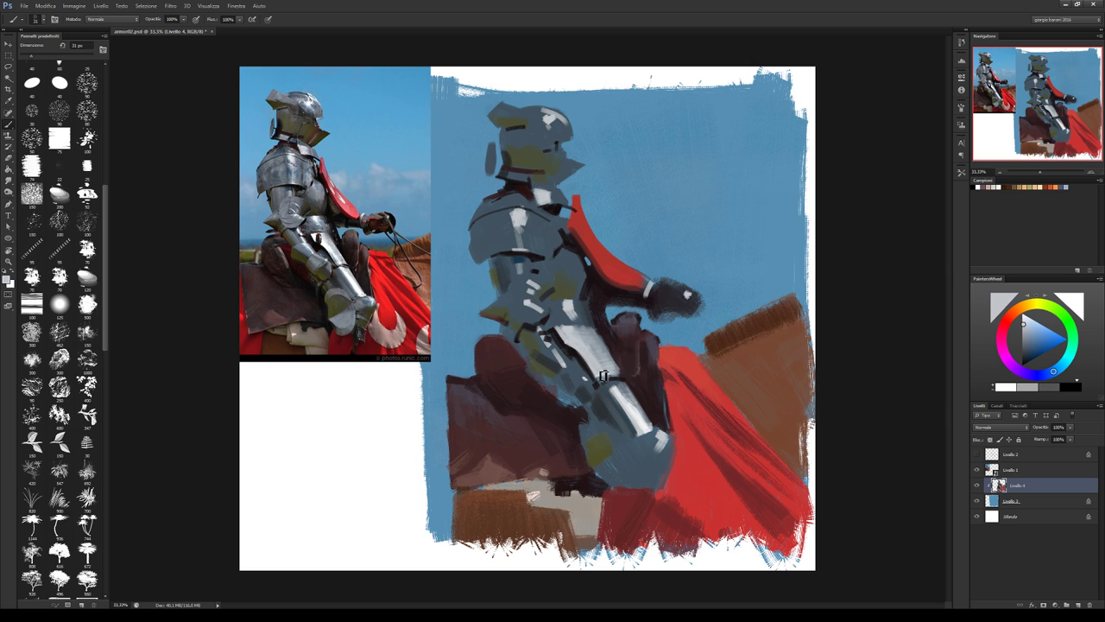
{"action": "left_click_drag", "start_coordinate": [106, 339], "coordinate": [105, 575]}
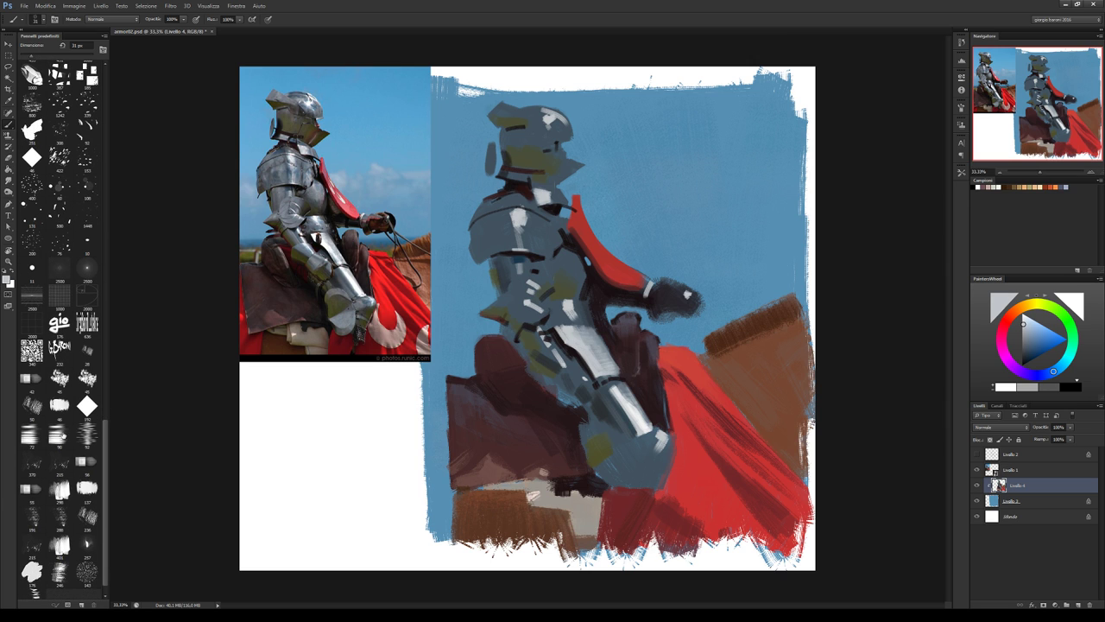
{"action": "left_click", "coordinate": [58, 436]}
{"action": "left_click", "coordinate": [595, 344], "text": "alt"}
{"action": "key", "text": "bracketleft"}
{"action": "key", "text": "bracketleft"}
{"action": "key", "text": "bracketleft"}
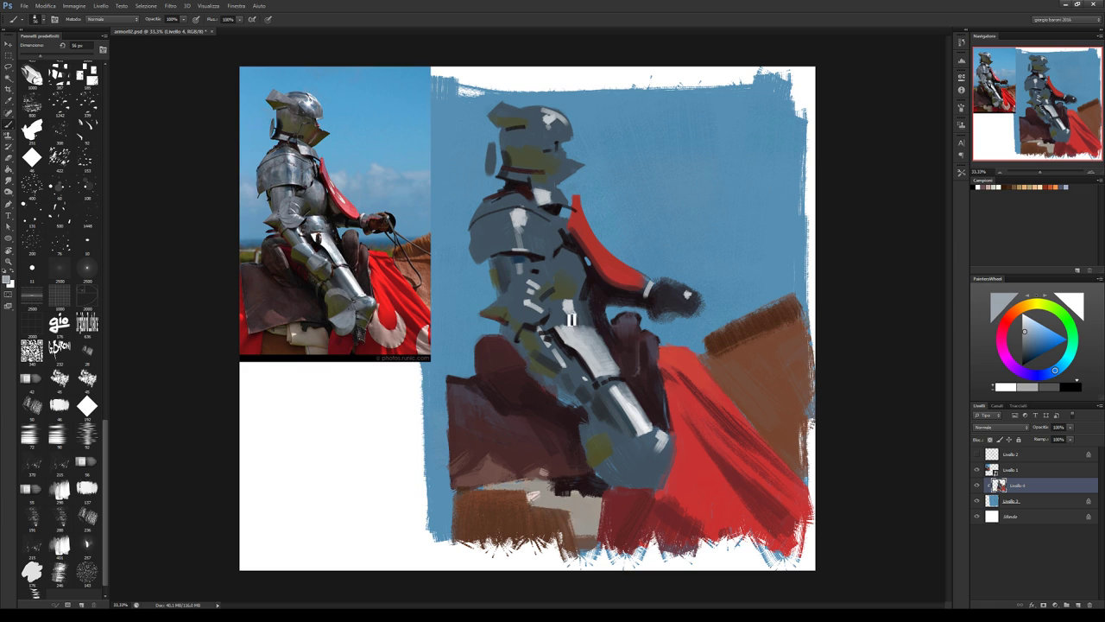
Sample the armour colour, add lighter grey strokes on it, and trial lighter and darker blues.
{"action": "left_click", "coordinate": [568, 328], "text": "alt"}
{"action": "left_click", "coordinate": [581, 333], "text": "alt"}
{"action": "left_click_drag", "start_coordinate": [587, 328], "coordinate": [605, 341]}
{"action": "left_click", "coordinate": [372, 221], "text": "alt"}
{"action": "left_click", "coordinate": [1035, 337]}
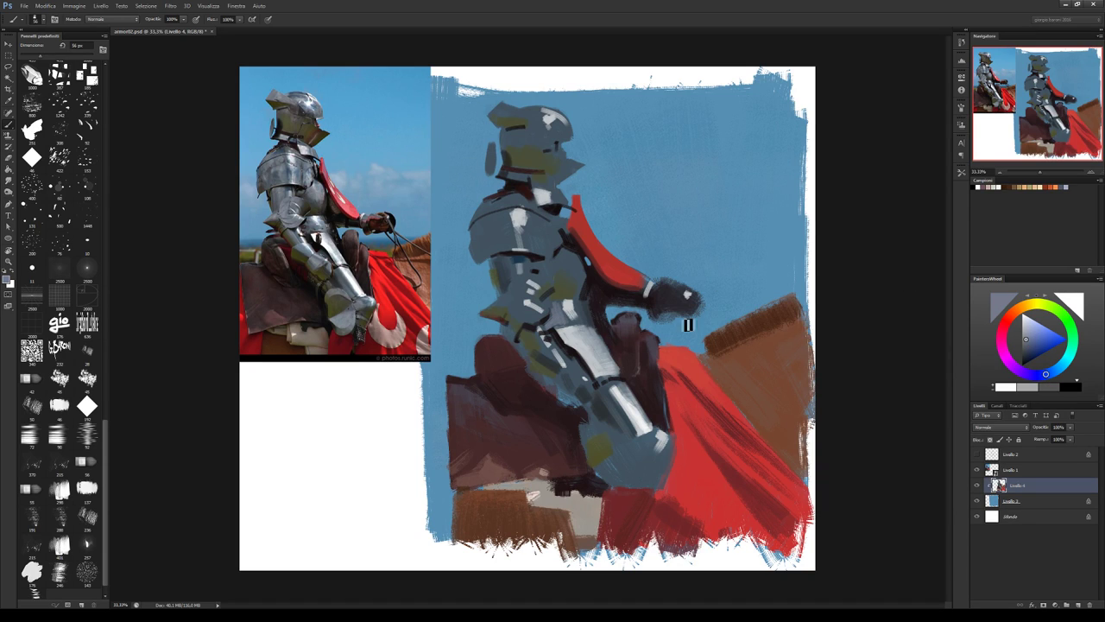
{"action": "left_click", "coordinate": [1026, 349]}
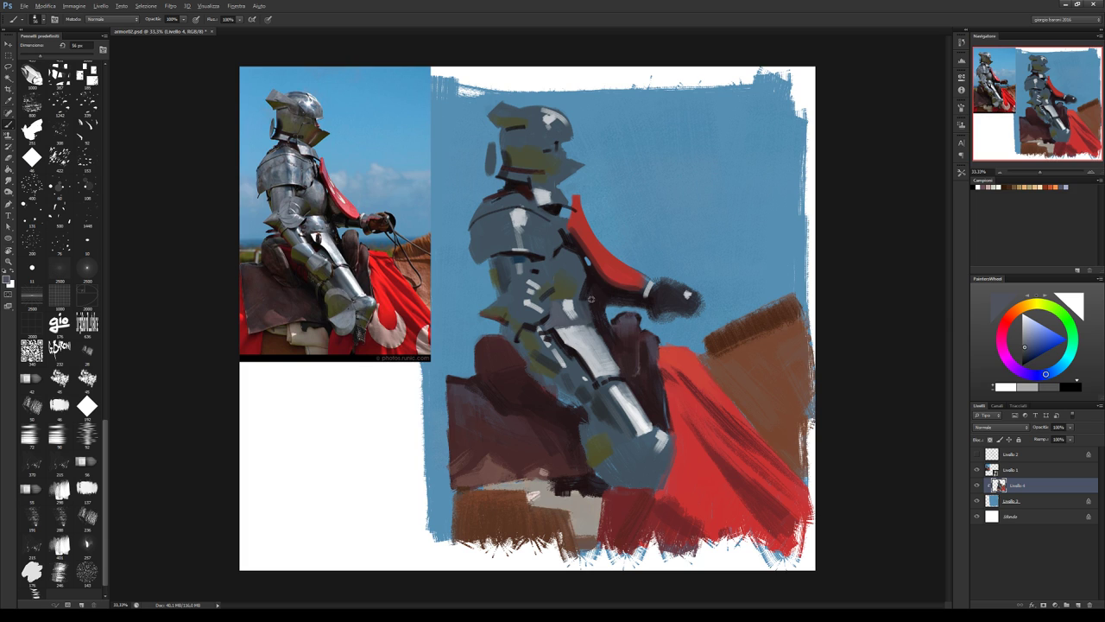
Sample pink, blue and dark red from the painting, then paint a white highlight on the chest armour.
{"action": "left_click", "coordinate": [590, 299], "text": "alt"}
{"action": "left_click", "coordinate": [587, 323], "text": "alt"}
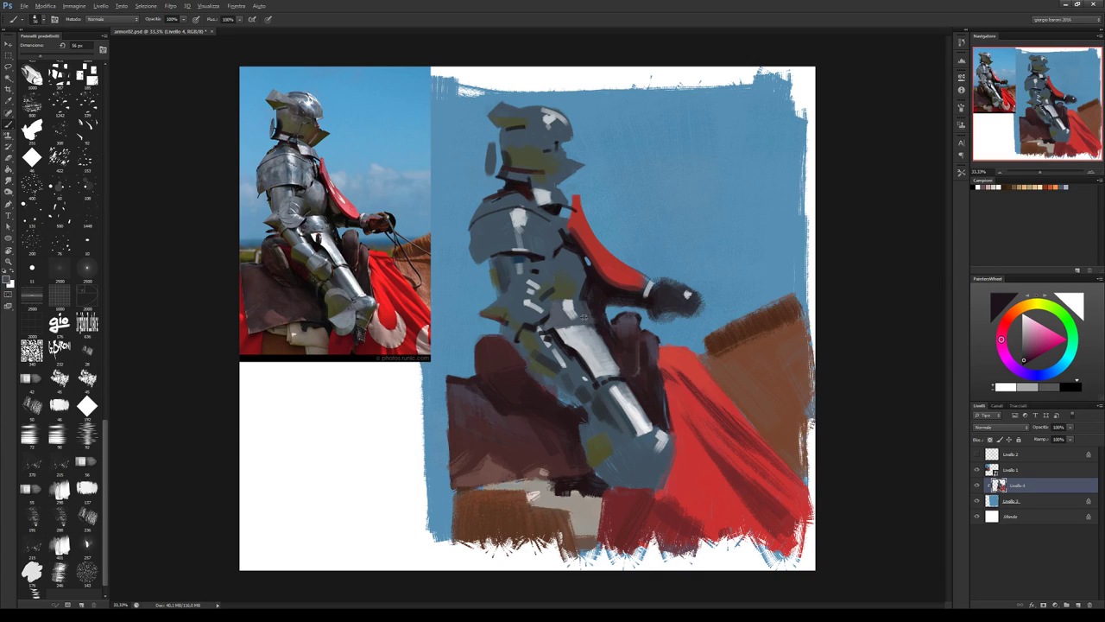
{"action": "left_click", "coordinate": [597, 317], "text": "alt"}
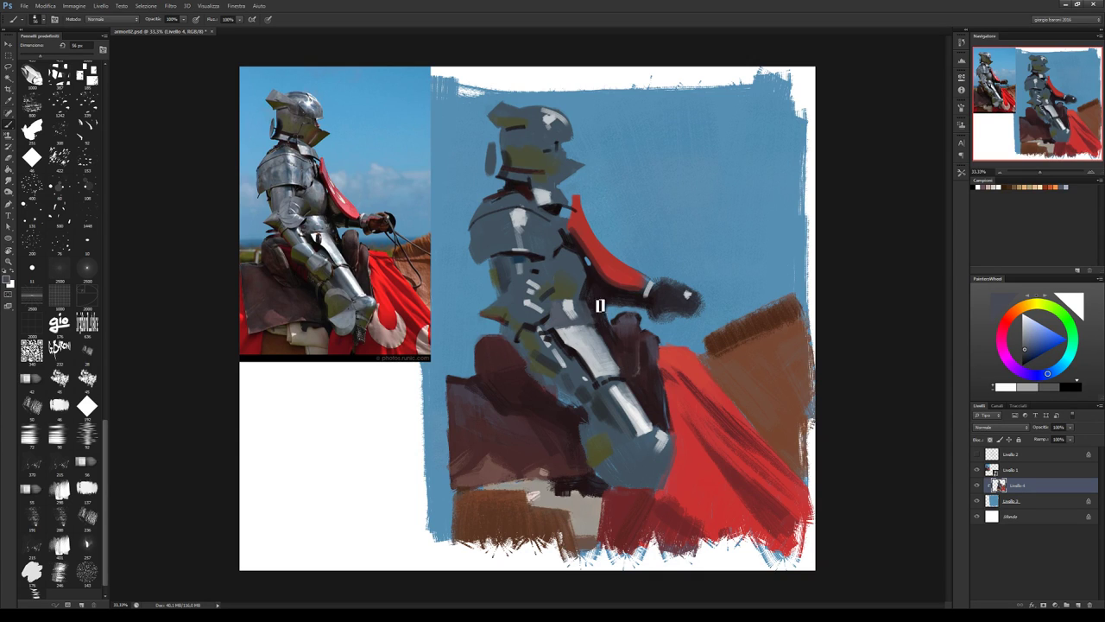
{"action": "left_click", "coordinate": [600, 305], "text": "alt"}
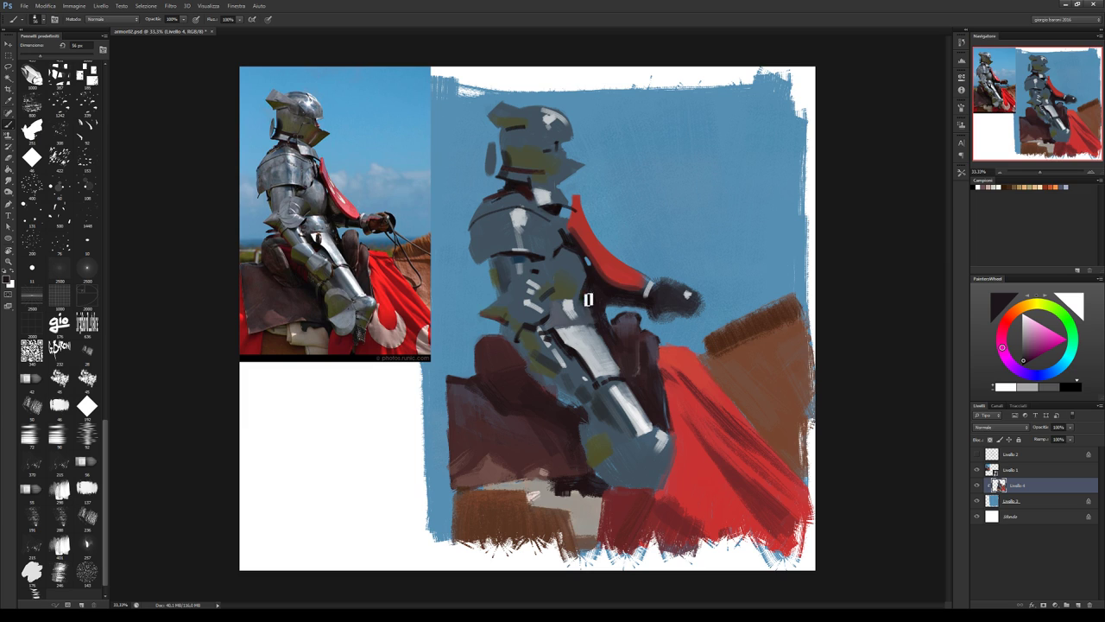
{"action": "left_click", "coordinate": [1013, 311]}
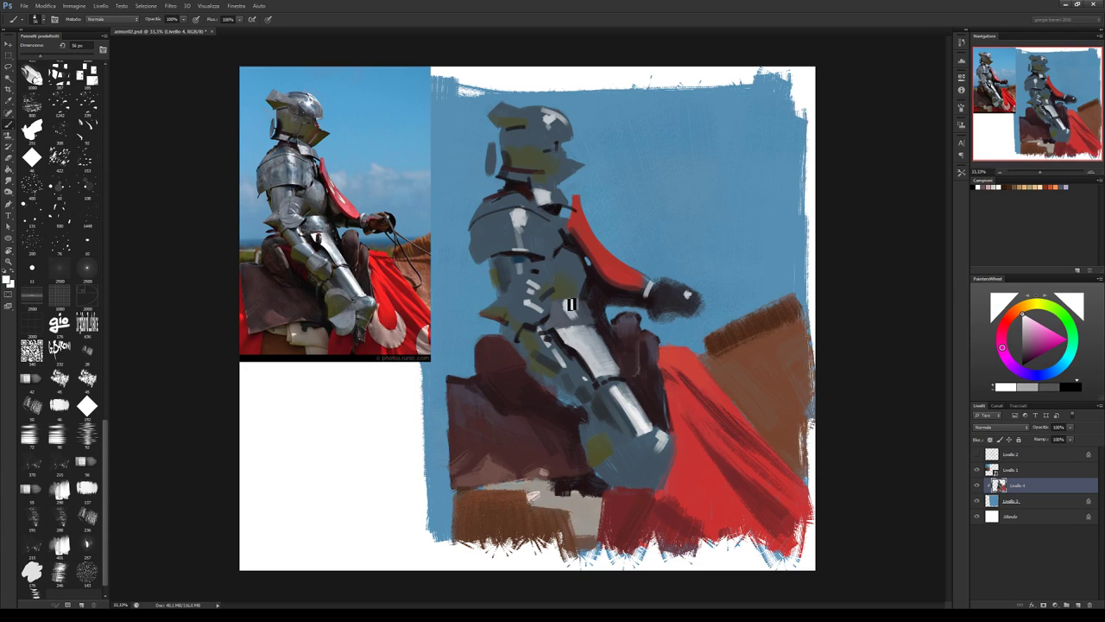
{"action": "left_click_drag", "start_coordinate": [571, 304], "coordinate": [576, 309]}
Shift the colour to a lighter blue and paint a light blue-grey stroke across the chest.
{"action": "left_click_drag", "start_coordinate": [1043, 371], "coordinate": [1053, 369]}
{"action": "left_click_drag", "start_coordinate": [1028, 328], "coordinate": [1034, 326]}
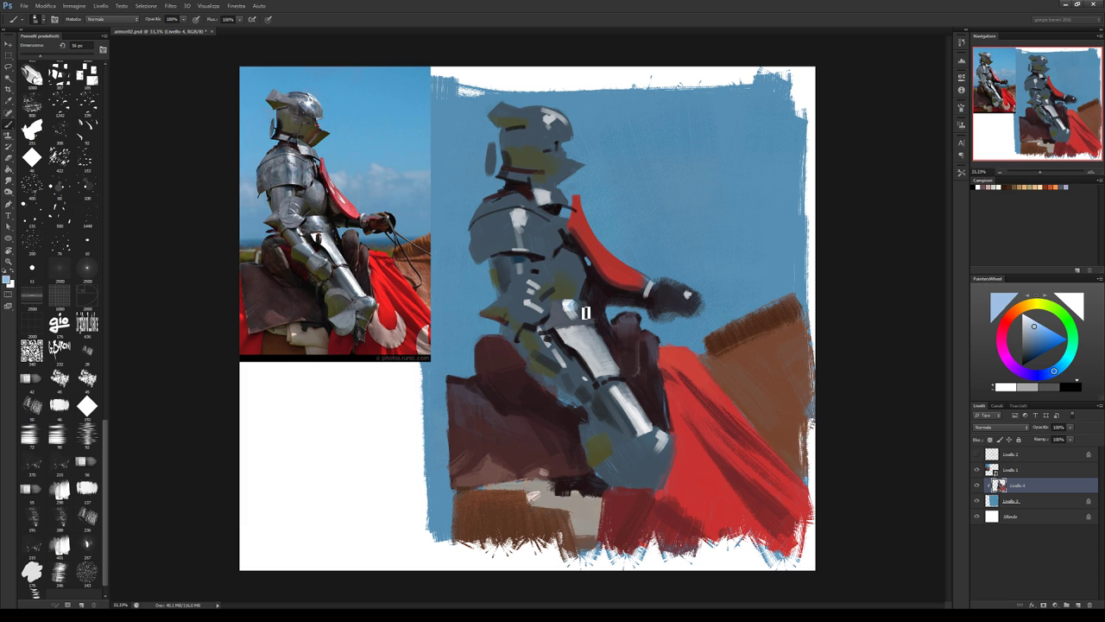
{"action": "left_click_drag", "start_coordinate": [557, 304], "coordinate": [599, 320]}
Sample the chest's dark maroon and blue-grey, then enlarge the brush to 97 px.
{"action": "left_click", "coordinate": [594, 309], "text": "alt"}
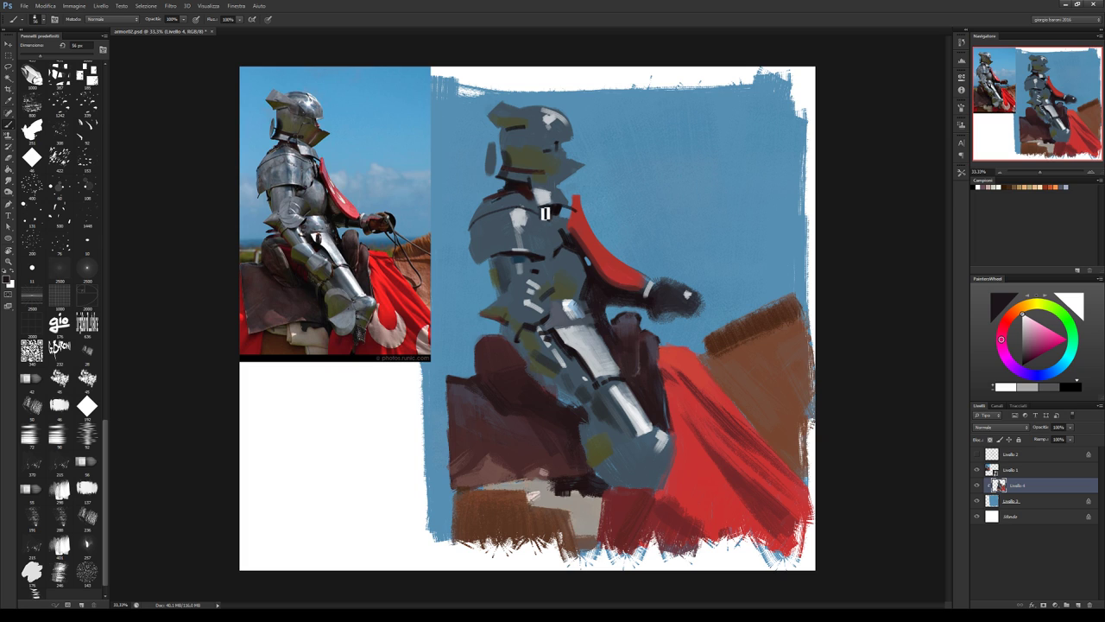
{"action": "left_click", "coordinate": [551, 308], "text": "alt"}
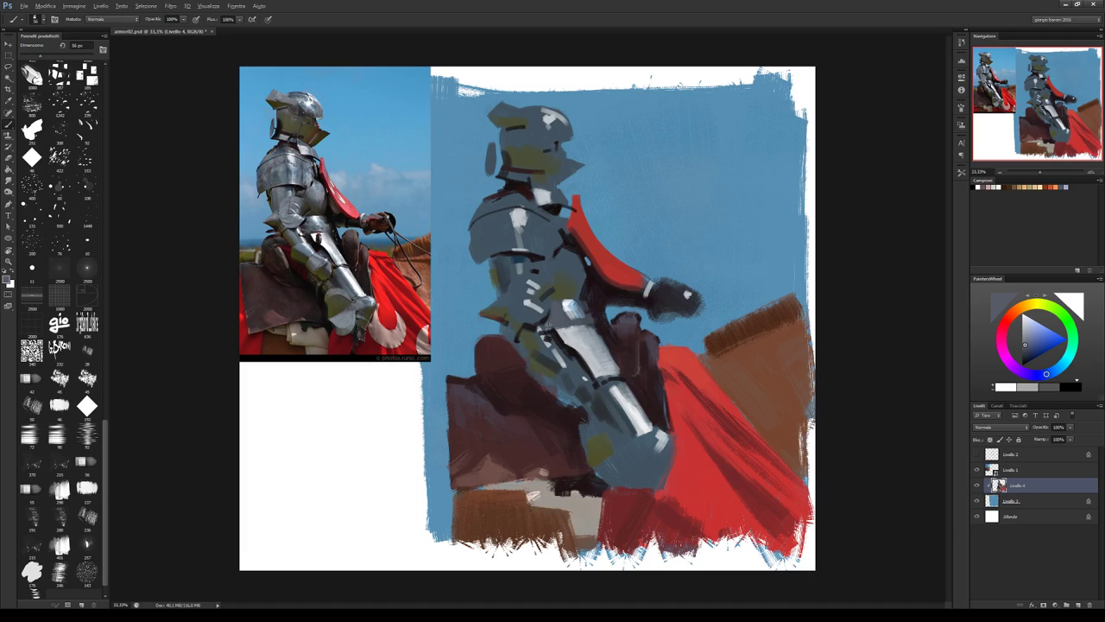
{"action": "left_click", "coordinate": [540, 325], "text": "alt"}
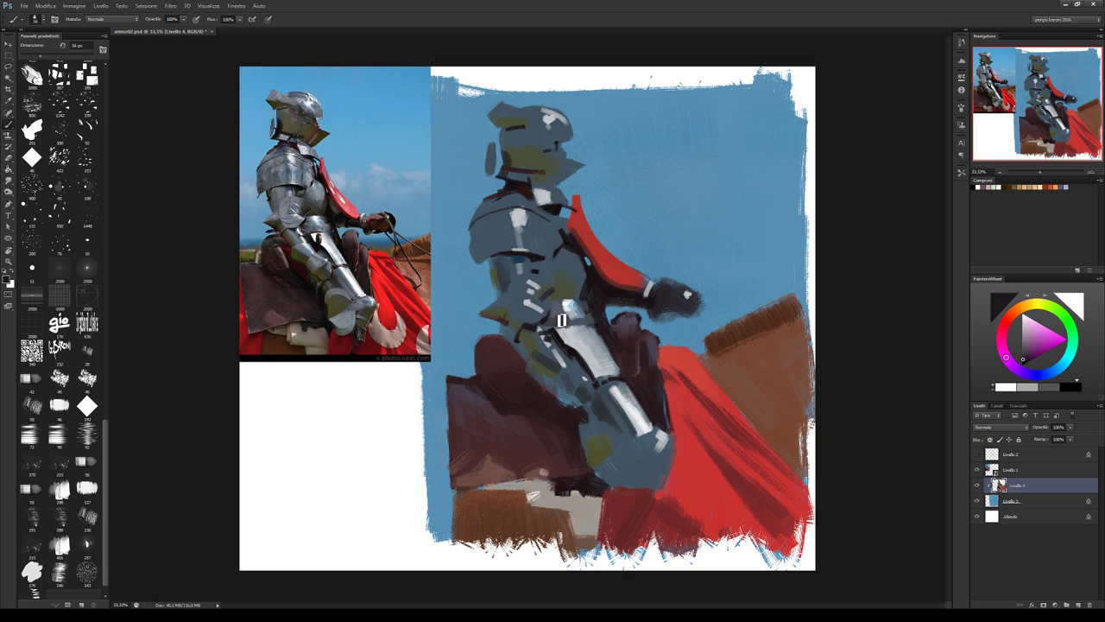
{"action": "left_click", "coordinate": [558, 320], "text": "alt"}
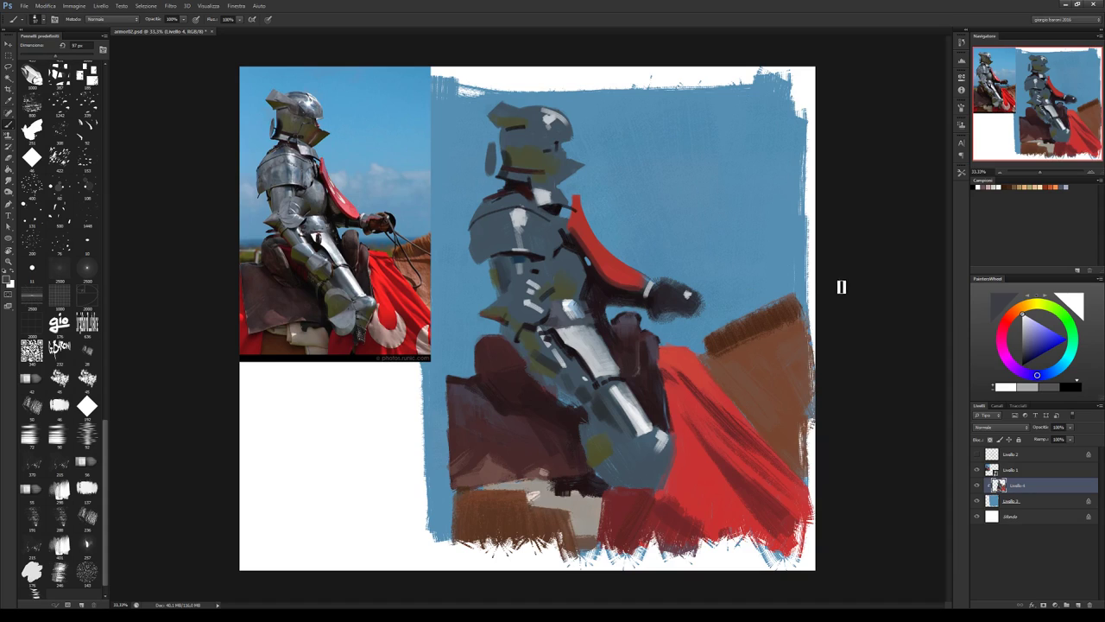
{"action": "key", "text": "bracketright"}
{"action": "key", "text": "bracketright"}
{"action": "key", "text": "bracketright"}
Sample armour tones, brighten the colour, and dab lighter grey-blue onto the chest armour.
{"action": "left_click", "coordinate": [563, 327], "text": "alt"}
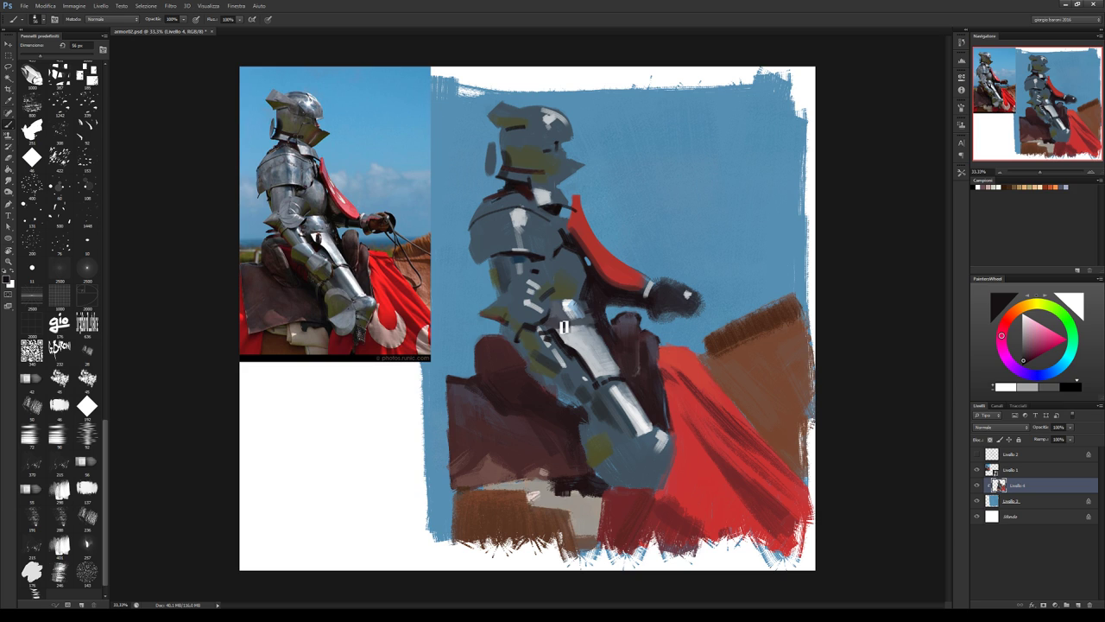
{"action": "left_click", "coordinate": [561, 329], "text": "alt"}
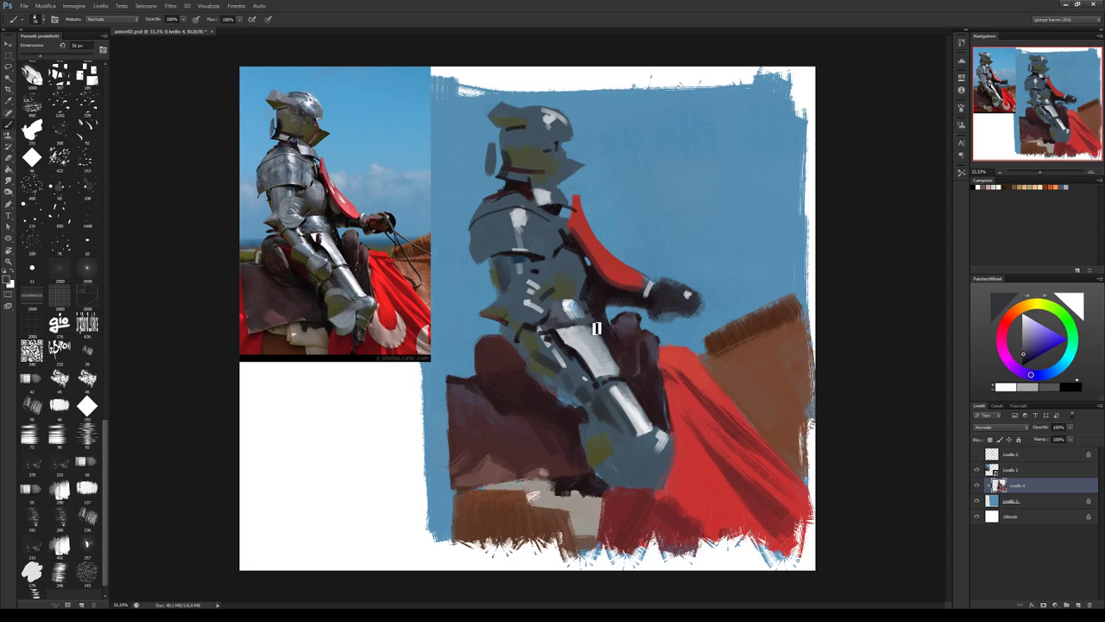
{"action": "left_click", "coordinate": [569, 323], "text": "alt"}
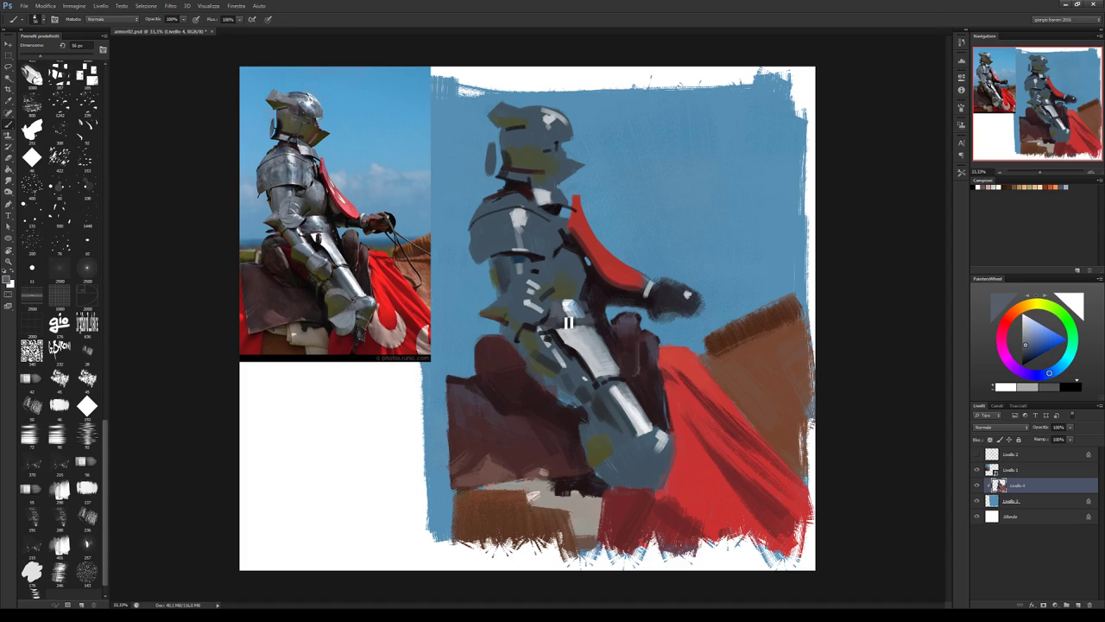
{"action": "left_click", "coordinate": [1025, 337]}
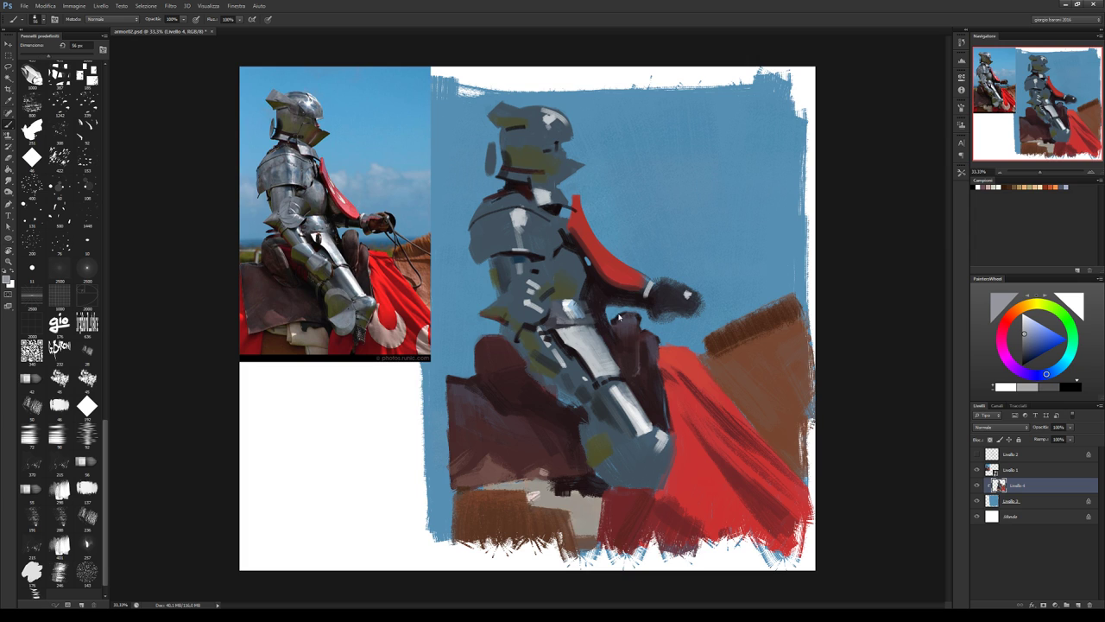
{"action": "left_click", "coordinate": [572, 324], "text": "alt"}
{"action": "left_click", "coordinate": [592, 322], "text": "alt"}
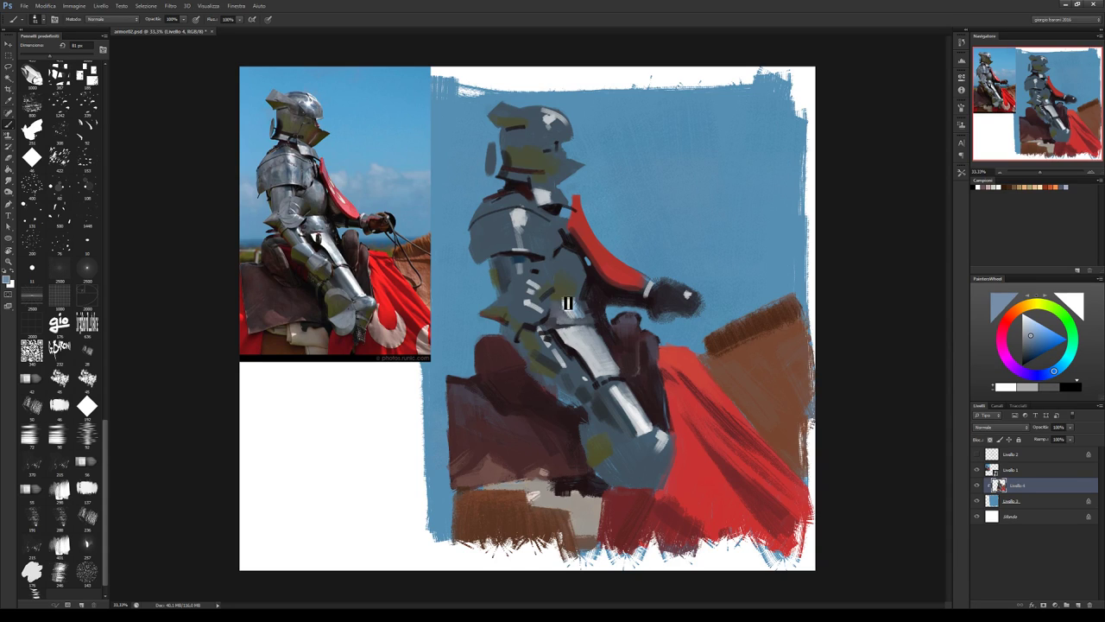
{"action": "left_click_drag", "start_coordinate": [567, 303], "coordinate": [580, 292]}
Sample darker purplish and olive tones, settle on a darker olive, then shift the hue to blue.
{"action": "left_click", "coordinate": [574, 306], "text": "alt"}
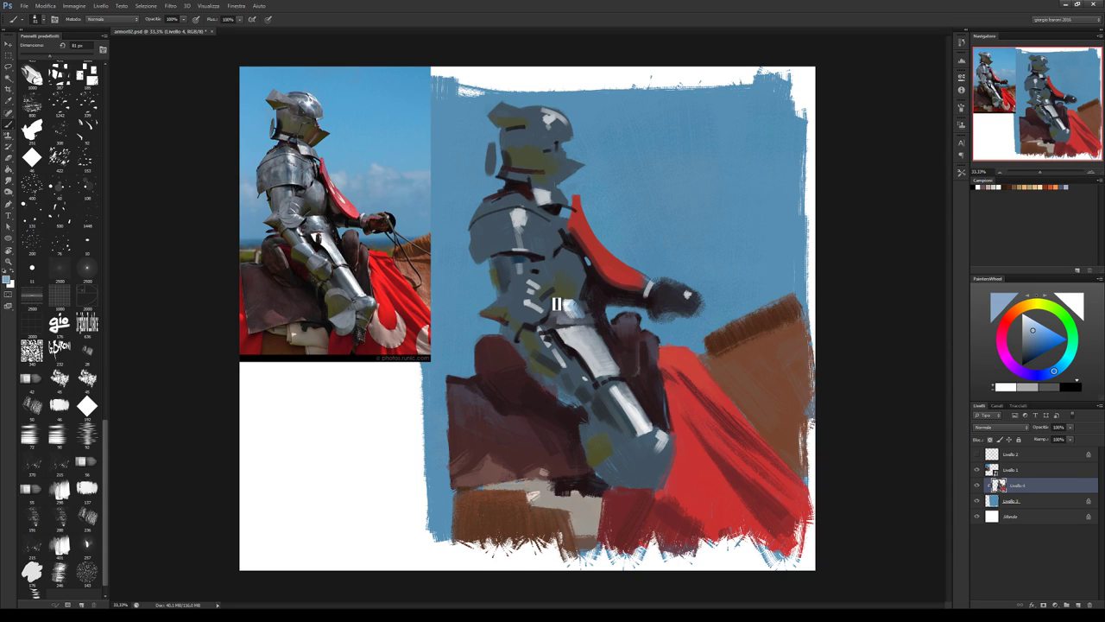
{"action": "left_click", "coordinate": [557, 305], "text": "alt"}
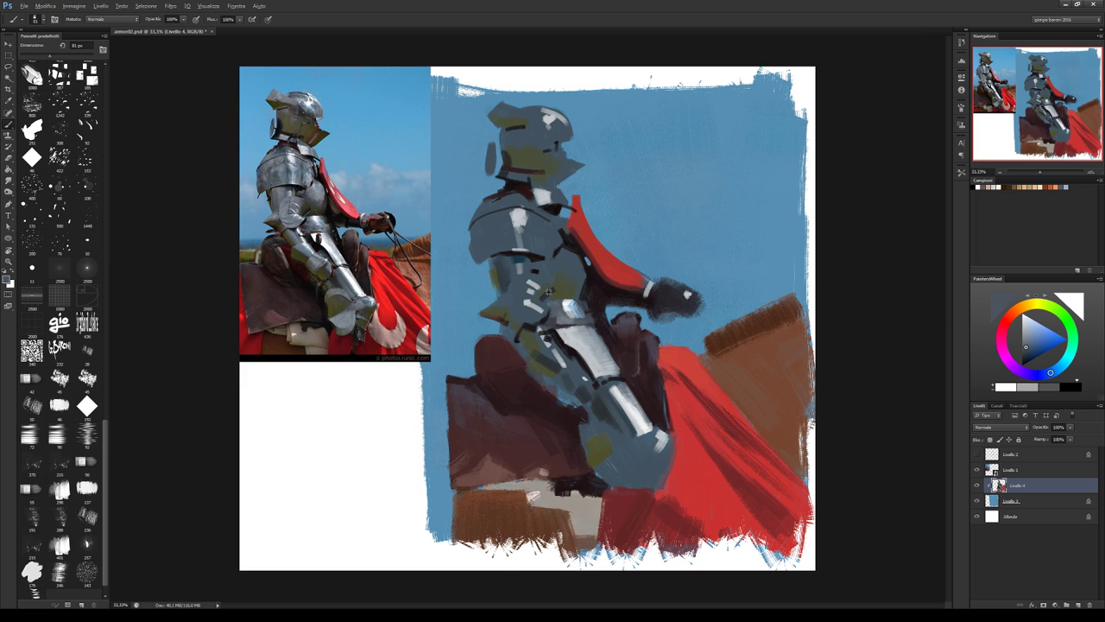
{"action": "left_click", "coordinate": [553, 302], "text": "alt"}
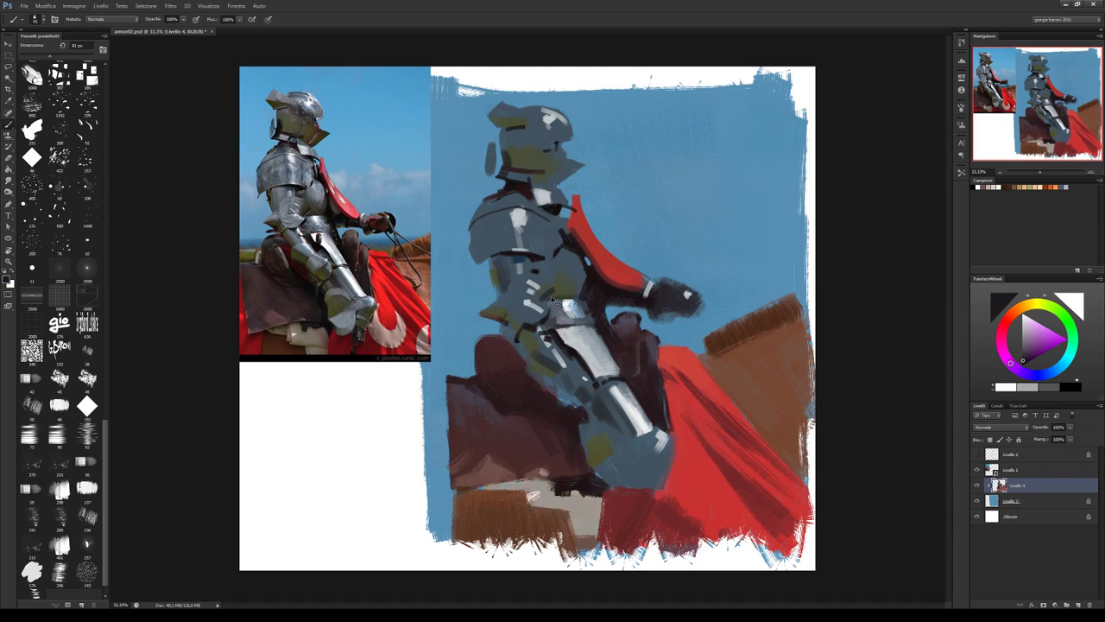
{"action": "left_click", "coordinate": [562, 293], "text": "alt"}
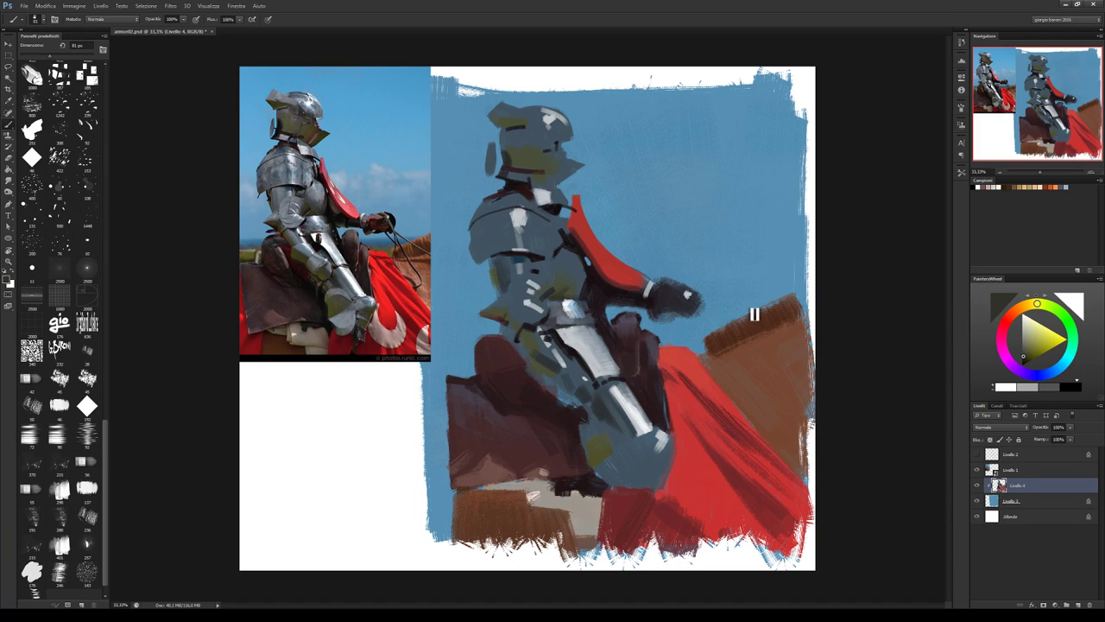
{"action": "left_click", "coordinate": [1027, 357]}
{"action": "left_click", "coordinate": [1026, 360]}
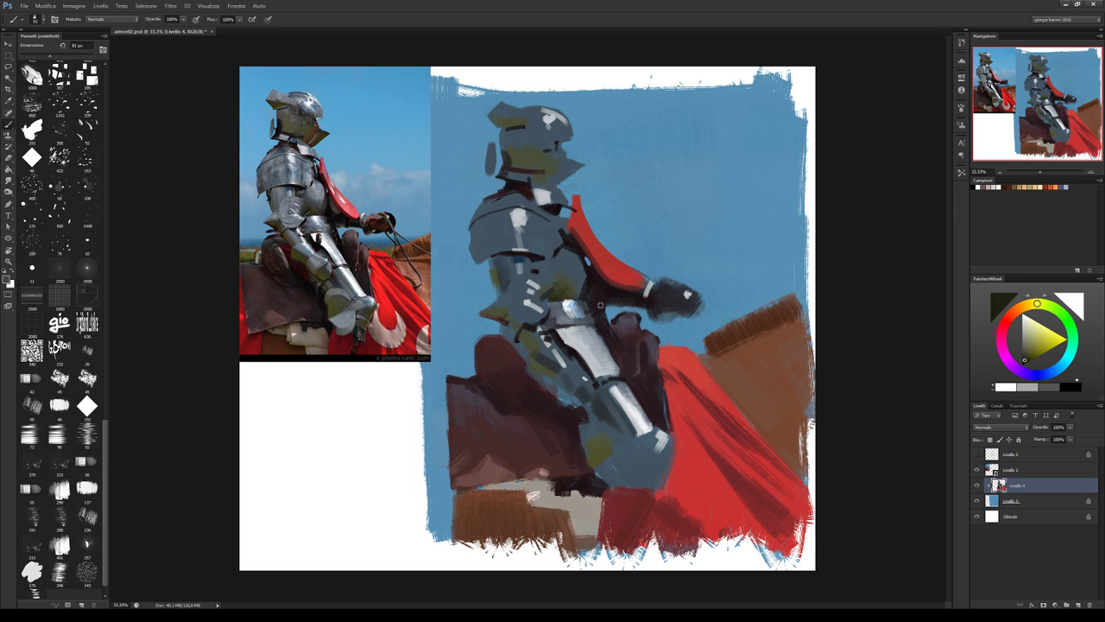
{"action": "left_click", "coordinate": [1050, 373]}
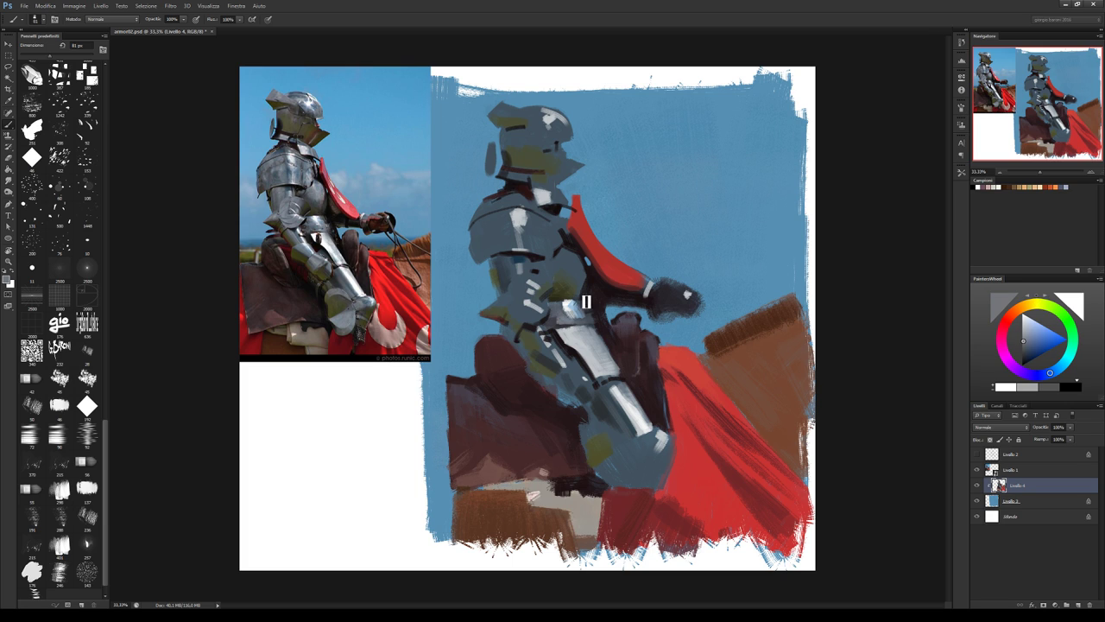
Sample a greyish blue and paint it over the dark patch beside the red cape.
{"action": "key", "text": "z"}
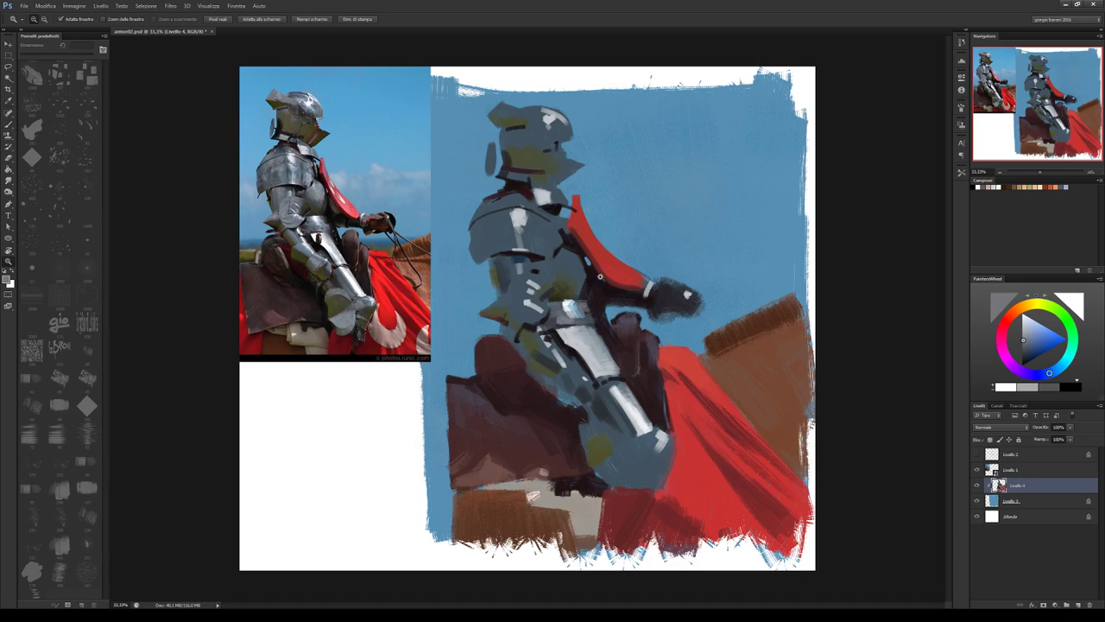
{"action": "key", "text": "b"}
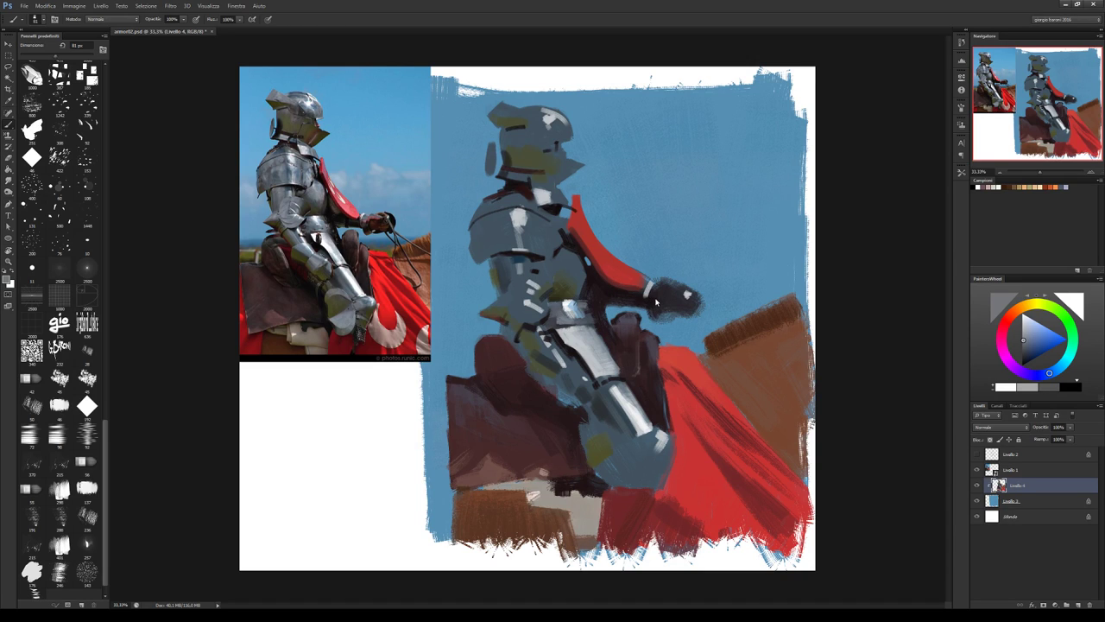
{"action": "left_click", "coordinate": [592, 293], "text": "alt"}
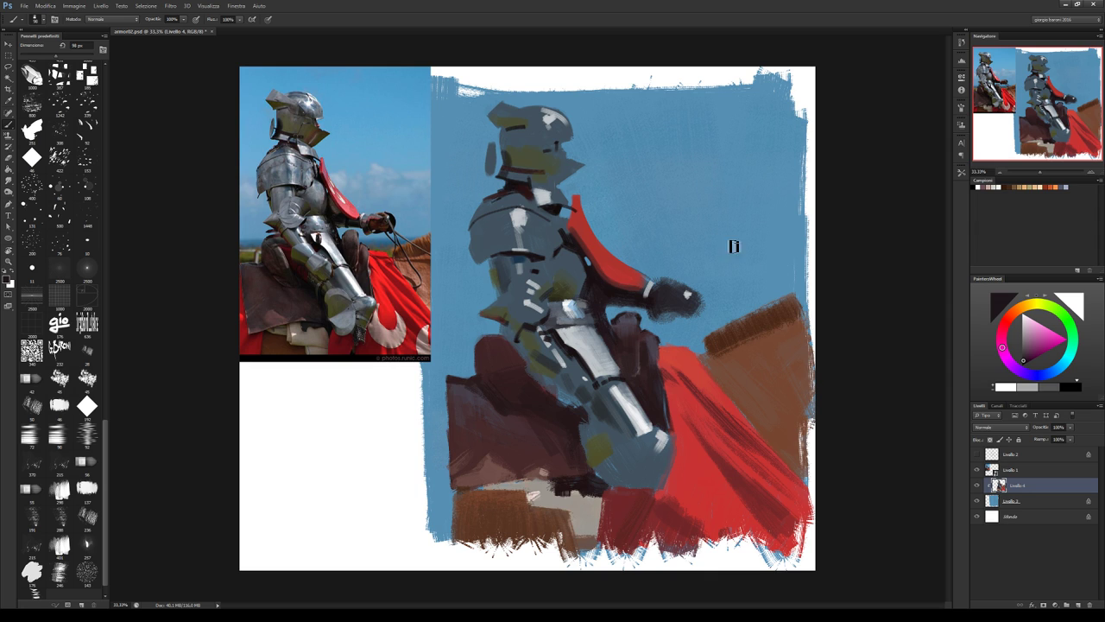
{"action": "left_click", "coordinate": [1025, 335]}
{"action": "left_click", "coordinate": [1048, 373]}
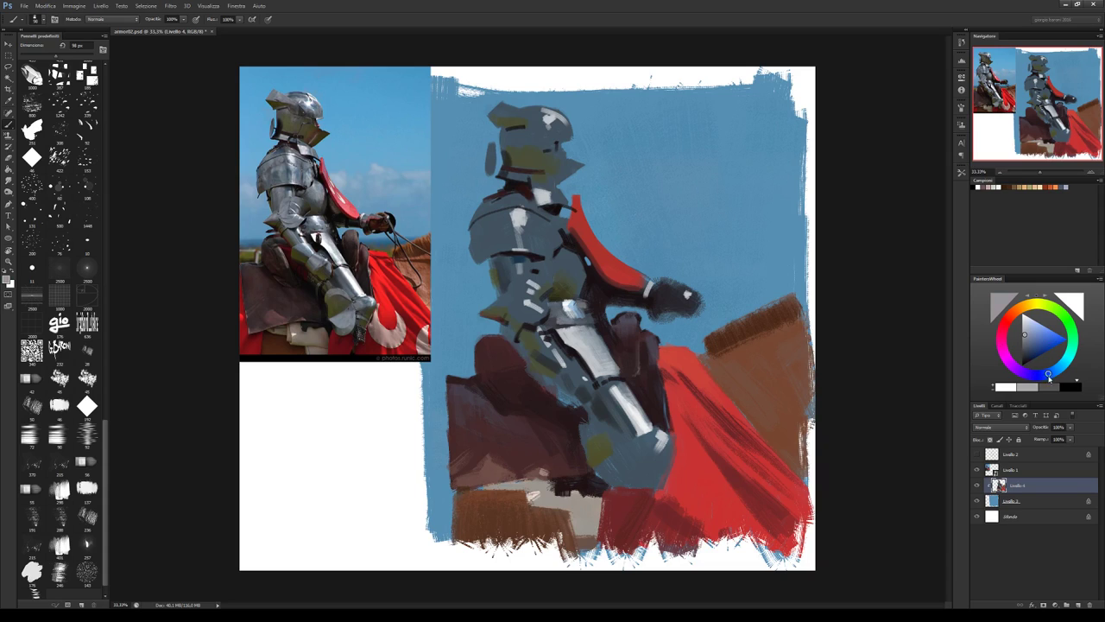
{"action": "left_click_drag", "start_coordinate": [570, 250], "coordinate": [594, 270]}
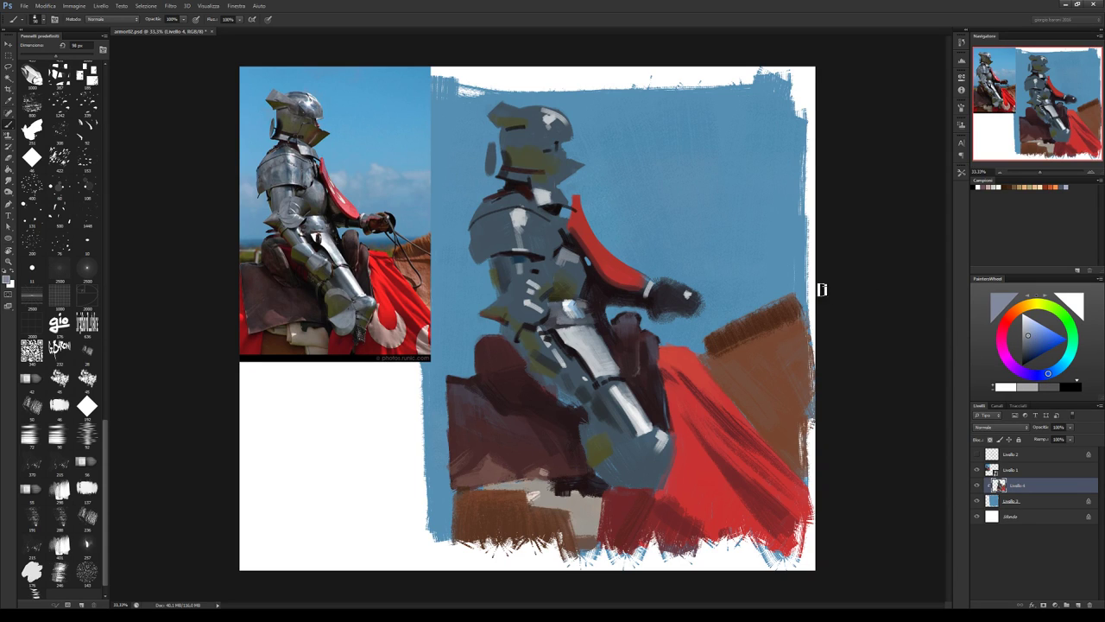
{"action": "left_click_drag", "start_coordinate": [555, 250], "coordinate": [578, 264]}
Cover the patch with a lighter grey-blue and add darker grey-blue strokes to the armour.
{"action": "left_click", "coordinate": [1031, 325]}
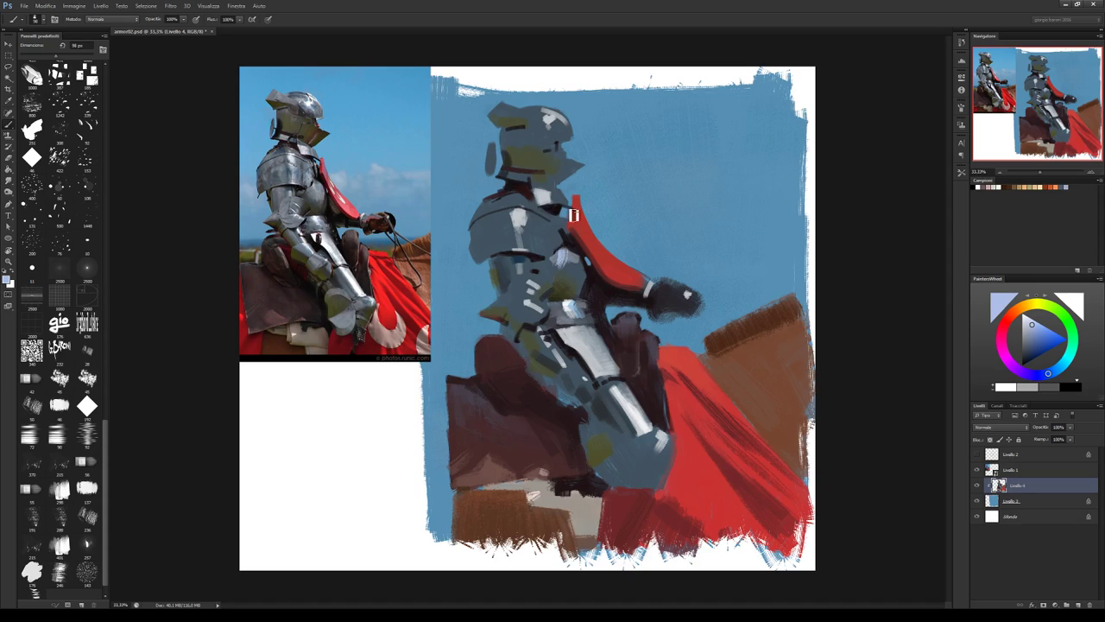
{"action": "left_click_drag", "start_coordinate": [559, 252], "coordinate": [579, 265]}
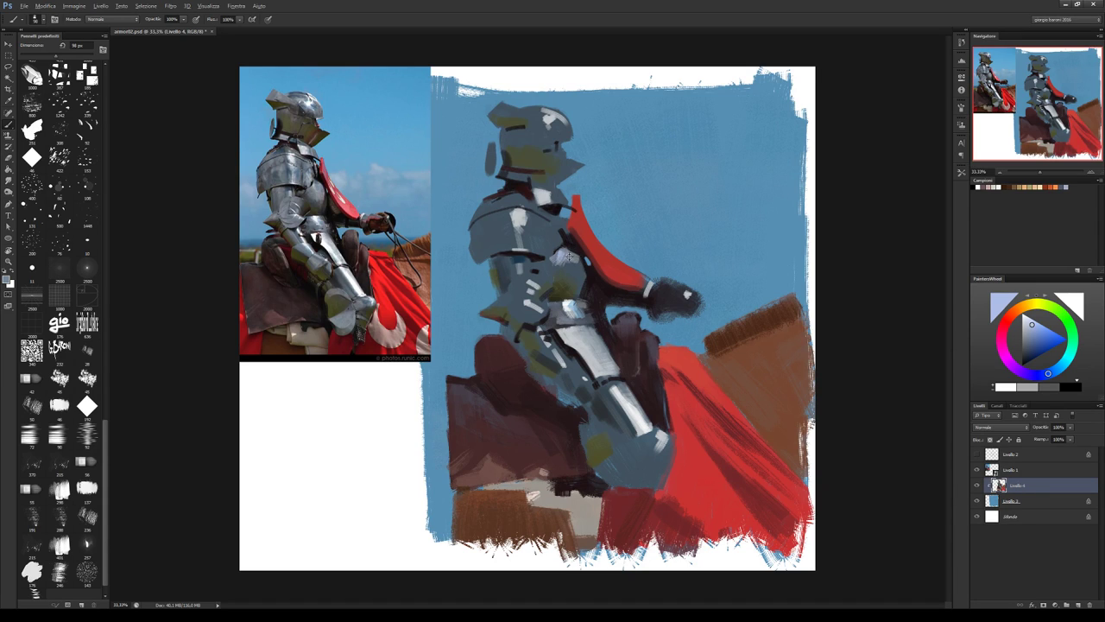
{"action": "left_click", "coordinate": [581, 293], "text": "alt"}
{"action": "left_click_drag", "start_coordinate": [571, 259], "coordinate": [581, 285]}
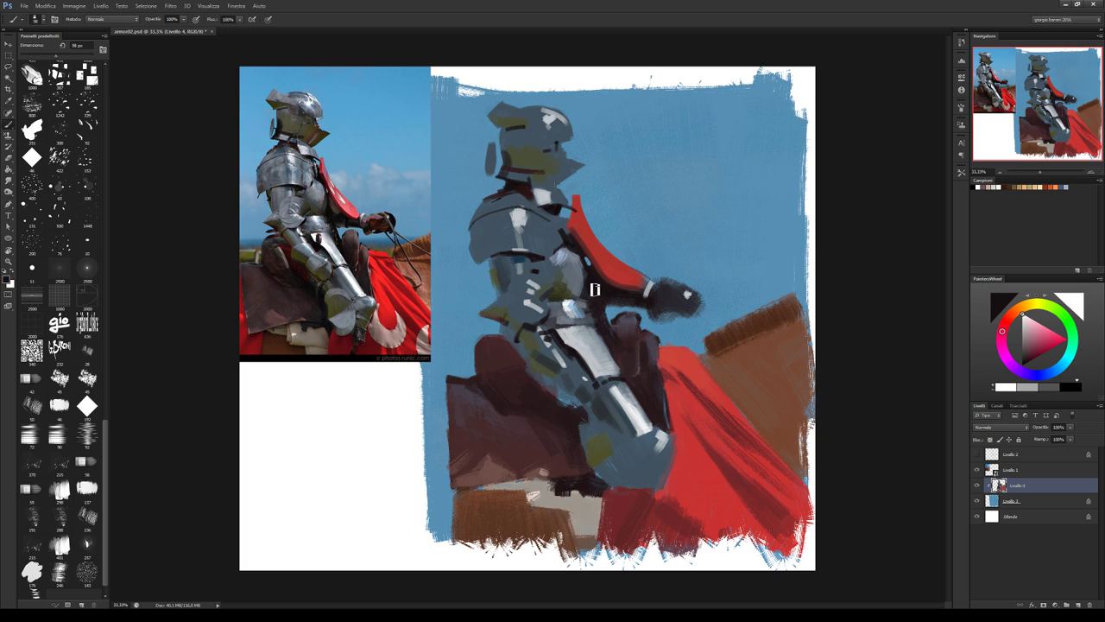
Trial magenta-brown, light blue-grey, greyish purple and dark red before resampling the armour's blue-grey.
{"action": "left_click", "coordinate": [595, 295], "text": "alt"}
{"action": "left_click", "coordinate": [1024, 351]}
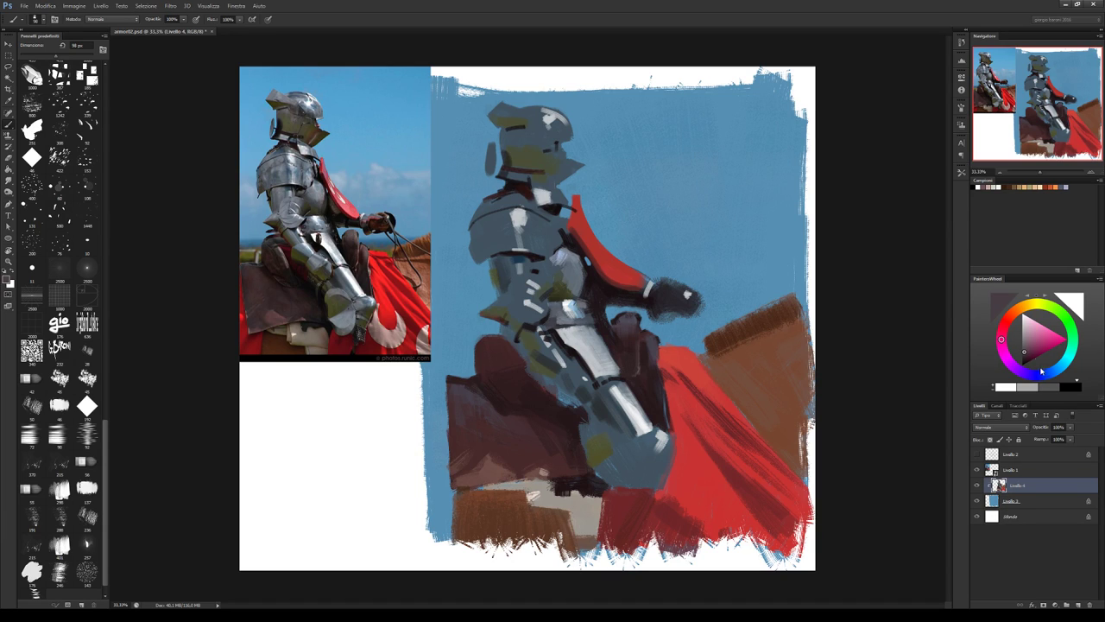
{"action": "left_click", "coordinate": [1047, 373]}
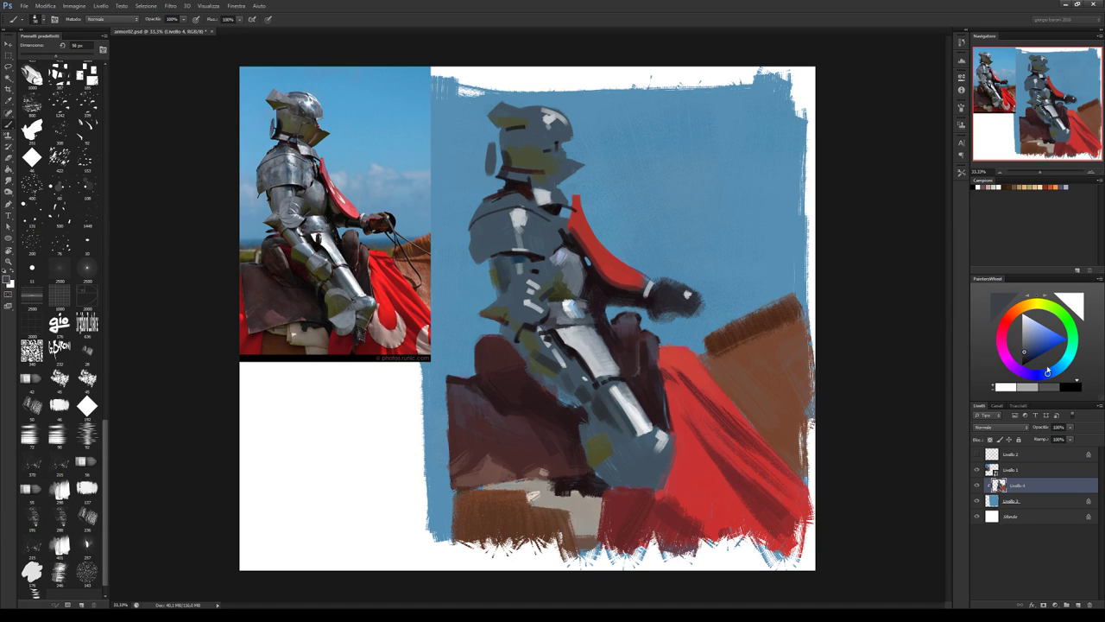
{"action": "left_click", "coordinate": [599, 283], "text": "alt"}
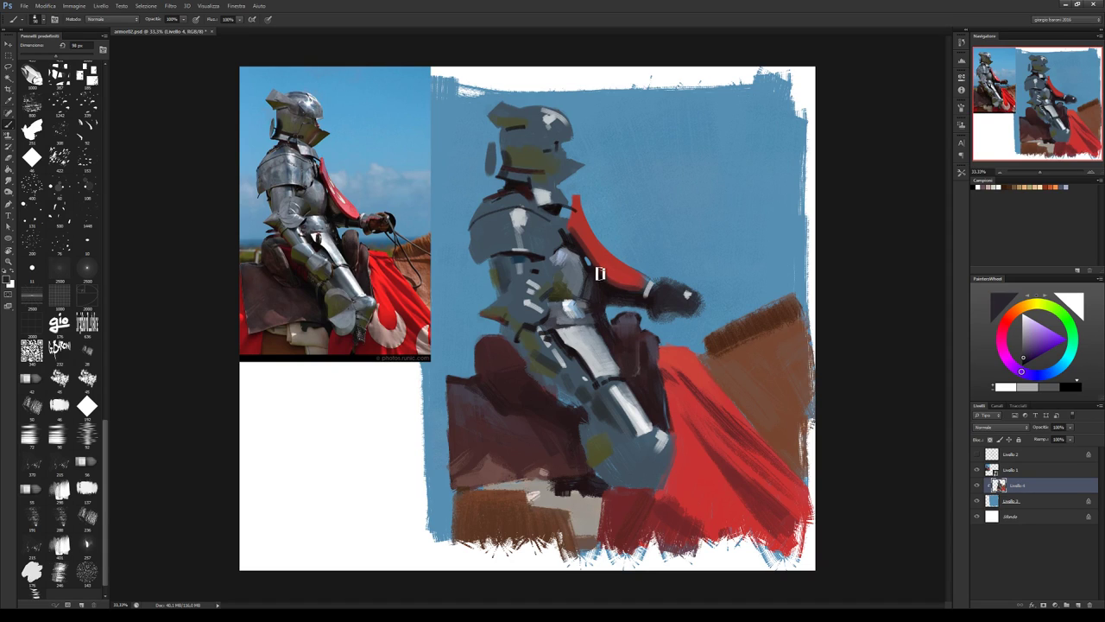
{"action": "left_click", "coordinate": [608, 291], "text": "alt"}
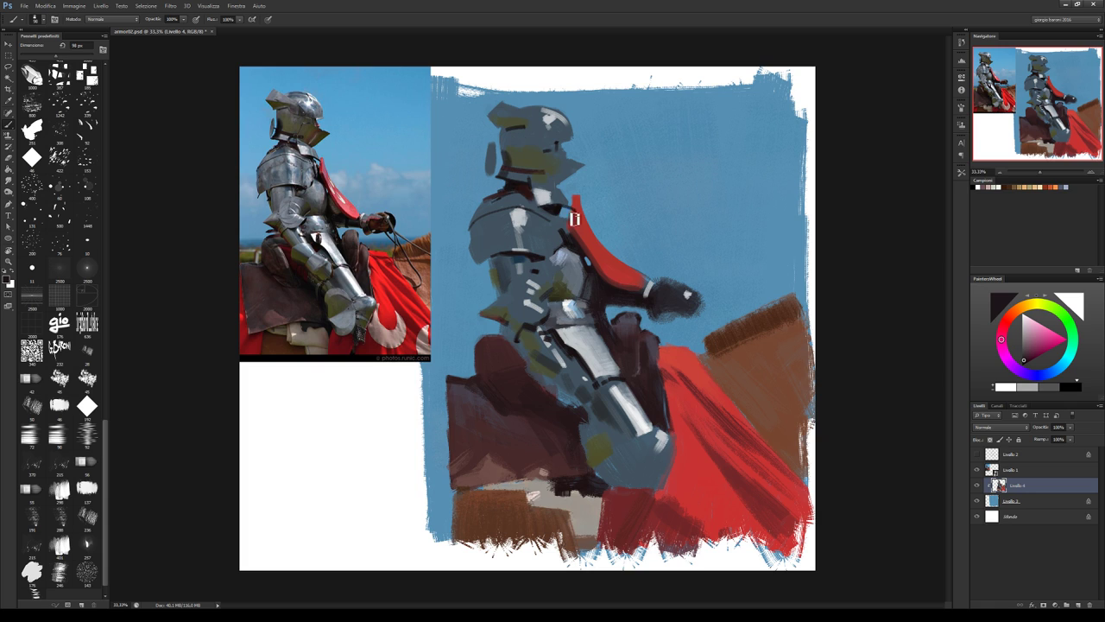
{"action": "left_click", "coordinate": [581, 291], "text": "alt"}
{"action": "left_click", "coordinate": [579, 272], "text": "alt"}
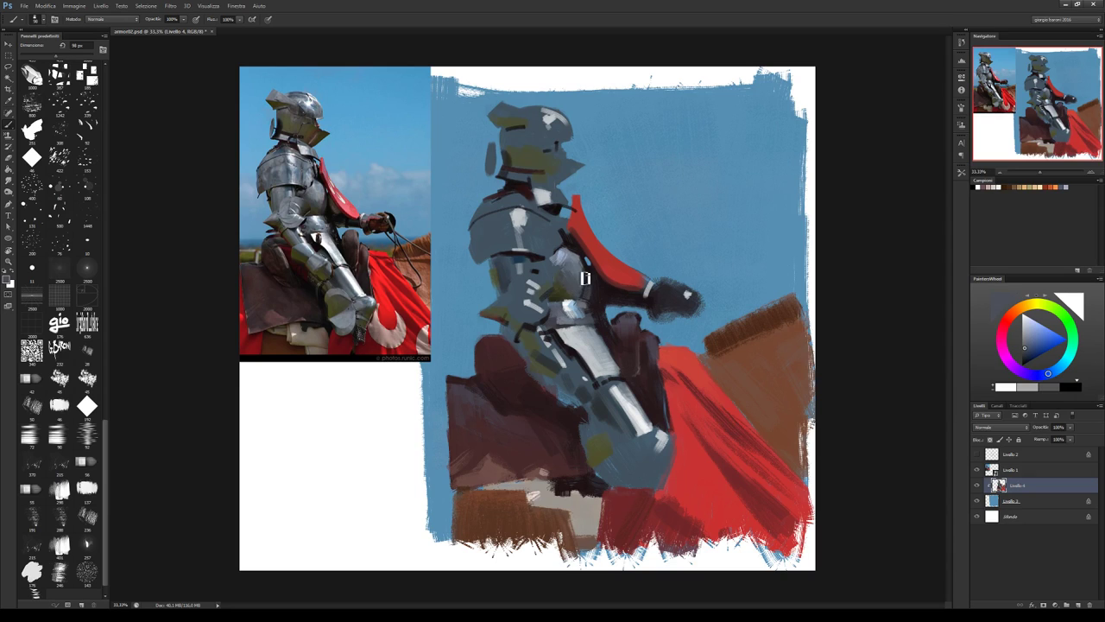
Sample the torso's dark olive, tune it to a darker olive green, and dab it onto the knee armour.
{"action": "left_click", "coordinate": [569, 293], "text": "alt"}
{"action": "left_click", "coordinate": [580, 287], "text": "alt"}
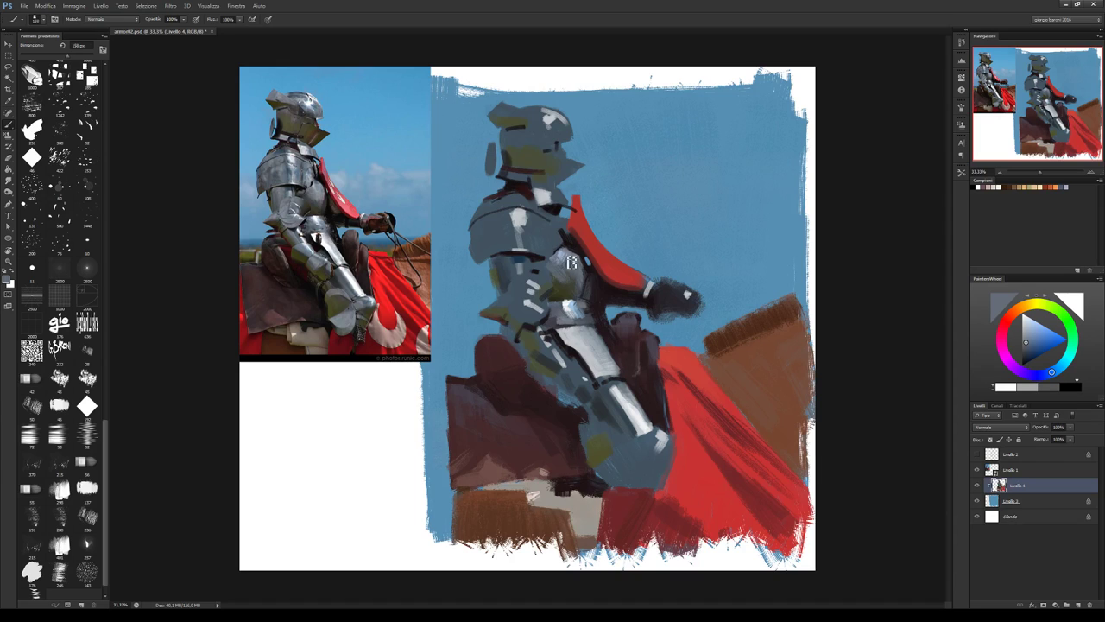
{"action": "left_click", "coordinate": [585, 285], "text": "alt"}
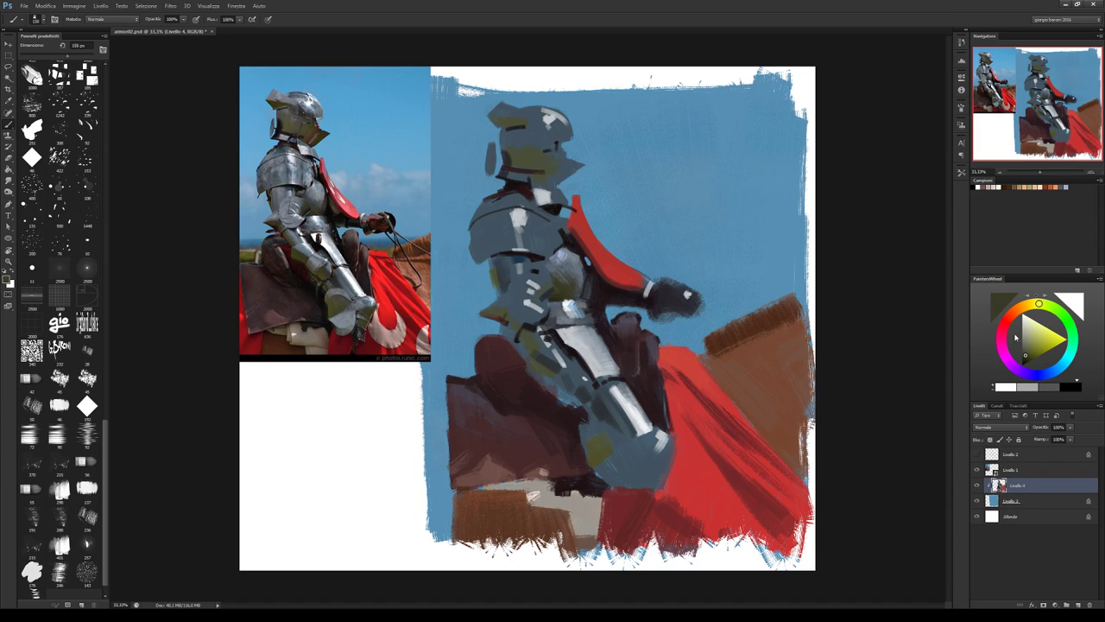
{"action": "left_click", "coordinate": [1030, 350]}
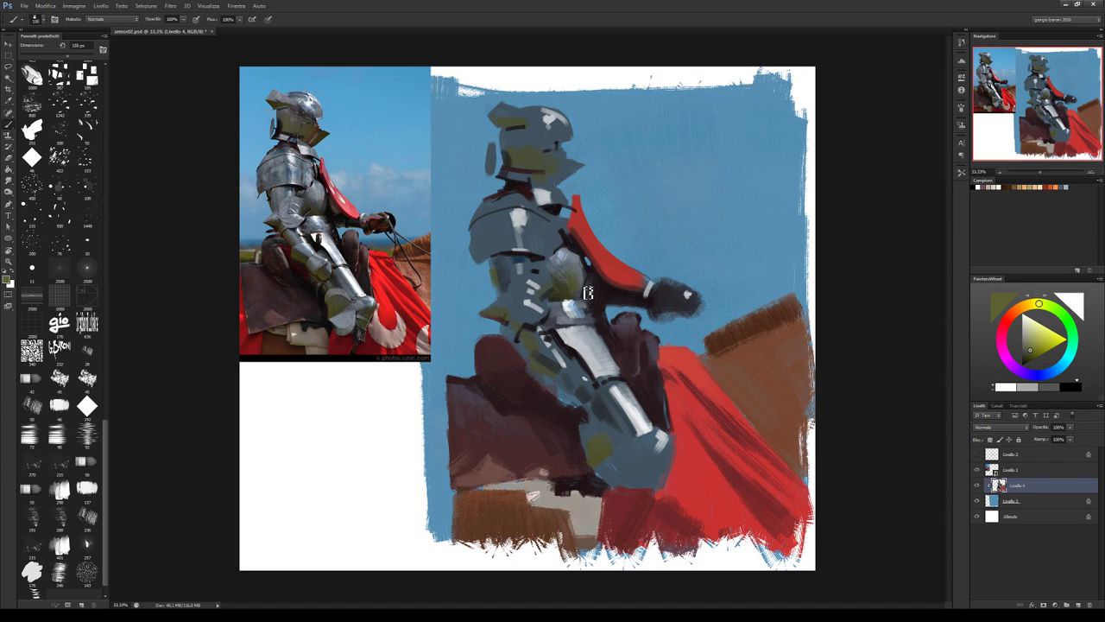
{"action": "left_click", "coordinate": [570, 279], "text": "alt"}
{"action": "left_click", "coordinate": [595, 281], "text": "alt"}
{"action": "left_click", "coordinate": [562, 292], "text": "alt"}
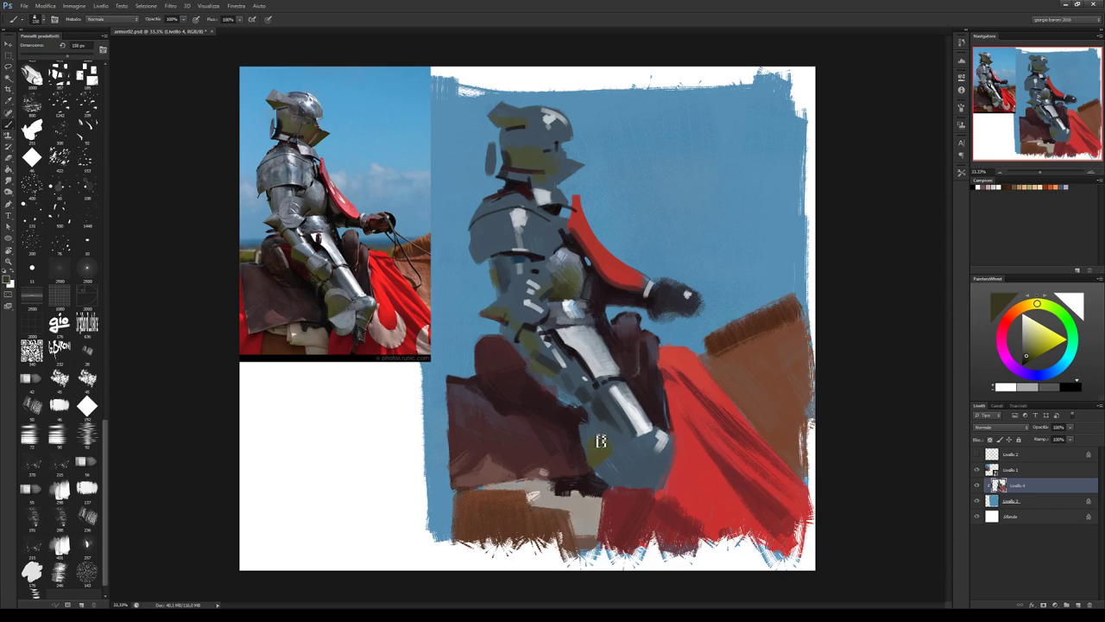
{"action": "left_click_drag", "start_coordinate": [602, 449], "coordinate": [594, 432]}
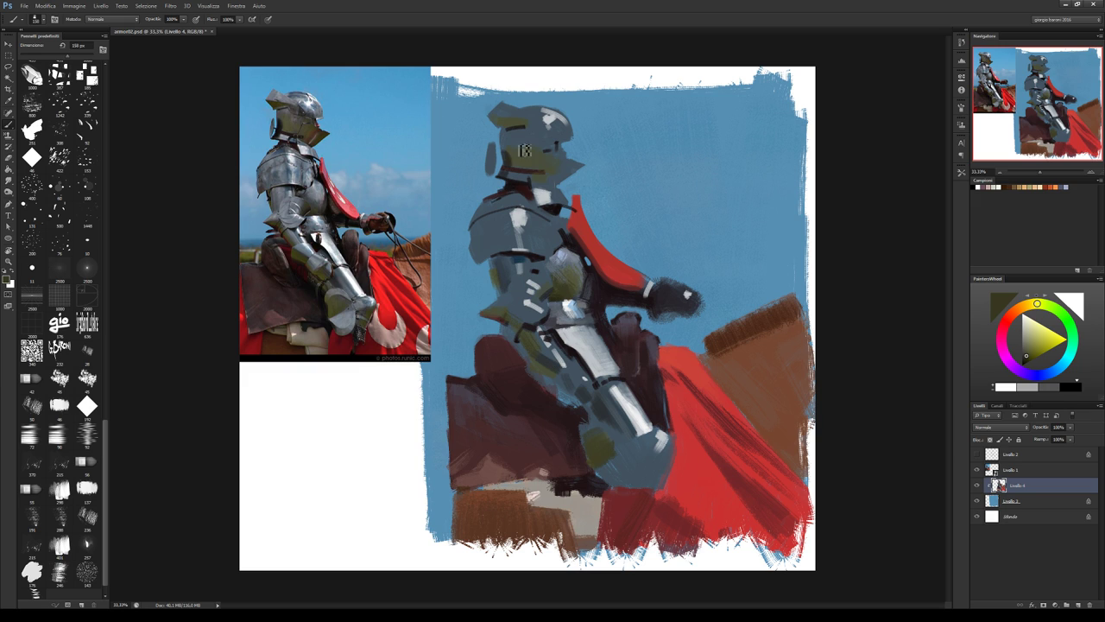
Touch up the lower helmet, then paint an olive patch on the chest armour.
{"action": "left_click_drag", "start_coordinate": [523, 153], "coordinate": [540, 166]}
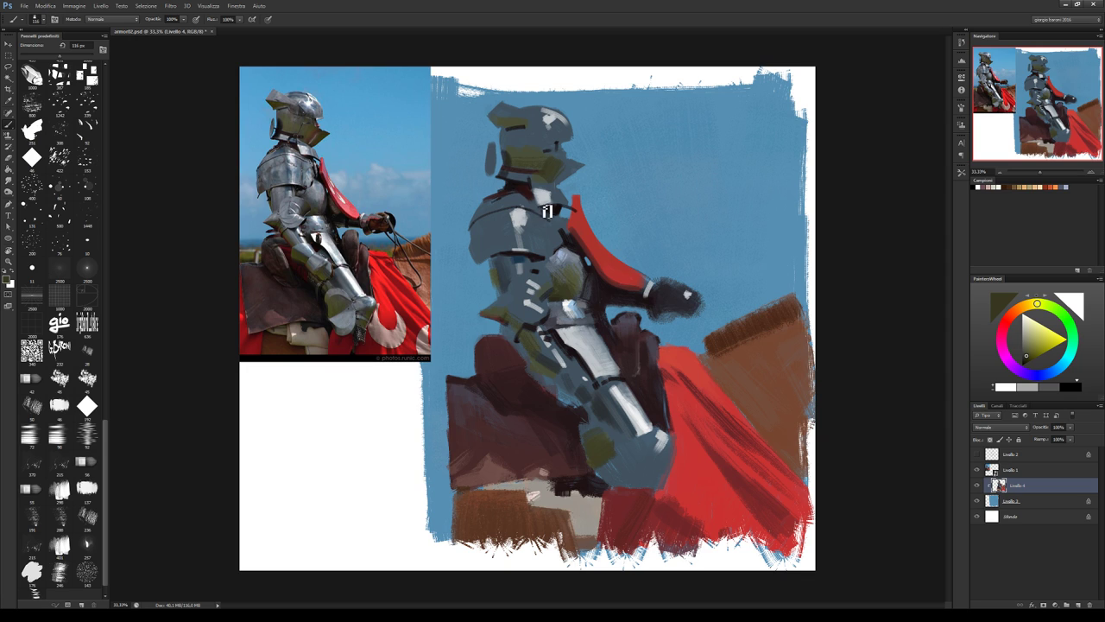
{"action": "left_click", "coordinate": [574, 283], "text": "alt"}
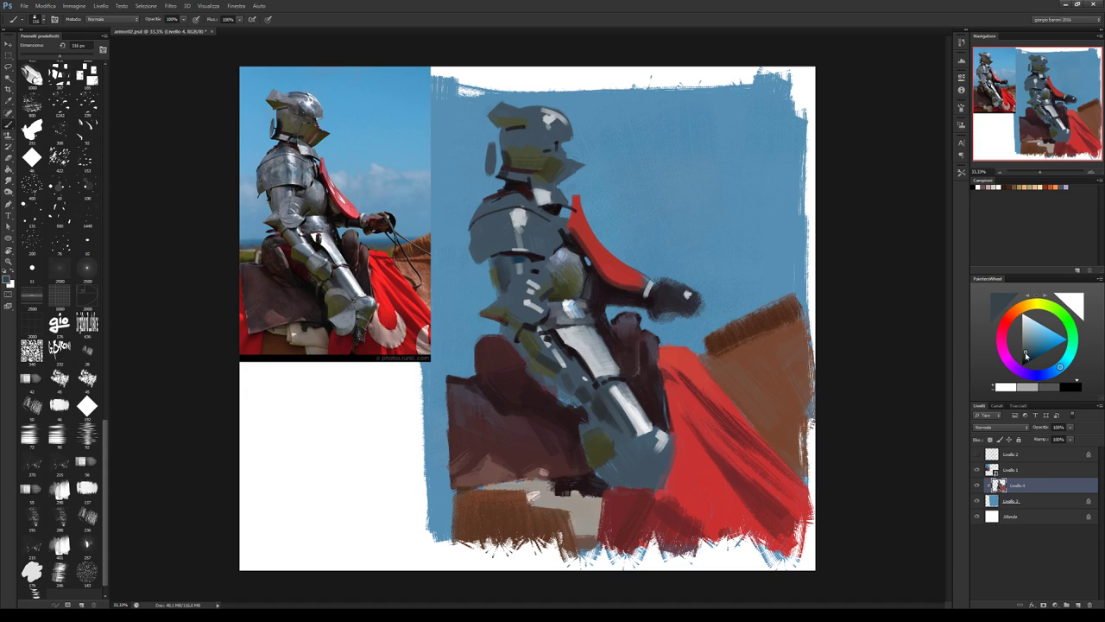
{"action": "left_click", "coordinate": [1024, 352]}
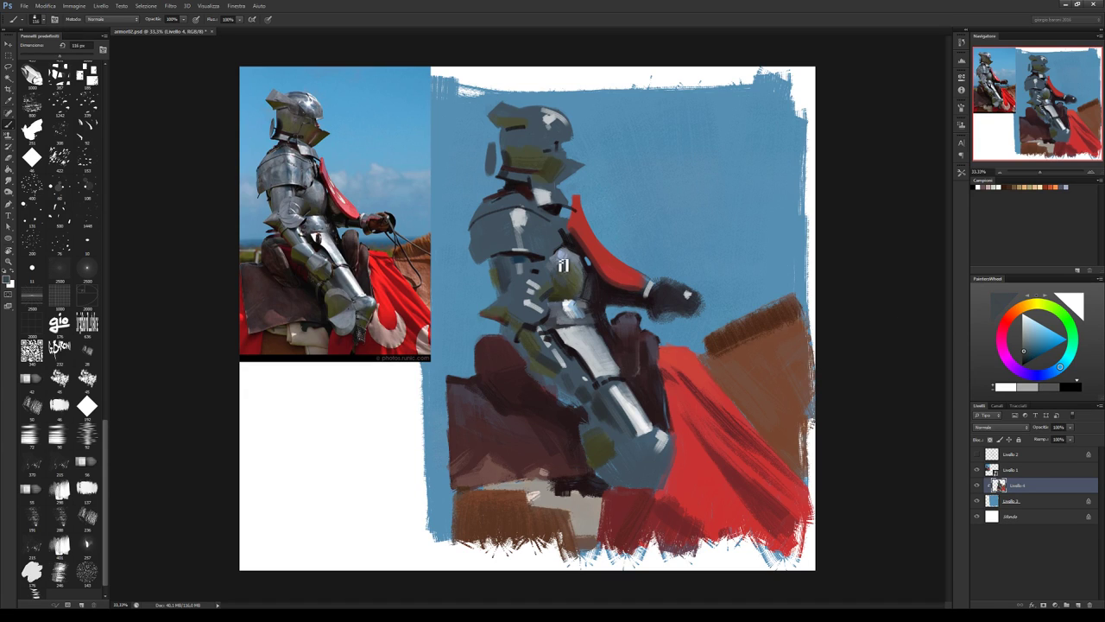
{"action": "left_click", "coordinate": [563, 277], "text": "alt"}
{"action": "left_click_drag", "start_coordinate": [563, 277], "coordinate": [588, 280]}
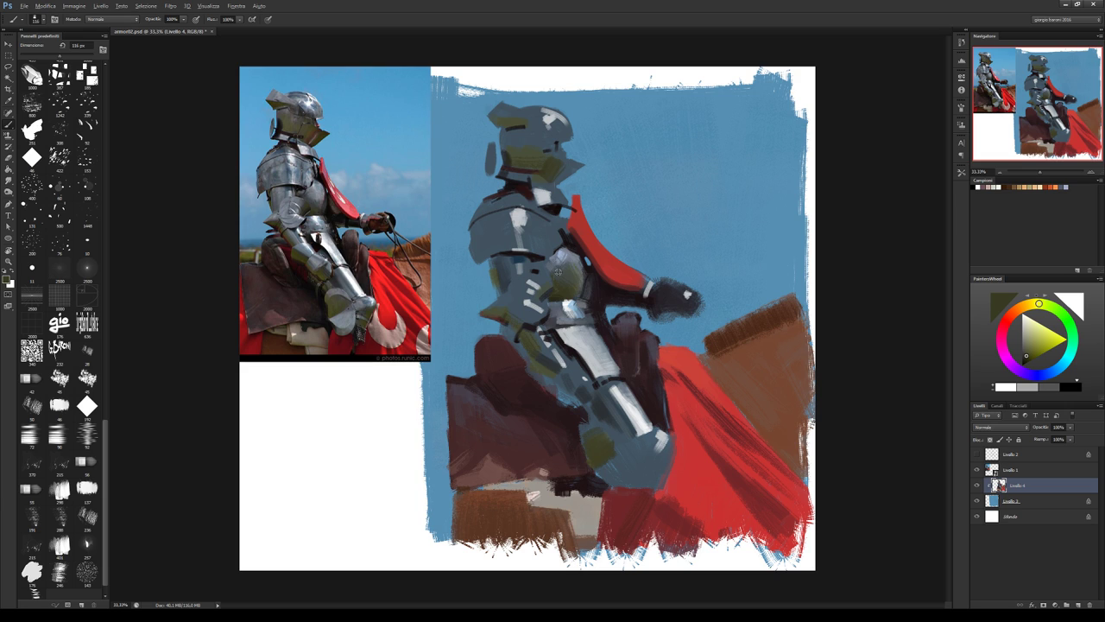
Sample blue-grey and olive from the armour and briefly show the Livello 2 layer to compare.
{"action": "left_click", "coordinate": [557, 270], "text": "alt"}
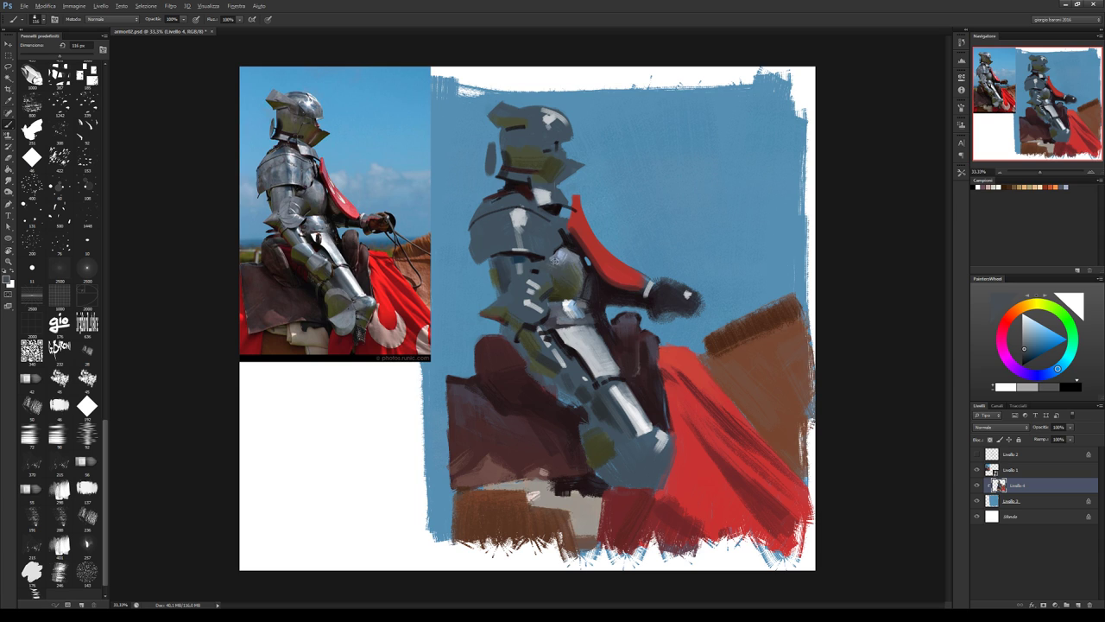
{"action": "left_click", "coordinate": [548, 260], "text": "alt"}
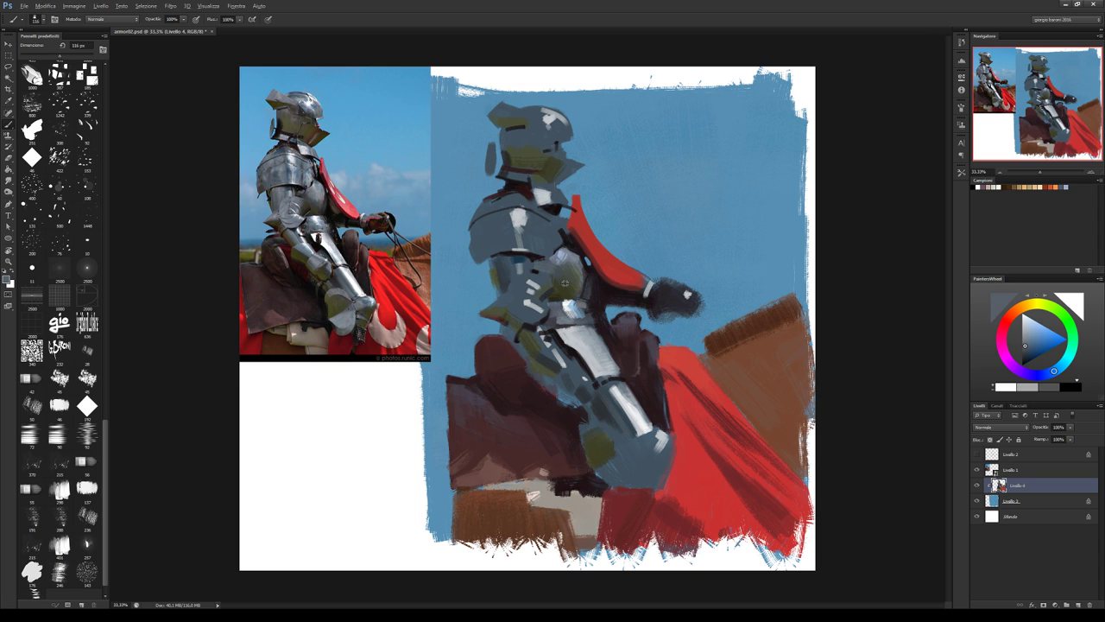
{"action": "left_click", "coordinate": [563, 281], "text": "alt"}
{"action": "left_click", "coordinate": [544, 268], "text": "alt"}
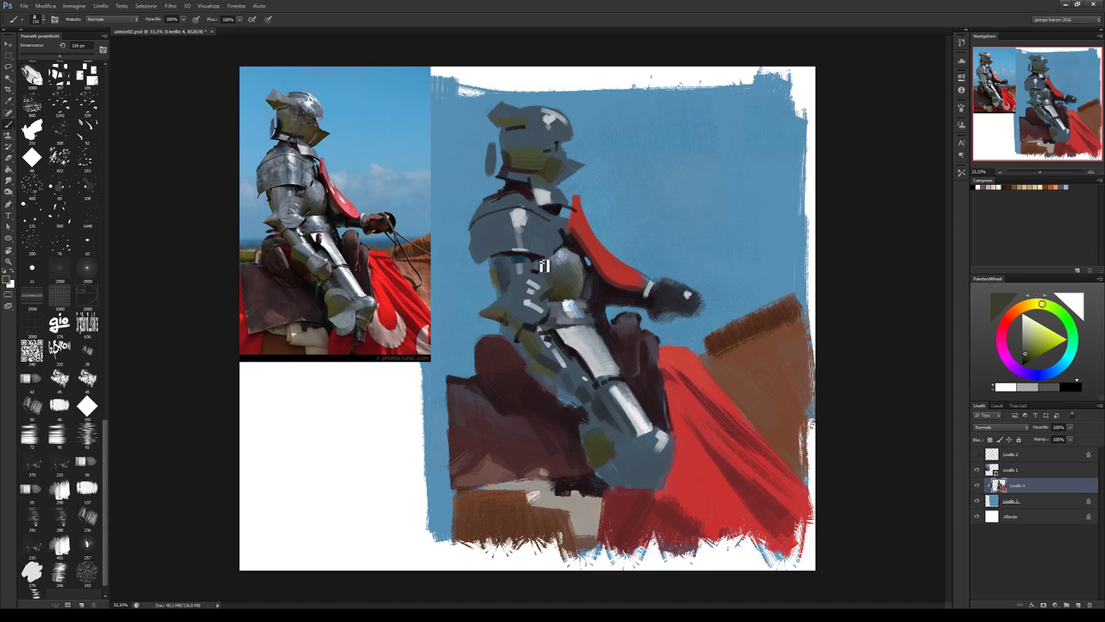
{"action": "left_click", "coordinate": [978, 454]}
{"action": "left_click", "coordinate": [547, 272], "text": "alt"}
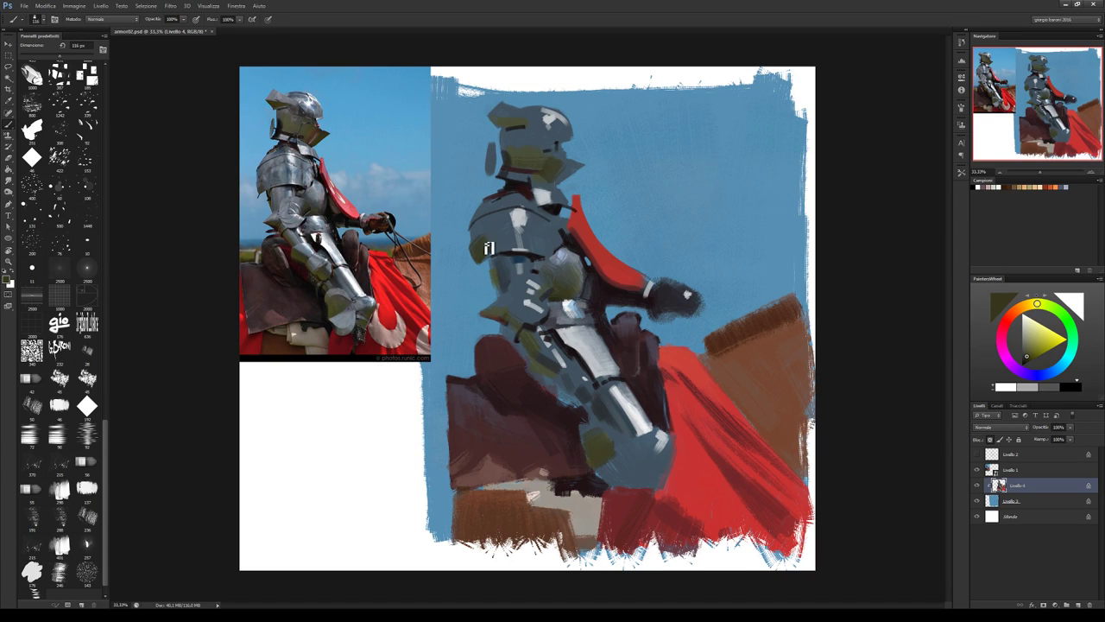
Sample armour and brown tones, darken the blue-grey to slate, then lighten it.
{"action": "left_click", "coordinate": [493, 235], "text": "alt"}
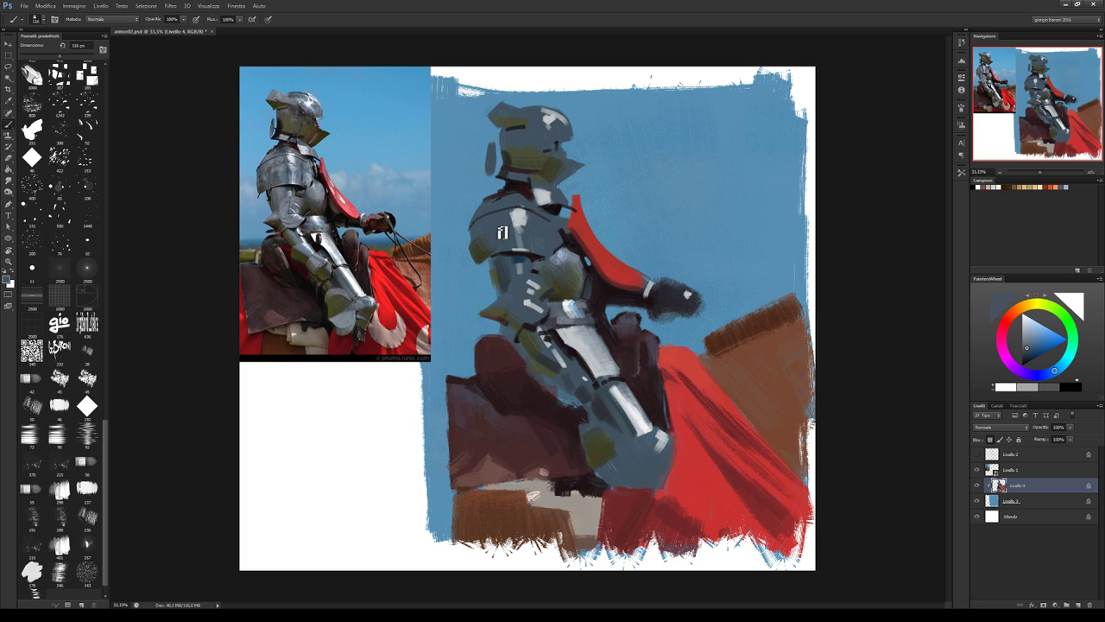
{"action": "left_click", "coordinate": [801, 302], "text": "alt"}
{"action": "left_click", "coordinate": [1019, 309]}
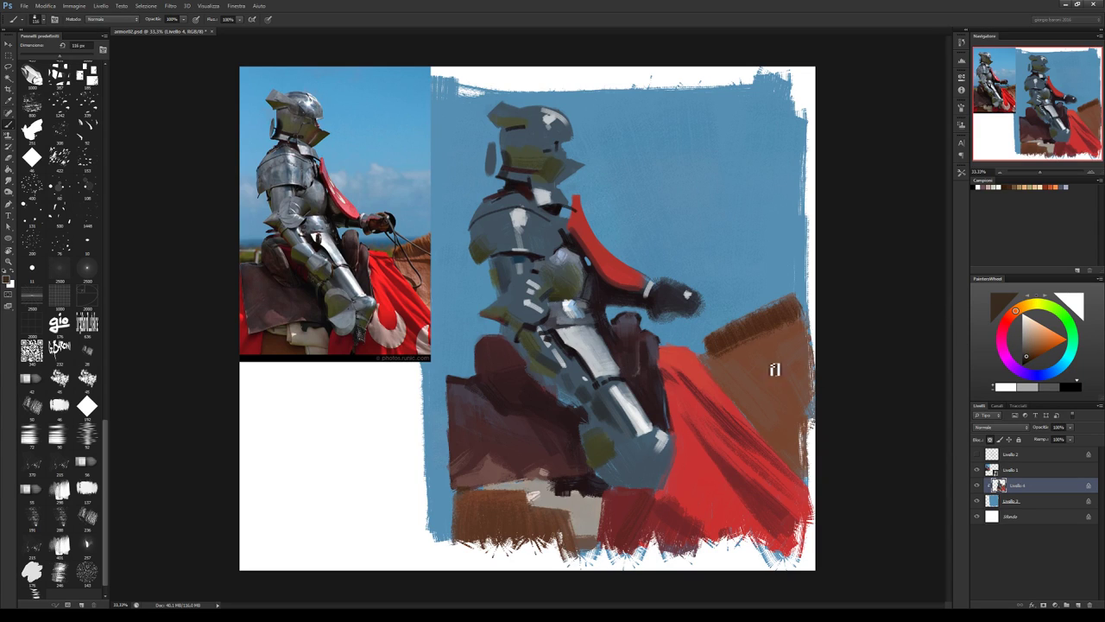
{"action": "left_click", "coordinate": [476, 258], "text": "alt"}
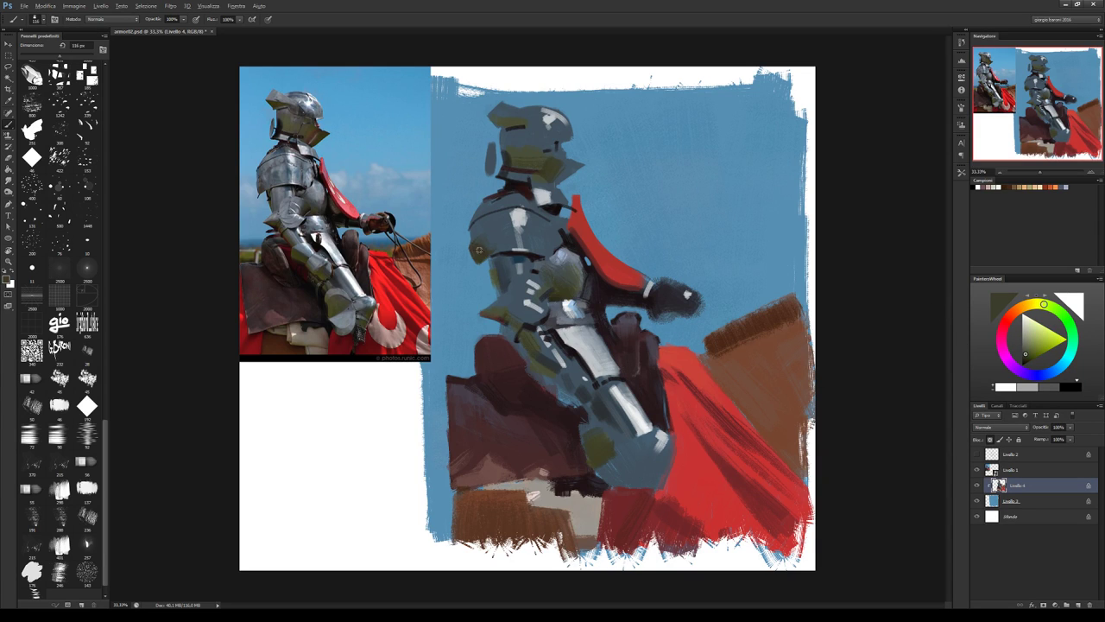
{"action": "left_click", "coordinate": [478, 230], "text": "alt"}
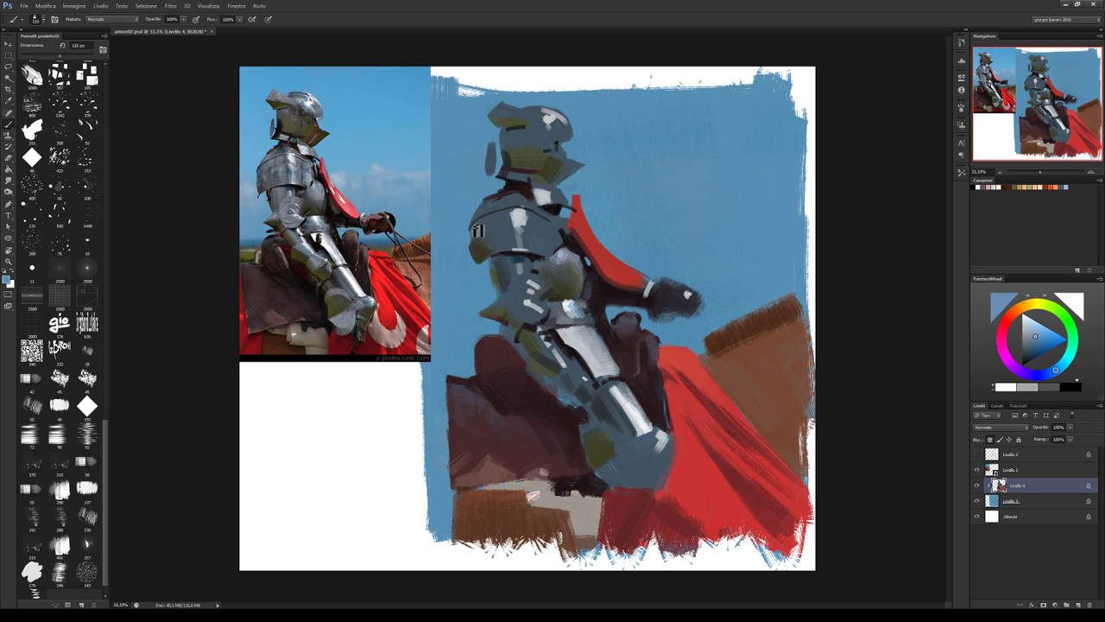
{"action": "left_click_drag", "start_coordinate": [1029, 322], "coordinate": [1035, 347]}
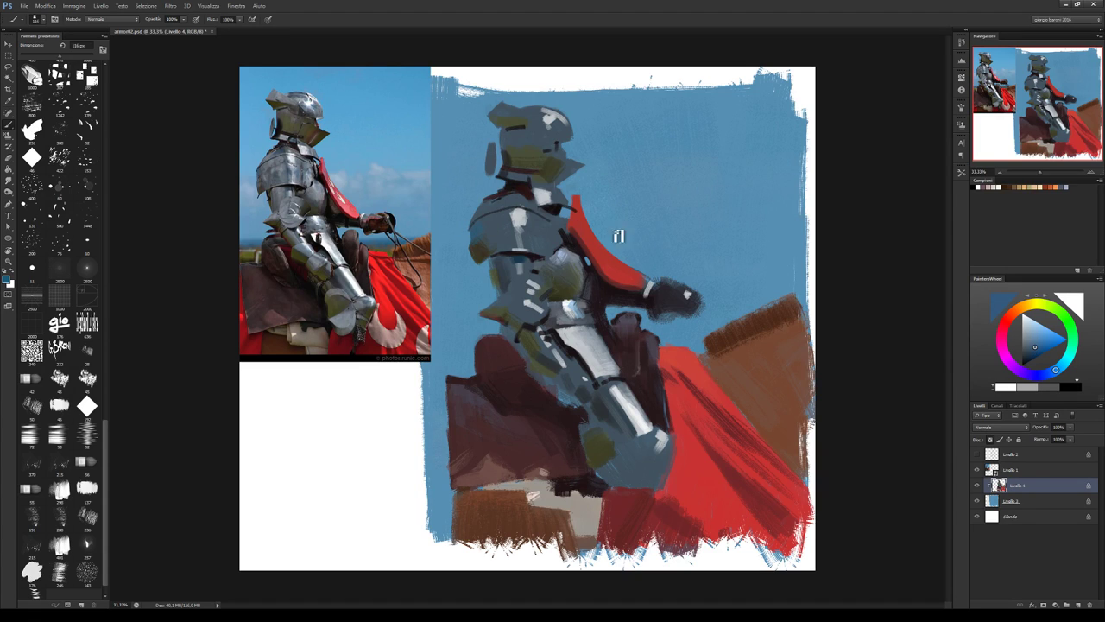
{"action": "left_click", "coordinate": [1028, 351]}
{"action": "left_click", "coordinate": [1027, 354]}
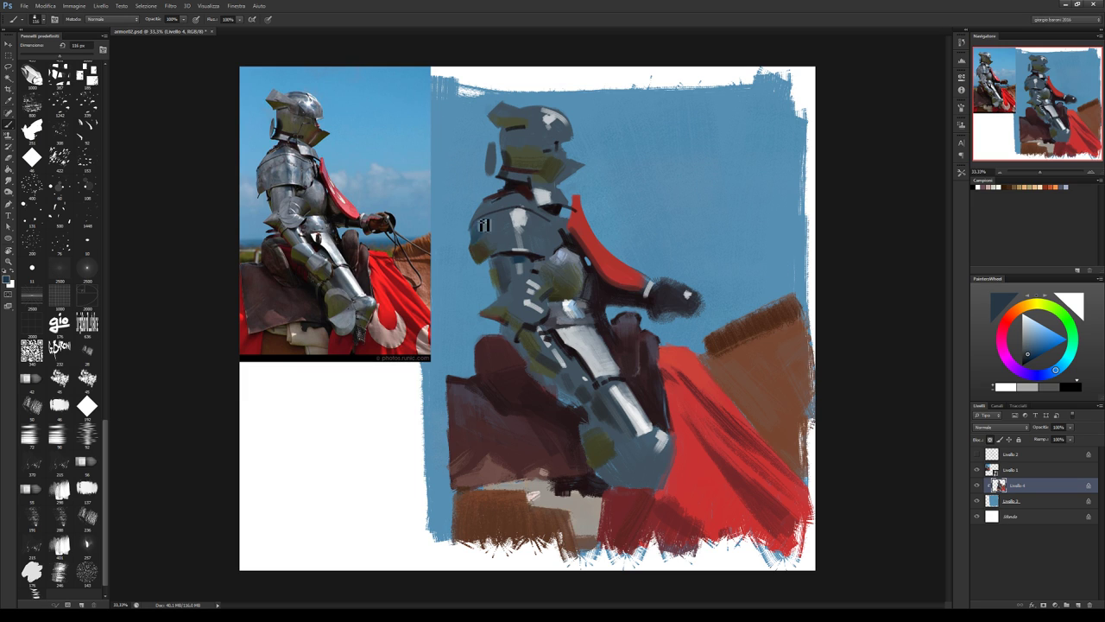
{"action": "left_click", "coordinate": [481, 230], "text": "alt"}
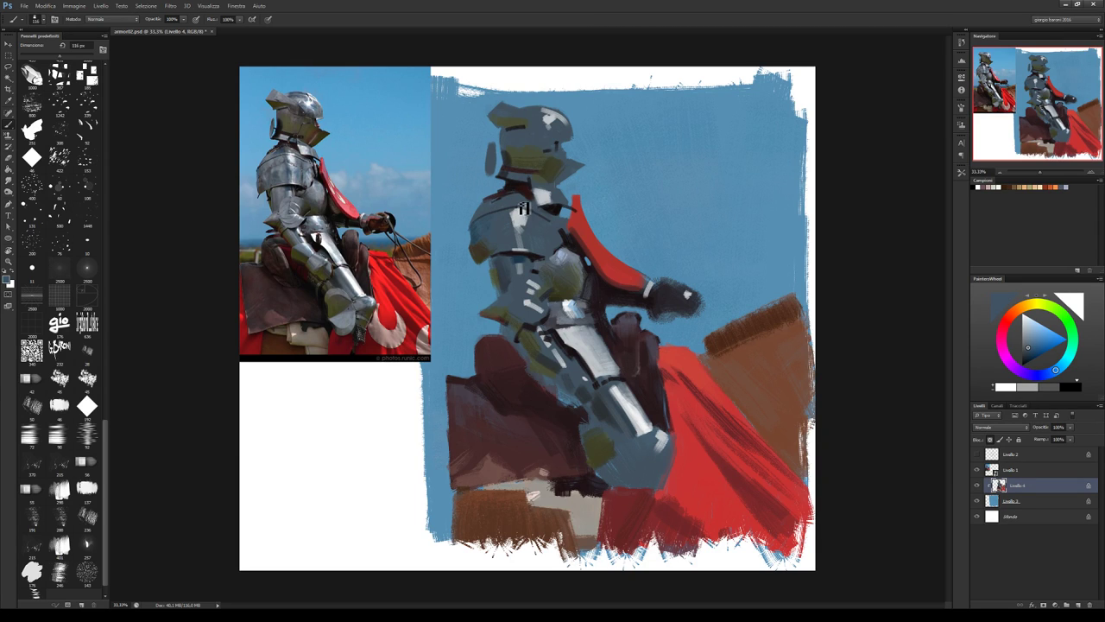
Dab small light grey highlight strokes across the knight's upper chest.
{"action": "left_click", "coordinate": [513, 214], "text": "alt"}
{"action": "mouse_move", "coordinate": [502, 216]}
{"action": "left_mouse_down"}
{"action": "mouse_move", "coordinate": [493, 235]}
{"action": "mouse_move", "coordinate": [508, 257]}
{"action": "mouse_move", "coordinate": [547, 215]}
{"action": "mouse_move", "coordinate": [509, 226]}
{"action": "left_mouse_up"}
{"action": "left_click", "coordinate": [510, 235], "text": "alt"}
{"action": "left_click", "coordinate": [492, 222], "text": "alt"}
{"action": "left_click", "coordinate": [492, 227], "text": "alt"}
{"action": "left_click", "coordinate": [489, 244], "text": "alt"}
{"action": "left_click", "coordinate": [504, 235], "text": "alt"}
{"action": "left_click", "coordinate": [504, 235], "text": "alt"}
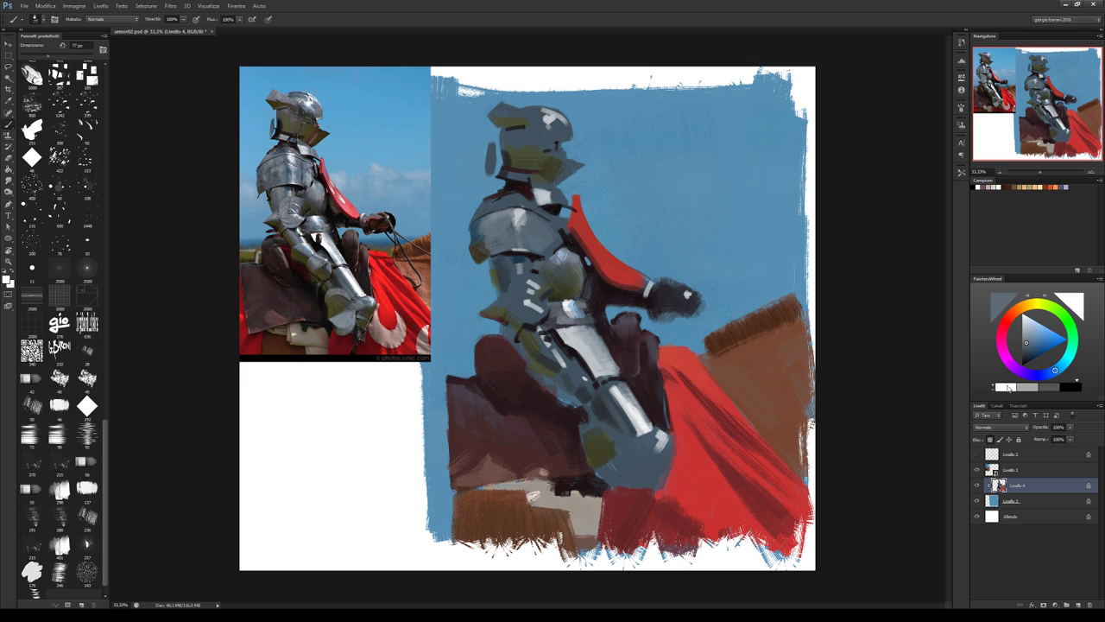
Choose a lighter blue and paint light highlights and faint marks on the chest plate.
{"action": "left_click", "coordinate": [1008, 388]}
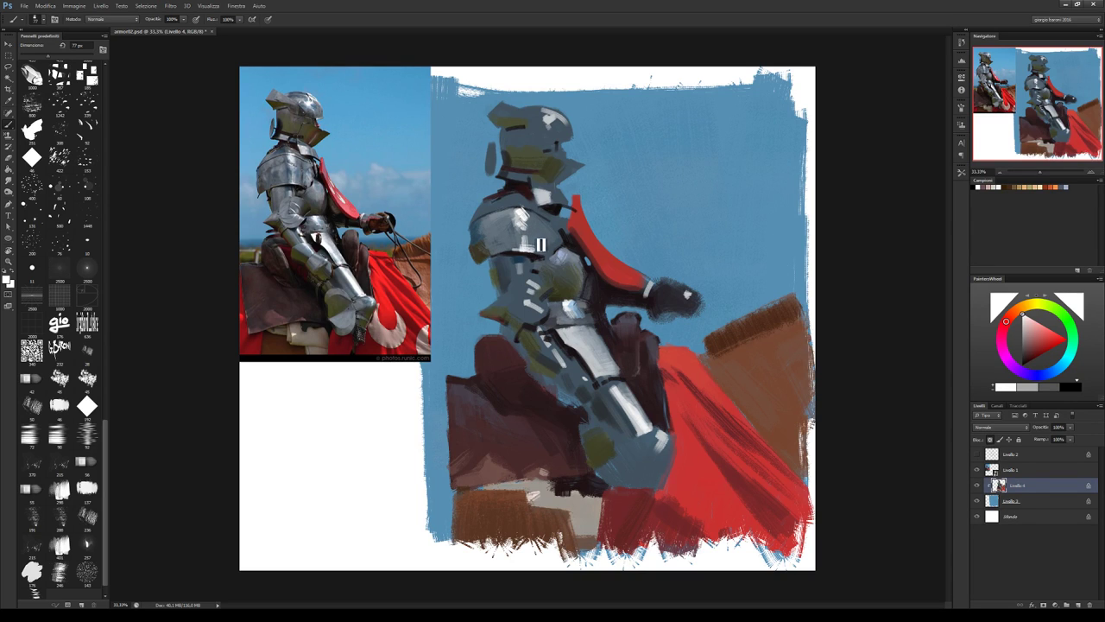
{"action": "left_click", "coordinate": [535, 250], "text": "alt"}
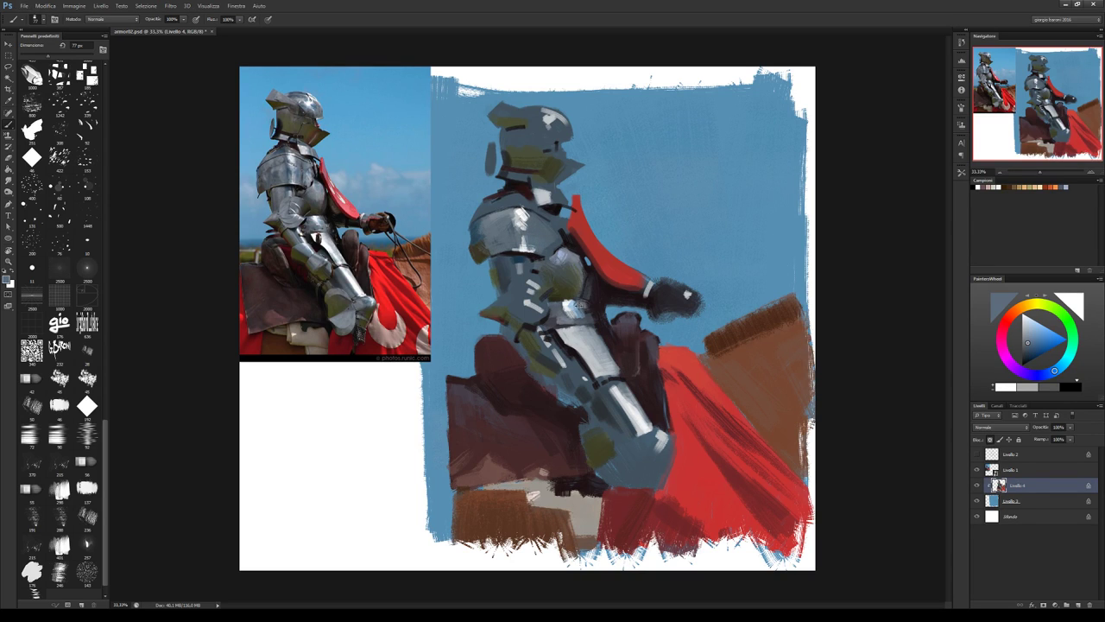
{"action": "left_click", "coordinate": [554, 235], "text": "alt"}
{"action": "left_click_drag", "start_coordinate": [523, 207], "coordinate": [535, 220]}
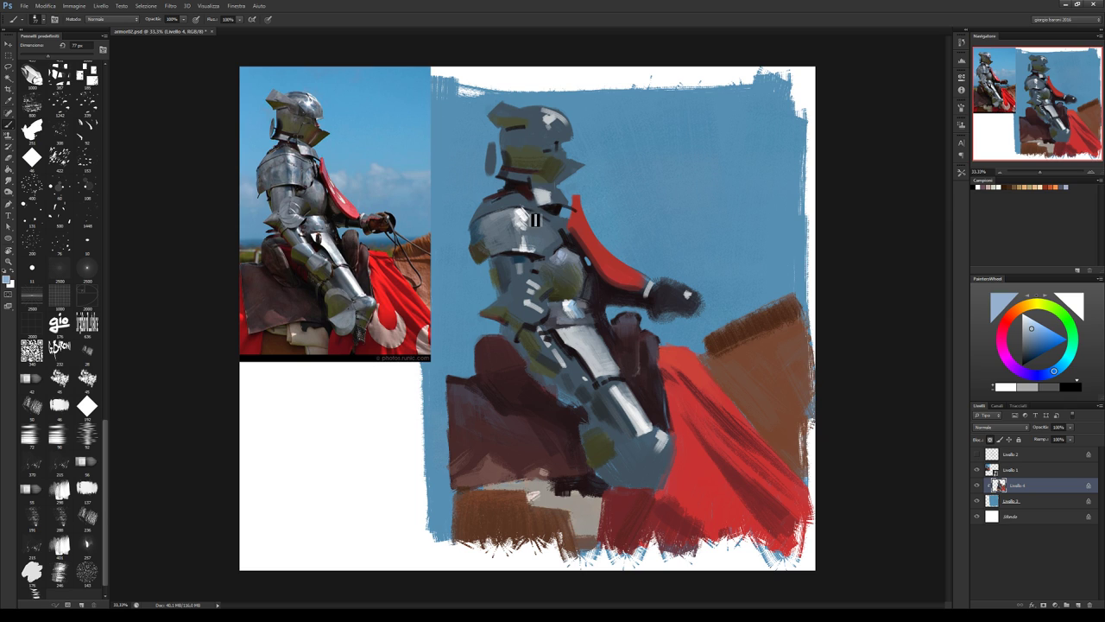
{"action": "left_click", "coordinate": [534, 217], "text": "alt"}
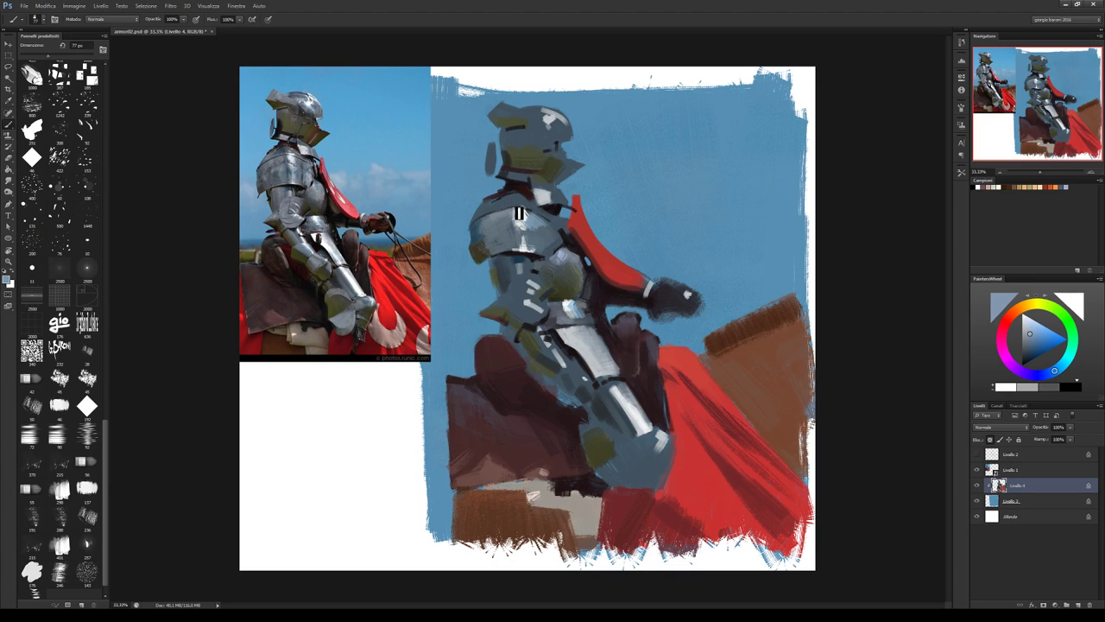
{"action": "mouse_move", "coordinate": [512, 211]}
{"action": "left_mouse_down"}
{"action": "mouse_move", "coordinate": [514, 232]}
{"action": "mouse_move", "coordinate": [531, 230]}
{"action": "left_mouse_up"}
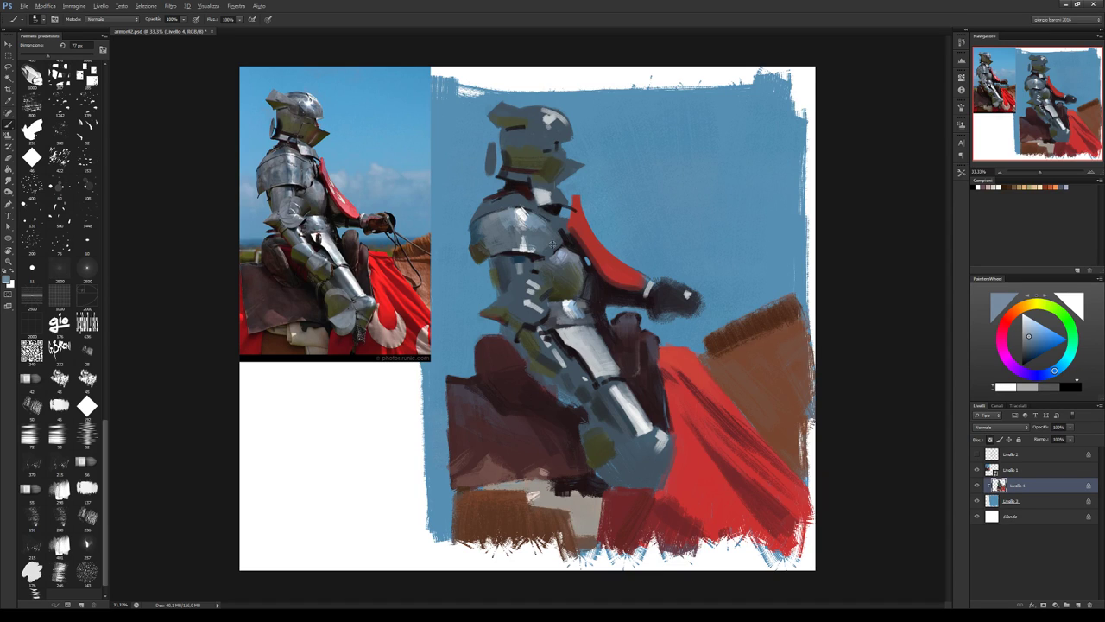
Resample darker blue-grey tones from the chest plate and armour.
{"action": "left_click", "coordinate": [560, 248], "text": "alt"}
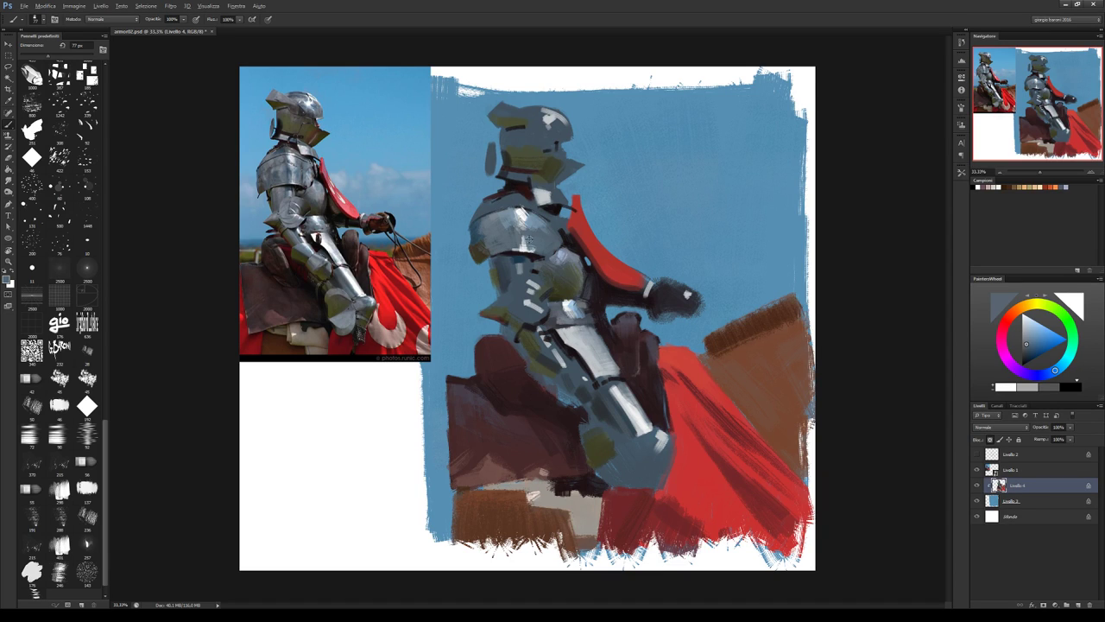
{"action": "left_click", "coordinate": [531, 236], "text": "alt"}
{"action": "left_click", "coordinate": [480, 246], "text": "alt"}
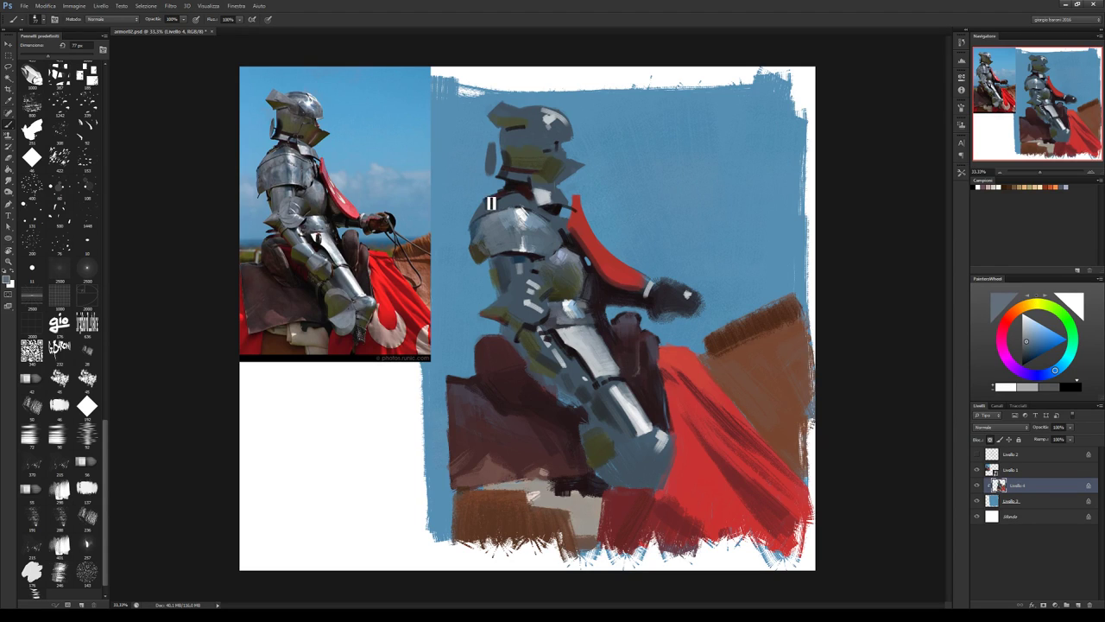
{"action": "left_click", "coordinate": [505, 237], "text": "alt"}
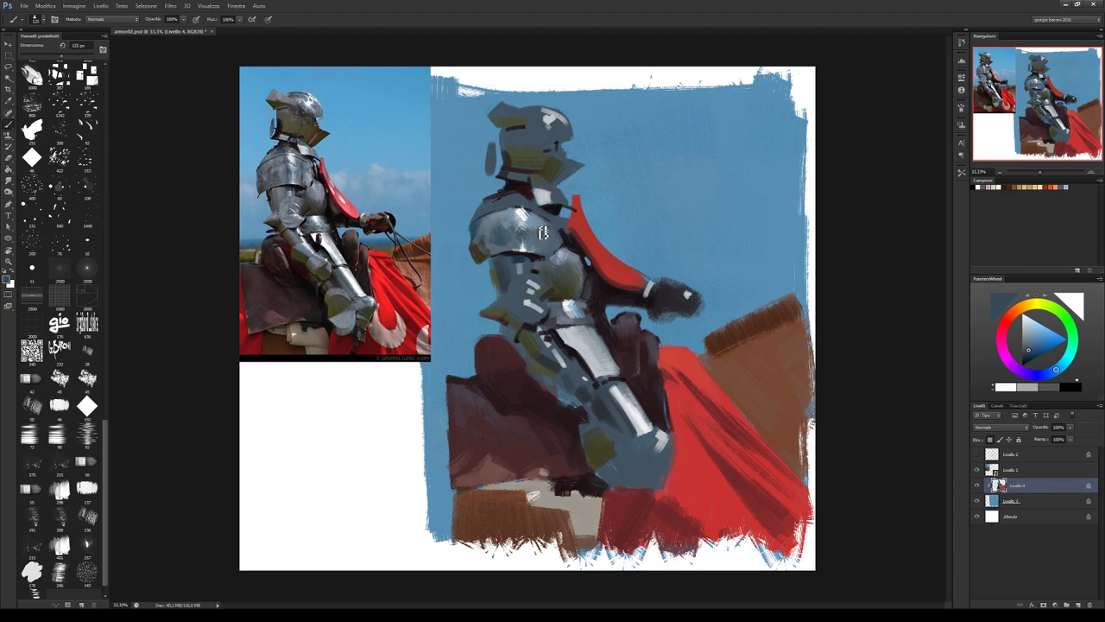
Sample chest and shoulder tones and settle on a dark blue-grey paint colour.
{"action": "left_click", "coordinate": [514, 245], "text": "alt"}
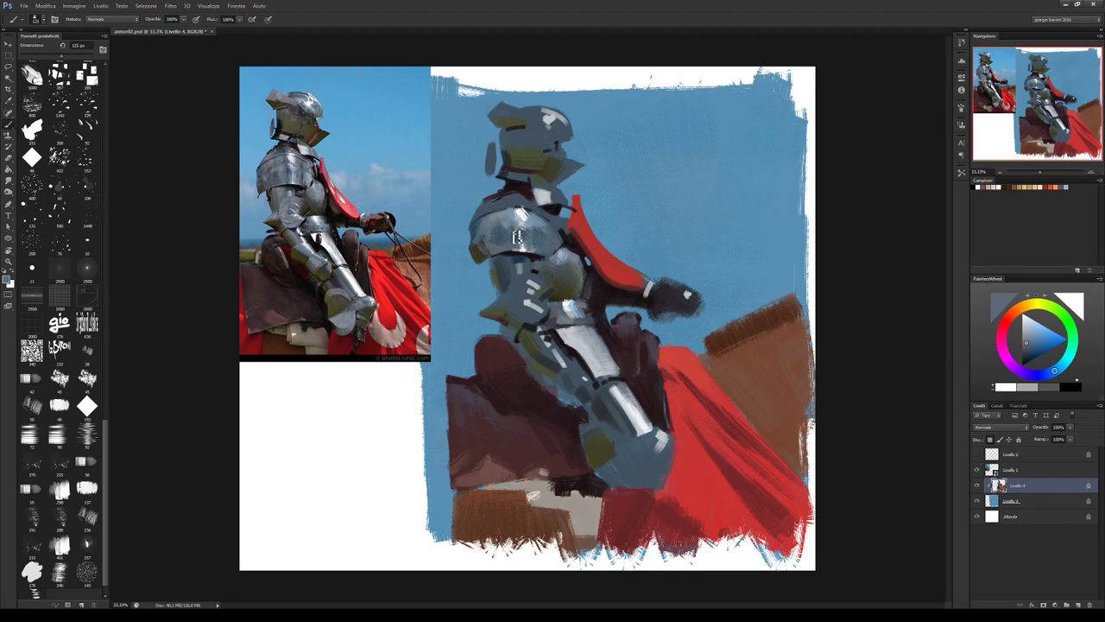
{"action": "left_click", "coordinate": [502, 222], "text": "alt"}
{"action": "left_click", "coordinate": [522, 213], "text": "alt"}
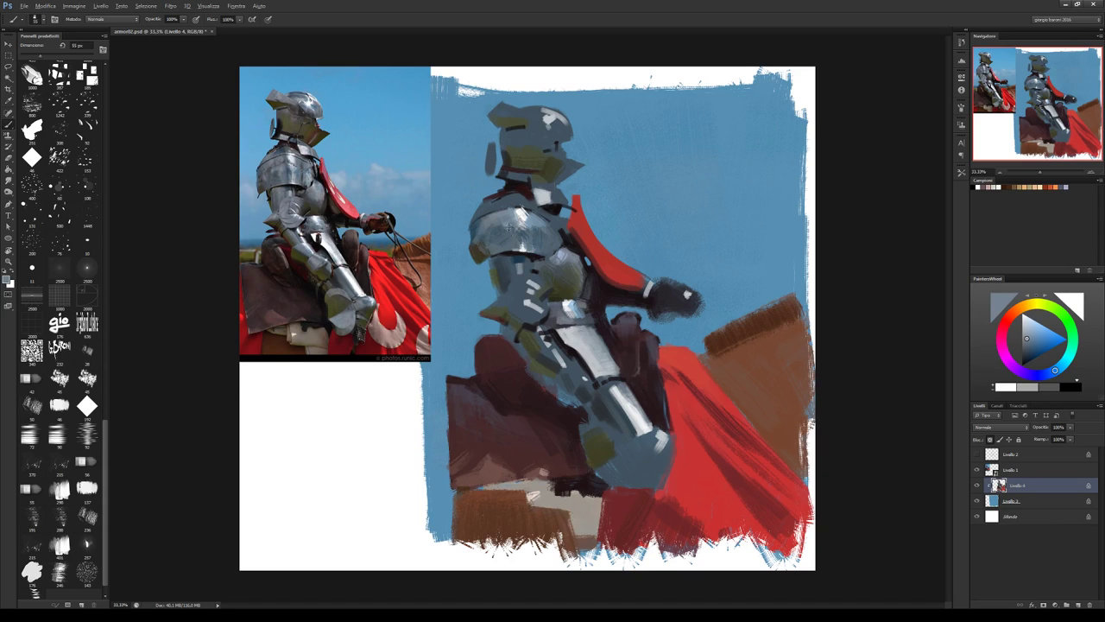
{"action": "left_click", "coordinate": [508, 201], "text": "alt"}
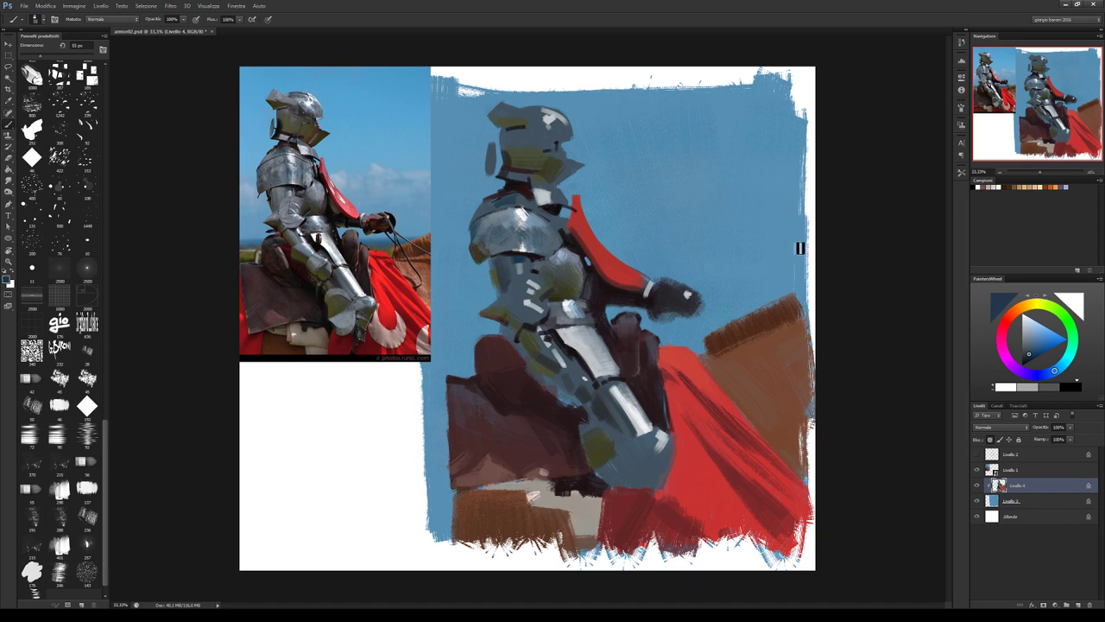
{"action": "left_click", "coordinate": [1030, 350]}
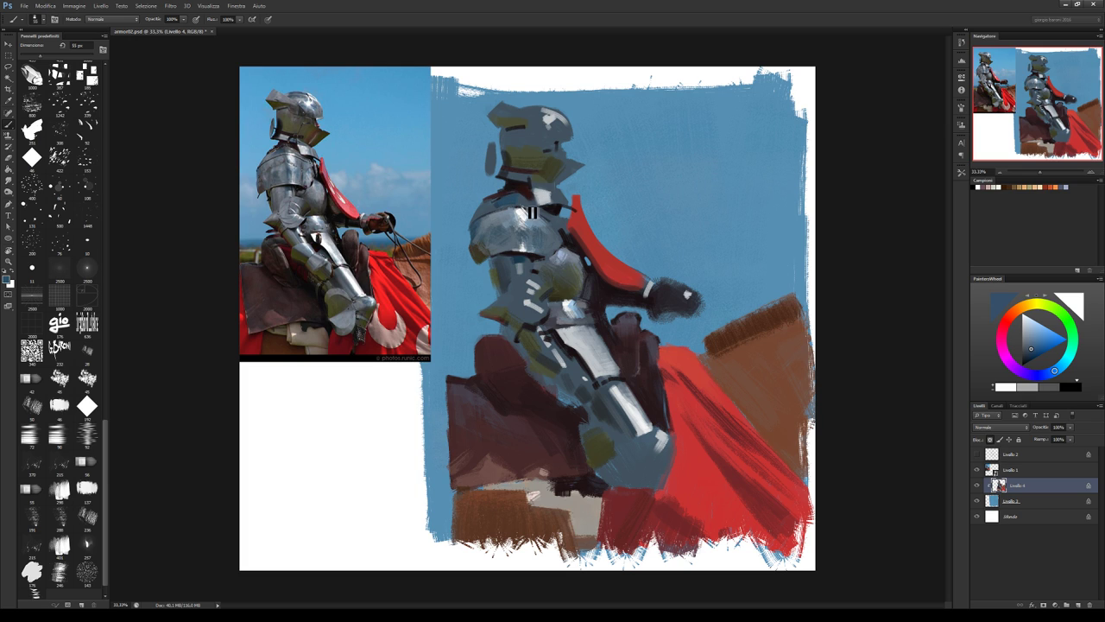
{"action": "left_click", "coordinate": [524, 213], "text": "alt"}
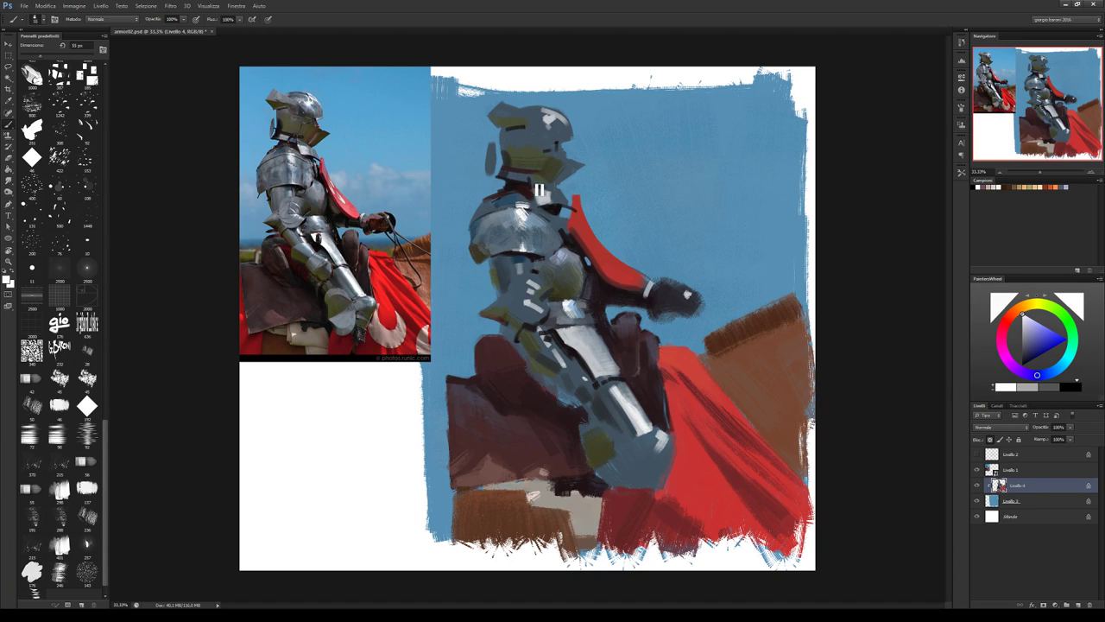
{"action": "left_click", "coordinate": [1011, 345]}
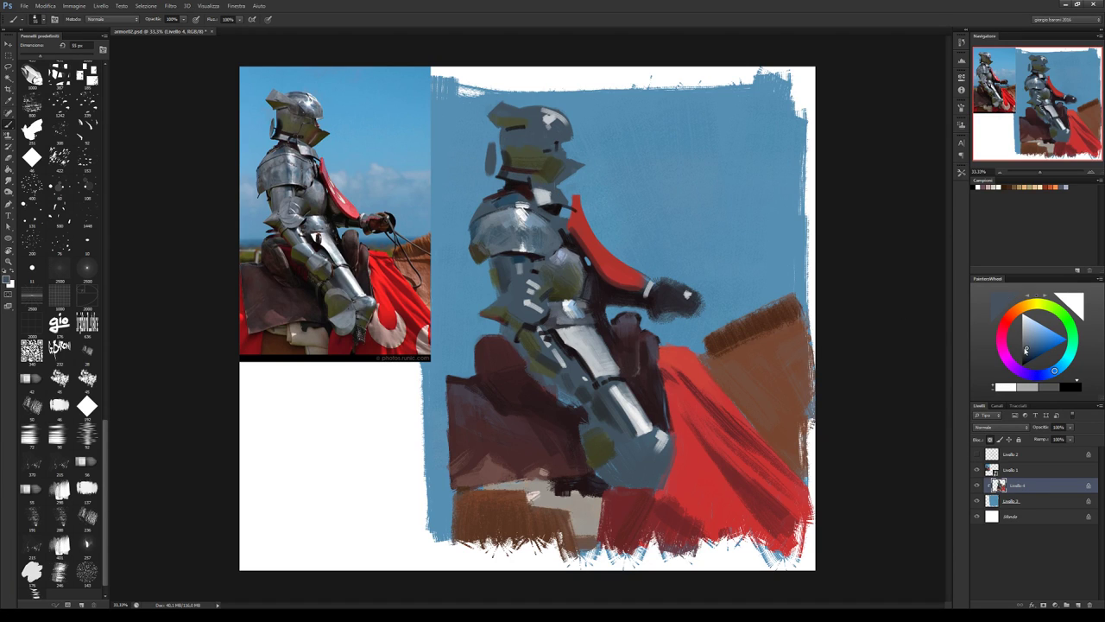
{"action": "left_click", "coordinate": [1025, 351]}
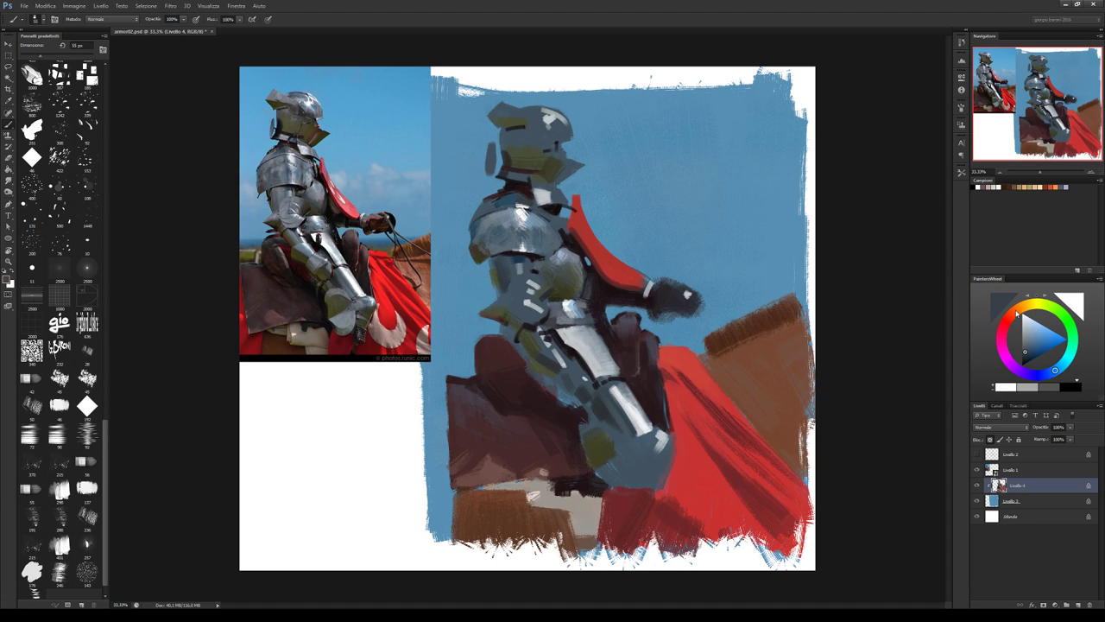
Trial an orange, then return to grey-blue and darken it toward grey.
{"action": "left_click", "coordinate": [1015, 310]}
{"action": "left_click", "coordinate": [1026, 349]}
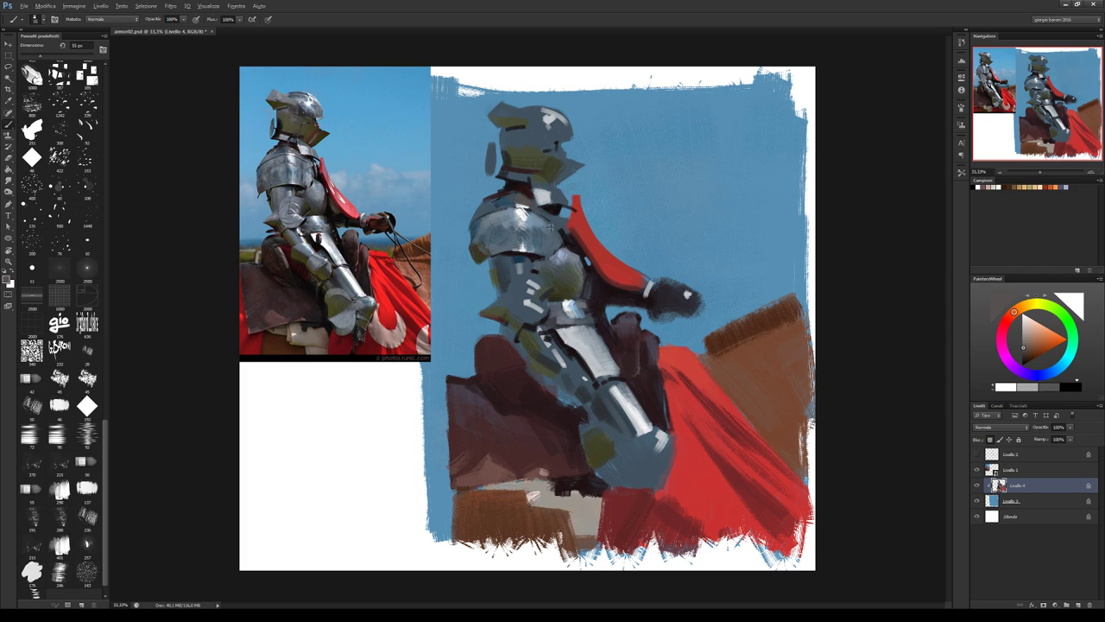
{"action": "left_click", "coordinate": [538, 225], "text": "alt"}
{"action": "left_click_drag", "start_coordinate": [1024, 337], "coordinate": [1019, 334]}
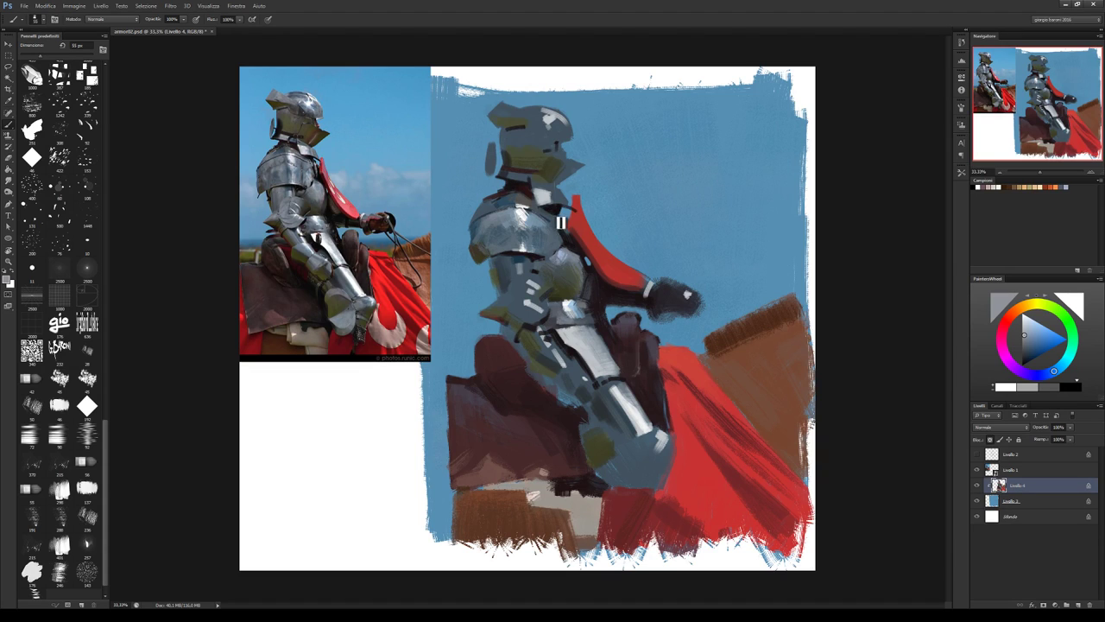
{"action": "left_click", "coordinate": [558, 223], "text": "alt"}
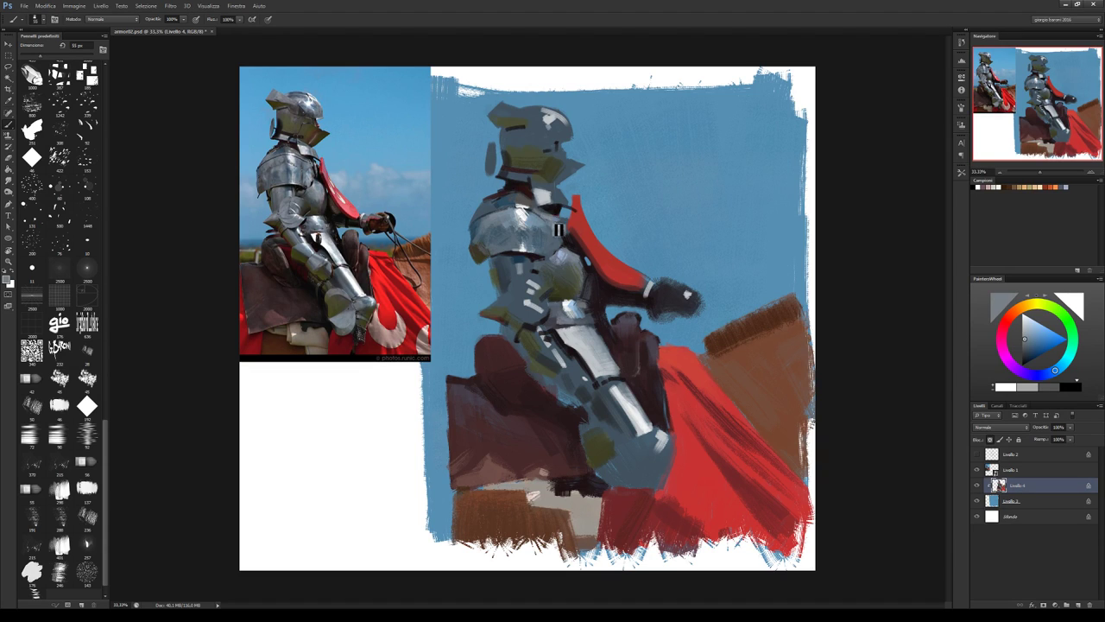
{"action": "left_click", "coordinate": [557, 223], "text": "alt"}
{"action": "left_click", "coordinate": [554, 217], "text": "alt"}
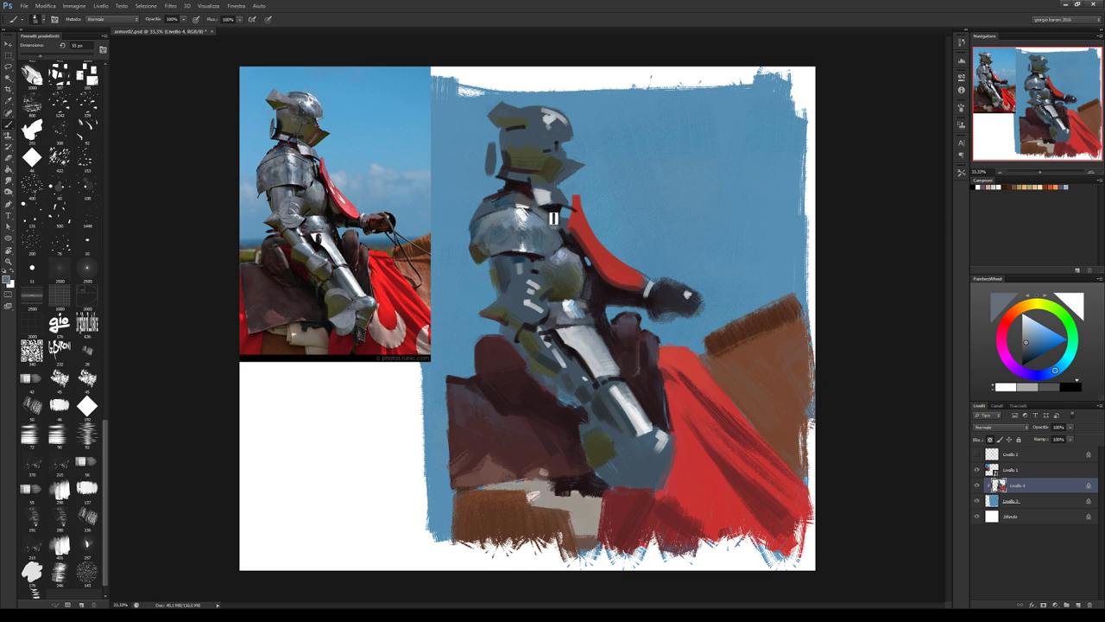
Sample blue-greys and dark red-brown from the armour, then widen the red cape's top-left edge.
{"action": "left_click", "coordinate": [547, 229], "text": "alt"}
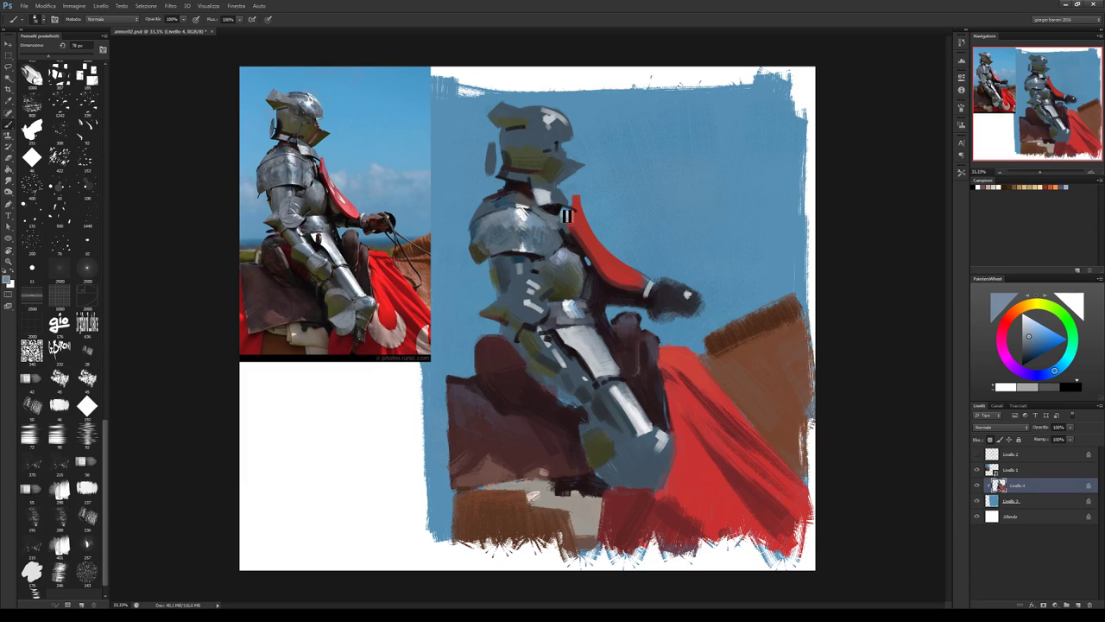
{"action": "left_click", "coordinate": [559, 222], "text": "alt"}
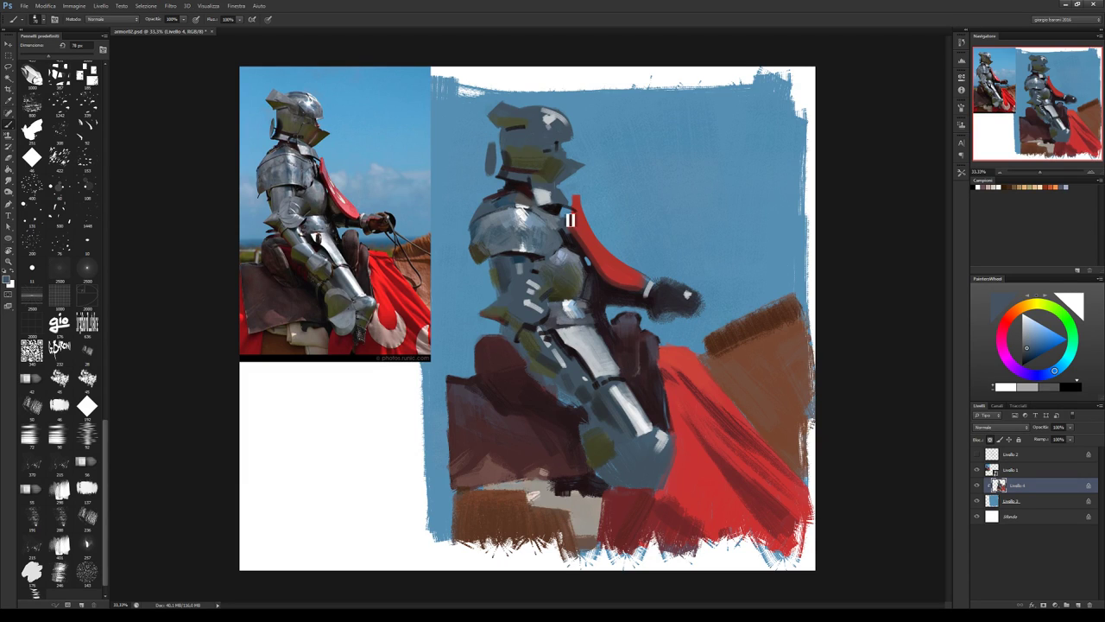
{"action": "left_click", "coordinate": [564, 240], "text": "alt"}
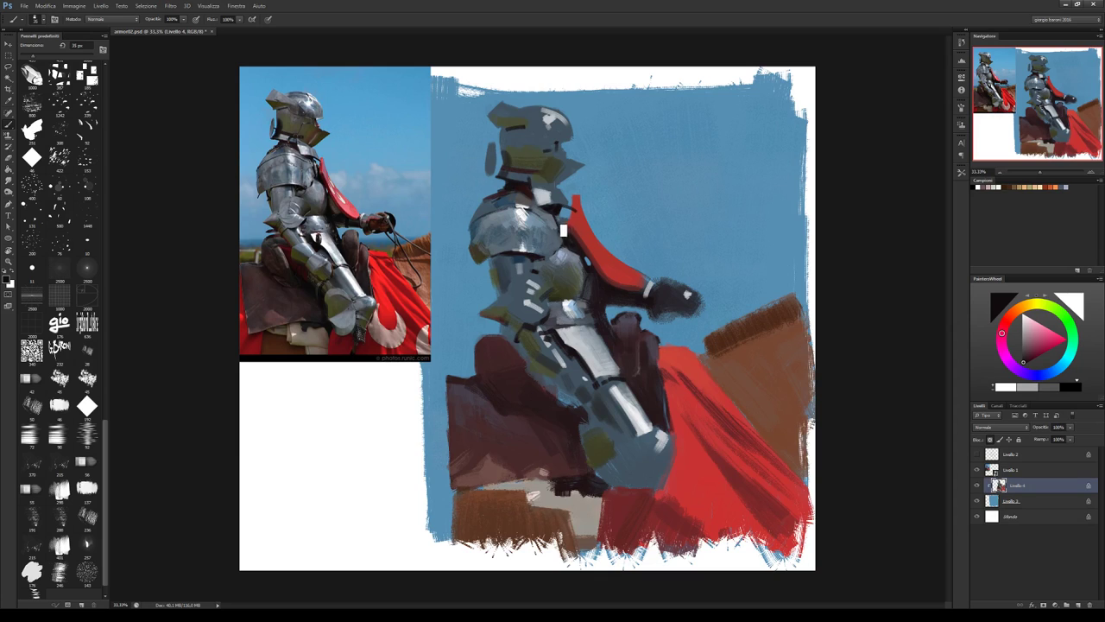
{"action": "left_click", "coordinate": [559, 234], "text": "alt"}
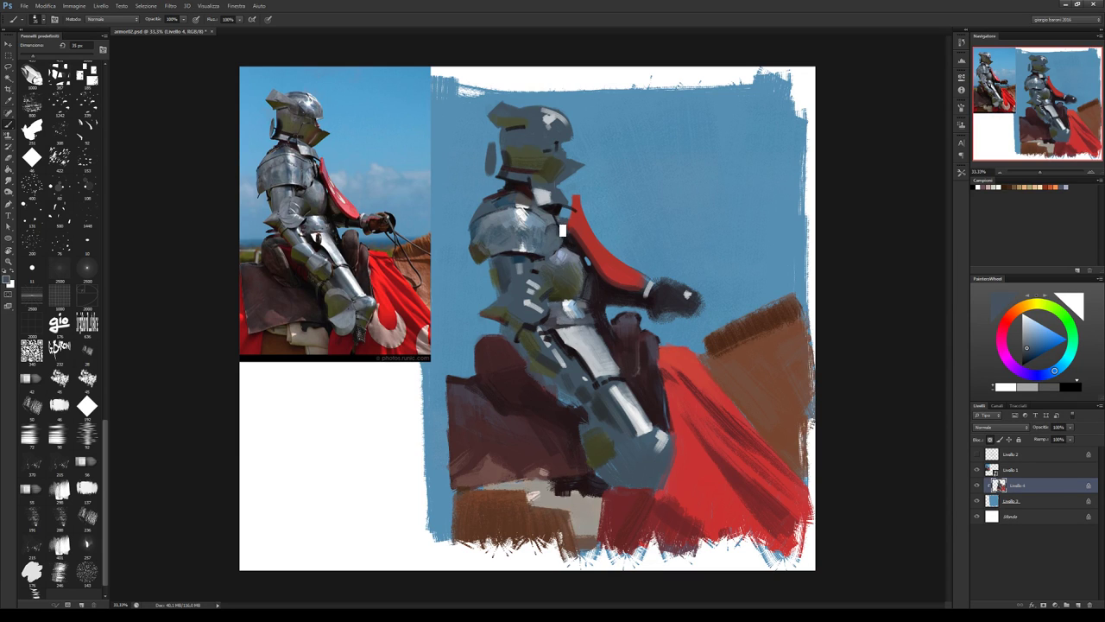
{"action": "left_click", "coordinate": [560, 231], "text": "alt"}
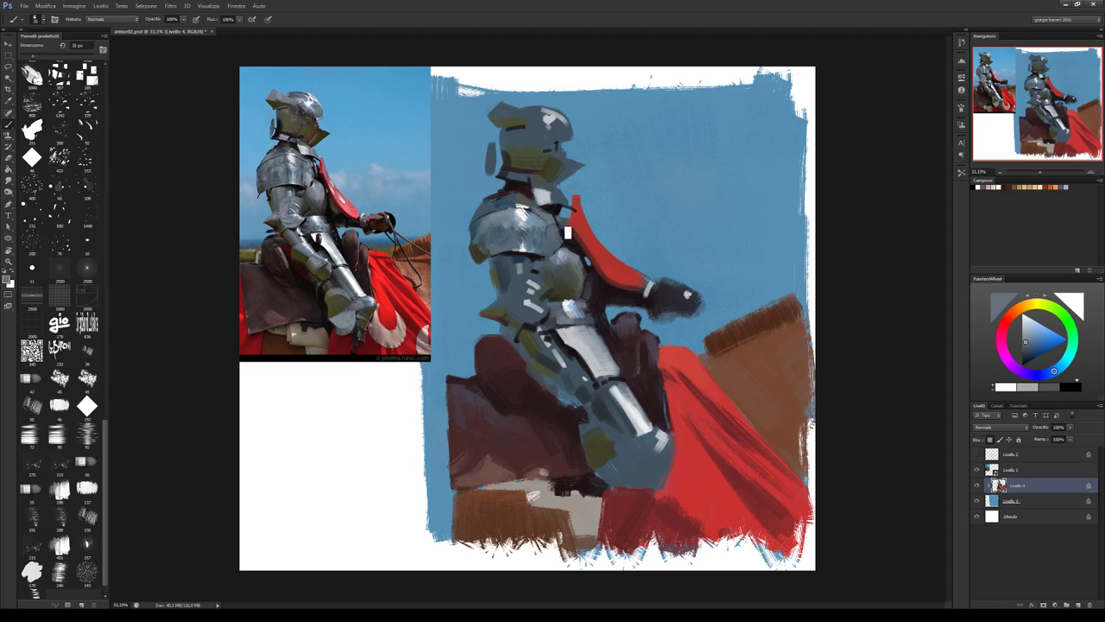
{"action": "left_click", "coordinate": [573, 234], "text": "alt"}
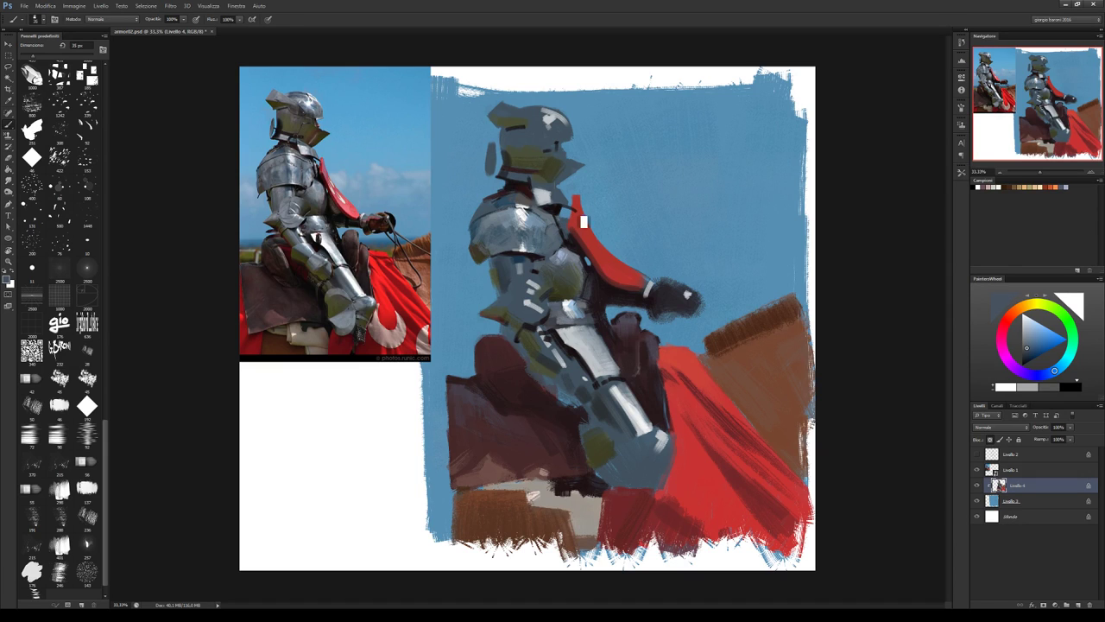
{"action": "left_click", "coordinate": [570, 227], "text": "alt"}
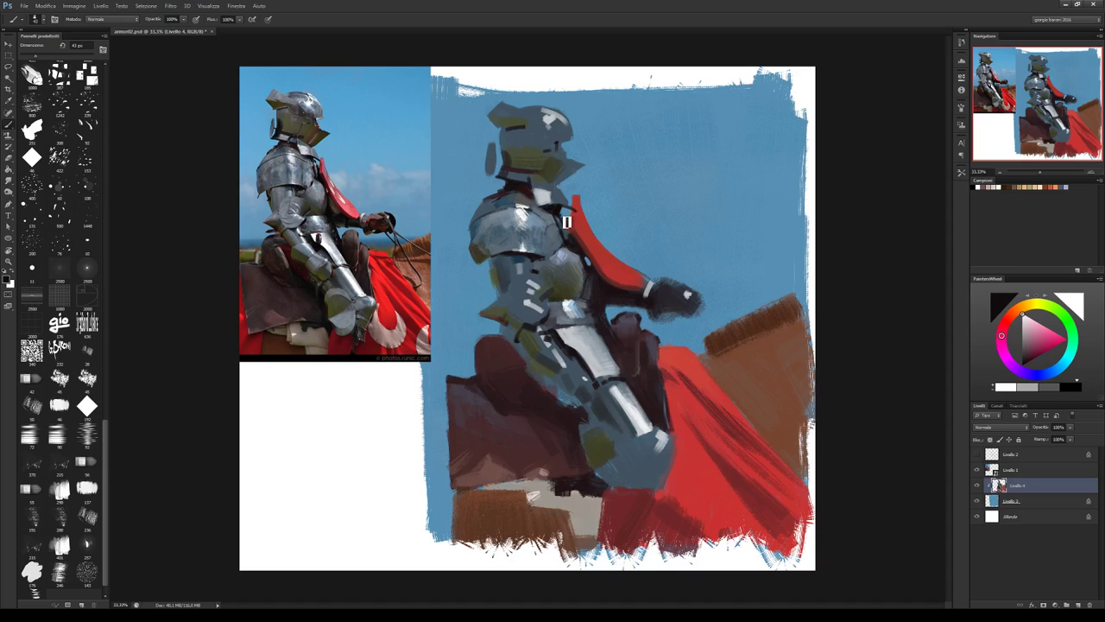
{"action": "left_click_drag", "start_coordinate": [570, 204], "coordinate": [570, 218]}
Sample reds from the cape and the blue-grey background, then pick a more muted red.
{"action": "left_click", "coordinate": [584, 247], "text": "alt"}
{"action": "left_click", "coordinate": [575, 238], "text": "alt"}
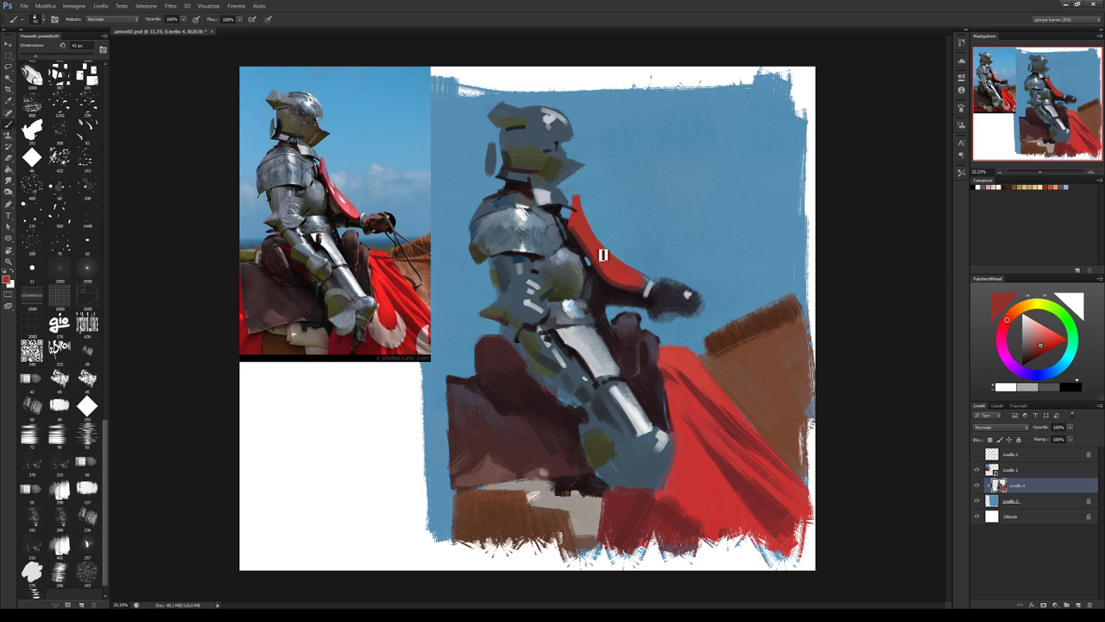
{"action": "left_click", "coordinate": [577, 228], "text": "alt"}
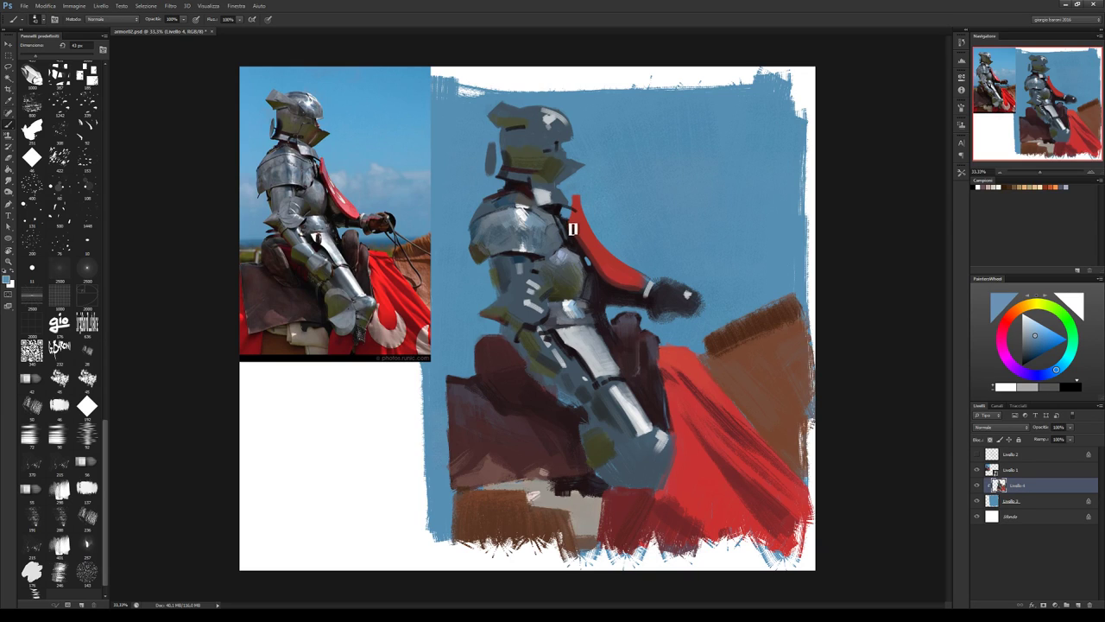
{"action": "left_click", "coordinate": [585, 228], "text": "alt"}
{"action": "left_click", "coordinate": [594, 205], "text": "alt"}
{"action": "left_click", "coordinate": [630, 280], "text": "alt"}
{"action": "left_click", "coordinate": [1048, 337]}
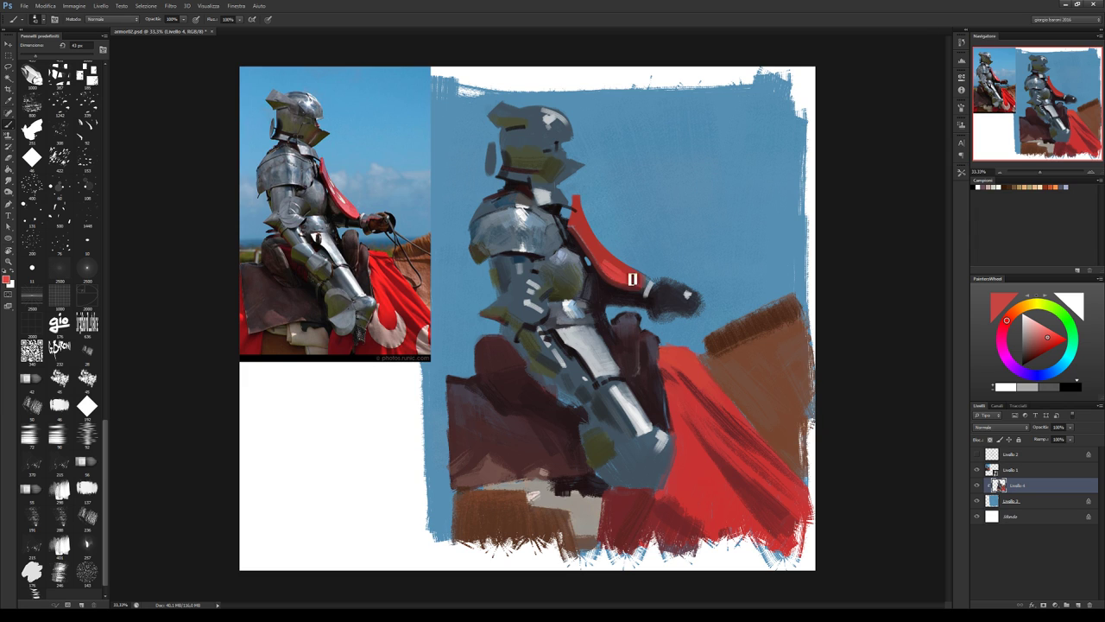
{"action": "left_click", "coordinate": [1045, 335]}
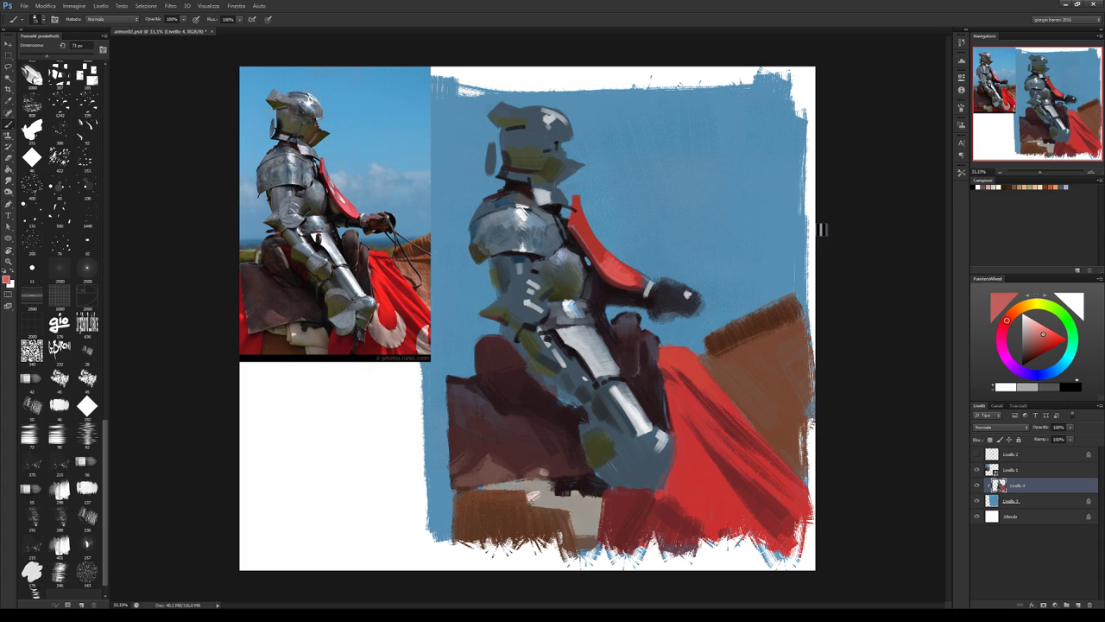
Compare the blue background with muted, brighter and darker reds for the cape.
{"action": "left_click", "coordinate": [604, 237], "text": "alt"}
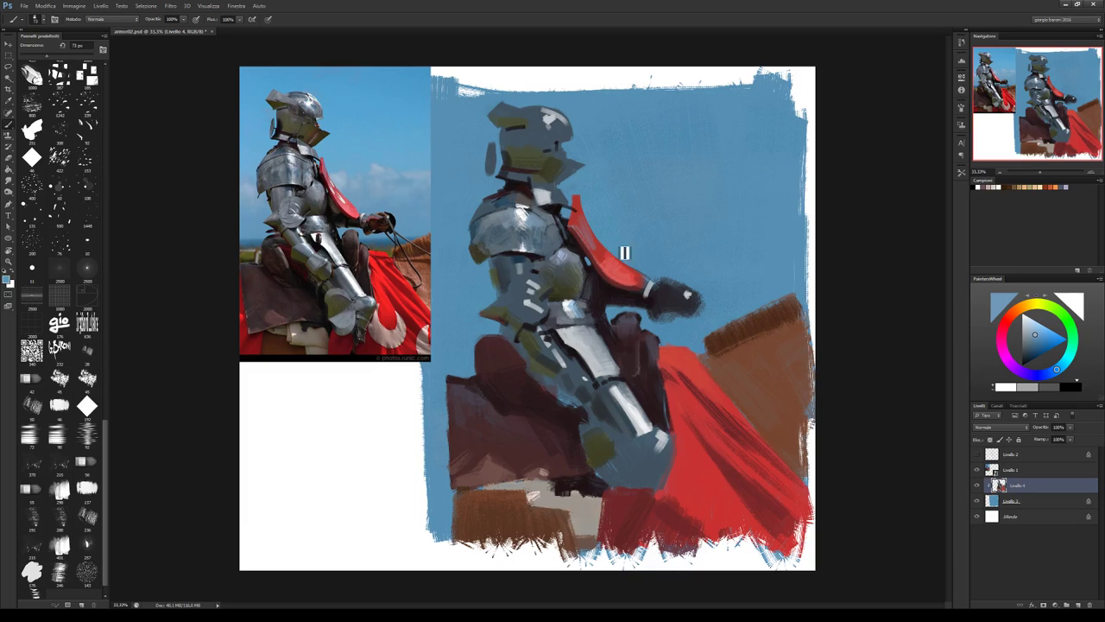
{"action": "left_click", "coordinate": [594, 241], "text": "alt"}
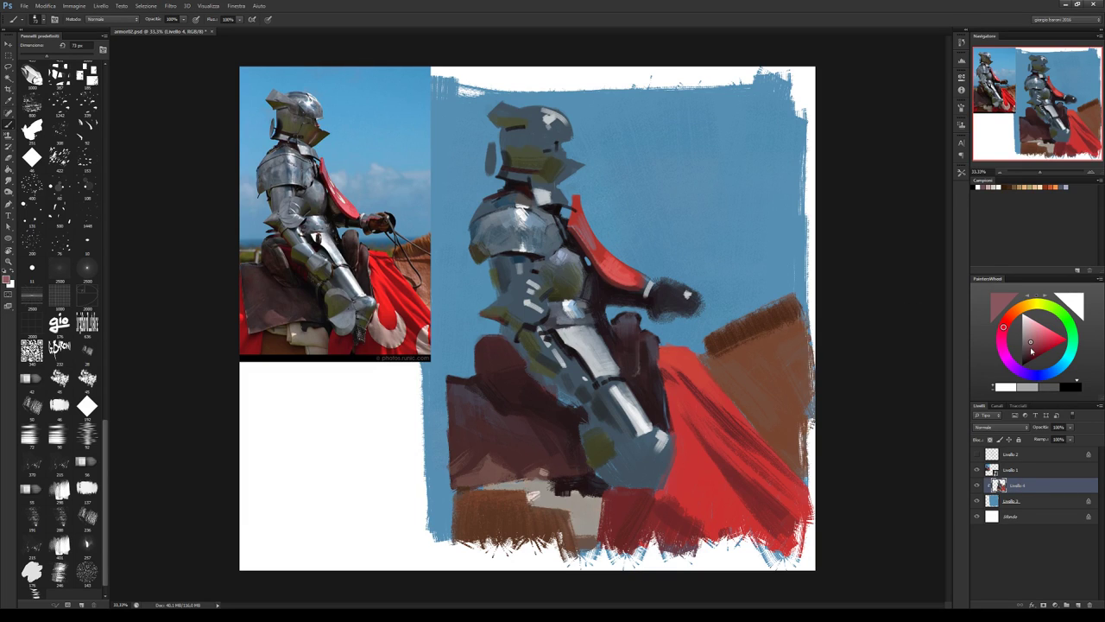
{"action": "left_click", "coordinate": [1031, 345]}
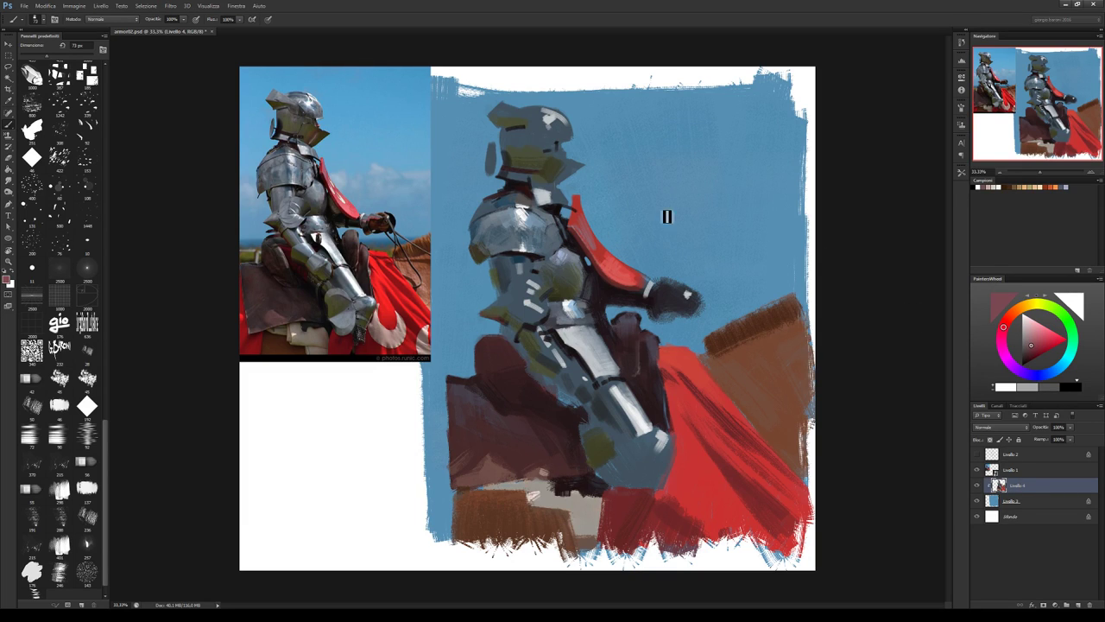
{"action": "left_click", "coordinate": [598, 248], "text": "alt"}
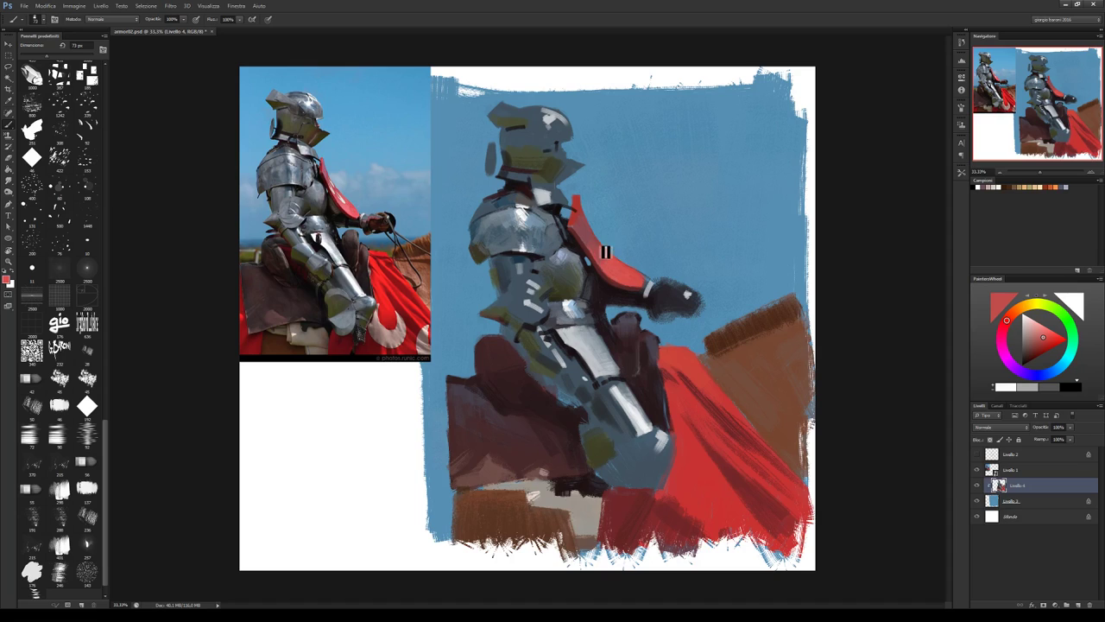
{"action": "left_click", "coordinate": [582, 218], "text": "alt"}
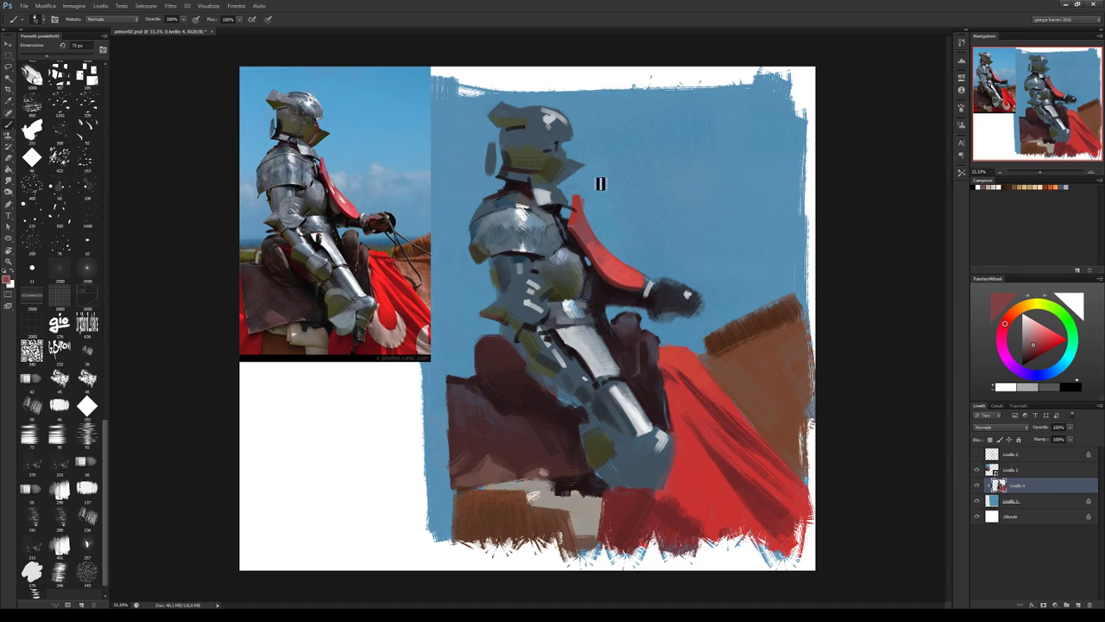
{"action": "key", "text": "e"}
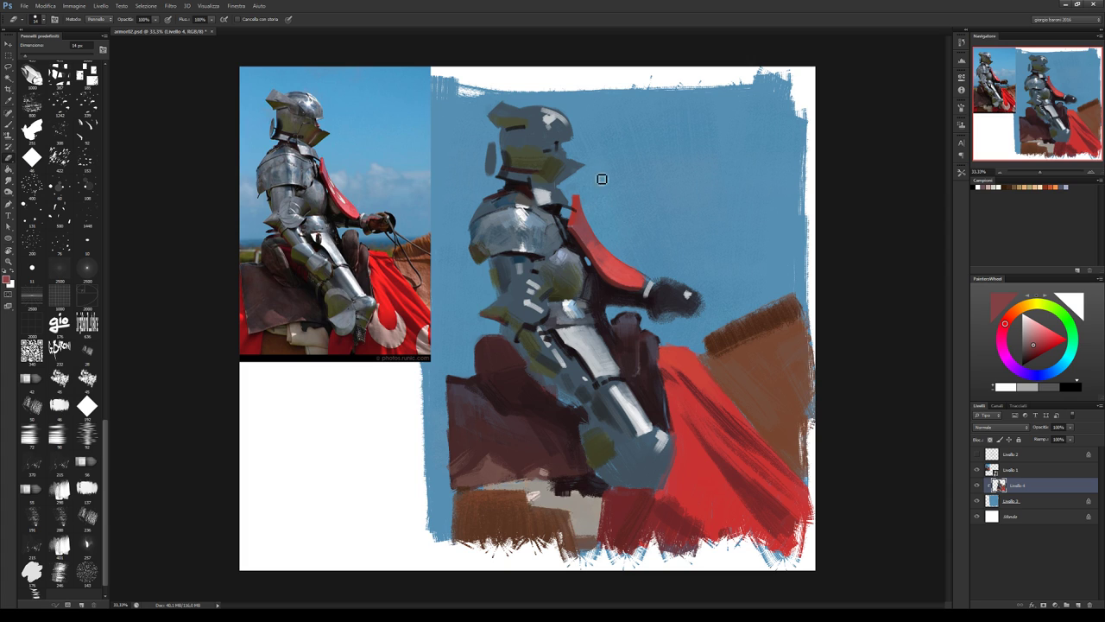
Repaint the knight's neck edge with sampled sky blue-grey and a muted mauve.
{"action": "key", "text": "b"}
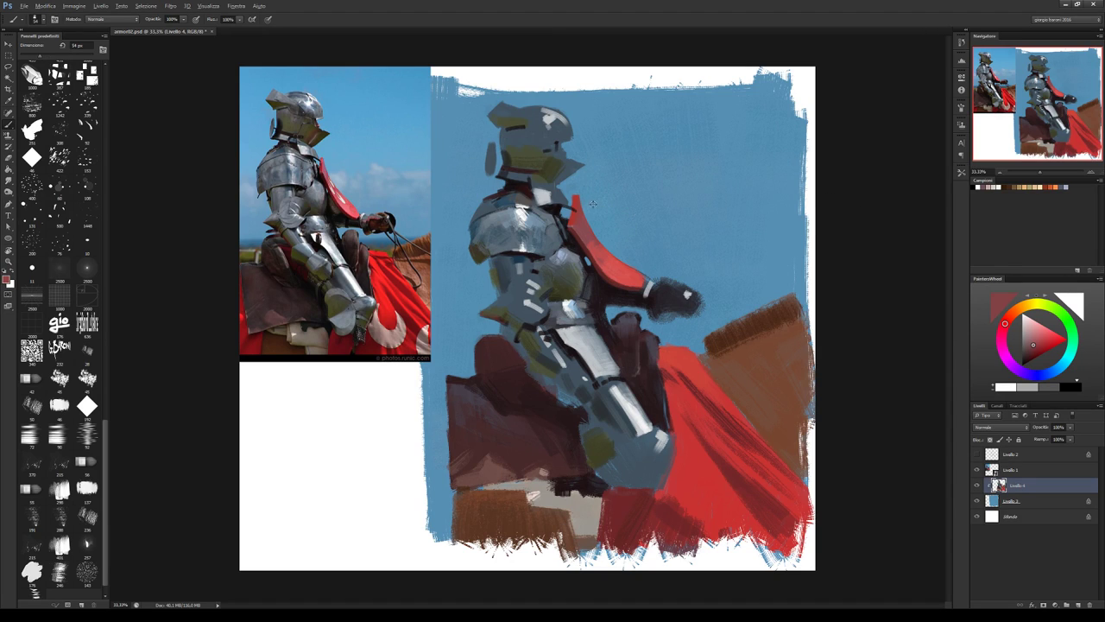
{"action": "left_click", "coordinate": [594, 204], "text": "alt"}
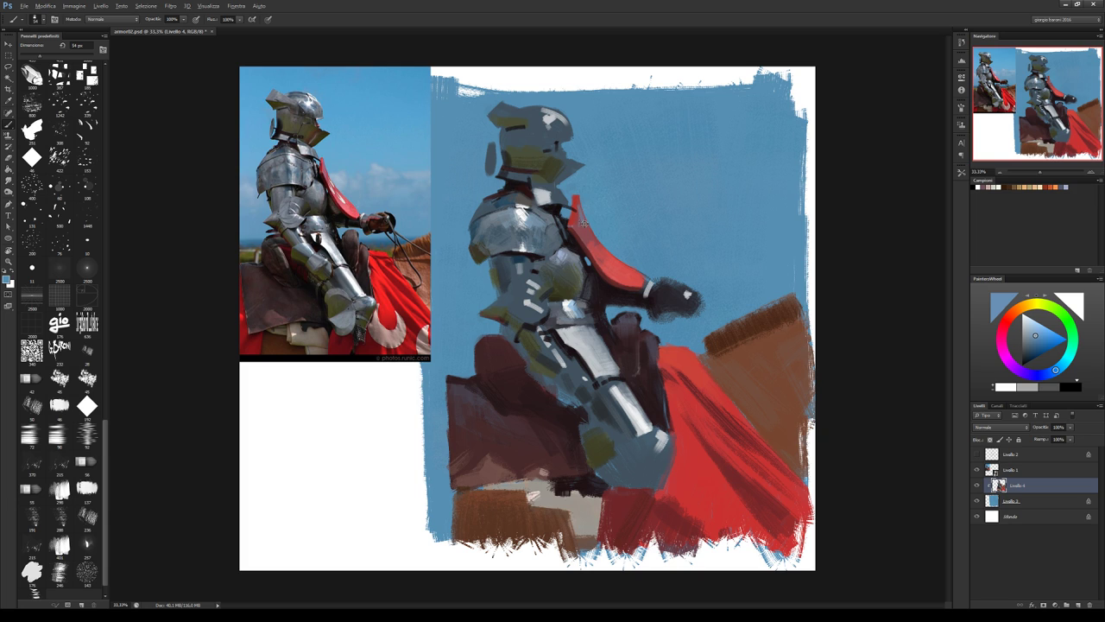
{"action": "left_click", "coordinate": [585, 221], "text": "alt"}
{"action": "left_click", "coordinate": [587, 226], "text": "alt"}
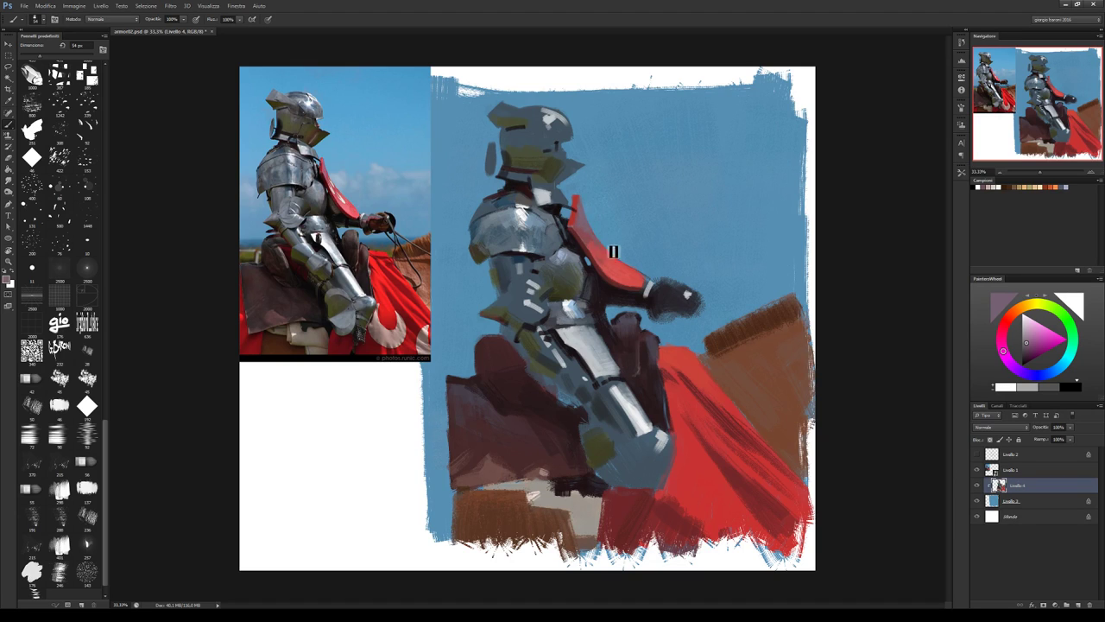
{"action": "key", "text": "alt"}
{"action": "key", "text": "alt"}
Paint the helmet and neck with pale greenish white, cape red, light grey and dark olive-brown.
{"action": "left_click", "coordinate": [575, 82], "text": "alt"}
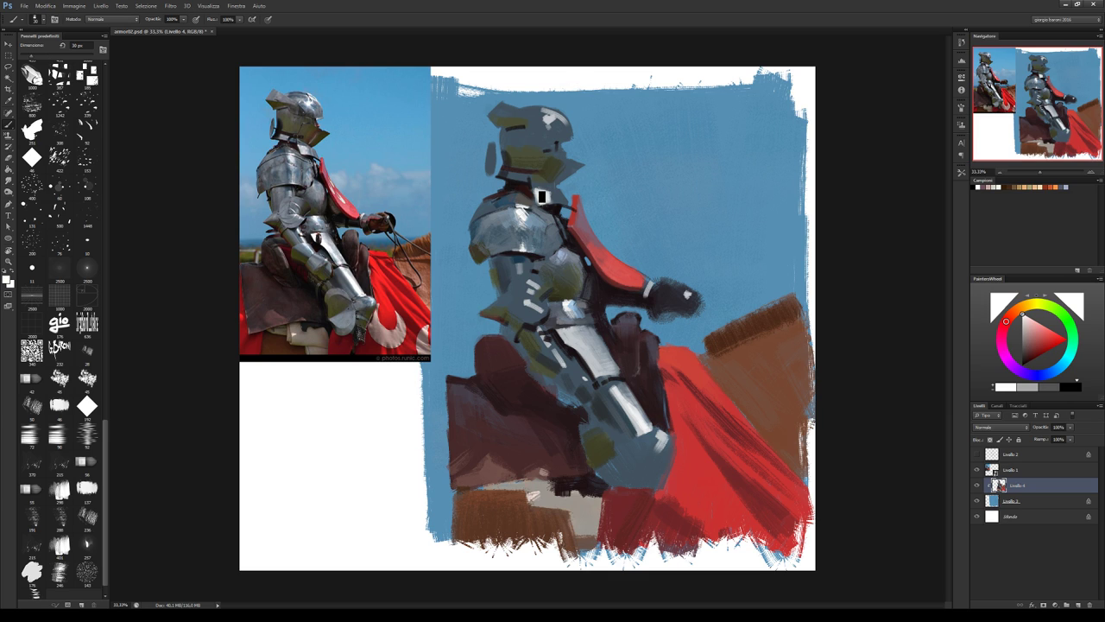
{"action": "left_click", "coordinate": [553, 204], "text": "alt"}
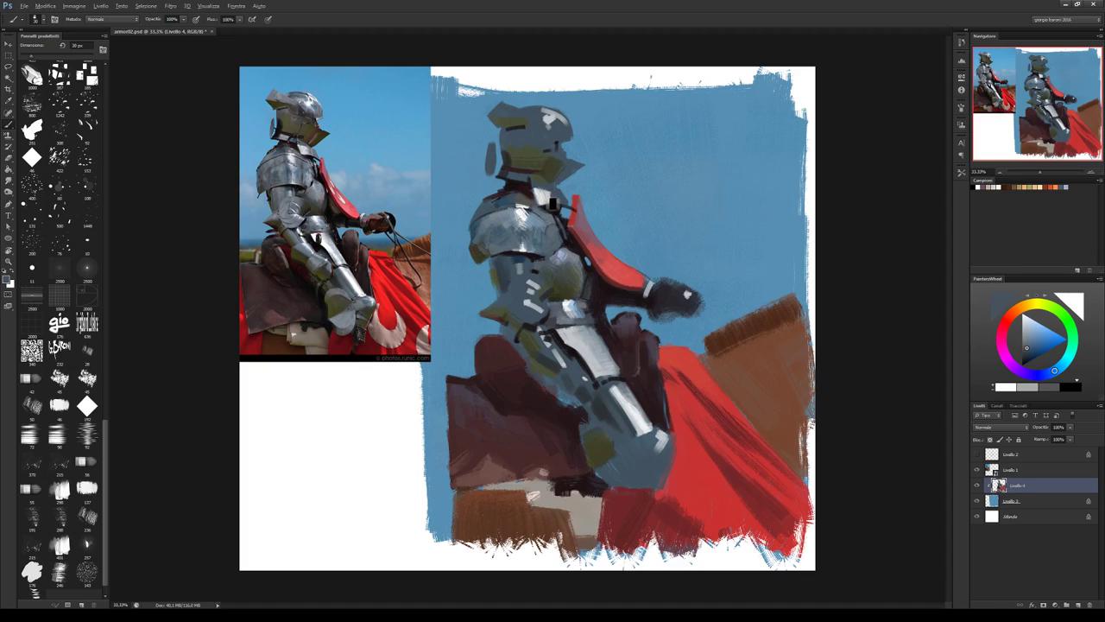
{"action": "left_click", "coordinate": [551, 205], "text": "alt"}
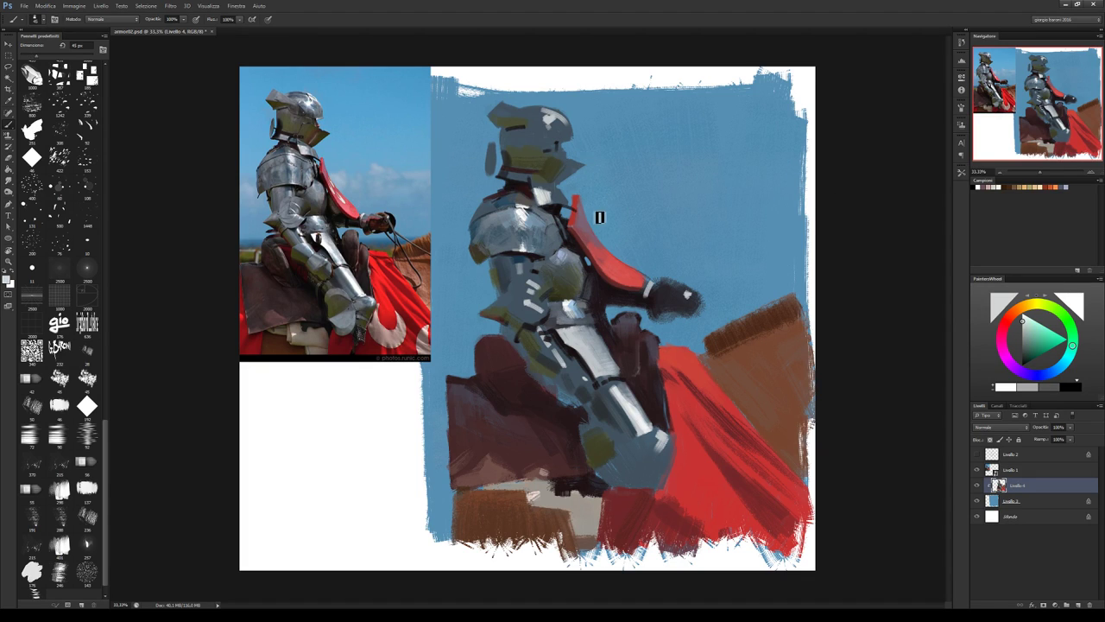
{"action": "left_click", "coordinate": [583, 242], "text": "alt"}
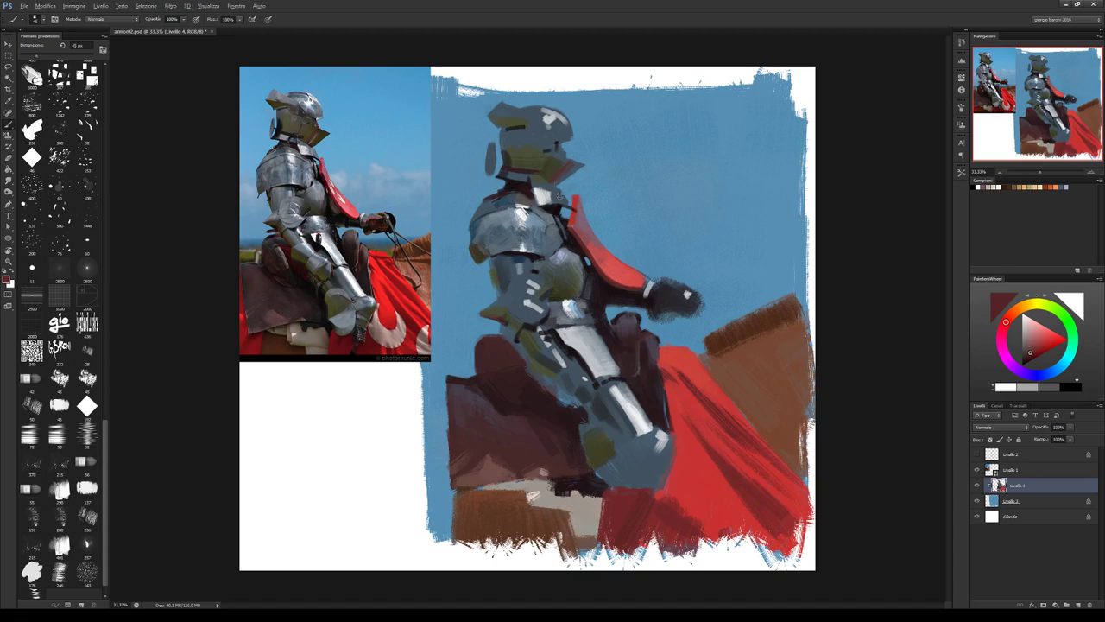
{"action": "left_click", "coordinate": [540, 197], "text": "alt"}
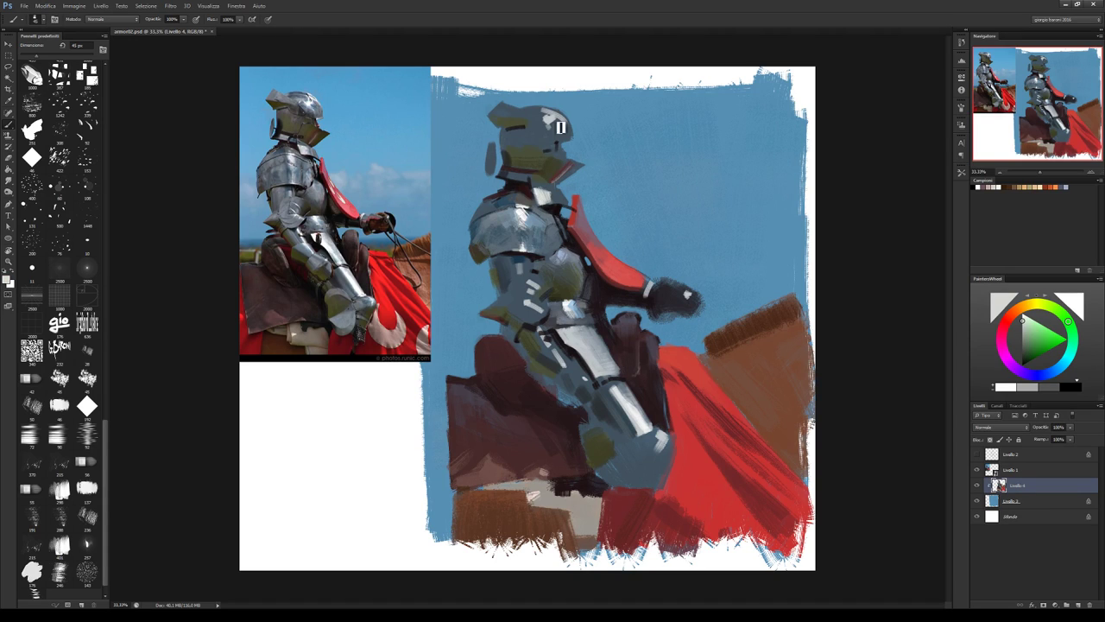
{"action": "left_click", "coordinate": [555, 167], "text": "alt"}
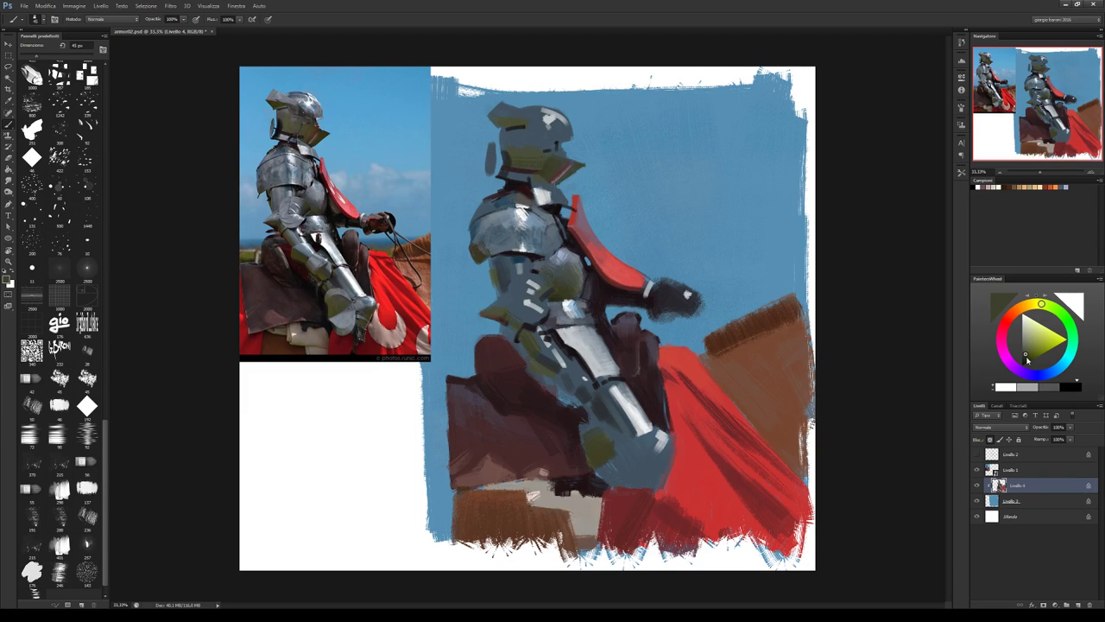
{"action": "left_click", "coordinate": [1030, 304]}
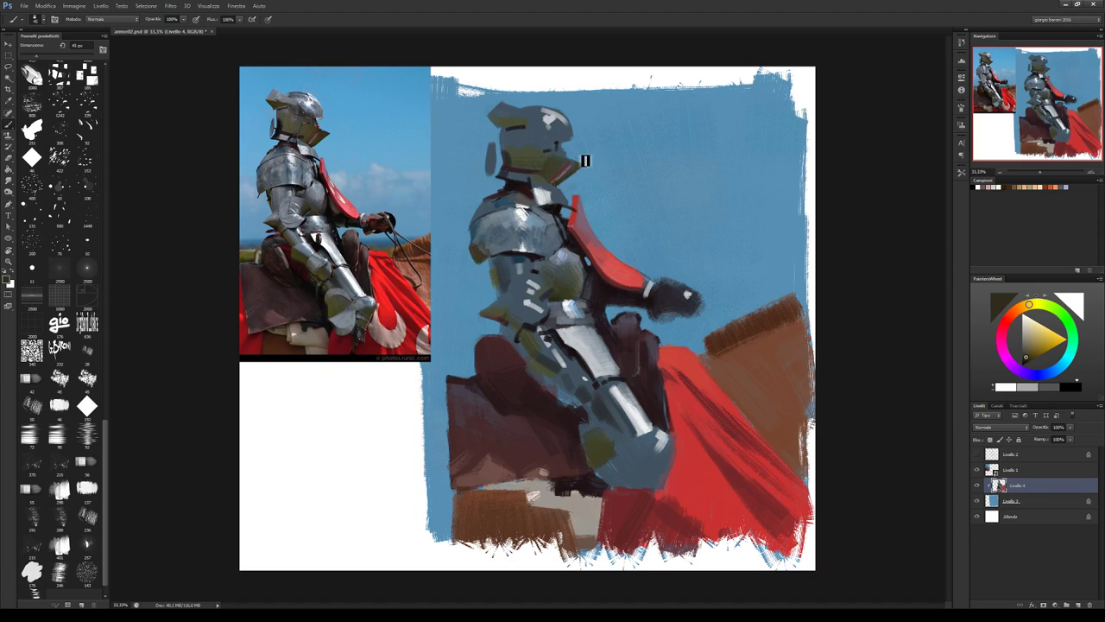
Erase stray strokes, then repaint the visor edge with sky blue, olive-yellow and dark olive.
{"action": "key", "text": "e"}
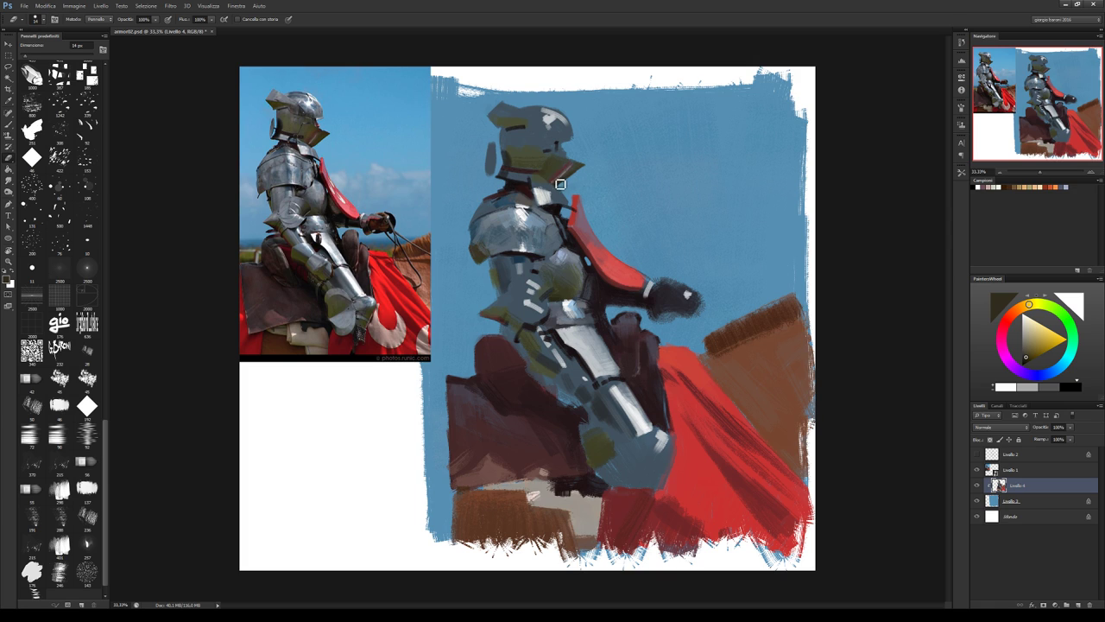
{"action": "key", "text": "b"}
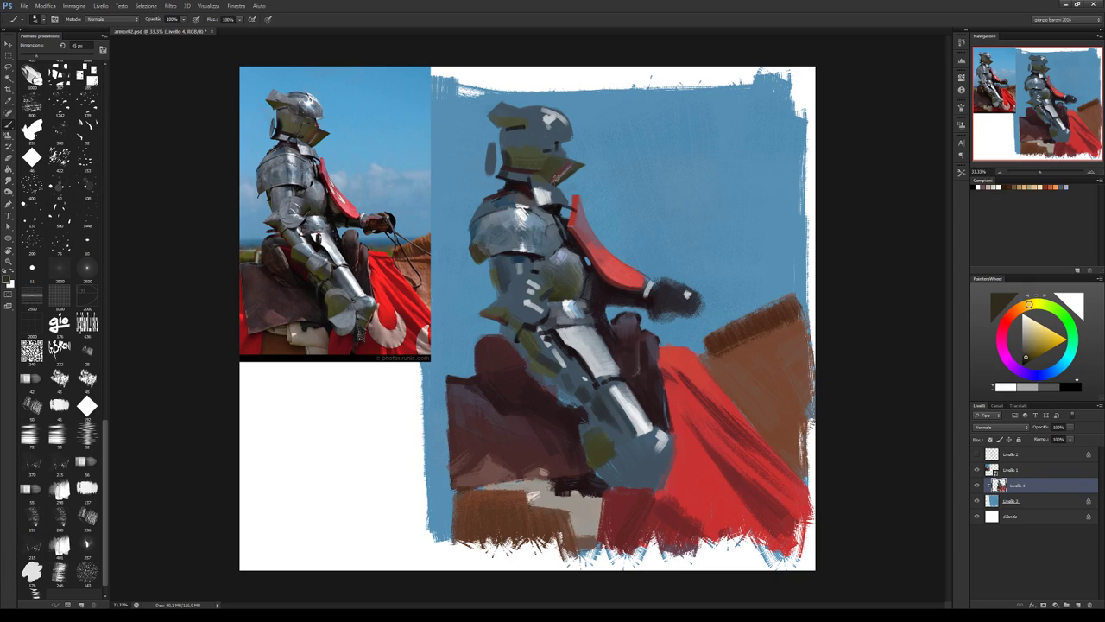
{"action": "left_click", "coordinate": [557, 188], "text": "alt"}
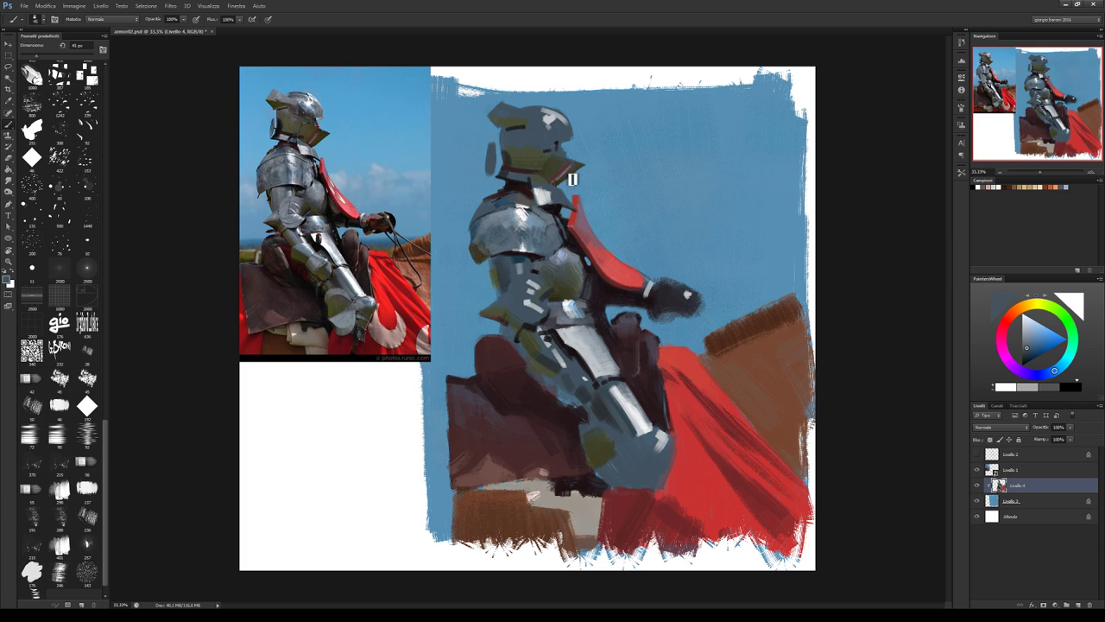
{"action": "left_click", "coordinate": [561, 187], "text": "alt"}
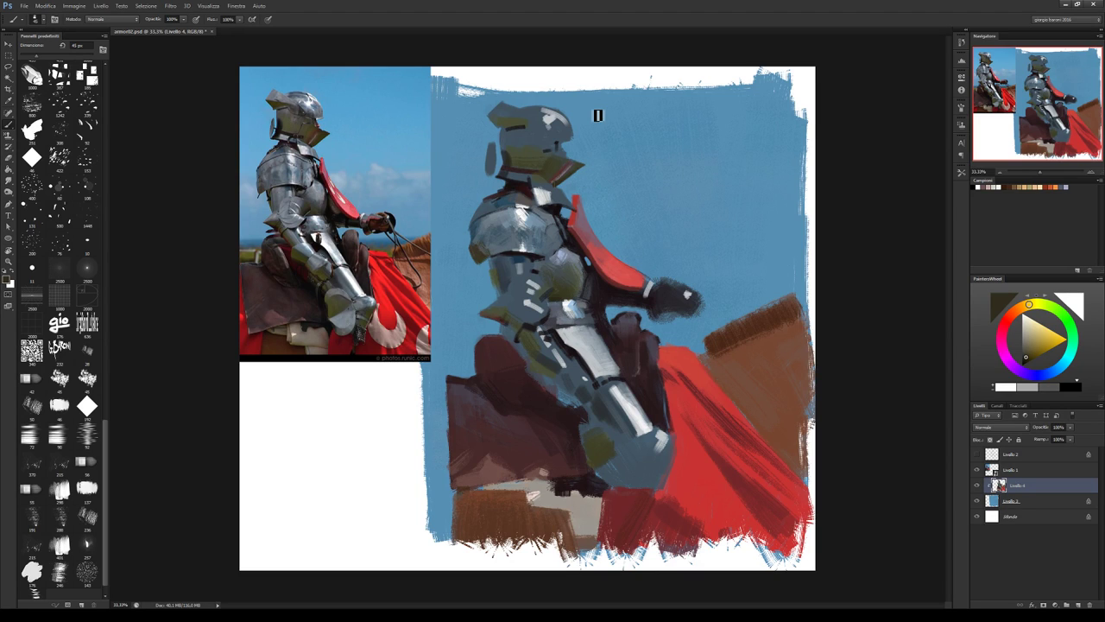
{"action": "left_click", "coordinate": [540, 151], "text": "alt"}
{"action": "left_click", "coordinate": [555, 164], "text": "alt"}
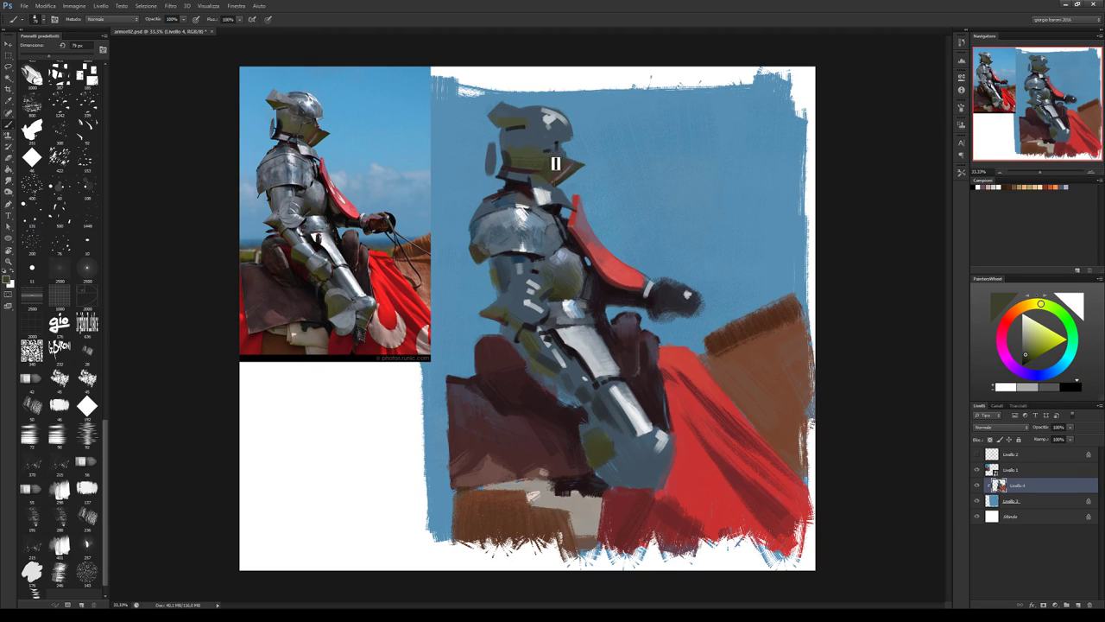
{"action": "left_click", "coordinate": [554, 178], "text": "alt"}
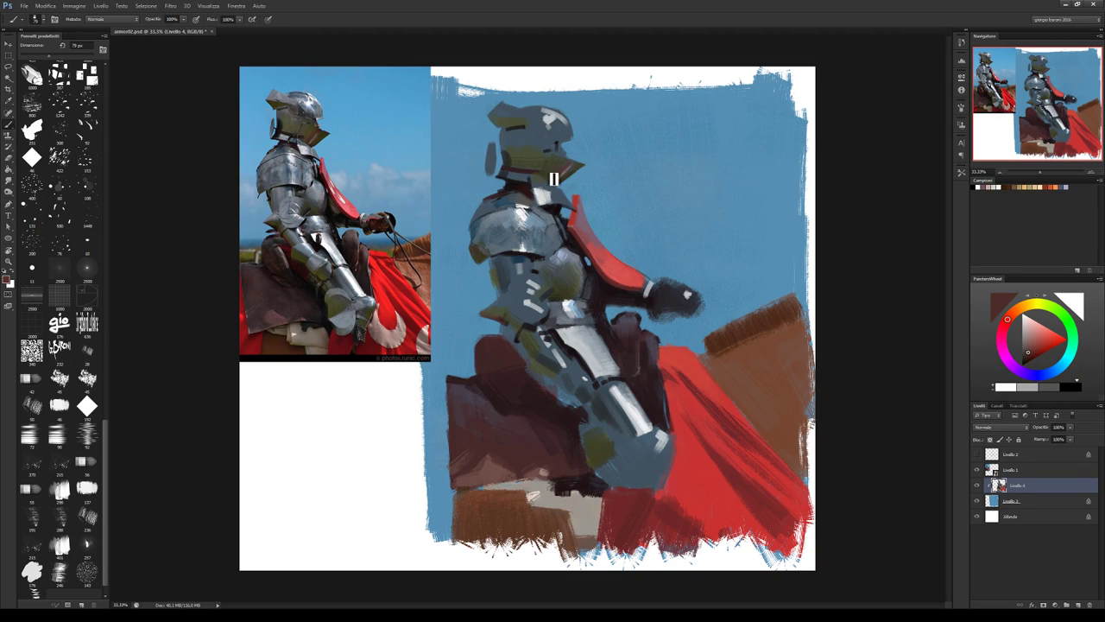
Touch up the helmet in slightly darker olive, erase small bits, and lock Livello 4 transparency.
{"action": "left_click", "coordinate": [580, 164], "text": "alt"}
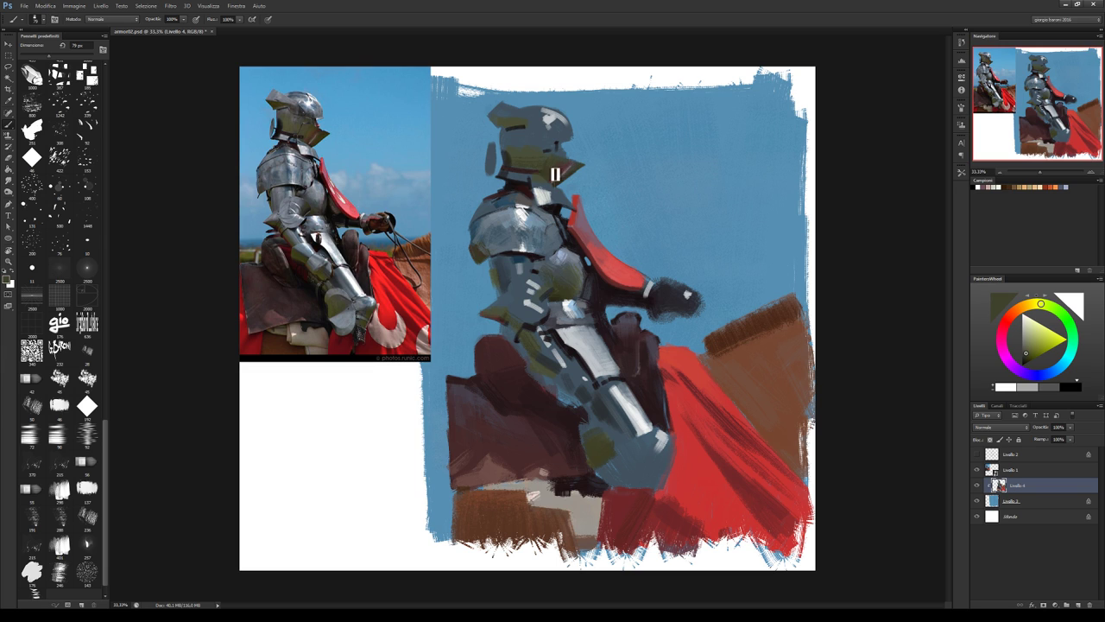
{"action": "left_click", "coordinate": [573, 171], "text": "alt"}
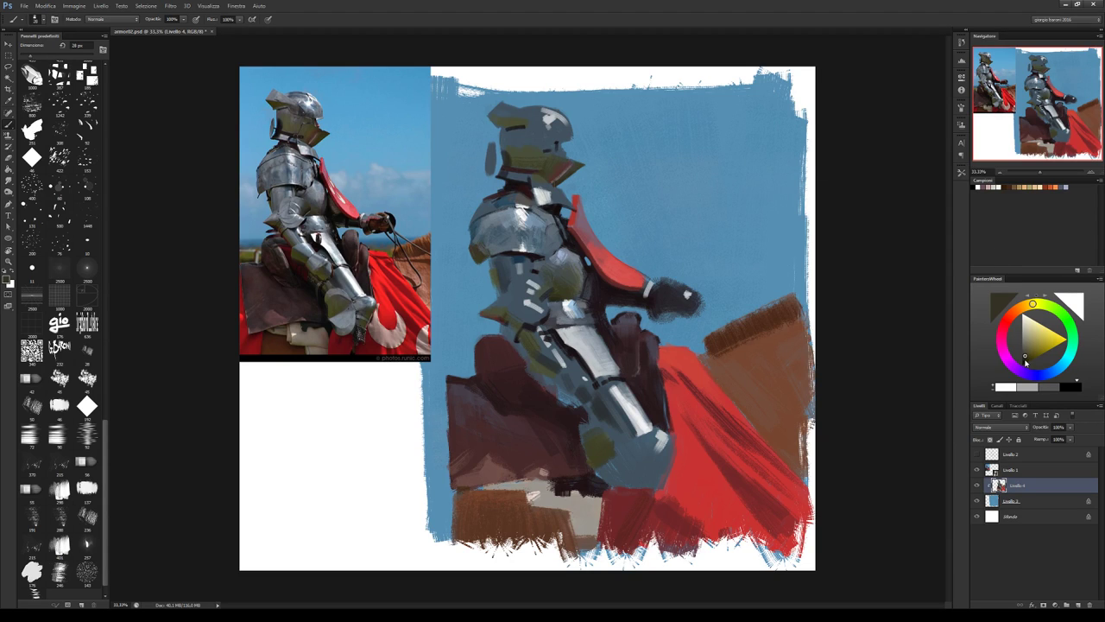
{"action": "left_click_drag", "start_coordinate": [1026, 361], "coordinate": [1026, 364]}
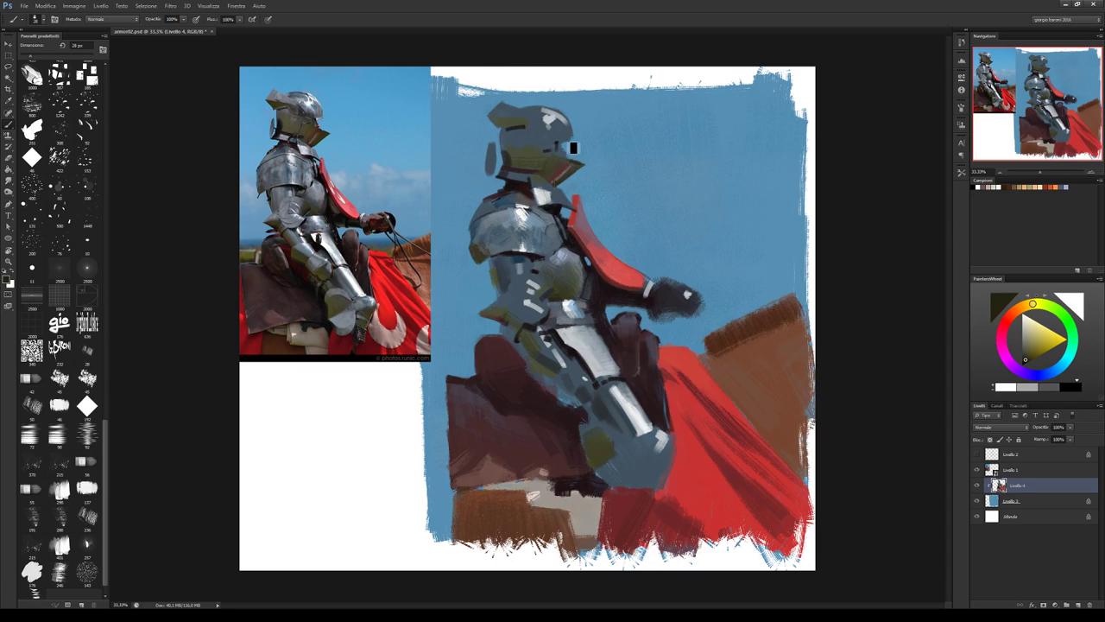
{"action": "key", "text": "e"}
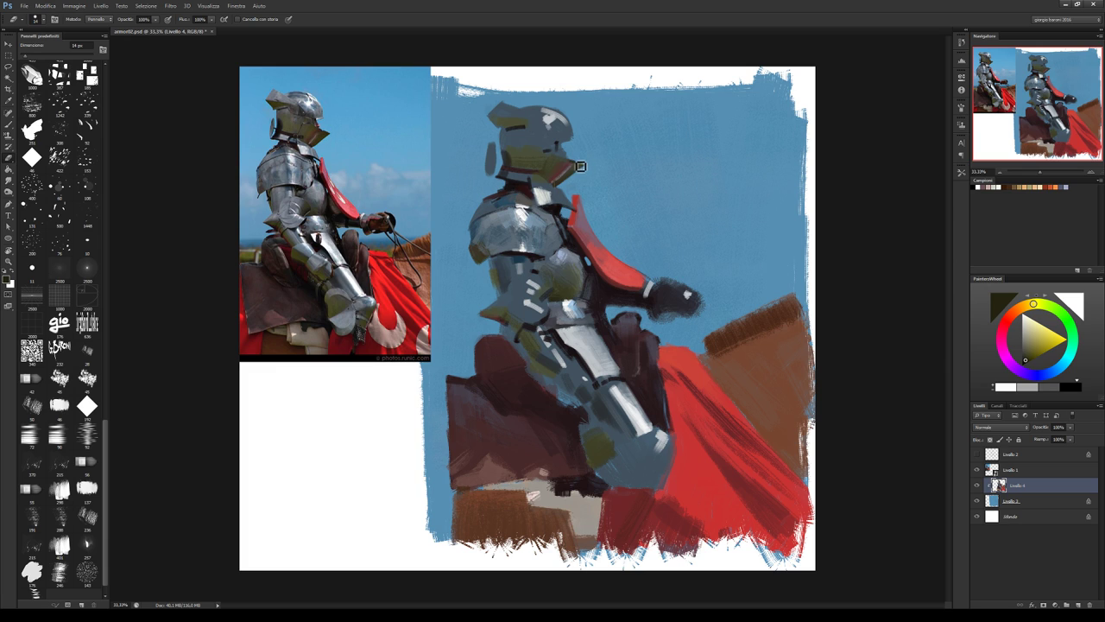
{"action": "key", "text": "b"}
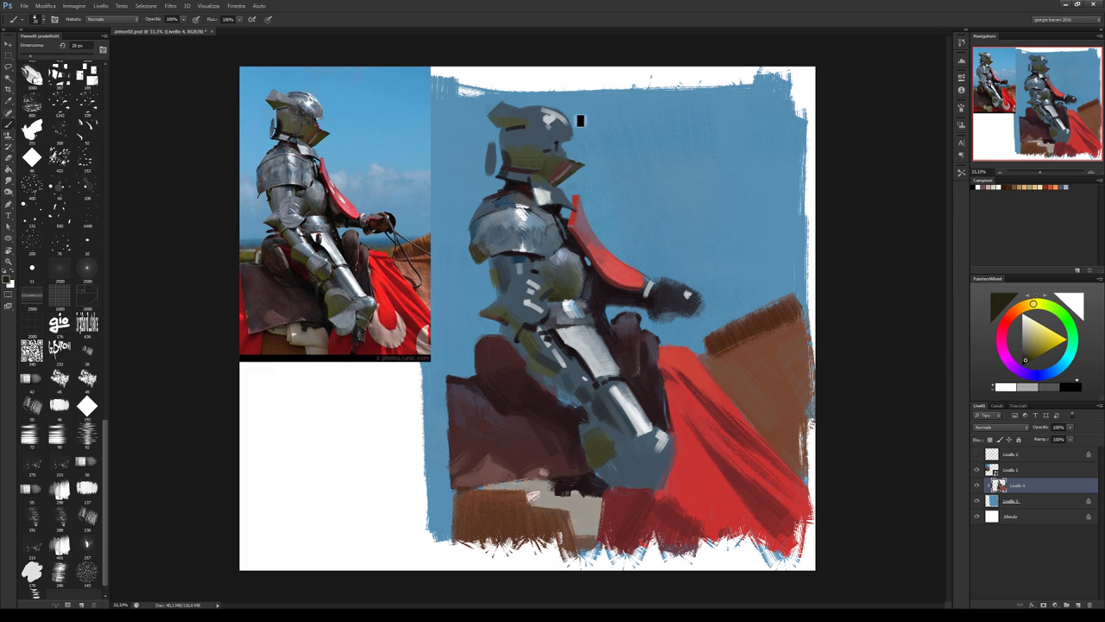
{"action": "key", "text": "/"}
Switch to a different brush preset at about 29 px, load dark magenta, and show Livello 2.
{"action": "left_click_drag", "start_coordinate": [105, 550], "coordinate": [105, 242]}
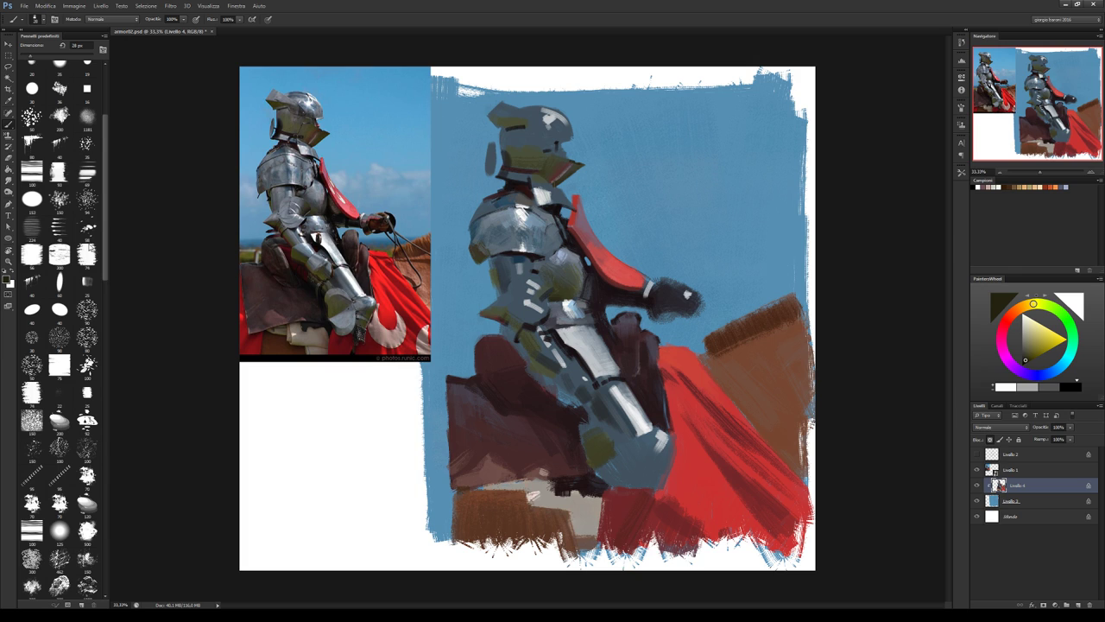
{"action": "left_click", "coordinate": [87, 476]}
{"action": "key", "text": "bracketleft"}
{"action": "key", "text": "bracketleft"}
{"action": "key", "text": "bracketleft"}
{"action": "left_click", "coordinate": [549, 155], "text": "alt"}
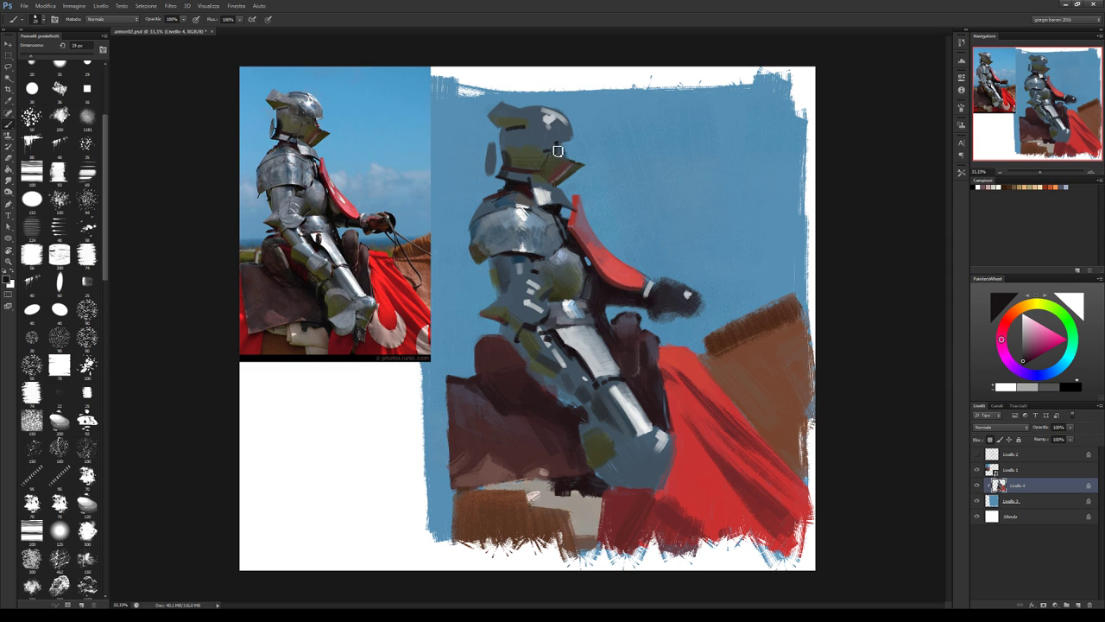
{"action": "left_click", "coordinate": [978, 454]}
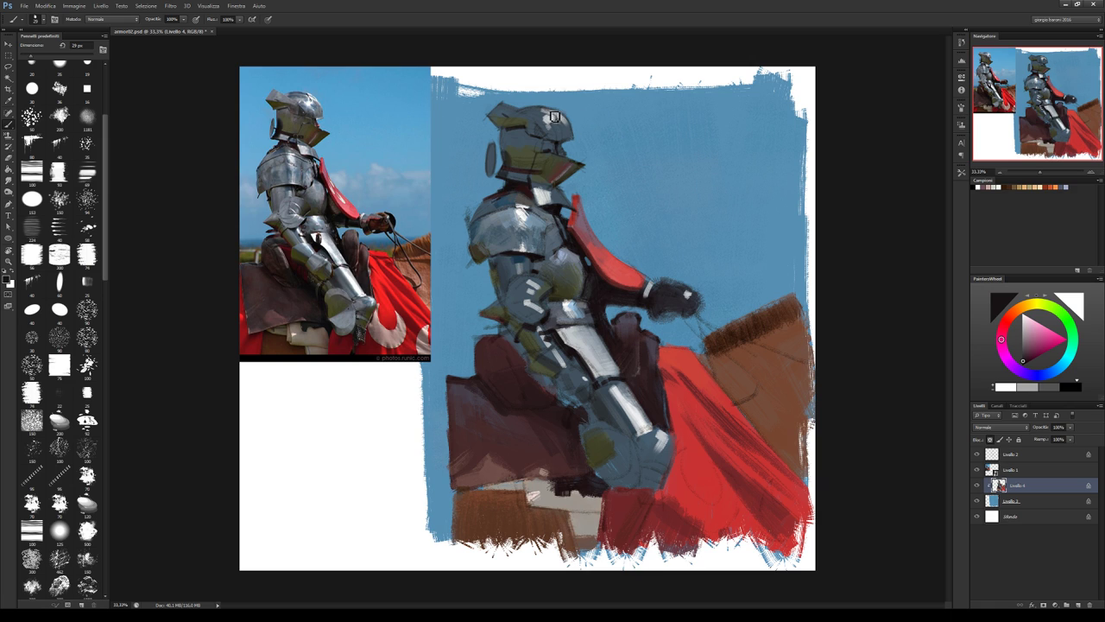
Hide Livello 2, the reins-and-sketch layer, and scroll down the brush presets list.
{"action": "left_click", "coordinate": [977, 454]}
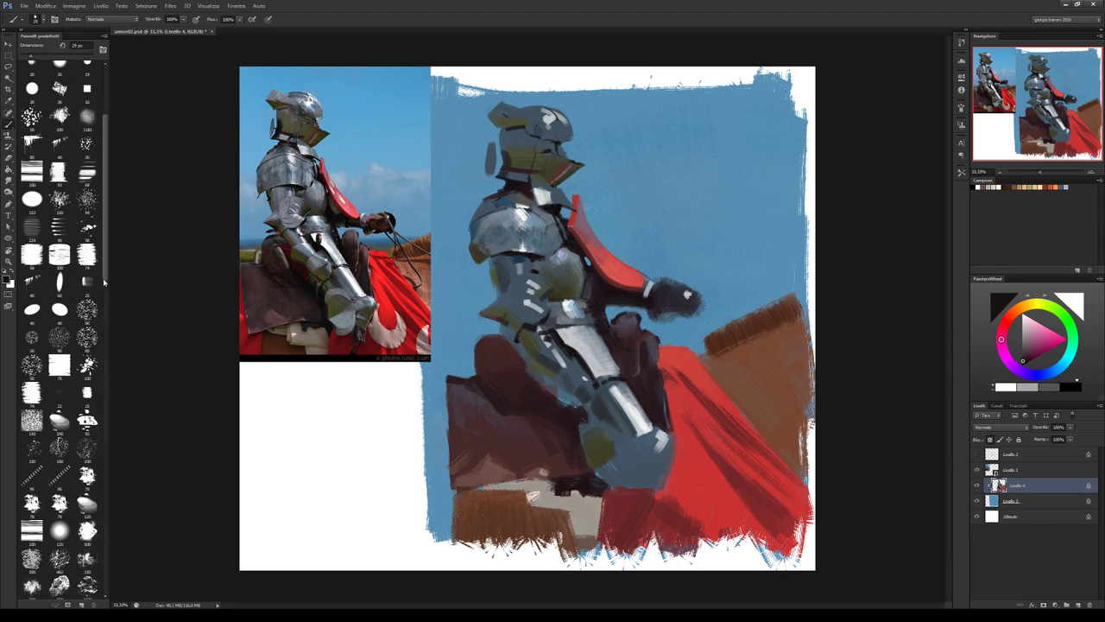
{"action": "scroll", "coordinate": [79, 317], "scroll_direction": "down", "scroll_amount": 2}
{"action": "scroll", "coordinate": [79, 317], "scroll_direction": "down", "scroll_amount": 2}
{"action": "scroll", "coordinate": [78, 317], "scroll_direction": "down", "scroll_amount": 2}
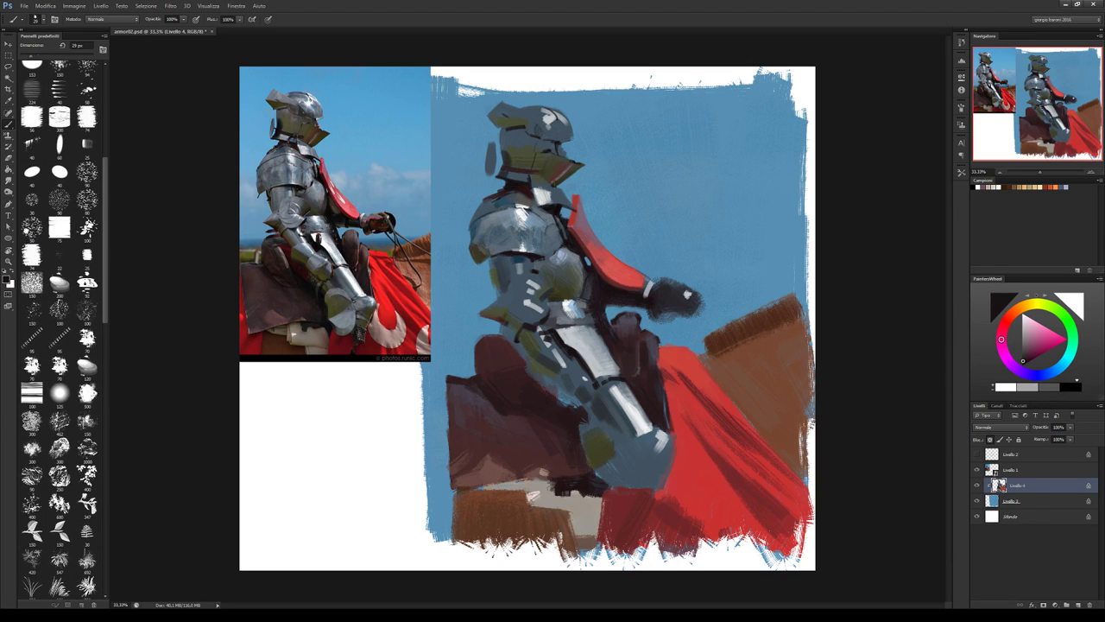
Choose a small detail brush and sample olive-yellow helmet tones, brightening them.
{"action": "left_click", "coordinate": [32, 228]}
{"action": "left_click", "coordinate": [549, 167], "text": "alt"}
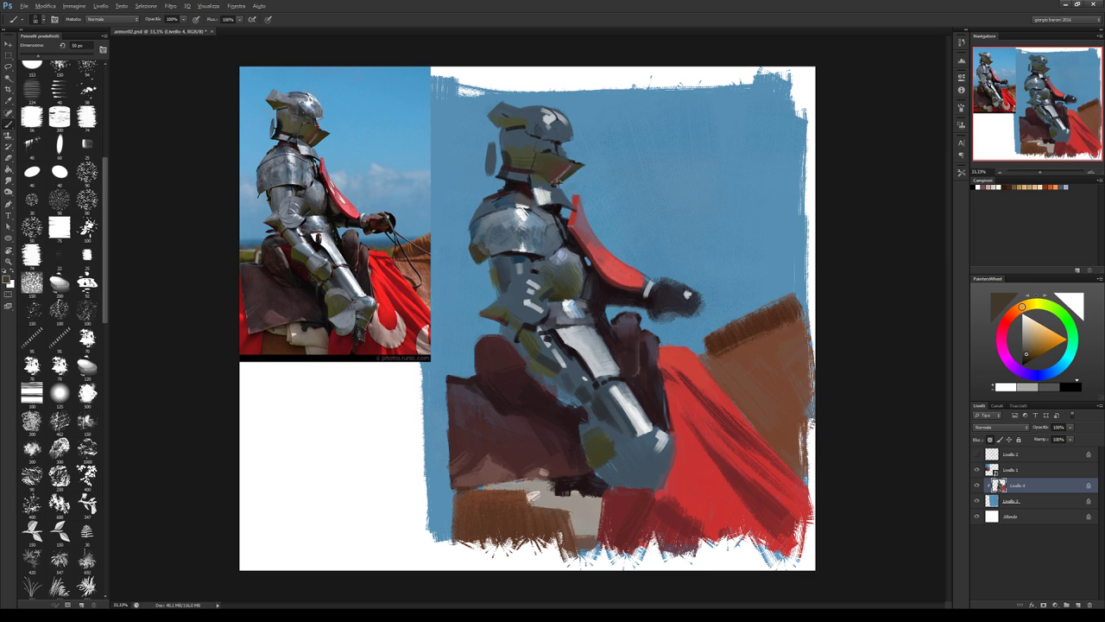
{"action": "left_click", "coordinate": [554, 181], "text": "alt"}
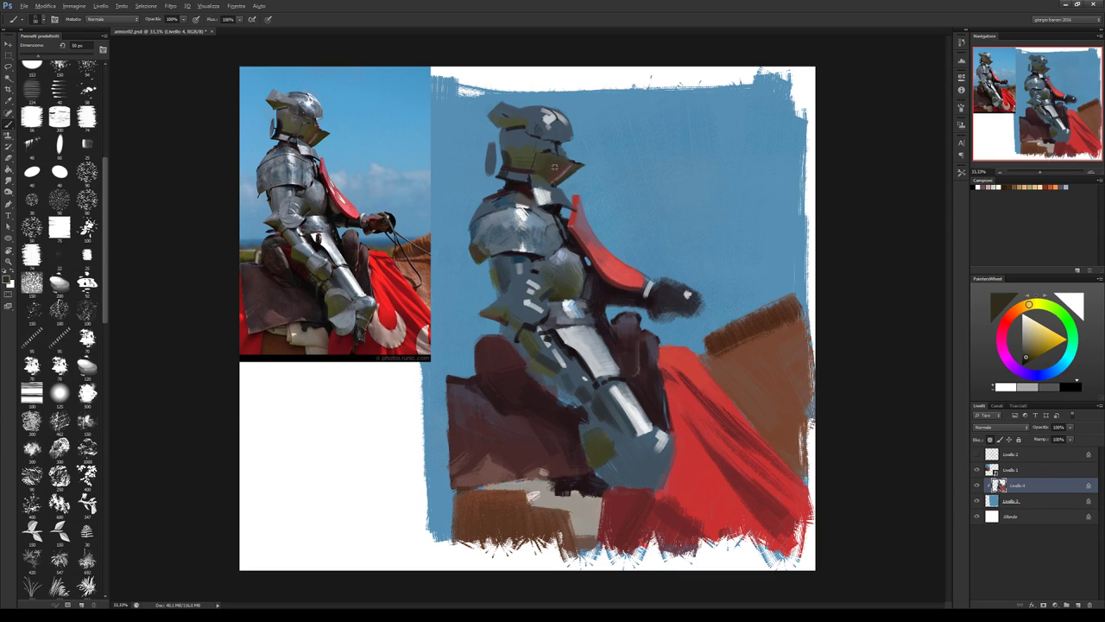
{"action": "left_click", "coordinate": [556, 162], "text": "alt"}
{"action": "left_click", "coordinate": [549, 172], "text": "alt"}
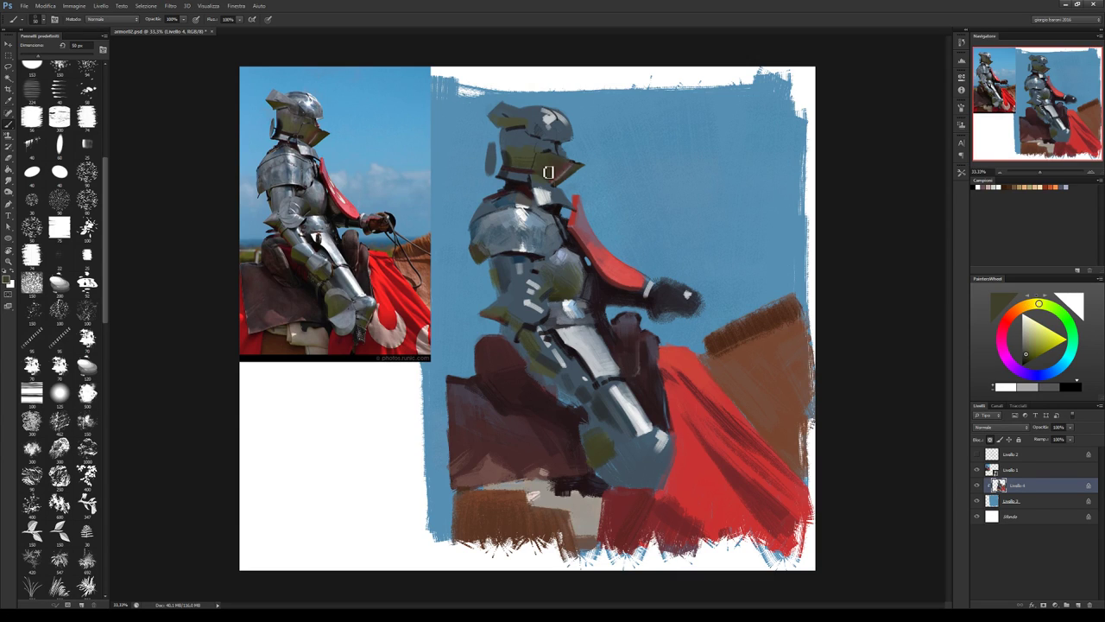
{"action": "left_click", "coordinate": [1028, 354]}
Try sky blue and grey-teal samples, then settle on a dark olive from the helmet.
{"action": "left_click", "coordinate": [605, 206], "text": "alt"}
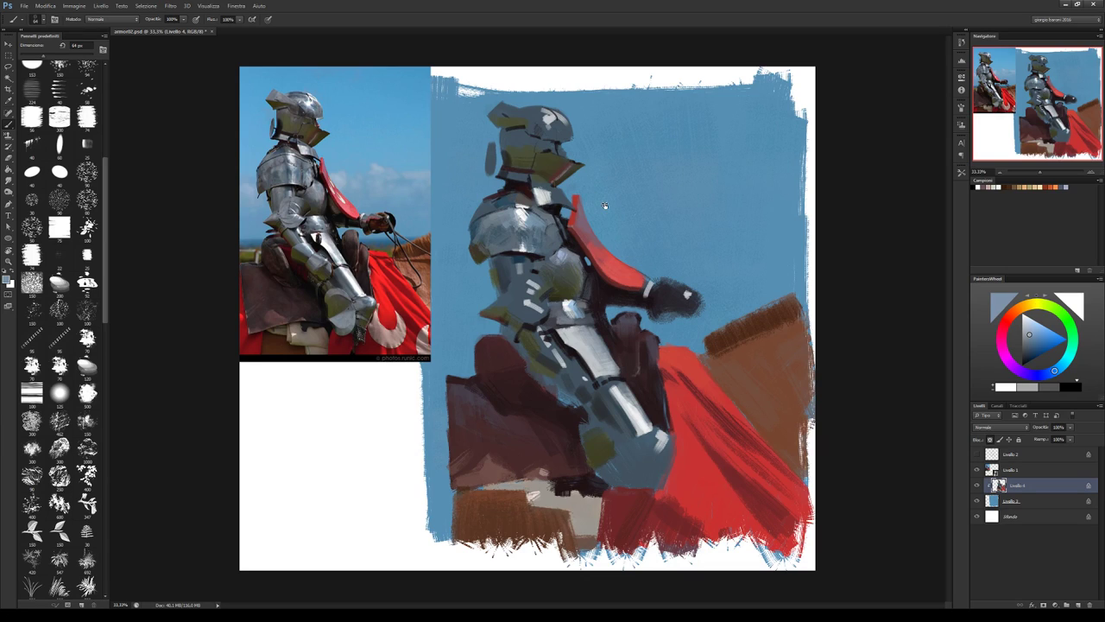
{"action": "left_click", "coordinate": [540, 184], "text": "alt"}
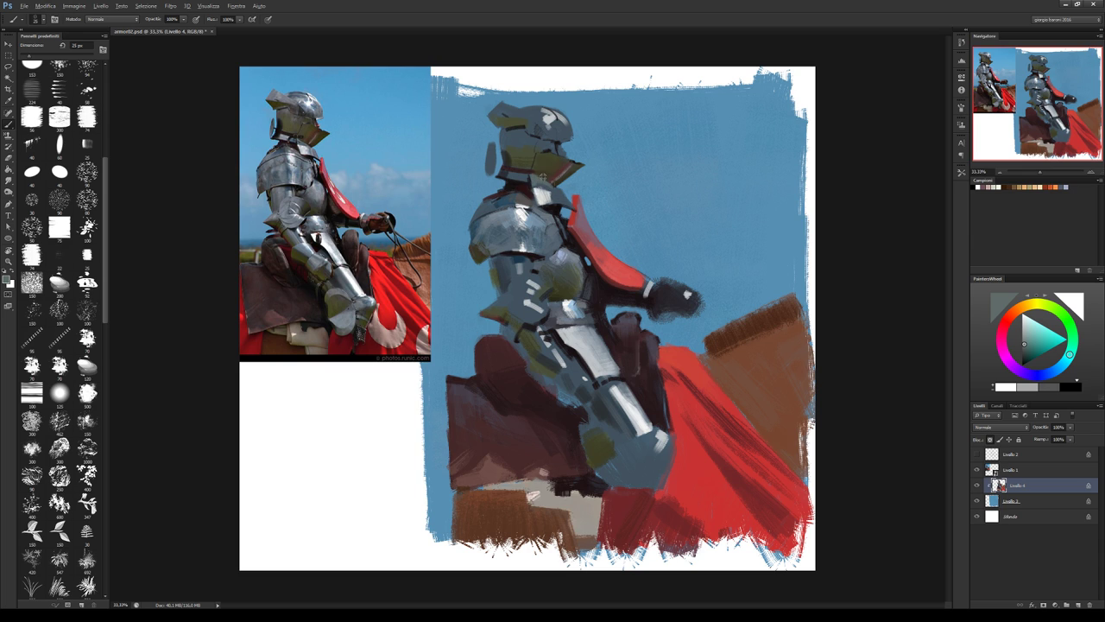
{"action": "left_click", "coordinate": [544, 183], "text": "alt"}
{"action": "left_click", "coordinate": [1023, 345]}
{"action": "left_click", "coordinate": [1063, 367]}
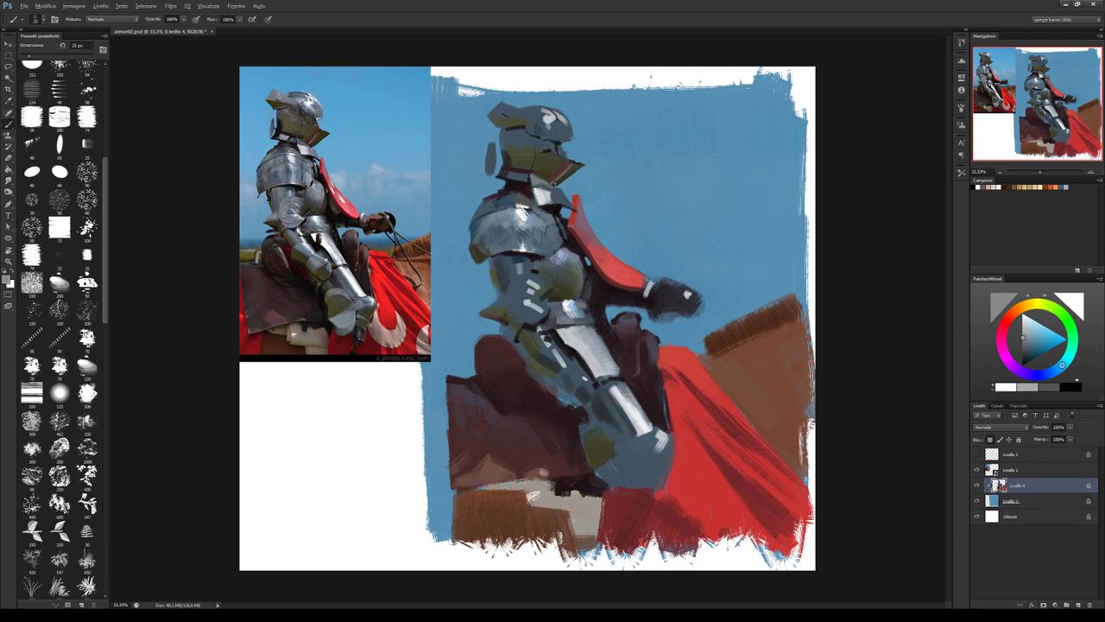
{"action": "left_click", "coordinate": [554, 190], "text": "alt"}
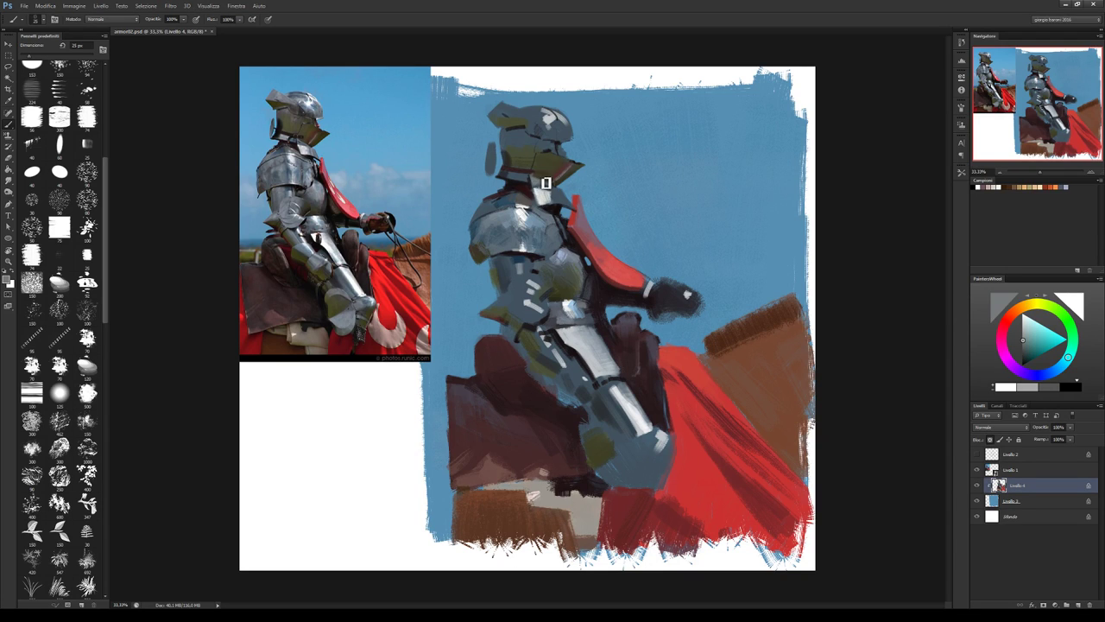
{"action": "left_click", "coordinate": [546, 183], "text": "alt"}
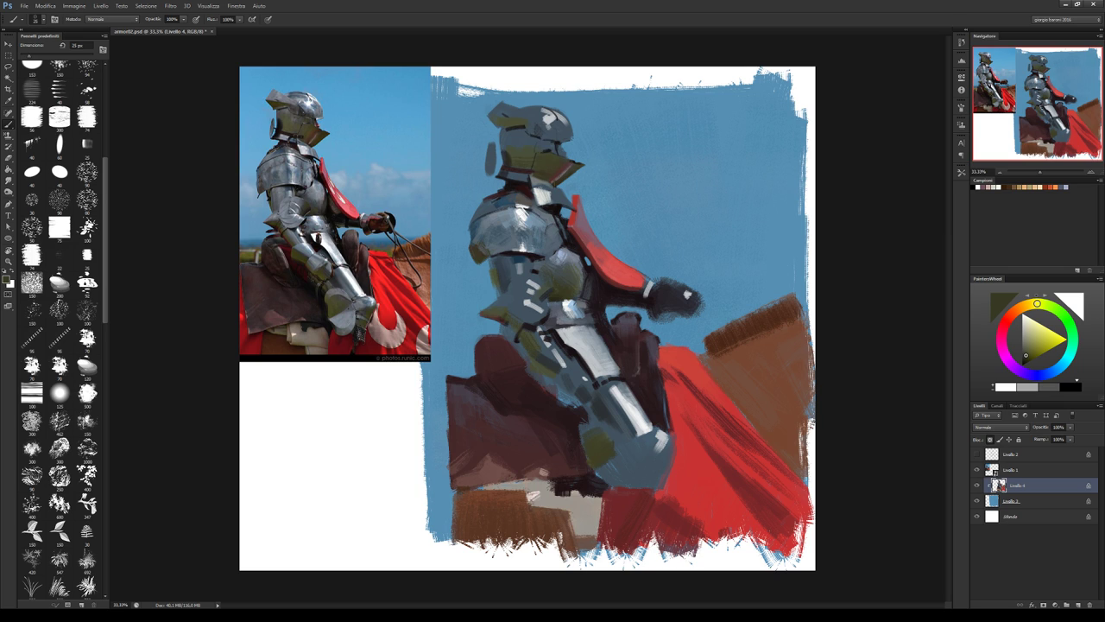
Paint olive strokes over the visor beak to its tip and across the helmet face.
{"action": "left_click_drag", "start_coordinate": [549, 159], "coordinate": [579, 173]}
{"action": "left_click", "coordinate": [516, 154], "text": "alt"}
{"action": "left_click", "coordinate": [1031, 350]}
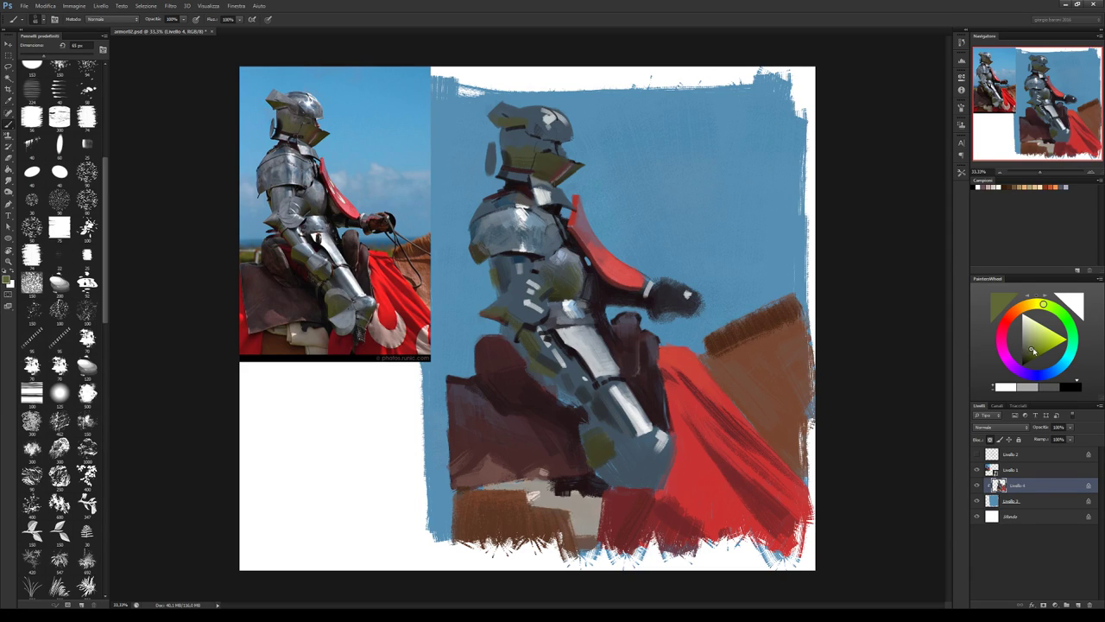
{"action": "mouse_move", "coordinate": [509, 139]}
{"action": "left_mouse_down"}
{"action": "mouse_move", "coordinate": [524, 140]}
{"action": "mouse_move", "coordinate": [531, 164]}
{"action": "mouse_move", "coordinate": [540, 156]}
{"action": "left_mouse_up"}
{"action": "left_click", "coordinate": [523, 144], "text": "alt"}
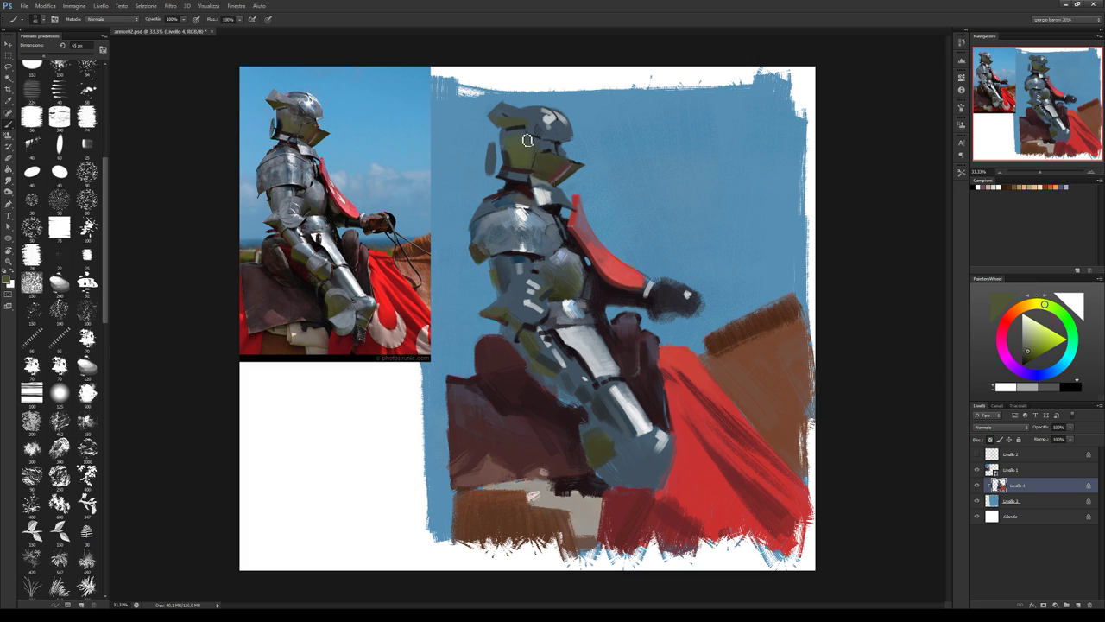
Sample sky blue and shift the paint colour through grey to a pink-red hue.
{"action": "left_click", "coordinate": [727, 248], "text": "alt"}
{"action": "left_click", "coordinate": [1024, 338]}
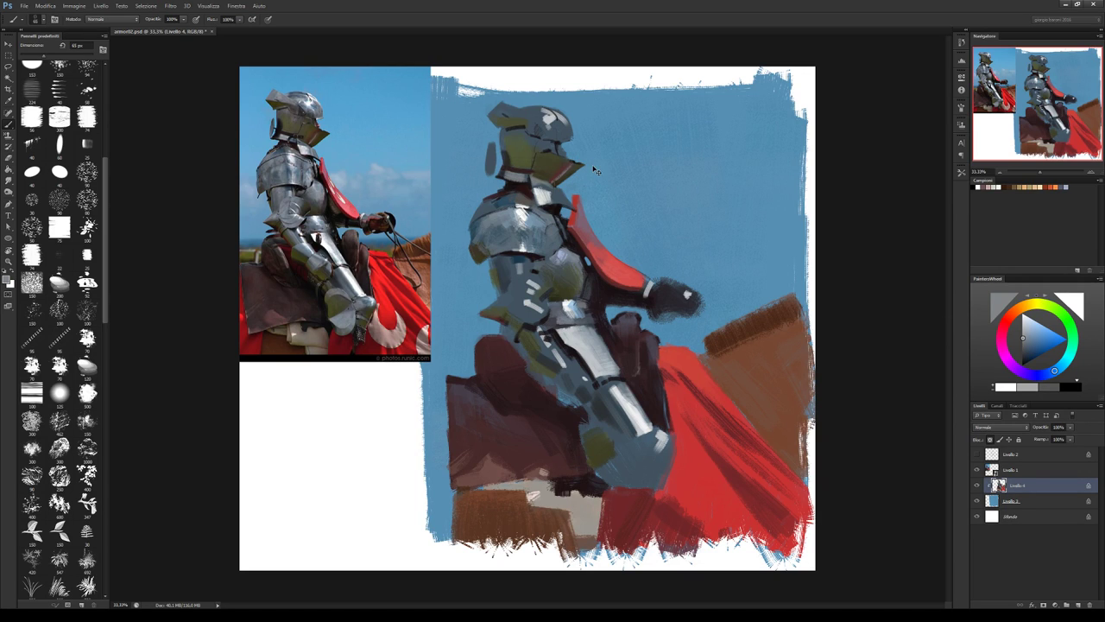
{"action": "left_click", "coordinate": [511, 177], "text": "alt"}
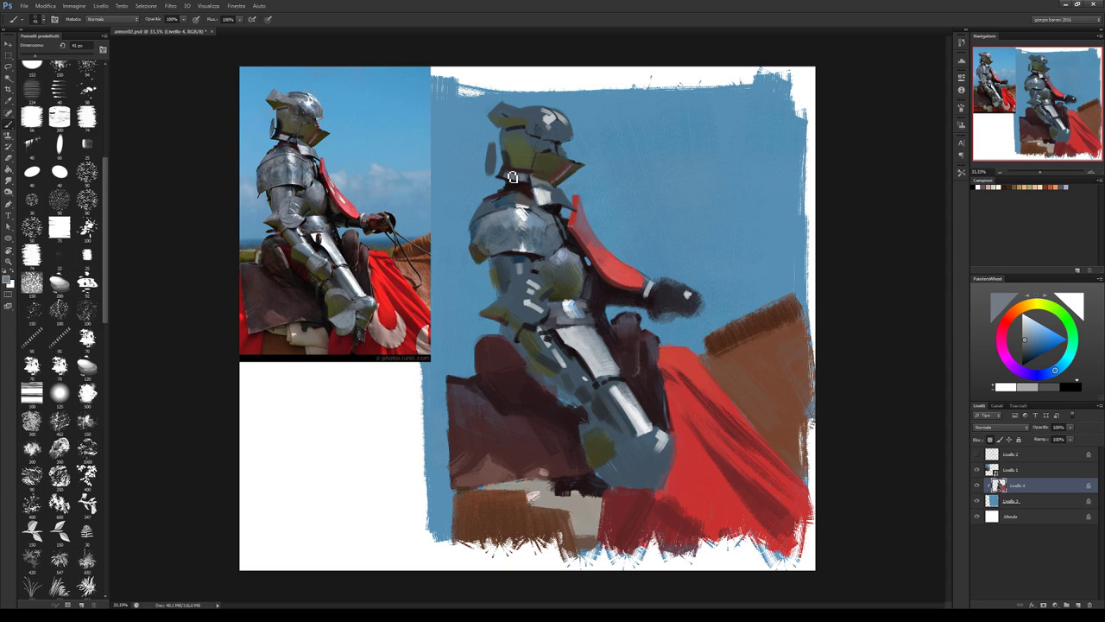
{"action": "left_click", "coordinate": [511, 183], "text": "alt"}
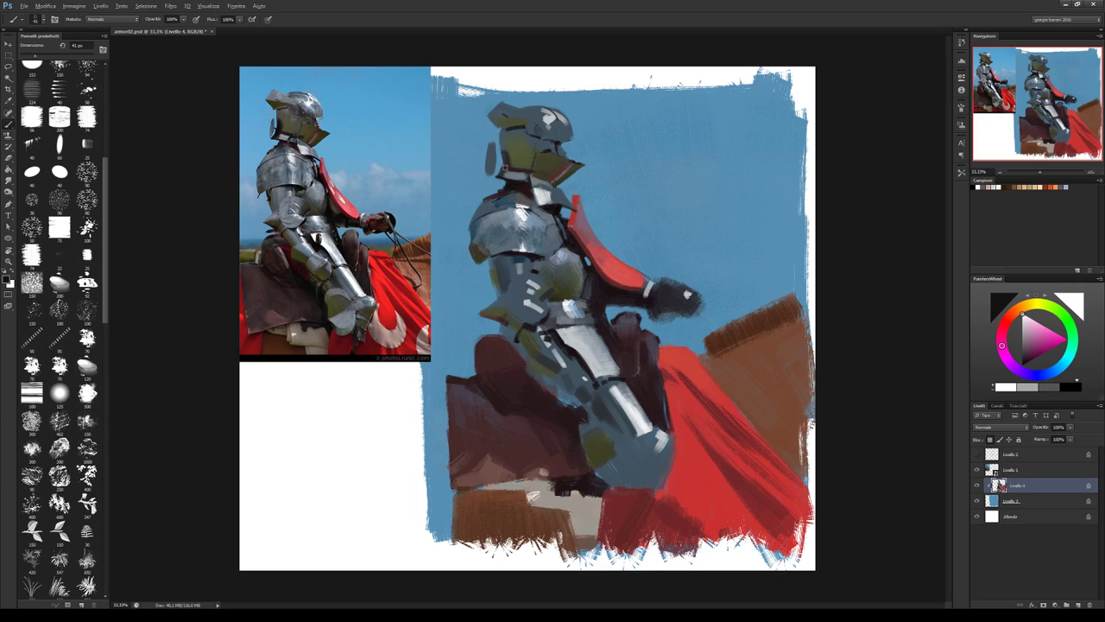
{"action": "left_click", "coordinate": [506, 177], "text": "alt"}
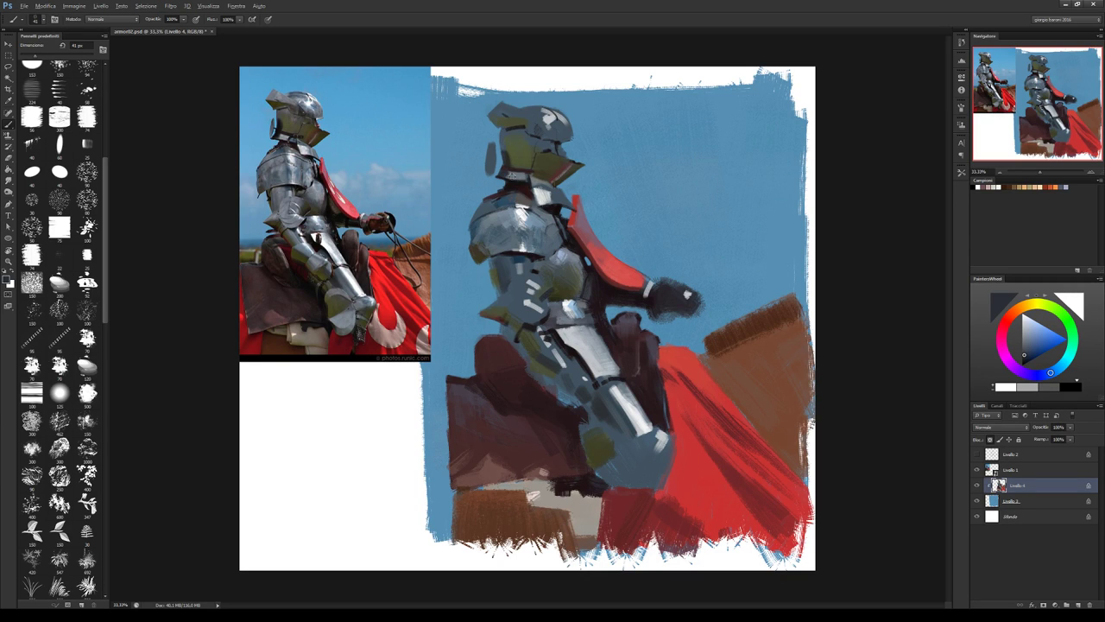
{"action": "left_click", "coordinate": [527, 184], "text": "alt"}
Toggle Eraser and Brush while sampling dark blue, reddish, grey and olive helmet tones.
{"action": "key", "text": "e"}
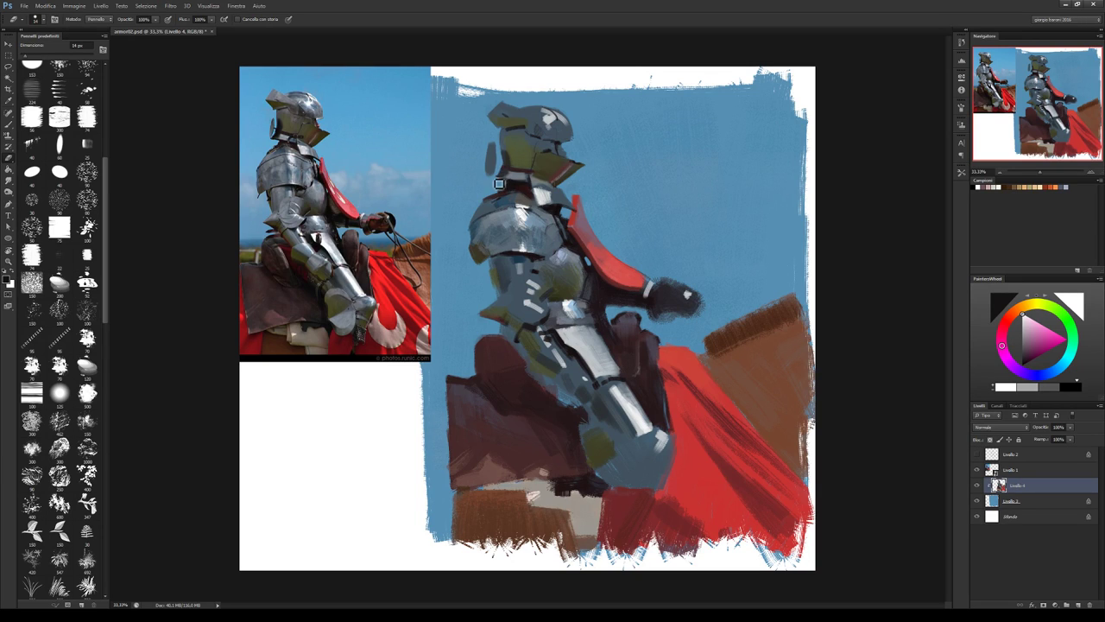
{"action": "key", "text": "b"}
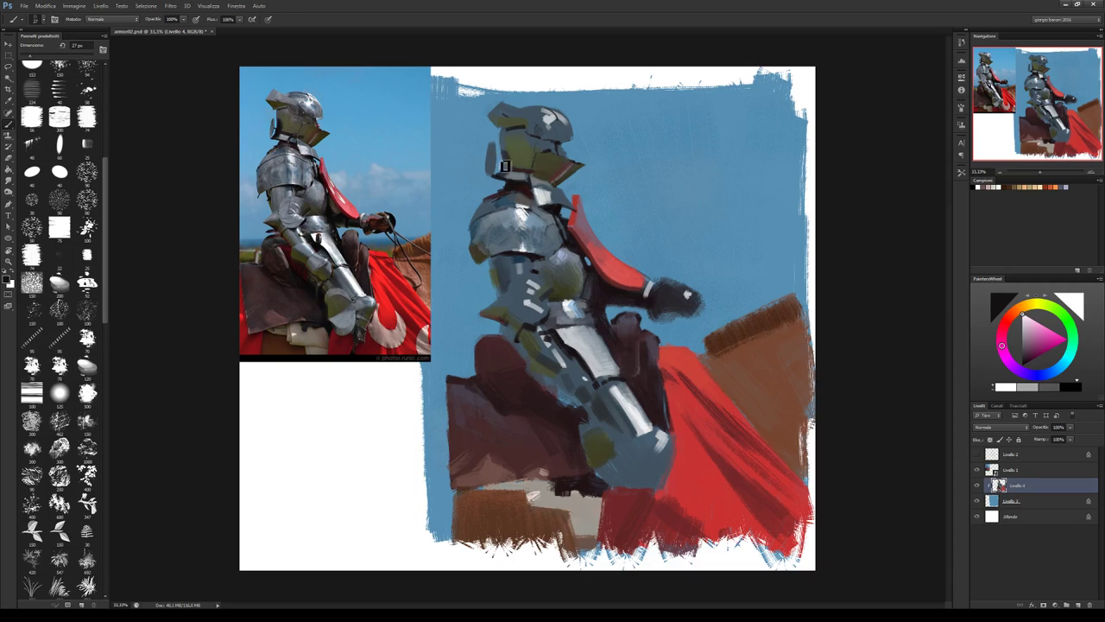
{"action": "key", "text": "e"}
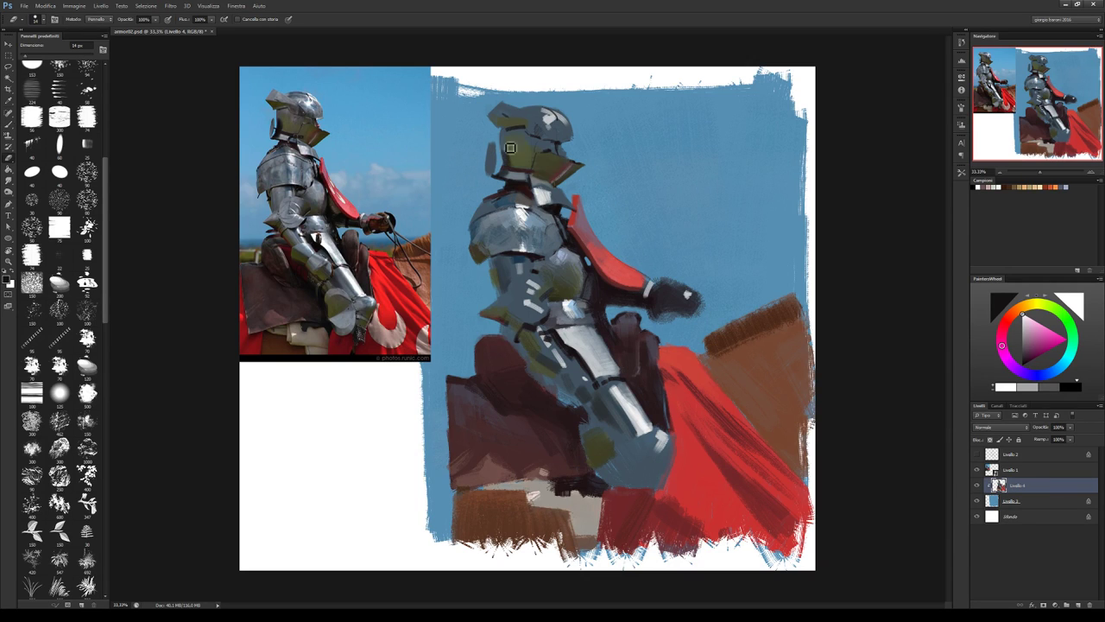
{"action": "key", "text": "b"}
{"action": "left_click", "coordinate": [501, 179], "text": "alt"}
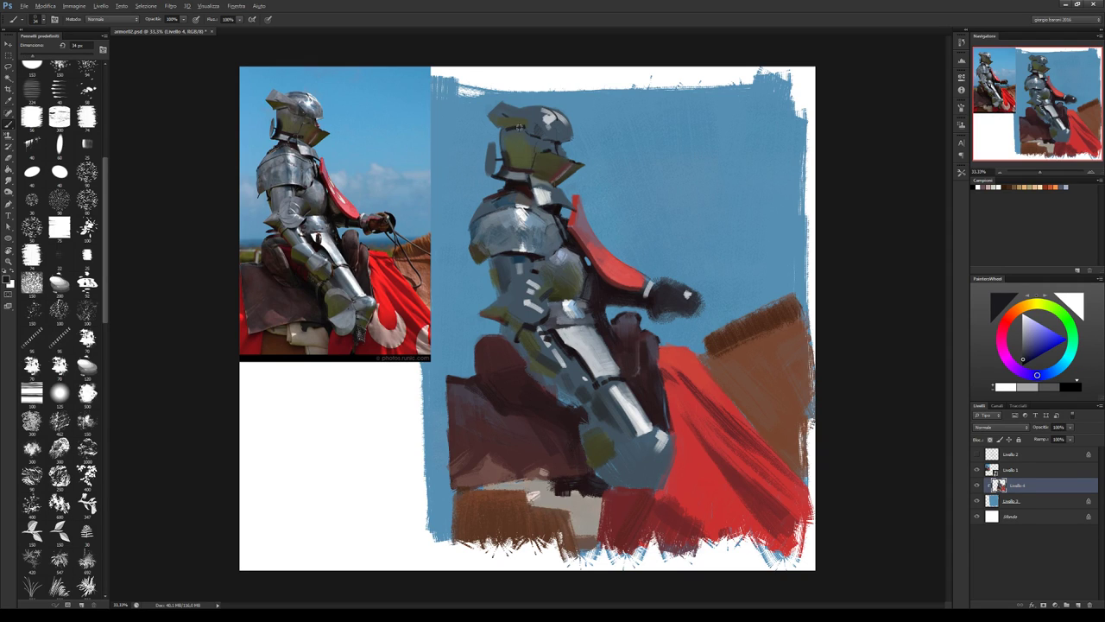
{"action": "left_click", "coordinate": [508, 141], "text": "alt"}
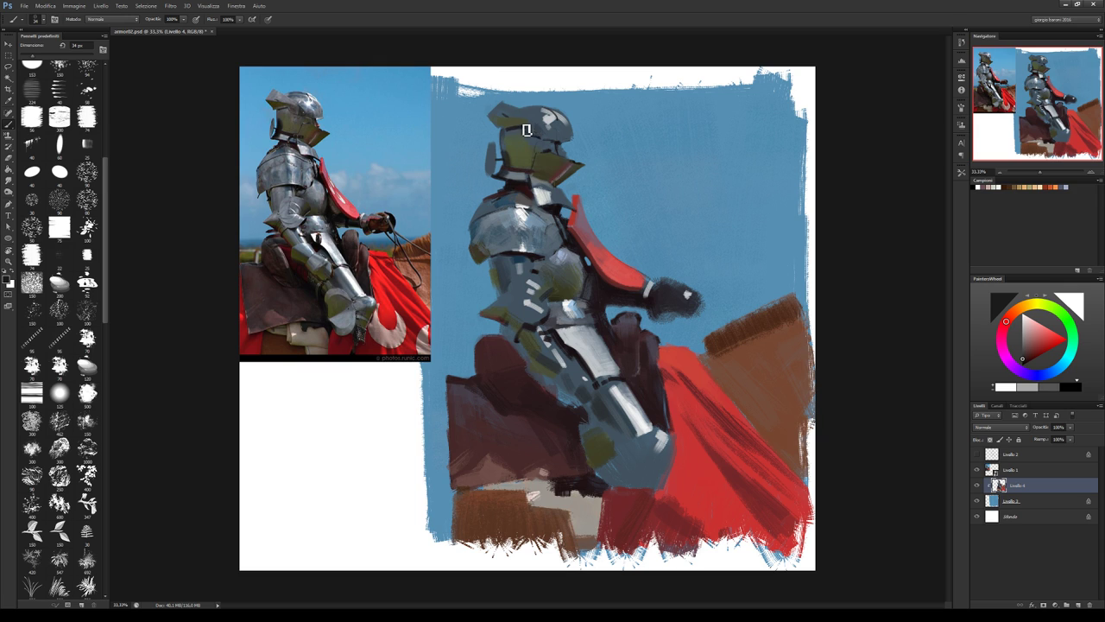
{"action": "left_click", "coordinate": [509, 155], "text": "alt"}
{"action": "left_click", "coordinate": [548, 119], "text": "alt"}
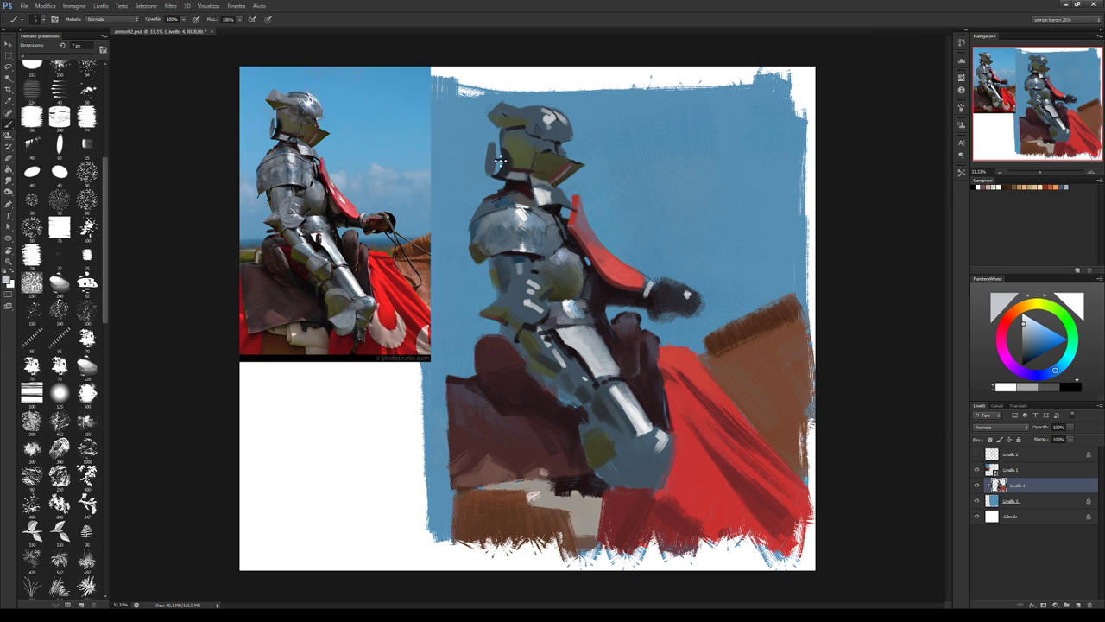
{"action": "left_click", "coordinate": [494, 166], "text": "alt"}
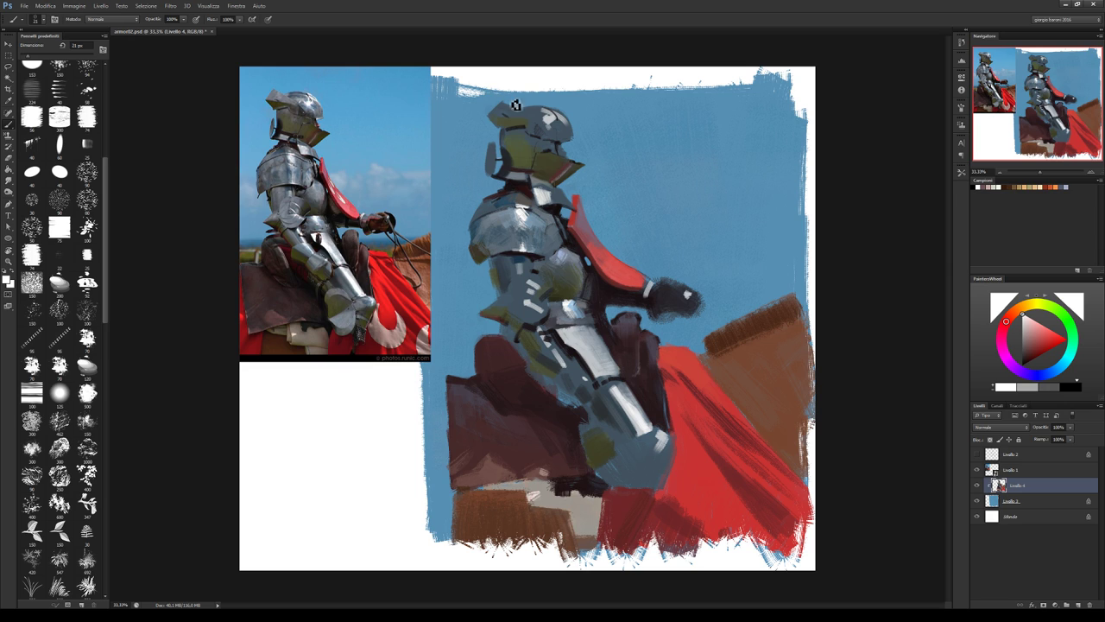
{"action": "left_click", "coordinate": [549, 166], "text": "alt"}
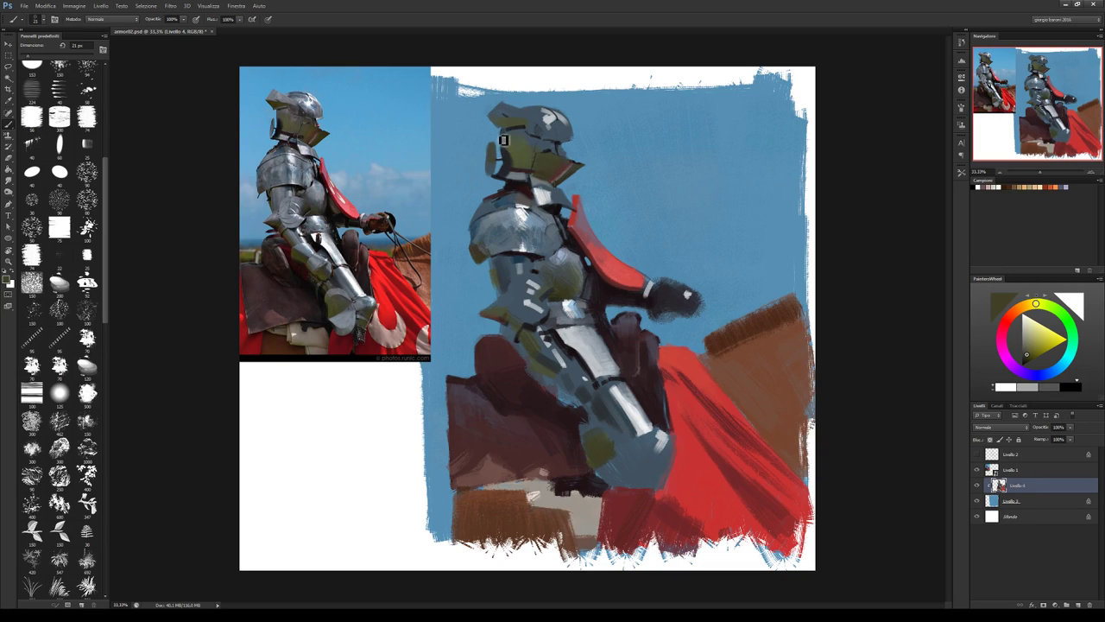
Erase the light patch on the helmet's left edge, then sample a greyish blue.
{"action": "key", "text": "e"}
{"action": "left_click_drag", "start_coordinate": [490, 155], "coordinate": [498, 147]}
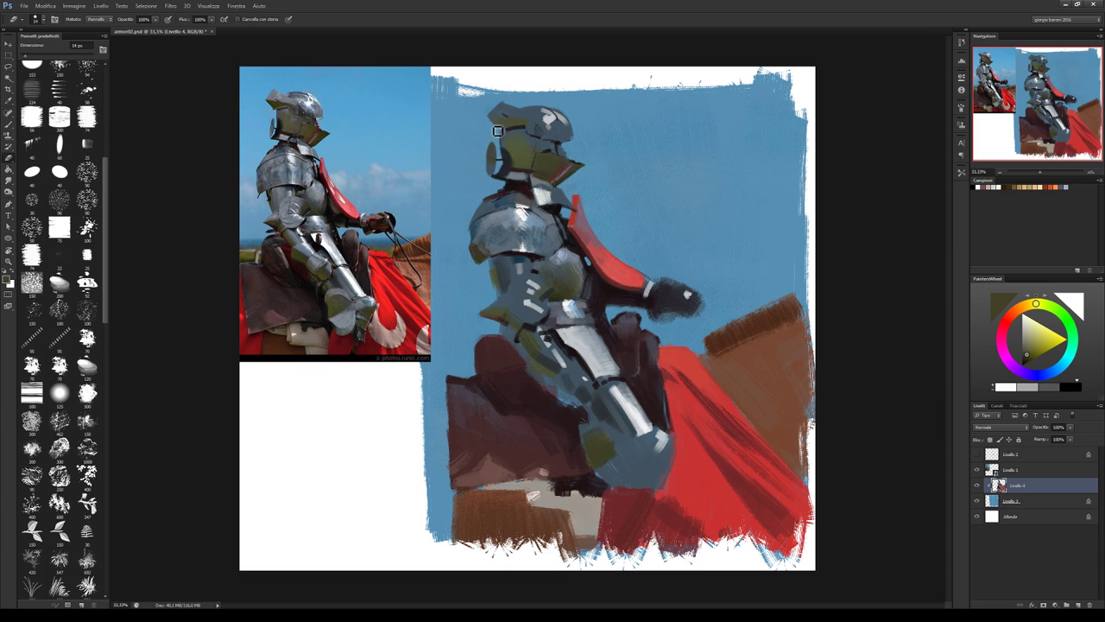
{"action": "key", "text": "b"}
{"action": "left_click", "coordinate": [492, 178], "text": "alt"}
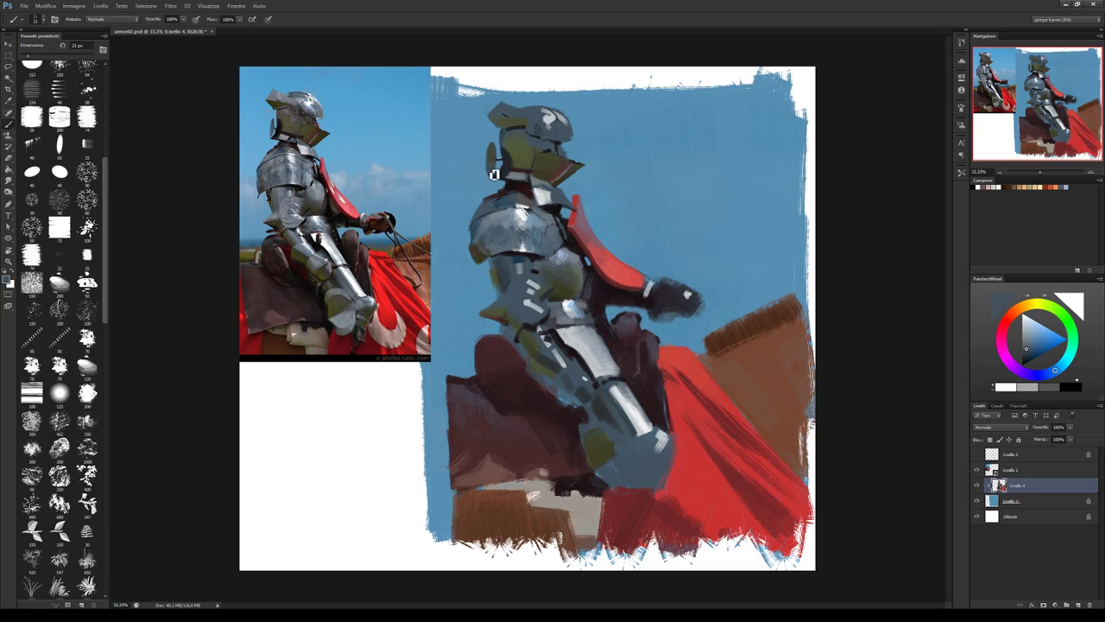
Paint a grey-blue stroke by the earpiece and sample olive, grey-blue and reddish helmet tones.
{"action": "left_click_drag", "start_coordinate": [495, 153], "coordinate": [499, 173]}
{"action": "left_click", "coordinate": [485, 153], "text": "alt"}
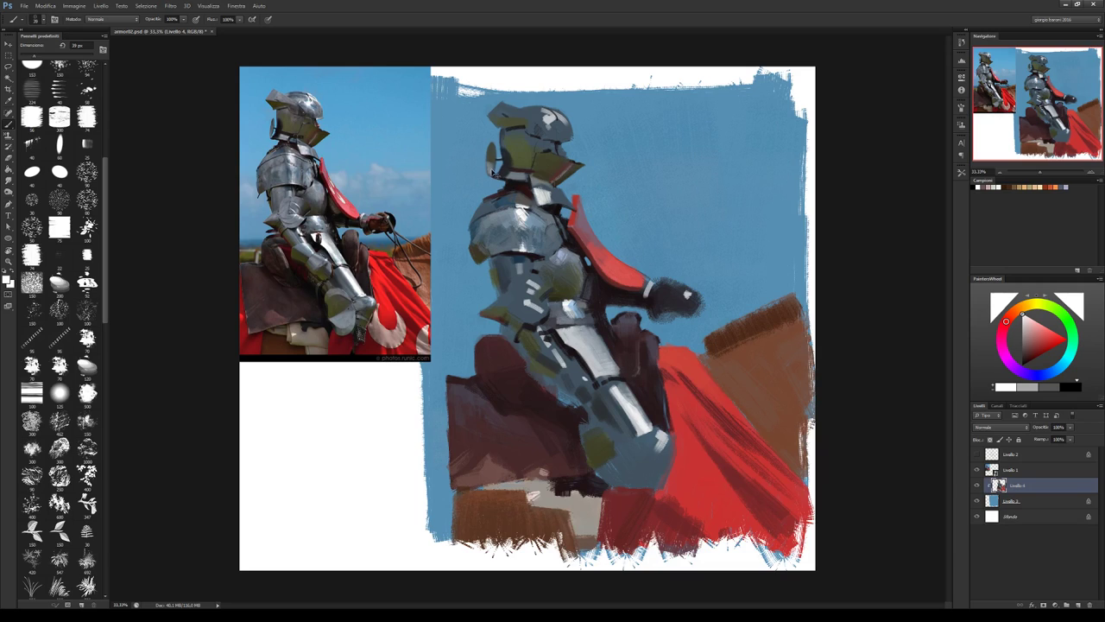
{"action": "left_click", "coordinate": [493, 164], "text": "alt"}
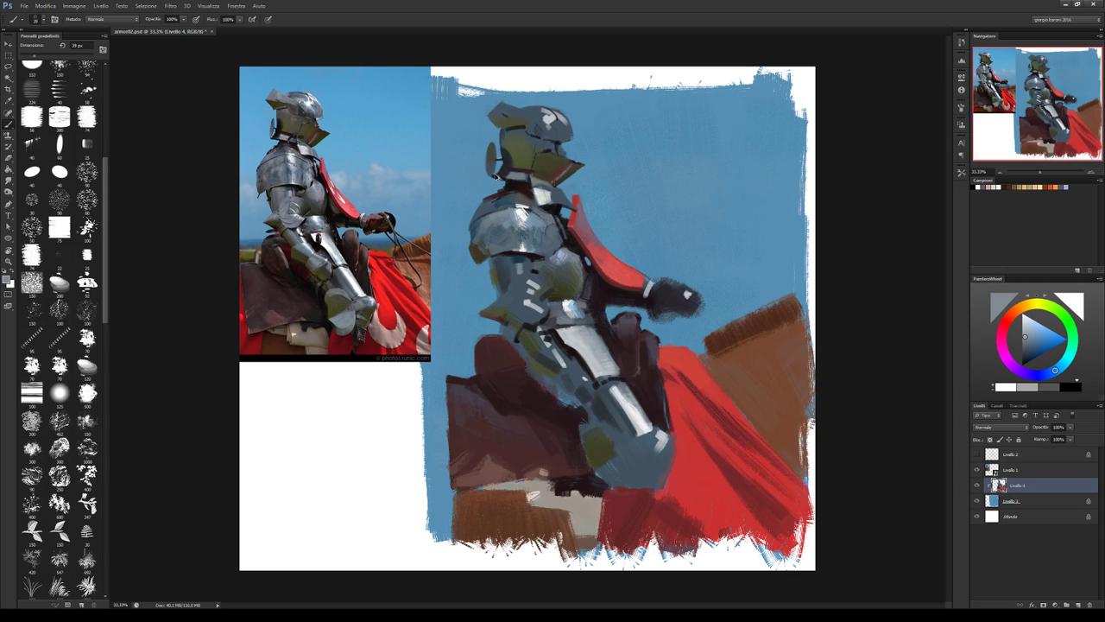
{"action": "left_click", "coordinate": [497, 163], "text": "alt"}
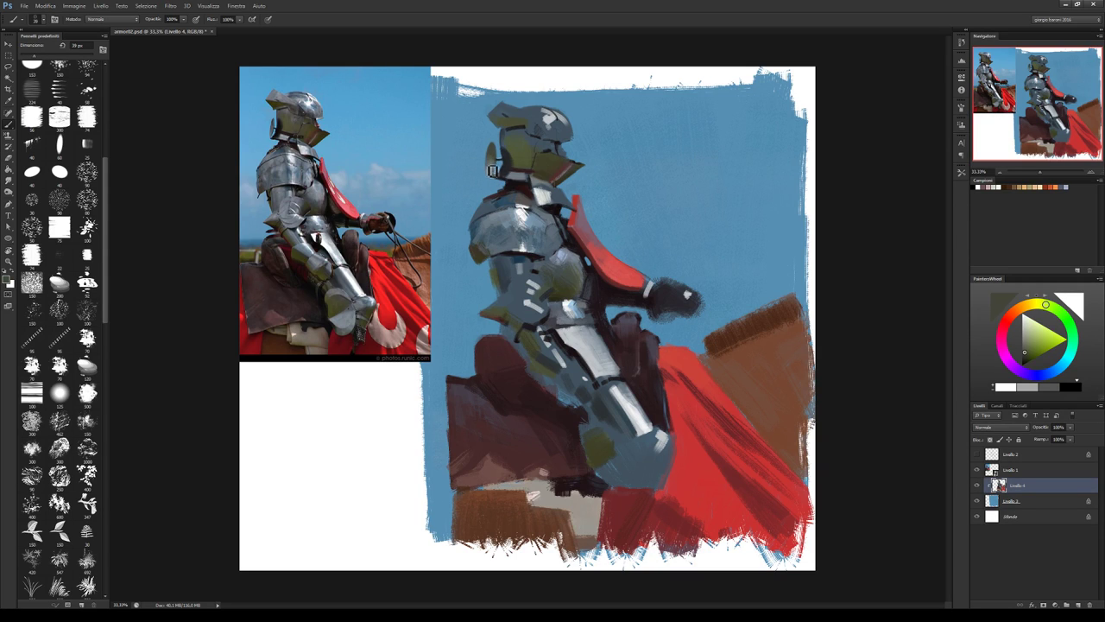
{"action": "left_click", "coordinate": [496, 169], "text": "alt"}
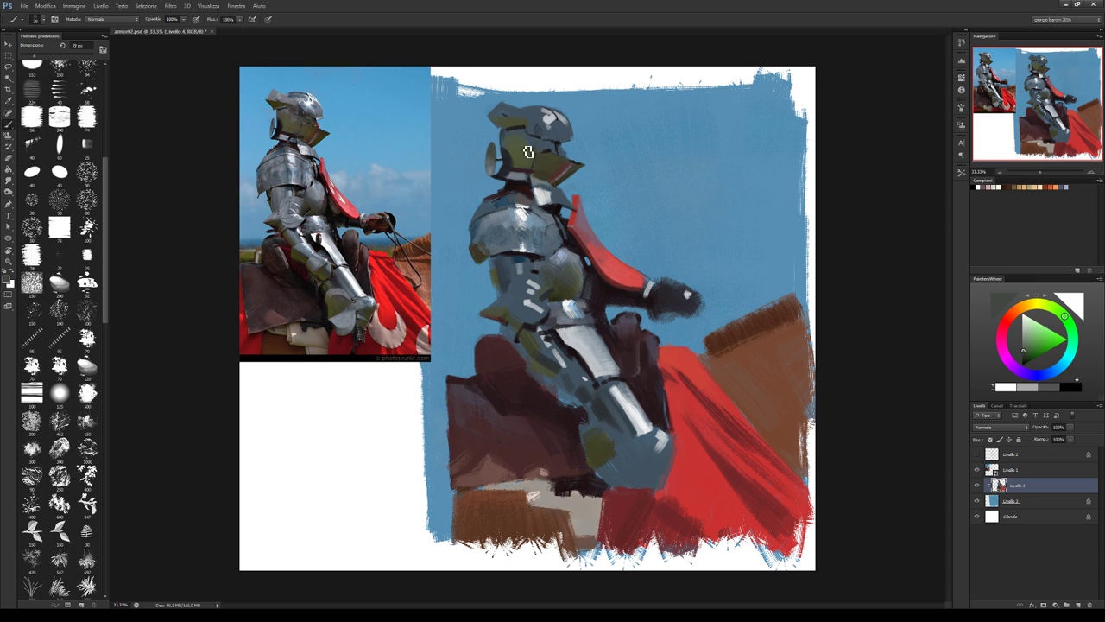
{"action": "left_click", "coordinate": [517, 172], "text": "alt"}
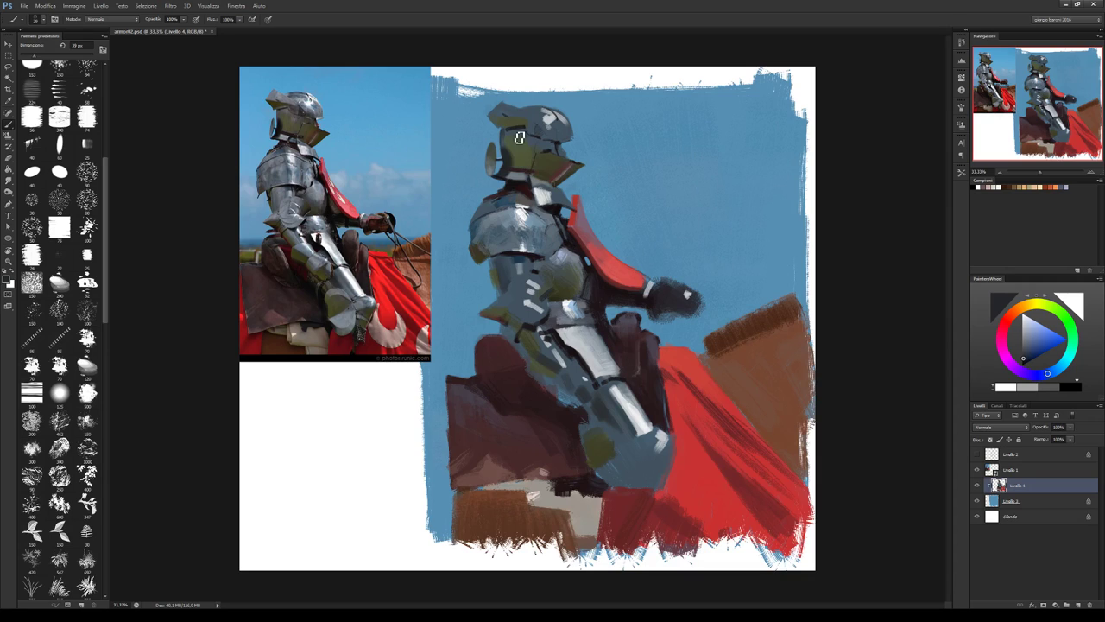
{"action": "left_click", "coordinate": [518, 151], "text": "alt"}
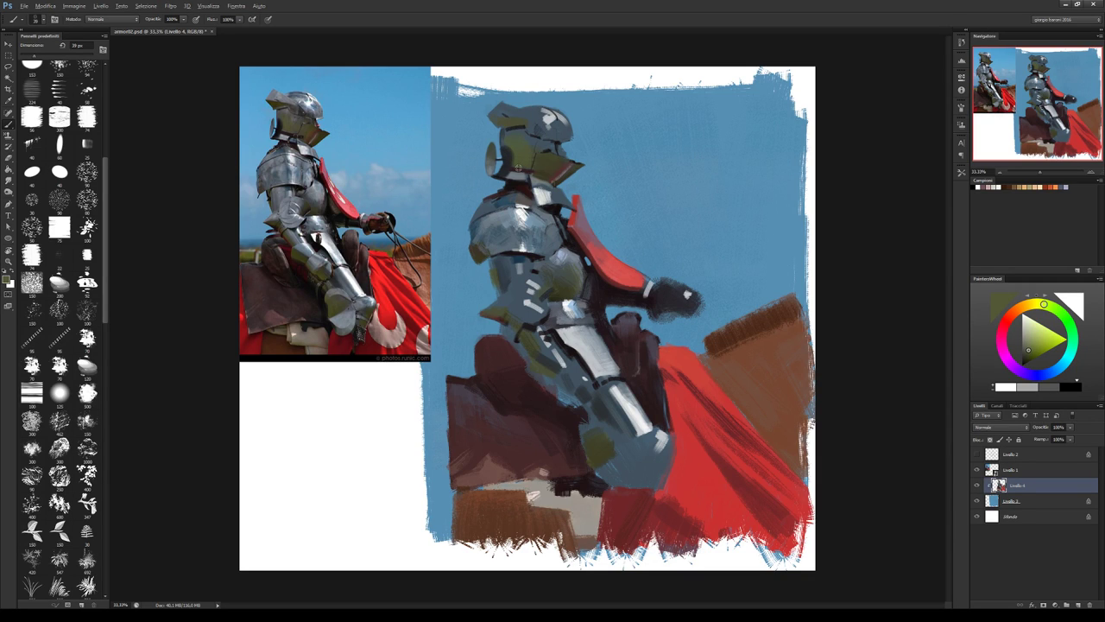
{"action": "left_click", "coordinate": [519, 169], "text": "alt"}
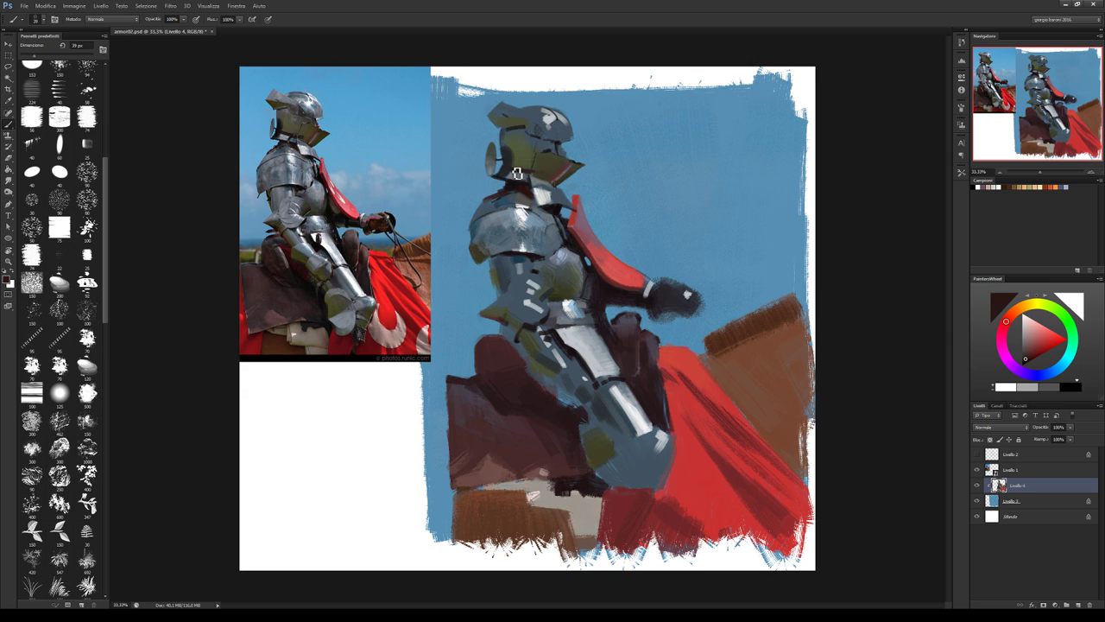
Shrink the brush and tune the paint colour to lighter reddish-brown and brownish orange.
{"action": "left_click", "coordinate": [1028, 355]}
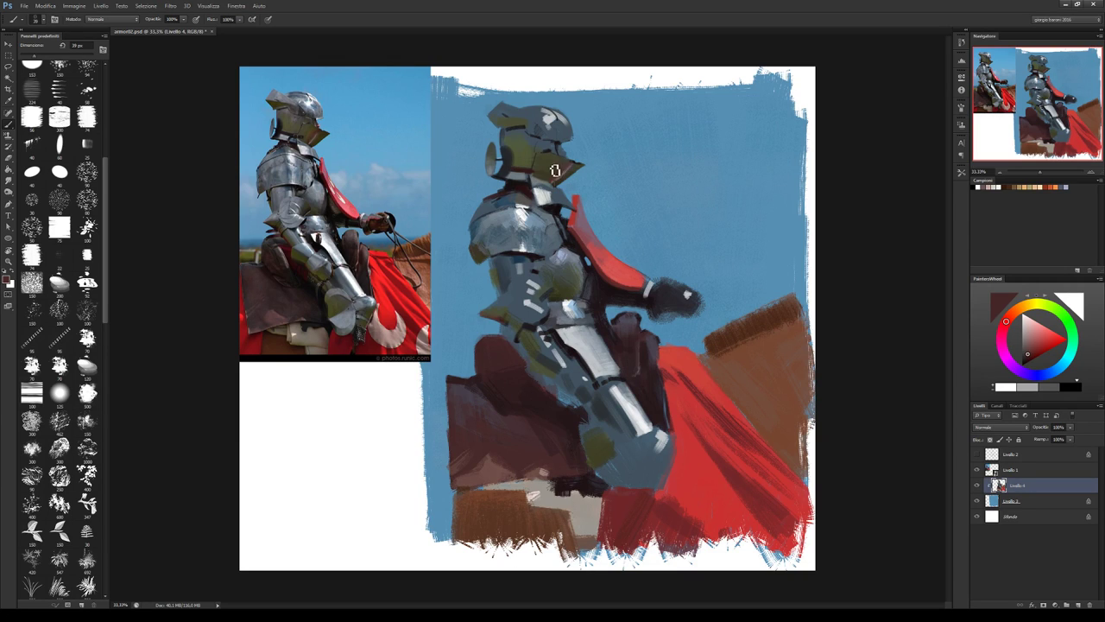
{"action": "key", "text": "bracketleft"}
{"action": "left_click", "coordinate": [1017, 313]}
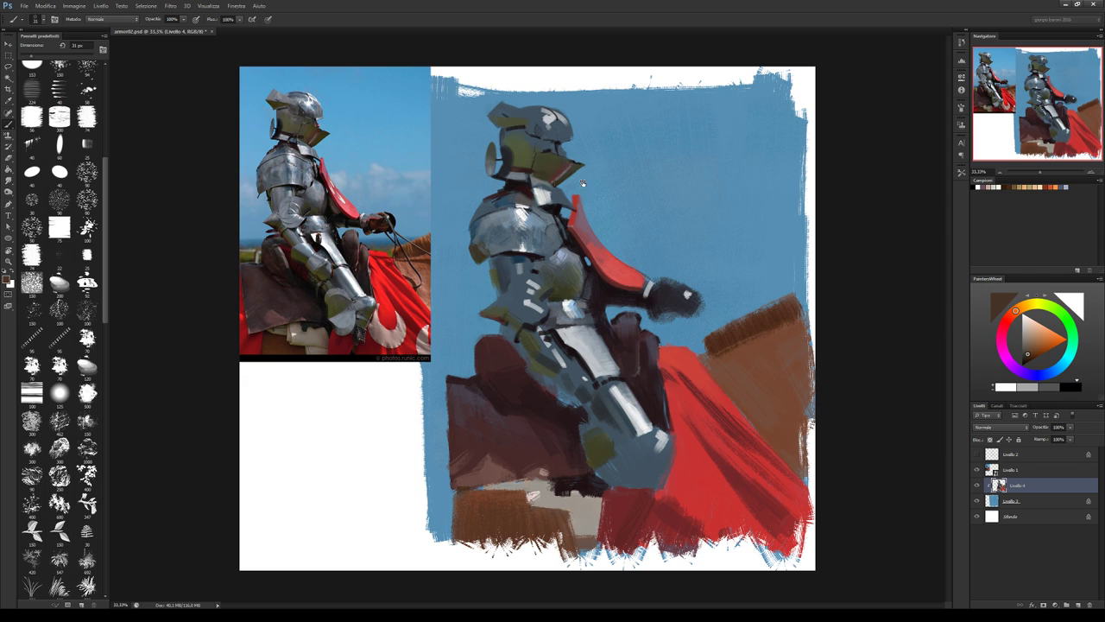
{"action": "key", "text": "x"}
{"action": "key", "text": "x"}
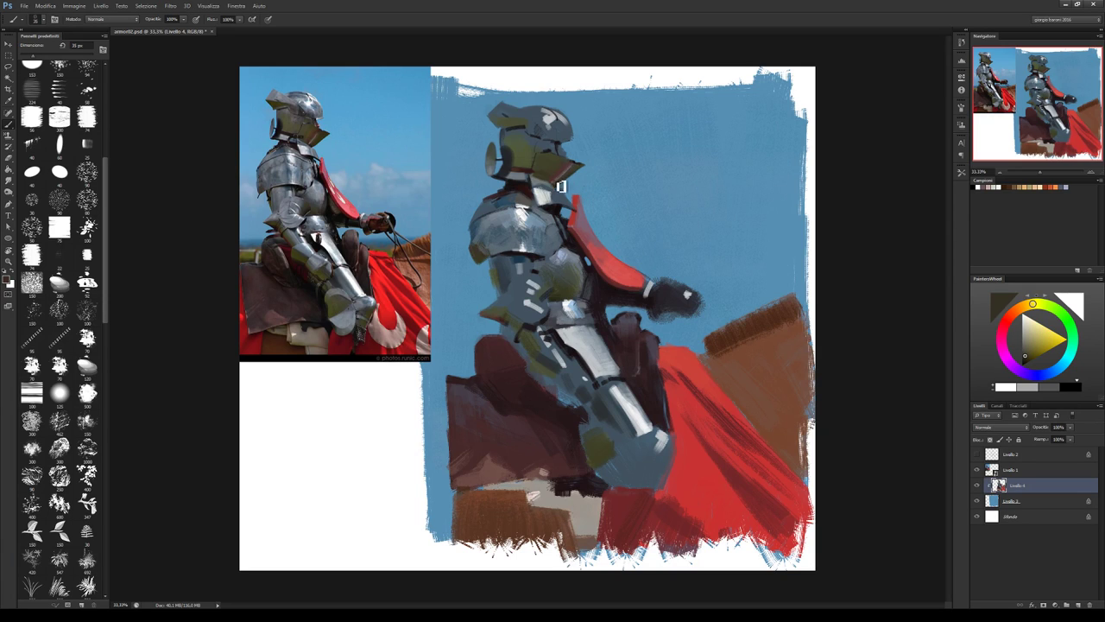
{"action": "key", "text": "x"}
{"action": "left_click", "coordinate": [559, 182], "text": "alt"}
{"action": "left_click", "coordinate": [1011, 315]}
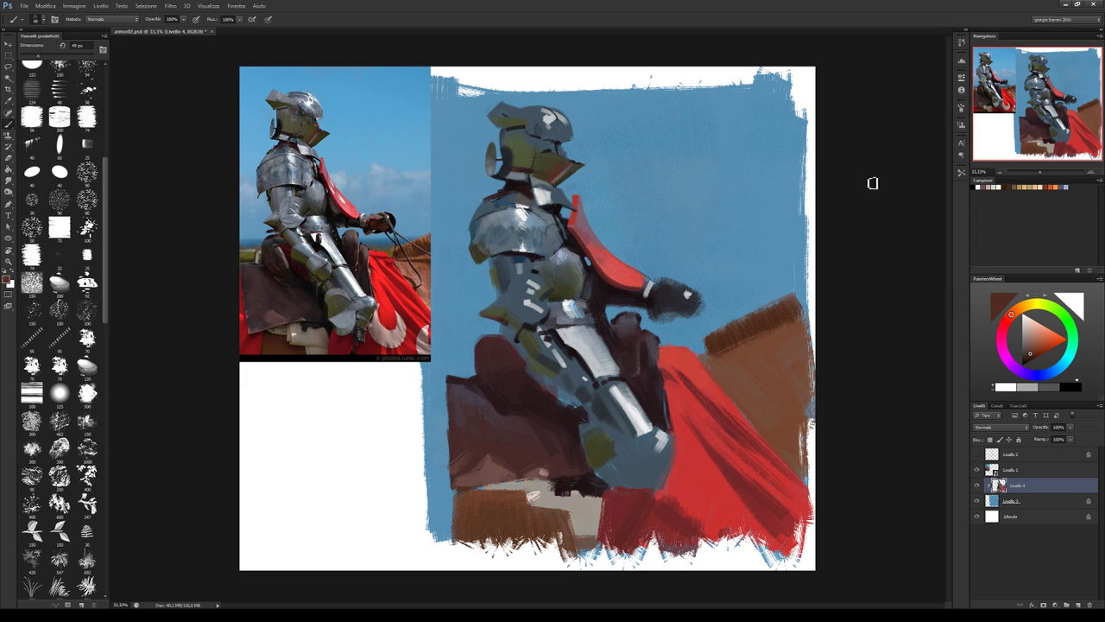
Sample dark reds from the helmet and cape edges, brighten them, and shrink the brush.
{"action": "left_click", "coordinate": [566, 176], "text": "alt"}
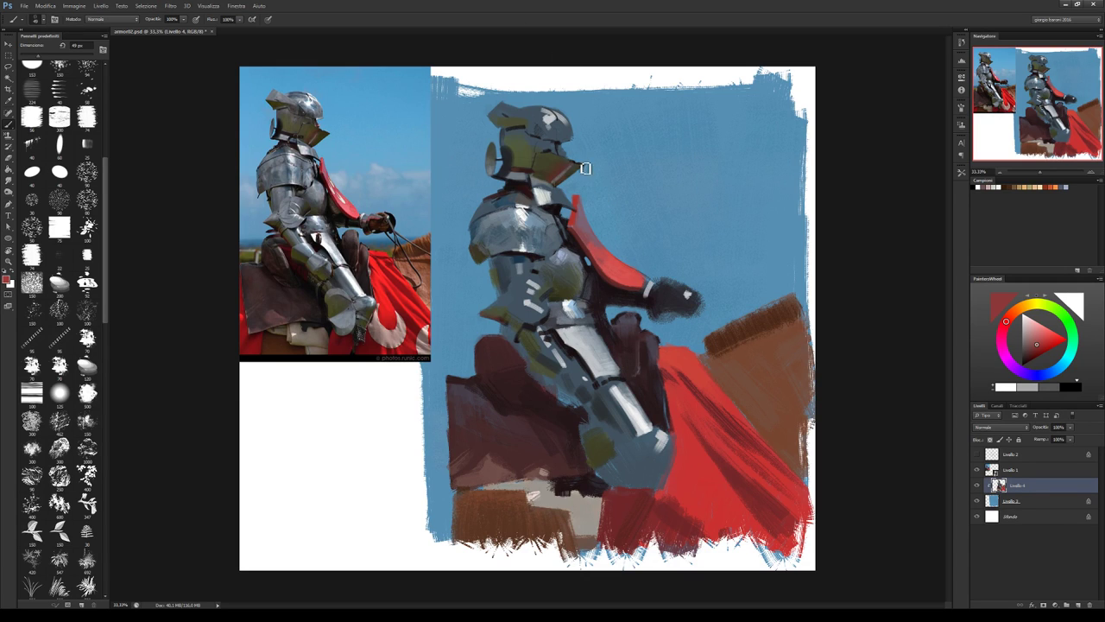
{"action": "left_click", "coordinate": [607, 259], "text": "alt"}
{"action": "left_click", "coordinate": [576, 204], "text": "alt"}
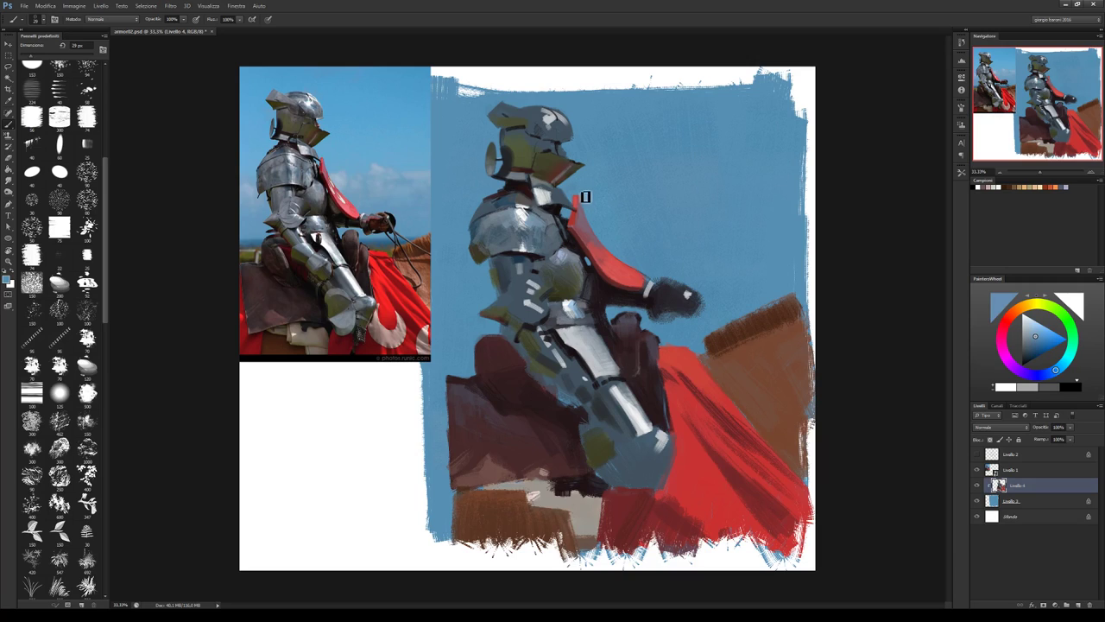
{"action": "left_click", "coordinate": [578, 220], "text": "alt"}
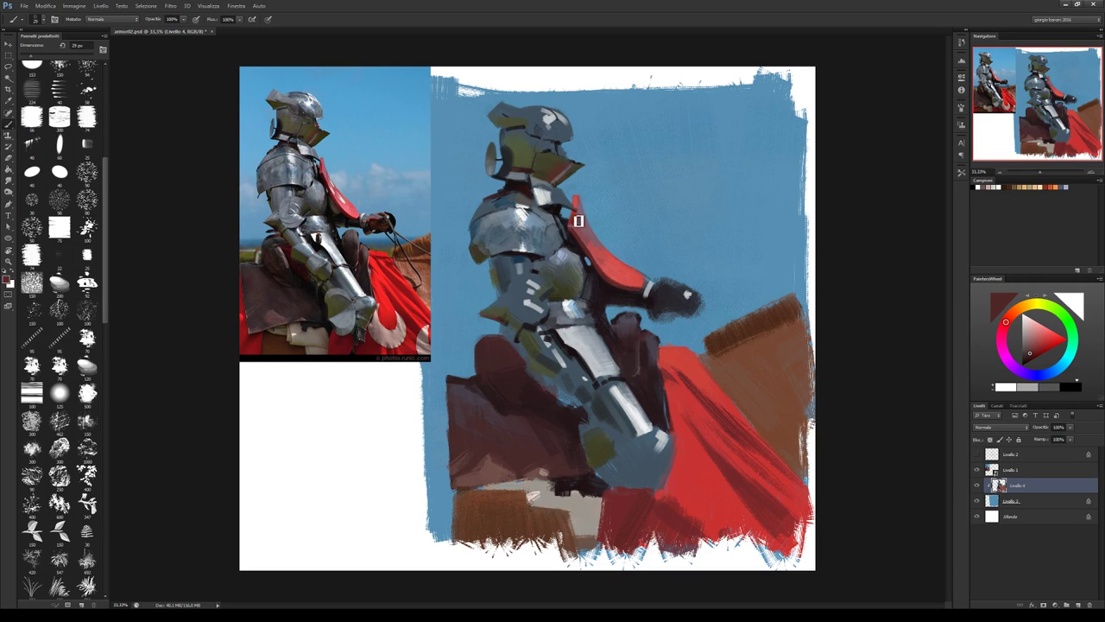
{"action": "left_click", "coordinate": [615, 196], "text": "alt"}
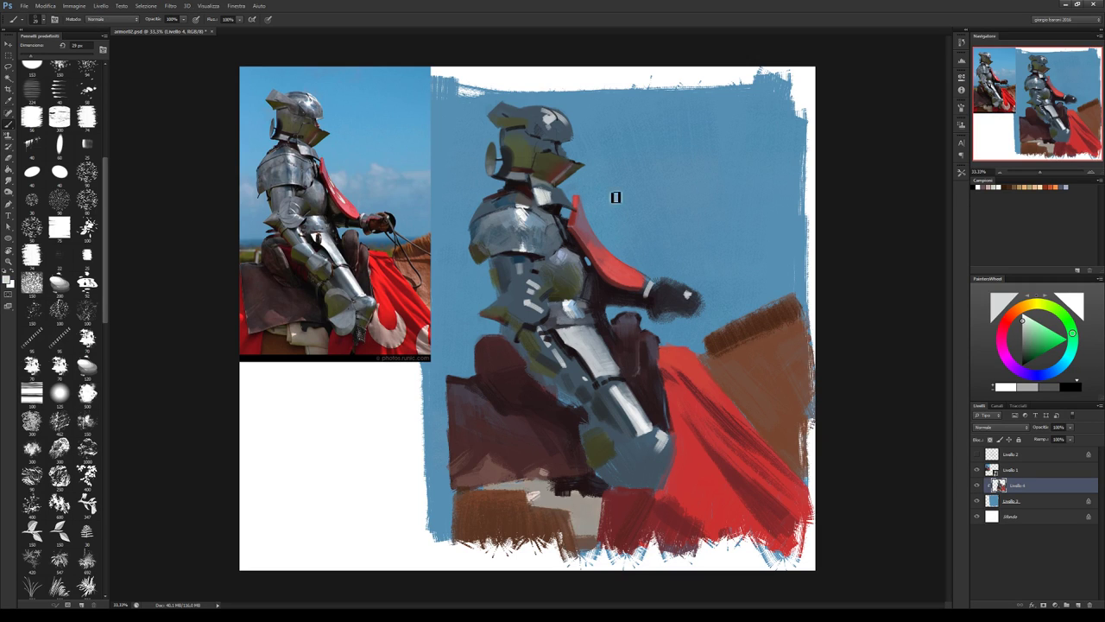
{"action": "key", "text": "bracketleft"}
{"action": "key", "text": "bracketleft"}
{"action": "left_click", "coordinate": [580, 232], "text": "alt"}
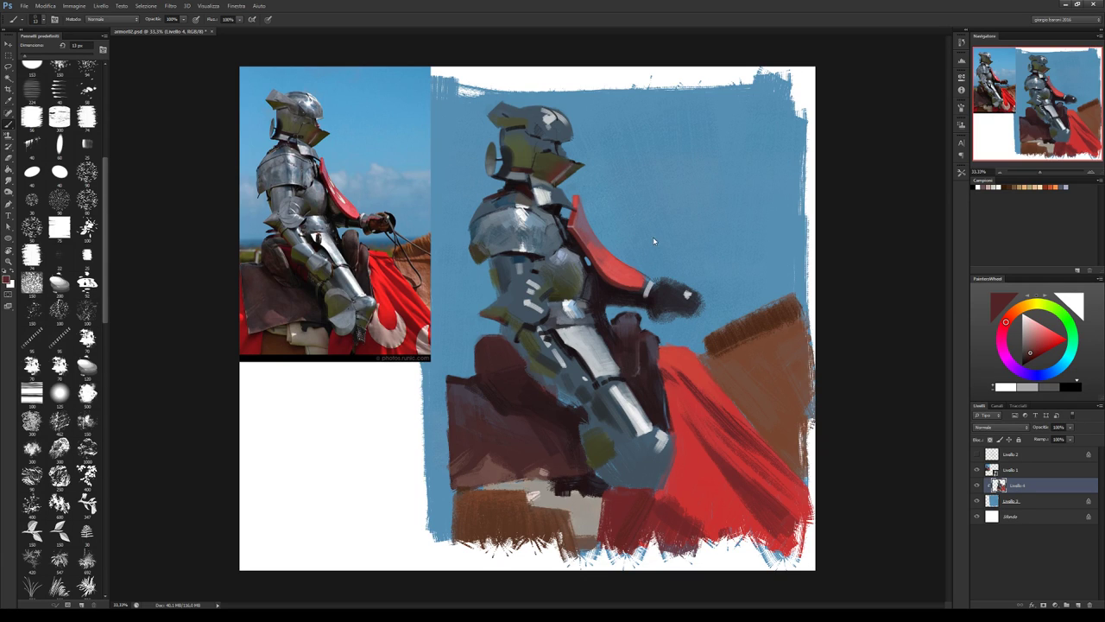
{"action": "left_click", "coordinate": [611, 282], "text": "alt"}
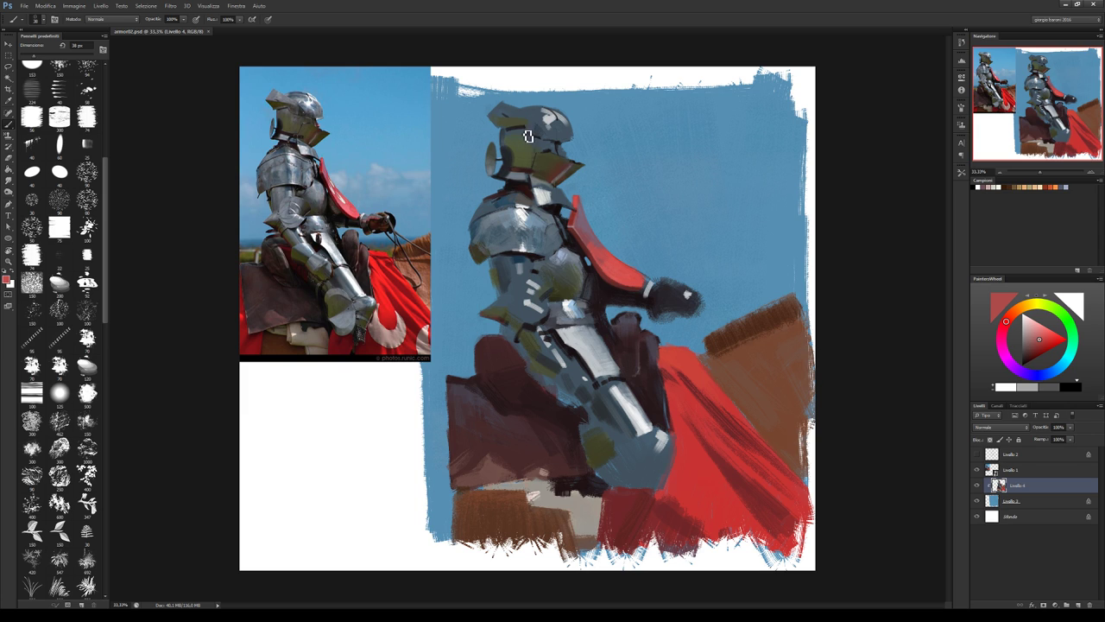
Adjust a sky blue-grey, enlarge the brush, and sample helmet olive and blue.
{"action": "left_click", "coordinate": [578, 164], "text": "alt"}
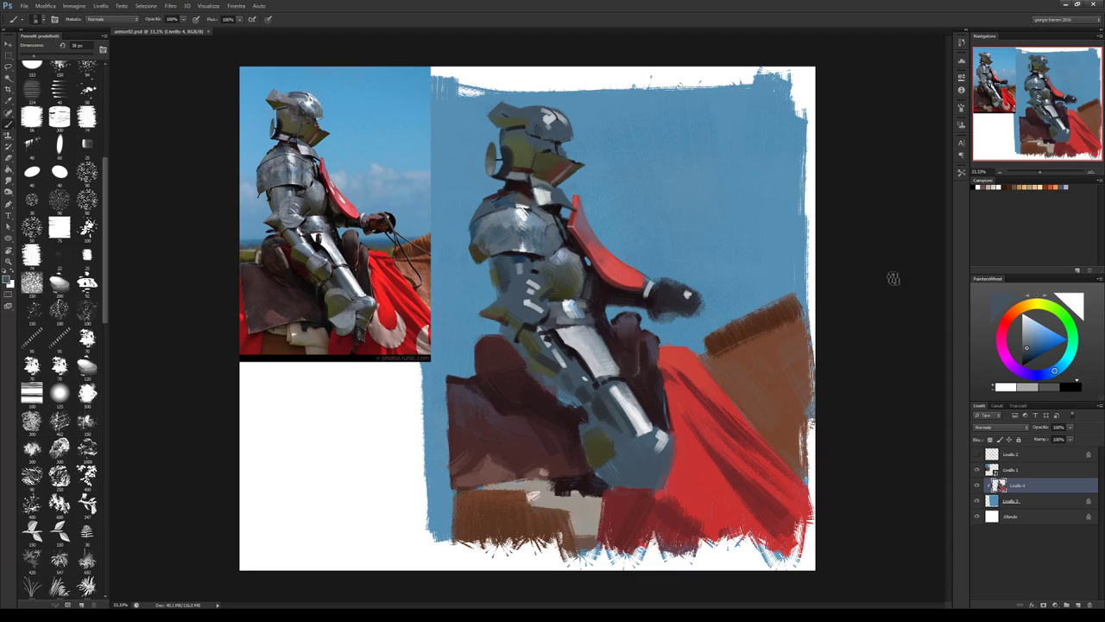
{"action": "left_click", "coordinate": [1026, 340]}
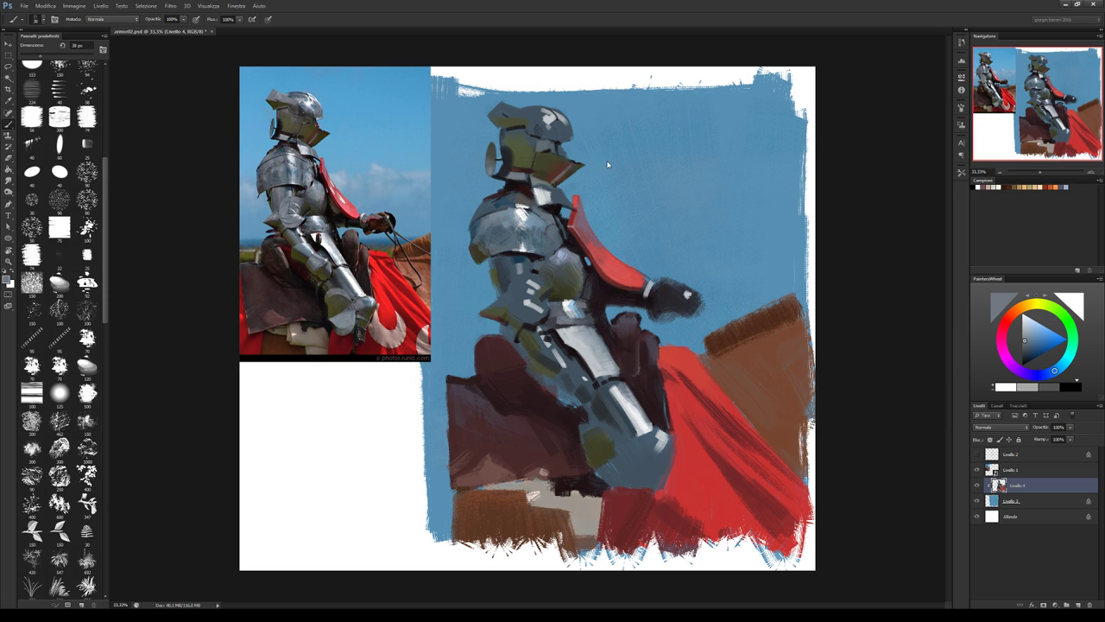
{"action": "key", "text": "bracketright"}
{"action": "left_click", "coordinate": [512, 137], "text": "alt"}
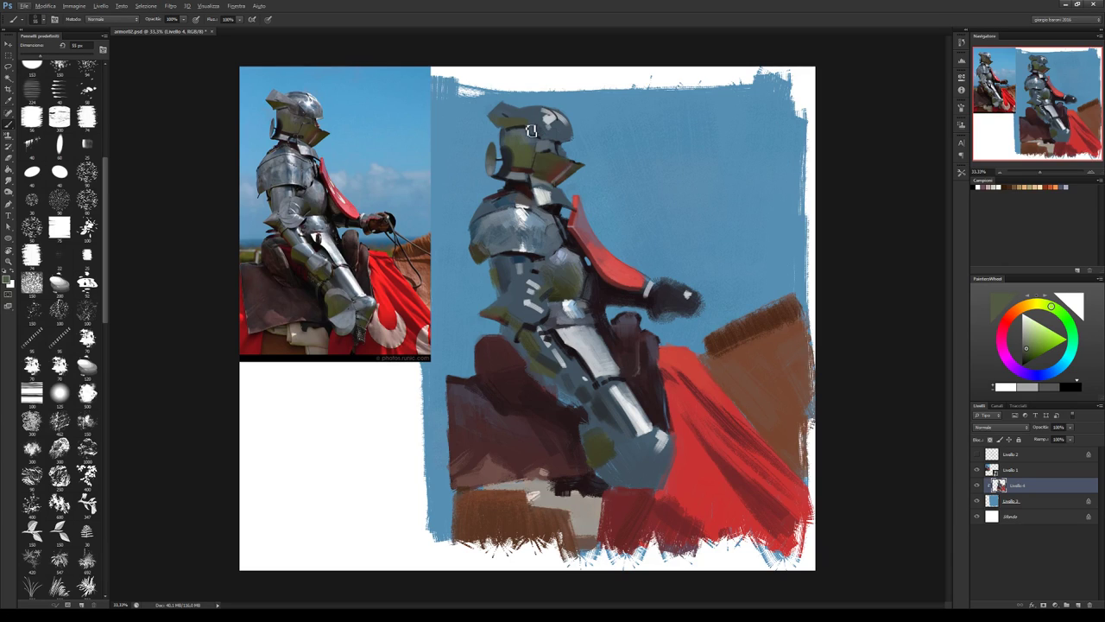
{"action": "left_click", "coordinate": [501, 203], "text": "alt"}
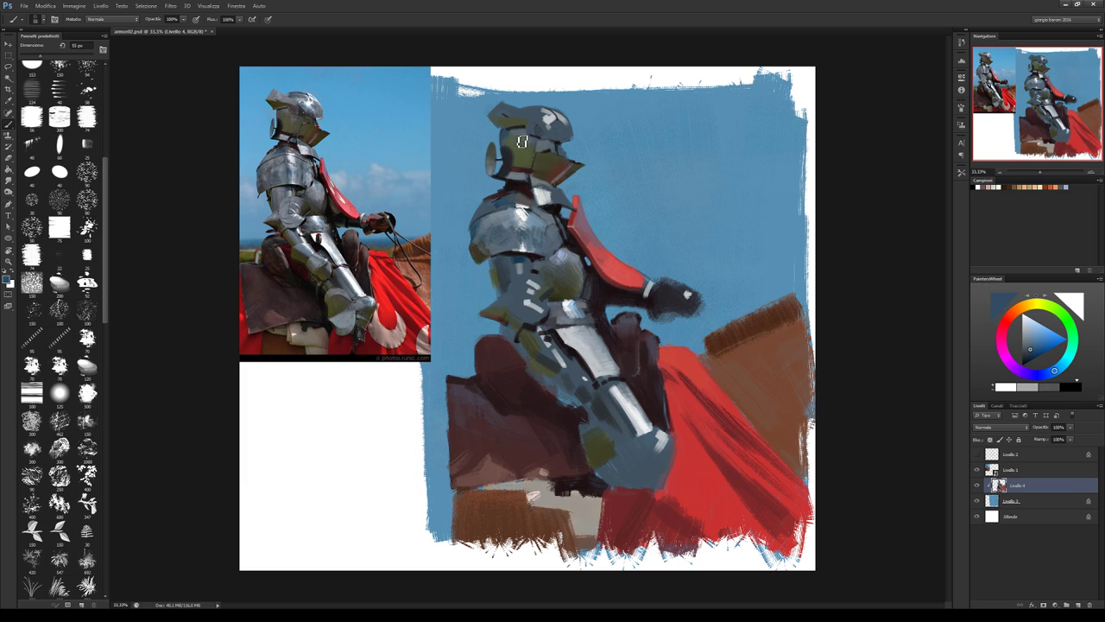
{"action": "left_click", "coordinate": [514, 136], "text": "alt"}
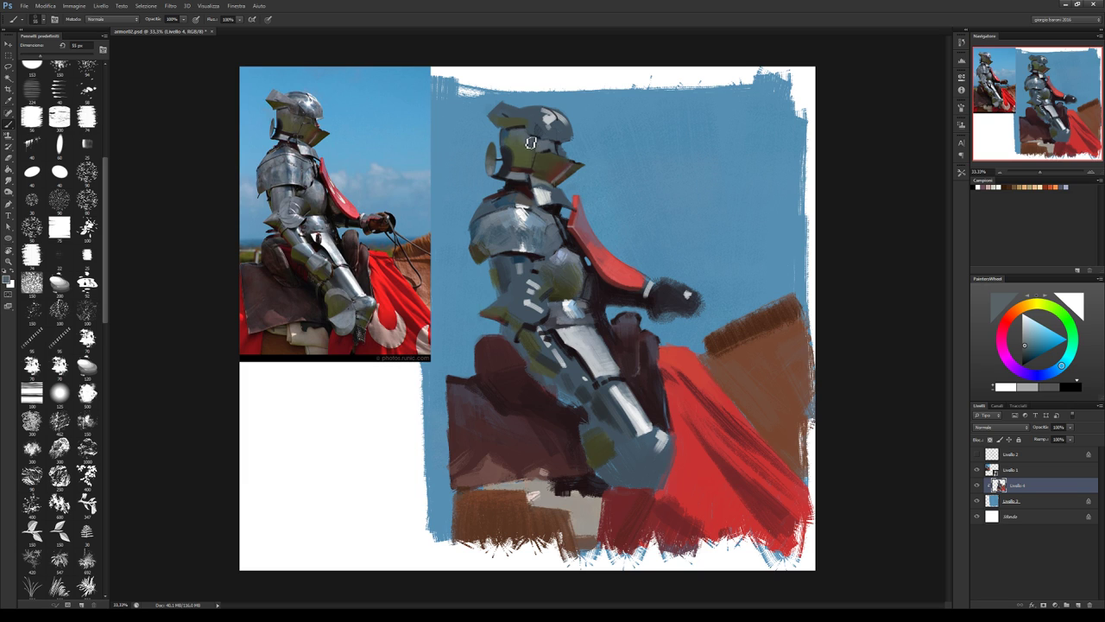
Sample near-white, olive, blue-grey and olive-yellow tones from the helmet crown.
{"action": "left_click", "coordinate": [531, 131], "text": "alt"}
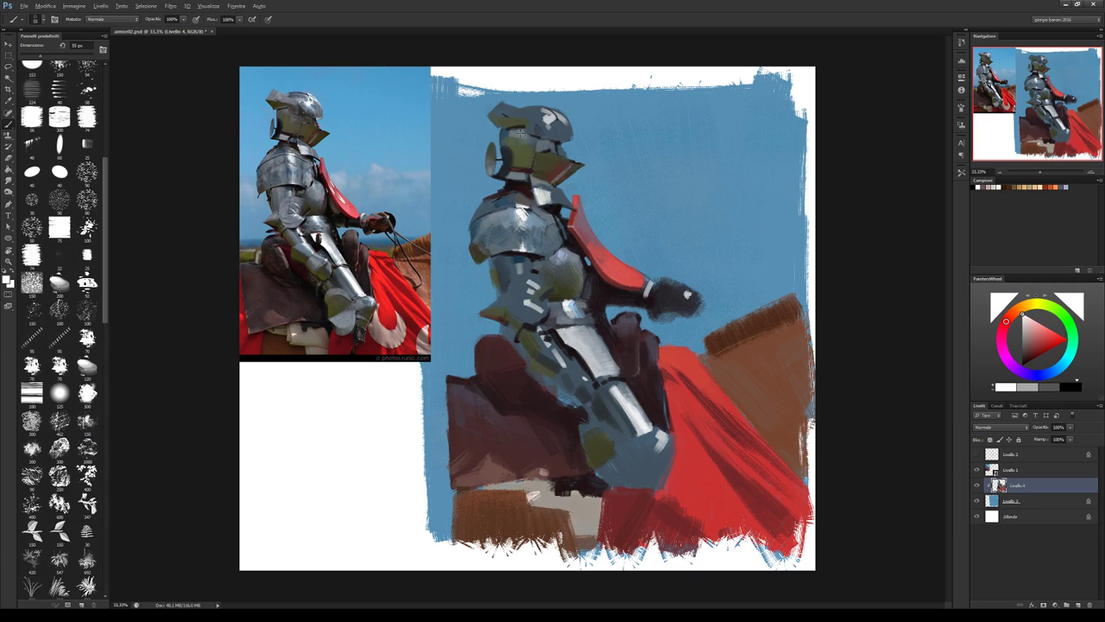
{"action": "left_click", "coordinate": [520, 134], "text": "alt"}
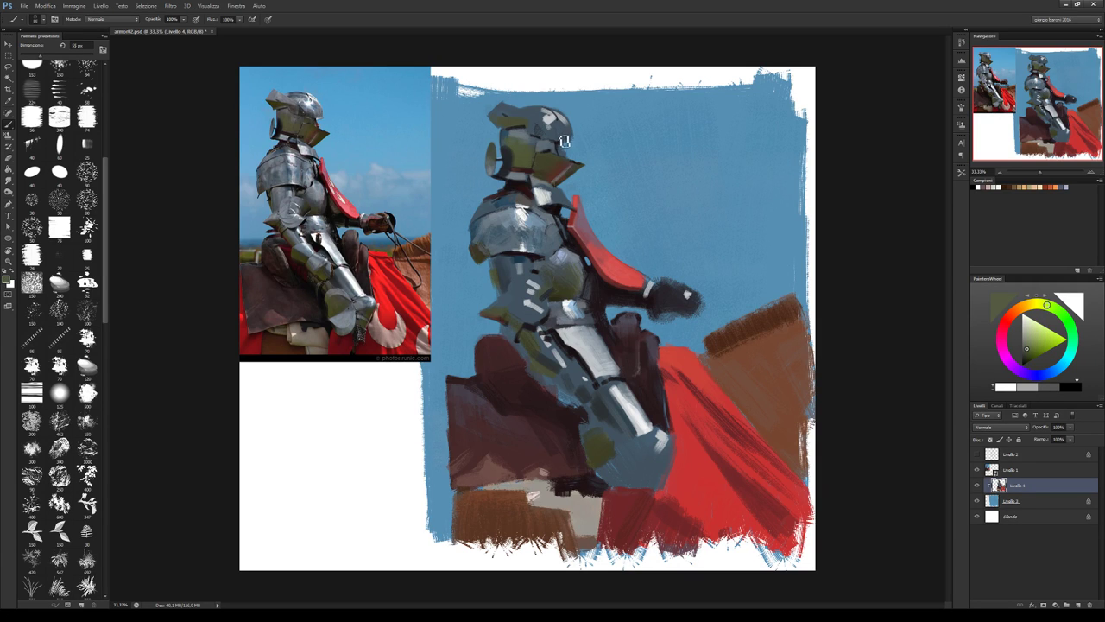
{"action": "left_click", "coordinate": [542, 129], "text": "alt"}
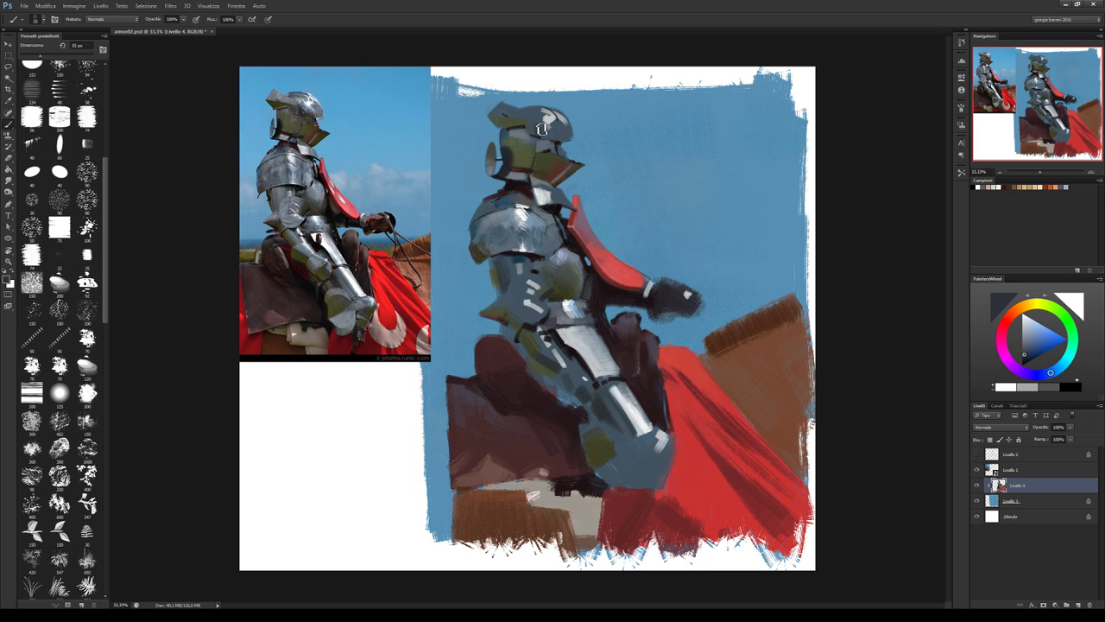
{"action": "left_click", "coordinate": [541, 129], "text": "alt"}
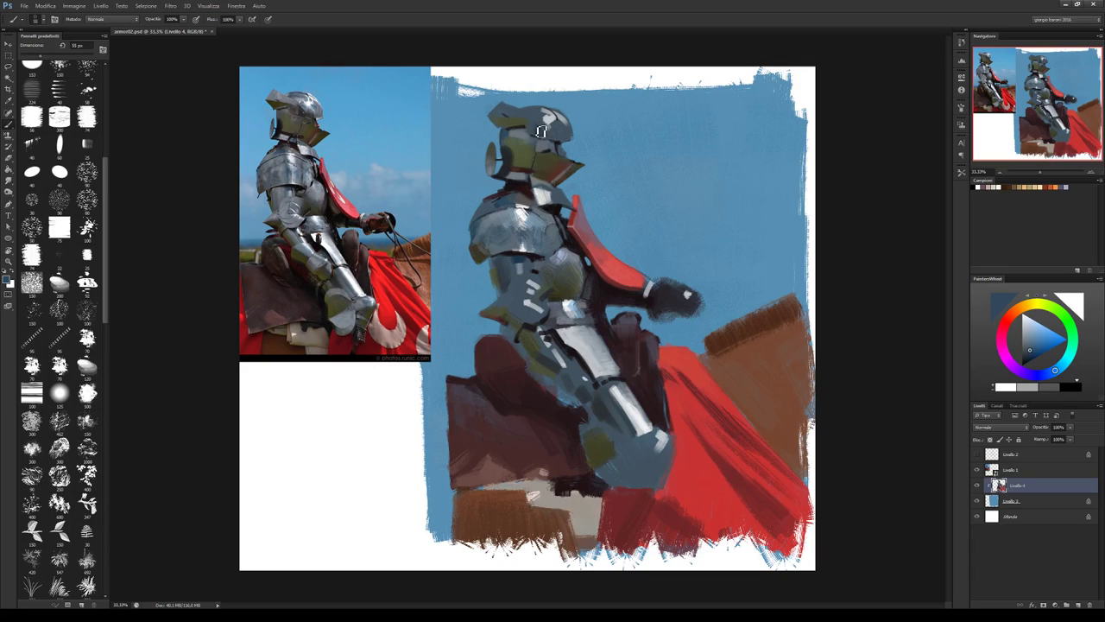
{"action": "left_click", "coordinate": [536, 139], "text": "alt"}
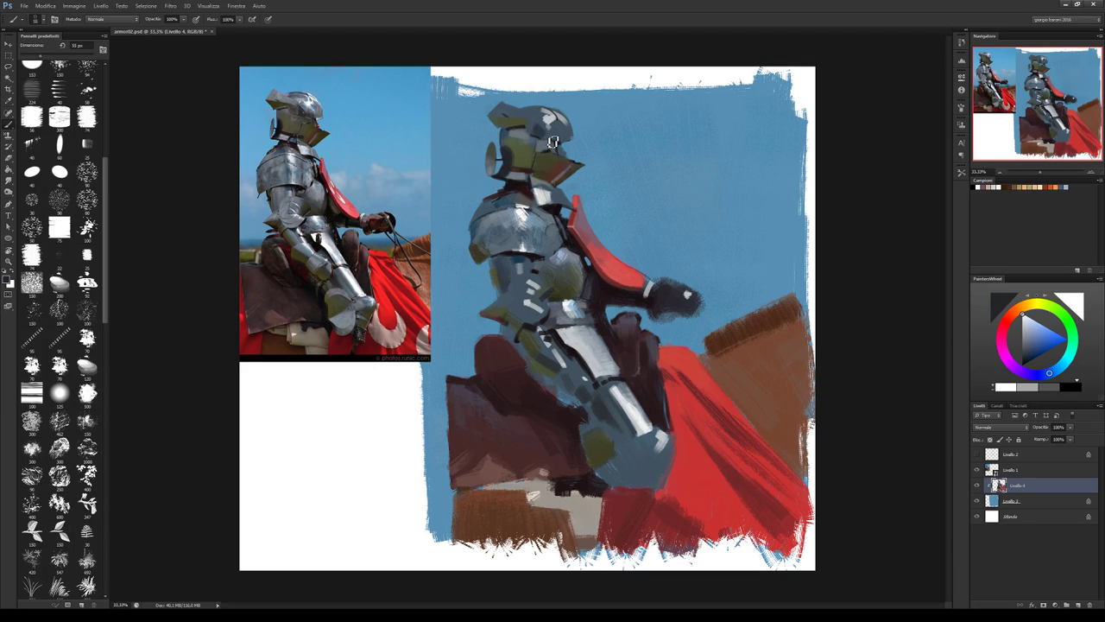
{"action": "left_click", "coordinate": [547, 133], "text": "alt"}
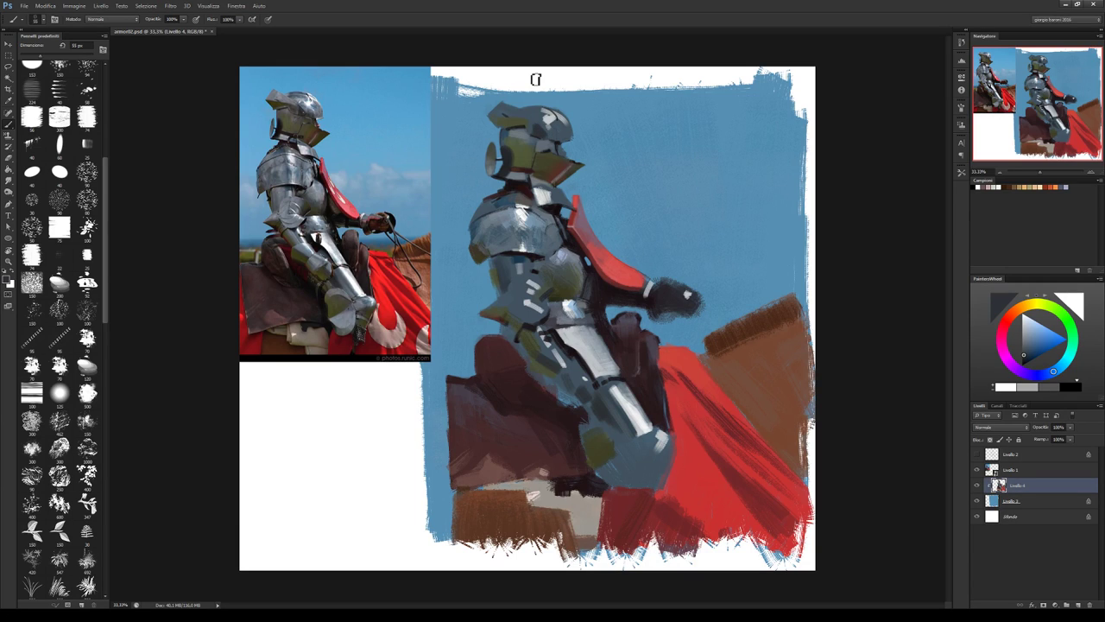
{"action": "left_click", "coordinate": [542, 165], "text": "alt"}
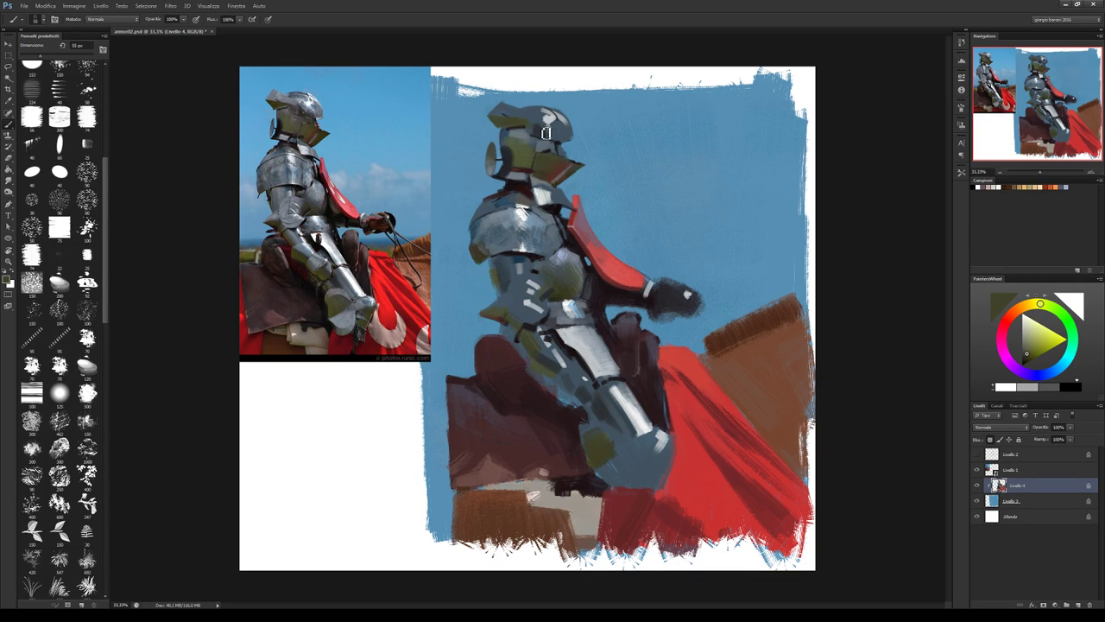
Paint a light blue-grey highlight on the helmet top, sampling white and blue-grey tones.
{"action": "left_click", "coordinate": [519, 84], "text": "alt"}
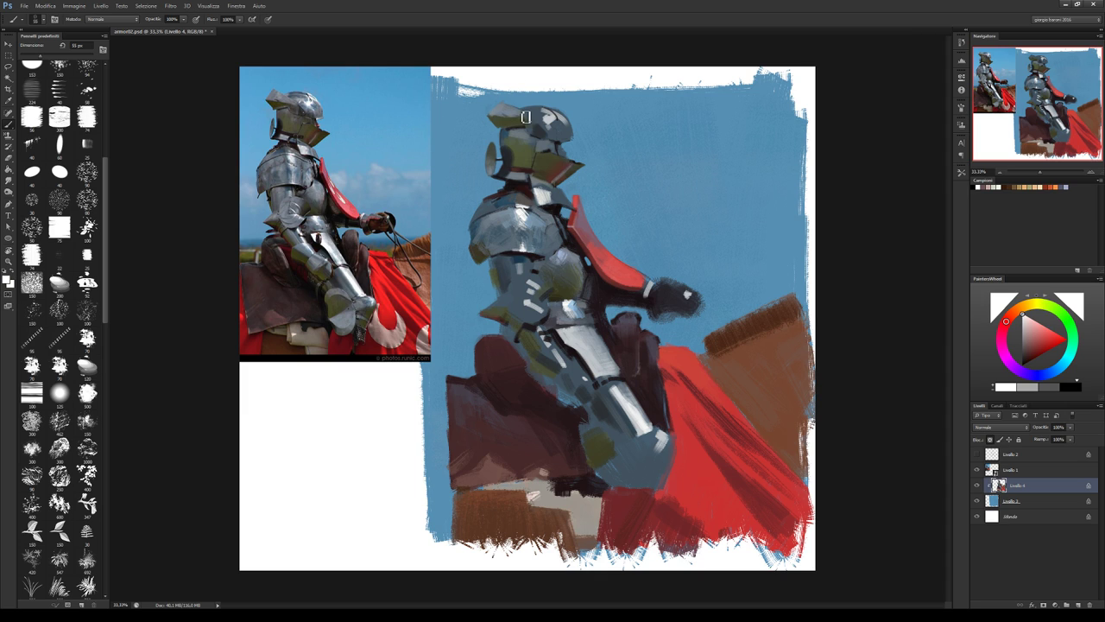
{"action": "left_click", "coordinate": [514, 111], "text": "alt"}
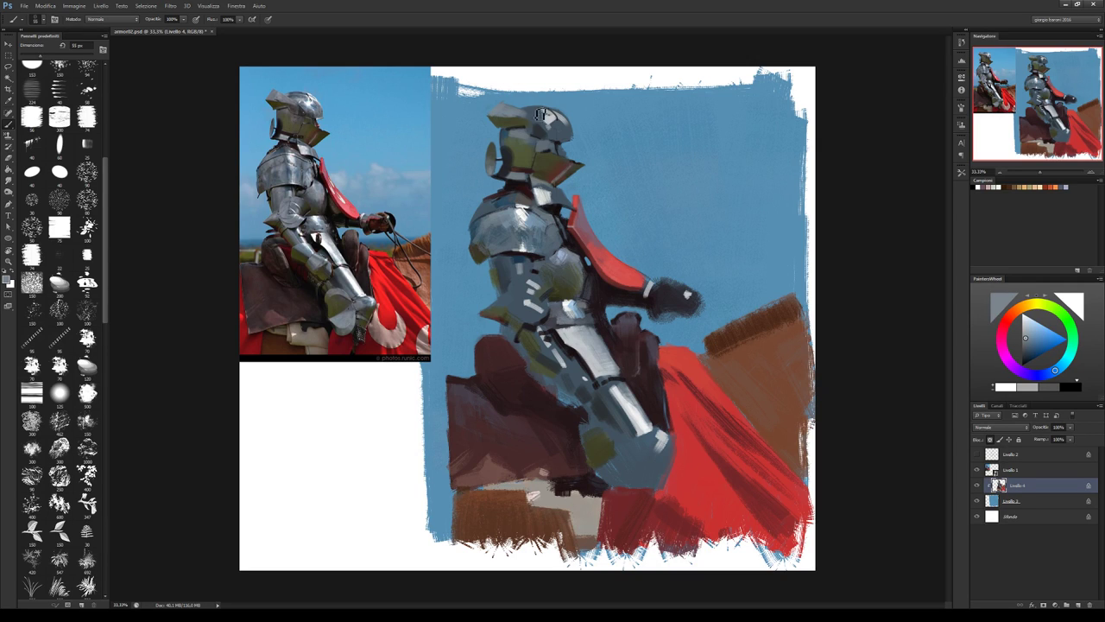
{"action": "left_click_drag", "start_coordinate": [540, 113], "coordinate": [556, 127]}
{"action": "left_click", "coordinate": [547, 129], "text": "alt"}
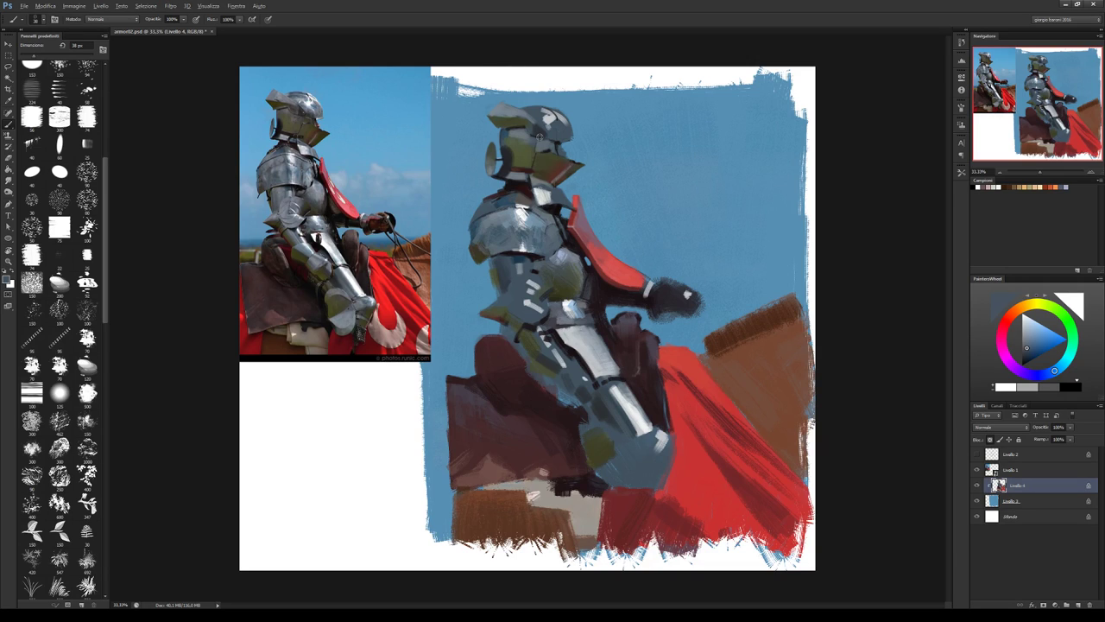
{"action": "left_click", "coordinate": [540, 136], "text": "alt"}
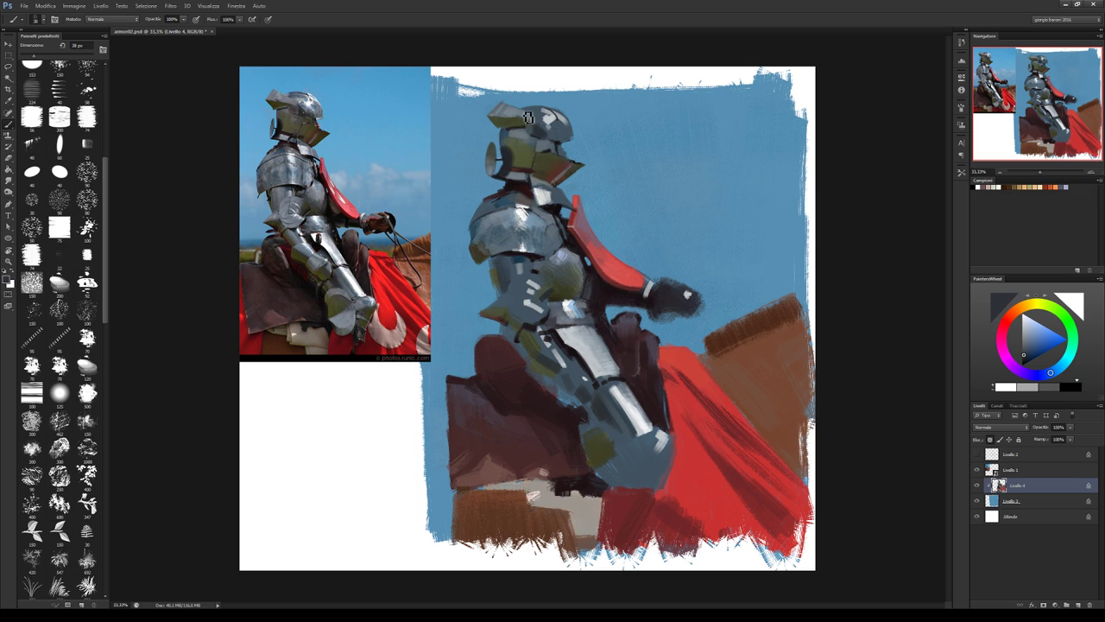
{"action": "left_click", "coordinate": [511, 107], "text": "alt"}
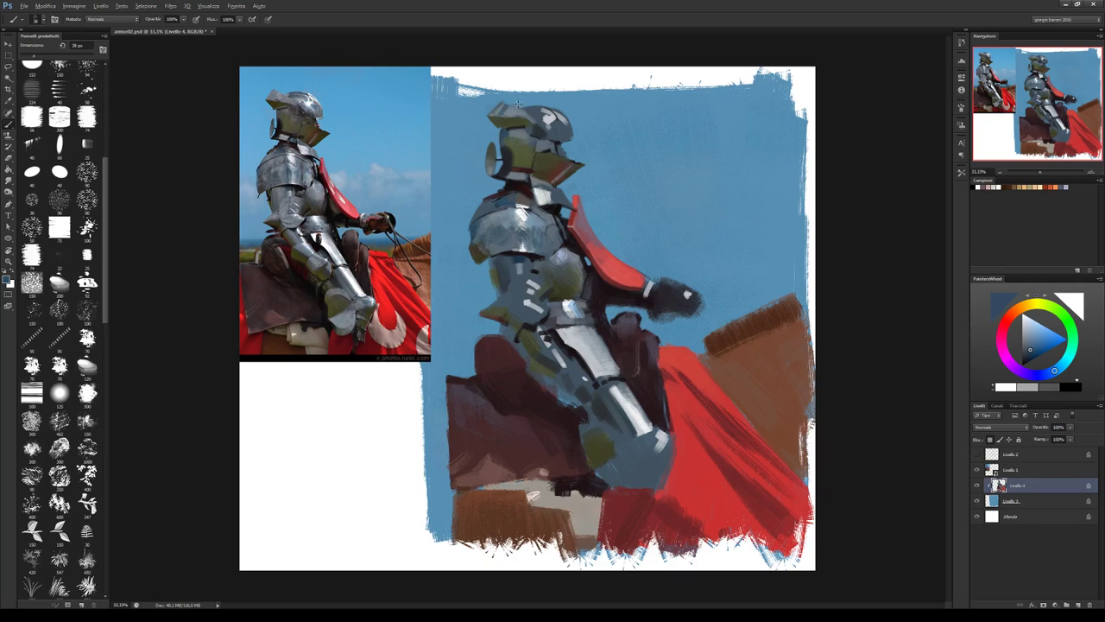
{"action": "left_click", "coordinate": [516, 110], "text": "alt"}
{"action": "left_click", "coordinate": [522, 116], "text": "alt"}
{"action": "left_click", "coordinate": [532, 109], "text": "alt"}
Shrink the brush and dab small white and dark blue-grey accents on the helmet.
{"action": "key", "text": "bracketleft"}
{"action": "key", "text": "bracketleft"}
{"action": "left_click", "coordinate": [544, 115]}
{"action": "key", "text": "x"}
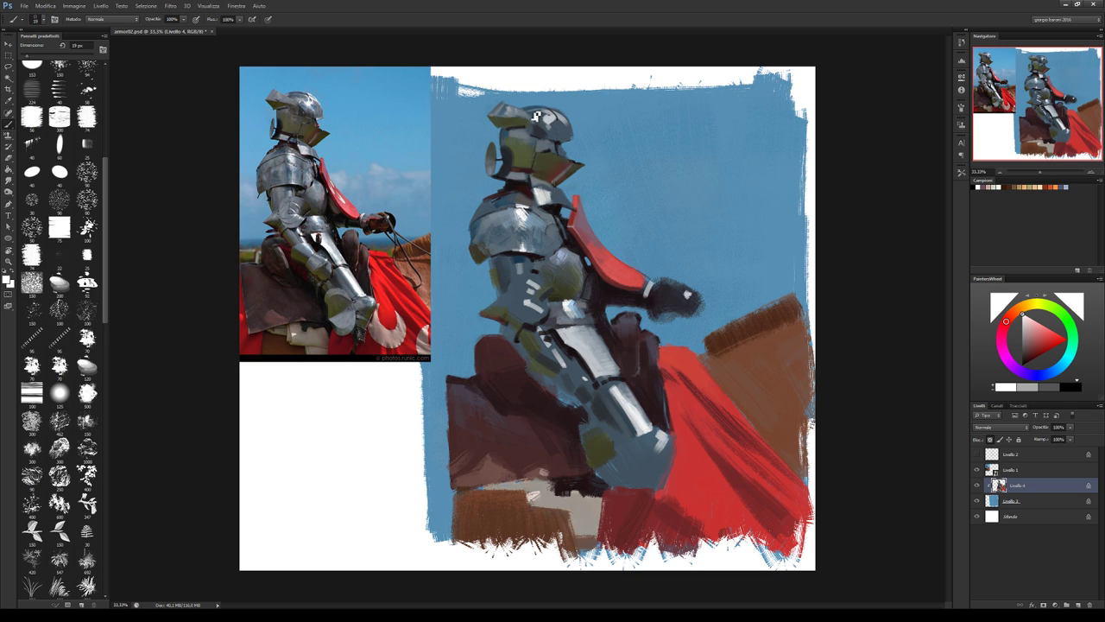
{"action": "key", "text": "x"}
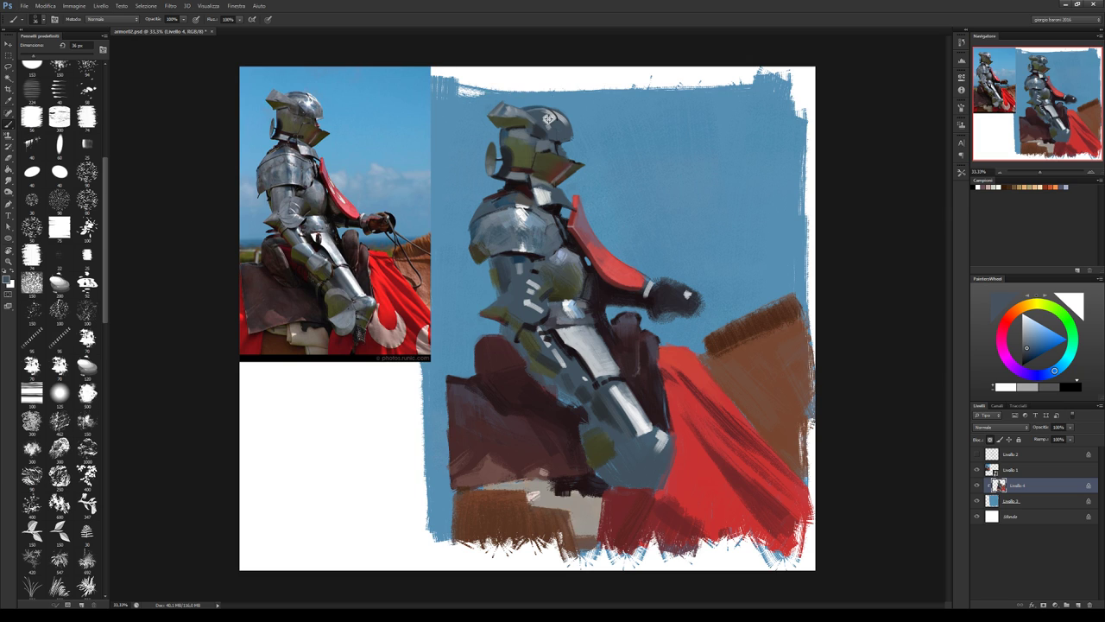
{"action": "left_click", "coordinate": [550, 83], "text": "alt"}
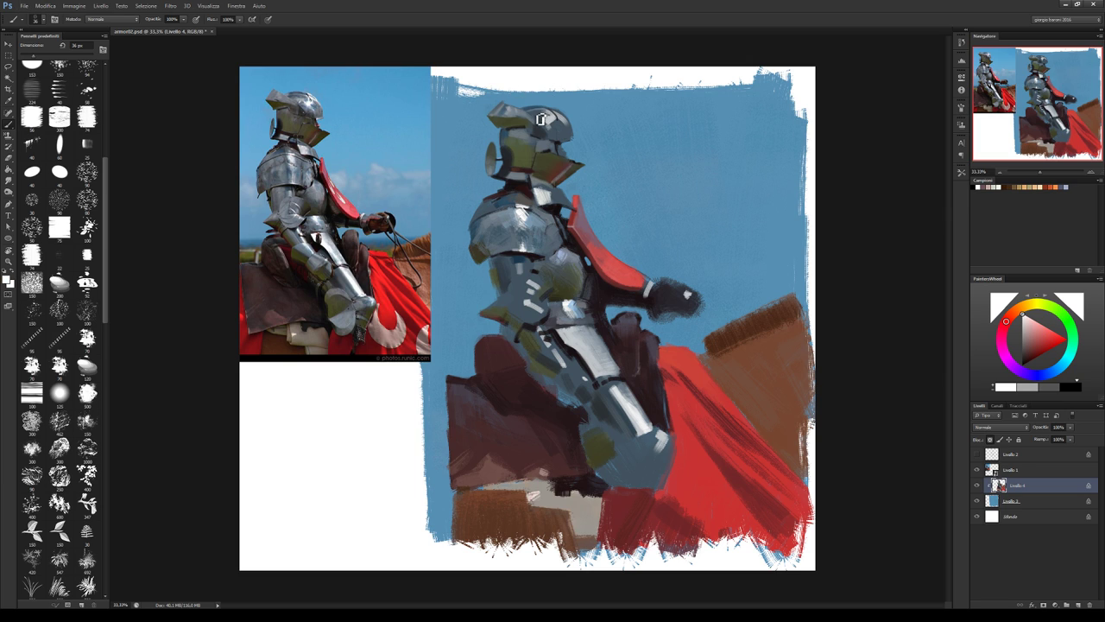
{"action": "left_click", "coordinate": [542, 117], "text": "alt"}
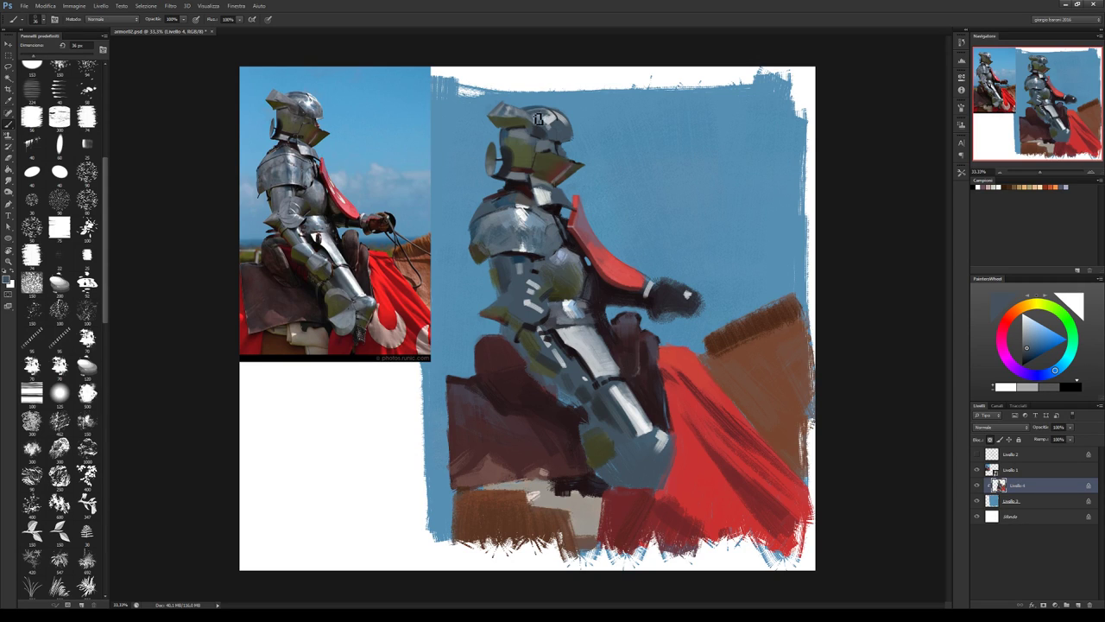
Sample and lighten shoulder-armour tones, then paint a light stroke on the helmet.
{"action": "left_click", "coordinate": [499, 250], "text": "alt"}
{"action": "left_click", "coordinate": [505, 239], "text": "alt"}
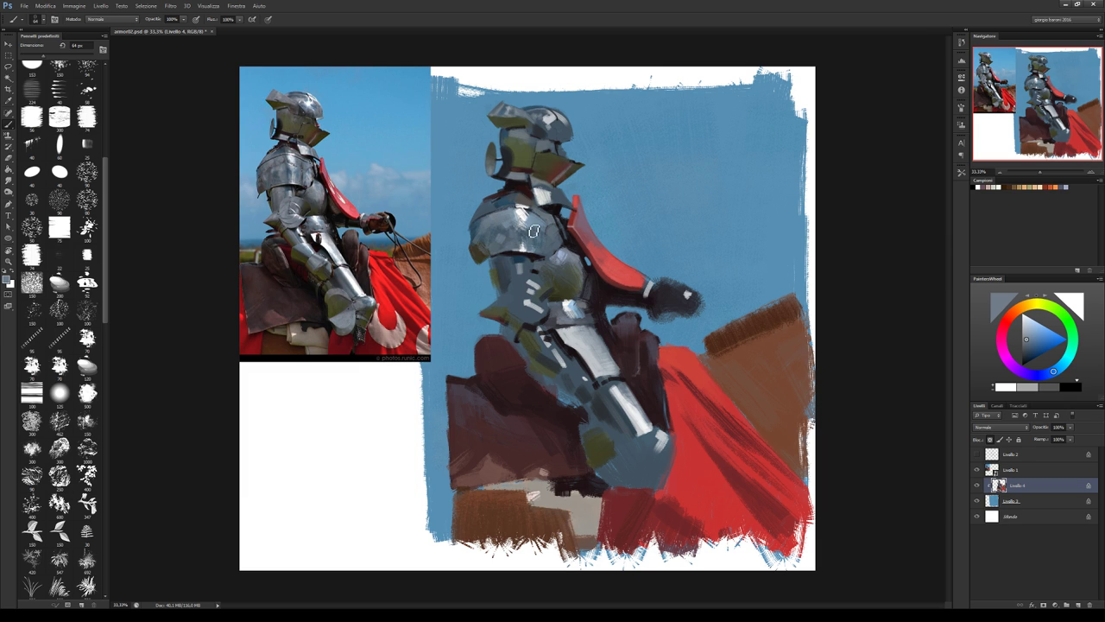
{"action": "left_click", "coordinate": [1025, 334]}
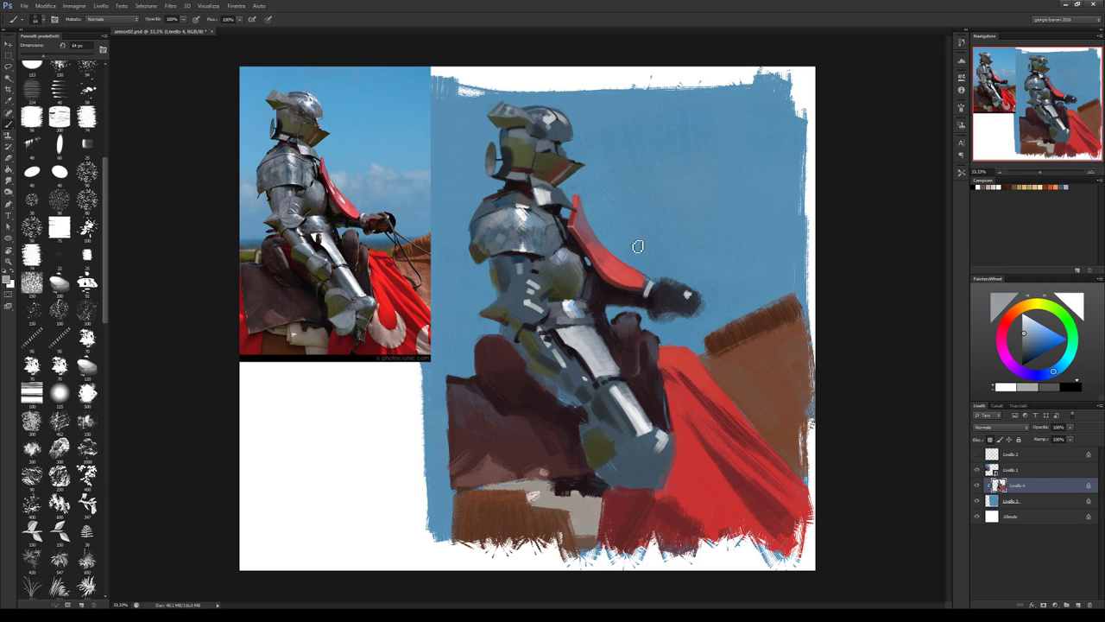
{"action": "left_click", "coordinate": [1026, 329]}
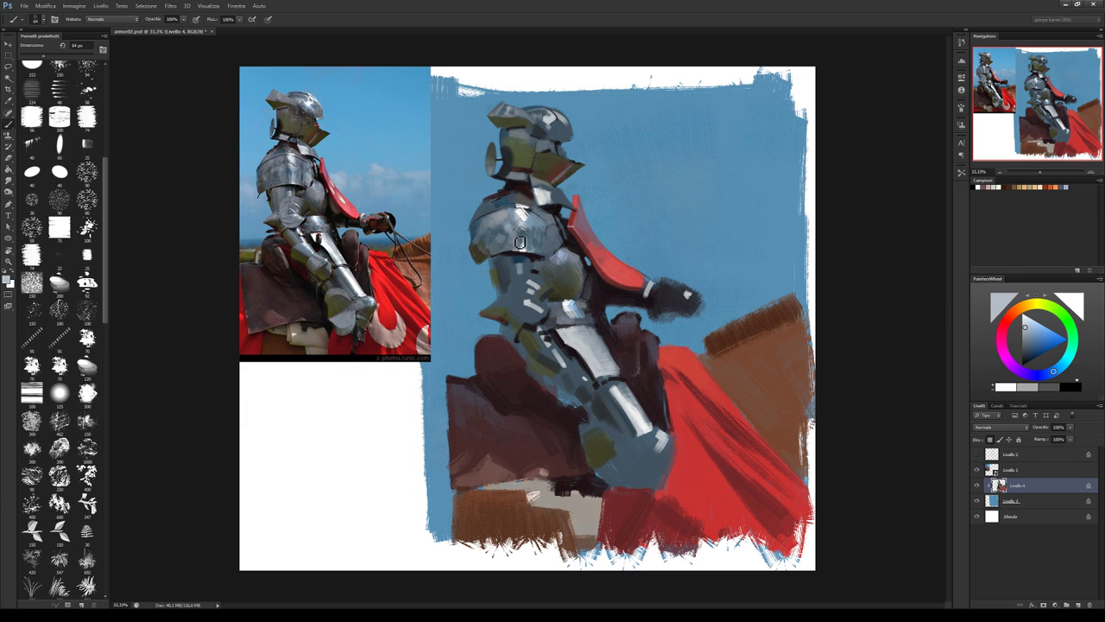
{"action": "left_click", "coordinate": [513, 231], "text": "alt"}
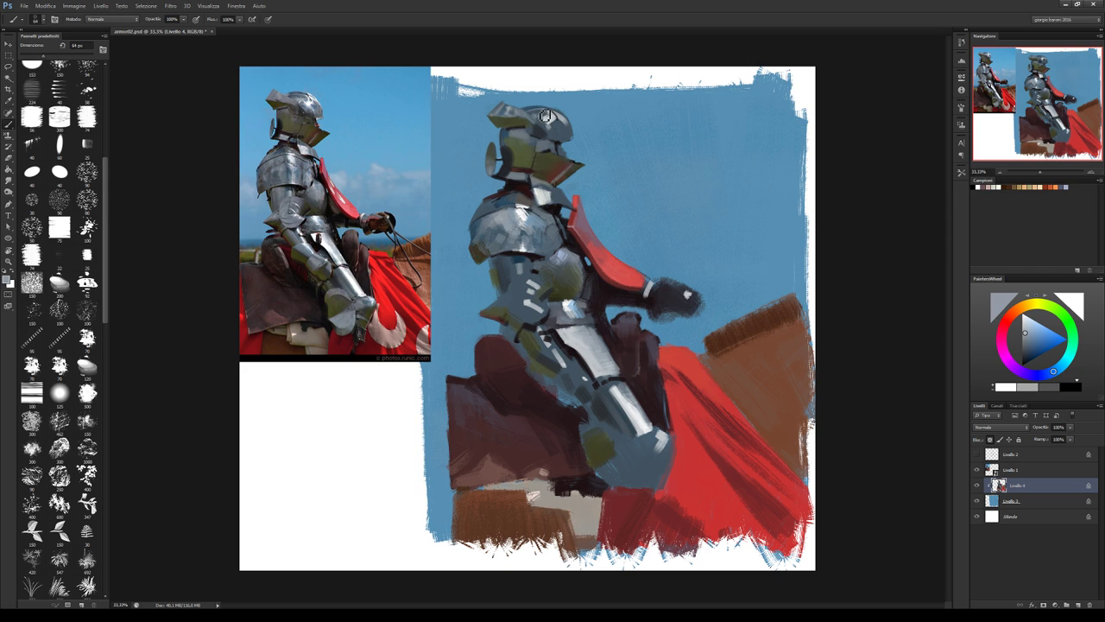
{"action": "left_click_drag", "start_coordinate": [547, 119], "coordinate": [557, 127]}
Lighten the sky blue, shrink the brush to 9 px, and dab a white visor highlight.
{"action": "left_click", "coordinate": [631, 186], "text": "alt"}
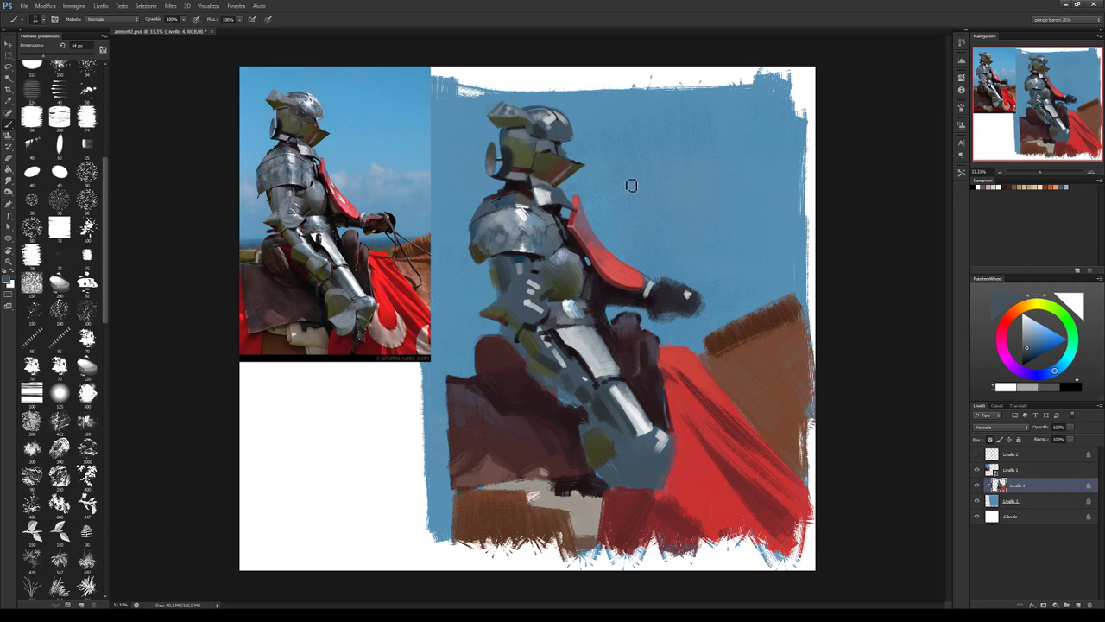
{"action": "left_click", "coordinate": [1031, 344]}
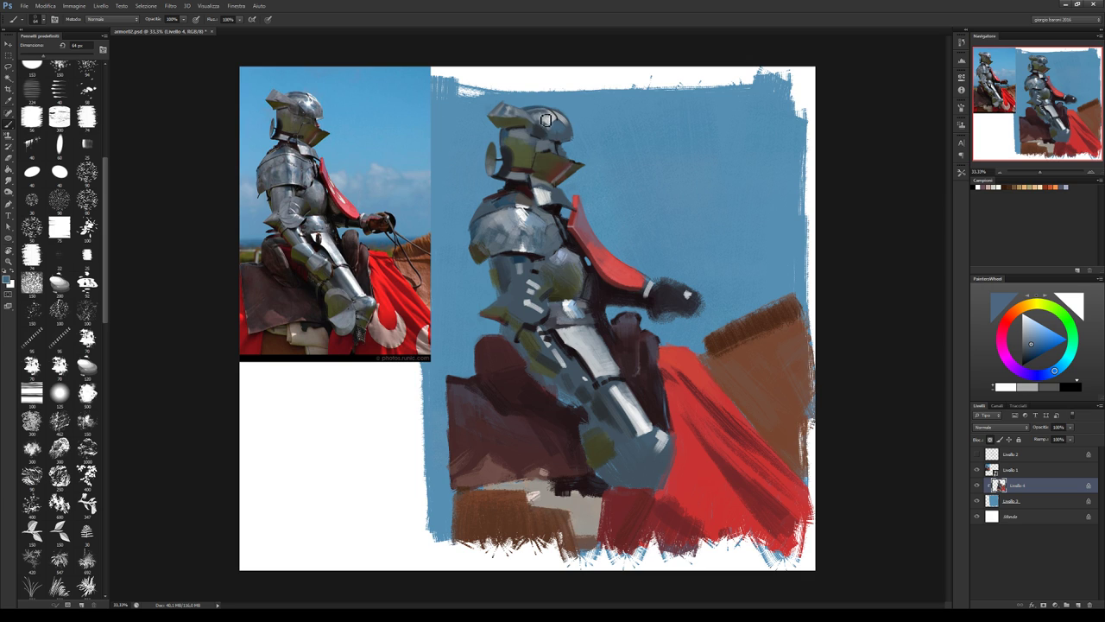
{"action": "left_click_drag", "start_coordinate": [585, 136], "coordinate": [535, 117]}
{"action": "left_click", "coordinate": [570, 145], "text": "alt"}
{"action": "left_click", "coordinate": [572, 135], "text": "alt"}
{"action": "key", "text": "bracketleft"}
{"action": "key", "text": "bracketleft"}
{"action": "key", "text": "bracketleft"}
{"action": "left_click", "coordinate": [978, 186]}
{"action": "left_click", "coordinate": [568, 150]}
{"action": "left_click", "coordinate": [570, 143], "text": "alt"}
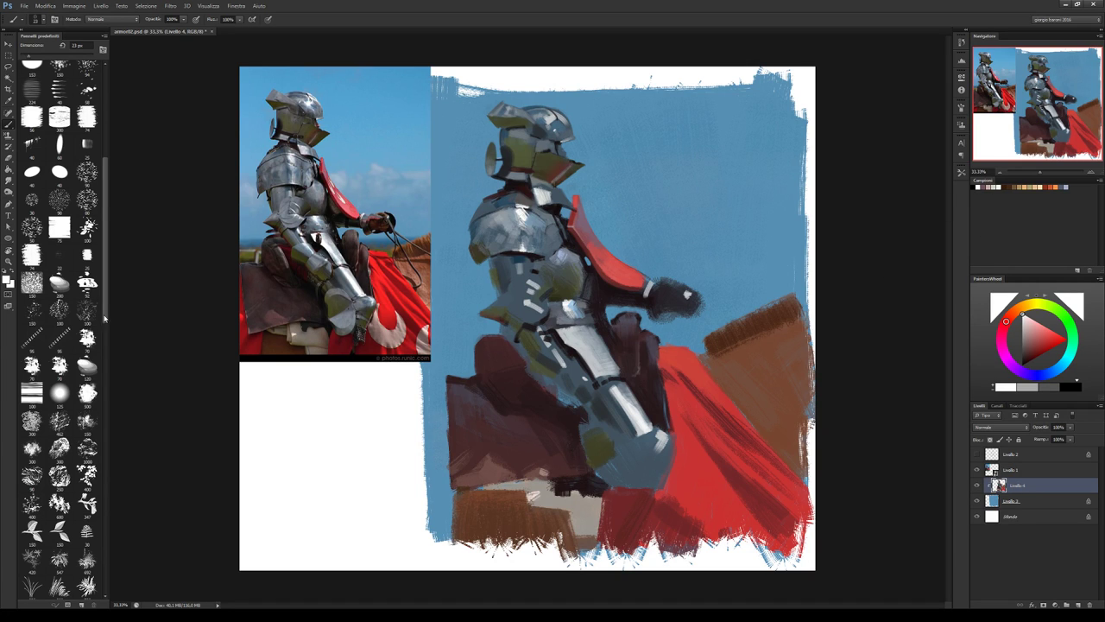
With a textured brush at 40 px, touch up the helmet edge in sampled sky blue and white.
{"action": "left_click_drag", "start_coordinate": [104, 319], "coordinate": [105, 575]}
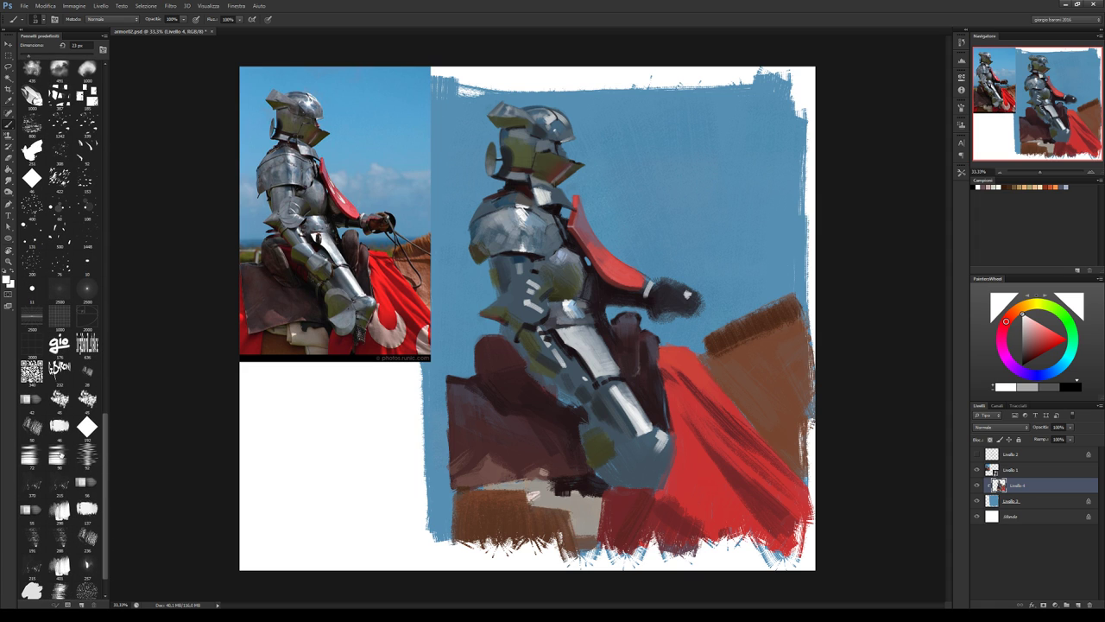
{"action": "left_click", "coordinate": [57, 454]}
{"action": "key", "text": "alt"}
{"action": "left_click", "coordinate": [569, 116], "text": "alt"}
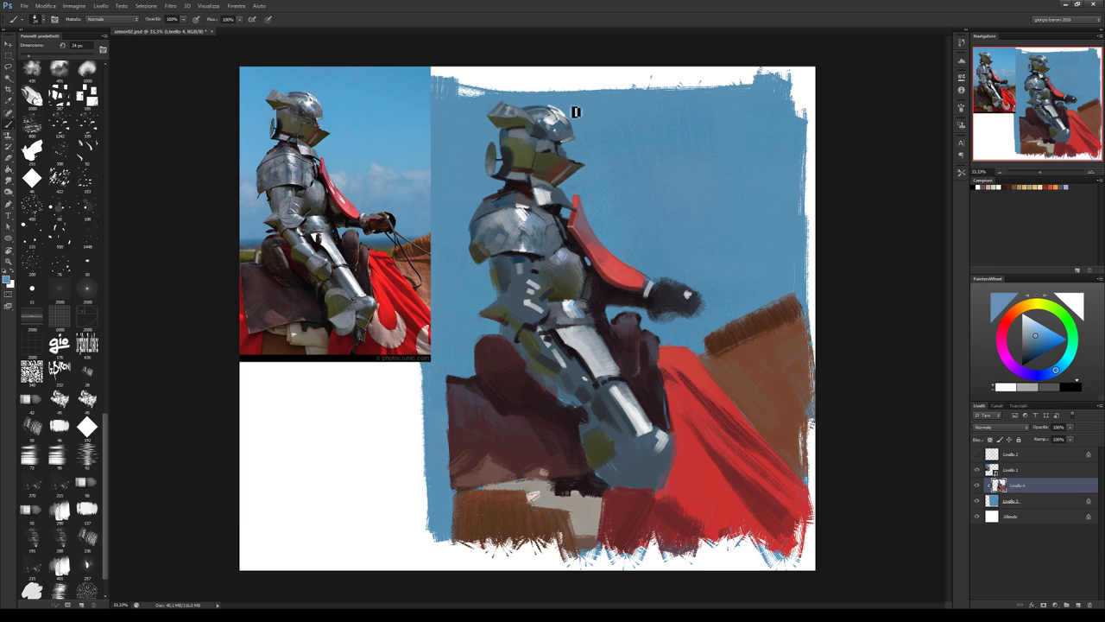
{"action": "key", "text": "bracketright"}
{"action": "key", "text": "bracketright"}
{"action": "key", "text": "x"}
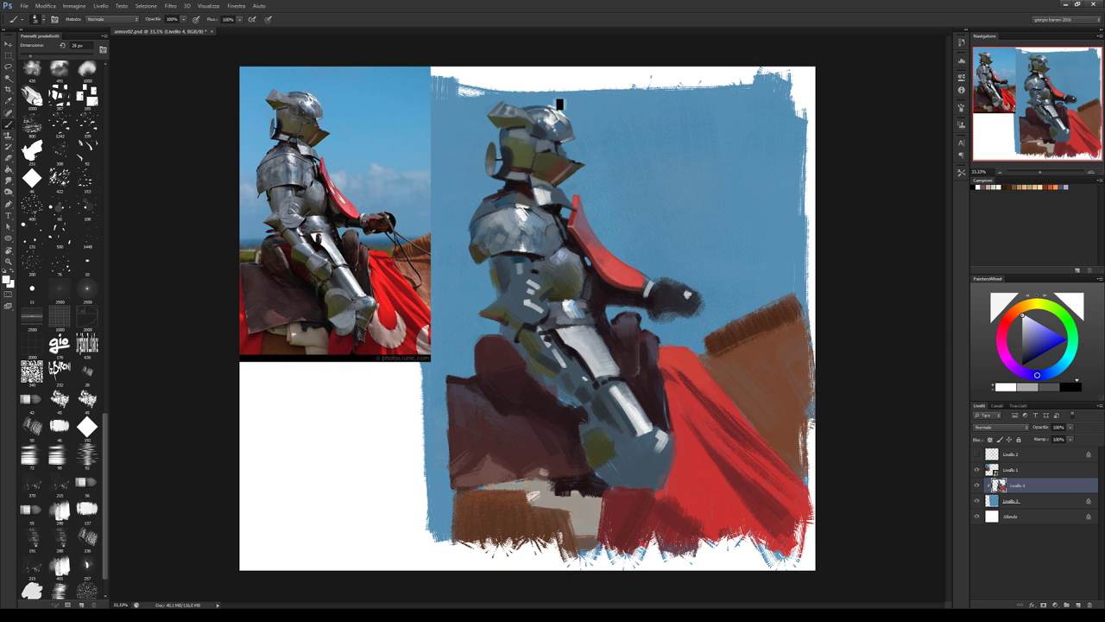
{"action": "left_click", "coordinate": [549, 148], "text": "alt"}
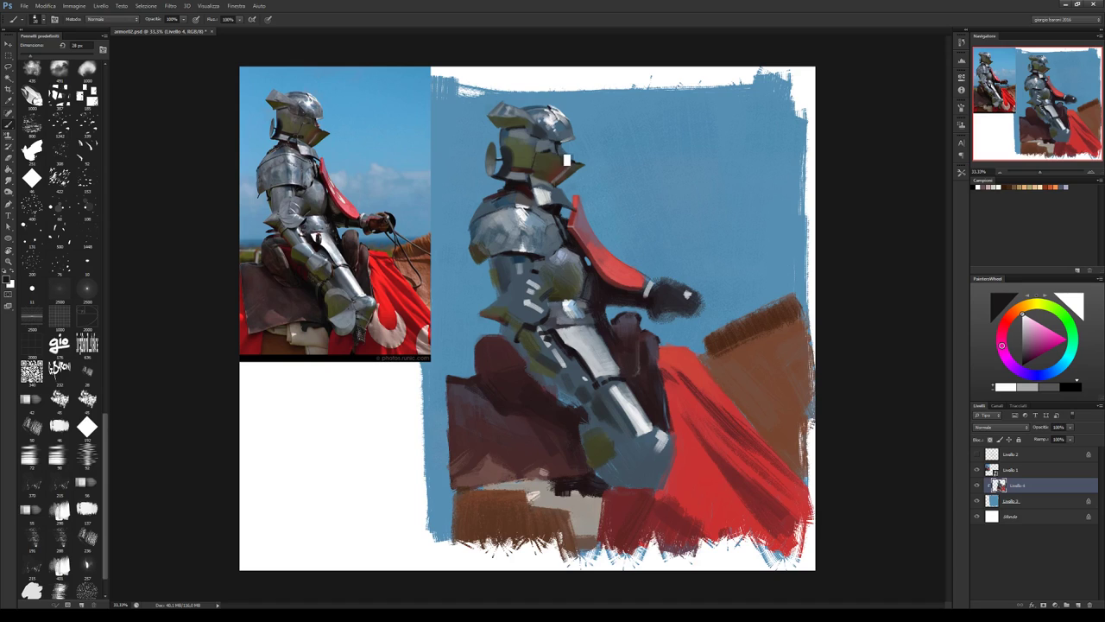
Draw an elliptical path around the helmet and transform it to fit the dome.
{"action": "key", "text": "u"}
{"action": "left_click_drag", "start_coordinate": [499, 81], "coordinate": [590, 174]}
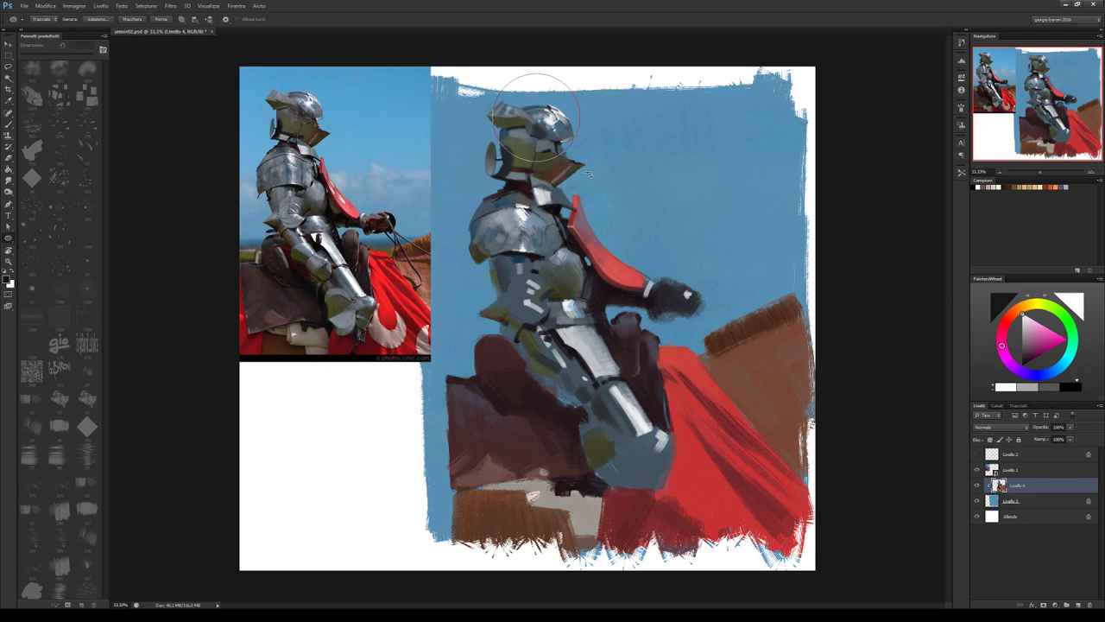
{"action": "key", "text": "ctrl+t"}
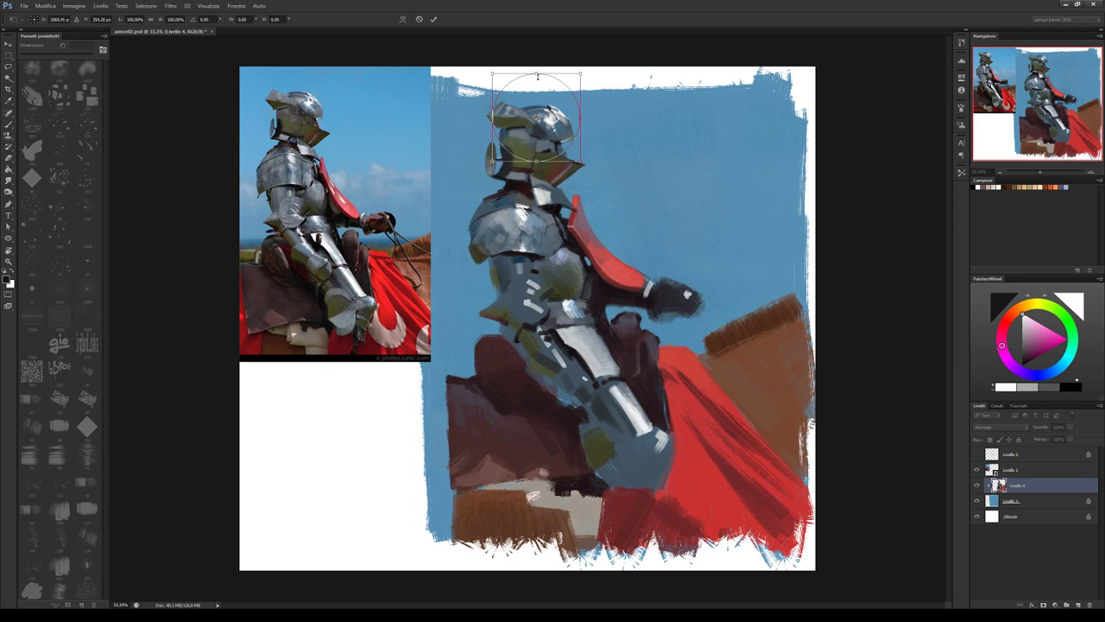
{"action": "left_click_drag", "start_coordinate": [537, 76], "coordinate": [536, 102]}
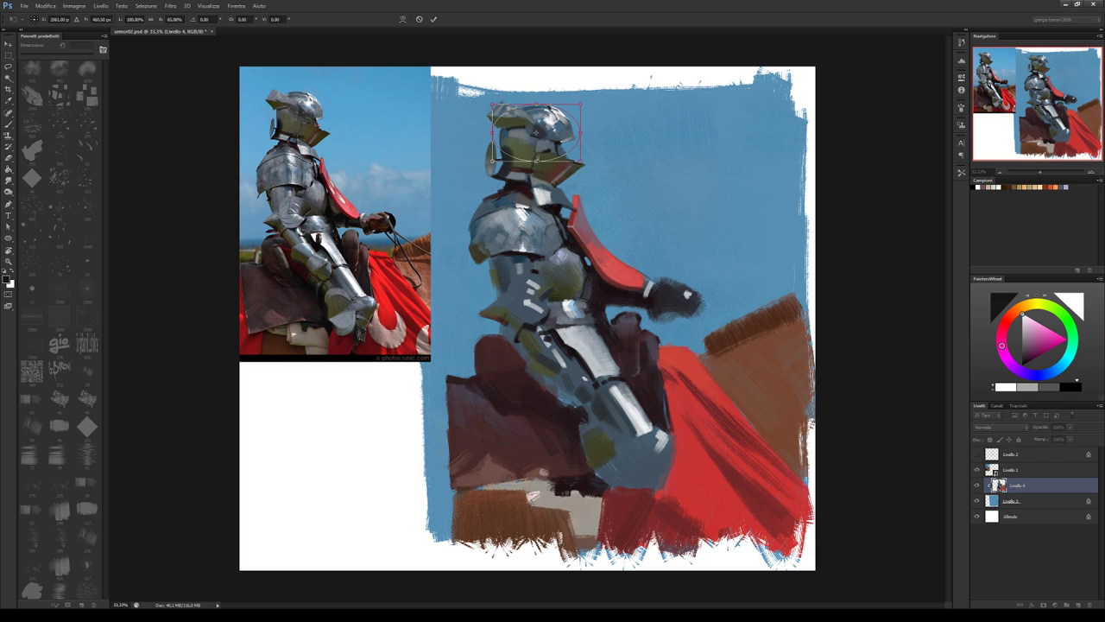
{"action": "left_click_drag", "start_coordinate": [536, 160], "coordinate": [536, 171]}
{"action": "left_click_drag", "start_coordinate": [582, 136], "coordinate": [578, 136]}
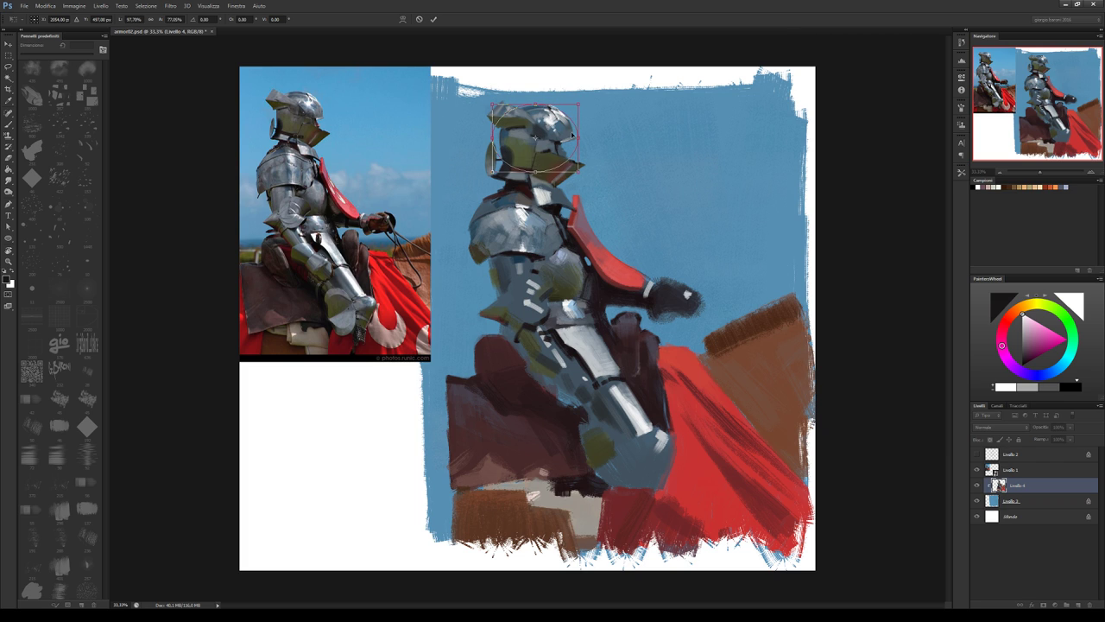
{"action": "left_click_drag", "start_coordinate": [491, 139], "coordinate": [496, 138]}
{"action": "left_click_drag", "start_coordinate": [536, 106], "coordinate": [536, 104]}
{"action": "key", "text": "Return"}
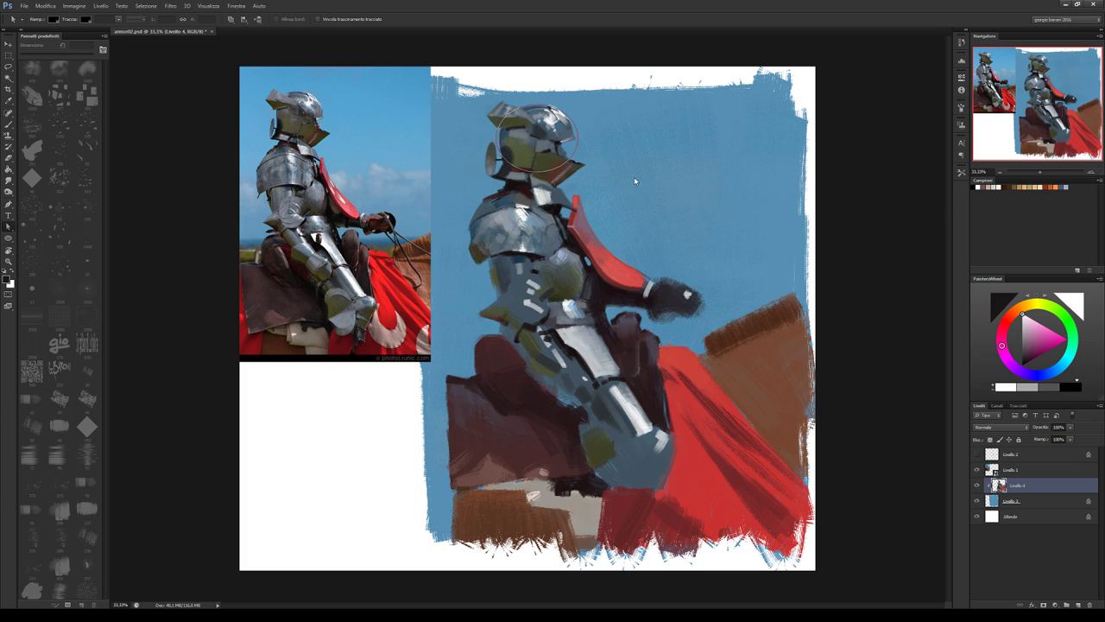
Return to the Brush with the helmet path as a guide and pick red paint.
{"action": "key", "text": "i"}
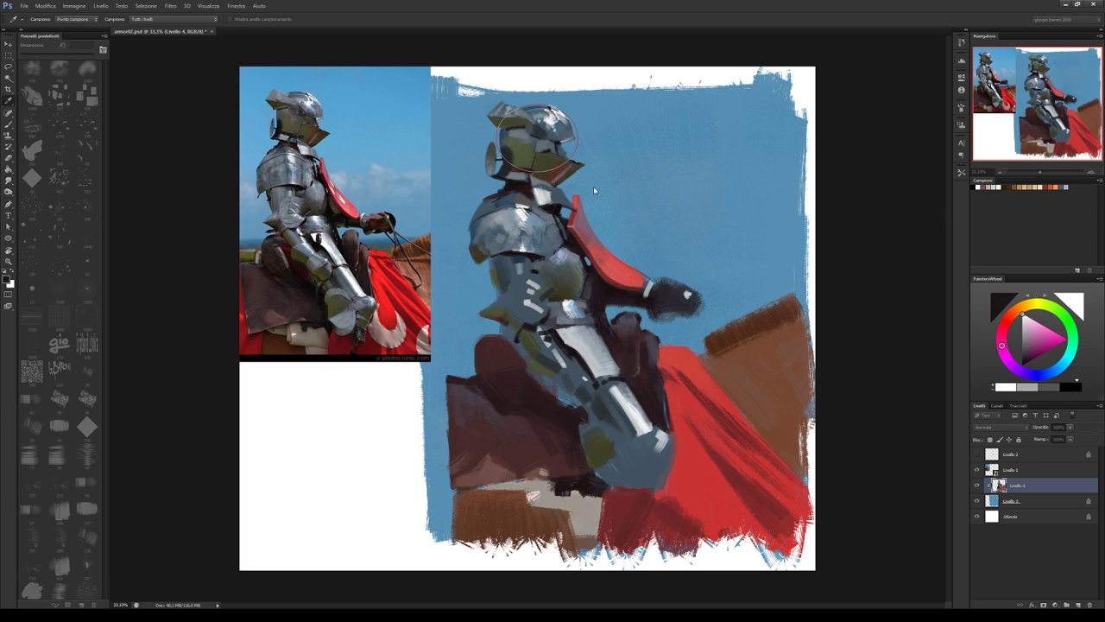
{"action": "key", "text": "a"}
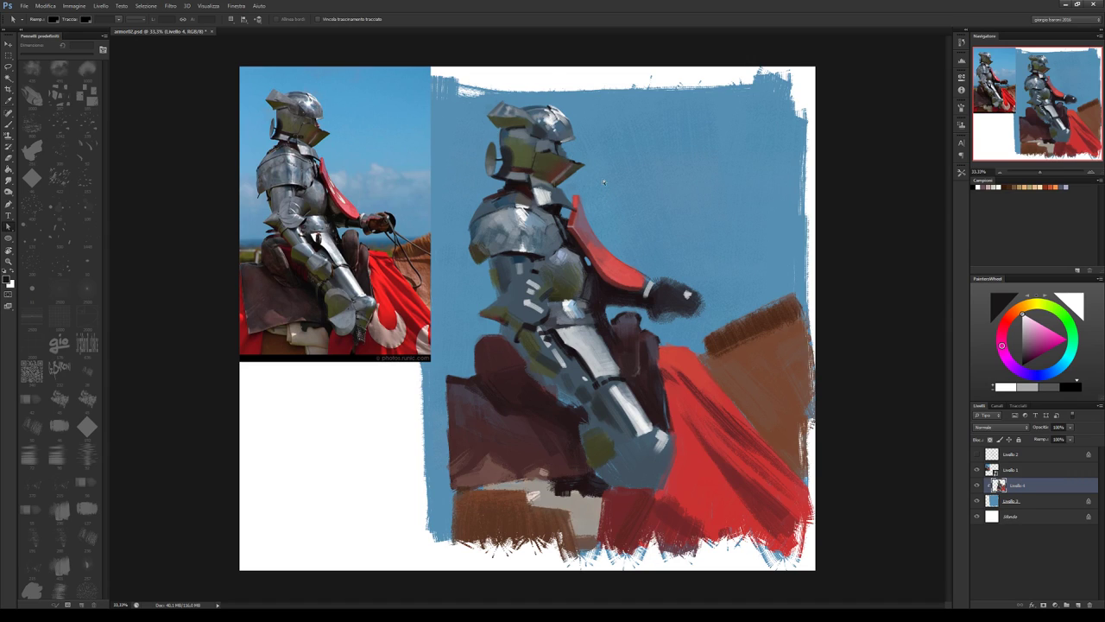
{"action": "key", "text": "b"}
{"action": "left_click", "coordinate": [591, 80], "text": "alt"}
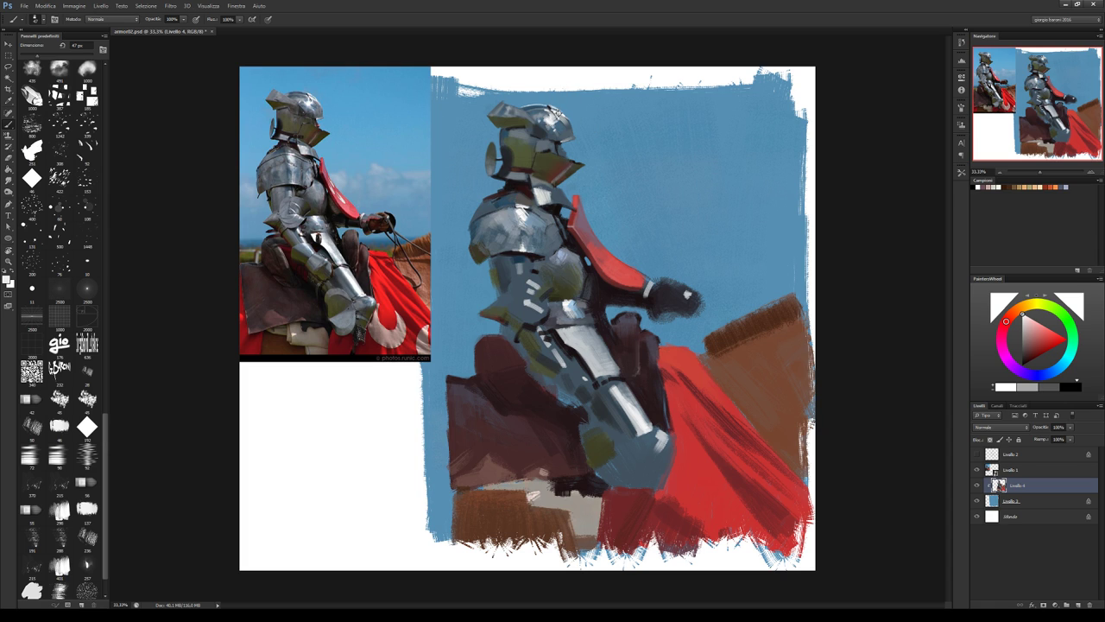
Sample a helmet blue, swap back to red, and resize the brush from 37 to 22 px and larger.
{"action": "left_click", "coordinate": [559, 112], "text": "alt"}
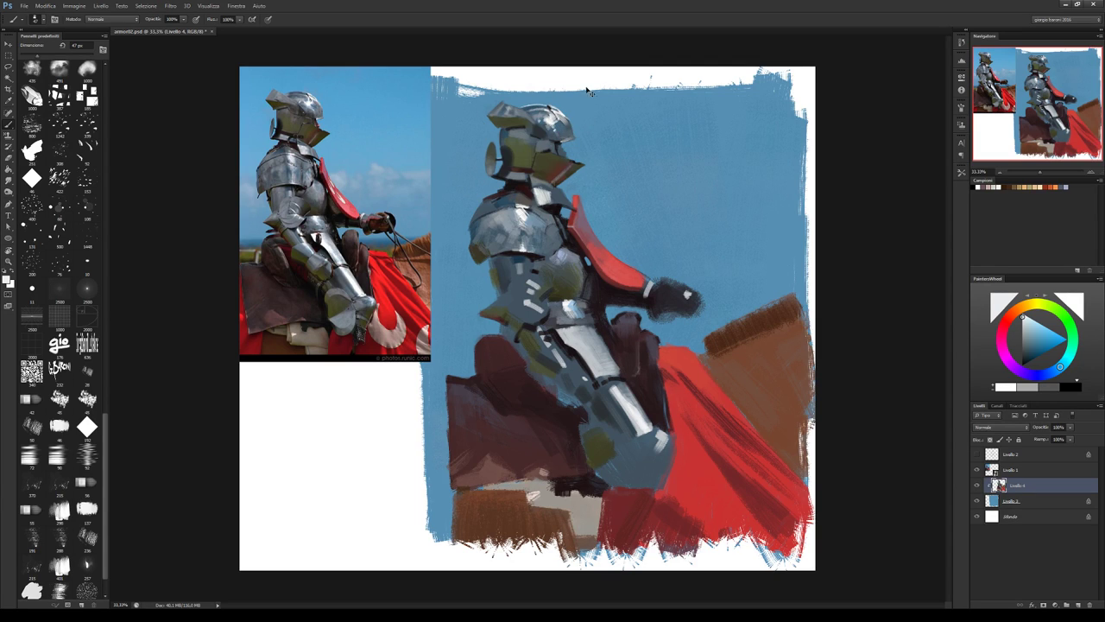
{"action": "key", "text": "x"}
{"action": "key", "text": "bracketleft"}
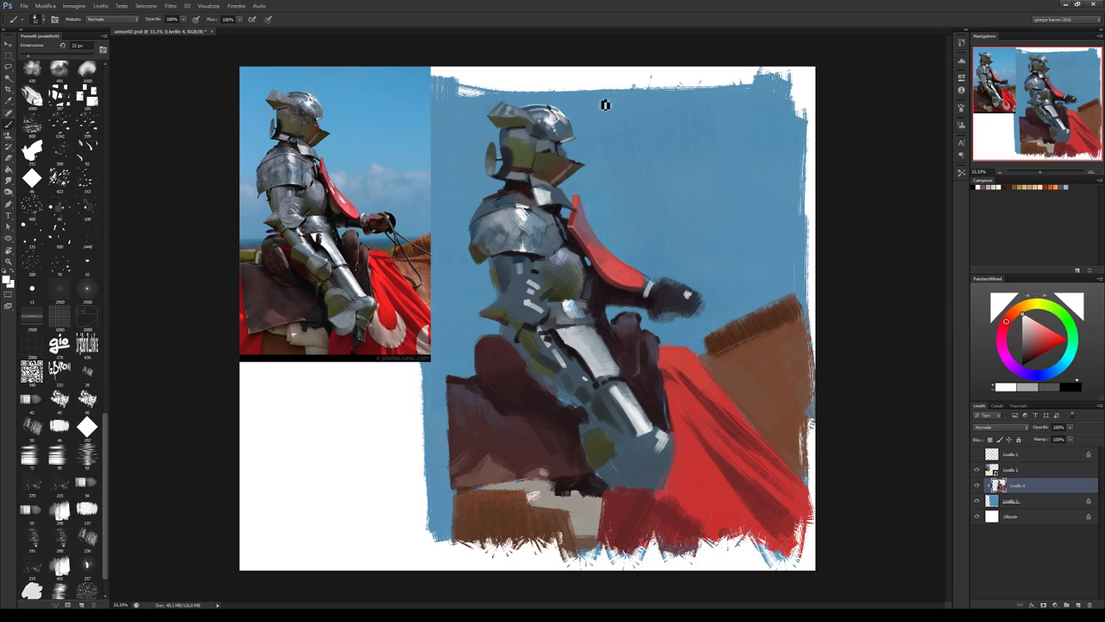
{"action": "key", "text": "bracketleft"}
{"action": "key", "text": "bracketright"}
{"action": "key", "text": "bracketright"}
{"action": "key", "text": "bracketright"}
Sample dark and light armour blues, resizing the brush from 72 px down to about 33 px.
{"action": "left_click", "coordinate": [573, 250], "text": "alt"}
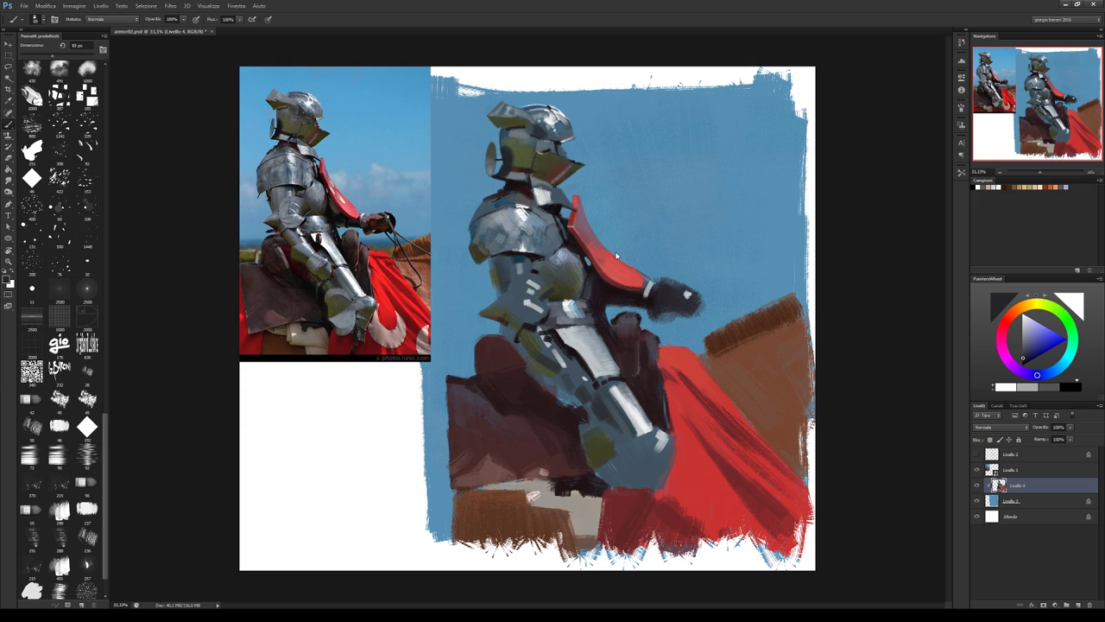
{"action": "left_click", "coordinate": [530, 258], "text": "alt"}
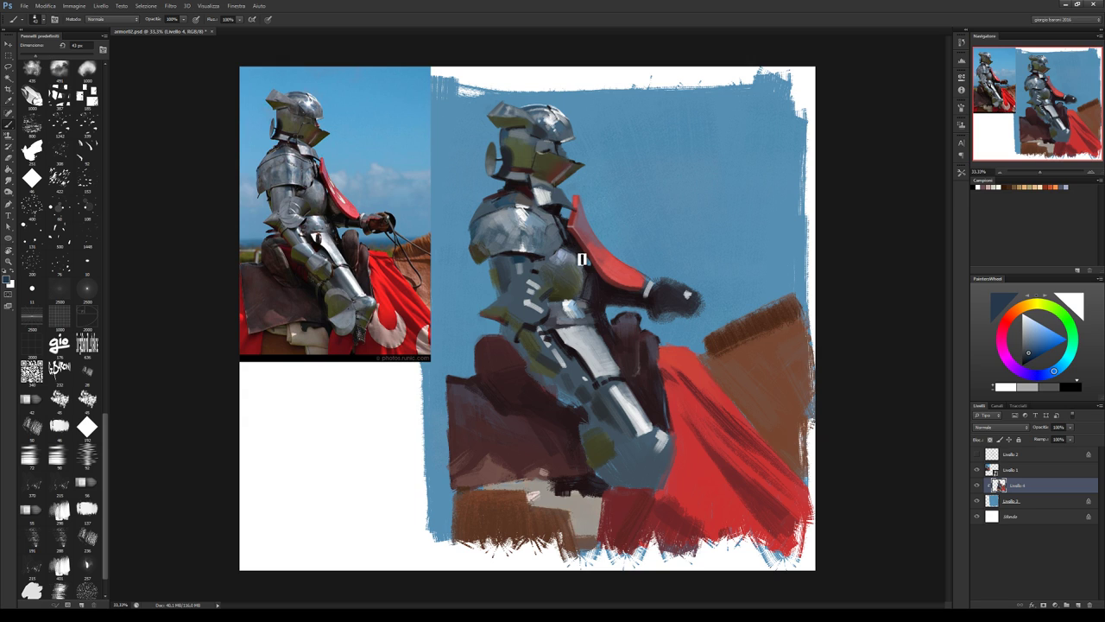
{"action": "left_click", "coordinate": [671, 246], "text": "alt"}
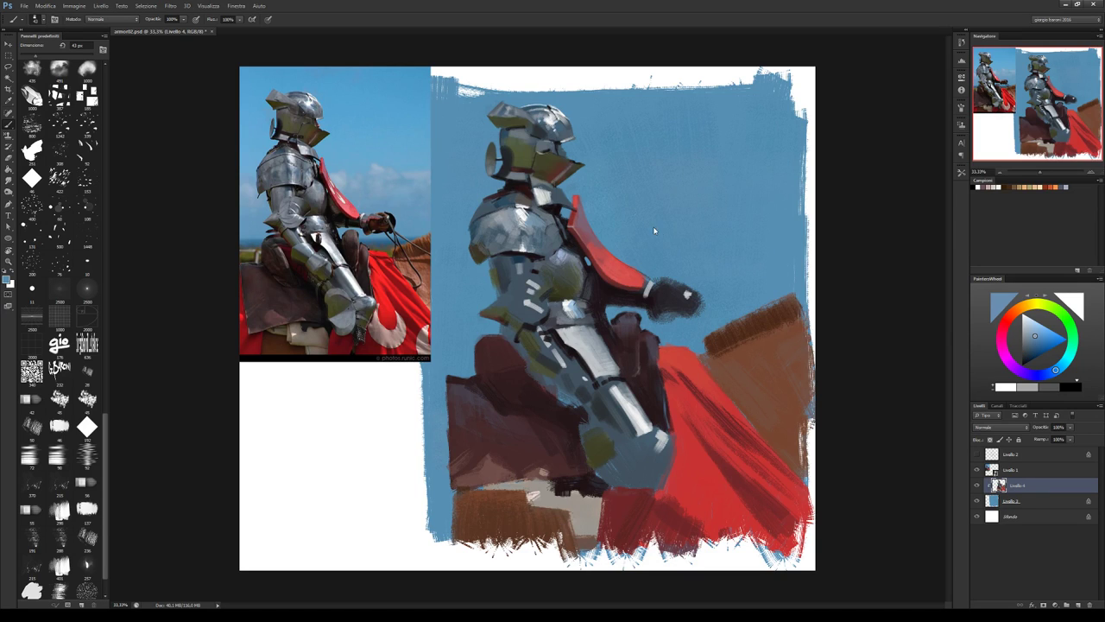
{"action": "key", "text": "bracketright"}
{"action": "key", "text": "bracketright"}
{"action": "key", "text": "bracketright"}
{"action": "left_click", "coordinate": [584, 257], "text": "alt"}
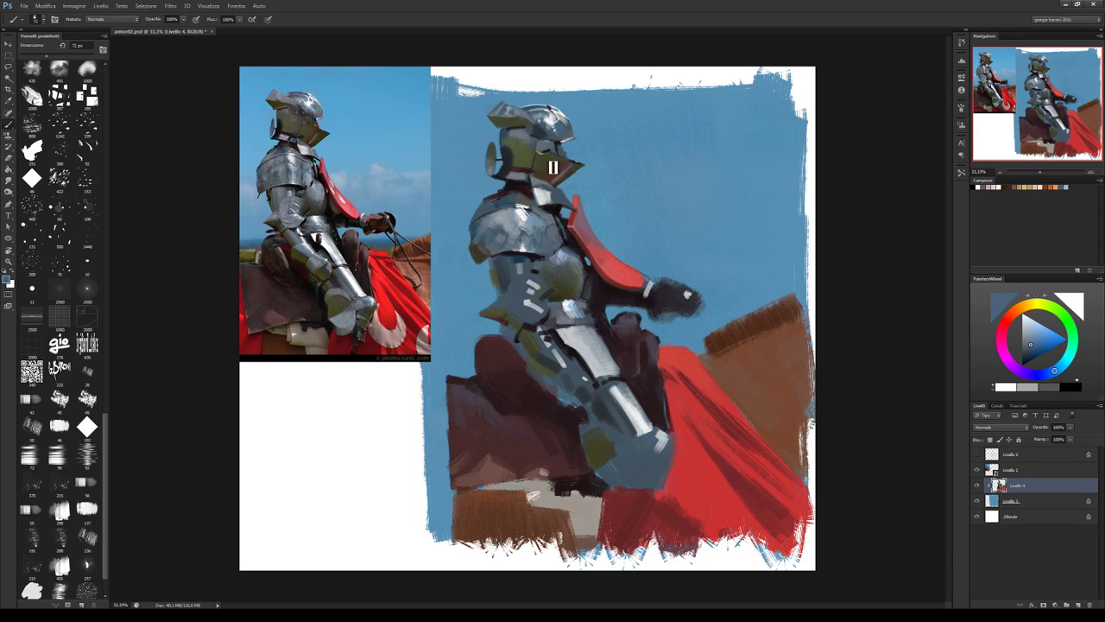
{"action": "key", "text": "bracketleft"}
{"action": "key", "text": "bracketleft"}
{"action": "key", "text": "bracketleft"}
Pick up the visor's olive and violet-grey, then shift it to a bluer blue-grey in PaintersWheel.
{"action": "left_click", "coordinate": [545, 156], "text": "alt"}
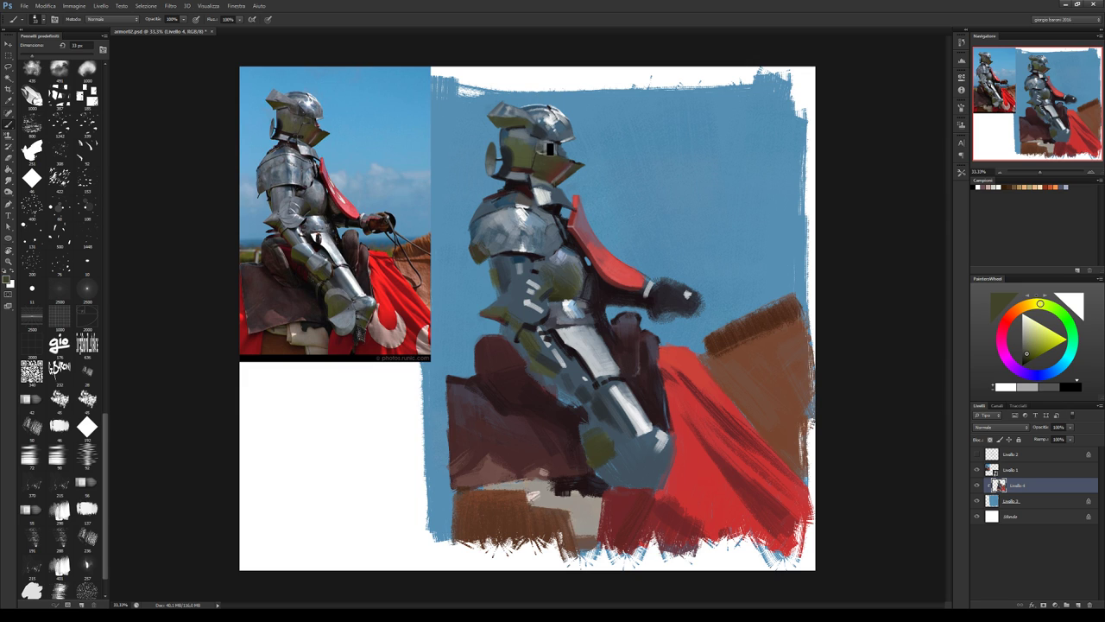
{"action": "left_click", "coordinate": [544, 153], "text": "alt"}
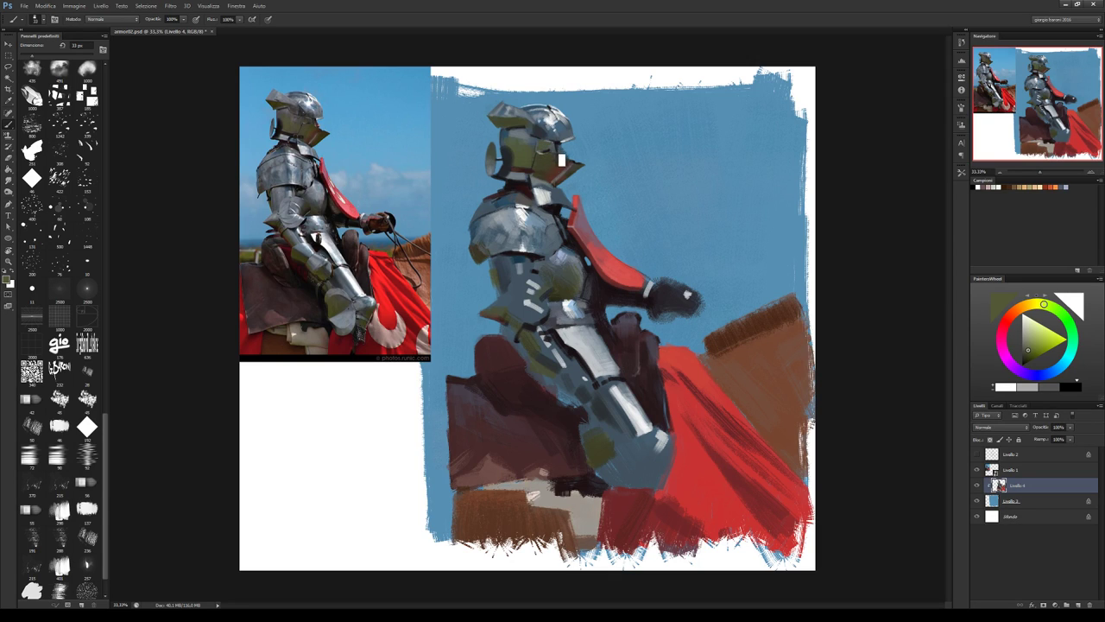
{"action": "left_click", "coordinate": [548, 156], "text": "alt"}
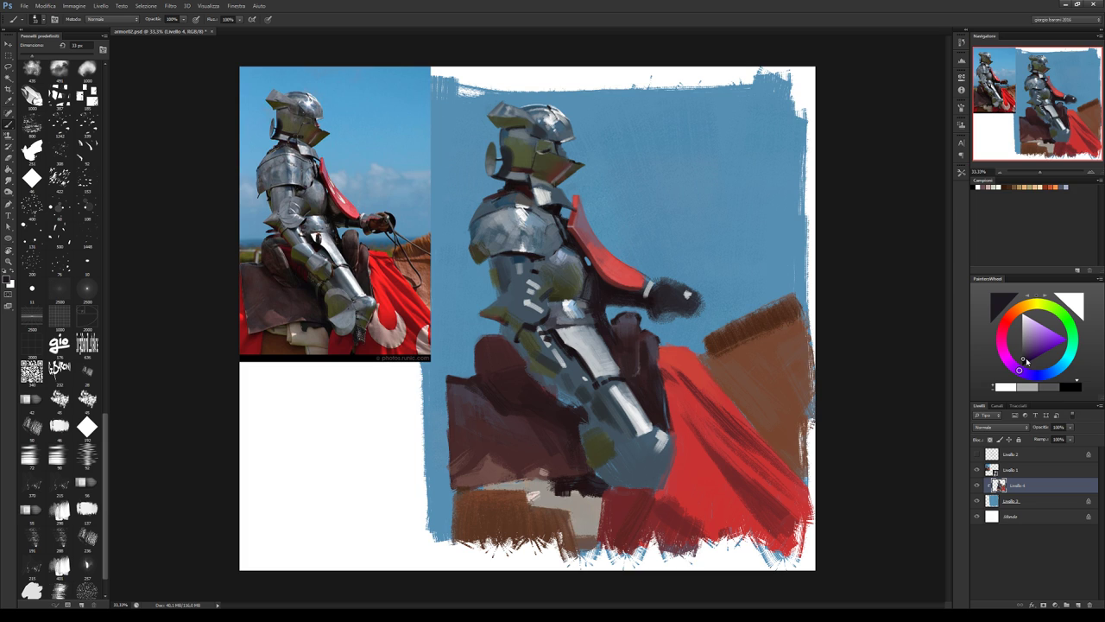
{"action": "left_click", "coordinate": [1031, 374]}
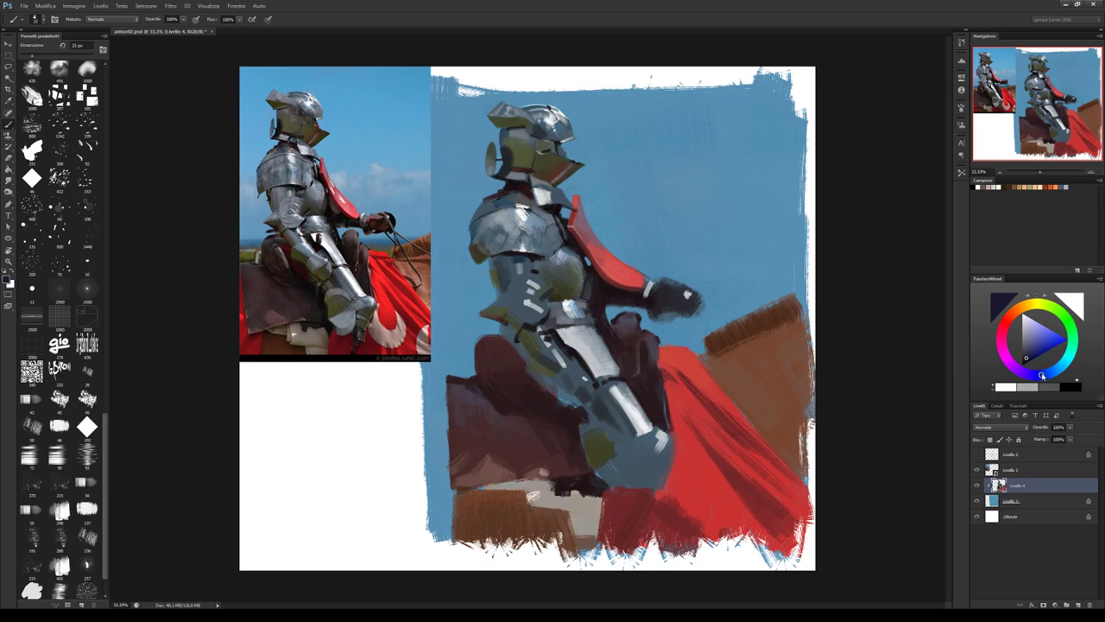
{"action": "left_click", "coordinate": [1032, 354]}
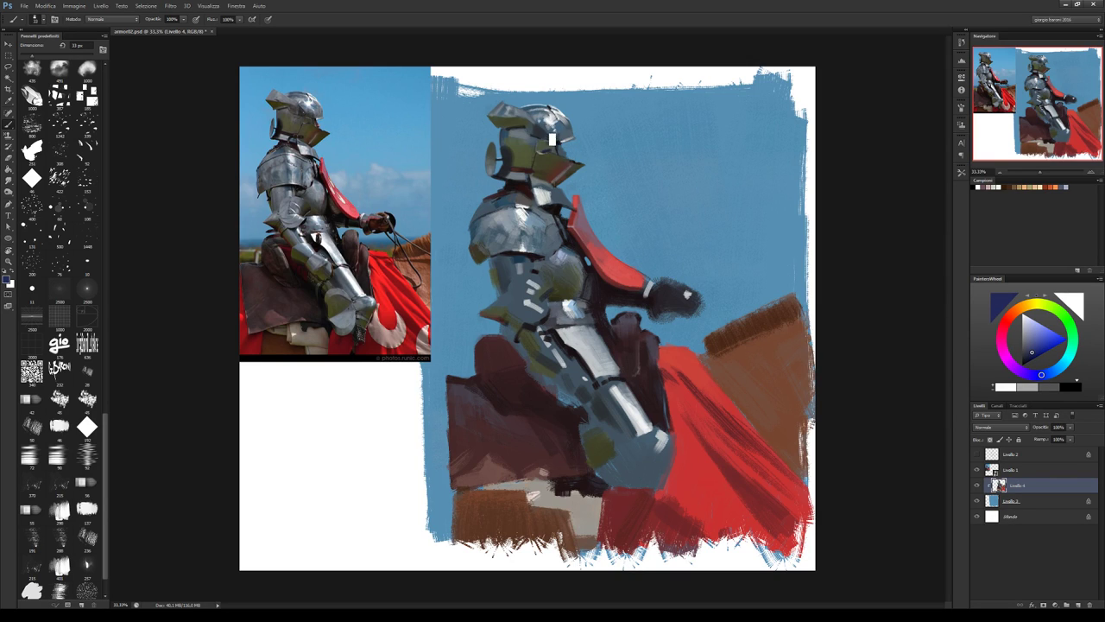
Darken the helmet top and visor with a reddish olive-magenta stroke sampled from the helmet.
{"action": "left_click", "coordinate": [544, 150], "text": "alt"}
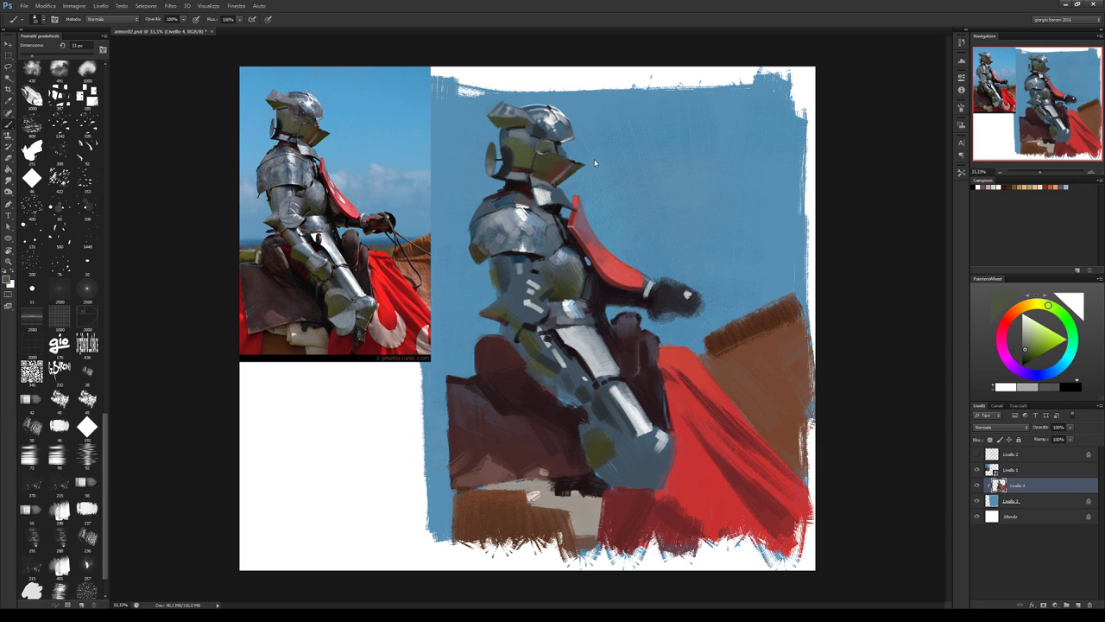
{"action": "left_click", "coordinate": [546, 153], "text": "alt"}
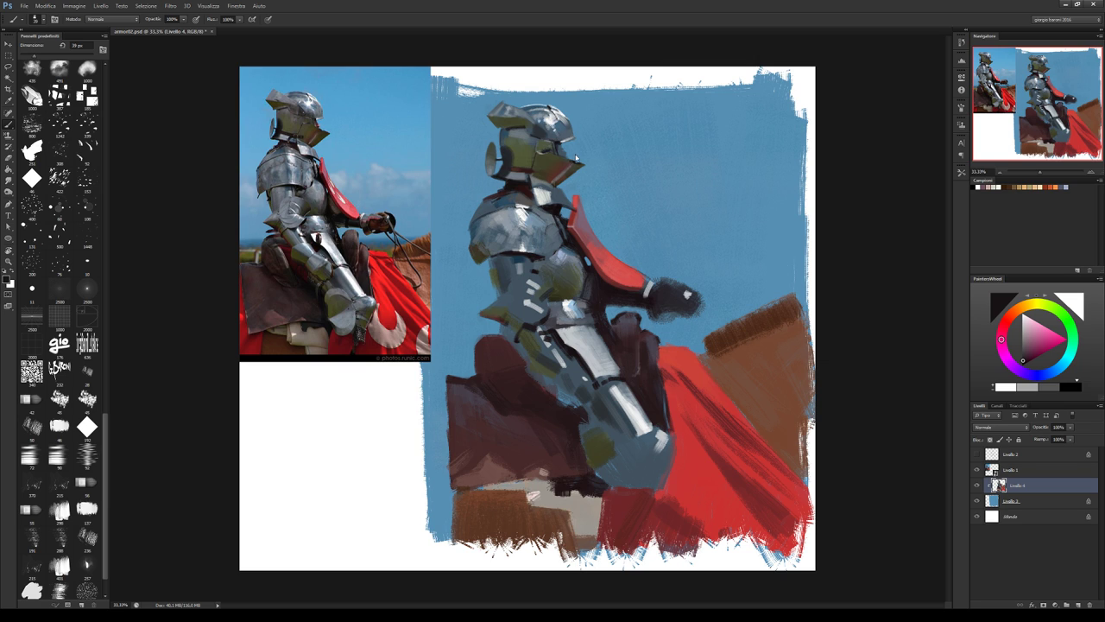
{"action": "left_click", "coordinate": [541, 151], "text": "alt"}
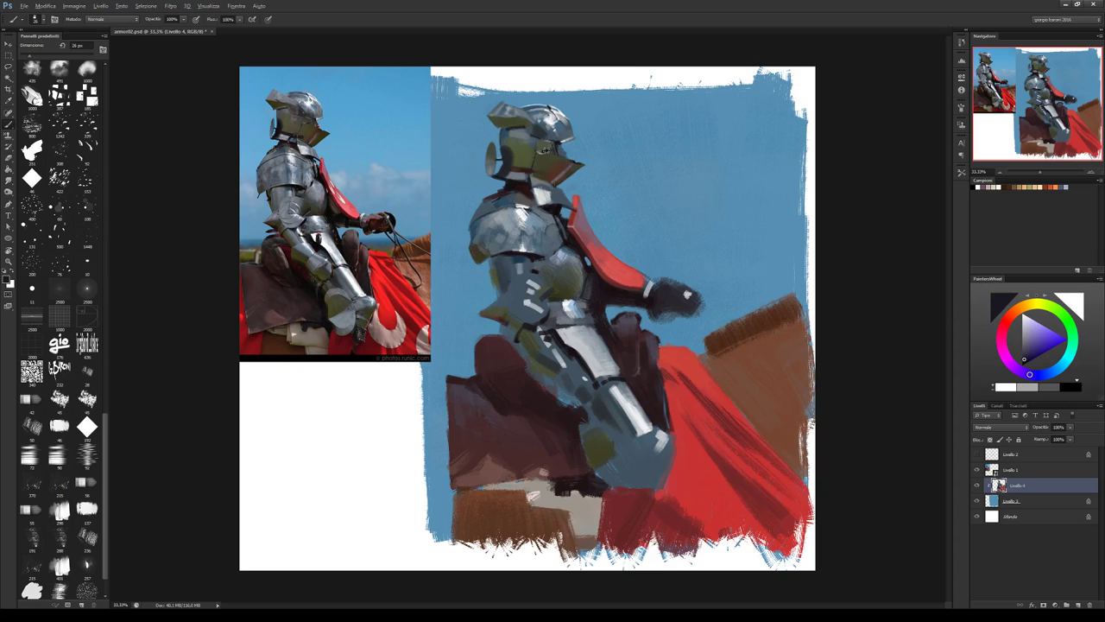
{"action": "left_click", "coordinate": [541, 157], "text": "alt"}
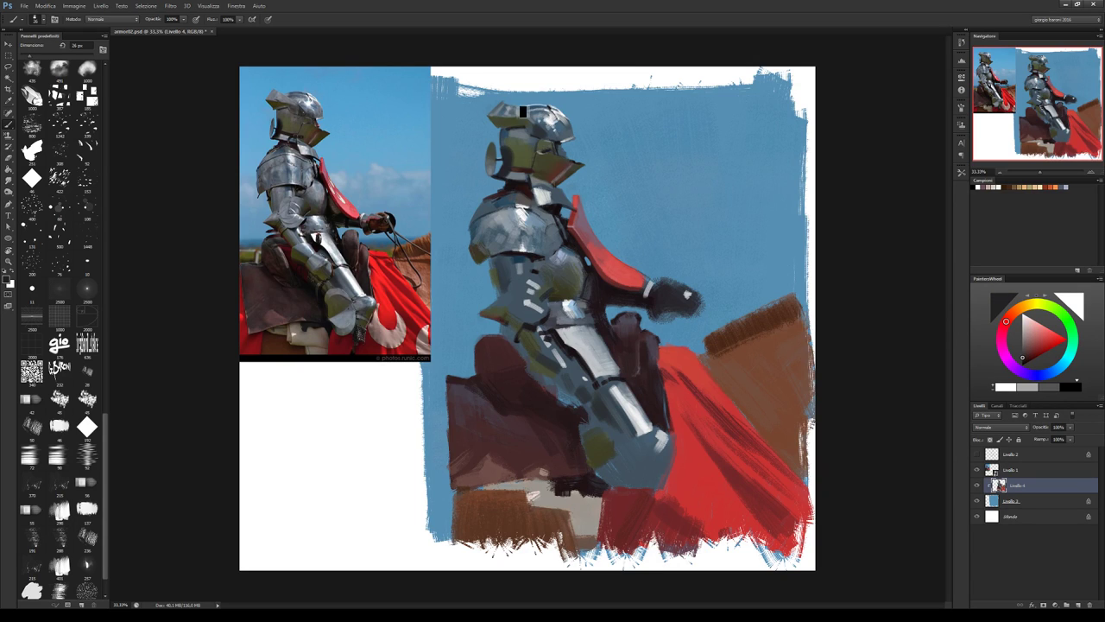
{"action": "left_click_drag", "start_coordinate": [550, 134], "coordinate": [537, 156]}
Switch to white, then dab greyish teal and blue-grey tones sampled from the armour.
{"action": "key", "text": "x"}
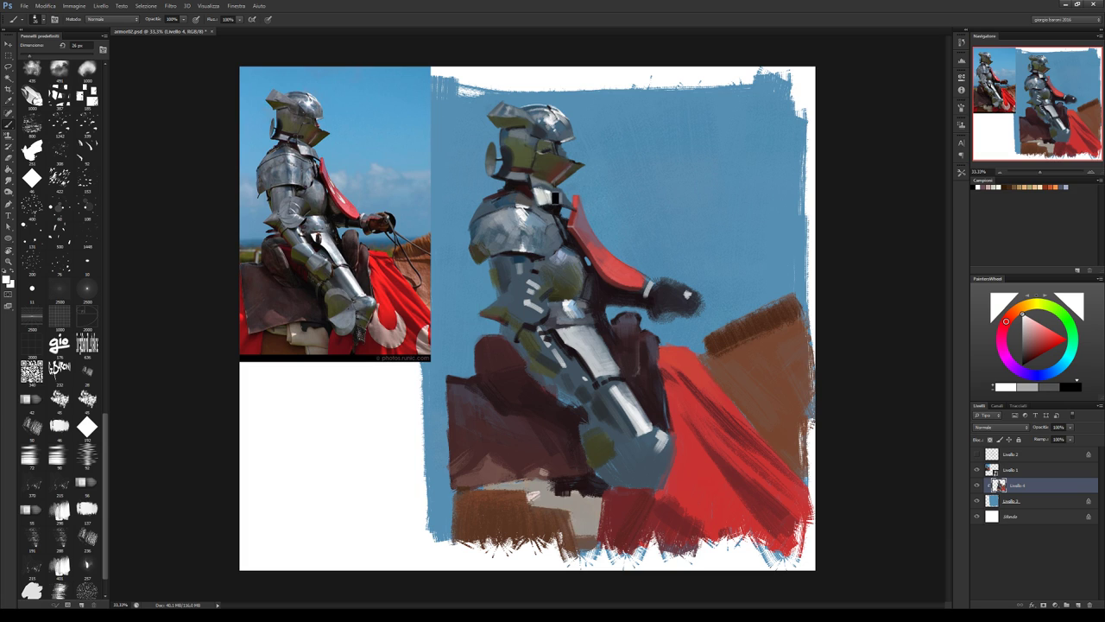
{"action": "left_click", "coordinate": [552, 200], "text": "alt"}
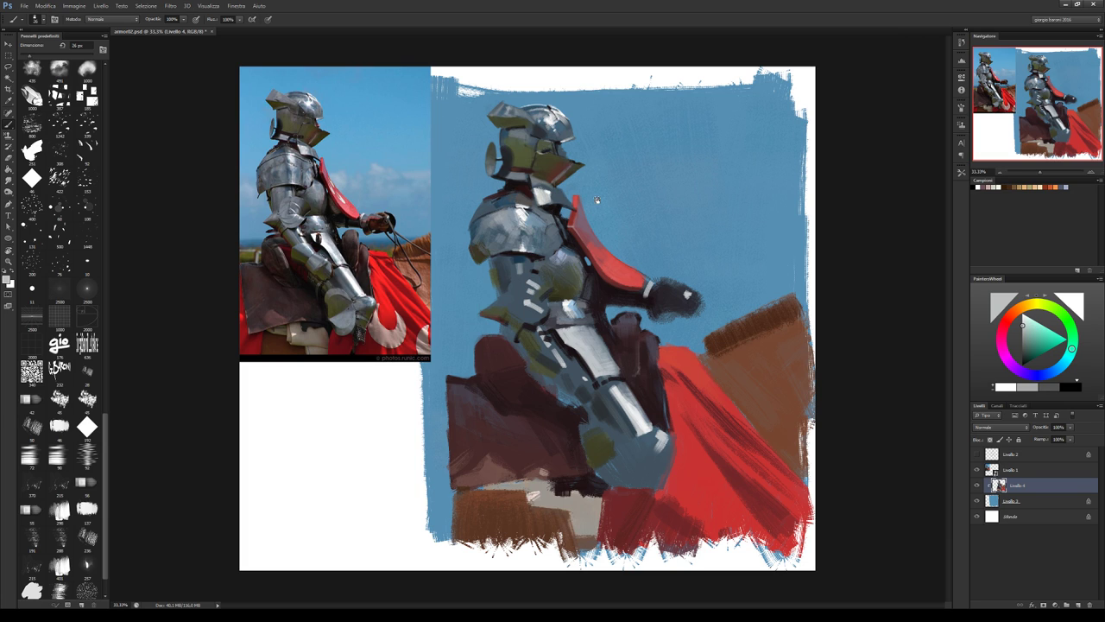
{"action": "left_click", "coordinate": [535, 221], "text": "alt"}
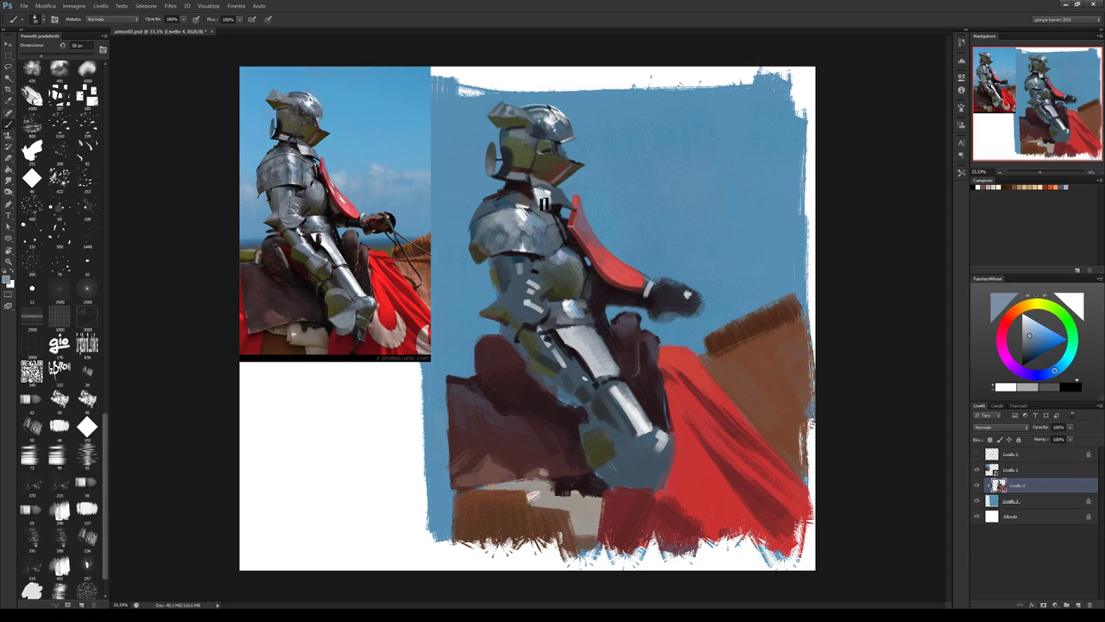
{"action": "left_click", "coordinate": [546, 203], "text": "alt"}
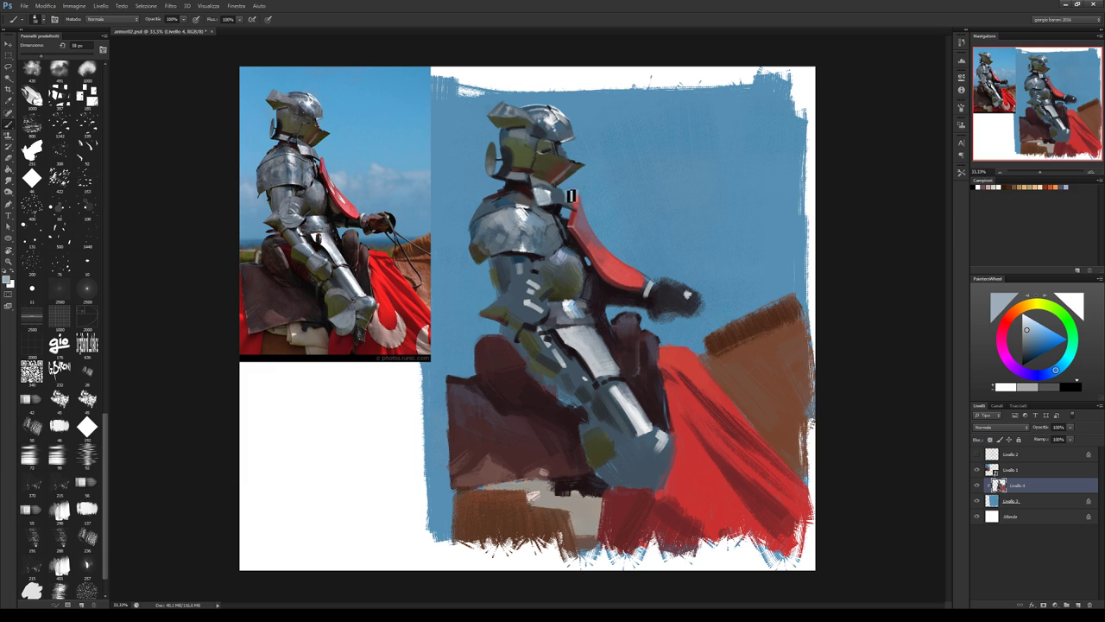
{"action": "left_click", "coordinate": [570, 196], "text": "alt"}
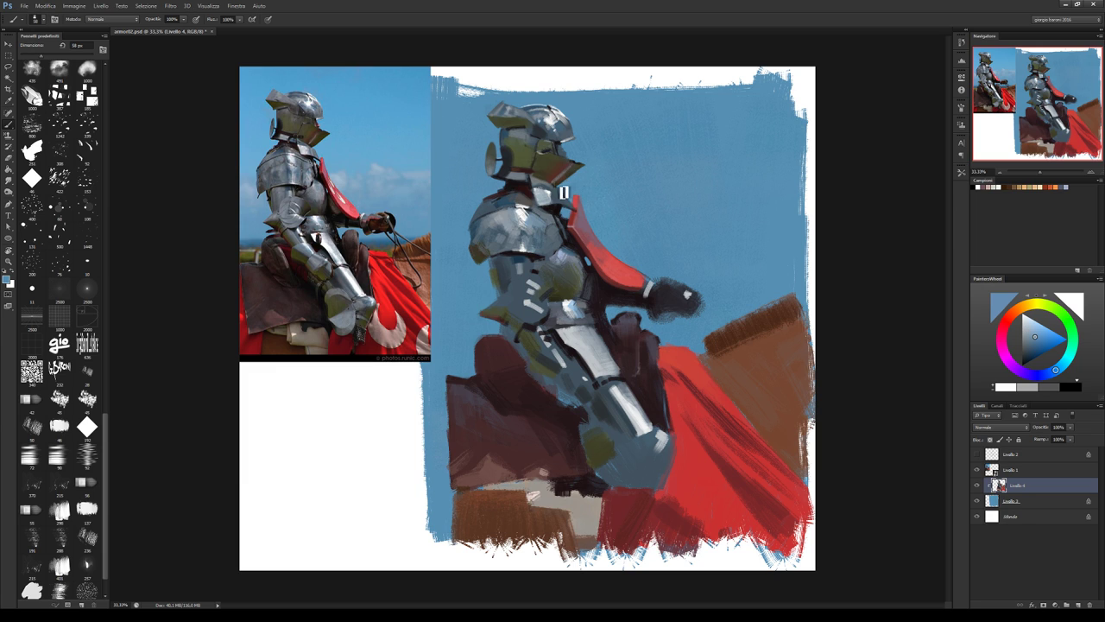
Dab progressively darker armour tones near the neck, then a lighter blue.
{"action": "left_click", "coordinate": [560, 202], "text": "alt"}
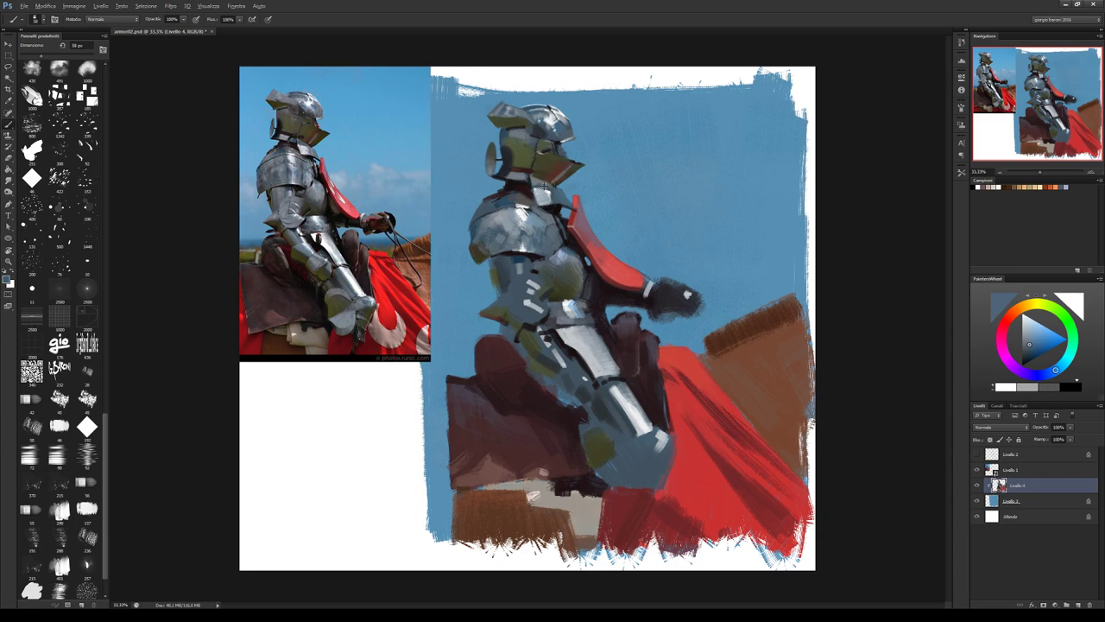
{"action": "left_click", "coordinate": [558, 196], "text": "alt"}
{"action": "left_click", "coordinate": [557, 190], "text": "alt"}
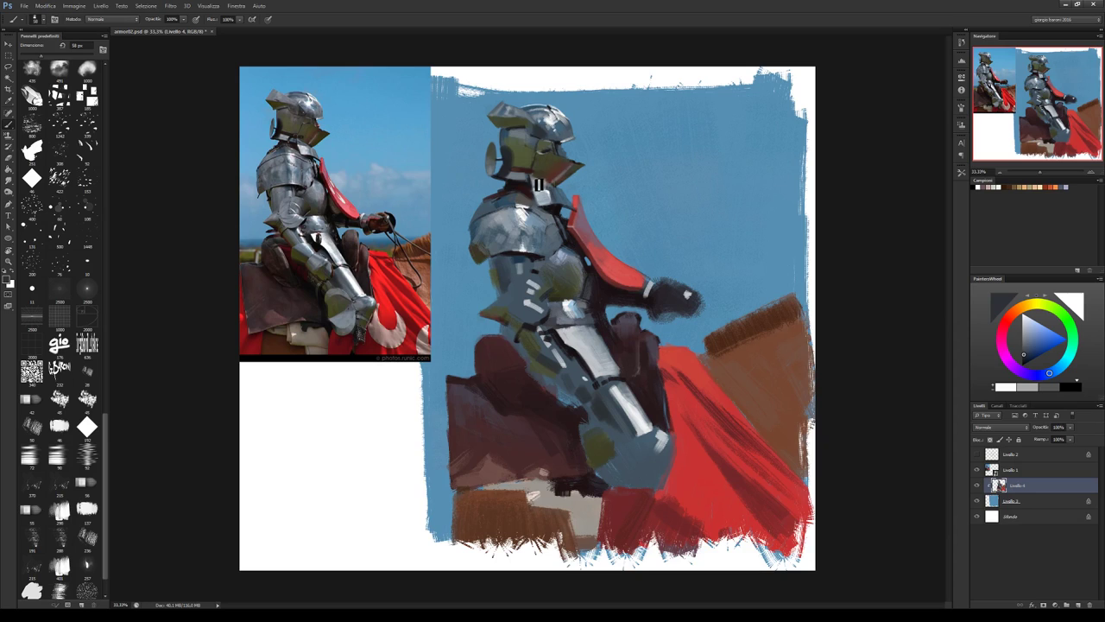
{"action": "left_click", "coordinate": [548, 186], "text": "alt"}
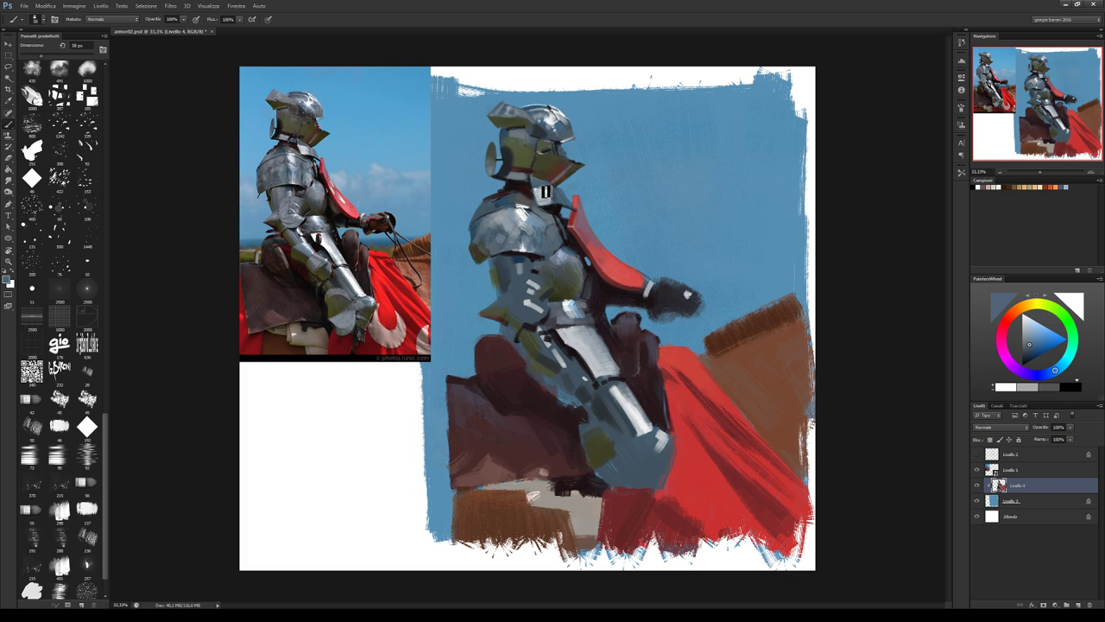
Add light grey-blue, near-black red, near-white highlight and muted grey tones to the neck armour.
{"action": "key", "text": "x"}
{"action": "left_click", "coordinate": [542, 192], "text": "alt"}
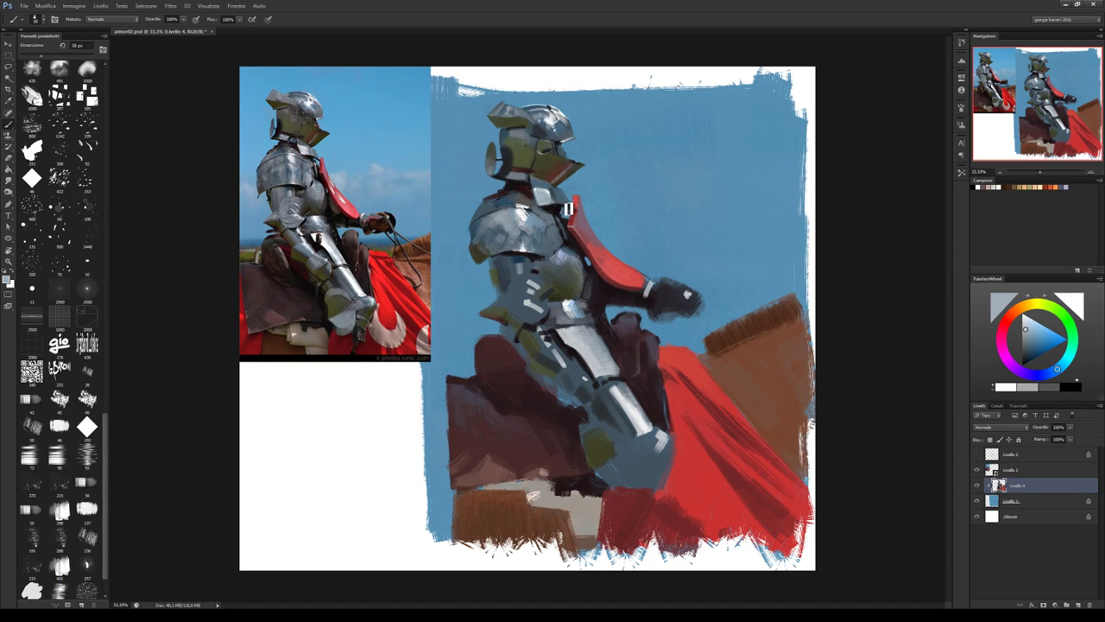
{"action": "left_click", "coordinate": [552, 210], "text": "alt"}
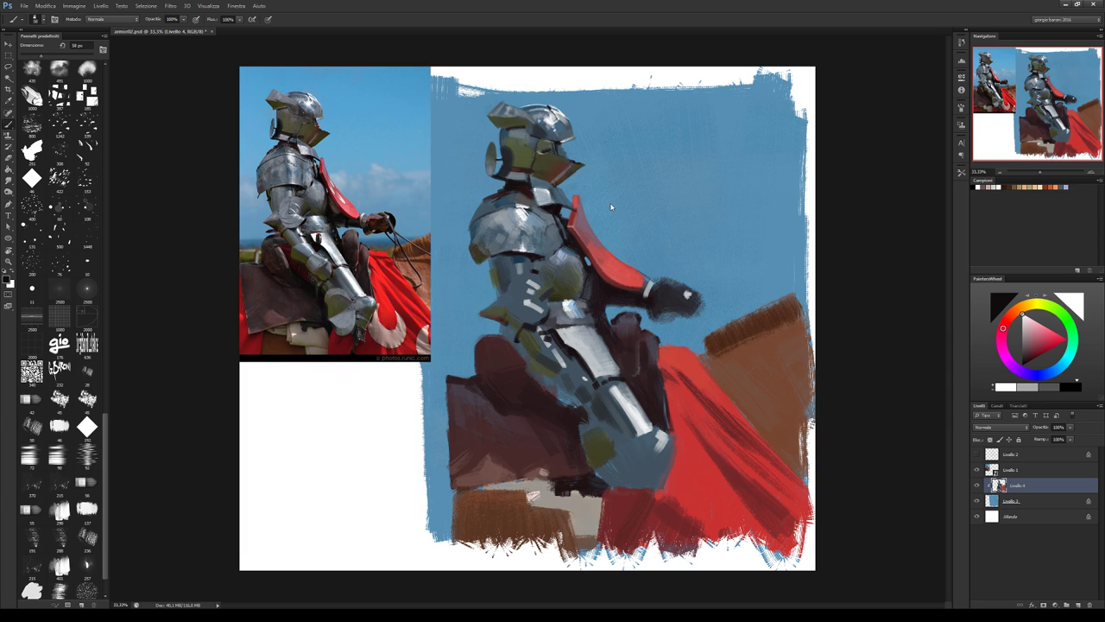
{"action": "left_click", "coordinate": [620, 80], "text": "alt"}
{"action": "left_click", "coordinate": [553, 205], "text": "alt"}
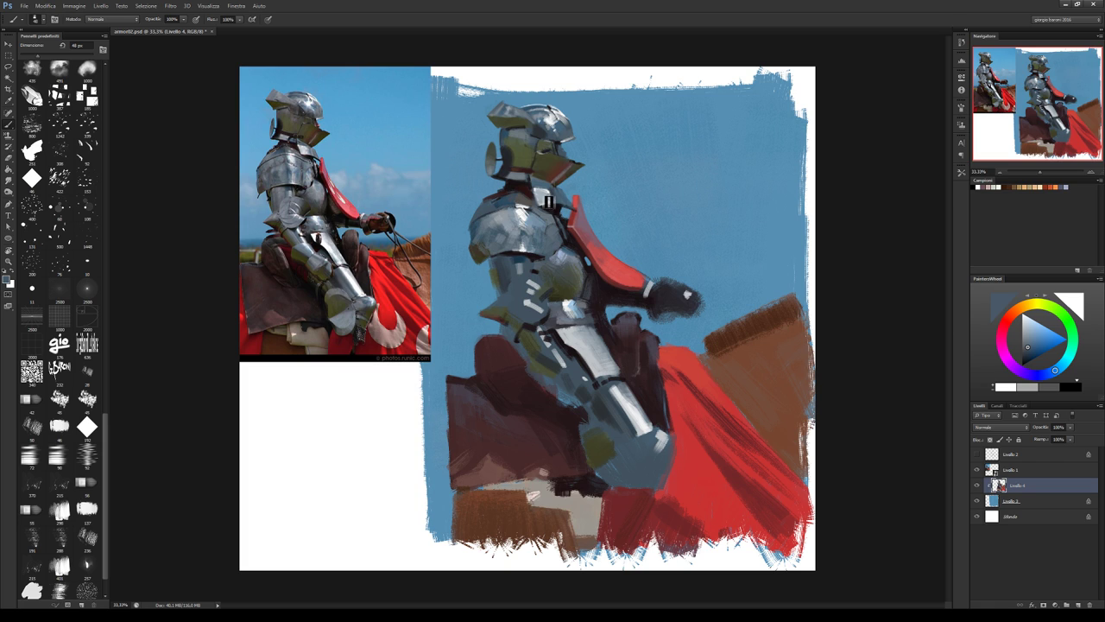
{"action": "left_click", "coordinate": [552, 203], "text": "alt"}
Dab blue-grey and dark visor olive on the helmet, shrinking the brush to 27 px.
{"action": "left_click", "coordinate": [569, 206], "text": "alt"}
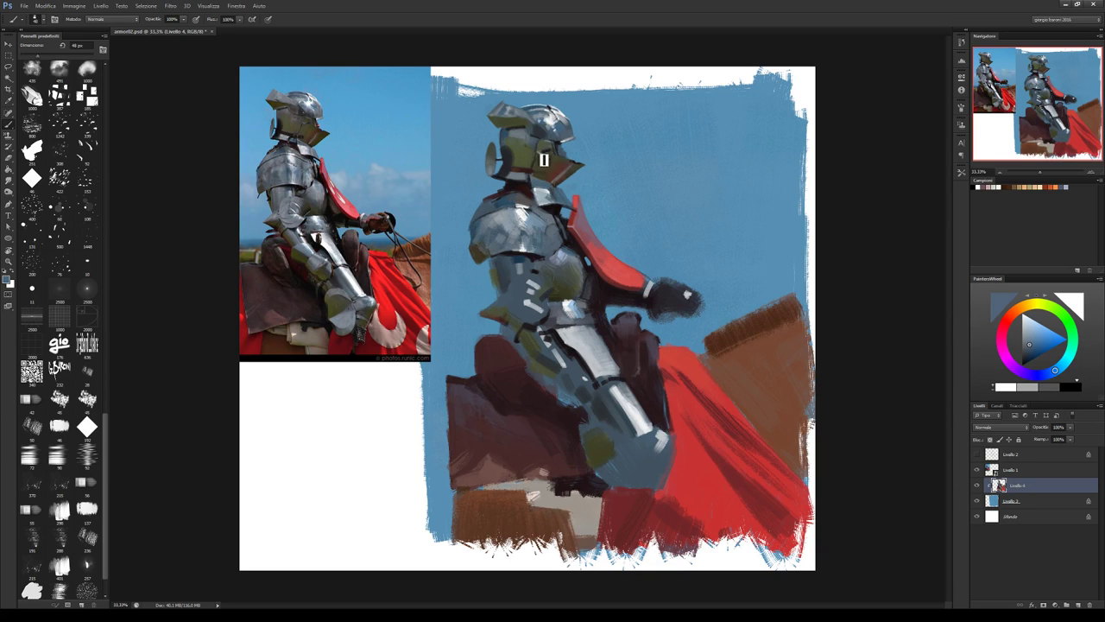
{"action": "left_click", "coordinate": [578, 163], "text": "alt"}
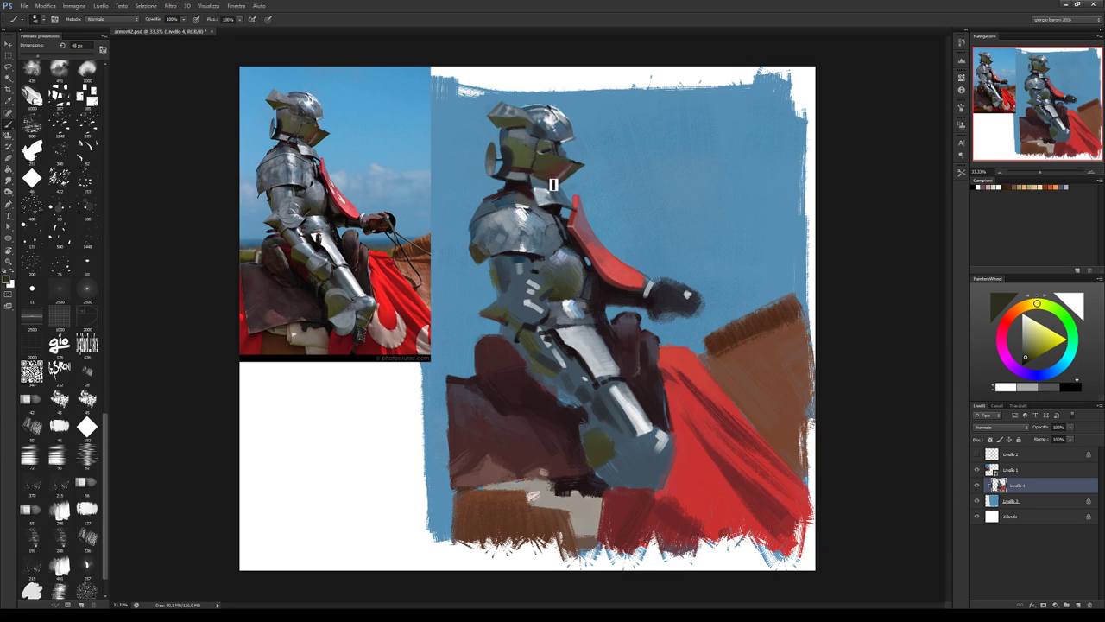
{"action": "left_click", "coordinate": [581, 163], "text": "alt"}
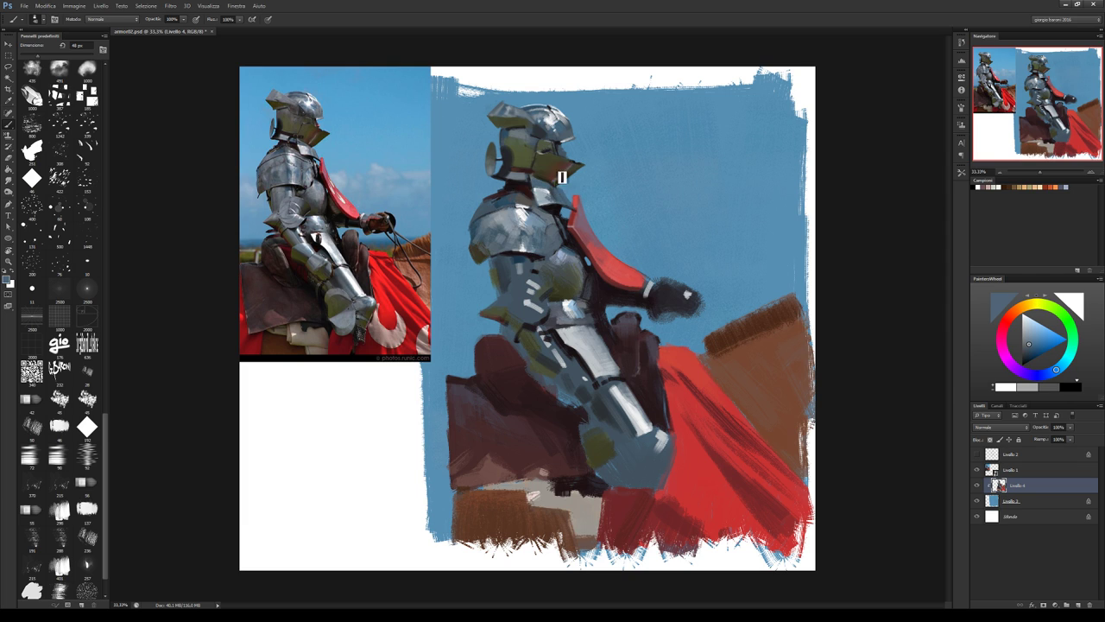
{"action": "key", "text": "bracketleft"}
{"action": "key", "text": "bracketleft"}
{"action": "left_click", "coordinate": [550, 179], "text": "alt"}
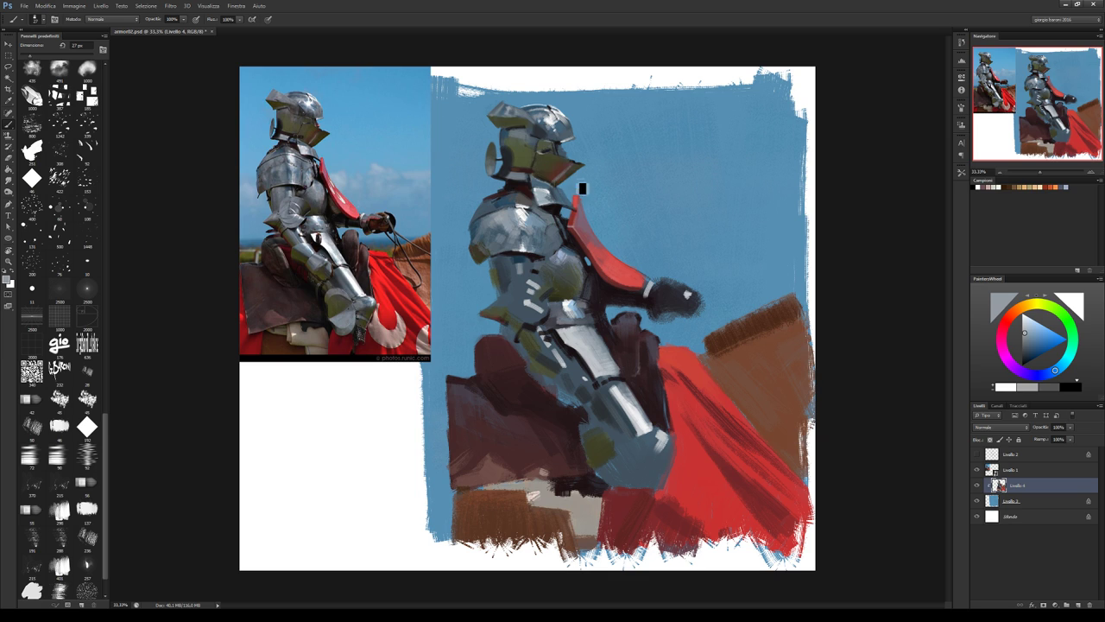
Touch up the helmet and gorget with dark red, grey-blue and visor olive green.
{"action": "left_click", "coordinate": [517, 177], "text": "alt"}
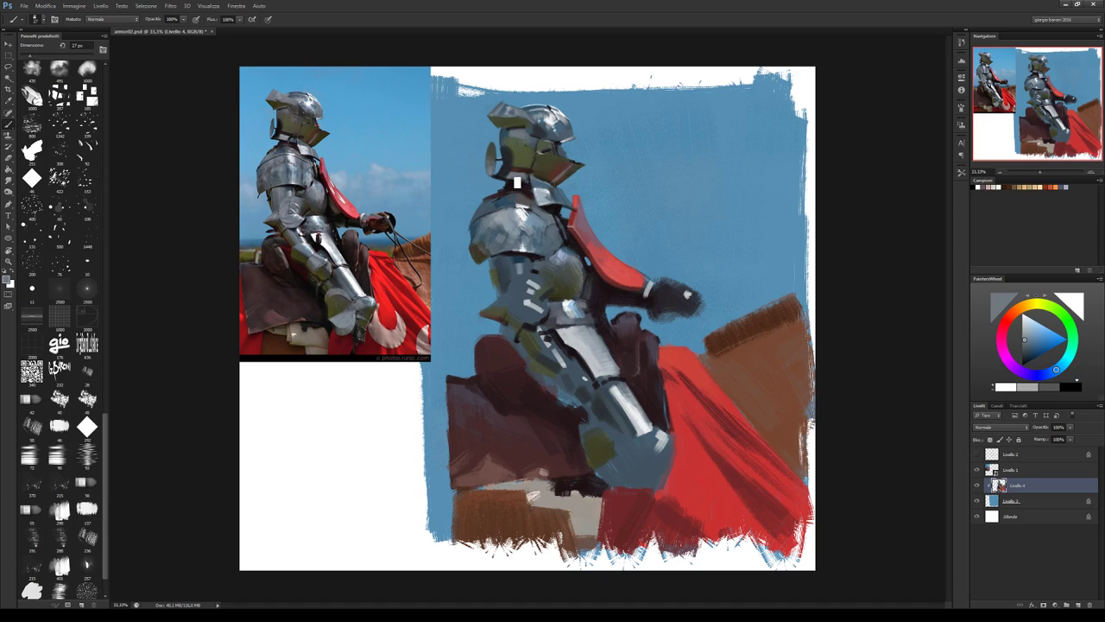
{"action": "left_click", "coordinate": [521, 176], "text": "alt"}
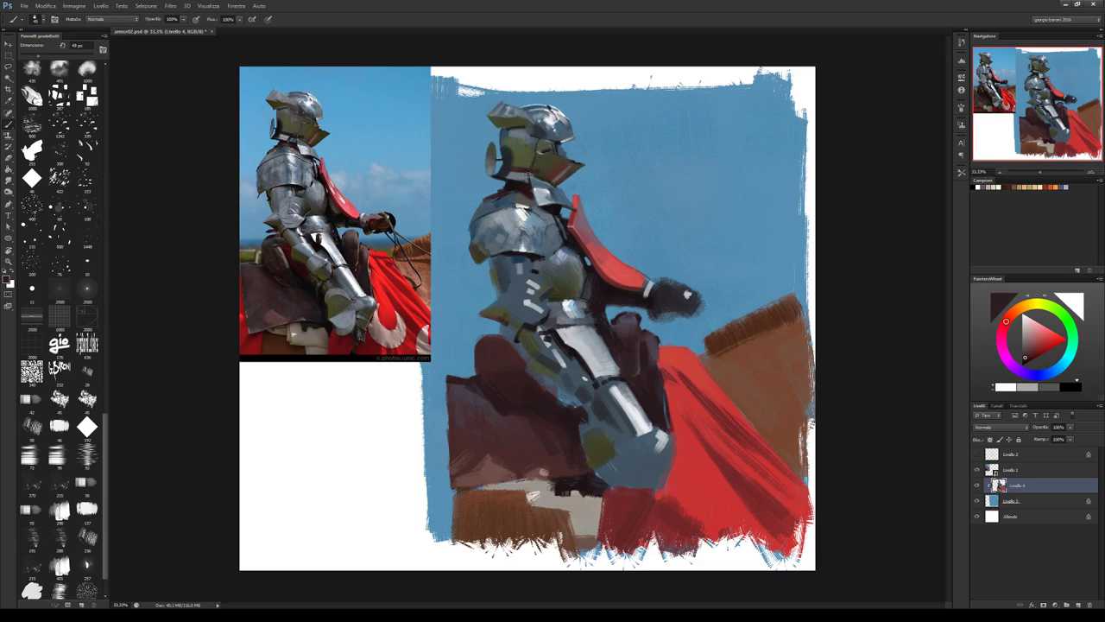
{"action": "left_click", "coordinate": [527, 171], "text": "alt"}
{"action": "left_click", "coordinate": [542, 173], "text": "alt"}
{"action": "left_click", "coordinate": [553, 169], "text": "alt"}
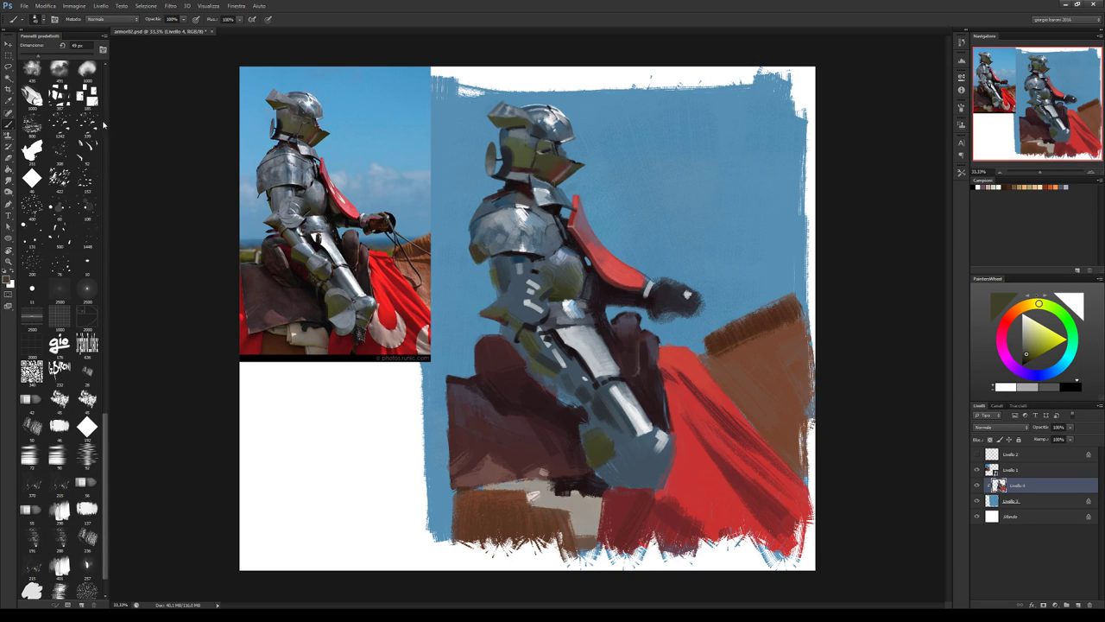
Switch to a 19 px small round brush and dab grey-blue, olive and reddish-brown on the helmet.
{"action": "left_click_drag", "start_coordinate": [102, 414], "coordinate": [103, 65]}
{"action": "left_click", "coordinate": [32, 71]}
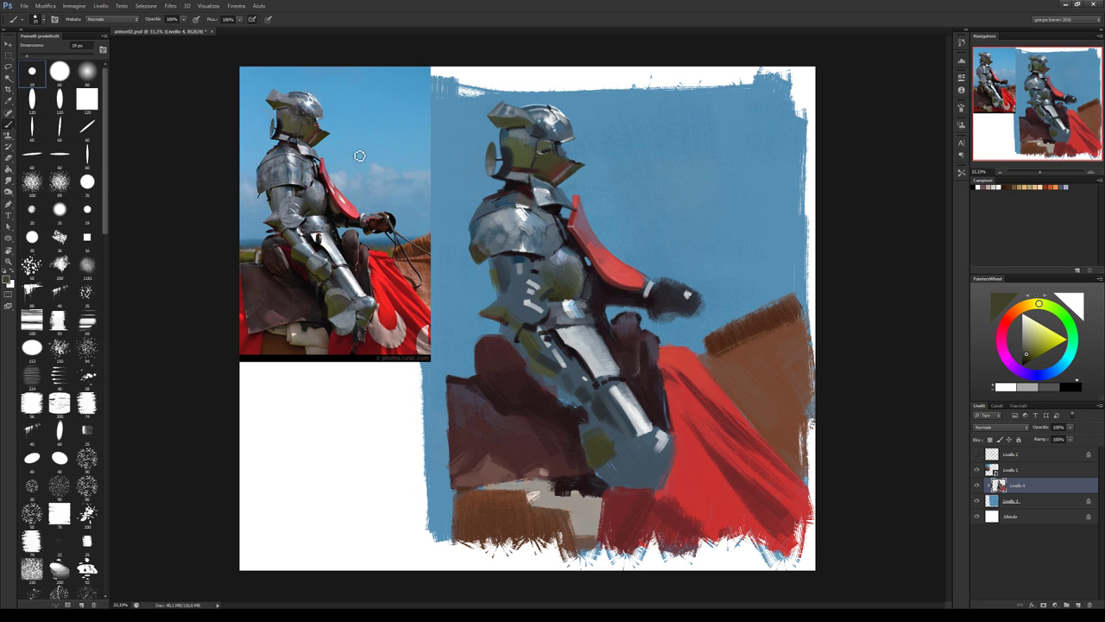
{"action": "left_click", "coordinate": [529, 176], "text": "alt"}
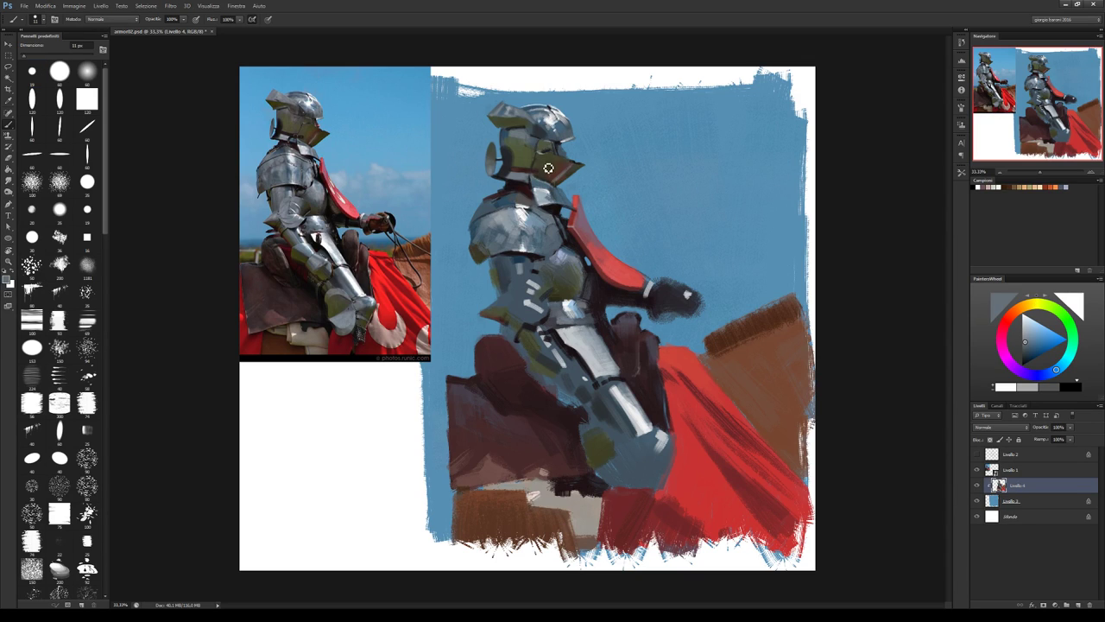
{"action": "left_click", "coordinate": [540, 176], "text": "alt"}
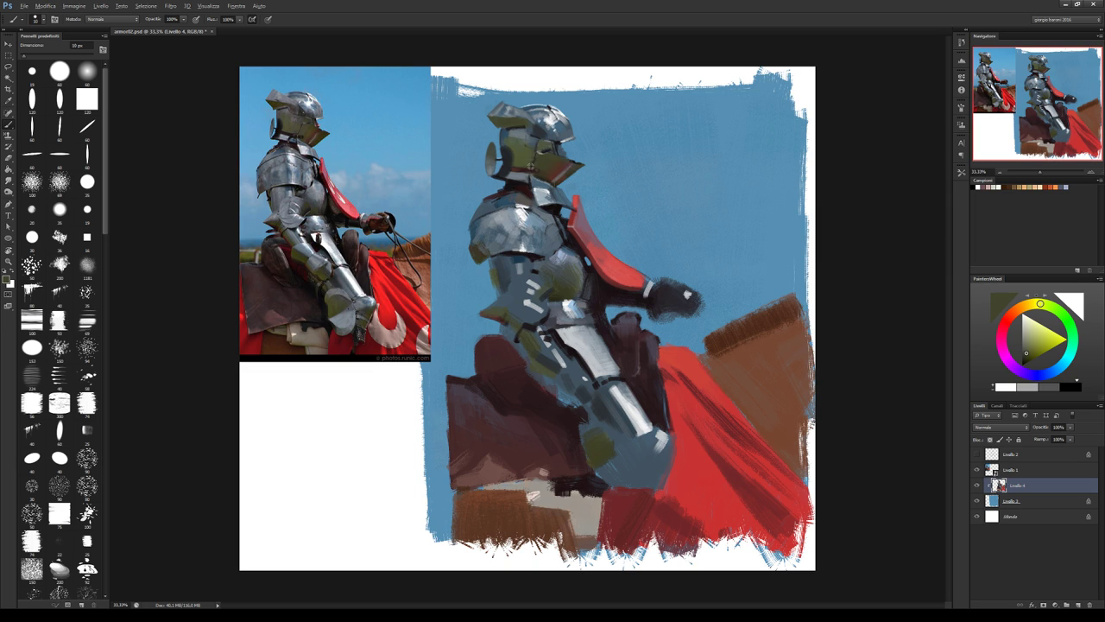
{"action": "left_click", "coordinate": [529, 176], "text": "alt"}
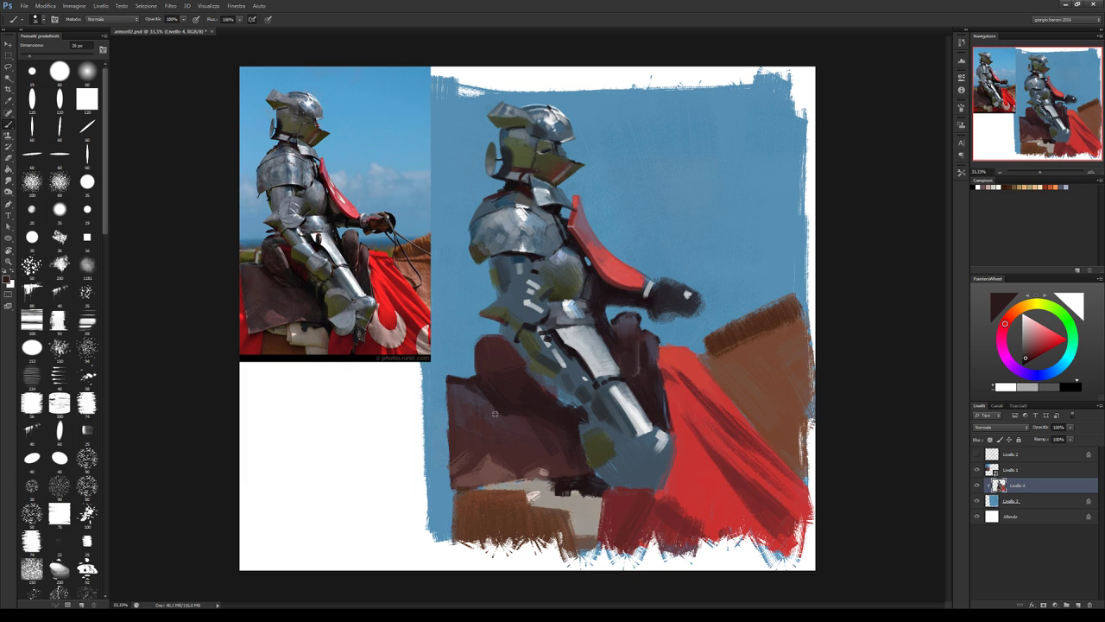
Mix a muted brown, then a slightly lightened dark olive for the helmet.
{"action": "left_click", "coordinate": [490, 467], "text": "alt"}
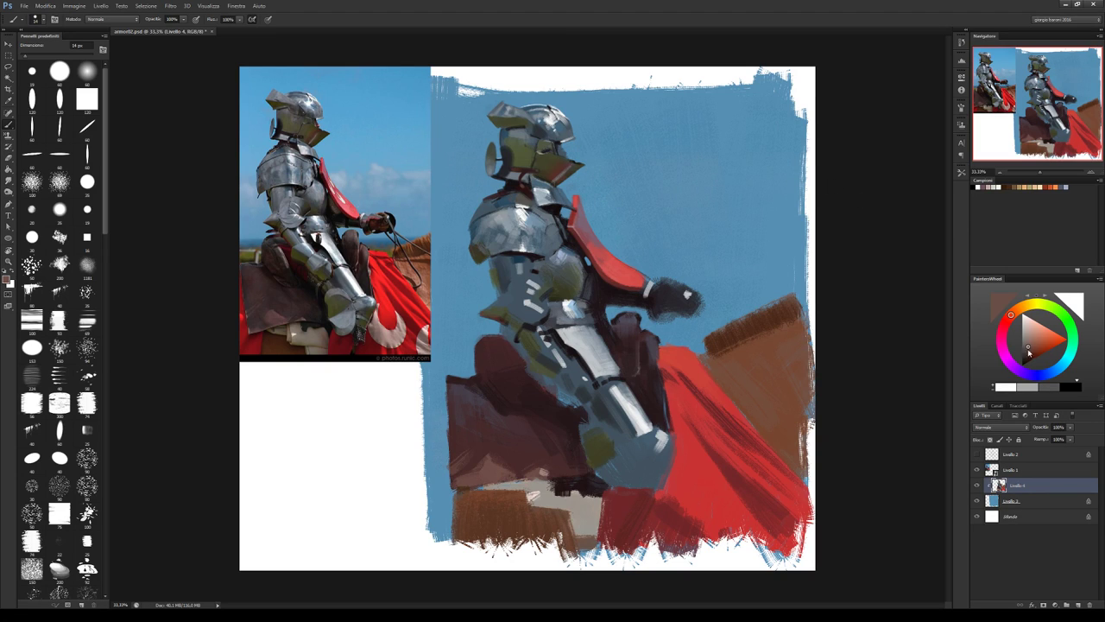
{"action": "left_click", "coordinate": [1030, 309]}
{"action": "left_click", "coordinate": [1026, 356]}
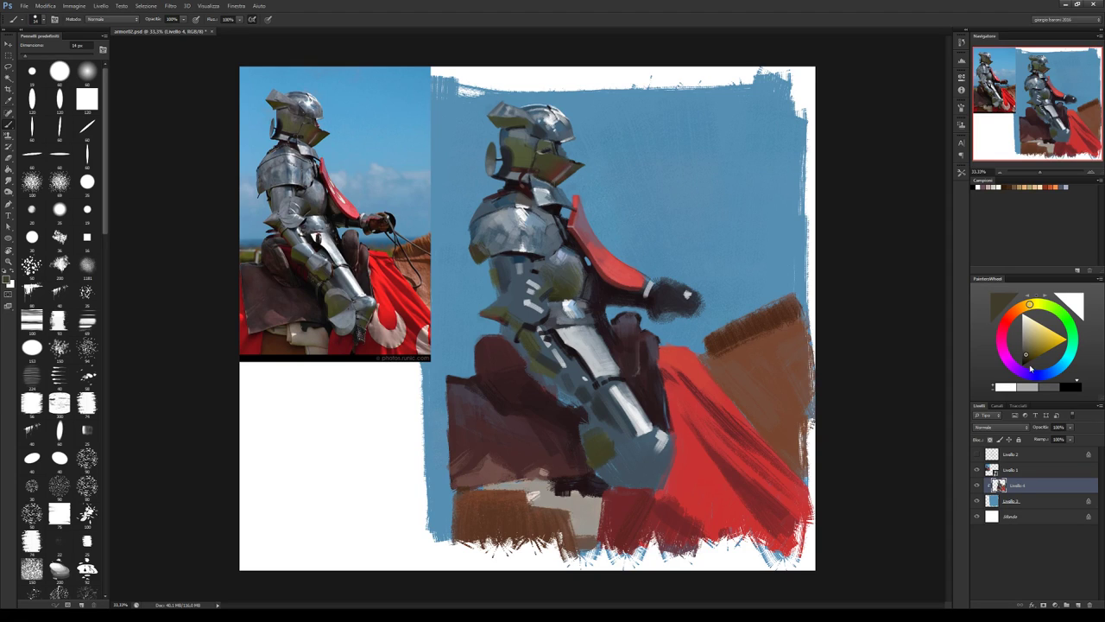
{"action": "left_click", "coordinate": [1027, 350]}
{"action": "left_click", "coordinate": [1036, 343]}
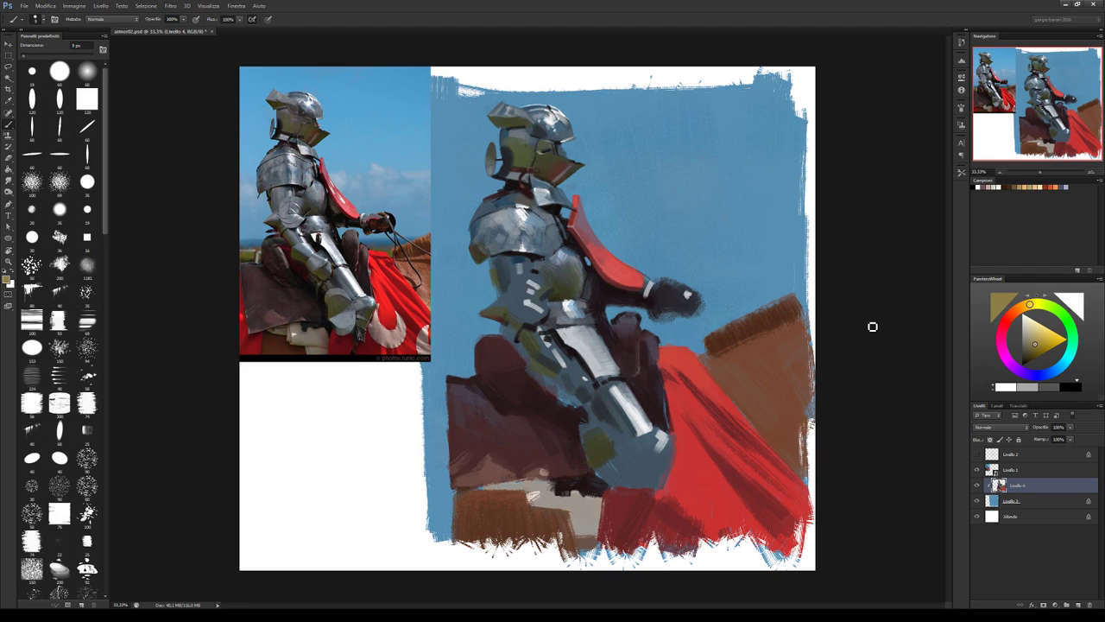
Paint visor details in maroon, purple-grey, grey-blue and magenta-red at 14 px, then save.
{"action": "left_click", "coordinate": [525, 173], "text": "alt"}
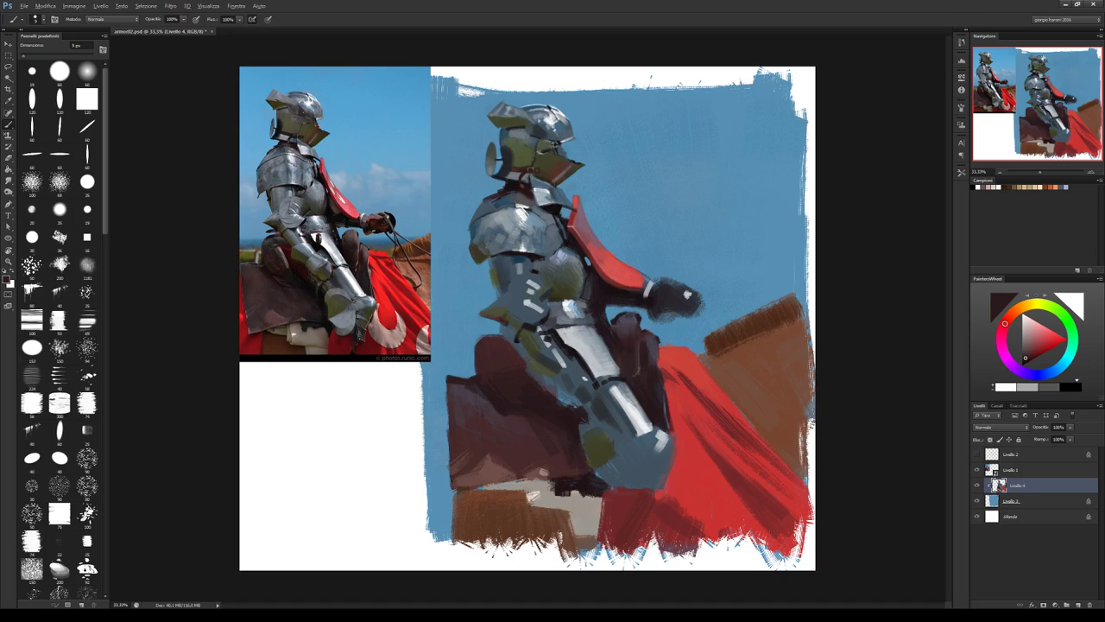
{"action": "left_click", "coordinate": [538, 165], "text": "alt"}
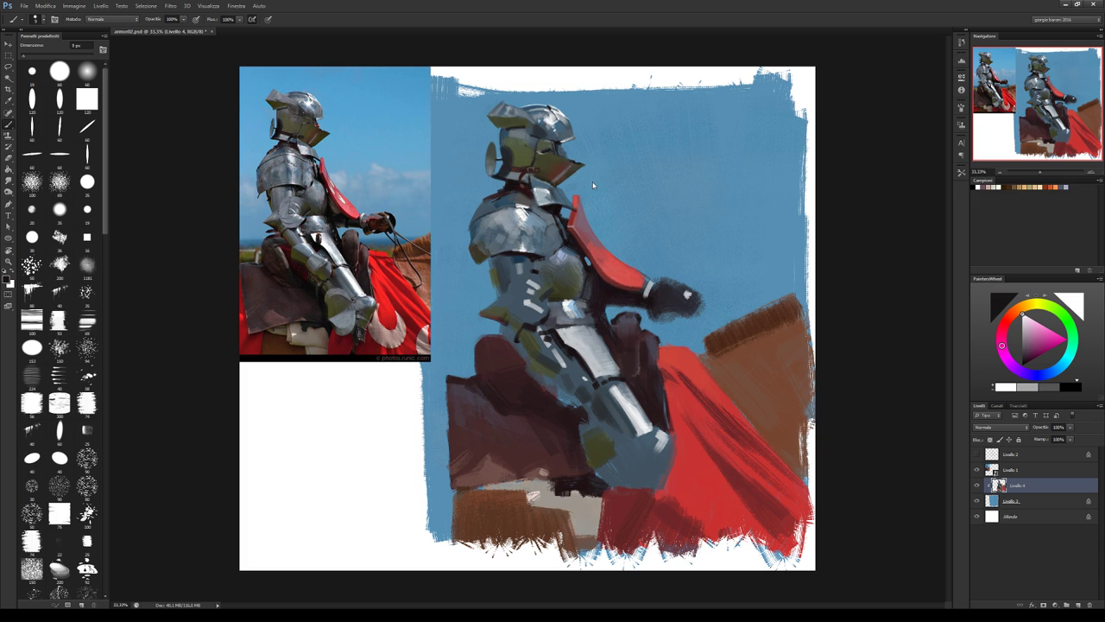
{"action": "key", "text": "bracketright"}
{"action": "key", "text": "bracketright"}
{"action": "key", "text": "bracketright"}
{"action": "left_click", "coordinate": [526, 136], "text": "alt"}
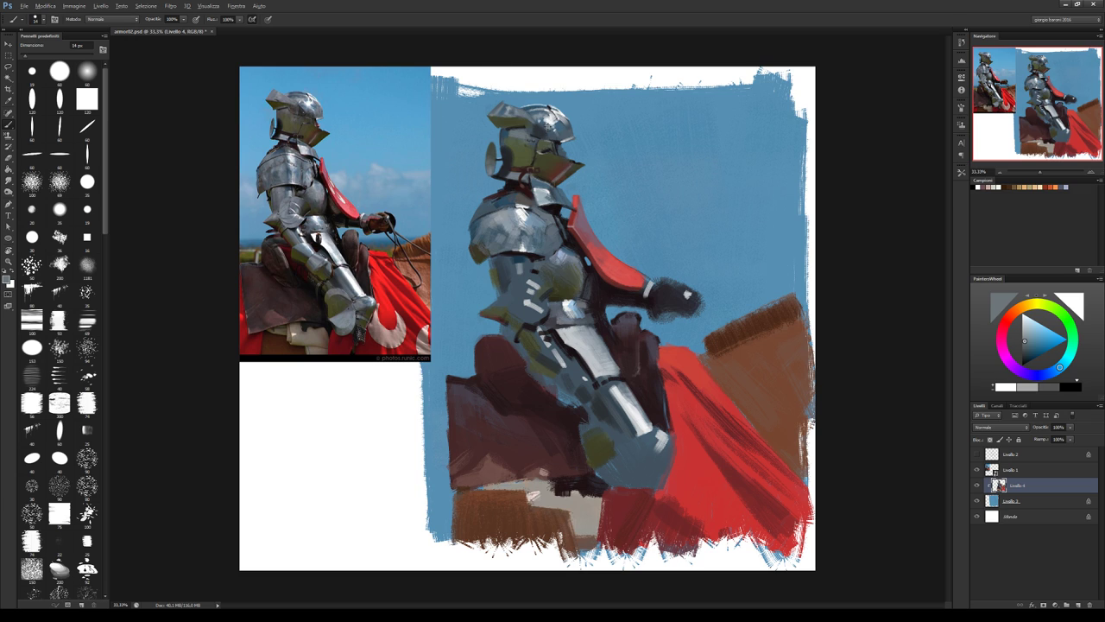
{"action": "left_click", "coordinate": [554, 127], "text": "alt"}
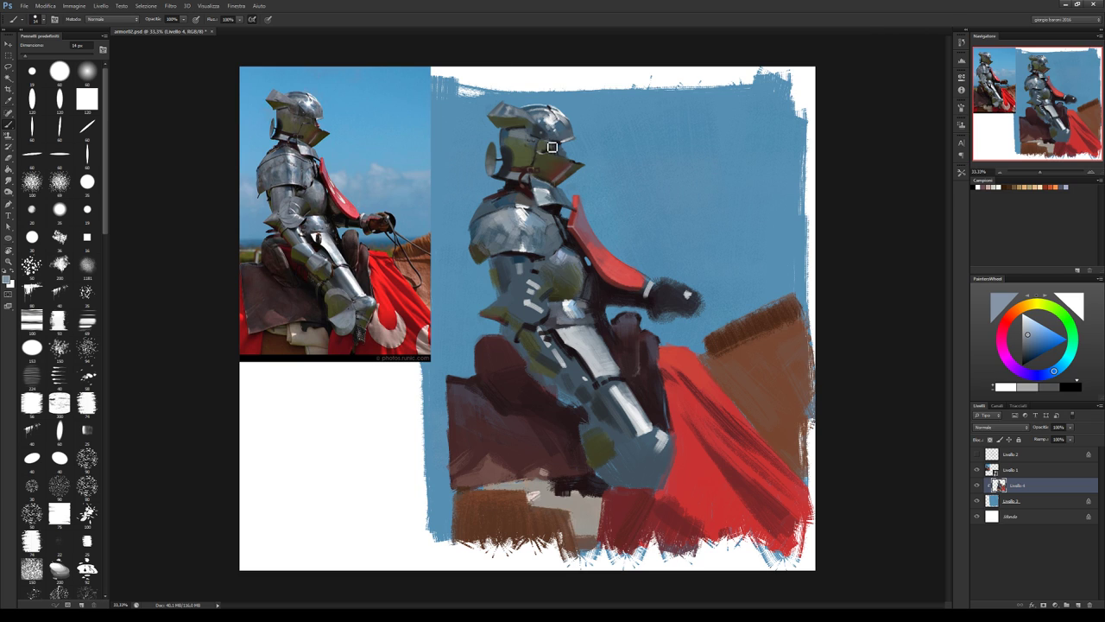
{"action": "left_click", "coordinate": [553, 143], "text": "alt"}
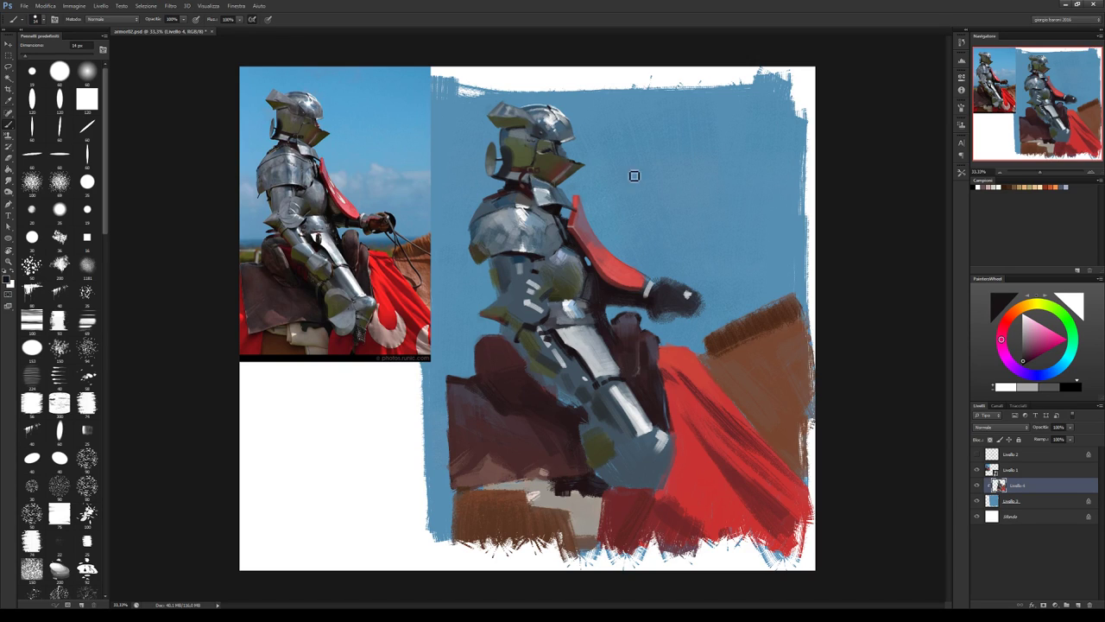
{"action": "key", "text": "ctrl+s"}
Choose a larger textured brush preset and mix a grey from a greenish colour.
{"action": "scroll", "coordinate": [105, 230], "scroll_direction": "down", "scroll_amount": 3}
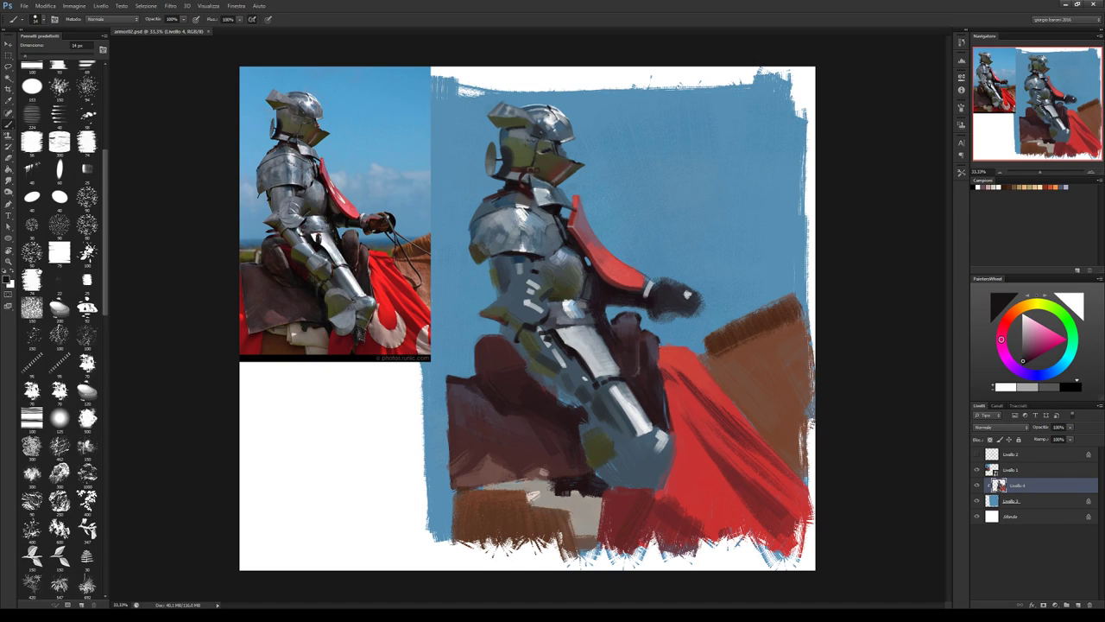
{"action": "left_click", "coordinate": [31, 252]}
{"action": "left_click", "coordinate": [568, 272], "text": "alt"}
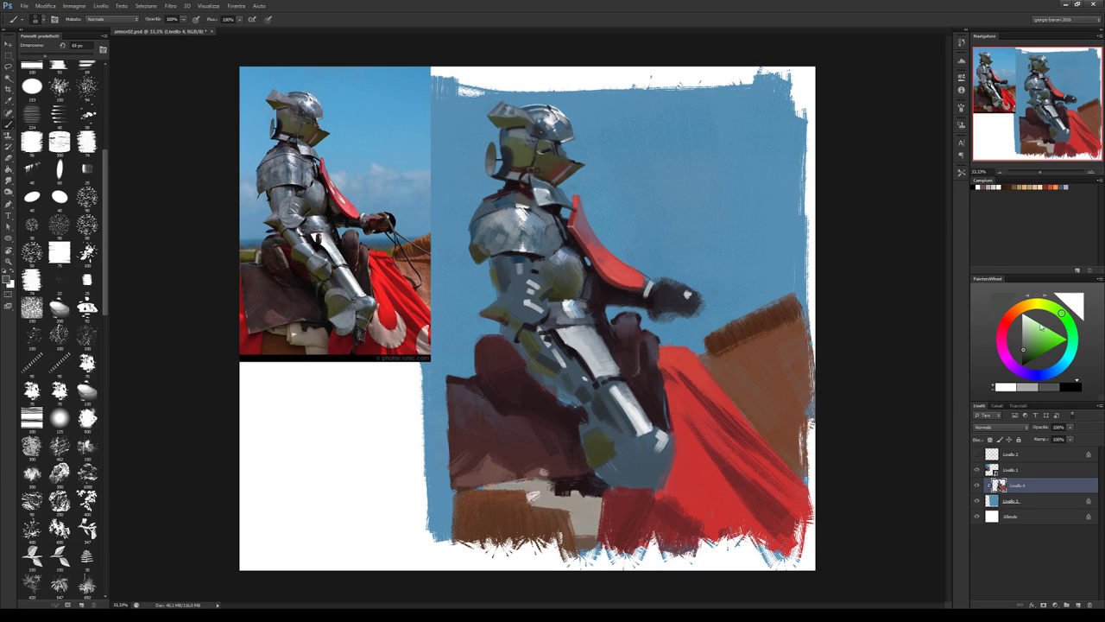
{"action": "left_click", "coordinate": [1023, 347]}
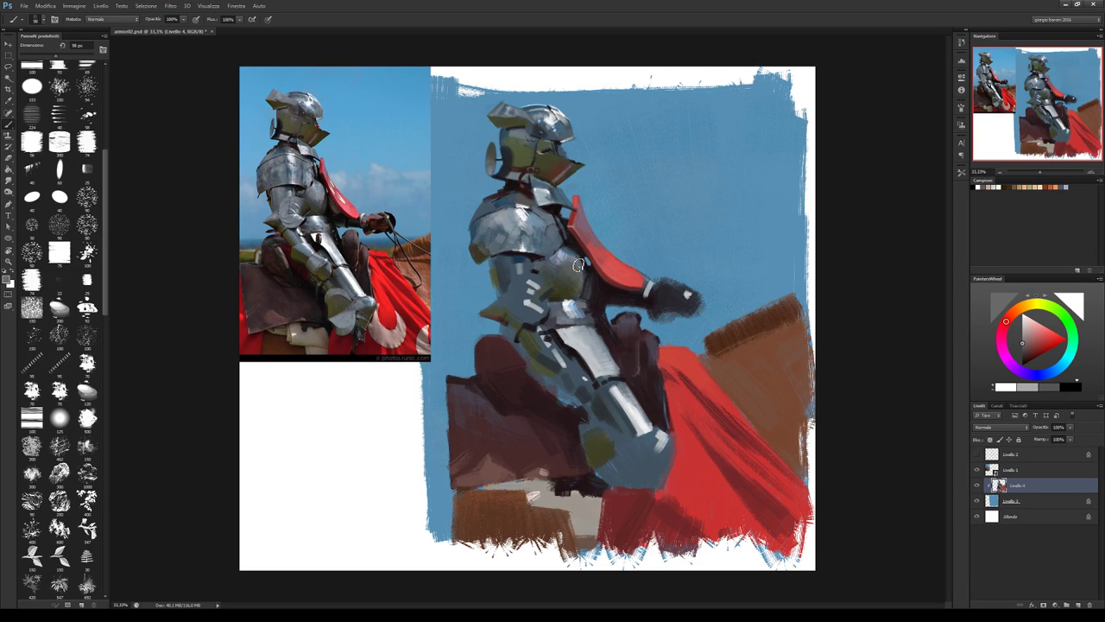
Paint the chest with bluish, olive, blue-grey and dark cape-shadow tones, shrinking the brush to 36 px.
{"action": "left_click", "coordinate": [577, 295], "text": "alt"}
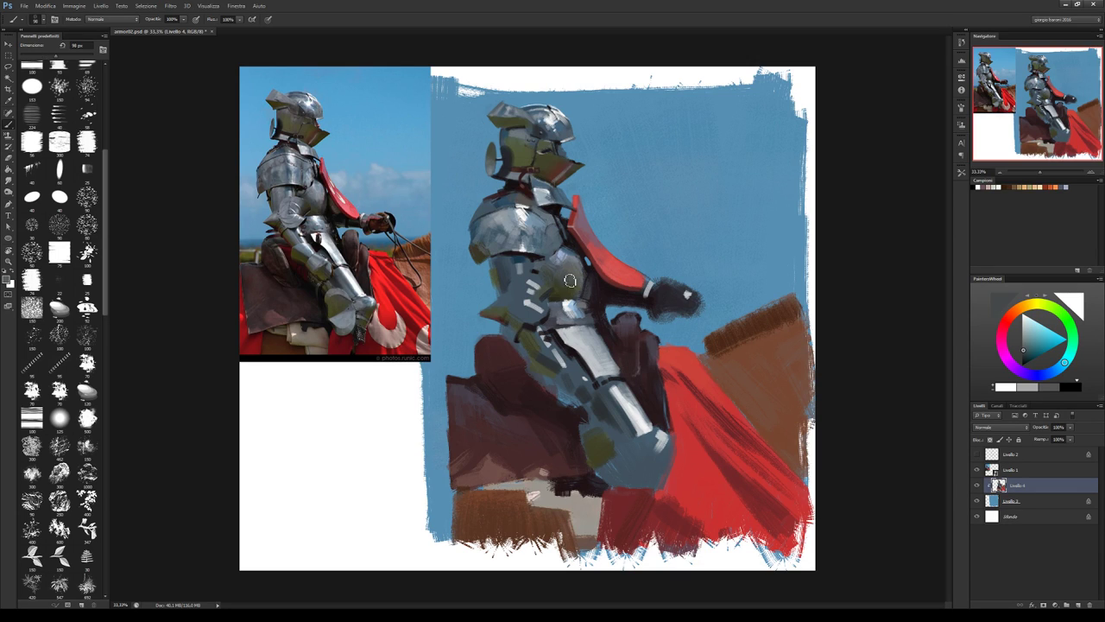
{"action": "left_click", "coordinate": [568, 290], "text": "alt"}
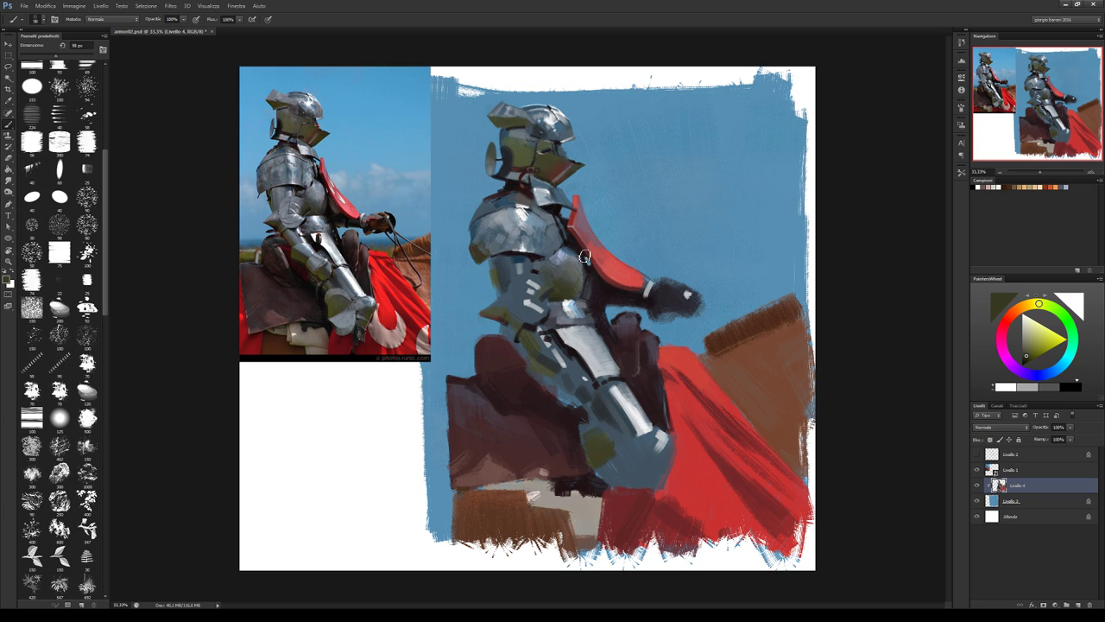
{"action": "left_click", "coordinate": [583, 293], "text": "alt"}
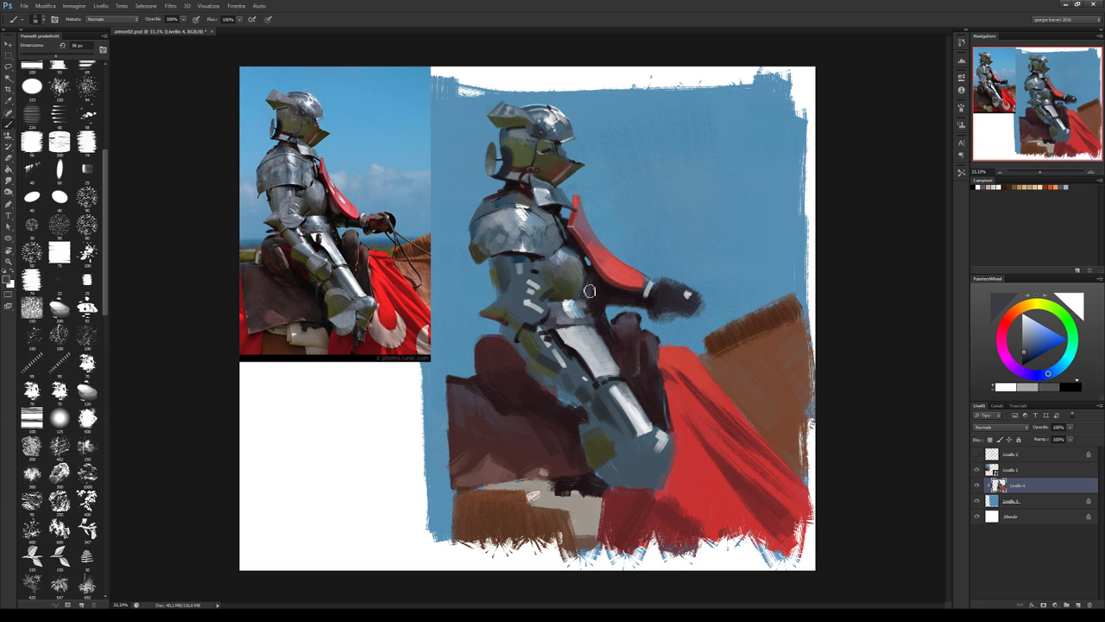
{"action": "left_click", "coordinate": [602, 295], "text": "alt"}
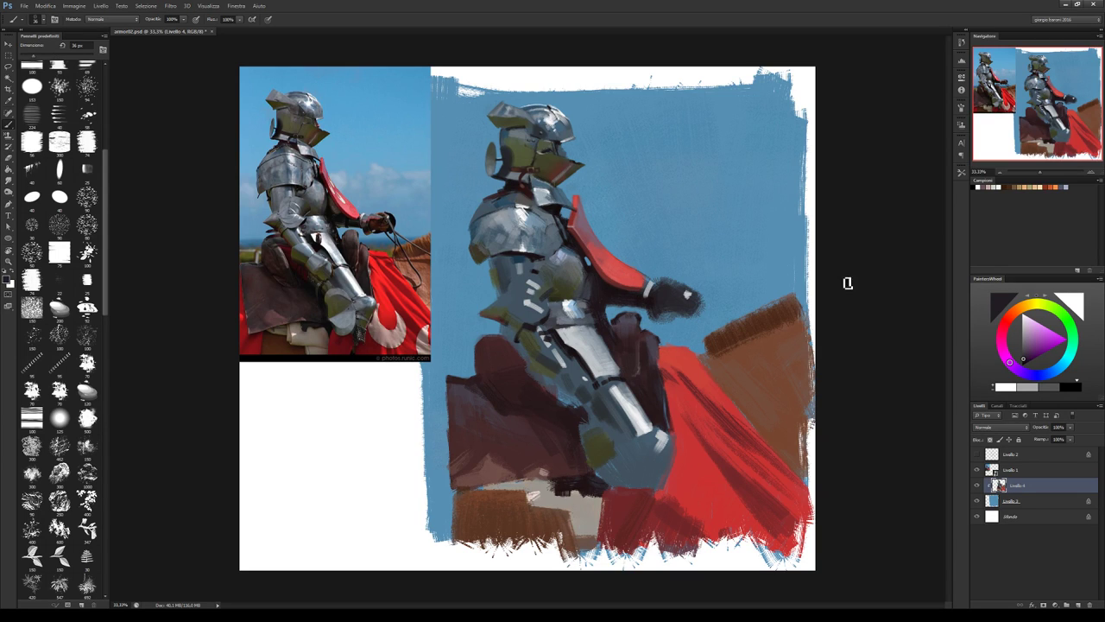
{"action": "key", "text": "bracketleft"}
{"action": "key", "text": "bracketleft"}
{"action": "key", "text": "bracketleft"}
Lighten the chest armour with light blue-grey tones sampled from it.
{"action": "left_click", "coordinate": [560, 316], "text": "alt"}
{"action": "left_click", "coordinate": [572, 329], "text": "alt"}
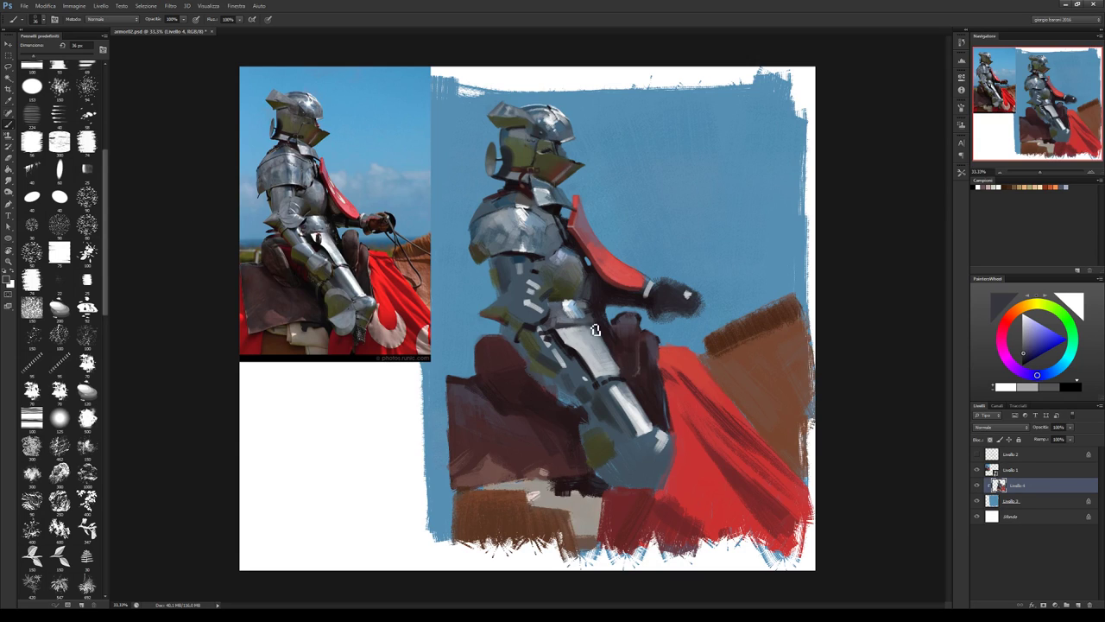
{"action": "left_click", "coordinate": [593, 328], "text": "alt"}
{"action": "left_click", "coordinate": [566, 334], "text": "alt"}
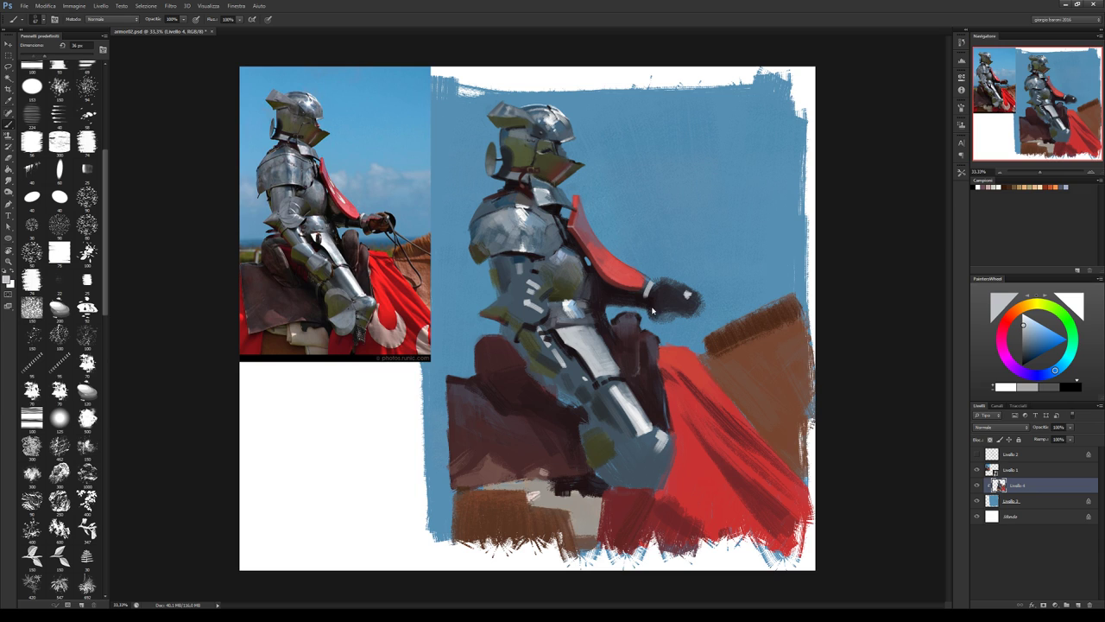
Enlarge the brush to 67 px and rework the waist in darker and lighter grey-blues.
{"action": "left_click_drag", "start_coordinate": [653, 311], "coordinate": [778, 269]}
{"action": "left_click", "coordinate": [581, 321], "text": "alt"}
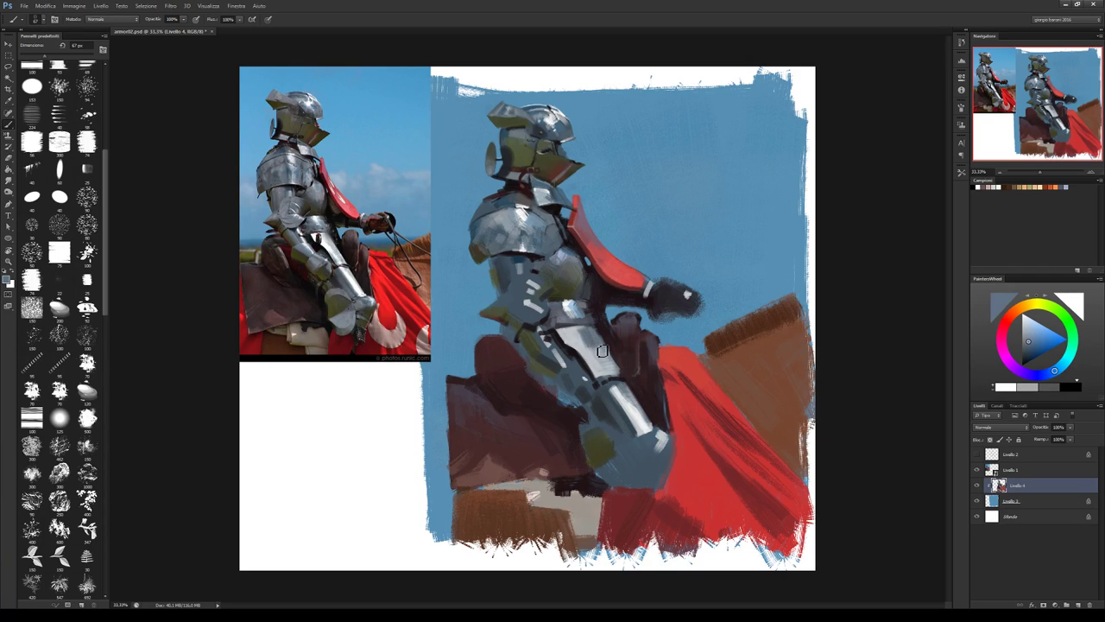
{"action": "left_click", "coordinate": [608, 356], "text": "alt"}
{"action": "left_click", "coordinate": [596, 355], "text": "alt"}
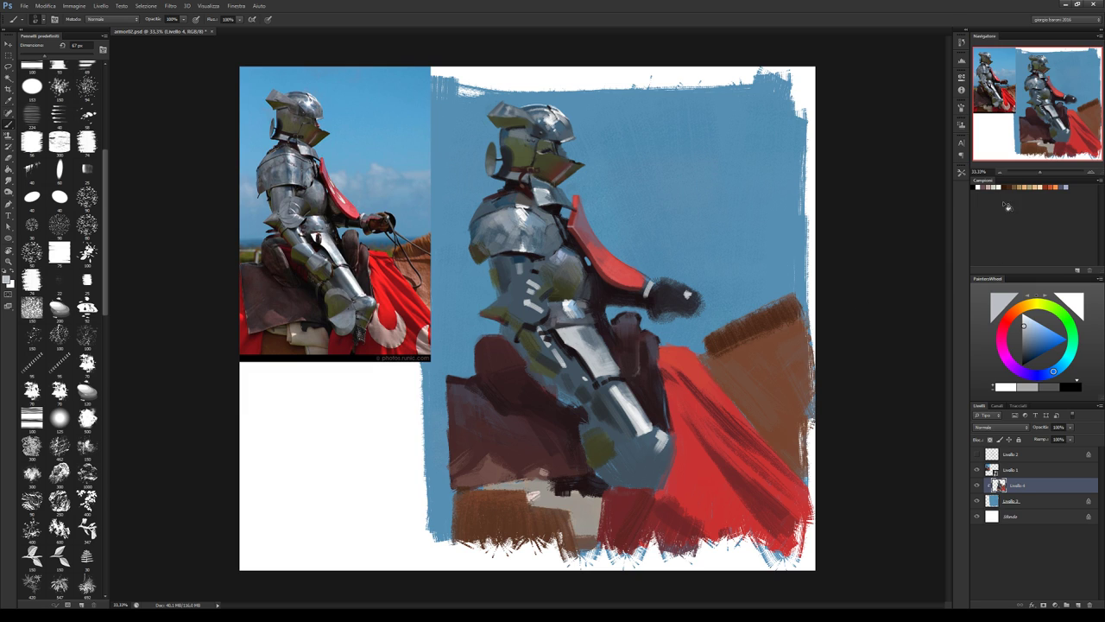
Choose a different armour brush preset and set its size to 74 px.
{"action": "scroll", "coordinate": [109, 363], "scroll_direction": "down", "scroll_amount": 5}
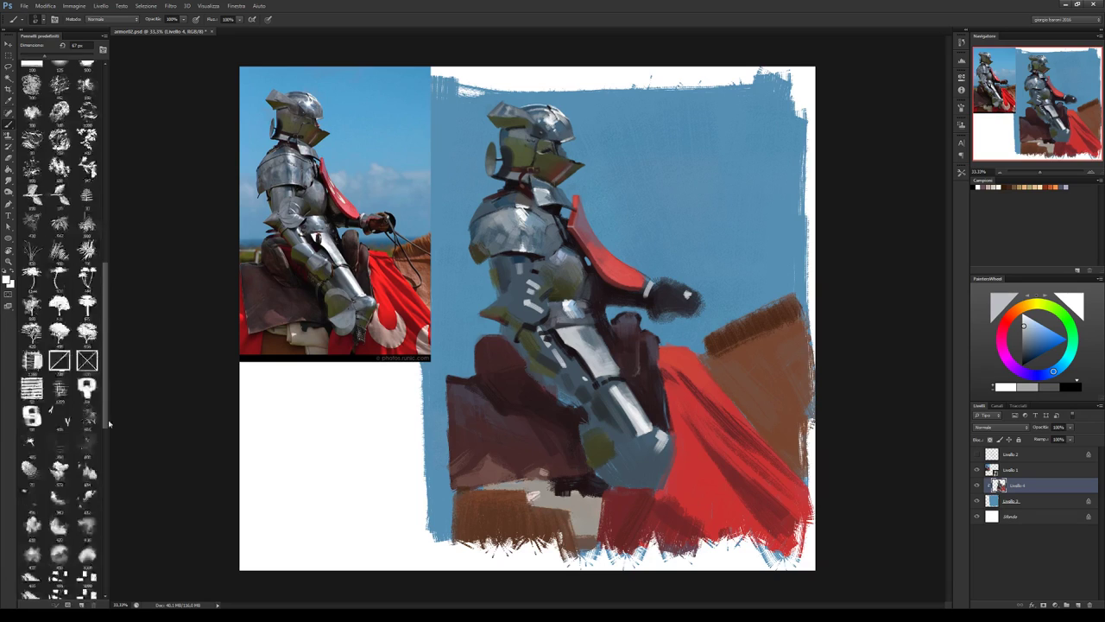
{"action": "scroll", "coordinate": [75, 484], "scroll_direction": "down", "scroll_amount": 5}
{"action": "left_click", "coordinate": [58, 420]}
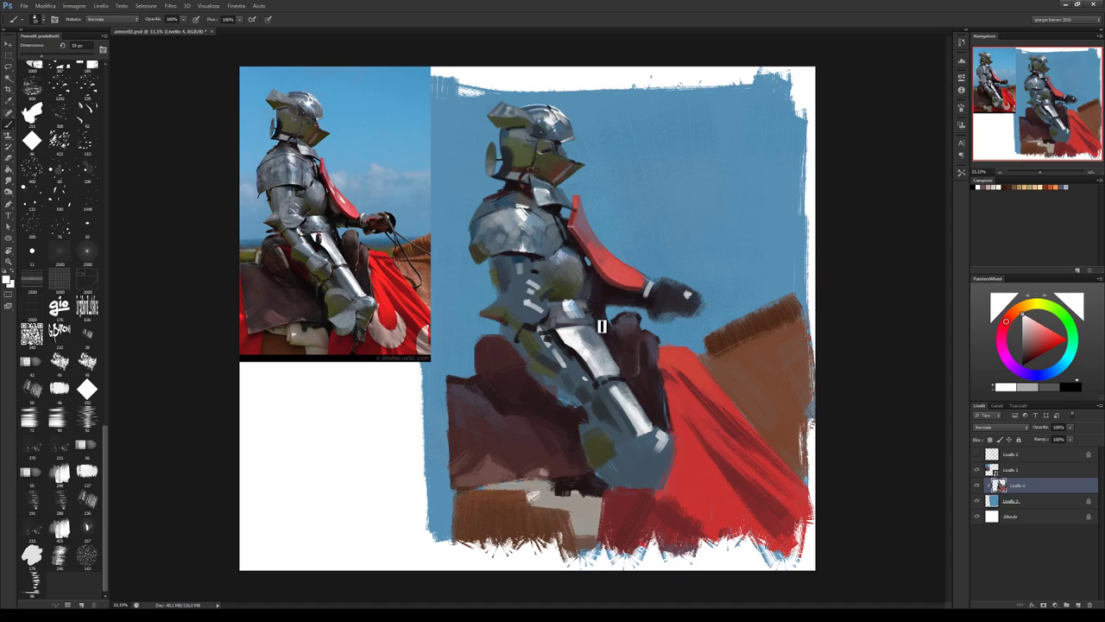
{"action": "key", "text": "bracketleft"}
{"action": "key", "text": "bracketleft"}
{"action": "key", "text": "bracketright"}
{"action": "key", "text": "bracketright"}
{"action": "key", "text": "bracketright"}
Paint thigh highlights with grey-blue through near-white armour tones.
{"action": "left_click", "coordinate": [594, 339], "text": "alt"}
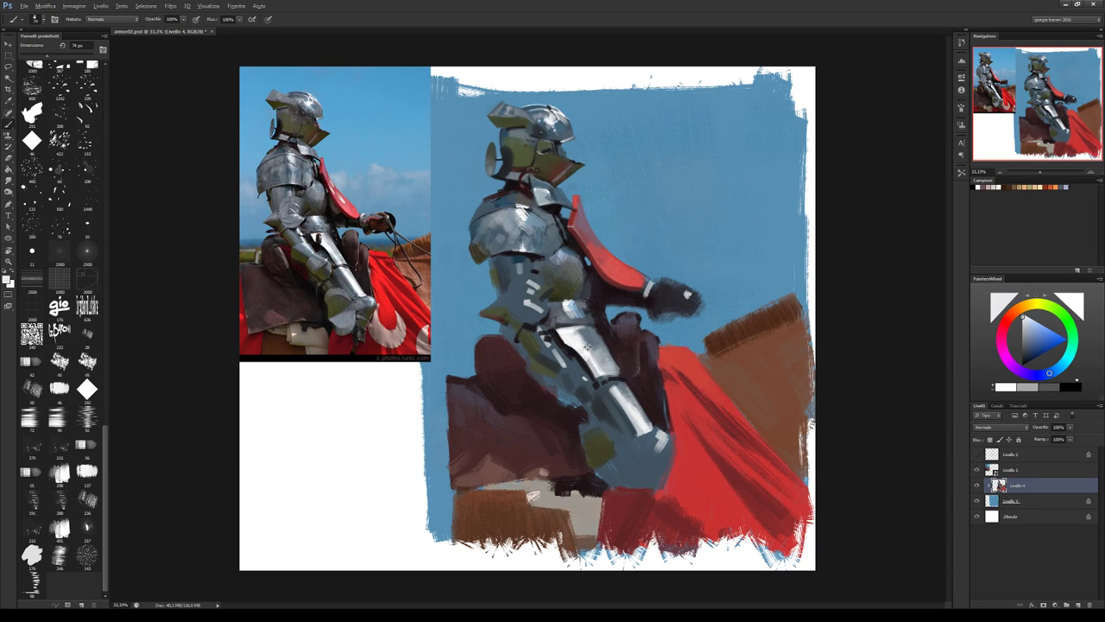
{"action": "left_click", "coordinate": [594, 344], "text": "alt"}
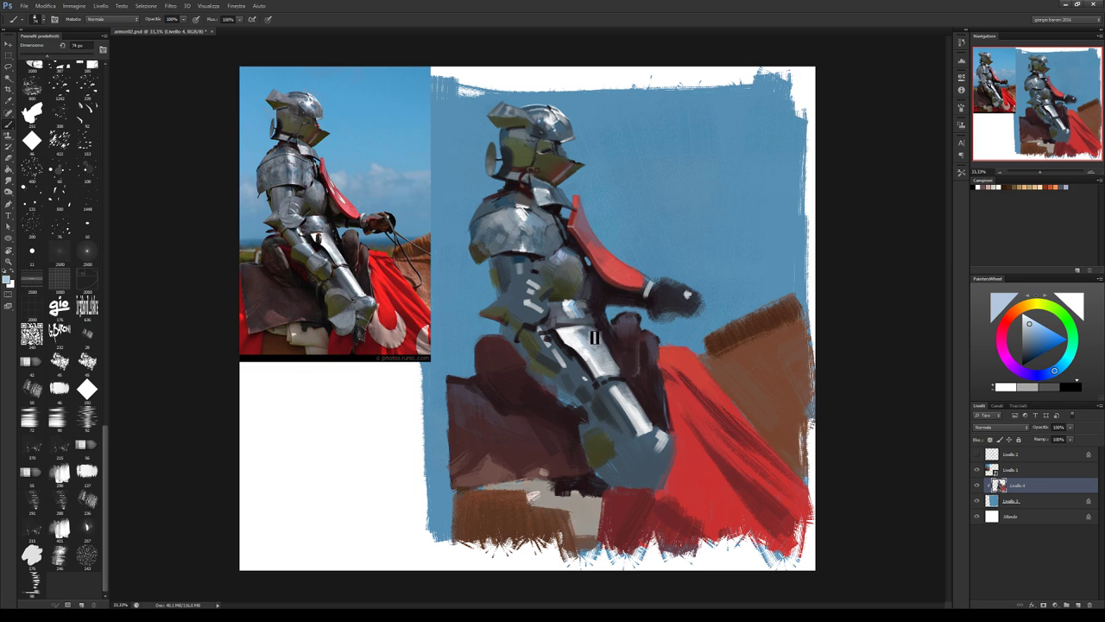
{"action": "left_click", "coordinate": [597, 371], "text": "alt"}
{"action": "left_click", "coordinate": [603, 371], "text": "alt"}
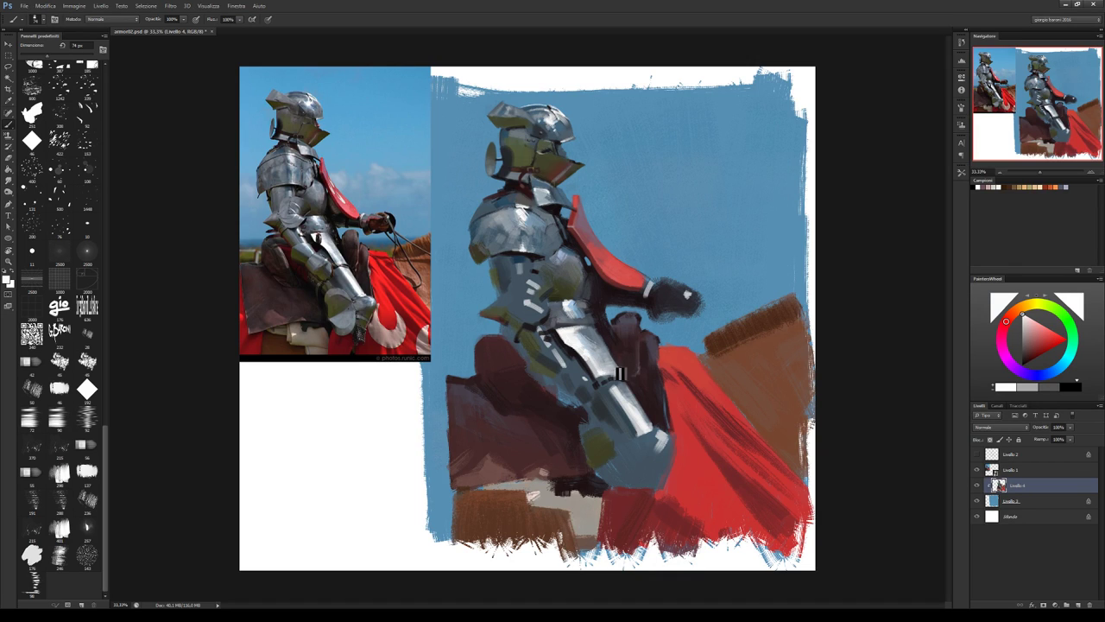
Darken and reshape the pouch beside the leg with a sampled dark tone.
{"action": "key", "text": "alt"}
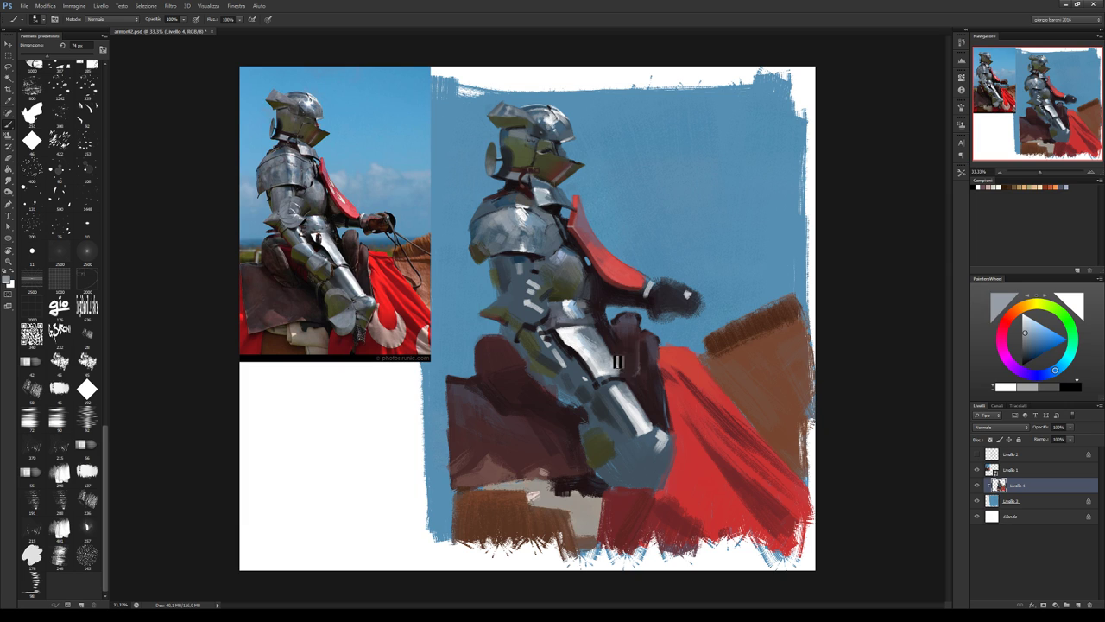
{"action": "left_click", "coordinate": [620, 366], "text": "alt"}
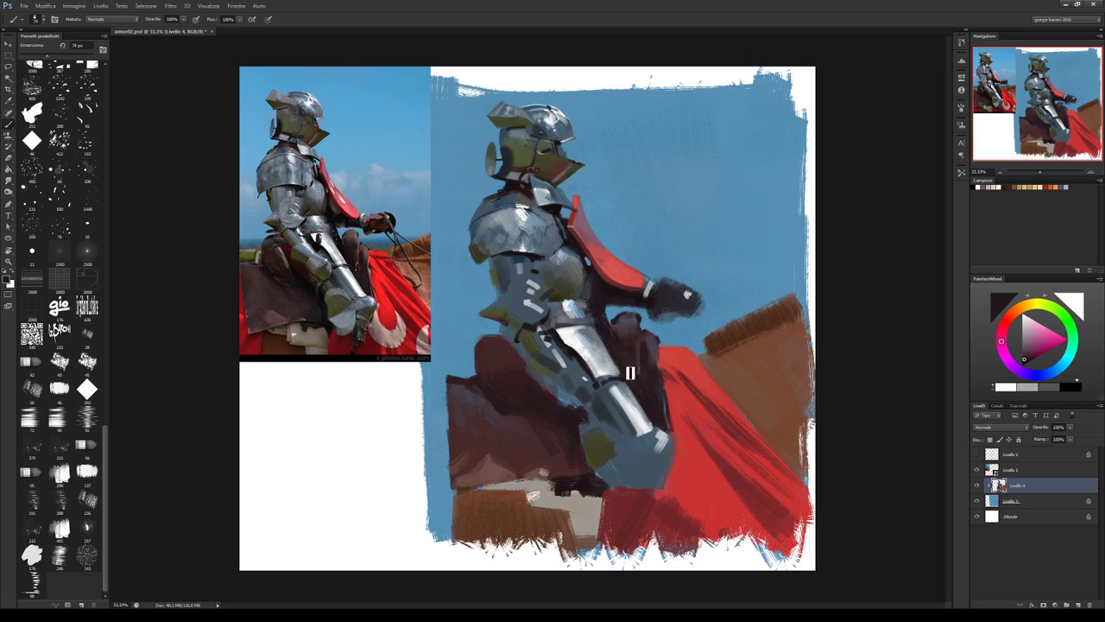
{"action": "left_click_drag", "start_coordinate": [618, 350], "coordinate": [628, 311]}
{"action": "left_click_drag", "start_coordinate": [105, 455], "coordinate": [106, 69]}
With the small round brush, alternate grey-blue and dark maroon on the armoured leg.
{"action": "left_click", "coordinate": [32, 71]}
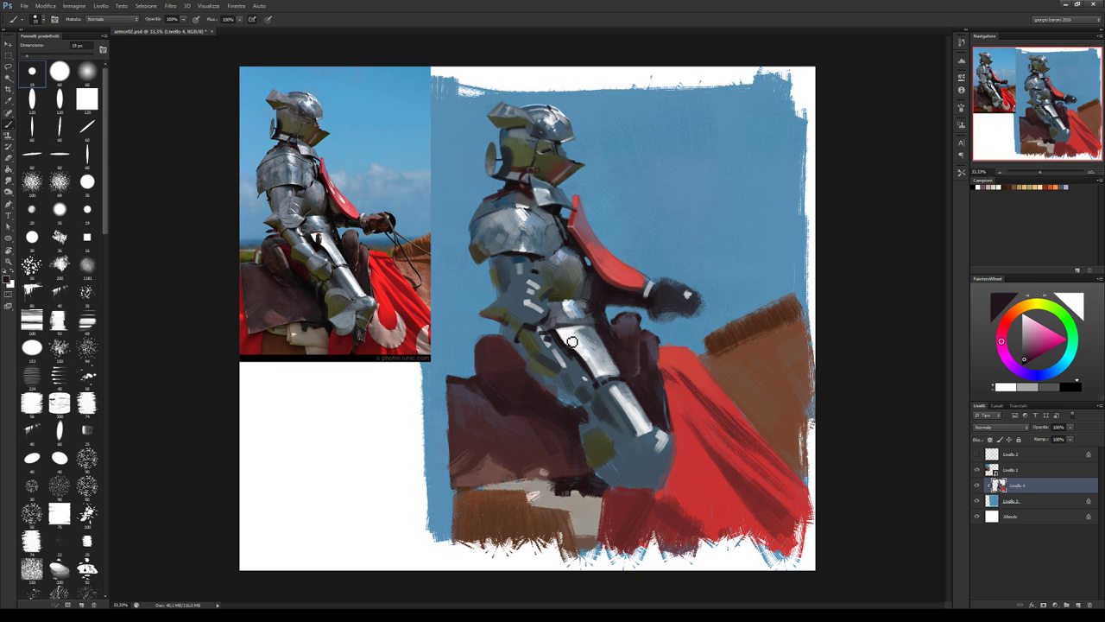
{"action": "left_click", "coordinate": [610, 353], "text": "alt"}
{"action": "left_click", "coordinate": [607, 339], "text": "alt"}
{"action": "left_click", "coordinate": [620, 370], "text": "alt"}
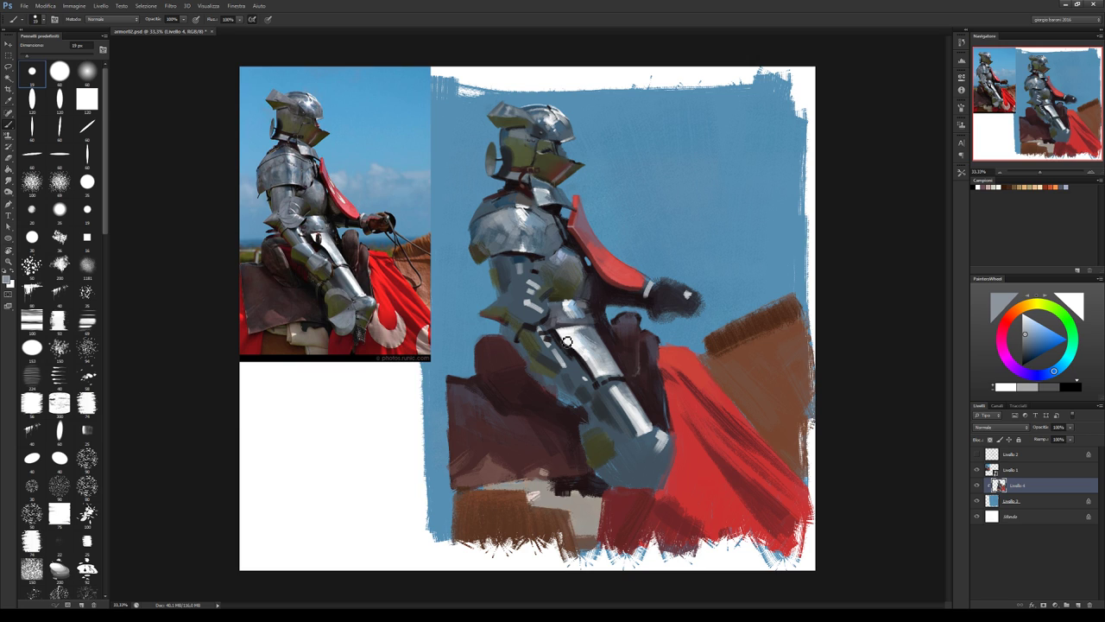
{"action": "left_click", "coordinate": [600, 379], "text": "alt"}
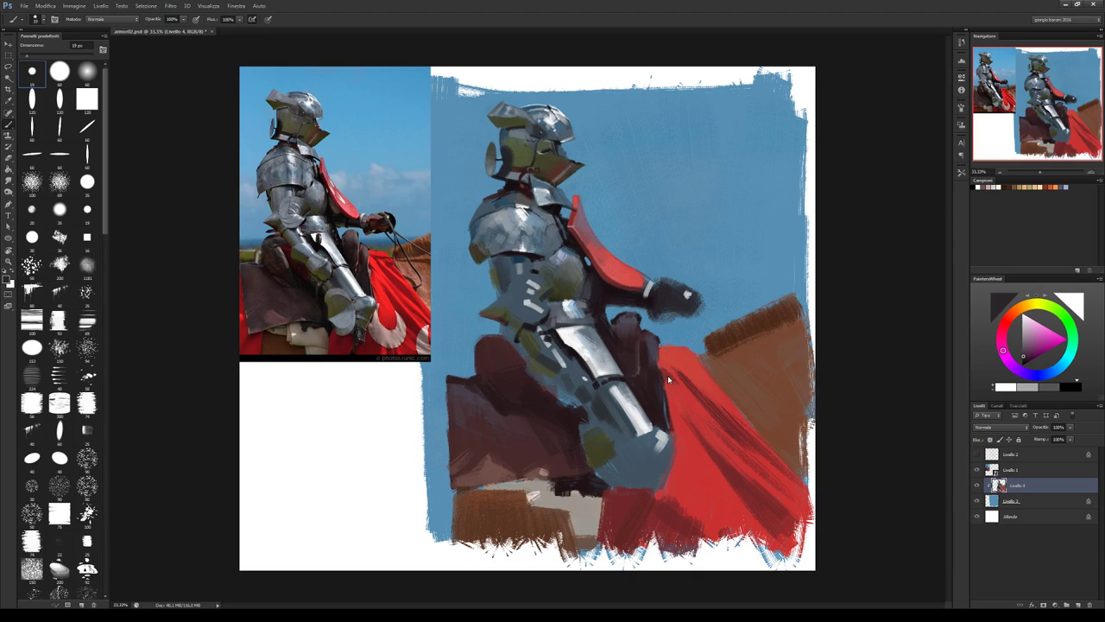
{"action": "left_click", "coordinate": [632, 381], "text": "alt"}
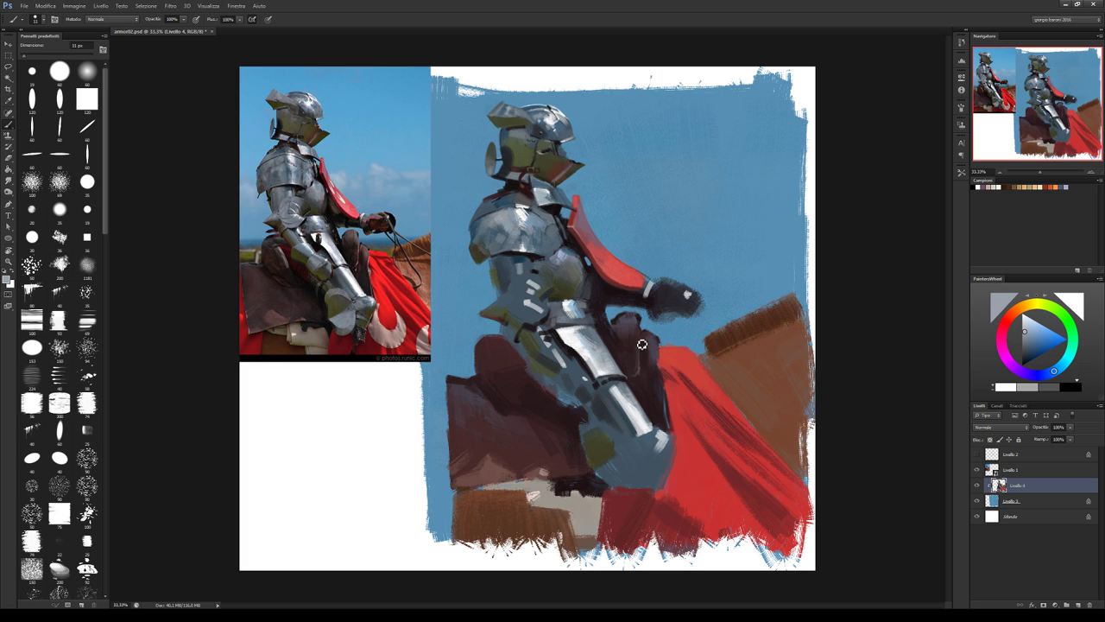
{"action": "left_click", "coordinate": [608, 381], "text": "alt"}
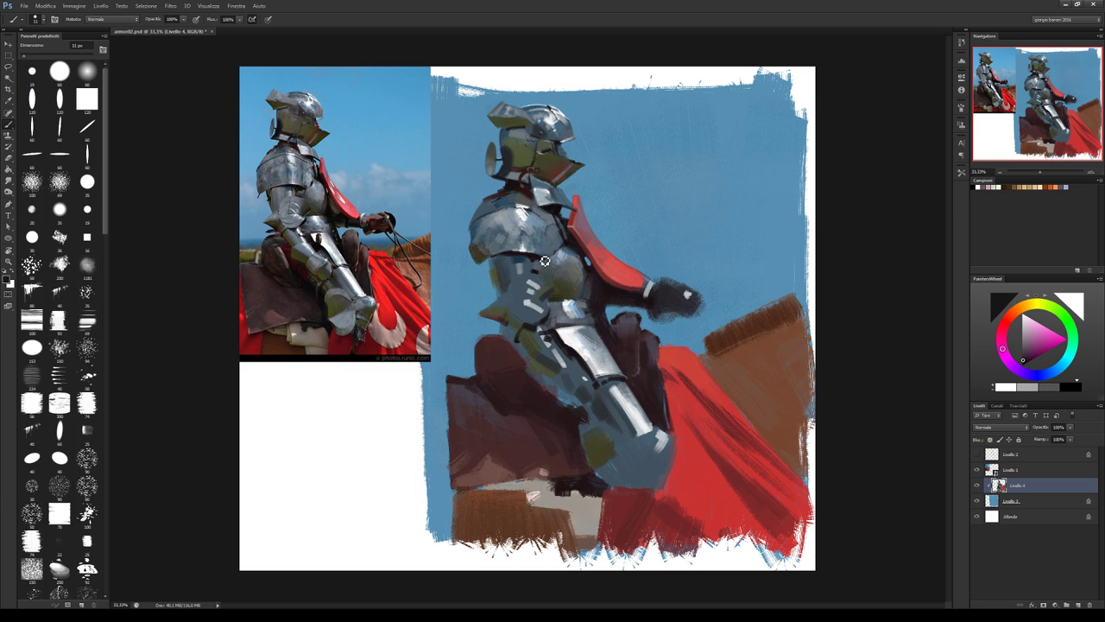
Dab blue, grey-blue and dark magenta tones around the arm armour.
{"action": "left_click", "coordinate": [566, 335], "text": "alt"}
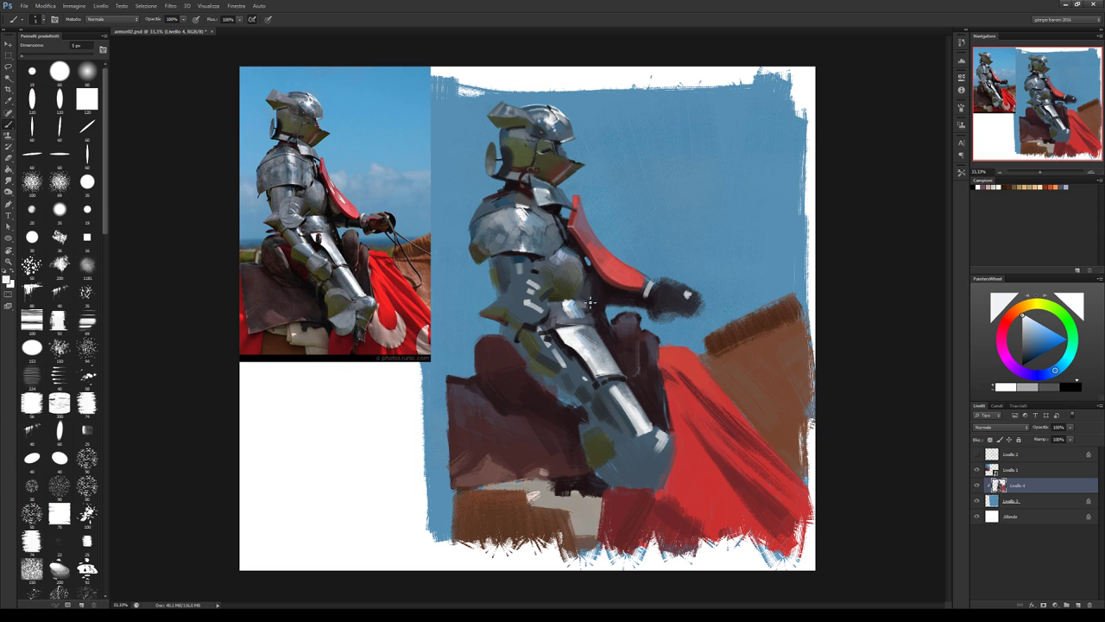
{"action": "left_click", "coordinate": [597, 330], "text": "alt"}
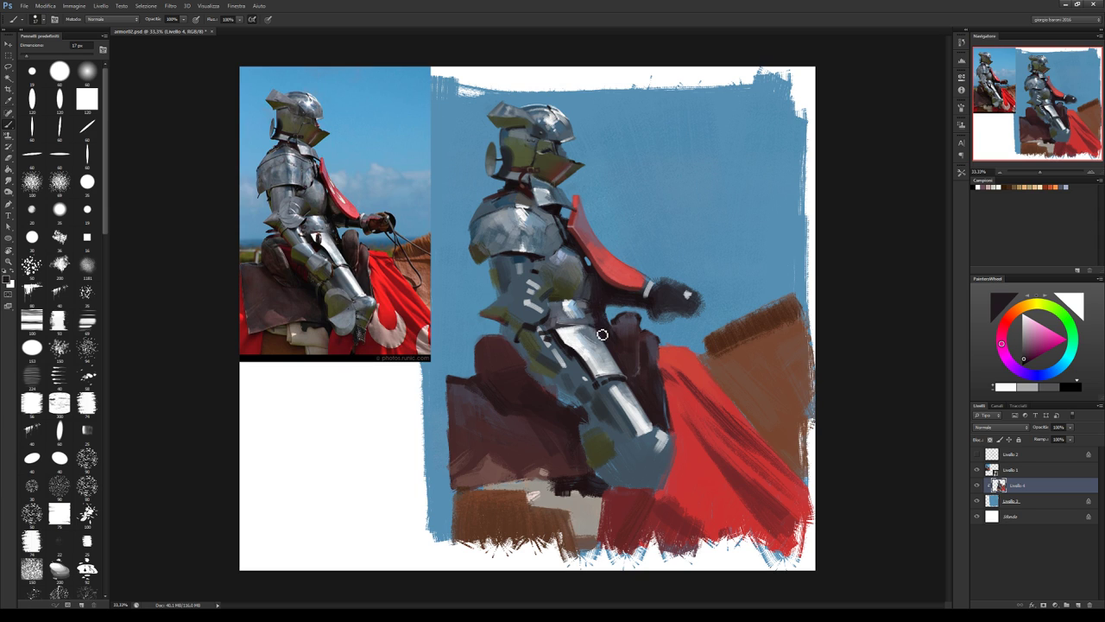
{"action": "left_click", "coordinate": [594, 333], "text": "alt"}
{"action": "left_click", "coordinate": [601, 337], "text": "alt"}
Paint a dark grey-blue stroke across the elbow joint.
{"action": "left_click", "coordinate": [575, 322], "text": "alt"}
{"action": "left_click", "coordinate": [620, 319], "text": "alt"}
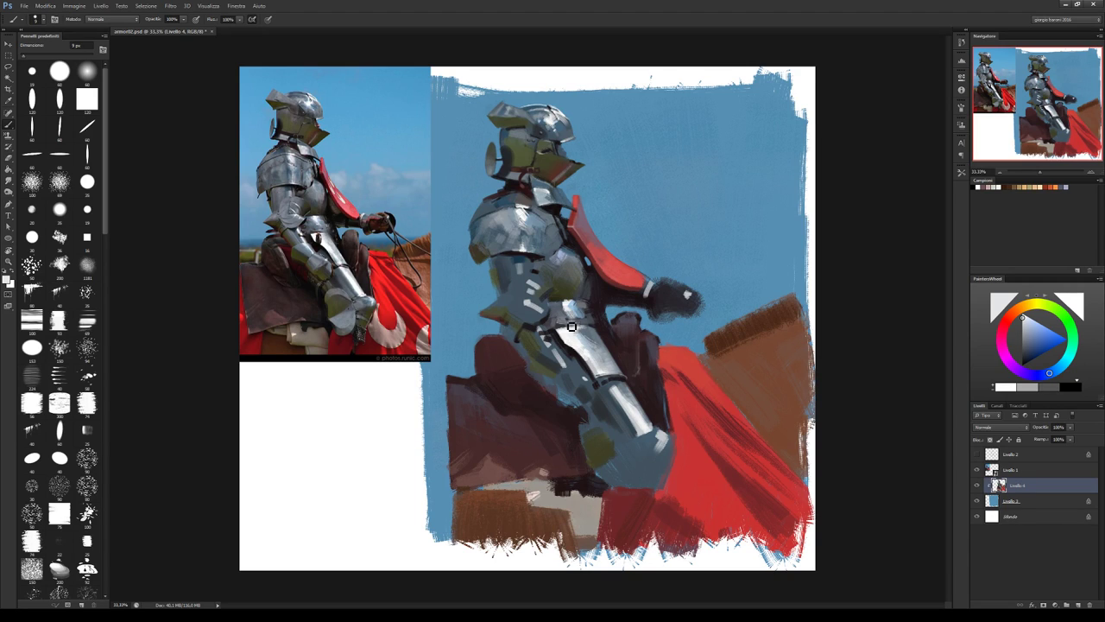
{"action": "left_click_drag", "start_coordinate": [561, 324], "coordinate": [598, 322]}
{"action": "left_click", "coordinate": [567, 317], "text": "alt"}
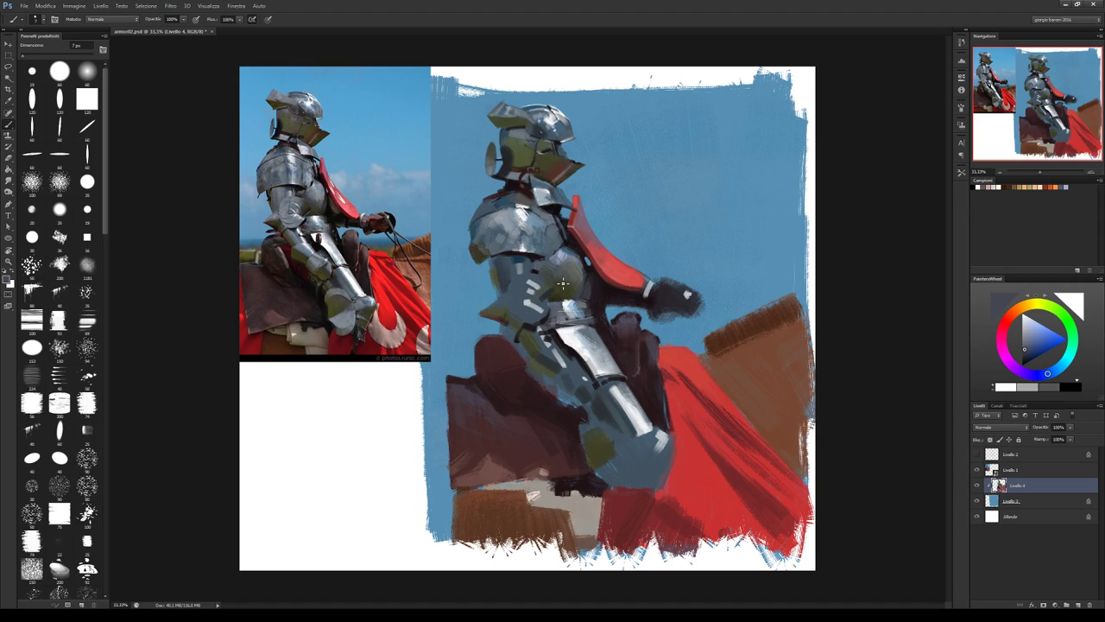
Paint the waist belt with dark red, magenta-grey and darker blue-grey armour tones.
{"action": "left_click", "coordinate": [553, 323], "text": "alt"}
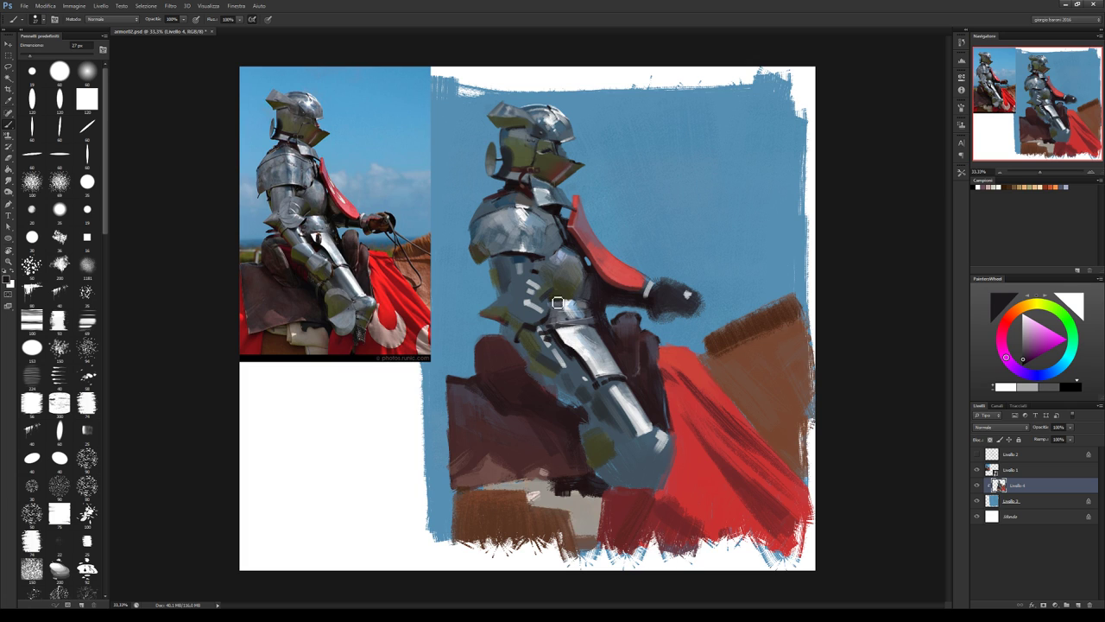
{"action": "left_click", "coordinate": [553, 320], "text": "alt"}
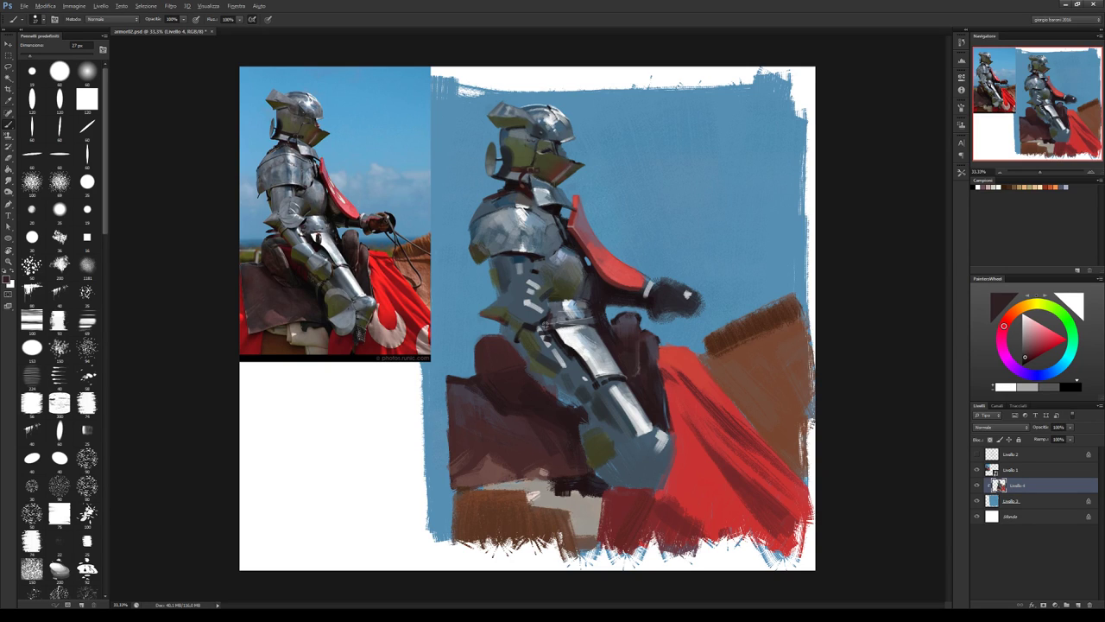
{"action": "left_click", "coordinate": [553, 317], "text": "alt"}
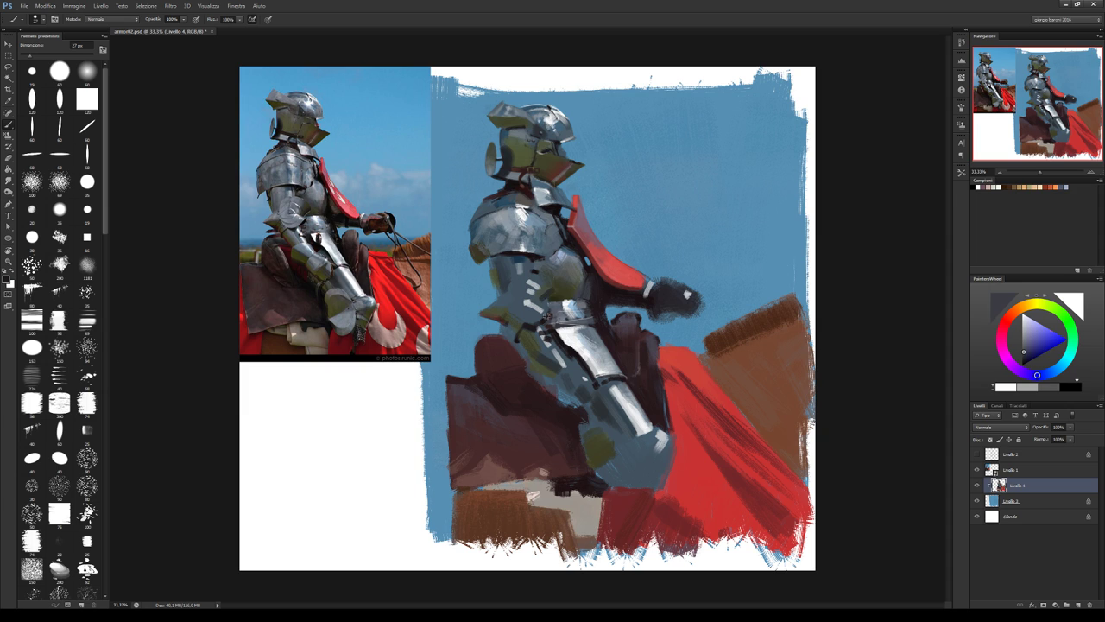
{"action": "left_click", "coordinate": [546, 316], "text": "alt"}
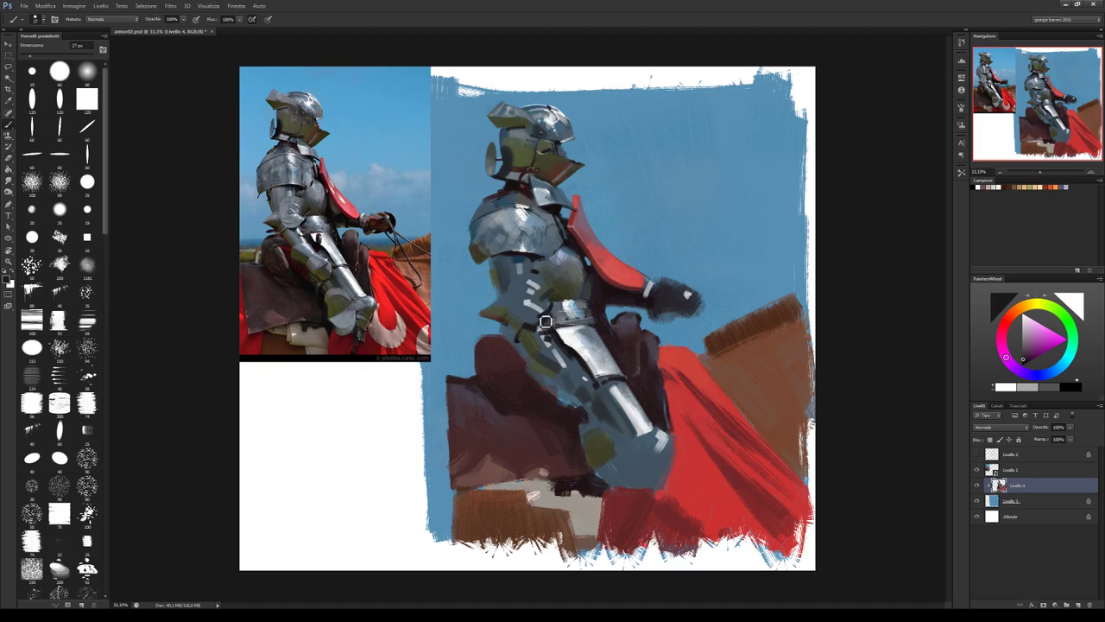
{"action": "left_click", "coordinate": [548, 332], "text": "alt"}
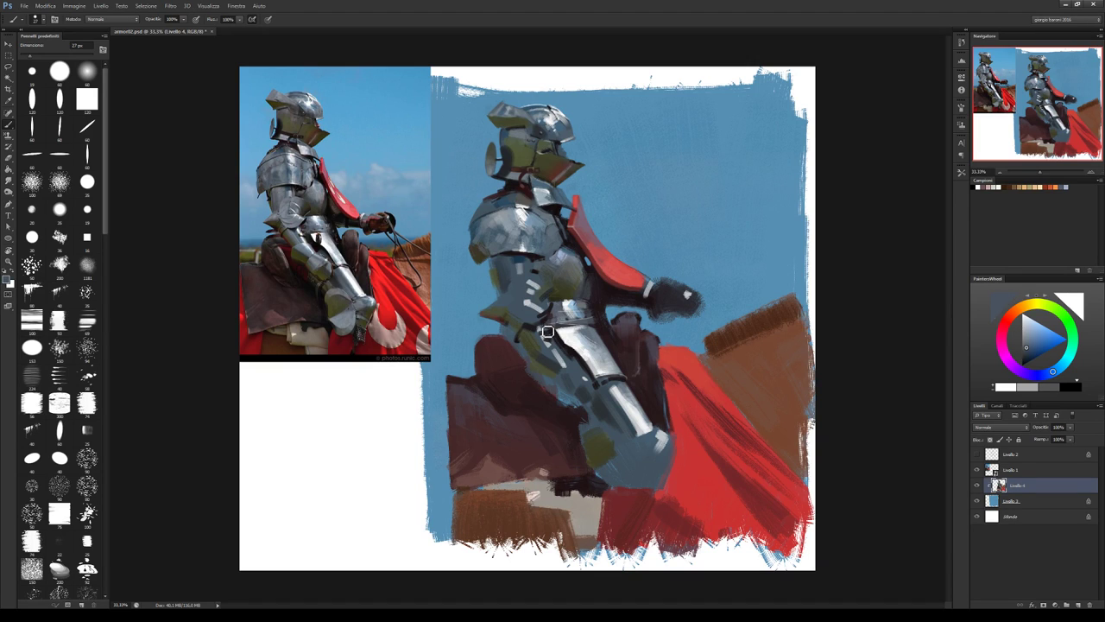
{"action": "left_click", "coordinate": [550, 327], "text": "alt"}
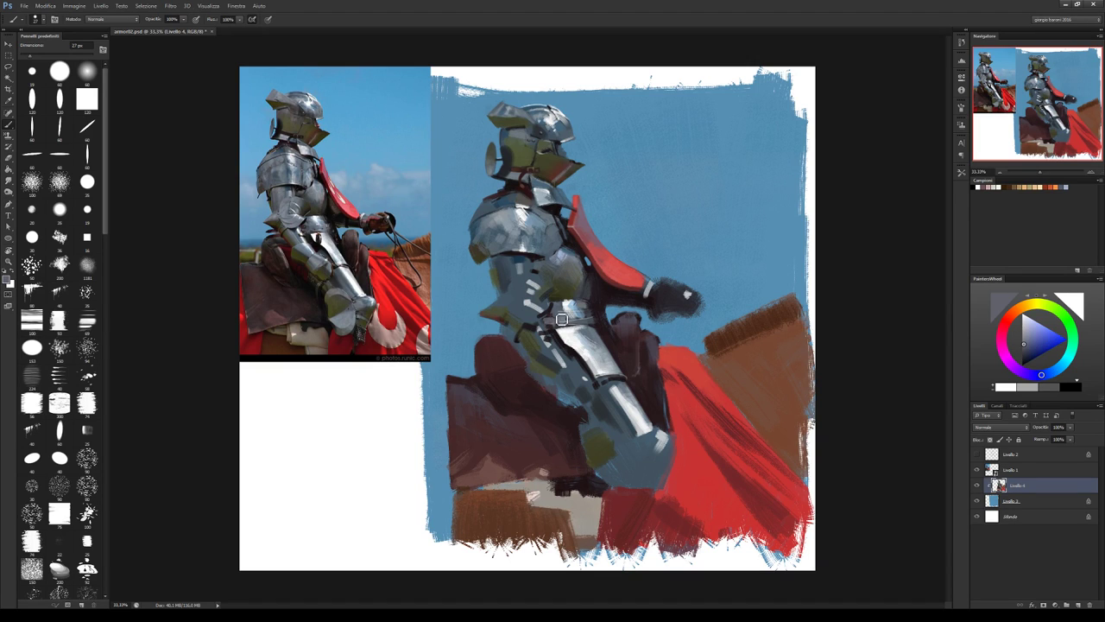
{"action": "left_click", "coordinate": [556, 319], "text": "alt"}
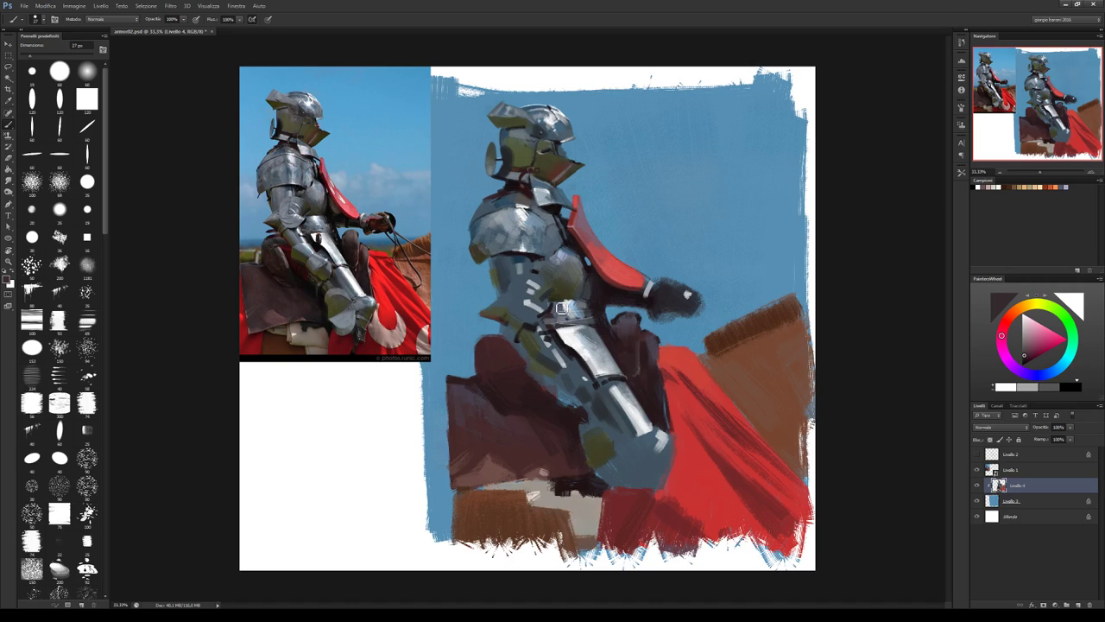
{"action": "left_click", "coordinate": [553, 322], "text": "alt"}
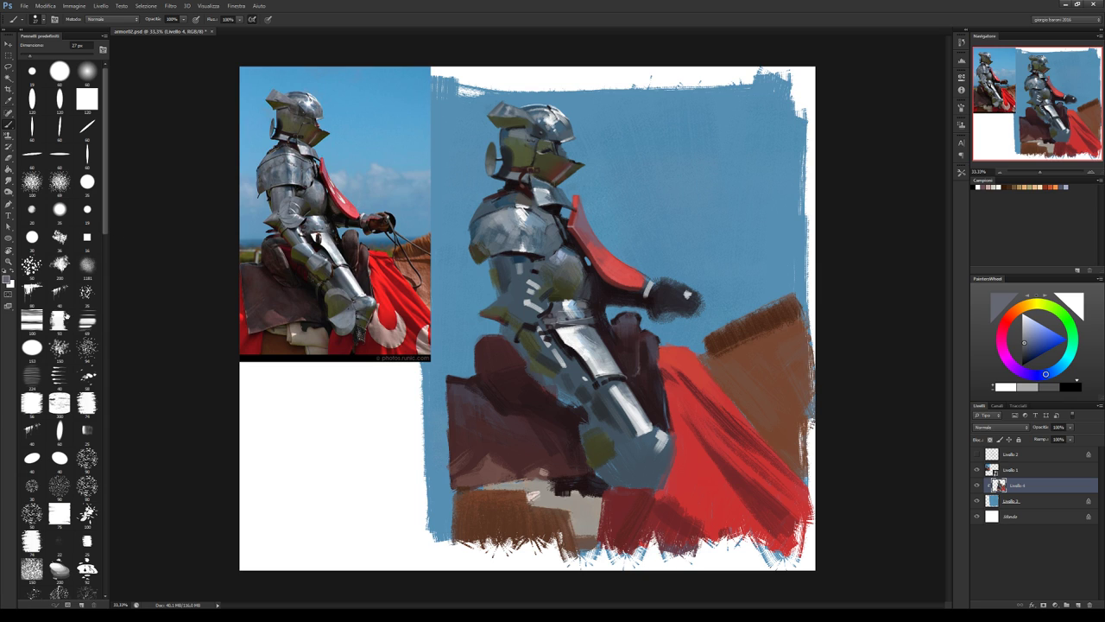
Switch to a 30 px brush and alternate dark reddish and blue-grey tones on the breastplate.
{"action": "left_click", "coordinate": [31, 513]}
{"action": "left_click", "coordinate": [543, 263], "text": "alt"}
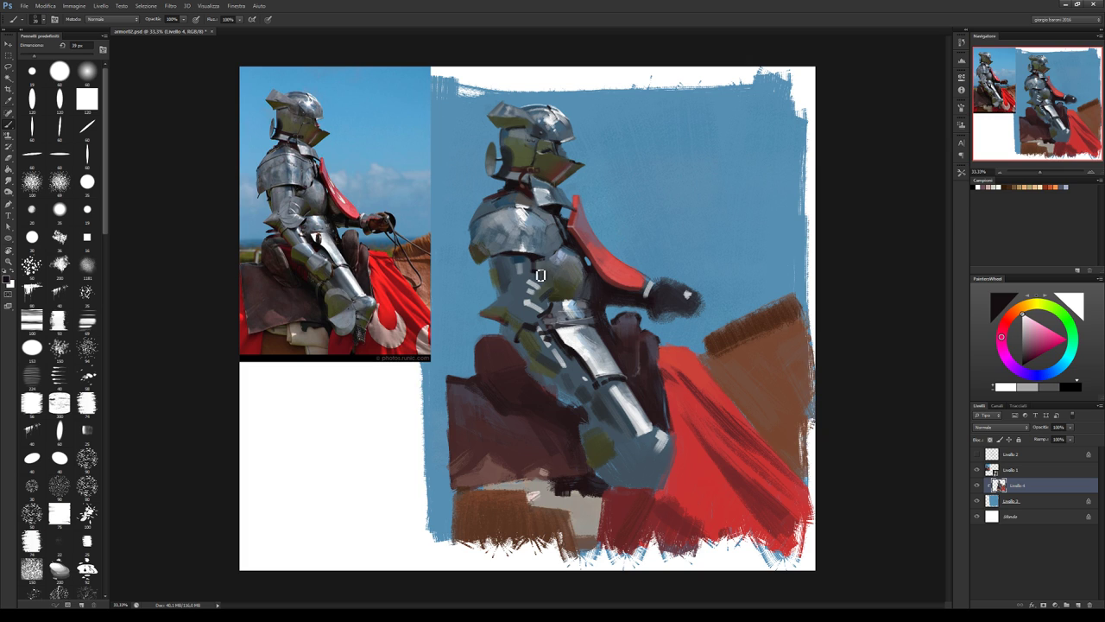
{"action": "left_click", "coordinate": [541, 271], "text": "alt"}
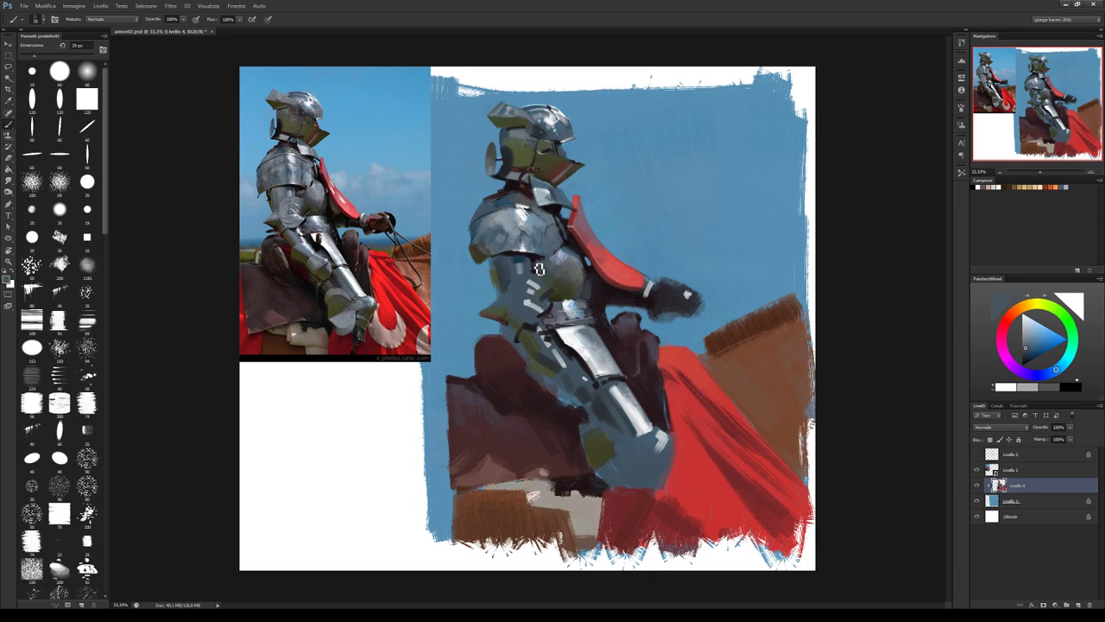
{"action": "left_click", "coordinate": [547, 269], "text": "alt"}
{"action": "left_click", "coordinate": [547, 260], "text": "alt"}
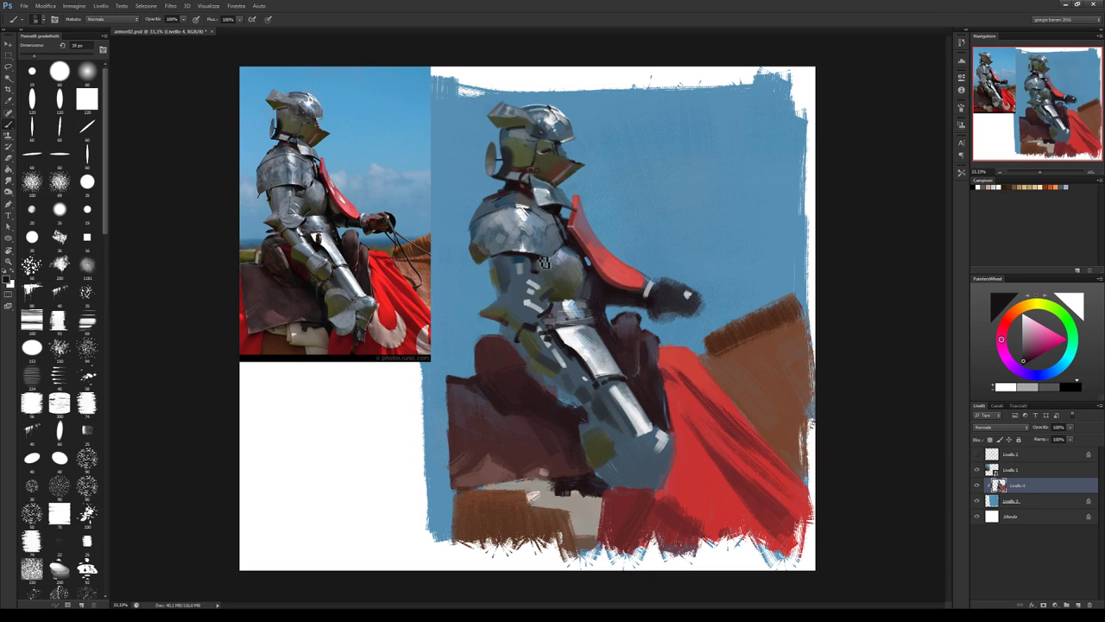
{"action": "left_click", "coordinate": [547, 256], "text": "alt"}
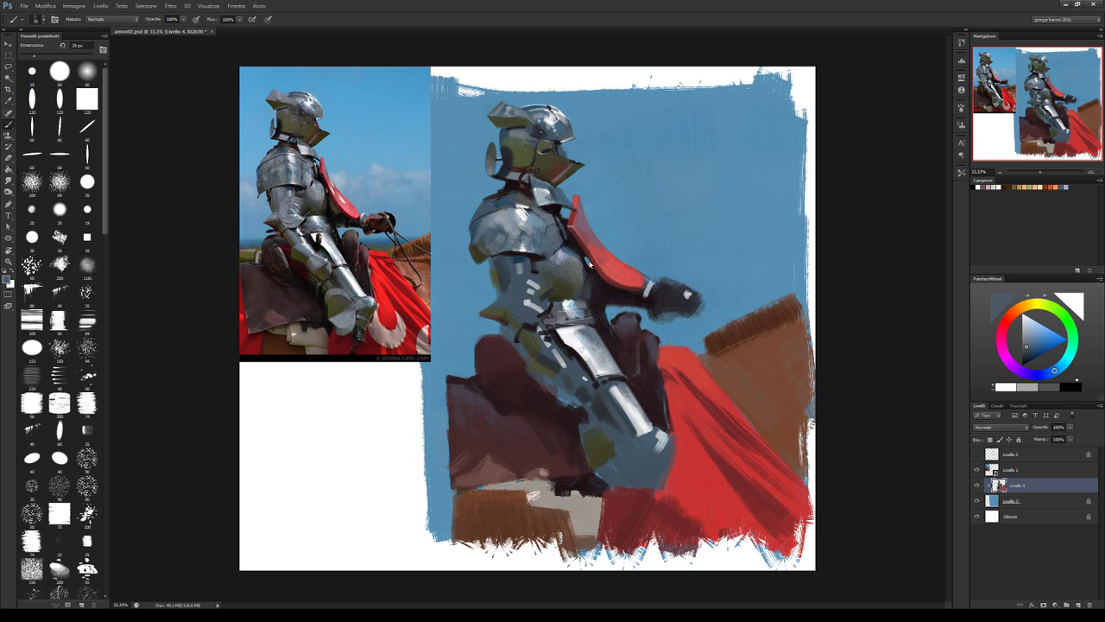
{"action": "left_click", "coordinate": [550, 261], "text": "alt"}
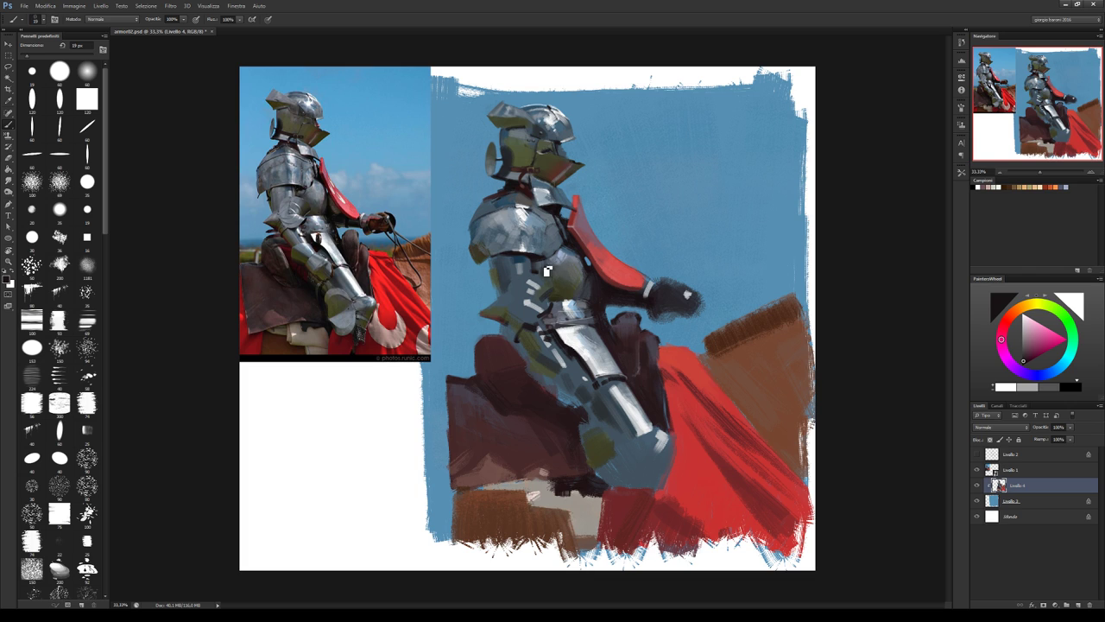
Define the breastplate's light plane in light blue-grey and its shadow in darker blue-grey.
{"action": "left_click", "coordinate": [549, 271], "text": "alt"}
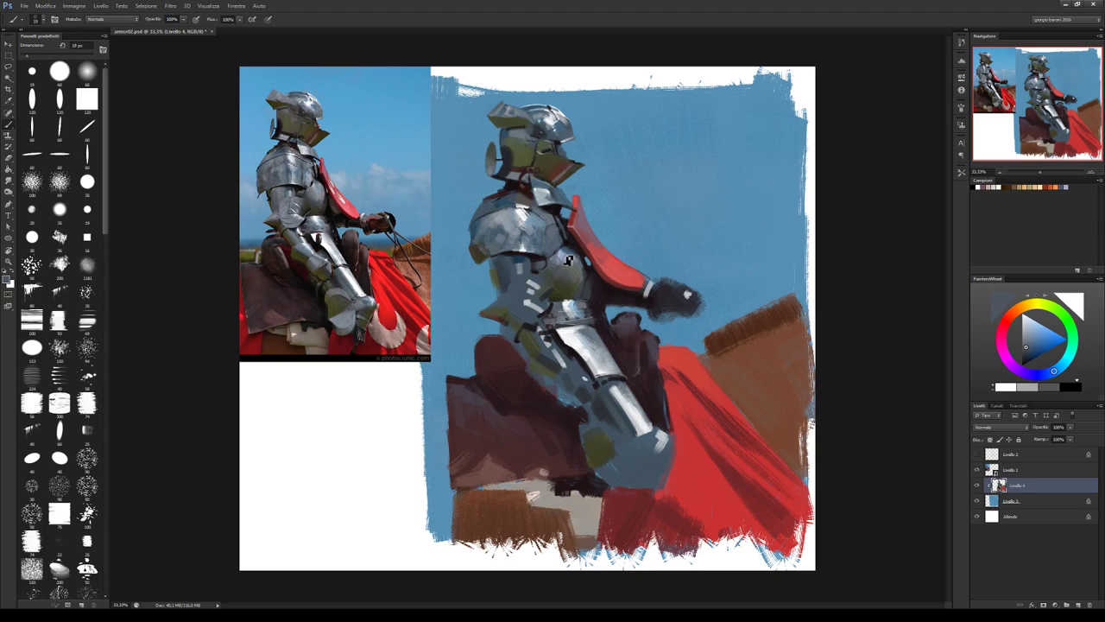
{"action": "left_click", "coordinate": [559, 286], "text": "alt"}
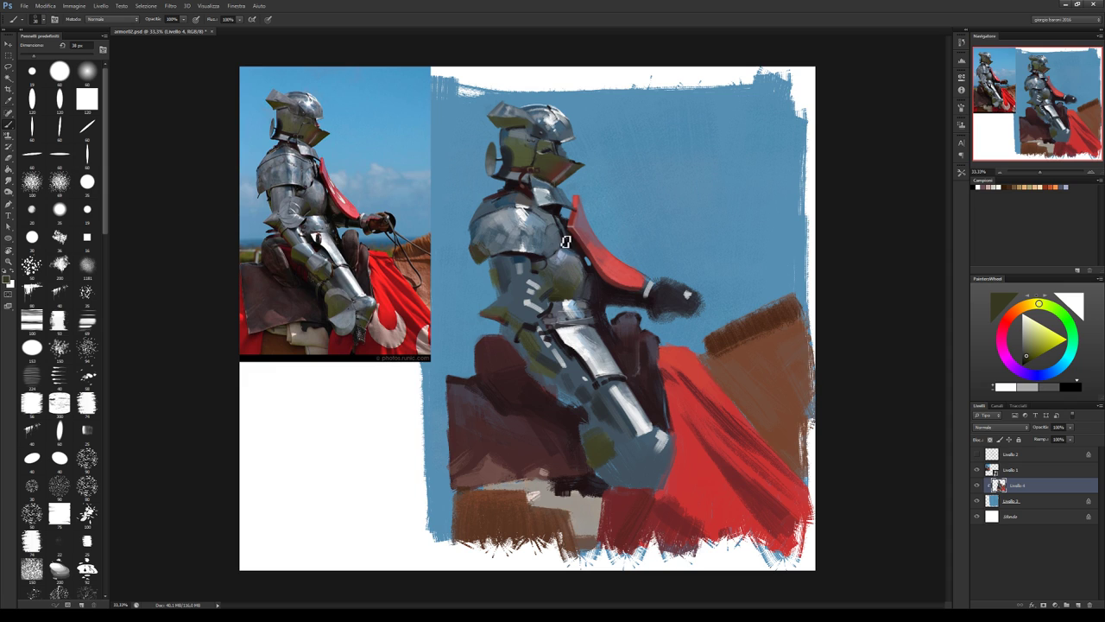
{"action": "left_click", "coordinate": [562, 257], "text": "alt"}
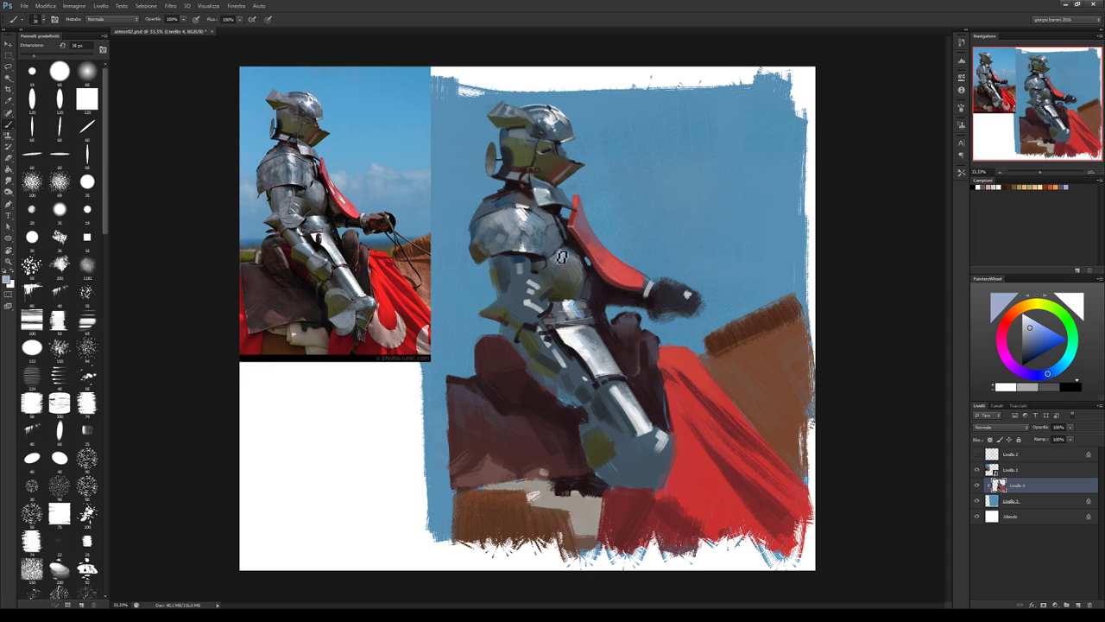
{"action": "left_click", "coordinate": [1024, 322]}
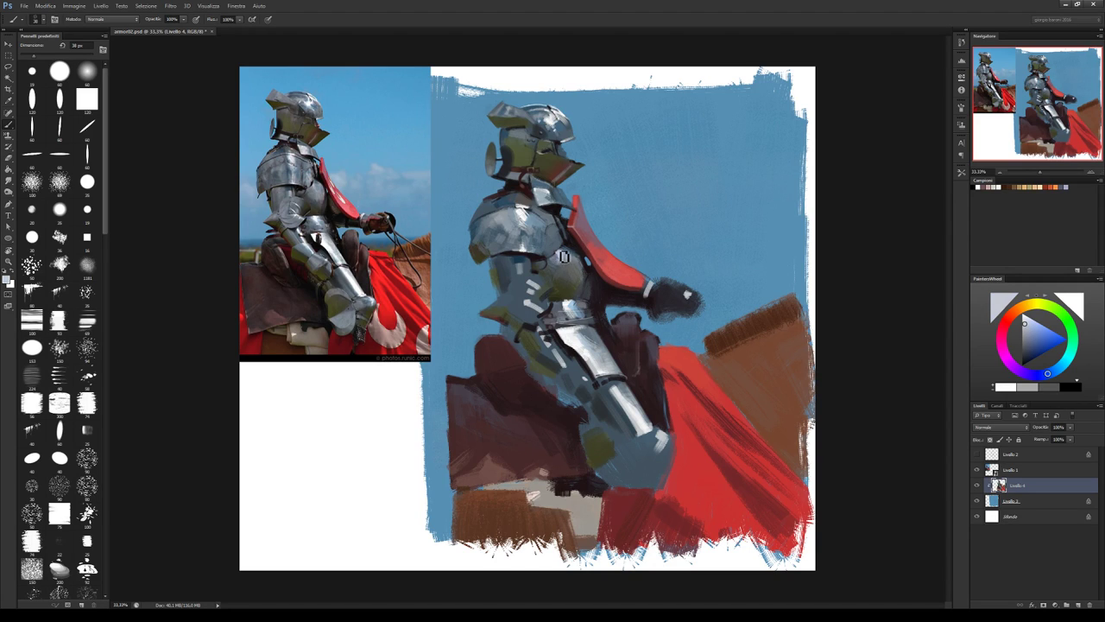
{"action": "left_click", "coordinate": [576, 274], "text": "alt"}
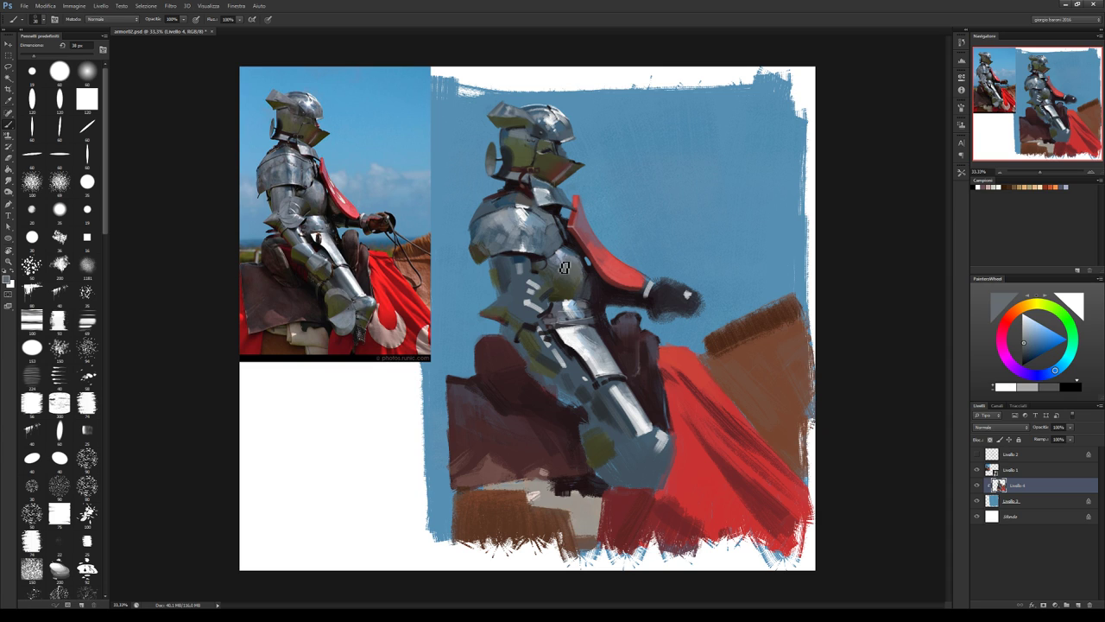
{"action": "left_click", "coordinate": [574, 277], "text": "alt"}
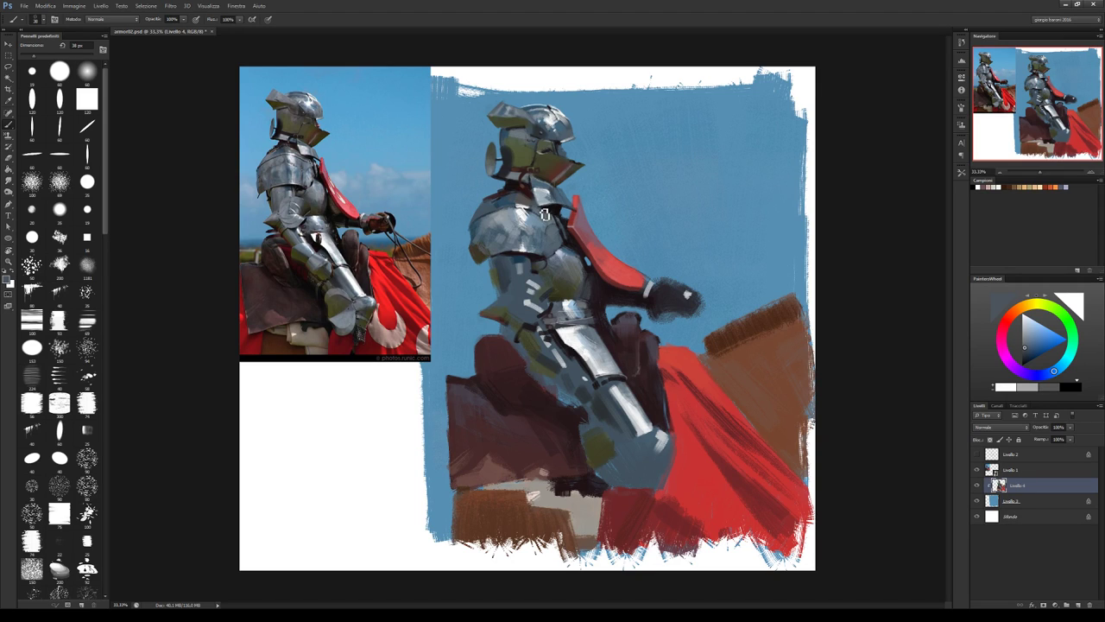
Refine the upper breastplate beside the cape with cape red and dark grey-blue tones.
{"action": "left_click", "coordinate": [573, 255], "text": "alt"}
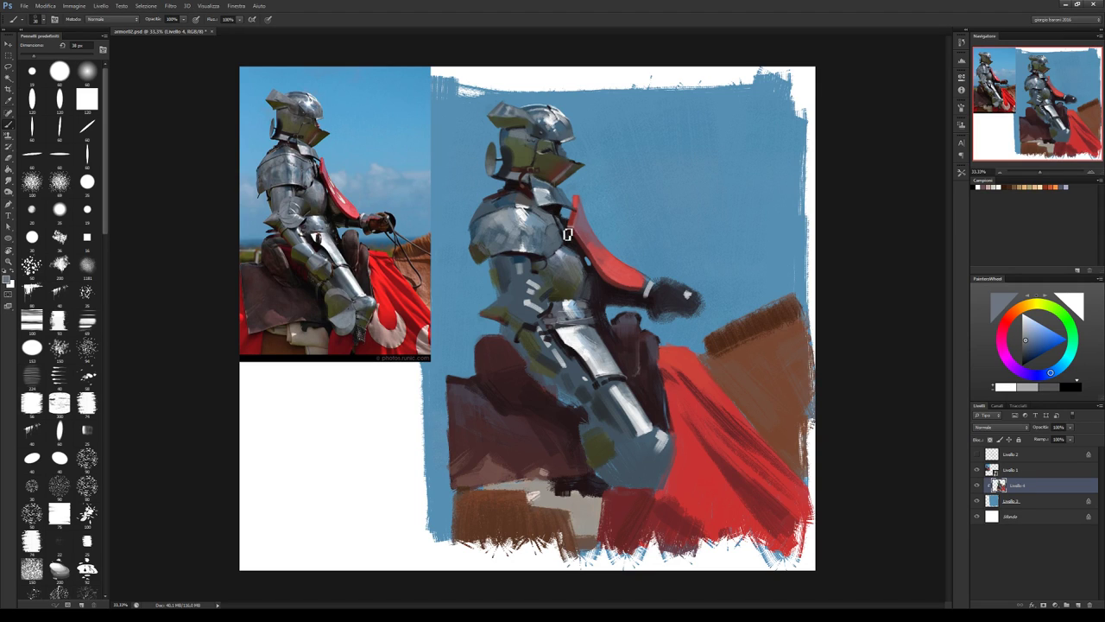
{"action": "left_click", "coordinate": [574, 238], "text": "alt"}
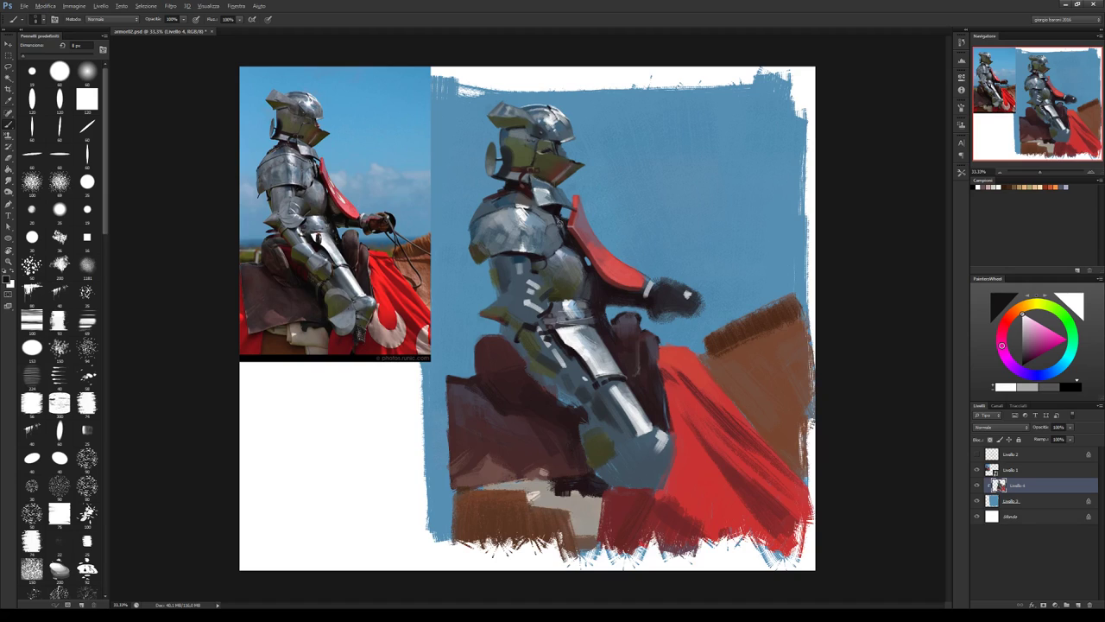
{"action": "left_click", "coordinate": [548, 229], "text": "alt"}
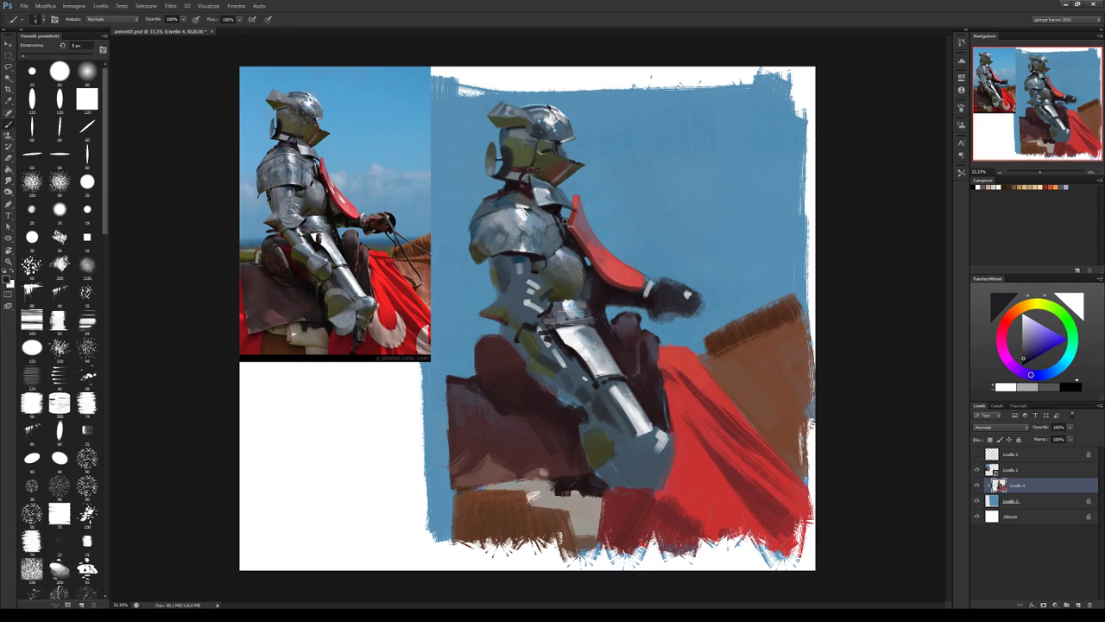
{"action": "left_click", "coordinate": [557, 226], "text": "alt"}
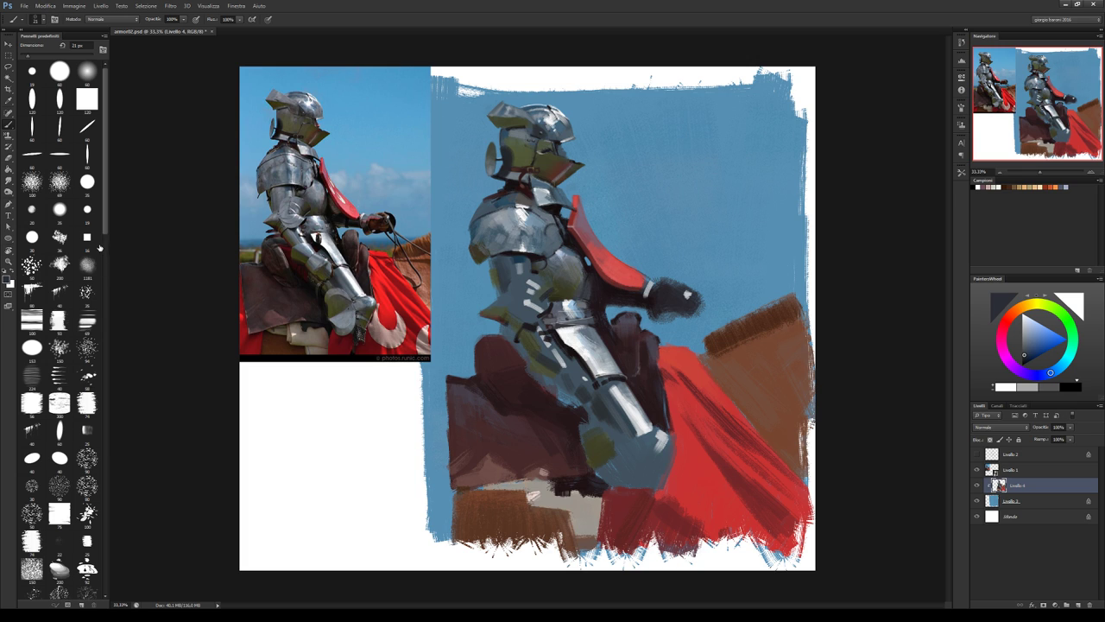
{"action": "scroll", "coordinate": [100, 247], "scroll_direction": "down", "scroll_amount": 3}
Choose a larger textured brush at 33 px and sample armour tones, including grey-blue.
{"action": "left_click", "coordinate": [86, 523]}
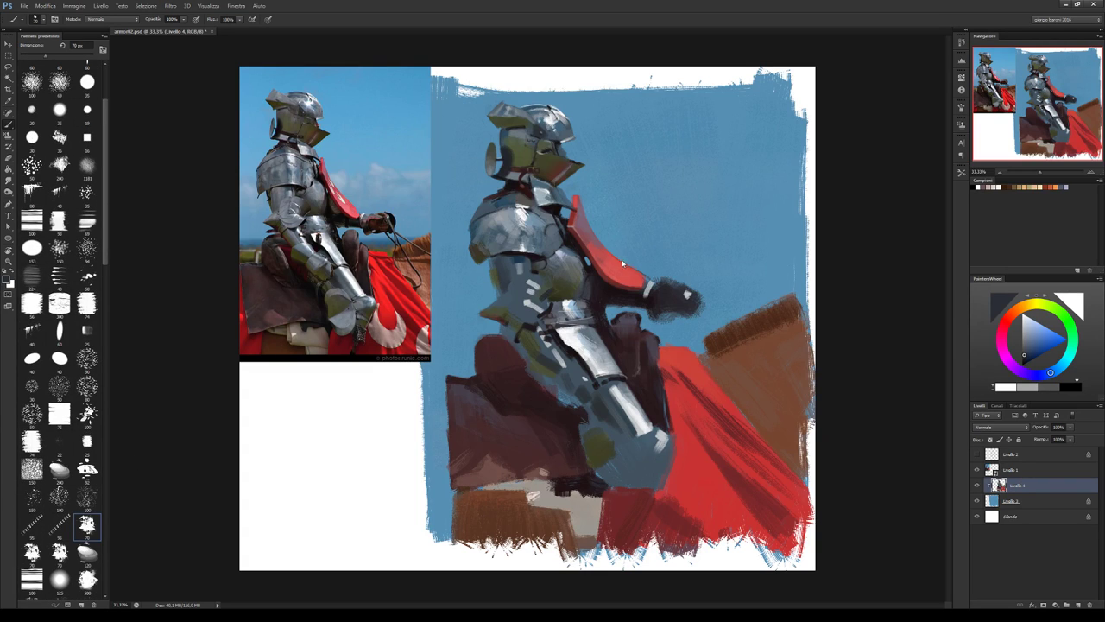
{"action": "key", "text": "bracketleft"}
{"action": "key", "text": "bracketleft"}
{"action": "key", "text": "bracketleft"}
{"action": "key", "text": "bracketright"}
{"action": "key", "text": "bracketright"}
{"action": "key", "text": "bracketright"}
{"action": "left_click", "coordinate": [521, 256], "text": "alt"}
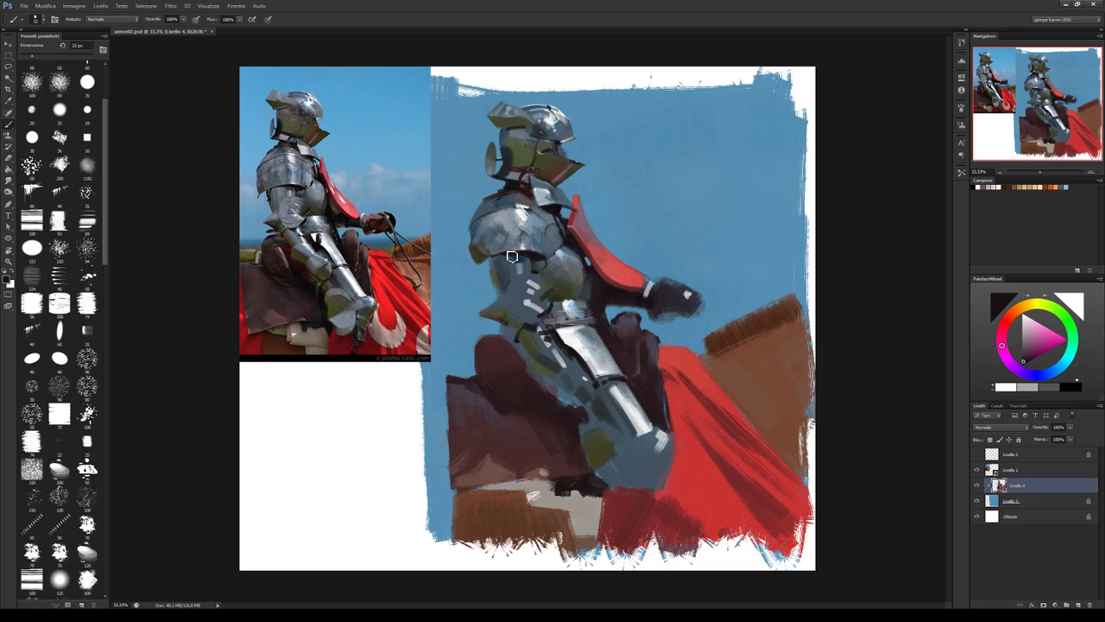
{"action": "key", "text": "alt"}
{"action": "left_click", "coordinate": [537, 256], "text": "alt"}
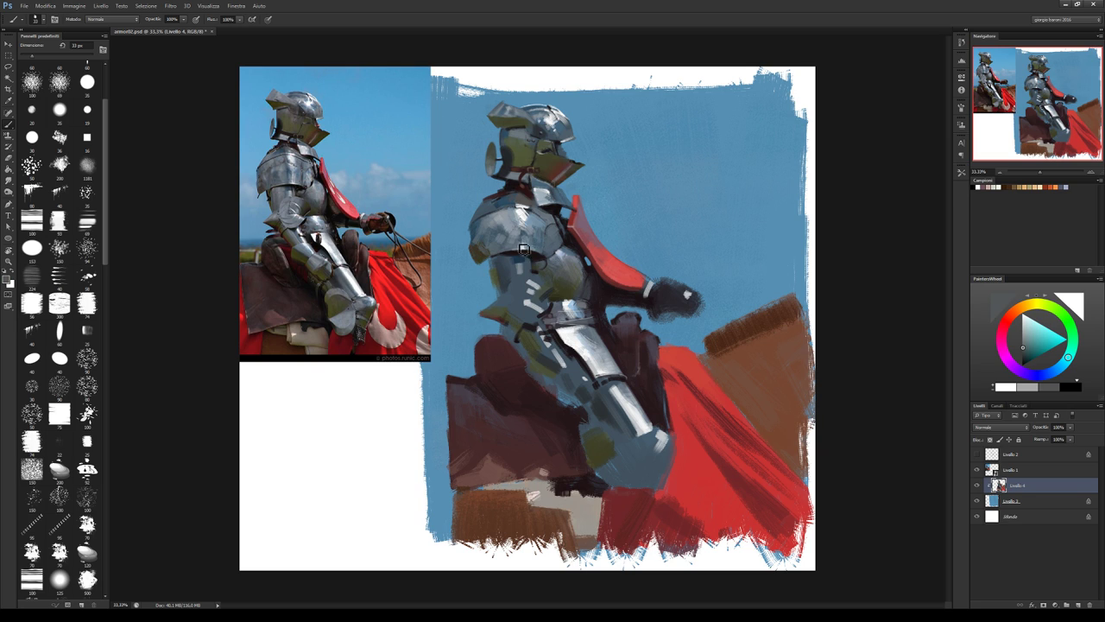
Paint grey-blue strokes on the knight's shoulder plate with a 35 px brush.
{"action": "left_click", "coordinate": [521, 251], "text": "alt"}
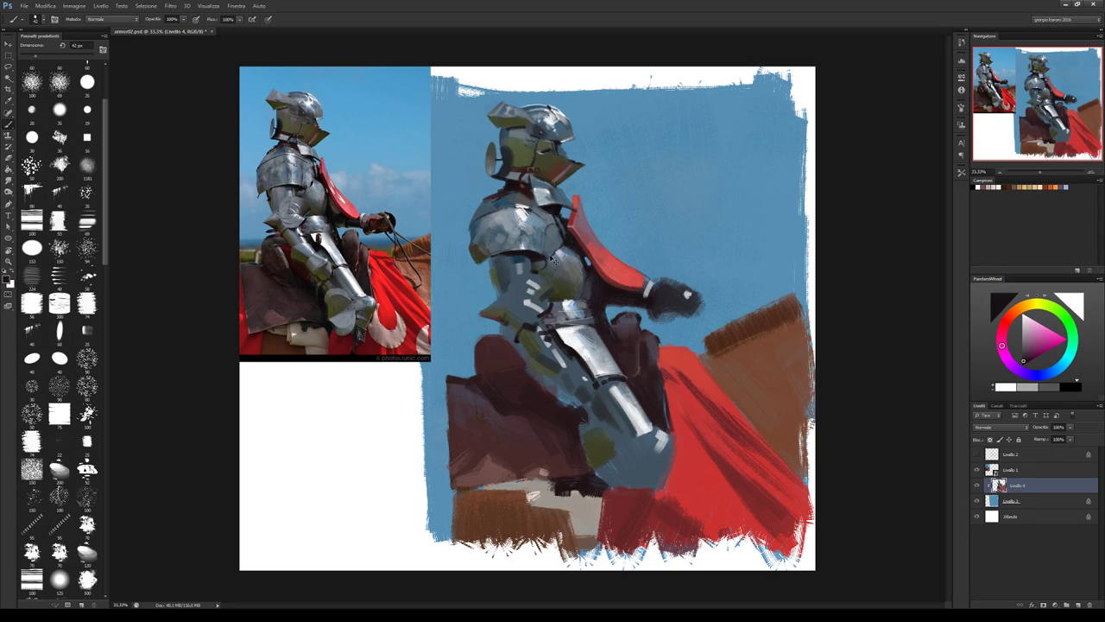
{"action": "left_click", "coordinate": [496, 257], "text": "alt"}
{"action": "left_click", "coordinate": [525, 254], "text": "alt"}
{"action": "left_click", "coordinate": [533, 226], "text": "alt"}
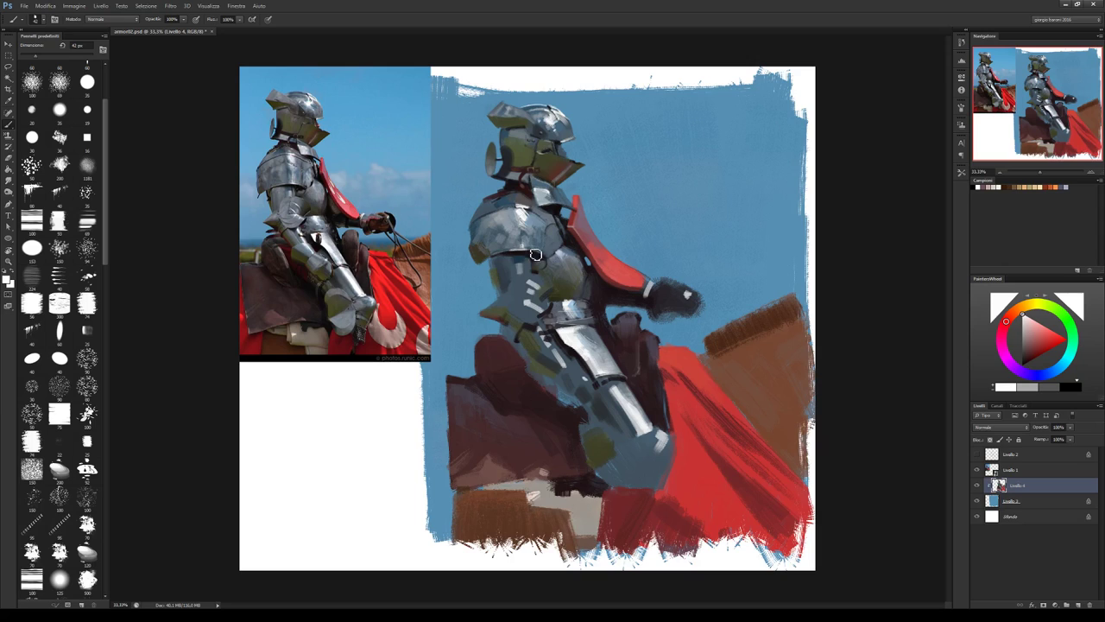
{"action": "key", "text": "bracketleft"}
{"action": "left_click", "coordinate": [508, 225], "text": "alt"}
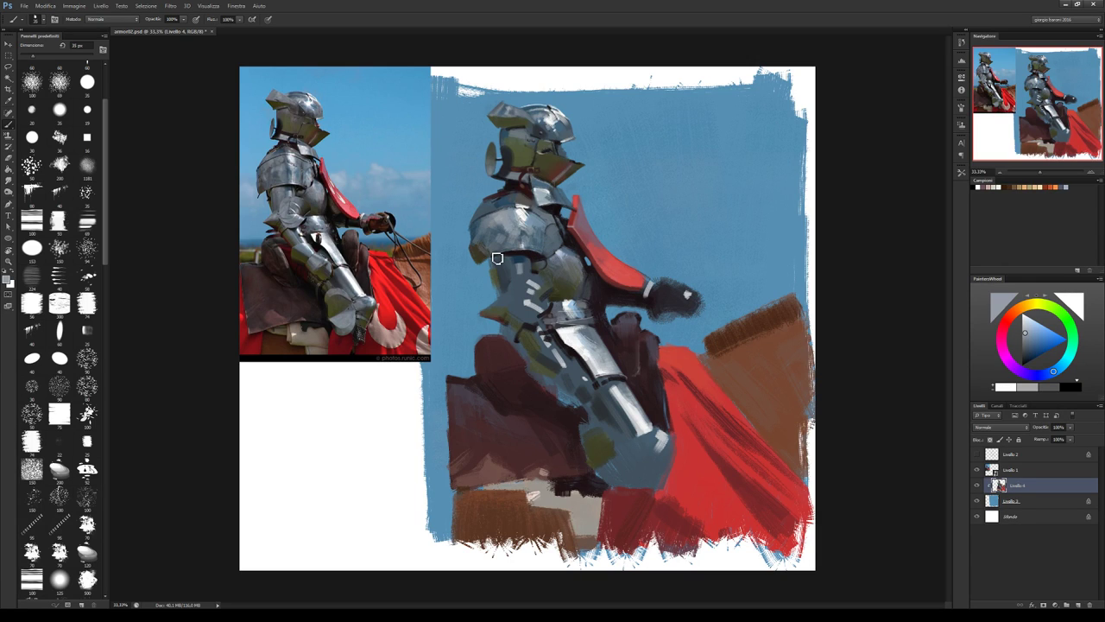
{"action": "left_click_drag", "start_coordinate": [497, 258], "coordinate": [525, 252]}
Brighten the upper chest armour with near-white light grey strokes.
{"action": "left_click", "coordinate": [524, 217], "text": "alt"}
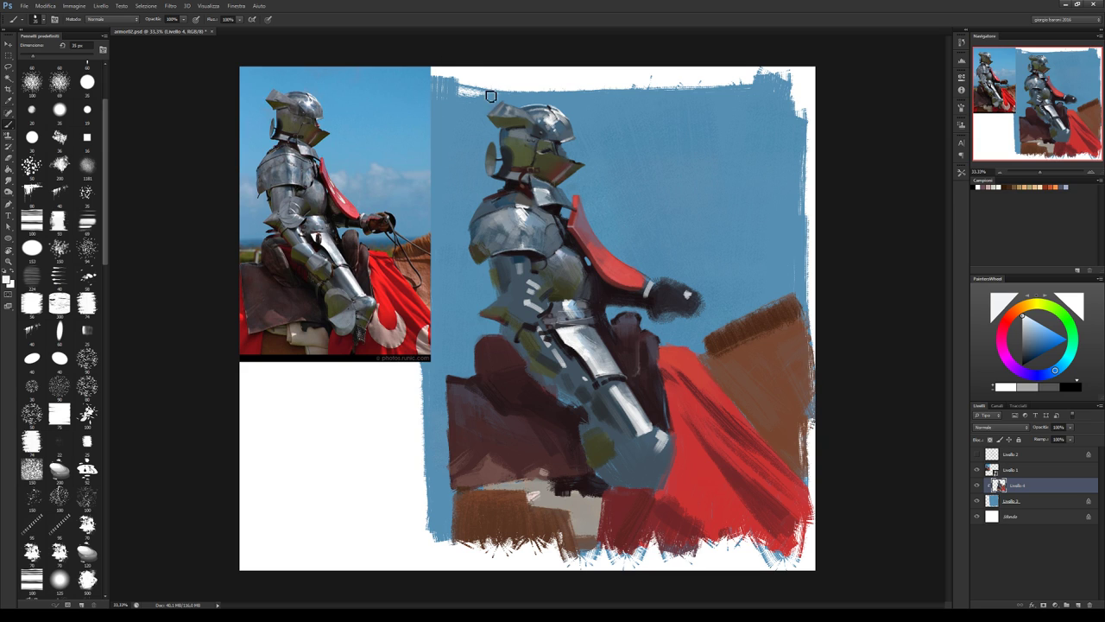
{"action": "left_click", "coordinate": [545, 250], "text": "alt"}
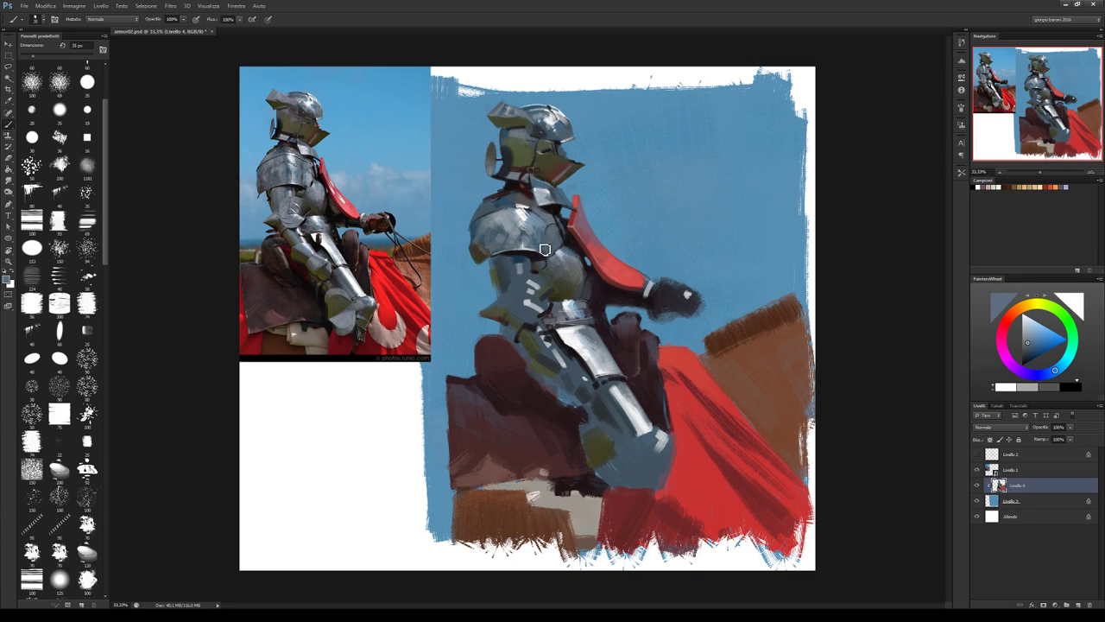
{"action": "left_click", "coordinate": [530, 251], "text": "alt"}
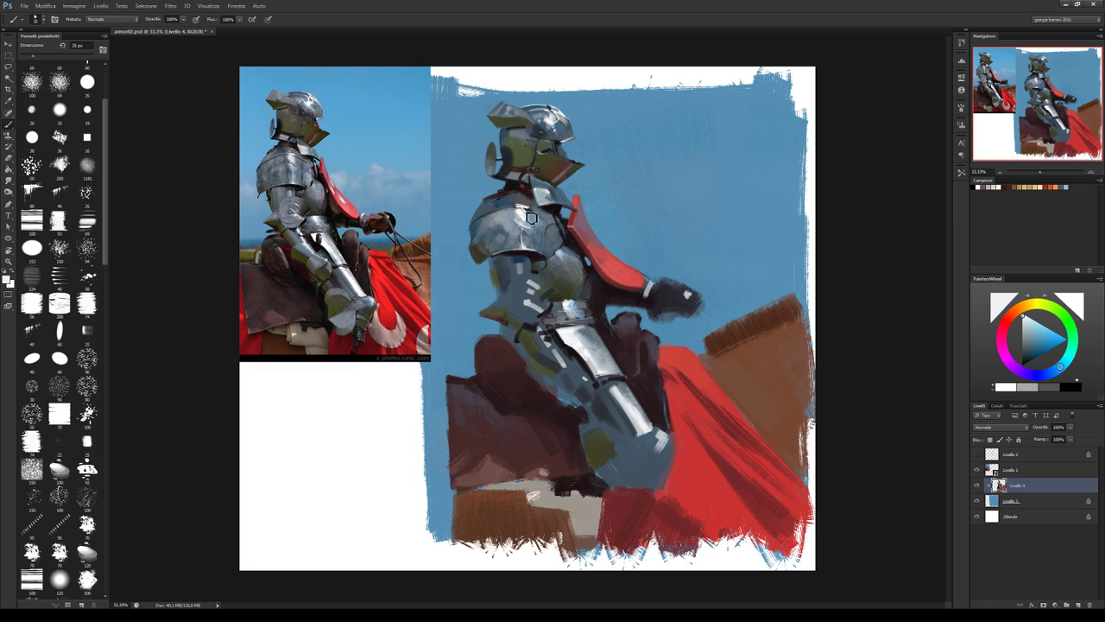
{"action": "mouse_move", "coordinate": [517, 223]}
{"action": "left_mouse_down"}
{"action": "mouse_move", "coordinate": [499, 242]}
{"action": "mouse_move", "coordinate": [530, 225]}
{"action": "left_mouse_up"}
{"action": "left_click", "coordinate": [522, 223], "text": "alt"}
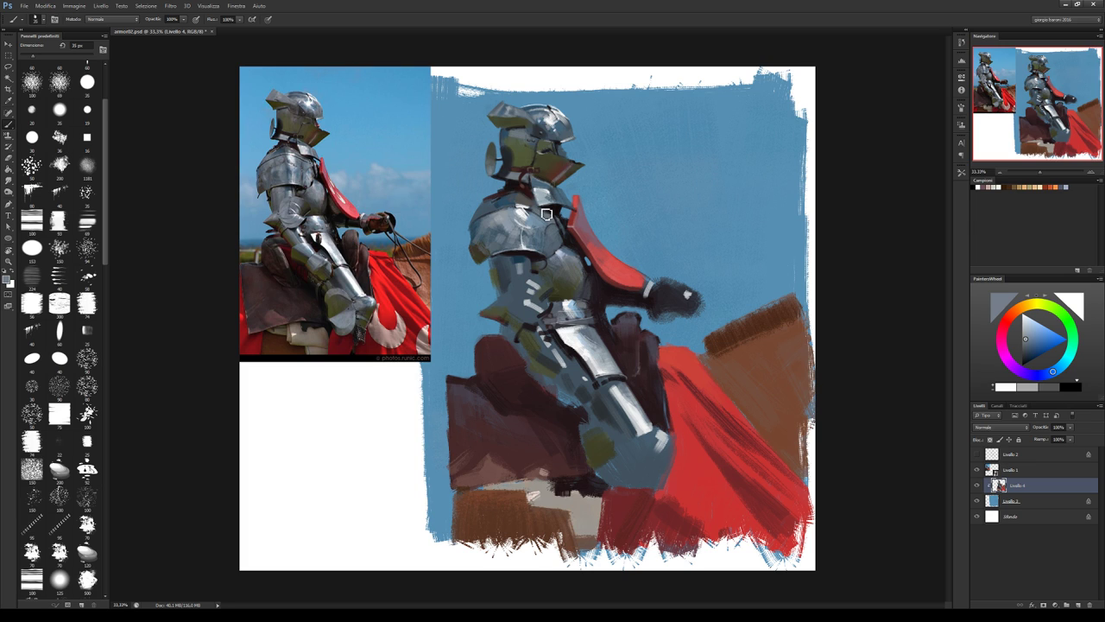
Shade the shoulder plate with sampled blue, grey-blue and dark violet armour tones.
{"action": "left_click", "coordinate": [531, 216], "text": "alt"}
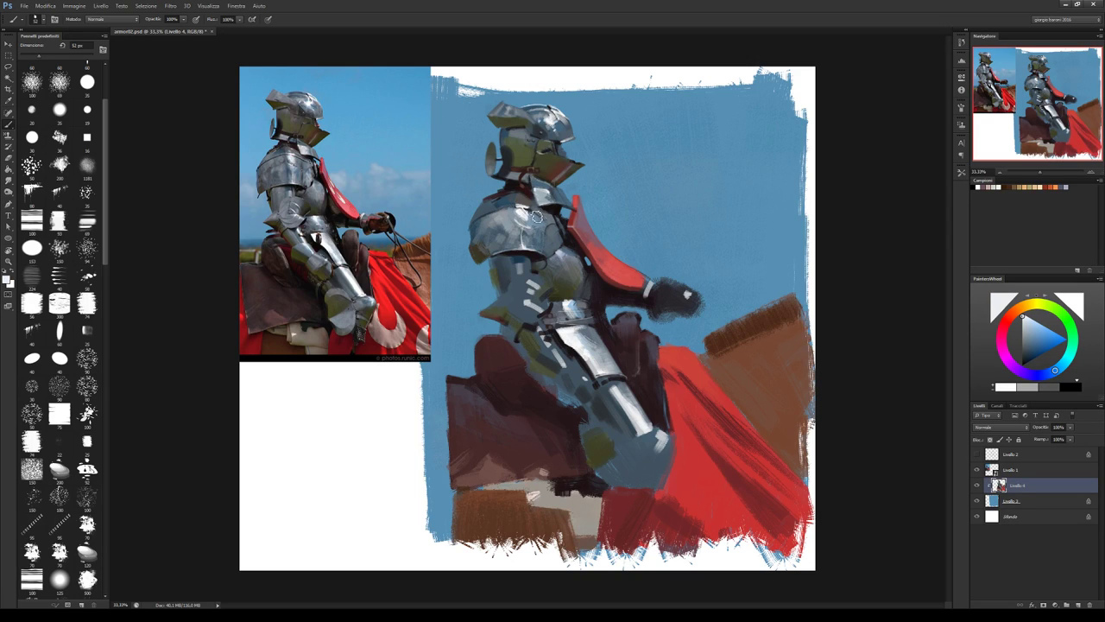
{"action": "left_click", "coordinate": [522, 205], "text": "alt"}
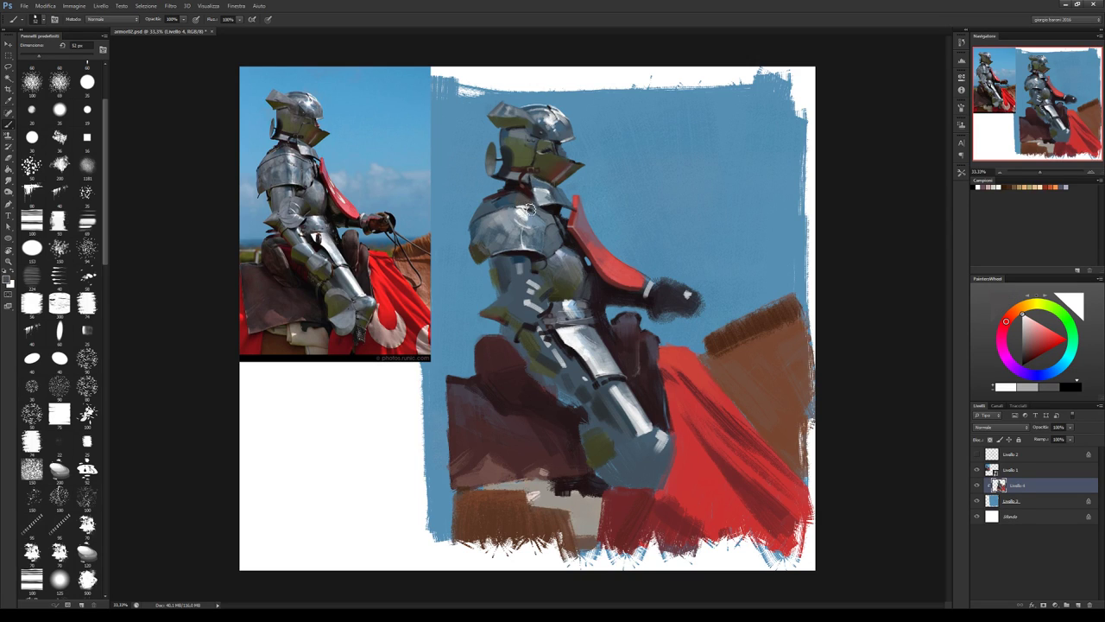
{"action": "left_click", "coordinate": [530, 210], "text": "alt"}
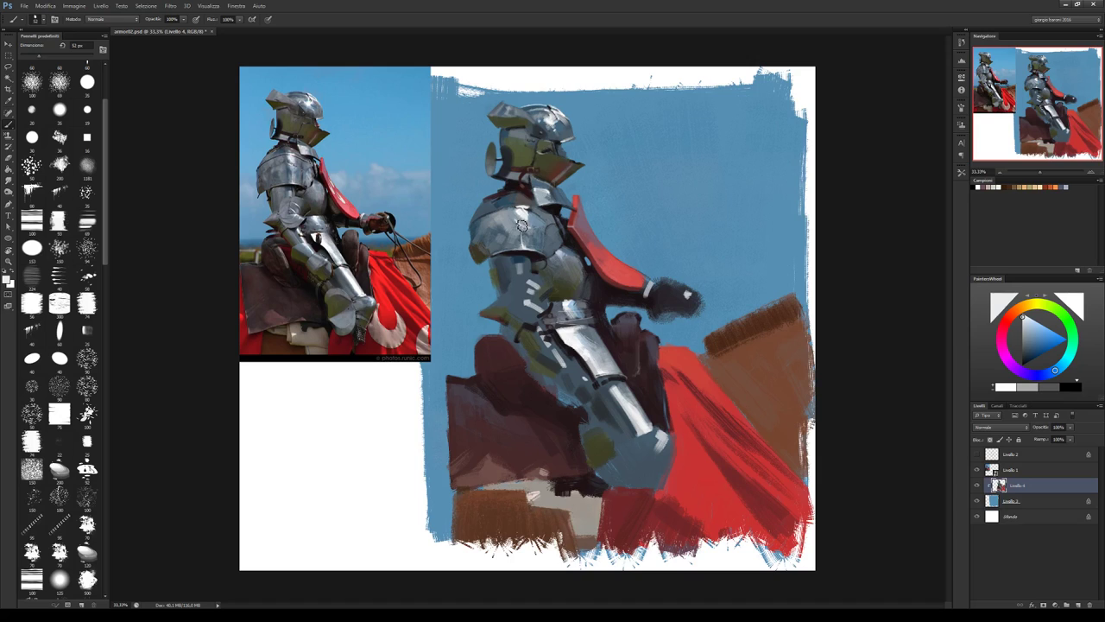
{"action": "left_click", "coordinate": [526, 227], "text": "alt"}
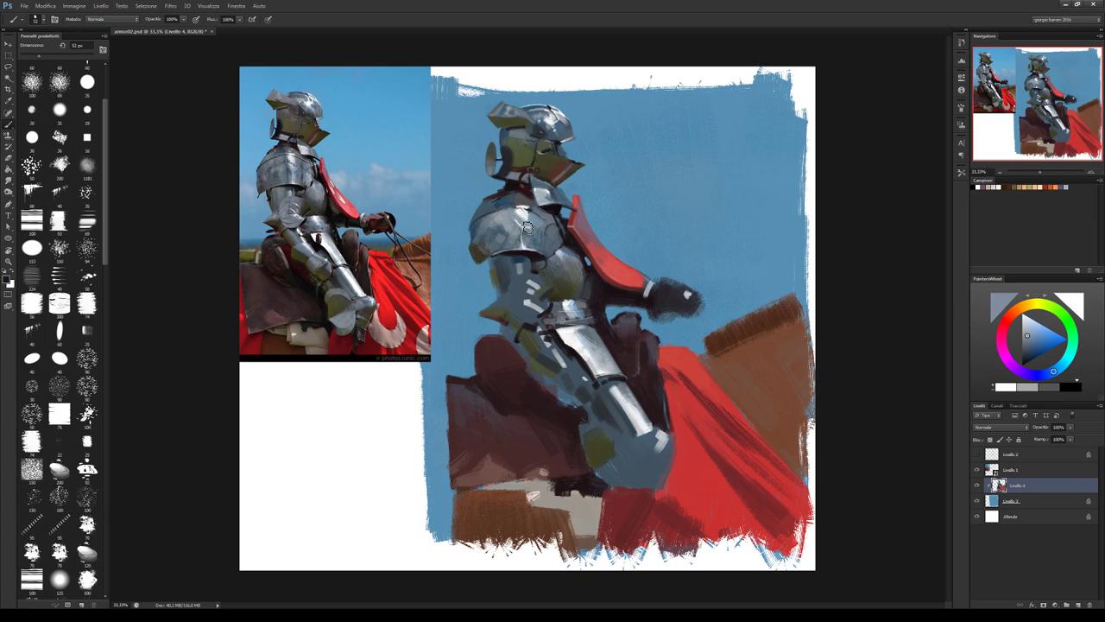
{"action": "left_click", "coordinate": [538, 226], "text": "alt"}
{"action": "left_click_drag", "start_coordinate": [514, 196], "coordinate": [517, 219]}
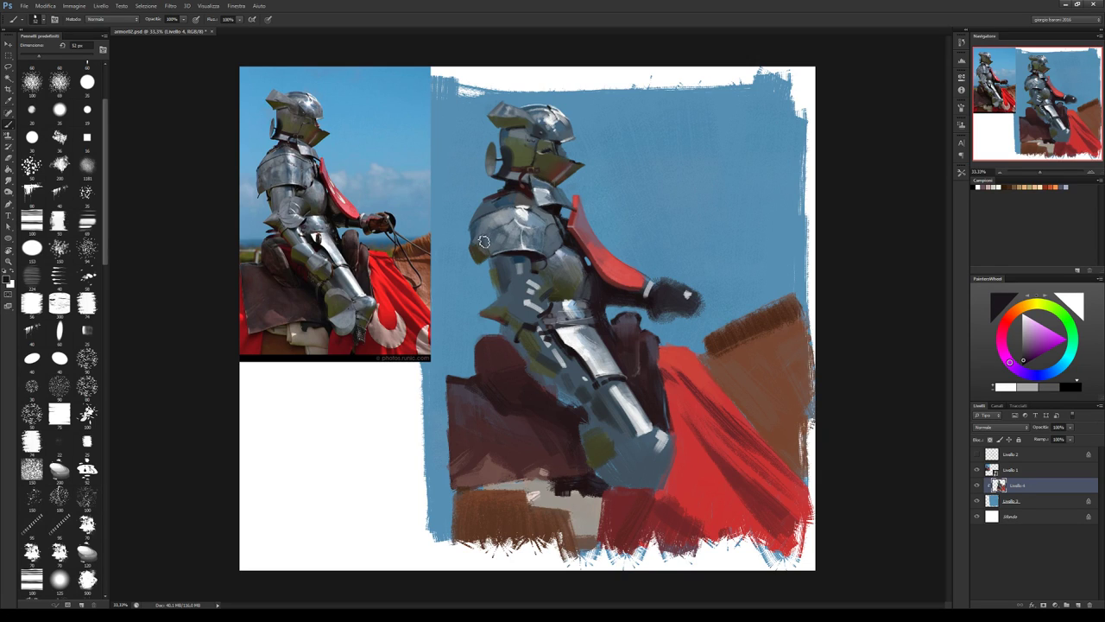
Sample lighter and darker blue-grey tones to define the chest plate edge.
{"action": "left_click", "coordinate": [493, 235], "text": "alt"}
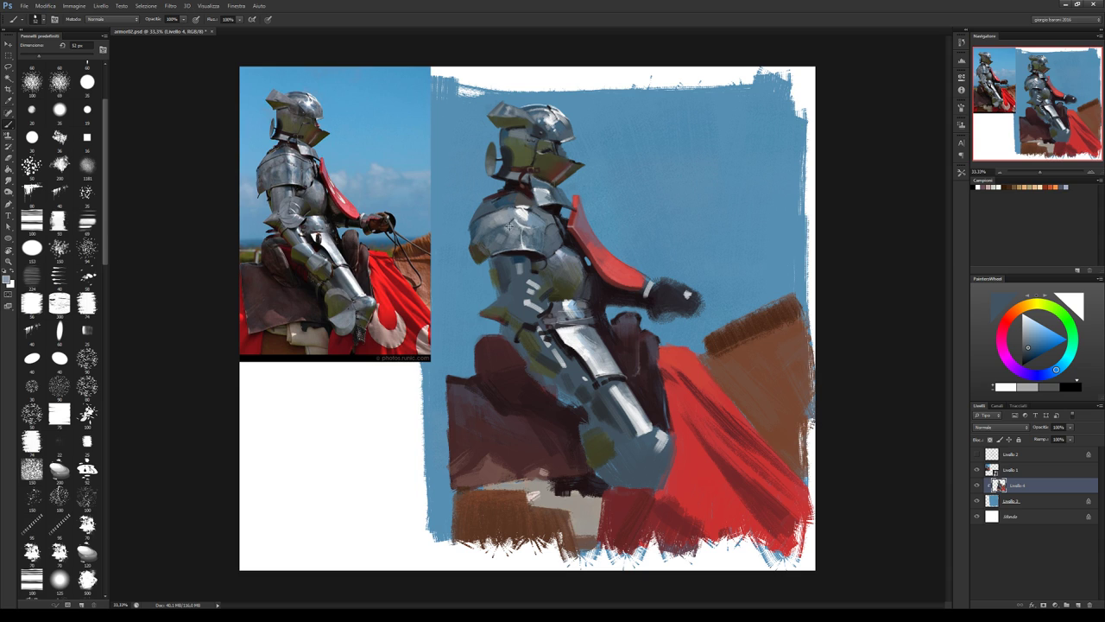
{"action": "left_click", "coordinate": [498, 232], "text": "alt"}
{"action": "left_click", "coordinate": [505, 232], "text": "alt"}
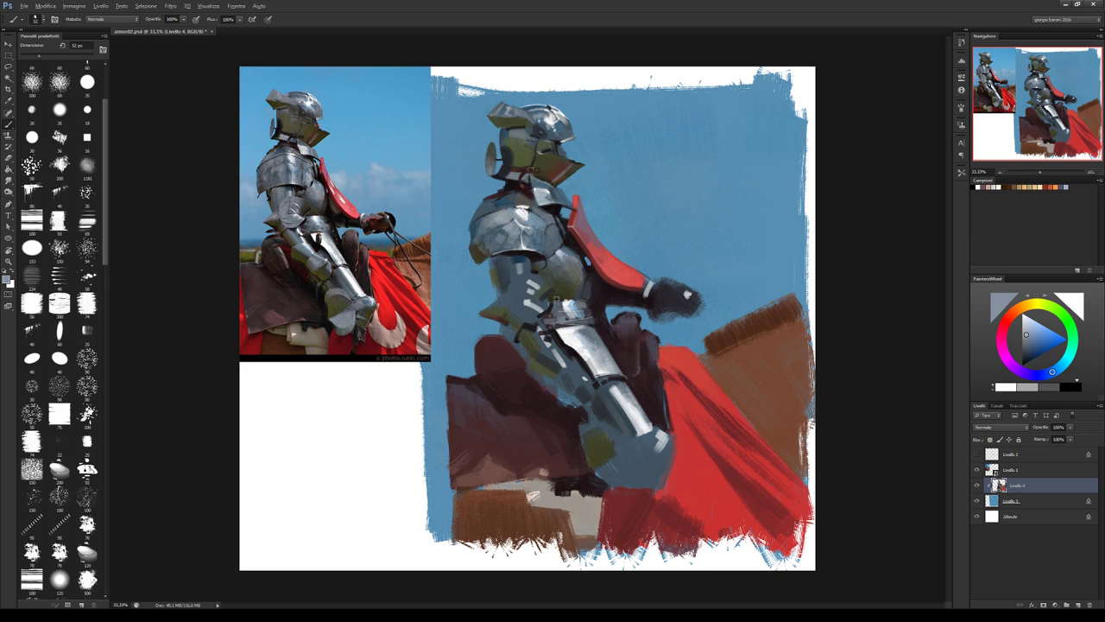
{"action": "left_click", "coordinate": [549, 288], "text": "alt"}
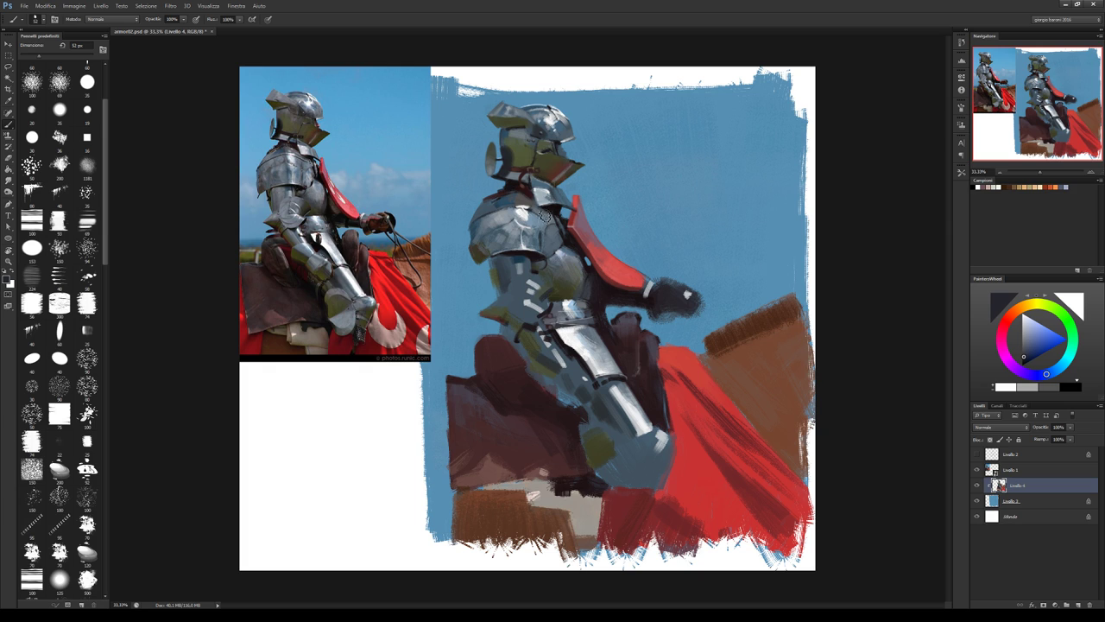
{"action": "left_click", "coordinate": [544, 232], "text": "alt"}
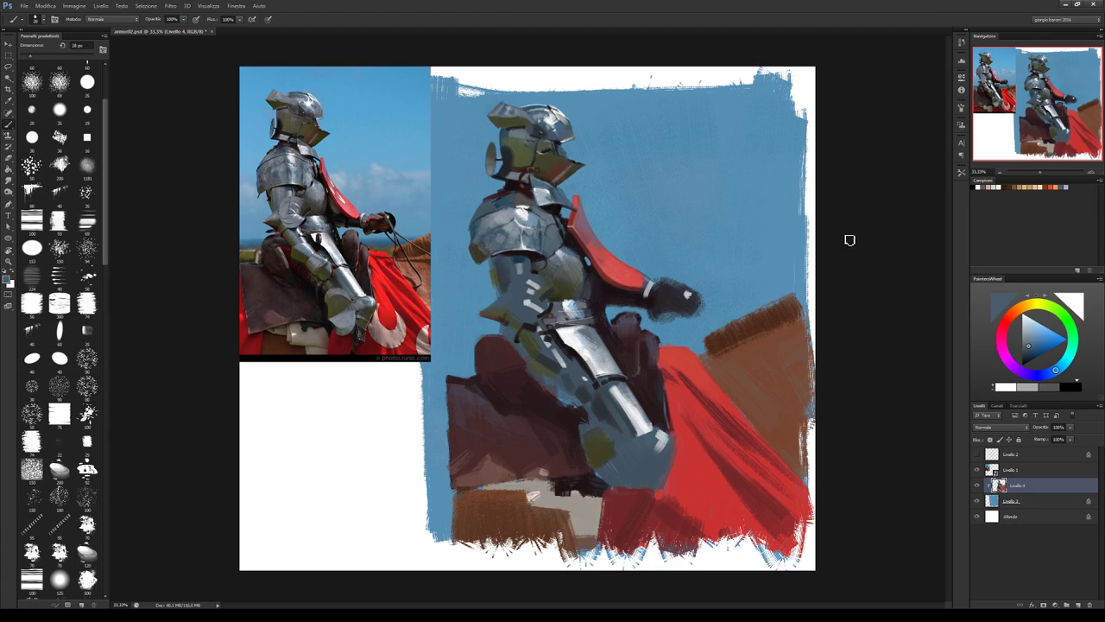
Reduce the brush to 28 px and sample dark, grey and blue-grey armour tones.
{"action": "key", "text": "bracketleft"}
{"action": "key", "text": "bracketleft"}
{"action": "key", "text": "bracketleft"}
{"action": "left_click", "coordinate": [542, 222], "text": "alt"}
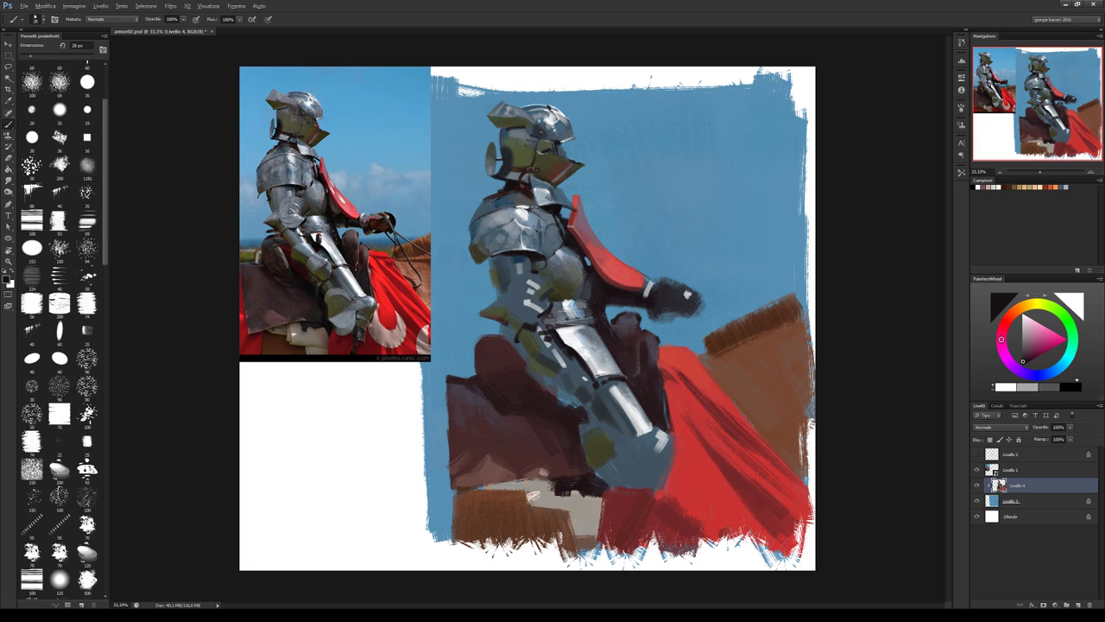
{"action": "left_click", "coordinate": [542, 233], "text": "alt"}
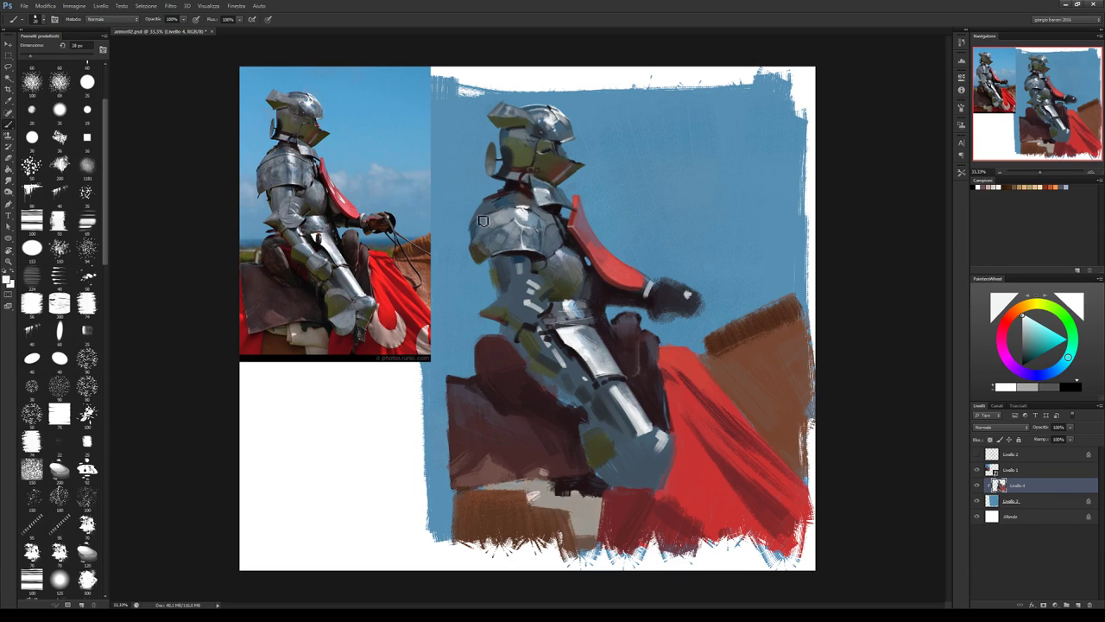
{"action": "left_click", "coordinate": [534, 252], "text": "alt"}
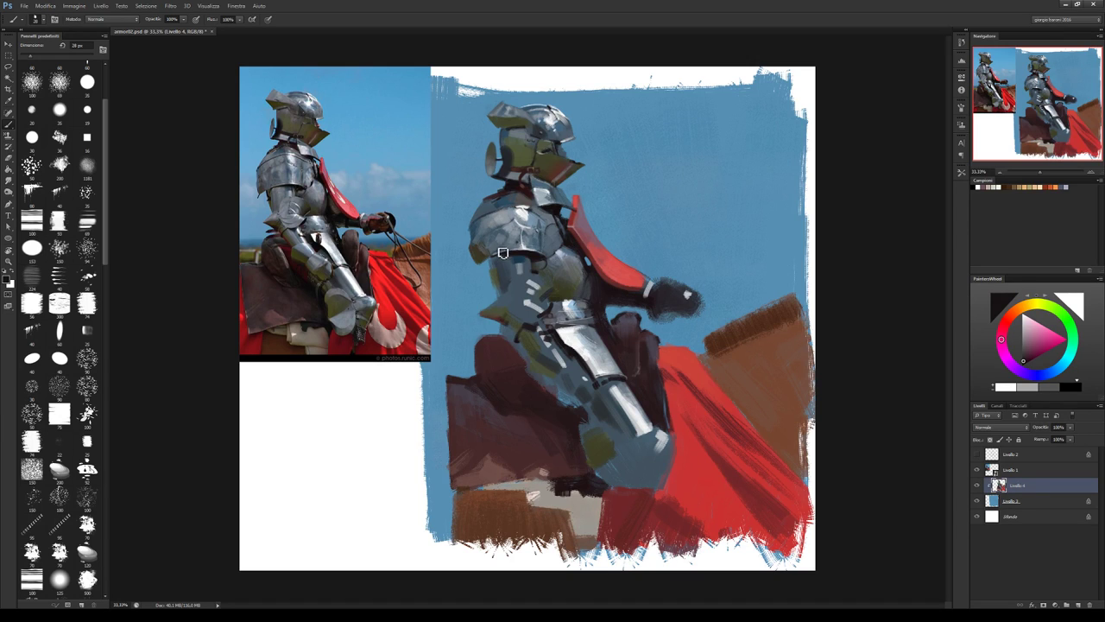
{"action": "left_click", "coordinate": [521, 242], "text": "alt"}
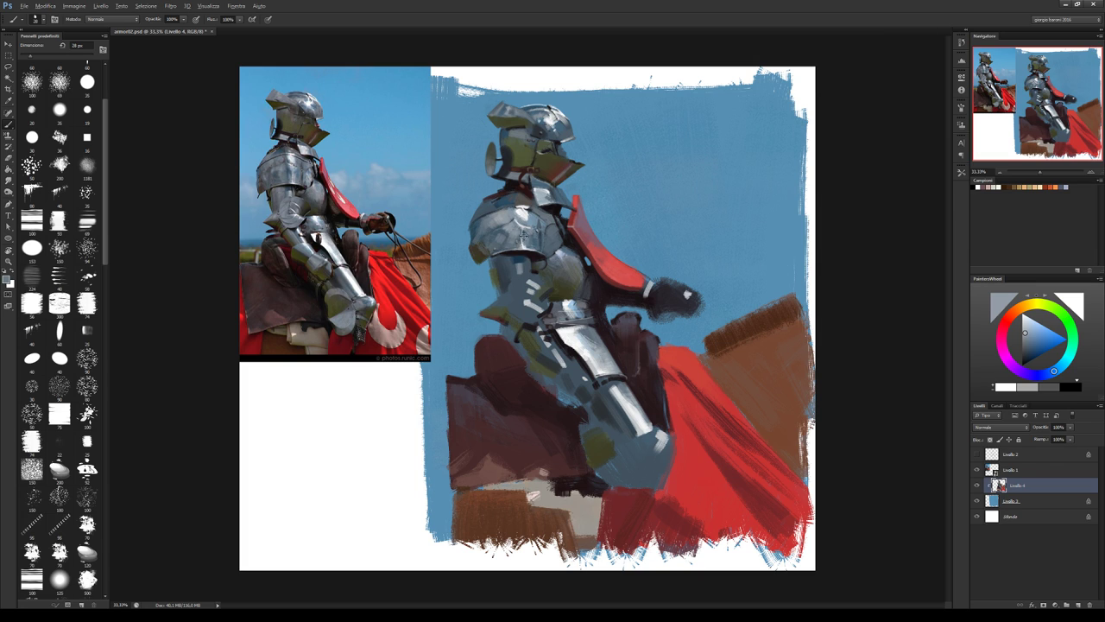
{"action": "left_click", "coordinate": [551, 236], "text": "alt"}
{"action": "left_click", "coordinate": [525, 227], "text": "alt"}
Pick near-white, red and muted magenta tones for shoulder highlights and rivet detail.
{"action": "left_click", "coordinate": [530, 214], "text": "alt"}
{"action": "left_click", "coordinate": [528, 216], "text": "alt"}
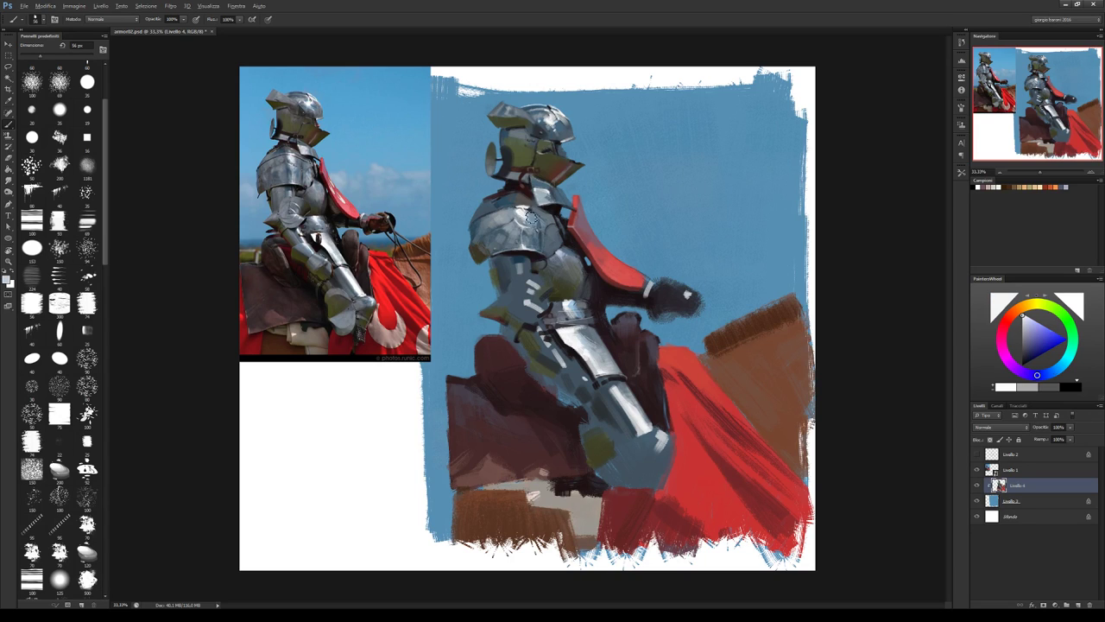
{"action": "left_click", "coordinate": [530, 217], "text": "alt"}
{"action": "left_click", "coordinate": [520, 212], "text": "alt"}
{"action": "left_click", "coordinate": [512, 215], "text": "alt"}
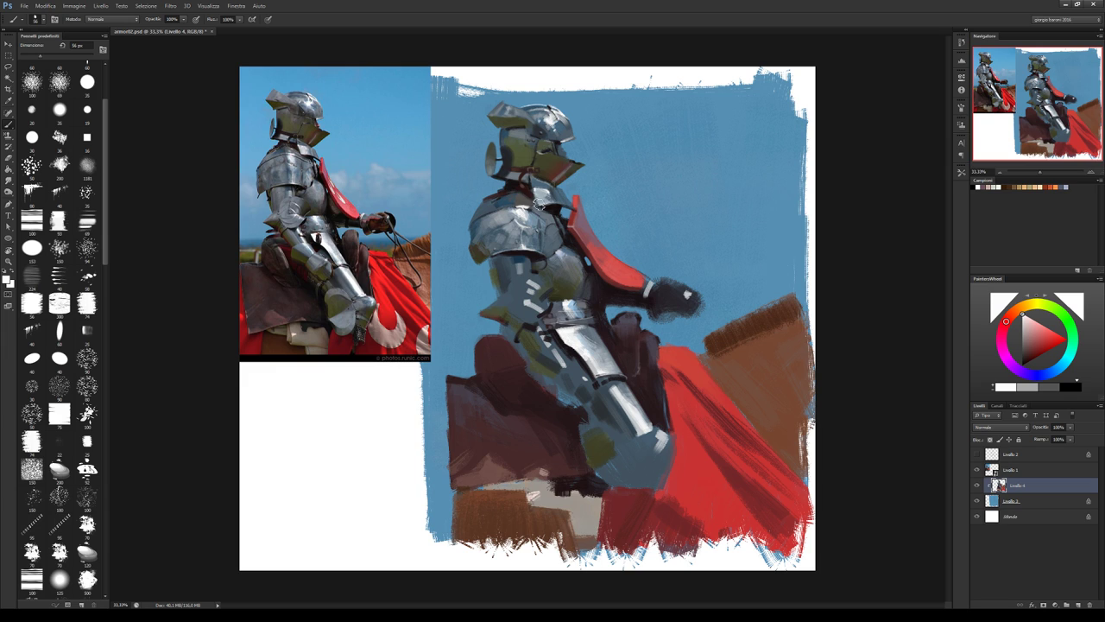
{"action": "left_click", "coordinate": [531, 212], "text": "alt"}
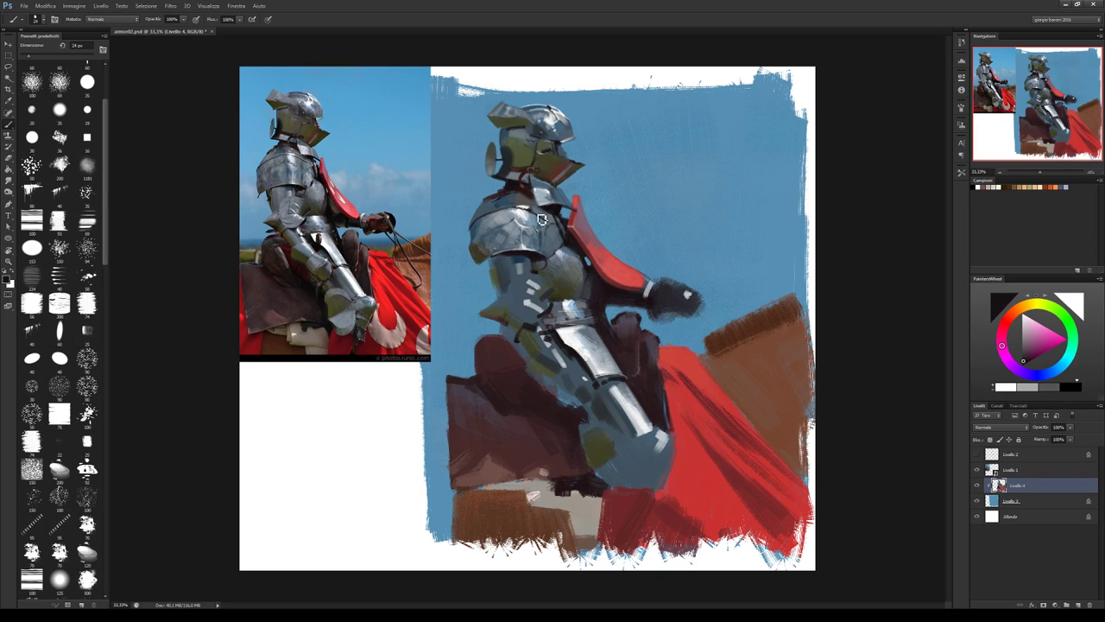
Touch up the shoulder plate with blue-grey and dark red tones sampled from the armour and cape.
{"action": "left_click", "coordinate": [555, 224], "text": "alt"}
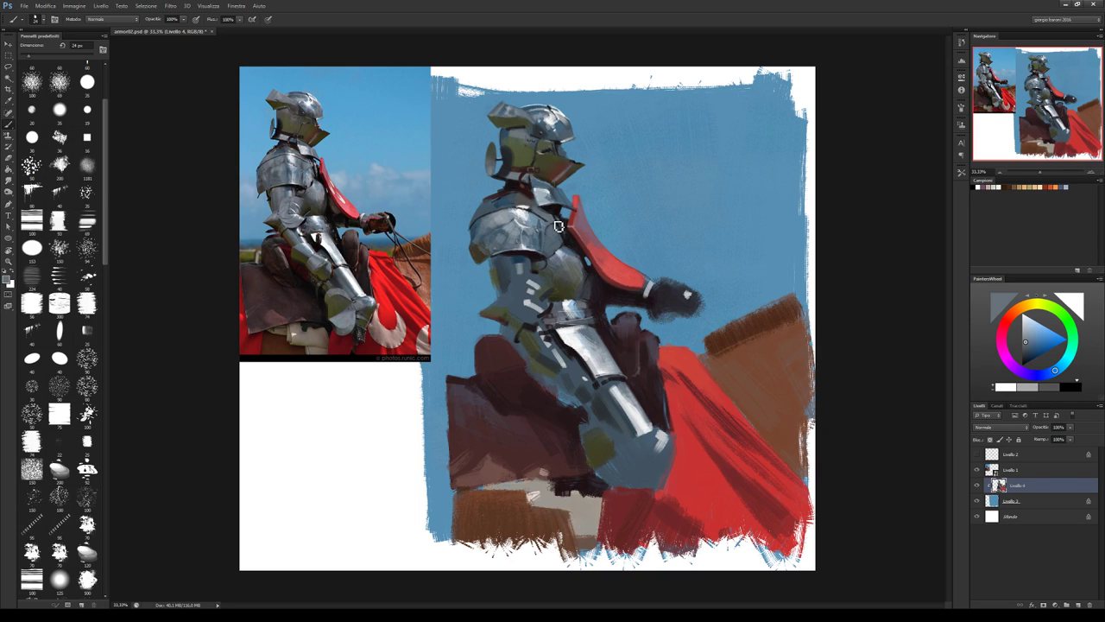
{"action": "left_click", "coordinate": [555, 221], "text": "alt"}
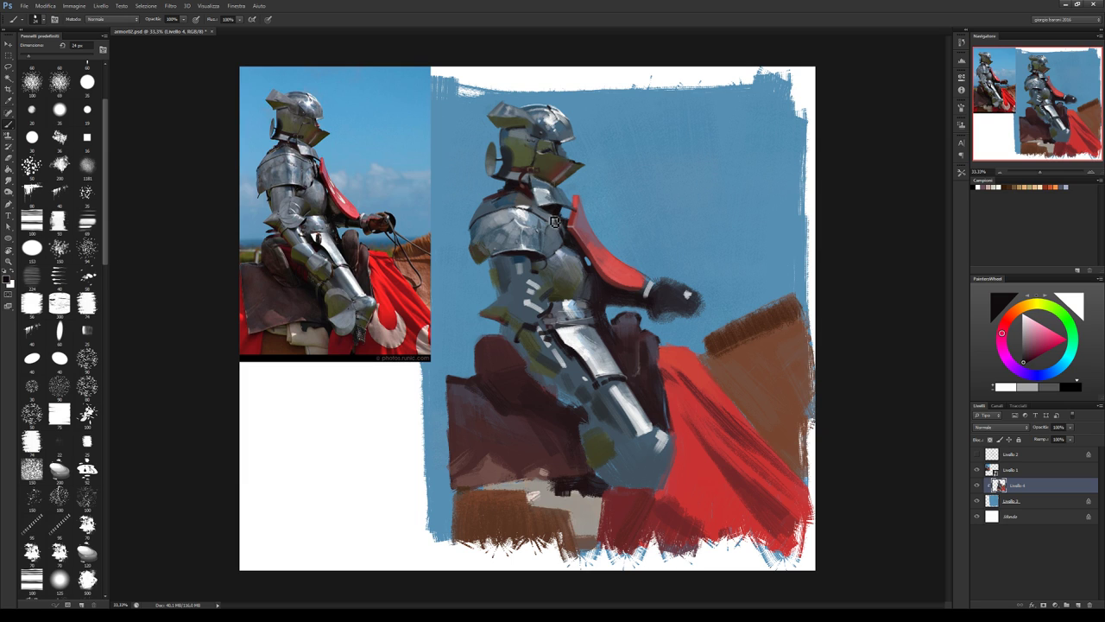
{"action": "left_click", "coordinate": [553, 223], "text": "alt"}
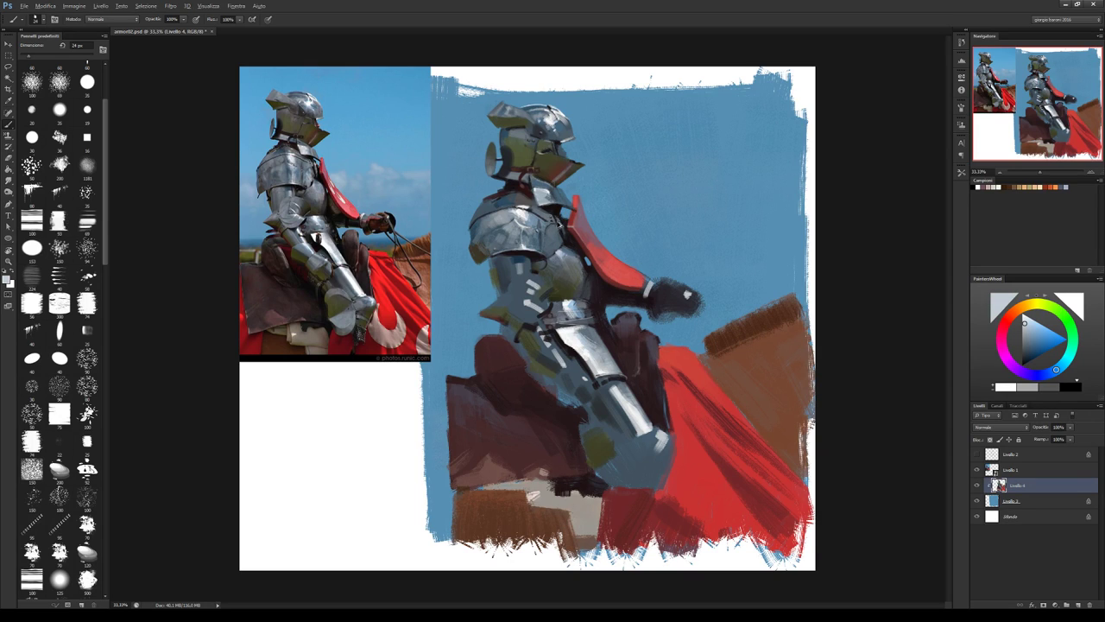
{"action": "left_click", "coordinate": [555, 222], "text": "alt"}
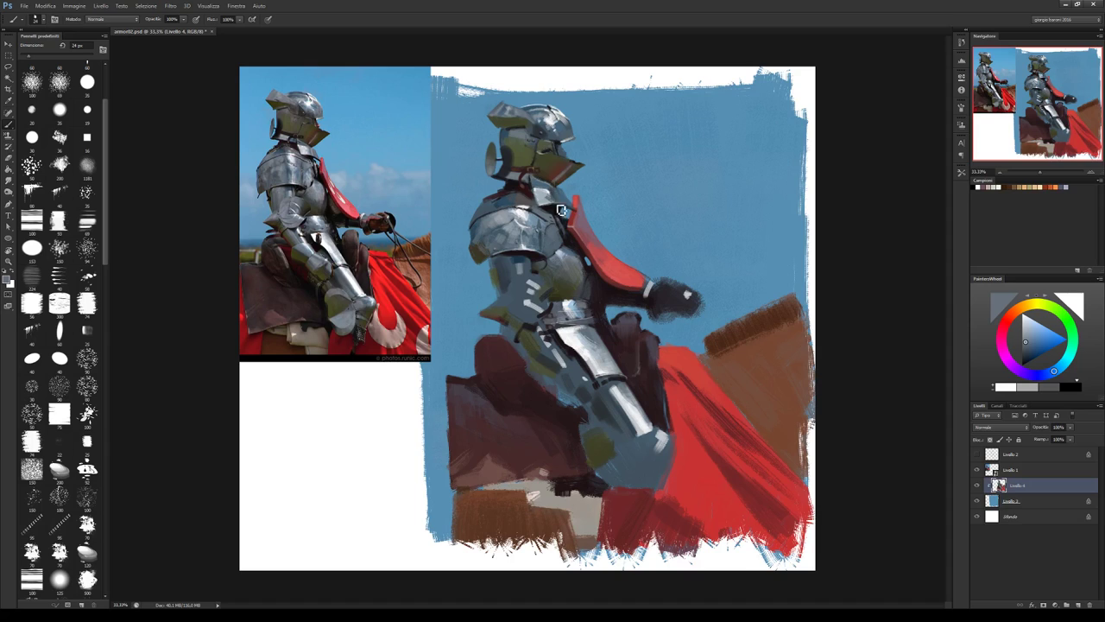
{"action": "left_click", "coordinate": [557, 218], "text": "alt"}
{"action": "left_click", "coordinate": [556, 222], "text": "alt"}
{"action": "left_click", "coordinate": [566, 228], "text": "alt"}
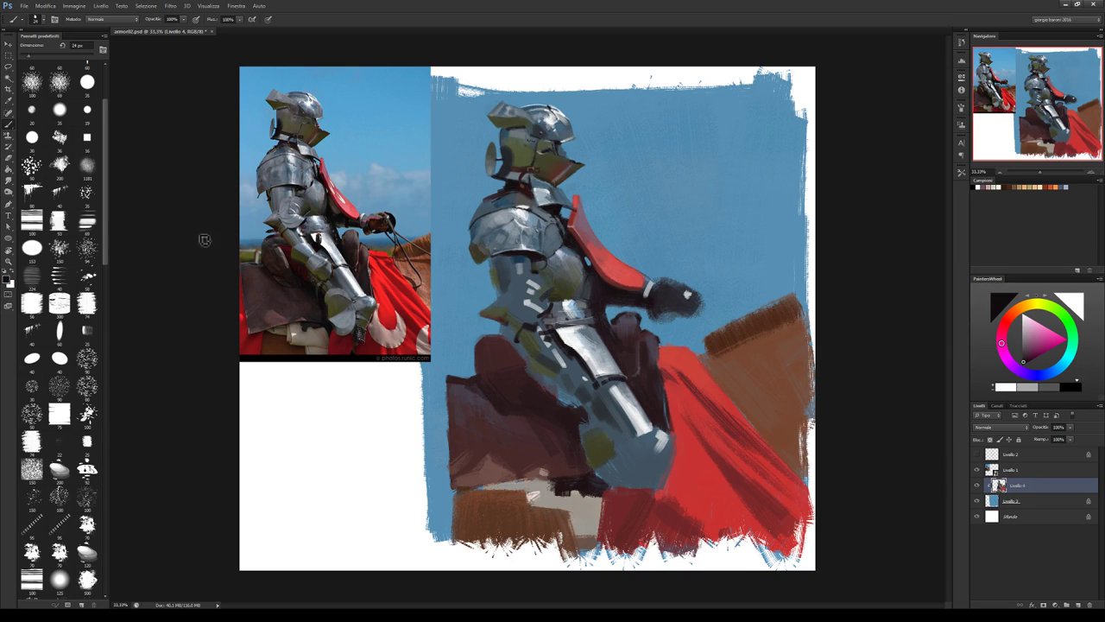
Switch to a 50 px brush and dab muted mauve-red and blue-grey onto the shoulder.
{"action": "left_click", "coordinate": [32, 415]}
{"action": "left_click", "coordinate": [589, 240], "text": "alt"}
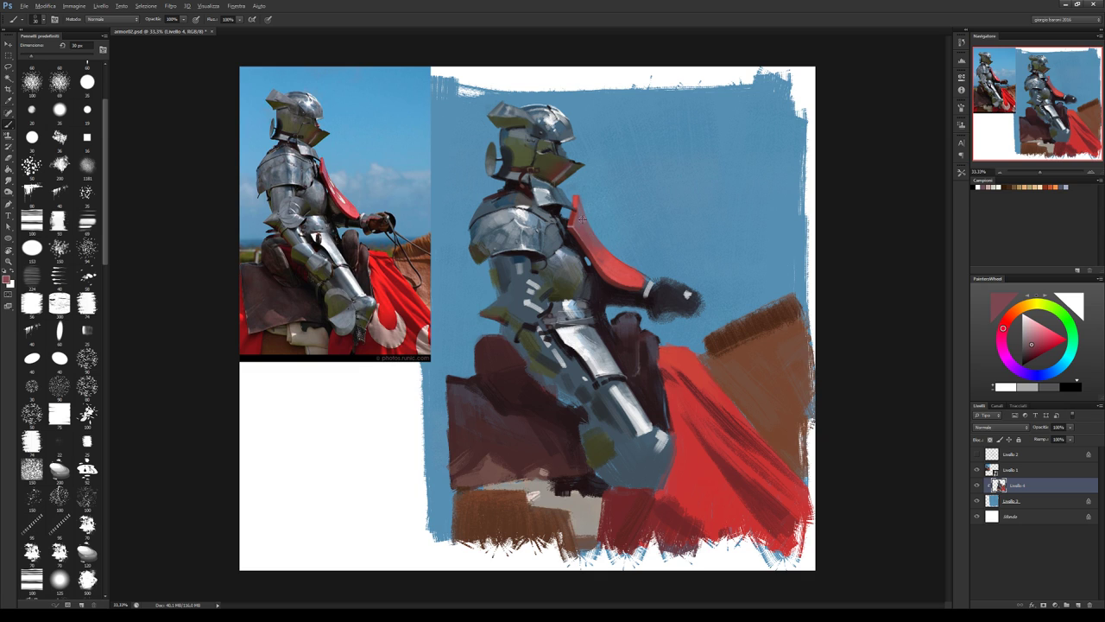
{"action": "left_click", "coordinate": [585, 215], "text": "alt"}
{"action": "left_click", "coordinate": [585, 204], "text": "alt"}
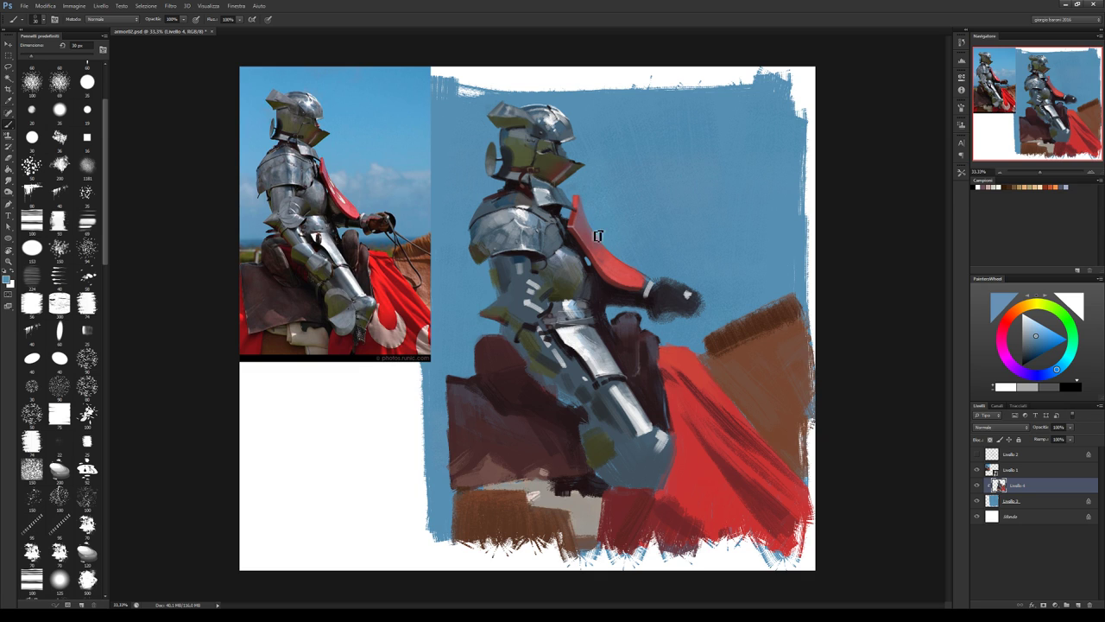
{"action": "left_click", "coordinate": [594, 237], "text": "alt"}
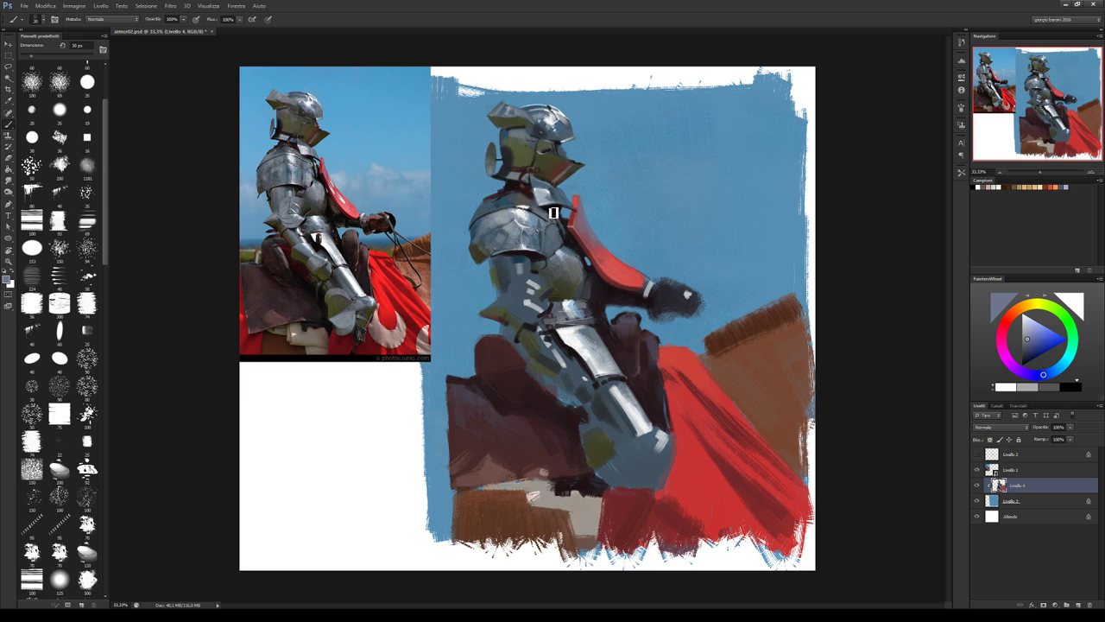
Add darker shoulder tones and magenta-red from the cape along the shoulder-cape join.
{"action": "left_click", "coordinate": [509, 199], "text": "alt"}
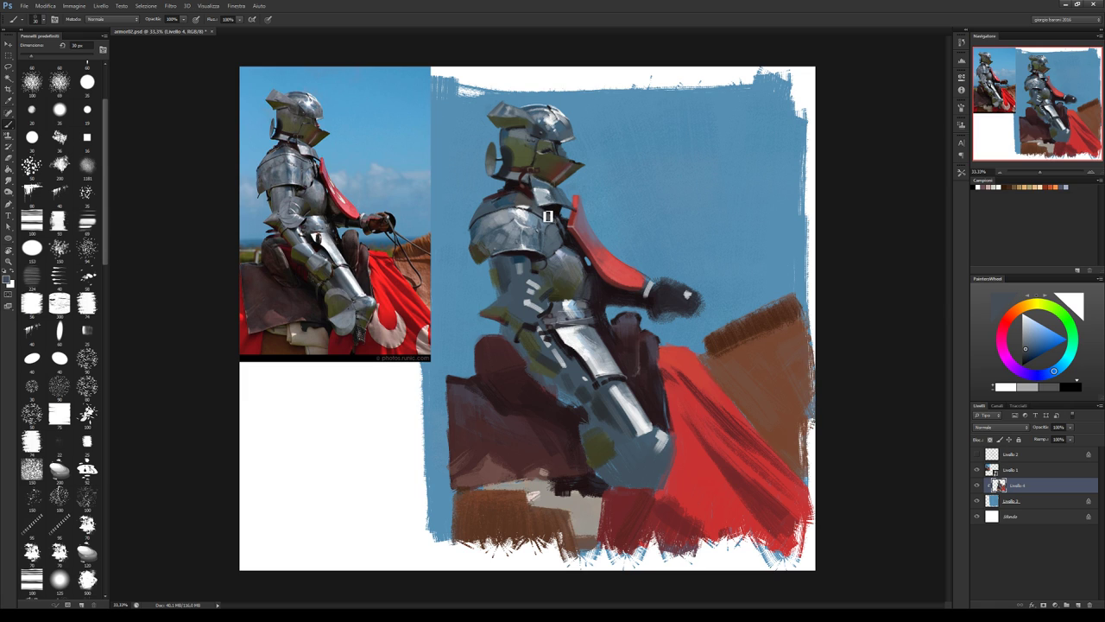
{"action": "left_click", "coordinate": [554, 215], "text": "alt"}
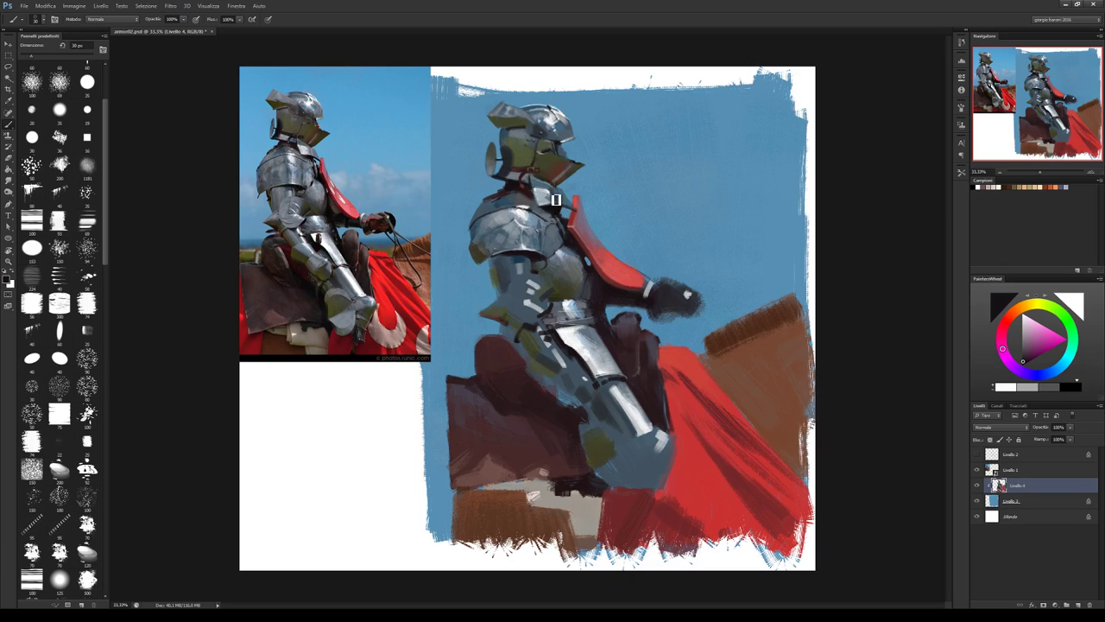
{"action": "left_click", "coordinate": [567, 225], "text": "alt"}
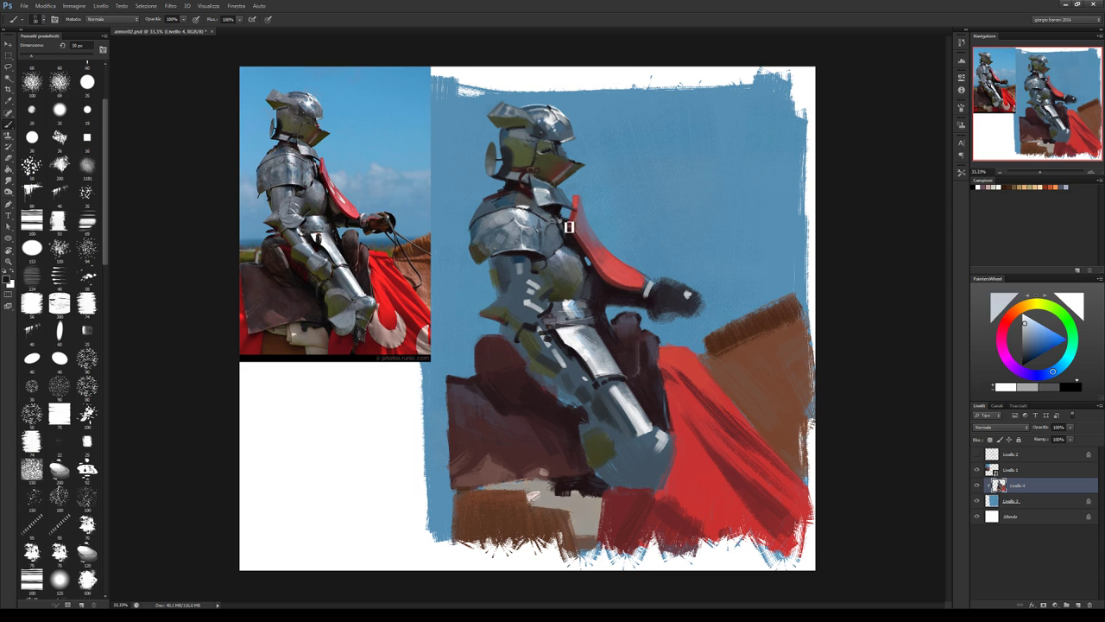
{"action": "left_click", "coordinate": [564, 214], "text": "alt"}
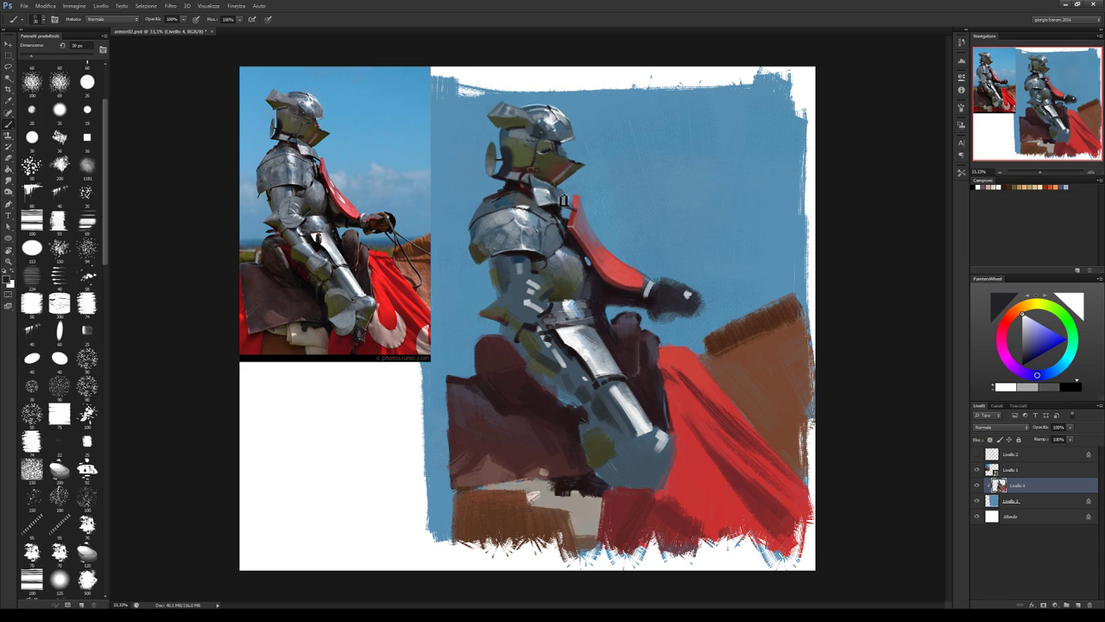
{"action": "left_click", "coordinate": [558, 214], "text": "alt"}
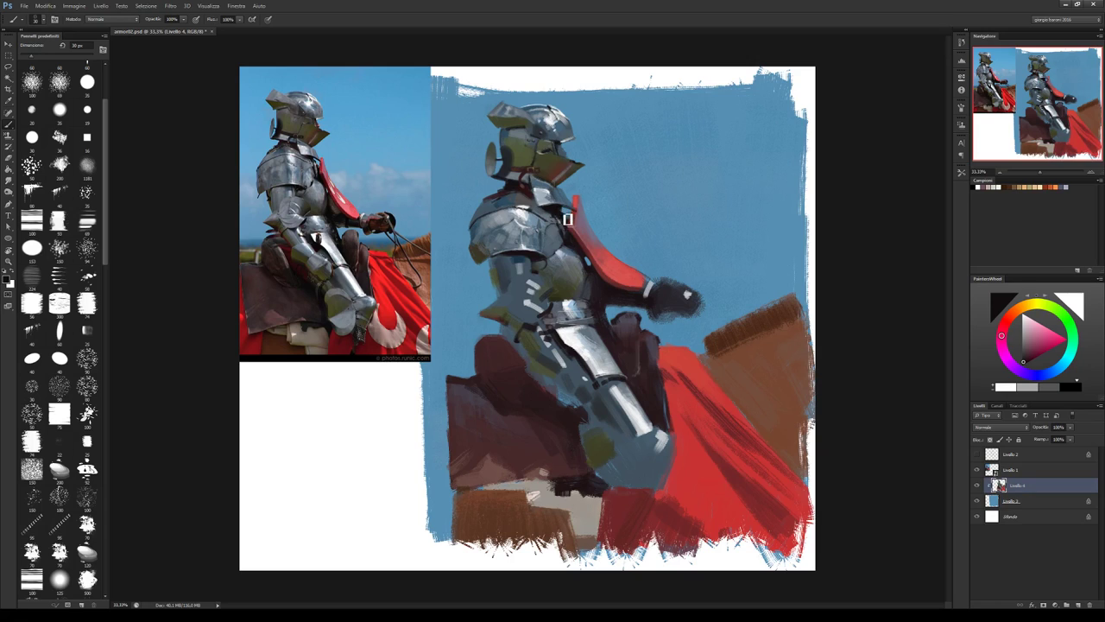
{"action": "left_click", "coordinate": [584, 215], "text": "alt"}
Work sky blue and dark purple-red cape tones around the knight's arm and cape edge.
{"action": "left_click", "coordinate": [563, 220], "text": "alt"}
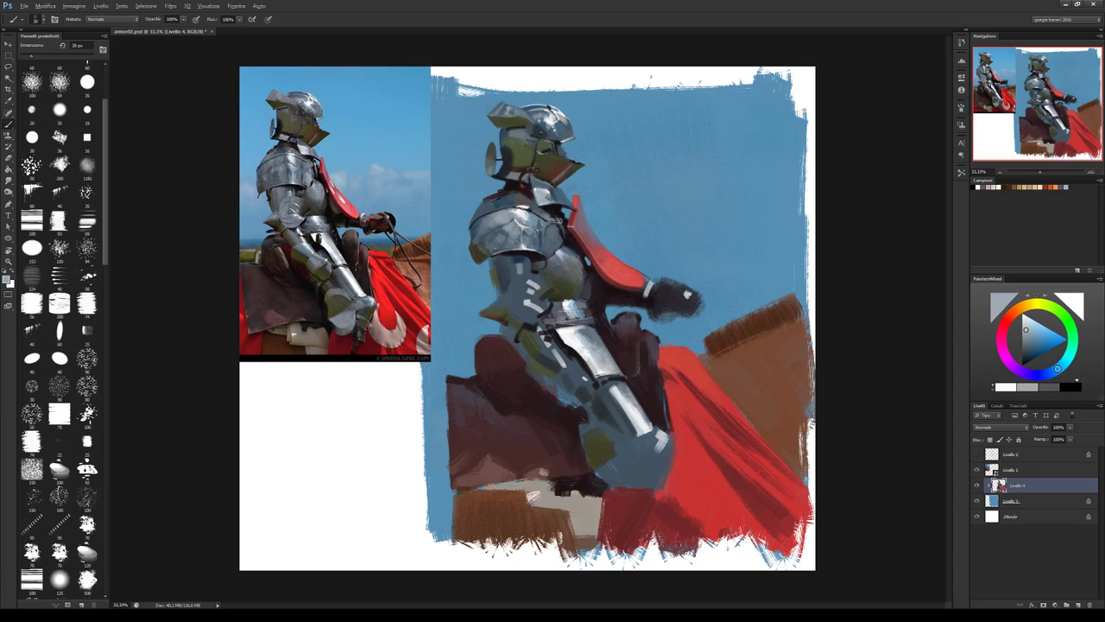
{"action": "left_click", "coordinate": [568, 234], "text": "alt"}
{"action": "left_click", "coordinate": [570, 237], "text": "alt"}
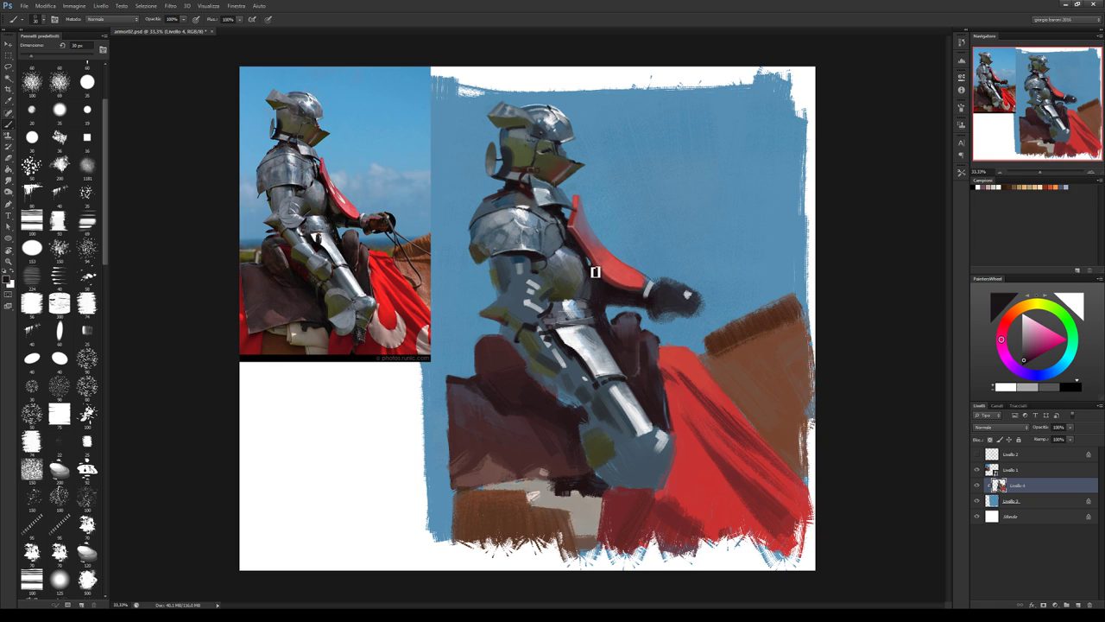
{"action": "left_click", "coordinate": [594, 259], "text": "alt"}
{"action": "left_click", "coordinate": [599, 278], "text": "alt"}
Mix a dark brown on the PaintersWheel and paint pink-red and brown touches near the gauntlet.
{"action": "left_click", "coordinate": [1019, 311]}
{"action": "left_click_drag", "start_coordinate": [1027, 343], "coordinate": [1028, 355]}
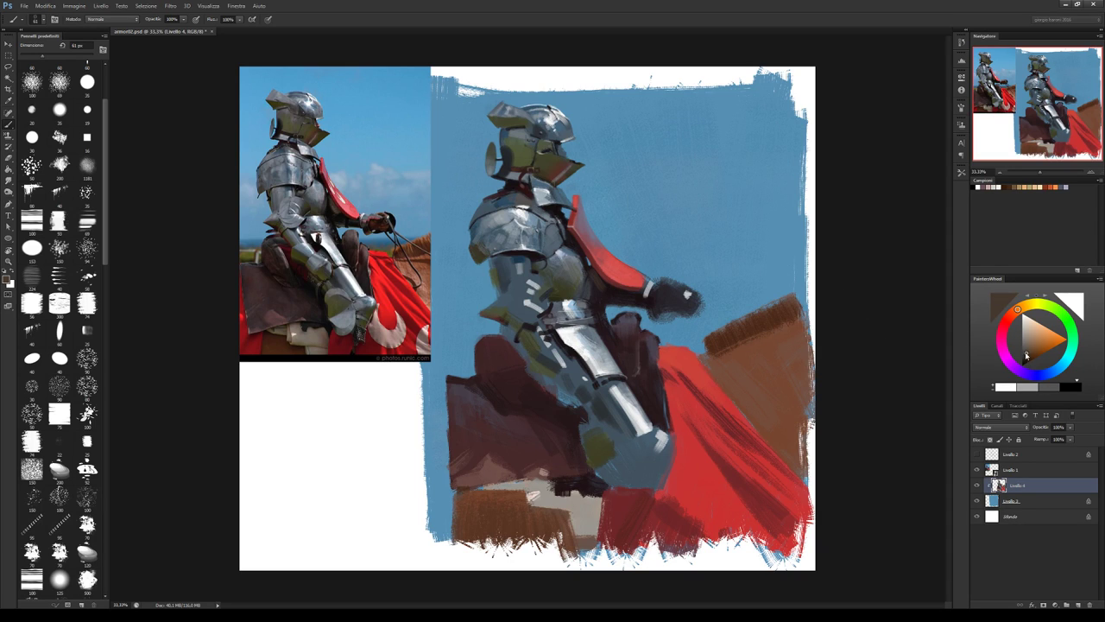
{"action": "left_click", "coordinate": [1026, 354]}
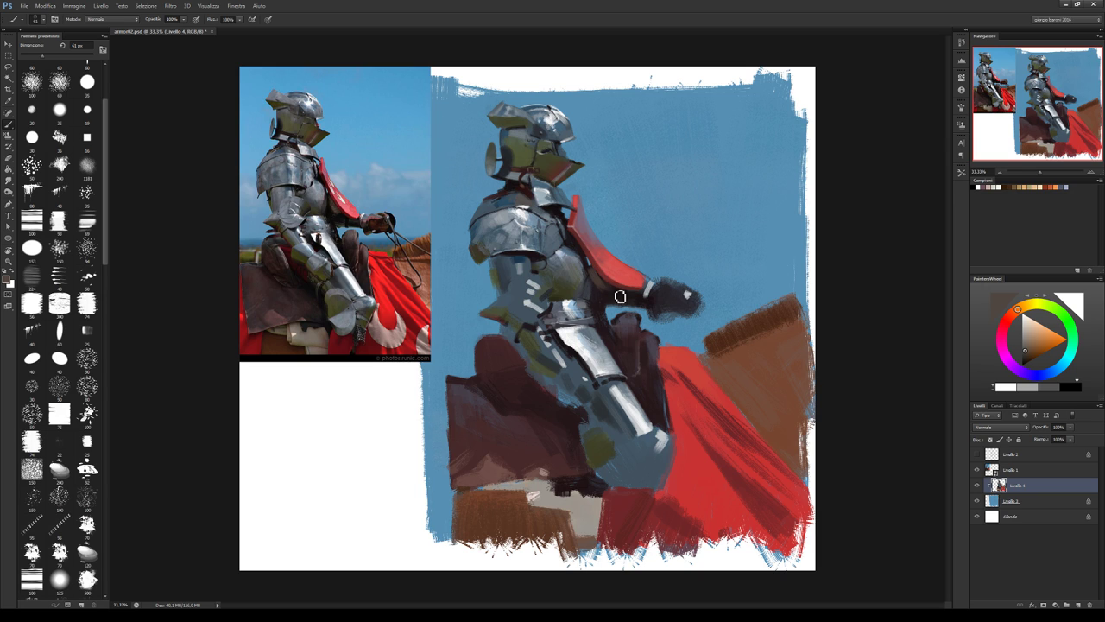
{"action": "left_click", "coordinate": [617, 297], "text": "alt"}
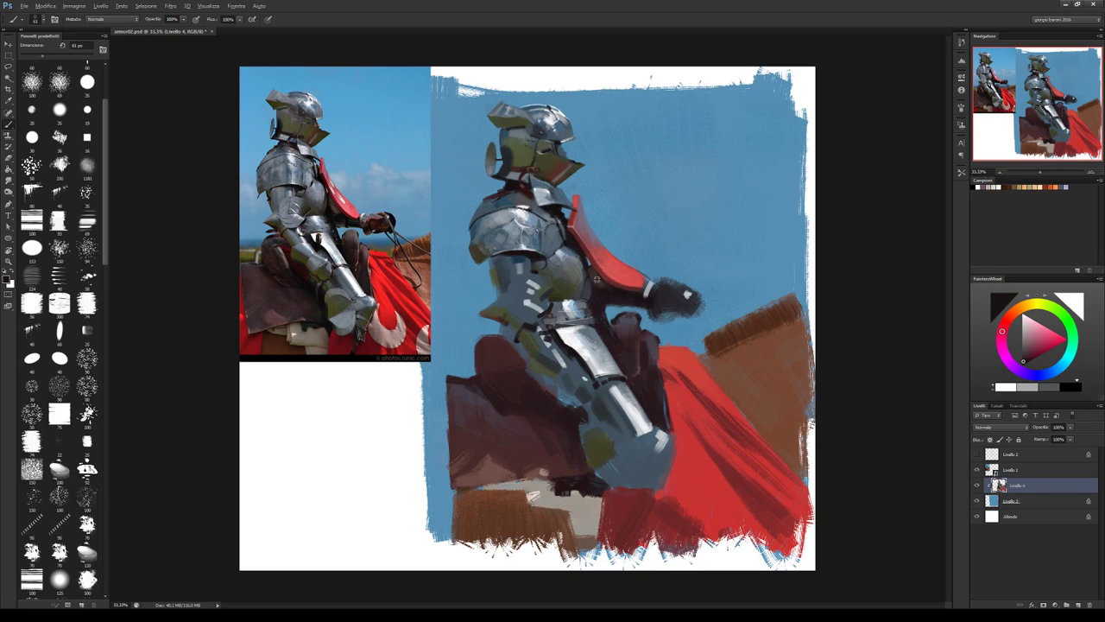
{"action": "left_click", "coordinate": [605, 292], "text": "alt"}
{"action": "left_click", "coordinate": [601, 286], "text": "alt"}
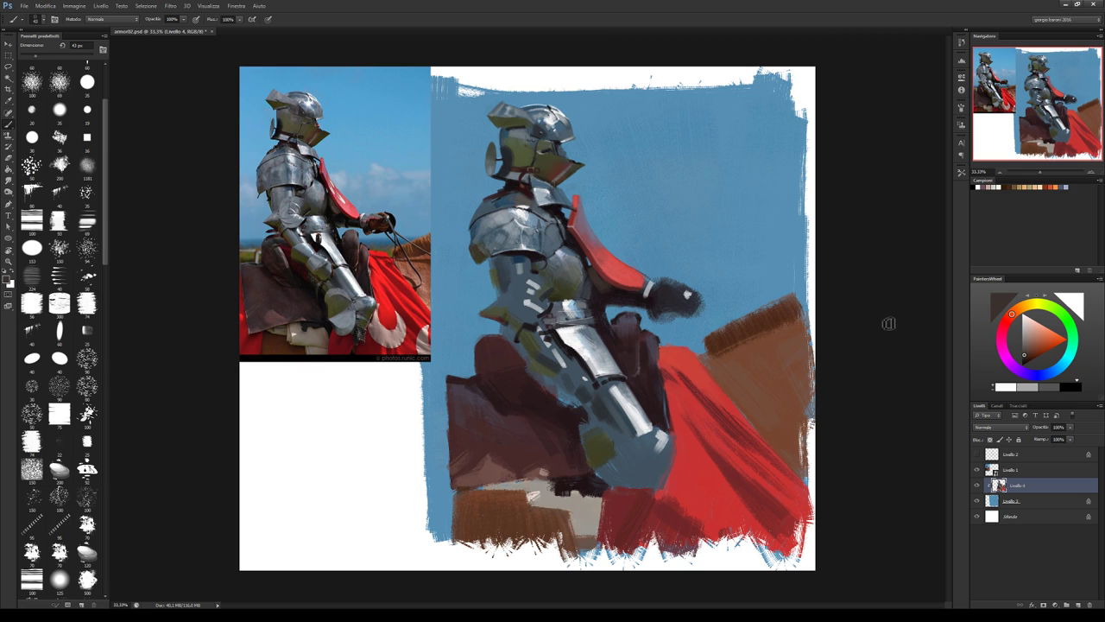
{"action": "left_click", "coordinate": [1025, 349]}
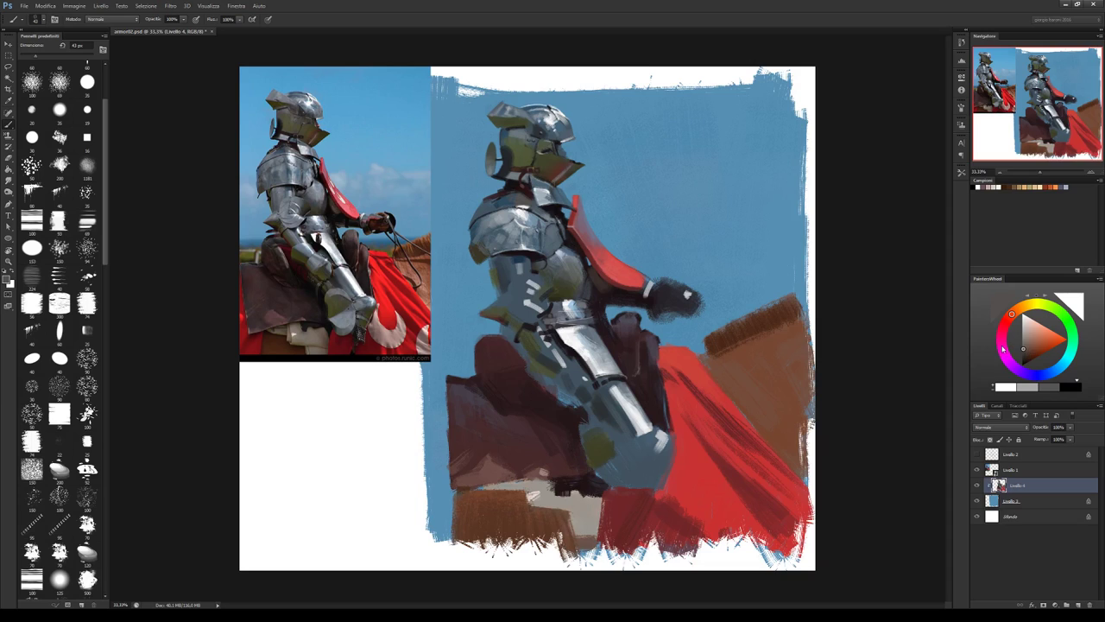
{"action": "left_click", "coordinate": [630, 283], "text": "alt"}
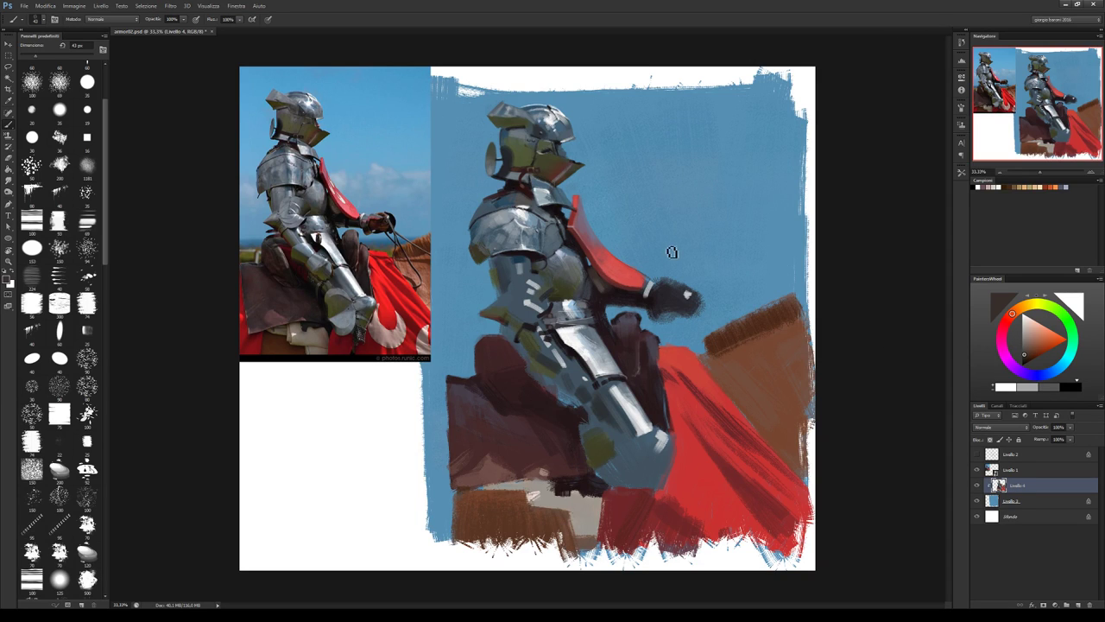
{"action": "left_click", "coordinate": [596, 297], "text": "alt"}
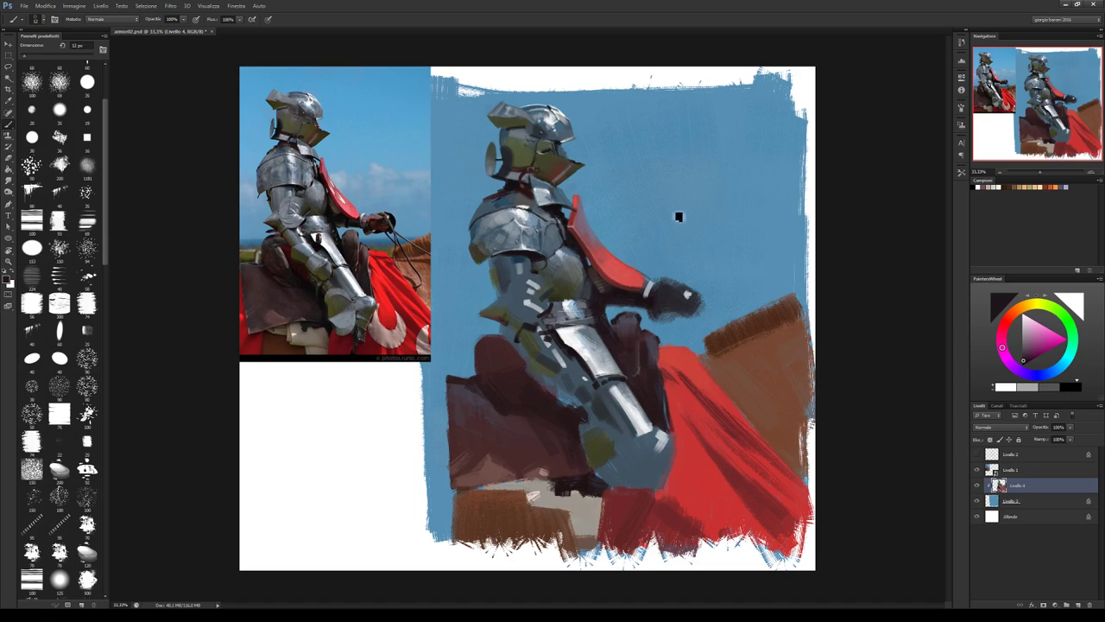
Save the painting and enlarge the brush to 37 px.
{"action": "key", "text": "ctrl+s"}
{"action": "left_click_drag", "start_coordinate": [106, 142], "coordinate": [110, 104]}
{"action": "key", "text": "bracketright"}
{"action": "key", "text": "bracketright"}
{"action": "key", "text": "bracketright"}
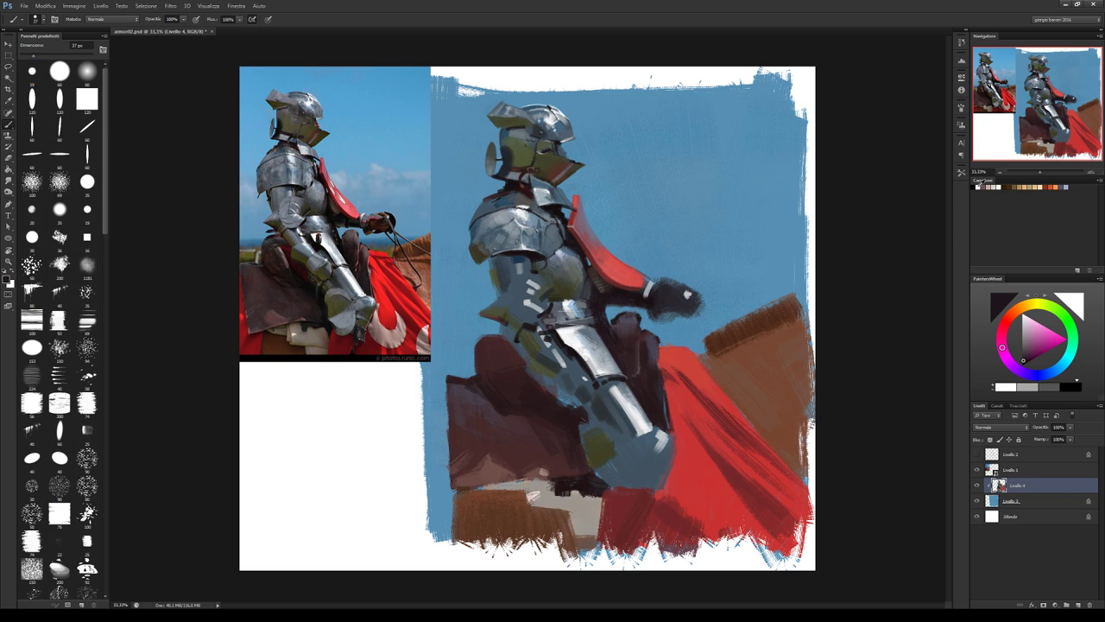
Hand-paint "BRB!" in white on the sky and underline it.
{"action": "mouse_move", "coordinate": [609, 160]}
{"action": "left_mouse_down"}
{"action": "mouse_move", "coordinate": [608, 185]}
{"action": "mouse_move", "coordinate": [649, 182]}
{"action": "left_mouse_up"}
{"action": "left_click", "coordinate": [634, 164]}
{"action": "left_click_drag", "start_coordinate": [660, 158], "coordinate": [661, 182]}
{"action": "left_click_drag", "start_coordinate": [682, 135], "coordinate": [681, 162]}
{"action": "left_click", "coordinate": [688, 179]}
{"action": "left_click_drag", "start_coordinate": [608, 206], "coordinate": [713, 196]}
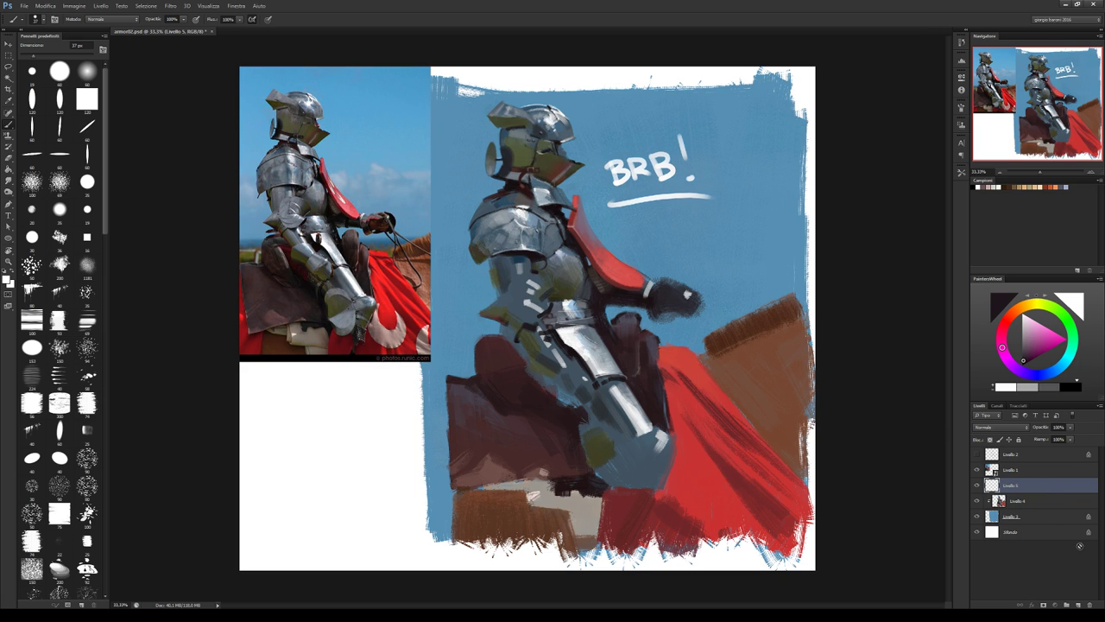
Delete the BRB! layer, reselect Livello 4, and load a 50 px brush with a darkened visor colour.
{"action": "left_click", "coordinate": [1092, 605]}
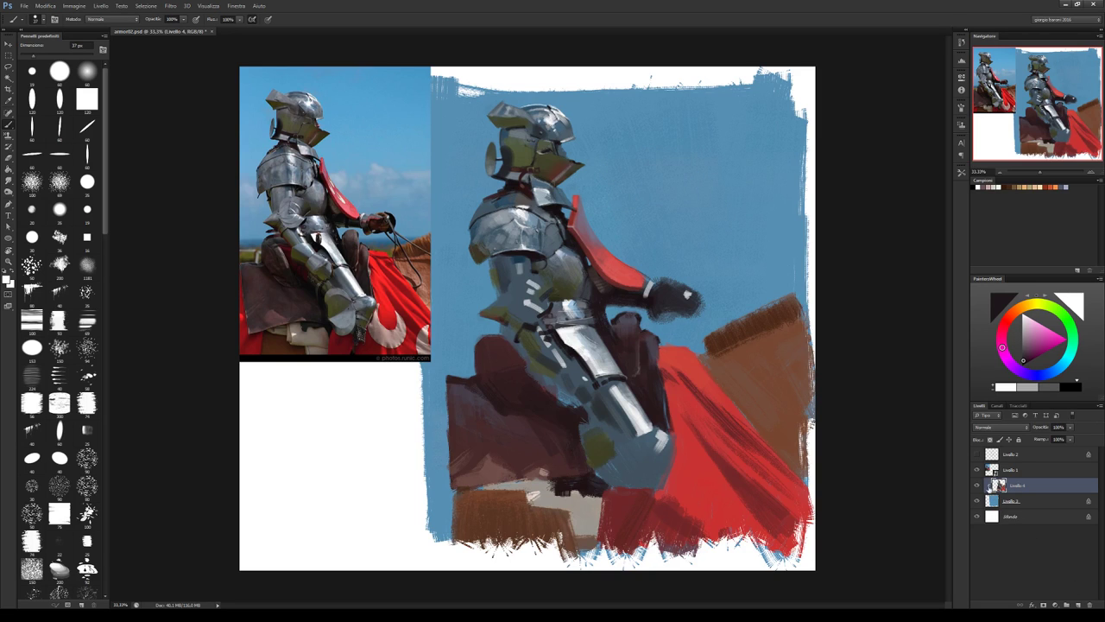
{"action": "left_click", "coordinate": [979, 486]}
{"action": "mouse_move", "coordinate": [105, 229]}
{"action": "left_mouse_down"}
{"action": "mouse_move", "coordinate": [107, 421]}
{"action": "mouse_move", "coordinate": [107, 316]}
{"action": "left_mouse_up"}
{"action": "left_click", "coordinate": [31, 225]}
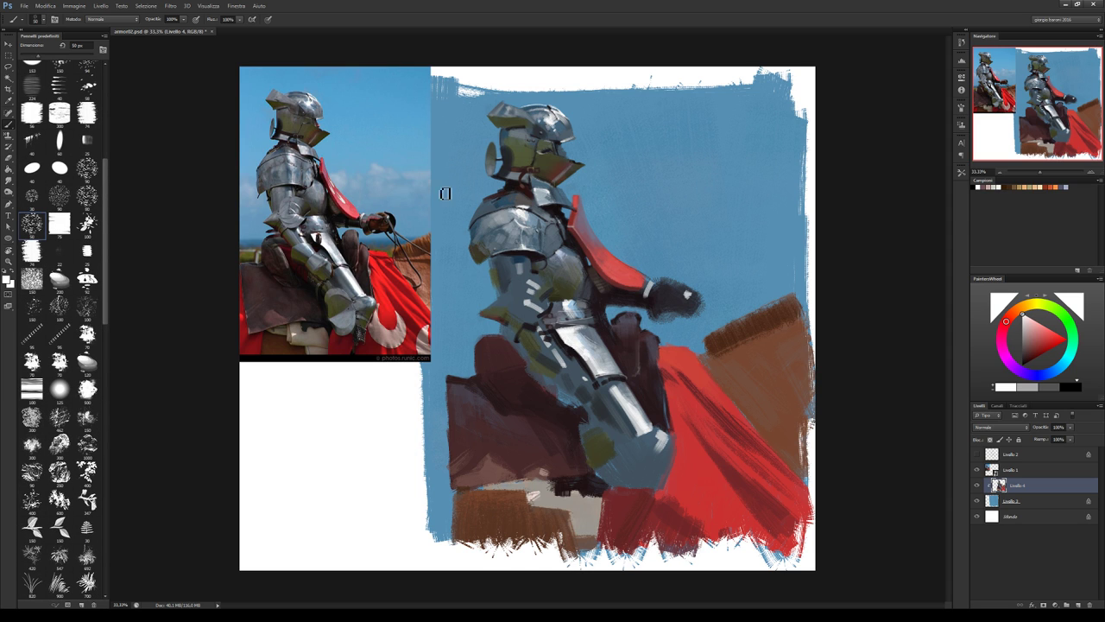
{"action": "key", "text": "bracketright"}
{"action": "key", "text": "bracketright"}
{"action": "key", "text": "bracketright"}
{"action": "left_click", "coordinate": [532, 143], "text": "alt"}
{"action": "left_click_drag", "start_coordinate": [1026, 352], "coordinate": [1022, 353]}
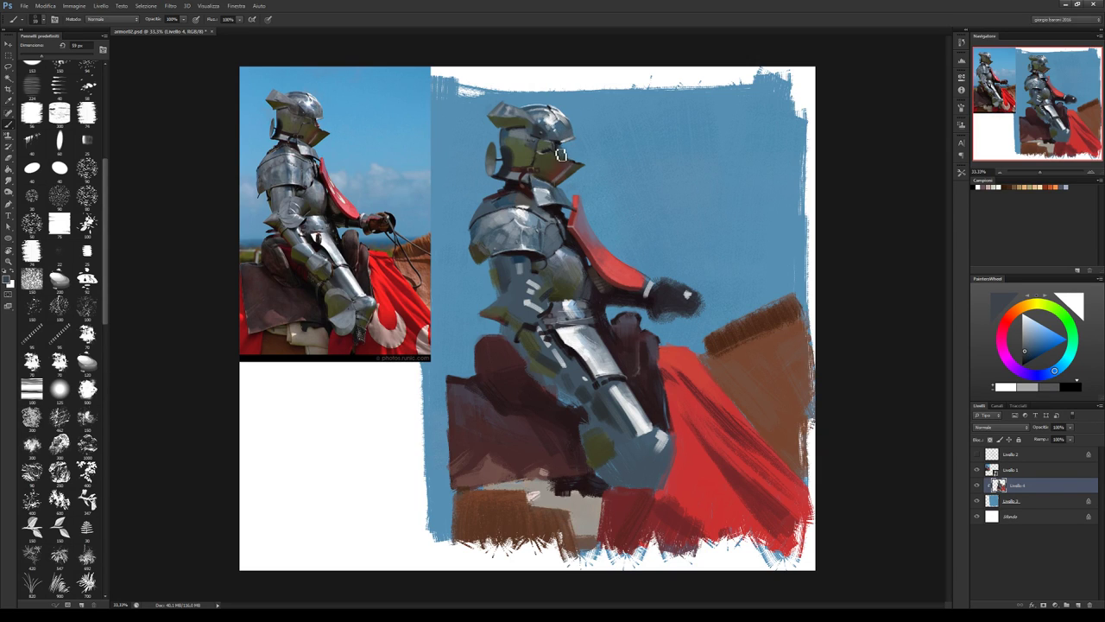
Paint the helmet with olive green, blue-grey and pale highlight tones sampled from it.
{"action": "left_click", "coordinate": [537, 149], "text": "alt"}
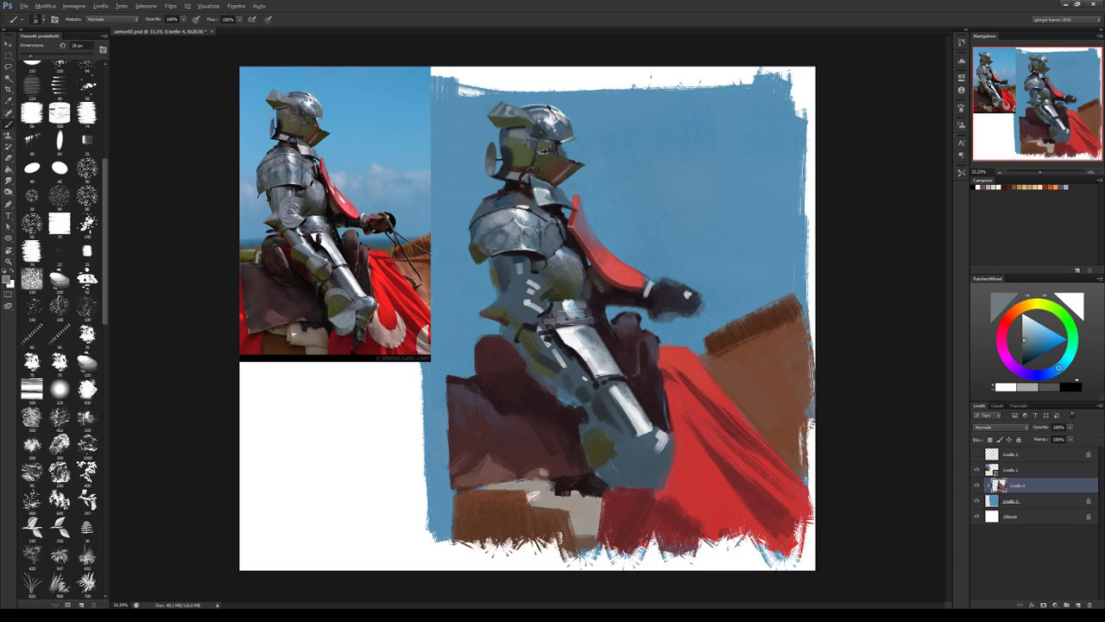
{"action": "left_click", "coordinate": [531, 152], "text": "alt"}
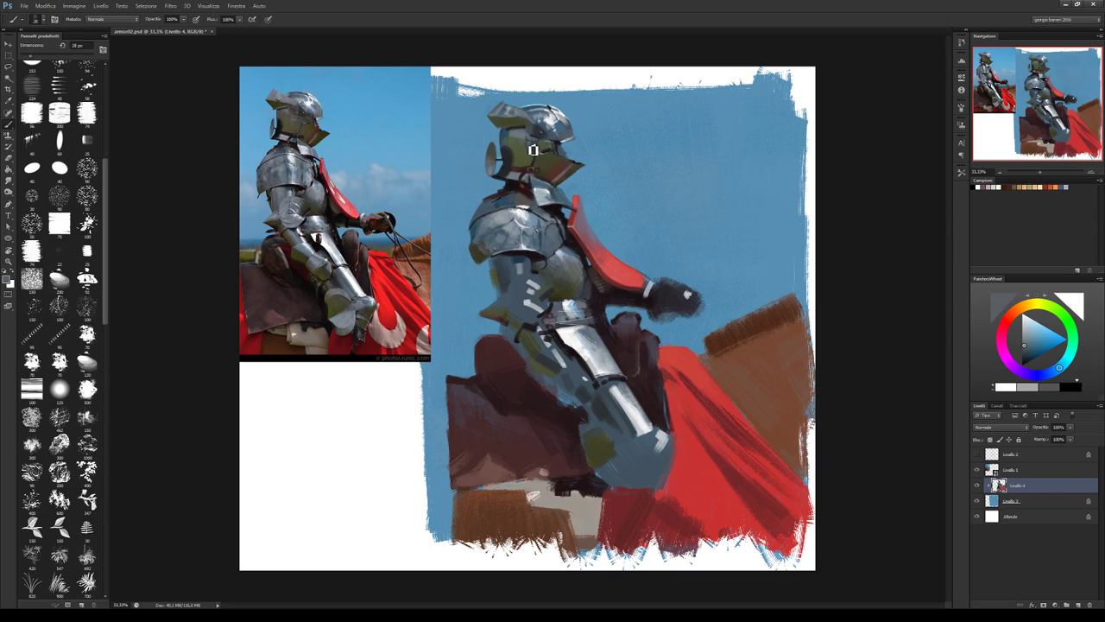
{"action": "left_click", "coordinate": [526, 151], "text": "alt"}
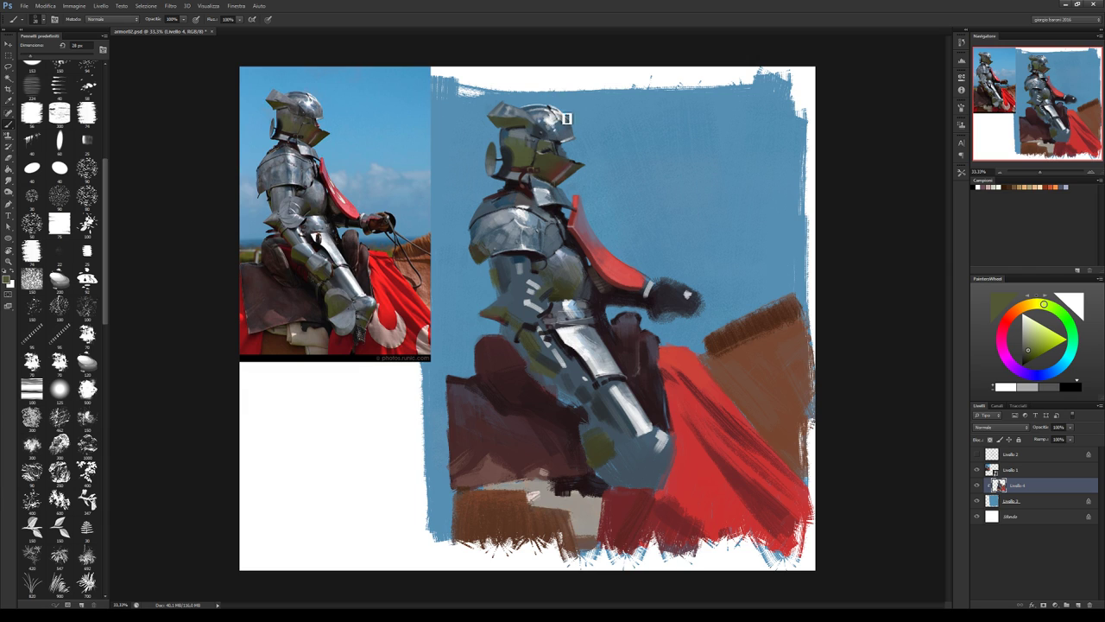
{"action": "left_click", "coordinate": [534, 142], "text": "alt"}
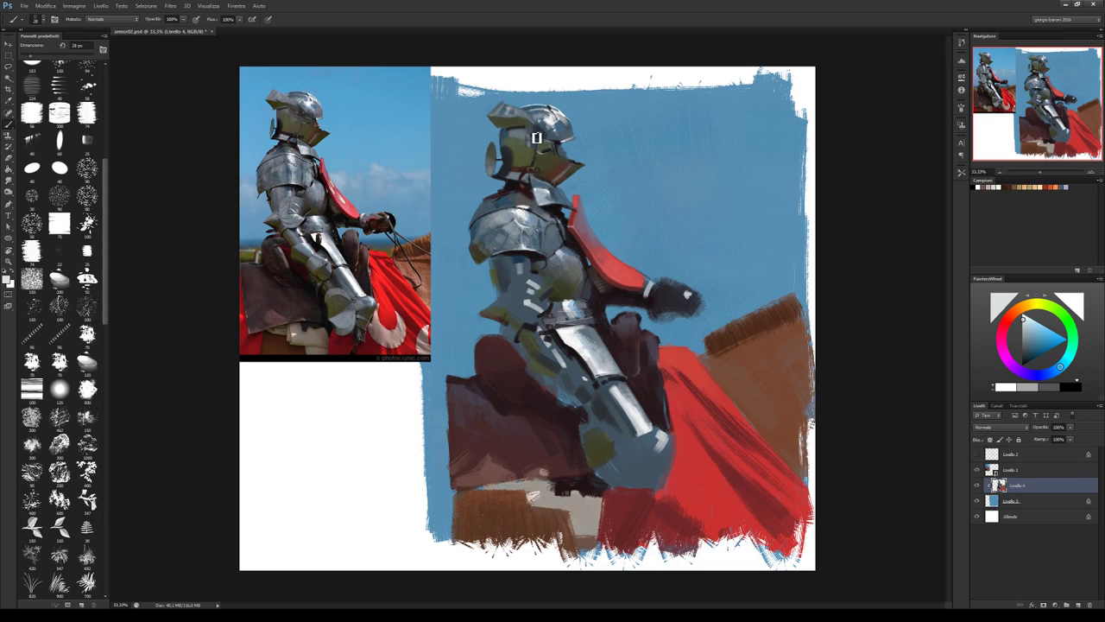
{"action": "left_click", "coordinate": [541, 135], "text": "alt"}
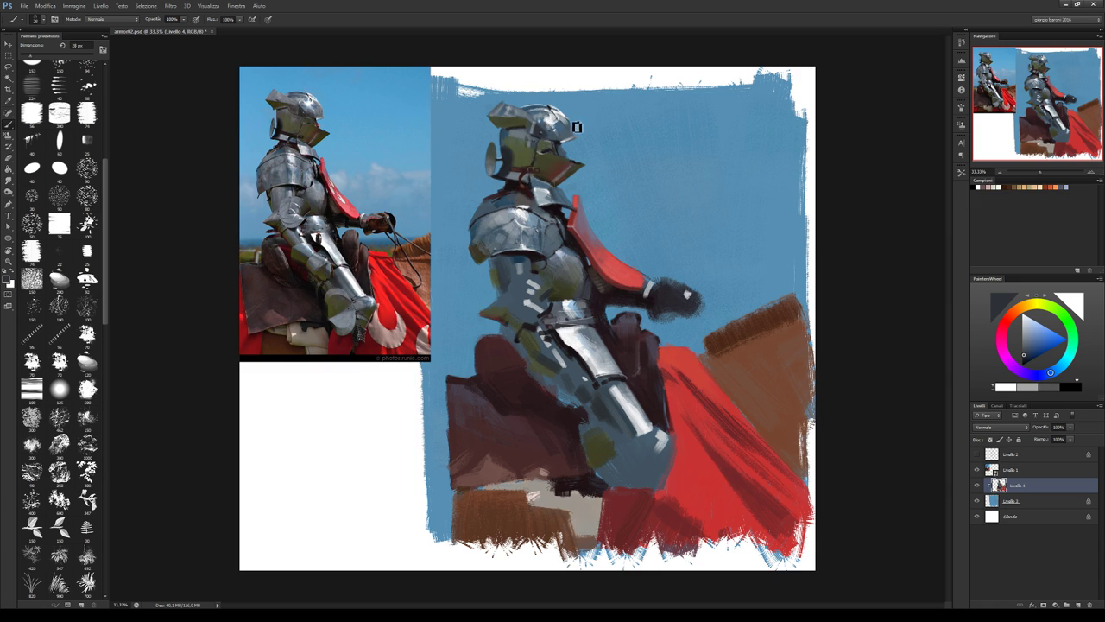
{"action": "left_click", "coordinate": [536, 125], "text": "alt"}
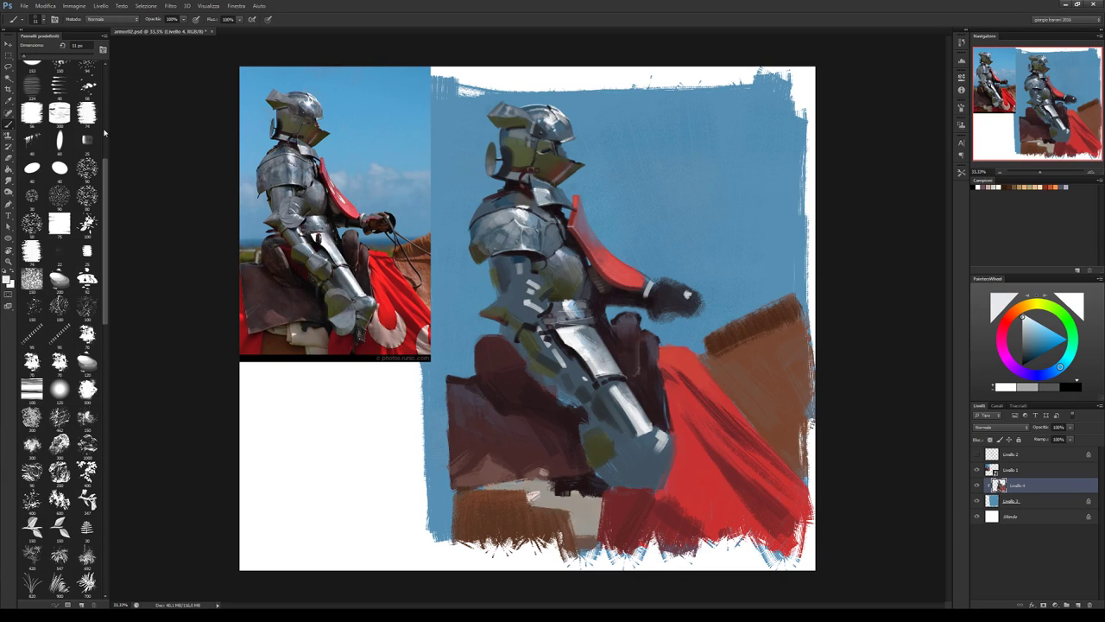
Switch to a larger textured brush, enlarge it, and add magenta helmet tones.
{"action": "left_click", "coordinate": [88, 336]}
{"action": "left_click", "coordinate": [544, 137], "text": "alt"}
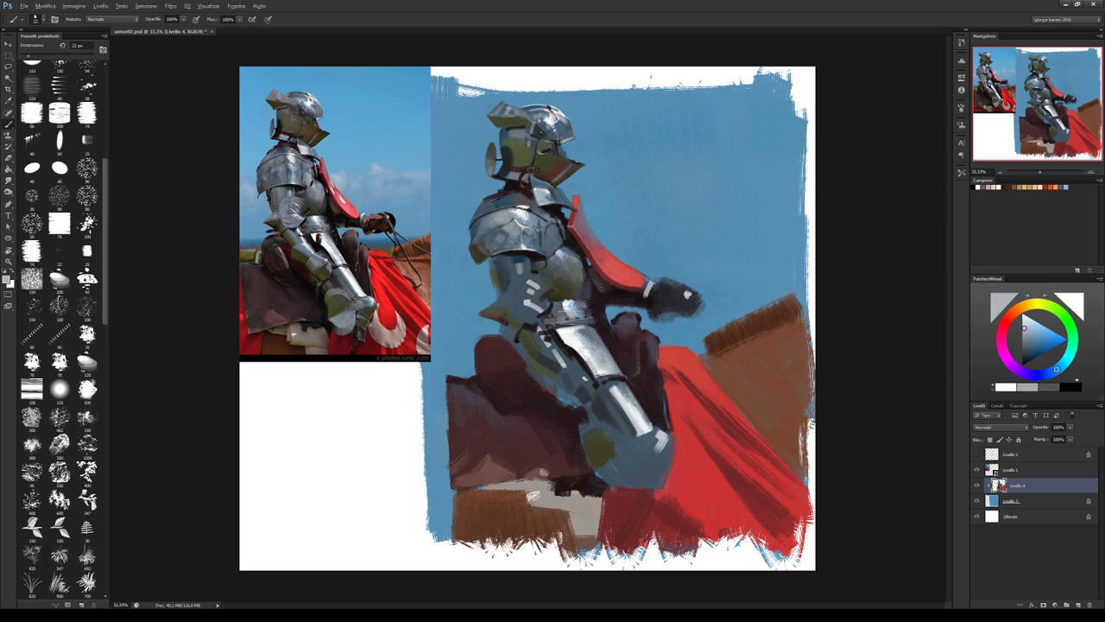
{"action": "left_click", "coordinate": [547, 142], "text": "alt"}
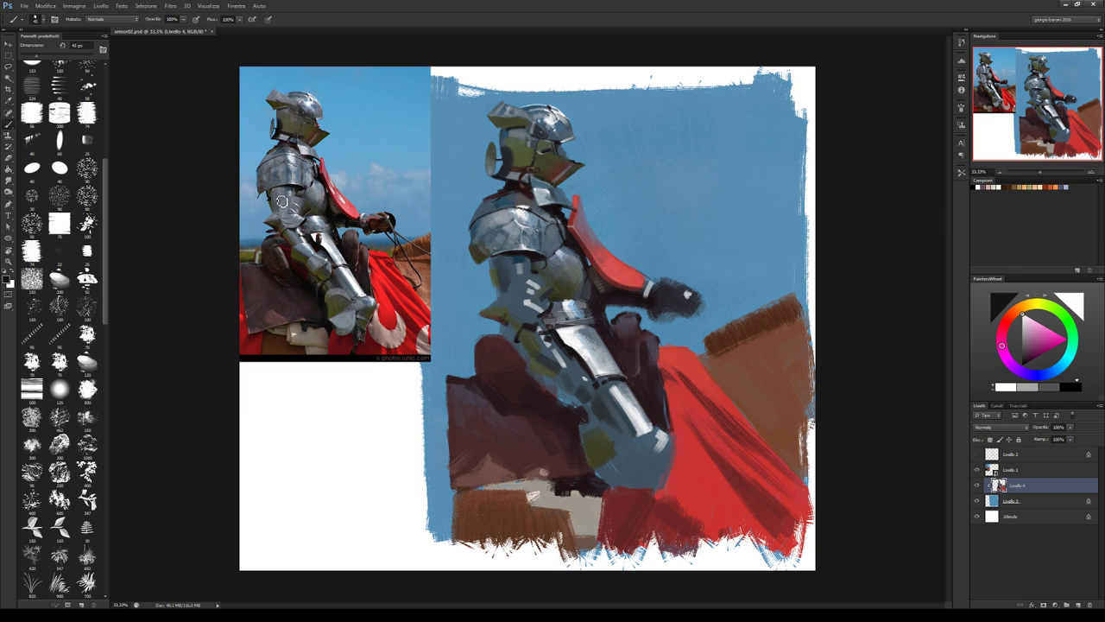
{"action": "key", "text": "bracketright"}
{"action": "key", "text": "bracketright"}
Lay dark olive and blue-grey strokes on the helmet and a small dark visor mark.
{"action": "left_click", "coordinate": [489, 104], "text": "alt"}
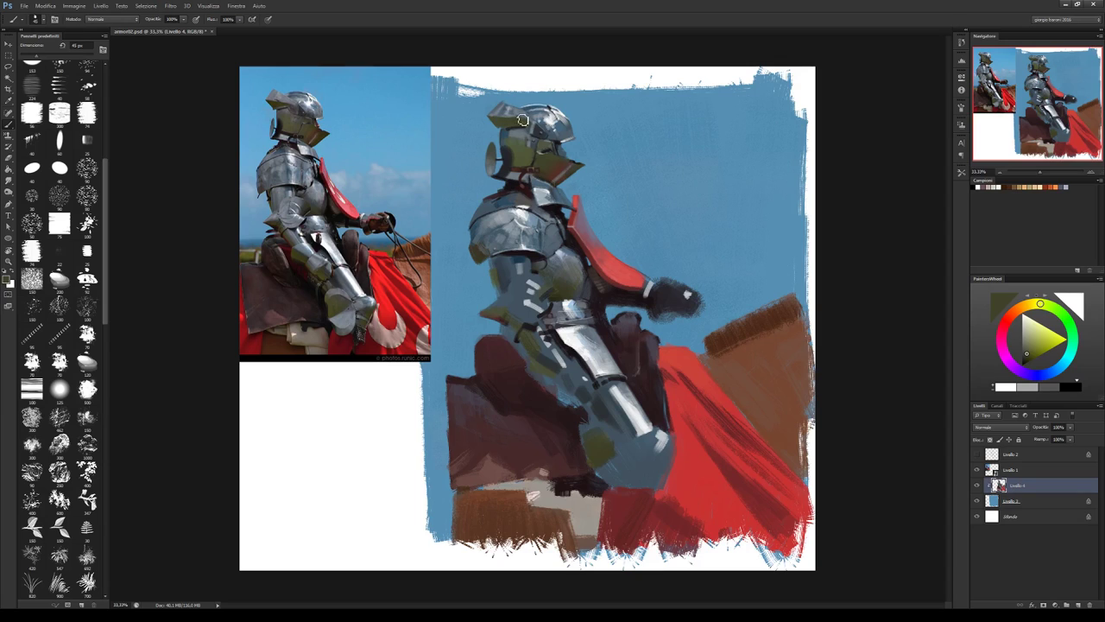
{"action": "left_click", "coordinate": [501, 119], "text": "alt"}
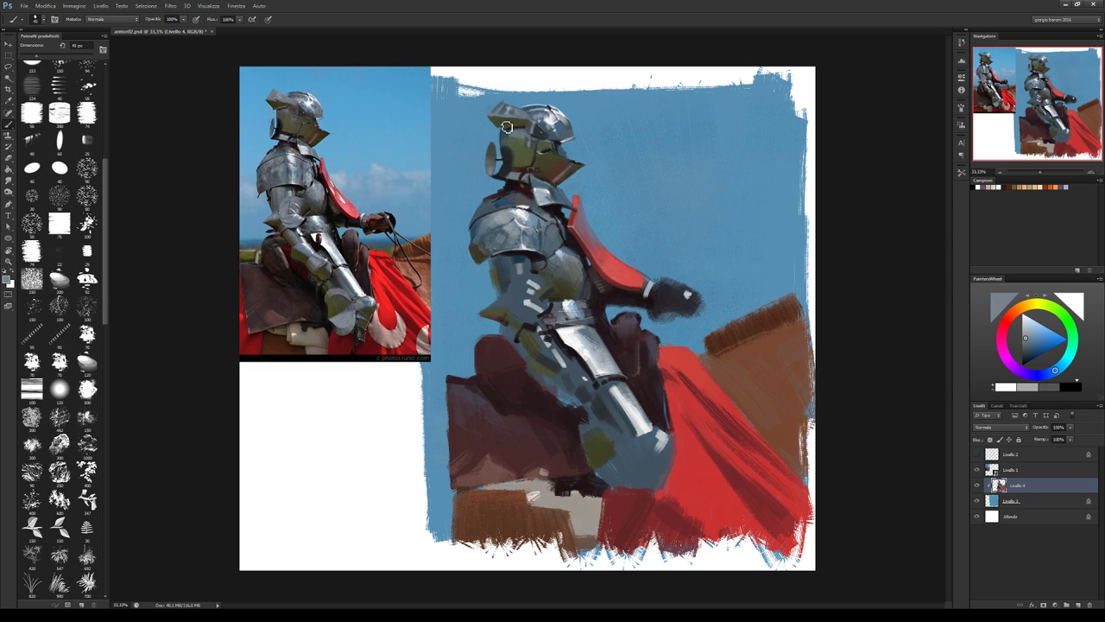
{"action": "left_click", "coordinate": [494, 122], "text": "alt"}
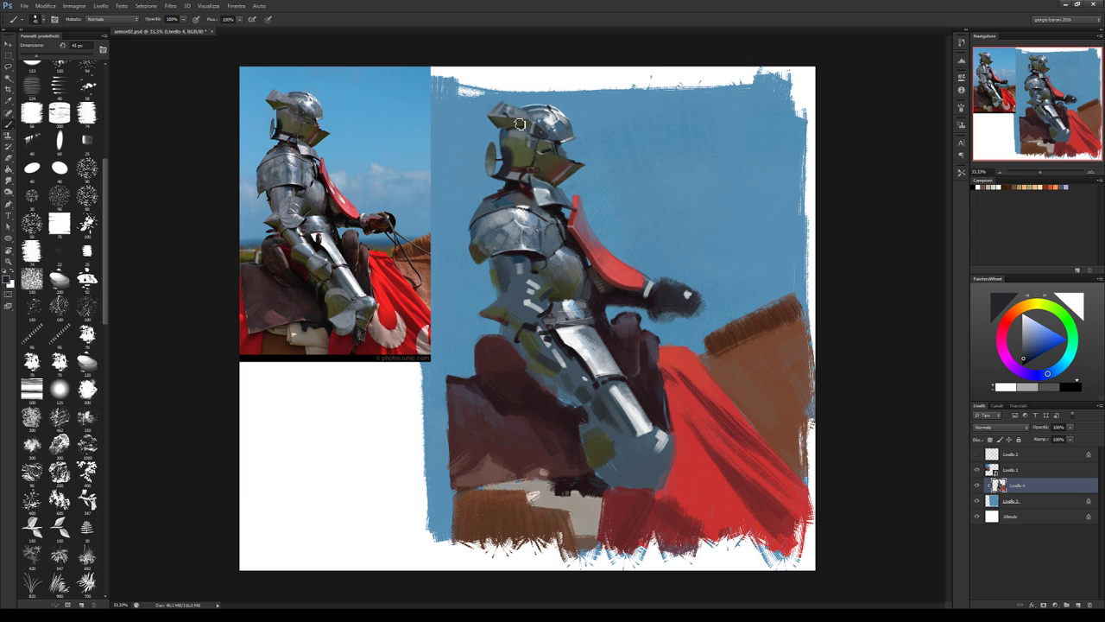
{"action": "left_click", "coordinate": [501, 119], "text": "alt"}
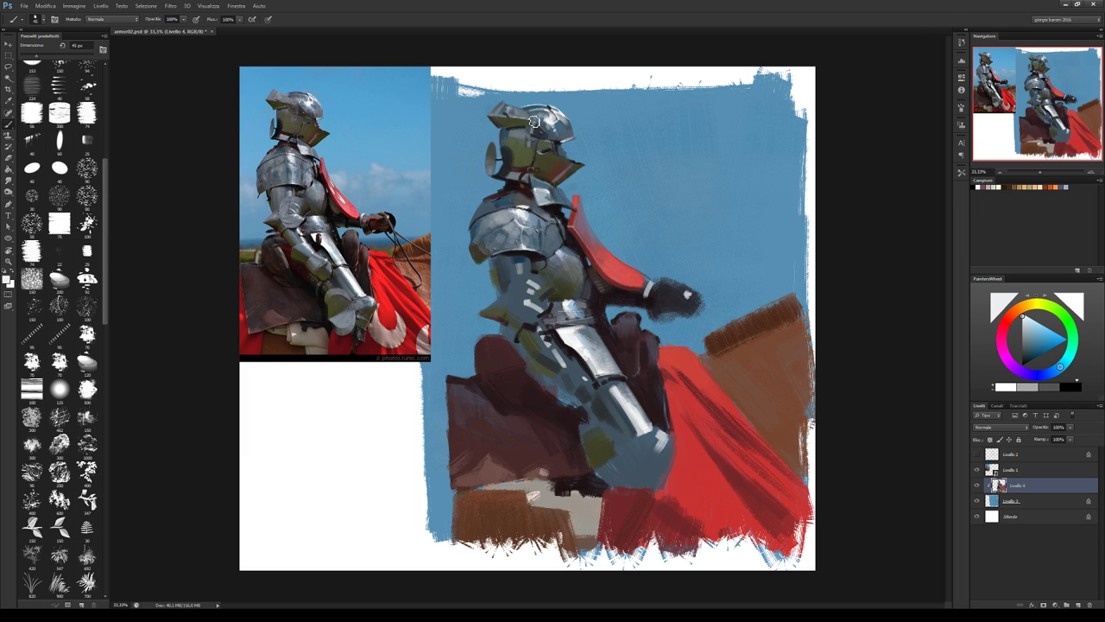
{"action": "left_click", "coordinate": [532, 121], "text": "alt"}
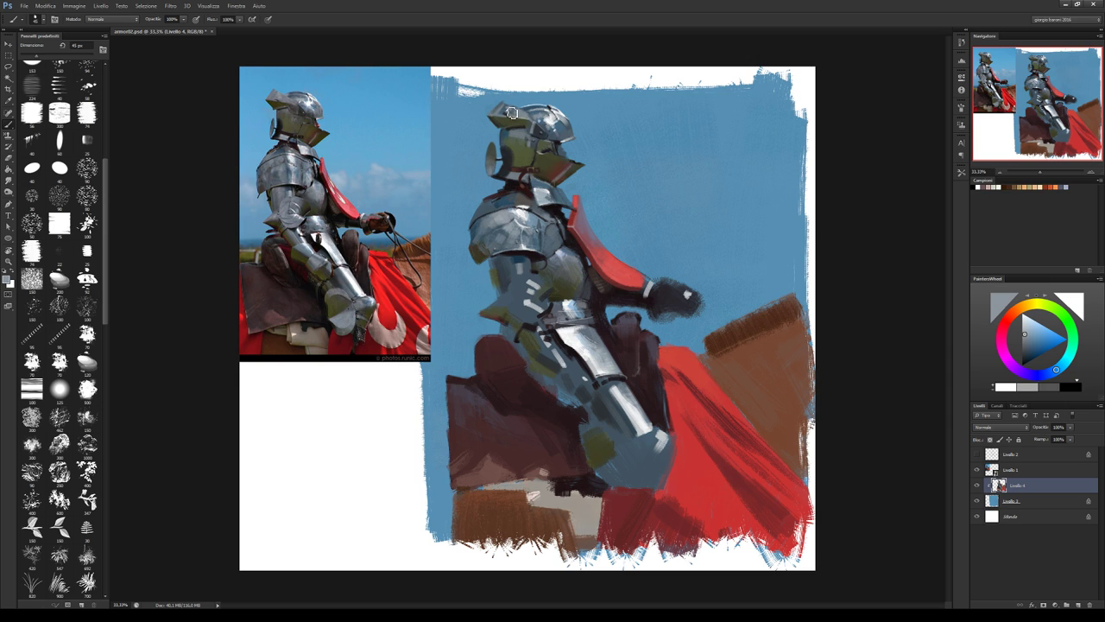
{"action": "left_click", "coordinate": [505, 132], "text": "alt"}
{"action": "left_click_drag", "start_coordinate": [512, 135], "coordinate": [516, 133]}
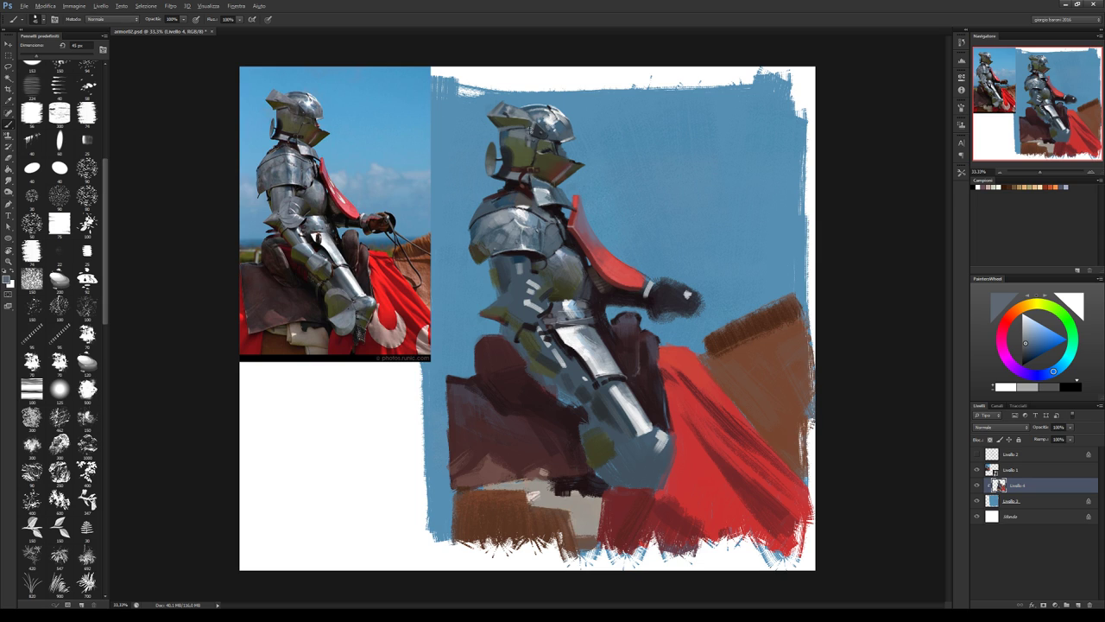
Add purple, brown-orange and dark olive-brown touches across the helmet.
{"action": "left_click", "coordinate": [538, 136], "text": "alt"}
{"action": "left_click", "coordinate": [524, 131], "text": "alt"}
{"action": "left_click", "coordinate": [528, 127], "text": "alt"}
{"action": "left_click", "coordinate": [530, 133], "text": "alt"}
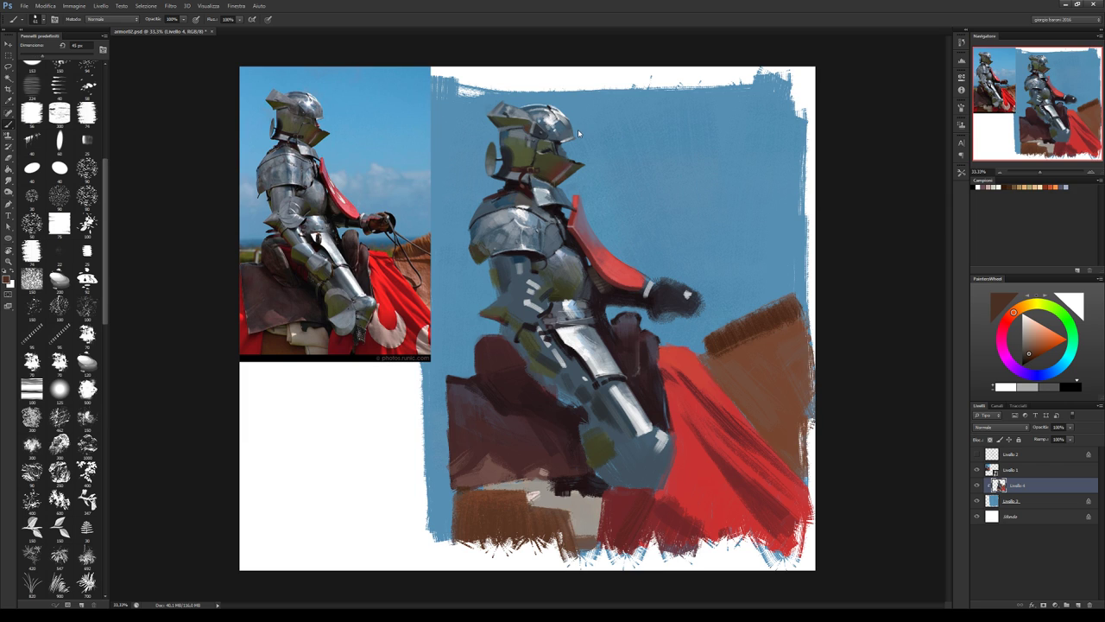
{"action": "left_click", "coordinate": [532, 127], "text": "alt"}
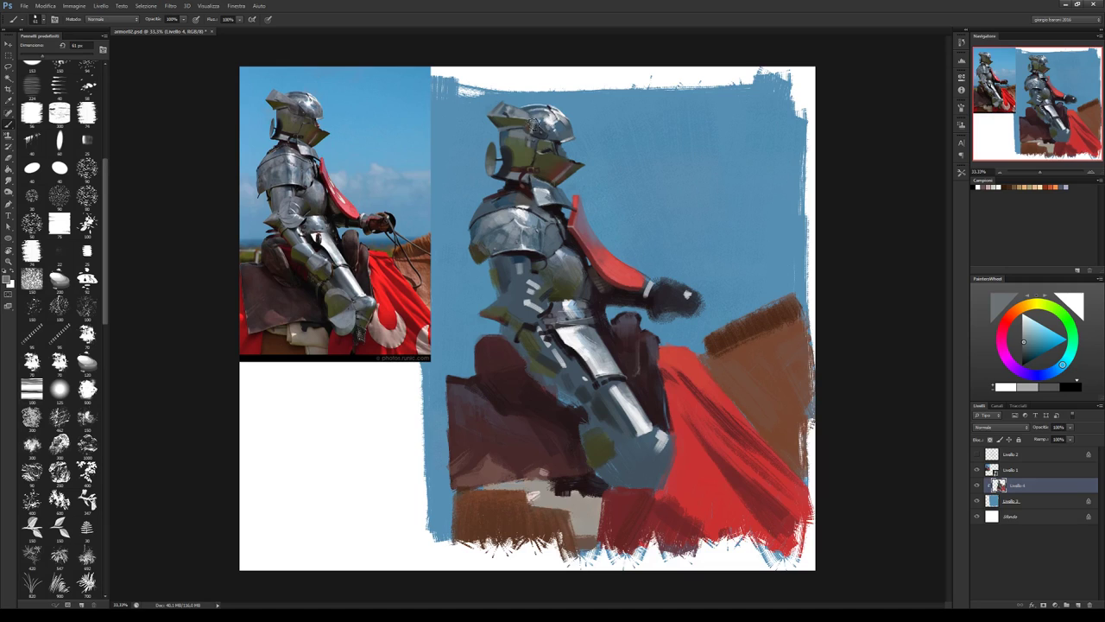
{"action": "left_click", "coordinate": [541, 128], "text": "alt"}
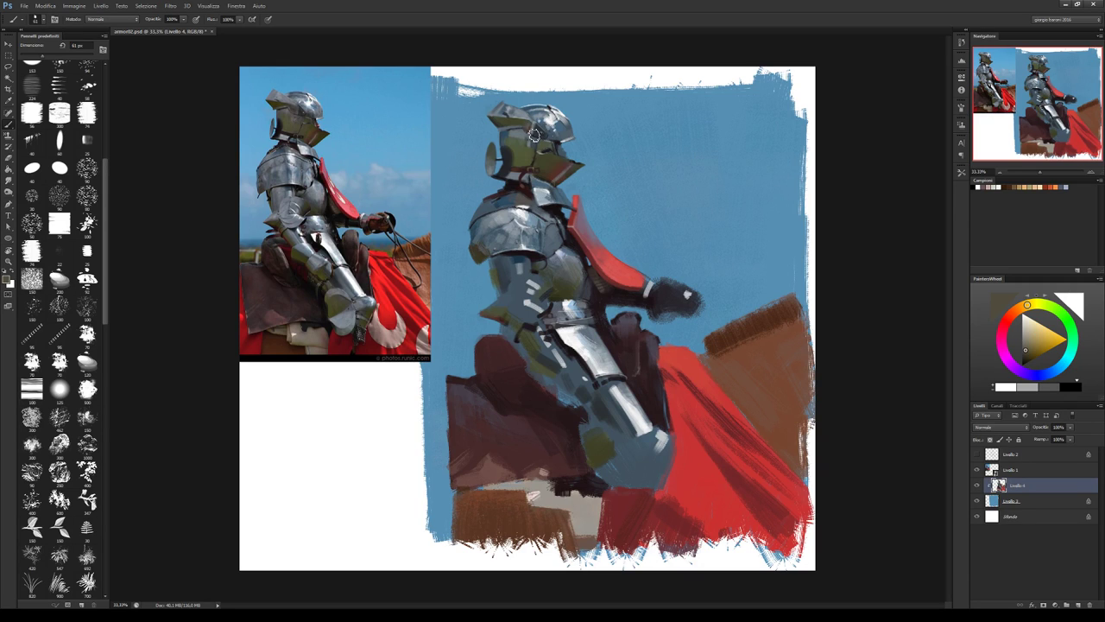
{"action": "left_click", "coordinate": [558, 144], "text": "alt"}
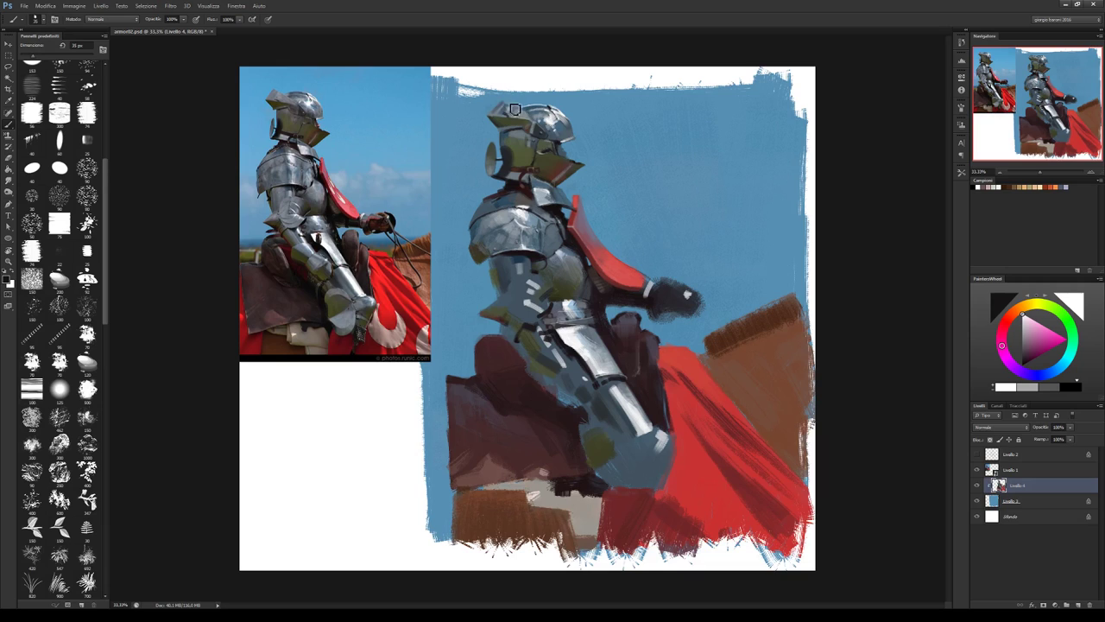
Refine the helmet with blue-grey, olive-yellow and light olive-green strokes.
{"action": "left_click", "coordinate": [514, 112], "text": "alt"}
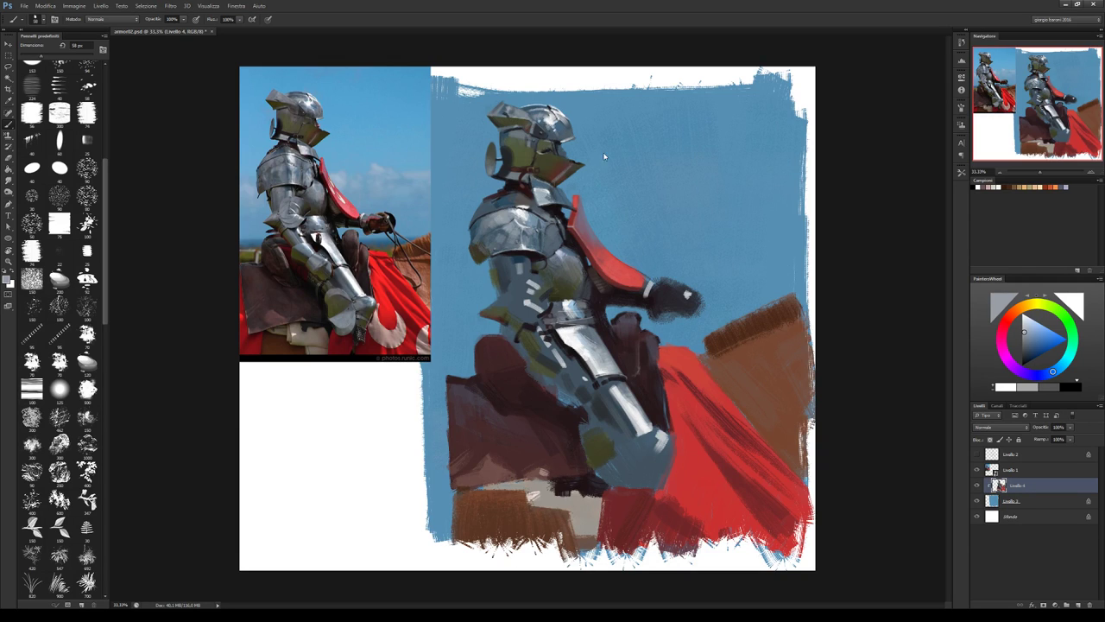
{"action": "left_click", "coordinate": [518, 126], "text": "alt"}
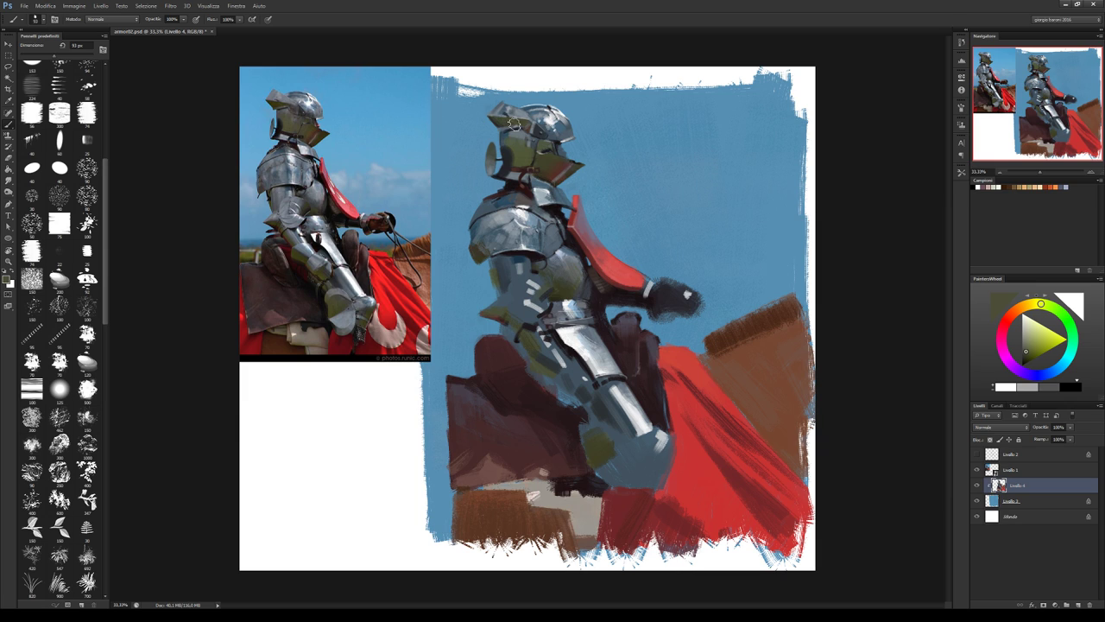
{"action": "left_click", "coordinate": [502, 124], "text": "alt"}
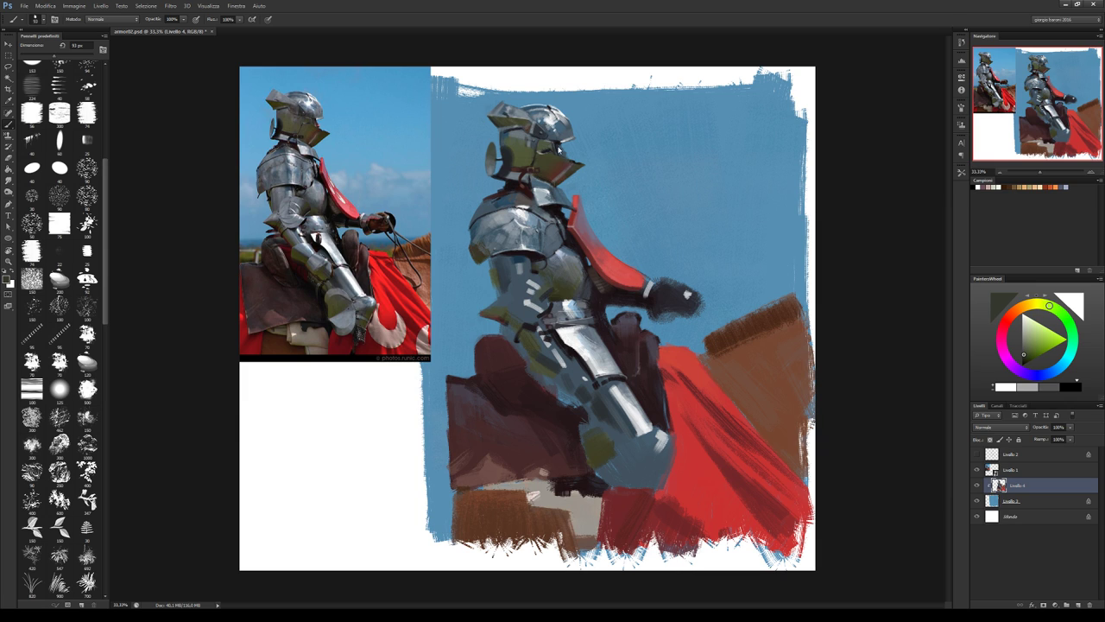
{"action": "left_click", "coordinate": [509, 126], "text": "alt"}
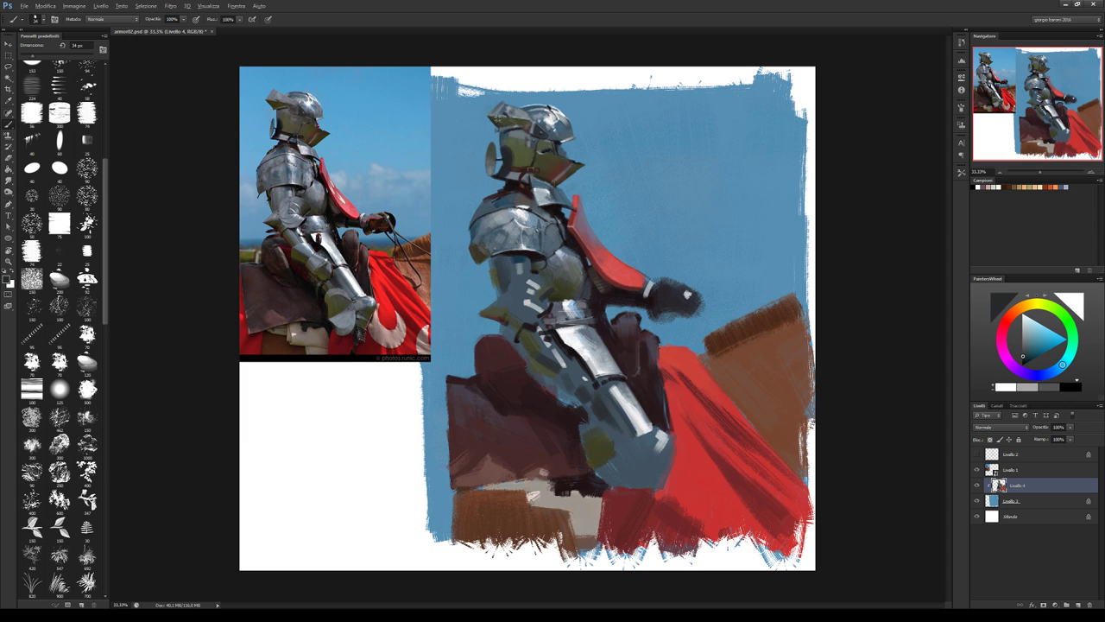
{"action": "left_click", "coordinate": [491, 122], "text": "alt"}
{"action": "left_click", "coordinate": [501, 134], "text": "alt"}
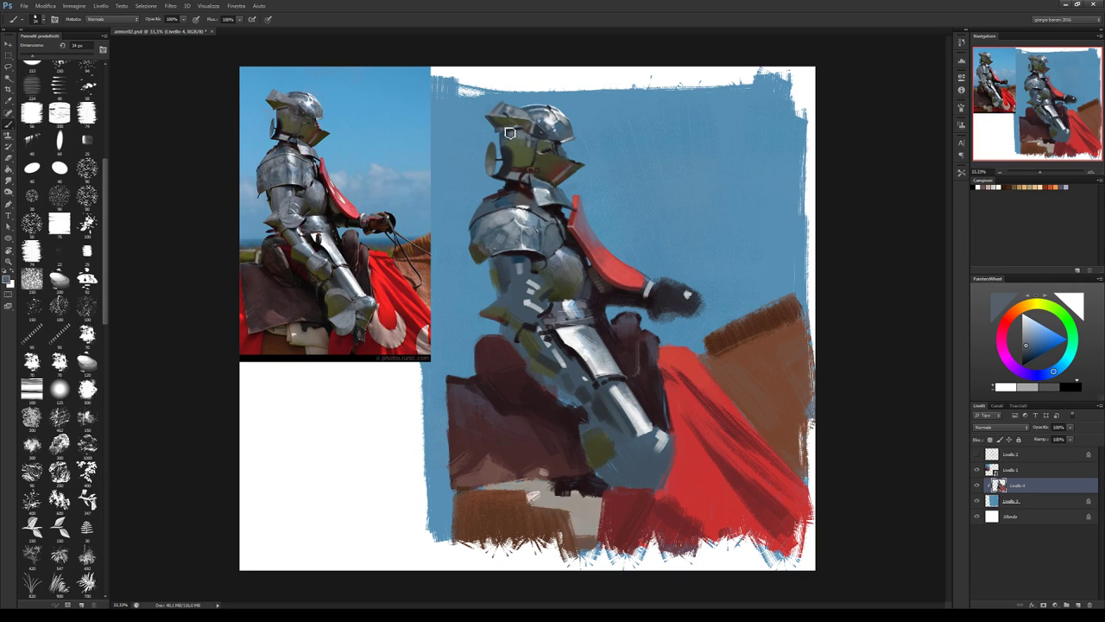
{"action": "left_click", "coordinate": [498, 125], "text": "alt"}
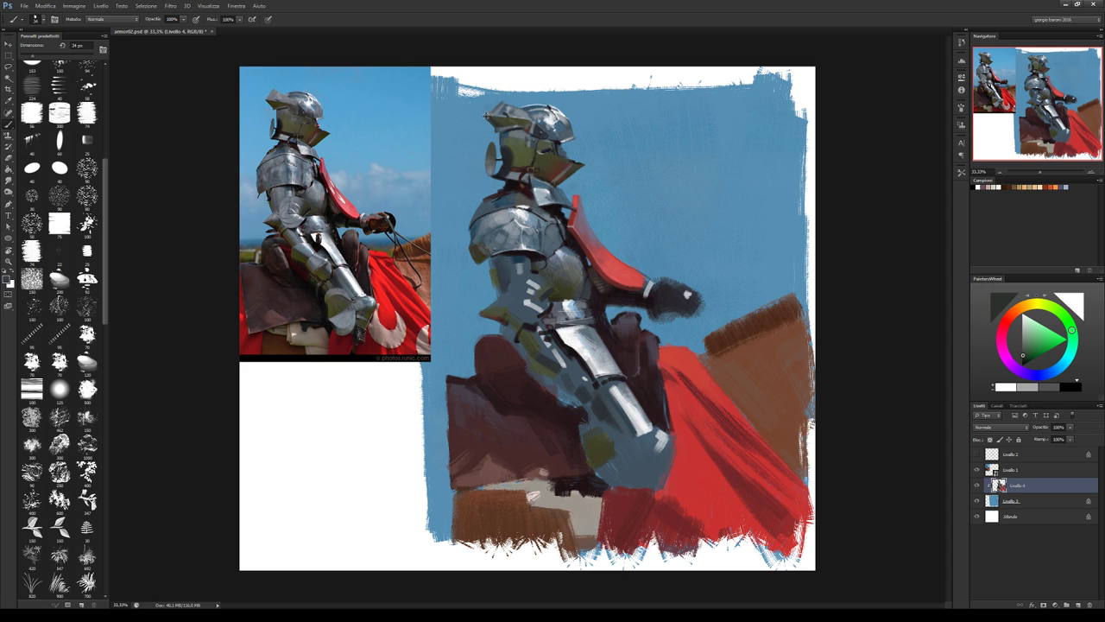
{"action": "left_click", "coordinate": [487, 114], "text": "alt"}
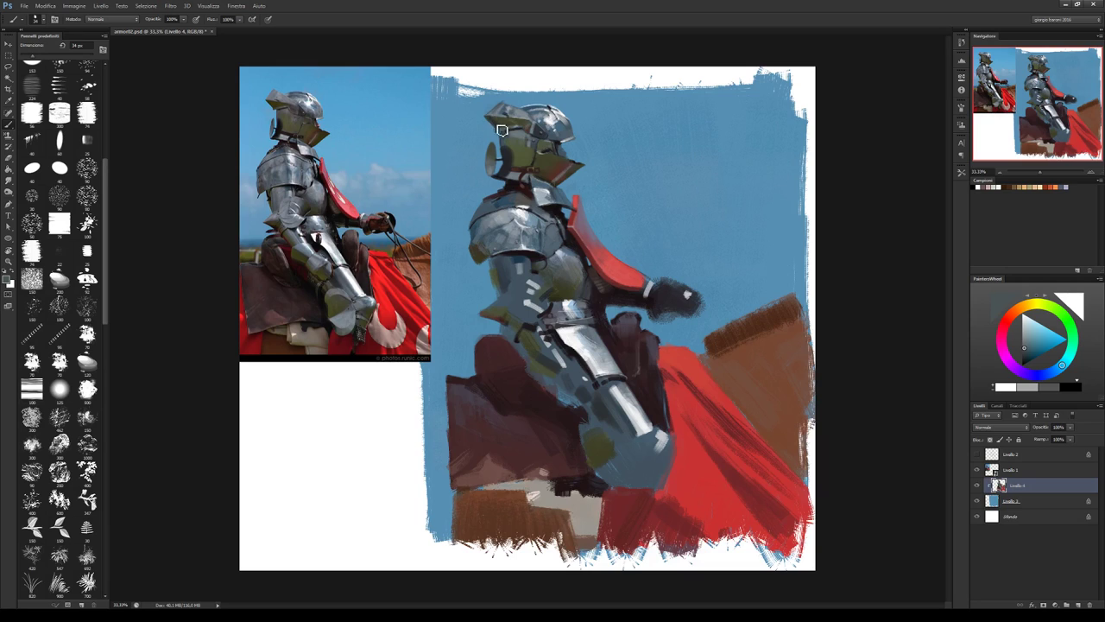
Erase briefly, then repaint the top helmet plates with dark green, blue and light grey.
{"action": "key", "text": "e"}
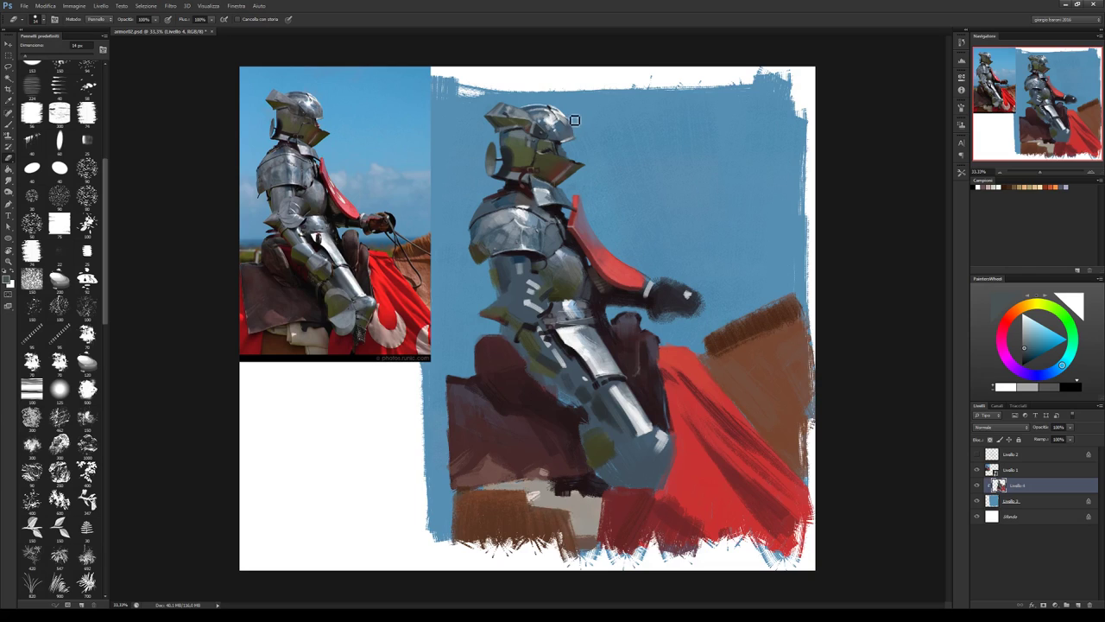
{"action": "key", "text": "b"}
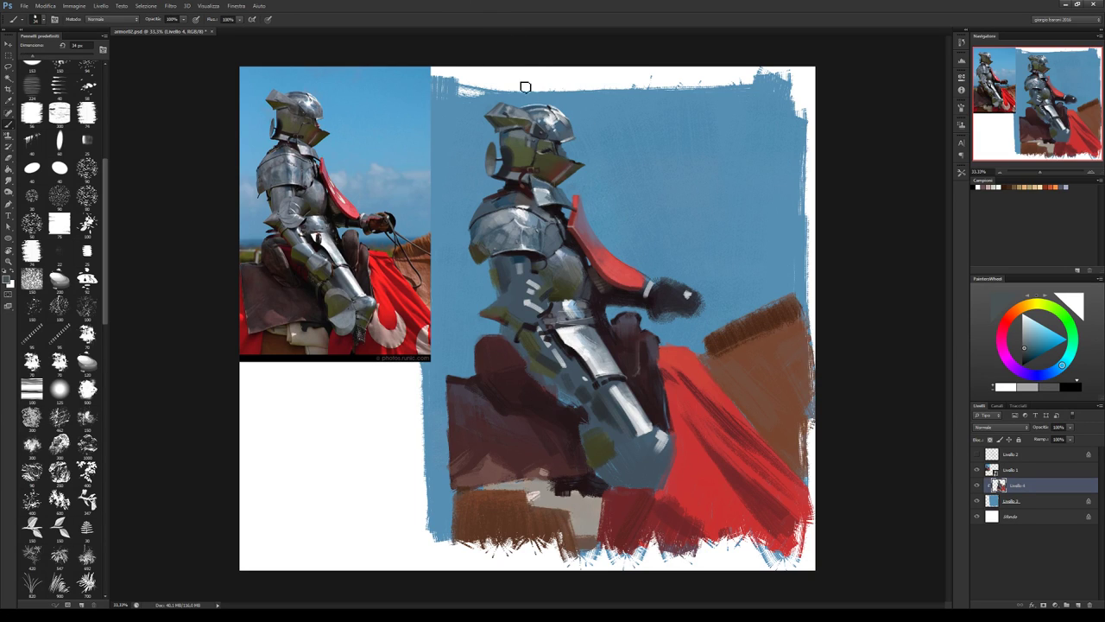
{"action": "left_click", "coordinate": [490, 116], "text": "alt"}
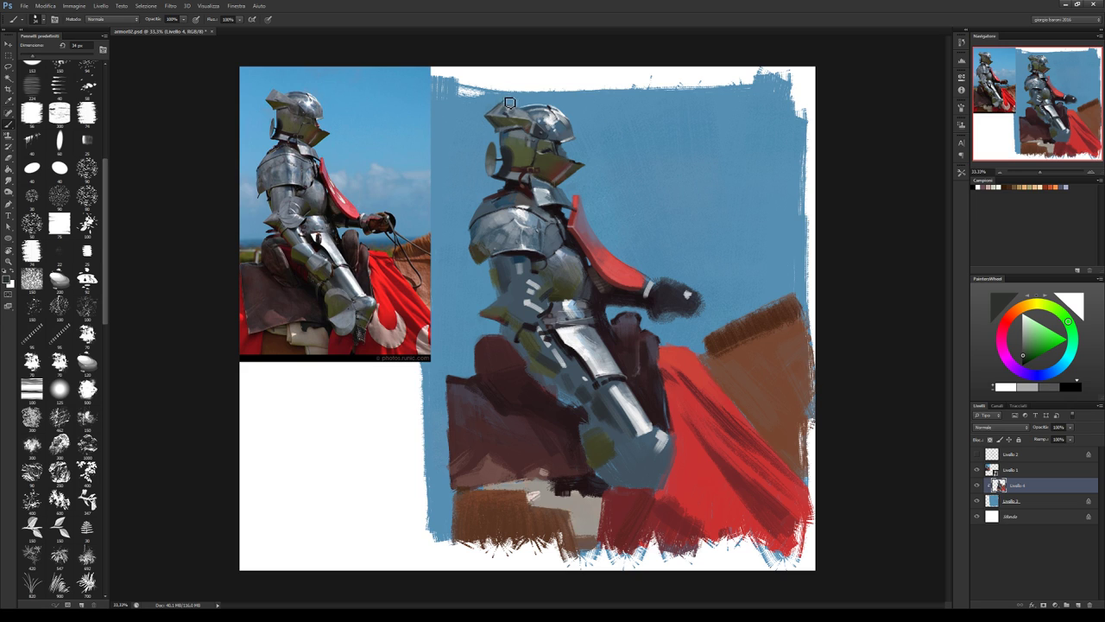
{"action": "left_click", "coordinate": [509, 111], "text": "alt"}
{"action": "left_click", "coordinate": [510, 107], "text": "alt"}
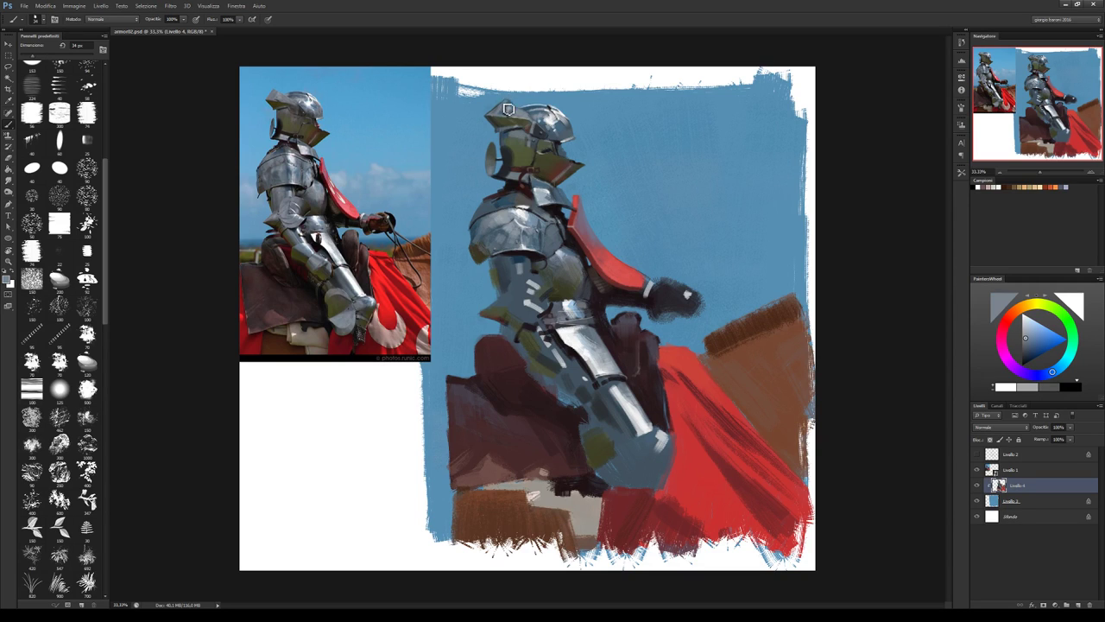
{"action": "left_click", "coordinate": [509, 110], "text": "alt"}
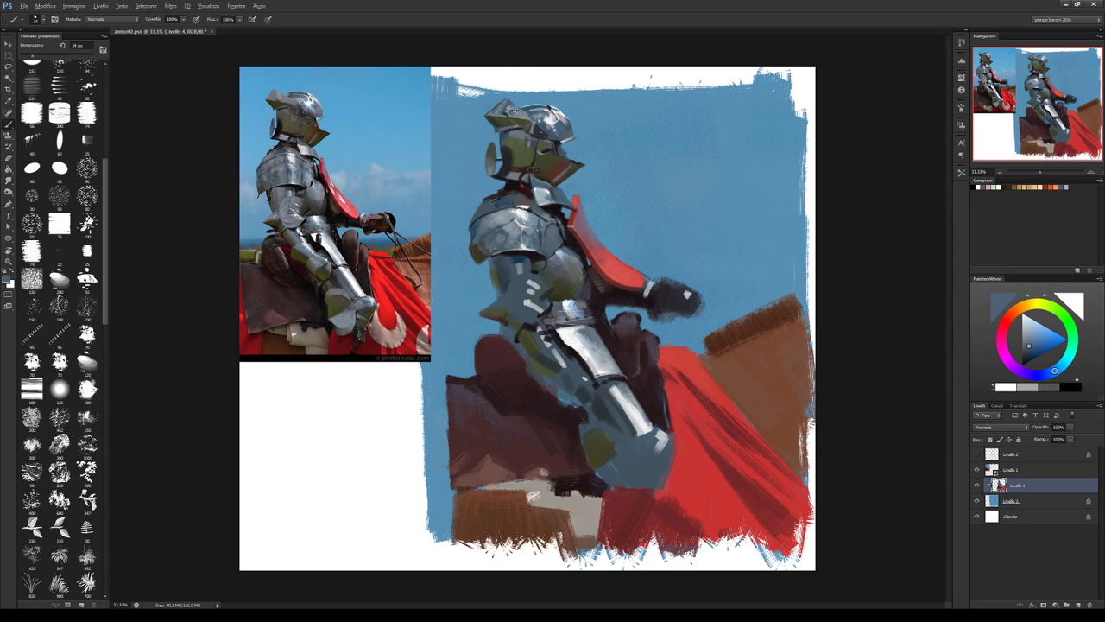
{"action": "left_click", "coordinate": [512, 109], "text": "alt"}
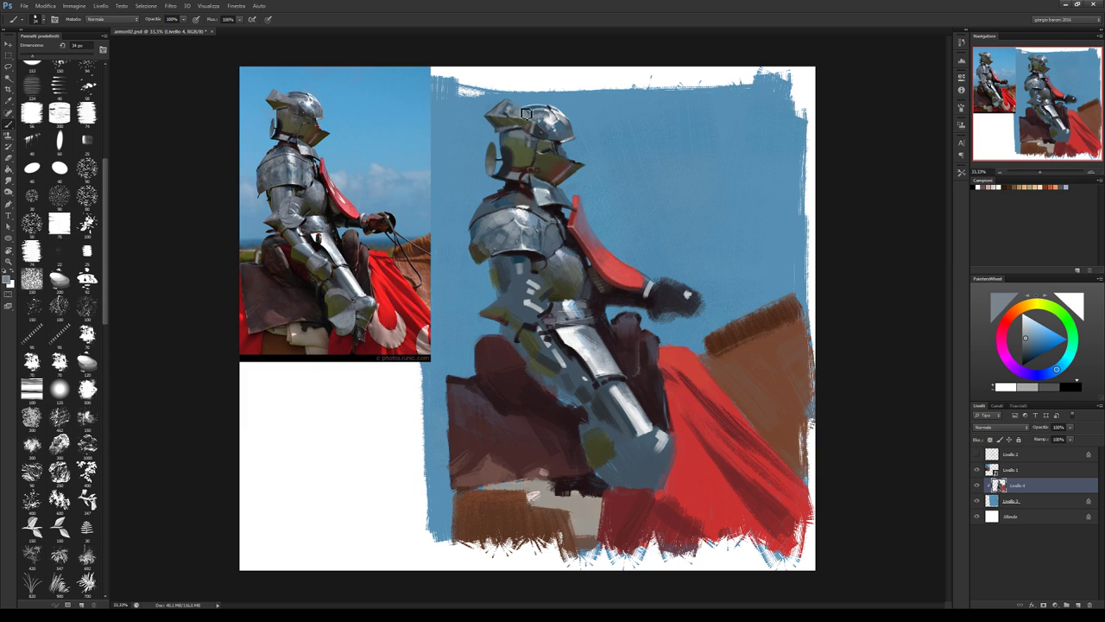
{"action": "left_click", "coordinate": [516, 107], "text": "alt"}
Add grey-blue, slate blue, olive and sky-blue detail strokes on the visor and neck.
{"action": "left_click", "coordinate": [513, 107], "text": "alt"}
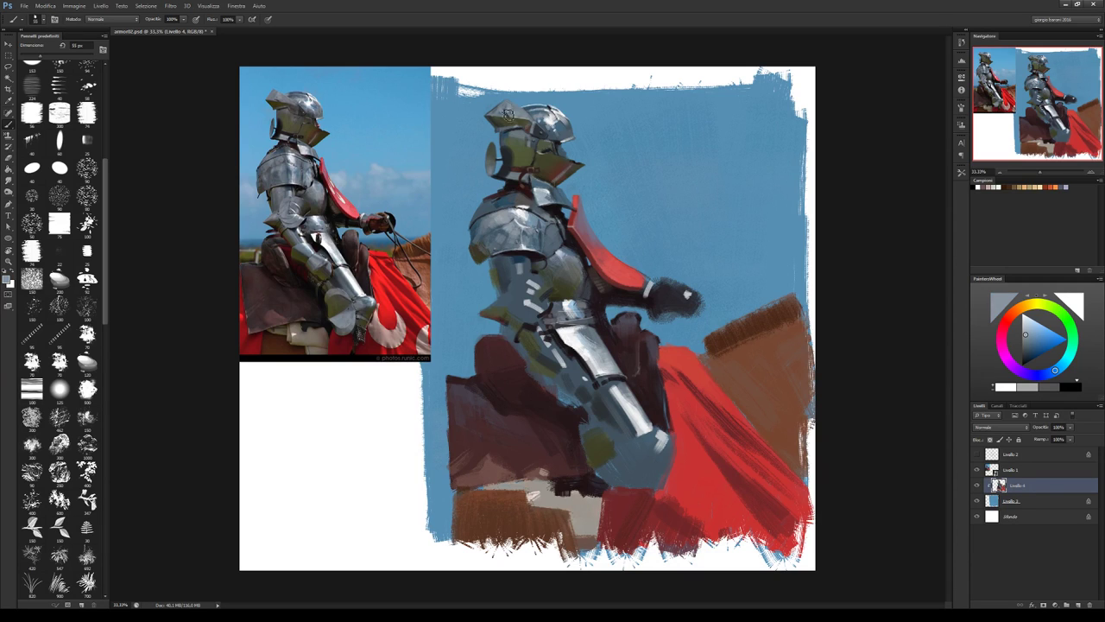
{"action": "left_click", "coordinate": [506, 107], "text": "alt"}
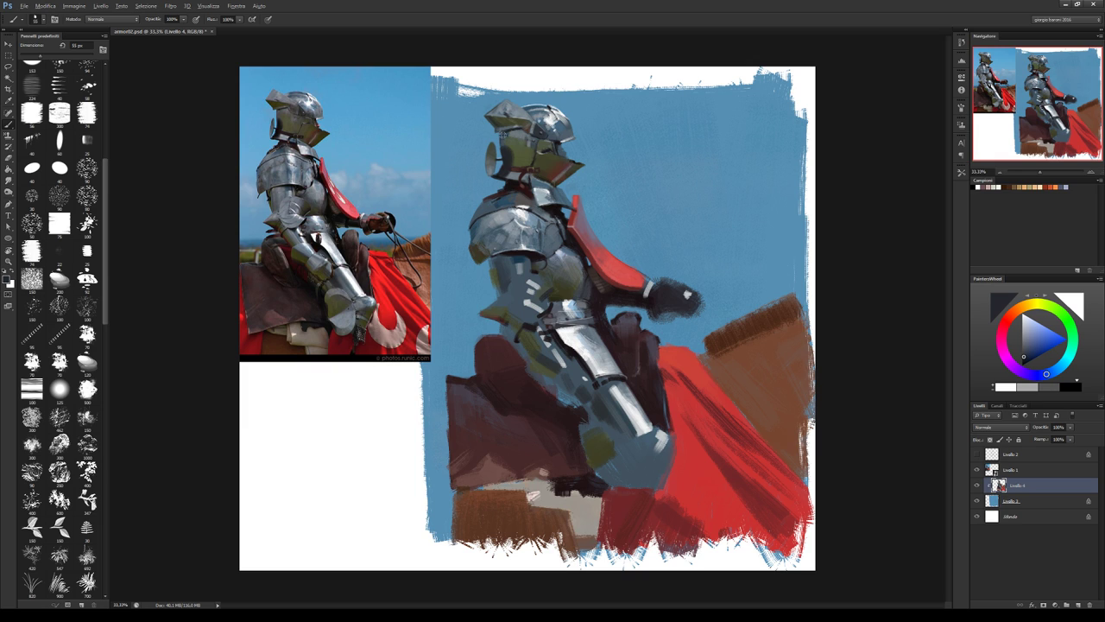
{"action": "left_click", "coordinate": [515, 128], "text": "alt"}
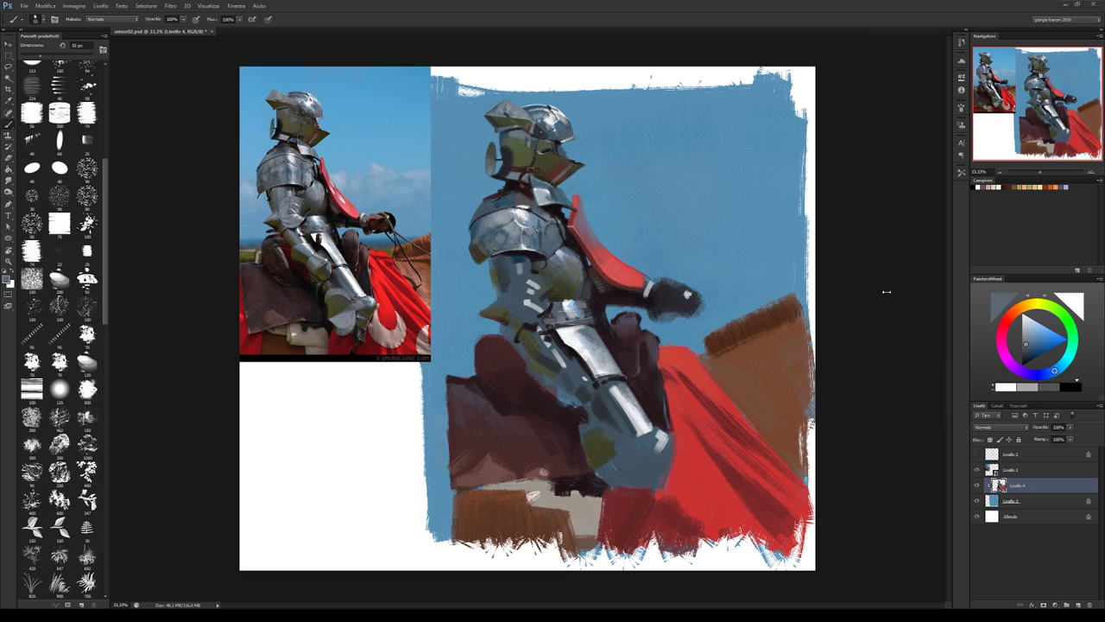
{"action": "left_click", "coordinate": [522, 164], "text": "alt"}
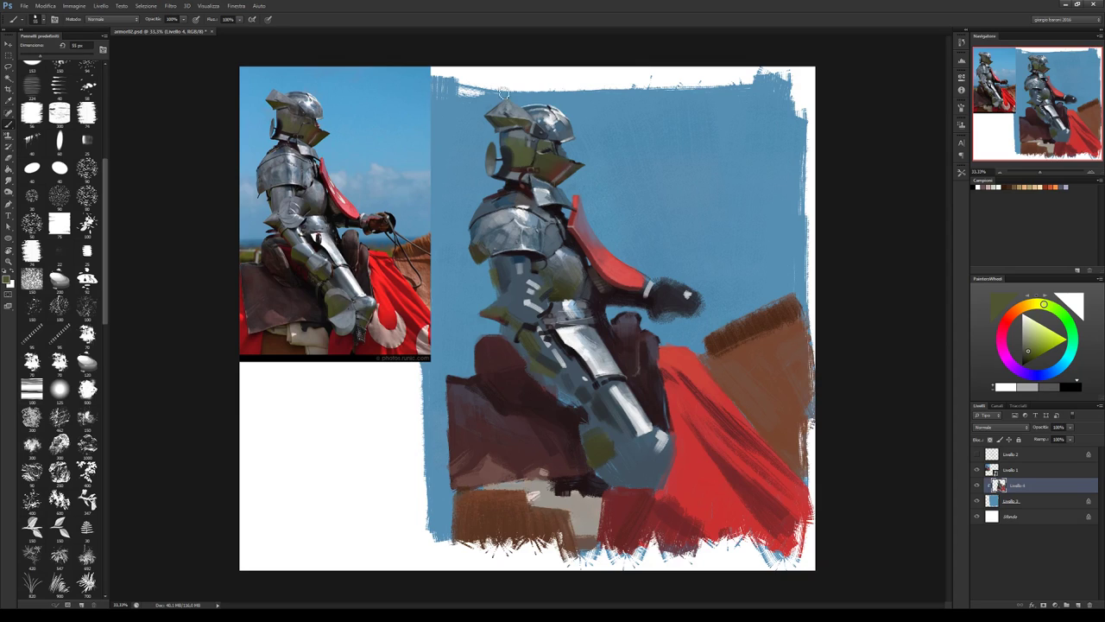
{"action": "left_click", "coordinate": [504, 149], "text": "alt"}
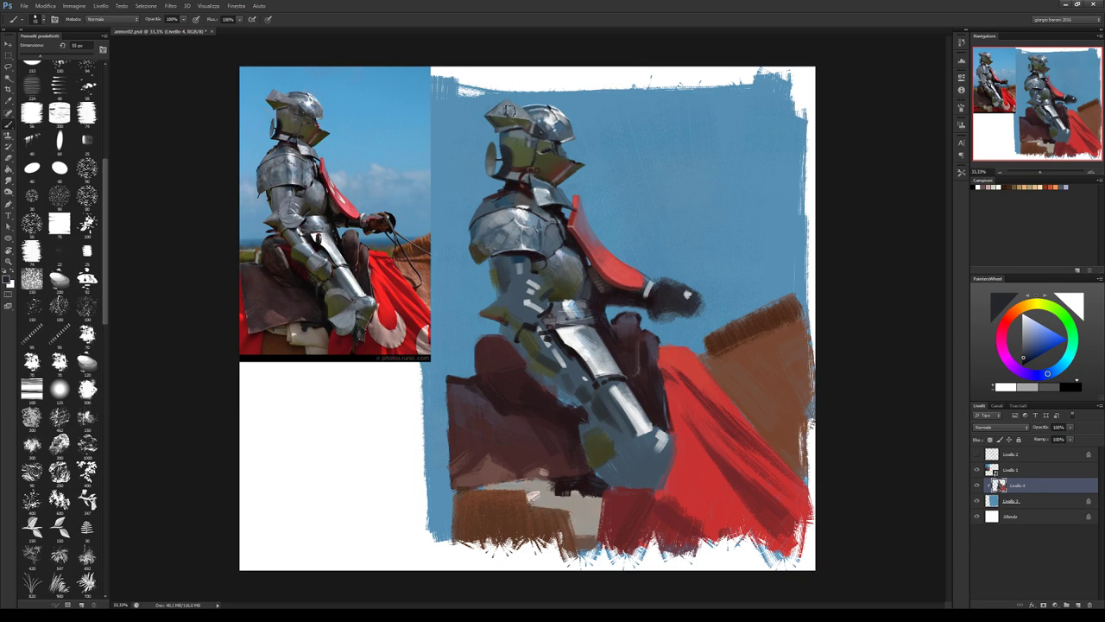
{"action": "left_click", "coordinate": [499, 140], "text": "alt"}
{"action": "left_click", "coordinate": [508, 152], "text": "alt"}
{"action": "left_click", "coordinate": [511, 179], "text": "alt"}
Paint blue-grey collar plates and dark magenta shadow under the helmet.
{"action": "left_click", "coordinate": [527, 184], "text": "alt"}
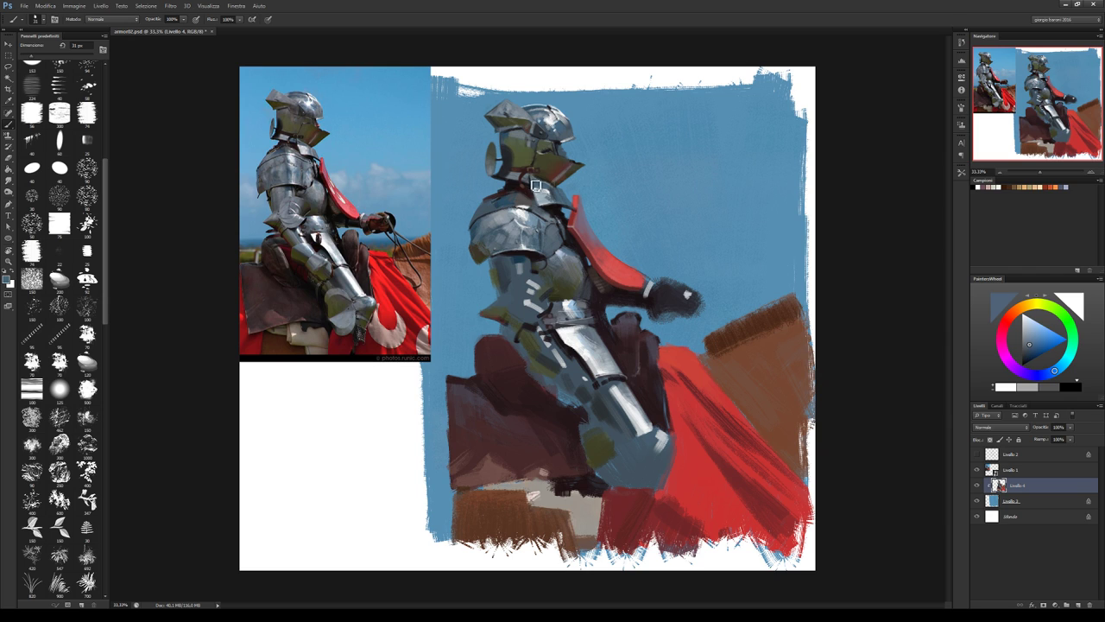
{"action": "left_click", "coordinate": [527, 184], "text": "alt"}
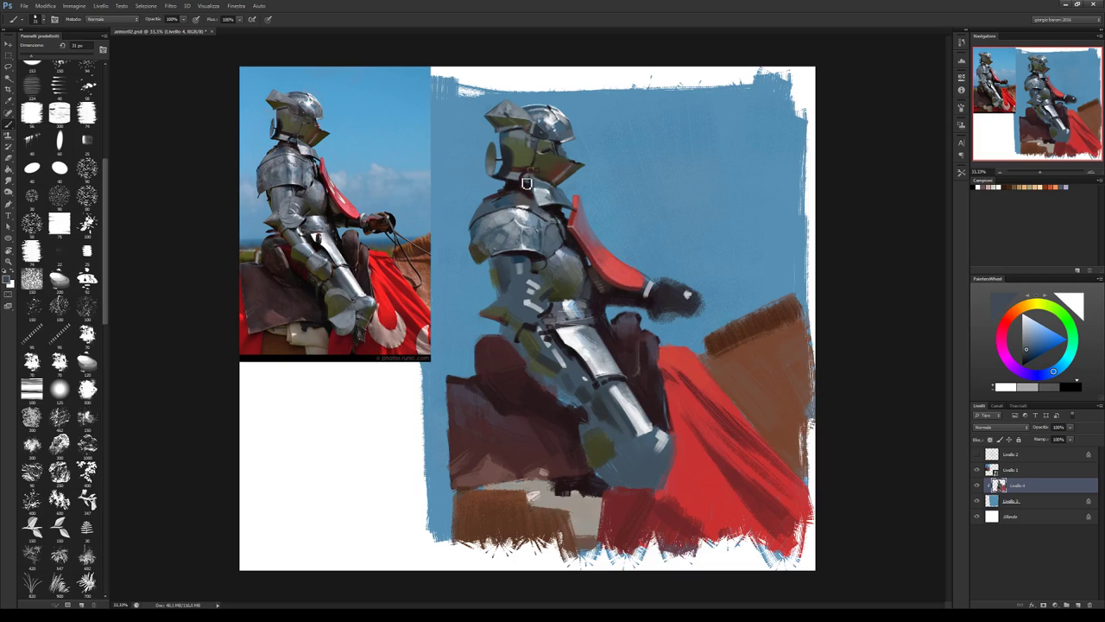
{"action": "left_click", "coordinate": [534, 190], "text": "alt"}
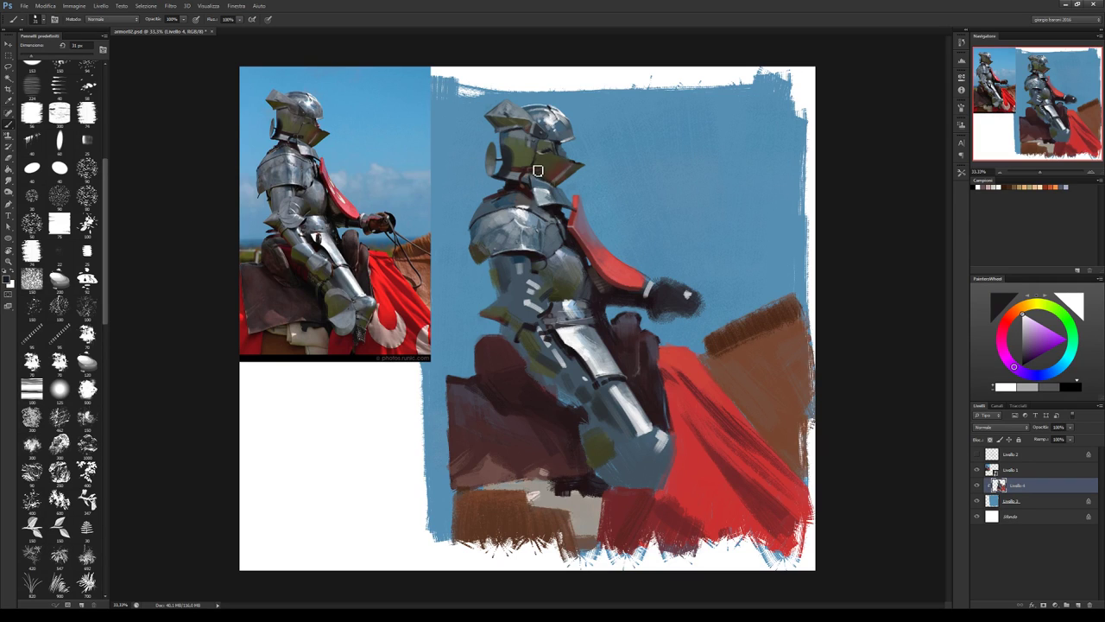
{"action": "left_click", "coordinate": [527, 182], "text": "alt"}
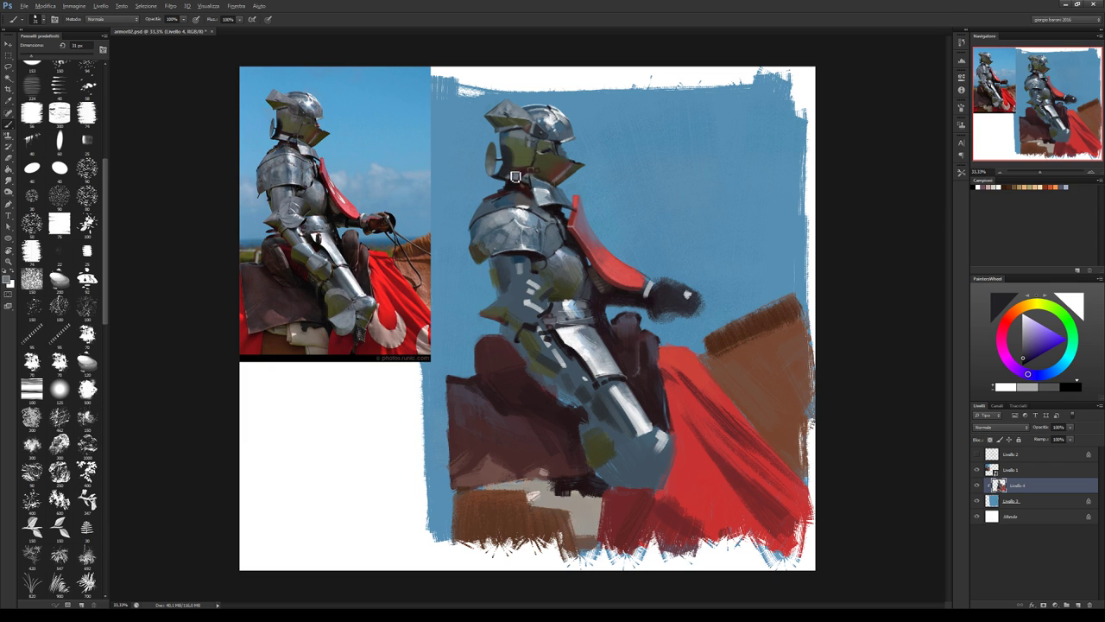
{"action": "left_click", "coordinate": [523, 181], "text": "alt"}
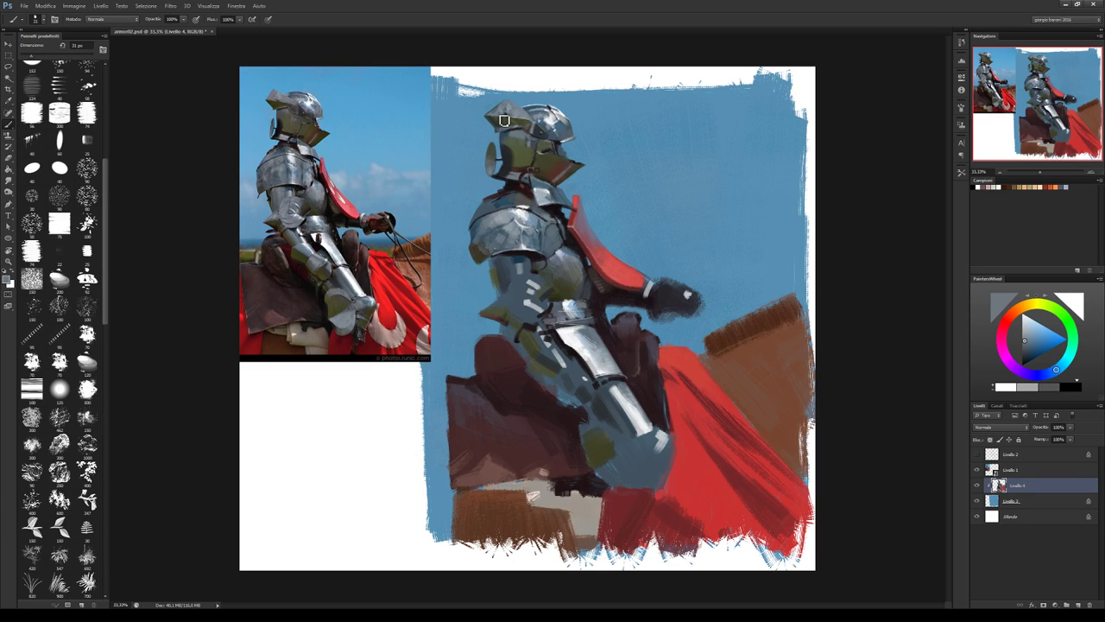
{"action": "left_click", "coordinate": [506, 190], "text": "alt"}
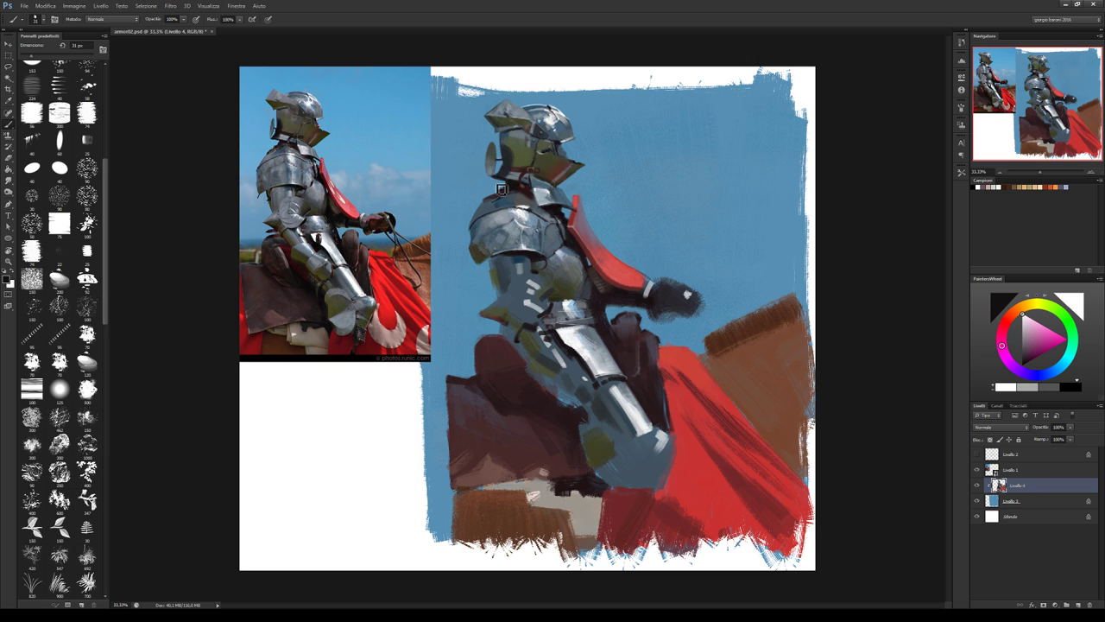
{"action": "left_click", "coordinate": [489, 200], "text": "alt"}
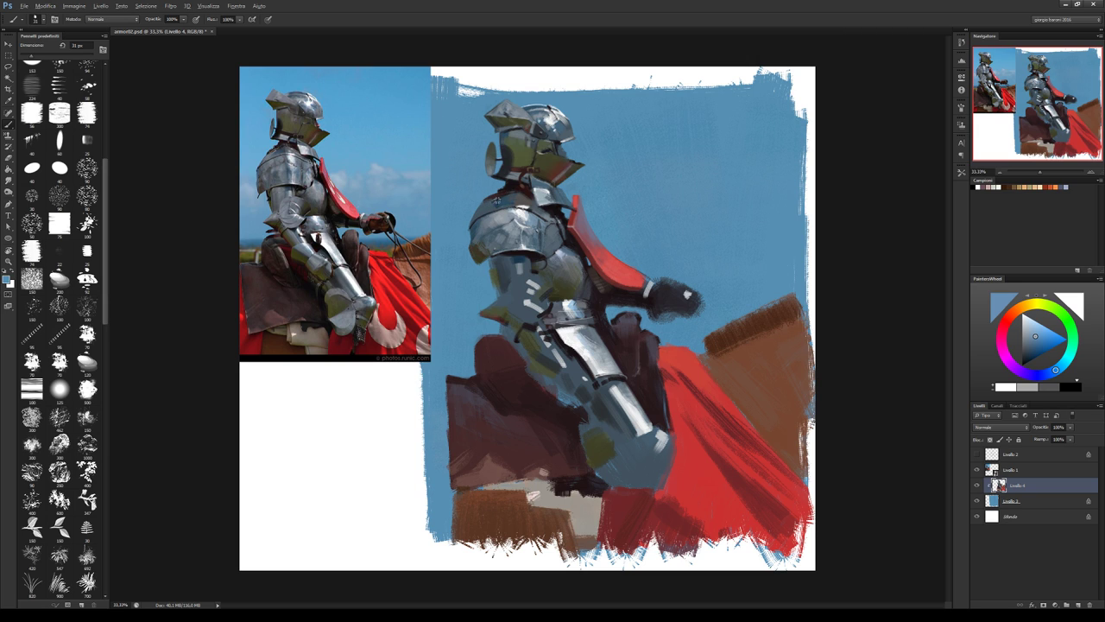
{"action": "left_click", "coordinate": [506, 190], "text": "alt"}
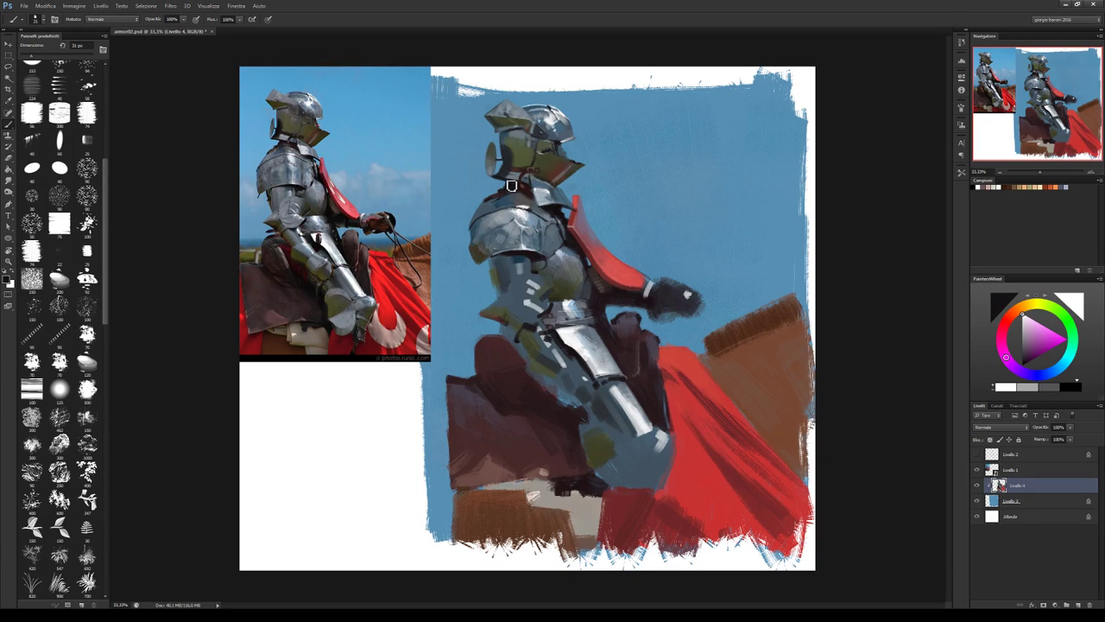
{"action": "left_click", "coordinate": [494, 207], "text": "alt"}
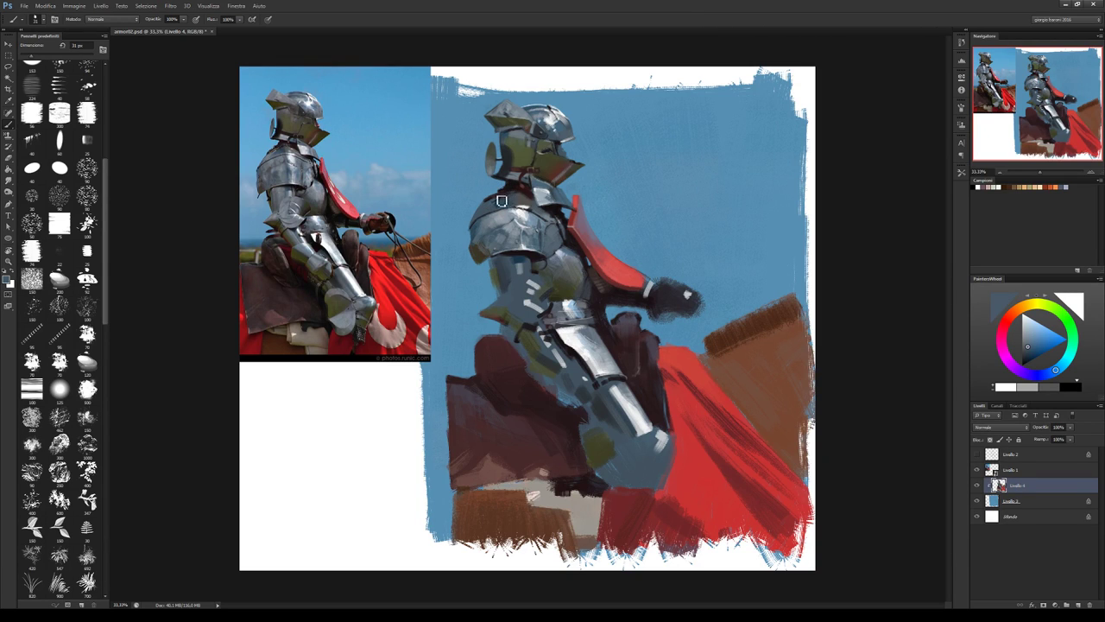
Darken the collar with shoulder-armour greys and magenta neck shadows.
{"action": "left_click", "coordinate": [494, 204], "text": "alt"}
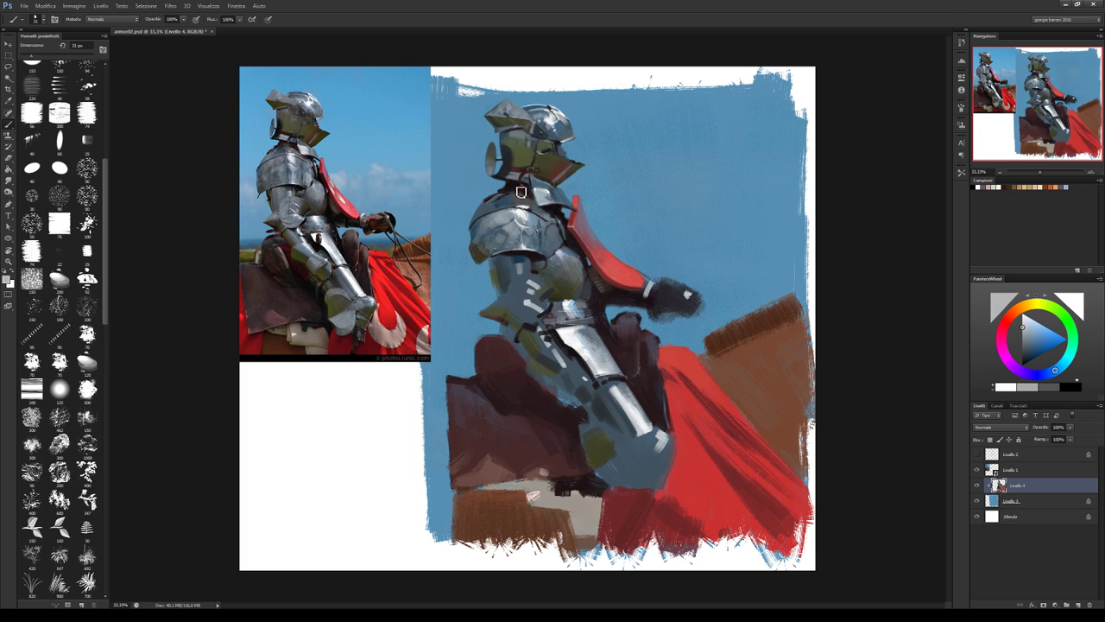
{"action": "left_click", "coordinate": [513, 192], "text": "alt"}
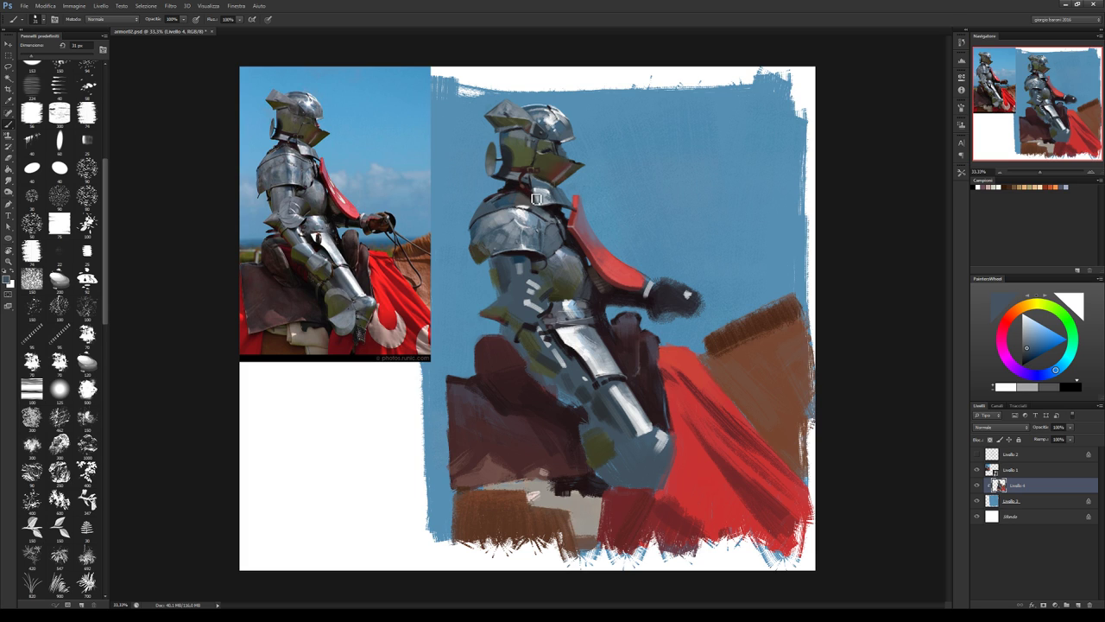
{"action": "left_click", "coordinate": [480, 219], "text": "alt"}
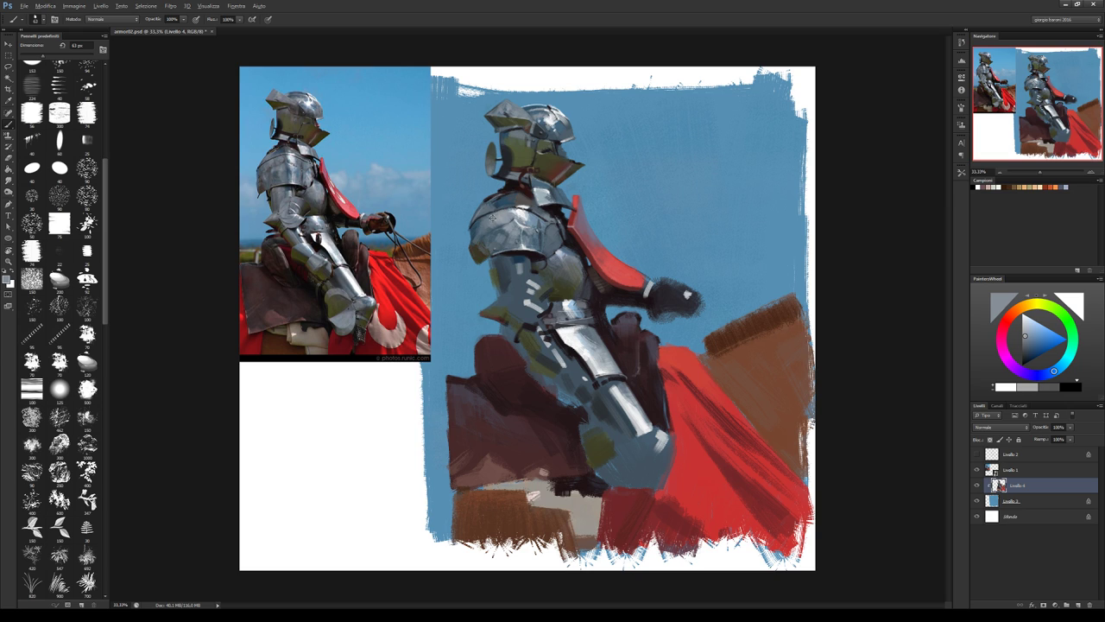
{"action": "left_click", "coordinate": [477, 224], "text": "alt"}
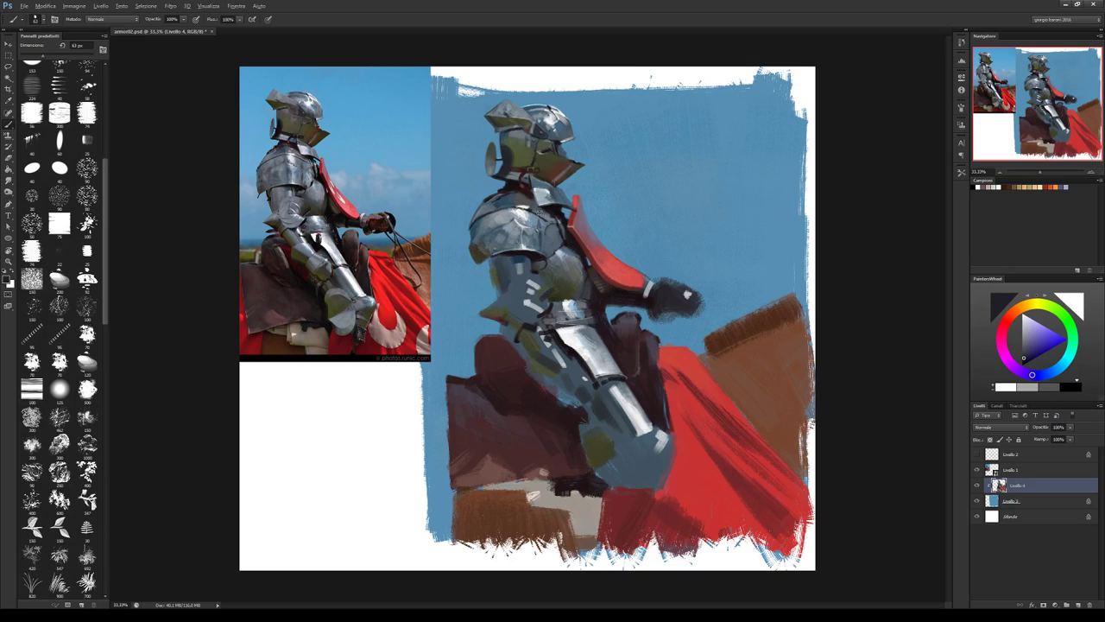
{"action": "left_click", "coordinate": [543, 212], "text": "alt"}
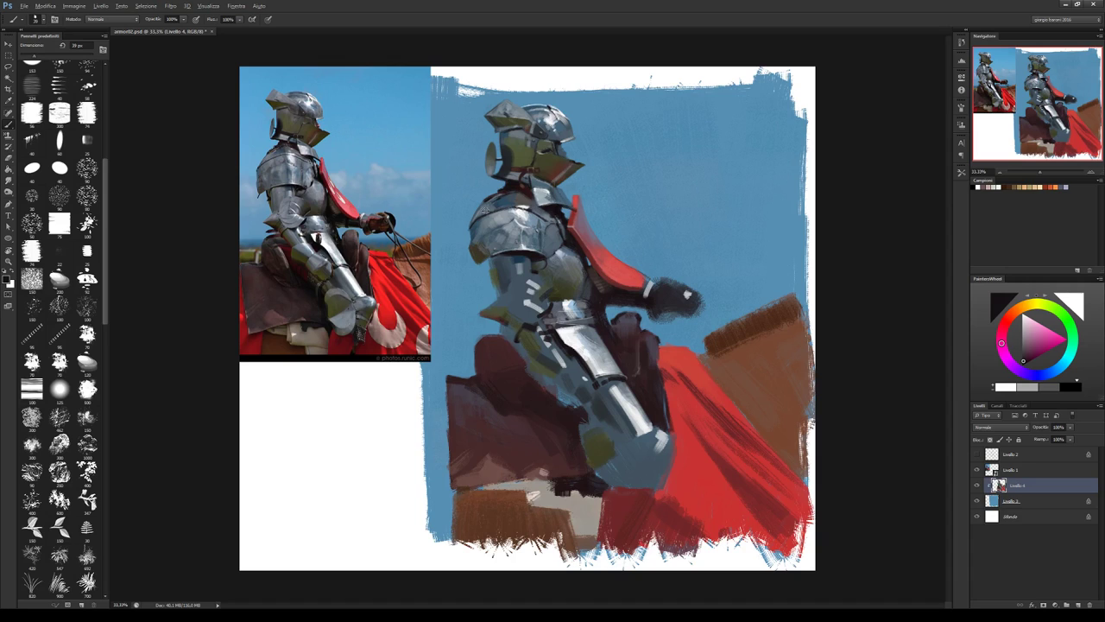
{"action": "left_click", "coordinate": [498, 216], "text": "alt"}
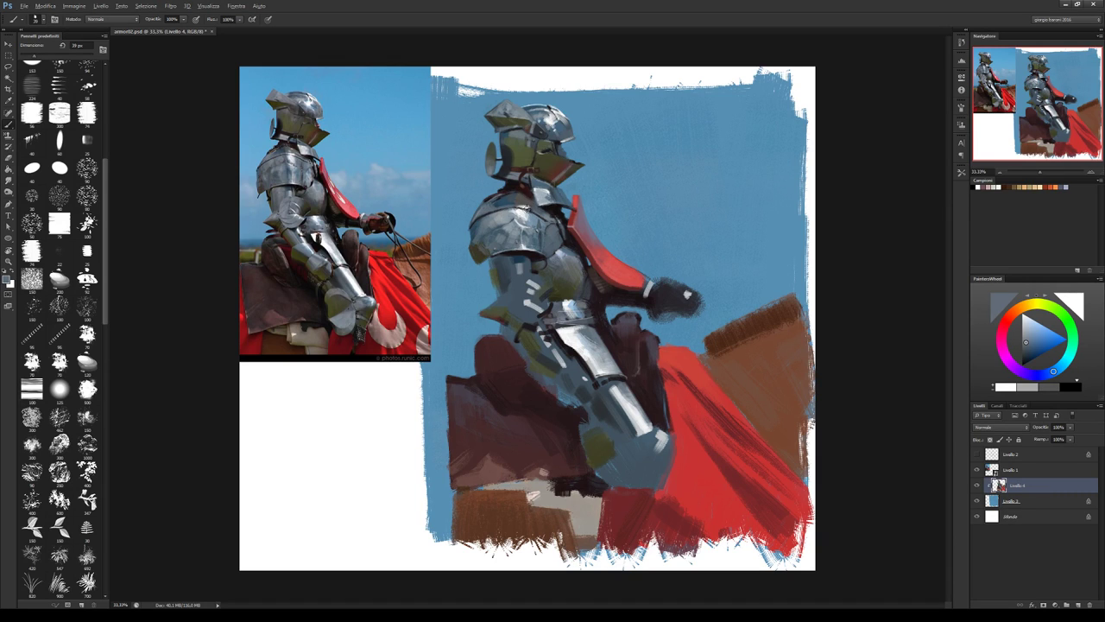
Paint a small dark maroon neck strap with grey-blue and near-white highlights.
{"action": "left_click", "coordinate": [524, 204], "text": "alt"}
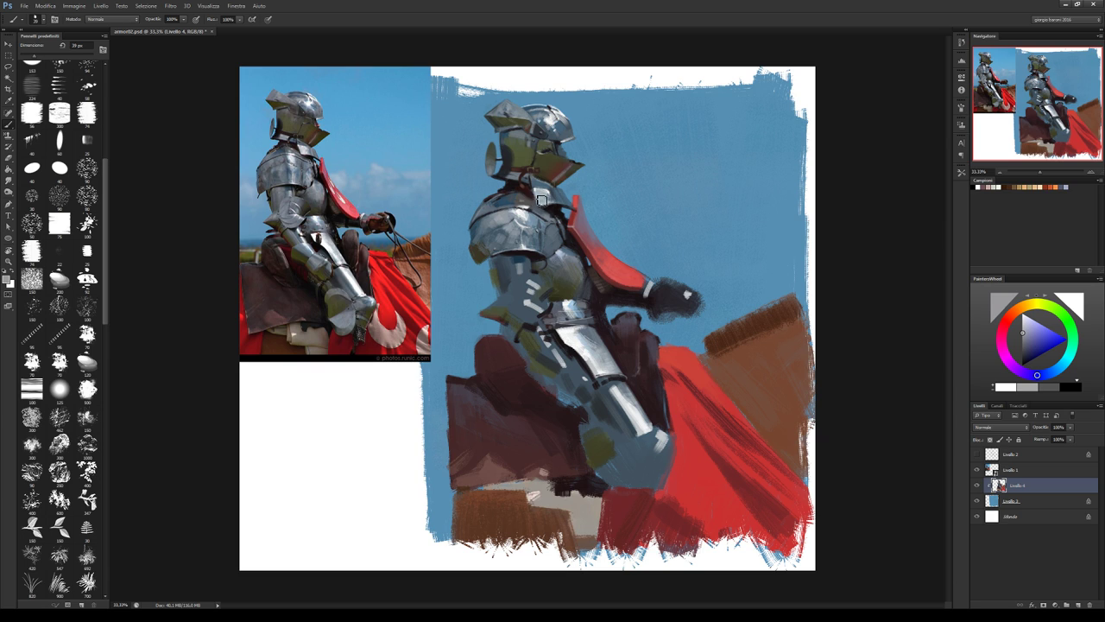
{"action": "left_click", "coordinate": [536, 202], "text": "alt"}
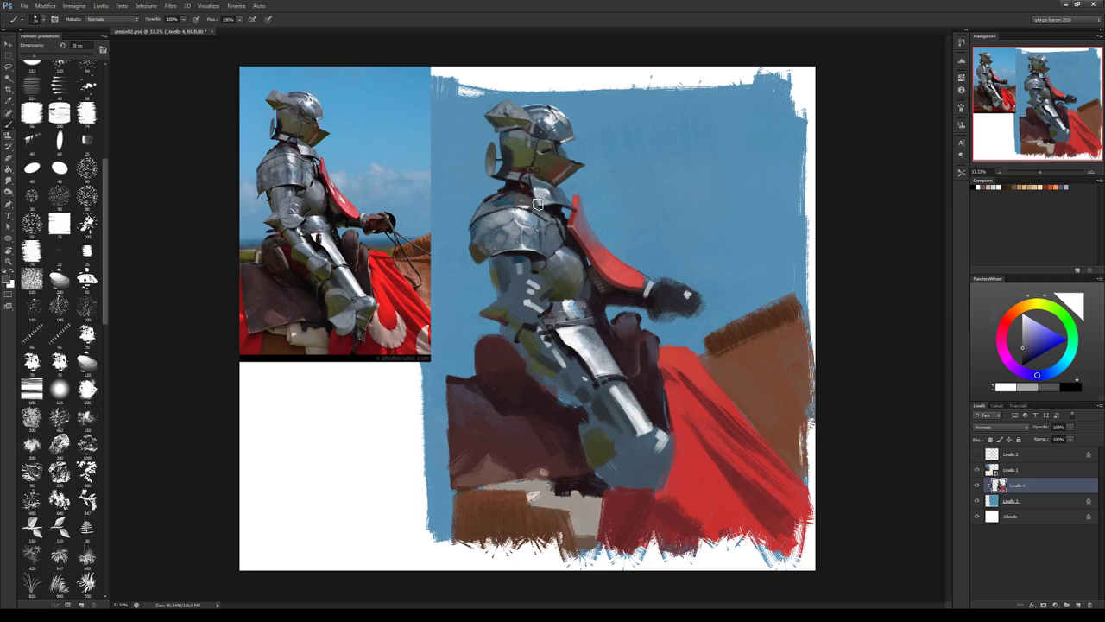
{"action": "left_click", "coordinate": [532, 201], "text": "alt"}
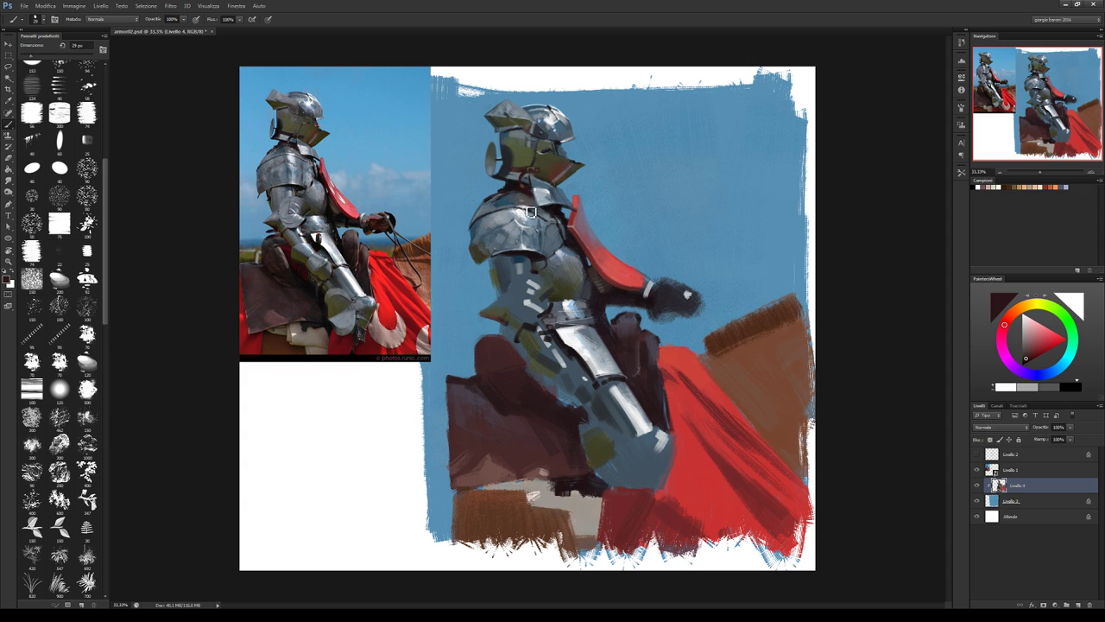
{"action": "left_click", "coordinate": [530, 193], "text": "alt"}
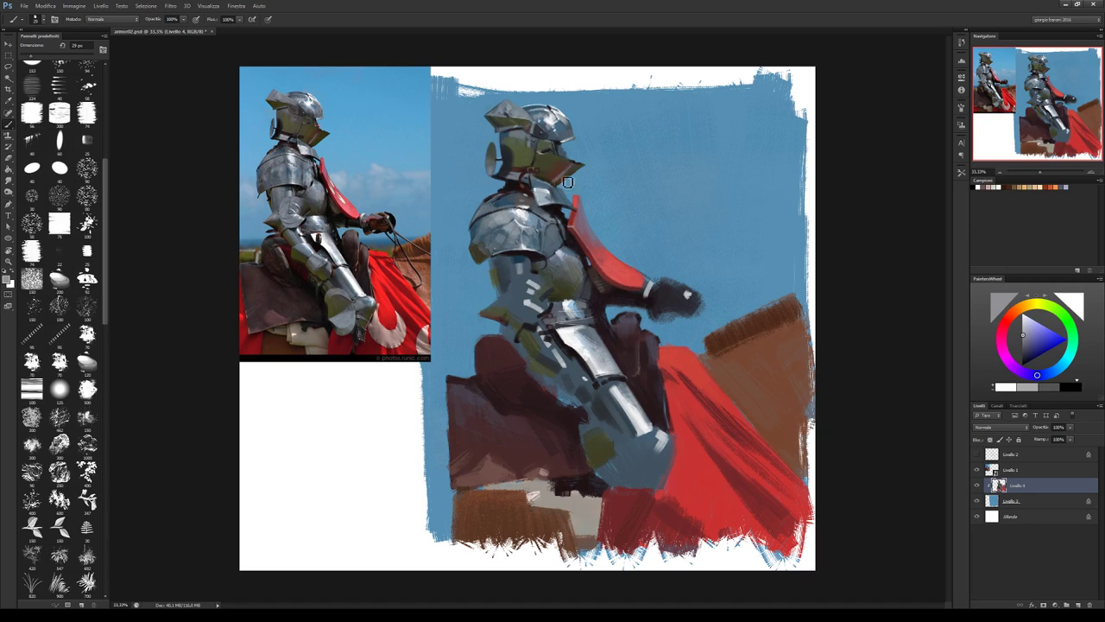
{"action": "left_click", "coordinate": [533, 199], "text": "alt"}
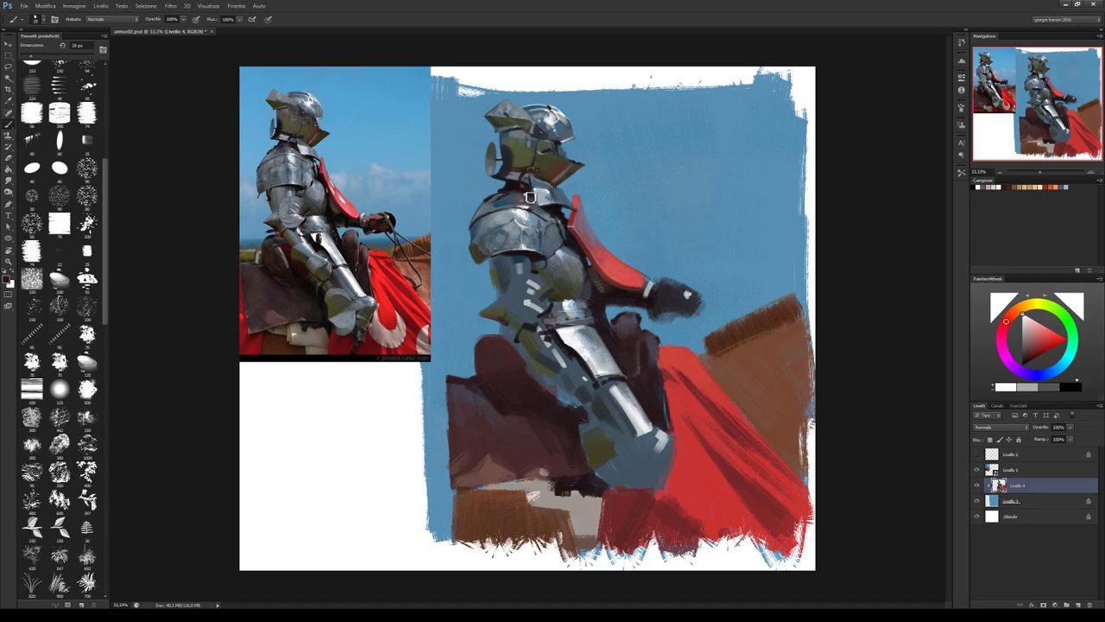
{"action": "left_click", "coordinate": [530, 196], "text": "alt"}
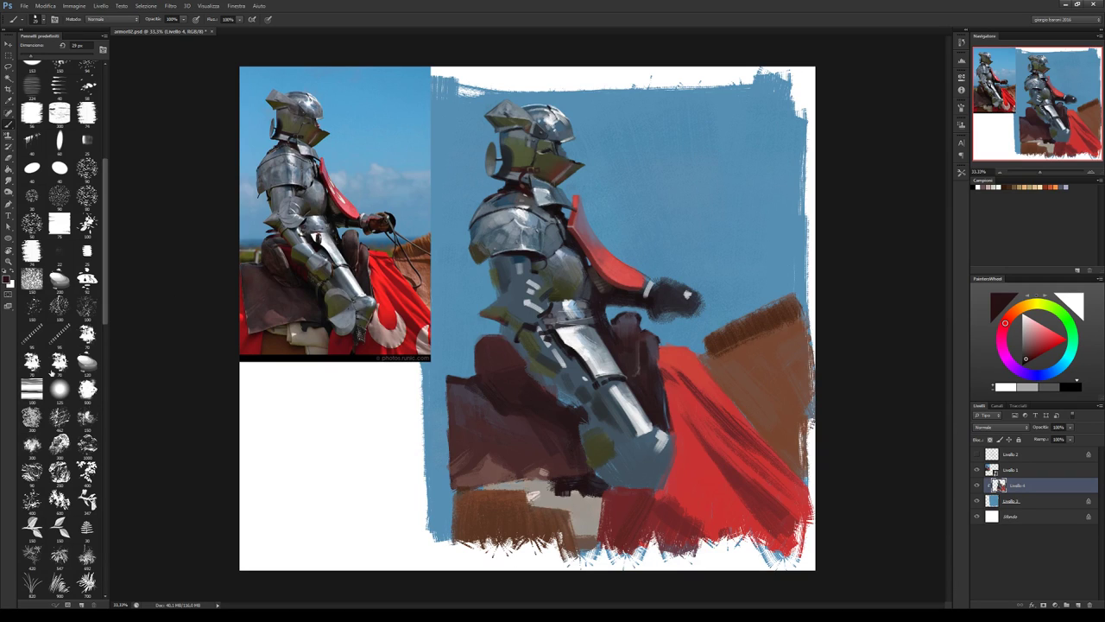
With a 50 px textured brush, trim the cape tip above the glove using sky blue.
{"action": "left_click", "coordinate": [34, 227]}
{"action": "left_click", "coordinate": [619, 265], "text": "alt"}
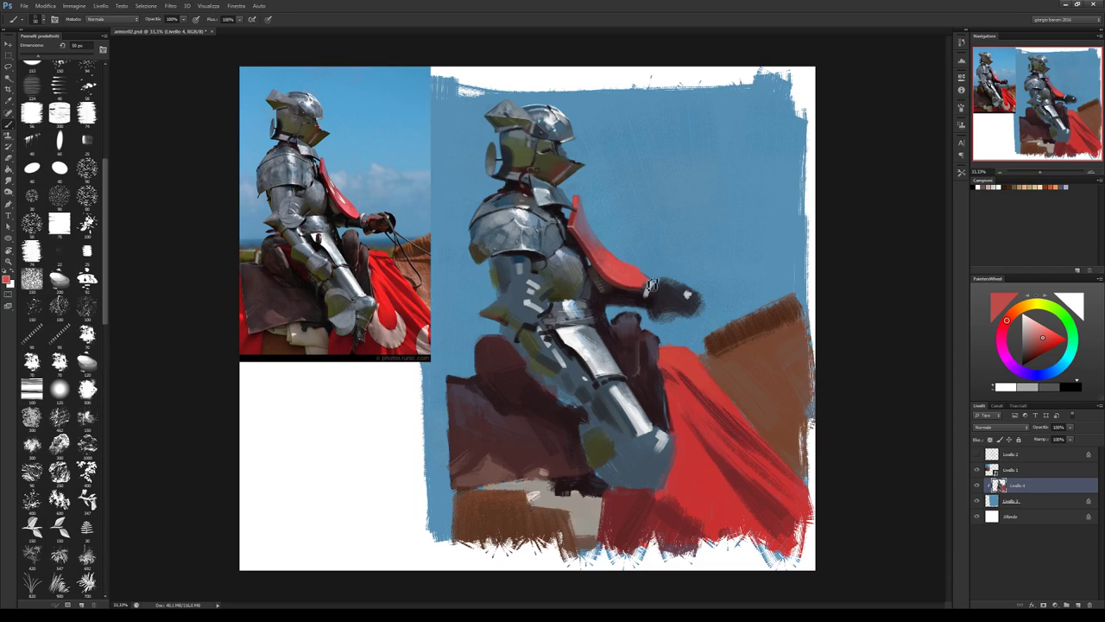
{"action": "left_click", "coordinate": [654, 274], "text": "alt"}
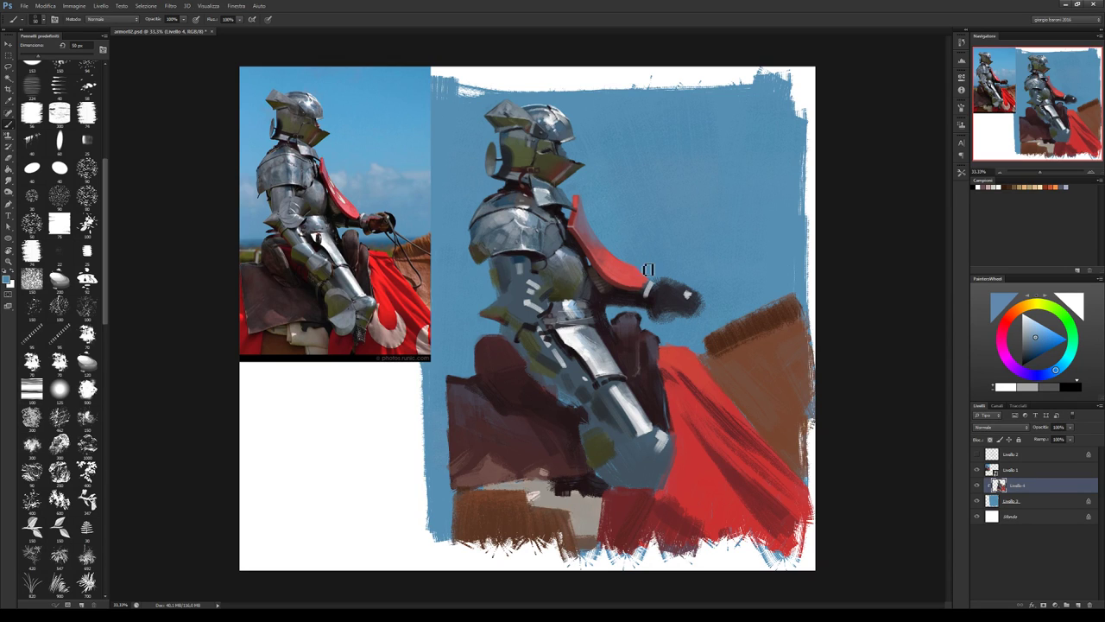
{"action": "left_click_drag", "start_coordinate": [652, 278], "coordinate": [629, 259]}
{"action": "left_click", "coordinate": [637, 274], "text": "alt"}
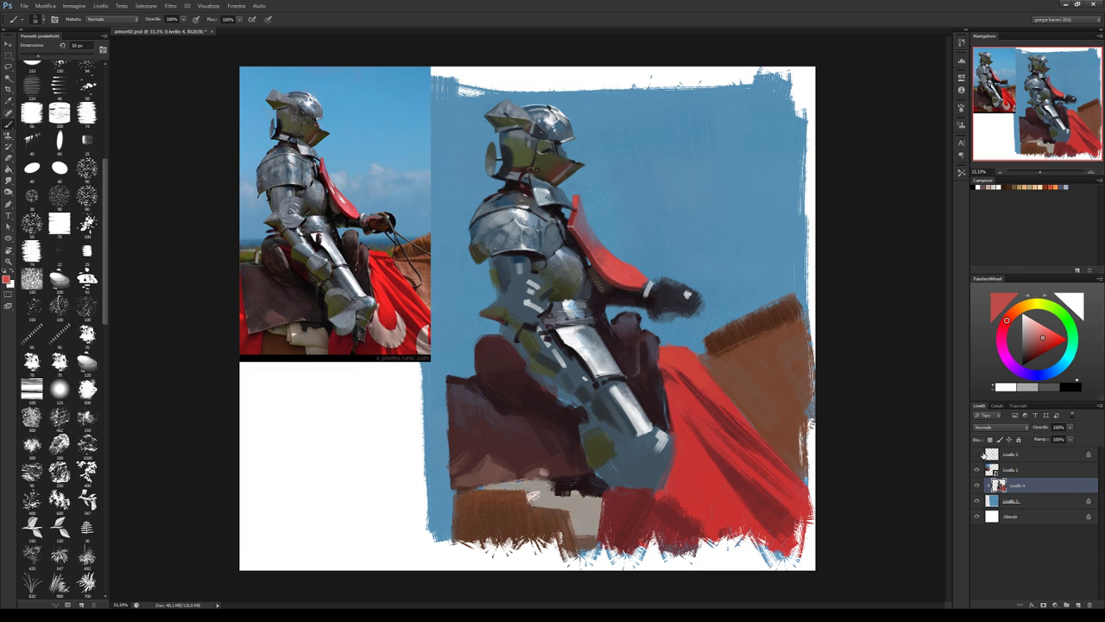
Add a new layer above Livello 4 with a 19 px round brush in orange-red.
{"action": "left_click", "coordinate": [1078, 605]}
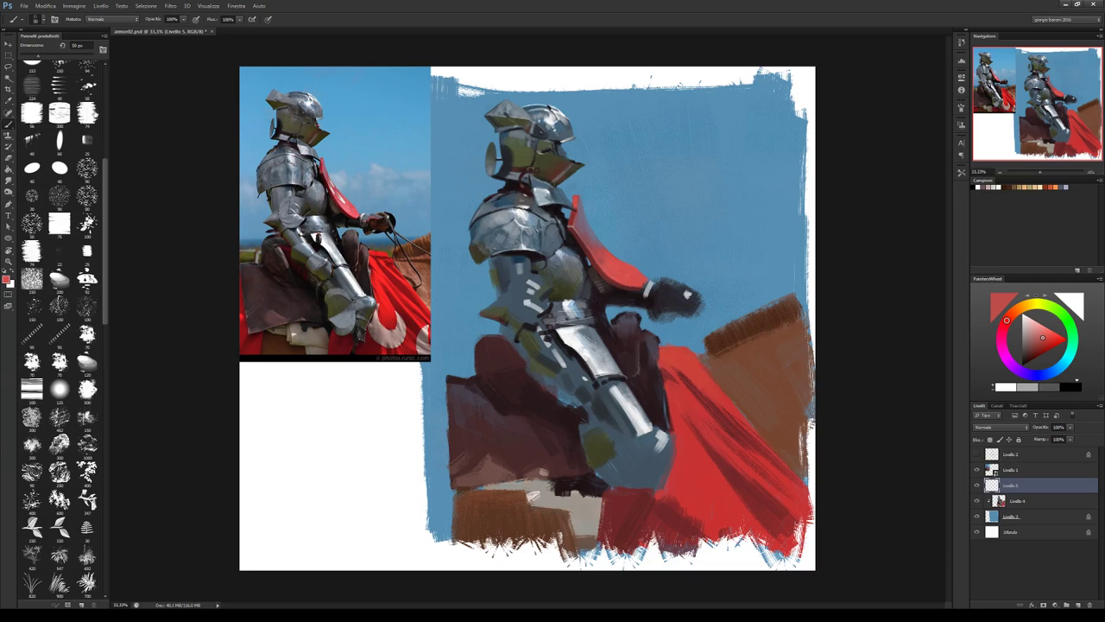
{"action": "left_click_drag", "start_coordinate": [106, 175], "coordinate": [105, 82]}
{"action": "left_click", "coordinate": [31, 71]}
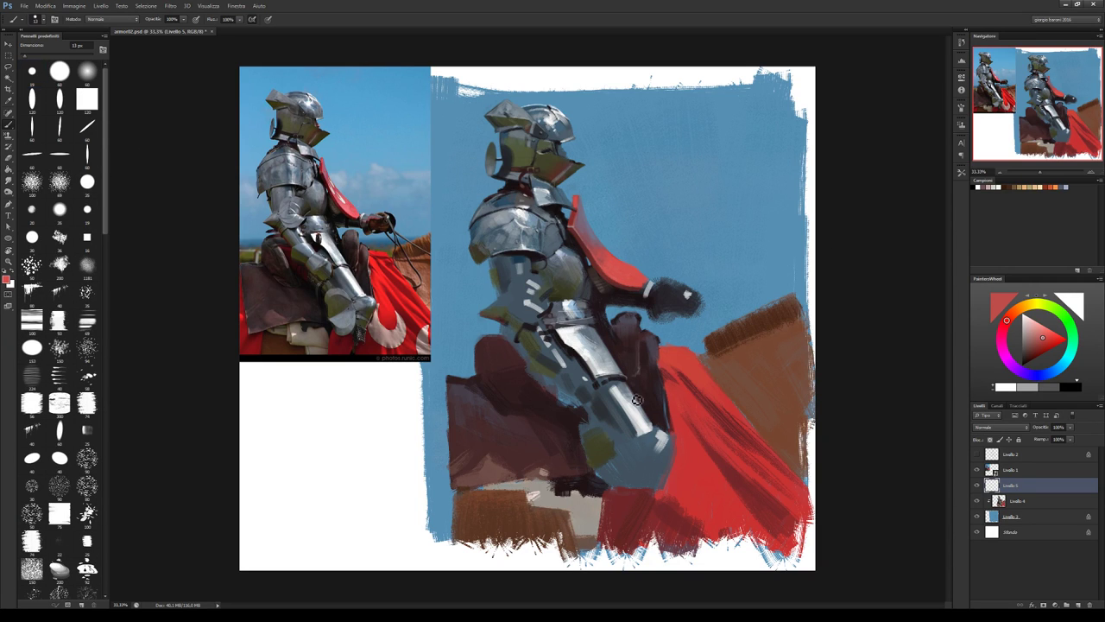
{"action": "left_click", "coordinate": [824, 347], "text": "alt"}
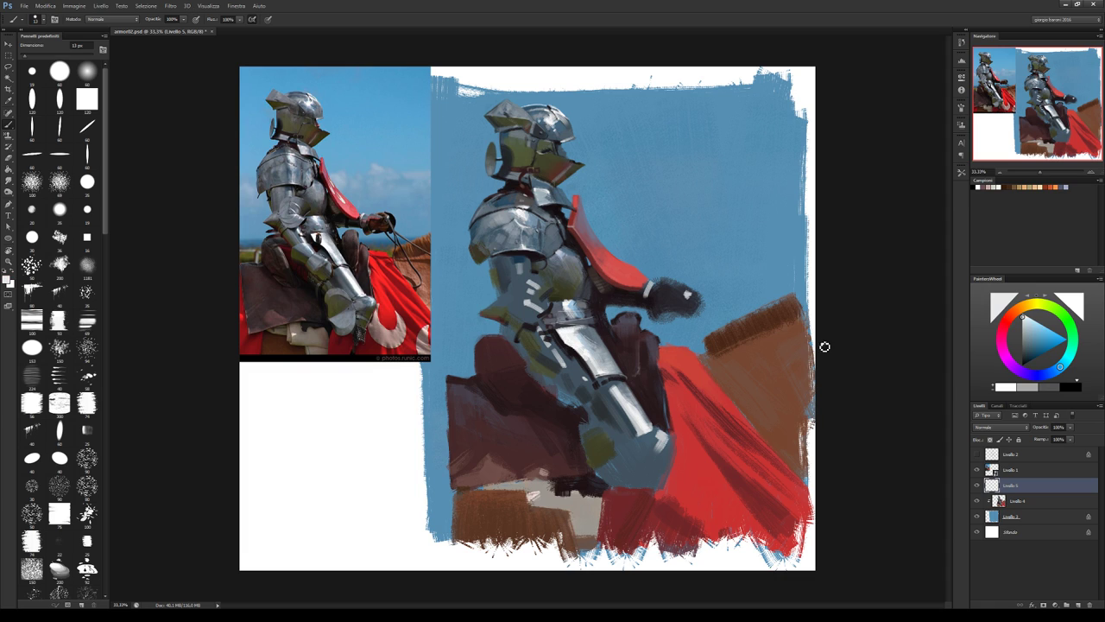
{"action": "left_click", "coordinate": [1016, 312]}
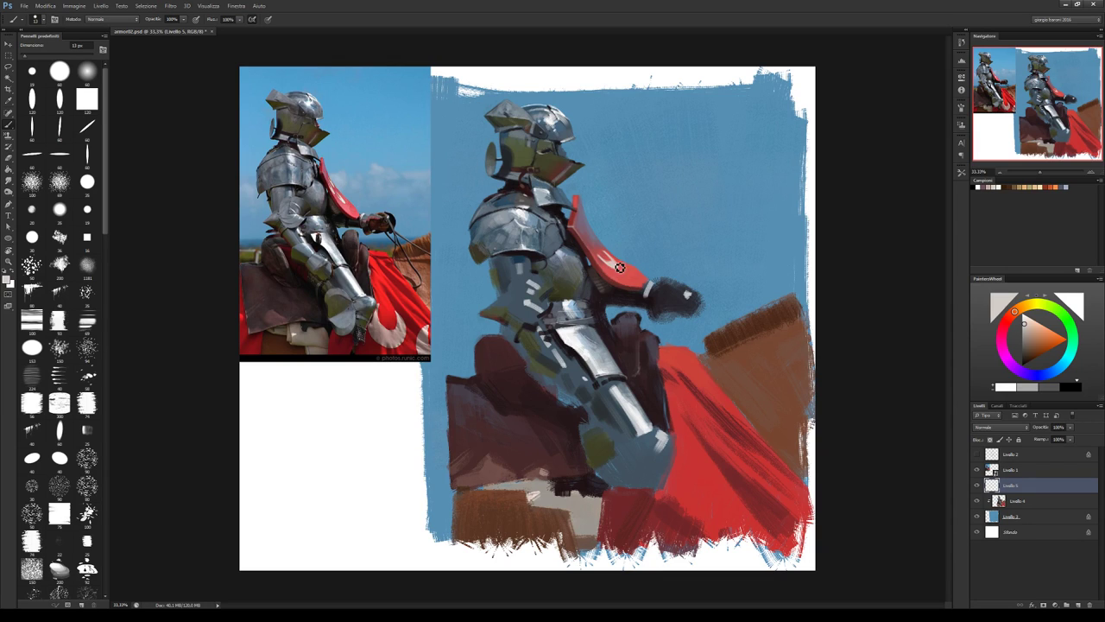
Erase a pale crescent into the cape edge and paint red back over part of it.
{"action": "key", "text": "e"}
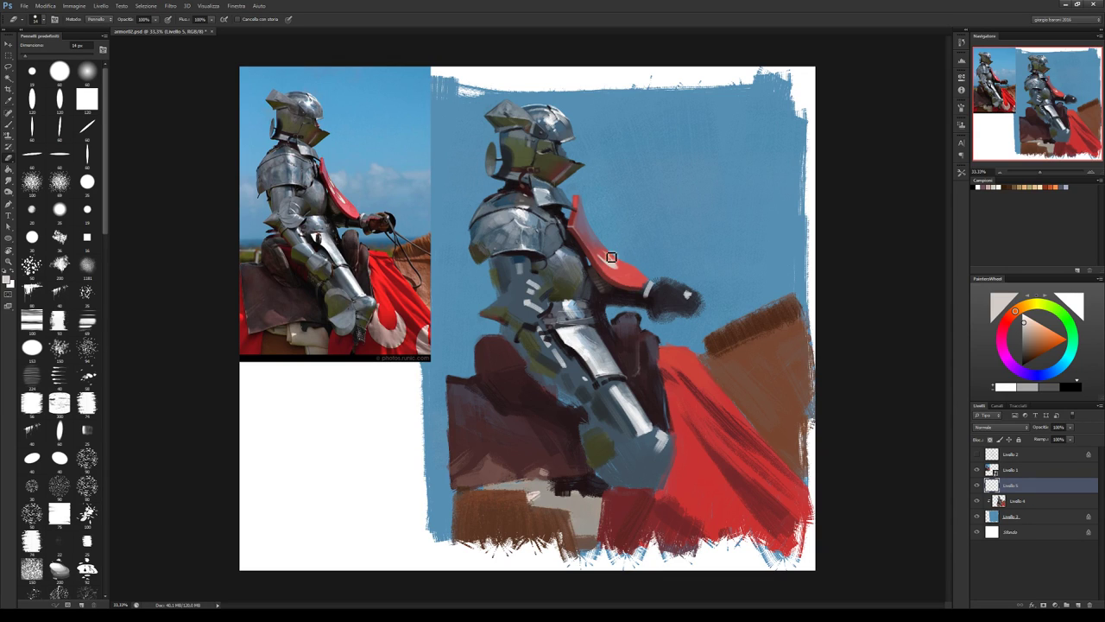
{"action": "mouse_move", "coordinate": [611, 257]}
{"action": "left_mouse_down"}
{"action": "mouse_move", "coordinate": [623, 278]}
{"action": "mouse_move", "coordinate": [613, 276]}
{"action": "mouse_move", "coordinate": [619, 239]}
{"action": "mouse_move", "coordinate": [602, 235]}
{"action": "left_mouse_up"}
{"action": "key", "text": "b"}
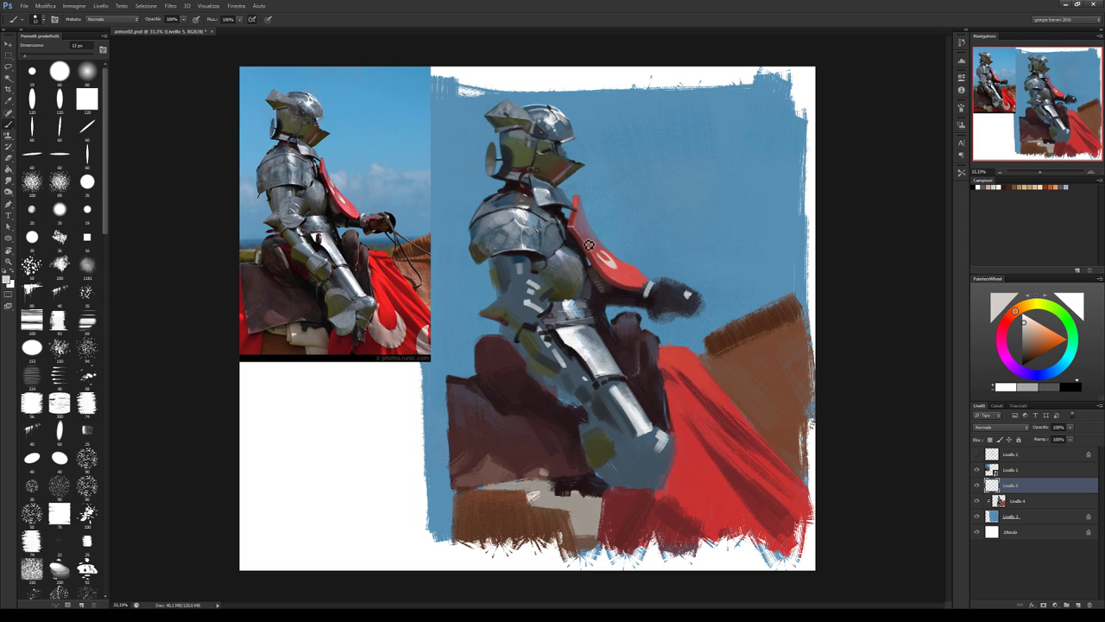
{"action": "key", "text": "e"}
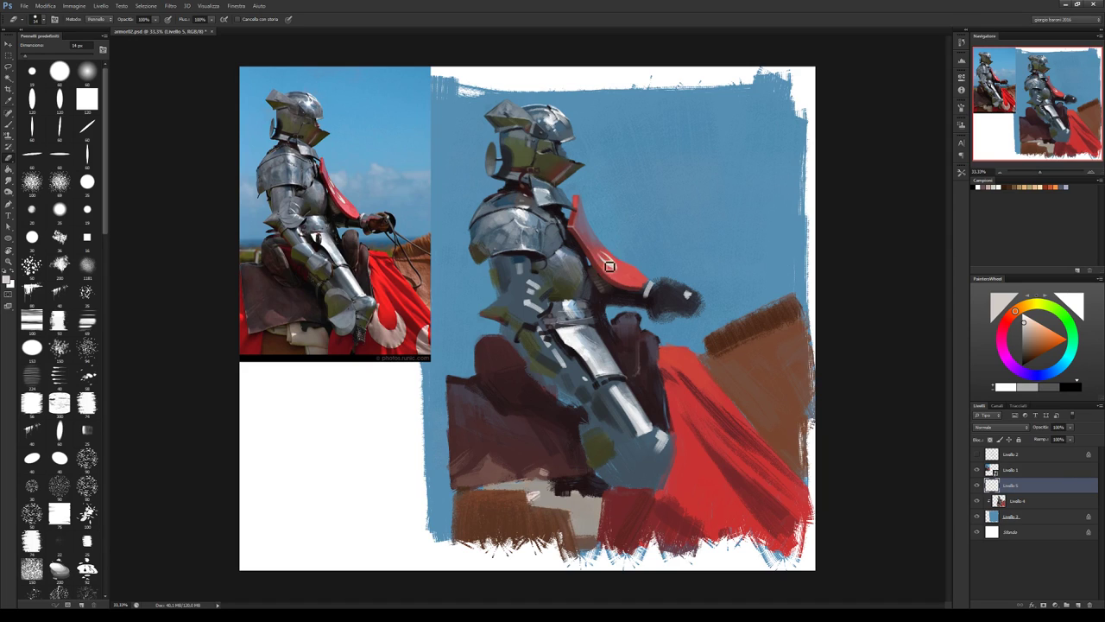
{"action": "left_click_drag", "start_coordinate": [606, 266], "coordinate": [613, 255]}
{"action": "key", "text": "b"}
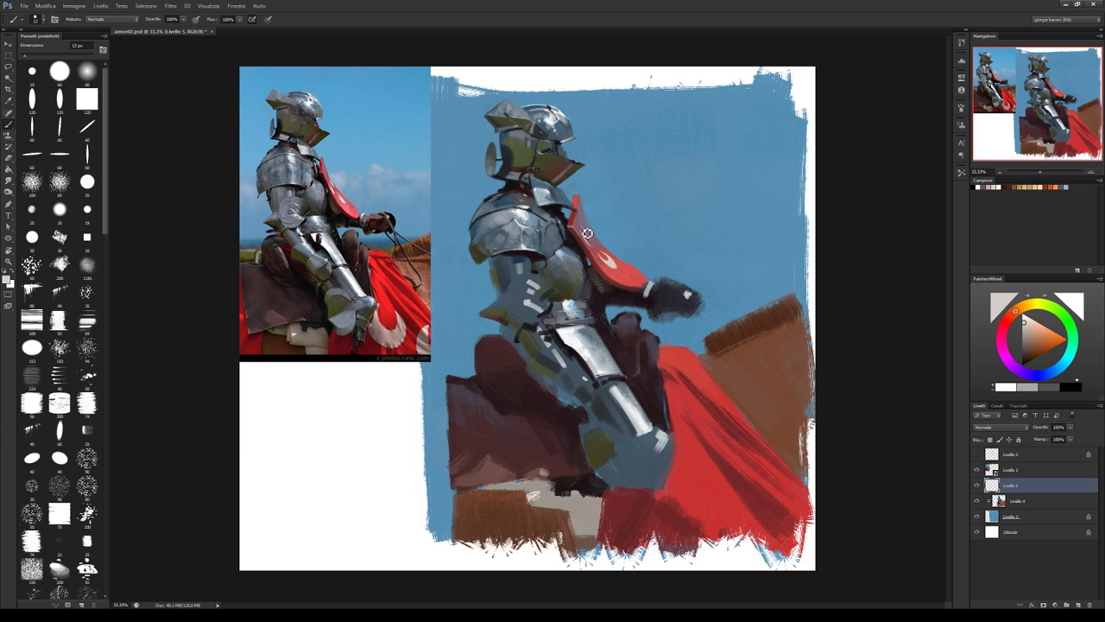
{"action": "left_click_drag", "start_coordinate": [588, 233], "coordinate": [596, 249]}
Keep alternating eraser and brush to crisp up the red cape strip behind the shoulder.
{"action": "key", "text": "e"}
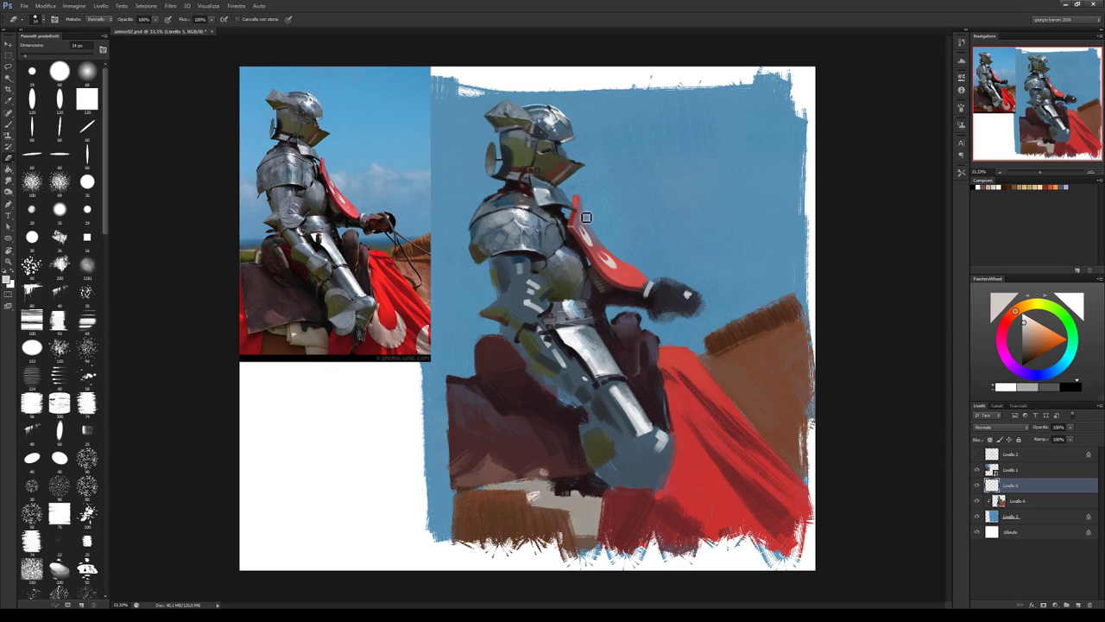
{"action": "key", "text": "b"}
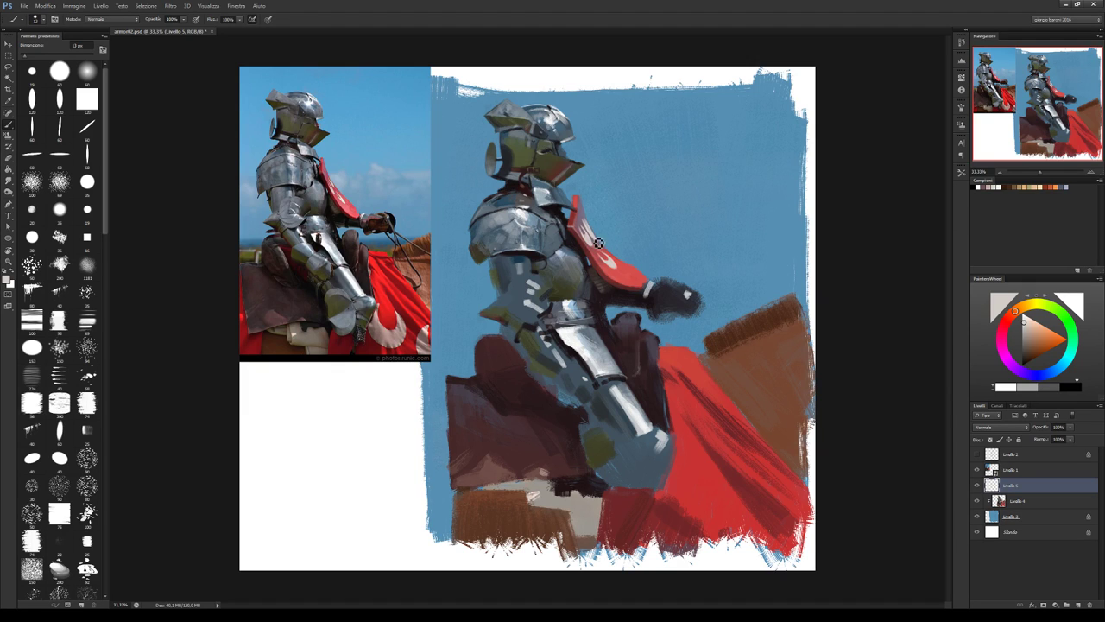
{"action": "key", "text": "e"}
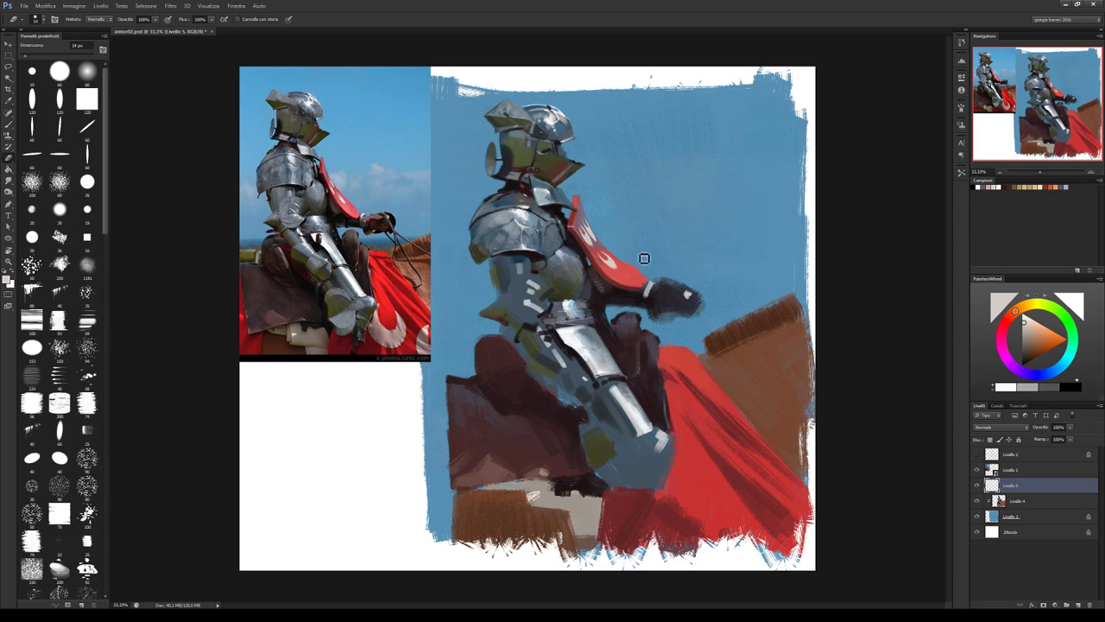
{"action": "key", "text": "b"}
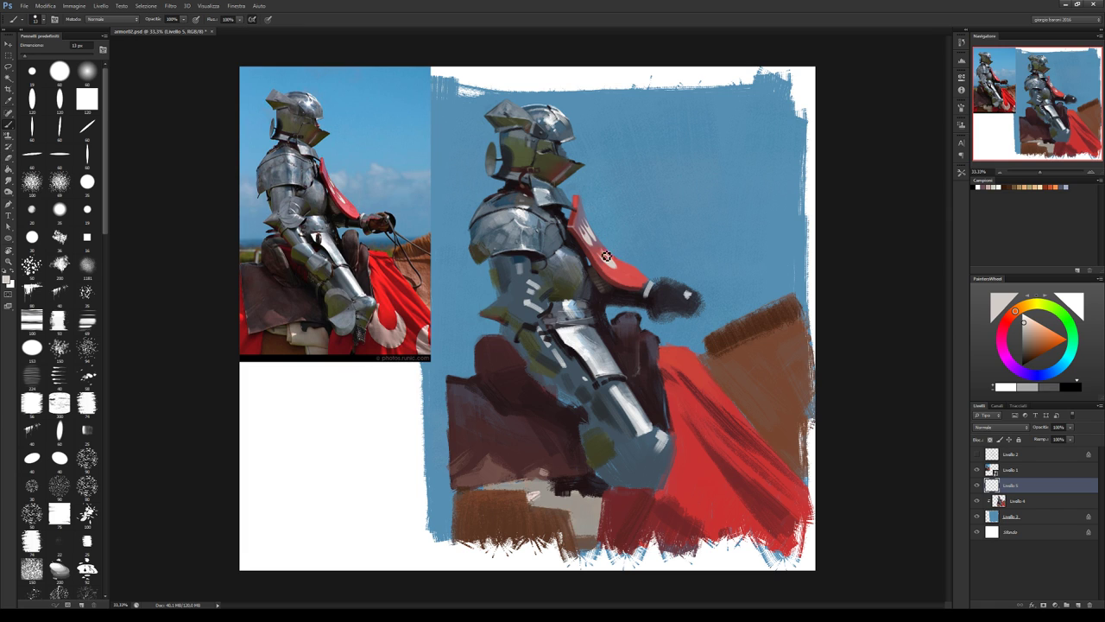
{"action": "key", "text": "e"}
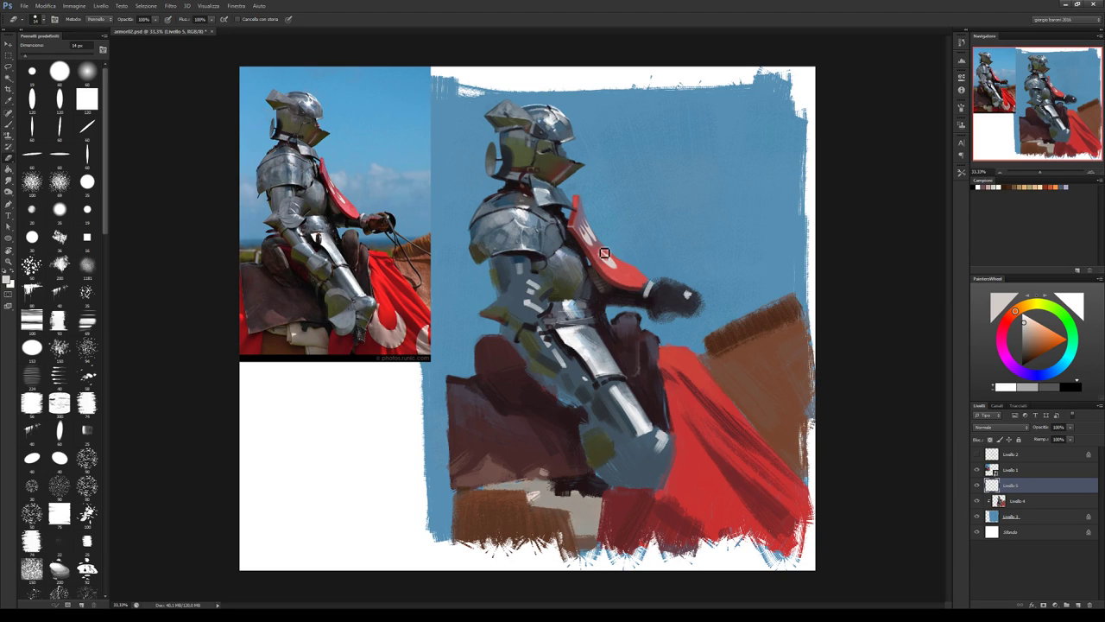
{"action": "key", "text": "l"}
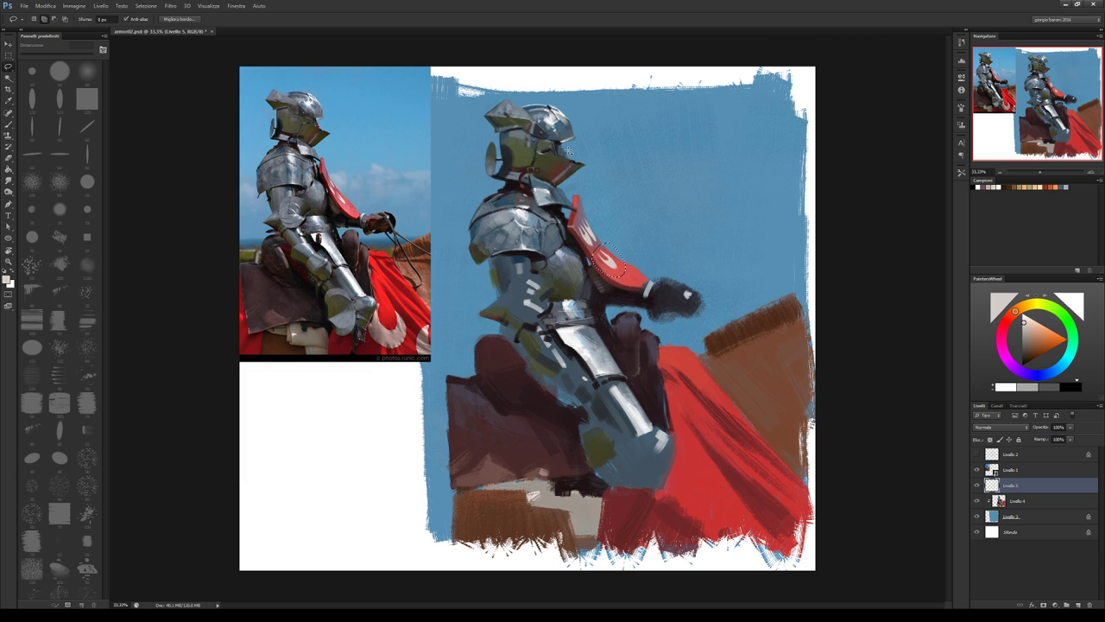
Move the selected cape piece at the shoulder and lock the layer's transparency.
{"action": "key", "text": "v"}
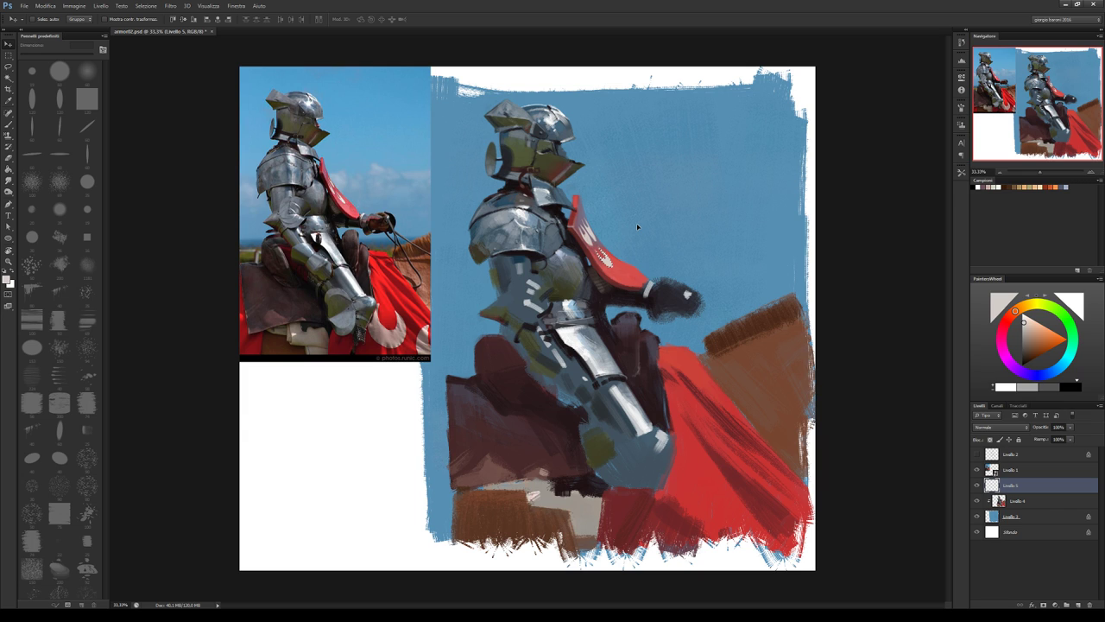
{"action": "key", "text": "/"}
{"action": "key", "text": "b"}
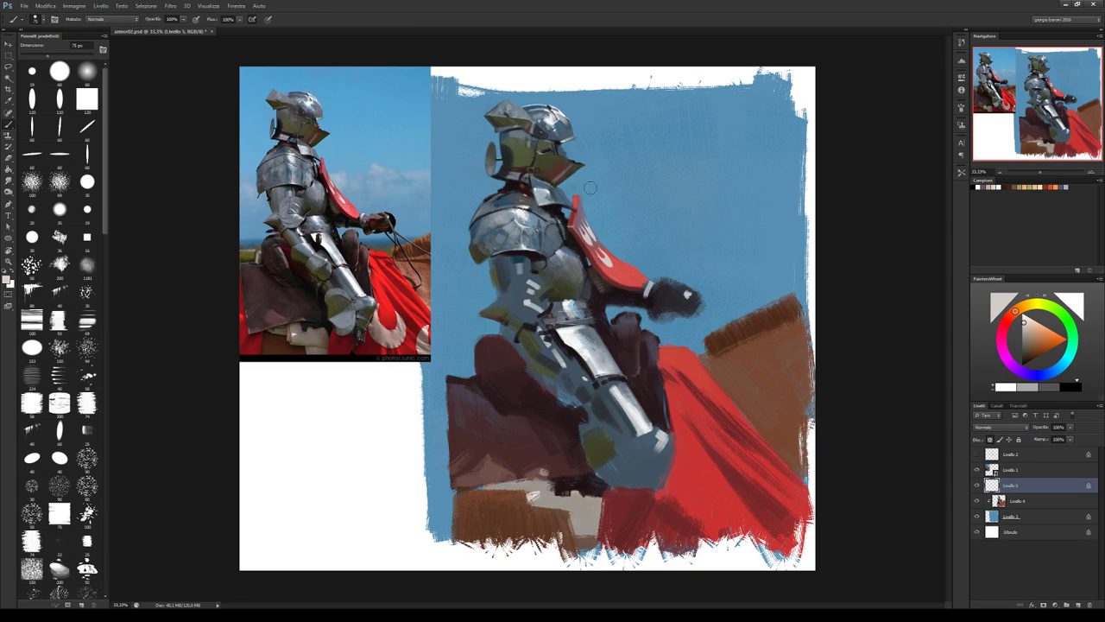
Paint the knight's gauntlet darker, then merge Livello 5 with Livello 4.
{"action": "left_click", "coordinate": [588, 205], "text": "alt"}
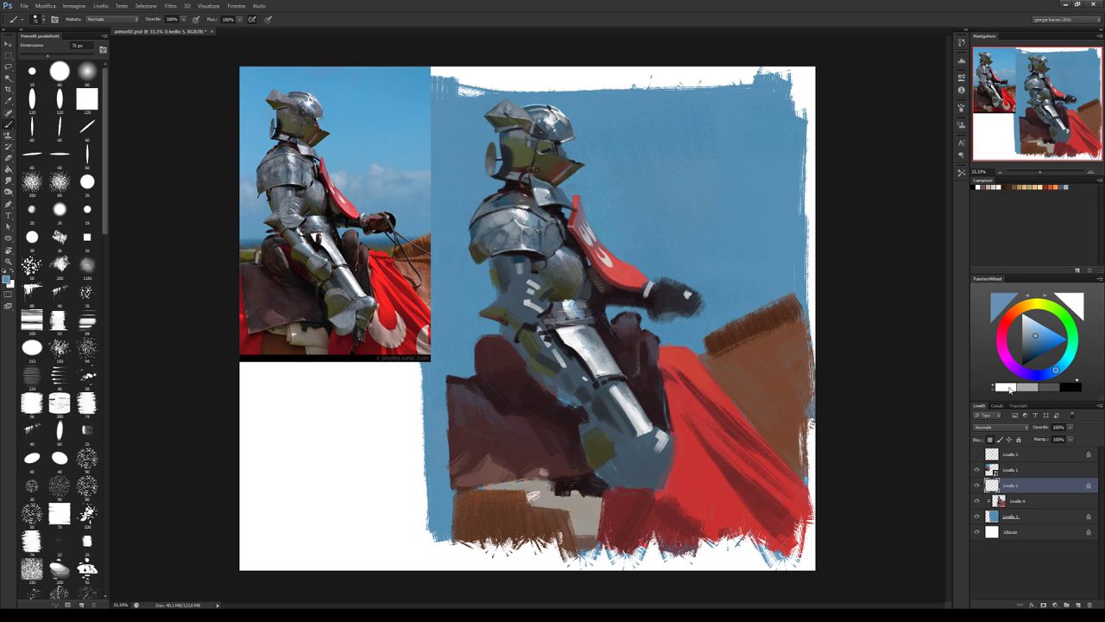
{"action": "left_click", "coordinate": [1009, 389]}
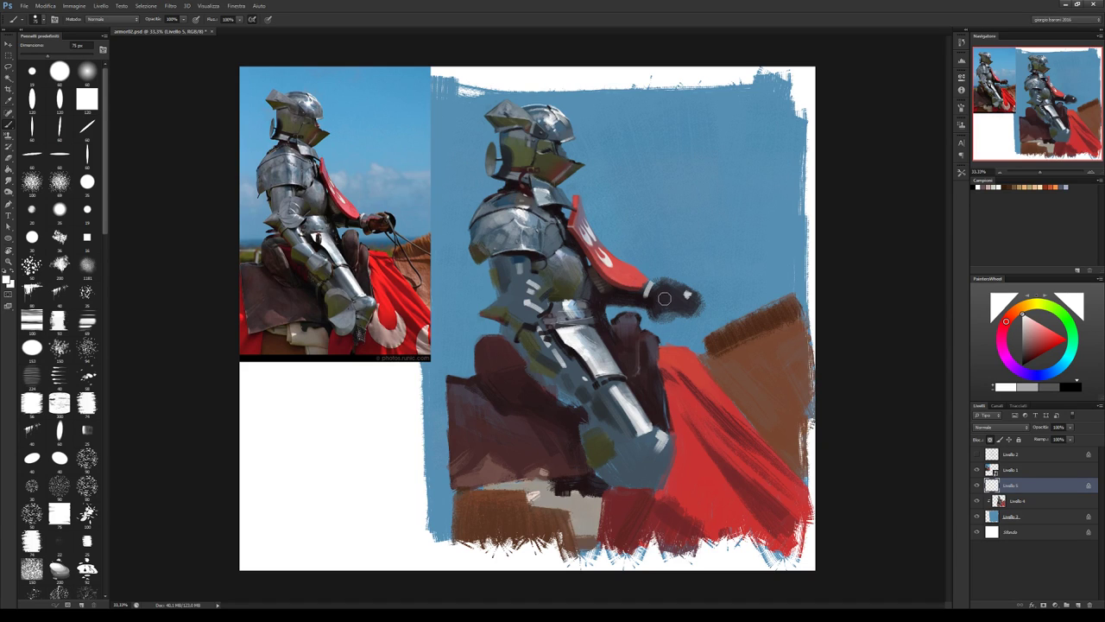
{"action": "left_click_drag", "start_coordinate": [664, 298], "coordinate": [661, 291]}
{"action": "left_click", "coordinate": [1021, 508], "text": "alt"}
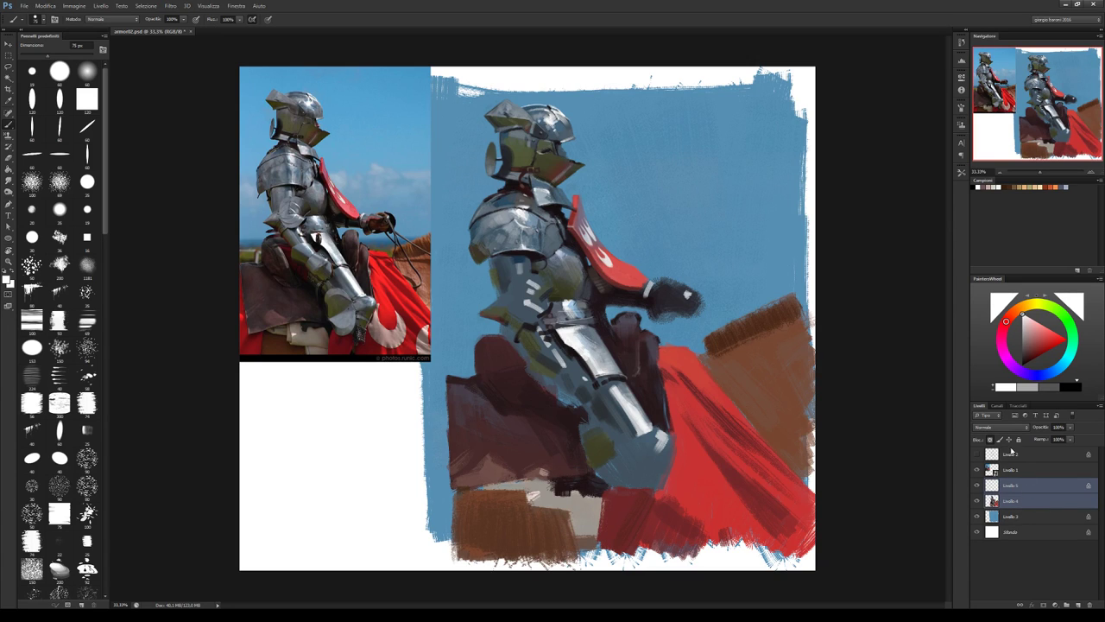
{"action": "key", "text": "ctrl+e"}
Clip the merged painting to the blue background shape and pick a different 50 px brush.
{"action": "left_click", "coordinate": [1019, 492], "text": "alt"}
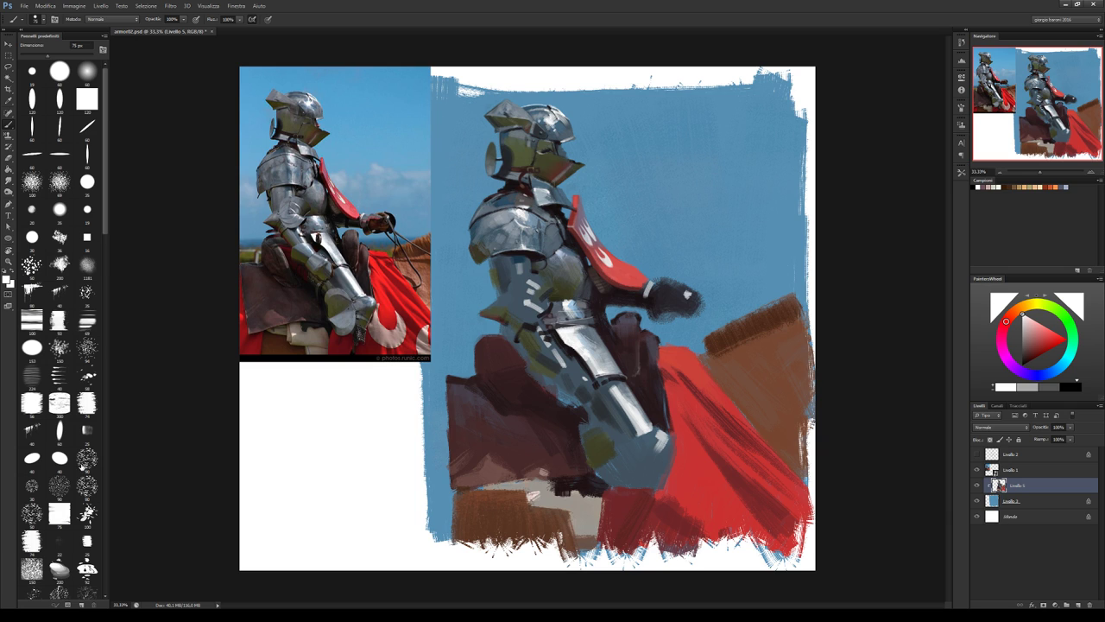
{"action": "left_click", "coordinate": [31, 514]}
{"action": "key", "text": "]"}
Paint small olive, dark greyish-purple and yellow-olive touch-ups on the upper chest armour.
{"action": "left_click", "coordinate": [568, 275], "text": "alt"}
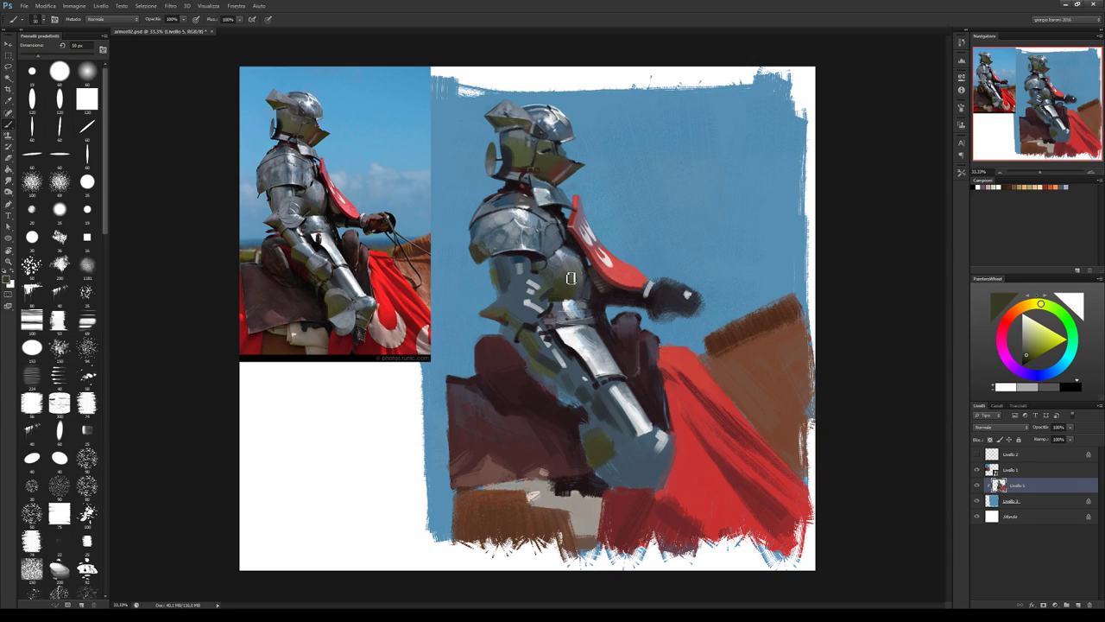
{"action": "left_click", "coordinate": [568, 286], "text": "alt"}
{"action": "left_click", "coordinate": [576, 294], "text": "alt"}
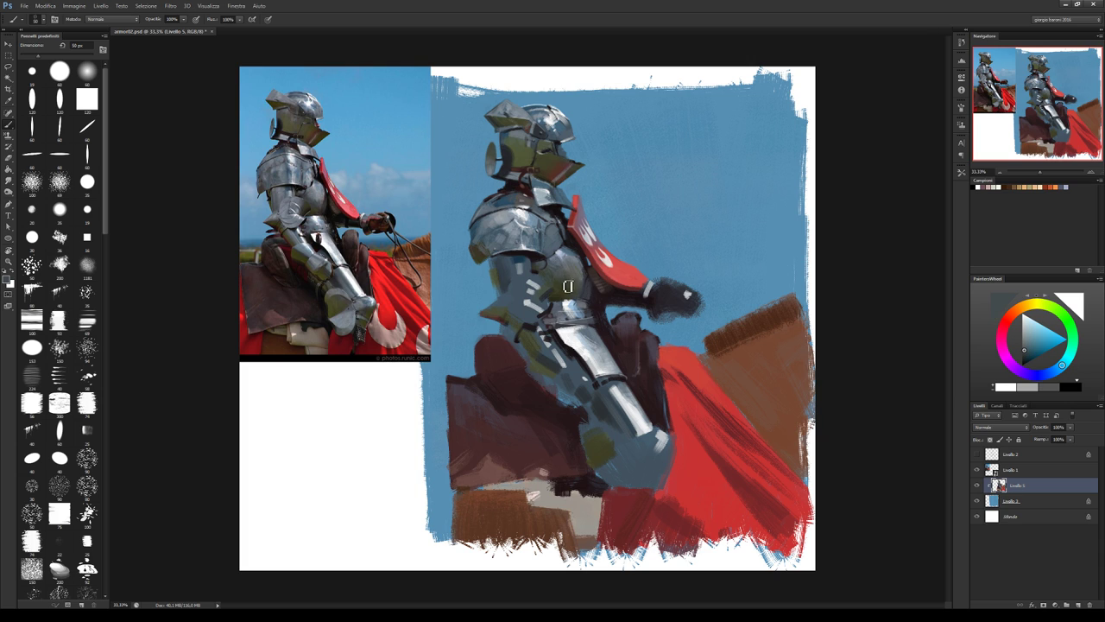
{"action": "left_click", "coordinate": [550, 300], "text": "alt"}
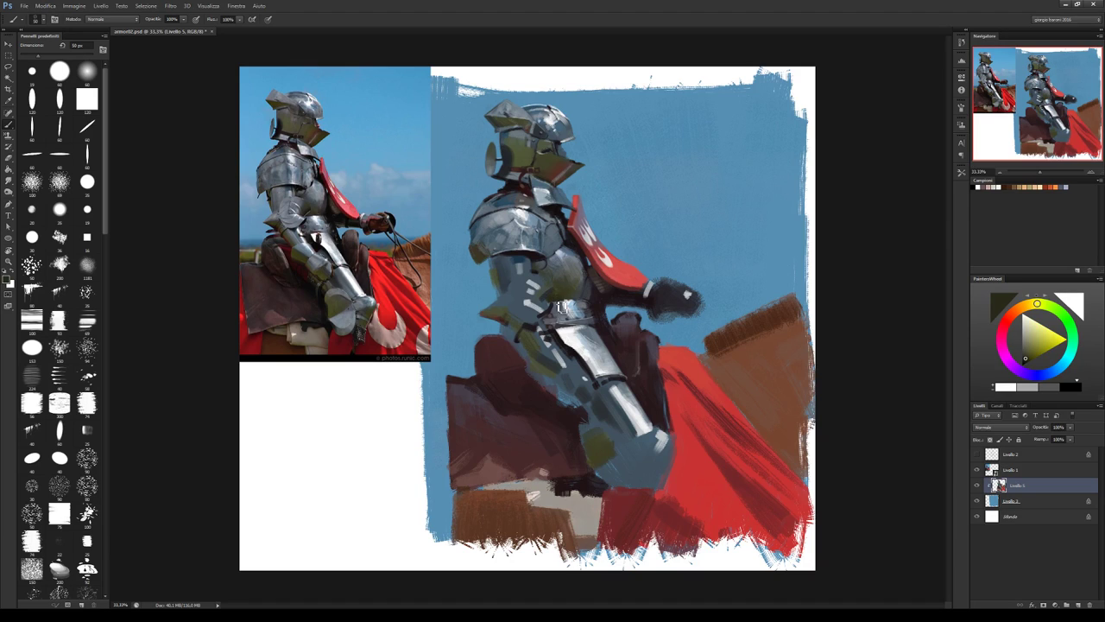
{"action": "left_click", "coordinate": [551, 302], "text": "alt"}
{"action": "left_click", "coordinate": [558, 294], "text": "alt"}
{"action": "left_click", "coordinate": [566, 294], "text": "alt"}
{"action": "left_click", "coordinate": [562, 298], "text": "alt"}
{"action": "left_click", "coordinate": [572, 299], "text": "alt"}
{"action": "left_click", "coordinate": [569, 302], "text": "alt"}
Add dark blue-grey, magenta and near-white details around the collar and helmet visor.
{"action": "left_click", "coordinate": [533, 220], "text": "alt"}
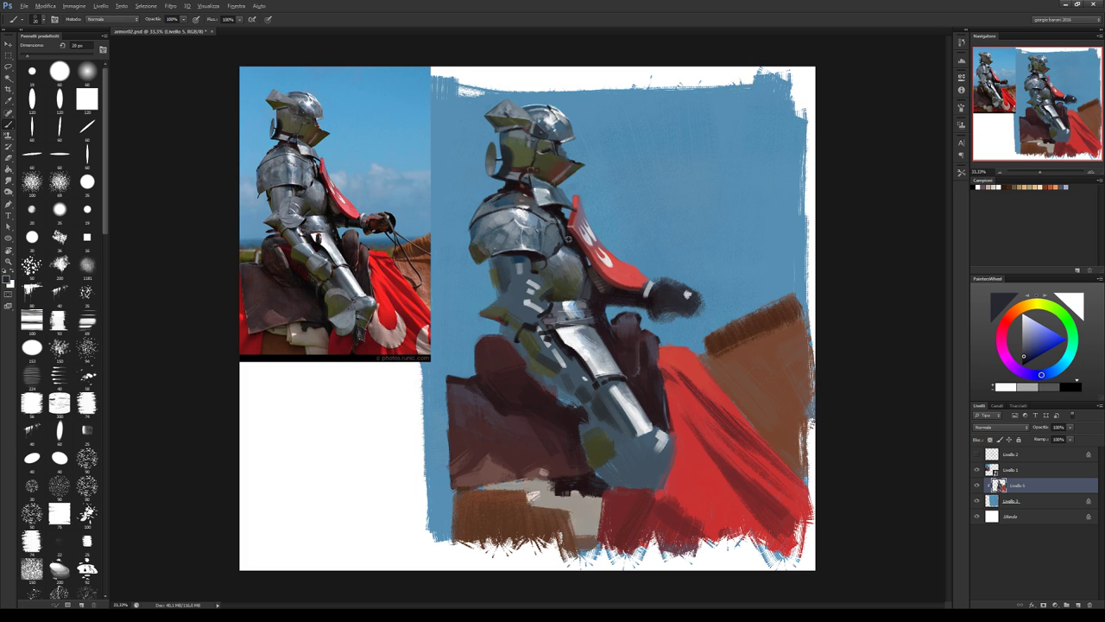
{"action": "left_click", "coordinate": [563, 248], "text": "alt"}
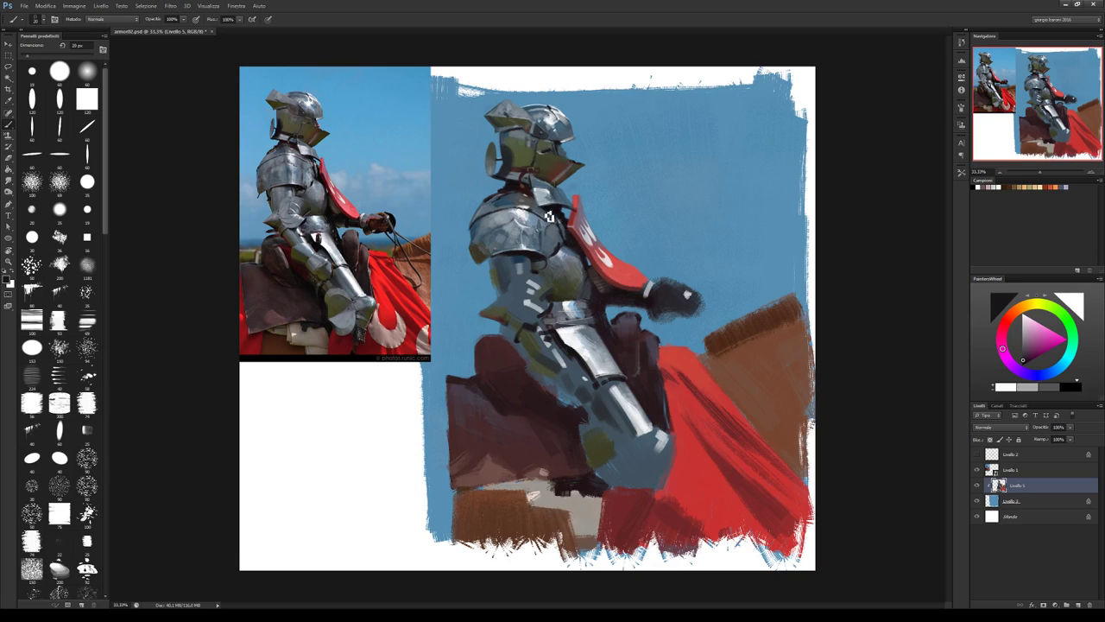
{"action": "left_click", "coordinate": [549, 249], "text": "alt"}
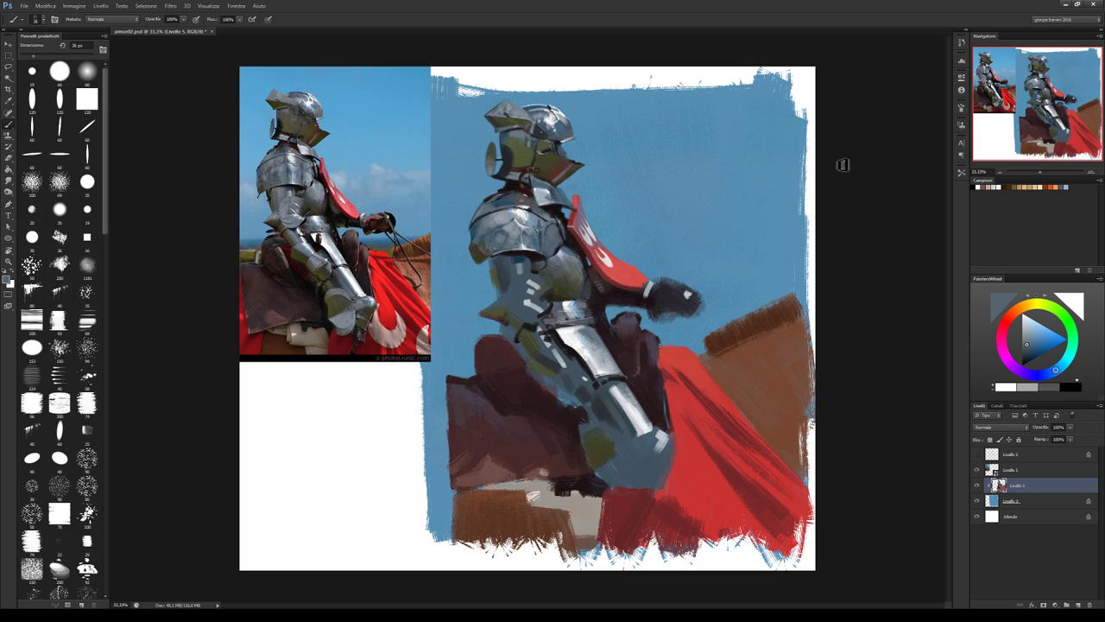
{"action": "left_click", "coordinate": [1025, 331]}
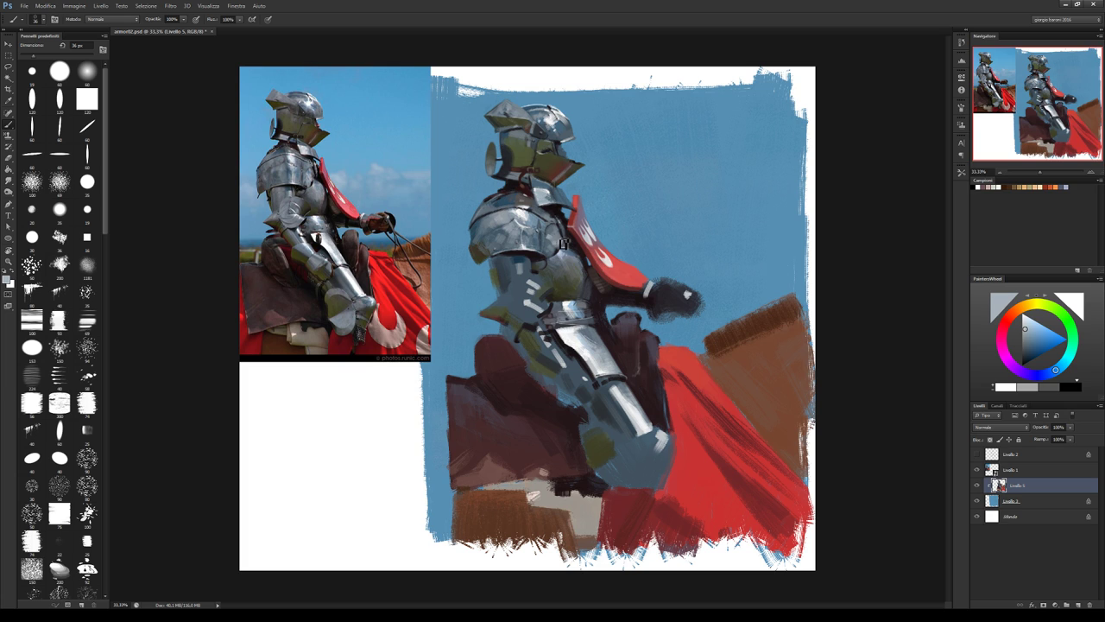
{"action": "left_click", "coordinate": [559, 236], "text": "alt"}
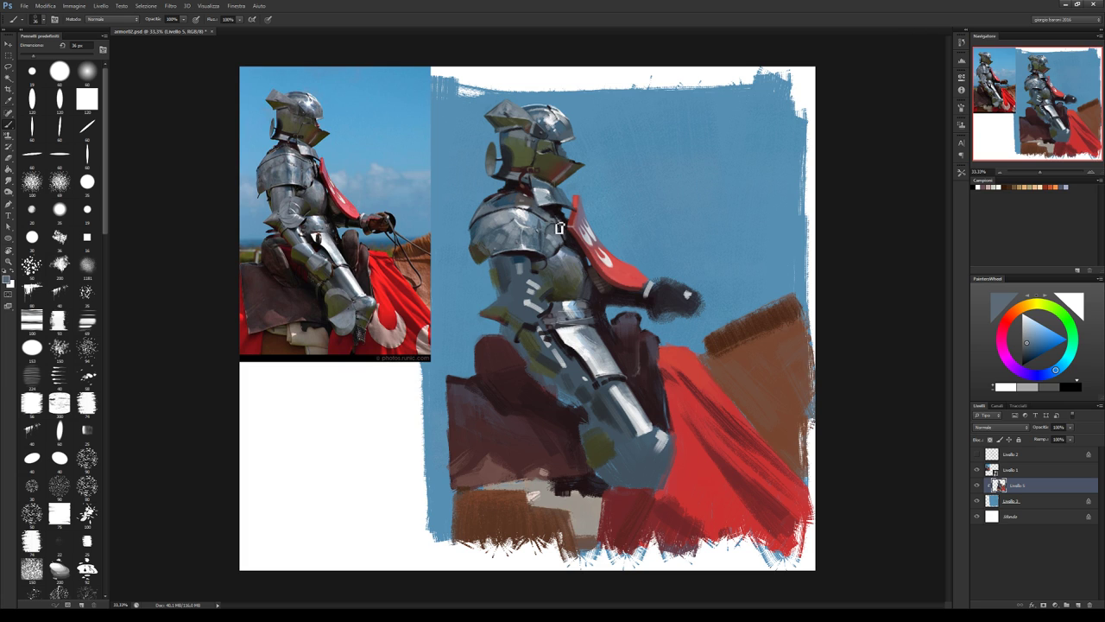
{"action": "left_click", "coordinate": [559, 235], "text": "alt"}
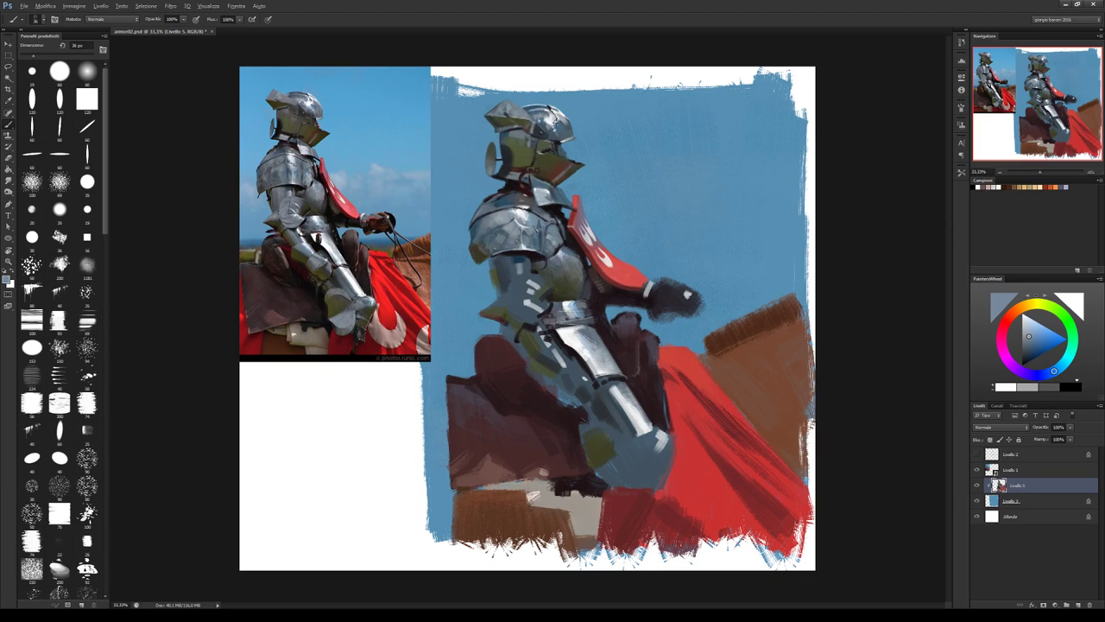
{"action": "left_click", "coordinate": [566, 162], "text": "alt"}
{"action": "left_click", "coordinate": [555, 235], "text": "alt"}
{"action": "left_click", "coordinate": [554, 234], "text": "alt"}
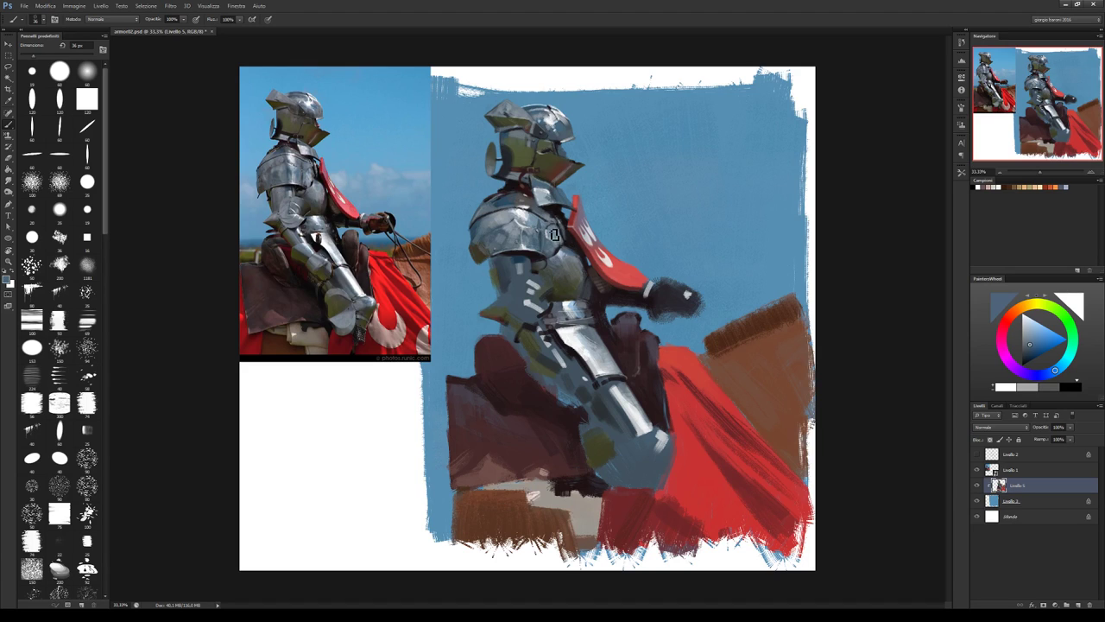
{"action": "left_click", "coordinate": [546, 234], "text": "alt"}
{"action": "left_click", "coordinate": [557, 235], "text": "alt"}
{"action": "left_click", "coordinate": [561, 229], "text": "alt"}
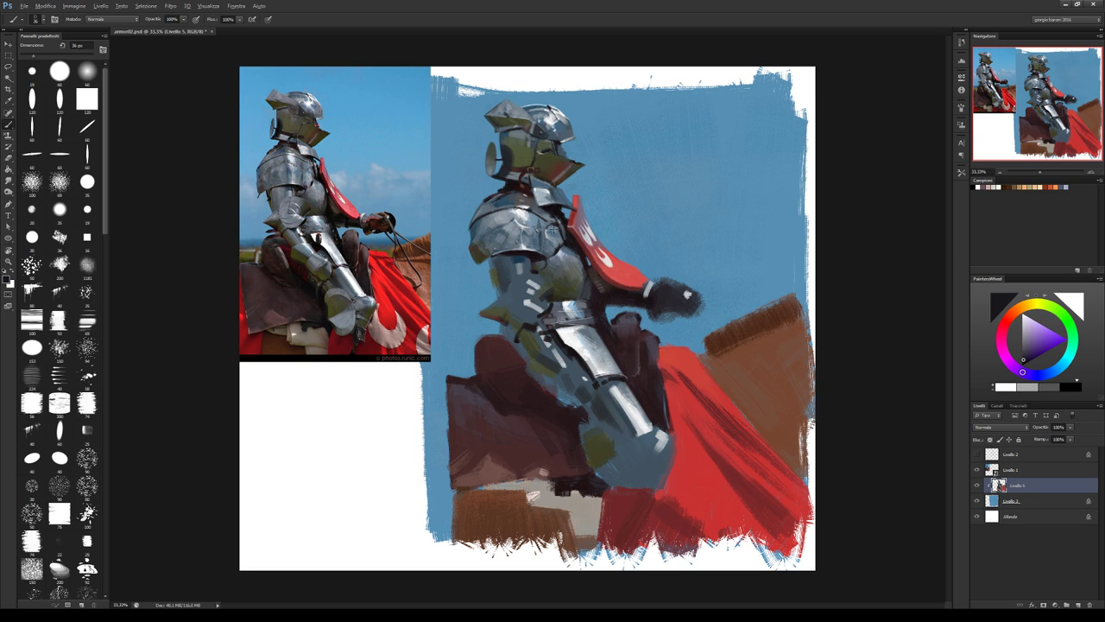
{"action": "left_click", "coordinate": [565, 237], "text": "alt"}
{"action": "left_click", "coordinate": [567, 240], "text": "alt"}
Sample sky blue and grey helmet tones to sharpen the visor and faceplate.
{"action": "left_click", "coordinate": [567, 198], "text": "alt"}
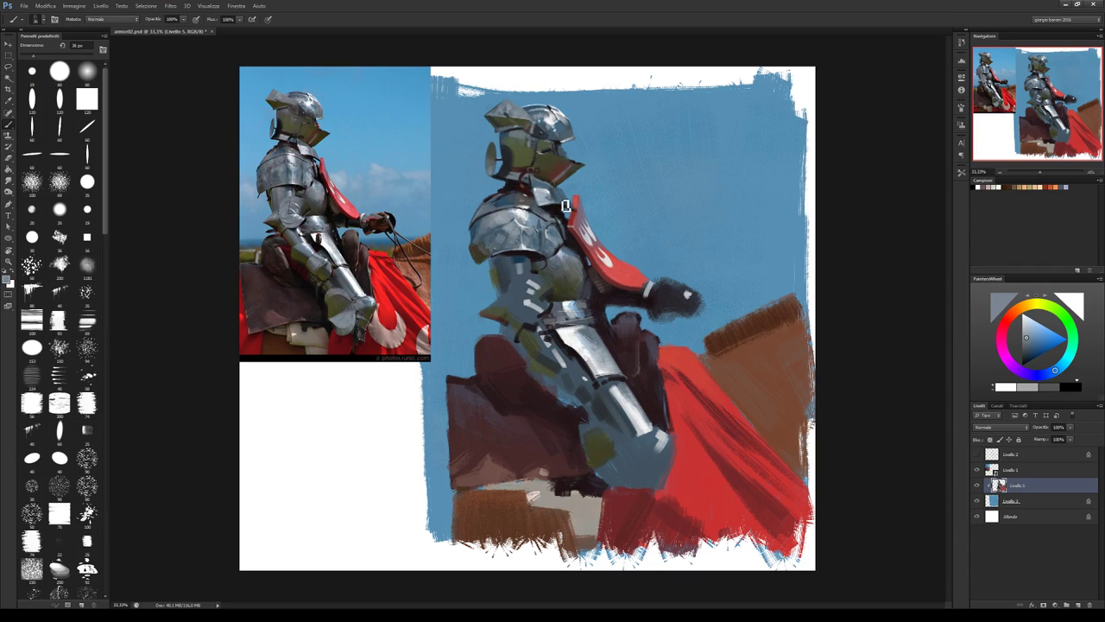
{"action": "left_click", "coordinate": [569, 131], "text": "alt"}
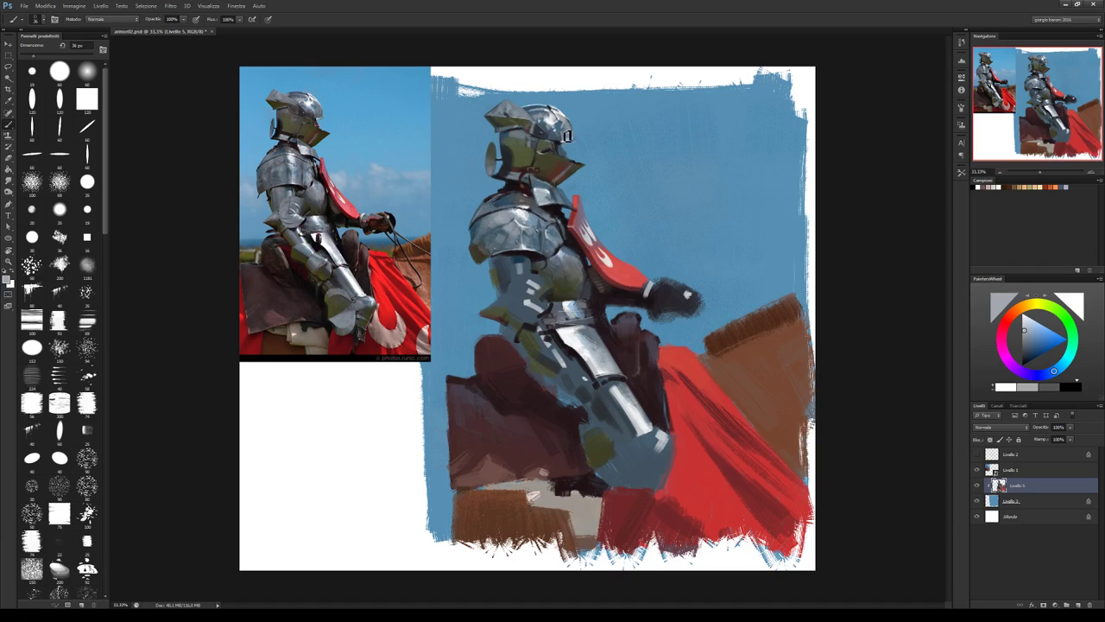
{"action": "left_click", "coordinate": [565, 131], "text": "alt"}
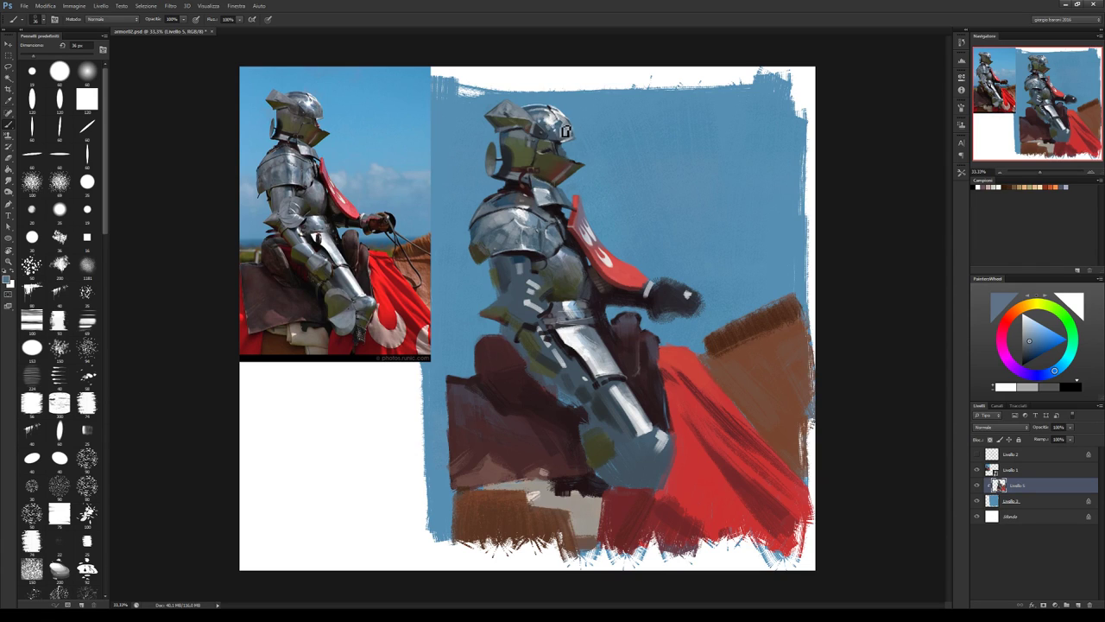
{"action": "left_click", "coordinate": [570, 139], "text": "alt"}
{"action": "left_click", "coordinate": [568, 133], "text": "alt"}
{"action": "left_click", "coordinate": [573, 133], "text": "alt"}
{"action": "left_click", "coordinate": [567, 135], "text": "alt"}
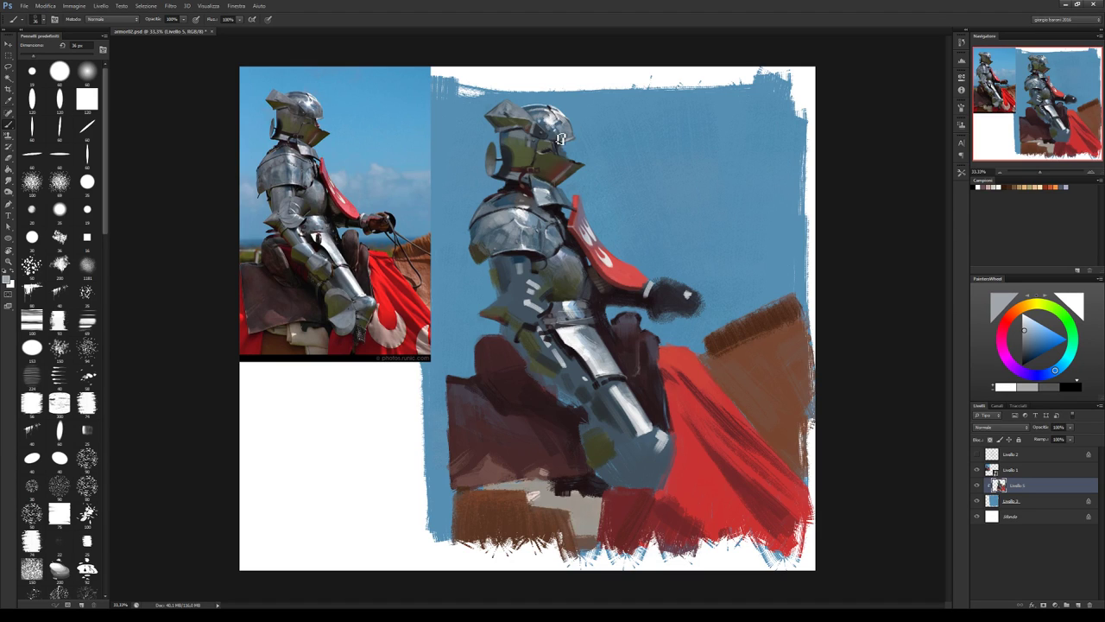
{"action": "left_click", "coordinate": [570, 132], "text": "alt"}
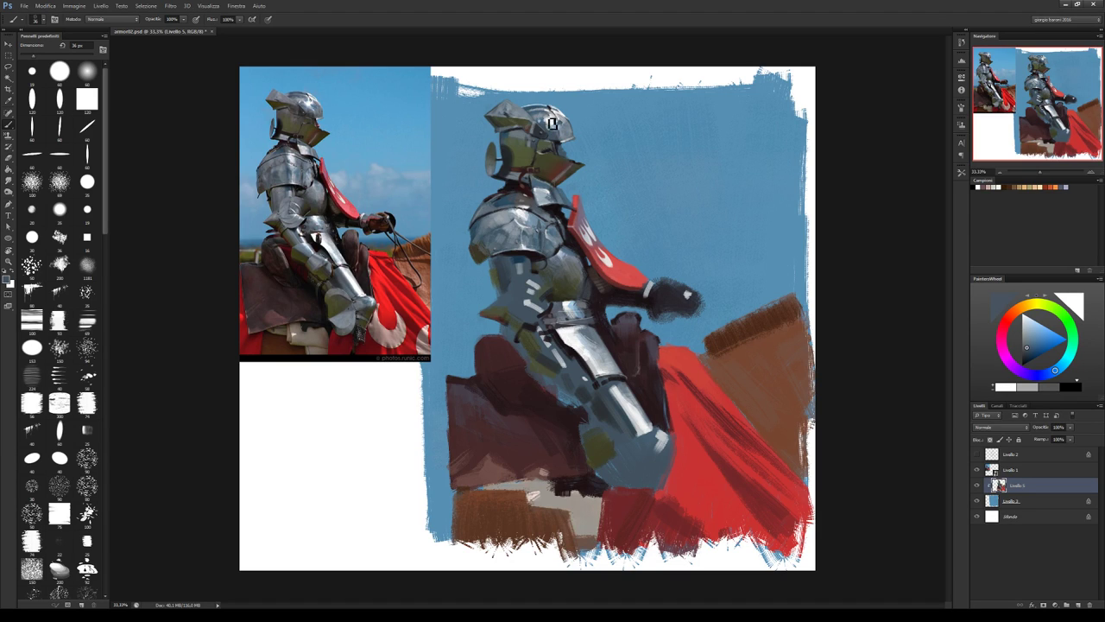
{"action": "left_click", "coordinate": [552, 134], "text": "alt"}
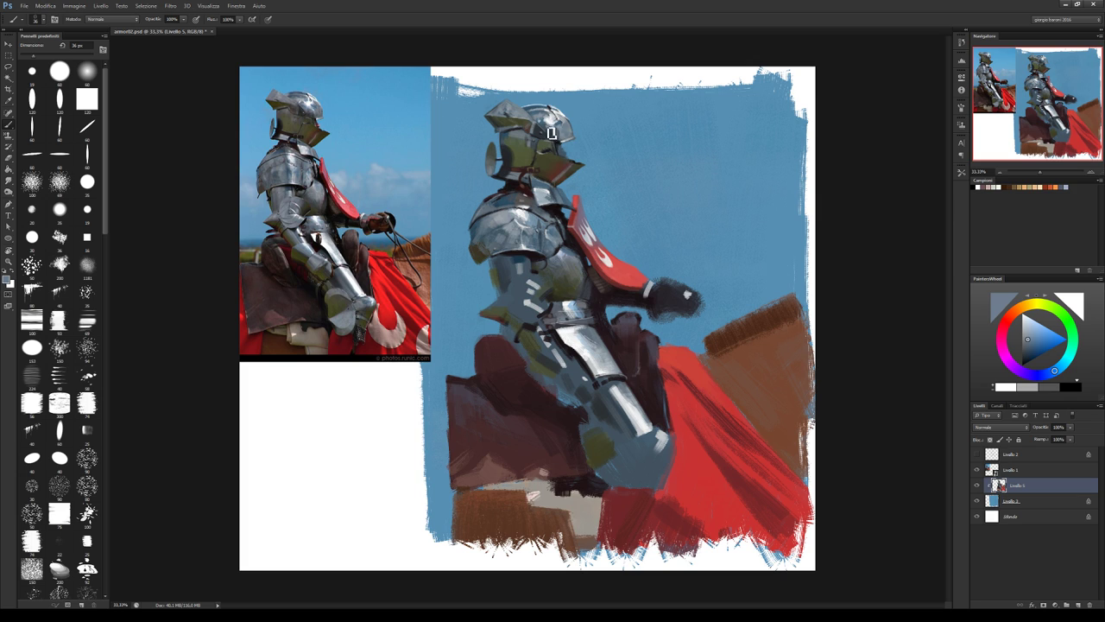
Sample helmet highlights and shades, then shift the colour to a darker red-brown.
{"action": "left_click", "coordinate": [565, 136], "text": "alt"}
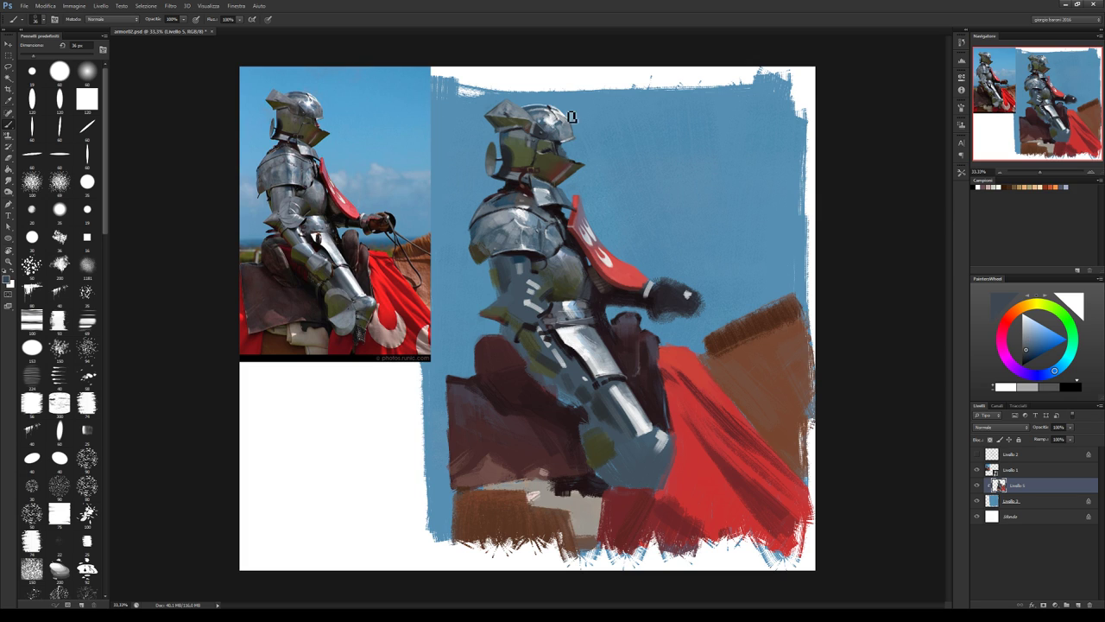
{"action": "left_click", "coordinate": [566, 127], "text": "alt"}
{"action": "left_click", "coordinate": [568, 128], "text": "alt"}
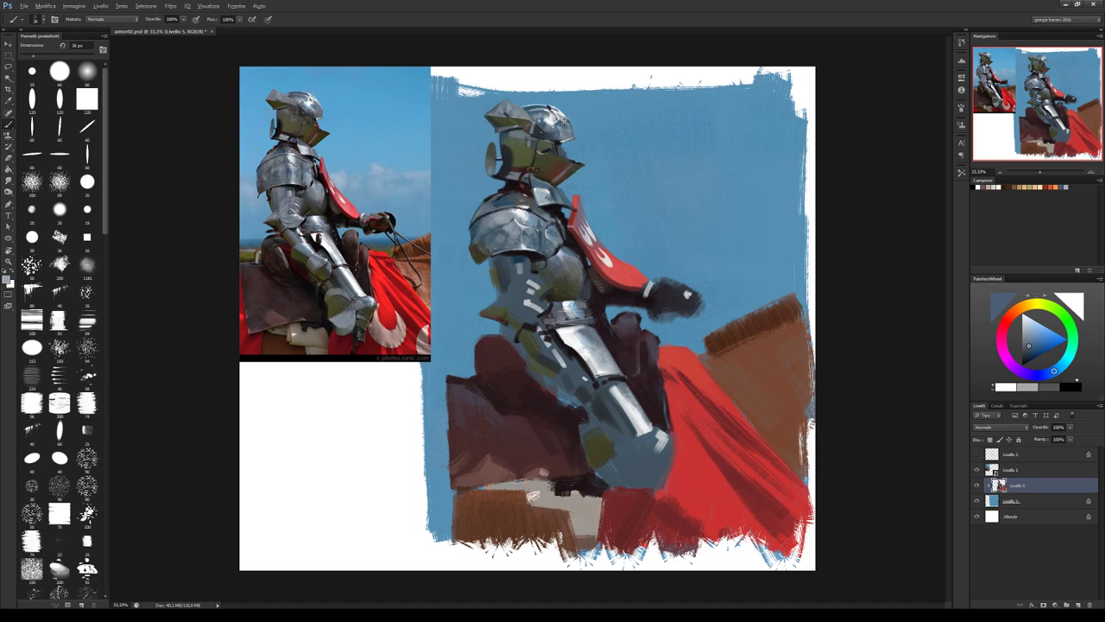
{"action": "left_click", "coordinate": [551, 123], "text": "alt"}
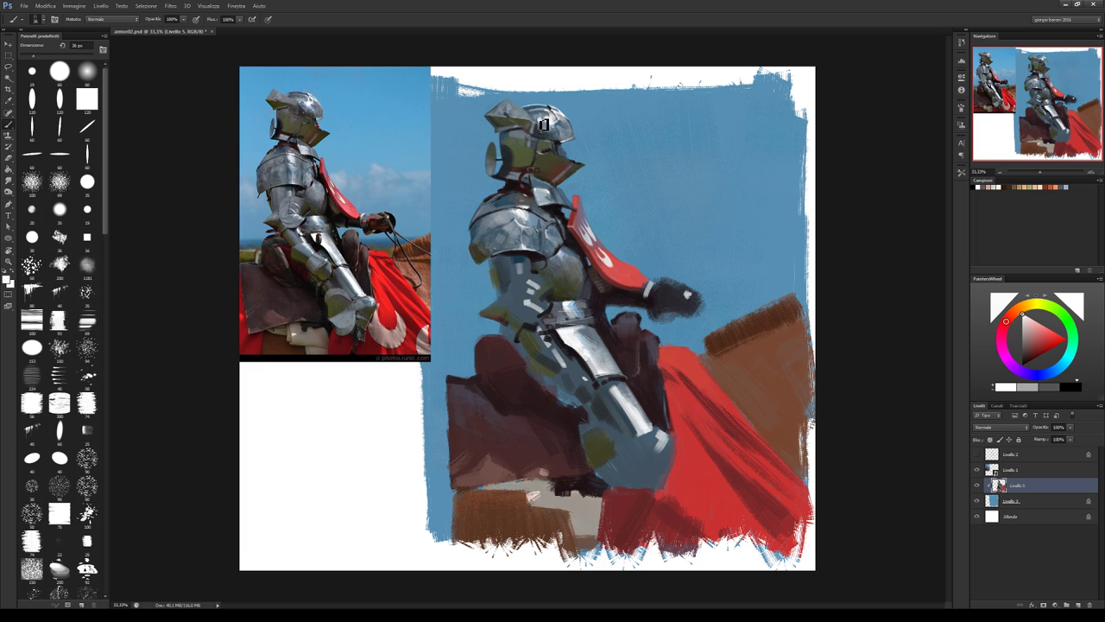
{"action": "left_click", "coordinate": [545, 127], "text": "alt"}
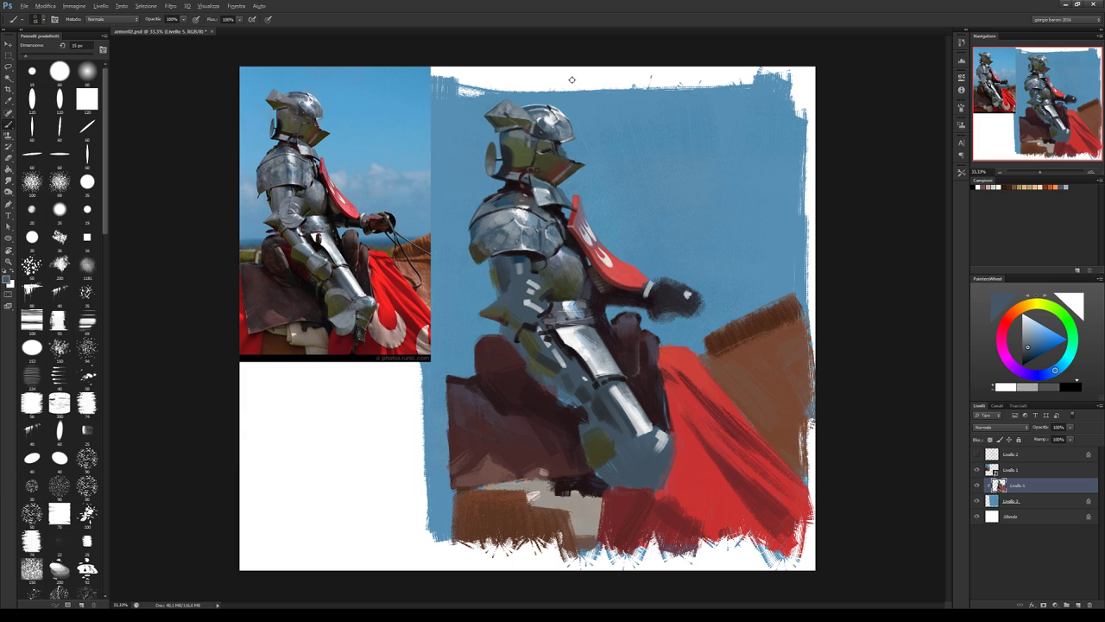
{"action": "left_click", "coordinate": [556, 111], "text": "alt"}
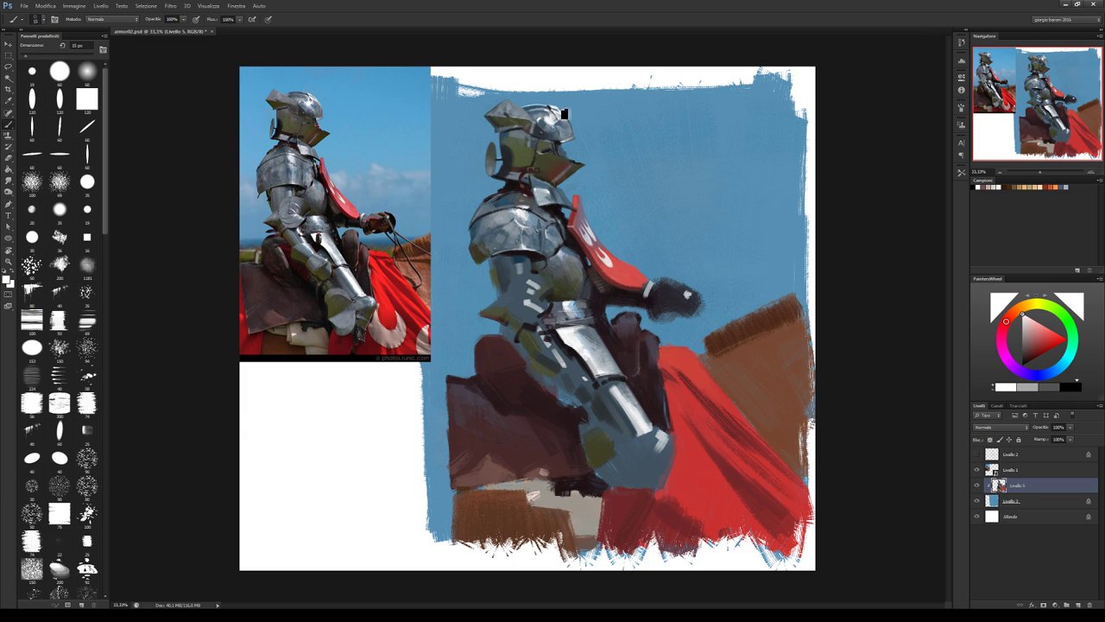
{"action": "left_click", "coordinate": [556, 108], "text": "alt"}
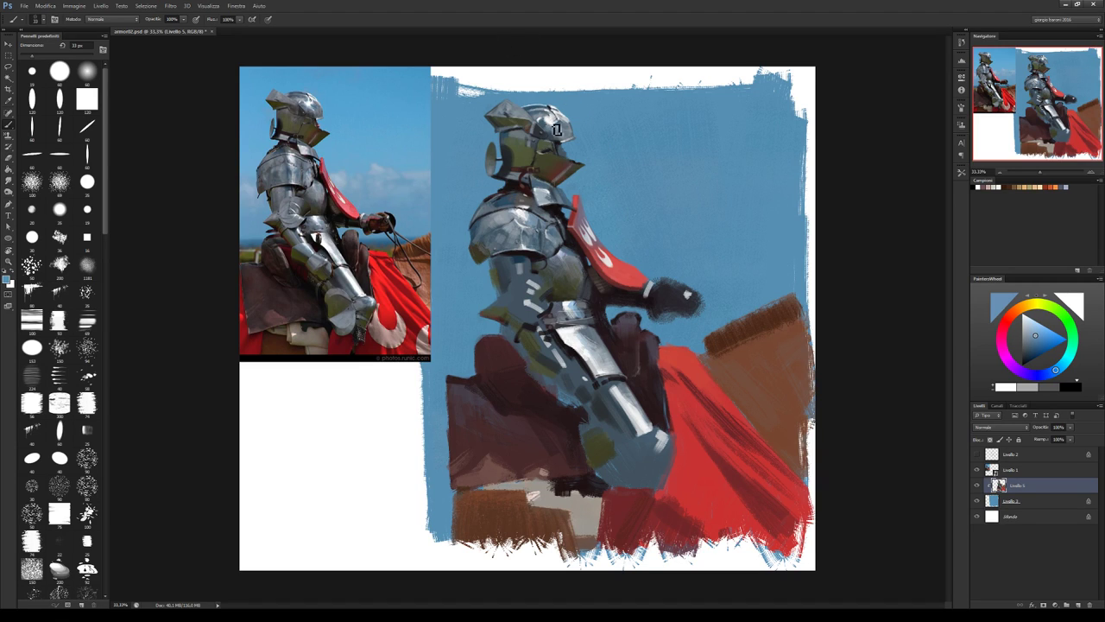
{"action": "left_click", "coordinate": [550, 152], "text": "alt"}
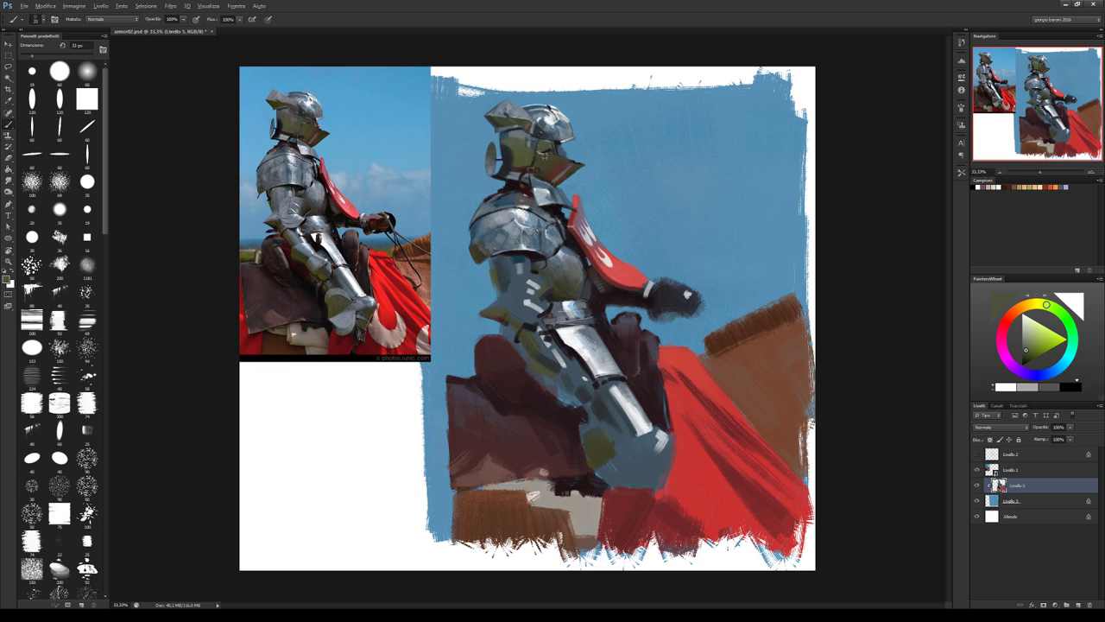
{"action": "left_click", "coordinate": [553, 154], "text": "alt"}
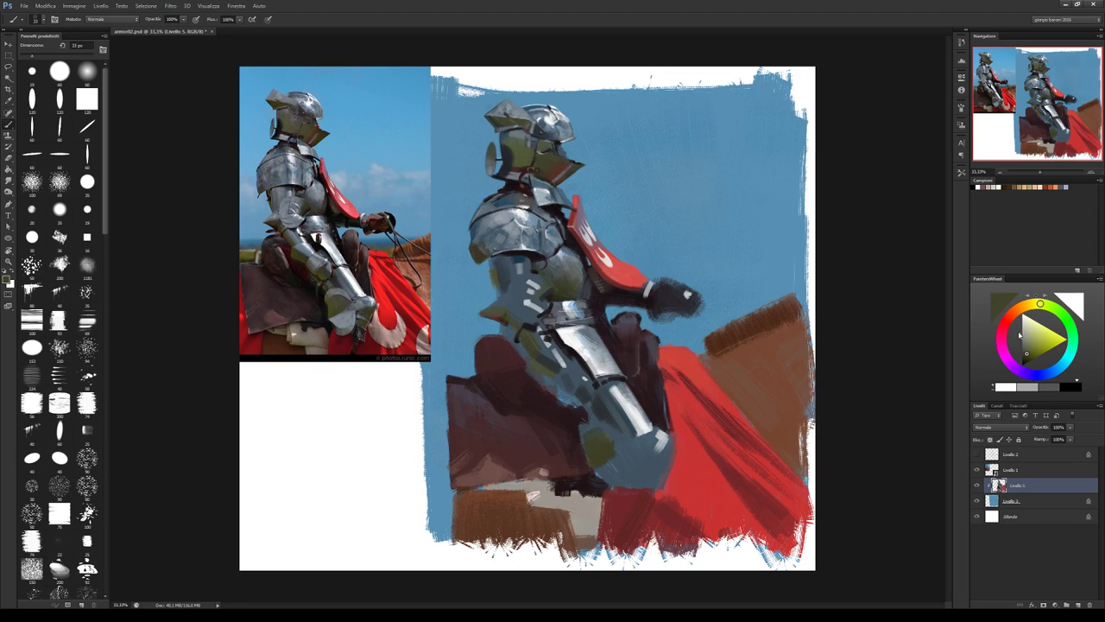
{"action": "left_click_drag", "start_coordinate": [1020, 335], "coordinate": [1011, 315]}
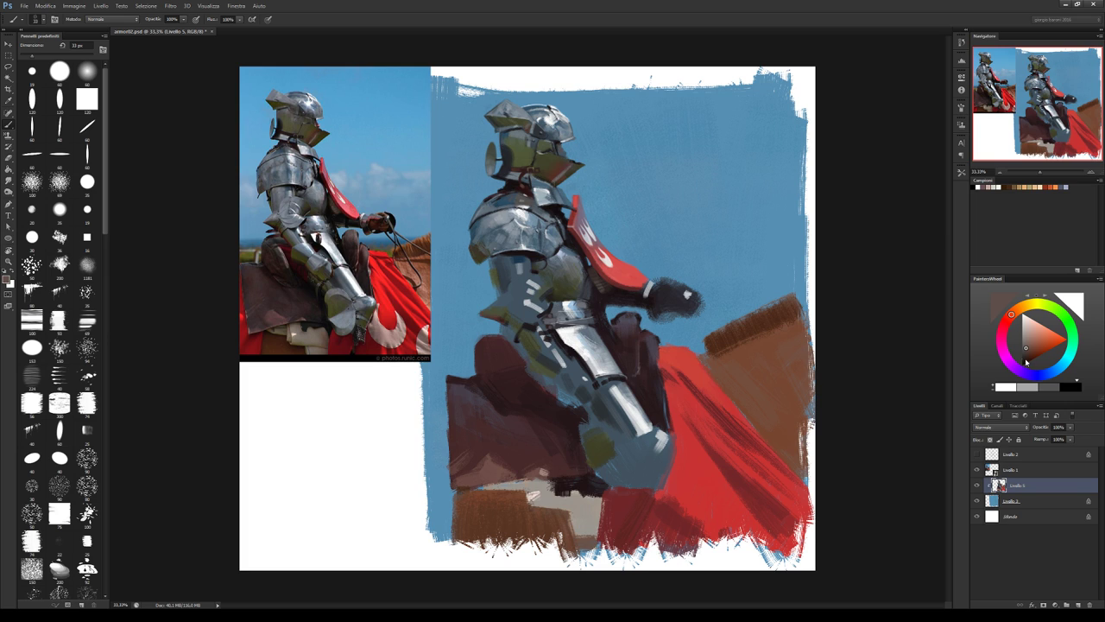
{"action": "left_click", "coordinate": [801, 303], "text": "alt"}
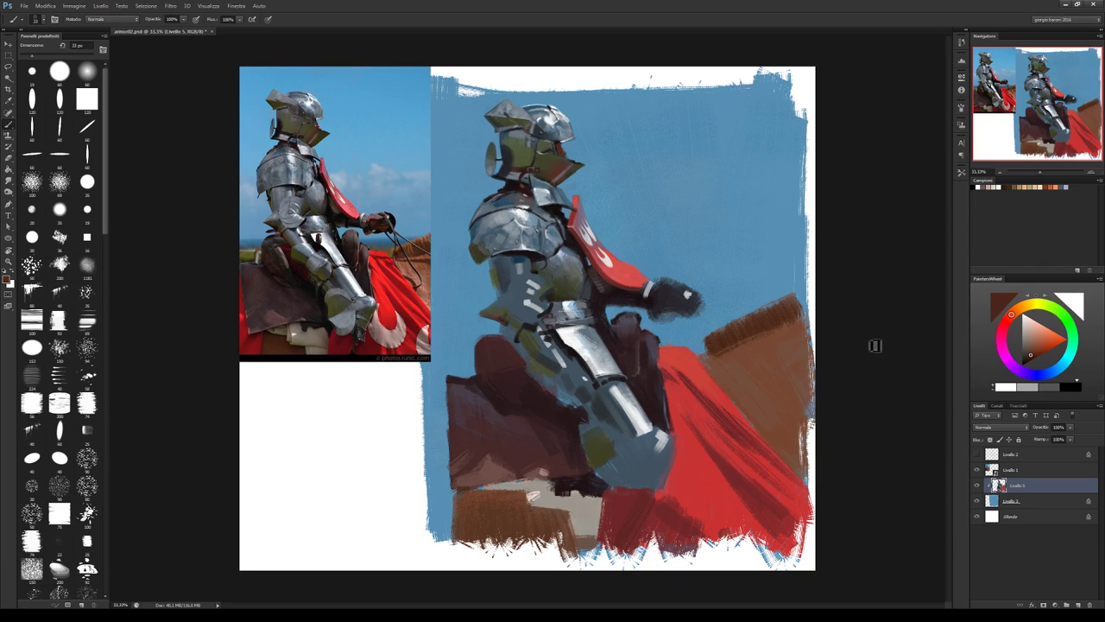
Alternate erasing and repainting to rework small helmet details.
{"action": "key", "text": "e"}
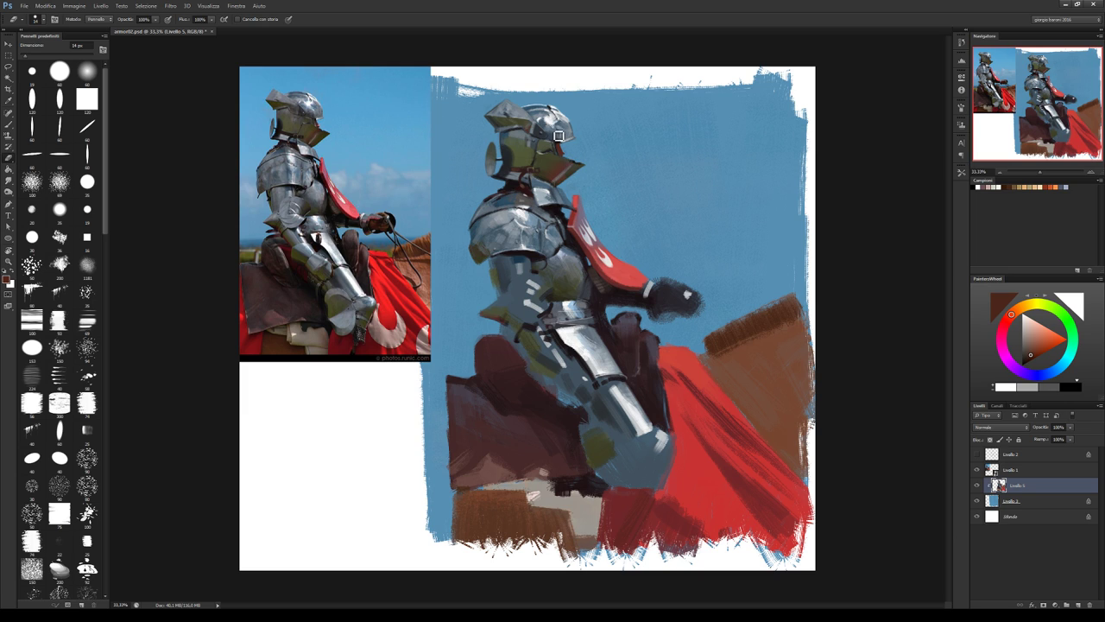
{"action": "key", "text": "b"}
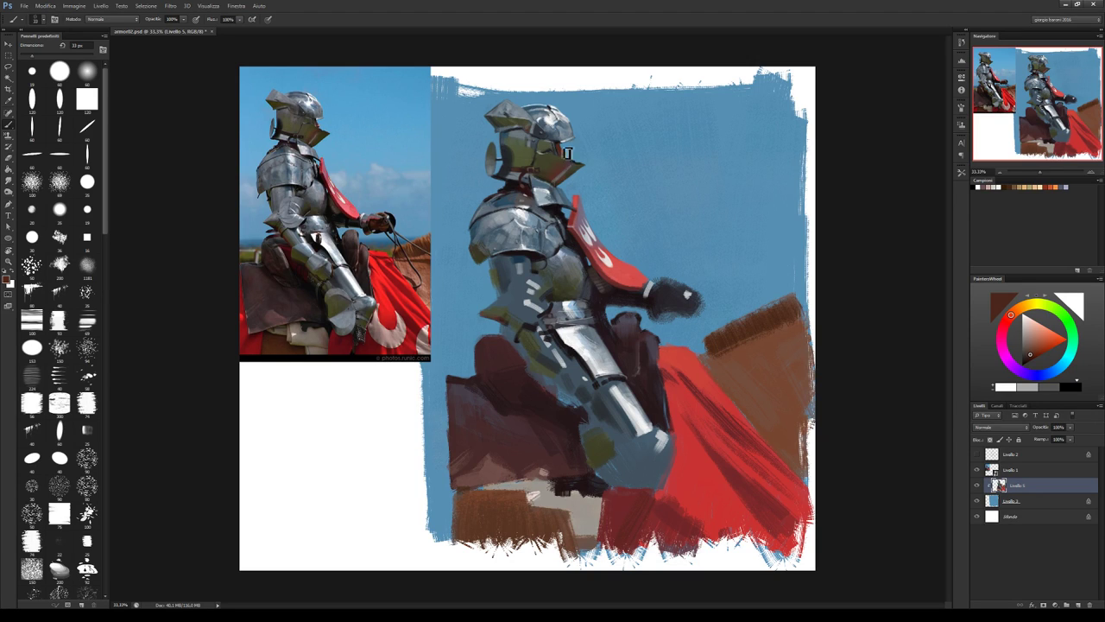
{"action": "key", "text": "e"}
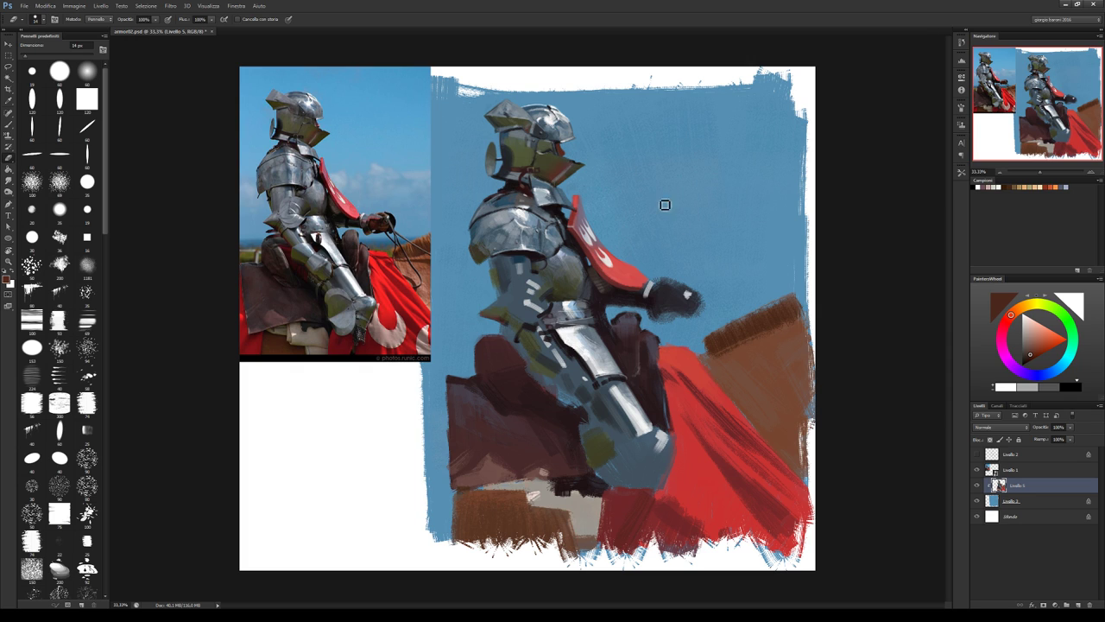
{"action": "key", "text": "b"}
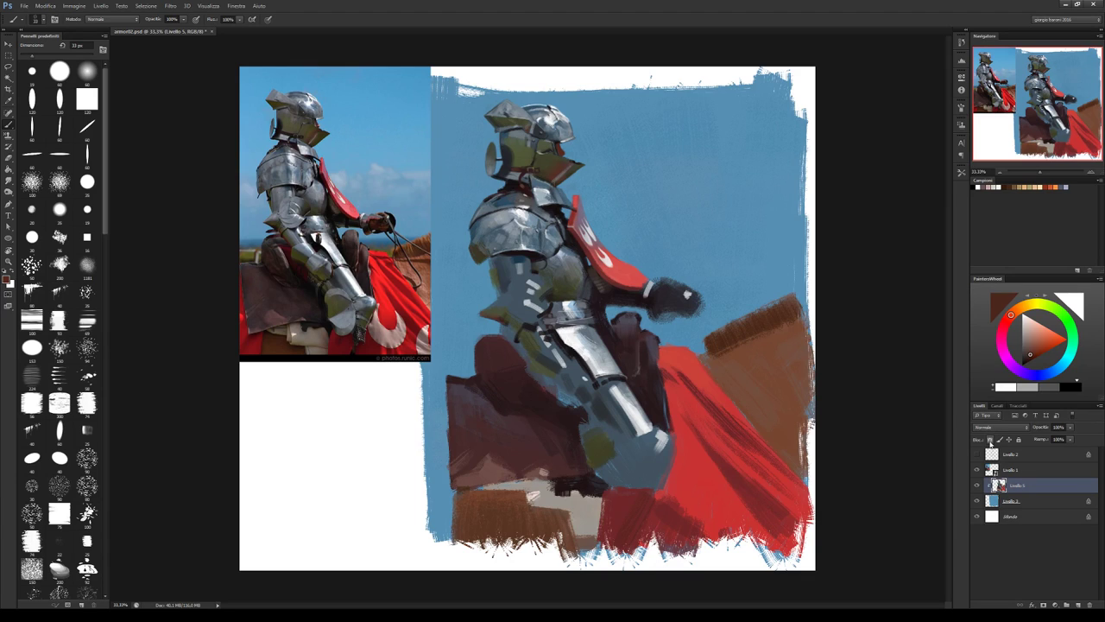
Touch up the helmet with brown and pale pink tones and save the painting.
{"action": "left_click", "coordinate": [1029, 361]}
{"action": "left_click", "coordinate": [1034, 350]}
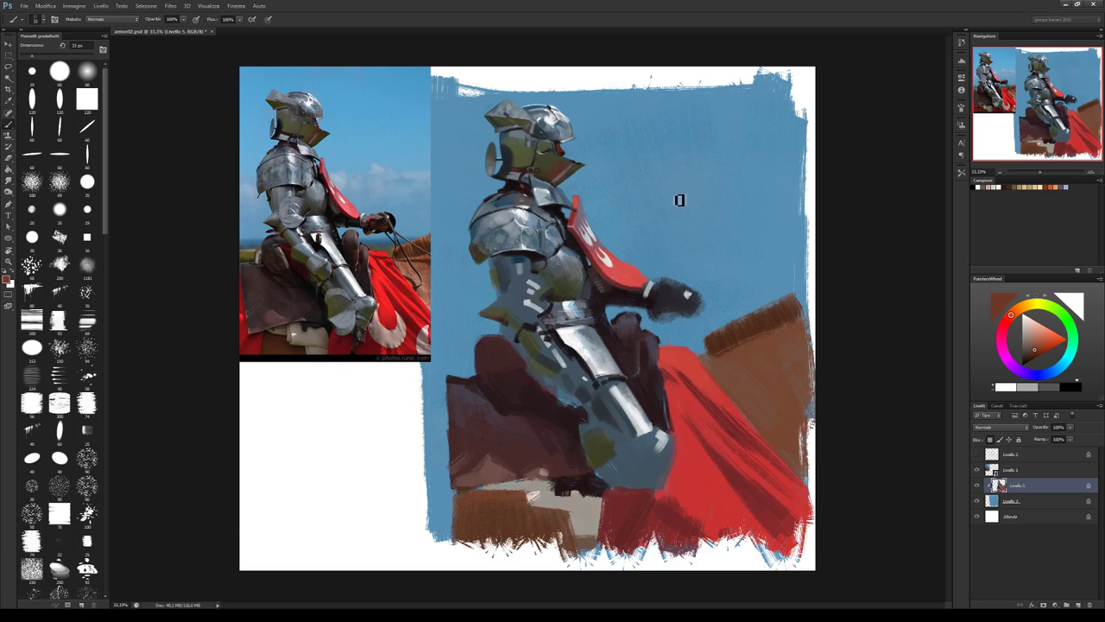
{"action": "left_click", "coordinate": [563, 154], "text": "alt"}
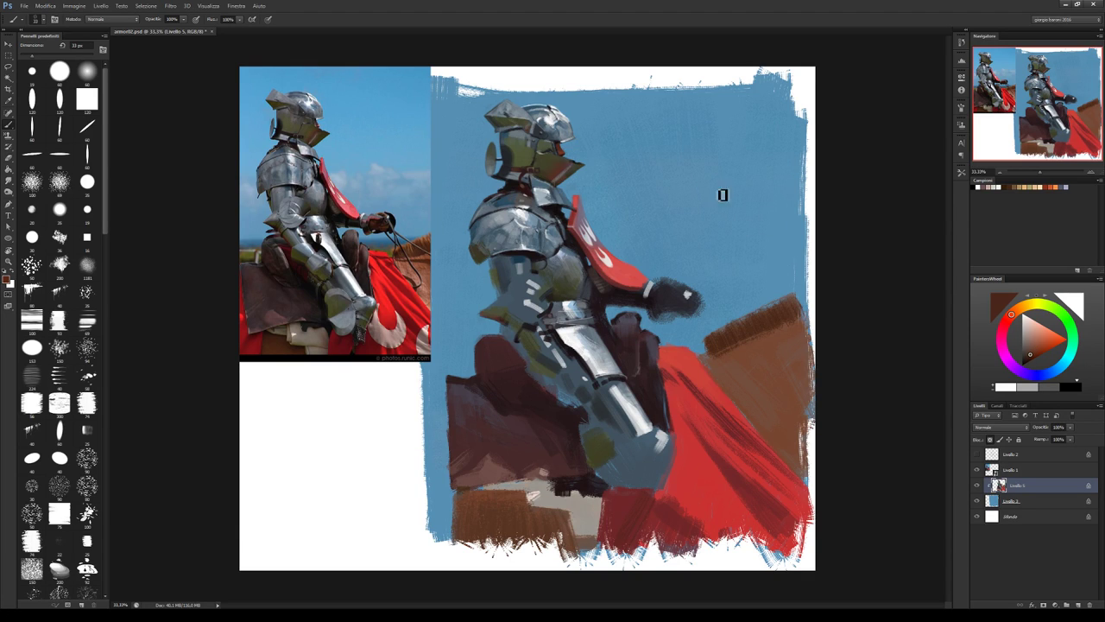
{"action": "left_click", "coordinate": [802, 301], "text": "alt"}
{"action": "left_click", "coordinate": [1027, 321]}
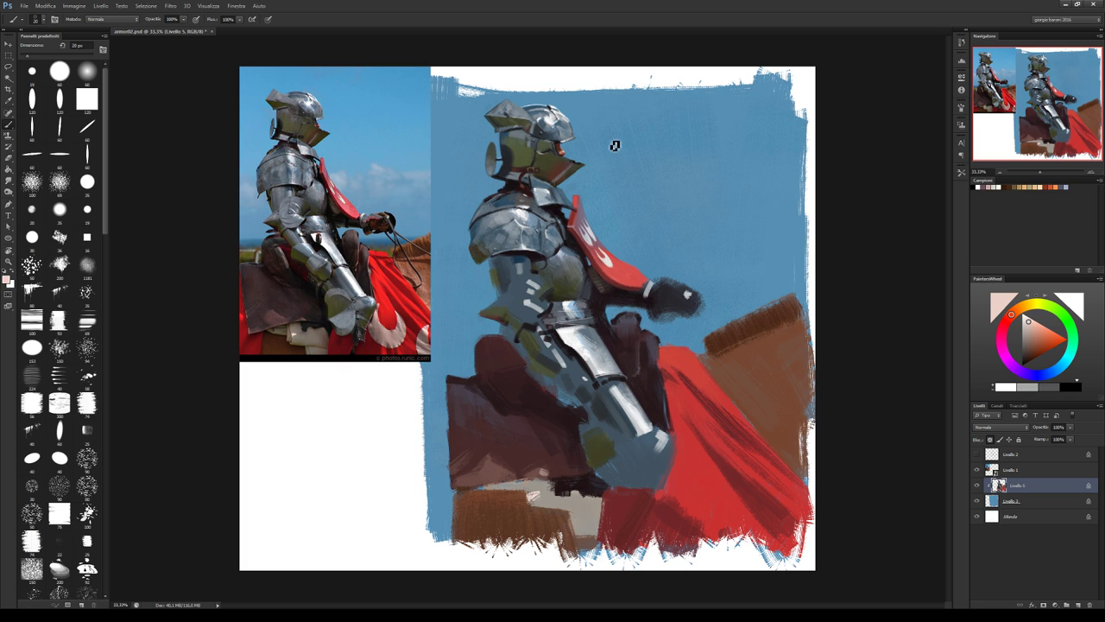
{"action": "key", "text": "ctrl+s"}
{"action": "left_click", "coordinate": [504, 170], "text": "alt"}
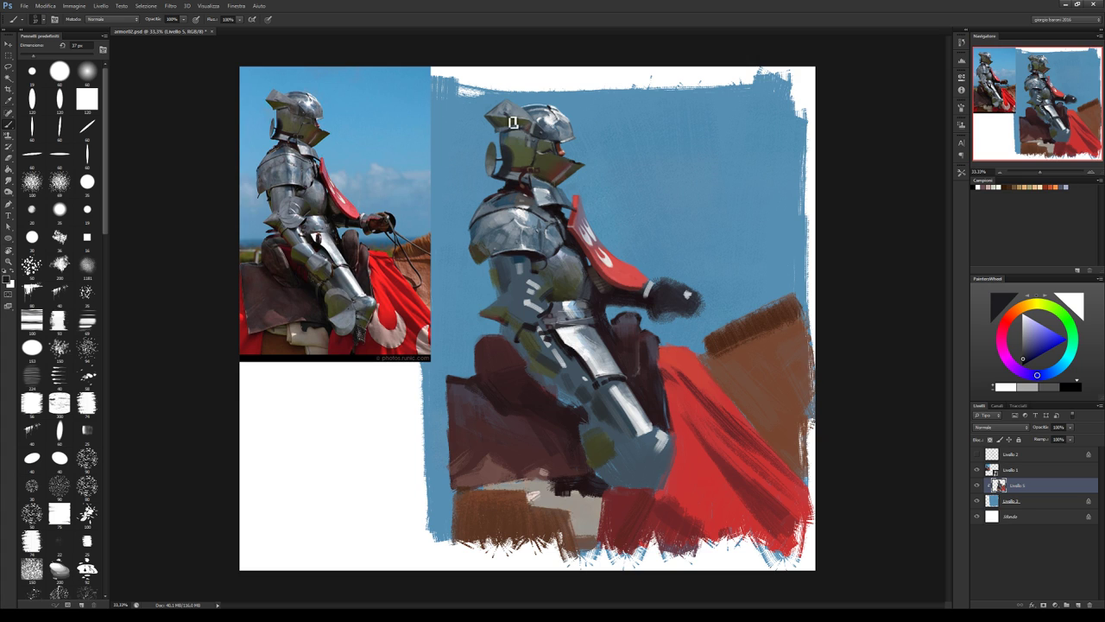
Shrink the brush to 13 px and dab light shading marks near the shoulder.
{"action": "left_click", "coordinate": [512, 211], "text": "alt"}
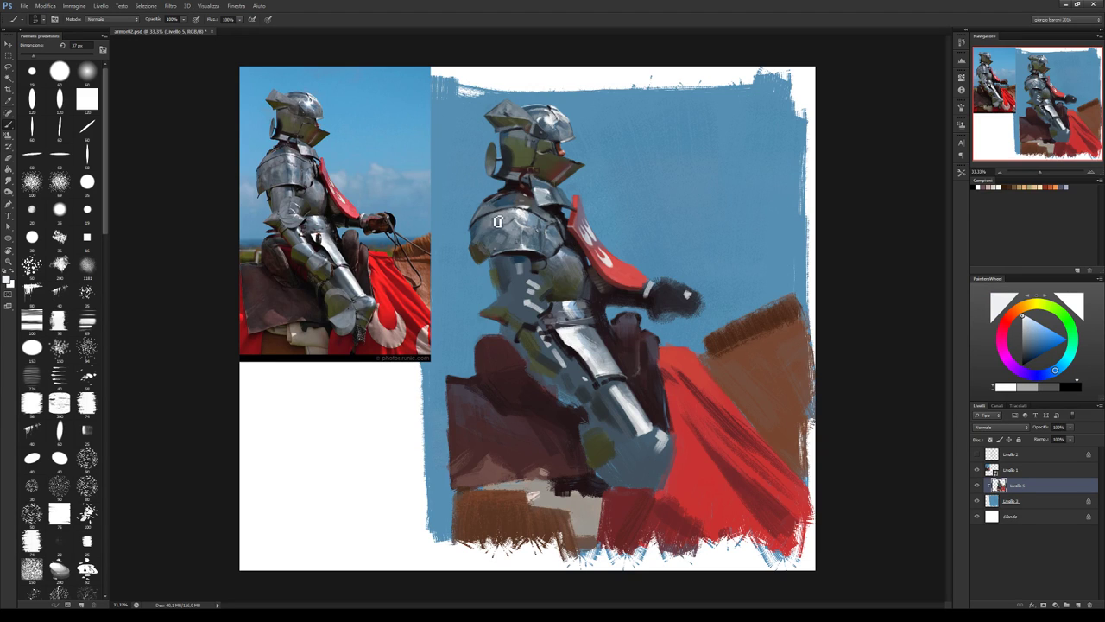
{"action": "left_click", "coordinate": [497, 225], "text": "alt"}
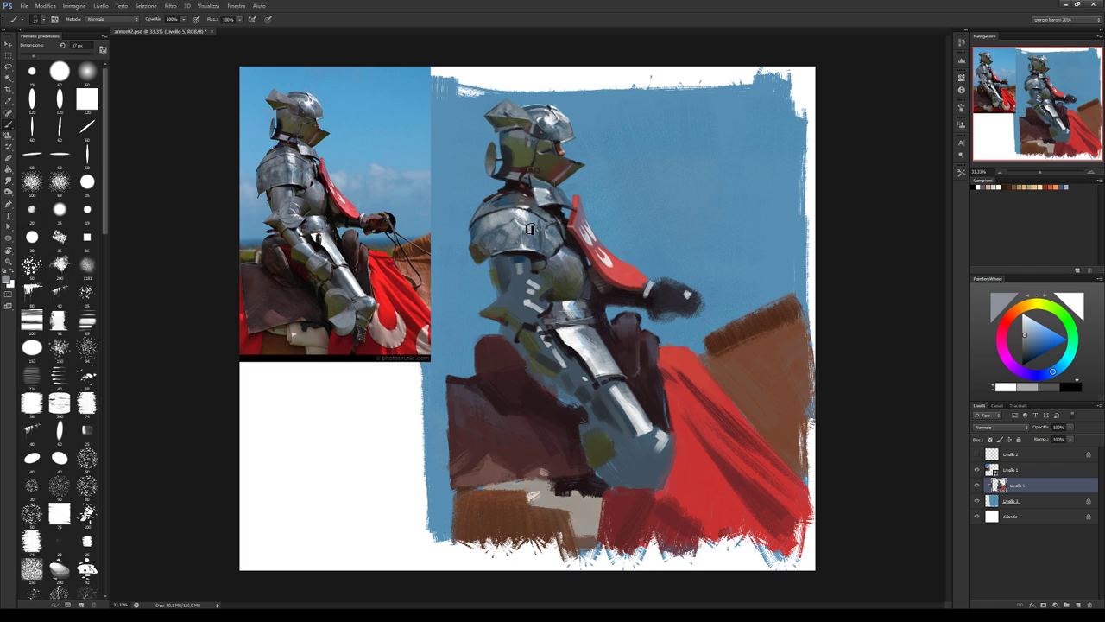
{"action": "key", "text": "bracketleft"}
{"action": "key", "text": "bracketleft"}
{"action": "key", "text": "bracketleft"}
{"action": "left_click", "coordinate": [478, 256], "text": "alt"}
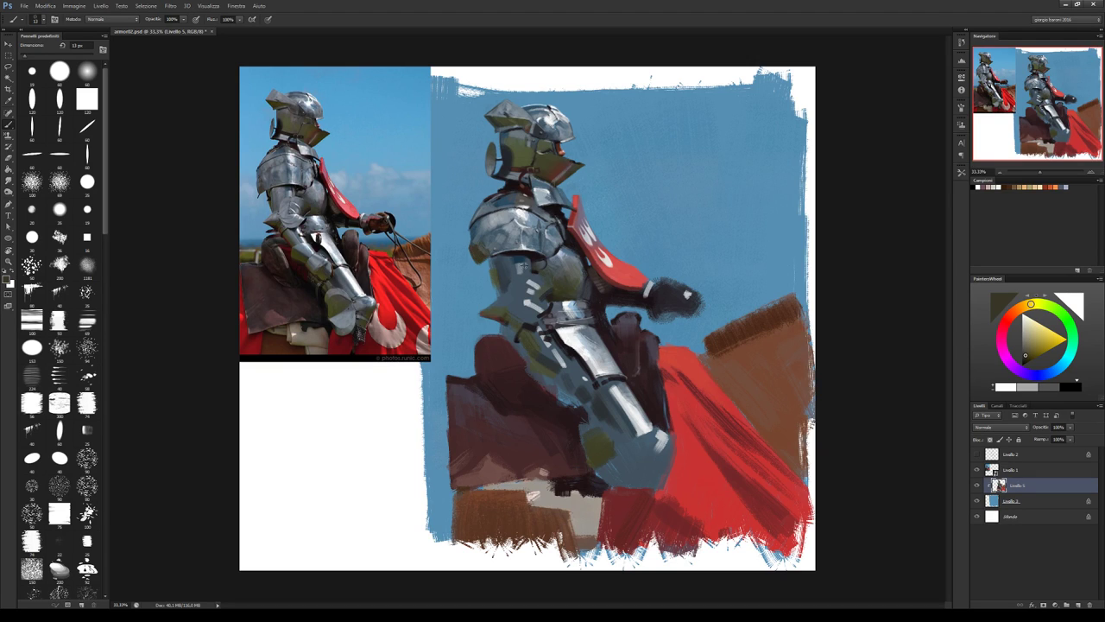
{"action": "left_click", "coordinate": [526, 258], "text": "alt"}
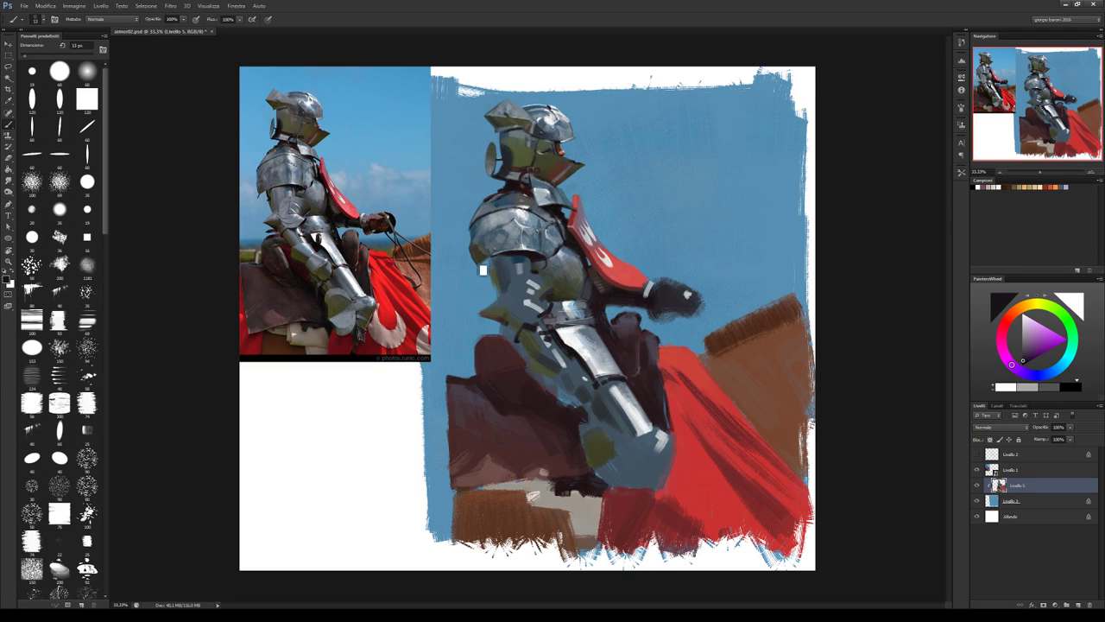
{"action": "left_click", "coordinate": [479, 264], "text": "alt"}
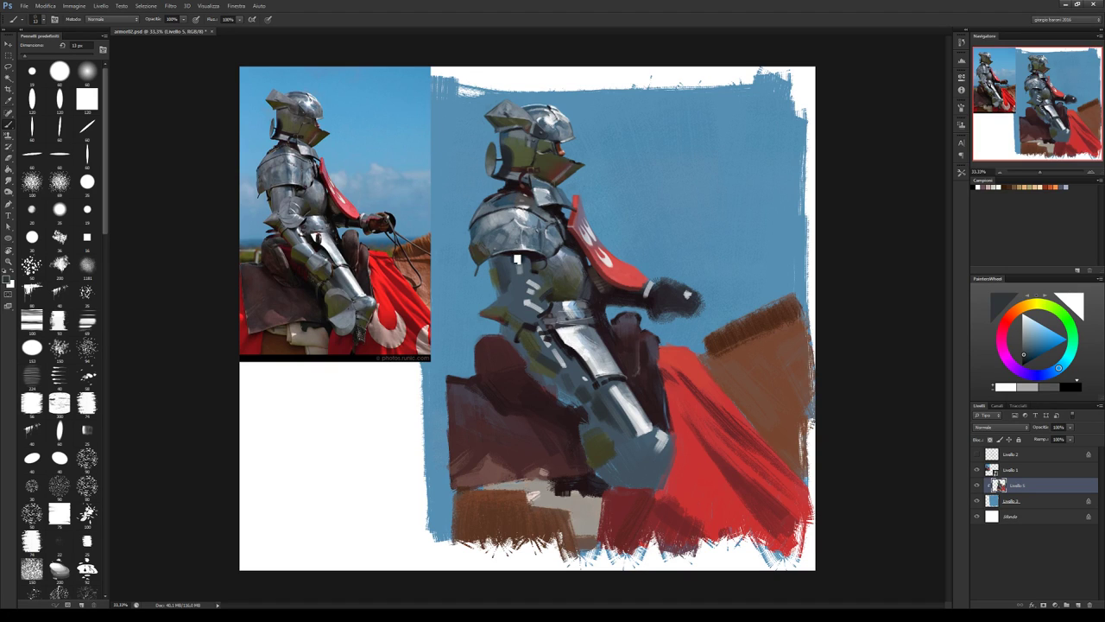
{"action": "left_click", "coordinate": [506, 263], "text": "alt"}
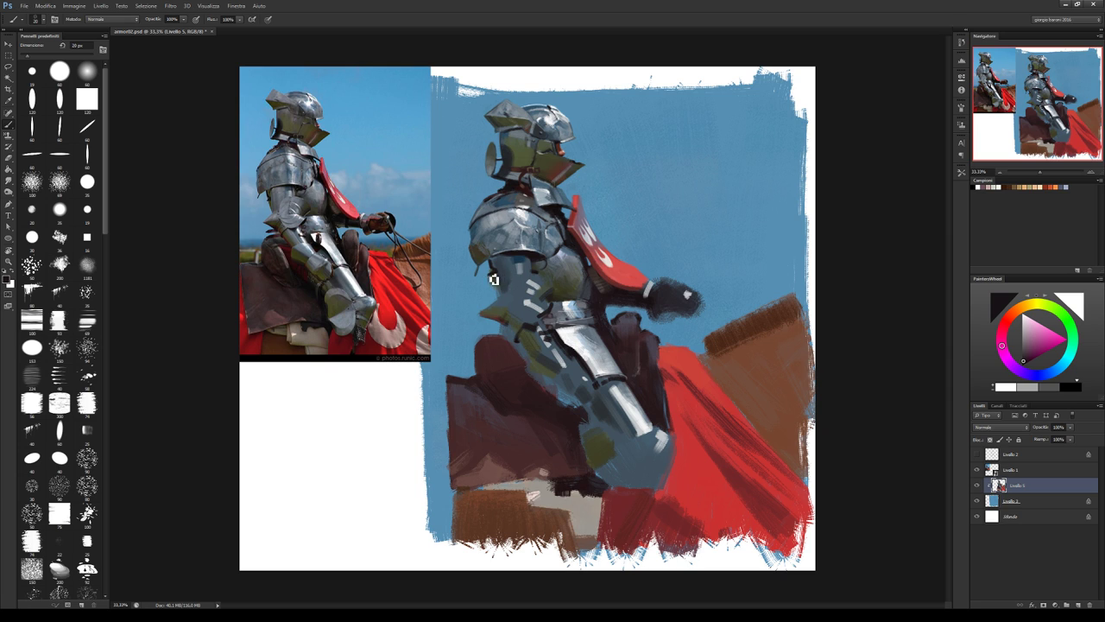
{"action": "left_click", "coordinate": [510, 278], "text": "alt"}
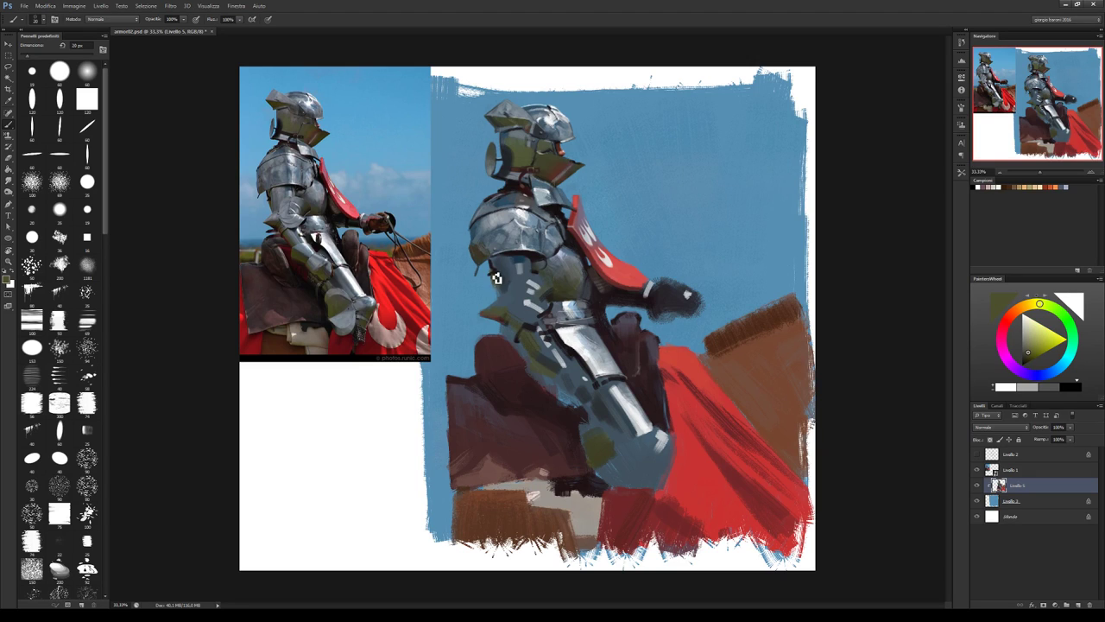
{"action": "left_click", "coordinate": [497, 279], "text": "alt"}
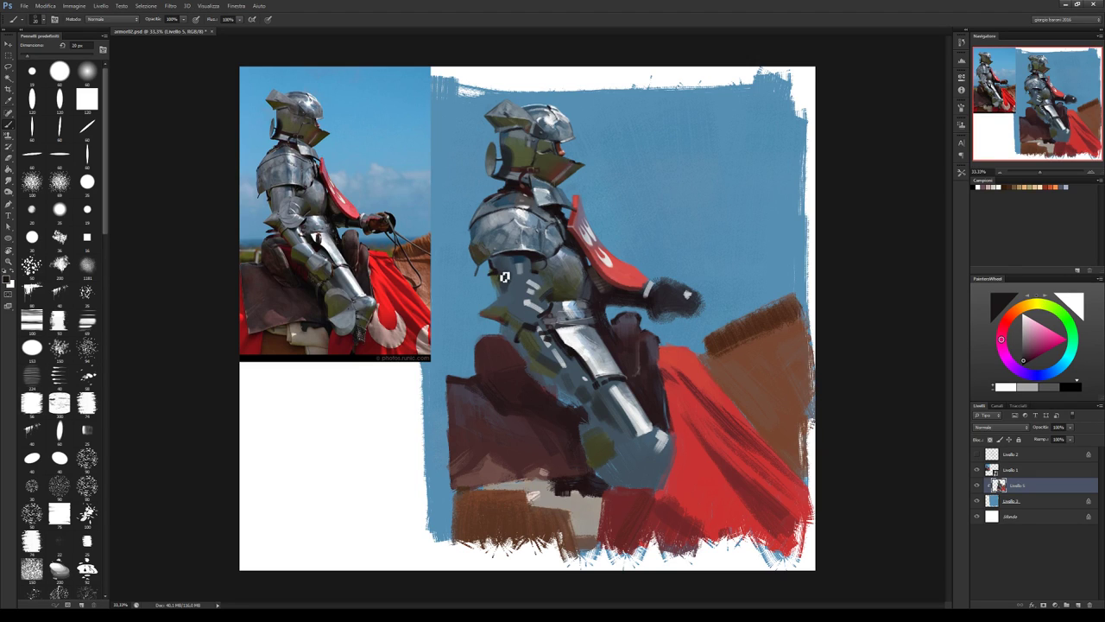
{"action": "left_click", "coordinate": [501, 285], "text": "alt"}
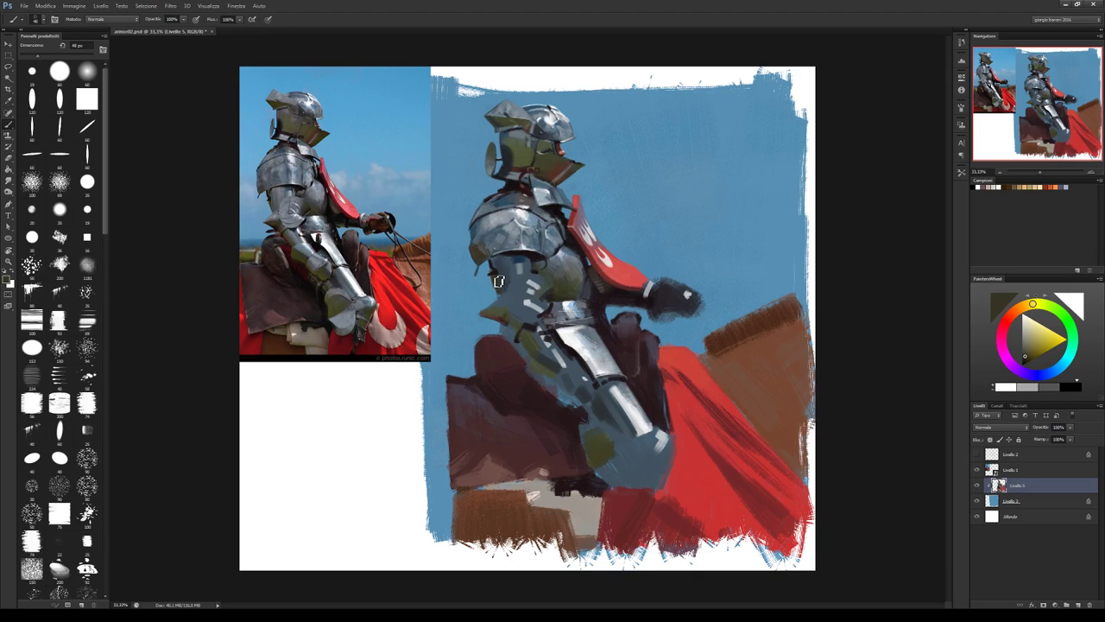
Erase and repaint the upper arm with dark orange-brown and blue-grey tones.
{"action": "key", "text": "e"}
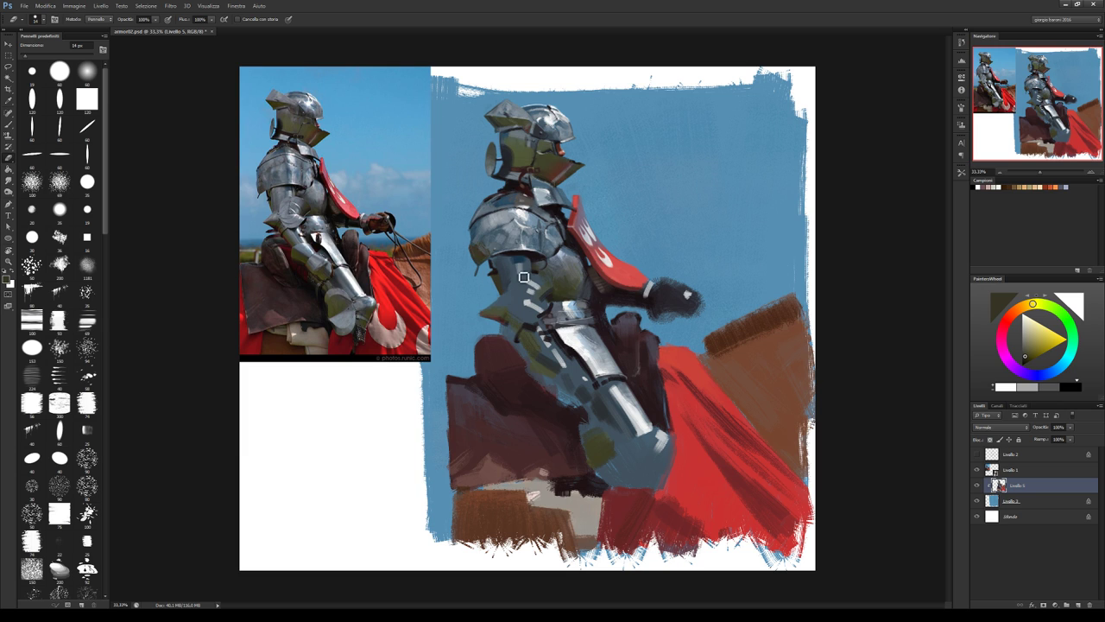
{"action": "key", "text": "b"}
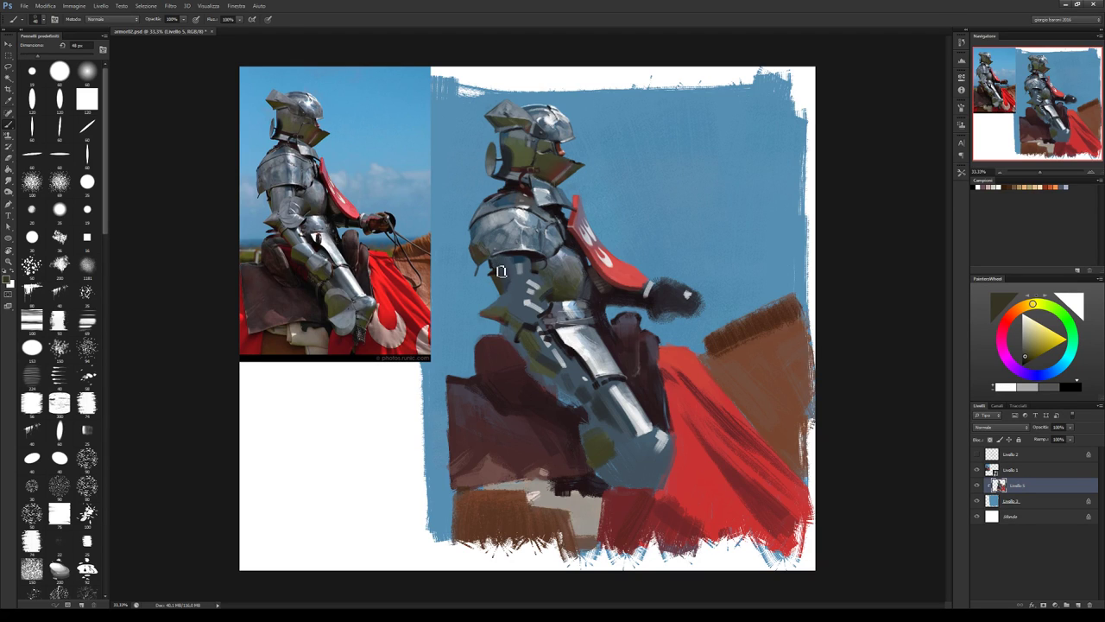
{"action": "left_click", "coordinate": [497, 264], "text": "alt"}
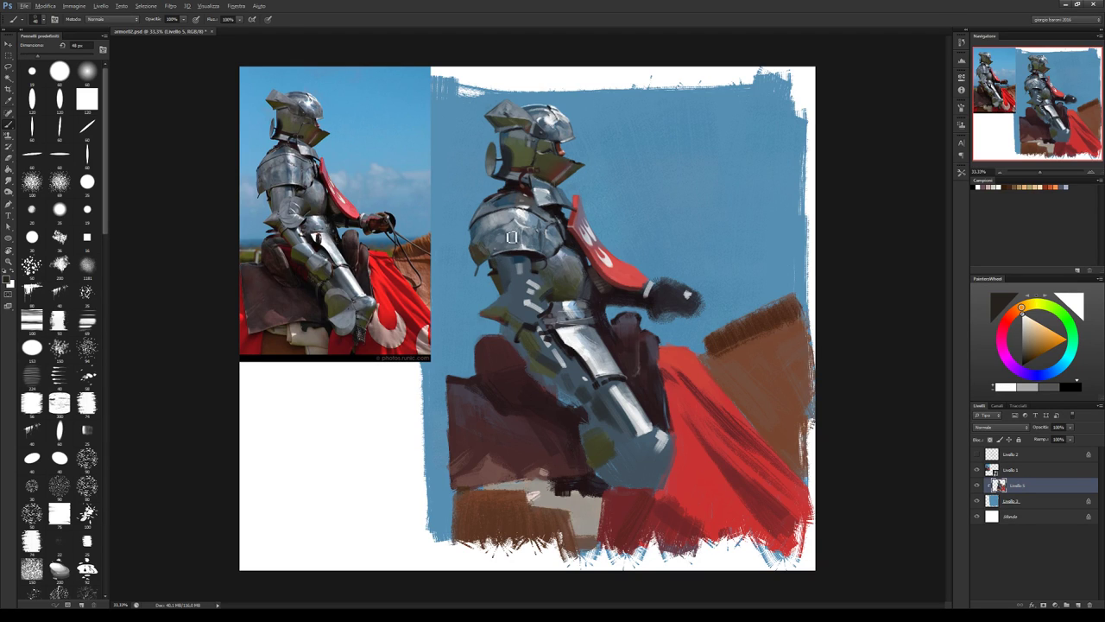
{"action": "left_click", "coordinate": [501, 260], "text": "alt"}
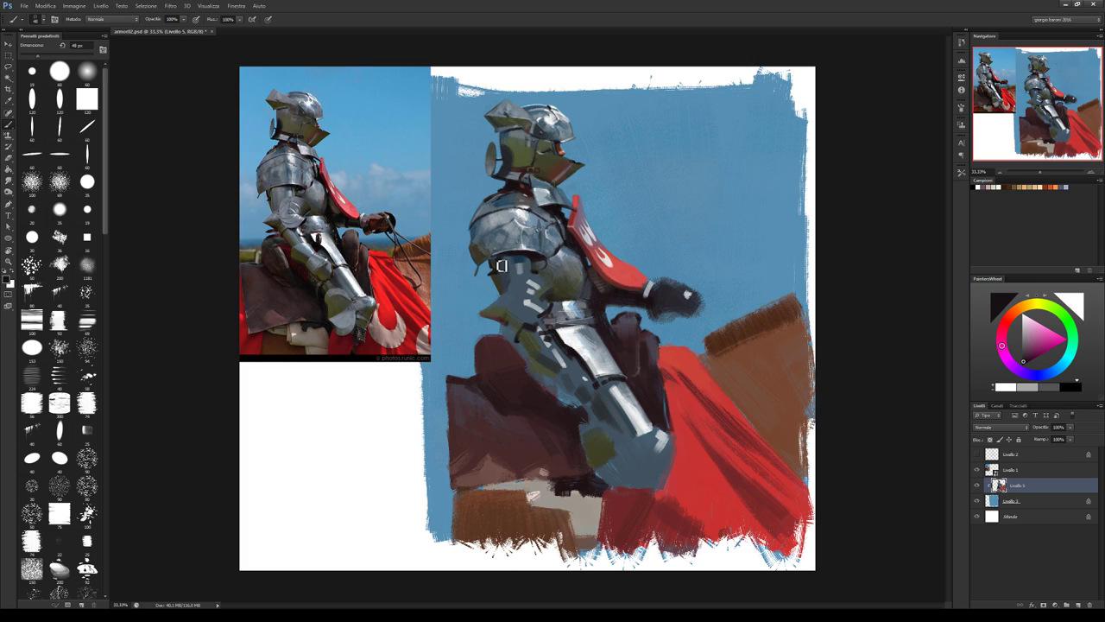
{"action": "left_click", "coordinate": [508, 261], "text": "alt"}
{"action": "left_click", "coordinate": [511, 285], "text": "alt"}
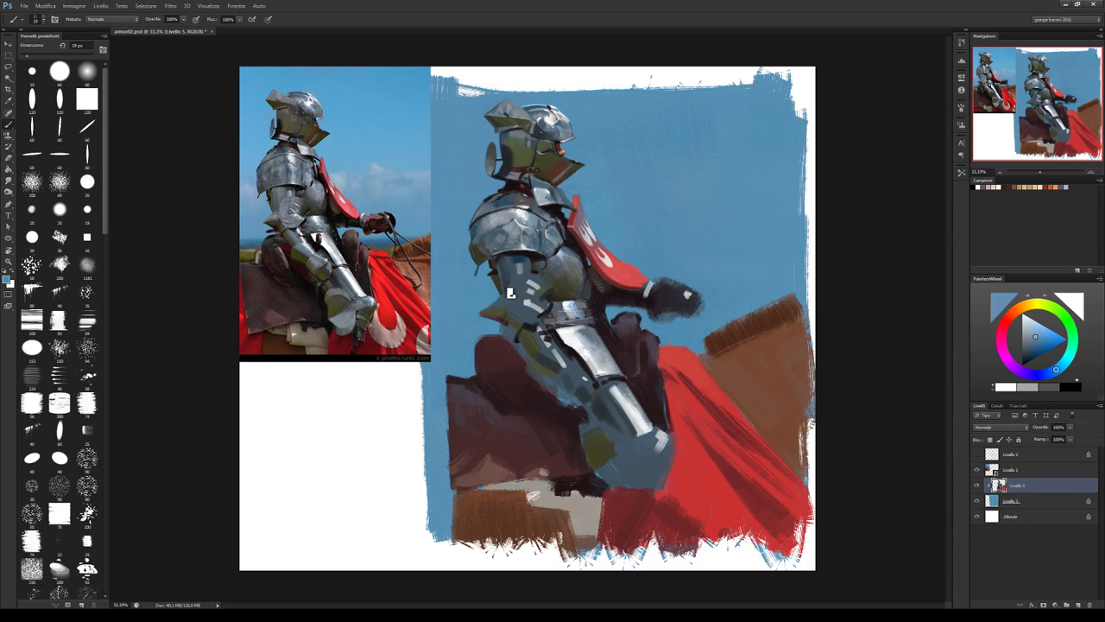
{"action": "left_click", "coordinate": [511, 293], "text": "alt"}
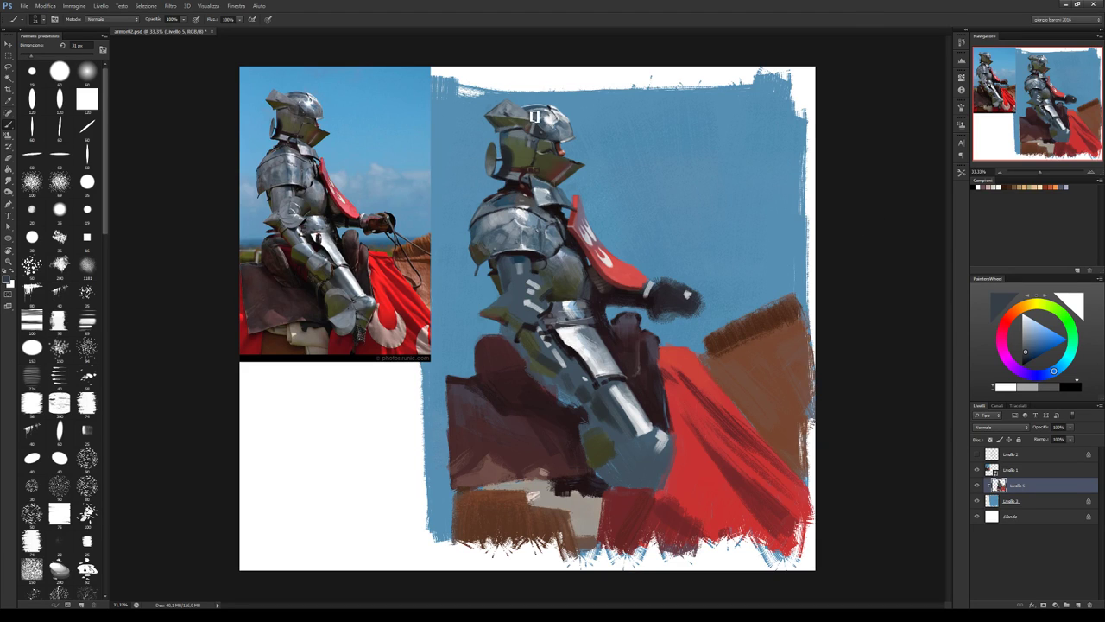
At 31 px, paint grey over the dark mark on the shoulder pauldron.
{"action": "key", "text": "]"}
{"action": "left_click", "coordinate": [517, 151], "text": "alt"}
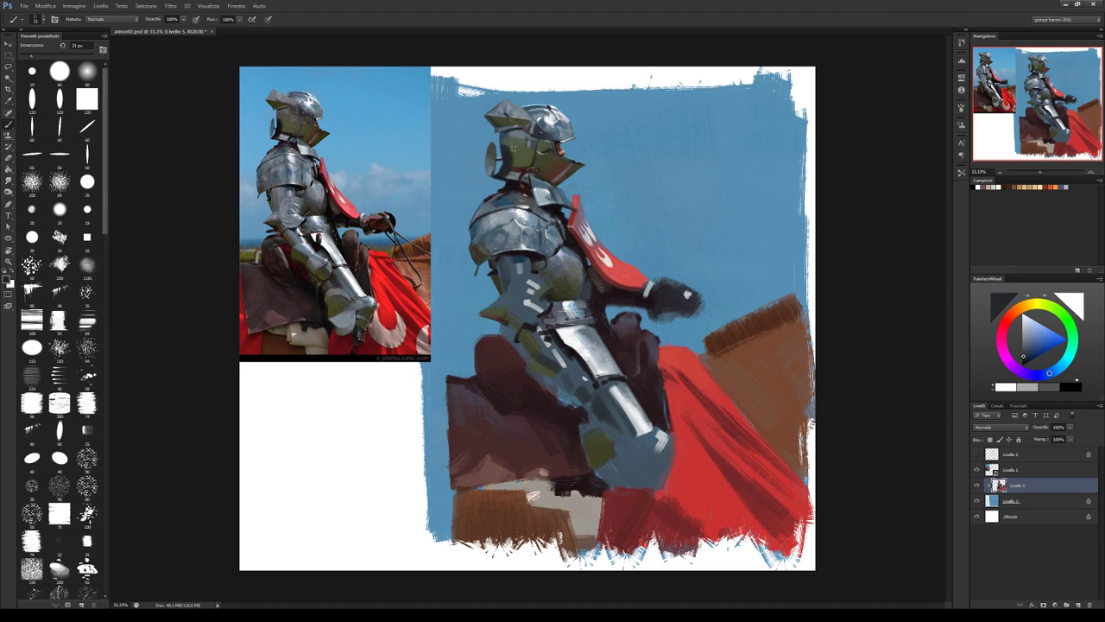
{"action": "left_click", "coordinate": [515, 159], "text": "alt"}
{"action": "left_click", "coordinate": [523, 170], "text": "alt"}
{"action": "left_click", "coordinate": [482, 240], "text": "alt"}
{"action": "left_click", "coordinate": [483, 243], "text": "alt"}
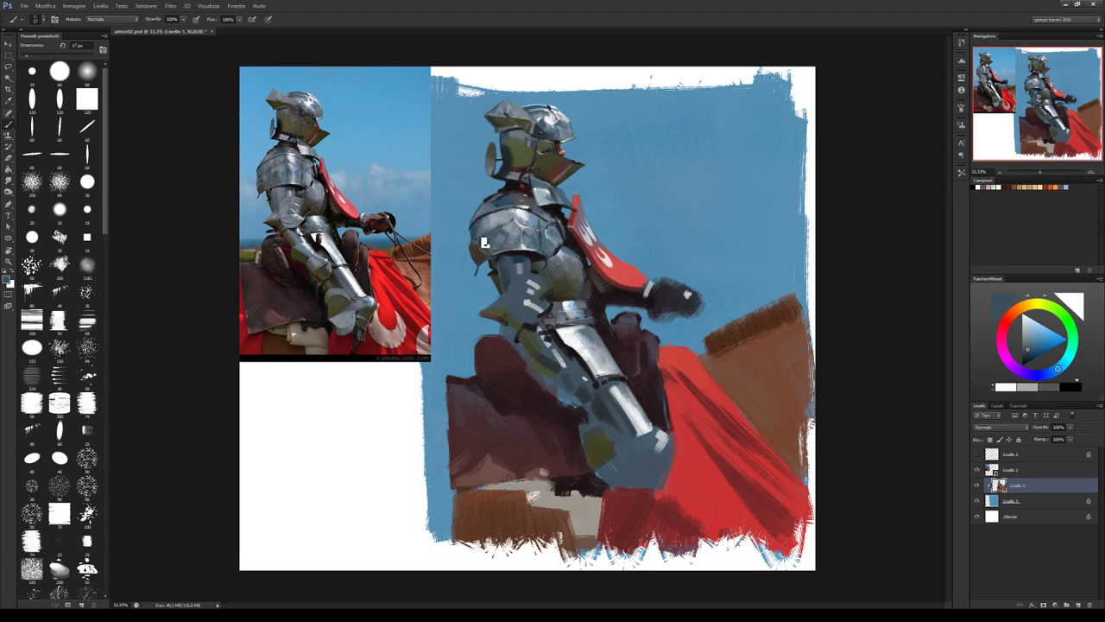
{"action": "left_click", "coordinate": [483, 244], "text": "alt"}
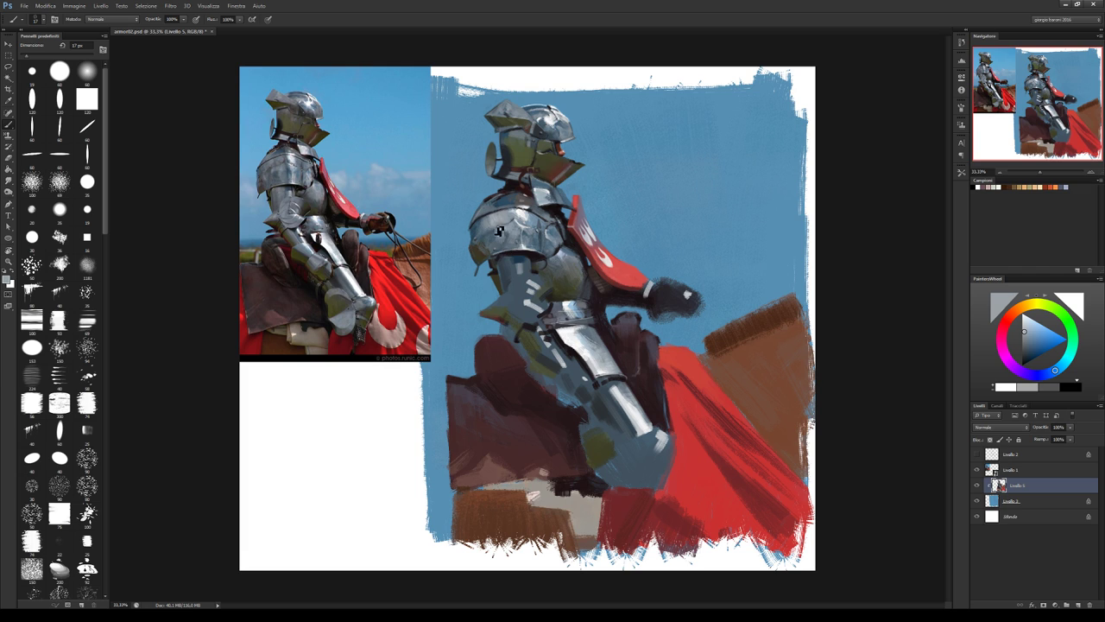
{"action": "left_click_drag", "start_coordinate": [499, 230], "coordinate": [522, 252]}
Shade the upper arm armour with alternating darker and lighter blue-grey tones.
{"action": "left_click", "coordinate": [481, 250], "text": "alt"}
{"action": "left_click", "coordinate": [477, 254], "text": "alt"}
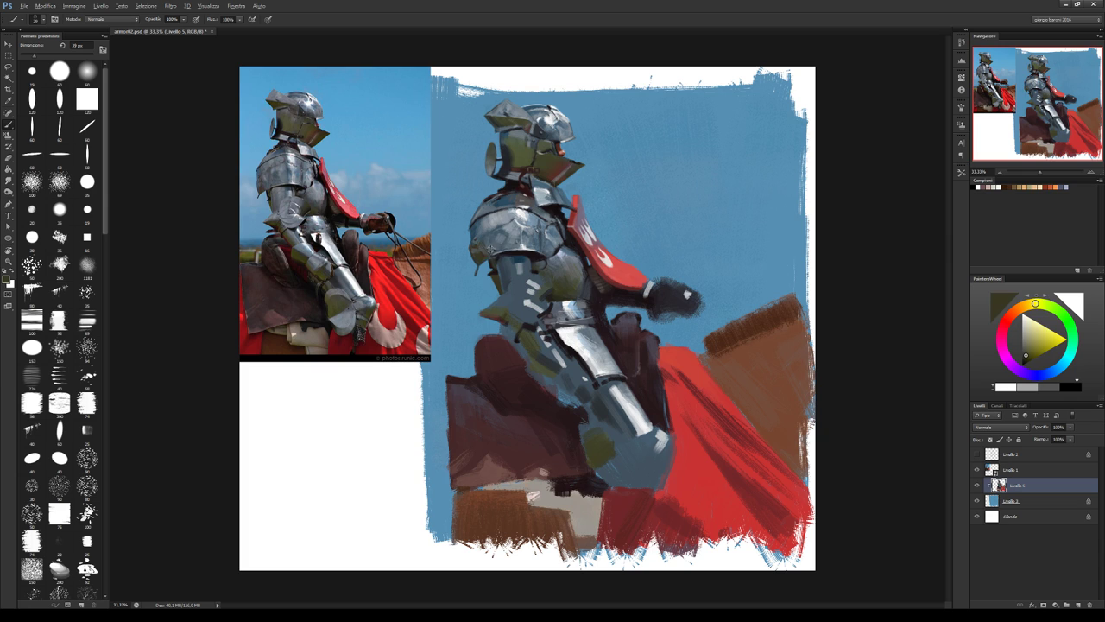
{"action": "left_click", "coordinate": [495, 256], "text": "alt"}
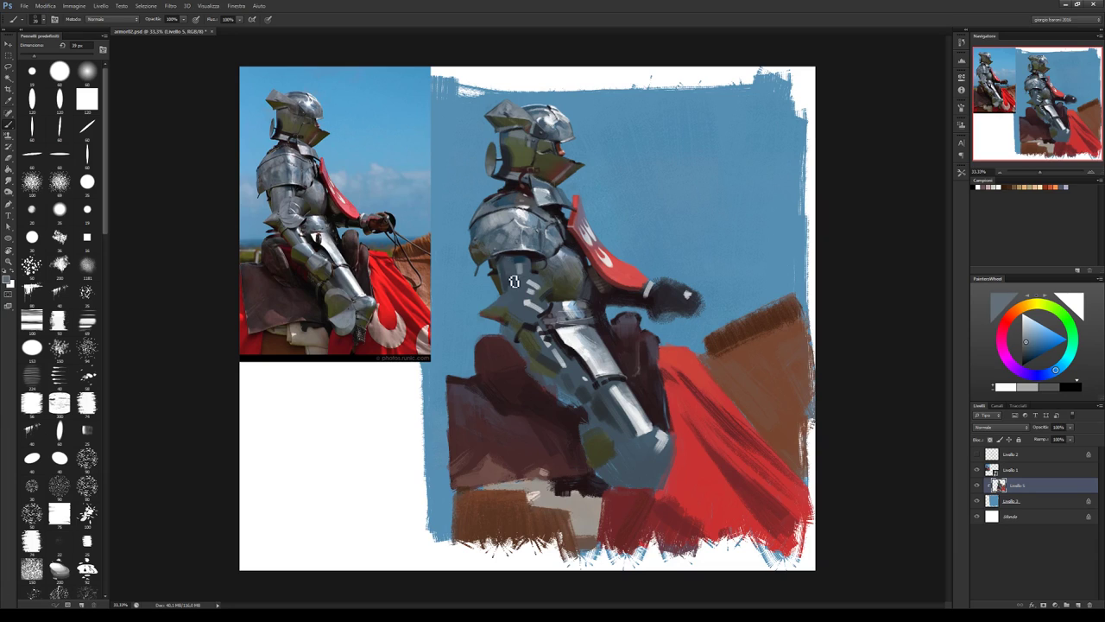
{"action": "left_click", "coordinate": [516, 275], "text": "alt"}
{"action": "left_click", "coordinate": [512, 285], "text": "alt"}
{"action": "left_click", "coordinate": [511, 264], "text": "alt"}
{"action": "left_click", "coordinate": [503, 264], "text": "alt"}
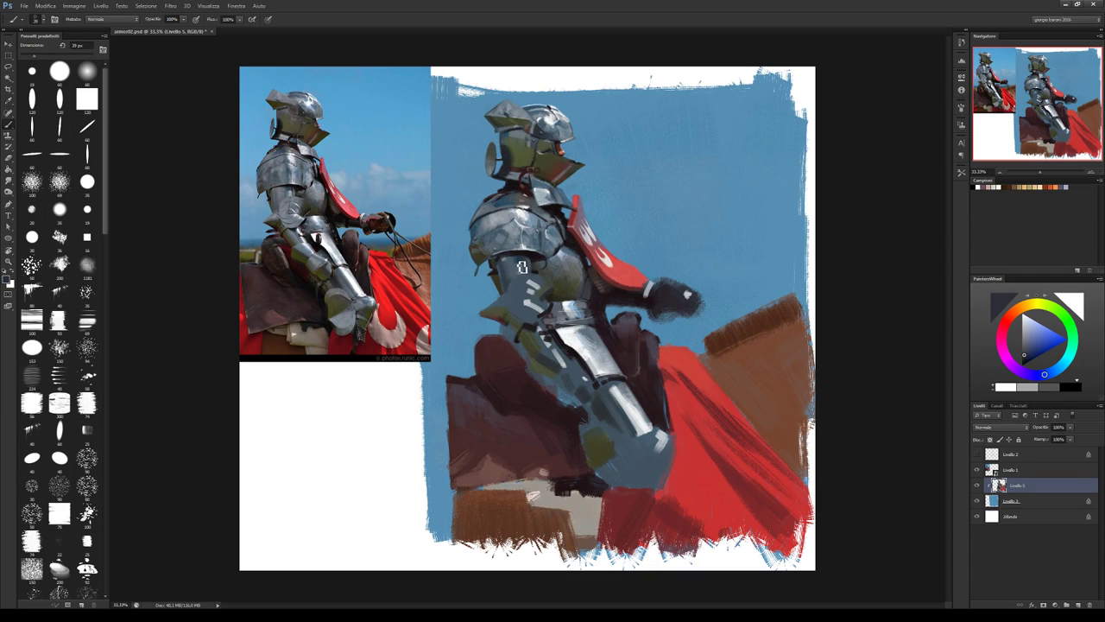
{"action": "left_click", "coordinate": [509, 264], "text": "alt"}
Paint magenta-tinted shadows and blue-grey tones onto the upper arm plates.
{"action": "left_click", "coordinate": [523, 258], "text": "alt"}
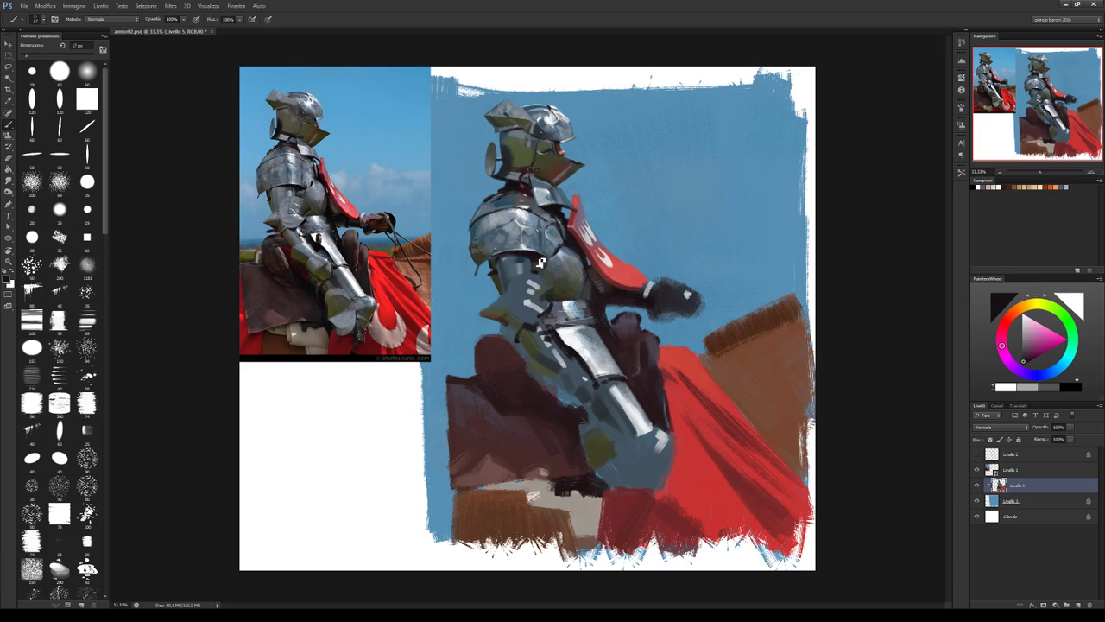
{"action": "left_click", "coordinate": [526, 264], "text": "alt"}
{"action": "left_click", "coordinate": [534, 272], "text": "alt"}
{"action": "left_click", "coordinate": [531, 260], "text": "alt"}
{"action": "left_click", "coordinate": [533, 267], "text": "alt"}
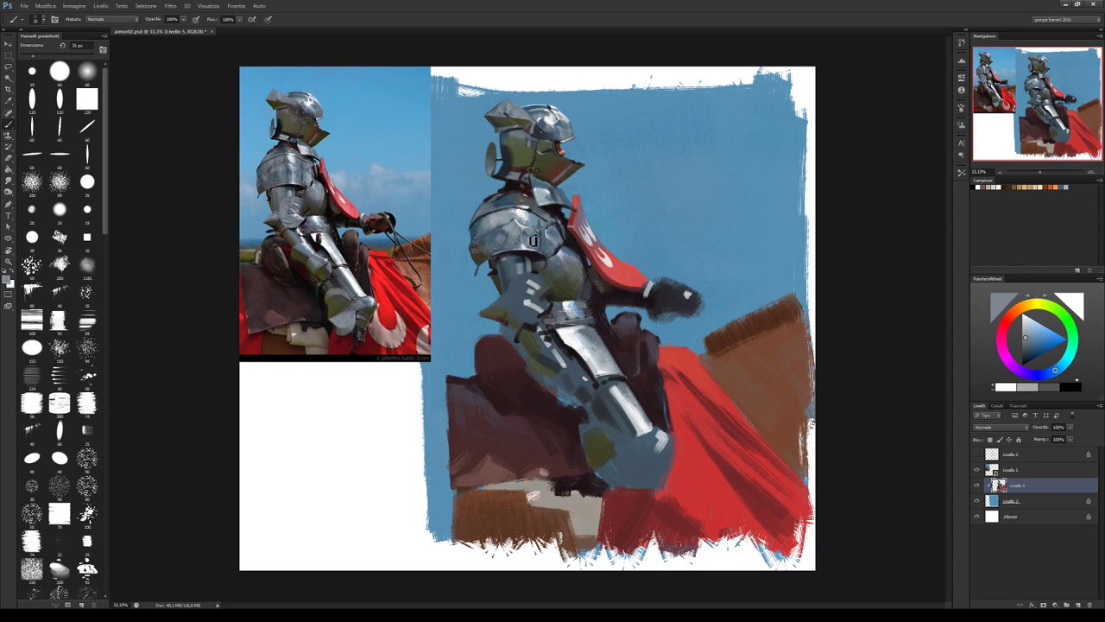
{"action": "left_click", "coordinate": [533, 256], "text": "alt"}
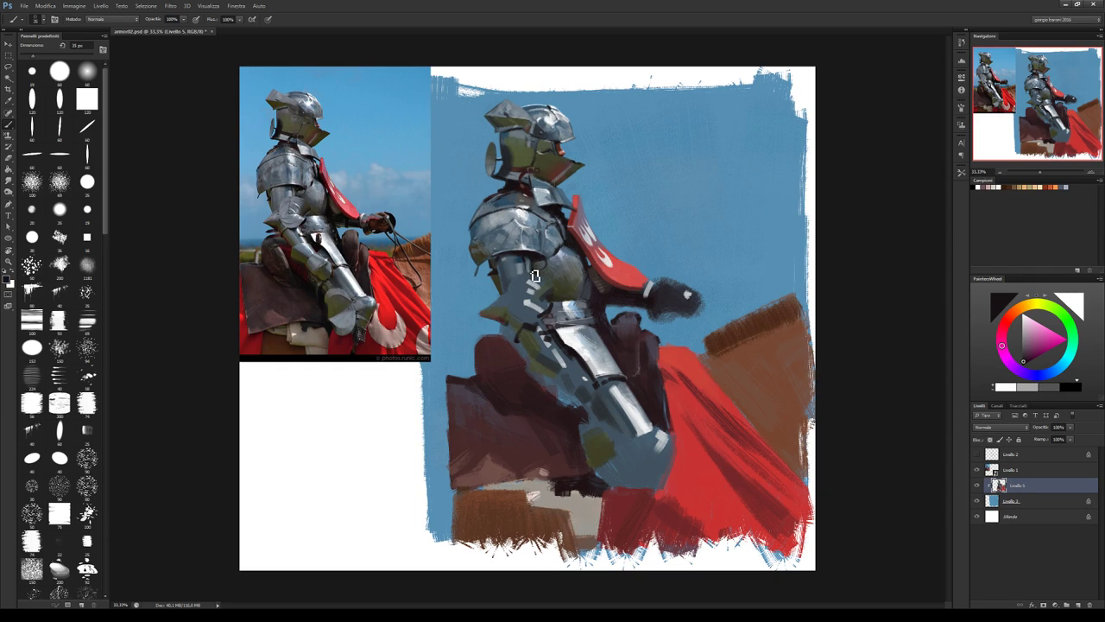
{"action": "left_click", "coordinate": [535, 274], "text": "alt"}
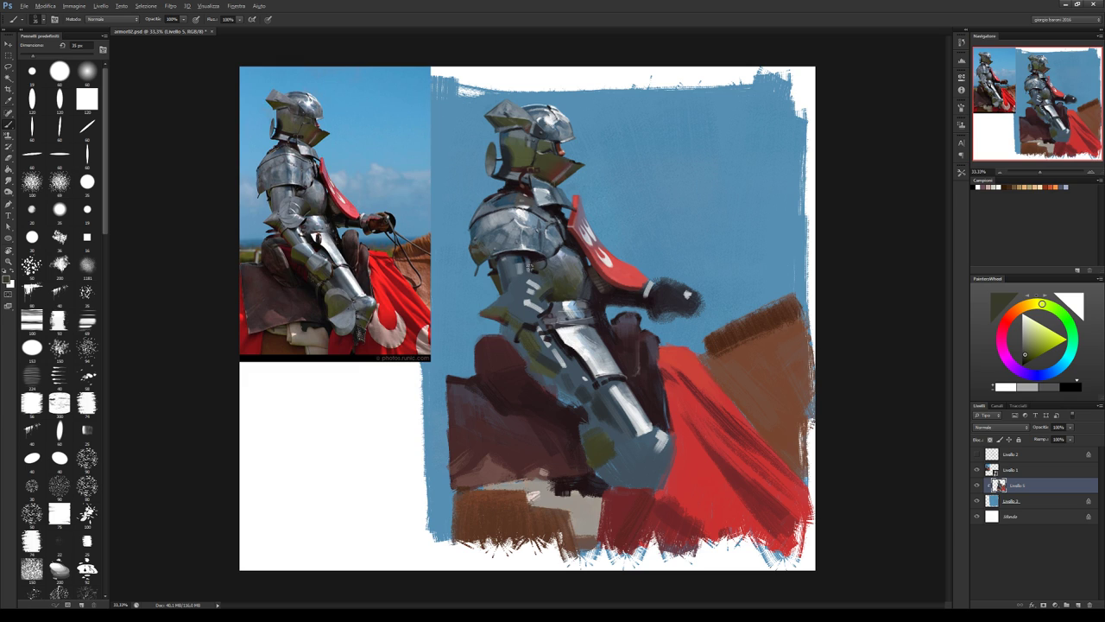
{"action": "left_click", "coordinate": [535, 278], "text": "alt"}
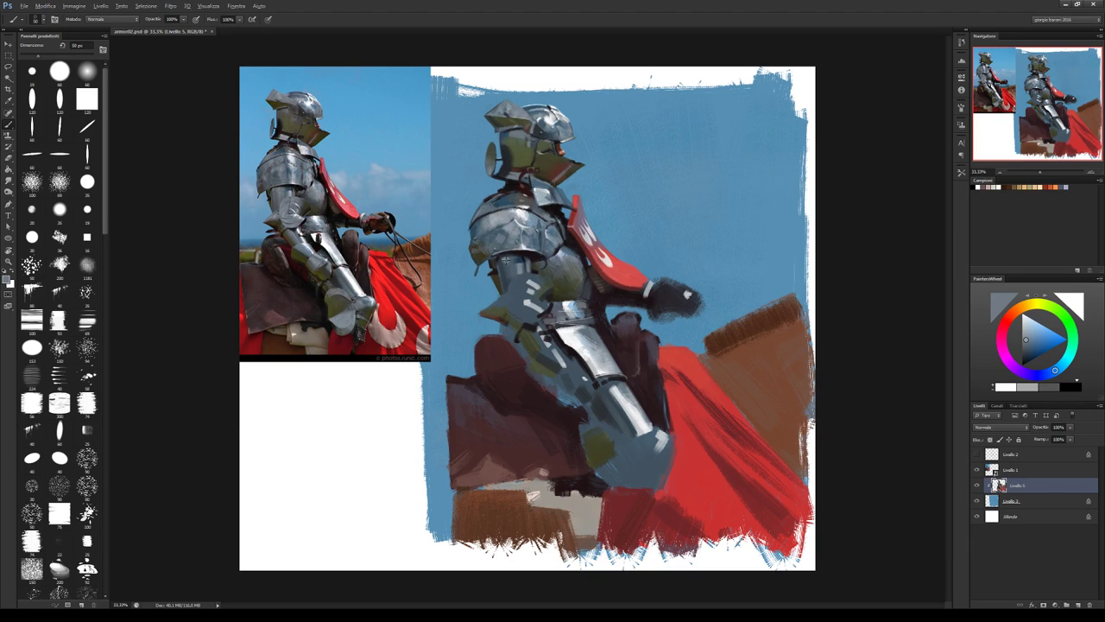
{"action": "left_click", "coordinate": [510, 268], "text": "alt"}
{"action": "left_click", "coordinate": [508, 285], "text": "alt"}
Add light yellowish-grey and light blue plate highlights with very dark gaps near the elbow.
{"action": "left_click", "coordinate": [511, 288], "text": "alt"}
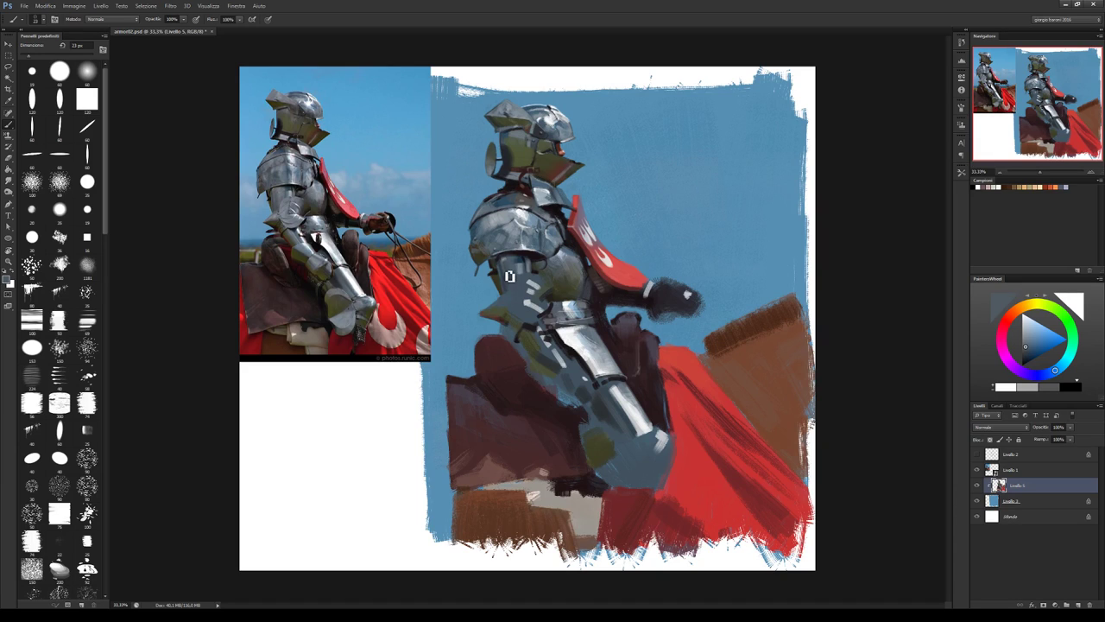
{"action": "left_click", "coordinate": [513, 282], "text": "alt"}
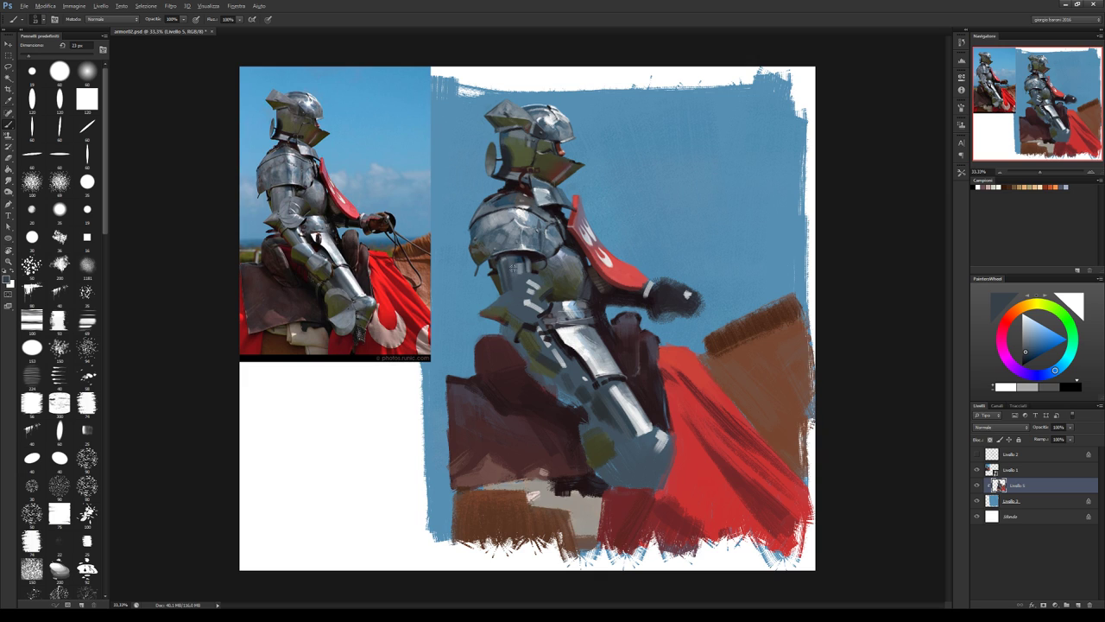
{"action": "left_click", "coordinate": [513, 269], "text": "alt"}
{"action": "left_click", "coordinate": [521, 264], "text": "alt"}
{"action": "left_click", "coordinate": [516, 263], "text": "alt"}
{"action": "left_click", "coordinate": [525, 264], "text": "alt"}
{"action": "left_click", "coordinate": [526, 266], "text": "alt"}
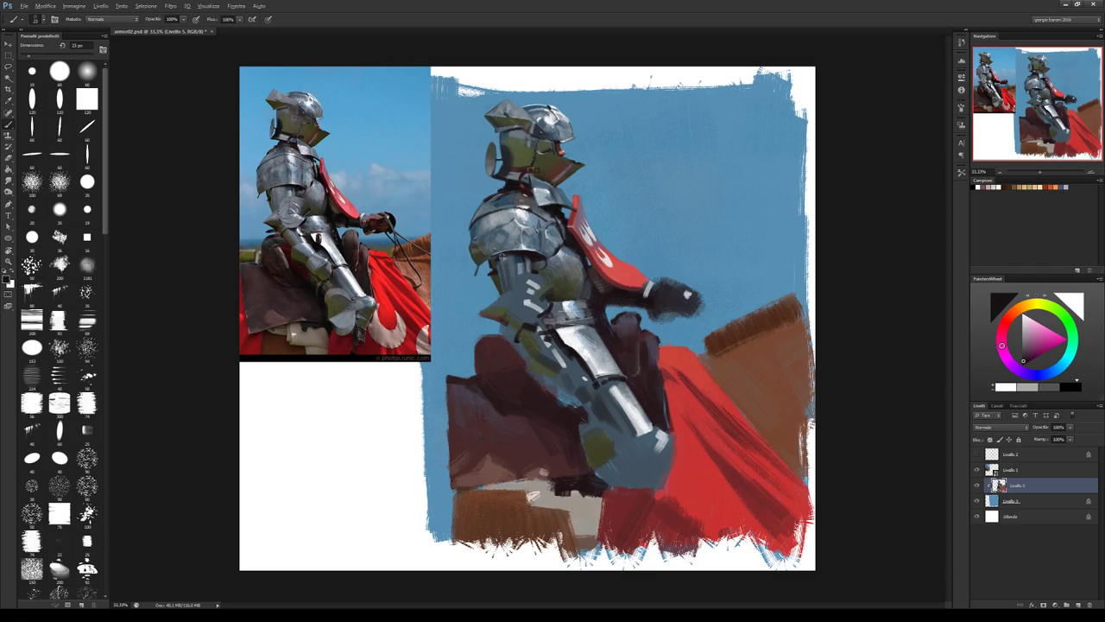
{"action": "left_click", "coordinate": [501, 256], "text": "alt"}
{"action": "left_click", "coordinate": [498, 263], "text": "alt"}
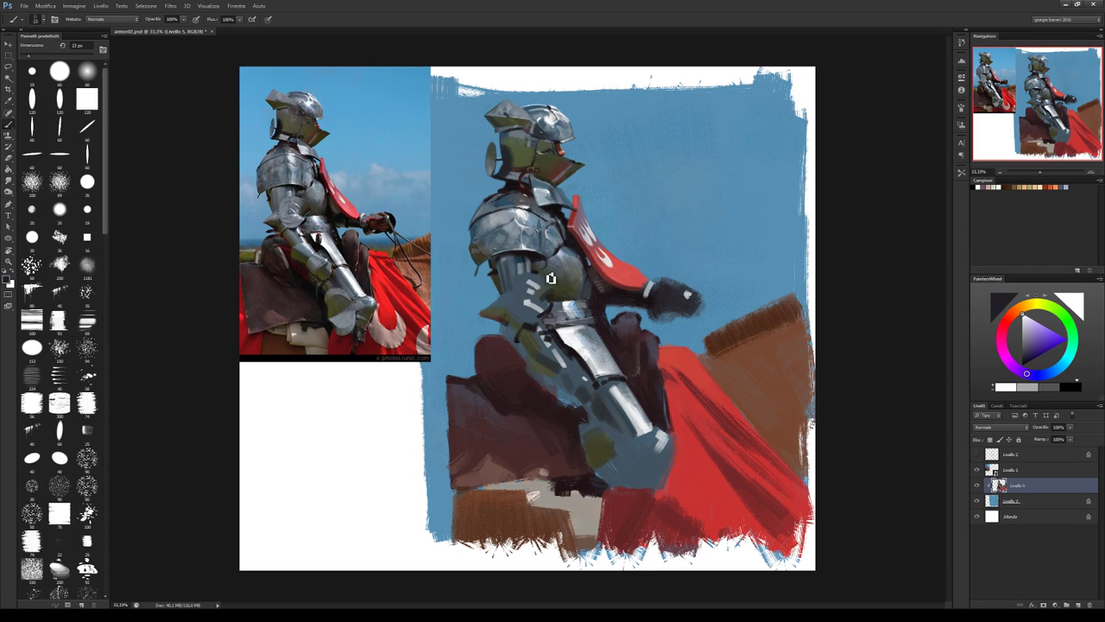
{"action": "left_click", "coordinate": [507, 300], "text": "alt"}
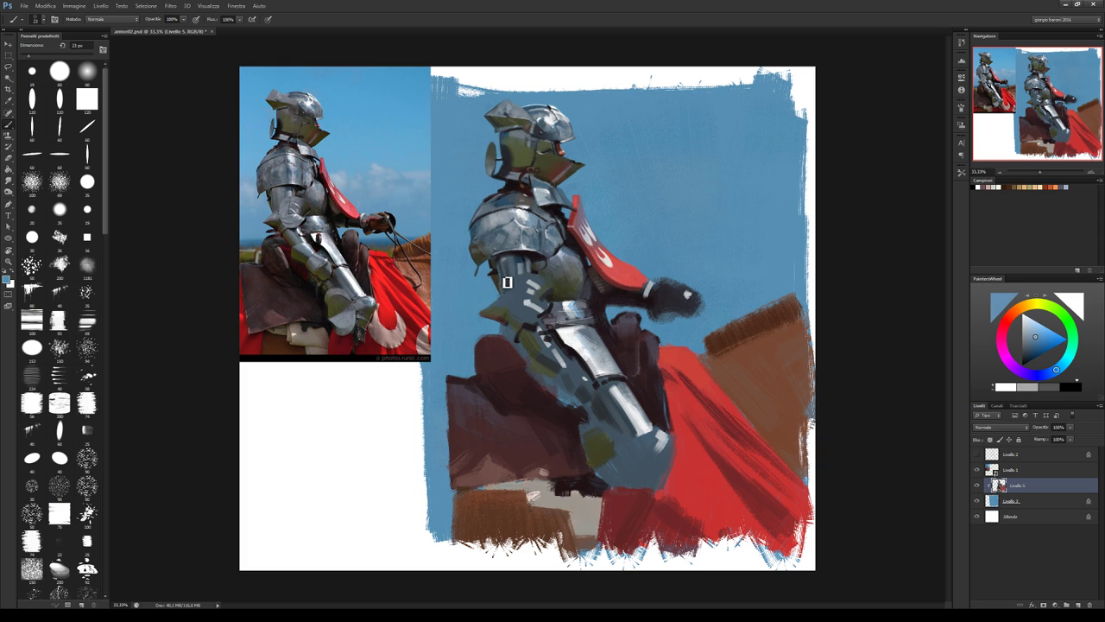
{"action": "left_click", "coordinate": [503, 287], "text": "alt"}
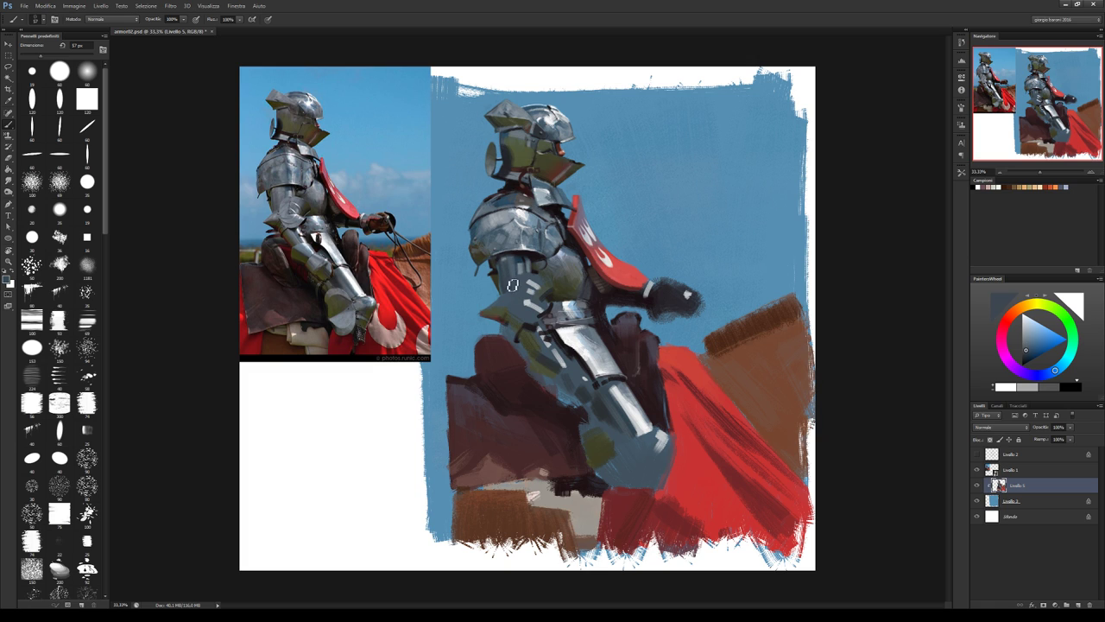
At 40 px, paint blue-grey, olive and muted orange plate detail on the elbow armour.
{"action": "key", "text": "bracketleft"}
{"action": "key", "text": "bracketleft"}
{"action": "left_click", "coordinate": [511, 248], "text": "alt"}
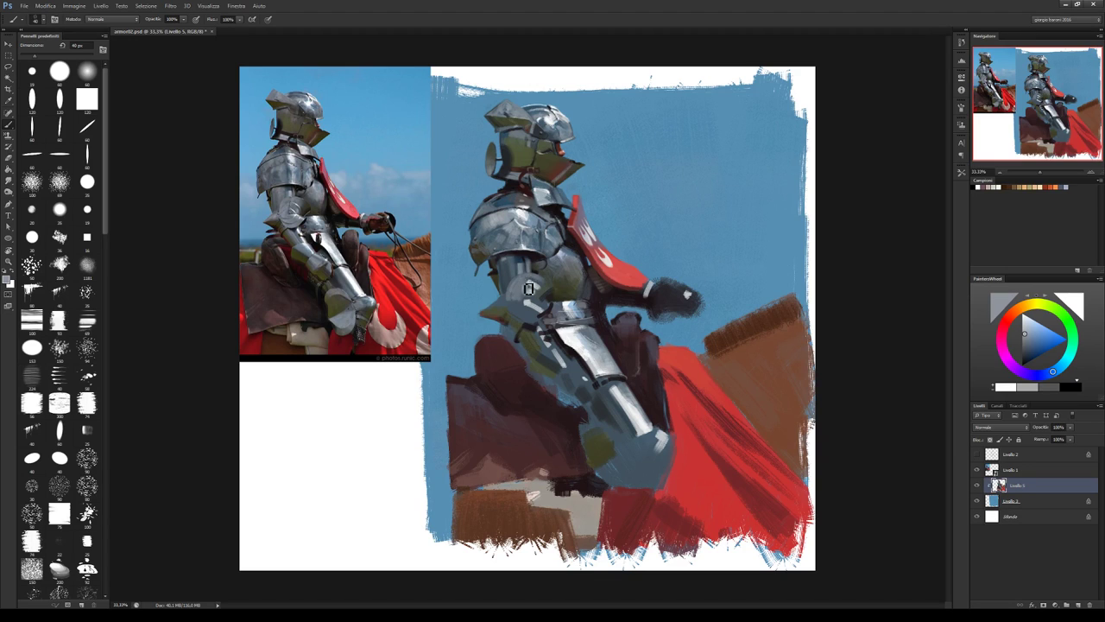
{"action": "left_click", "coordinate": [550, 292], "text": "alt"}
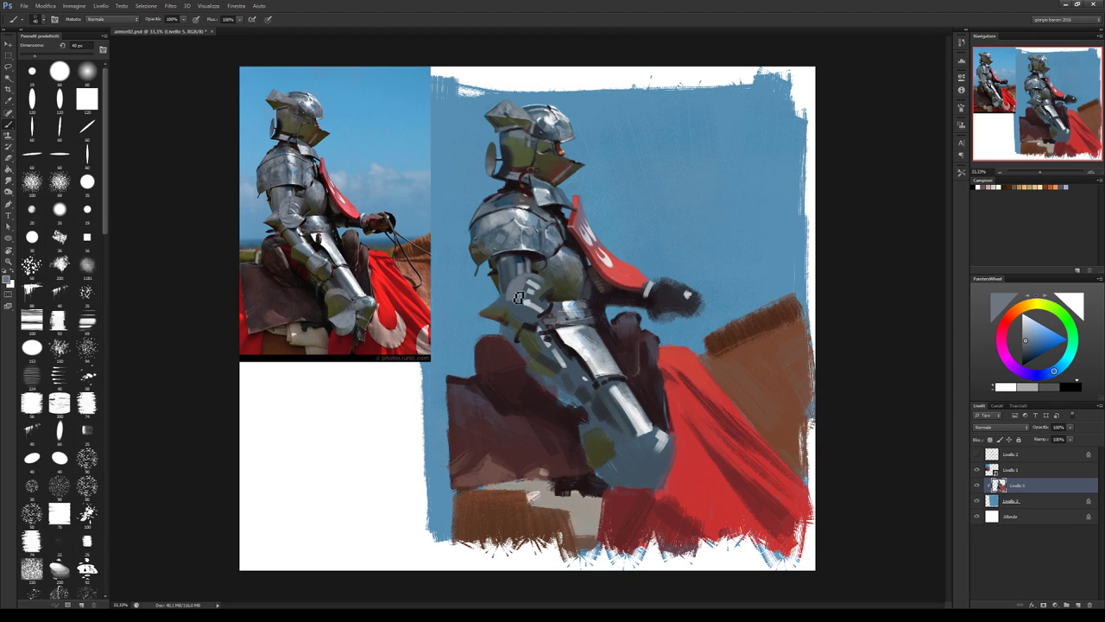
{"action": "left_click", "coordinate": [554, 295], "text": "alt"}
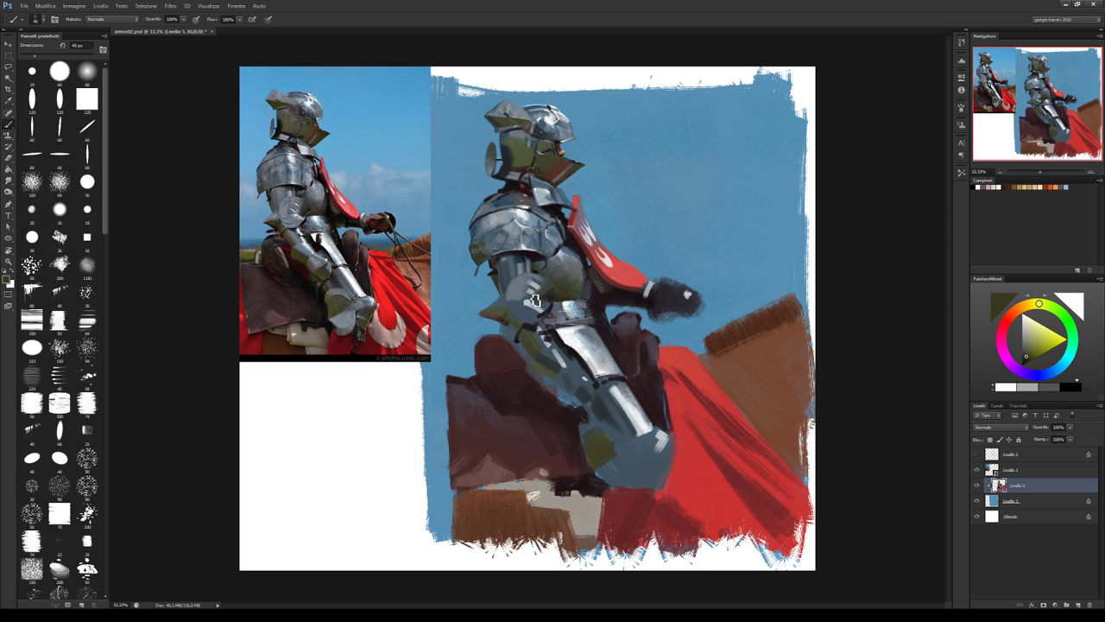
{"action": "left_click", "coordinate": [537, 299], "text": "alt"}
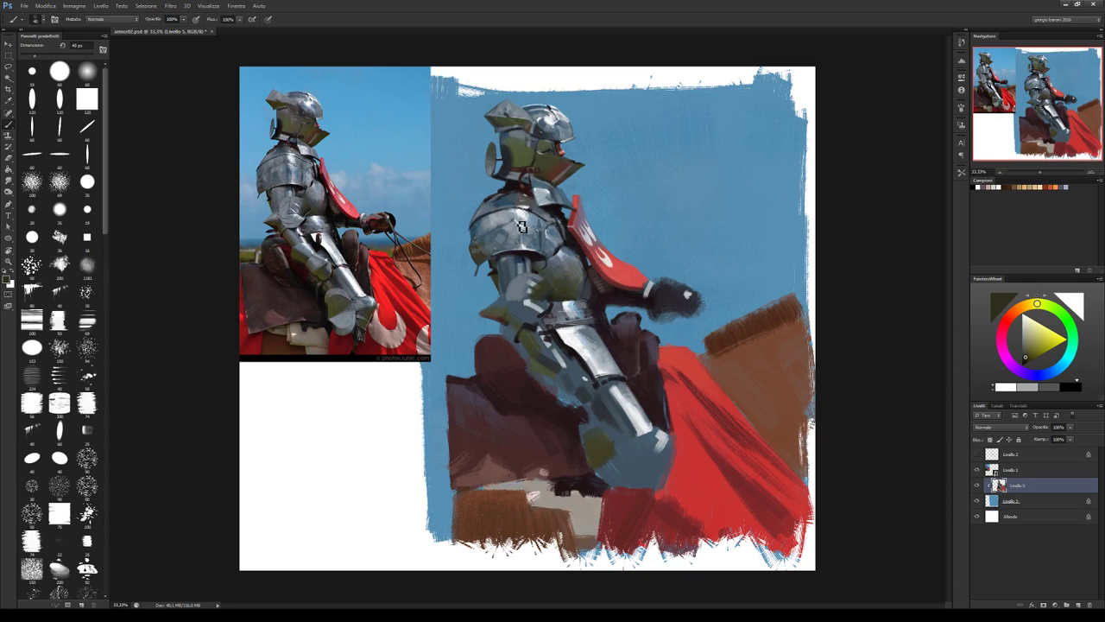
{"action": "left_click", "coordinate": [528, 299], "text": "alt"}
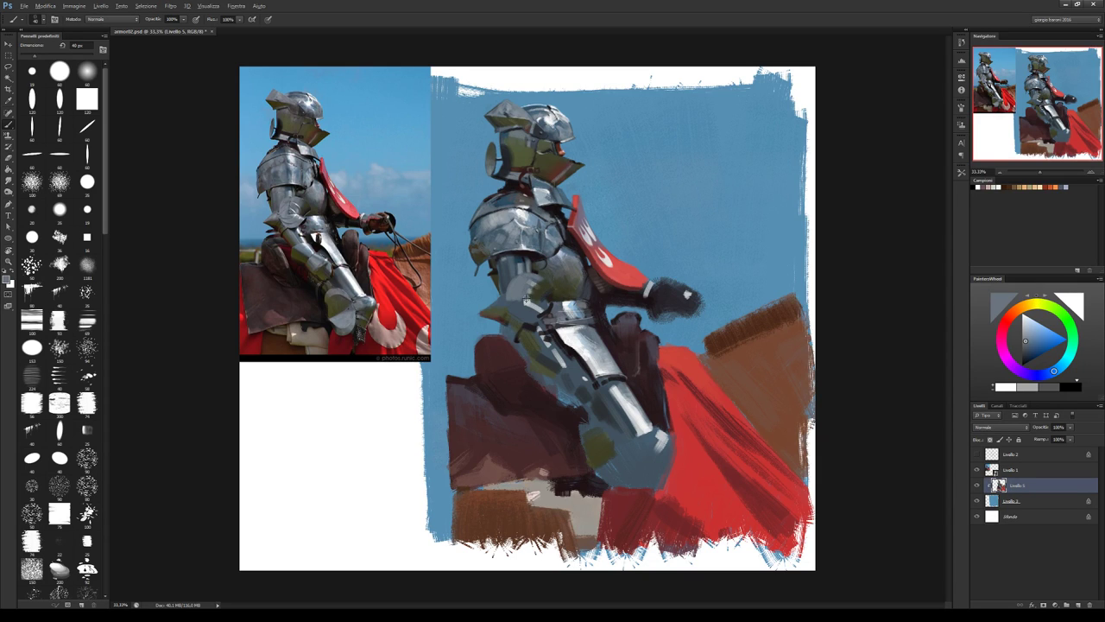
{"action": "left_click", "coordinate": [540, 287], "text": "alt"}
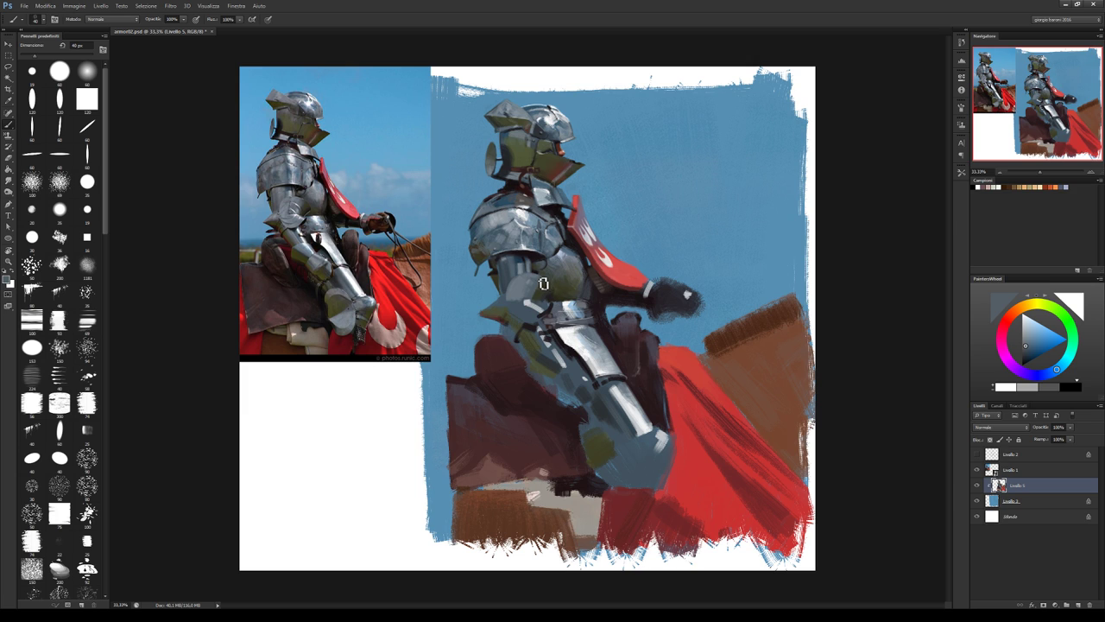
{"action": "left_click", "coordinate": [536, 306], "text": "alt"}
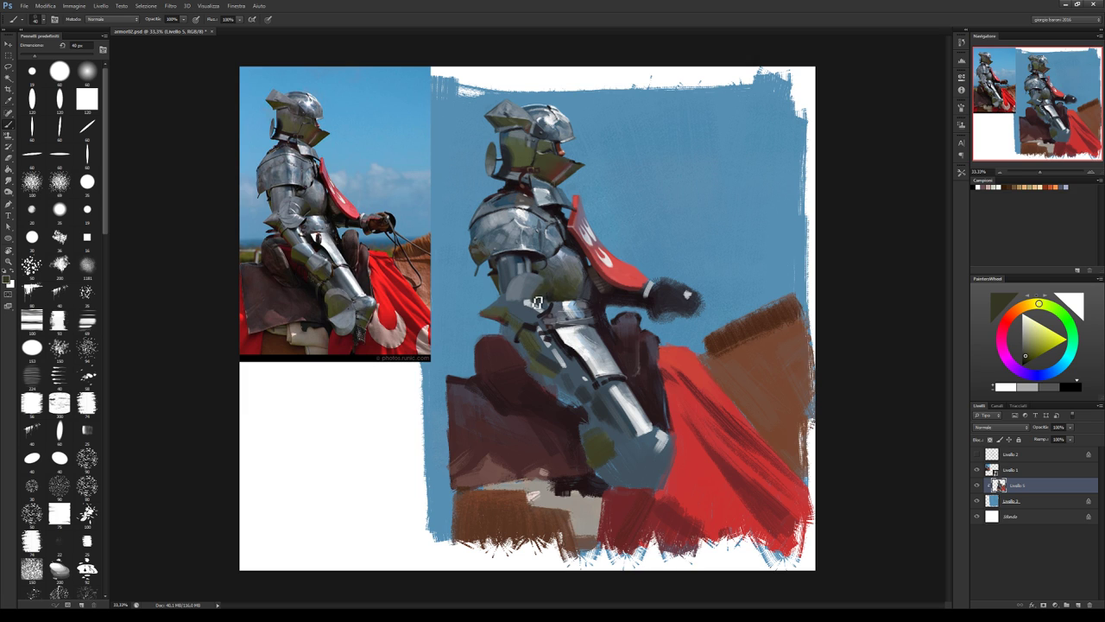
{"action": "left_click", "coordinate": [526, 288], "text": "alt"}
{"action": "left_click", "coordinate": [523, 298], "text": "alt"}
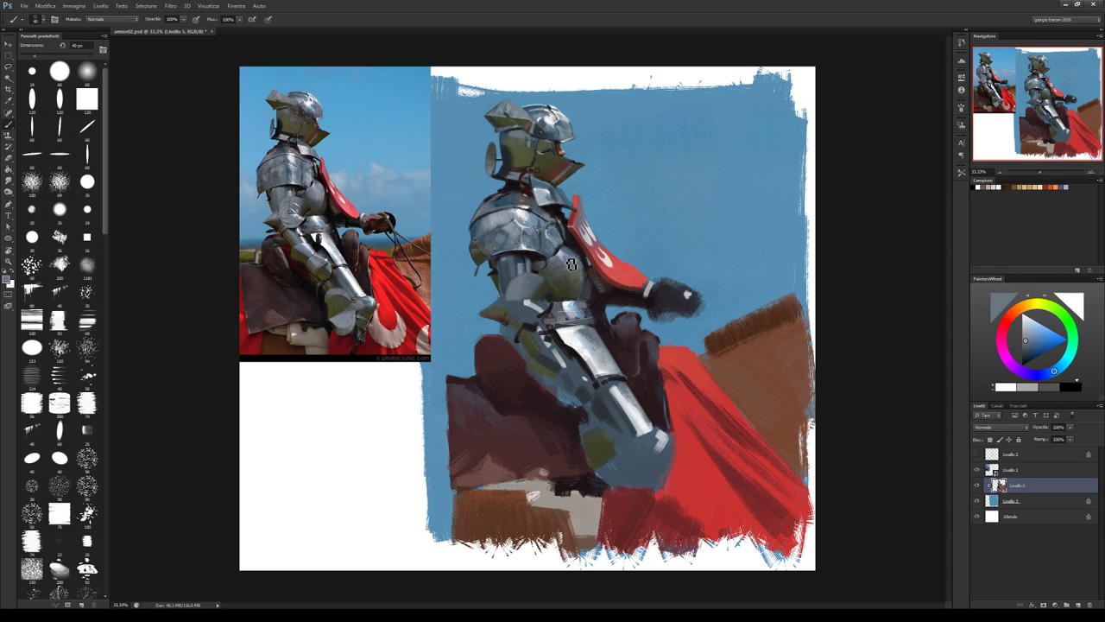
{"action": "left_click", "coordinate": [546, 302], "text": "alt"}
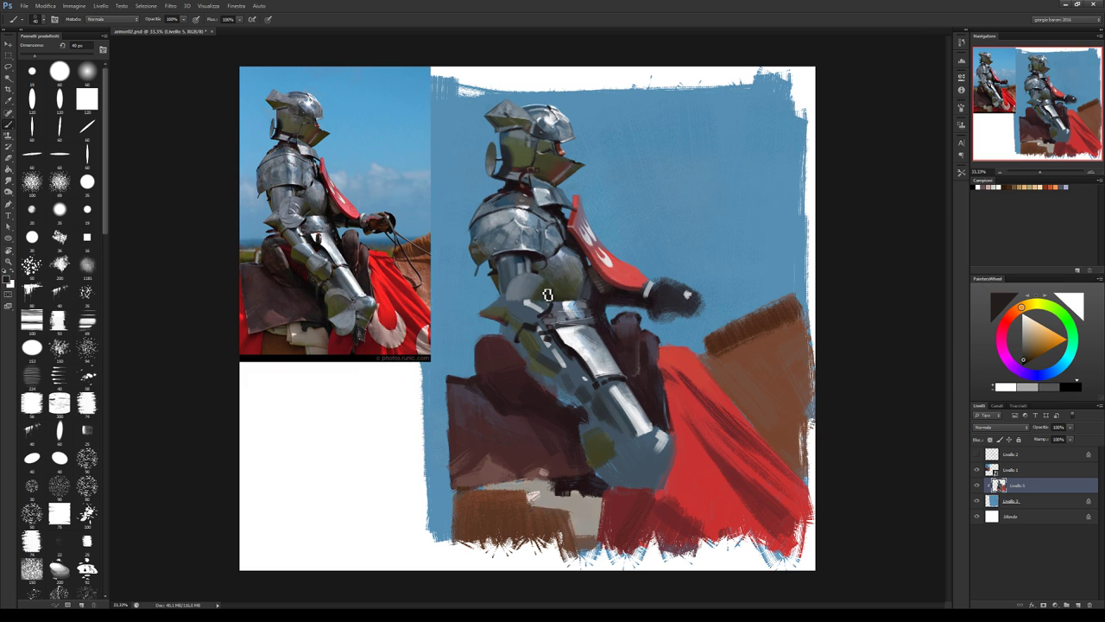
{"action": "left_click", "coordinate": [550, 300], "text": "alt"}
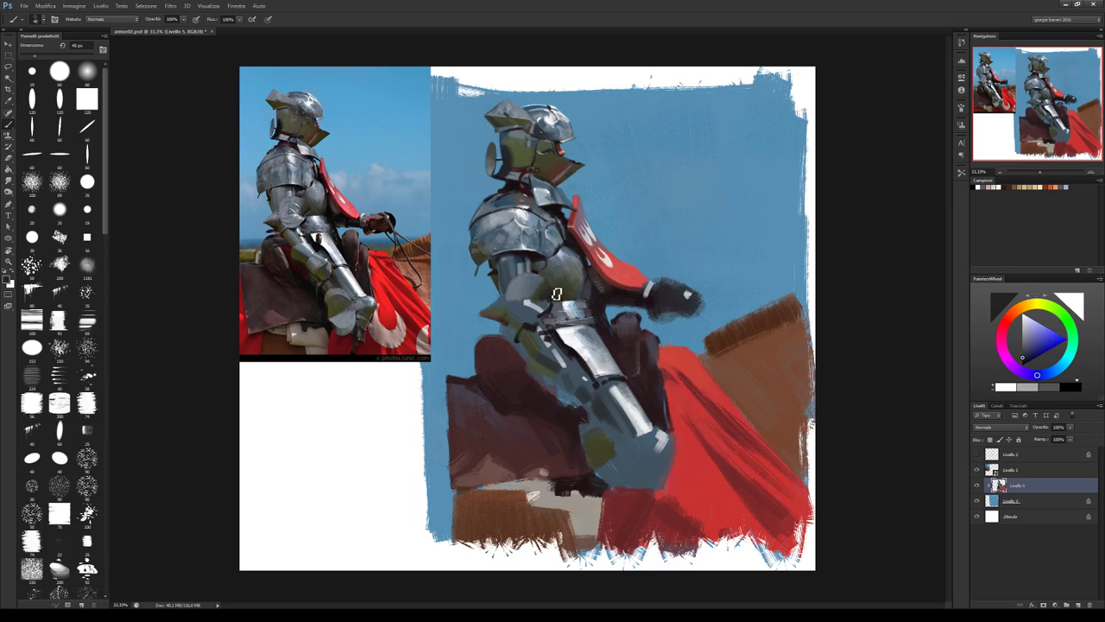
{"action": "left_click", "coordinate": [551, 299], "text": "alt"}
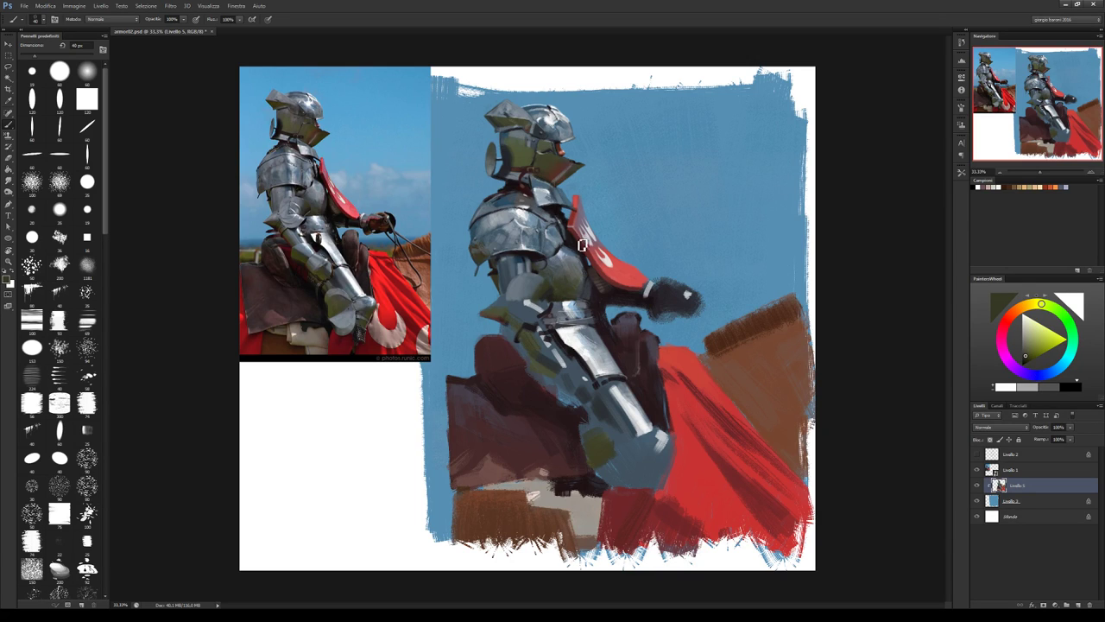
Sample near-white for arm highlights and switch to a different brush preset at 27 px.
{"action": "key", "text": "["}
{"action": "key", "text": "["}
{"action": "key", "text": "["}
{"action": "left_click", "coordinate": [630, 75], "text": "alt"}
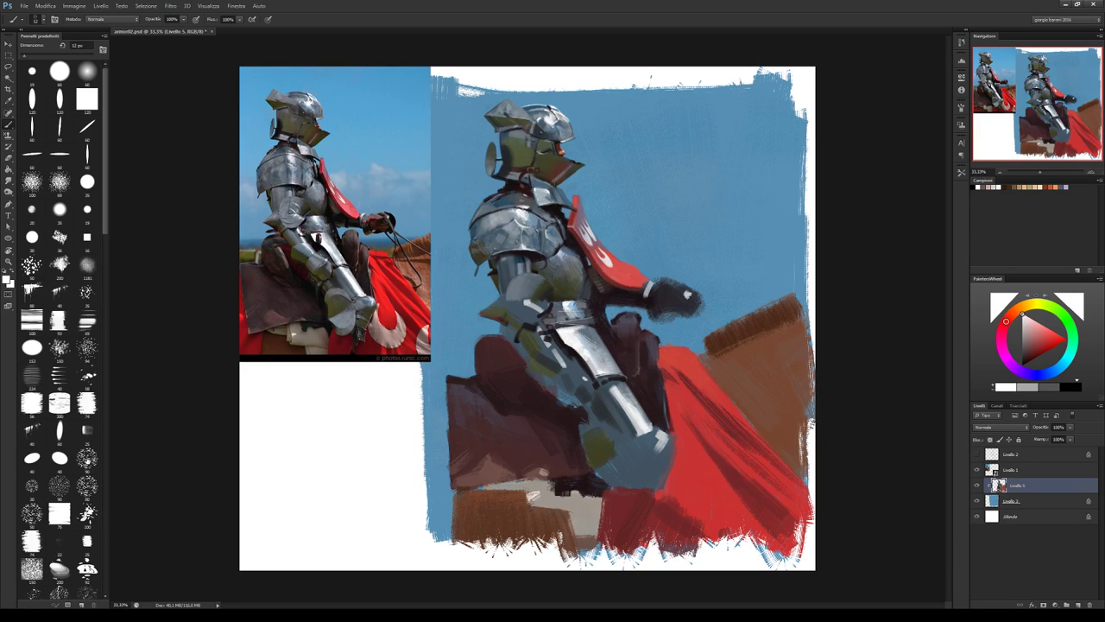
{"action": "scroll", "coordinate": [100, 242], "scroll_direction": "down", "scroll_amount": 2}
{"action": "scroll", "coordinate": [86, 346], "scroll_direction": "down", "scroll_amount": 2}
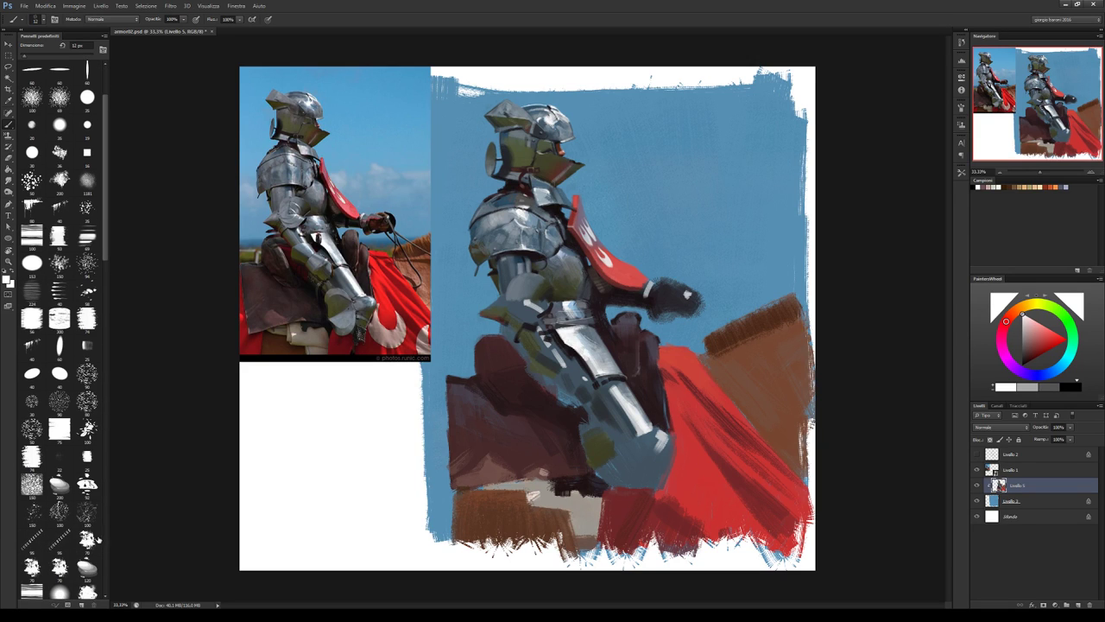
{"action": "left_click", "coordinate": [86, 541]}
{"action": "key", "text": "bracketleft"}
{"action": "key", "text": "bracketleft"}
{"action": "key", "text": "bracketleft"}
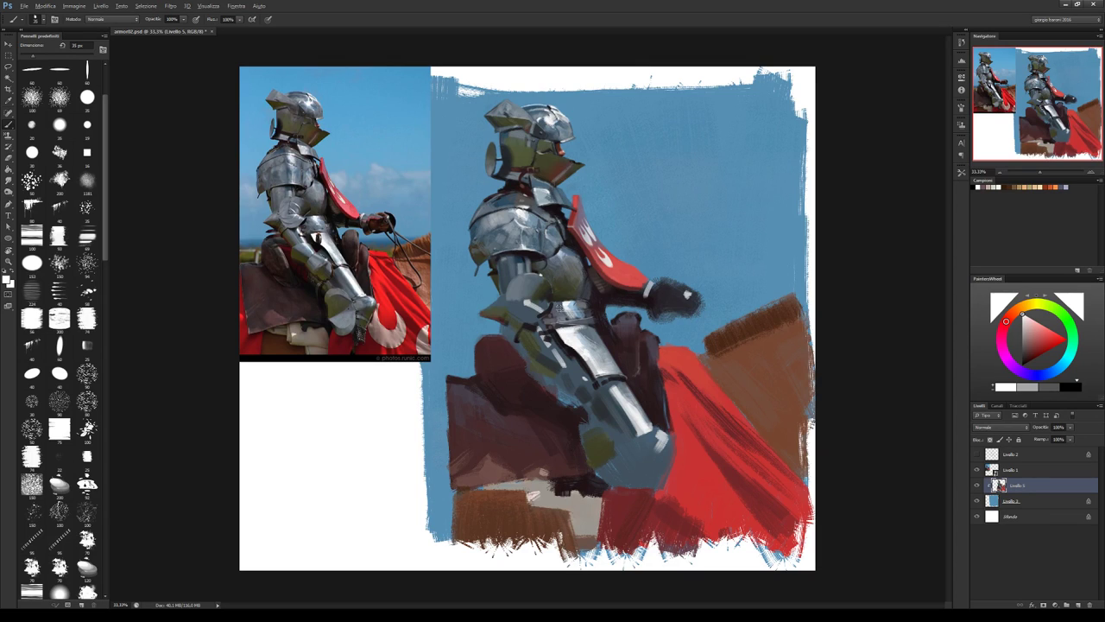
Sample olive, purple-grey and blue tones from the armour until settling on a blue-grey.
{"action": "left_click", "coordinate": [558, 300], "text": "alt"}
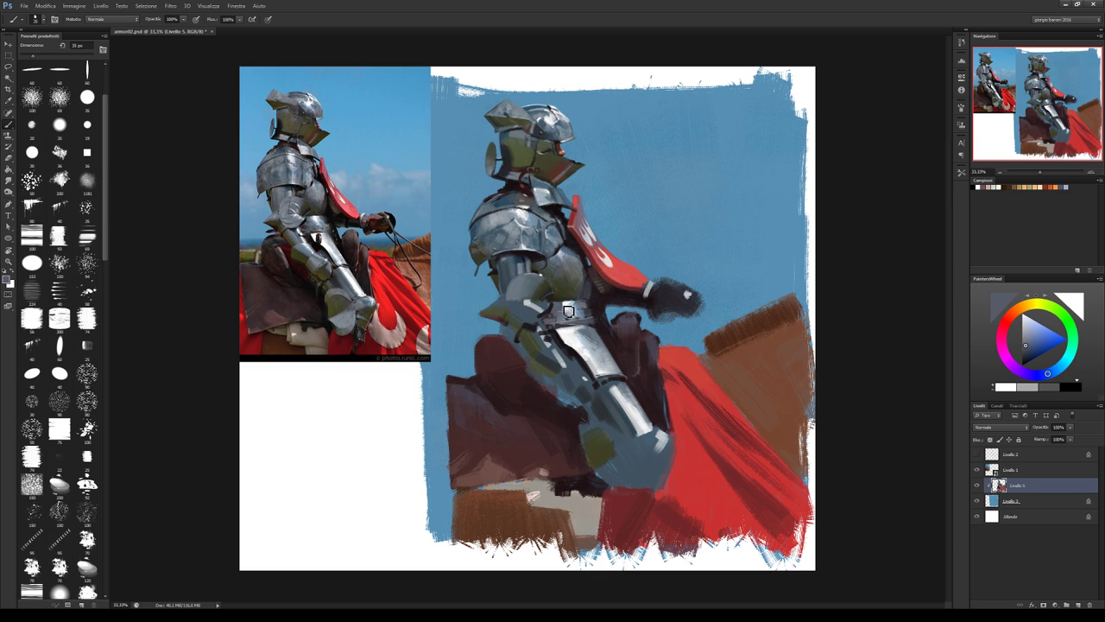
{"action": "left_click", "coordinate": [554, 303], "text": "alt"}
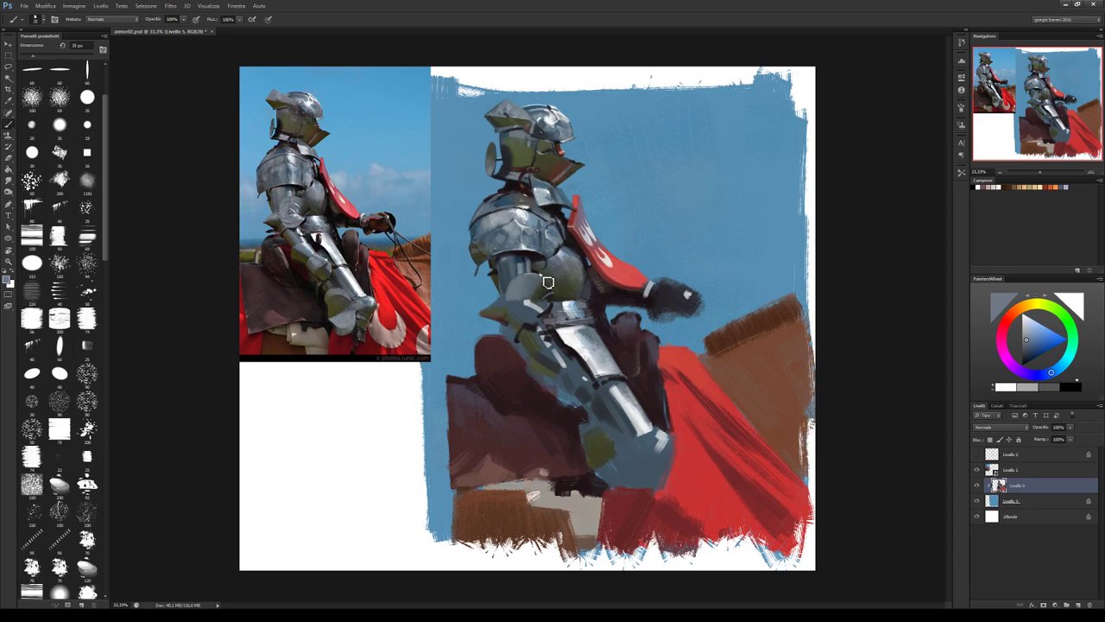
{"action": "left_click", "coordinate": [530, 255], "text": "alt"}
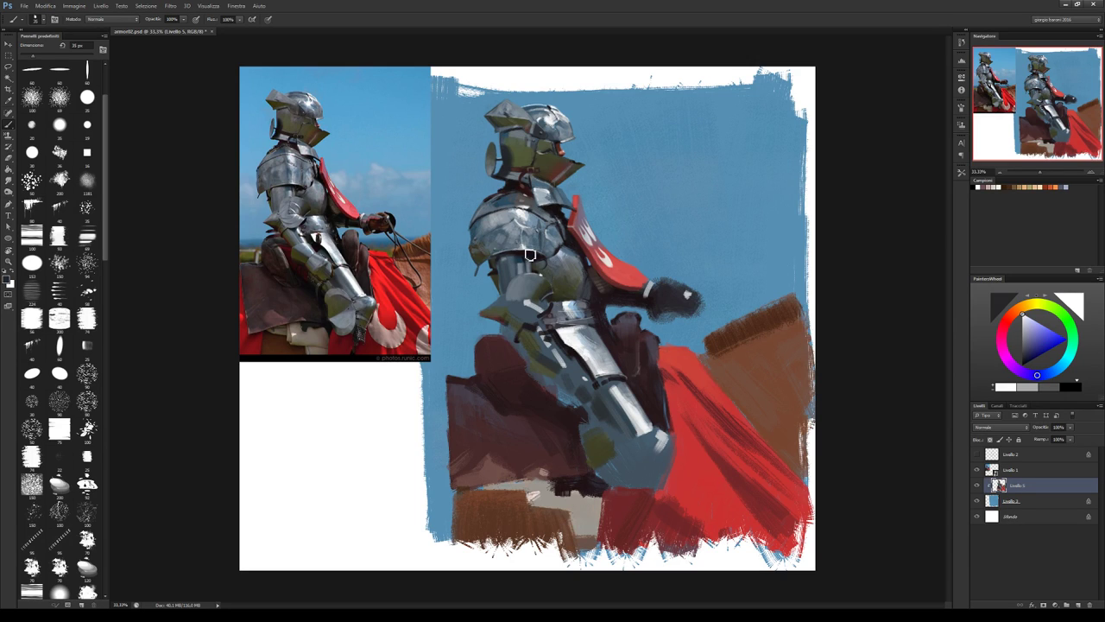
{"action": "left_click", "coordinate": [559, 295], "text": "alt"}
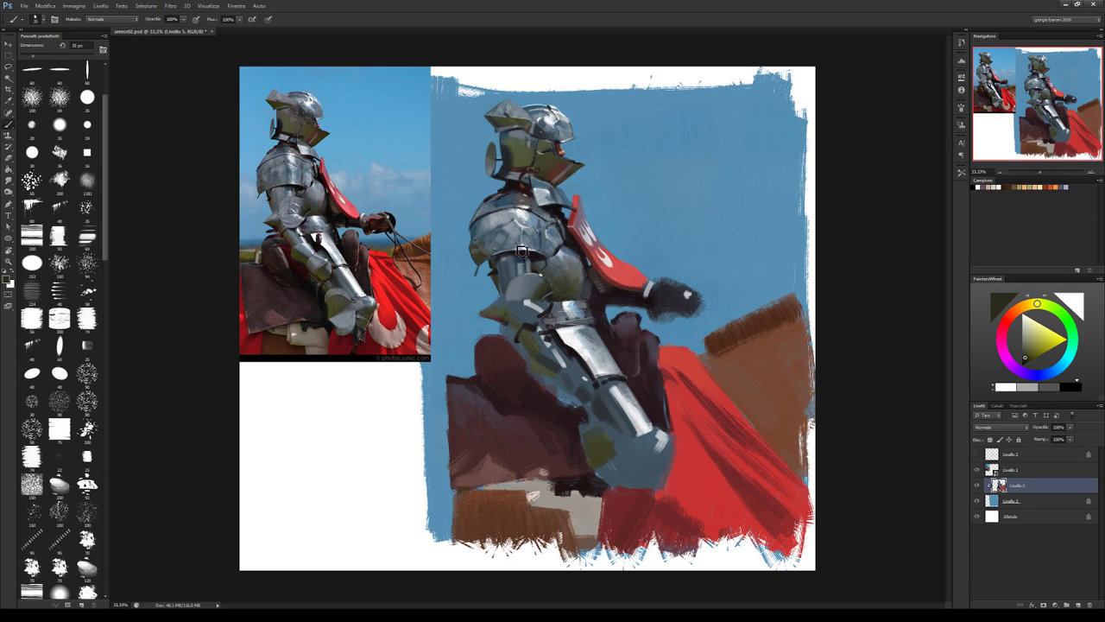
{"action": "left_click", "coordinate": [525, 287], "text": "alt"}
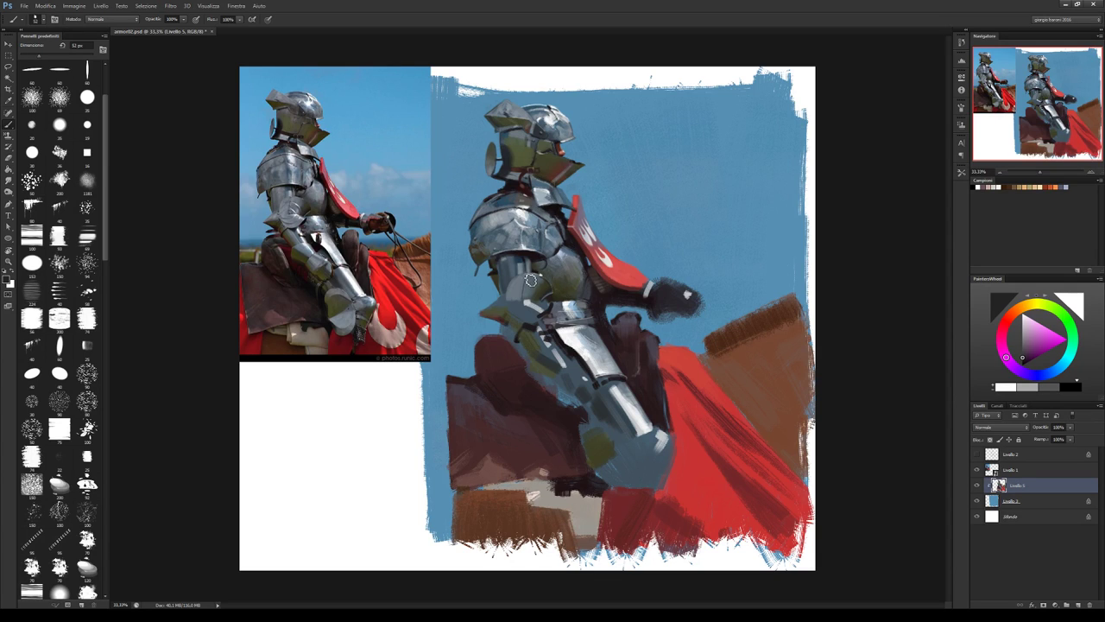
{"action": "left_click", "coordinate": [527, 295], "text": "alt"}
{"action": "left_click", "coordinate": [532, 297], "text": "alt"}
{"action": "left_click", "coordinate": [529, 287], "text": "alt"}
{"action": "left_click", "coordinate": [513, 298], "text": "alt"}
{"action": "left_click", "coordinate": [540, 306], "text": "alt"}
{"action": "left_click", "coordinate": [513, 299], "text": "alt"}
{"action": "left_click", "coordinate": [512, 287], "text": "alt"}
{"action": "left_click", "coordinate": [515, 290], "text": "alt"}
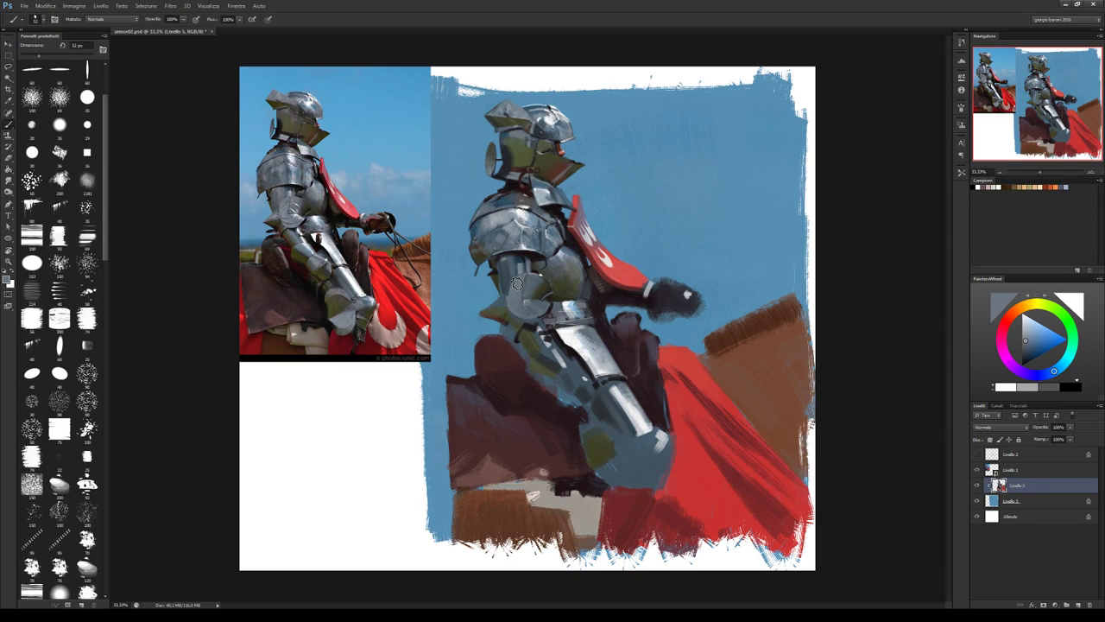
{"action": "left_click", "coordinate": [505, 301], "text": "alt"}
{"action": "left_click", "coordinate": [514, 310], "text": "alt"}
{"action": "left_click", "coordinate": [524, 309], "text": "alt"}
{"action": "left_click", "coordinate": [529, 310], "text": "alt"}
{"action": "left_click", "coordinate": [519, 314], "text": "alt"}
{"action": "left_click", "coordinate": [518, 313], "text": "alt"}
{"action": "left_click", "coordinate": [520, 307], "text": "alt"}
{"action": "left_click", "coordinate": [514, 285], "text": "alt"}
{"action": "left_click", "coordinate": [509, 308], "text": "alt"}
{"action": "left_click", "coordinate": [514, 289], "text": "alt"}
Sample purple, blue and olive armour tones, then paint a light grey highlight on the elbow.
{"action": "left_click", "coordinate": [529, 327], "text": "alt"}
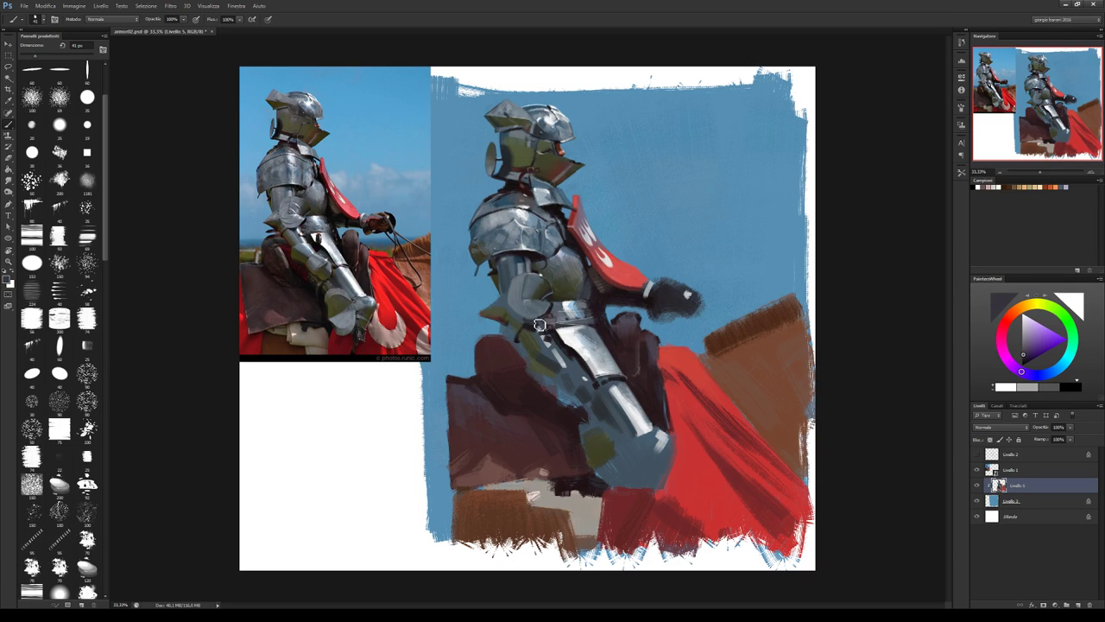
{"action": "left_click", "coordinate": [531, 324], "text": "alt"}
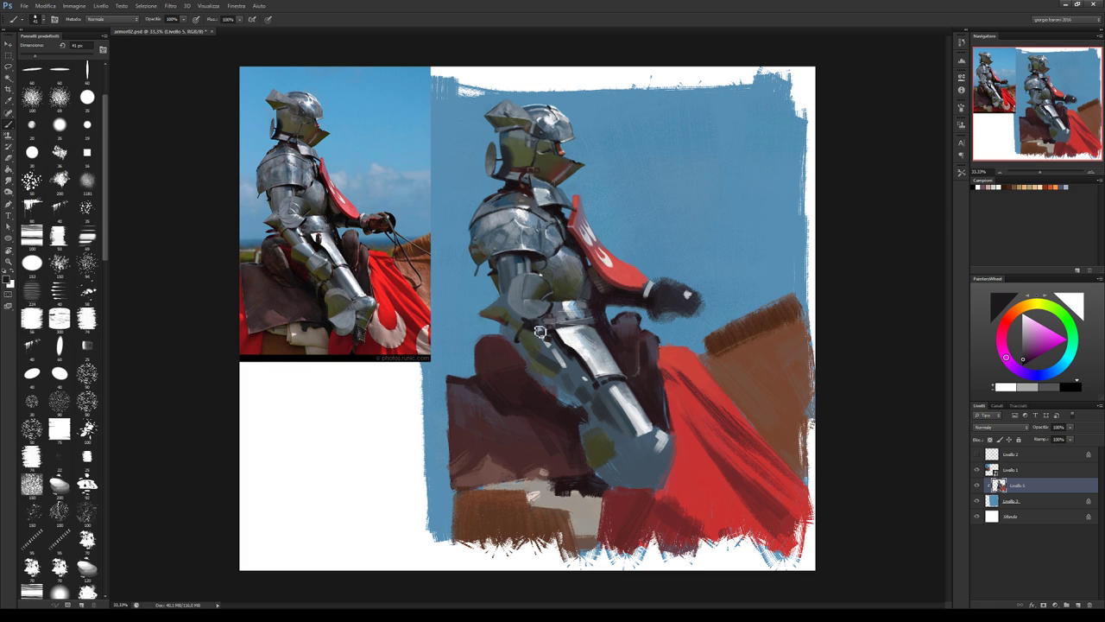
{"action": "left_click", "coordinate": [530, 331], "text": "alt"}
{"action": "left_click", "coordinate": [556, 313], "text": "alt"}
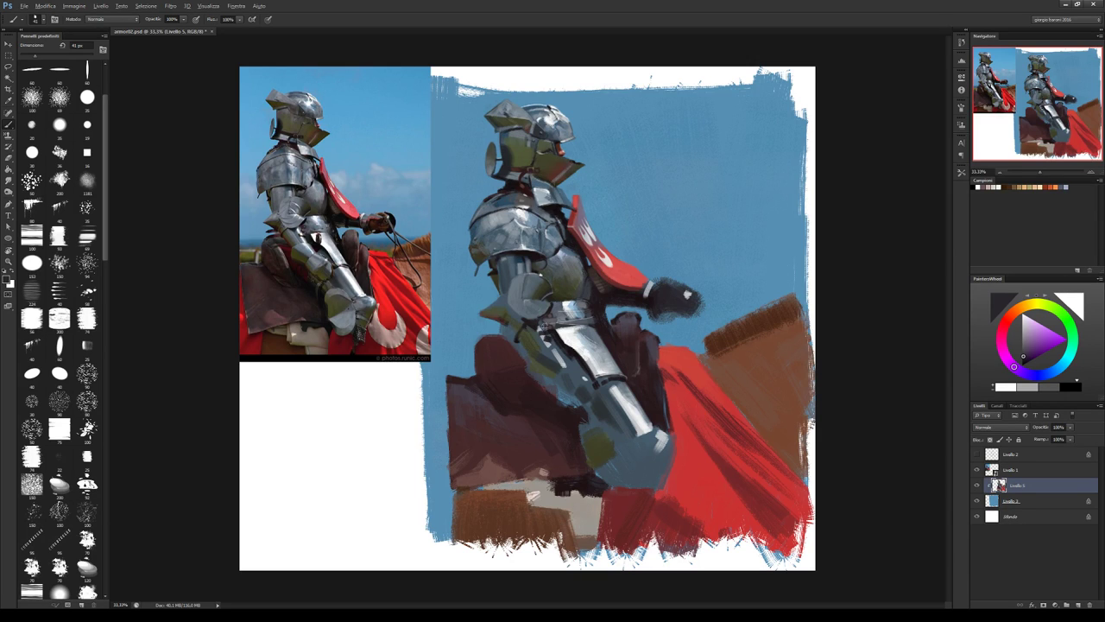
{"action": "left_click", "coordinate": [544, 323], "text": "alt"}
{"action": "left_click", "coordinate": [554, 313], "text": "alt"}
{"action": "left_click", "coordinate": [552, 310], "text": "alt"}
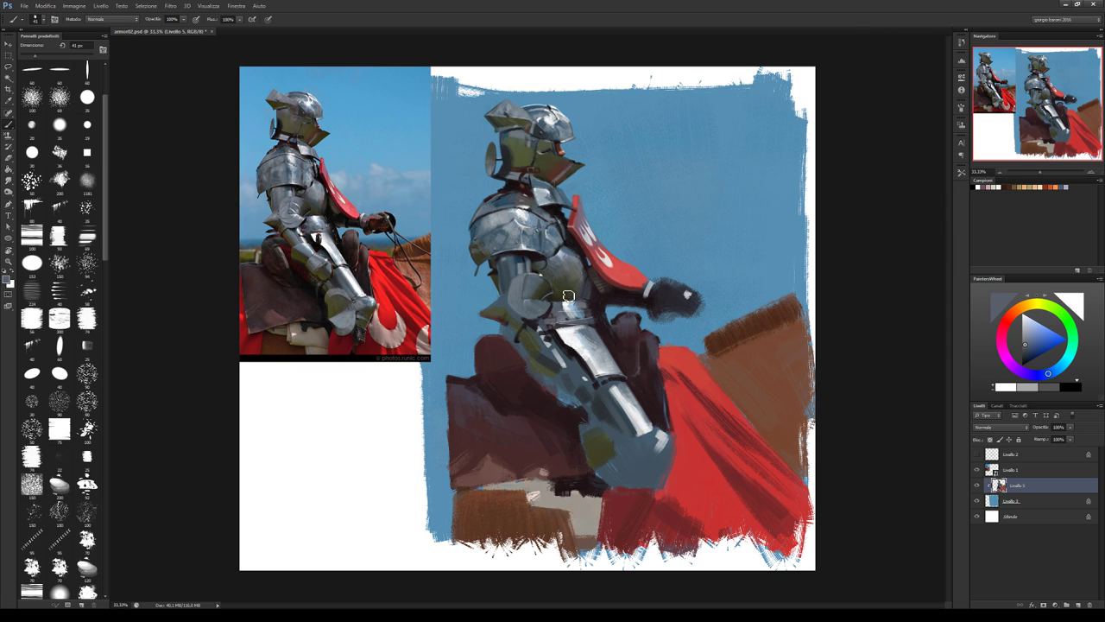
{"action": "left_click", "coordinate": [554, 305], "text": "alt"}
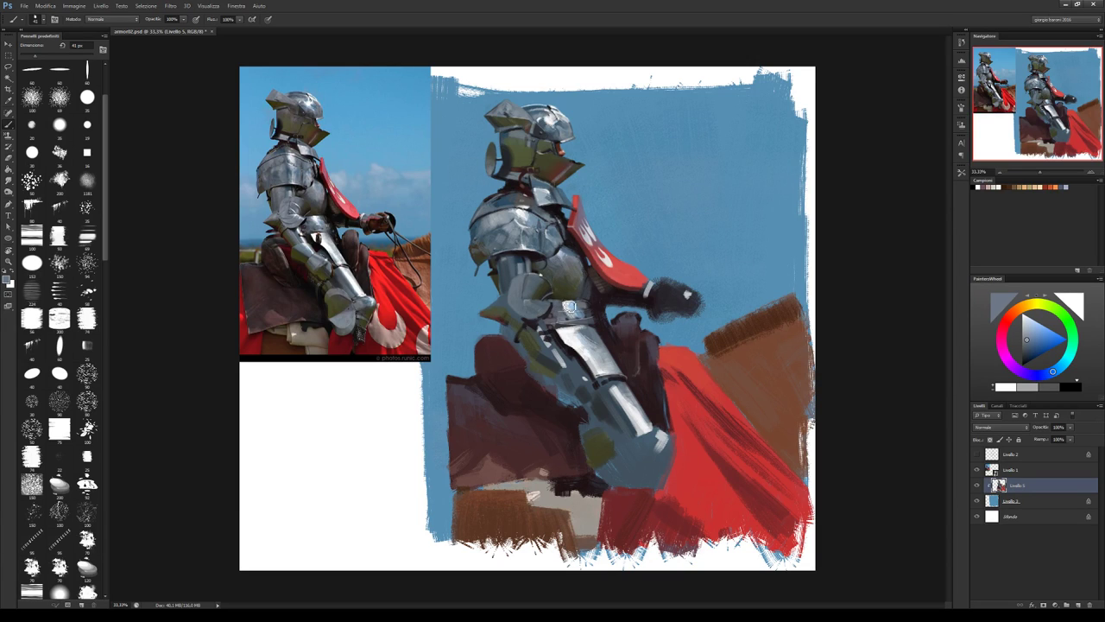
{"action": "left_click", "coordinate": [559, 285], "text": "alt"}
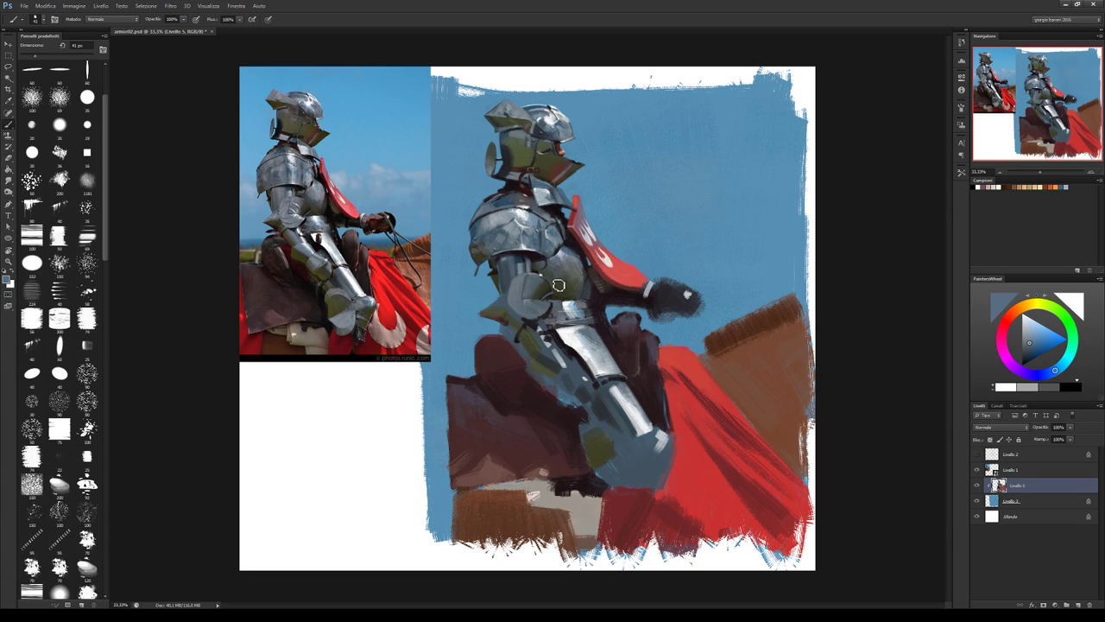
{"action": "left_click", "coordinate": [553, 301], "text": "alt"}
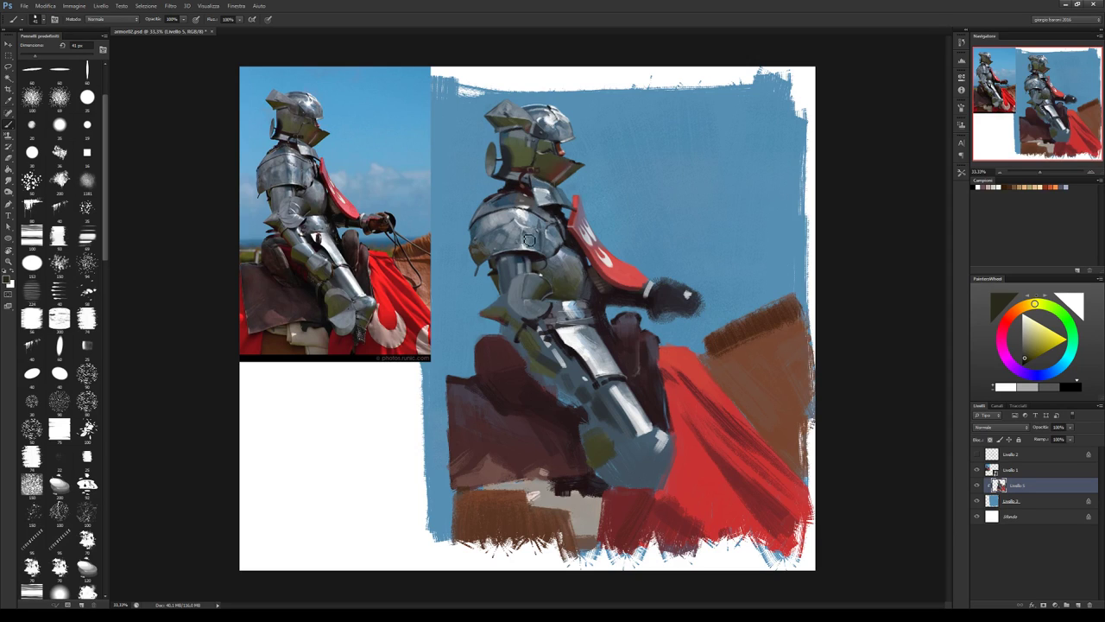
{"action": "left_click", "coordinate": [550, 315], "text": "alt"}
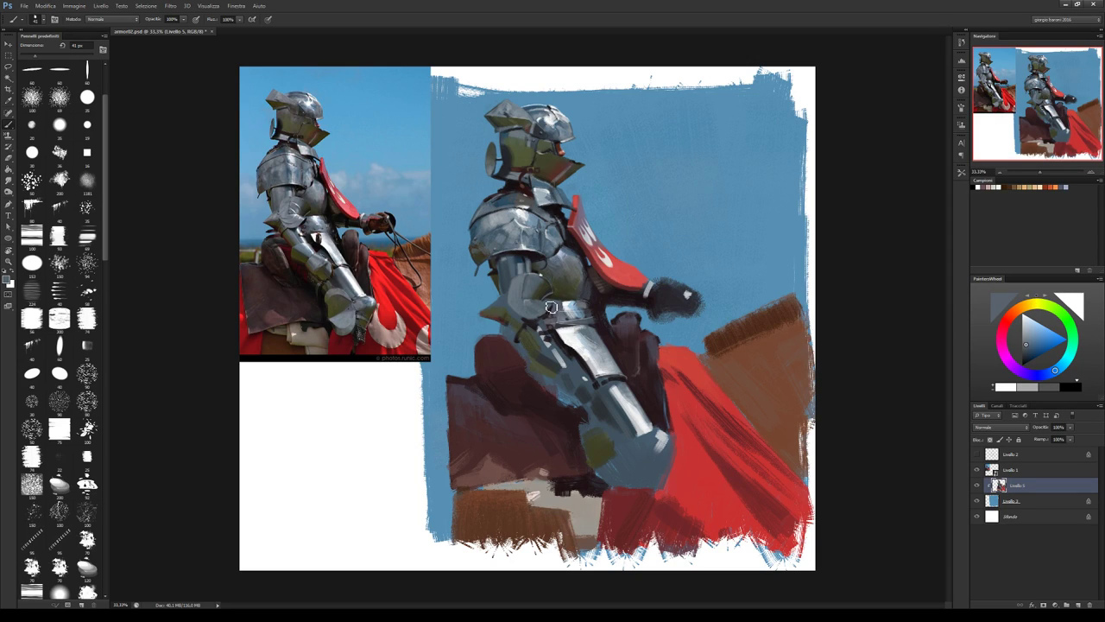
{"action": "left_click", "coordinate": [542, 321], "text": "alt"}
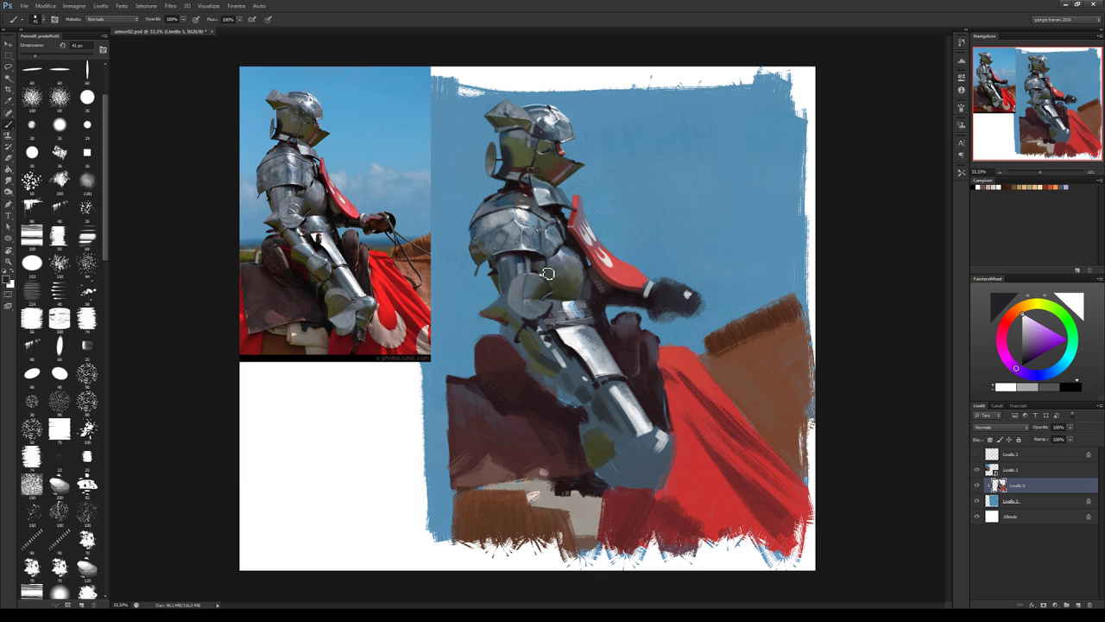
{"action": "left_click", "coordinate": [548, 318], "text": "alt"}
{"action": "mouse_move", "coordinate": [550, 279]}
{"action": "left_mouse_down"}
{"action": "mouse_move", "coordinate": [527, 294]}
{"action": "mouse_move", "coordinate": [543, 307]}
{"action": "left_mouse_up"}
Resample a blue-grey from the knight's armour.
{"action": "left_click", "coordinate": [521, 314], "text": "alt"}
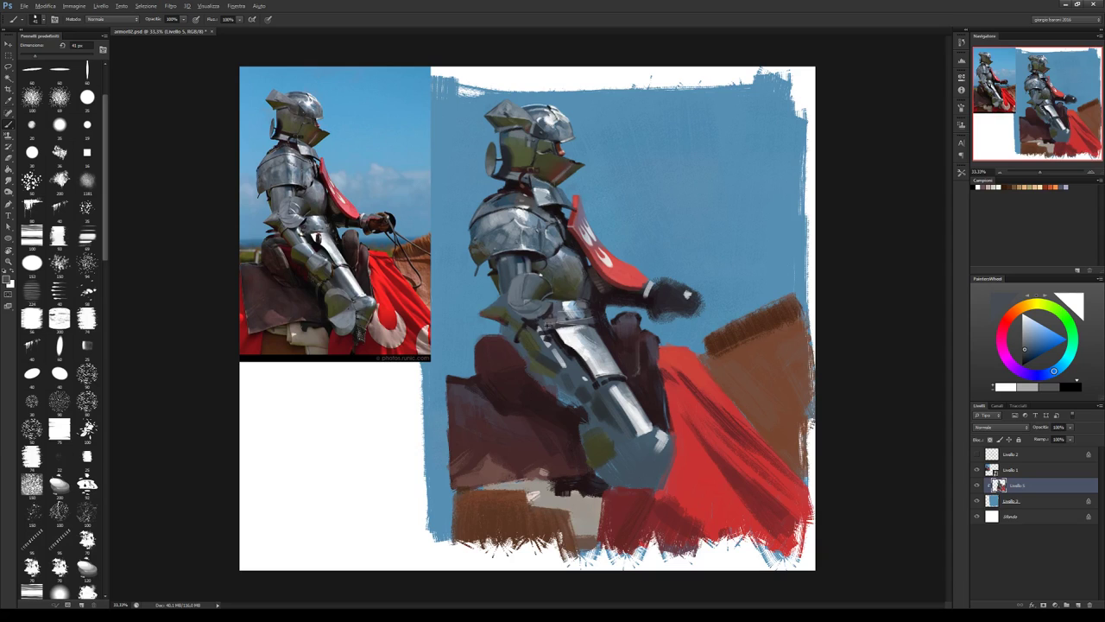
{"action": "left_click", "coordinate": [521, 316], "text": "alt"}
{"action": "left_click", "coordinate": [534, 313], "text": "alt"}
{"action": "left_click", "coordinate": [525, 303], "text": "alt"}
{"action": "left_click", "coordinate": [557, 313], "text": "alt"}
{"action": "left_click", "coordinate": [552, 275], "text": "alt"}
Shrink the brush to 30 px and sample a lighter grey-blue from the armour.
{"action": "key", "text": "bracketleft"}
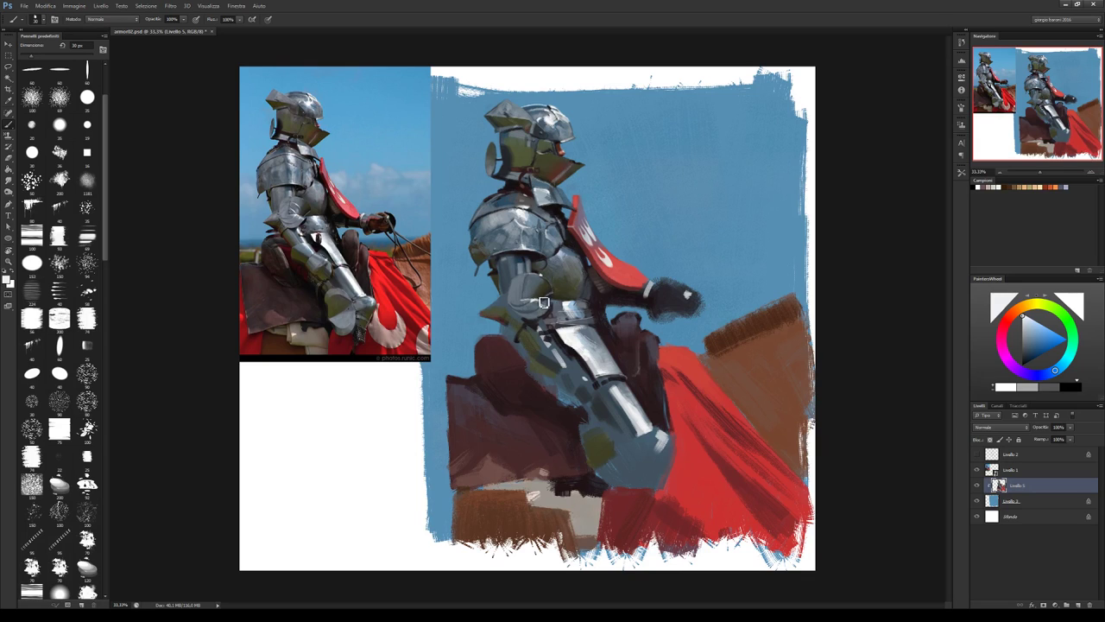
{"action": "left_click", "coordinate": [525, 304], "text": "alt"}
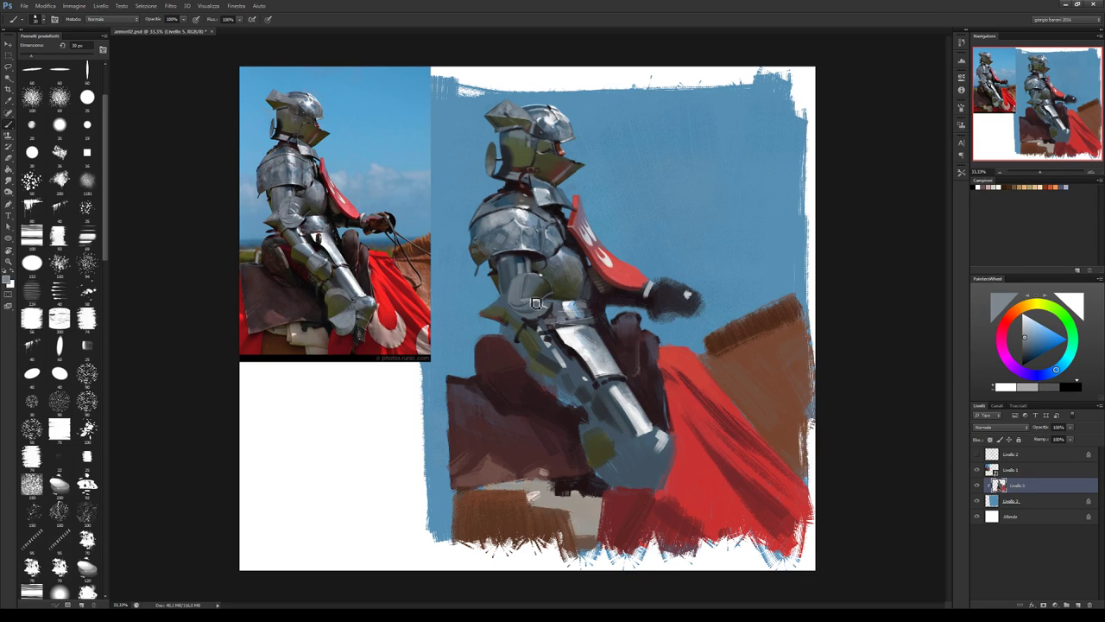
{"action": "left_click", "coordinate": [524, 303], "text": "alt"}
{"action": "left_click", "coordinate": [535, 304], "text": "alt"}
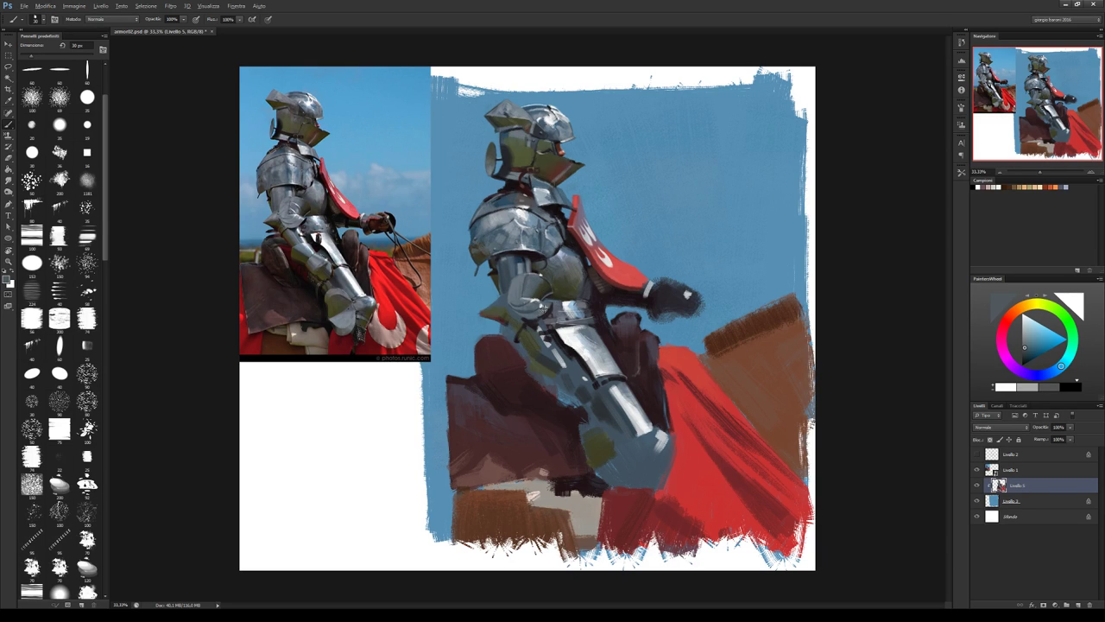
{"action": "left_click", "coordinate": [537, 323], "text": "alt"}
{"action": "left_click", "coordinate": [551, 305], "text": "alt"}
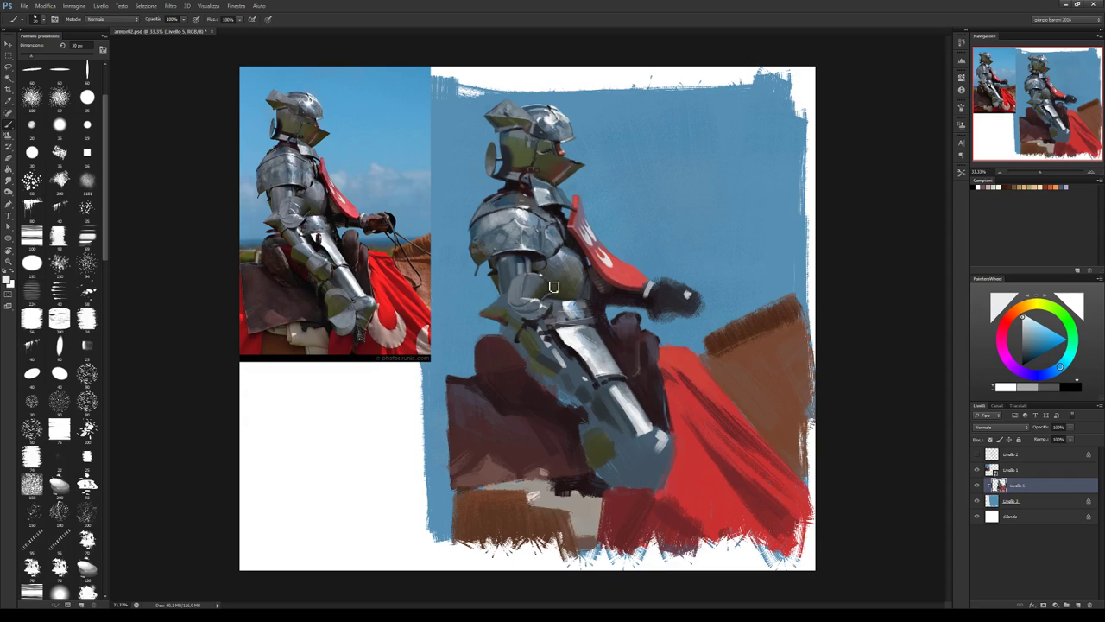
{"action": "left_click", "coordinate": [552, 310], "text": "alt"}
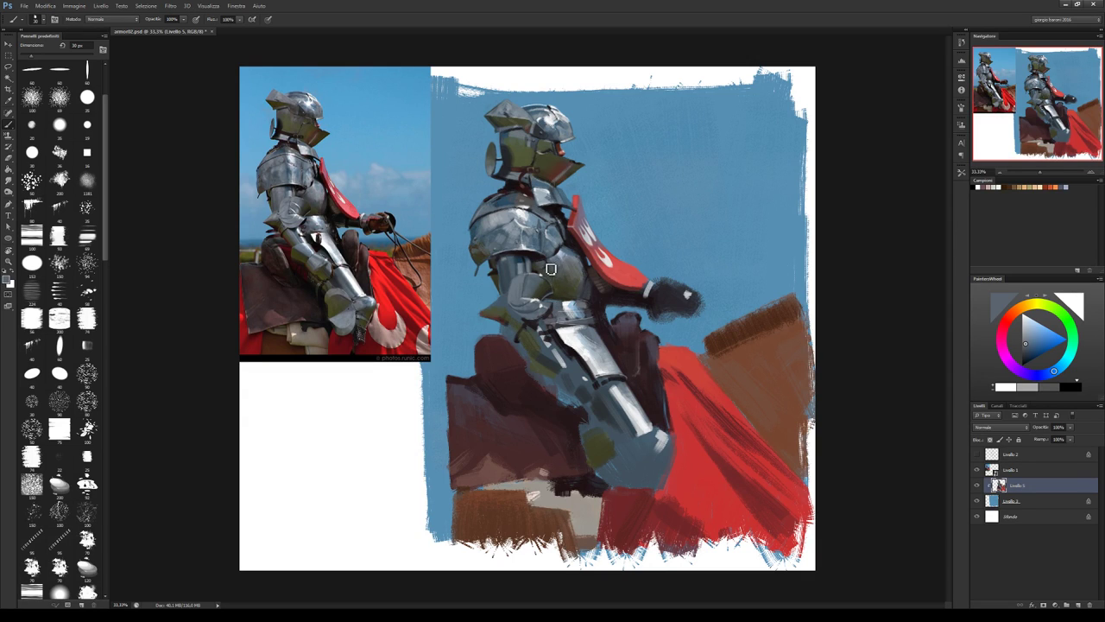
{"action": "left_click", "coordinate": [531, 292], "text": "alt"}
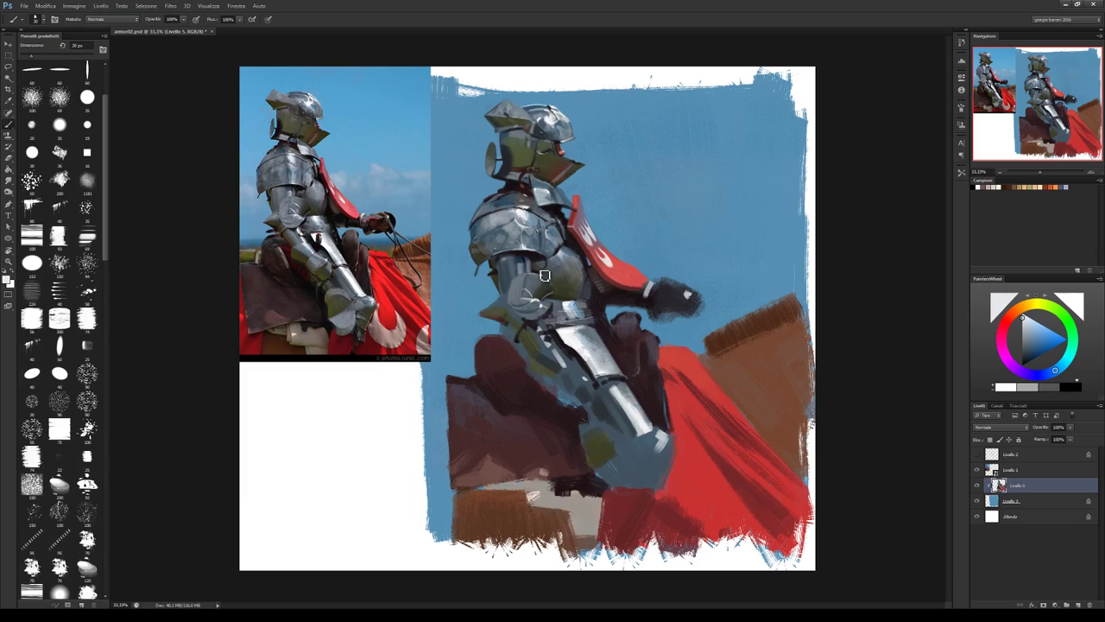
Paint lighter grey-blue strokes over the elbow guard, brightening and darkening its tones.
{"action": "left_click_drag", "start_coordinate": [523, 296], "coordinate": [550, 289]}
{"action": "left_click", "coordinate": [1026, 332]}
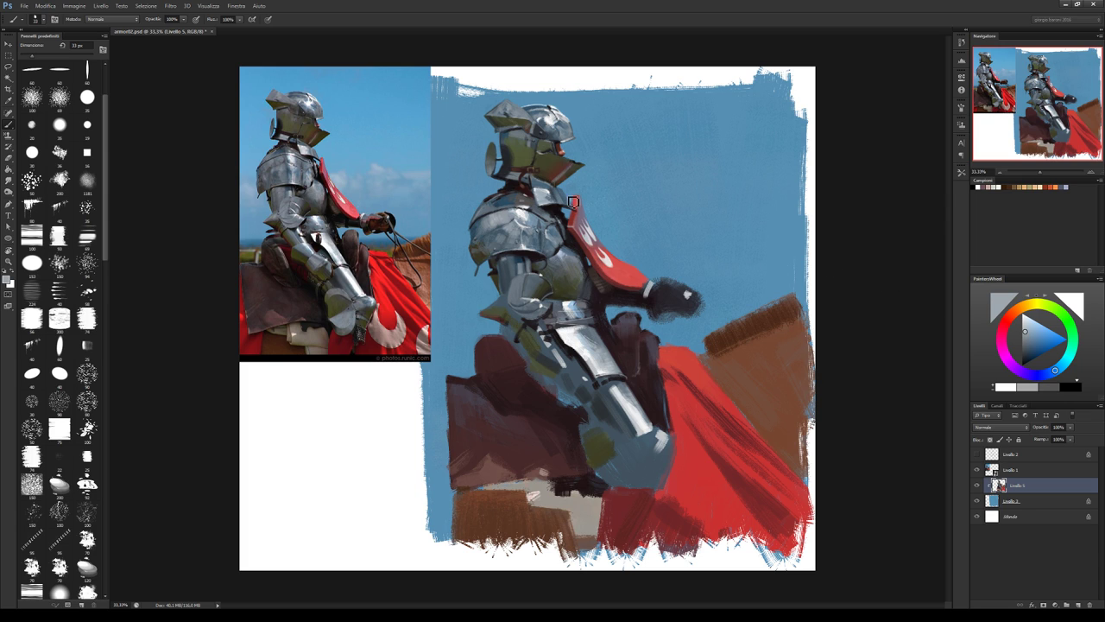
{"action": "left_click", "coordinate": [523, 306], "text": "alt"}
{"action": "left_click_drag", "start_coordinate": [522, 304], "coordinate": [515, 298]}
{"action": "left_click_drag", "start_coordinate": [532, 266], "coordinate": [516, 300]}
{"action": "left_click_drag", "start_coordinate": [515, 300], "coordinate": [536, 287]}
{"action": "left_click_drag", "start_coordinate": [545, 297], "coordinate": [558, 288]}
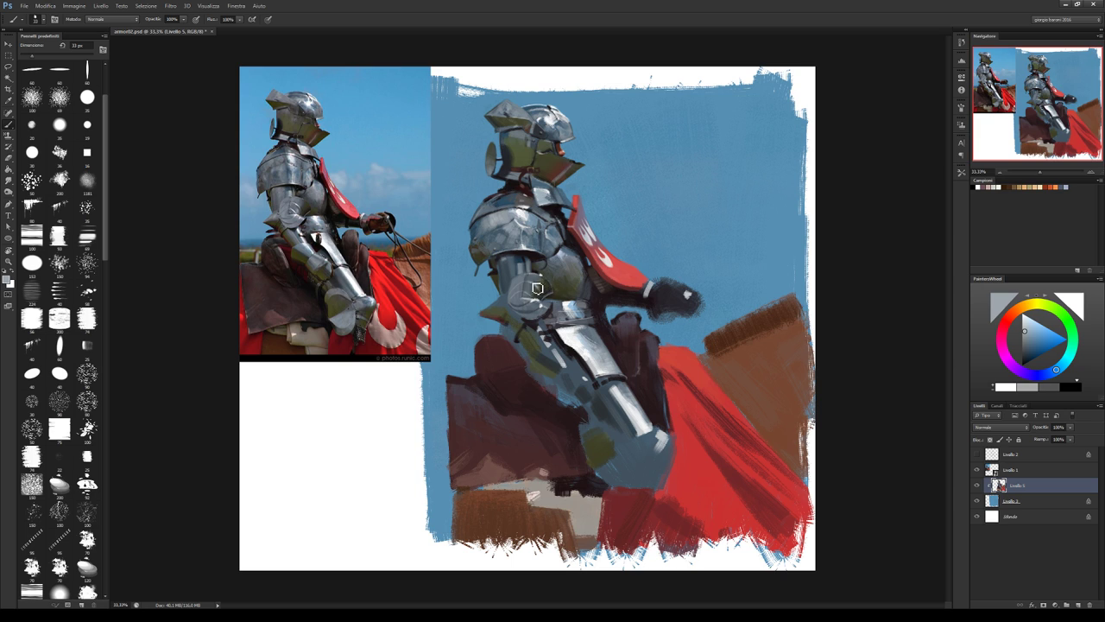
Add and sharpen a curved light highlight along the elbow guard's edge.
{"action": "left_click", "coordinate": [518, 304], "text": "alt"}
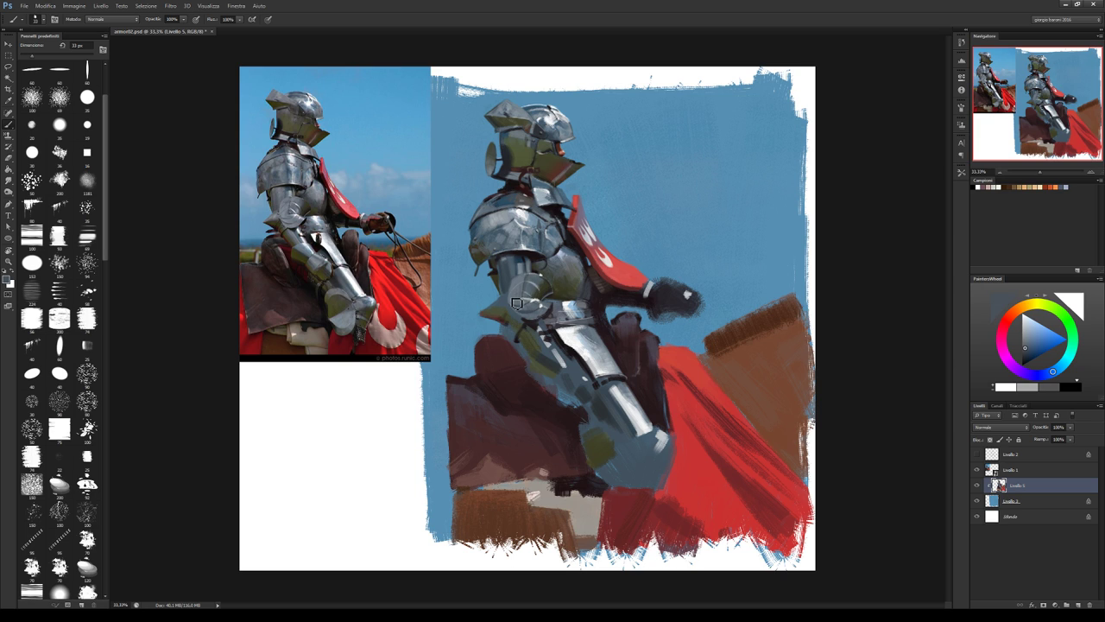
{"action": "left_click_drag", "start_coordinate": [516, 303], "coordinate": [540, 291]}
{"action": "left_click_drag", "start_coordinate": [525, 293], "coordinate": [513, 306]}
{"action": "left_click", "coordinate": [525, 212], "text": "alt"}
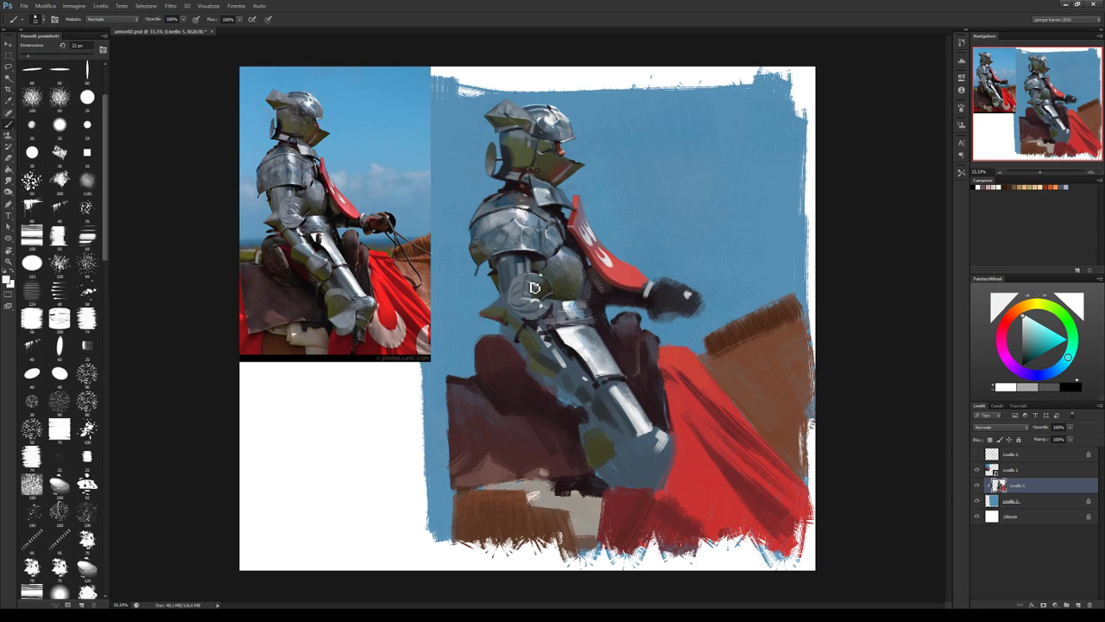
Repaint the elbow disc lighter with a cleaner edge and sample the arm's blue-grey.
{"action": "mouse_move", "coordinate": [530, 297]}
{"action": "left_mouse_down"}
{"action": "mouse_move", "coordinate": [557, 287]}
{"action": "mouse_move", "coordinate": [538, 300]}
{"action": "mouse_move", "coordinate": [557, 299]}
{"action": "left_mouse_up"}
{"action": "left_click", "coordinate": [539, 307], "text": "alt"}
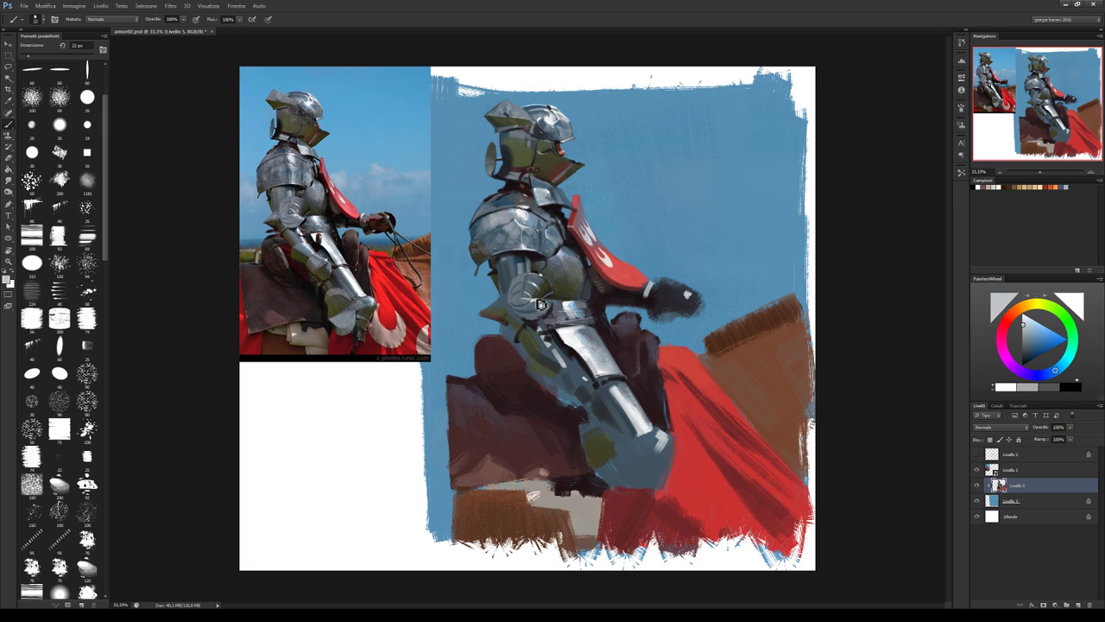
{"action": "left_click", "coordinate": [544, 307], "text": "alt"}
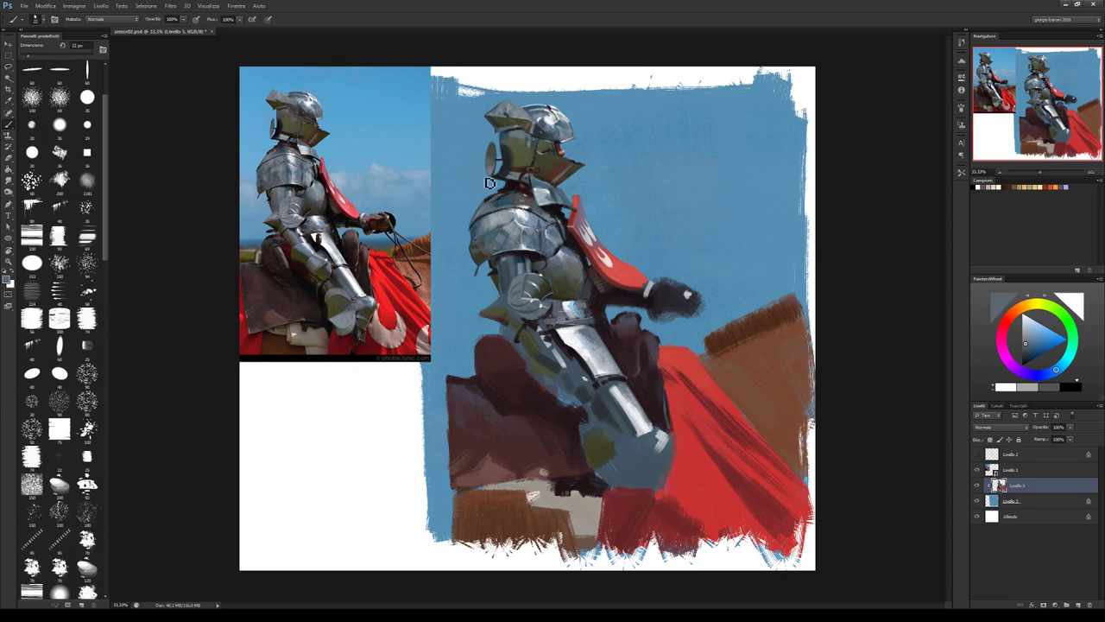
{"action": "left_click", "coordinate": [540, 307], "text": "alt"}
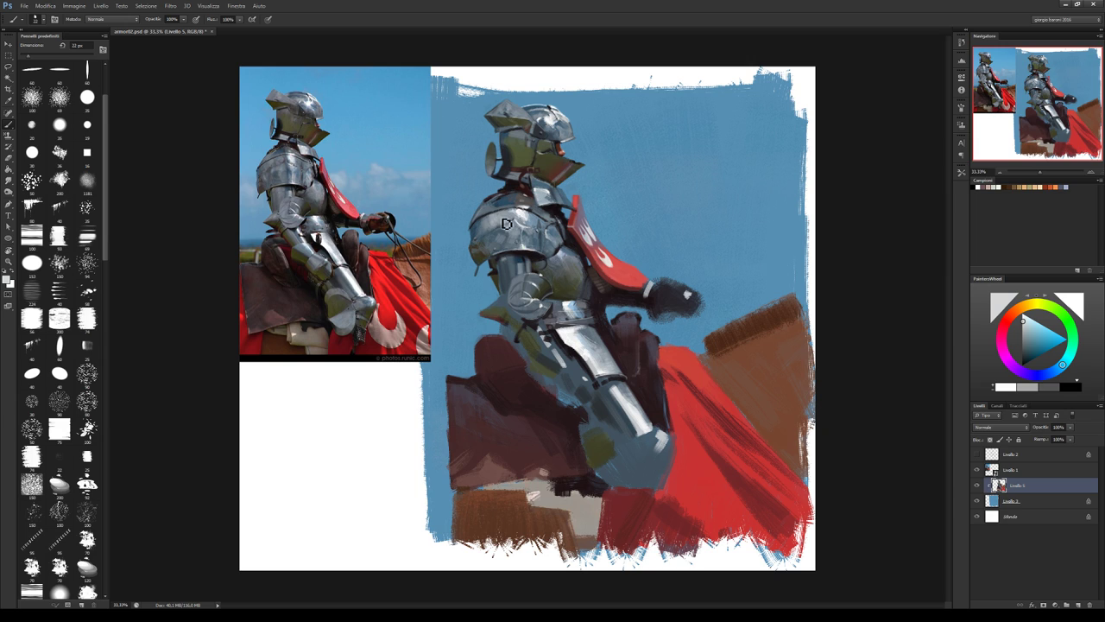
{"action": "left_click", "coordinate": [538, 285], "text": "alt"}
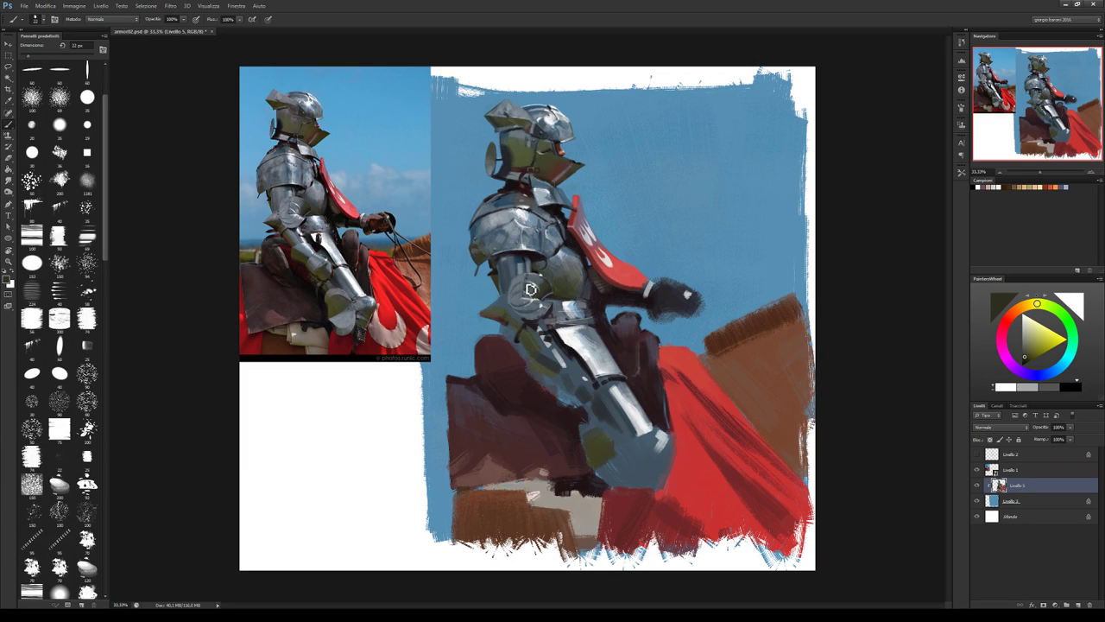
{"action": "left_click", "coordinate": [531, 279], "text": "alt"}
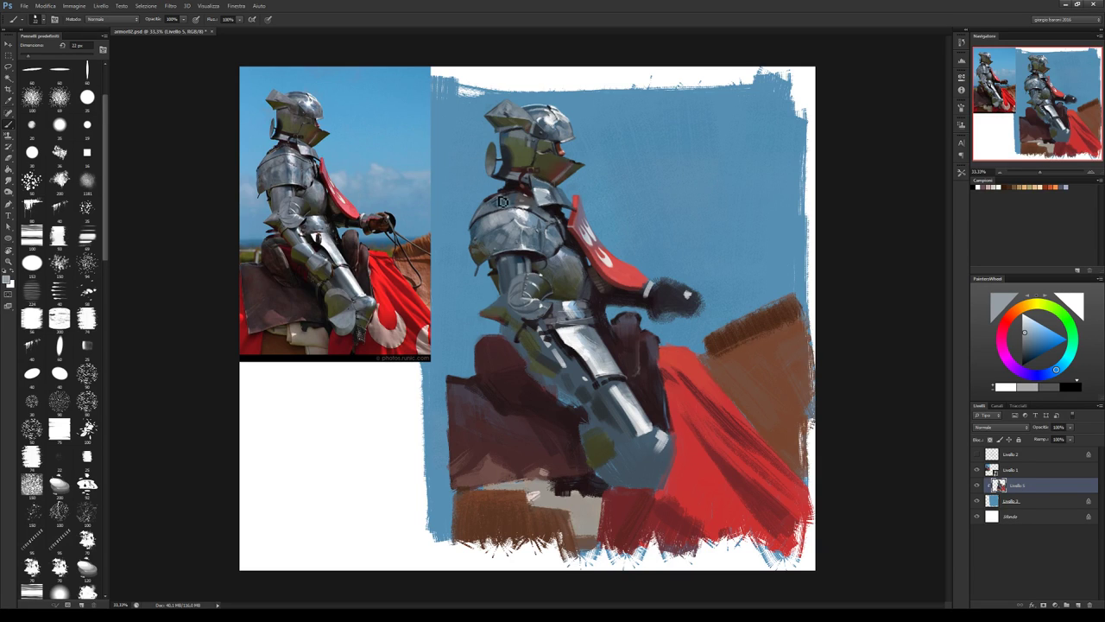
{"action": "left_click", "coordinate": [518, 301], "text": "alt"}
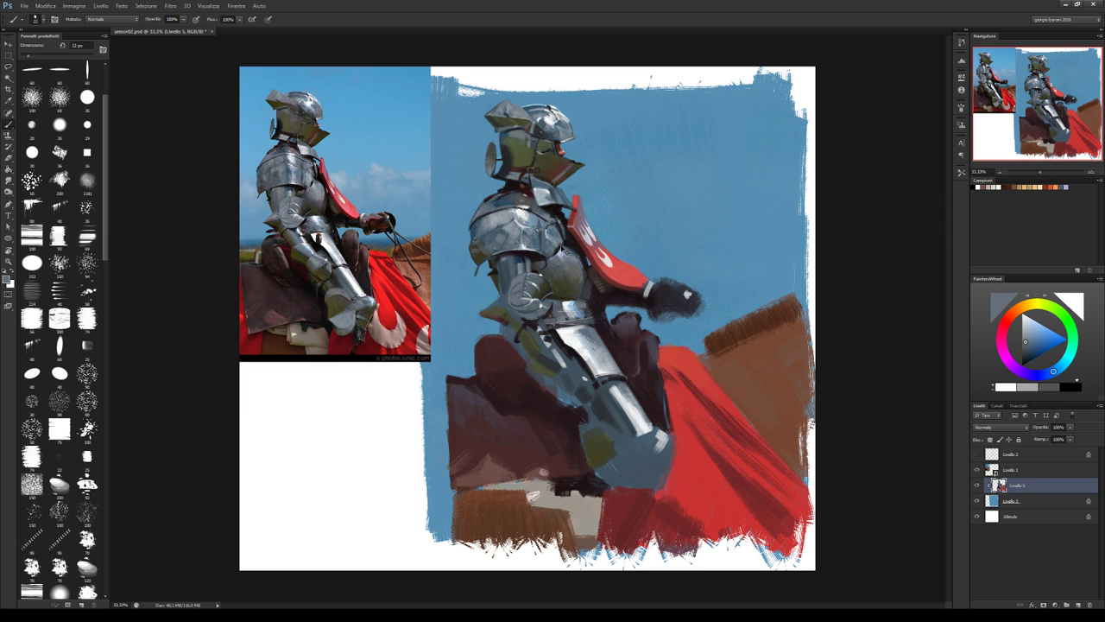
{"action": "key", "text": "ctrl+s"}
Choose a different brush shape and set a dark red paint shifted towards magenta.
{"action": "left_click", "coordinate": [31, 429]}
{"action": "left_click", "coordinate": [618, 352], "text": "alt"}
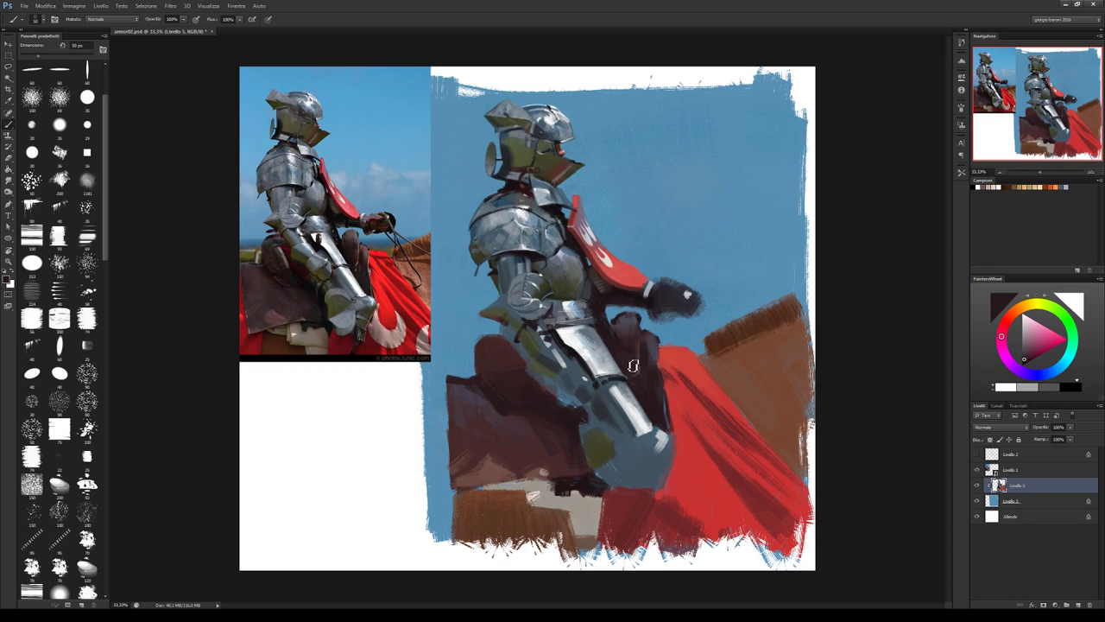
{"action": "left_click", "coordinate": [721, 361], "text": "alt"}
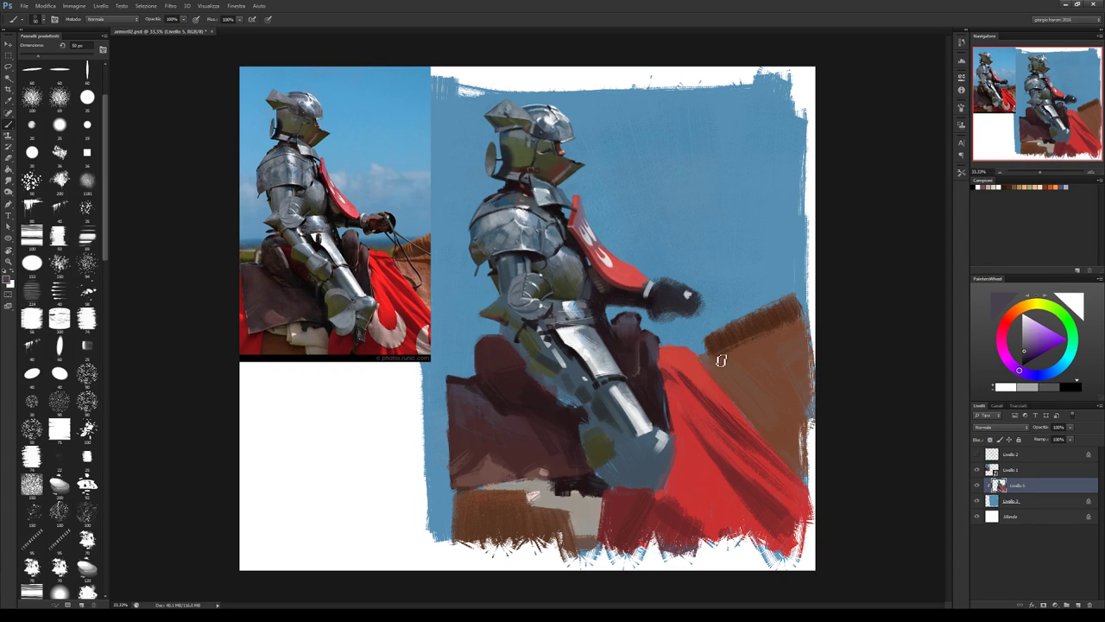
{"action": "left_click", "coordinate": [1023, 345]}
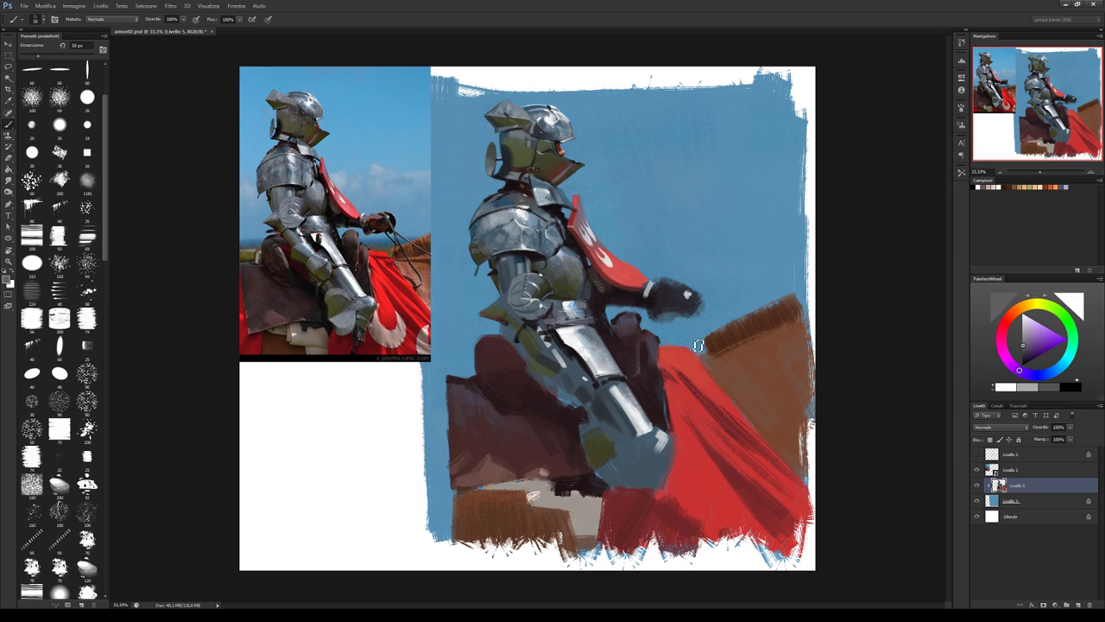
{"action": "left_click", "coordinate": [631, 332], "text": "alt"}
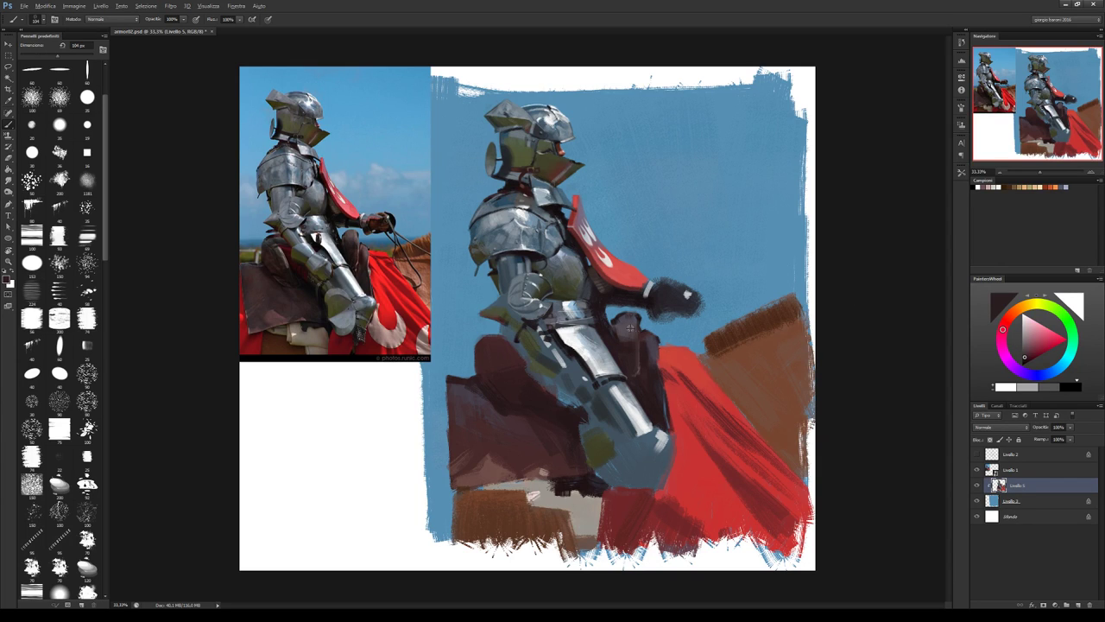
{"action": "left_click", "coordinate": [786, 355], "text": "alt"}
{"action": "left_click", "coordinate": [1009, 325]}
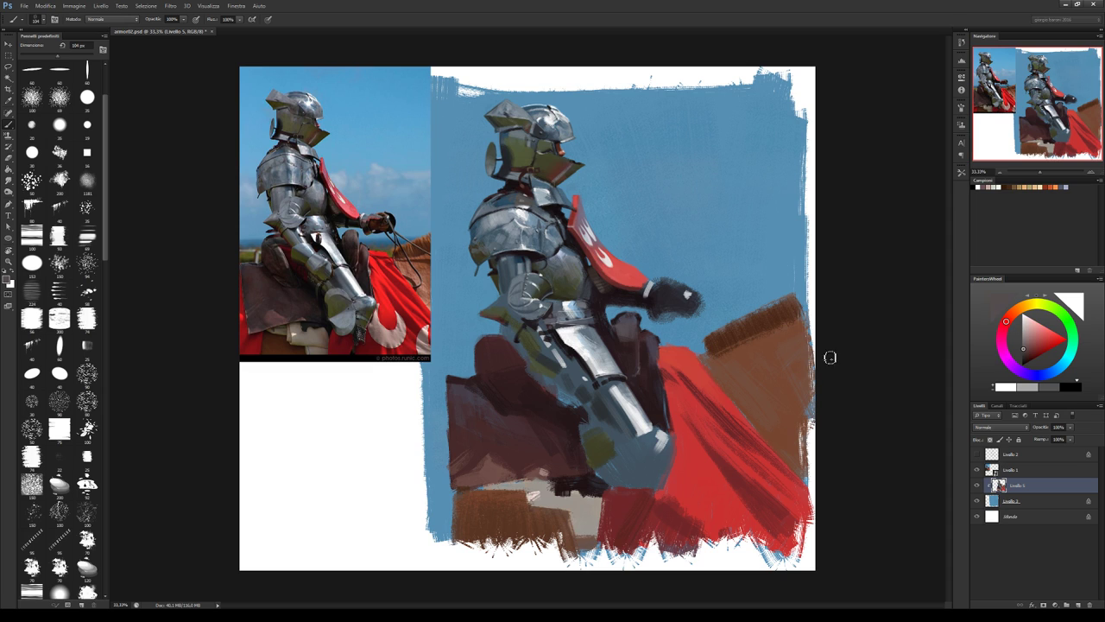
{"action": "left_click", "coordinate": [627, 335], "text": "alt"}
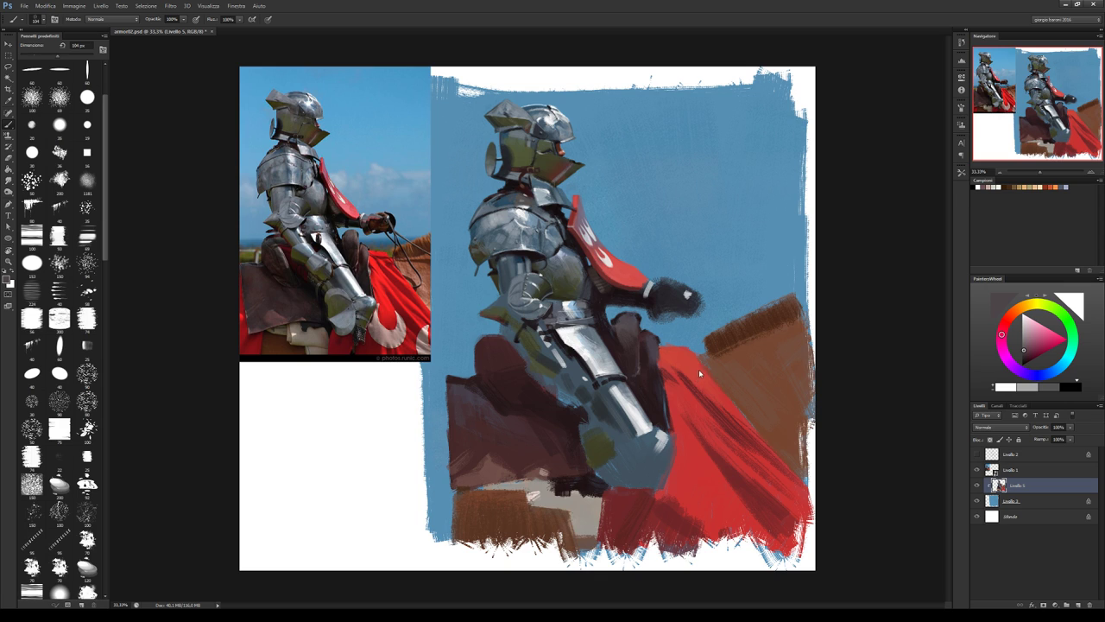
Shrink the brush to 41 px and sample blue-grey, olive and magenta-red tones.
{"action": "key", "text": "bracketleft"}
{"action": "key", "text": "bracketleft"}
{"action": "key", "text": "bracketleft"}
{"action": "left_click", "coordinate": [614, 391], "text": "alt"}
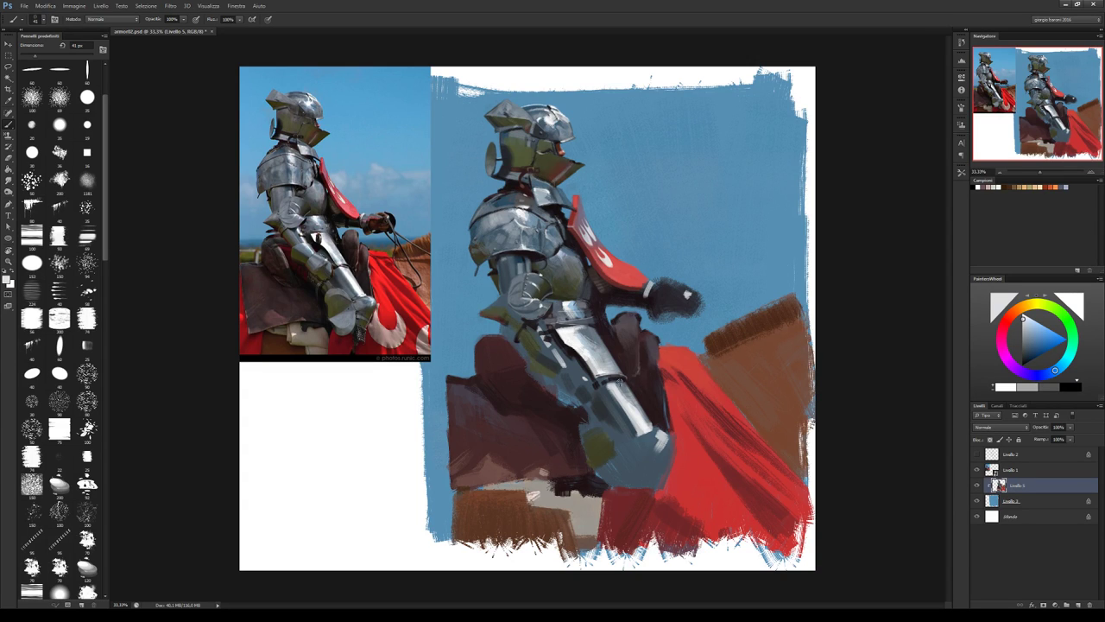
{"action": "left_click", "coordinate": [622, 389], "text": "alt"}
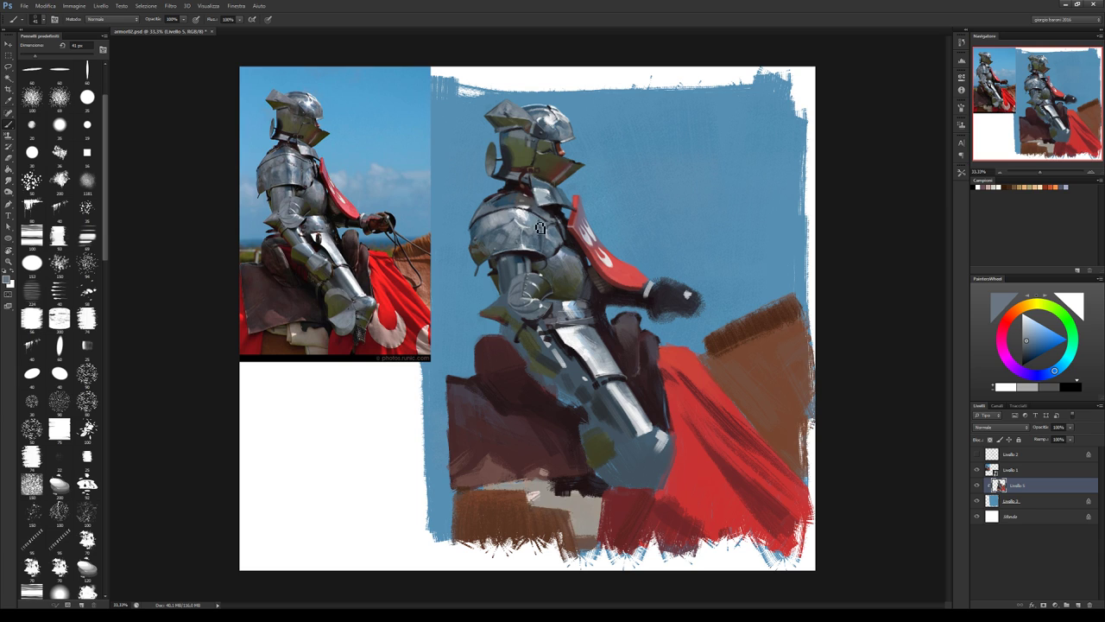
{"action": "left_click", "coordinate": [521, 333], "text": "alt"}
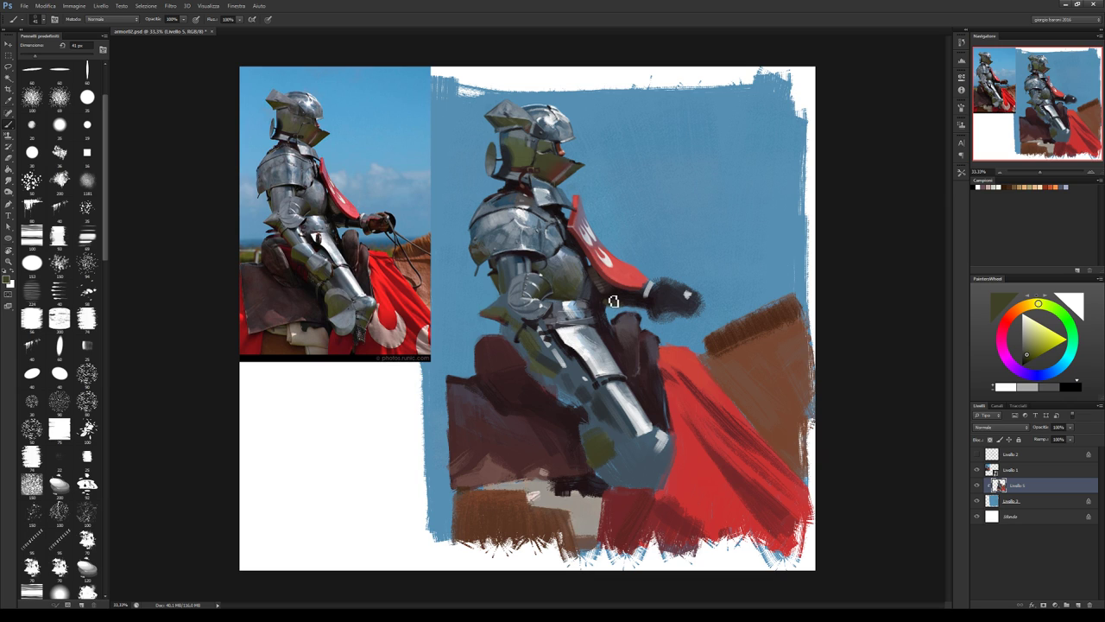
{"action": "left_click", "coordinate": [616, 302], "text": "alt"}
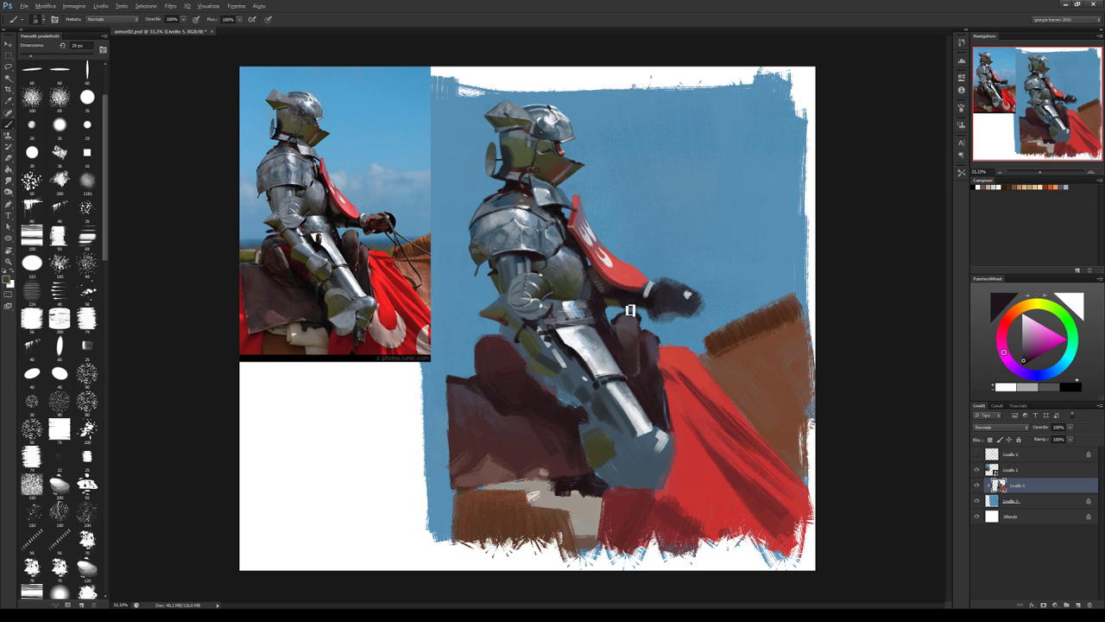
Sample the gauntlet's near-black and make the line sketch layer visible over the painting.
{"action": "left_click", "coordinate": [631, 310], "text": "alt"}
{"action": "left_click", "coordinate": [621, 300], "text": "alt"}
{"action": "left_click", "coordinate": [643, 304], "text": "alt"}
{"action": "left_click", "coordinate": [533, 343], "text": "alt"}
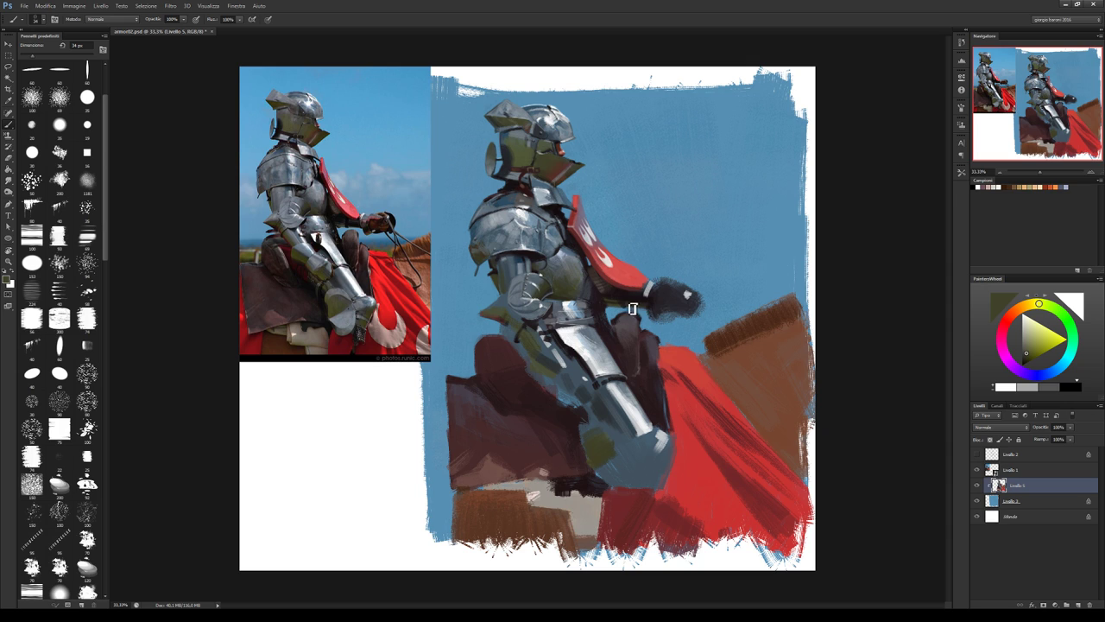
{"action": "left_click", "coordinate": [652, 307], "text": "alt"}
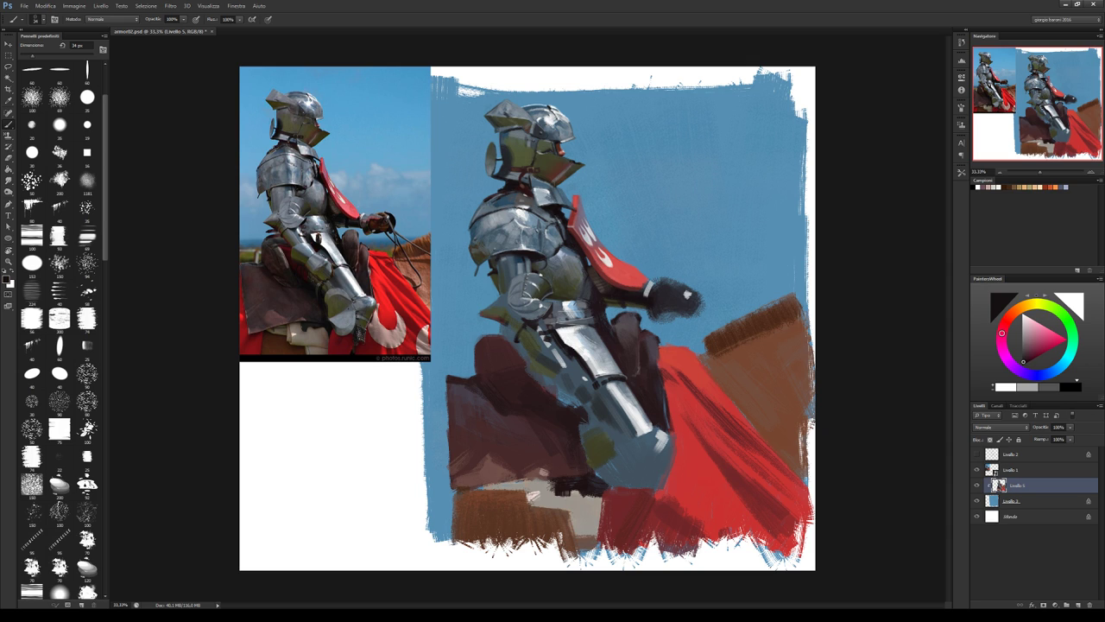
{"action": "left_click", "coordinate": [618, 302], "text": "alt"}
{"action": "left_click", "coordinate": [618, 300], "text": "alt"}
{"action": "left_click", "coordinate": [977, 486]}
{"action": "left_click", "coordinate": [977, 469]}
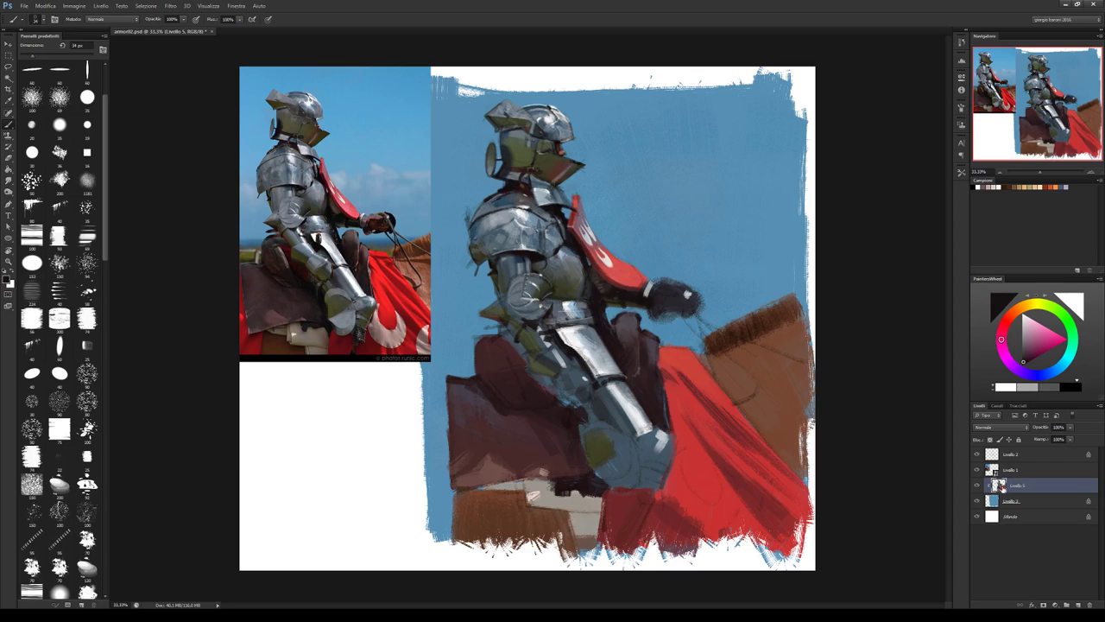
{"action": "key", "text": "e"}
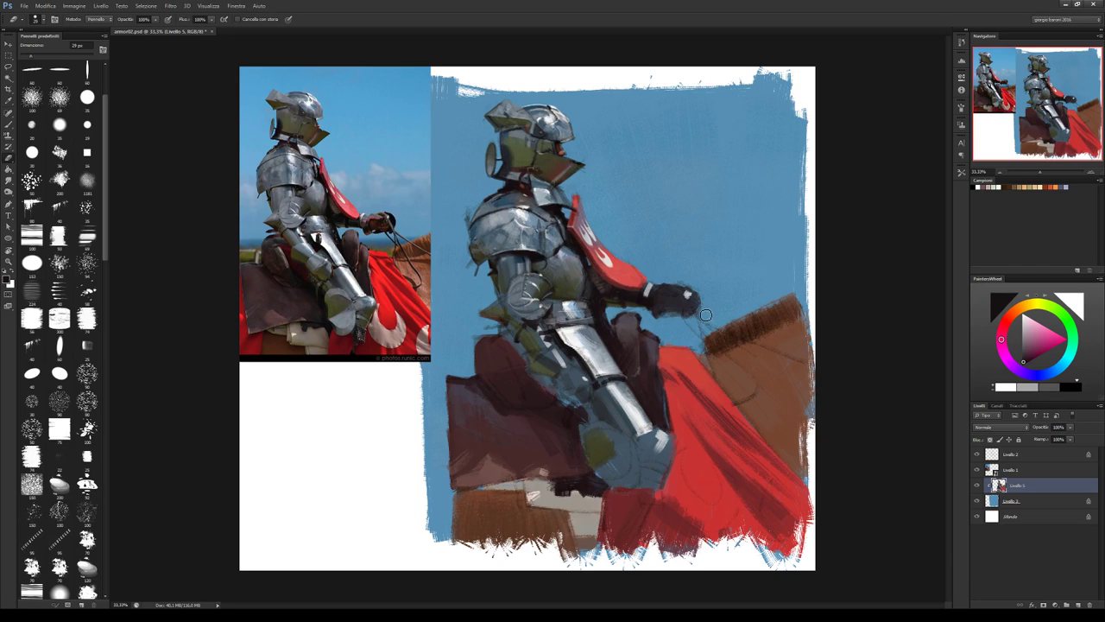
{"action": "left_click", "coordinate": [977, 486]}
Darken the gauntlet's right side with a dark blue-grey using a 10 px brush.
{"action": "key", "text": "b"}
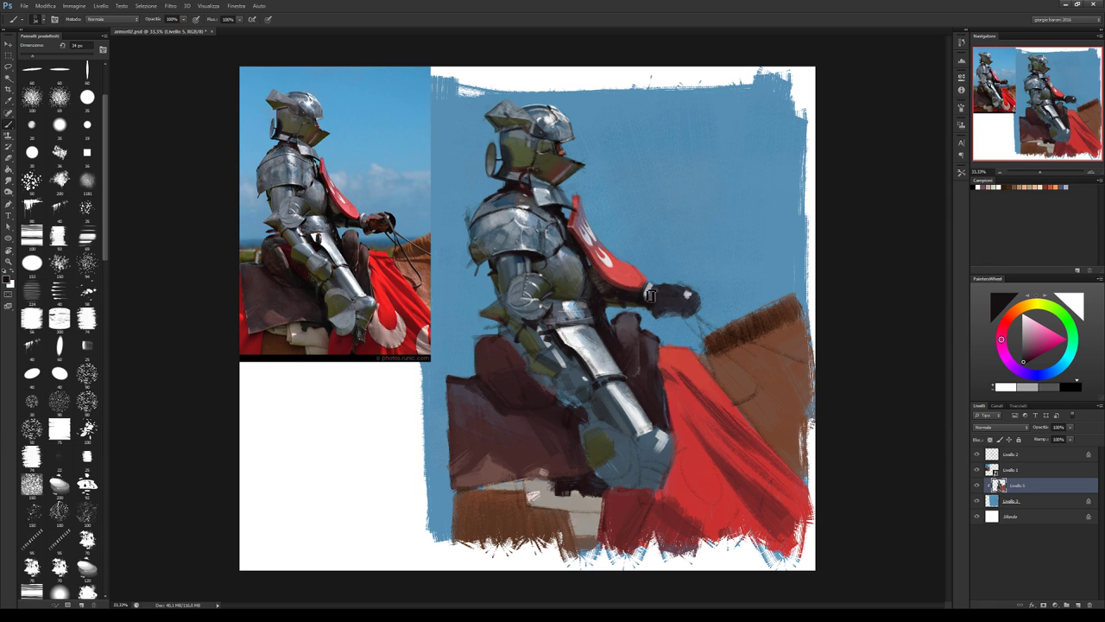
{"action": "left_click", "coordinate": [652, 300], "text": "alt"}
{"action": "left_click", "coordinate": [574, 286], "text": "alt"}
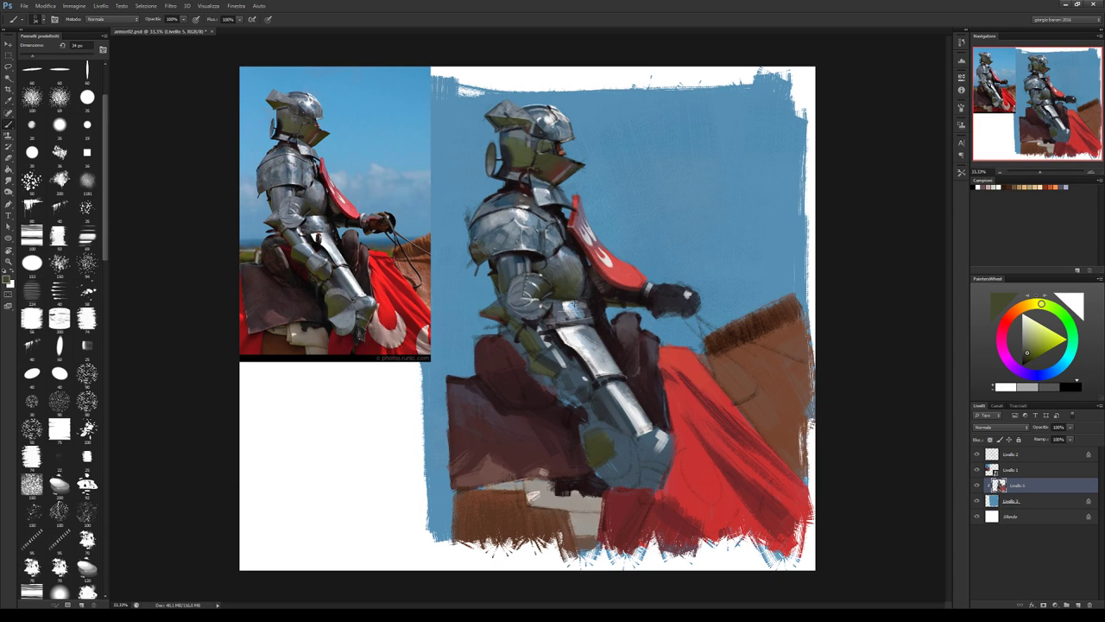
{"action": "left_click", "coordinate": [663, 289], "text": "alt"}
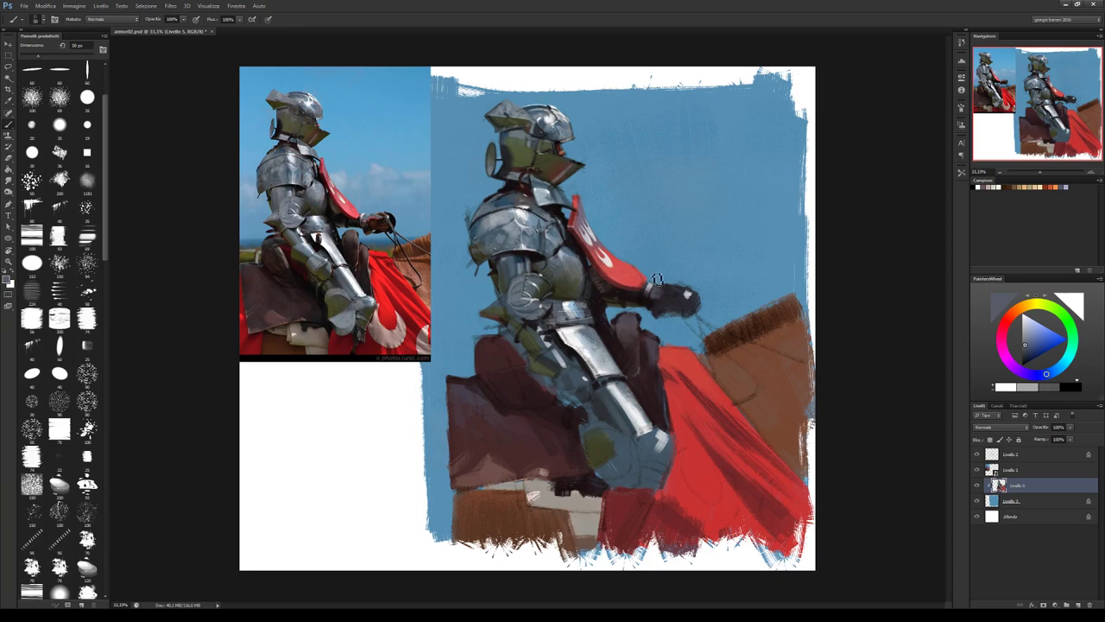
{"action": "key", "text": "bracketleft"}
{"action": "key", "text": "bracketleft"}
{"action": "key", "text": "bracketleft"}
{"action": "left_click_drag", "start_coordinate": [667, 294], "coordinate": [691, 300]}
Hide the line sketch and fill out the gauntlet's right end with dark reddish paint.
{"action": "left_click", "coordinate": [977, 484]}
{"action": "left_click", "coordinate": [977, 454]}
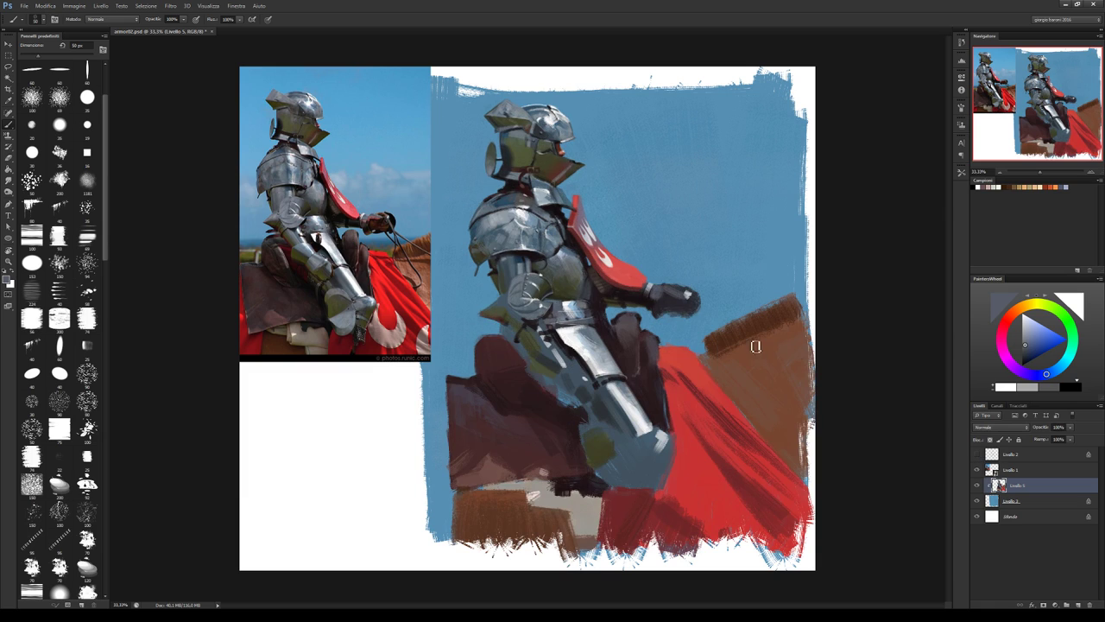
{"action": "left_click", "coordinate": [692, 300], "text": "alt"}
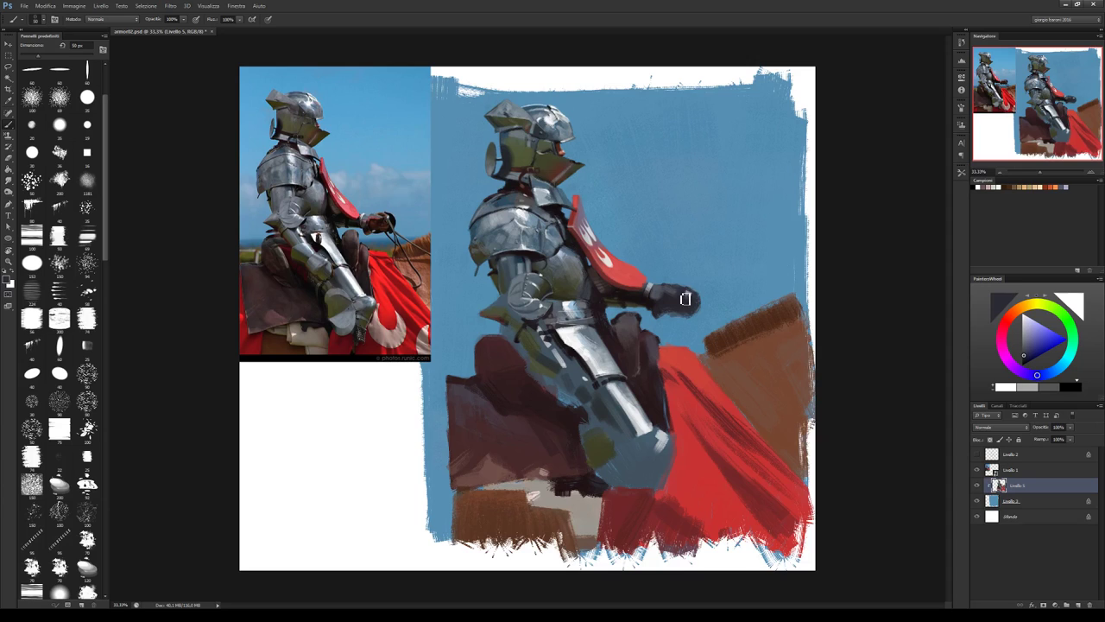
{"action": "left_click", "coordinate": [698, 306], "text": "alt"}
{"action": "left_click", "coordinate": [696, 301], "text": "alt"}
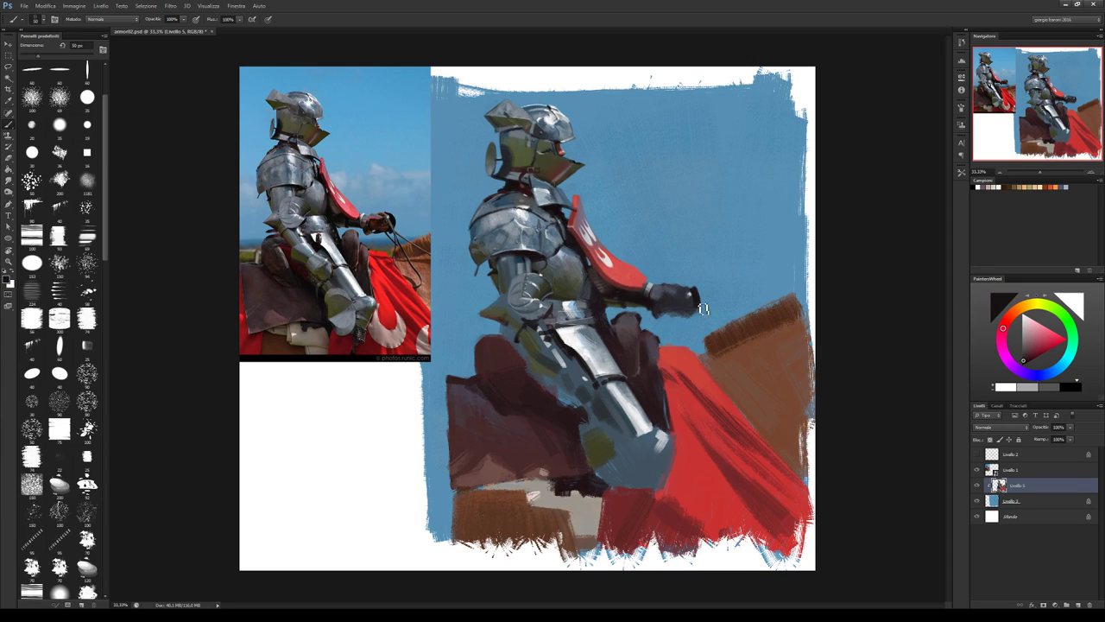
{"action": "mouse_move", "coordinate": [701, 308]}
{"action": "left_mouse_down"}
{"action": "mouse_move", "coordinate": [691, 295]}
{"action": "mouse_move", "coordinate": [673, 318]}
{"action": "left_mouse_up"}
{"action": "key", "text": "e"}
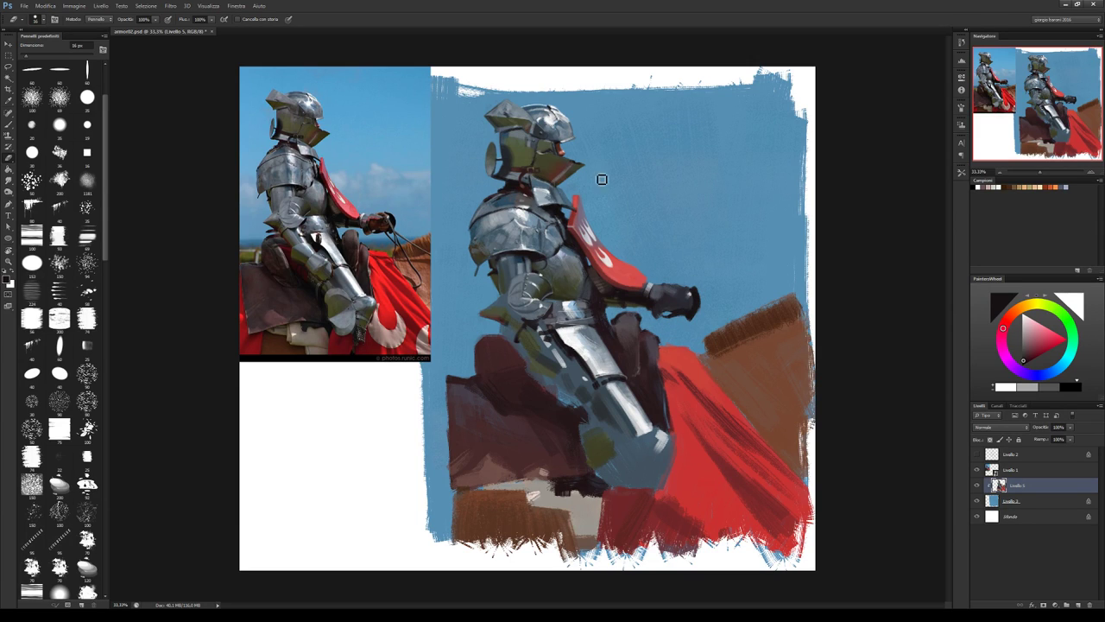
Sample dark reddish-brown and blue tones from the gauntlet and shrink the brush to 40 px.
{"action": "key", "text": "b"}
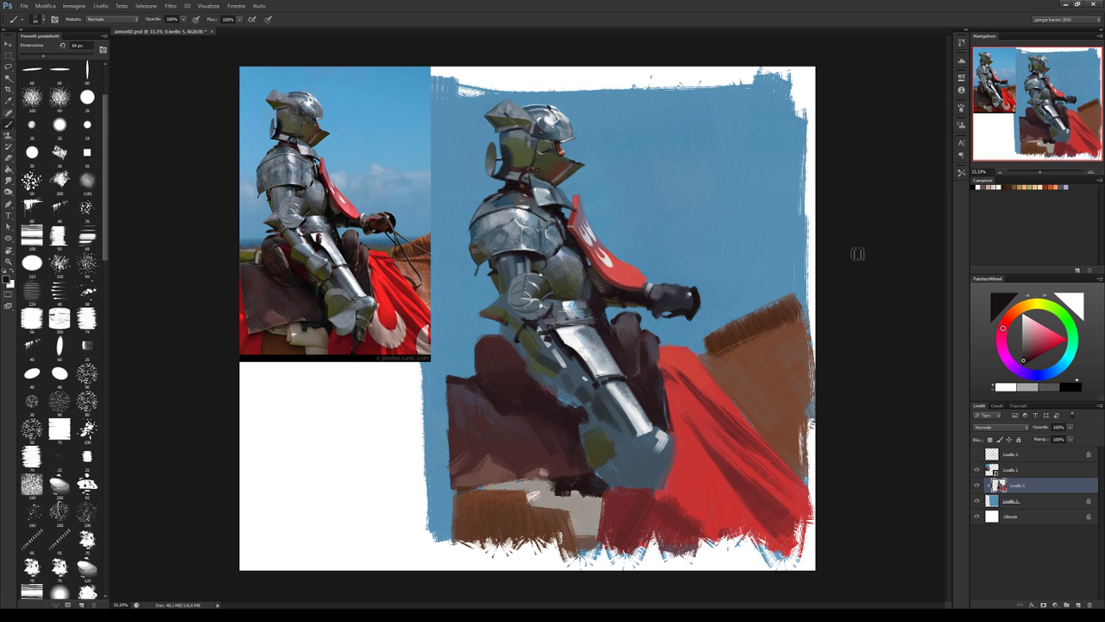
{"action": "left_click", "coordinate": [749, 329], "text": "alt"}
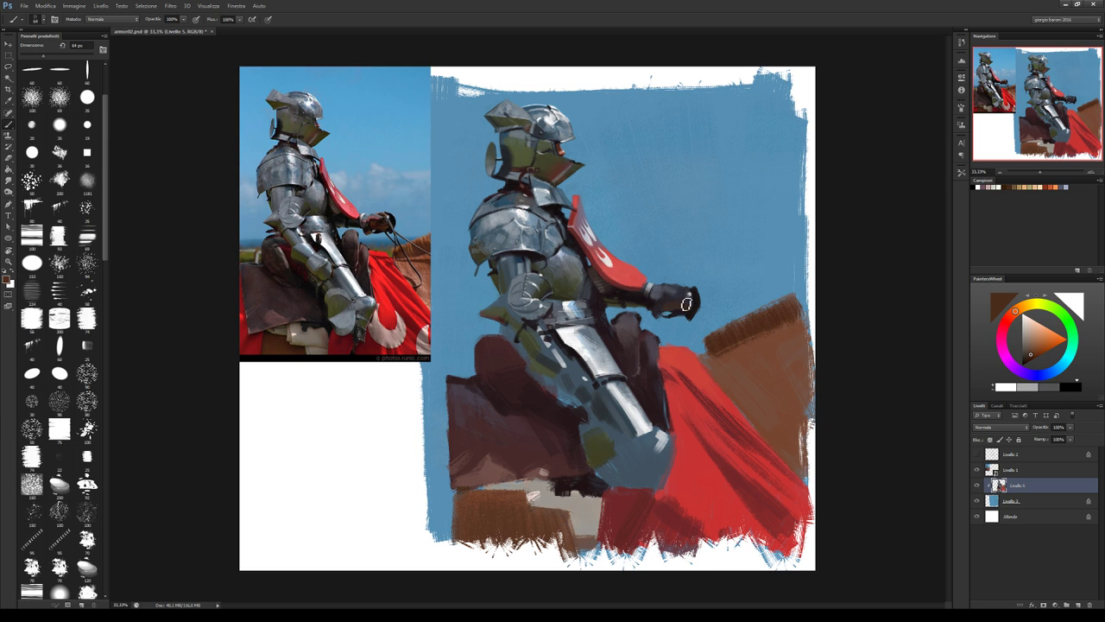
{"action": "left_click", "coordinate": [670, 304], "text": "alt"}
{"action": "left_click", "coordinate": [689, 302], "text": "alt"}
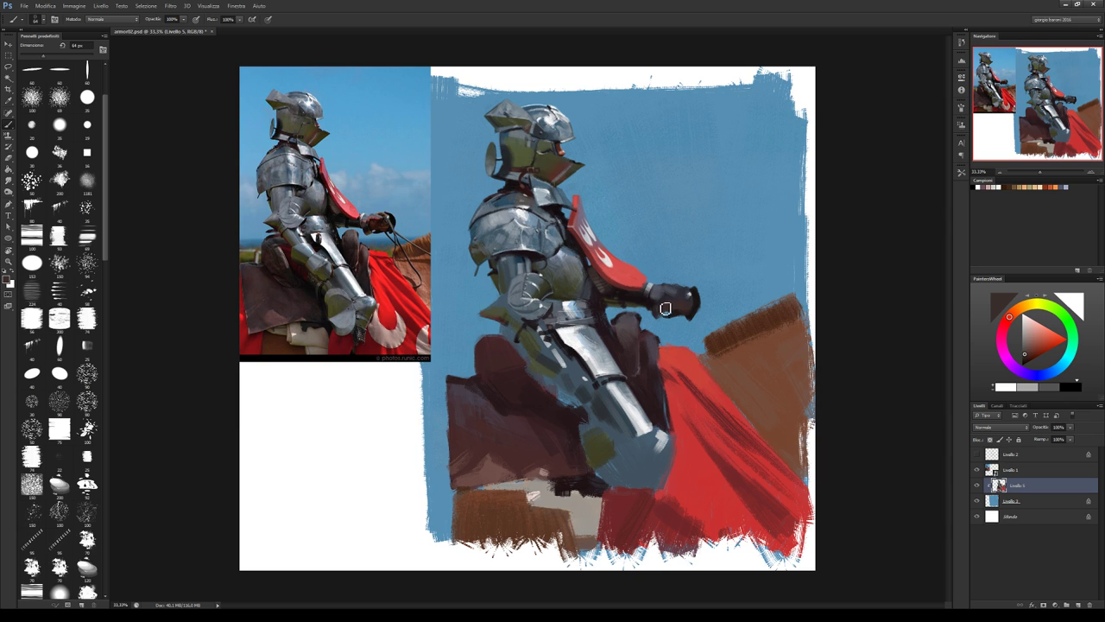
{"action": "left_click", "coordinate": [667, 305], "text": "alt"}
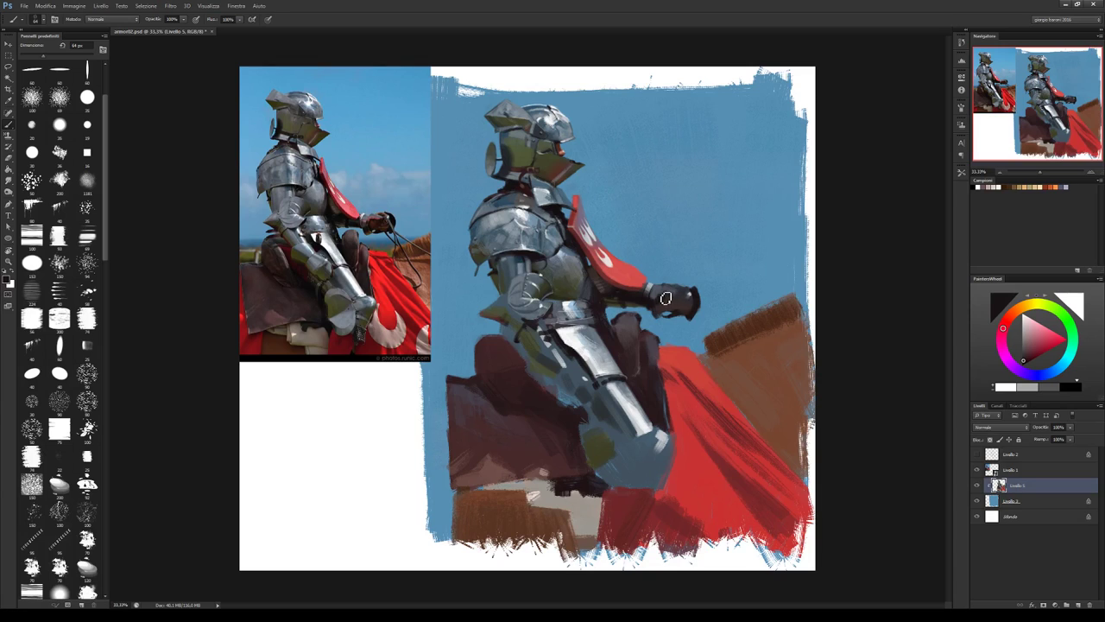
{"action": "left_click", "coordinate": [671, 306], "text": "alt"}
{"action": "left_click", "coordinate": [667, 291], "text": "alt"}
{"action": "key", "text": "bracketleft"}
{"action": "key", "text": "bracketleft"}
{"action": "key", "text": "bracketleft"}
Repaint the gauntlet darker using sampled dark reddish tones and a deeper red.
{"action": "left_click", "coordinate": [700, 312], "text": "alt"}
{"action": "left_click", "coordinate": [735, 352], "text": "alt"}
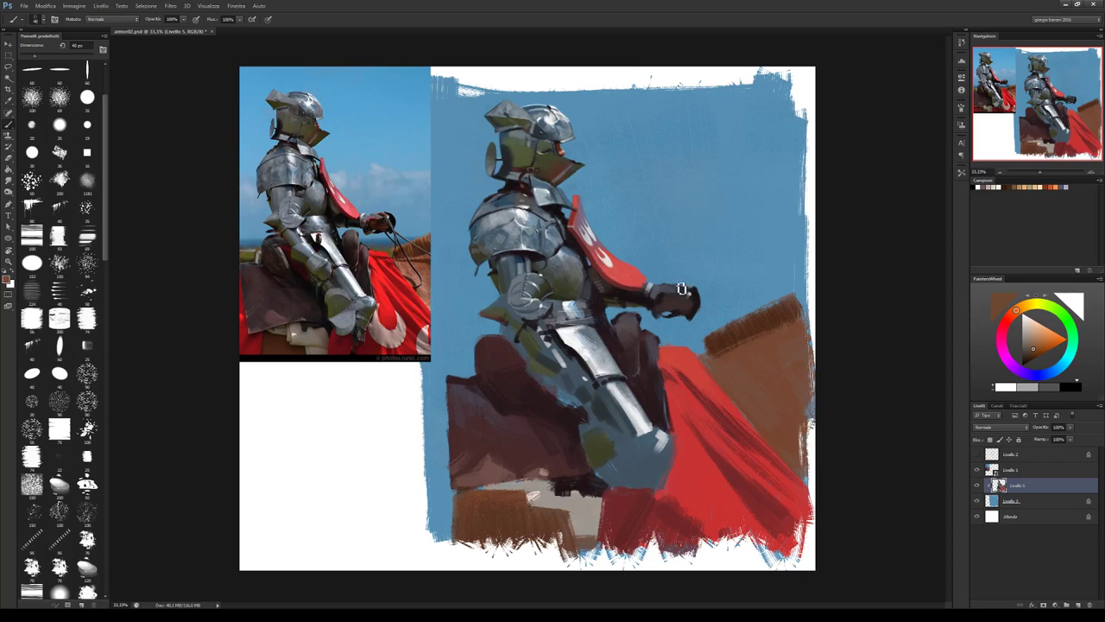
{"action": "left_click", "coordinate": [683, 293], "text": "alt"}
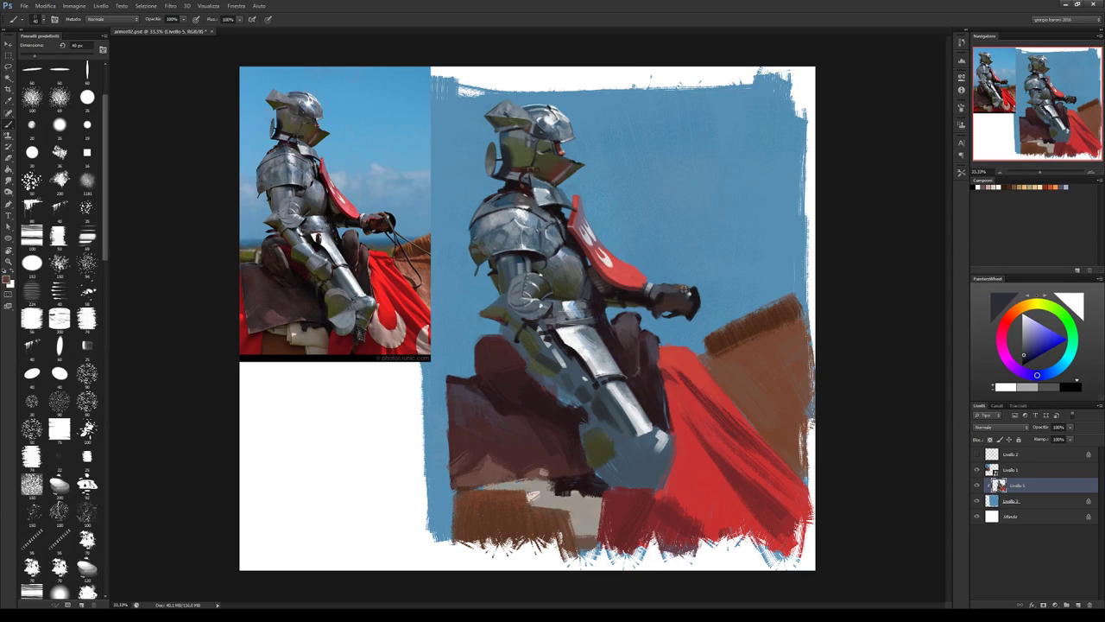
{"action": "left_click", "coordinate": [693, 298], "text": "alt"}
{"action": "left_click", "coordinate": [693, 298], "text": "alt"}
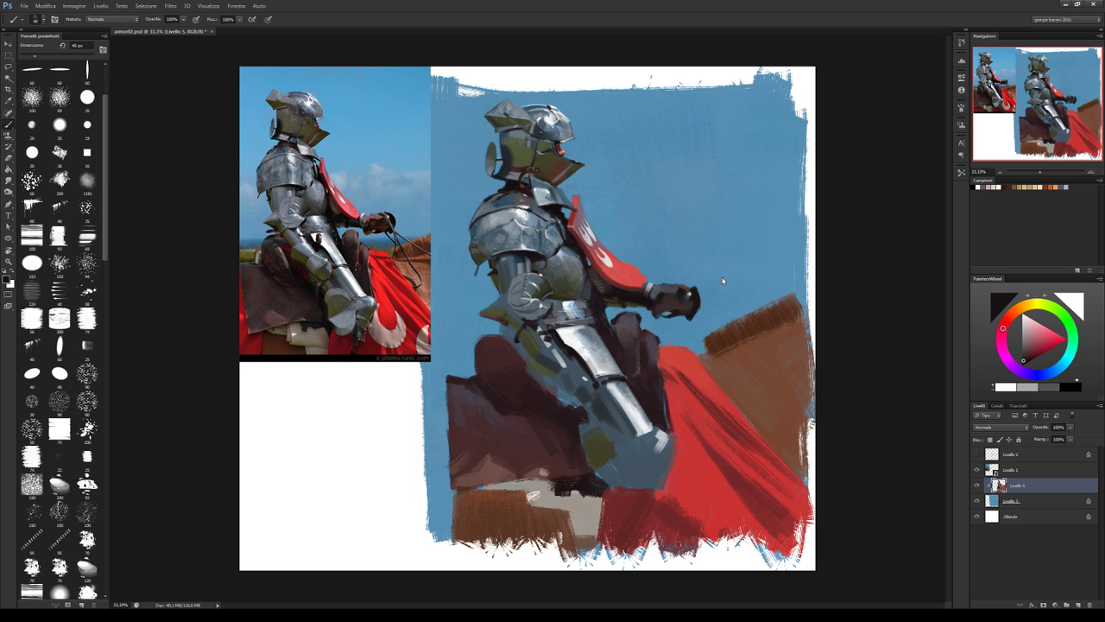
{"action": "left_click_drag", "start_coordinate": [684, 298], "coordinate": [691, 304]}
{"action": "left_click", "coordinate": [1032, 353]}
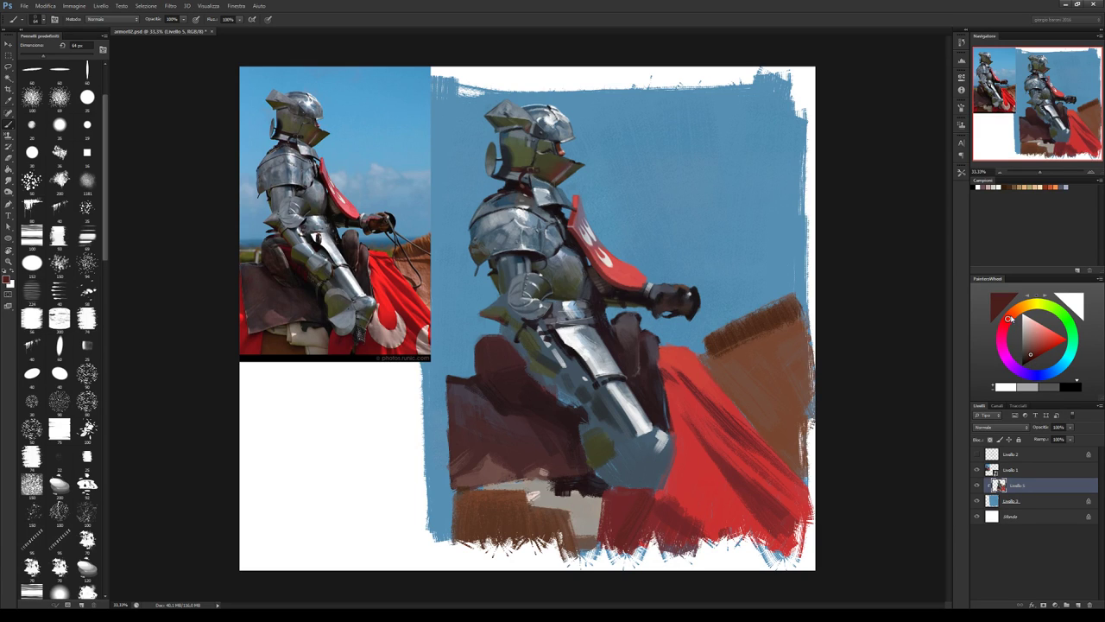
{"action": "left_click", "coordinate": [669, 307], "text": "alt"}
{"action": "left_click_drag", "start_coordinate": [677, 307], "coordinate": [698, 310]}
Shrink the brush to 32 px and sample dark blue, purple and cape-red tones.
{"action": "left_click", "coordinate": [689, 292], "text": "alt"}
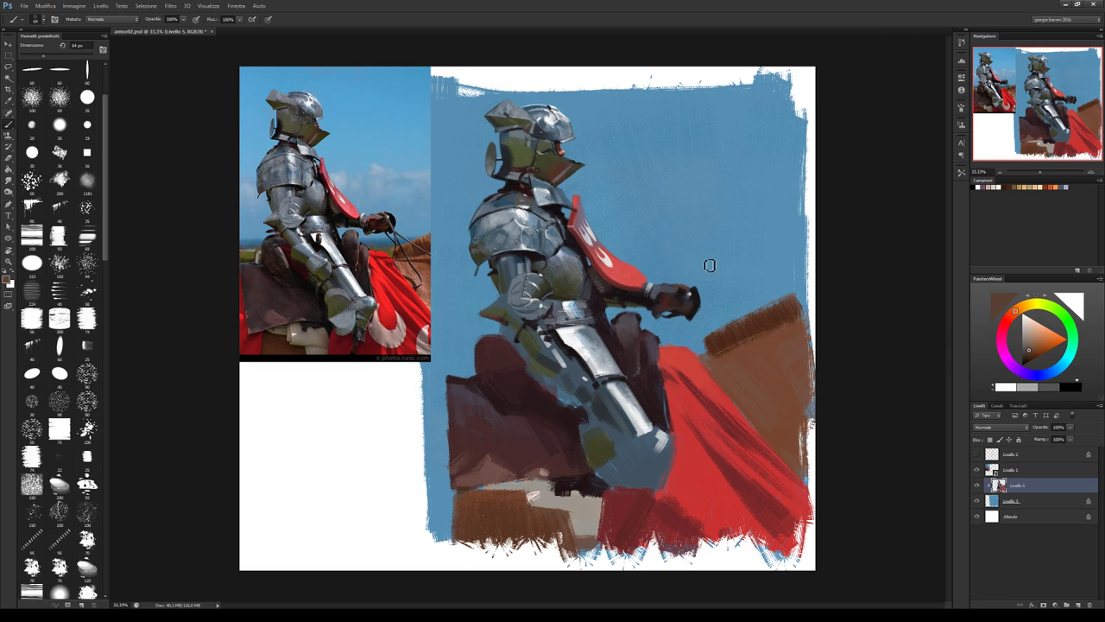
{"action": "key", "text": "bracketleft"}
{"action": "key", "text": "bracketleft"}
{"action": "key", "text": "bracketleft"}
{"action": "left_click", "coordinate": [678, 294], "text": "alt"}
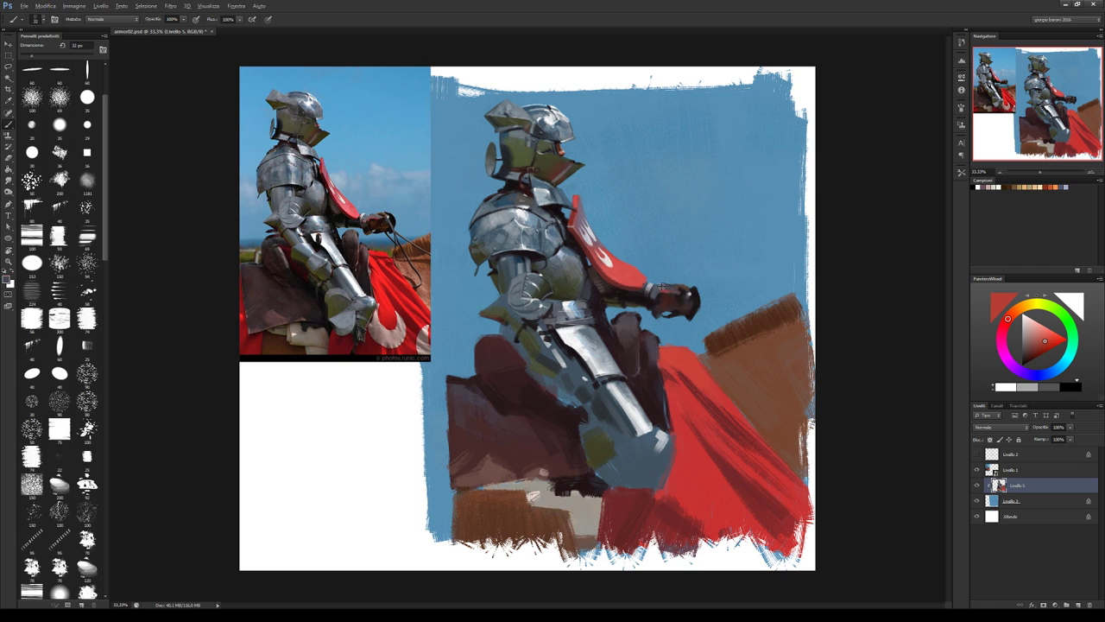
{"action": "left_click", "coordinate": [672, 293], "text": "alt"}
{"action": "left_click", "coordinate": [683, 308], "text": "alt"}
{"action": "left_click", "coordinate": [678, 294], "text": "alt"}
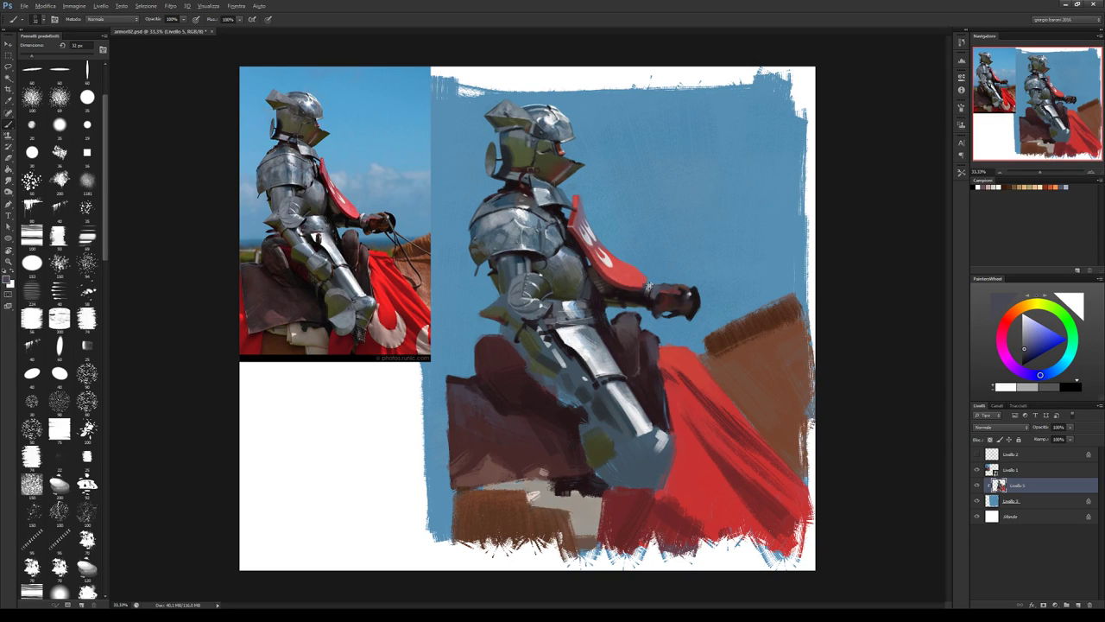
{"action": "left_click", "coordinate": [665, 298], "text": "alt"}
{"action": "left_click", "coordinate": [655, 307], "text": "alt"}
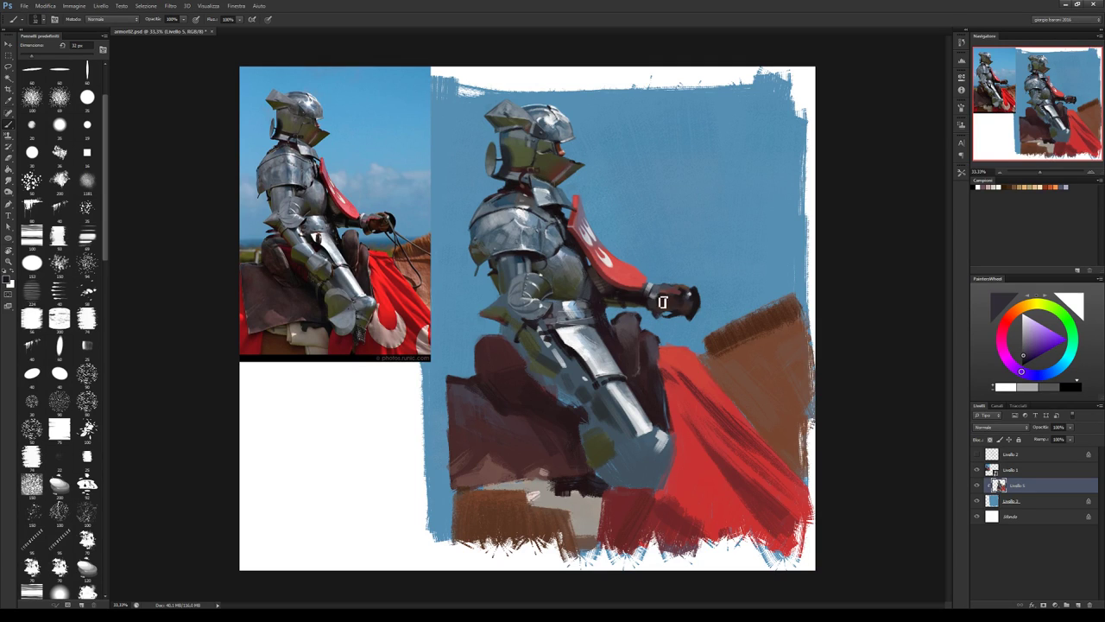
{"action": "left_click", "coordinate": [660, 311], "text": "alt"}
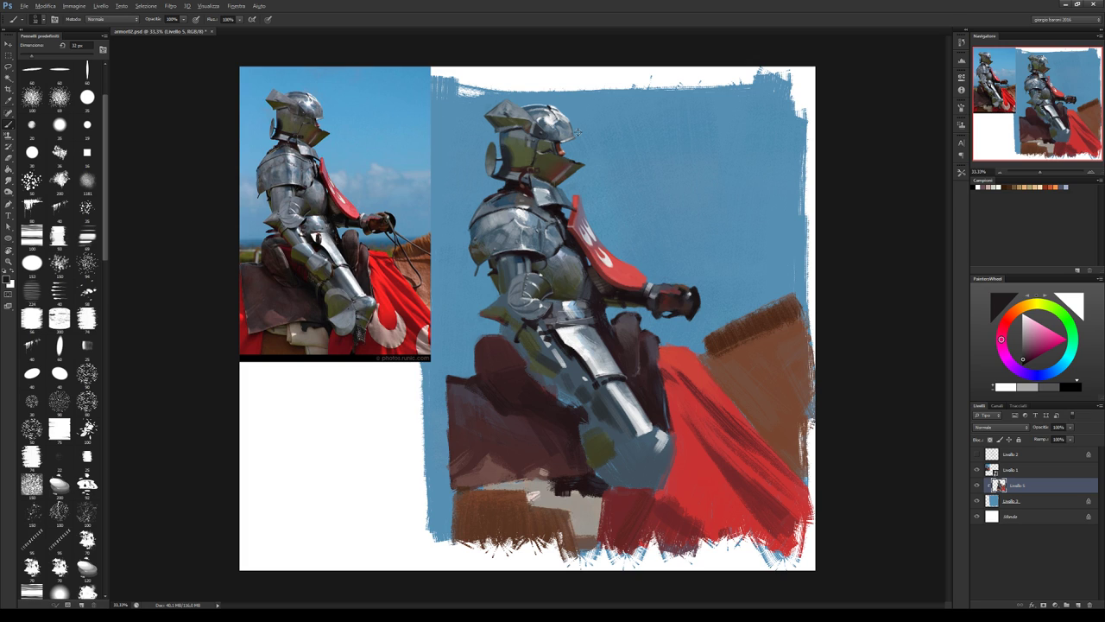
{"action": "left_click", "coordinate": [637, 262], "text": "alt"}
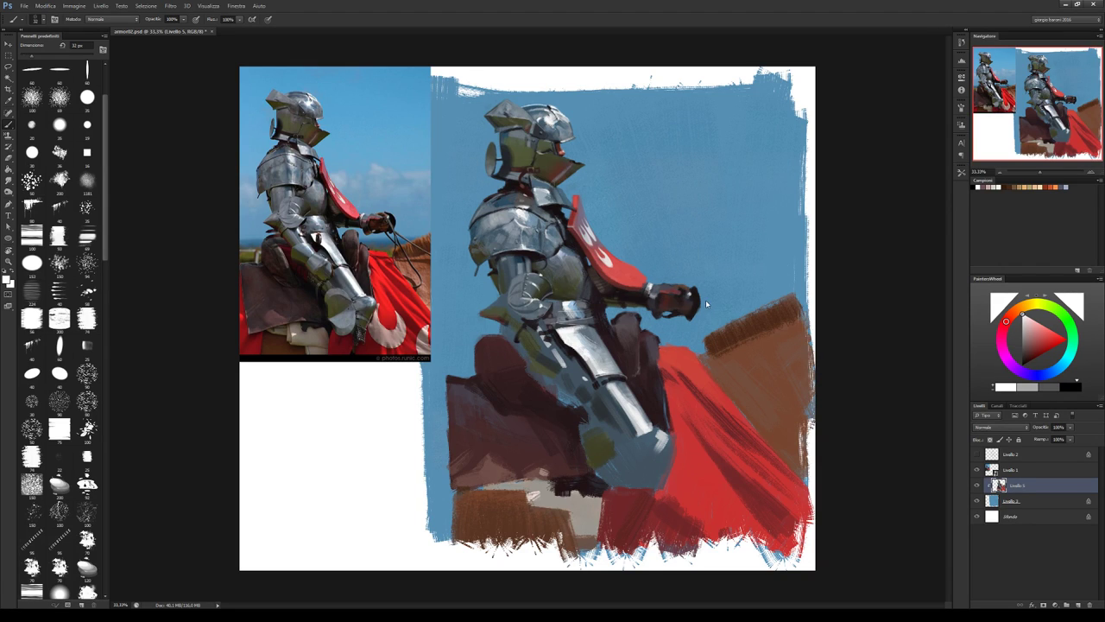
Shrink the brush to 11 px and sample a light grey from the gauntlet for detail.
{"action": "key", "text": "bracketleft"}
{"action": "key", "text": "bracketleft"}
{"action": "key", "text": "bracketleft"}
{"action": "left_click", "coordinate": [672, 291], "text": "alt"}
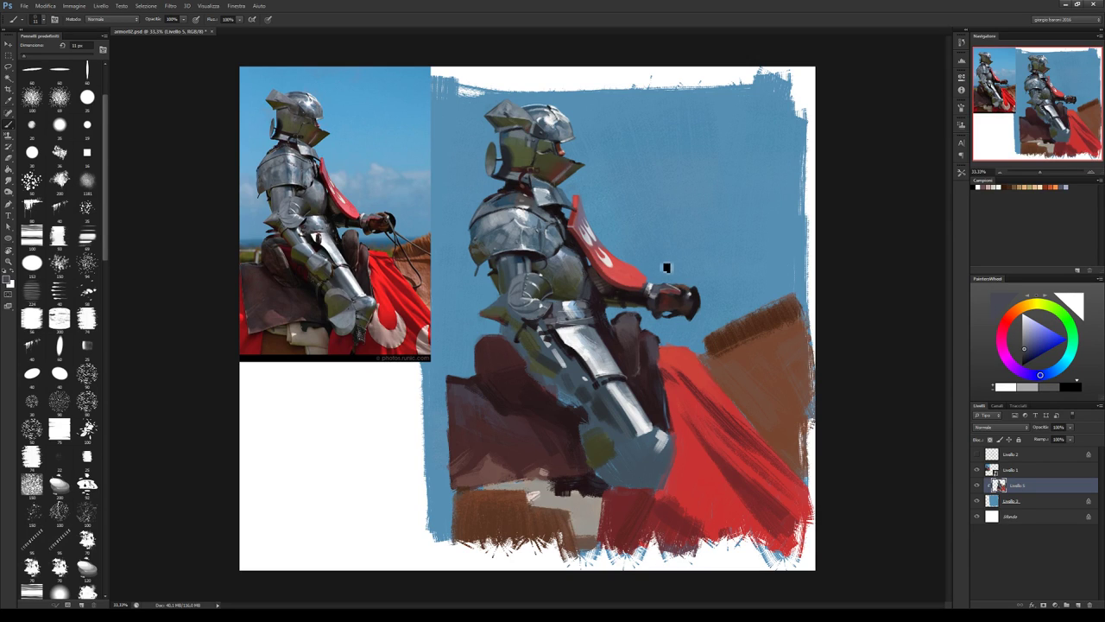
{"action": "left_click", "coordinate": [658, 263], "text": "alt"}
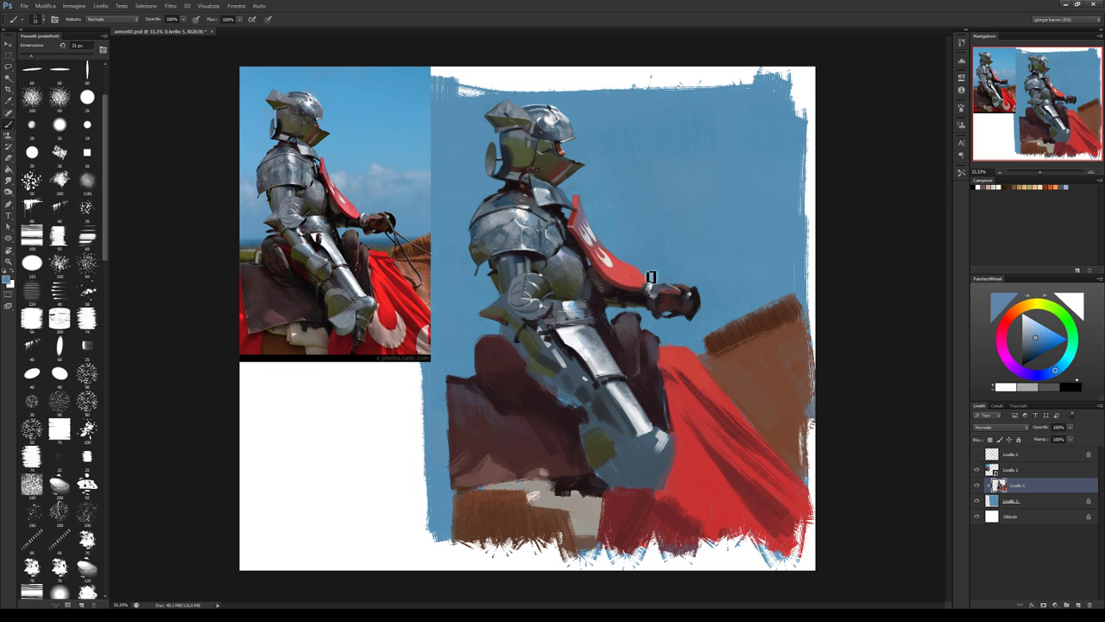
{"action": "left_click", "coordinate": [661, 291], "text": "alt"}
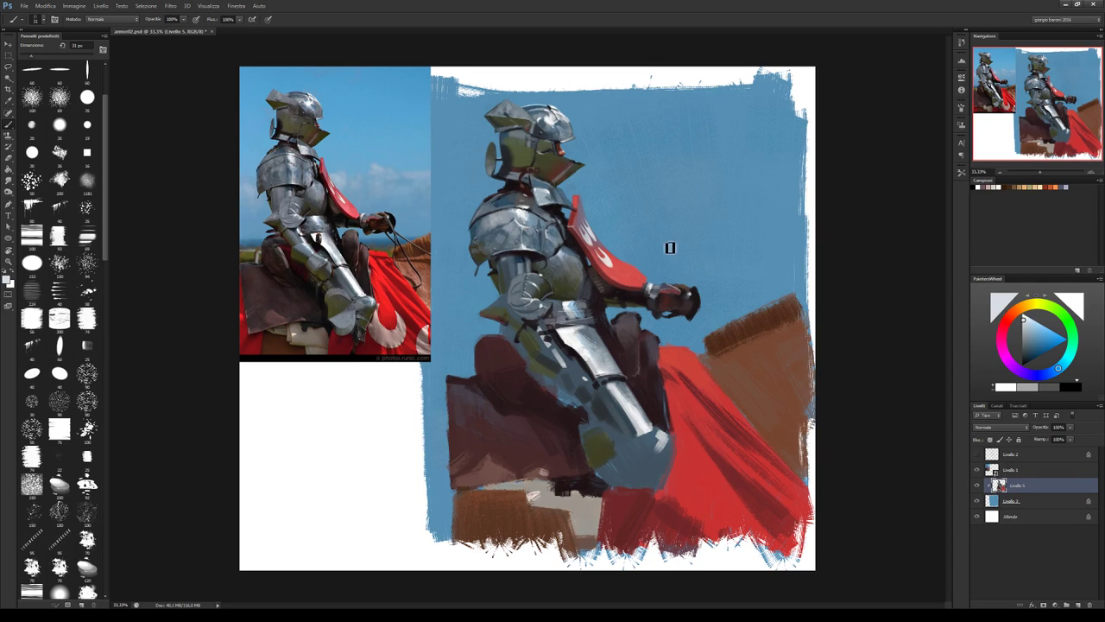
Sample the glove's near-black and paint three dark rein strokes down-right from the gauntlet.
{"action": "left_click", "coordinate": [692, 300], "text": "alt"}
{"action": "left_click_drag", "start_coordinate": [697, 311], "coordinate": [748, 399]}
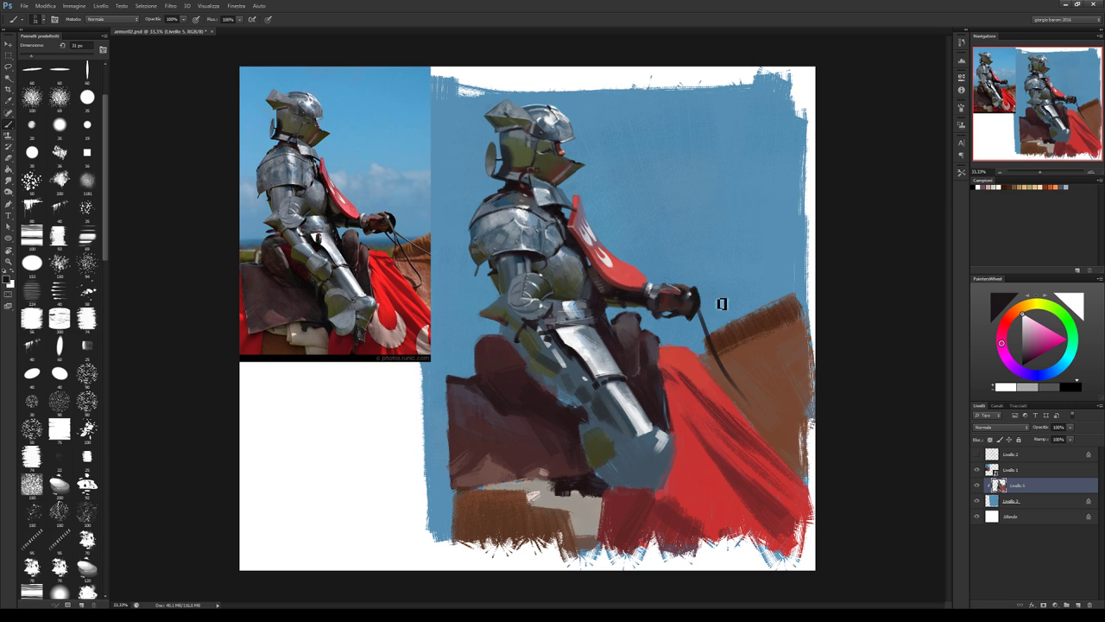
{"action": "left_click_drag", "start_coordinate": [700, 314], "coordinate": [811, 385]}
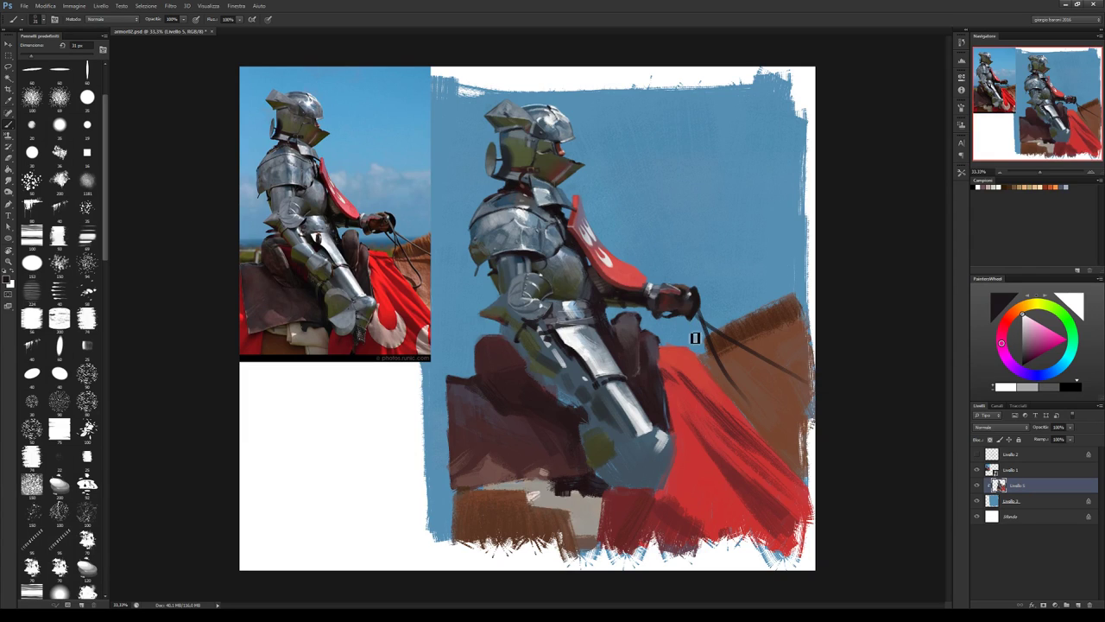
{"action": "left_click_drag", "start_coordinate": [691, 316], "coordinate": [715, 337]}
Extend the rein downward into a small hook and add more rein strokes from the hand.
{"action": "key", "text": "e"}
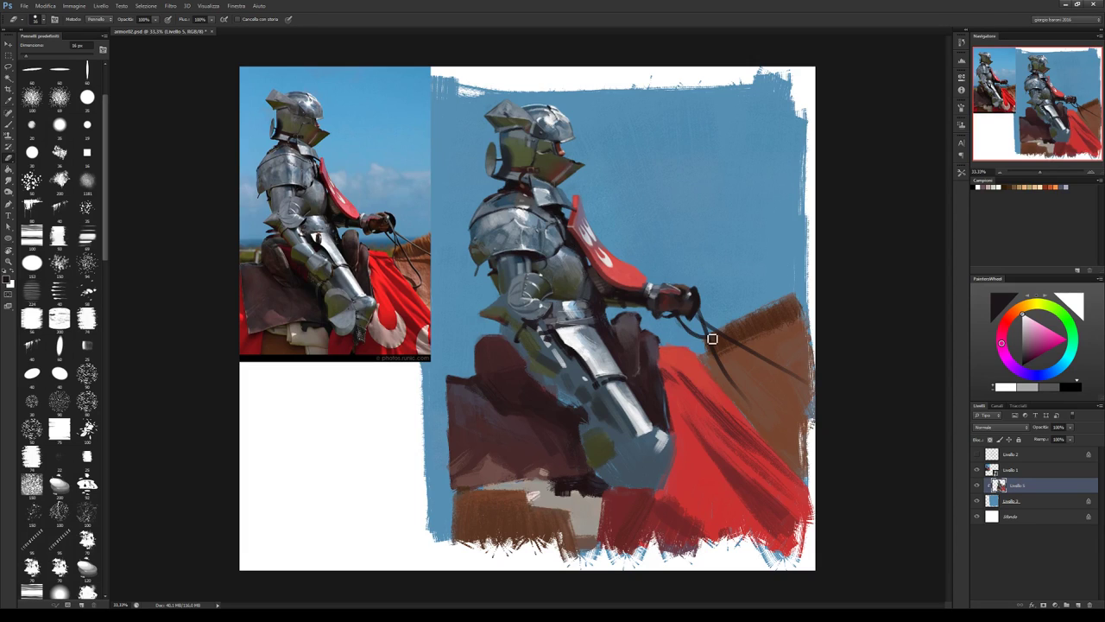
{"action": "key", "text": "b"}
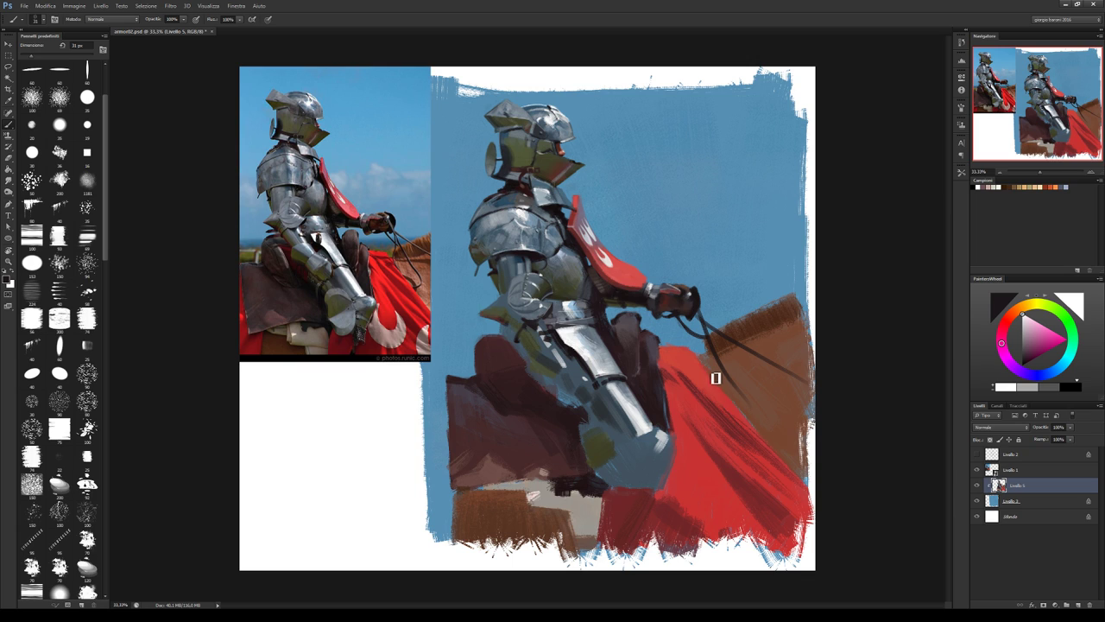
{"action": "left_click_drag", "start_coordinate": [738, 387], "coordinate": [763, 414]}
{"action": "left_click_drag", "start_coordinate": [732, 399], "coordinate": [702, 364]}
{"action": "left_click_drag", "start_coordinate": [706, 328], "coordinate": [731, 392]}
Sample reddish-browns from the glove and extend the reins over the horse and red cloth.
{"action": "left_click", "coordinate": [736, 404], "text": "alt"}
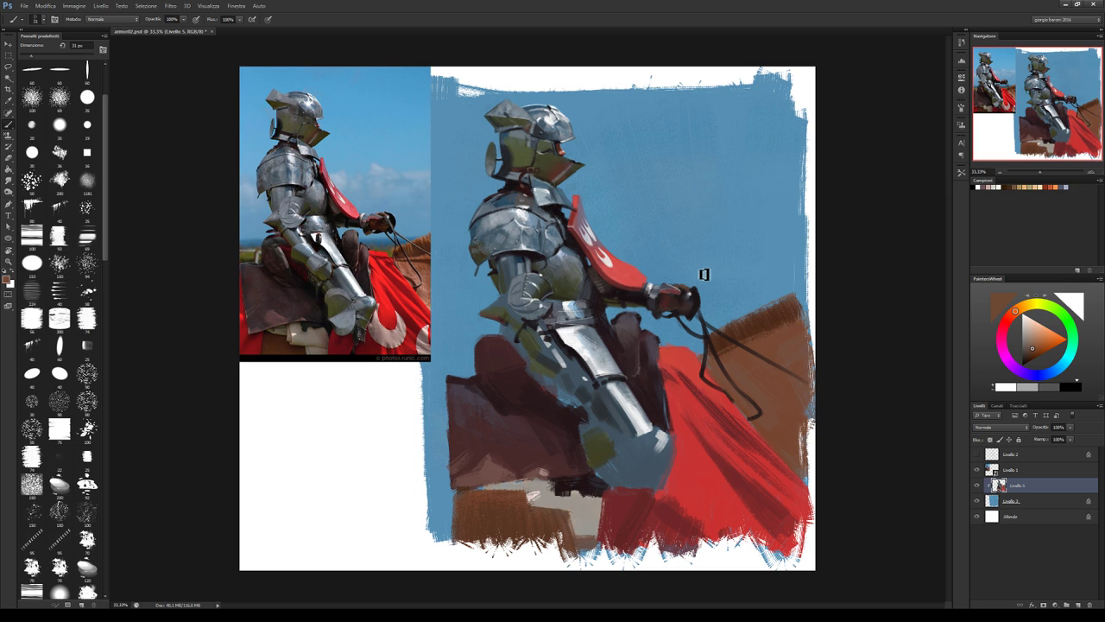
{"action": "left_click", "coordinate": [703, 316], "text": "alt"}
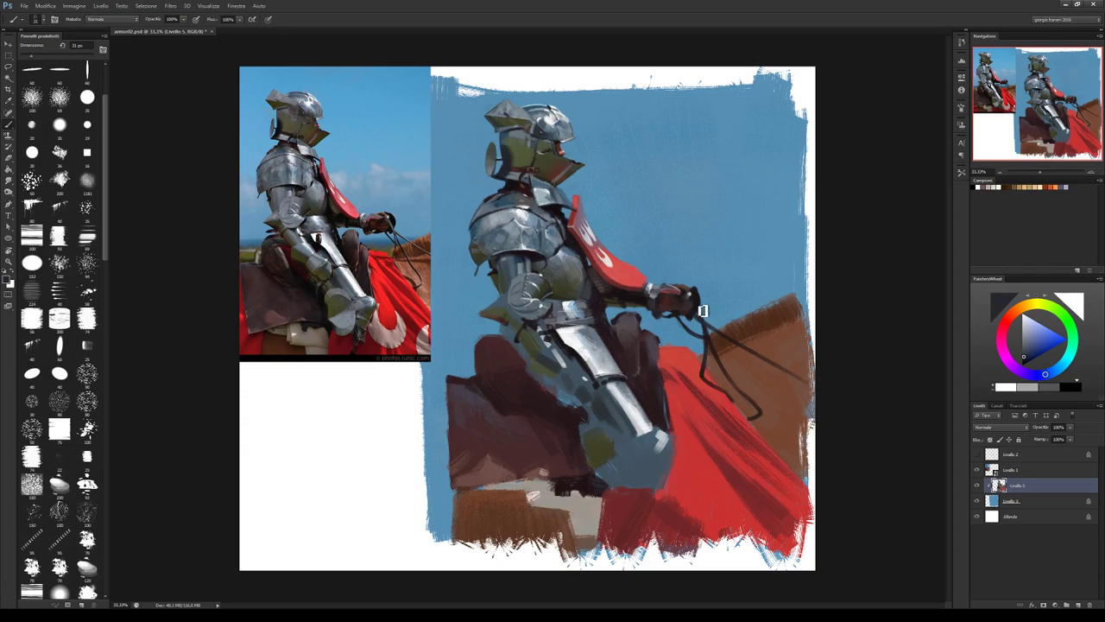
{"action": "left_click", "coordinate": [699, 313], "text": "alt"}
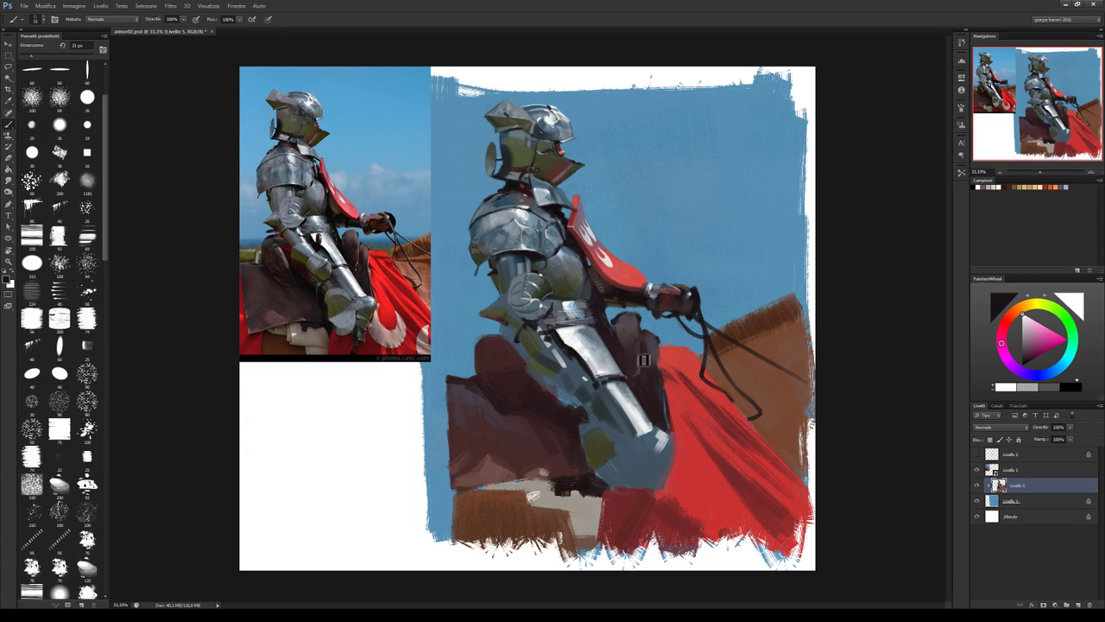
{"action": "left_click", "coordinate": [518, 453], "text": "alt"}
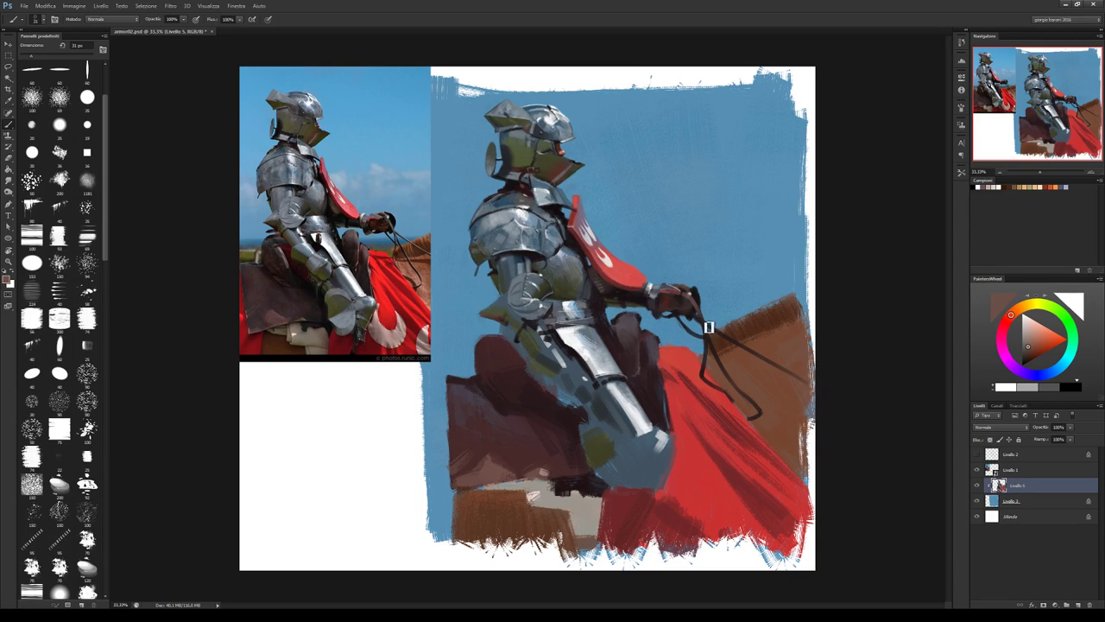
{"action": "left_click", "coordinate": [1029, 343]}
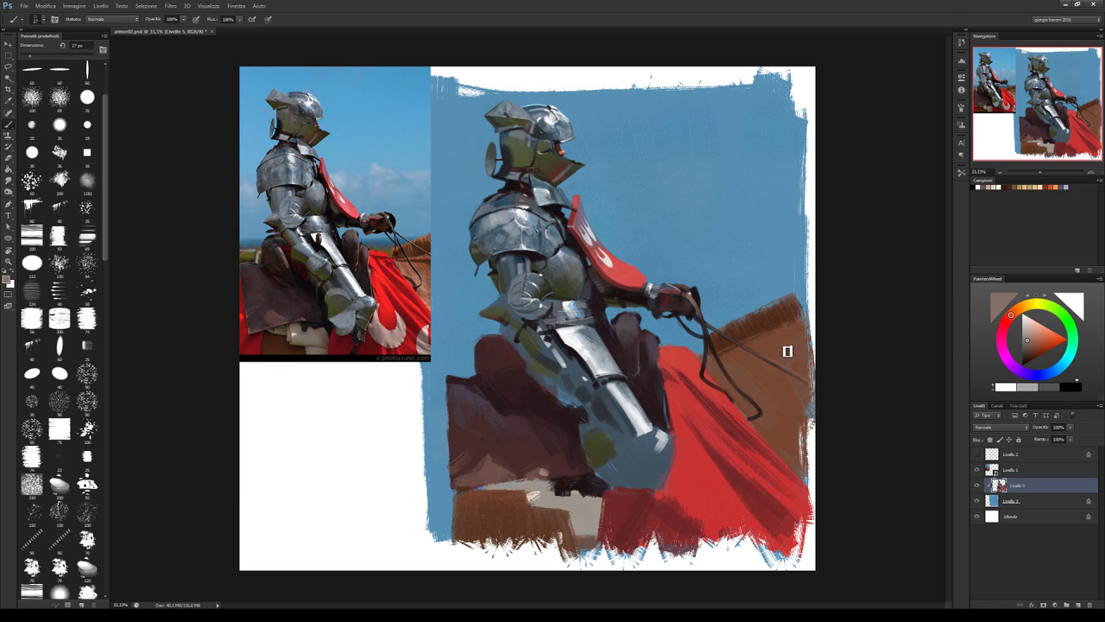
{"action": "left_click_drag", "start_coordinate": [751, 336], "coordinate": [812, 387]}
{"action": "left_click_drag", "start_coordinate": [717, 345], "coordinate": [740, 389]}
{"action": "left_click", "coordinate": [1026, 333]}
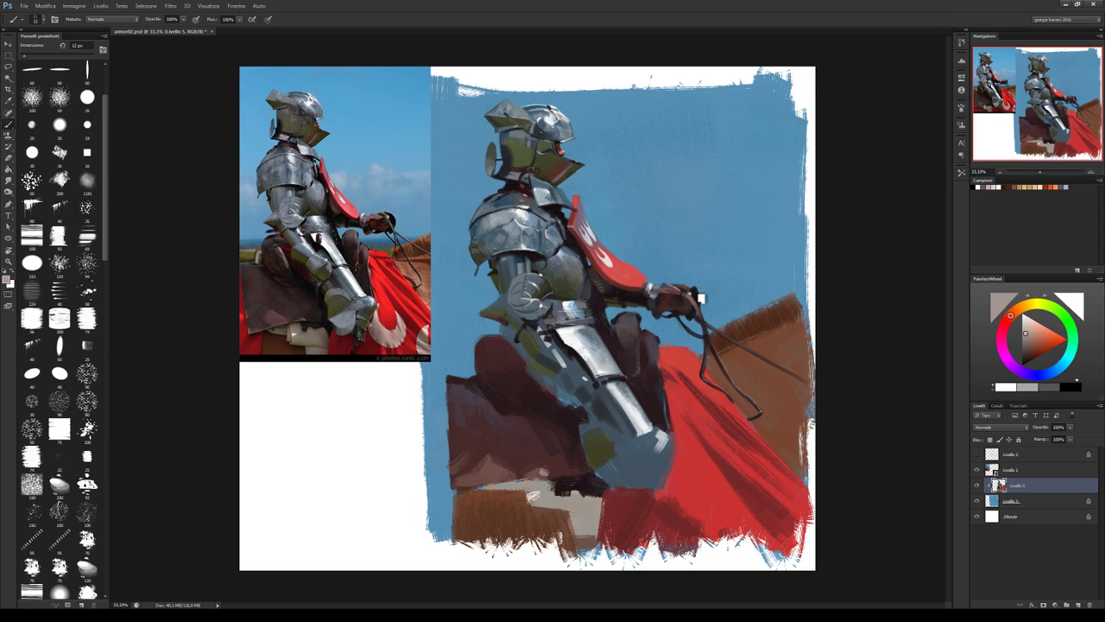
Sample browns near the hand and save the painting.
{"action": "left_click", "coordinate": [721, 347], "text": "alt"}
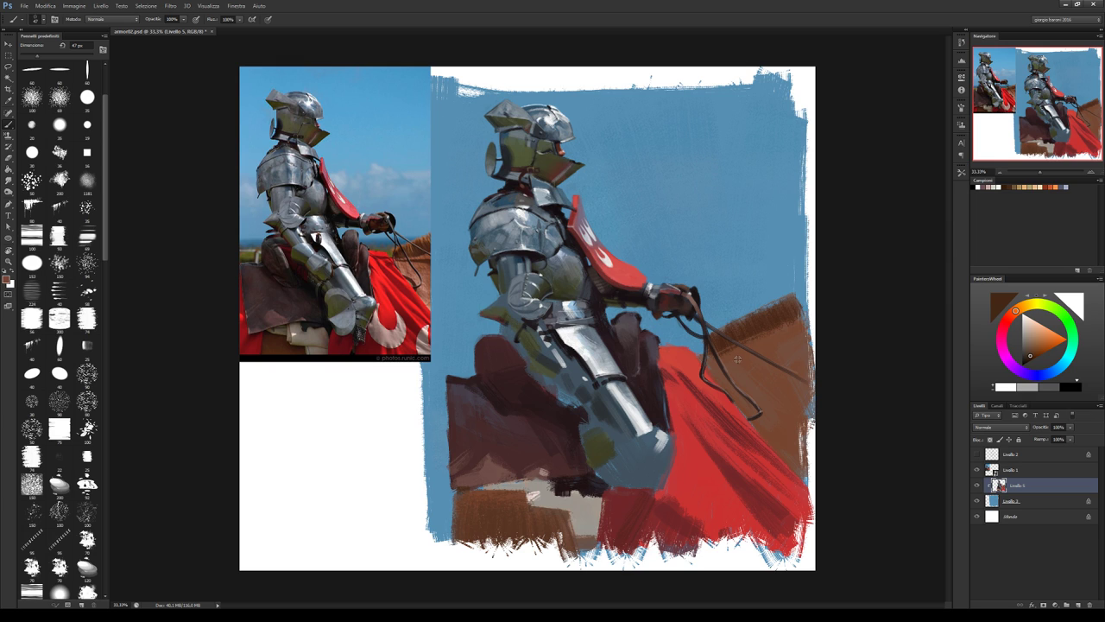
{"action": "left_click", "coordinate": [661, 319], "text": "alt"}
{"action": "key", "text": "ctrl+s"}
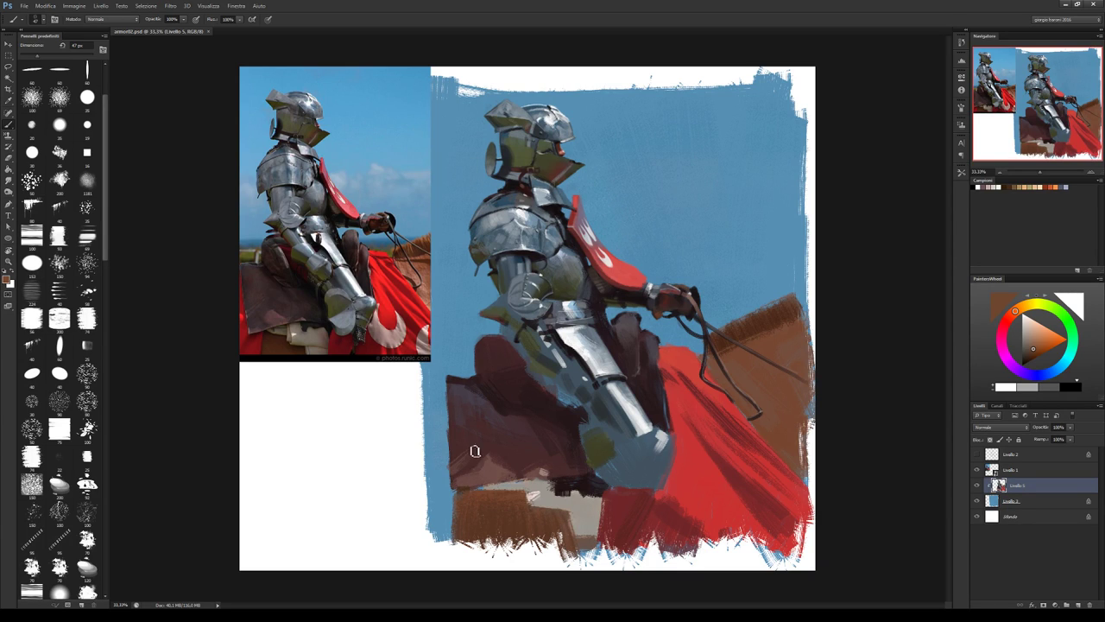
Darken the saddle edge and beige saddle area with maroon and dark brown strokes.
{"action": "left_click", "coordinate": [480, 489], "text": "alt"}
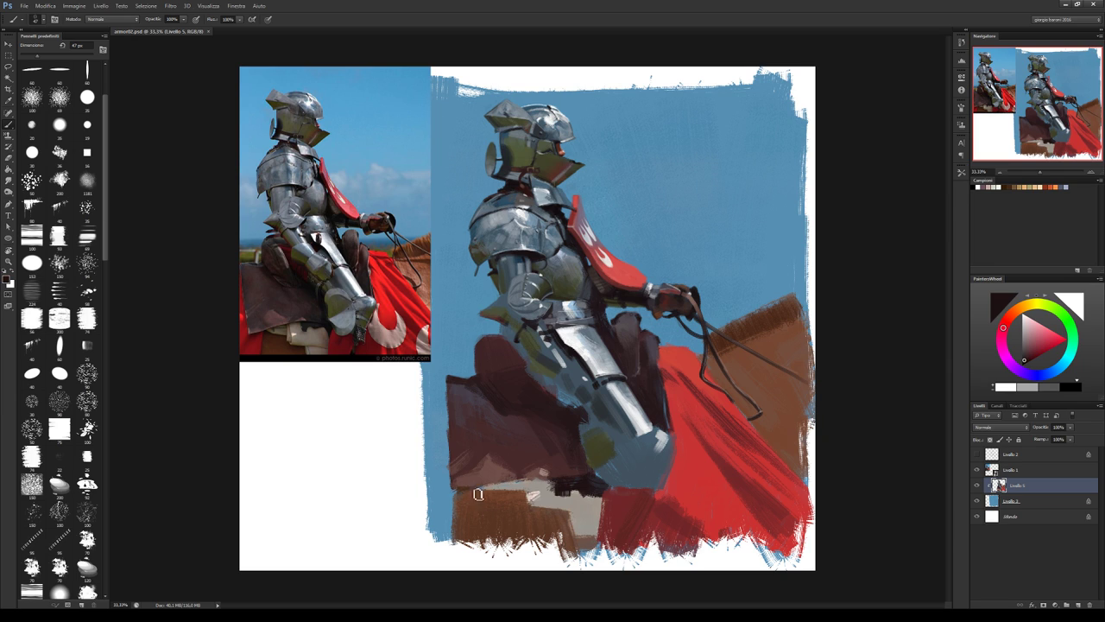
{"action": "left_click_drag", "start_coordinate": [473, 495], "coordinate": [518, 497]}
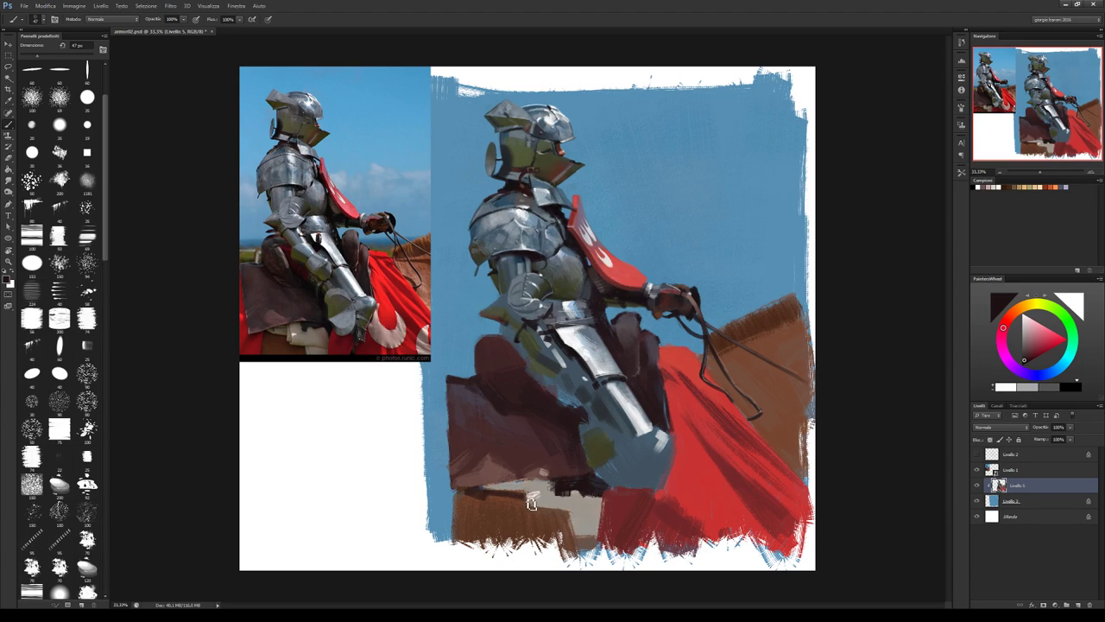
{"action": "mouse_move", "coordinate": [531, 504]}
{"action": "left_mouse_down"}
{"action": "mouse_move", "coordinate": [565, 527]}
{"action": "mouse_move", "coordinate": [599, 508]}
{"action": "left_mouse_up"}
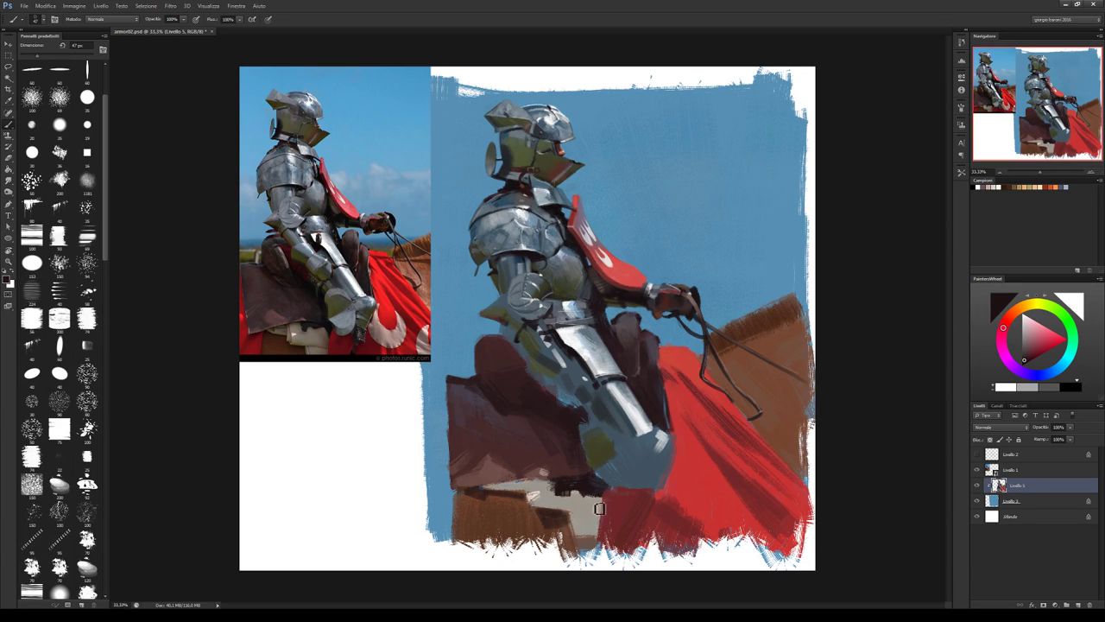
{"action": "left_click", "coordinate": [562, 529], "text": "alt"}
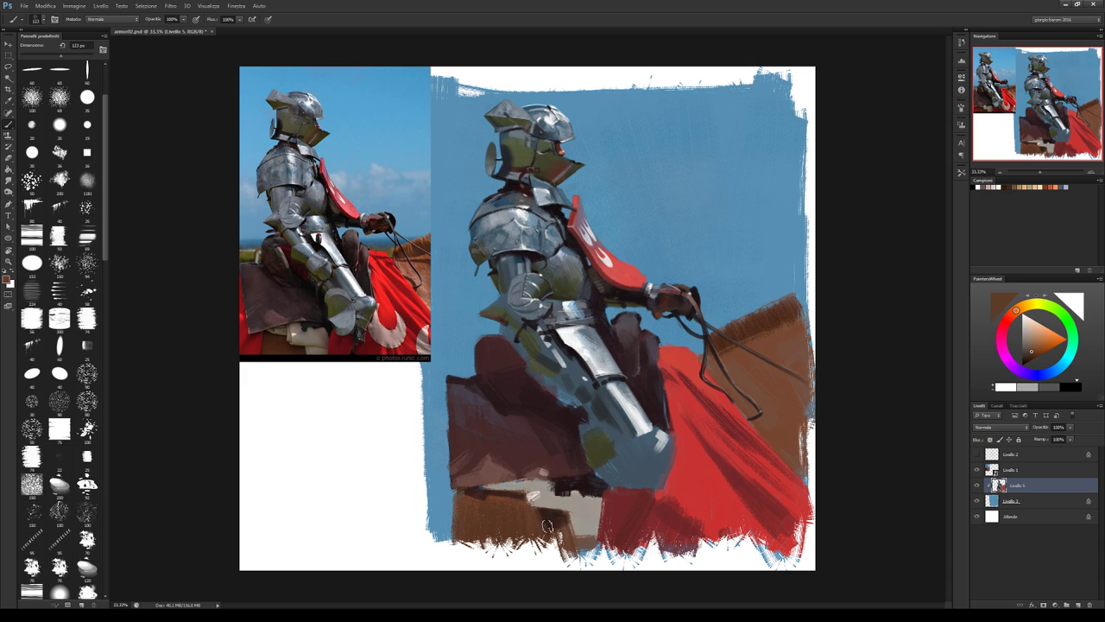
{"action": "left_click", "coordinate": [505, 506], "text": "alt"}
{"action": "left_click", "coordinate": [506, 500], "text": "alt"}
{"action": "left_click", "coordinate": [480, 494], "text": "alt"}
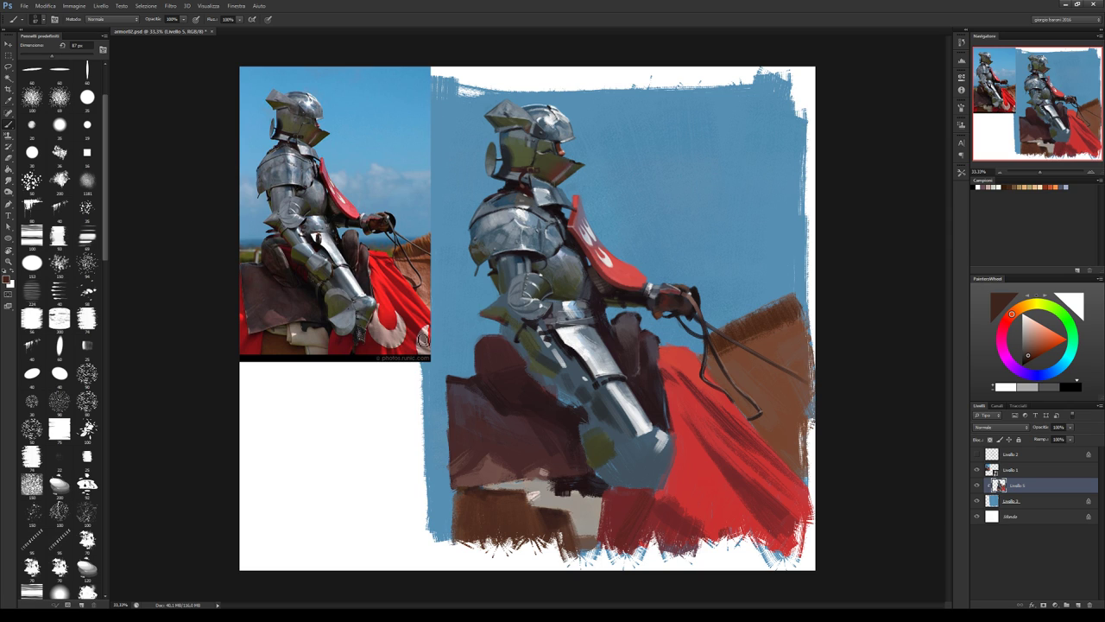
{"action": "left_click", "coordinate": [597, 458], "text": "alt"}
{"action": "left_click_drag", "start_coordinate": [532, 501], "coordinate": [610, 518]}
Add light tan strokes and dark dabs across the saddle.
{"action": "left_click", "coordinate": [548, 503], "text": "alt"}
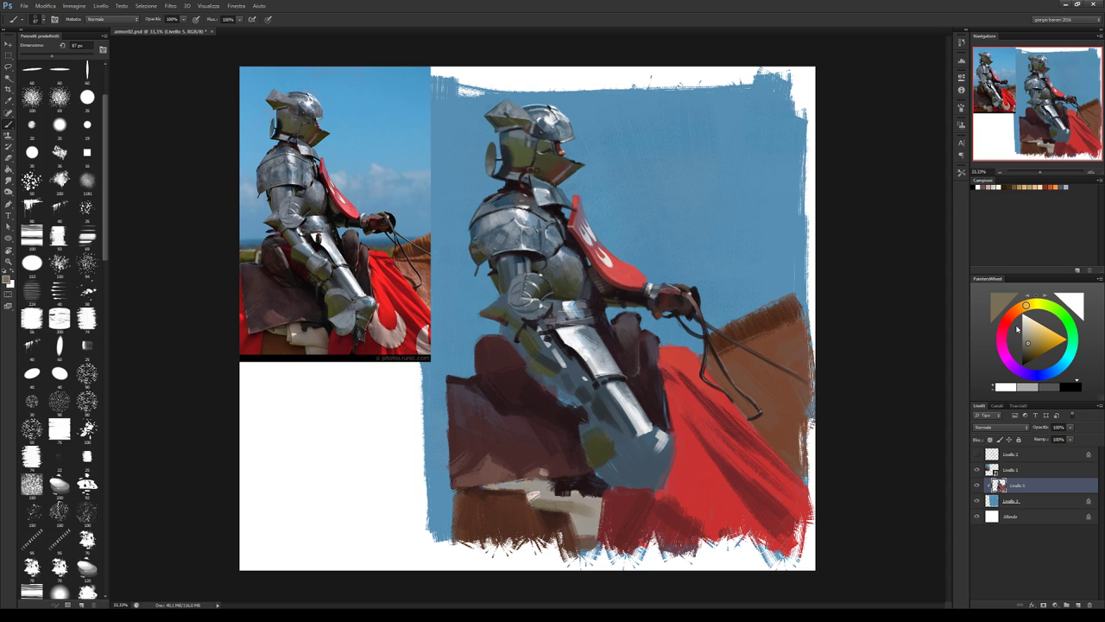
{"action": "left_click", "coordinate": [1034, 345]}
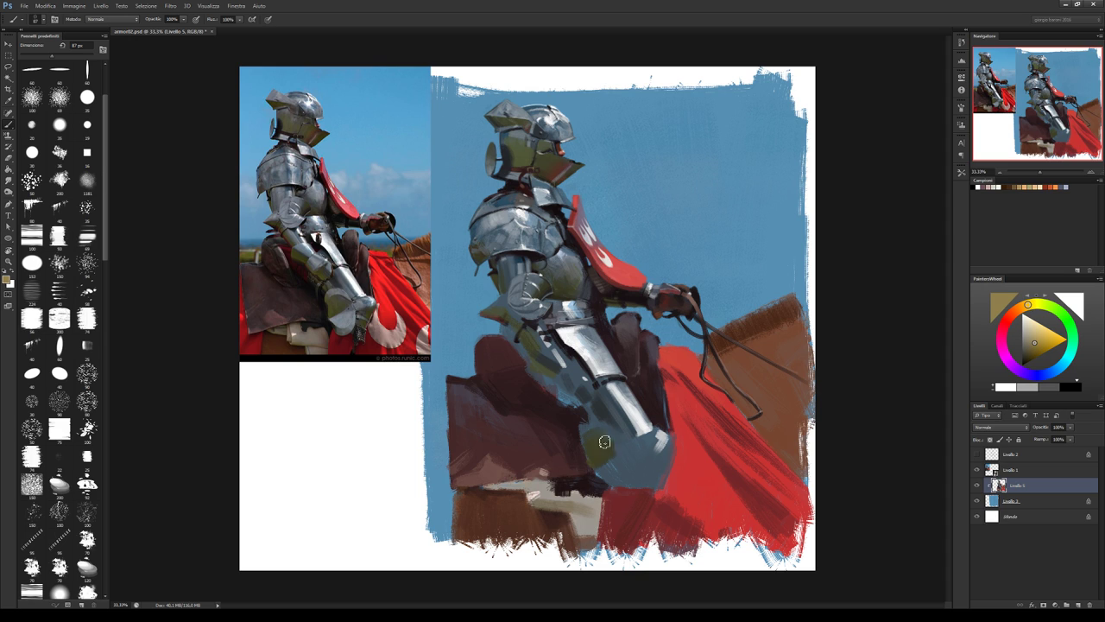
{"action": "left_click_drag", "start_coordinate": [538, 504], "coordinate": [569, 511]}
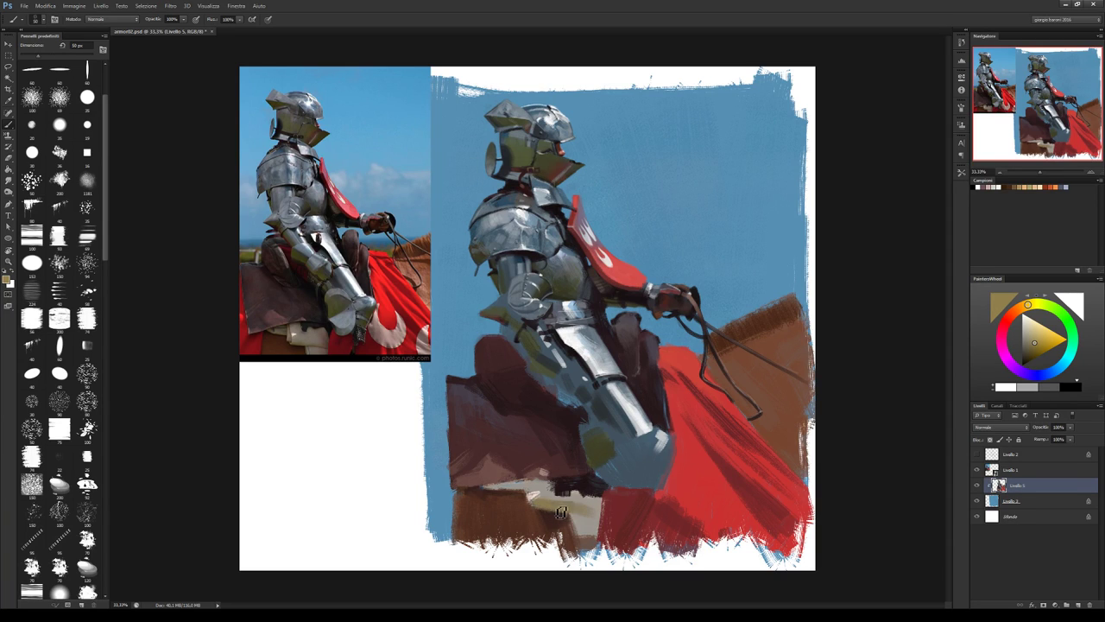
{"action": "left_click", "coordinate": [506, 491], "text": "alt"}
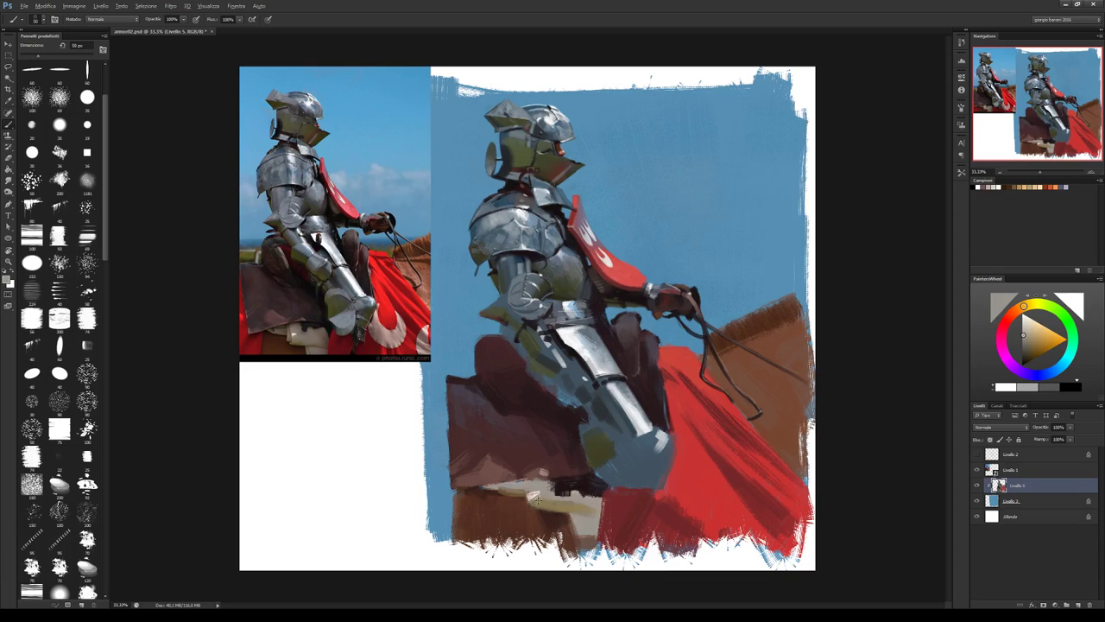
{"action": "left_click", "coordinate": [509, 491], "text": "alt"}
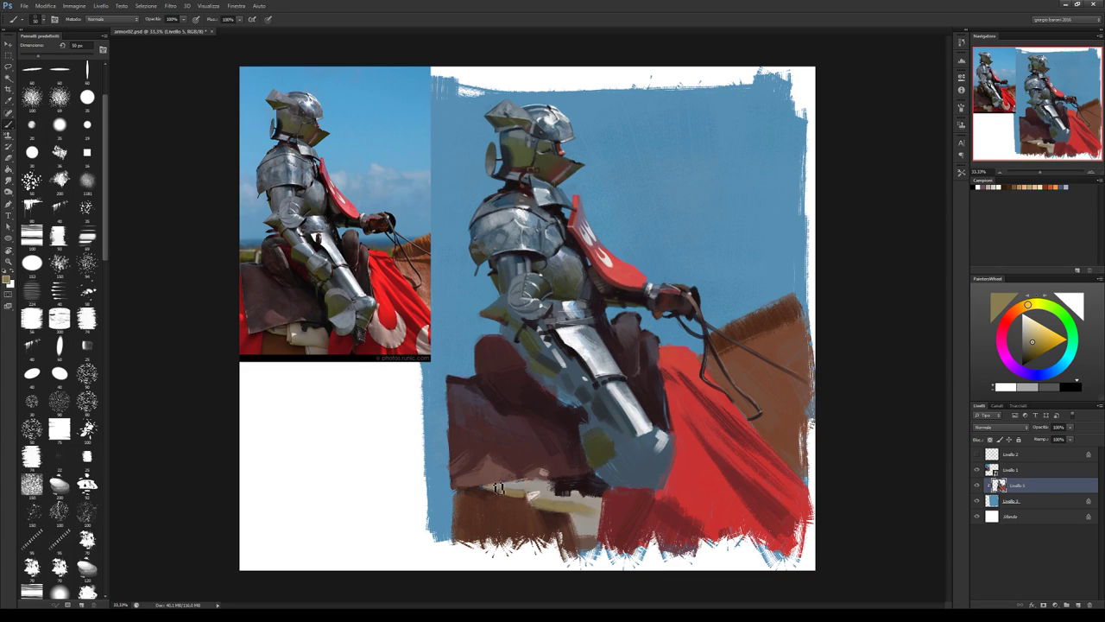
{"action": "left_click", "coordinate": [562, 481]}
{"action": "left_click", "coordinate": [551, 517], "text": "alt"}
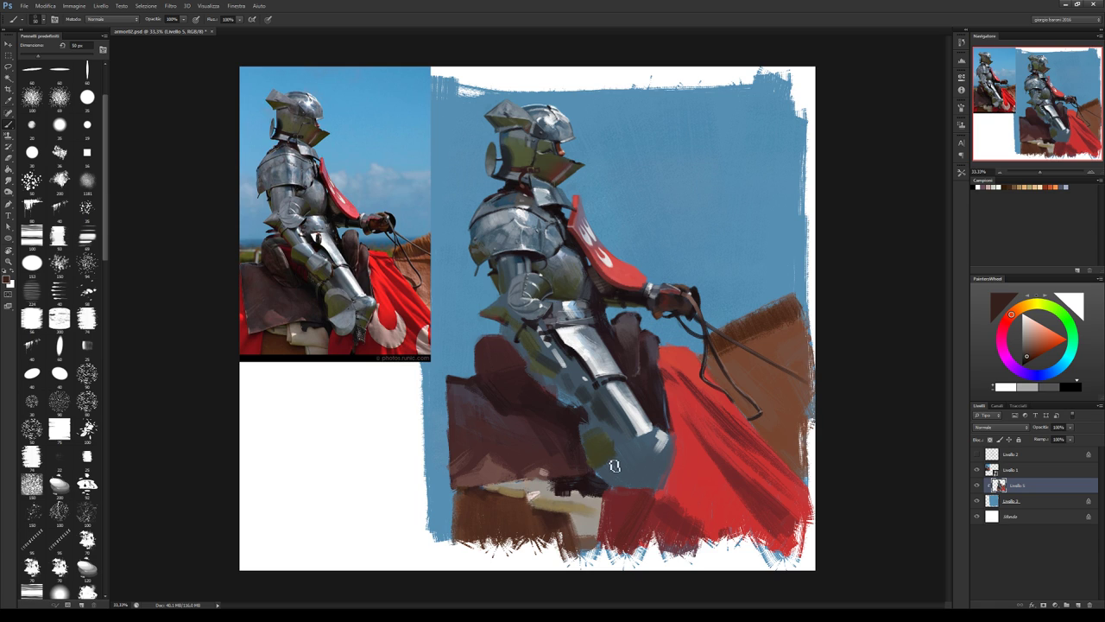
Shrink the brush to about 17 px and sample browns and light tans from the saddle.
{"action": "key", "text": "bracketleft"}
{"action": "key", "text": "bracketleft"}
{"action": "key", "text": "bracketleft"}
{"action": "left_click", "coordinate": [736, 356], "text": "alt"}
{"action": "left_click", "coordinate": [1031, 356]}
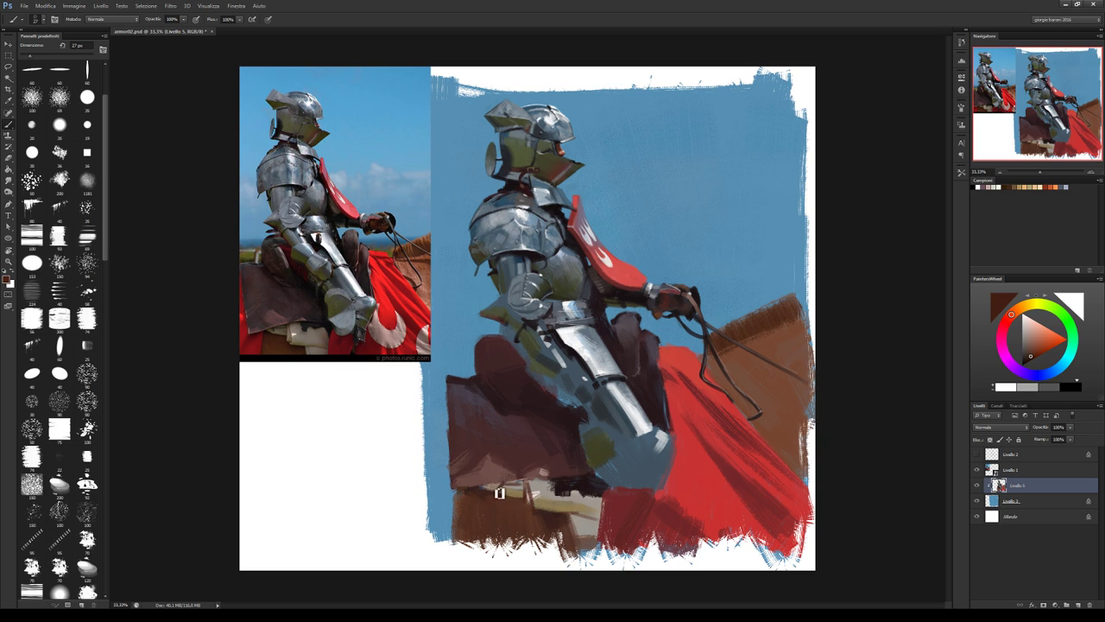
{"action": "left_click", "coordinate": [483, 495], "text": "alt"}
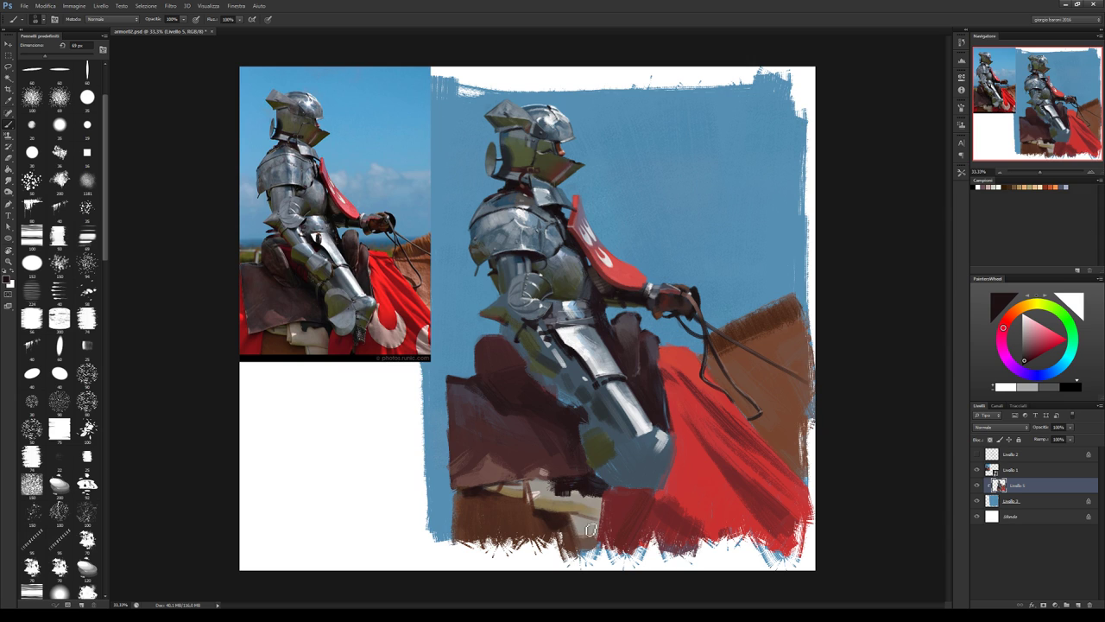
{"action": "left_click", "coordinate": [557, 492], "text": "alt"}
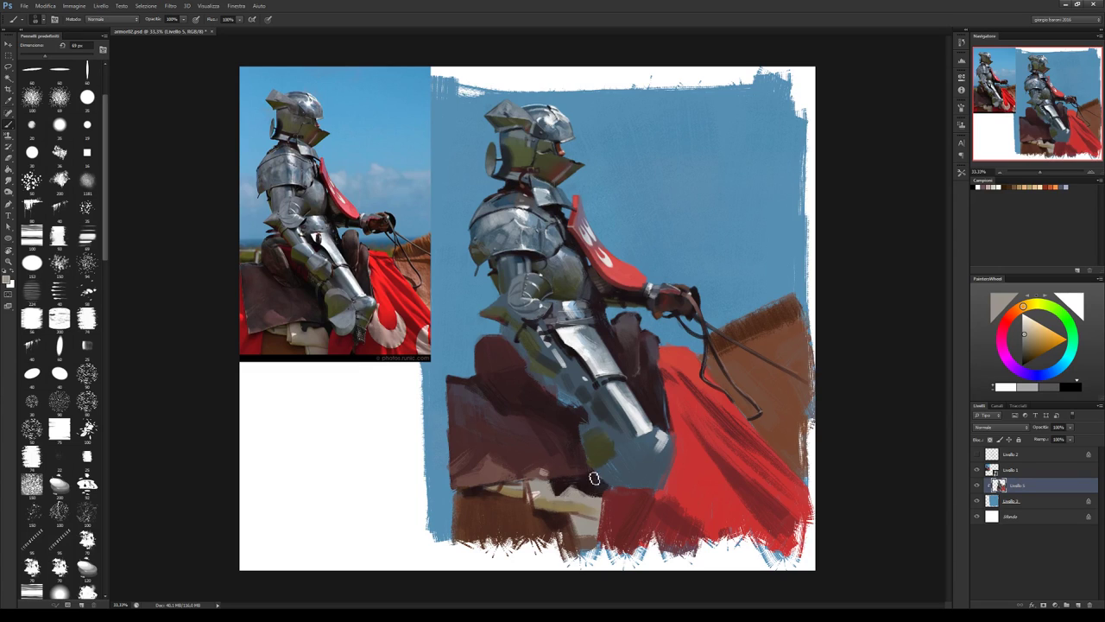
{"action": "left_click", "coordinate": [603, 495], "text": "alt"}
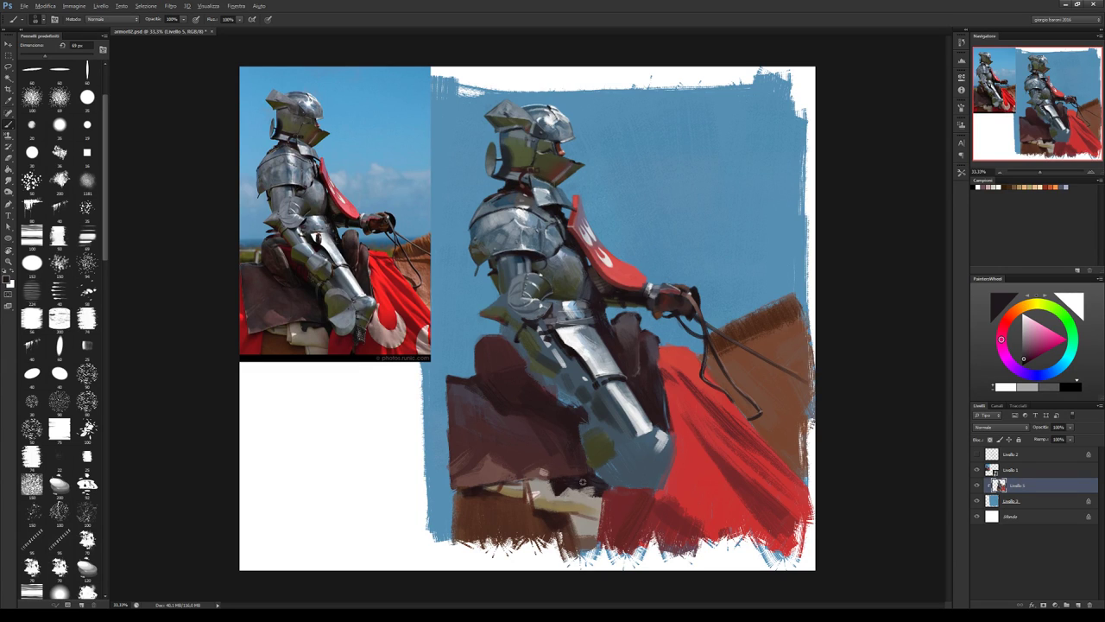
{"action": "left_click", "coordinate": [607, 494], "text": "alt"}
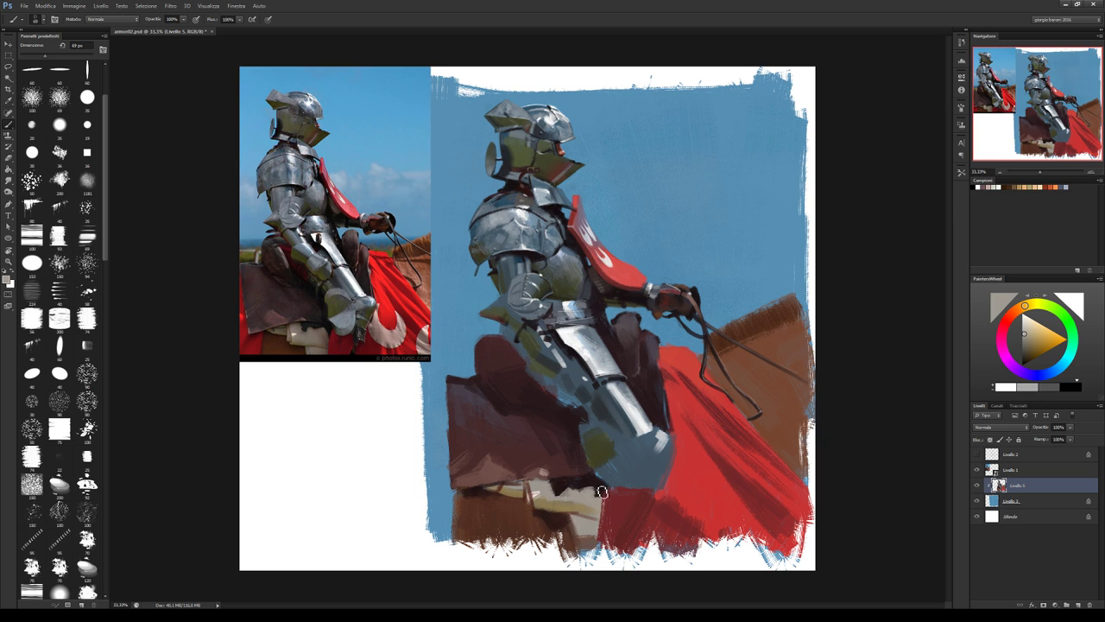
{"action": "left_click", "coordinate": [598, 486], "text": "alt"}
Sample a range of cape reds for the cloth beneath the armoured leg.
{"action": "left_click", "coordinate": [614, 497], "text": "alt"}
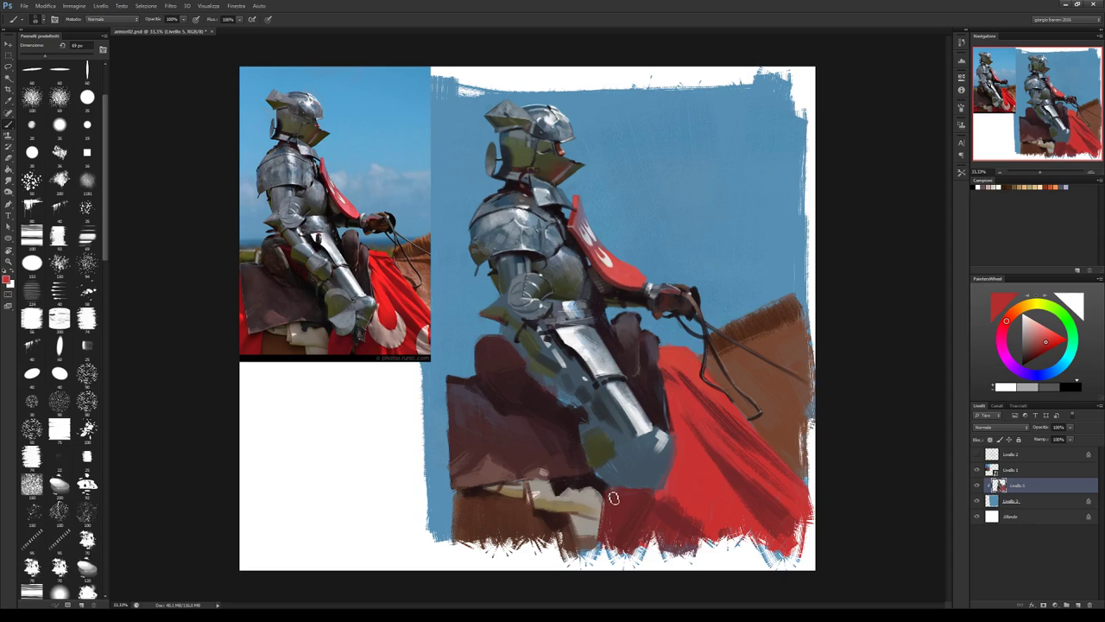
{"action": "left_click", "coordinate": [619, 495], "text": "alt"}
{"action": "left_click", "coordinate": [623, 509], "text": "alt"}
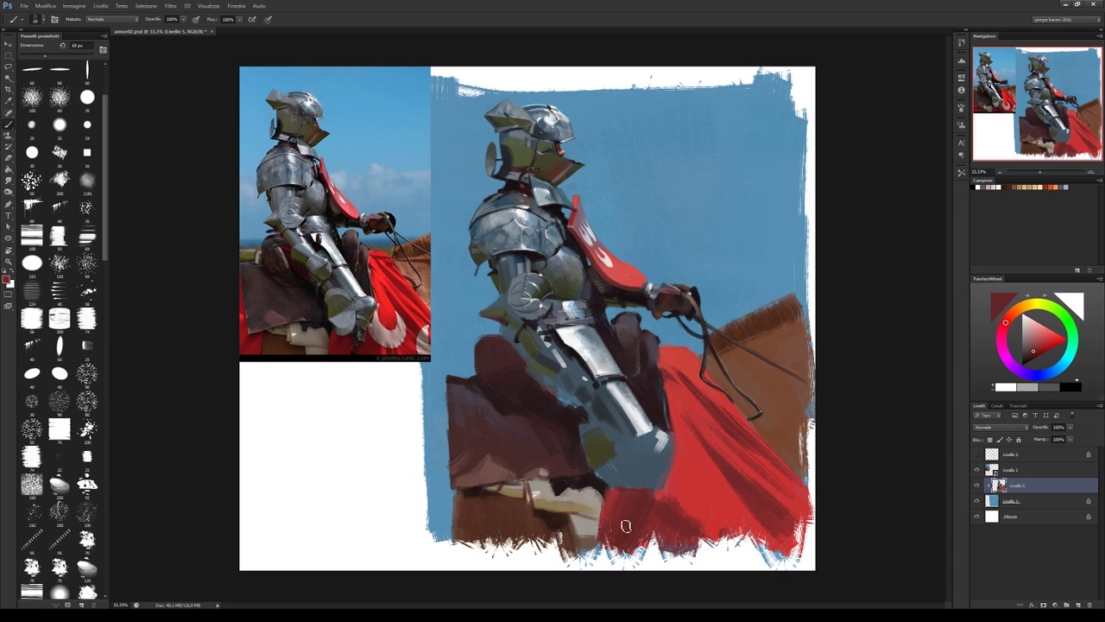
{"action": "left_click", "coordinate": [631, 536], "text": "alt"}
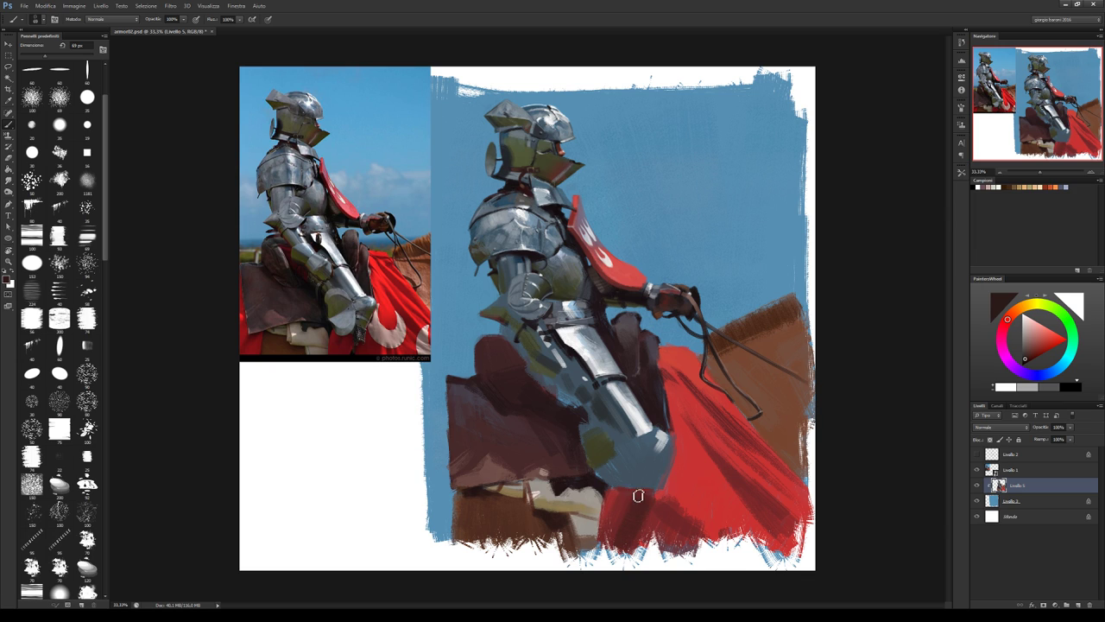
{"action": "left_click", "coordinate": [630, 510], "text": "alt"}
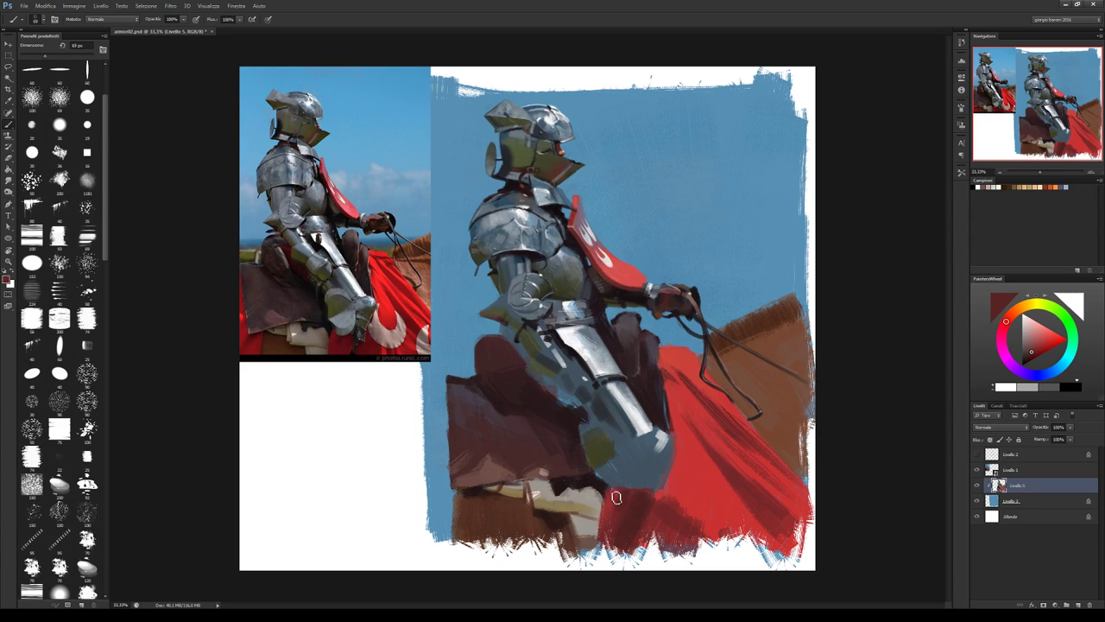
{"action": "left_click", "coordinate": [628, 499], "text": "alt"}
{"action": "left_click", "coordinate": [633, 506], "text": "alt"}
{"action": "left_click", "coordinate": [633, 507], "text": "alt"}
{"action": "left_click", "coordinate": [641, 526], "text": "alt"}
{"action": "left_click", "coordinate": [634, 499], "text": "alt"}
{"action": "left_click", "coordinate": [631, 533], "text": "alt"}
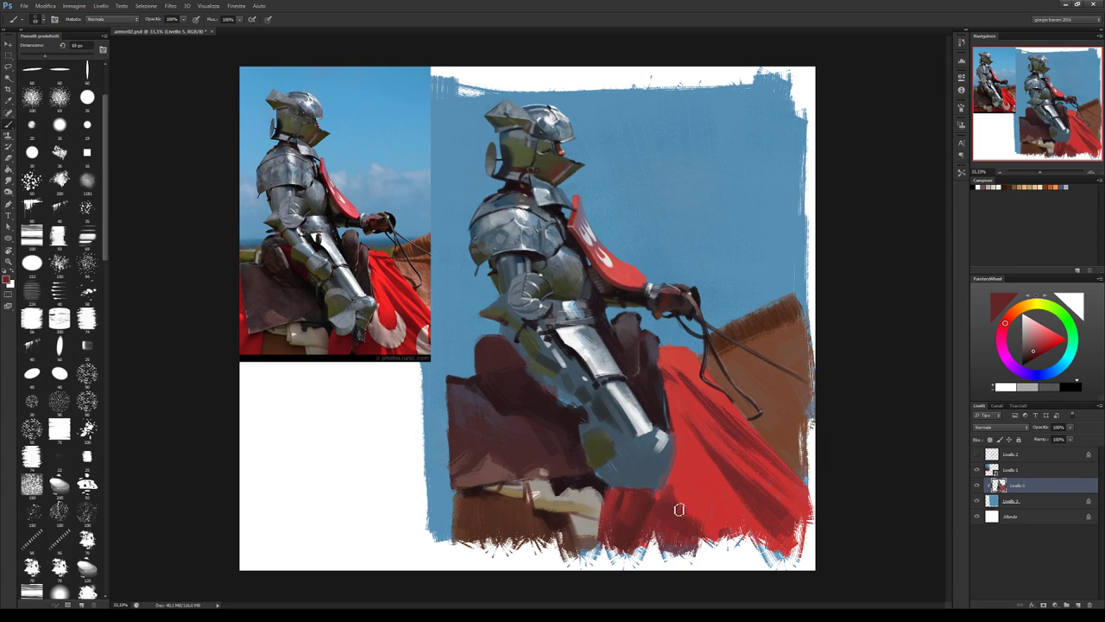
{"action": "left_click", "coordinate": [695, 536], "text": "alt"}
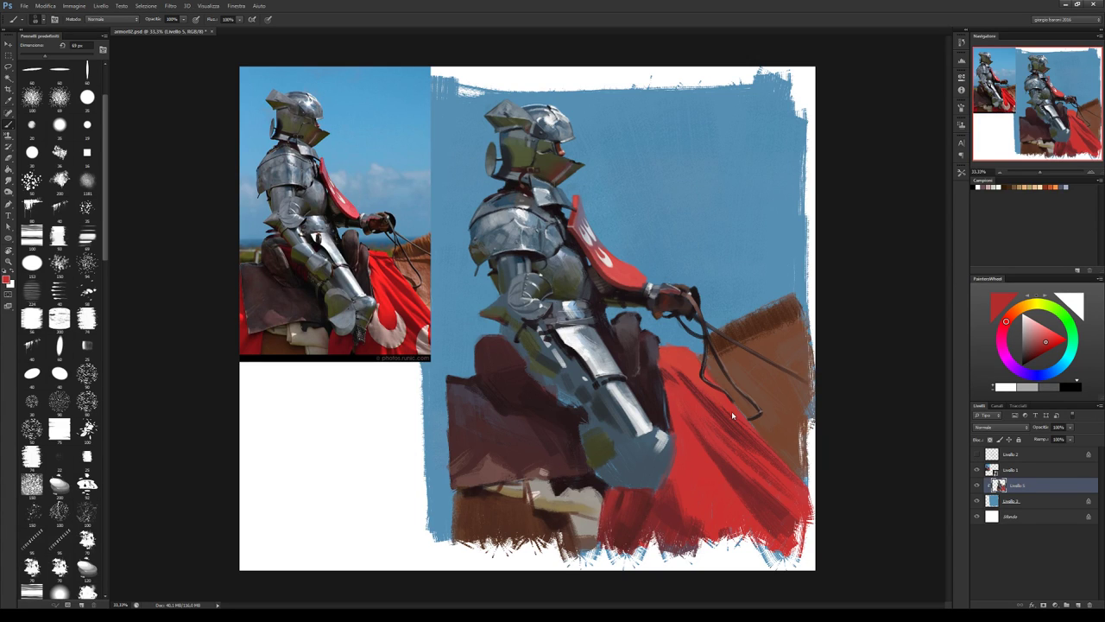
Sample bright and dark reds along the lower cape folds.
{"action": "left_click", "coordinate": [657, 523], "text": "alt"}
{"action": "left_click", "coordinate": [690, 509], "text": "alt"}
{"action": "left_click", "coordinate": [701, 543], "text": "alt"}
{"action": "left_click", "coordinate": [709, 509], "text": "alt"}
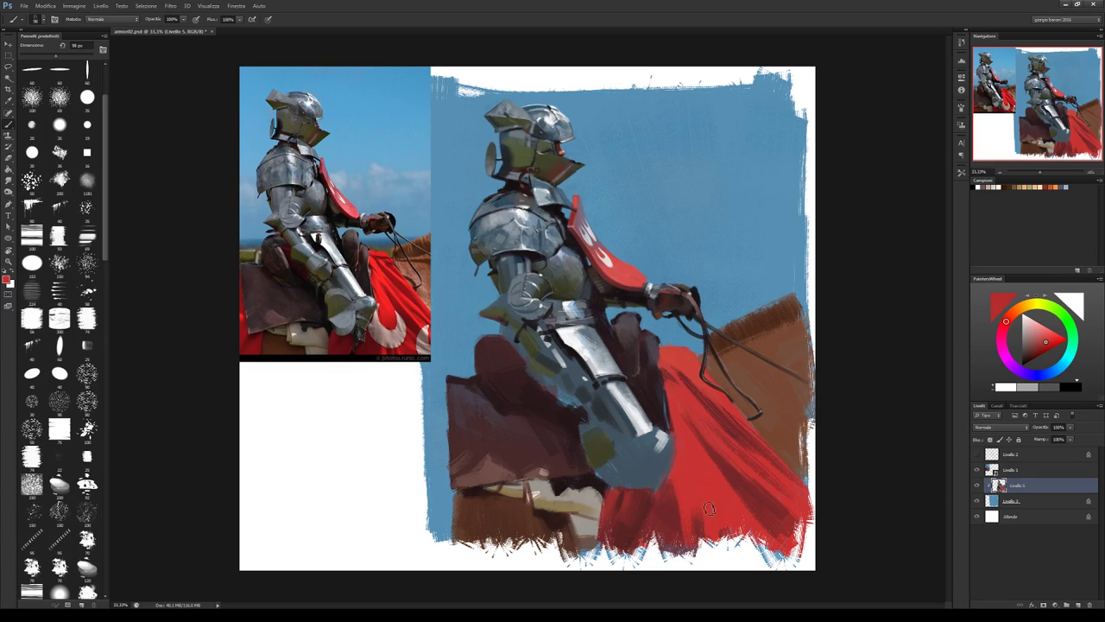
{"action": "left_click", "coordinate": [715, 443], "text": "alt"}
{"action": "left_click", "coordinate": [730, 484], "text": "alt"}
{"action": "left_click", "coordinate": [729, 421], "text": "alt"}
{"action": "left_click", "coordinate": [700, 394], "text": "alt"}
{"action": "left_click", "coordinate": [734, 436], "text": "alt"}
{"action": "left_click", "coordinate": [702, 405], "text": "alt"}
Extend the cape's upper edge up toward the reins using sampled cape reds.
{"action": "left_click", "coordinate": [672, 368], "text": "alt"}
{"action": "left_click", "coordinate": [686, 376], "text": "alt"}
{"action": "left_click", "coordinate": [680, 367], "text": "alt"}
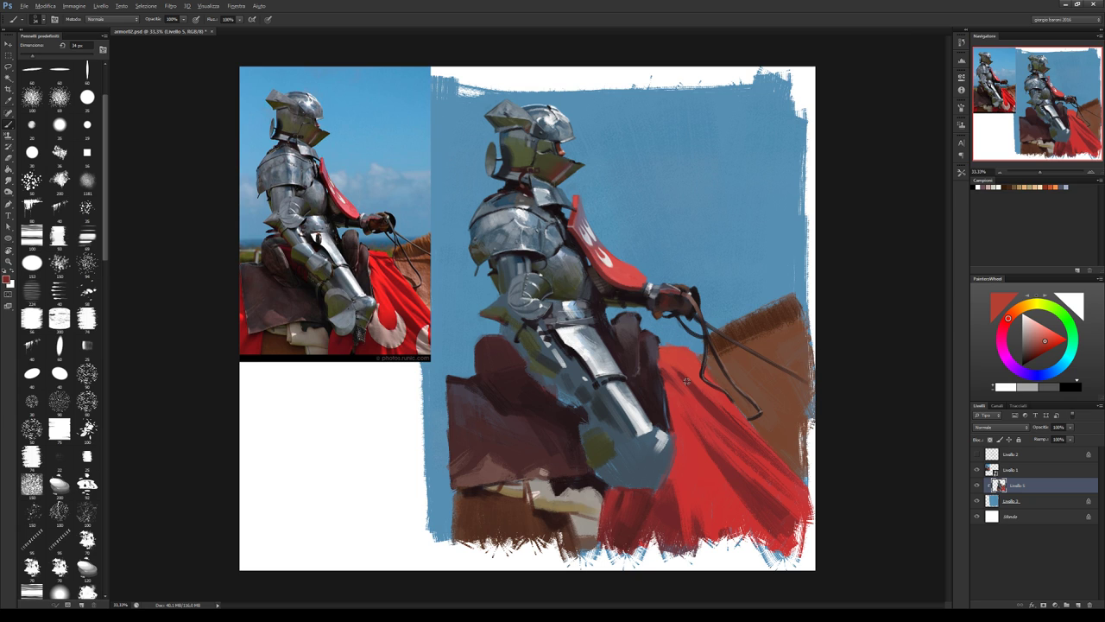
{"action": "left_click", "coordinate": [669, 365], "text": "alt"}
{"action": "left_click", "coordinate": [687, 372], "text": "alt"}
{"action": "left_click", "coordinate": [672, 365], "text": "alt"}
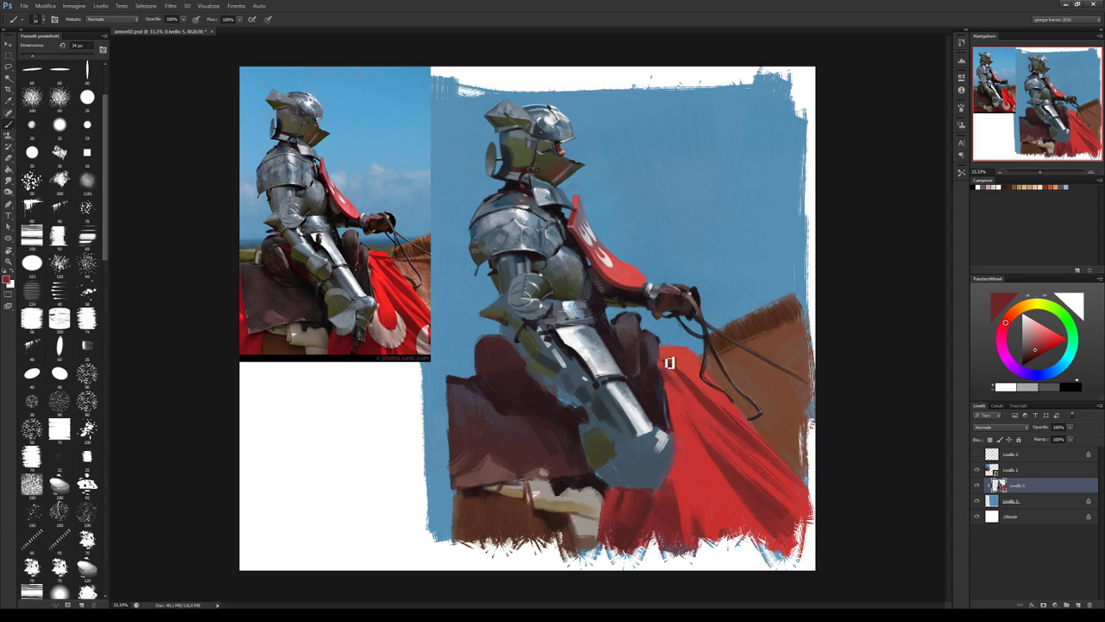
{"action": "left_click_drag", "start_coordinate": [669, 364], "coordinate": [703, 365]}
{"action": "left_click", "coordinate": [729, 361], "text": "alt"}
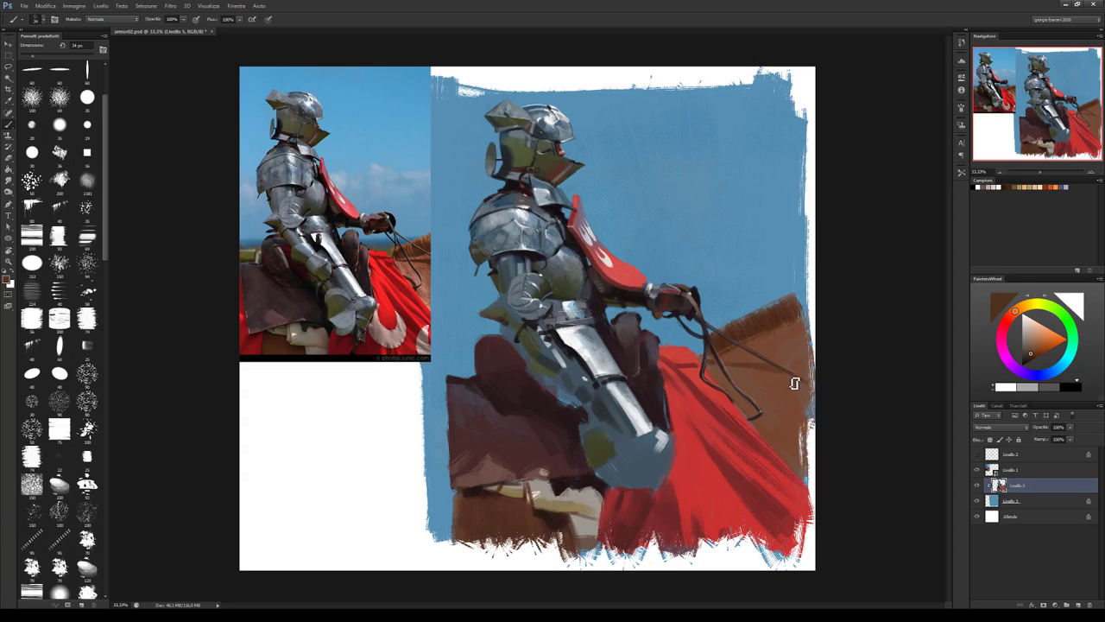
{"action": "left_click", "coordinate": [700, 372], "text": "alt"}
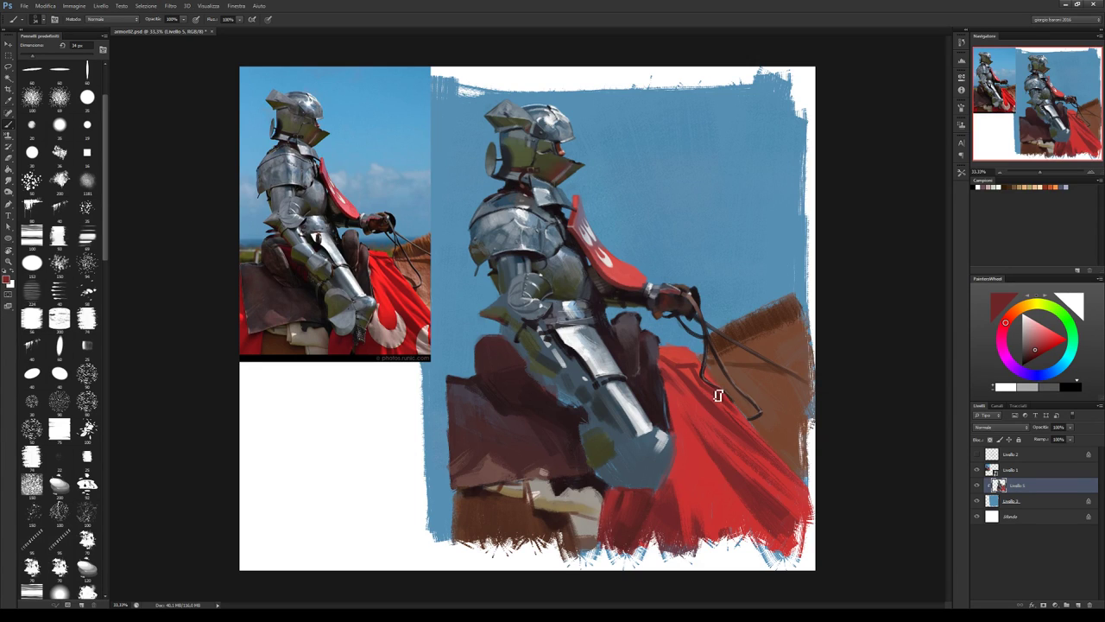
{"action": "left_click", "coordinate": [689, 352], "text": "alt"}
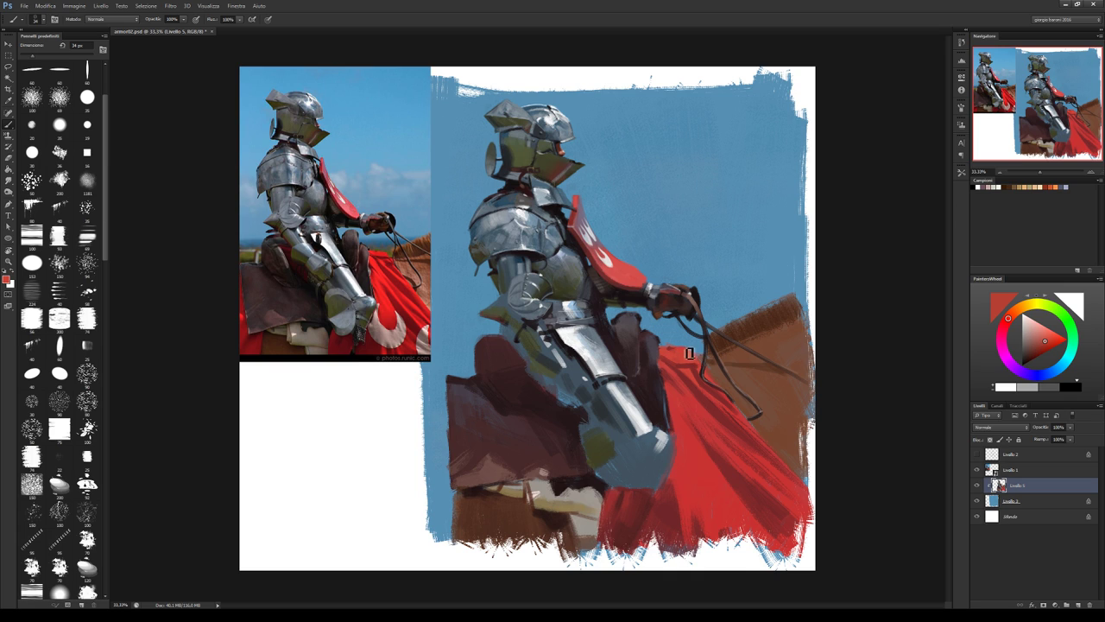
Swap to slate blue, then resample reds across the middle of the cape.
{"action": "key", "text": "x"}
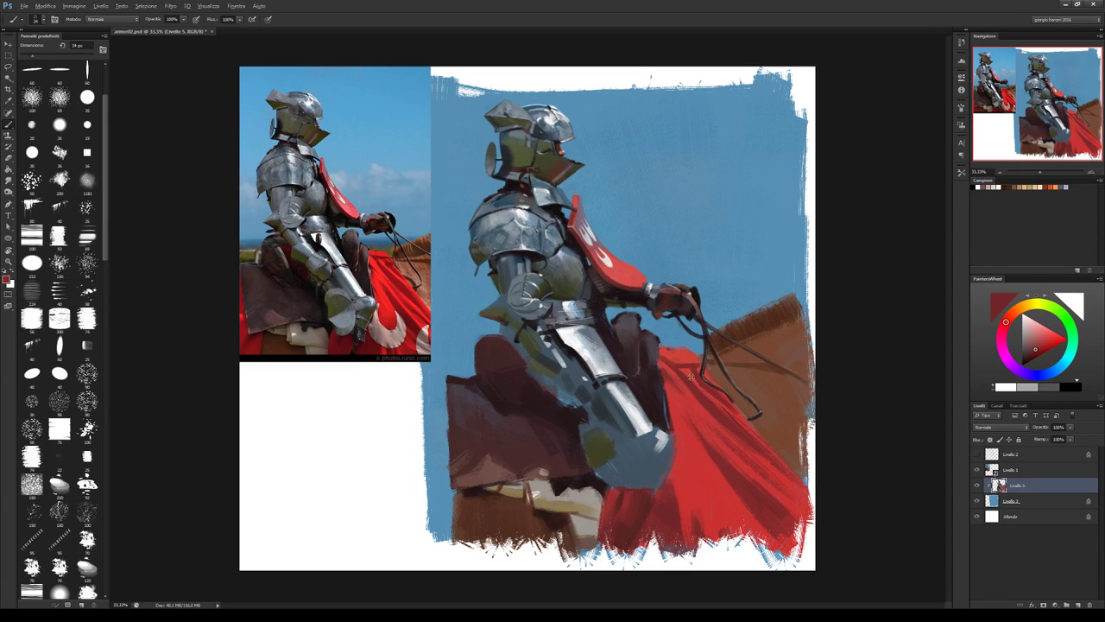
{"action": "left_click", "coordinate": [702, 387], "text": "alt"}
{"action": "left_click", "coordinate": [732, 412], "text": "alt"}
{"action": "left_click", "coordinate": [762, 433], "text": "alt"}
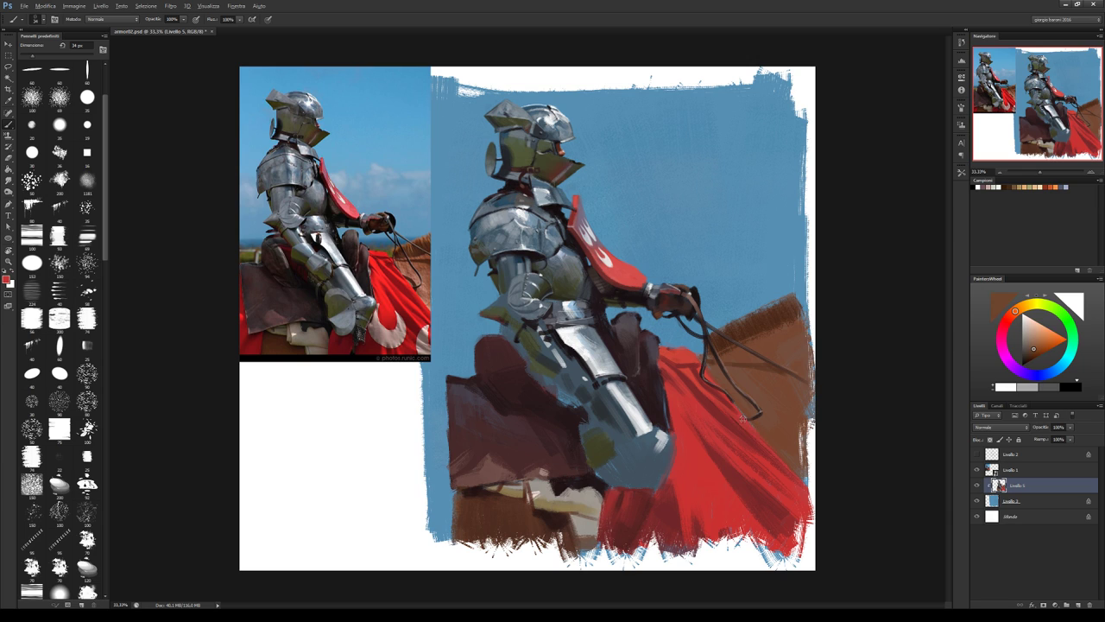
{"action": "left_click", "coordinate": [739, 409], "text": "alt"}
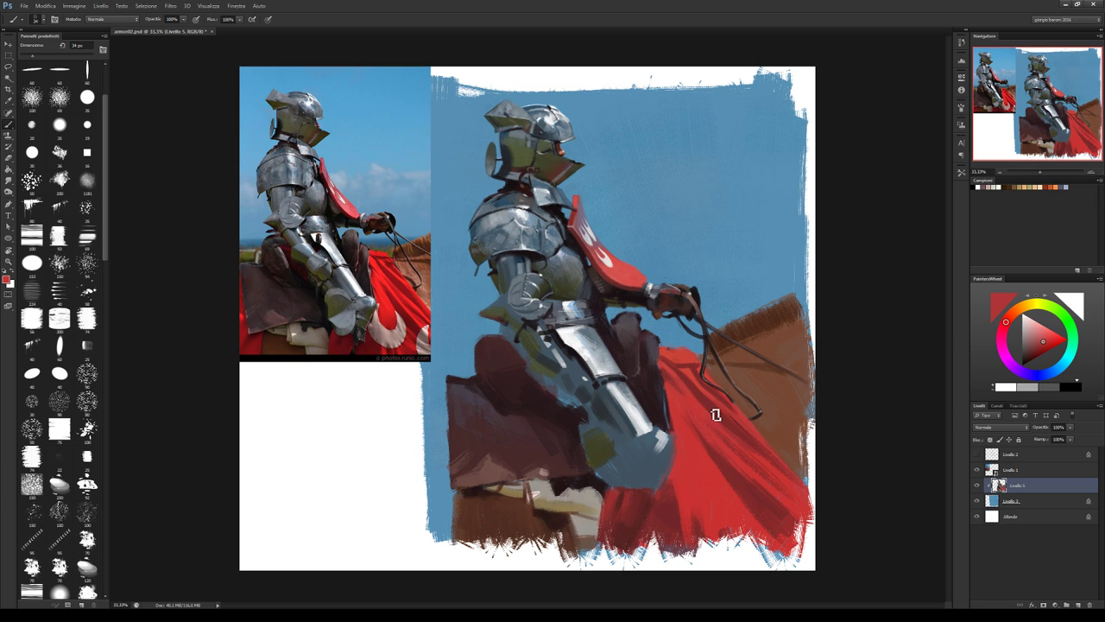
{"action": "left_click", "coordinate": [724, 495], "text": "alt"}
{"action": "left_click", "coordinate": [735, 488], "text": "alt"}
{"action": "left_click", "coordinate": [762, 513], "text": "alt"}
{"action": "left_click", "coordinate": [725, 496], "text": "alt"}
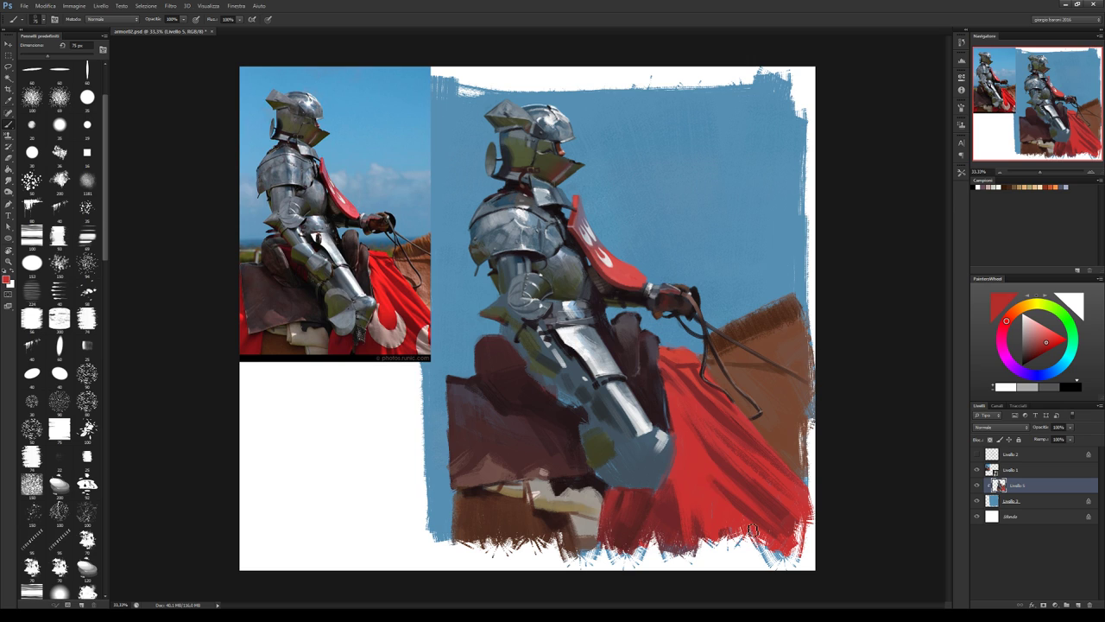
Resample cape reds and near-black, then briefly preview the Livello 2 detail layer.
{"action": "left_click", "coordinate": [721, 485], "text": "alt"}
{"action": "left_click", "coordinate": [752, 514], "text": "alt"}
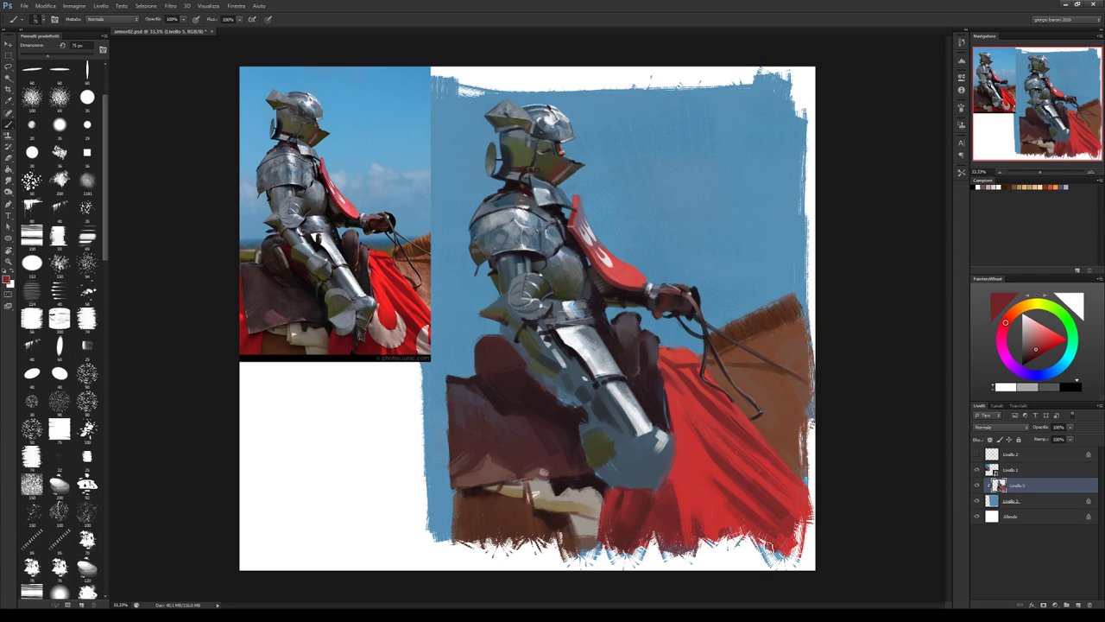
{"action": "left_click", "coordinate": [708, 518], "text": "alt"}
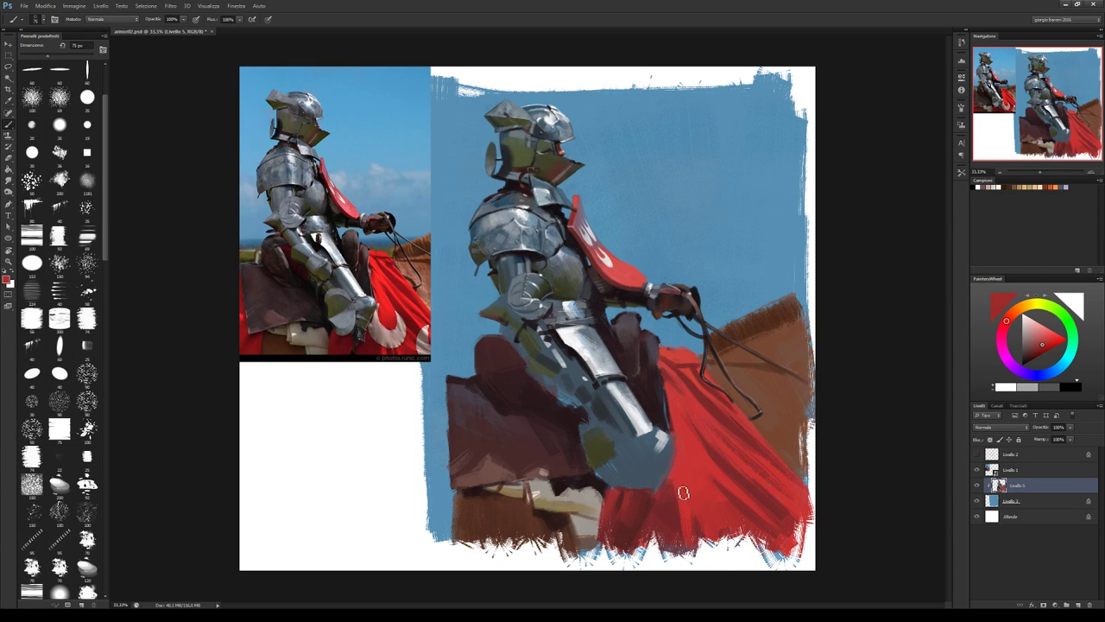
{"action": "left_click", "coordinate": [712, 480], "text": "alt"}
{"action": "left_click", "coordinate": [691, 533], "text": "alt"}
{"action": "left_click", "coordinate": [675, 481], "text": "alt"}
{"action": "left_click", "coordinate": [576, 473], "text": "alt"}
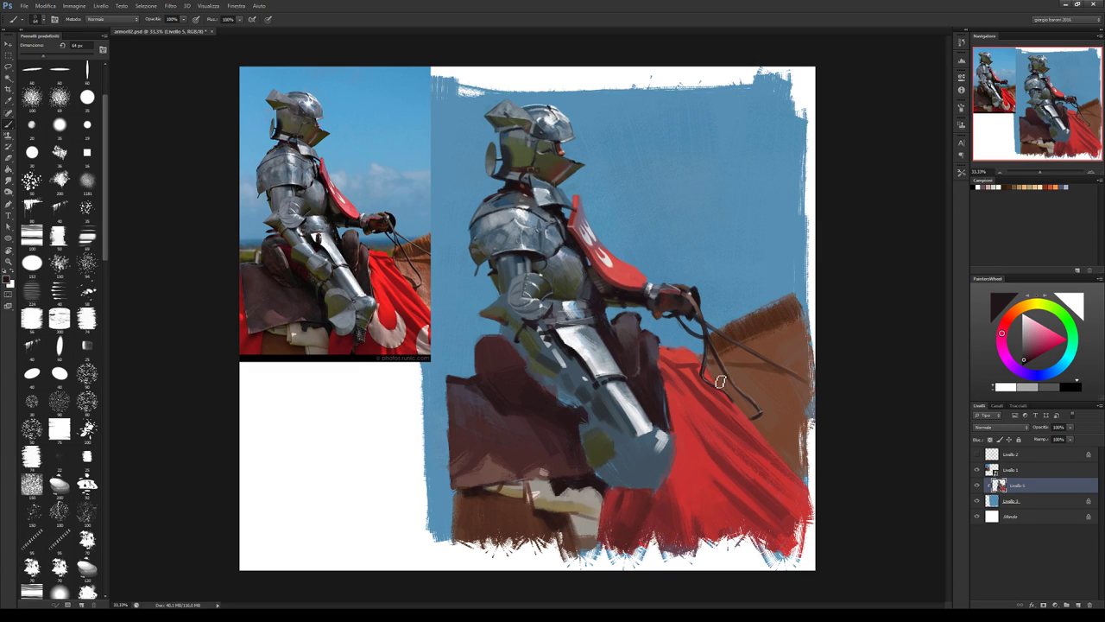
{"action": "left_click", "coordinate": [978, 454]}
{"action": "left_click", "coordinate": [977, 455]}
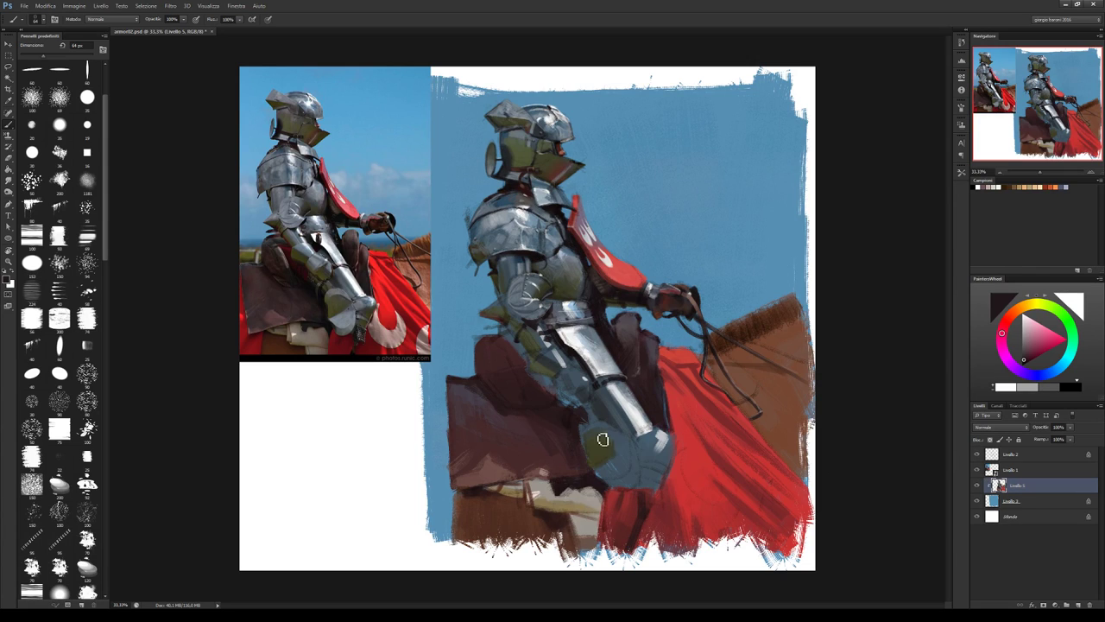
{"action": "left_click", "coordinate": [646, 510], "text": "alt"}
{"action": "left_click", "coordinate": [657, 499], "text": "alt"}
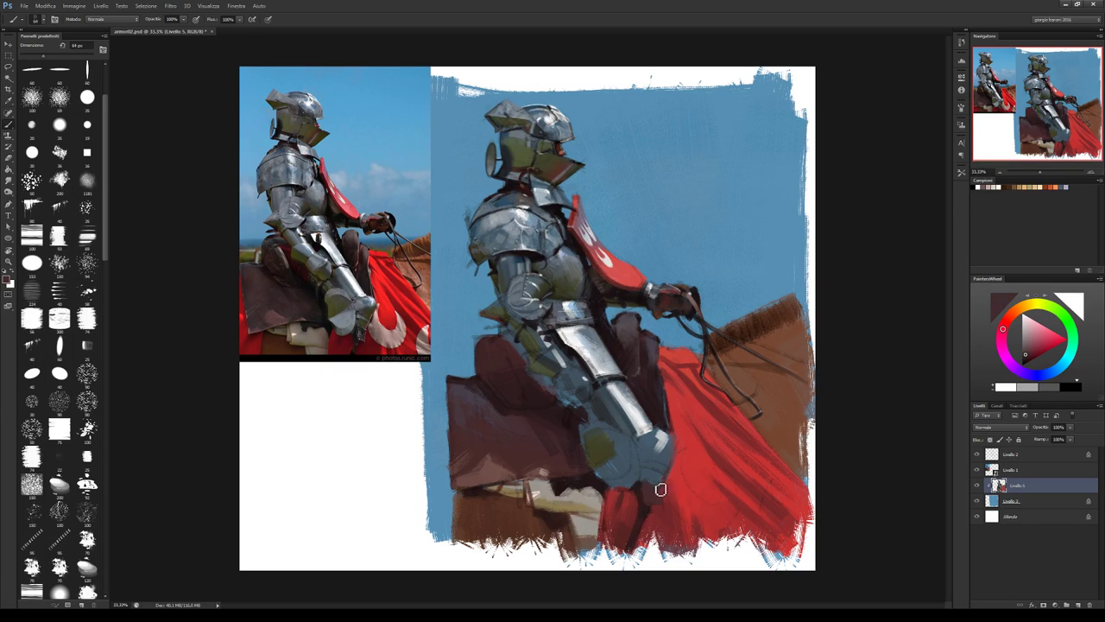
{"action": "left_click", "coordinate": [658, 489], "text": "alt"}
{"action": "left_click", "coordinate": [662, 493], "text": "alt"}
{"action": "left_click", "coordinate": [599, 448], "text": "alt"}
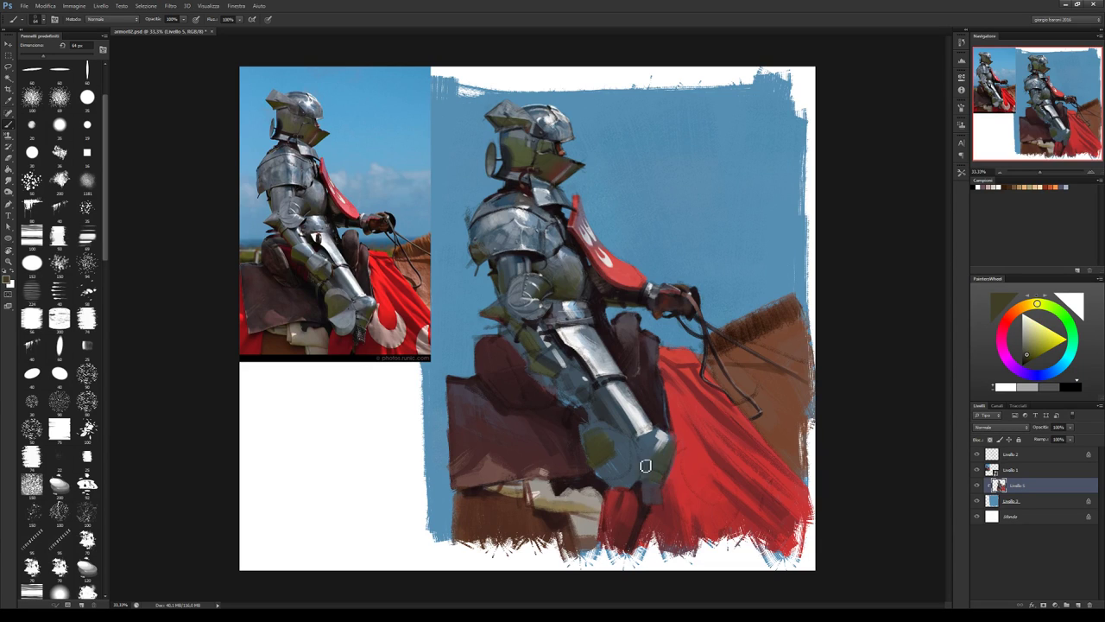
{"action": "left_click", "coordinate": [683, 453], "text": "alt"}
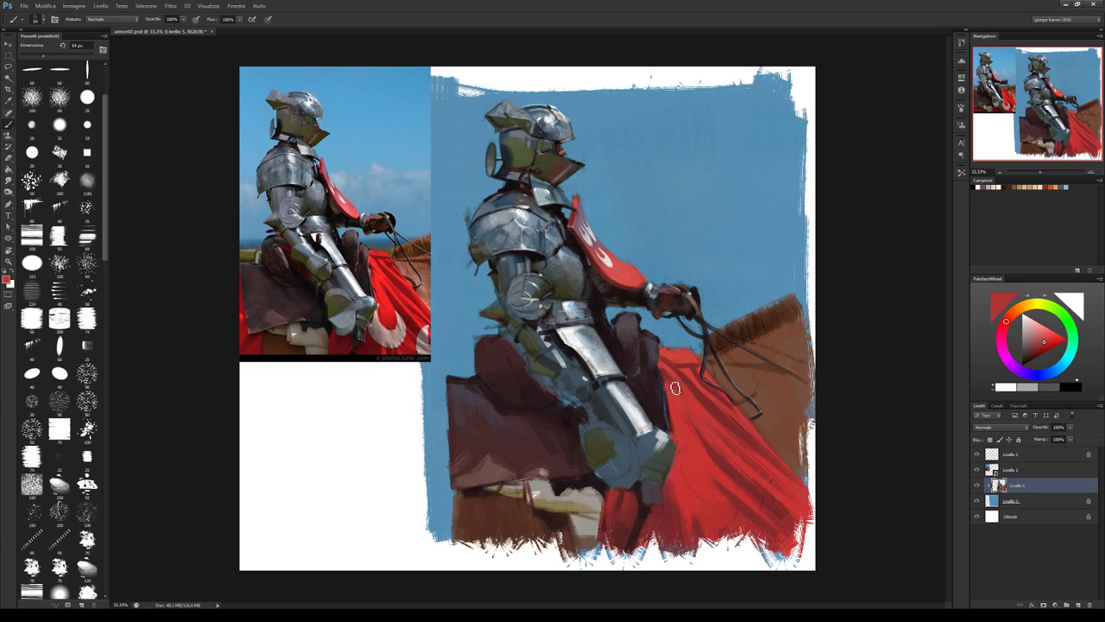
{"action": "left_click", "coordinate": [678, 423], "text": "alt"}
{"action": "left_click", "coordinate": [642, 398], "text": "alt"}
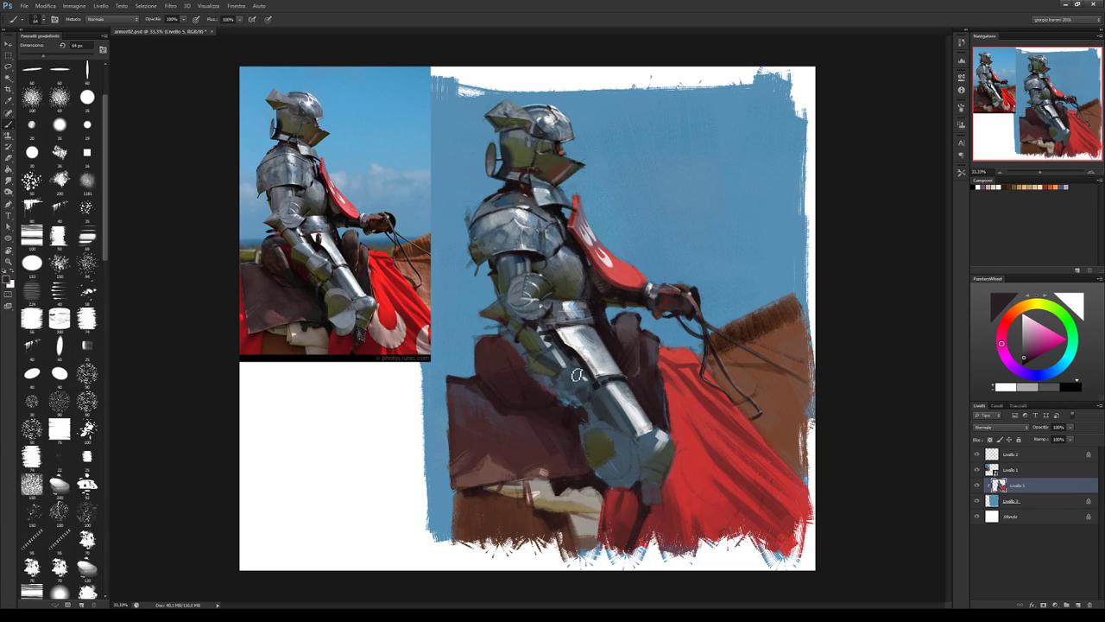
{"action": "left_click", "coordinate": [592, 426], "text": "alt"}
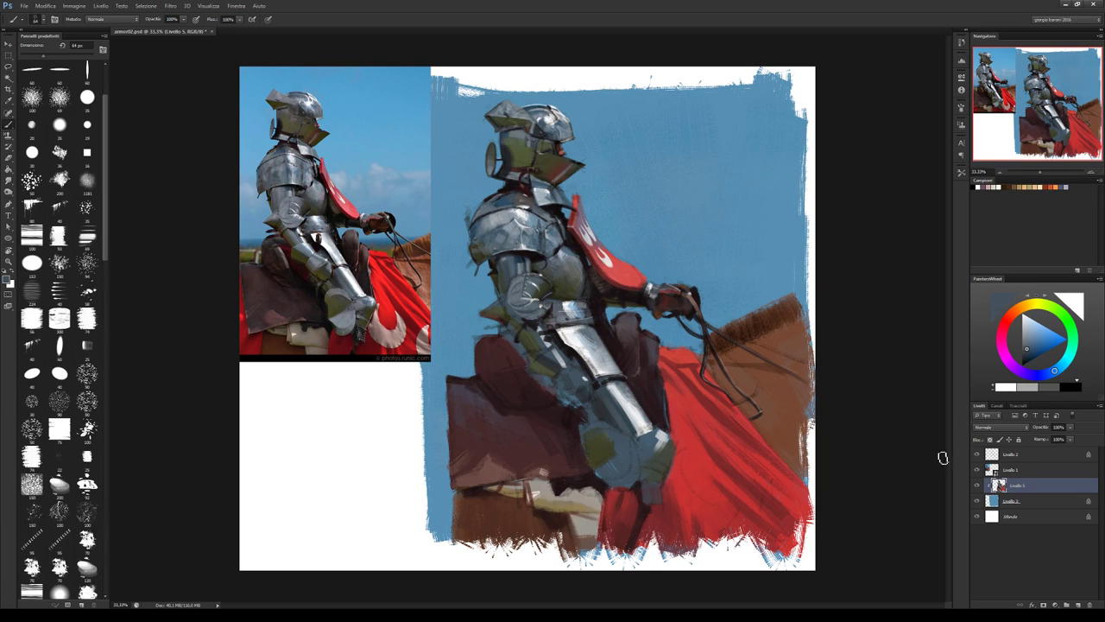
{"action": "left_click", "coordinate": [977, 454]}
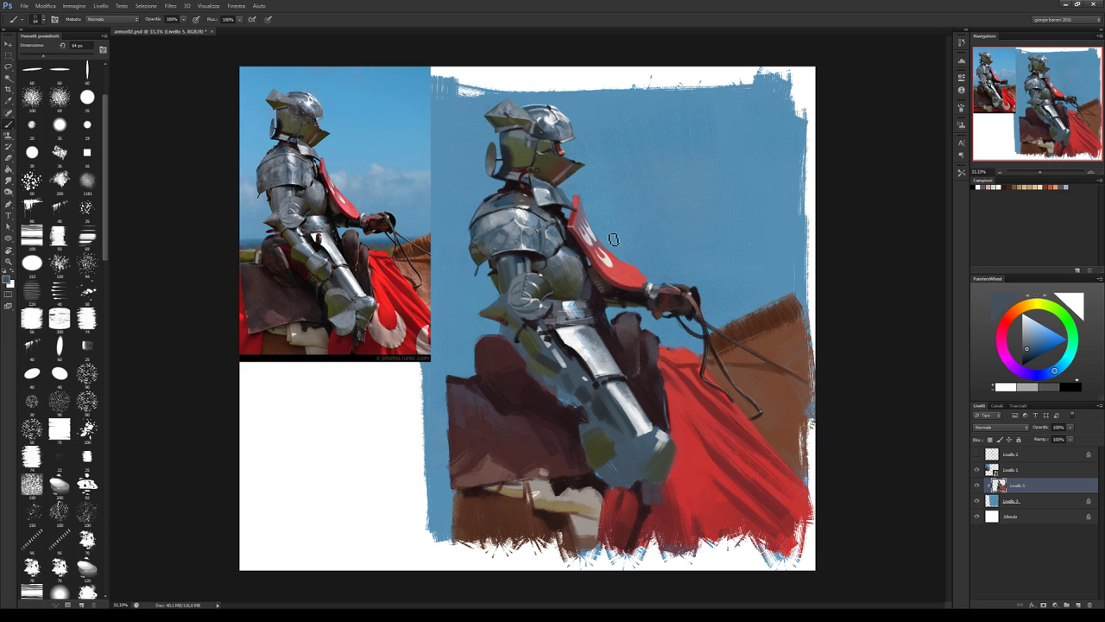
Shrink the brush to about 21 px and sample cape reds, sky blue and muted pink.
{"action": "key", "text": "bracketleft"}
{"action": "key", "text": "bracketleft"}
{"action": "key", "text": "bracketleft"}
{"action": "left_click", "coordinate": [640, 278], "text": "alt"}
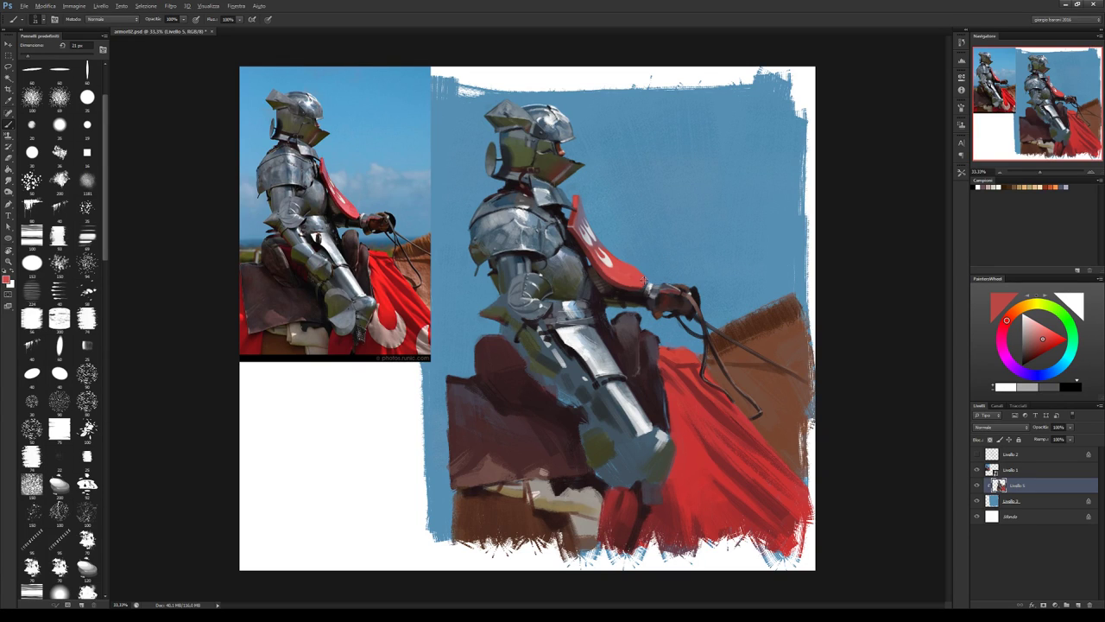
{"action": "left_click", "coordinate": [652, 286], "text": "alt"}
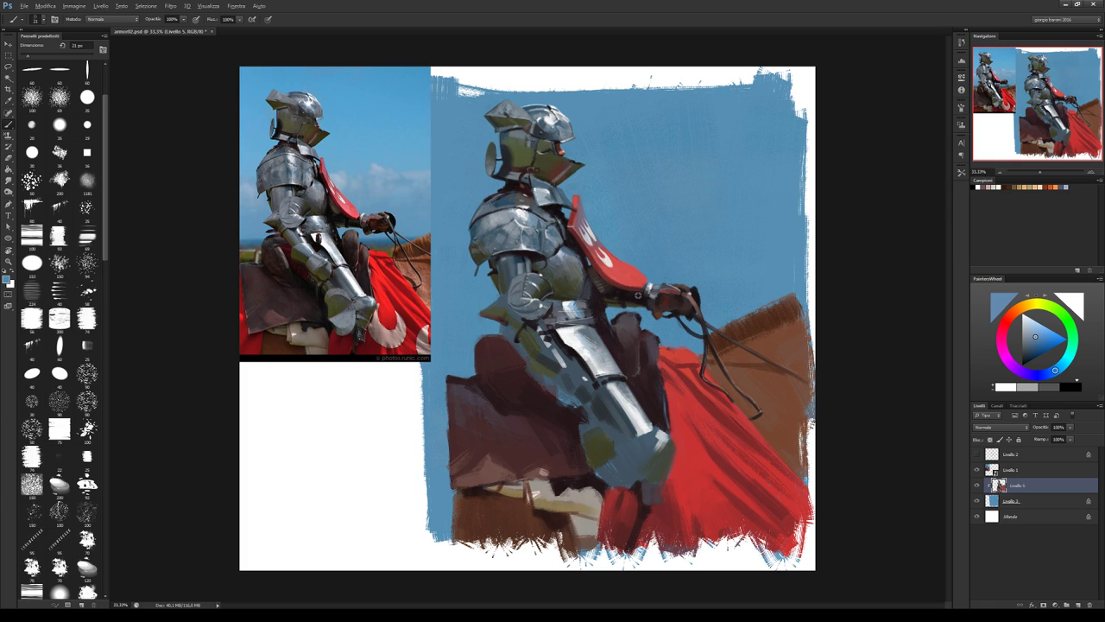
{"action": "left_click", "coordinate": [647, 296], "text": "alt"}
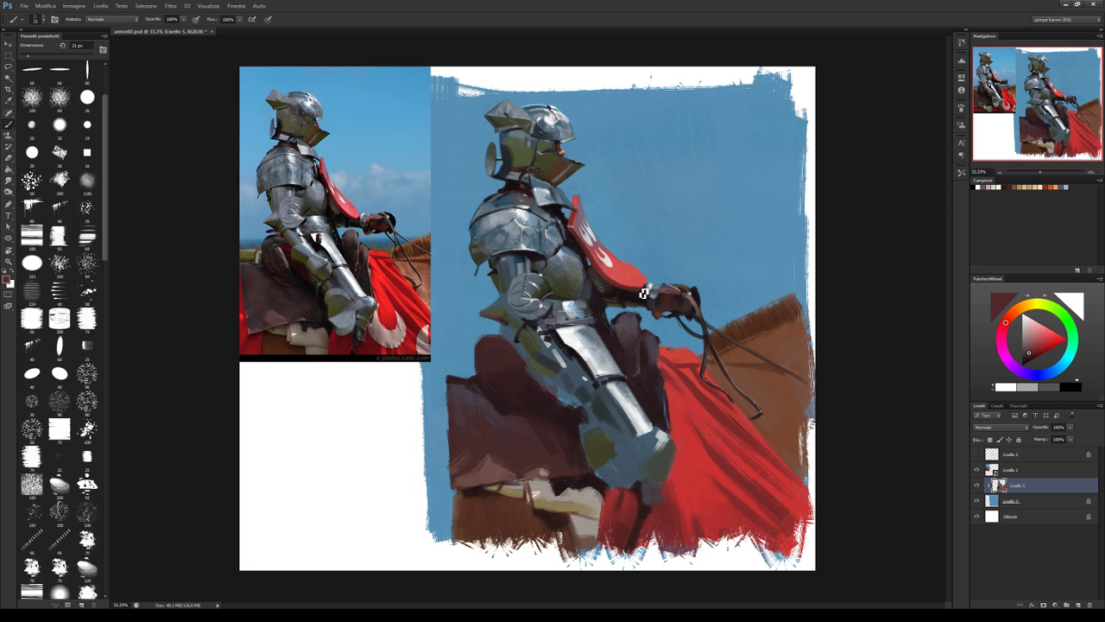
{"action": "left_click", "coordinate": [646, 292], "text": "alt"}
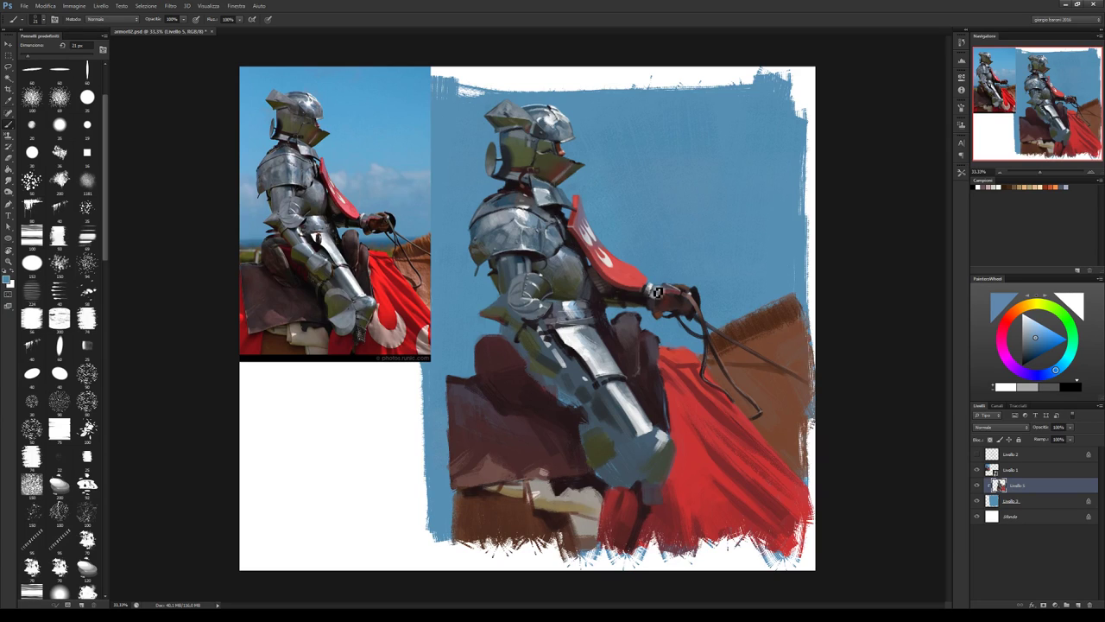
{"action": "left_click", "coordinate": [646, 283], "text": "alt"}
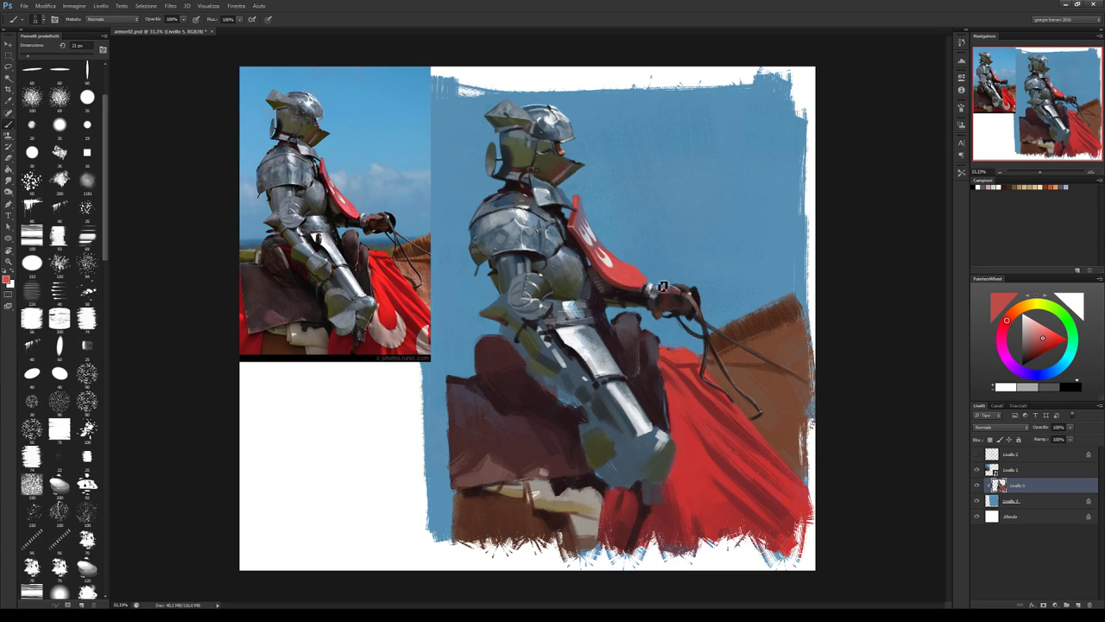
{"action": "left_click_drag", "start_coordinate": [1020, 330], "coordinate": [1041, 331]}
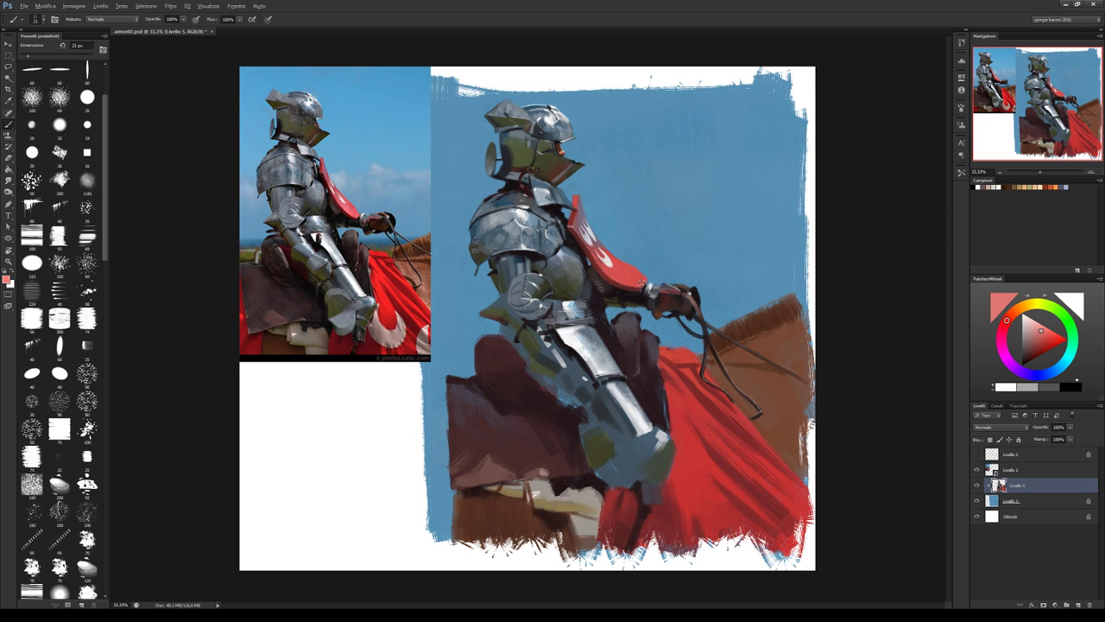
{"action": "left_click", "coordinate": [641, 282], "text": "alt"}
{"action": "left_click", "coordinate": [589, 218], "text": "alt"}
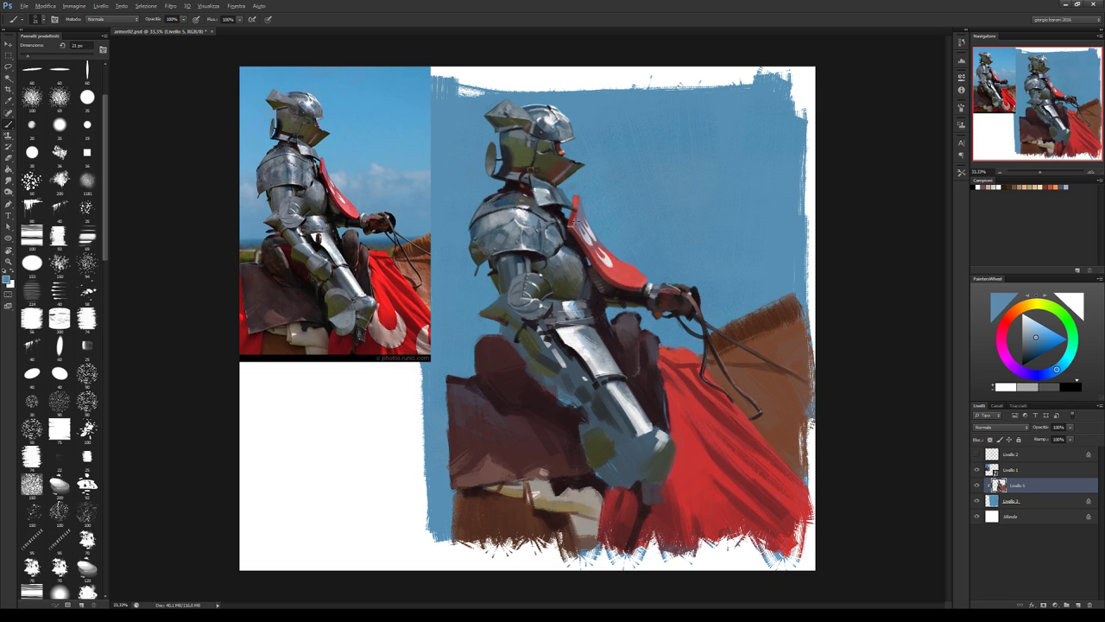
{"action": "left_click", "coordinate": [577, 223], "text": "alt"}
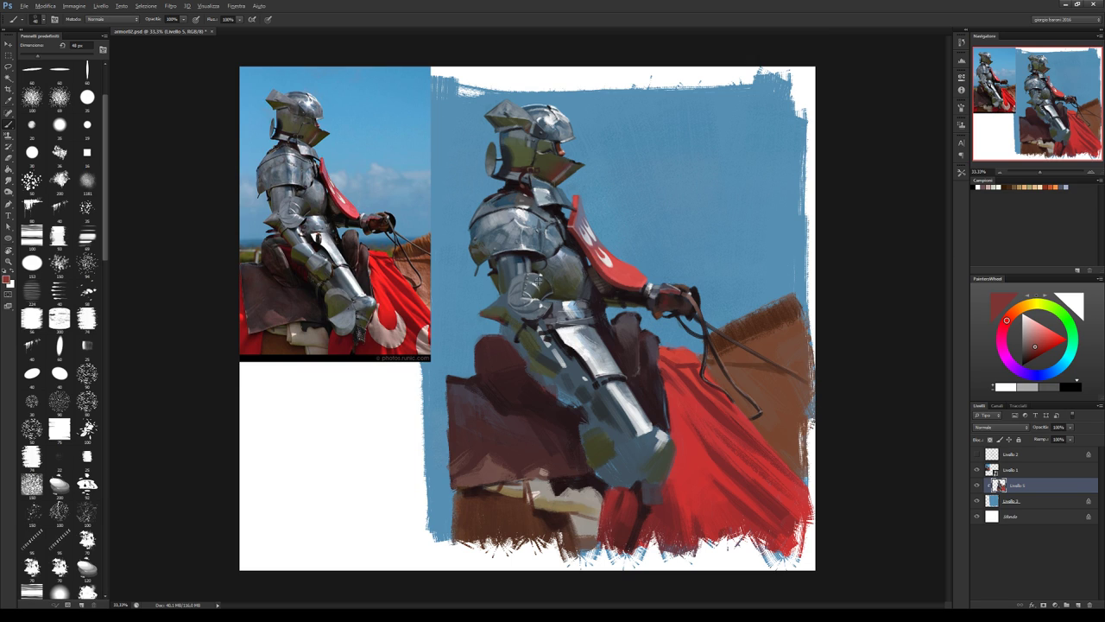
Sample blue-grey armour tones and toggle Livello 2 on and off to compare.
{"action": "left_click", "coordinate": [500, 301], "text": "alt"}
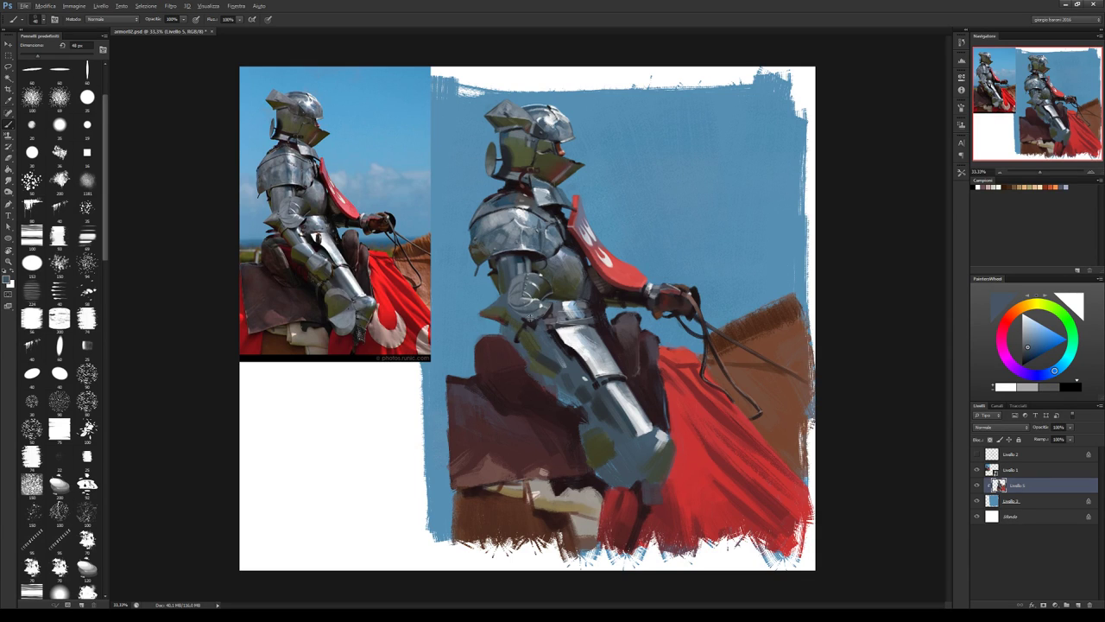
{"action": "left_click", "coordinate": [531, 324], "text": "alt"}
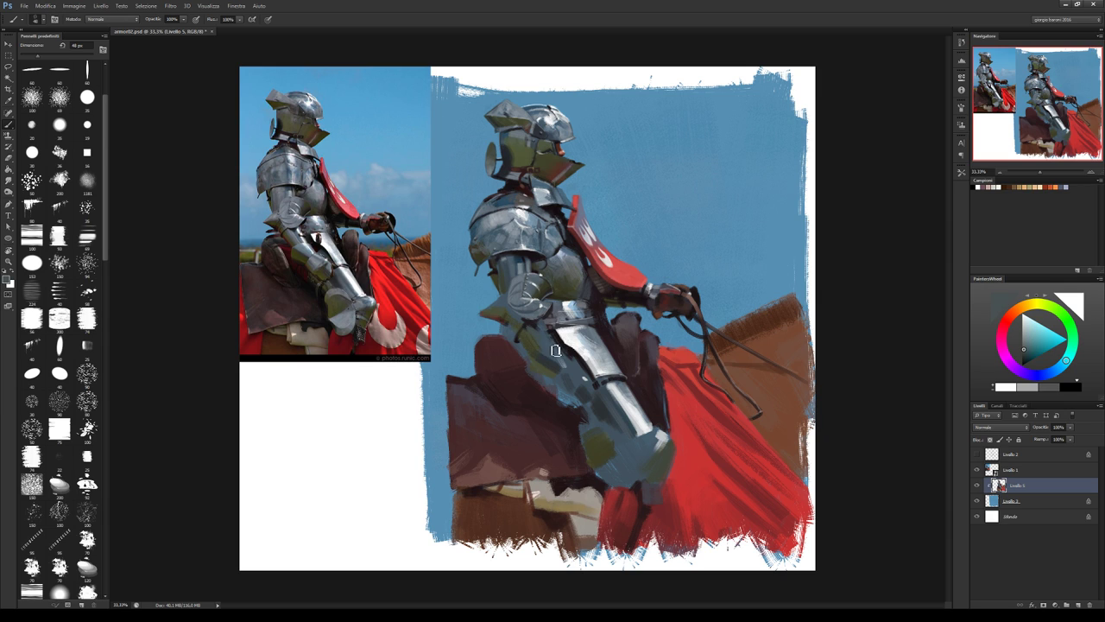
{"action": "left_click", "coordinate": [539, 340], "text": "alt"}
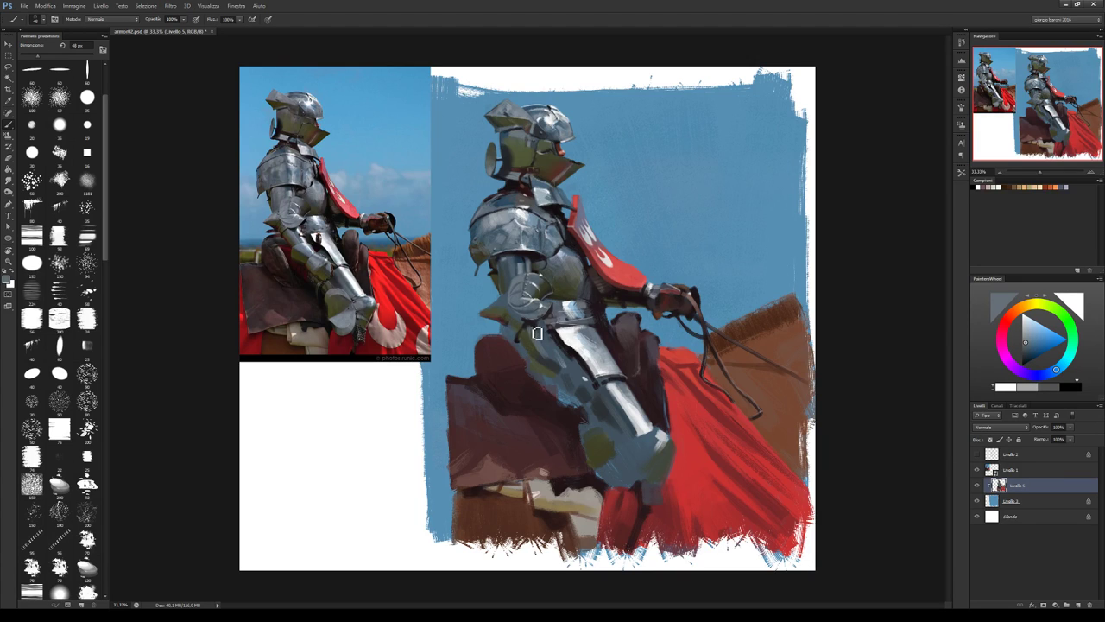
{"action": "left_click", "coordinate": [979, 455]}
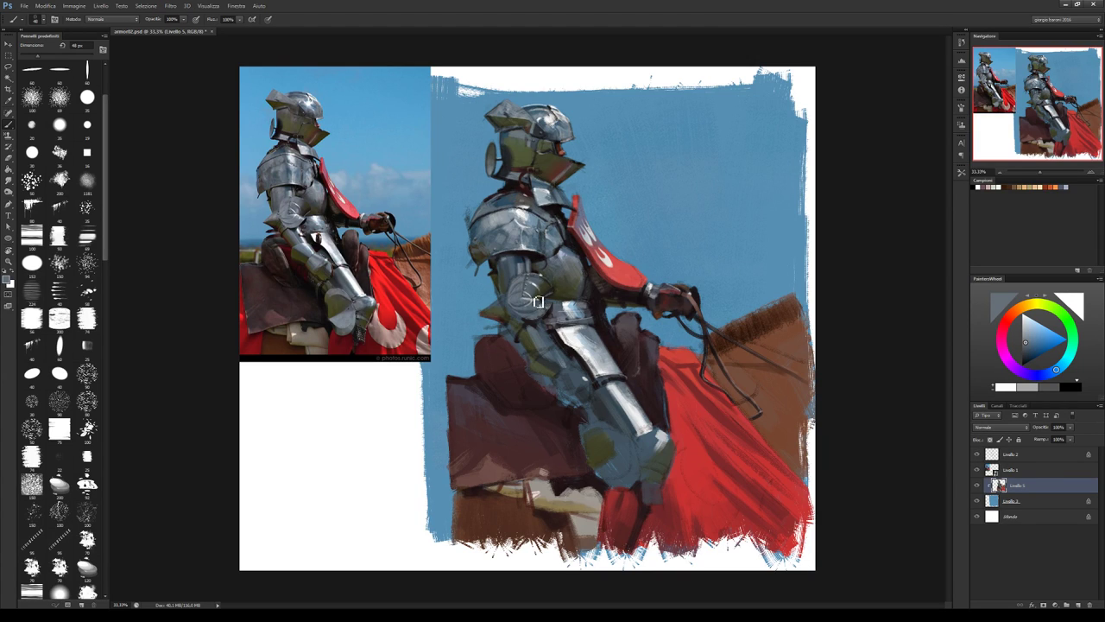
{"action": "left_click", "coordinate": [978, 455]}
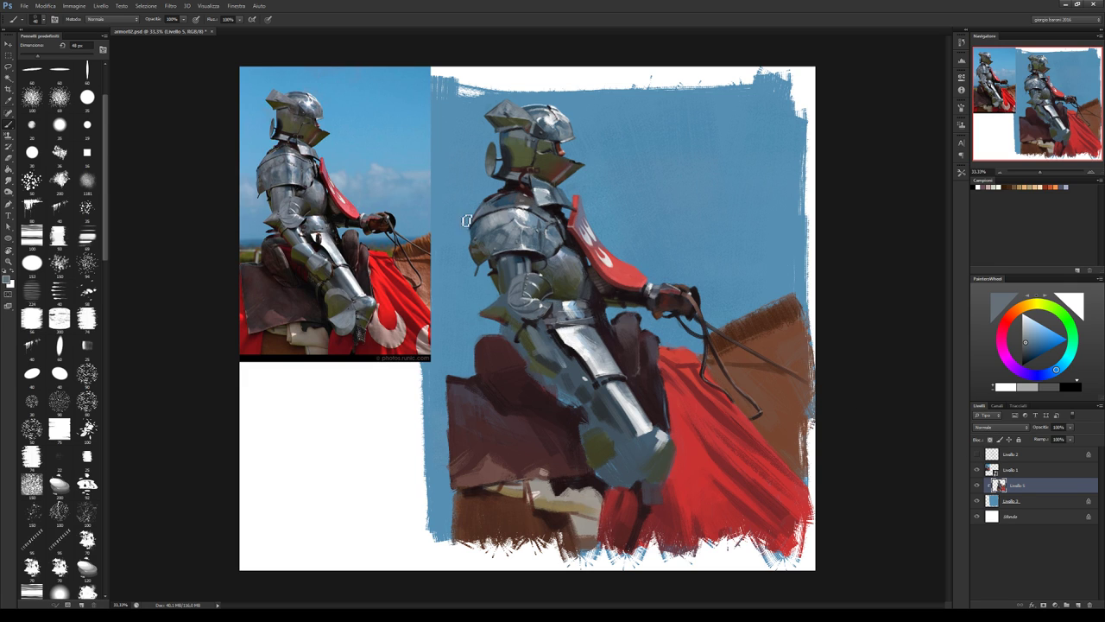
Work the waist armour with alternating greys, blue-greys and dark red-browns.
{"action": "left_click", "coordinate": [548, 335], "text": "alt"}
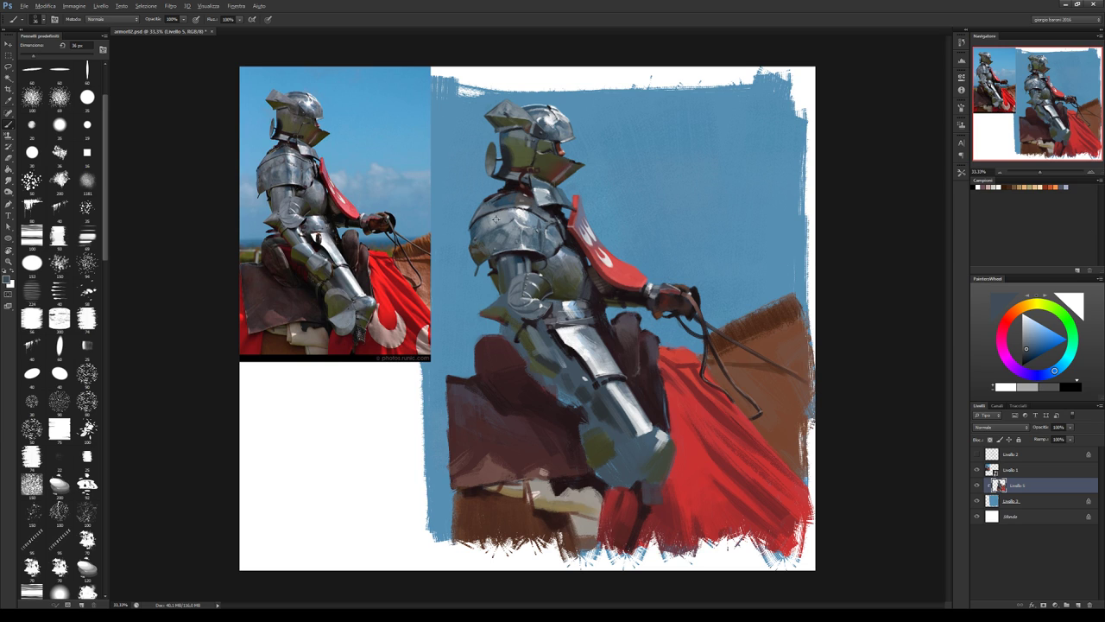
{"action": "left_click", "coordinate": [547, 330], "text": "alt"}
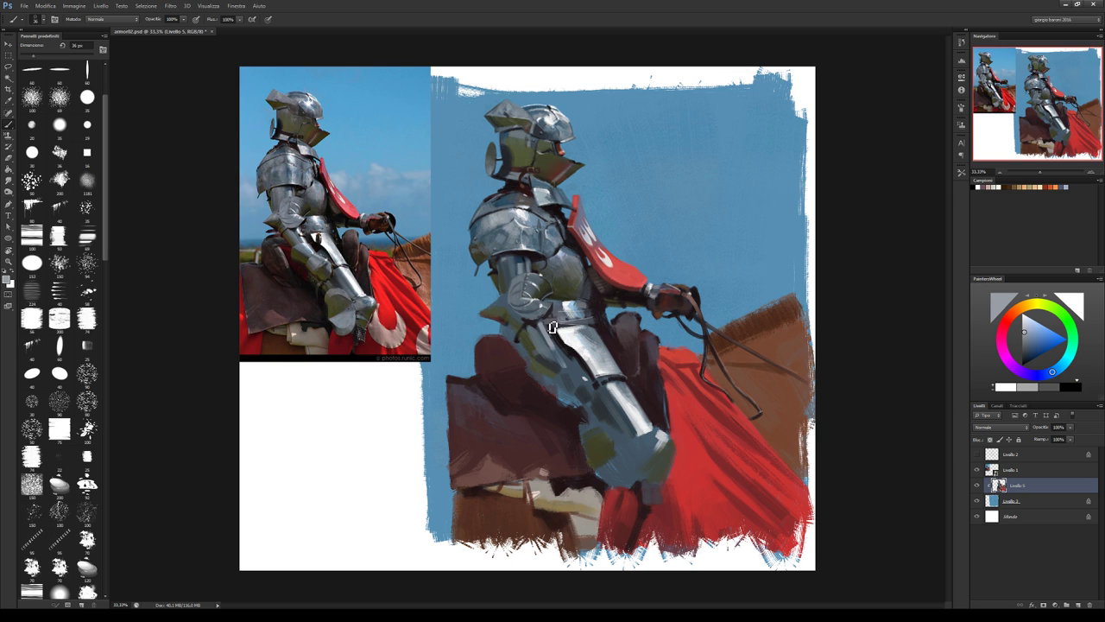
{"action": "left_click", "coordinate": [552, 327], "text": "alt"}
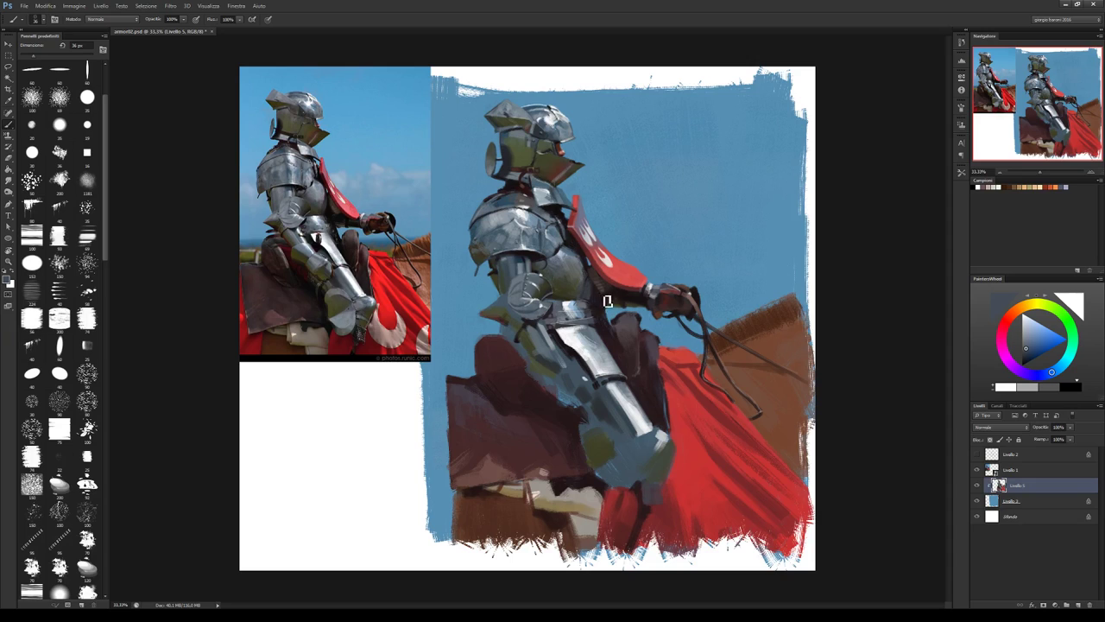
{"action": "left_click", "coordinate": [557, 337], "text": "alt"}
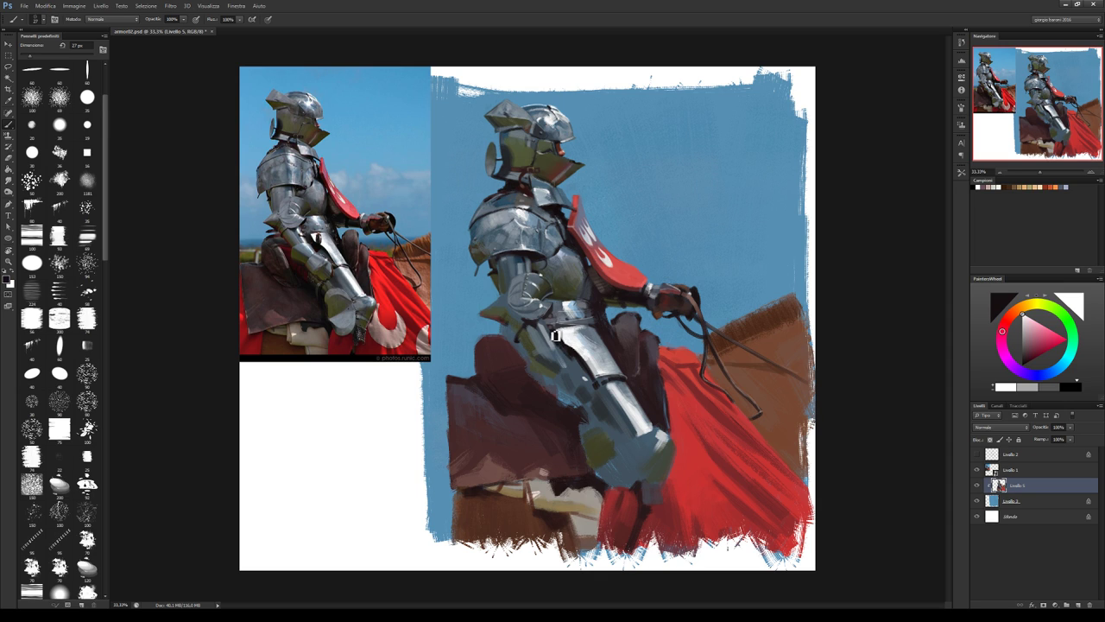
{"action": "left_click", "coordinate": [552, 337], "text": "alt"}
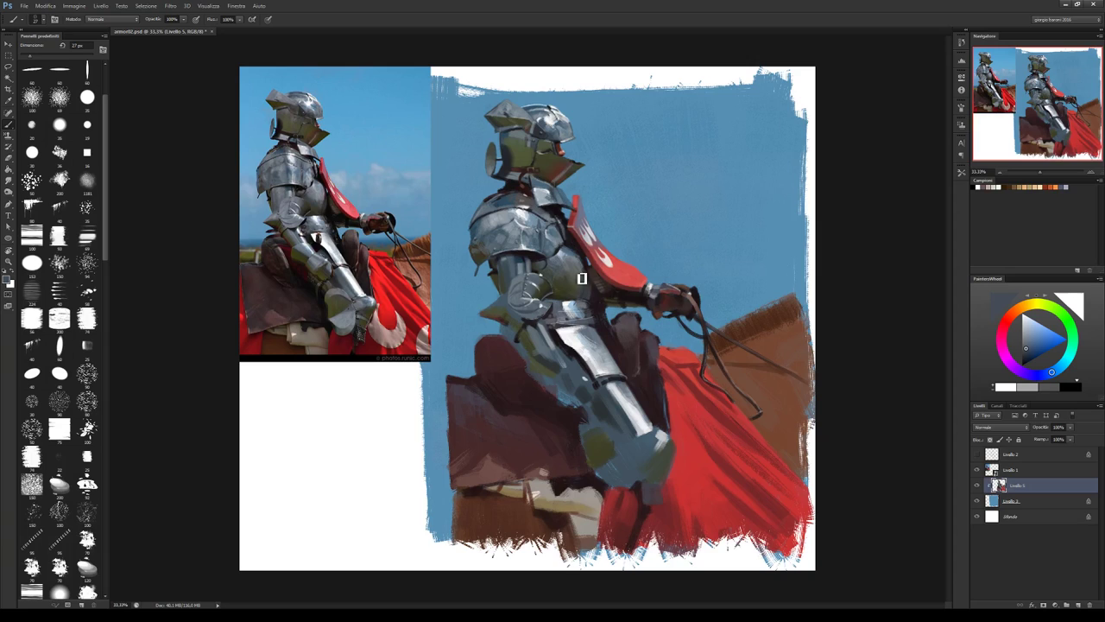
{"action": "left_click", "coordinate": [537, 217], "text": "alt"}
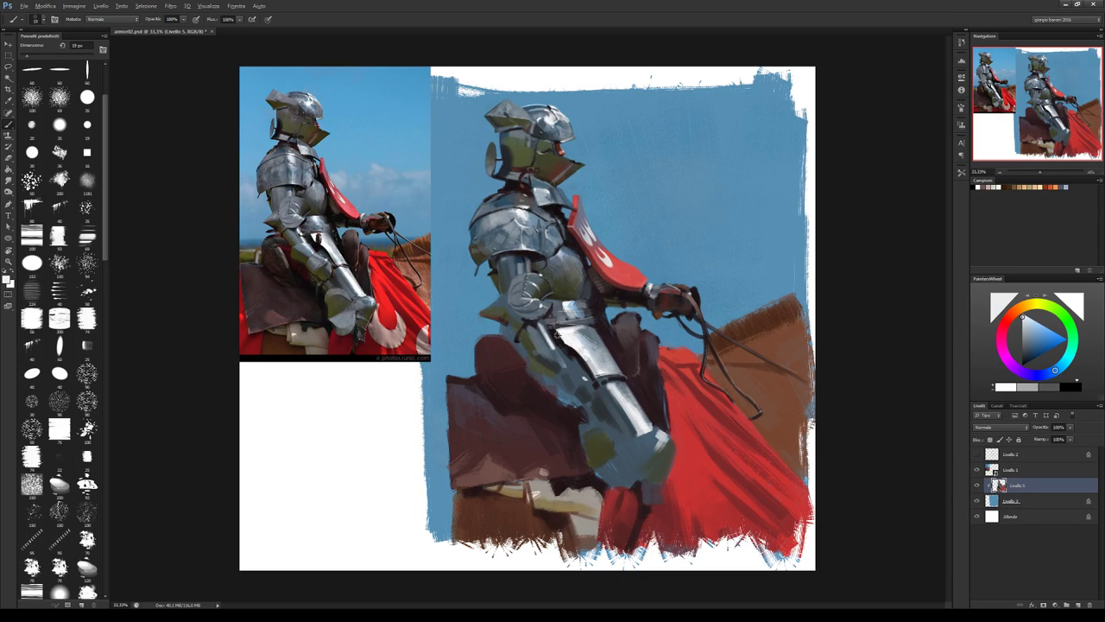
{"action": "left_click", "coordinate": [544, 326], "text": "alt"}
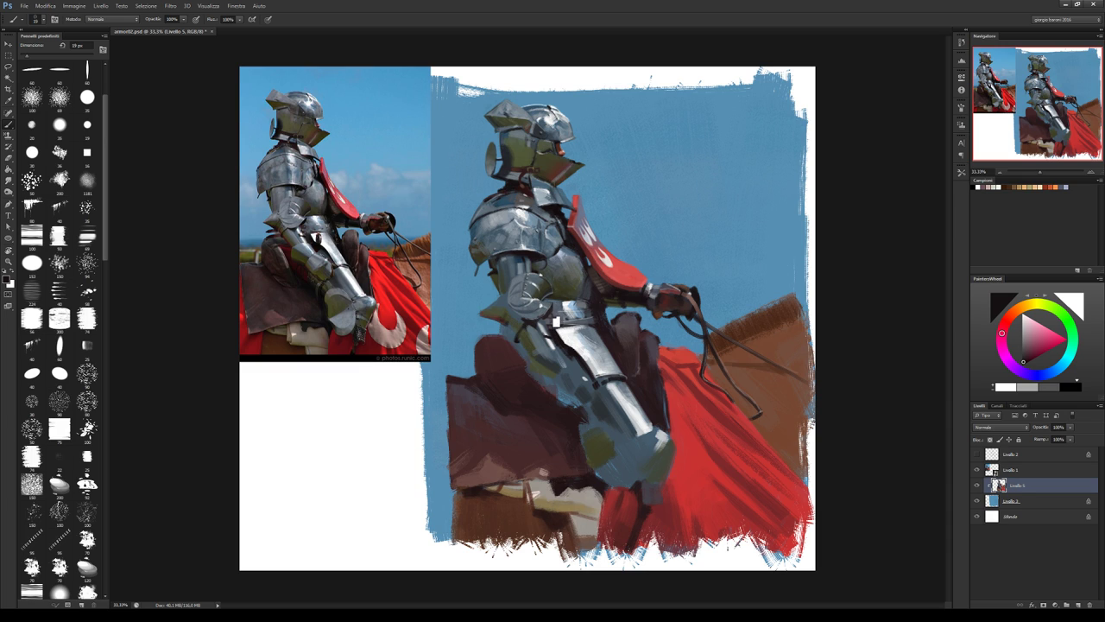
{"action": "left_click", "coordinate": [550, 341], "text": "alt"}
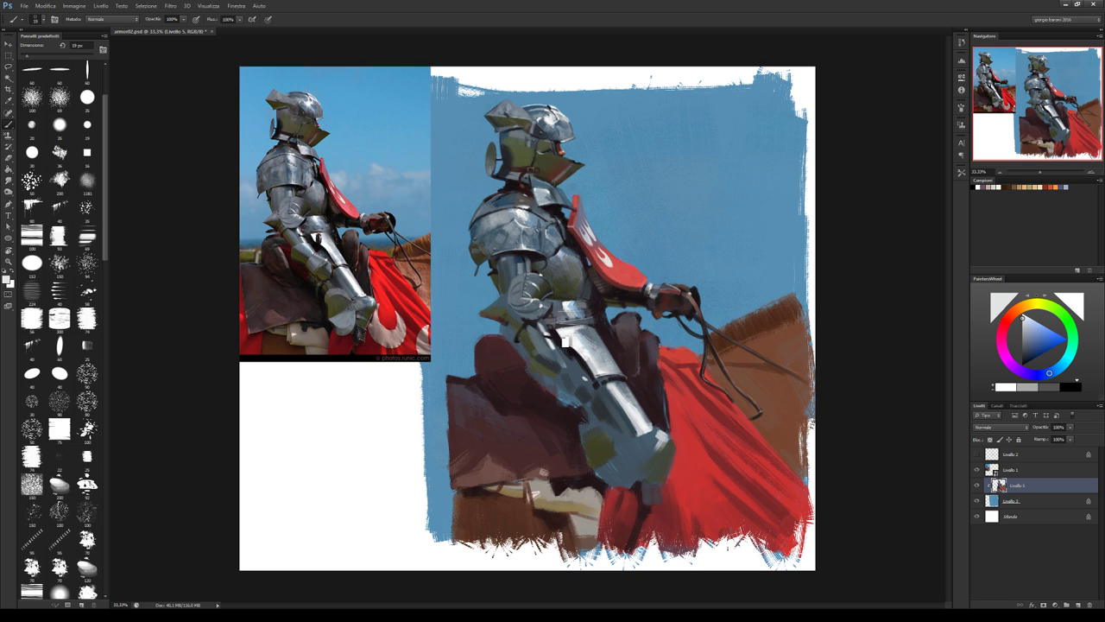
Refine the hip plates with bluish greys, dark reddish-magenta and a lighter greyish blue.
{"action": "left_click", "coordinate": [557, 342], "text": "alt"}
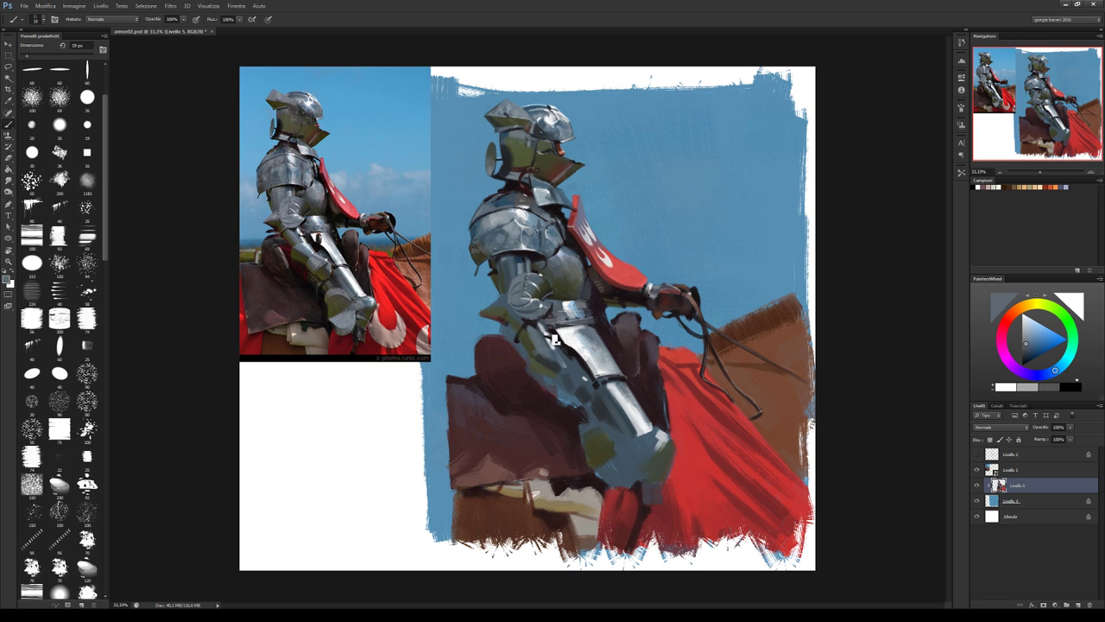
{"action": "left_click", "coordinate": [560, 342], "text": "alt"}
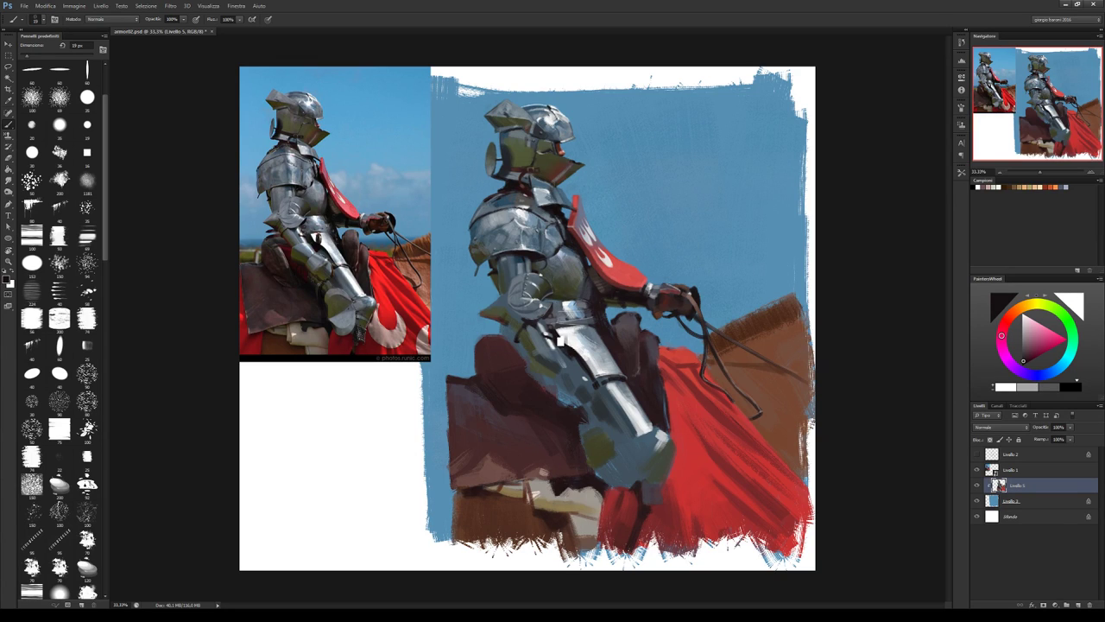
{"action": "left_click", "coordinate": [556, 342], "text": "alt"}
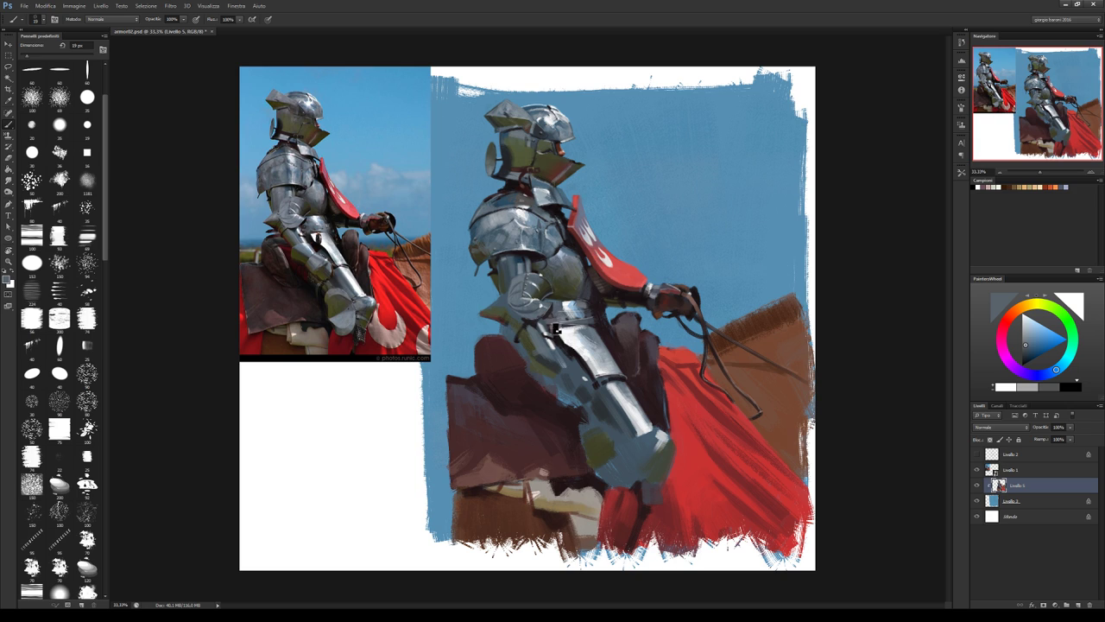
{"action": "left_click", "coordinate": [557, 341], "text": "alt"}
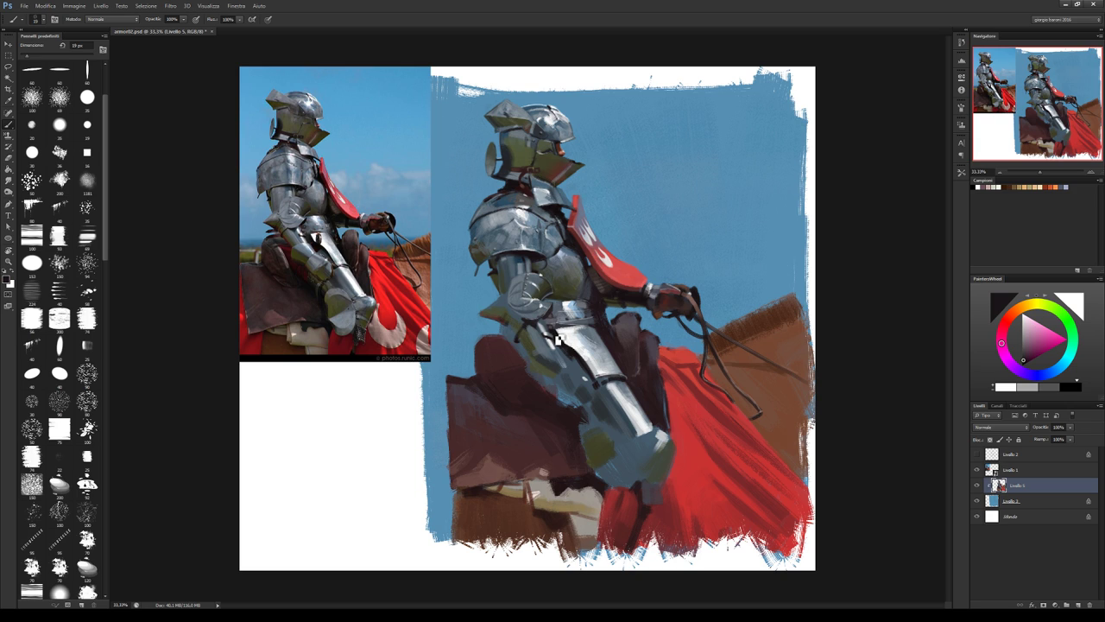
{"action": "left_click", "coordinate": [554, 342], "text": "alt"}
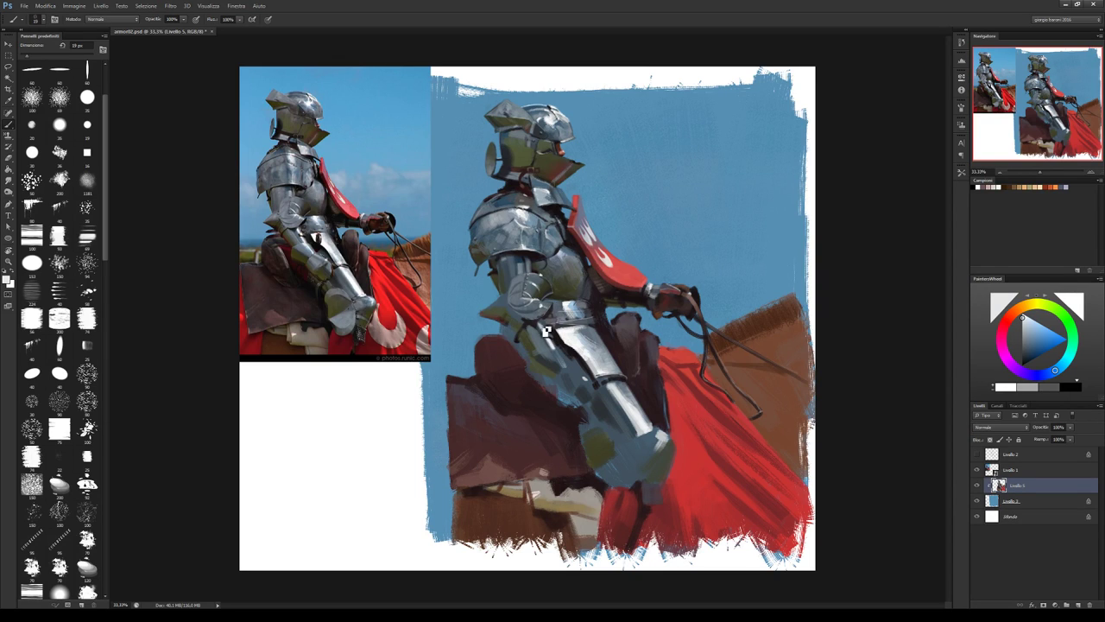
{"action": "left_click", "coordinate": [545, 340], "text": "alt"}
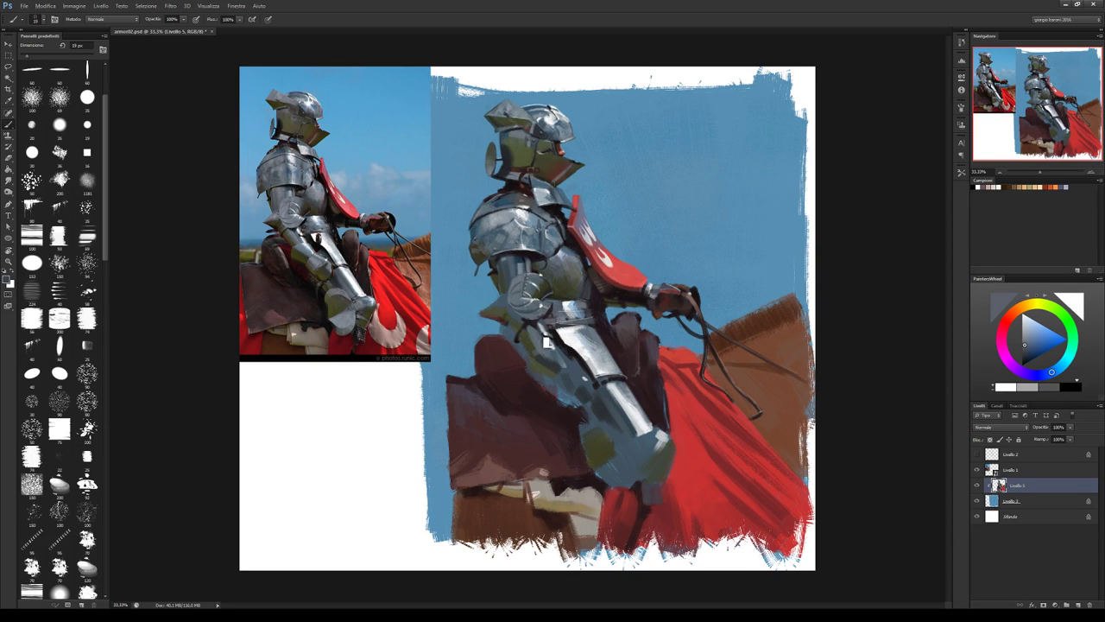
{"action": "left_click", "coordinate": [545, 341], "text": "alt"}
{"action": "left_click", "coordinate": [544, 341], "text": "alt"}
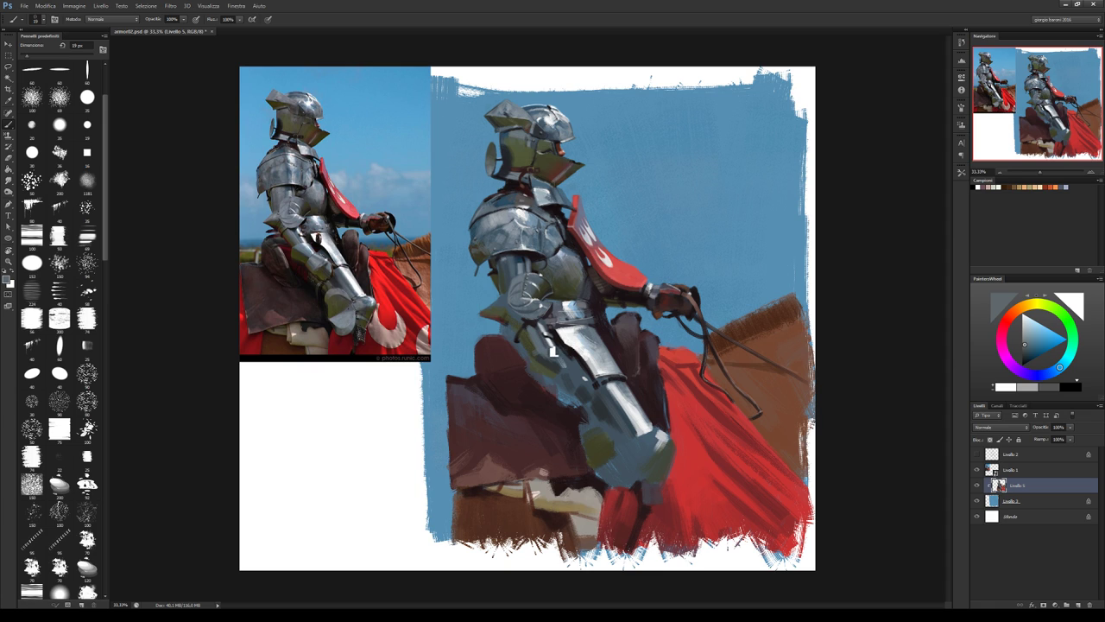
{"action": "left_click", "coordinate": [564, 269], "text": "alt"}
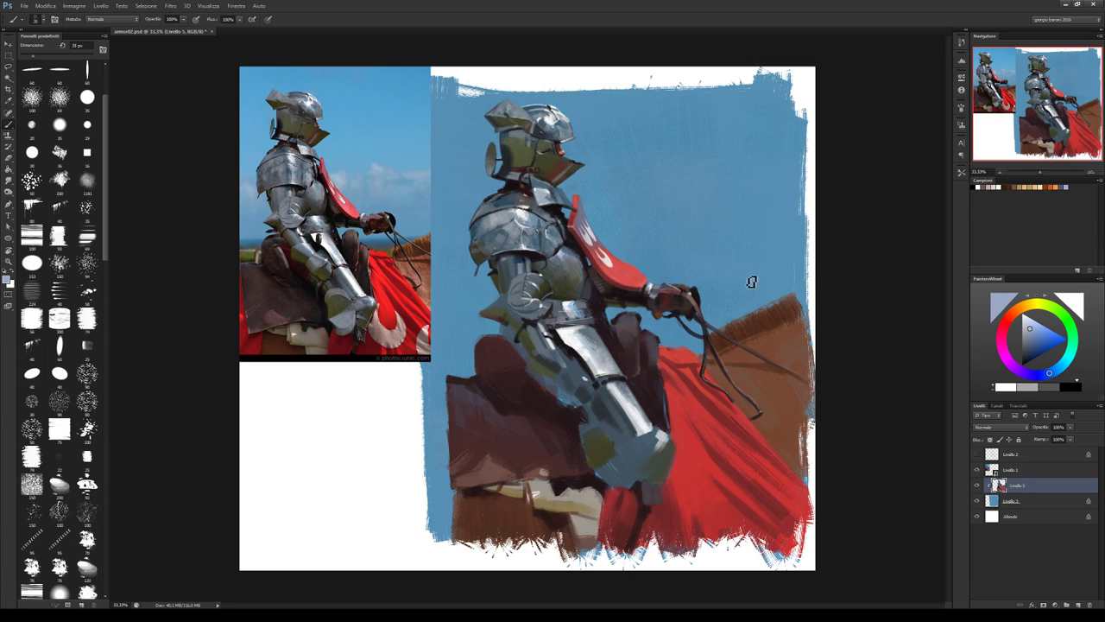
Enlarge the brush to 35 px and sample dark red, muted blue and olive armour tones.
{"action": "key", "text": "bracketright"}
{"action": "key", "text": "bracketright"}
{"action": "left_click", "coordinate": [551, 333], "text": "alt"}
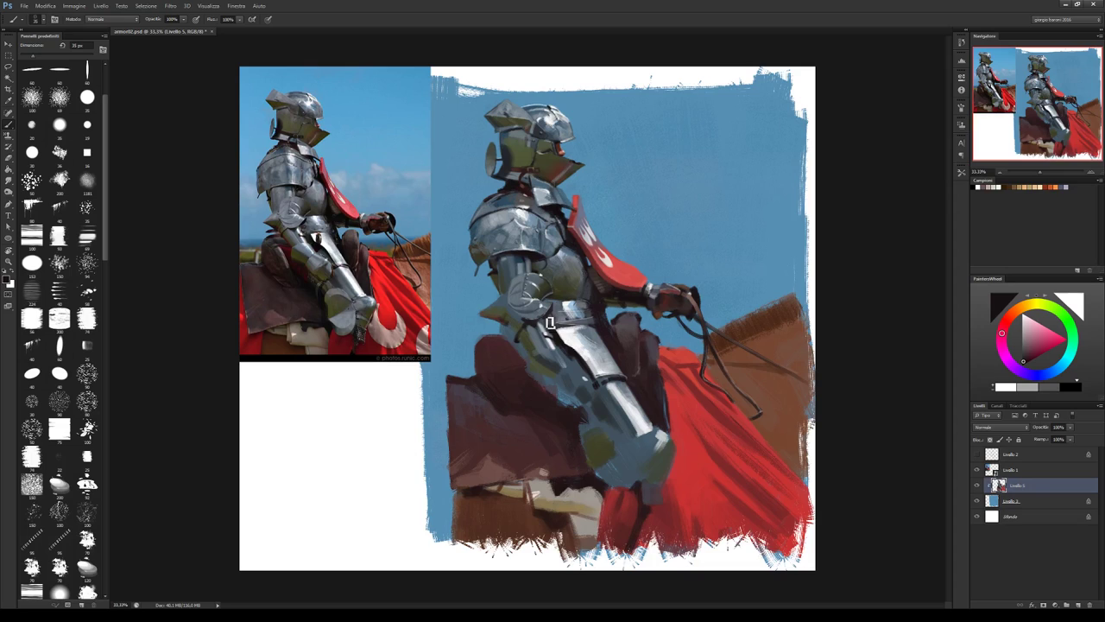
{"action": "left_click", "coordinate": [545, 328], "text": "alt"}
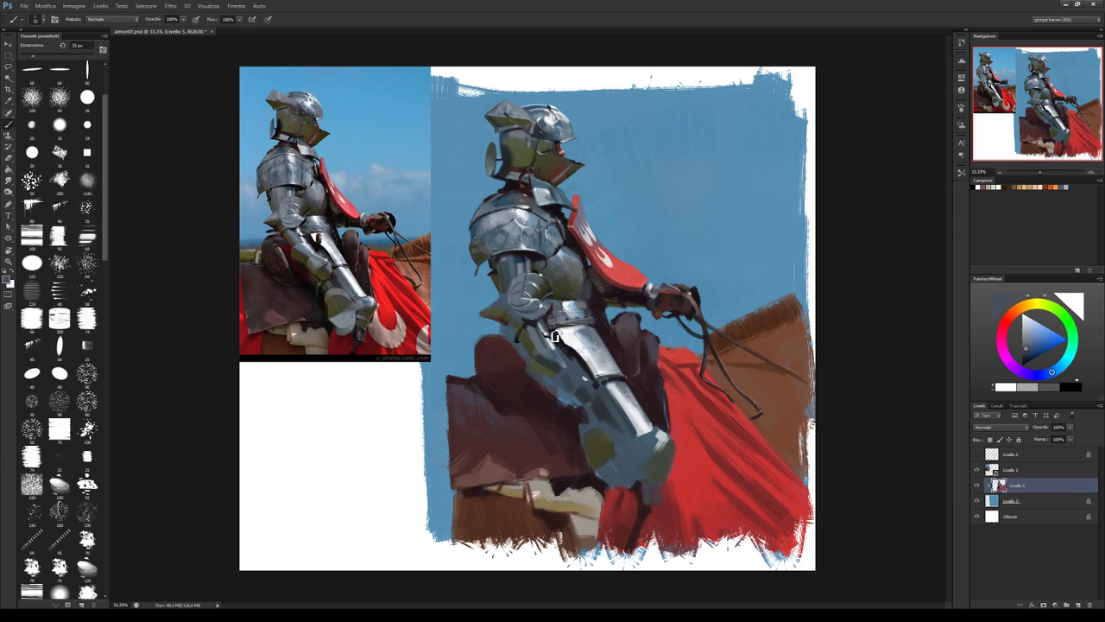
{"action": "left_click", "coordinate": [552, 323], "text": "alt"}
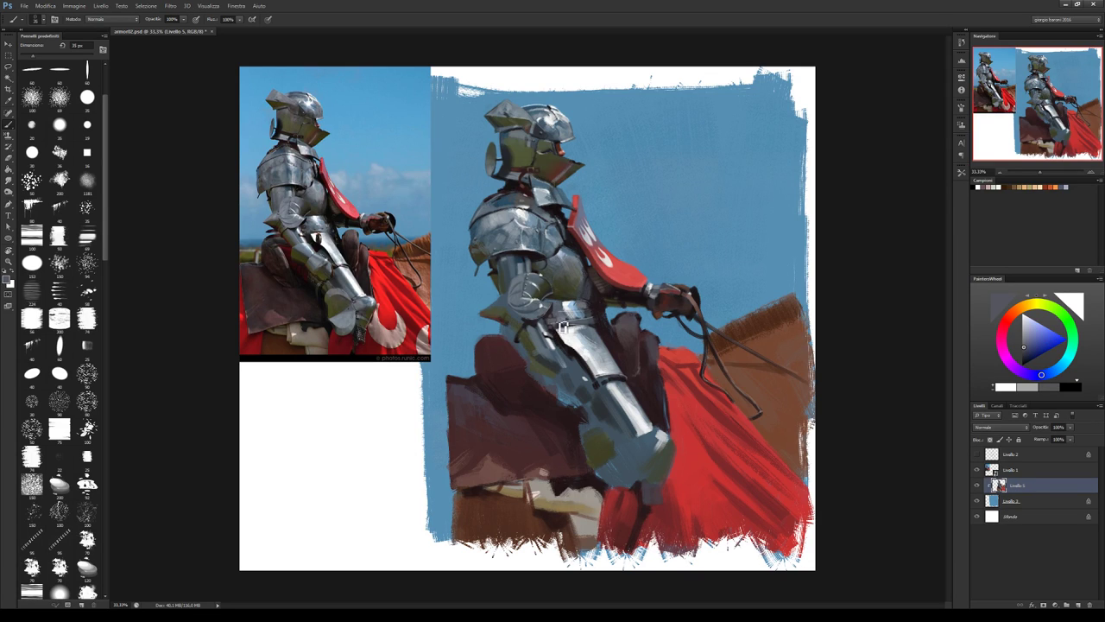
{"action": "left_click", "coordinate": [557, 316], "text": "alt"}
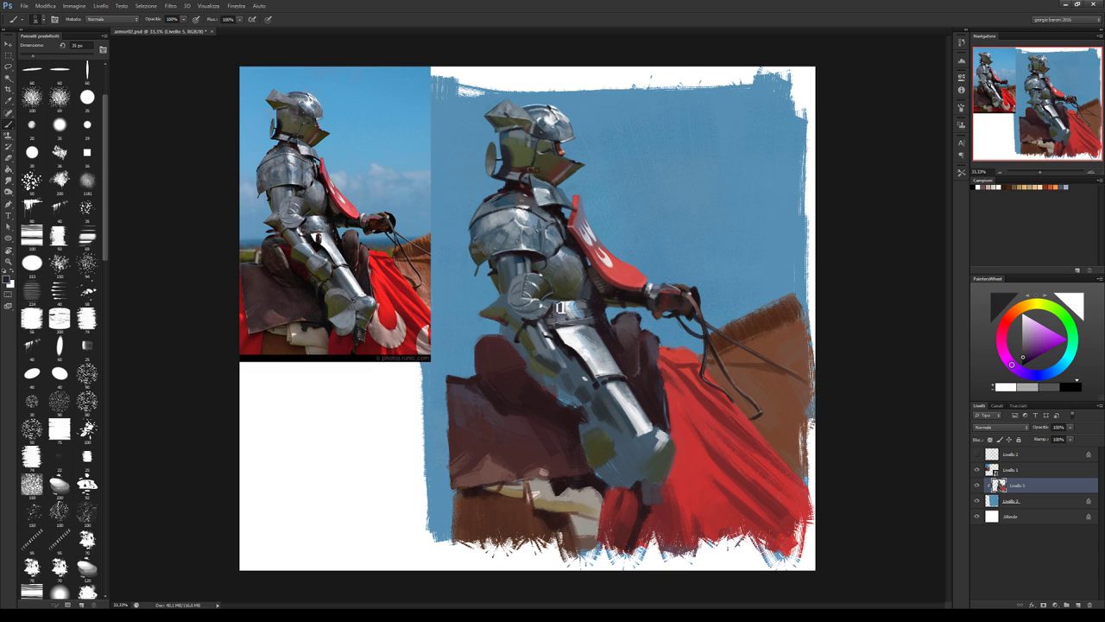
{"action": "left_click", "coordinate": [561, 311], "text": "alt"}
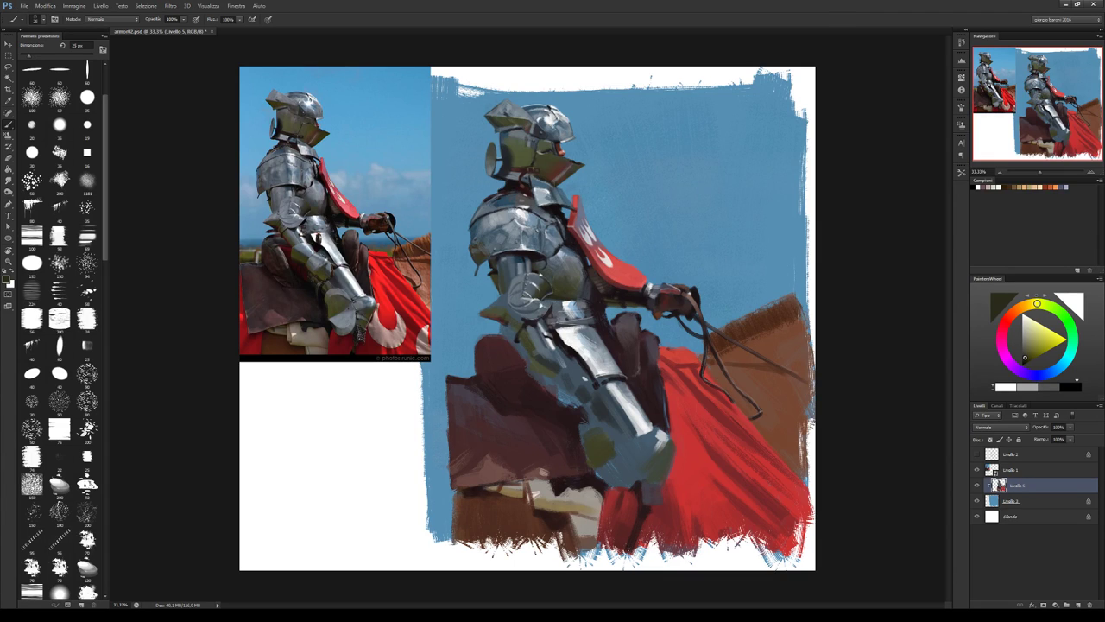
Paint the belt across the waist in sampled blue-grey, near-white highlight and dark shadow tones.
{"action": "left_click", "coordinate": [570, 320], "text": "alt"}
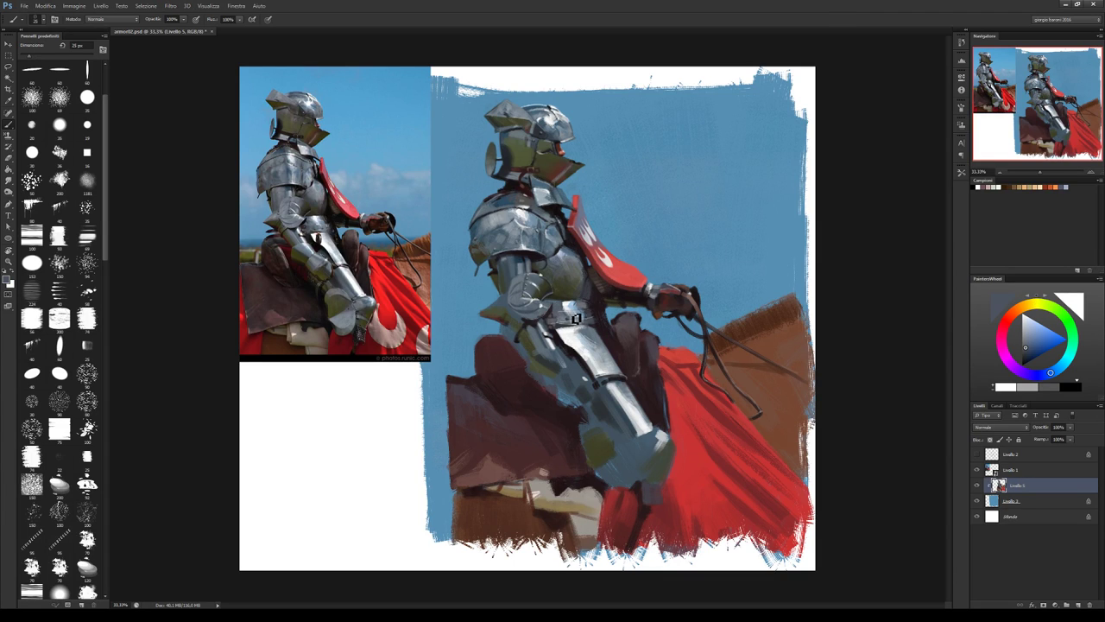
{"action": "left_click", "coordinate": [568, 317], "text": "alt"}
{"action": "left_click", "coordinate": [575, 316], "text": "alt"}
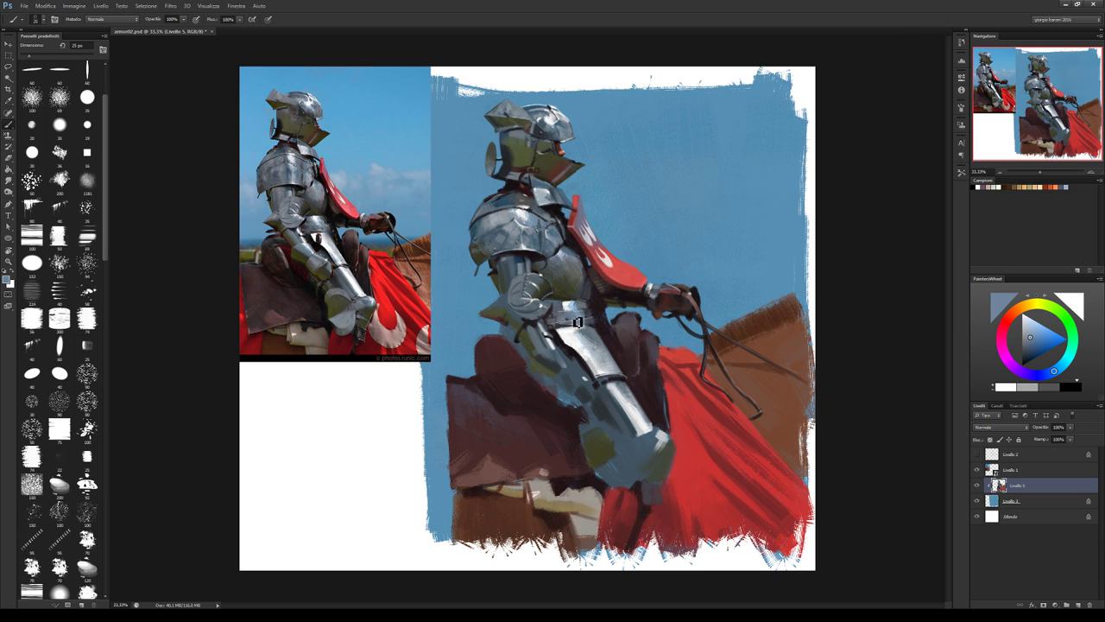
{"action": "left_click", "coordinate": [567, 304], "text": "alt"}
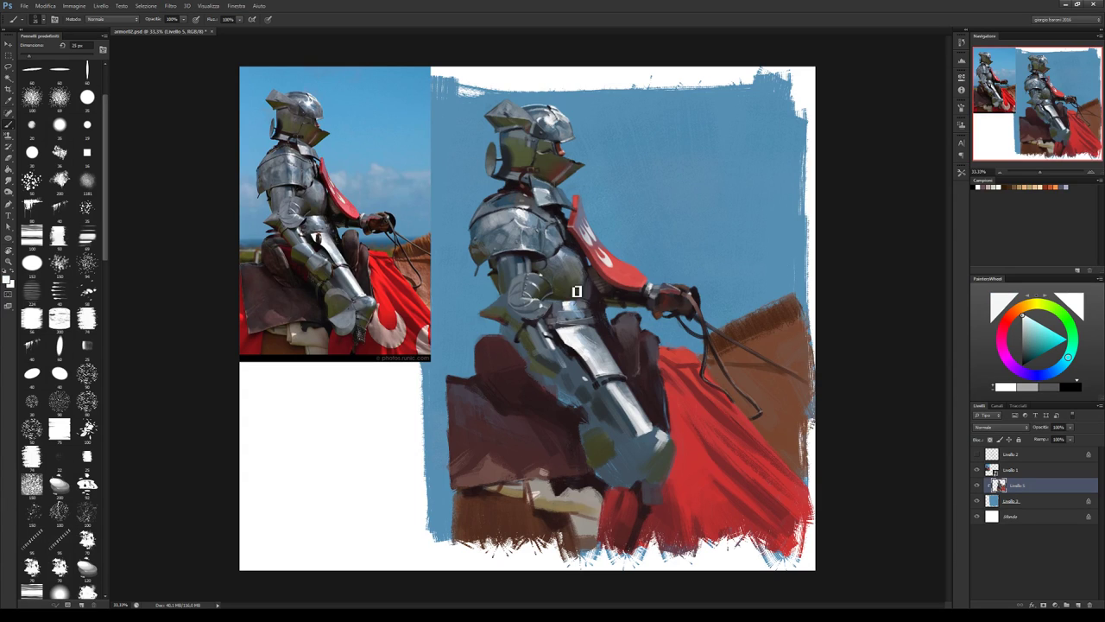
{"action": "left_click", "coordinate": [565, 306], "text": "alt"}
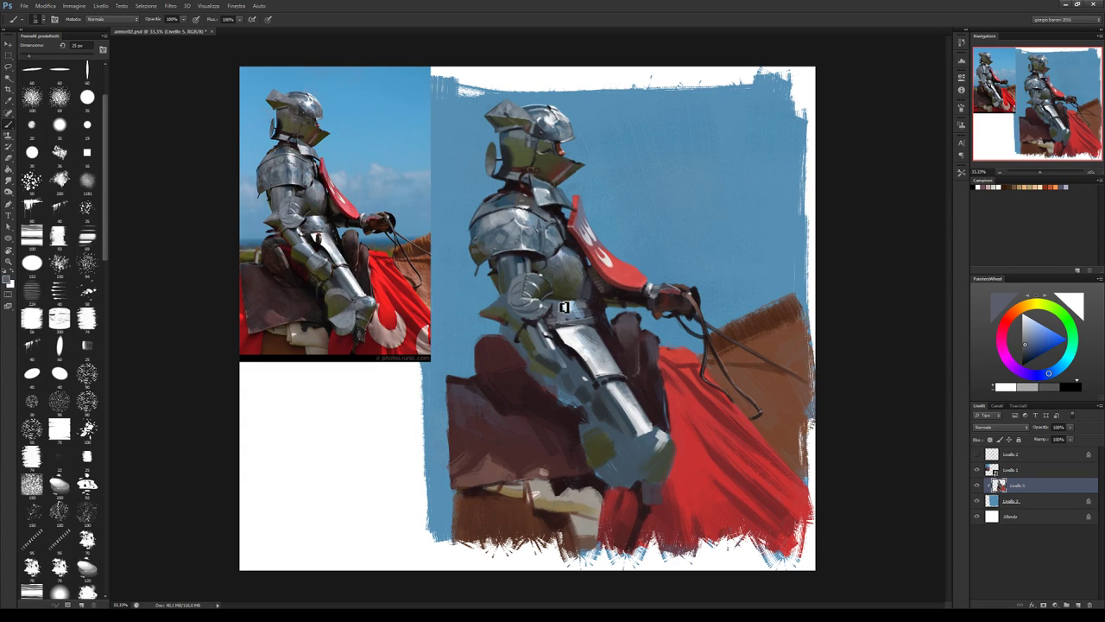
{"action": "left_click", "coordinate": [566, 305], "text": "alt"}
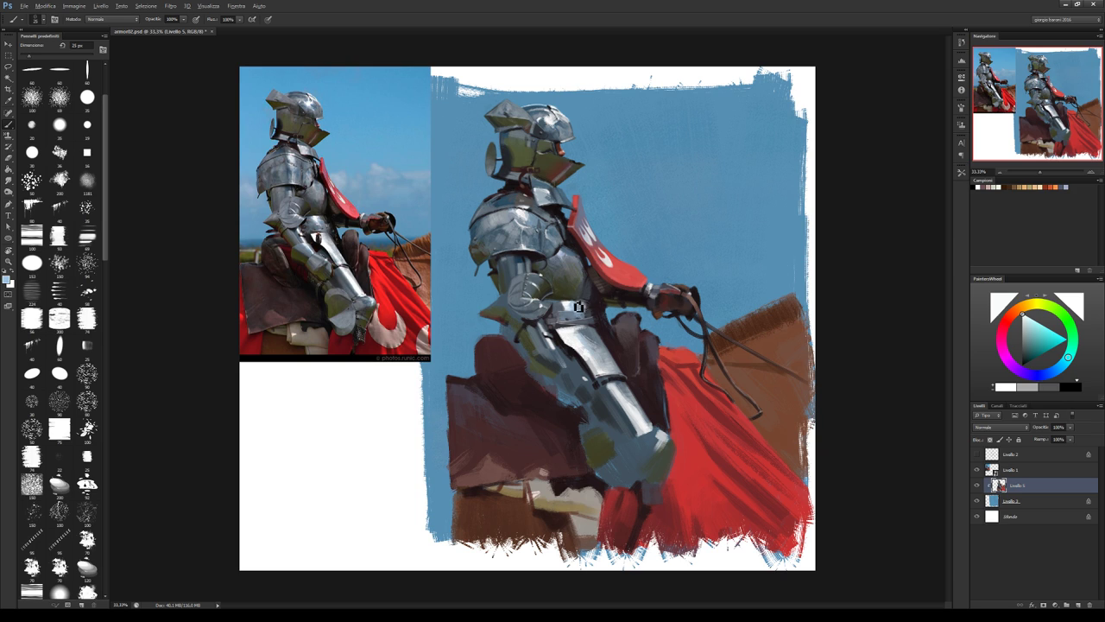
{"action": "left_click", "coordinate": [578, 307], "text": "alt"}
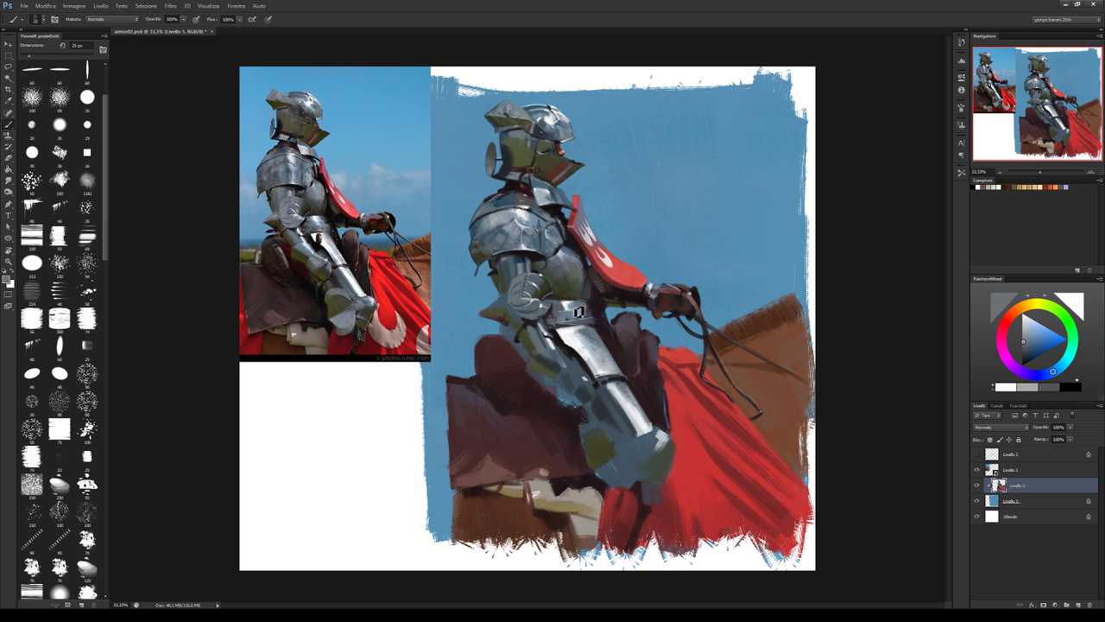
{"action": "left_click", "coordinate": [588, 312], "text": "alt"}
Add the buckle and belt edges using dark red and blue-grey waist armour tones.
{"action": "left_click", "coordinate": [591, 320], "text": "alt"}
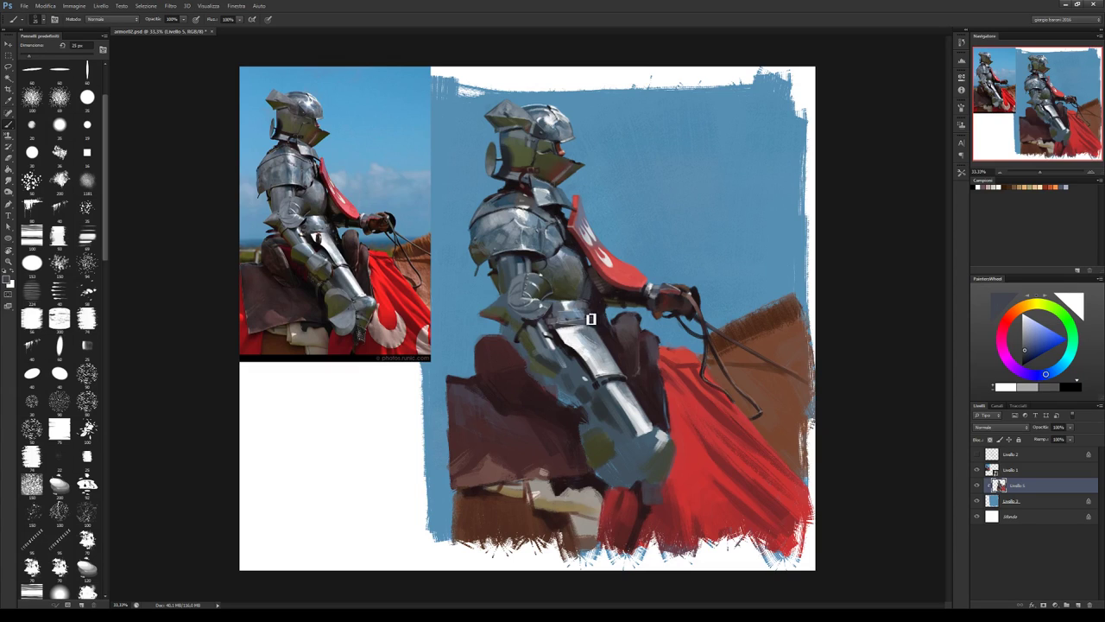
{"action": "left_click", "coordinate": [598, 325], "text": "alt"}
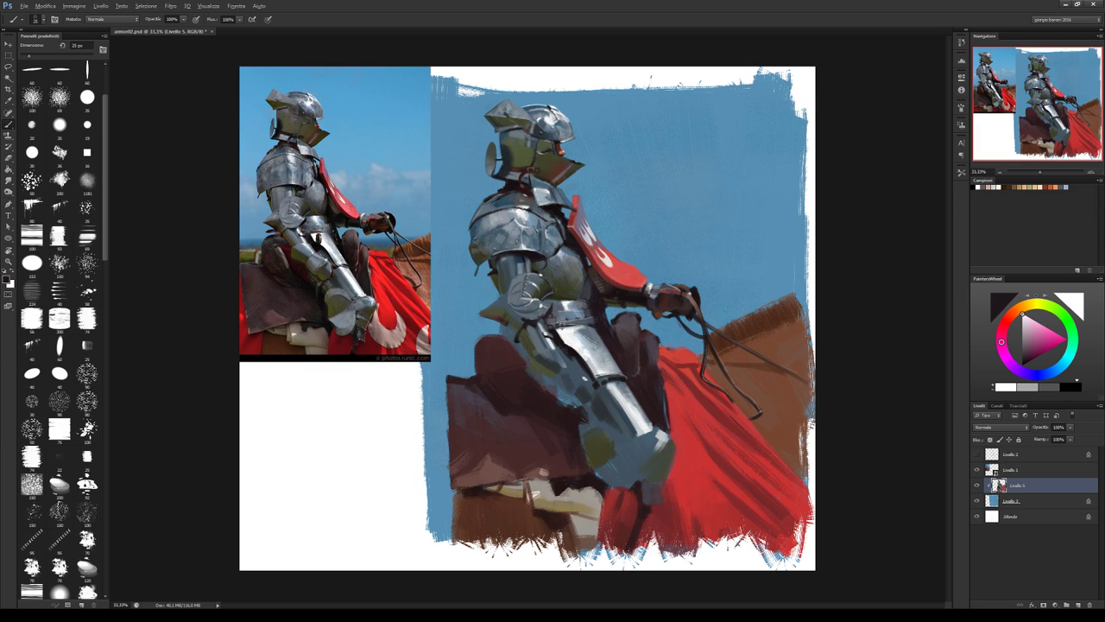
{"action": "left_click", "coordinate": [567, 334], "text": "alt"}
{"action": "left_click", "coordinate": [591, 330], "text": "alt"}
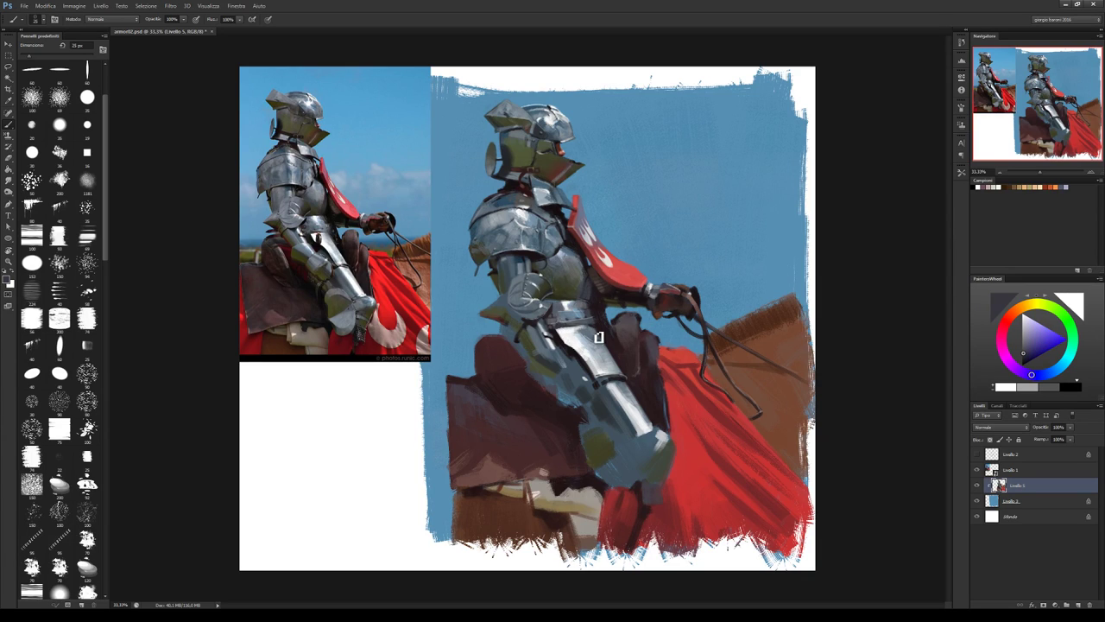
{"action": "left_click", "coordinate": [563, 329], "text": "alt"}
{"action": "left_click", "coordinate": [569, 331], "text": "alt"}
{"action": "left_click", "coordinate": [572, 311], "text": "alt"}
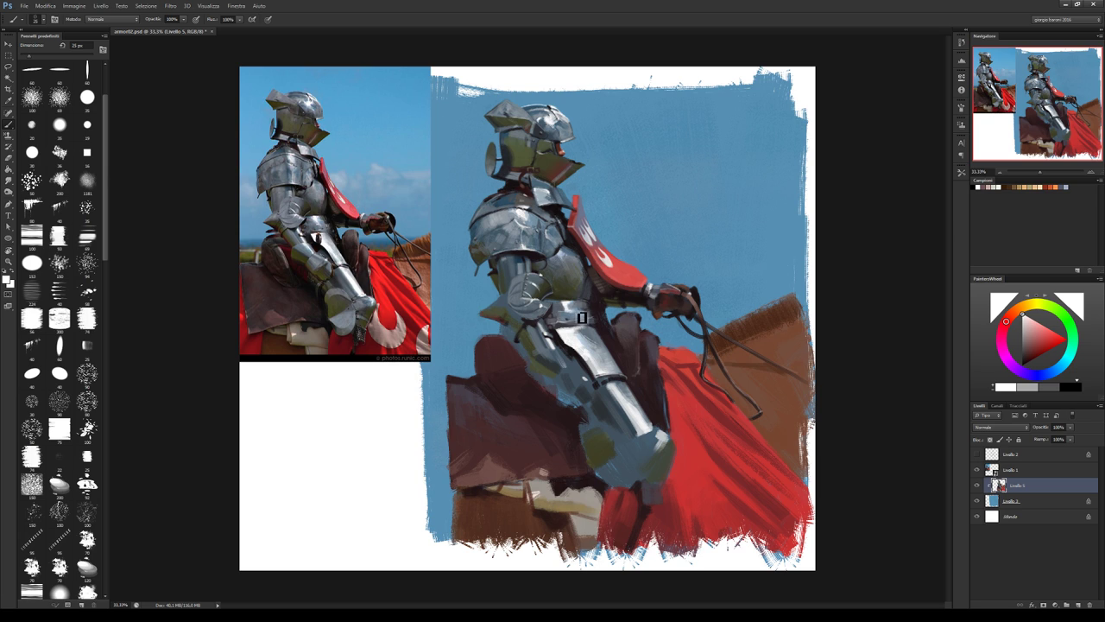
Shade the belt with sampled blue-grey armour tones, swapping to the red secondary colour.
{"action": "left_click", "coordinate": [584, 317], "text": "alt"}
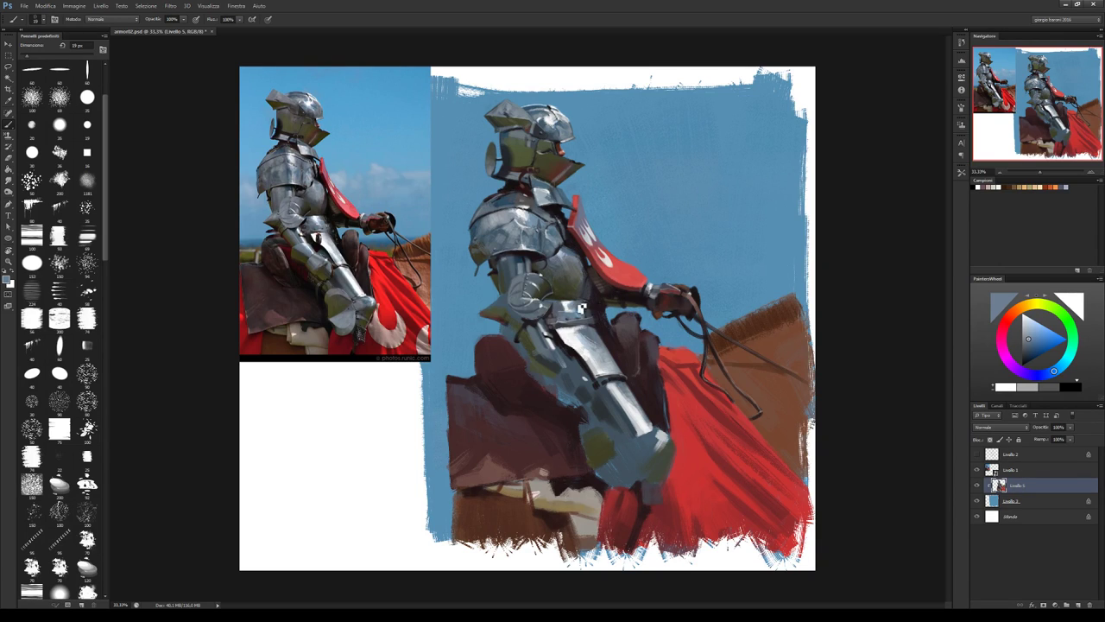
{"action": "key", "text": "x"}
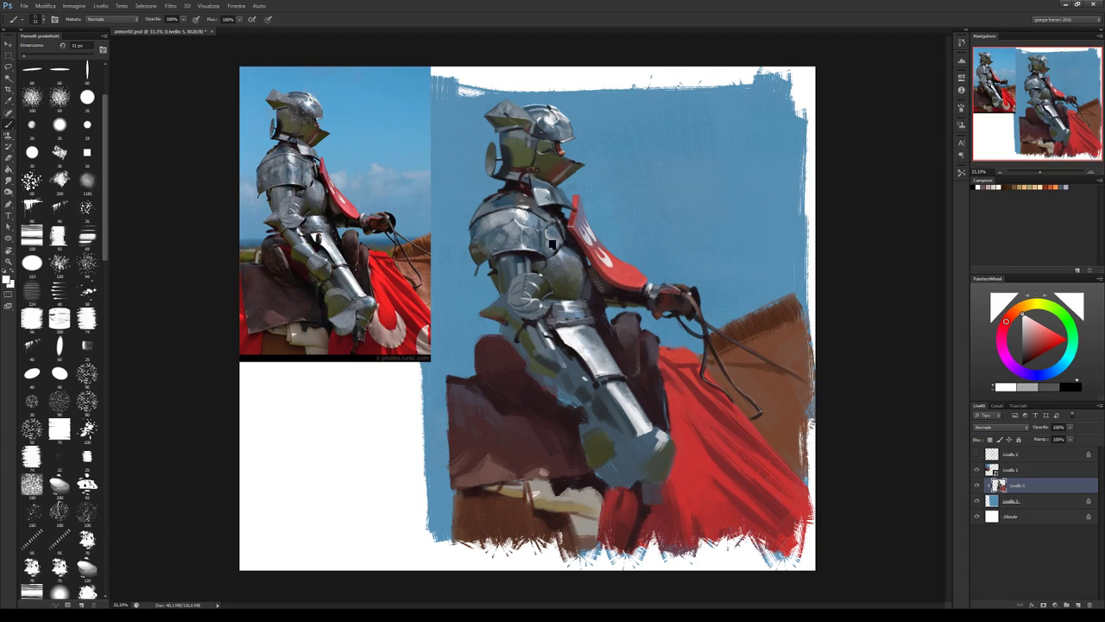
{"action": "left_click", "coordinate": [588, 311], "text": "alt"}
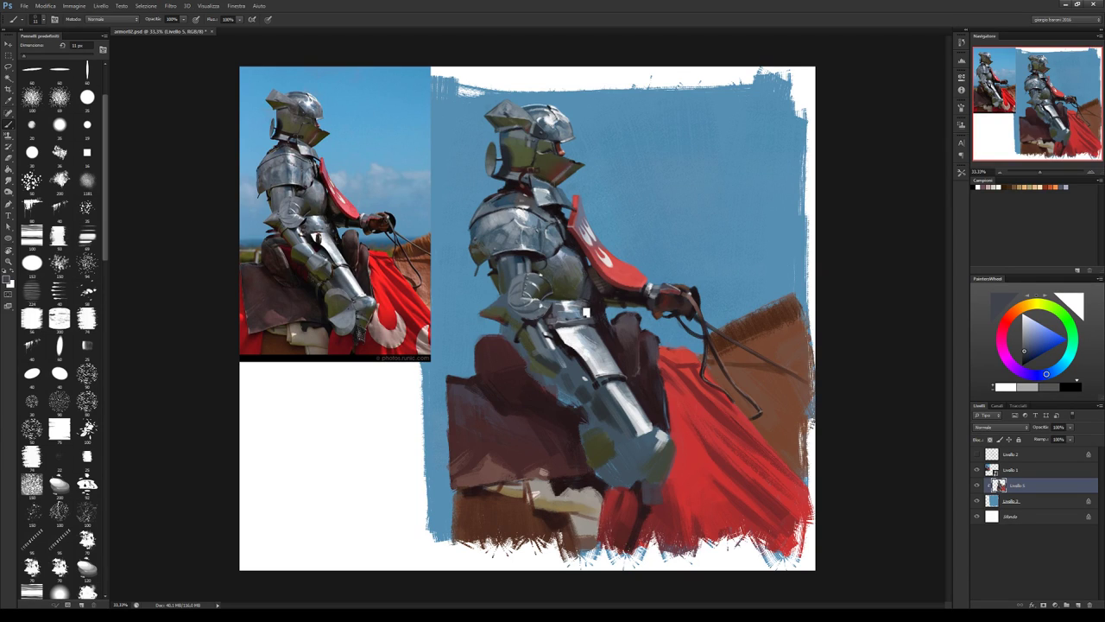
{"action": "left_click", "coordinate": [584, 313], "text": "alt"}
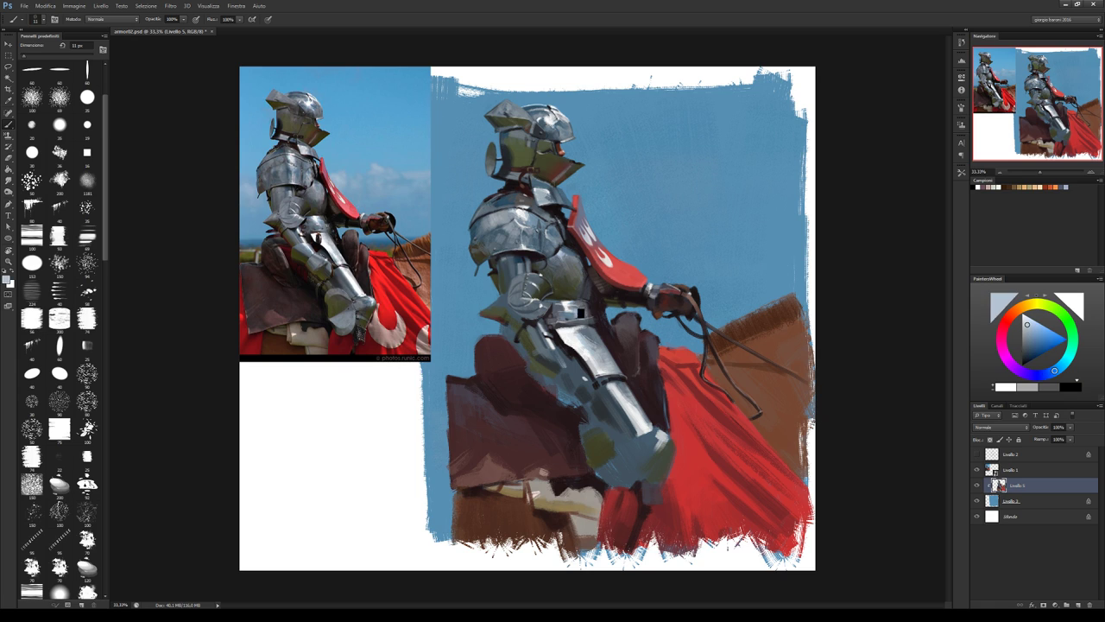
{"action": "left_click", "coordinate": [589, 308], "text": "alt"}
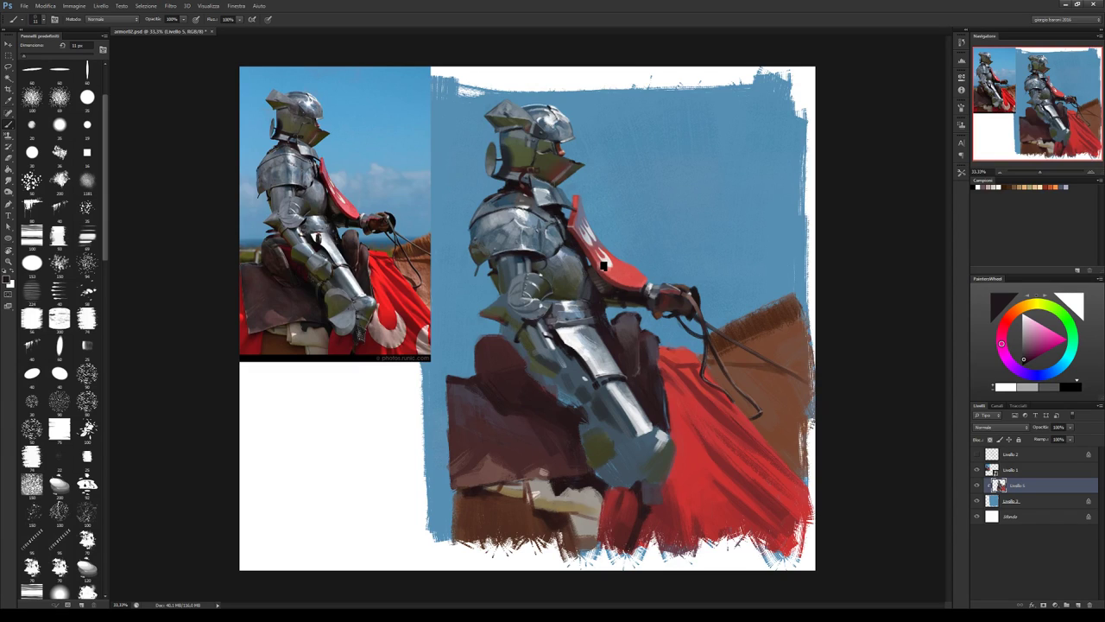
Set the brush to 27 px and pick dark red and brown-orange tones from the canvas.
{"action": "key", "text": "bracketright"}
{"action": "key", "text": "bracketright"}
{"action": "key", "text": "bracketright"}
{"action": "left_click", "coordinate": [521, 171], "text": "alt"}
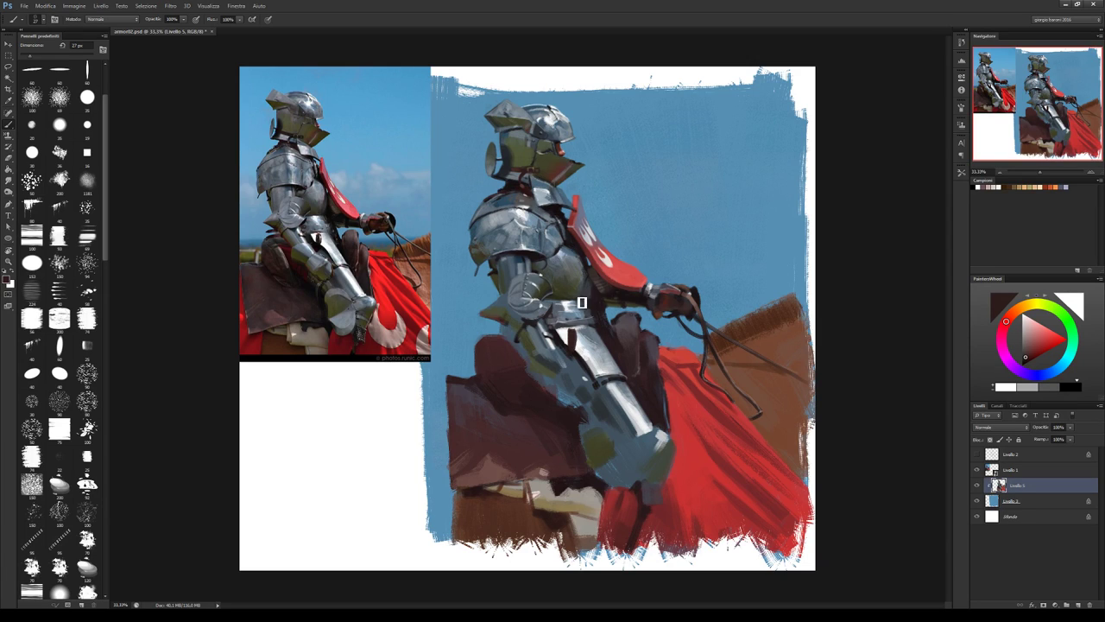
{"action": "key", "text": "x"}
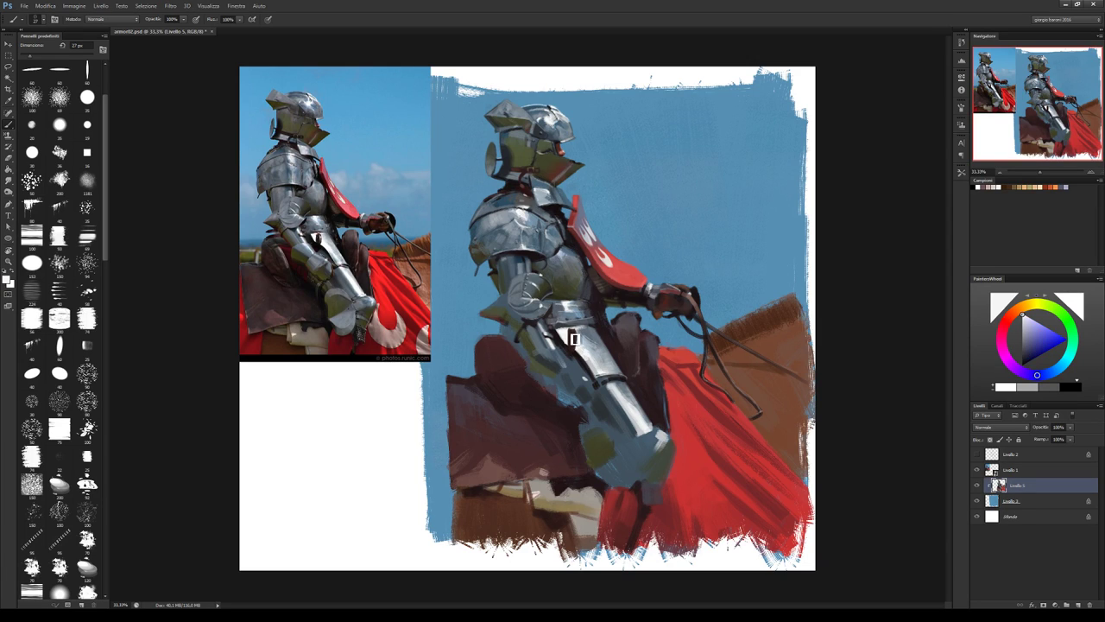
{"action": "key", "text": "x"}
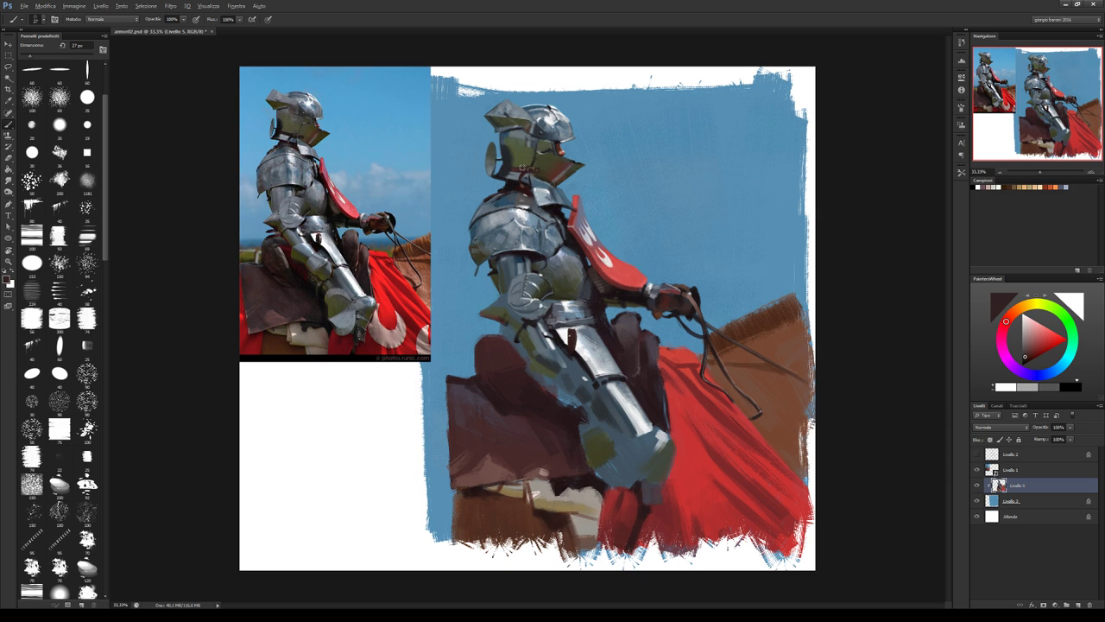
{"action": "left_click", "coordinate": [518, 170], "text": "alt"}
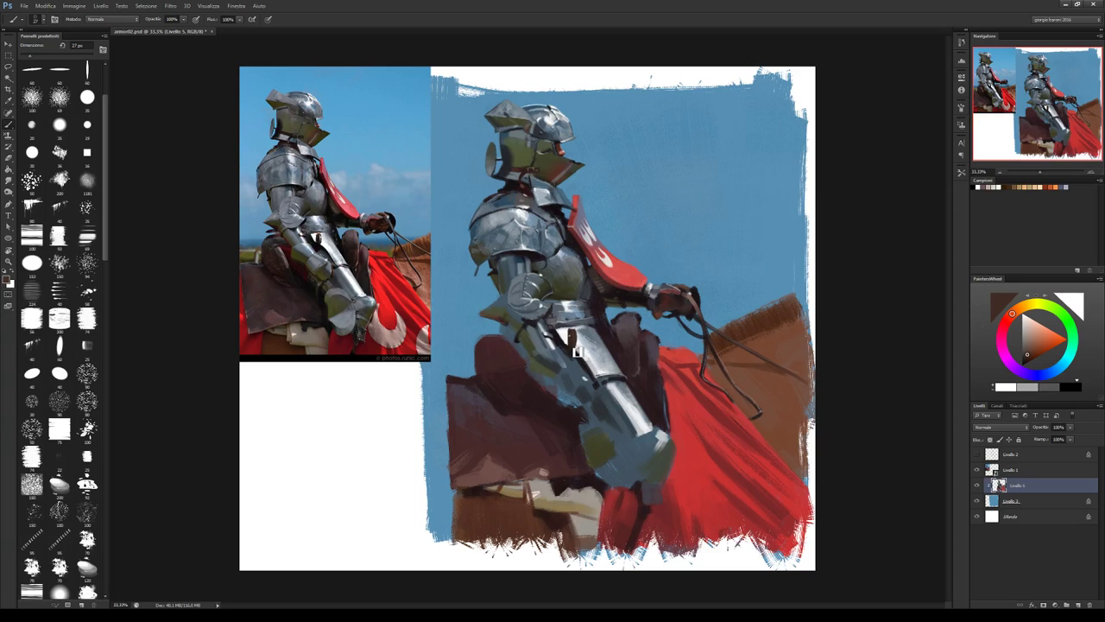
{"action": "left_click", "coordinate": [777, 303], "text": "alt"}
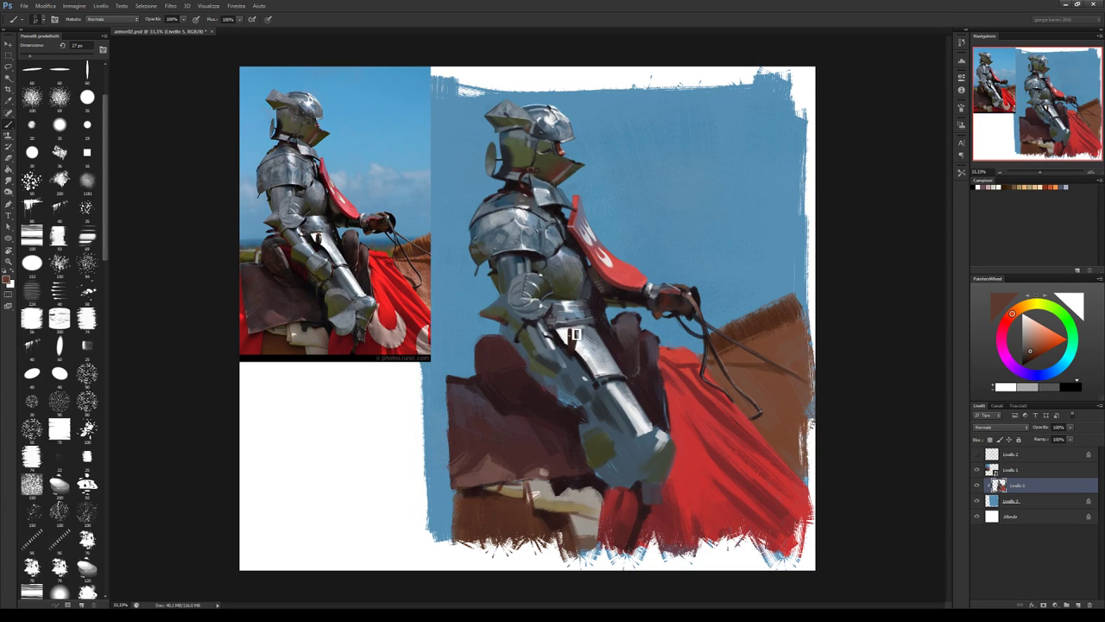
{"action": "key", "text": "alt"}
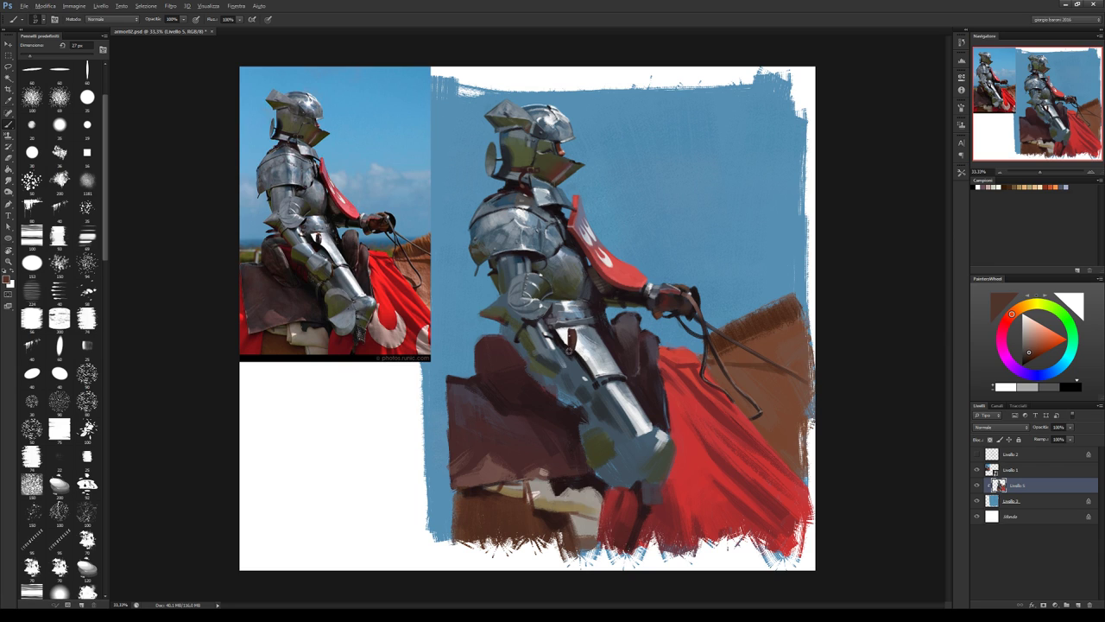
Shade the waist plates with light blue-grey highlights and reddish-brown shadows, then save the painting.
{"action": "left_click", "coordinate": [566, 305], "text": "alt"}
{"action": "left_click", "coordinate": [577, 338], "text": "alt"}
{"action": "left_click", "coordinate": [582, 347], "text": "alt"}
{"action": "left_click", "coordinate": [576, 339], "text": "alt"}
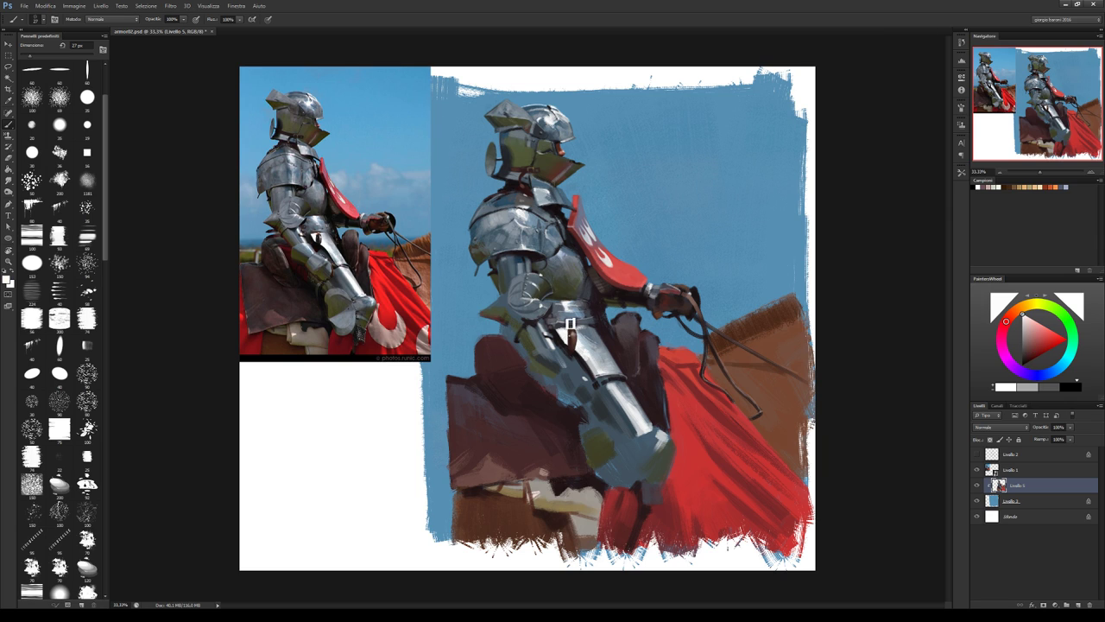
{"action": "left_click", "coordinate": [575, 339], "text": "alt"}
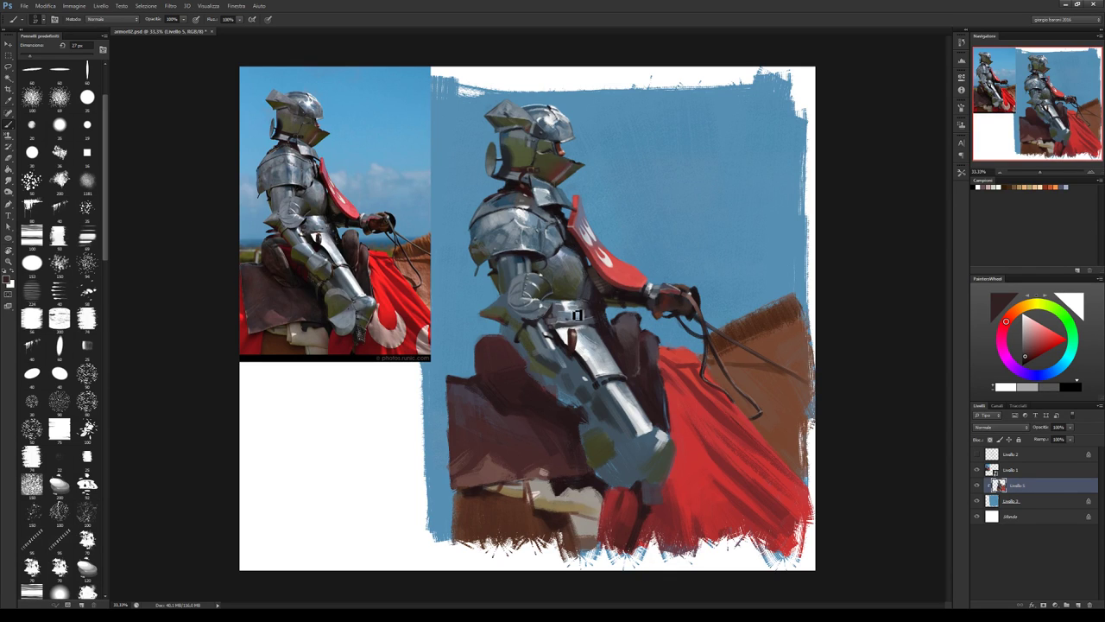
{"action": "left_click", "coordinate": [575, 342], "text": "alt"}
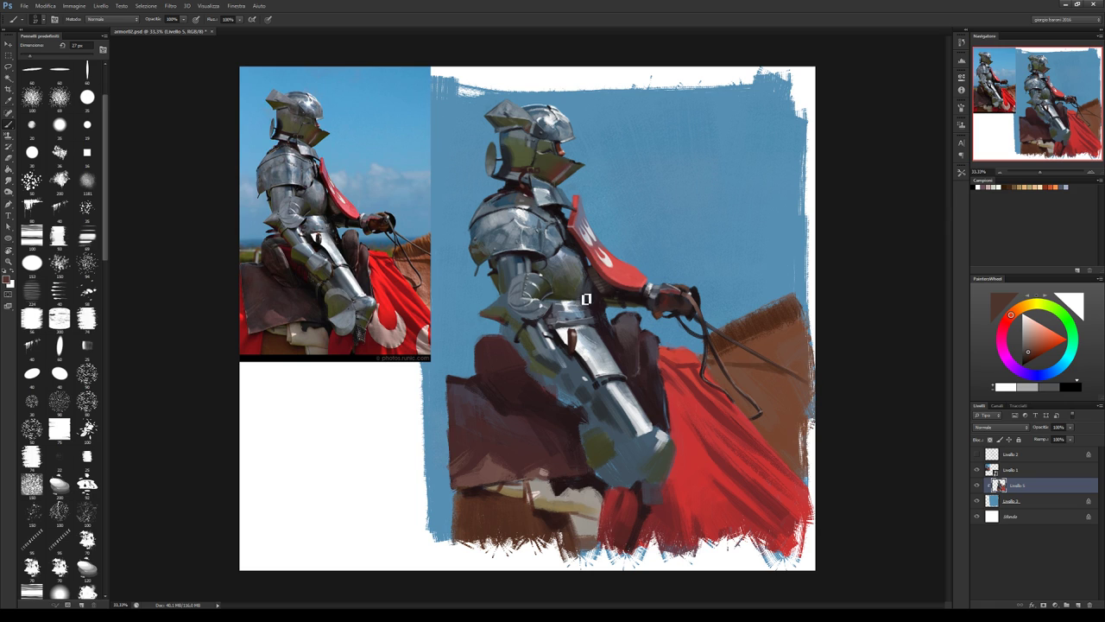
{"action": "left_click", "coordinate": [577, 330], "text": "alt"}
{"action": "key", "text": "ctrl+s"}
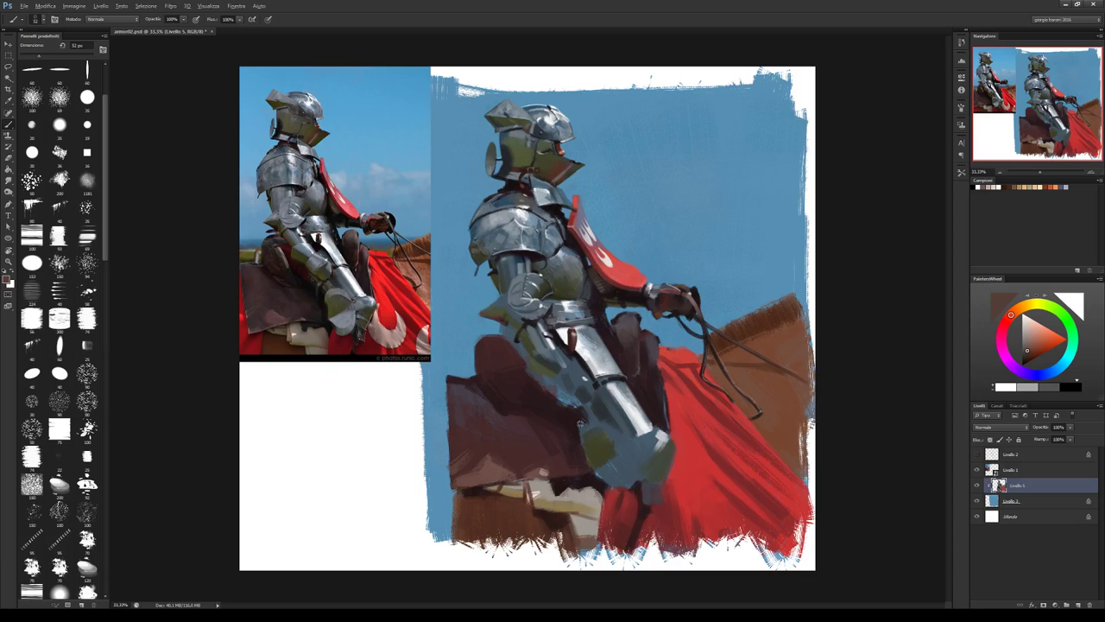
Sample dark purple and red-brown tones and paint the saddle behind the knight's thigh.
{"action": "left_click", "coordinate": [520, 345], "text": "alt"}
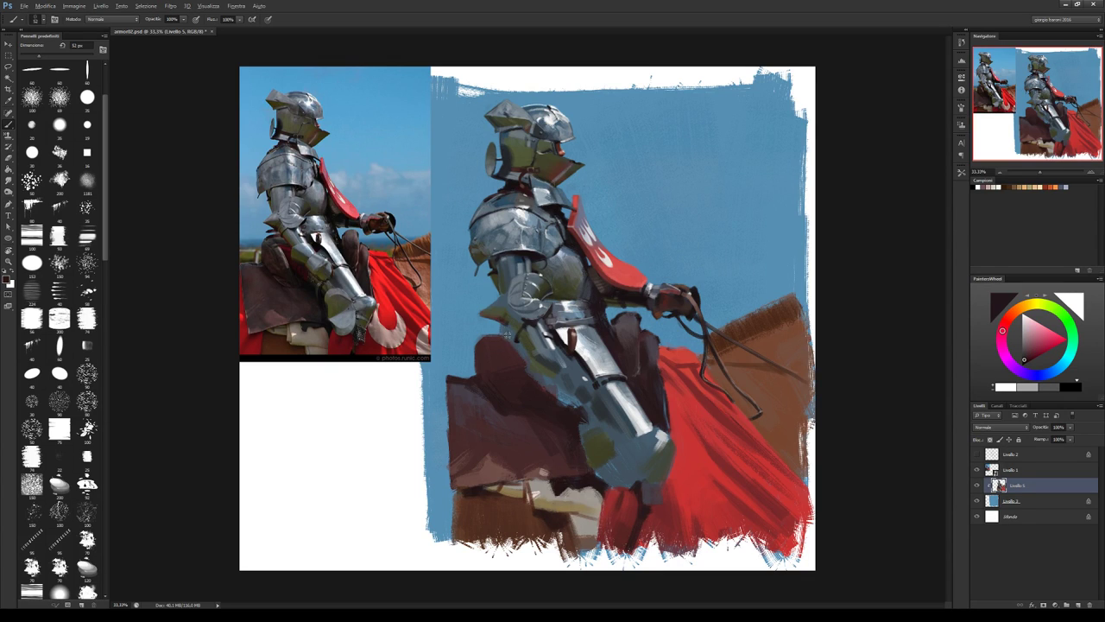
{"action": "left_click", "coordinate": [508, 337], "text": "alt"}
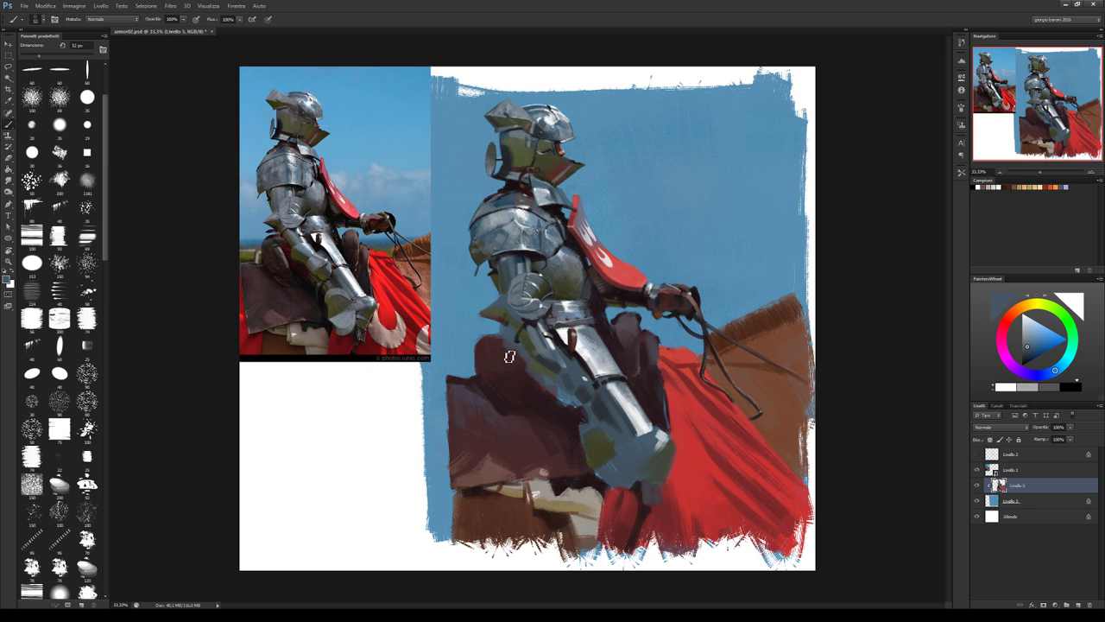
{"action": "left_click", "coordinate": [509, 350], "text": "alt"}
{"action": "left_click", "coordinate": [513, 339], "text": "alt"}
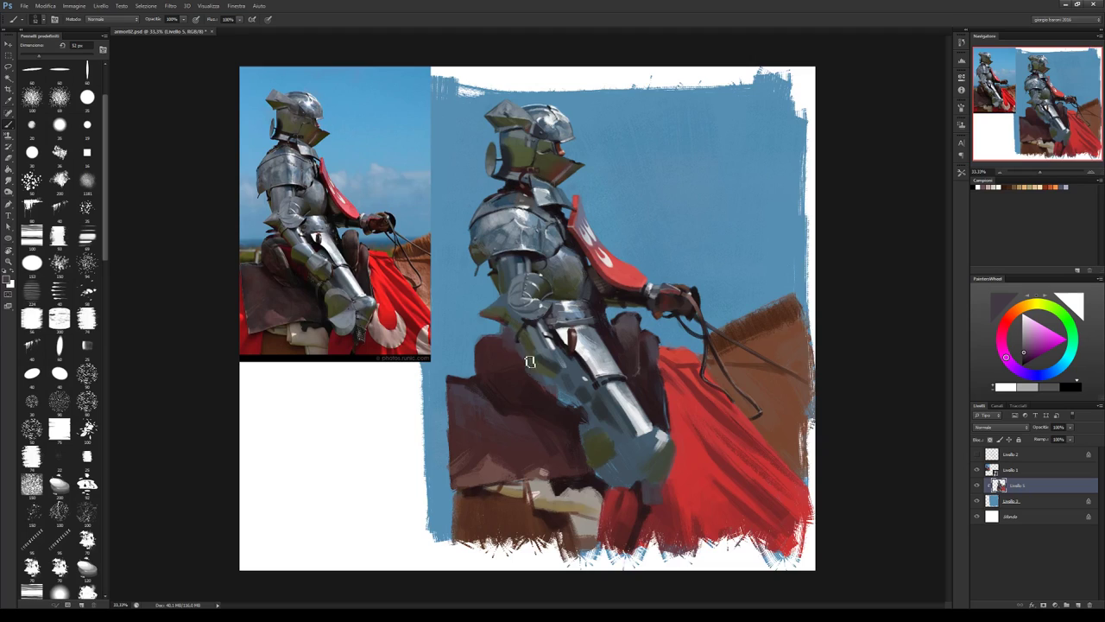
{"action": "left_click", "coordinate": [518, 357], "text": "alt"}
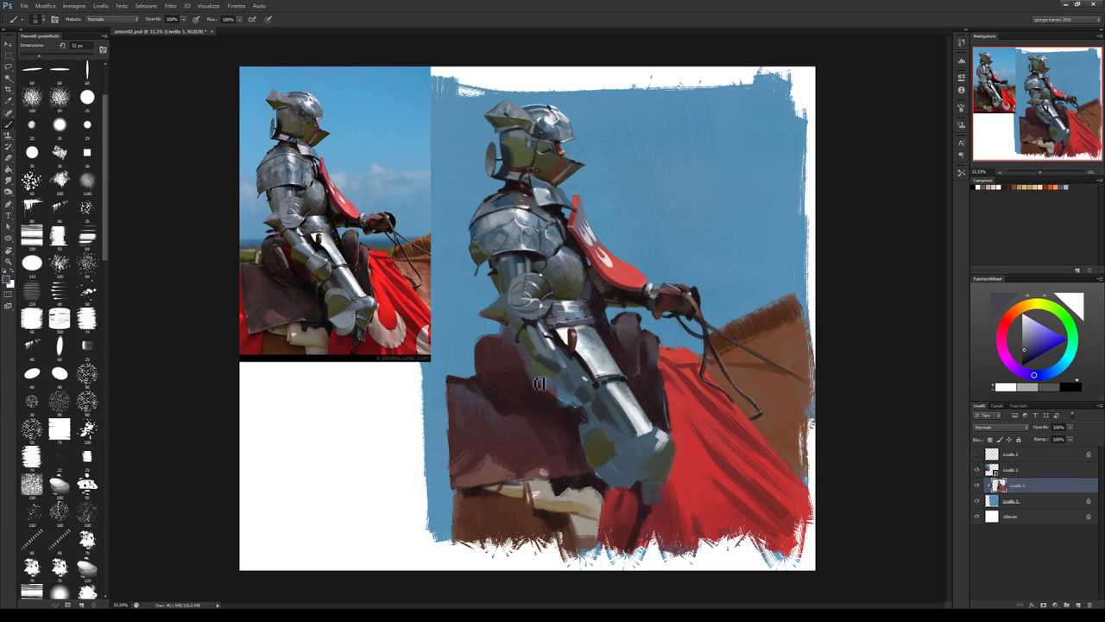
{"action": "left_click", "coordinate": [535, 387], "text": "alt"}
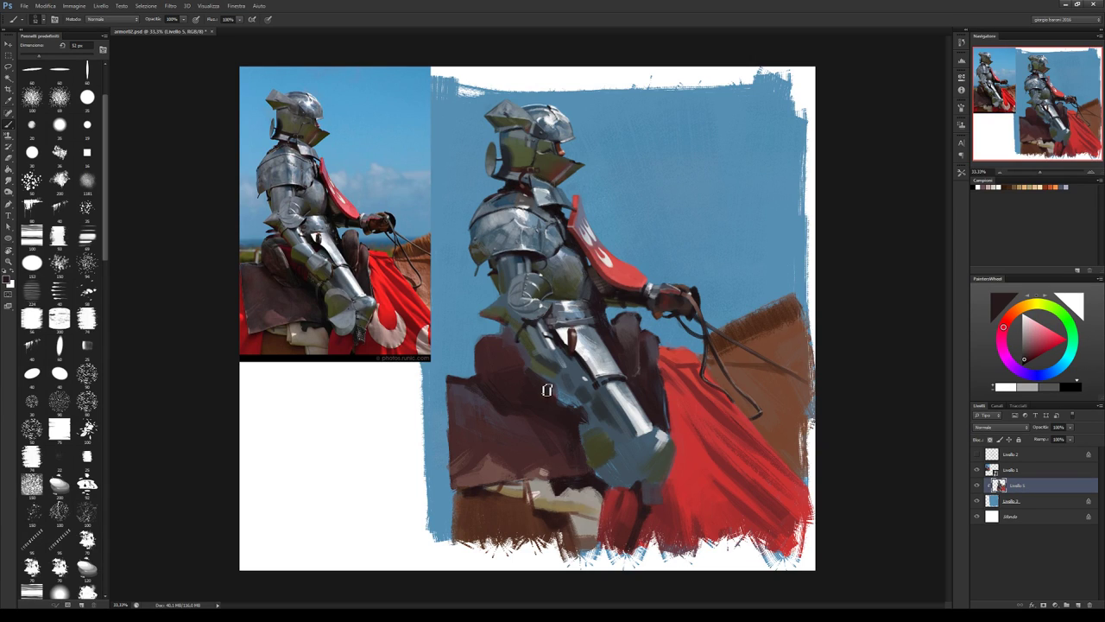
{"action": "left_click", "coordinate": [554, 391], "text": "alt"}
{"action": "left_click", "coordinate": [547, 393], "text": "alt"}
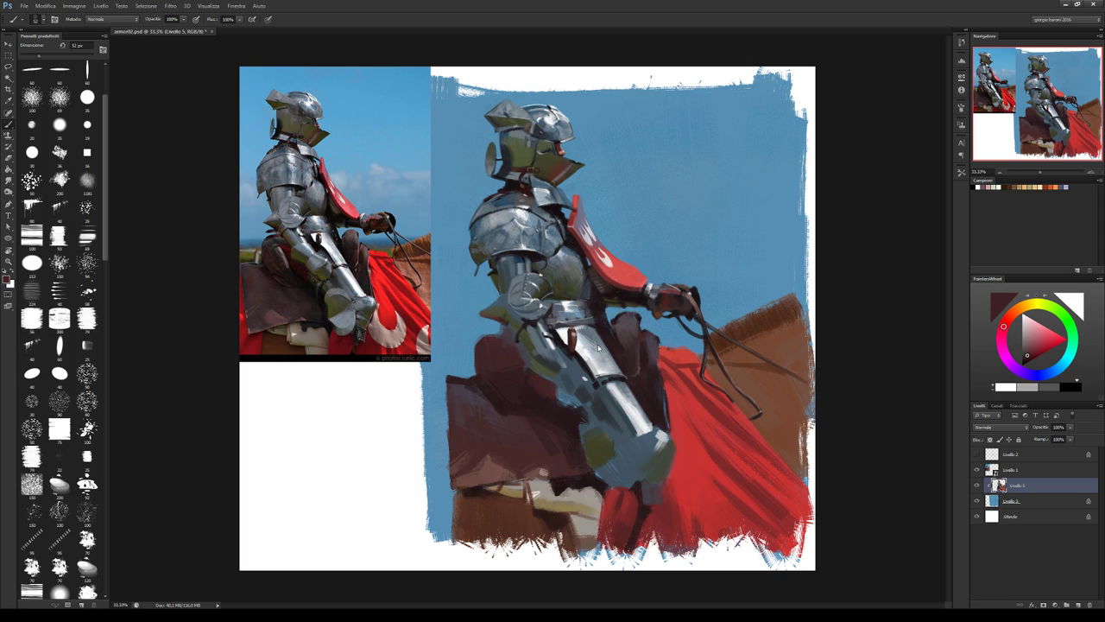
{"action": "left_click", "coordinate": [552, 395], "text": "alt"}
Deepen the saddle beside the knight's leg with dark maroon and magenta-tinted strokes.
{"action": "left_click", "coordinate": [570, 375], "text": "alt"}
{"action": "left_click", "coordinate": [542, 411], "text": "alt"}
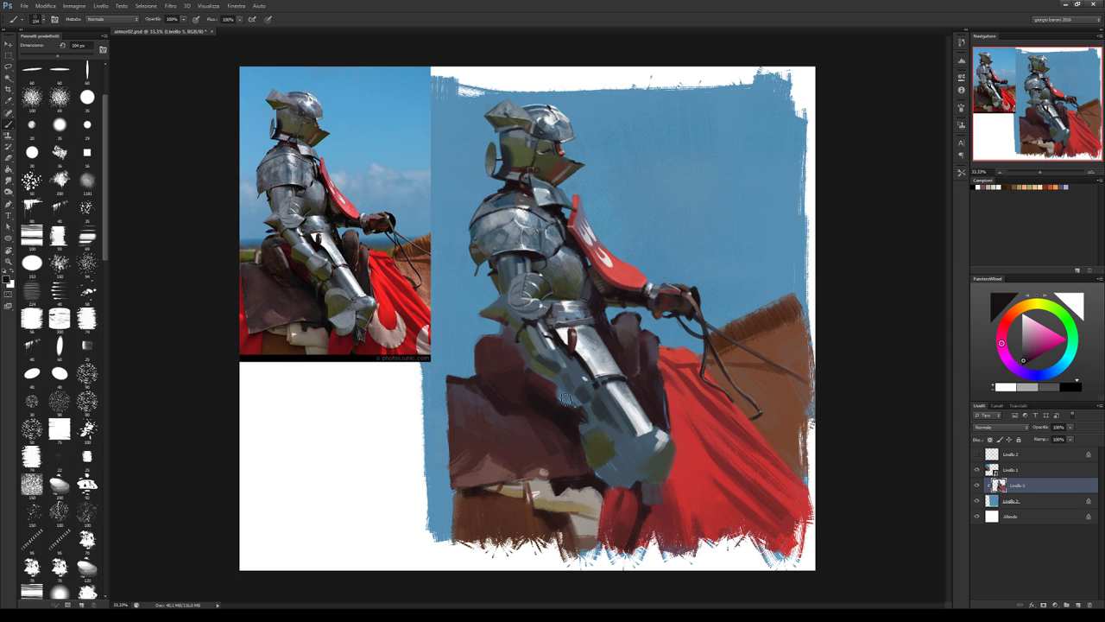
{"action": "left_click", "coordinate": [507, 387], "text": "alt"}
{"action": "left_click", "coordinate": [537, 396], "text": "alt"}
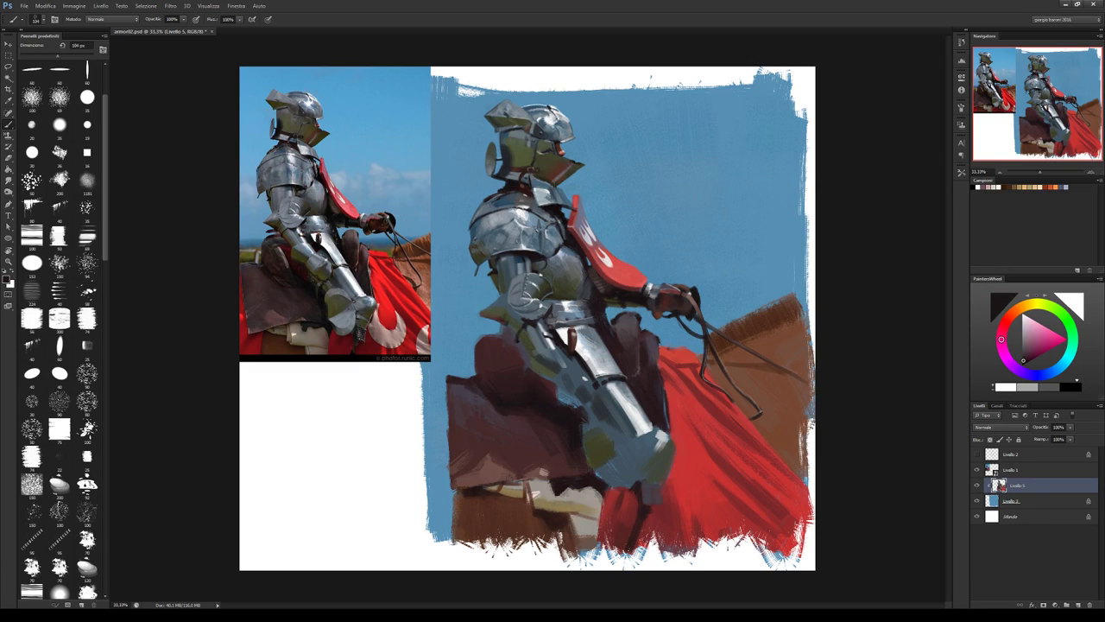
{"action": "left_click", "coordinate": [549, 393], "text": "alt"}
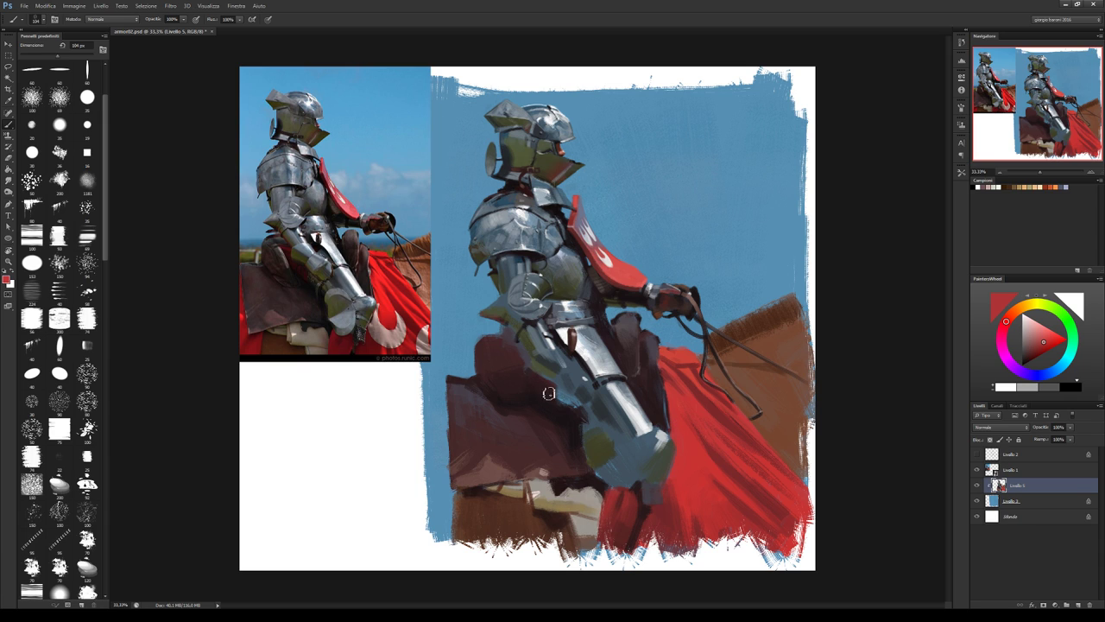
{"action": "left_click", "coordinate": [549, 393], "text": "alt"}
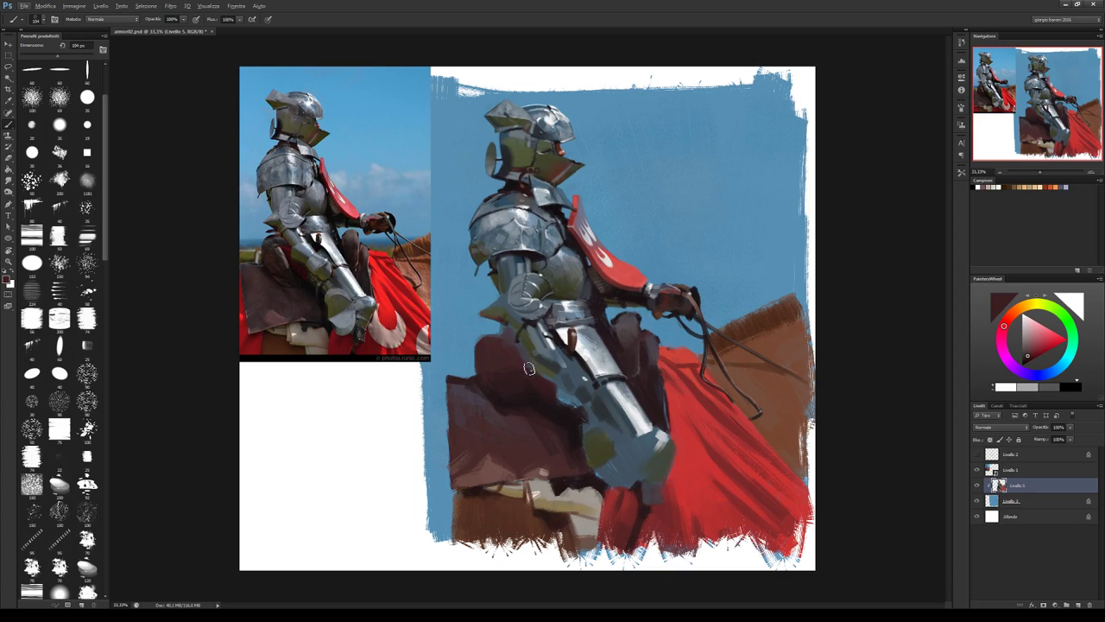
{"action": "left_click", "coordinate": [583, 426], "text": "alt"}
{"action": "left_click", "coordinate": [506, 357], "text": "alt"}
{"action": "left_click", "coordinate": [625, 324], "text": "alt"}
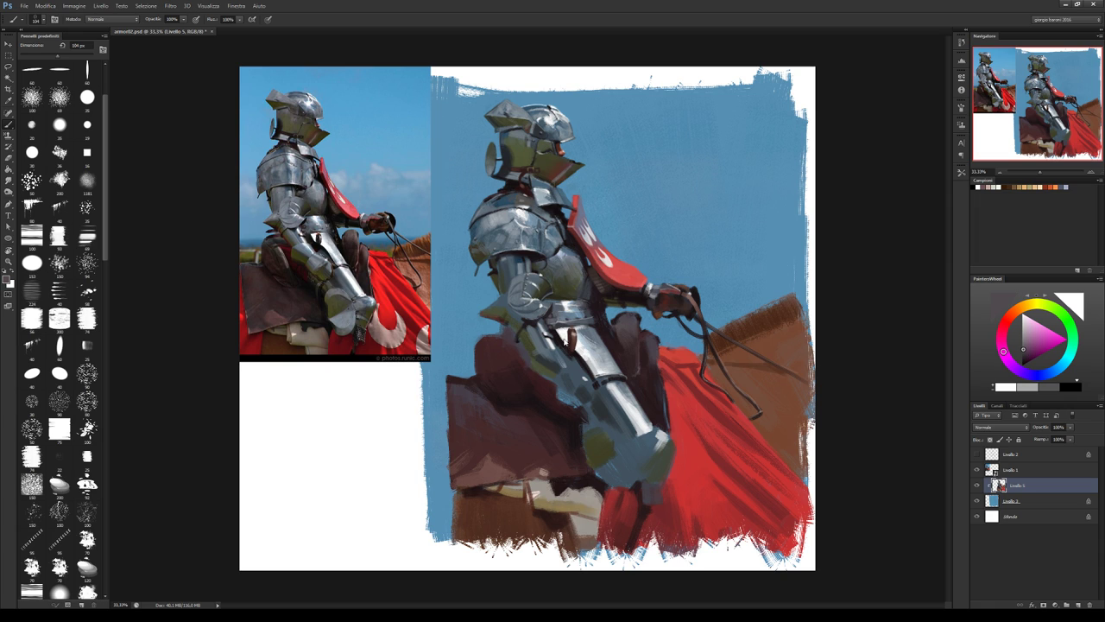
Shrink the brush to 59 px and paint brown and dark maroon tones onto the saddle.
{"action": "key", "text": "bracketleft"}
{"action": "key", "text": "bracketleft"}
{"action": "key", "text": "bracketleft"}
{"action": "left_click_drag", "start_coordinate": [1023, 351], "coordinate": [1011, 316]}
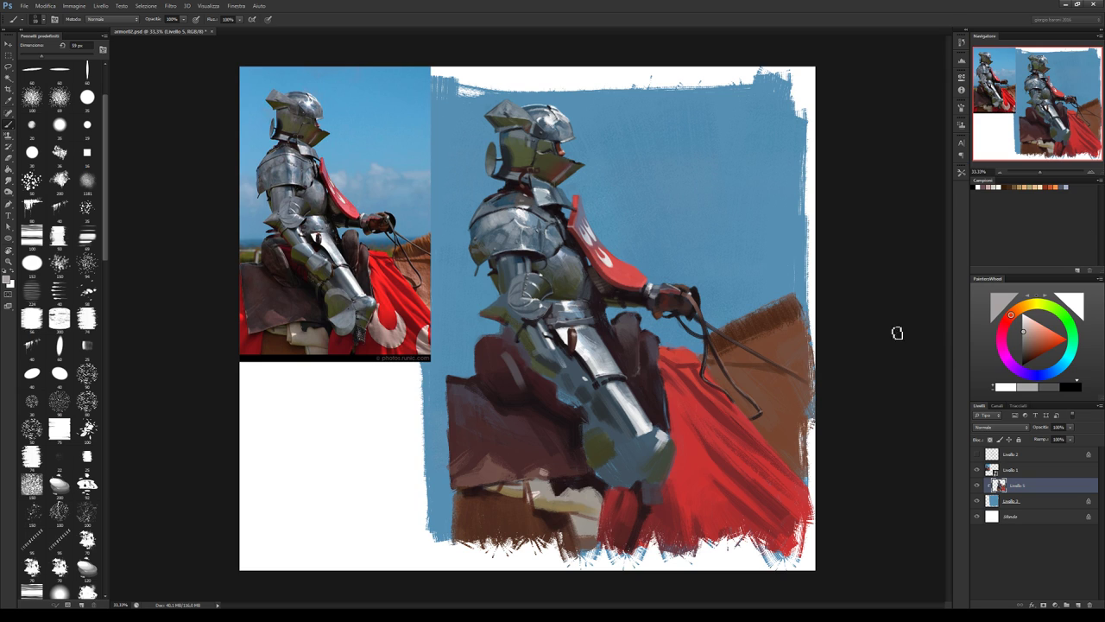
{"action": "left_click", "coordinate": [522, 364], "text": "alt"}
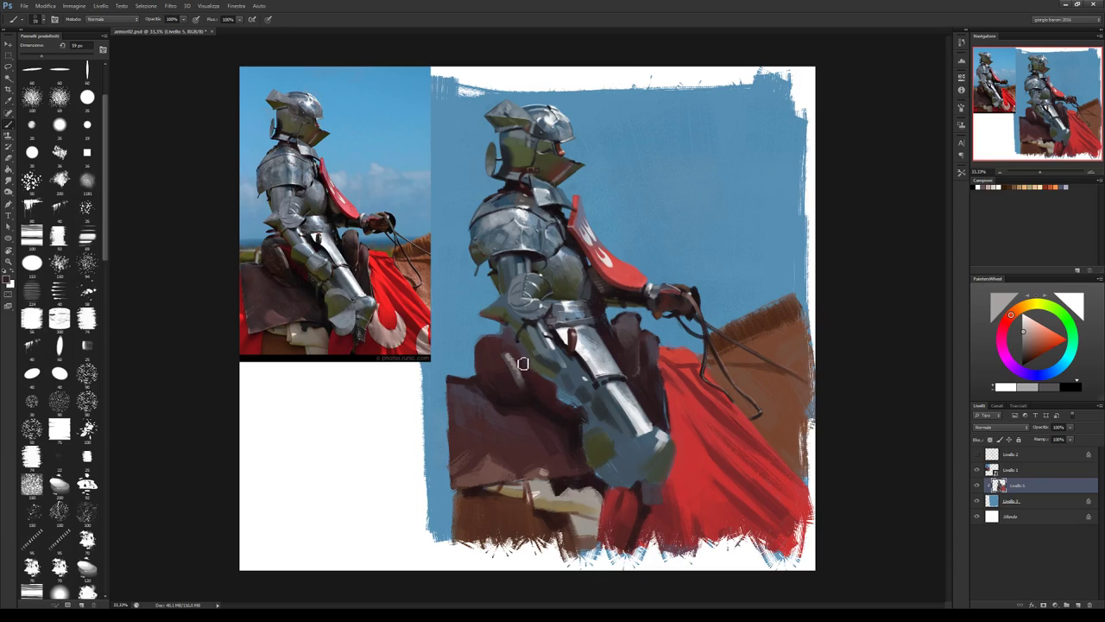
{"action": "left_click", "coordinate": [509, 373], "text": "alt"}
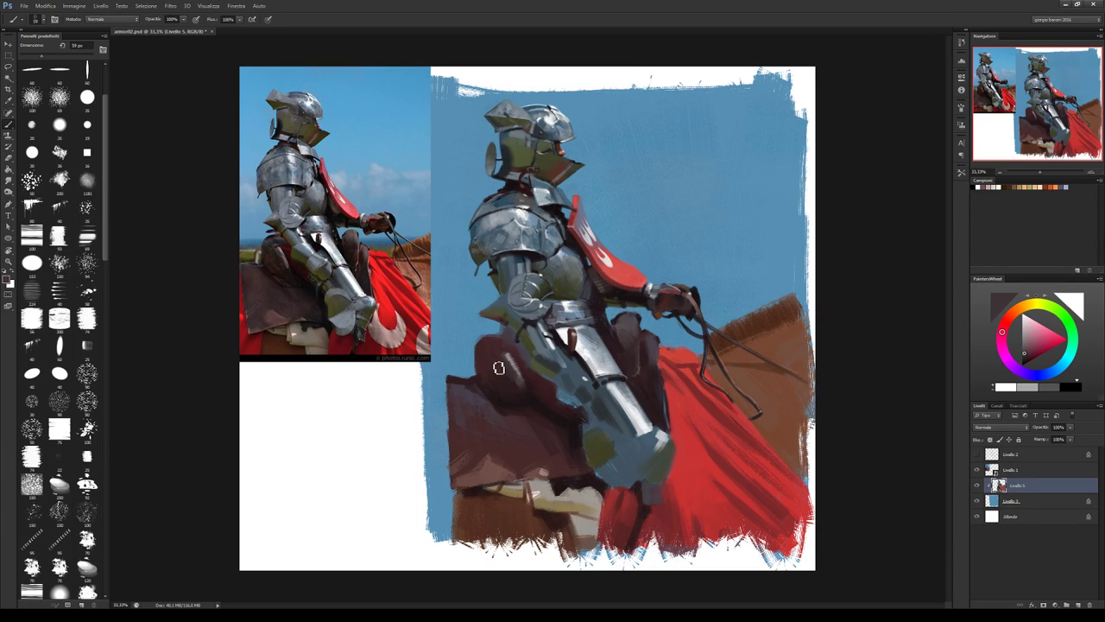
{"action": "left_click", "coordinate": [499, 373], "text": "alt"}
{"action": "left_click", "coordinate": [482, 384], "text": "alt"}
{"action": "left_click", "coordinate": [1023, 360]}
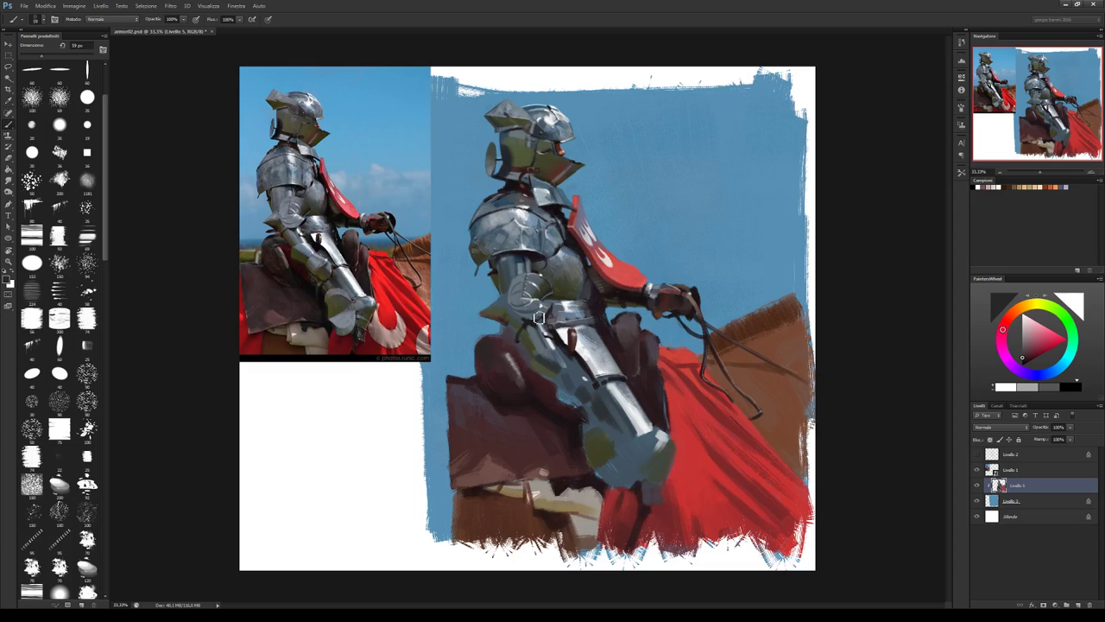
Layer maroon strokes along the saddle edge near the knight's hip and waist.
{"action": "left_click", "coordinate": [499, 352], "text": "alt"}
{"action": "left_click", "coordinate": [486, 375], "text": "alt"}
{"action": "left_click", "coordinate": [505, 337], "text": "alt"}
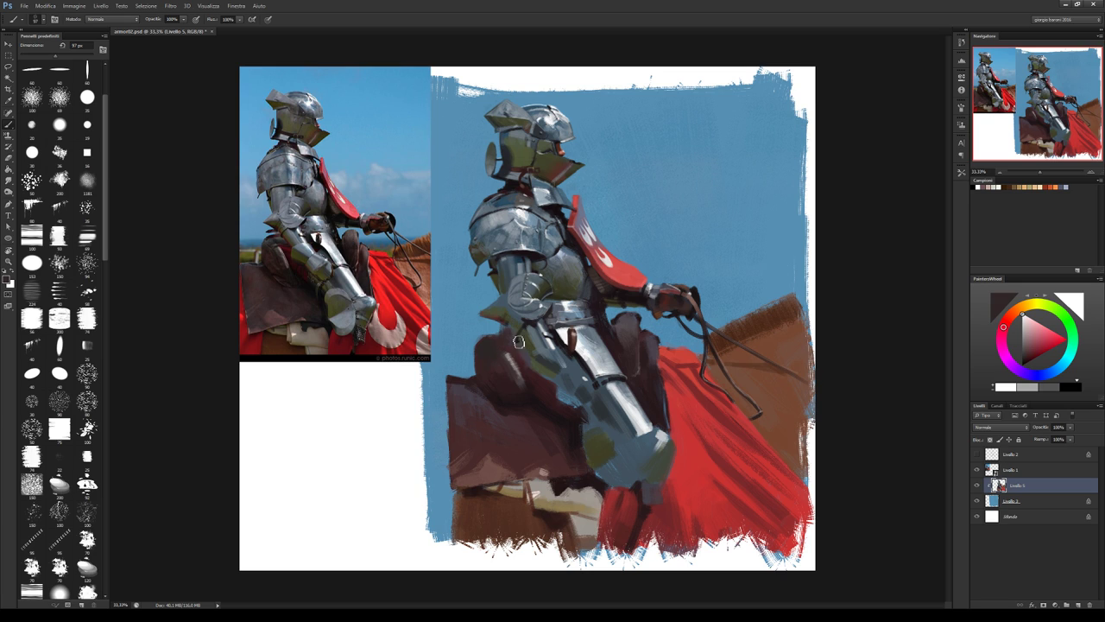
{"action": "left_click", "coordinate": [507, 346], "text": "alt"}
{"action": "left_click", "coordinate": [499, 344], "text": "alt"}
{"action": "left_click", "coordinate": [510, 363], "text": "alt"}
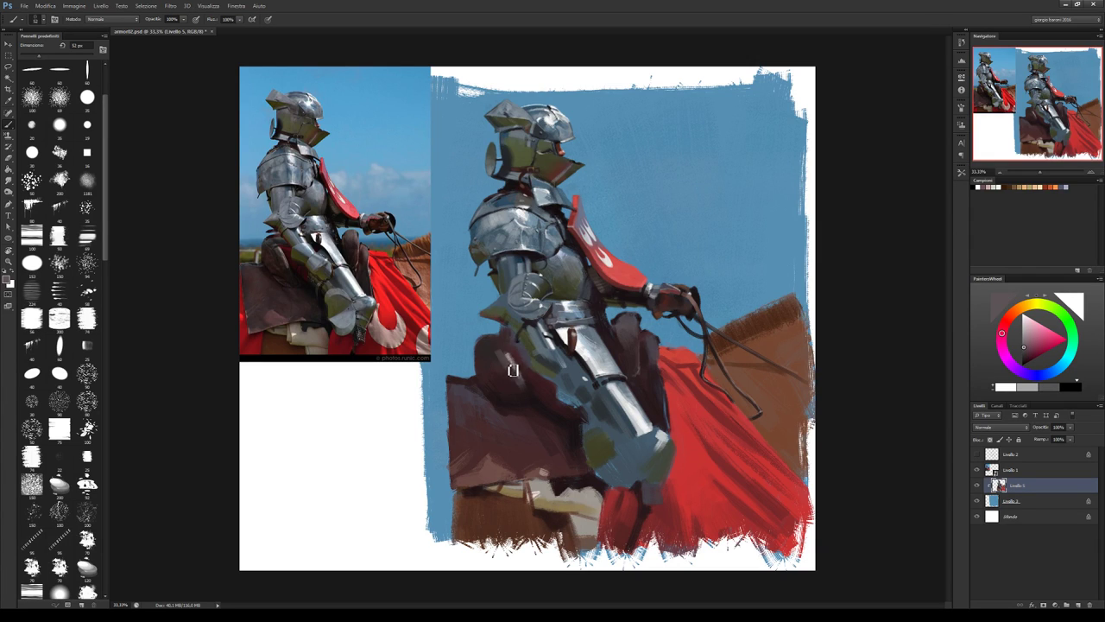
{"action": "left_click", "coordinate": [511, 371], "text": "alt"}
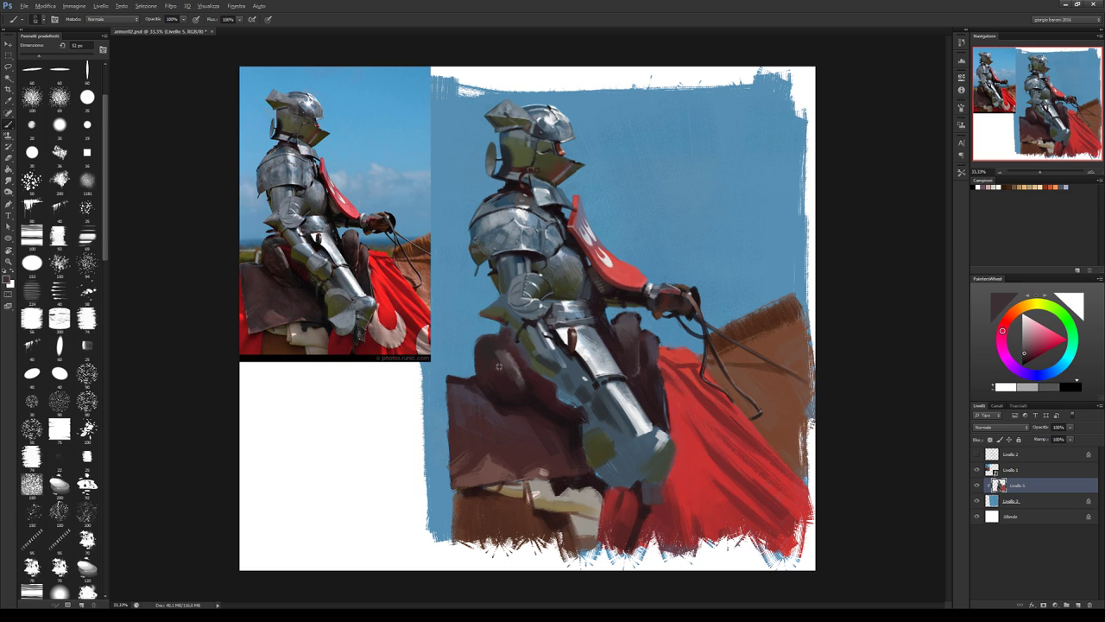
{"action": "left_click", "coordinate": [503, 356], "text": "alt"}
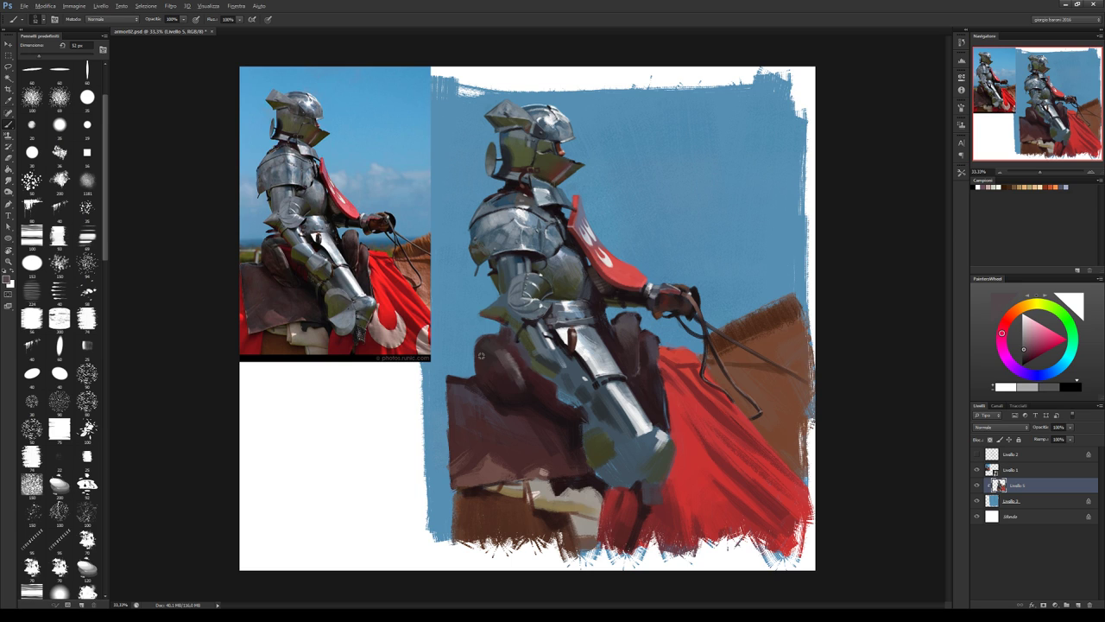
{"action": "left_click", "coordinate": [483, 354], "text": "alt"}
{"action": "left_click", "coordinate": [491, 356], "text": "alt"}
{"action": "left_click", "coordinate": [486, 357], "text": "alt"}
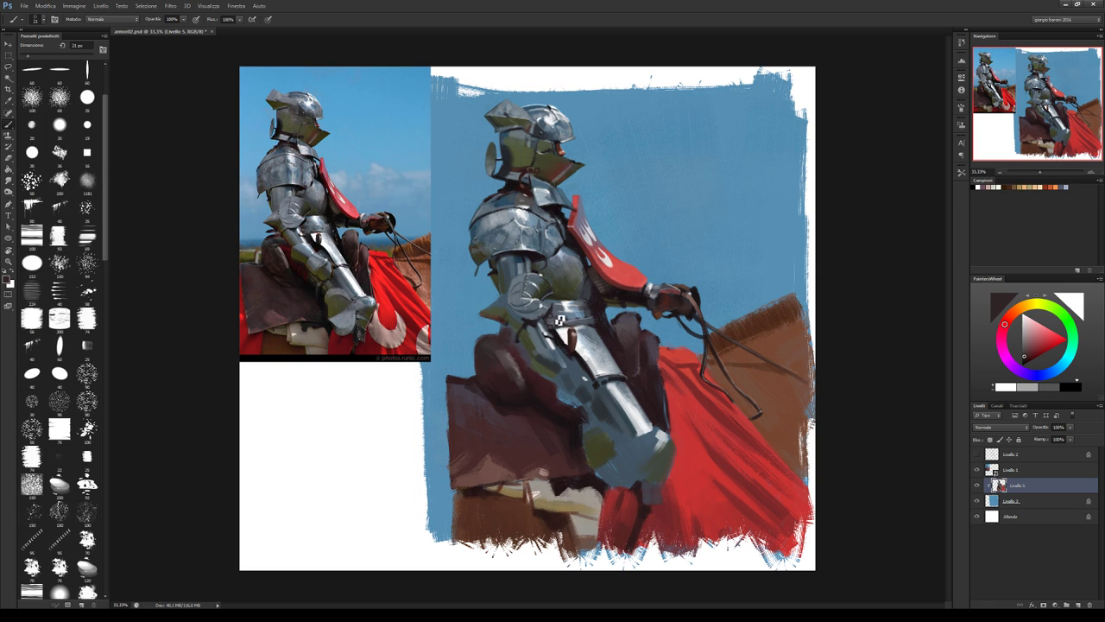
Enlarge the brush to 74 px and darken the saddle with deep brown-red tones.
{"action": "key", "text": "bracketright"}
{"action": "key", "text": "bracketright"}
{"action": "key", "text": "bracketright"}
{"action": "left_click", "coordinate": [521, 387], "text": "alt"}
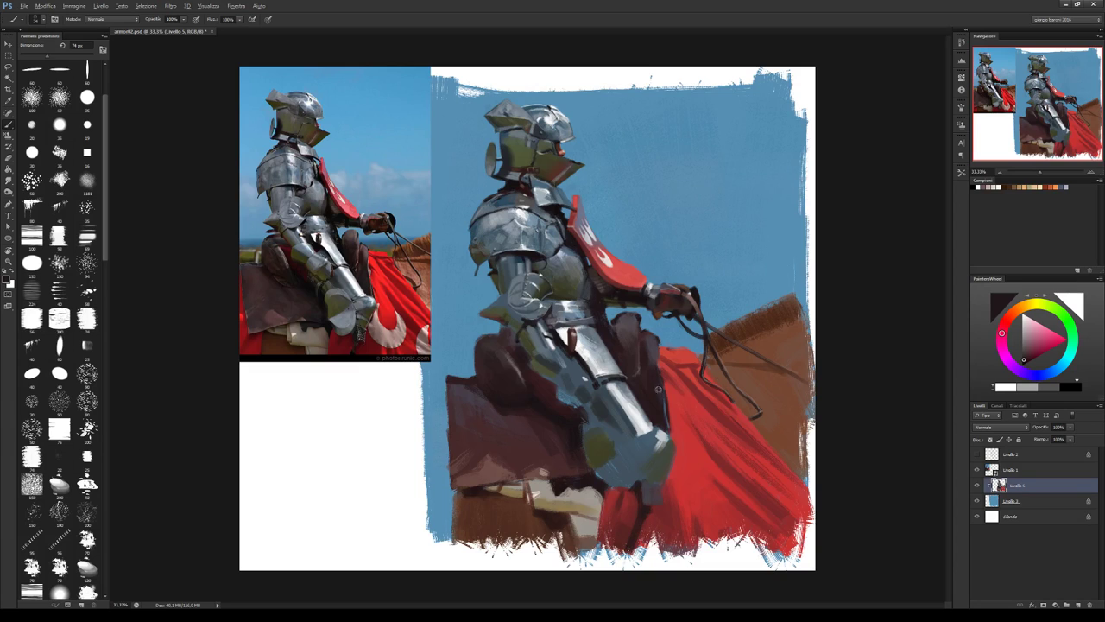
{"action": "key", "text": "alt"}
{"action": "key", "text": "alt"}
{"action": "left_click", "coordinate": [606, 345], "text": "alt"}
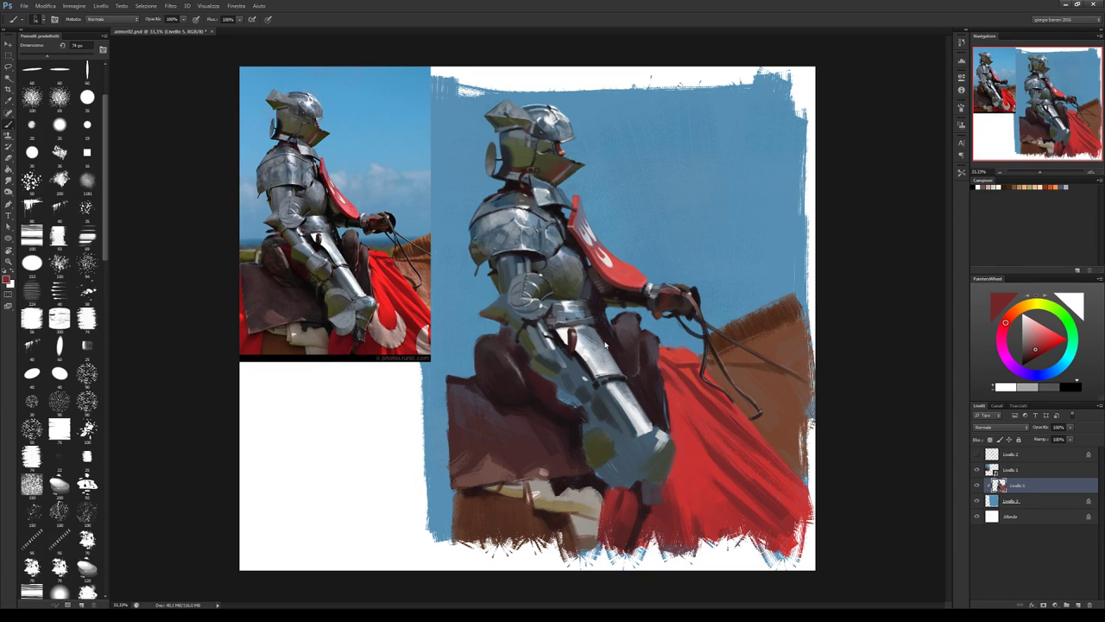
{"action": "left_click", "coordinate": [511, 356], "text": "alt"}
{"action": "left_click", "coordinate": [515, 349], "text": "alt"}
Hide the top layer to compare, shrink the brush to about 29 px, and pick olive tones.
{"action": "left_click", "coordinate": [978, 454]}
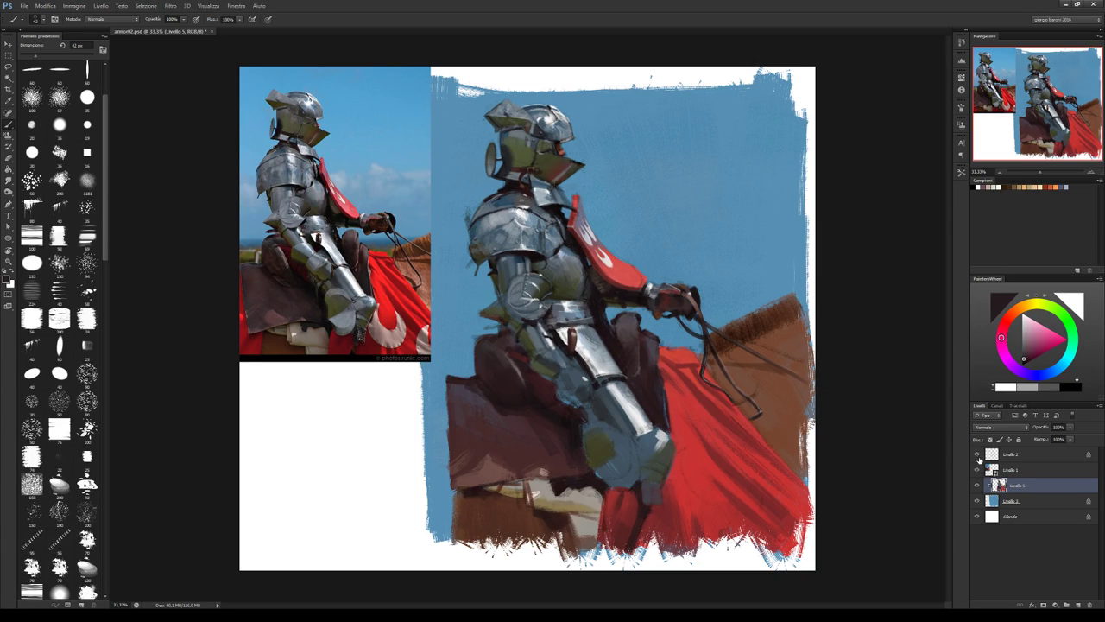
{"action": "left_click", "coordinate": [978, 455]}
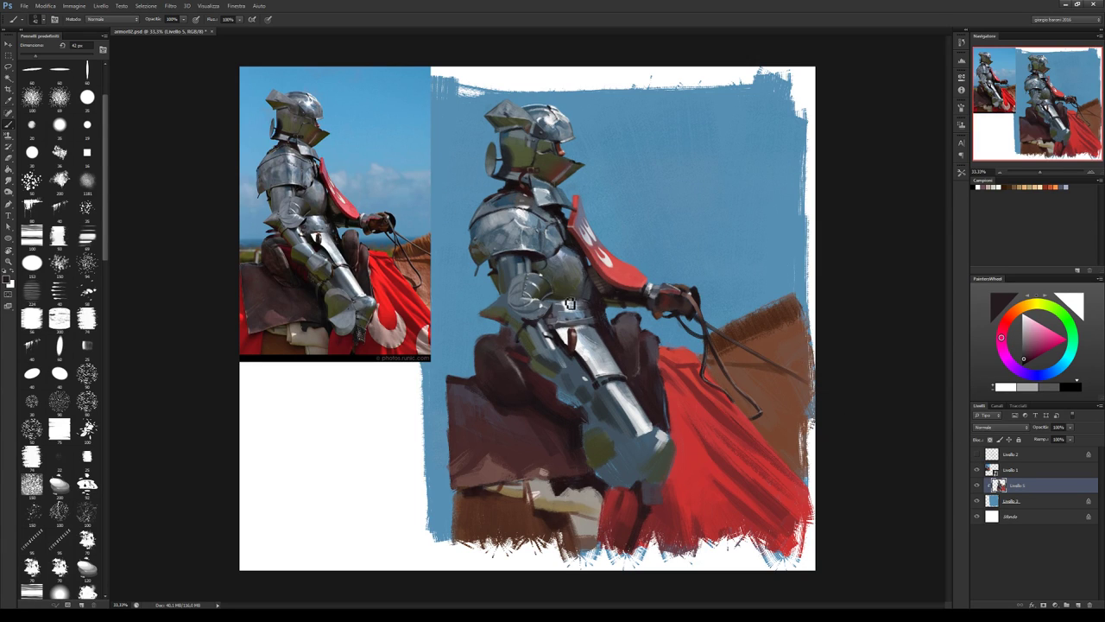
{"action": "key", "text": "bracketleft"}
{"action": "left_click", "coordinate": [527, 346], "text": "alt"}
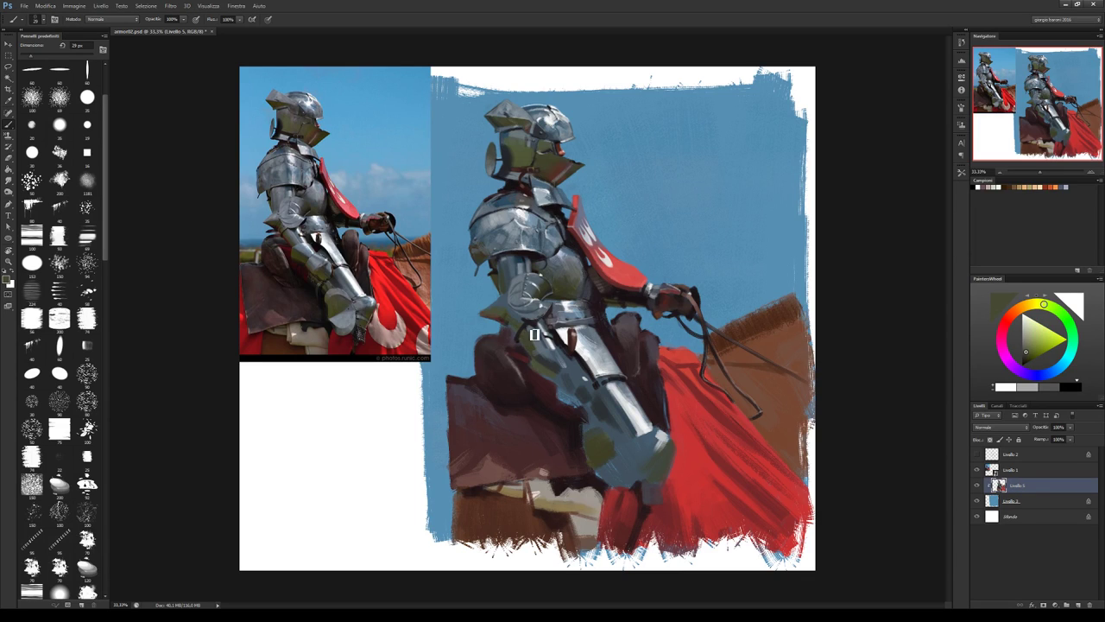
{"action": "left_click", "coordinate": [529, 335], "text": "alt"}
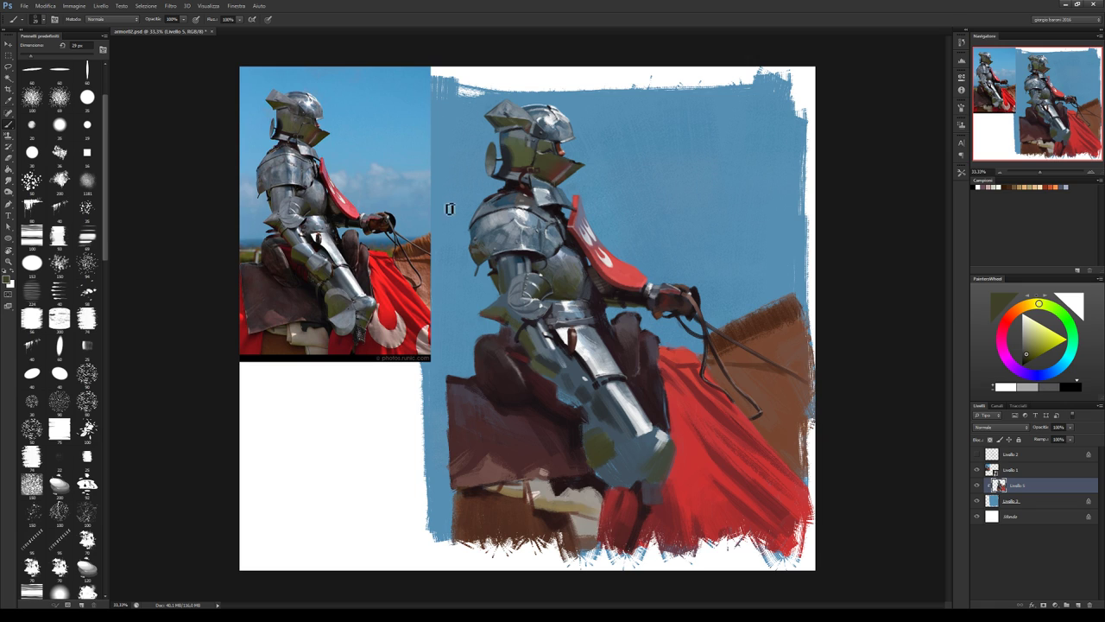
{"action": "left_click", "coordinate": [604, 278], "text": "alt"}
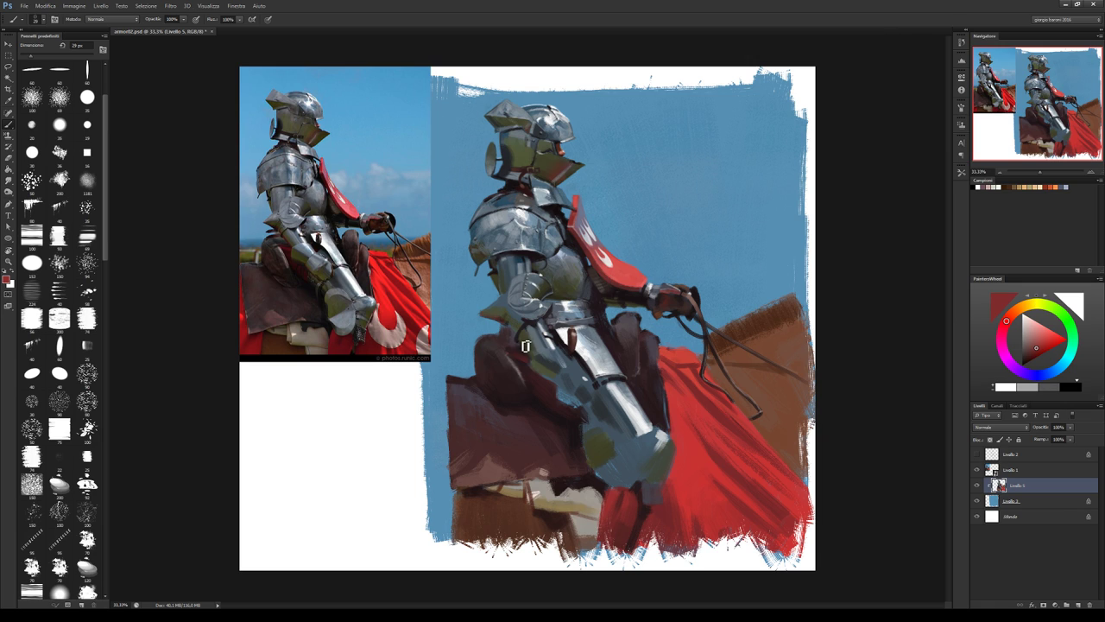
{"action": "left_click", "coordinate": [499, 320], "text": "alt"}
Sample olive, dark red-brown and blue-grey tones from the elbow armour.
{"action": "left_click", "coordinate": [535, 358], "text": "alt"}
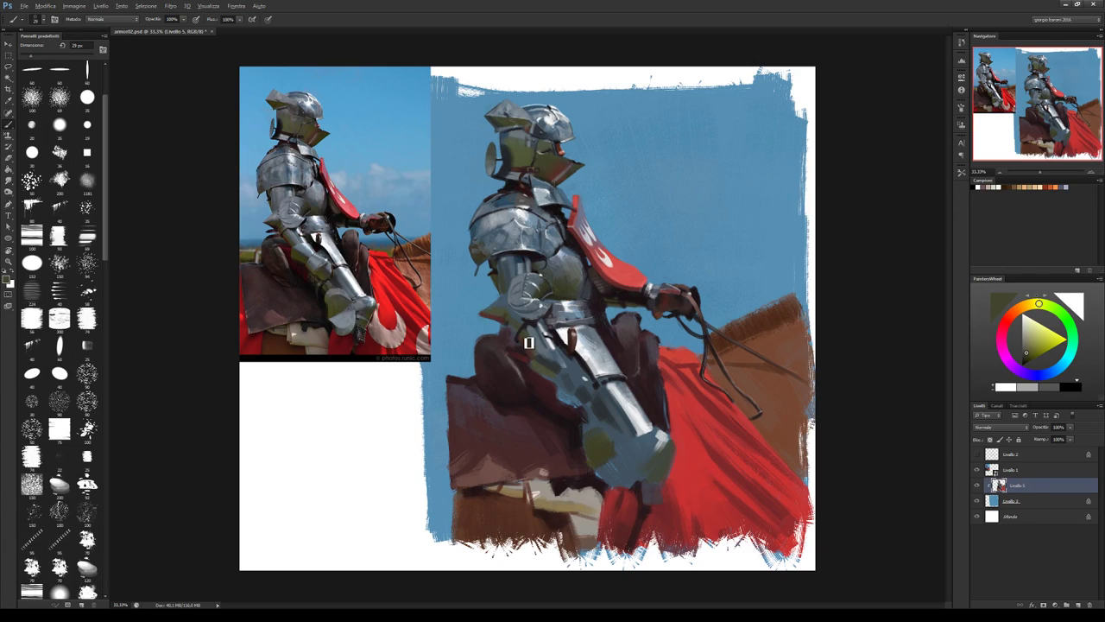
{"action": "left_click", "coordinate": [530, 344], "text": "alt"}
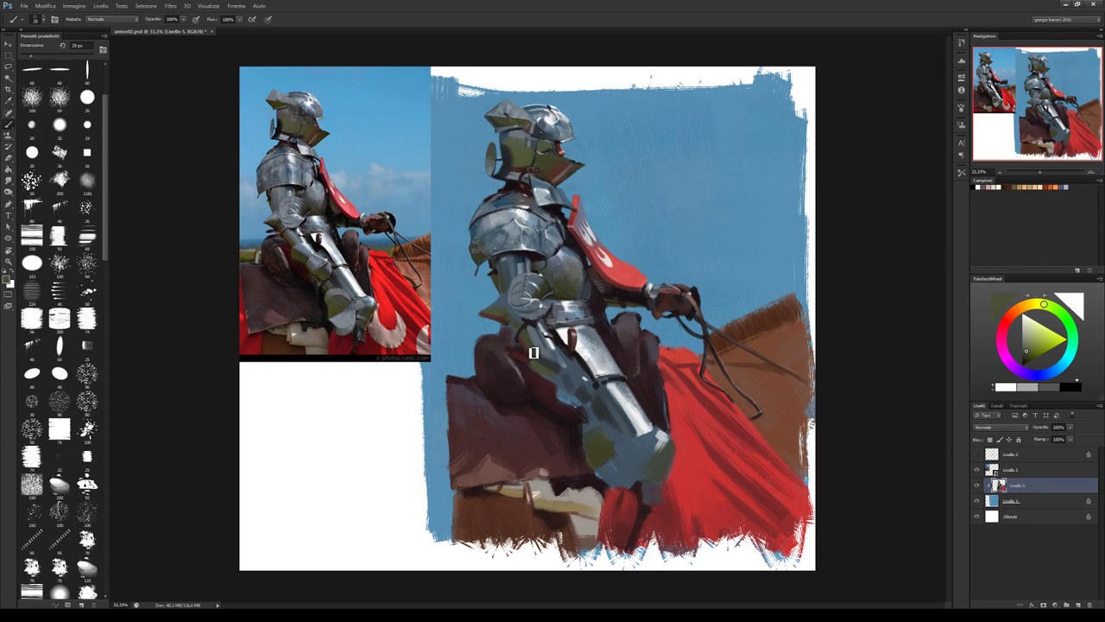
{"action": "left_click", "coordinate": [508, 326], "text": "alt"}
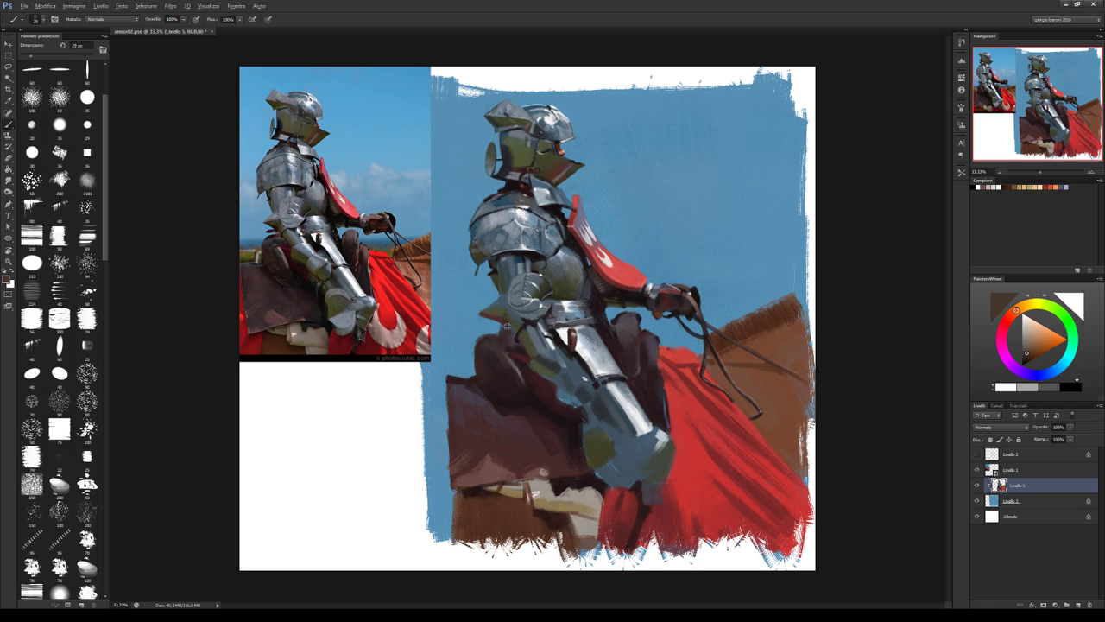
{"action": "left_click", "coordinate": [531, 344], "text": "alt"}
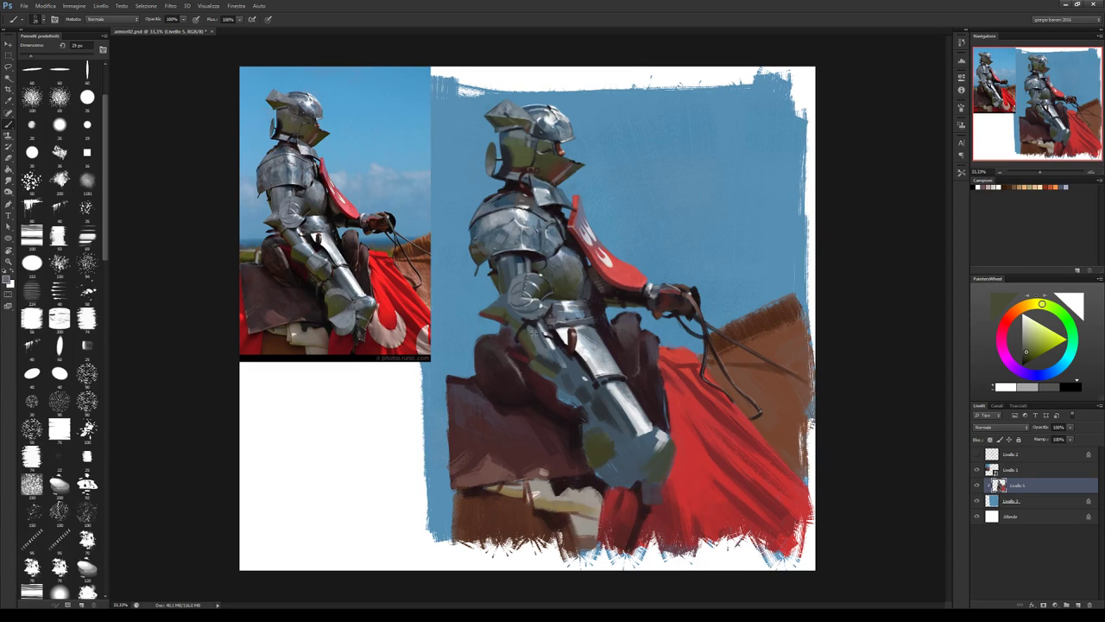
{"action": "left_click", "coordinate": [528, 334], "text": "alt"}
{"action": "left_click", "coordinate": [531, 333], "text": "alt"}
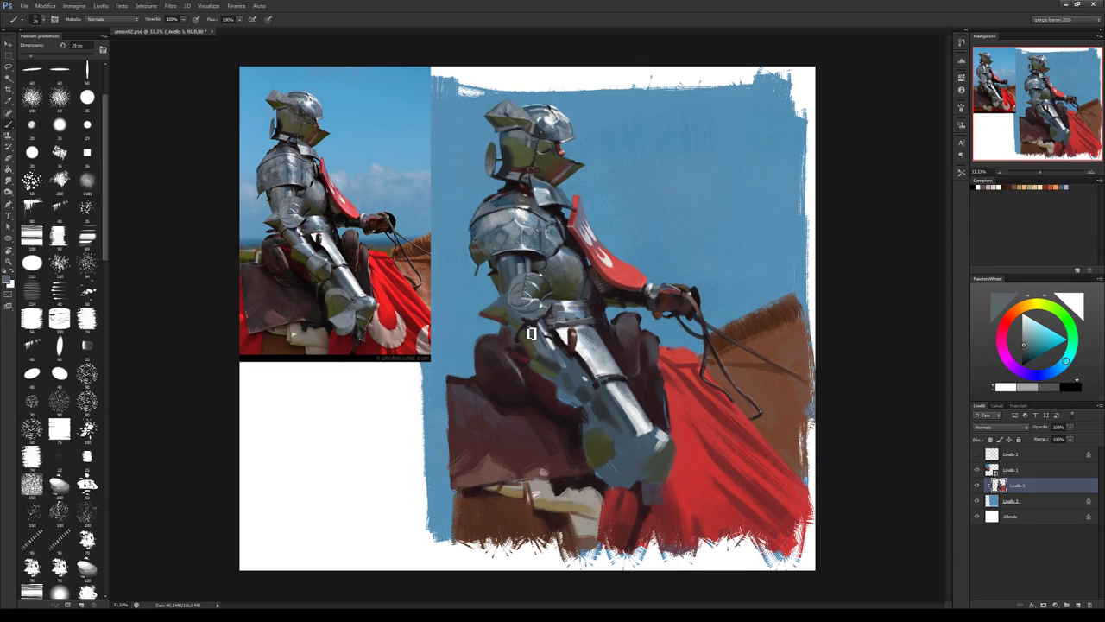
{"action": "left_click", "coordinate": [524, 315], "text": "alt"}
{"action": "left_click", "coordinate": [530, 331], "text": "alt"}
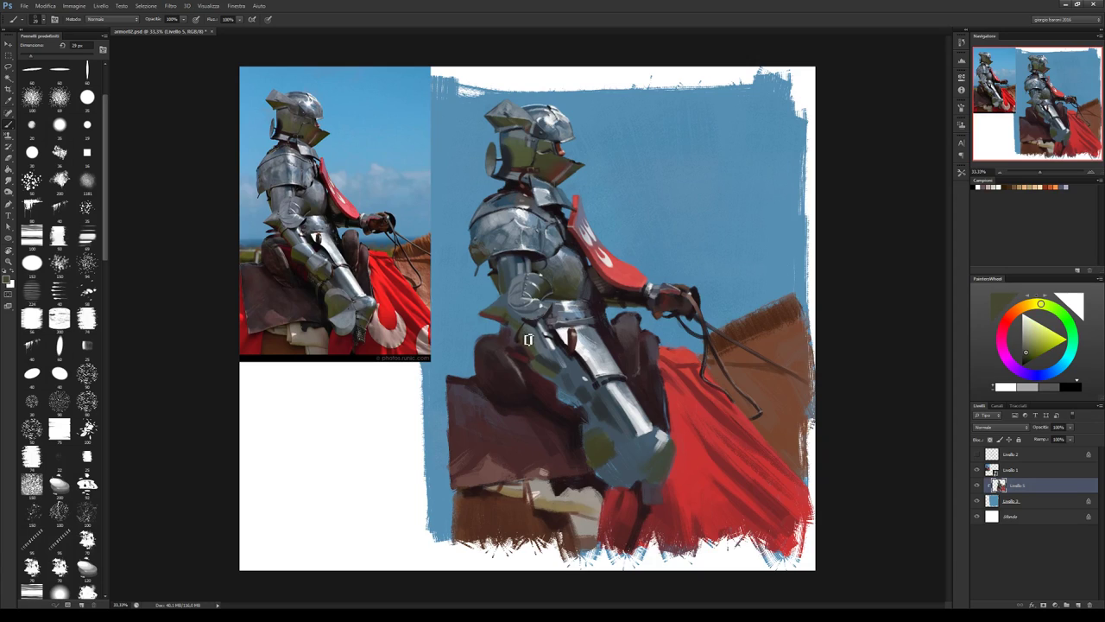
Pick sky-blue, dark red, grey-purple and olive tones around the elbow plate.
{"action": "left_click", "coordinate": [531, 333], "text": "alt"}
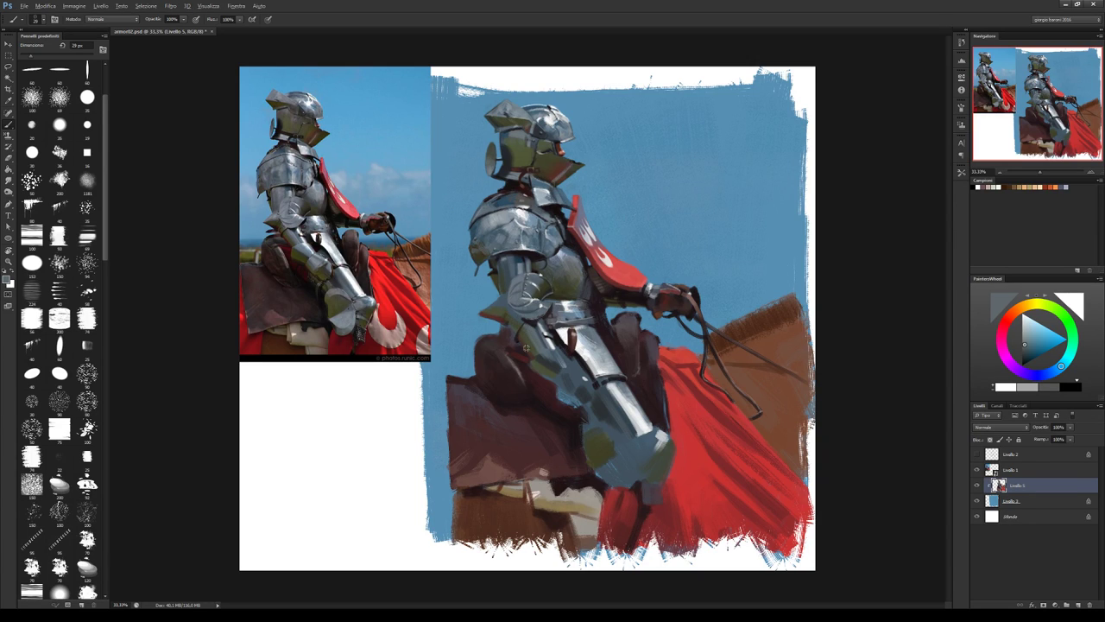
{"action": "left_click", "coordinate": [526, 336], "text": "alt"}
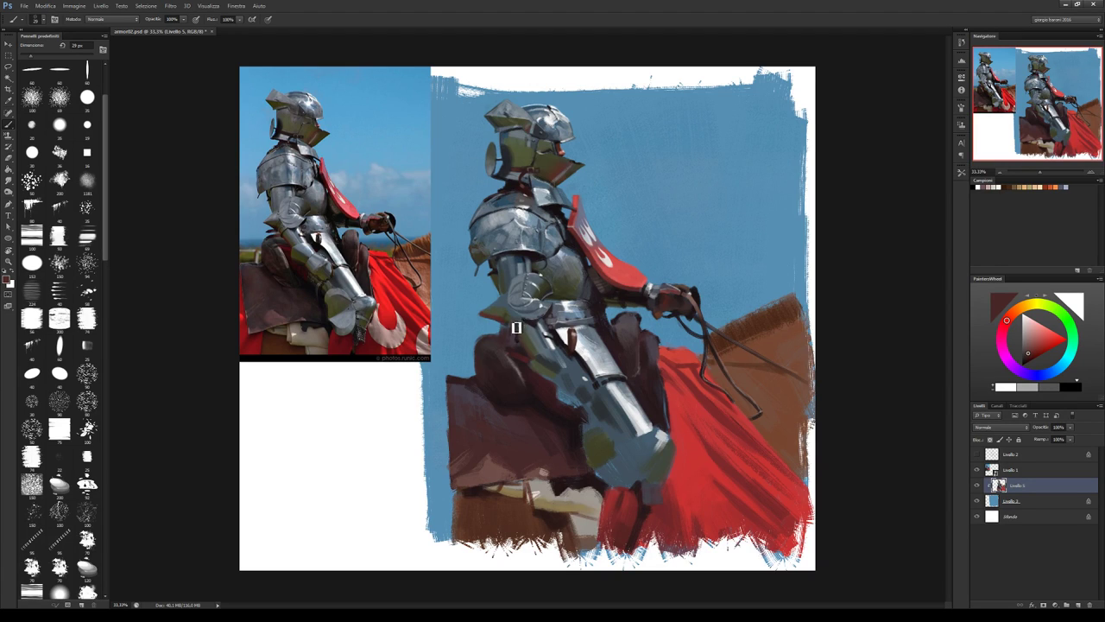
{"action": "left_click", "coordinate": [513, 326], "text": "alt"}
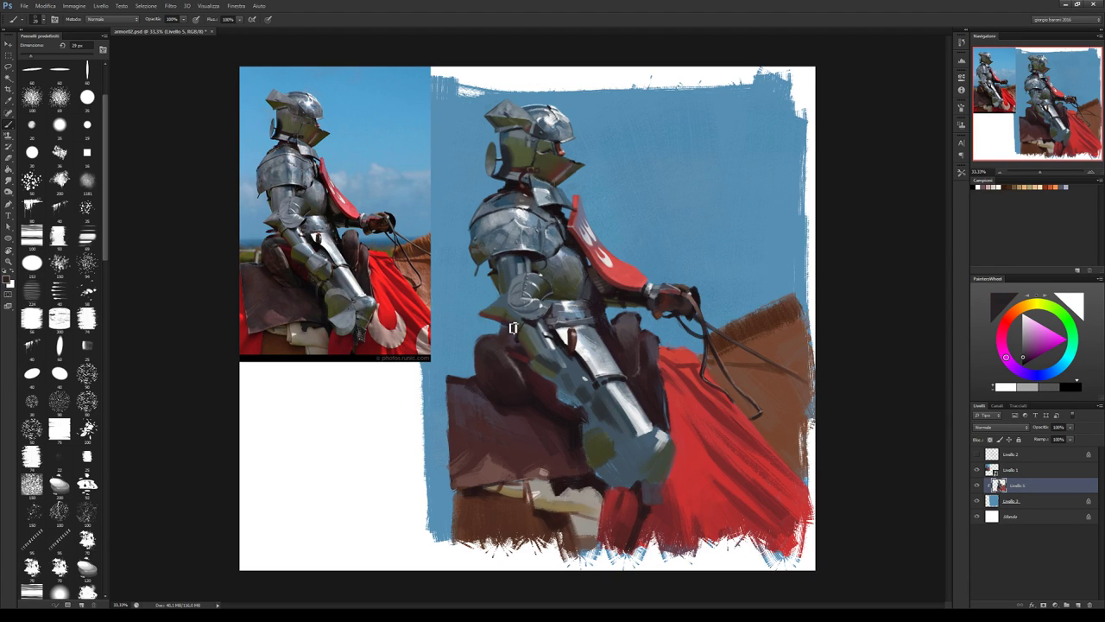
{"action": "left_click", "coordinate": [511, 326], "text": "alt"}
{"action": "left_click", "coordinate": [530, 327], "text": "alt"}
{"action": "left_click", "coordinate": [524, 340], "text": "alt"}
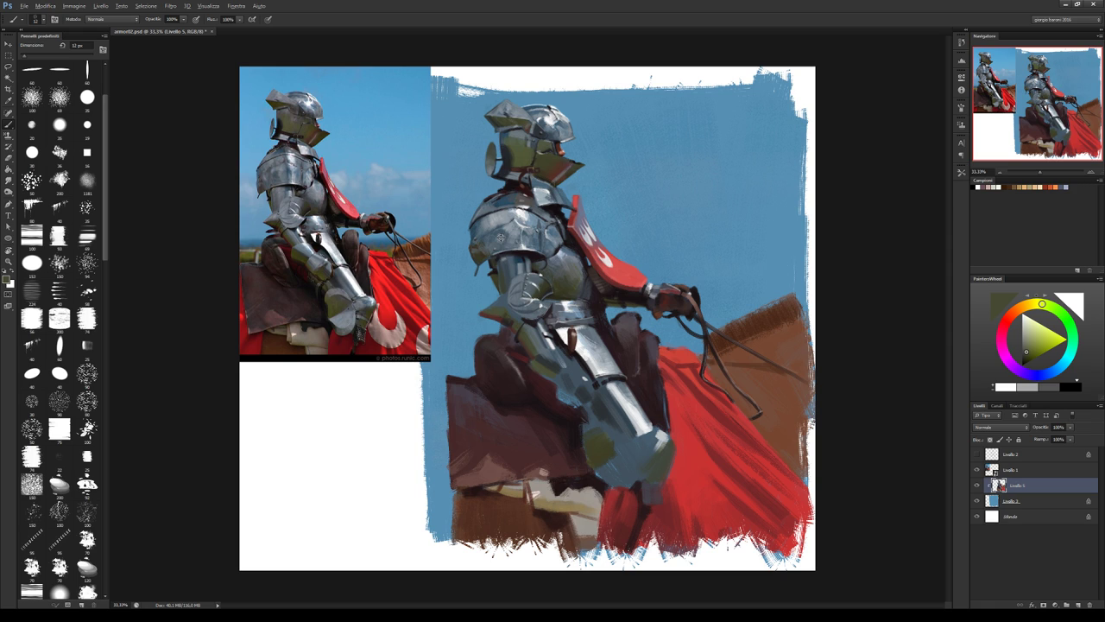
{"action": "left_click", "coordinate": [505, 262], "text": "alt"}
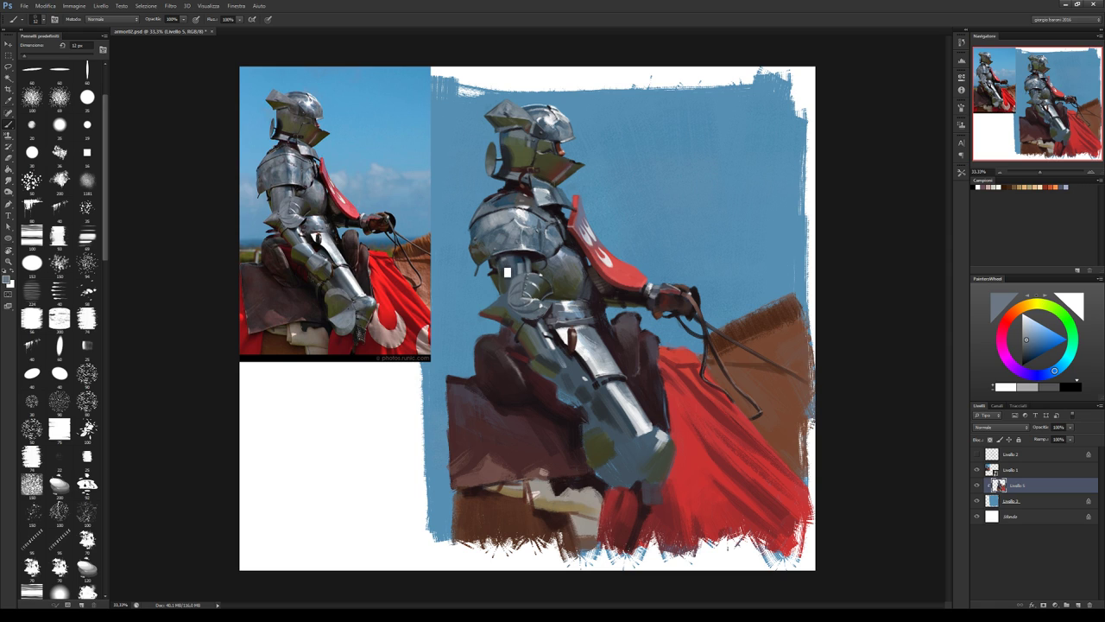
Paint light highlights on the knight's elbow plate.
{"action": "key", "text": "z"}
{"action": "key", "text": "b"}
{"action": "left_click_drag", "start_coordinate": [519, 290], "coordinate": [528, 294]}
{"action": "left_click", "coordinate": [498, 310], "text": "alt"}
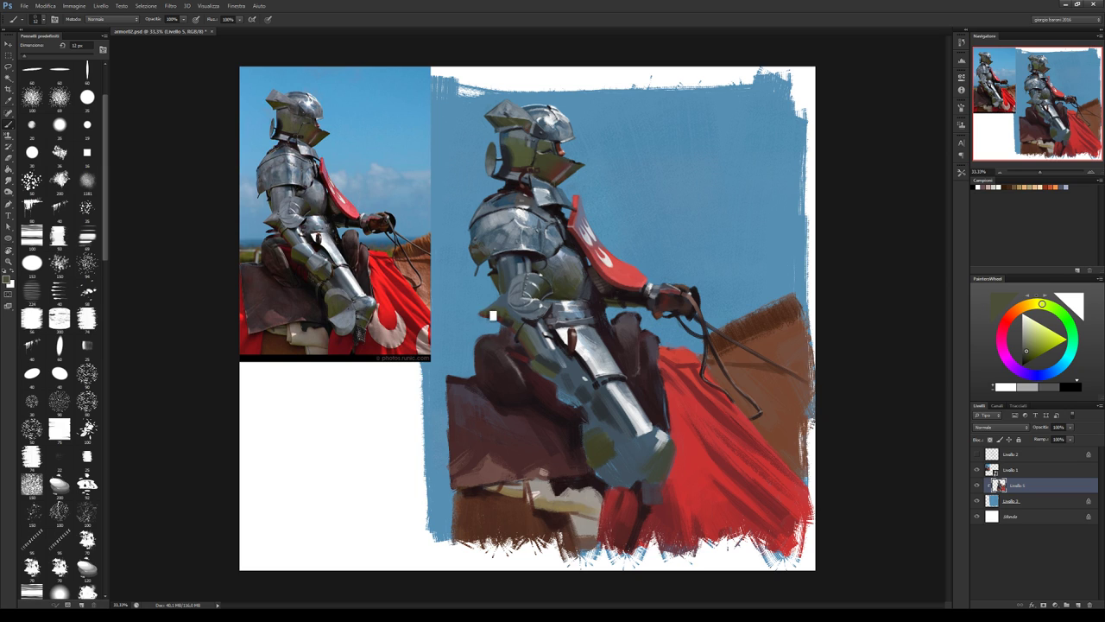
{"action": "left_click", "coordinate": [488, 323], "text": "alt"}
{"action": "left_click", "coordinate": [484, 321], "text": "alt"}
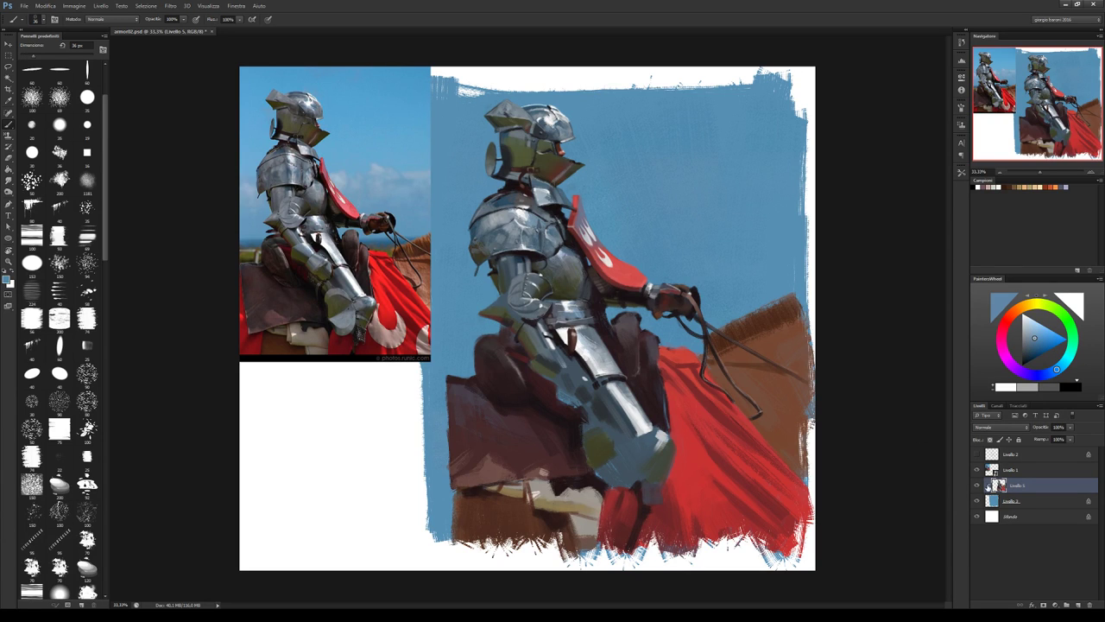
Hide the painted layer to compare, then resample reddish-brown, olive and sky-blue tones.
{"action": "left_click", "coordinate": [977, 485]}
{"action": "left_click", "coordinate": [484, 320], "text": "alt"}
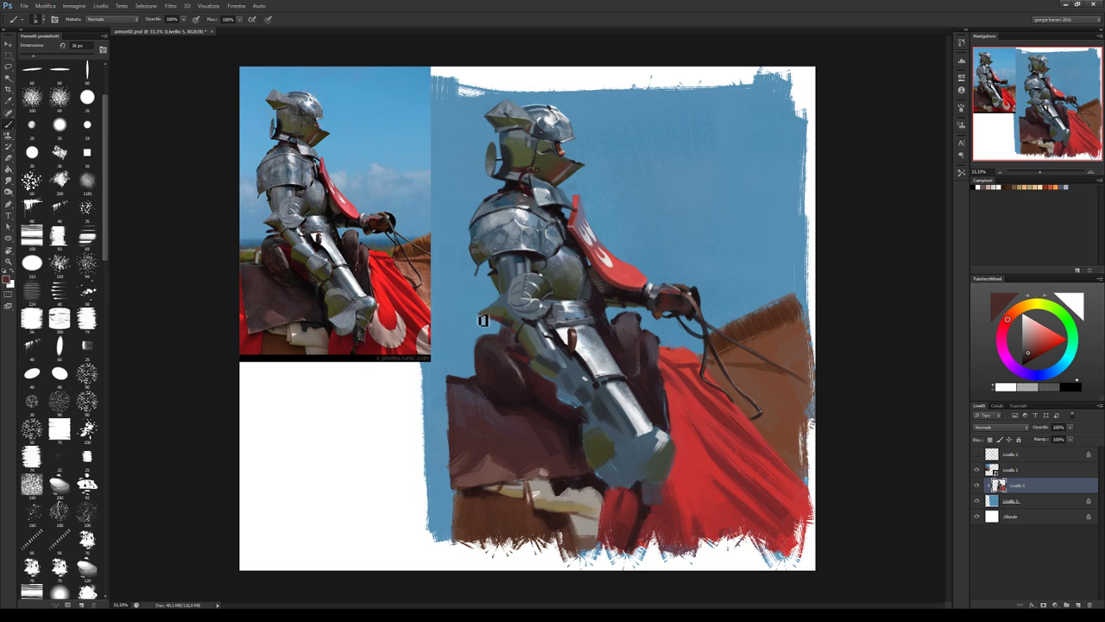
{"action": "left_click", "coordinate": [481, 323], "text": "alt"}
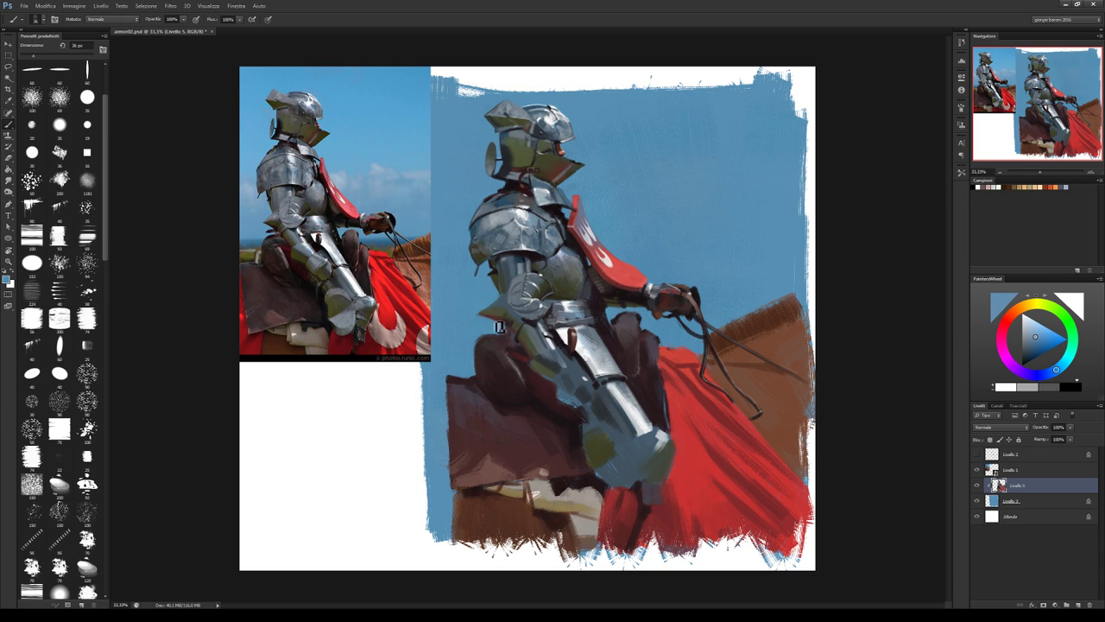
{"action": "left_click", "coordinate": [482, 316], "text": "alt"}
{"action": "left_click", "coordinate": [481, 314], "text": "alt"}
{"action": "left_click", "coordinate": [489, 311], "text": "alt"}
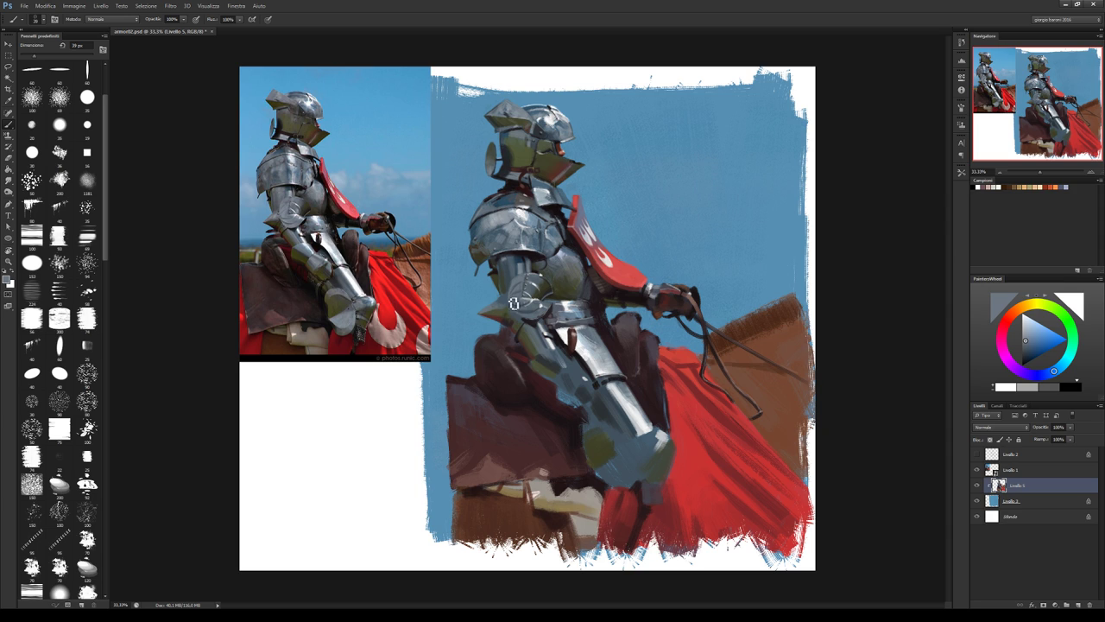
Sample magenta-brown, orange-brown and olive tones from the armour around the hip.
{"action": "left_click", "coordinate": [488, 318], "text": "alt"}
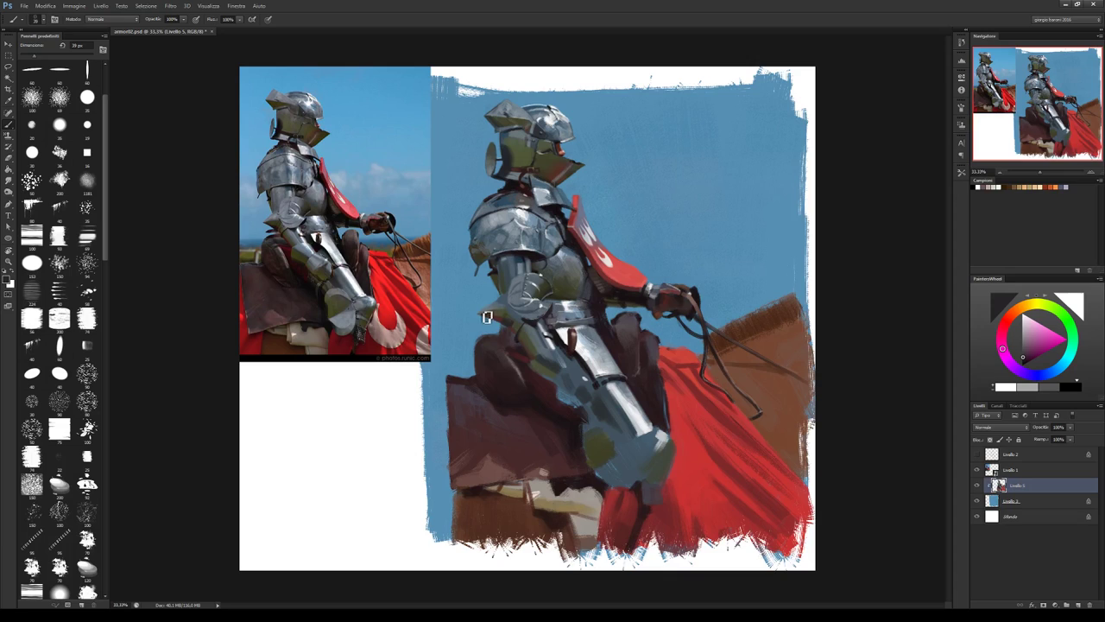
{"action": "left_click", "coordinate": [489, 313], "text": "alt"}
{"action": "left_click", "coordinate": [495, 316], "text": "alt"}
{"action": "left_click", "coordinate": [496, 315], "text": "alt"}
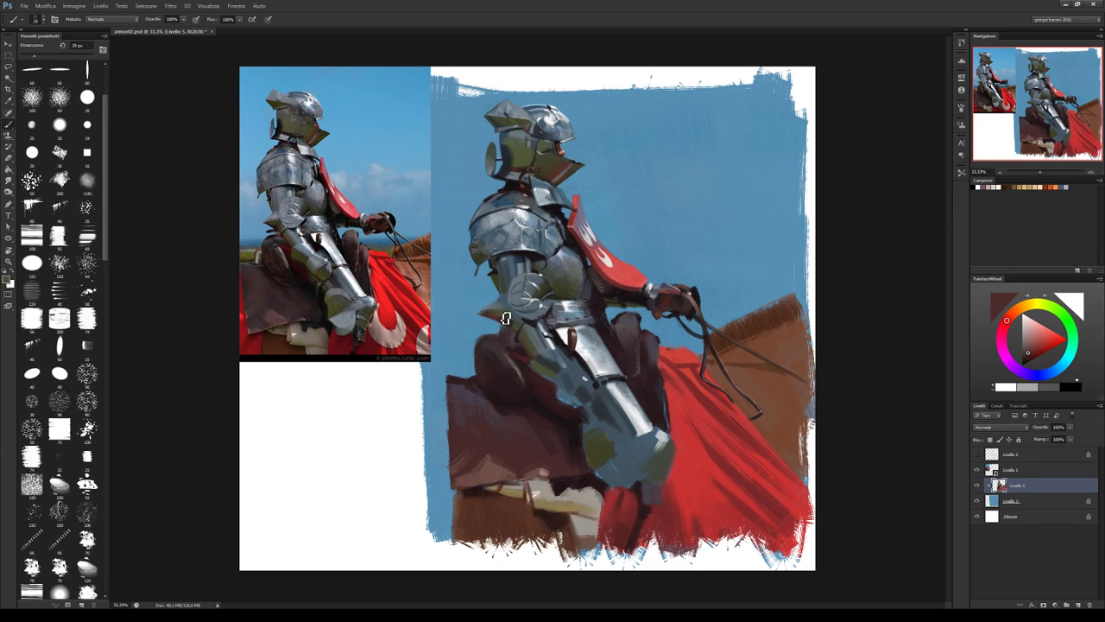
{"action": "left_click", "coordinate": [522, 332], "text": "alt"}
{"action": "left_click", "coordinate": [501, 317], "text": "alt"}
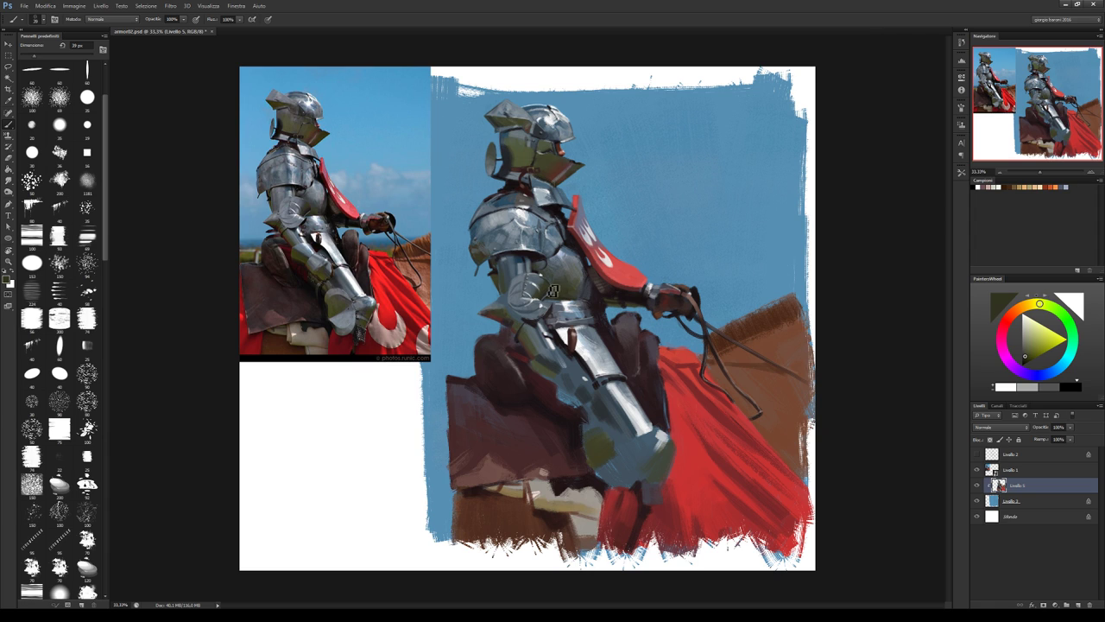
{"action": "left_click", "coordinate": [505, 317], "text": "alt"}
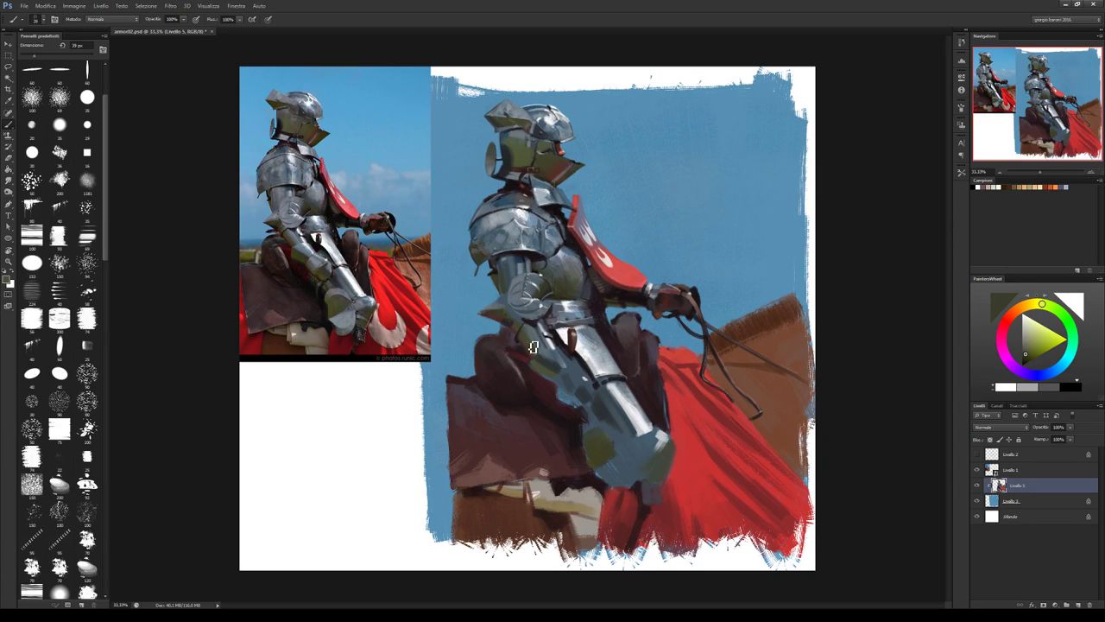
{"action": "left_click", "coordinate": [499, 317], "text": "alt"}
{"action": "left_click", "coordinate": [506, 317], "text": "alt"}
Pick sky-blue and grey-blue armour tones for the elbow highlights.
{"action": "left_click", "coordinate": [490, 305], "text": "alt"}
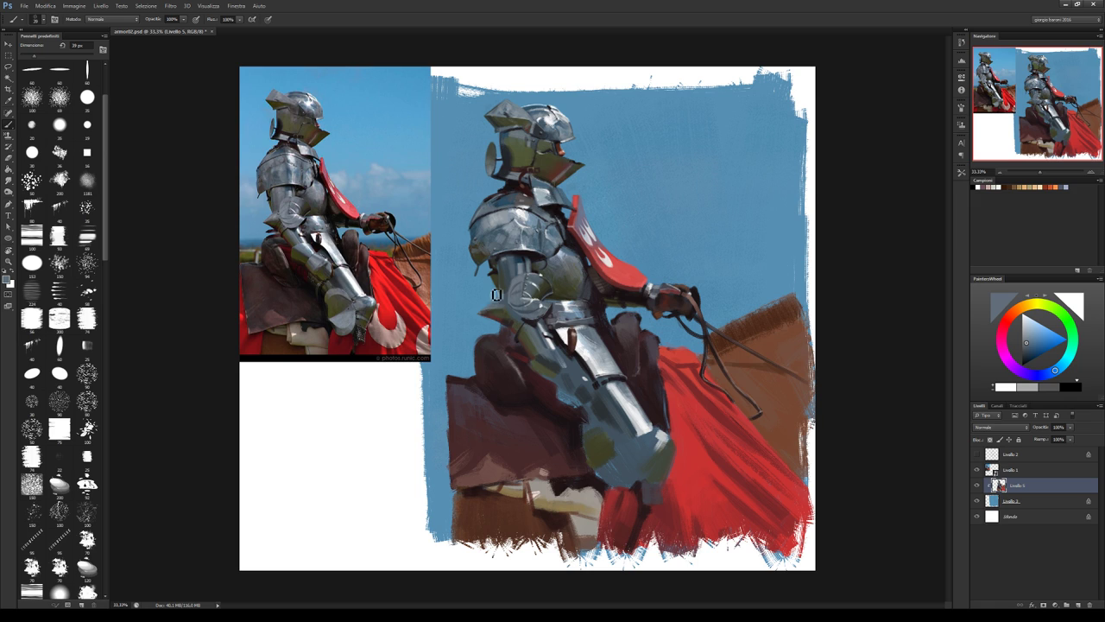
{"action": "left_click", "coordinate": [507, 304], "text": "alt"}
{"action": "left_click", "coordinate": [501, 305], "text": "alt"}
{"action": "left_click", "coordinate": [503, 299], "text": "alt"}
{"action": "left_click", "coordinate": [518, 294], "text": "alt"}
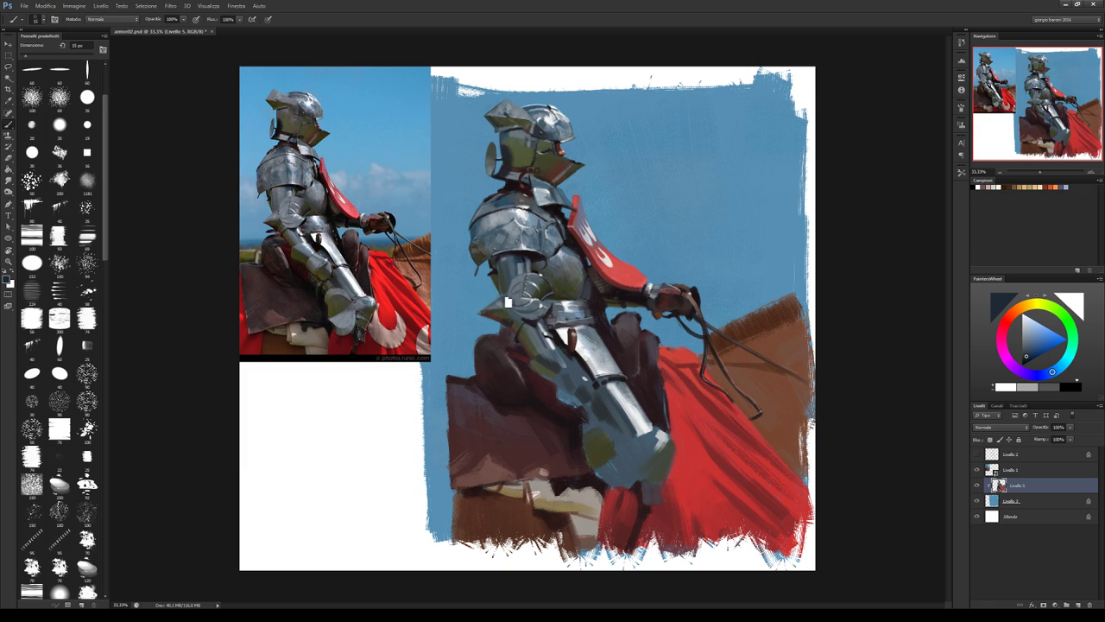
{"action": "left_click", "coordinate": [497, 321], "text": "alt"}
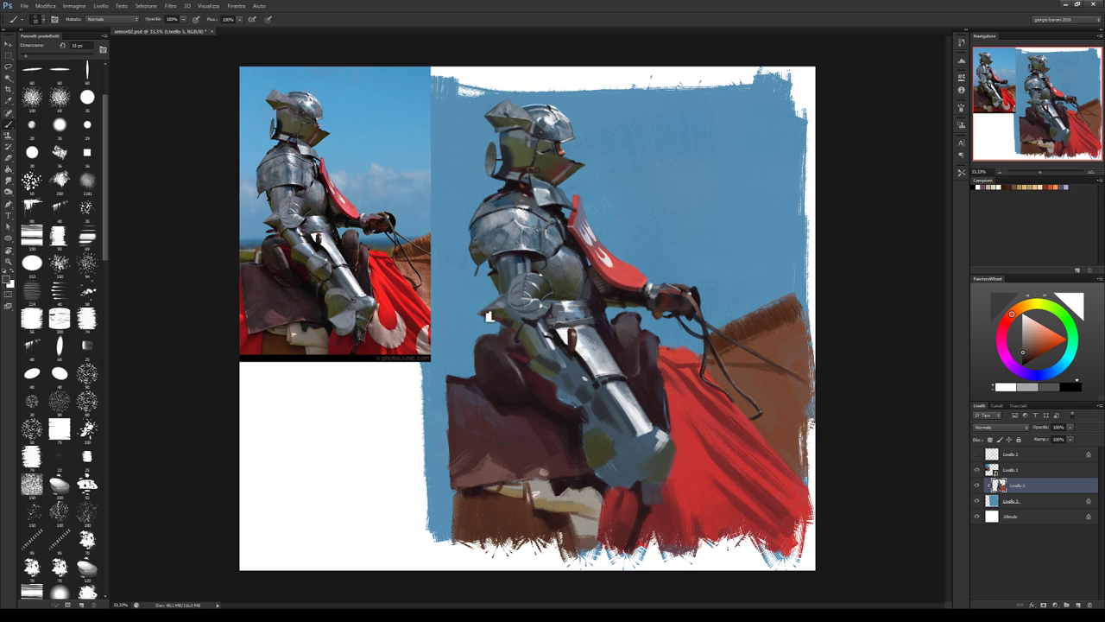
{"action": "left_click", "coordinate": [503, 309], "text": "alt"}
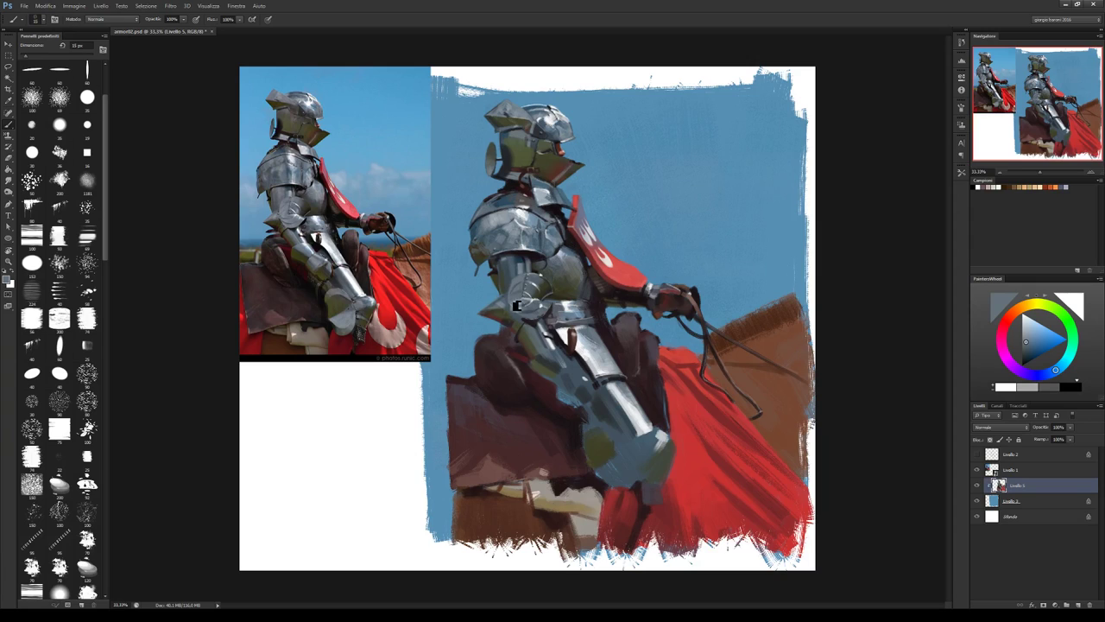
{"action": "left_click", "coordinate": [487, 318], "text": "alt"}
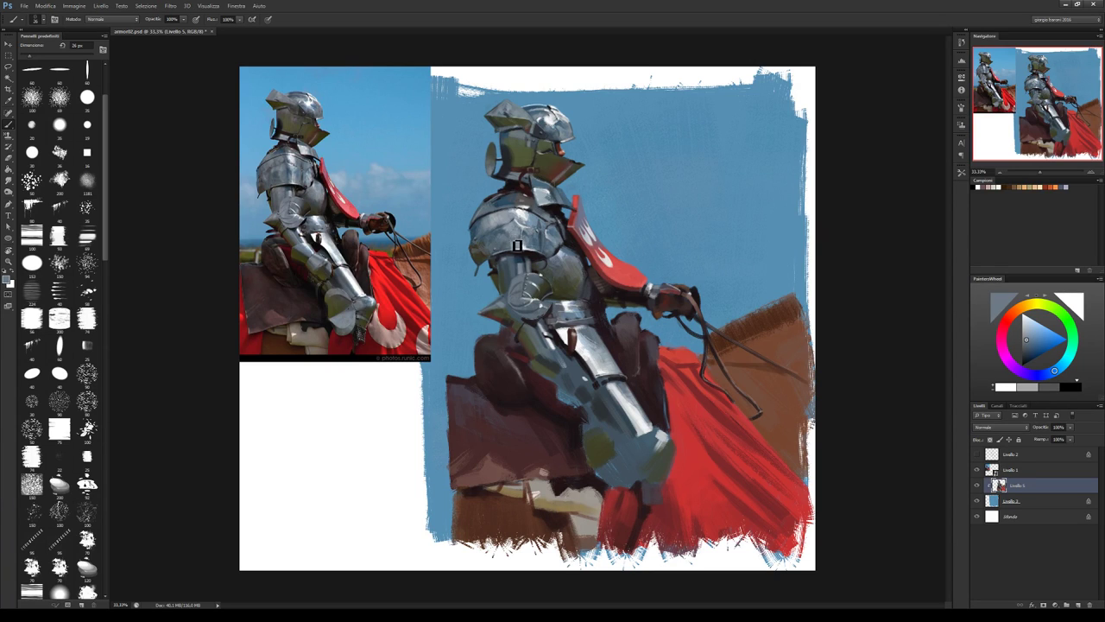
Paint light highlights on the shoulder plate and refine the elbow with blue-grey and olive.
{"action": "left_click", "coordinate": [513, 247], "text": "alt"}
{"action": "left_click_drag", "start_coordinate": [514, 242], "coordinate": [523, 228]}
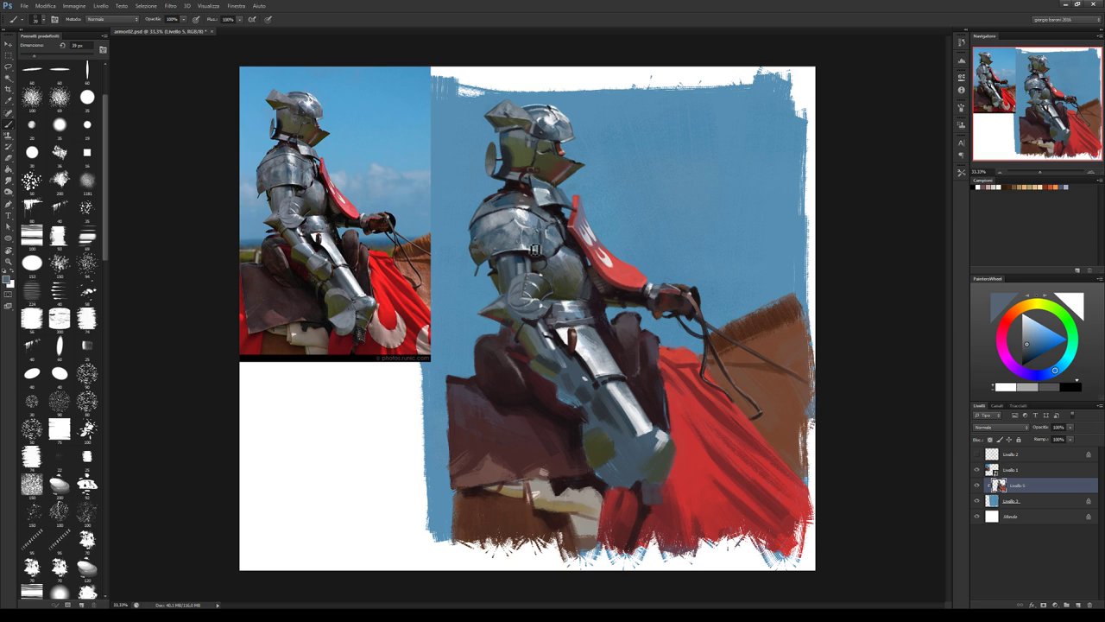
{"action": "left_click", "coordinate": [523, 333], "text": "alt"}
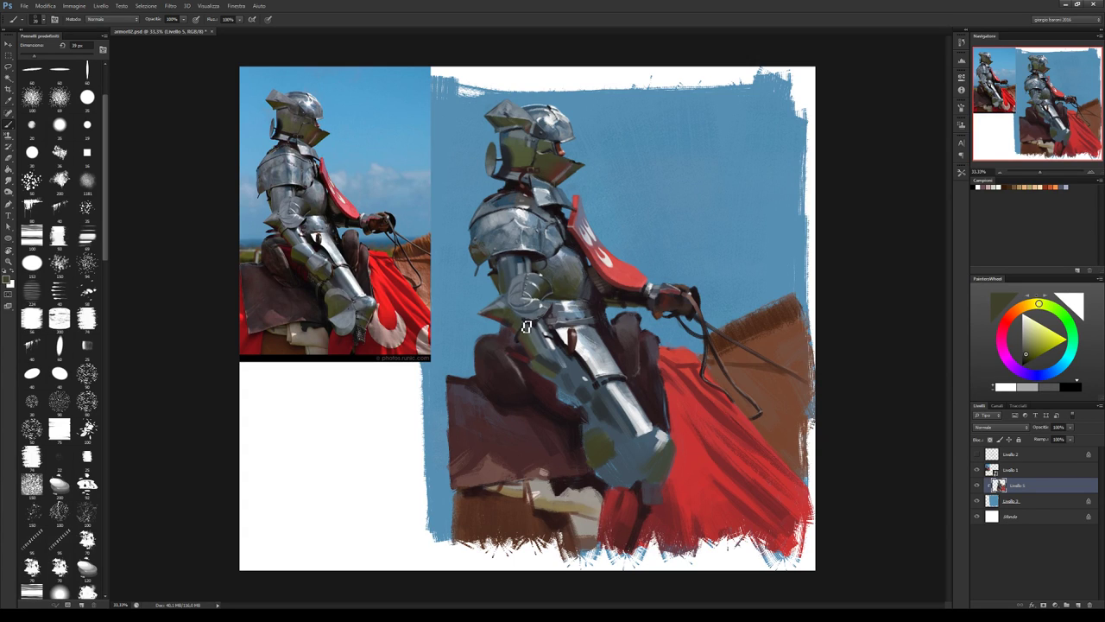
{"action": "left_click", "coordinate": [523, 308], "text": "alt"}
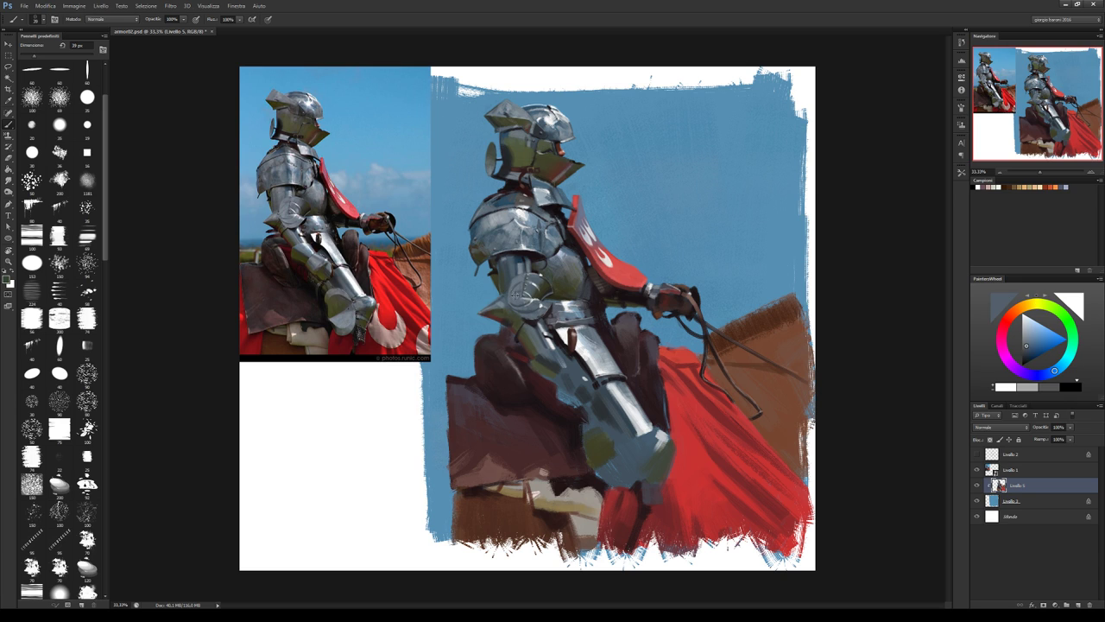
{"action": "left_click", "coordinate": [516, 304], "text": "alt"}
{"action": "left_click", "coordinate": [513, 317], "text": "alt"}
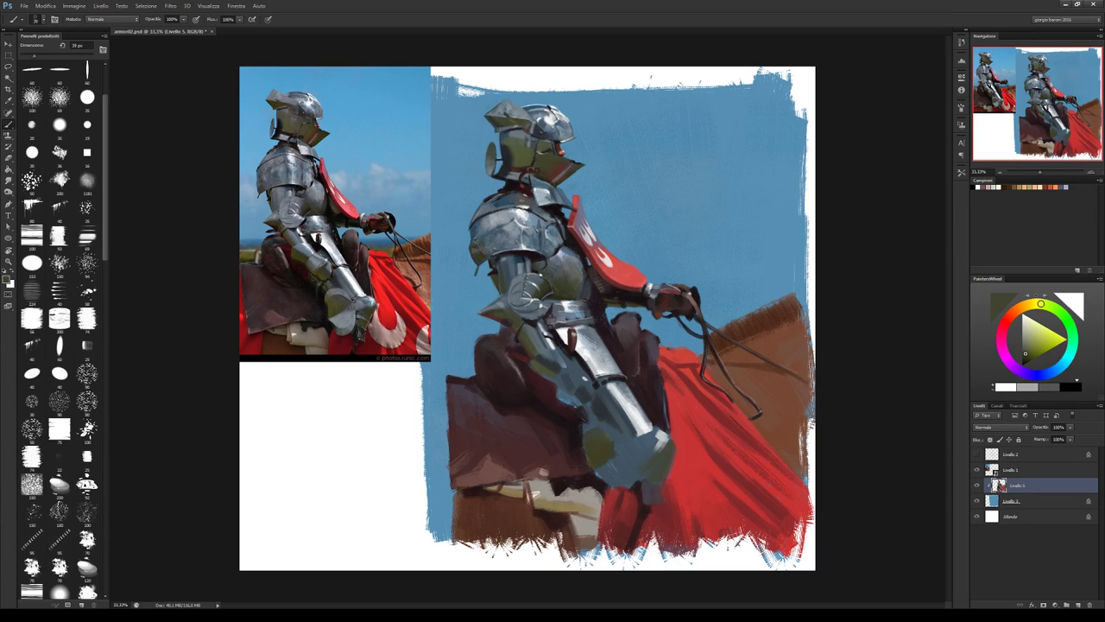
Switch to a larger textured brush and sample purple-grey and grey-blue armour tones.
{"action": "left_click", "coordinate": [86, 541]}
{"action": "key", "text": "bracketright"}
{"action": "left_click", "coordinate": [524, 317], "text": "alt"}
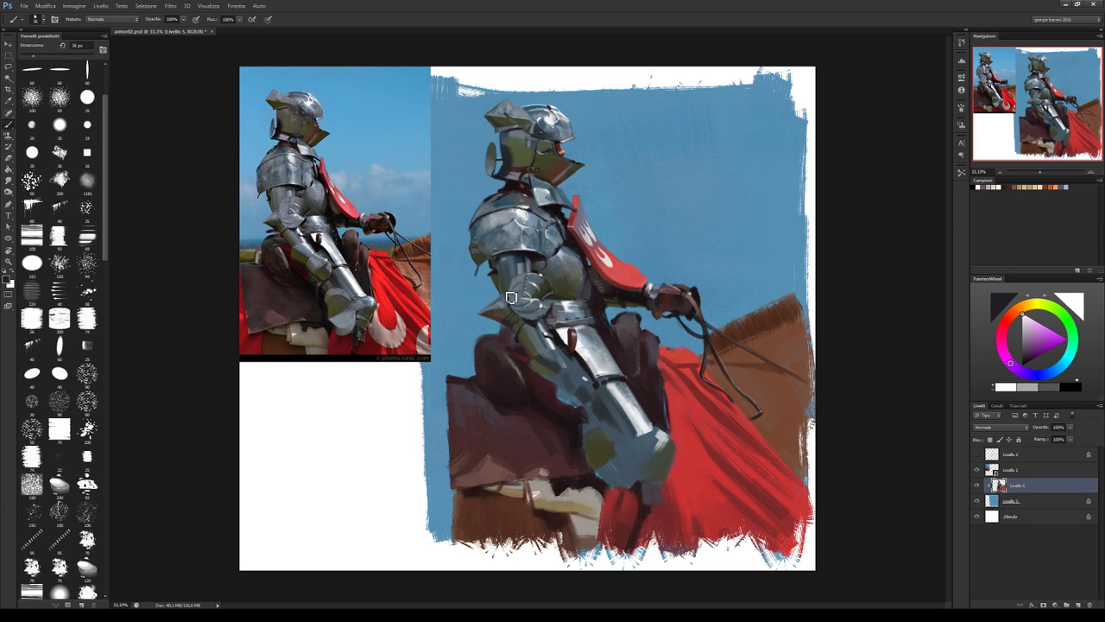
{"action": "left_click", "coordinate": [512, 302], "text": "alt"}
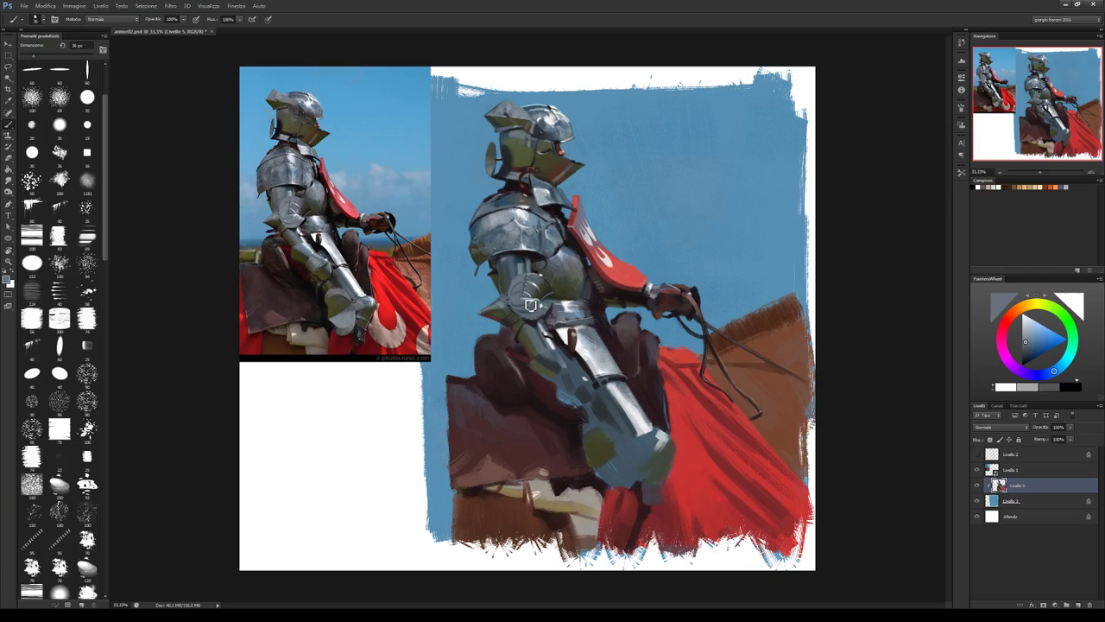
{"action": "left_click", "coordinate": [519, 311], "text": "alt"}
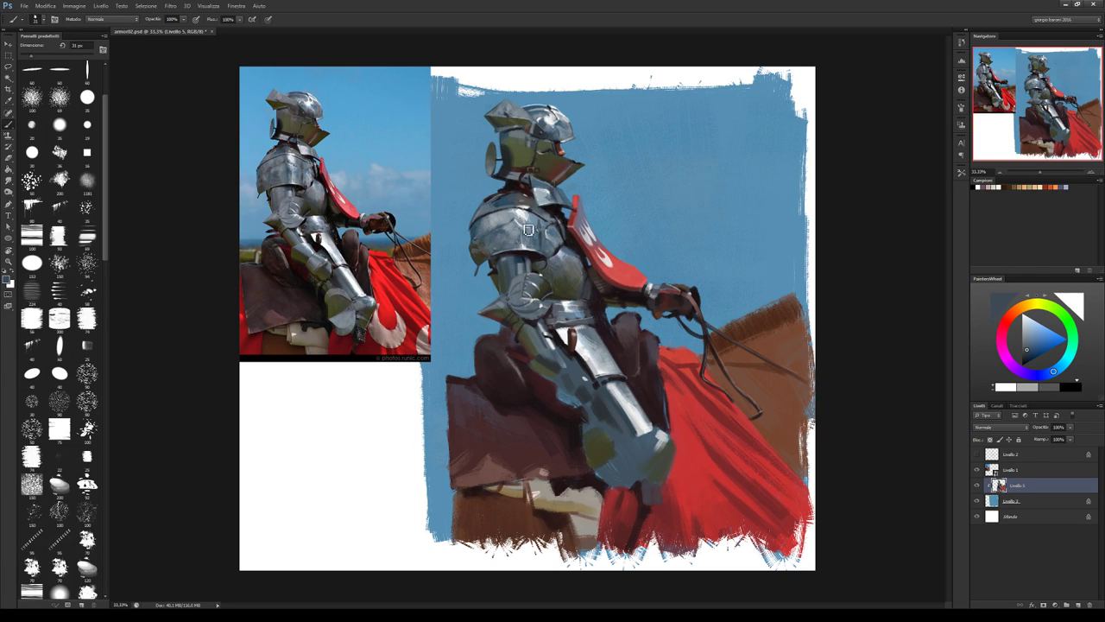
Add olive, purple and reddish-brown touches, swap to near-white, and save the painting.
{"action": "left_click", "coordinate": [546, 276], "text": "alt"}
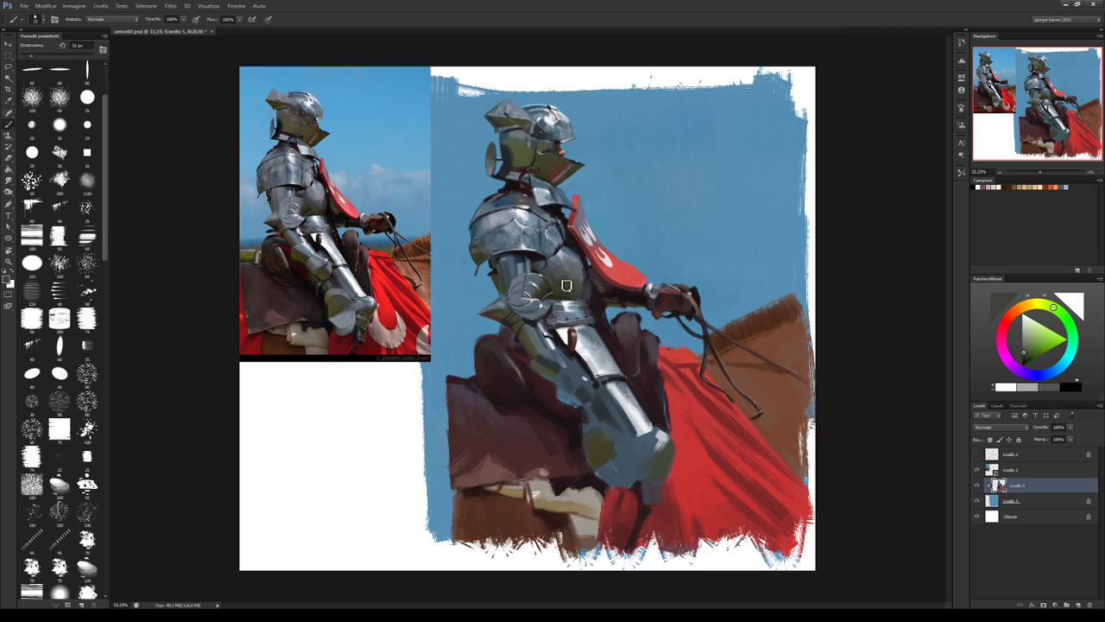
{"action": "left_click", "coordinate": [548, 312], "text": "alt"}
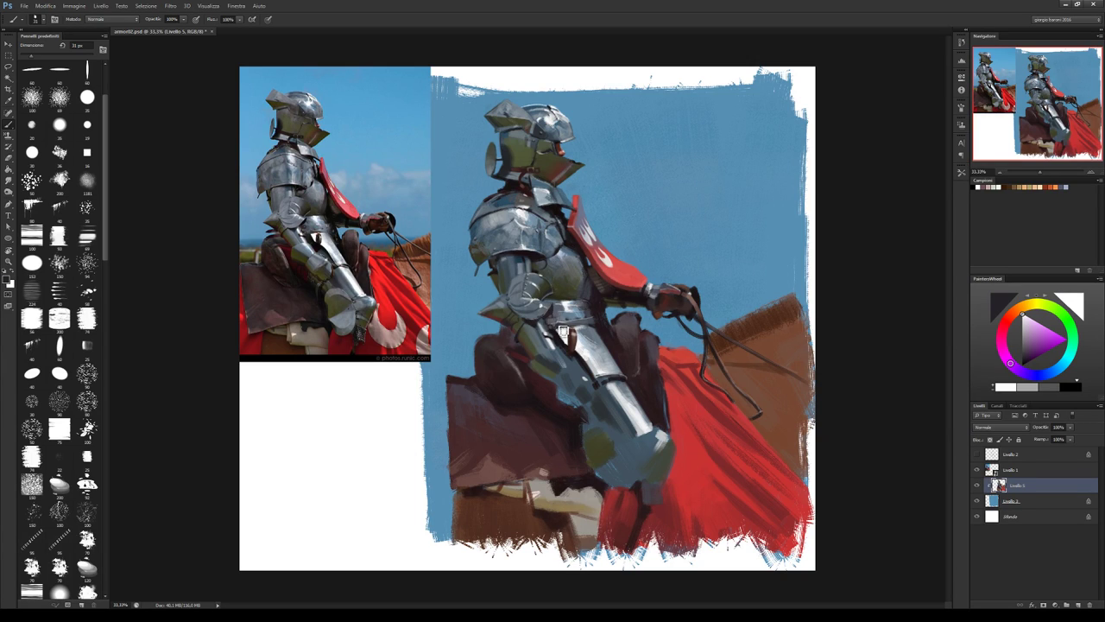
{"action": "left_click", "coordinate": [556, 310], "text": "alt"}
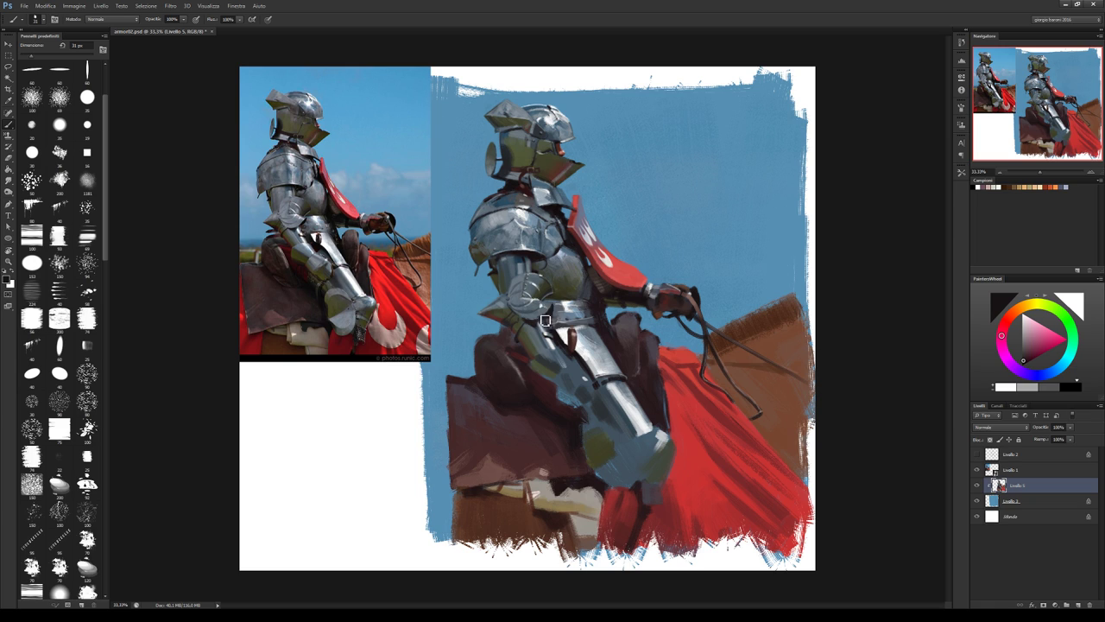
{"action": "left_click", "coordinate": [543, 318], "text": "alt"}
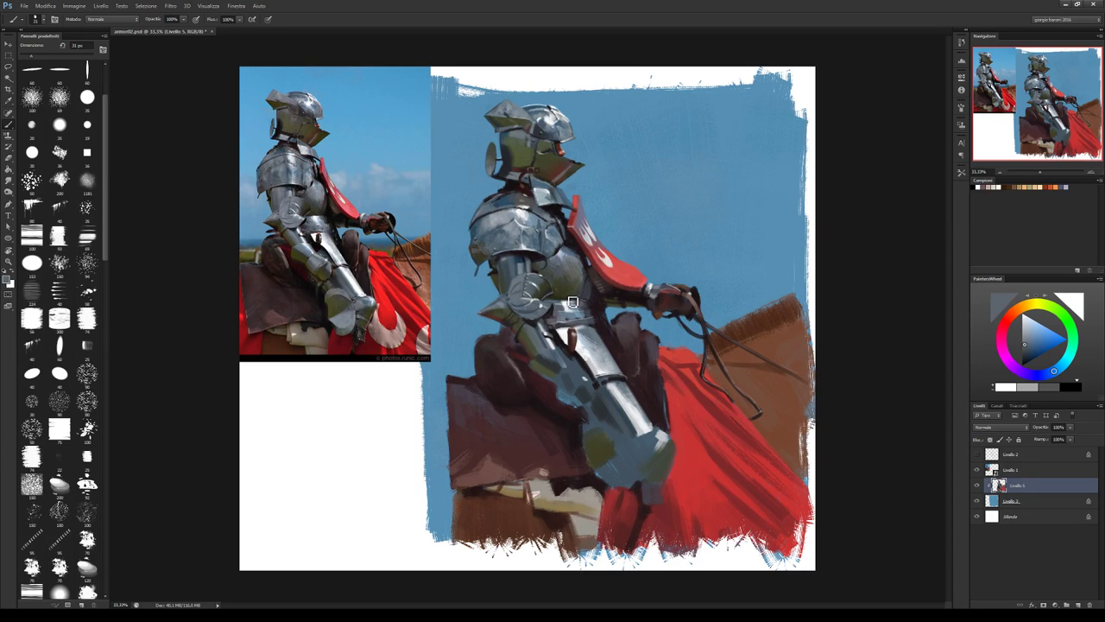
{"action": "key", "text": "alt"}
{"action": "key", "text": "x"}
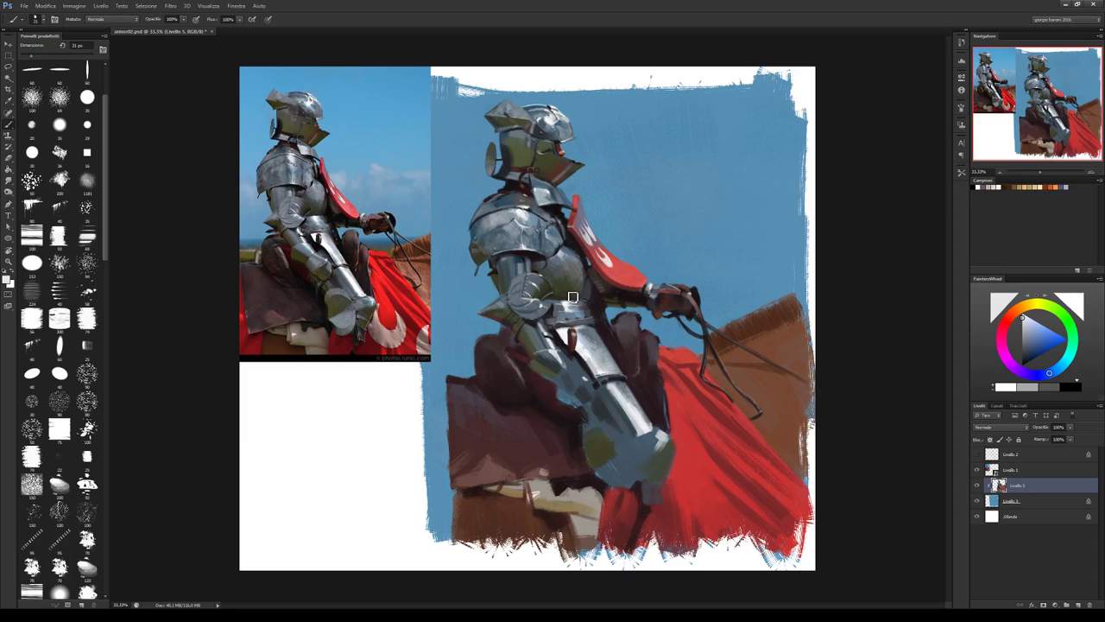
{"action": "key", "text": "ctrl+s"}
Add a new empty layer above Livello 5 and choose a 19 px round brush.
{"action": "left_click", "coordinate": [1074, 605]}
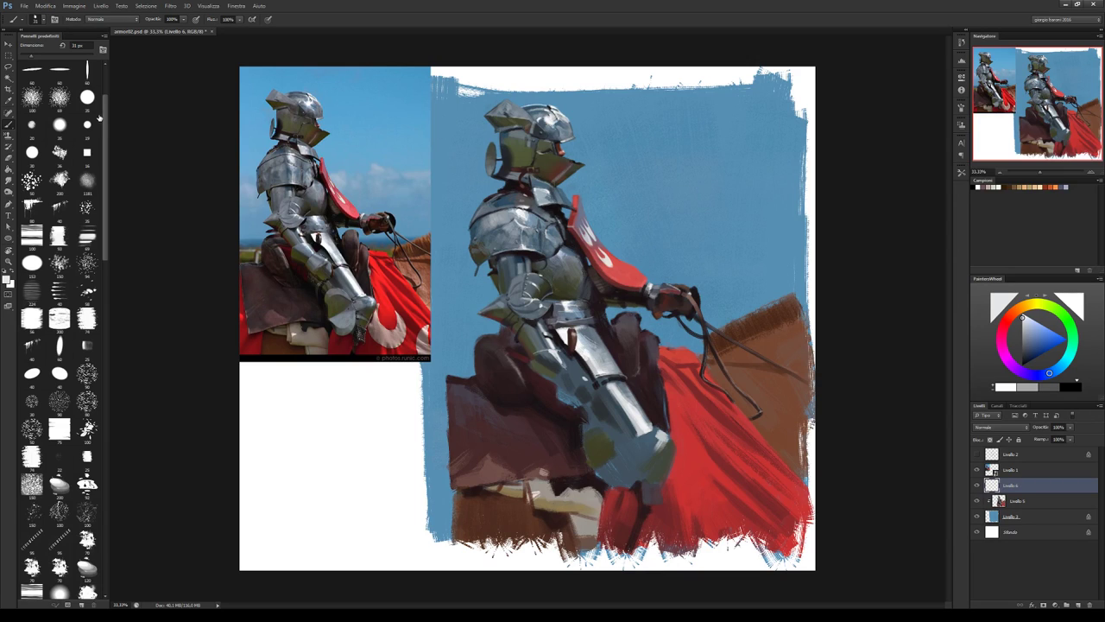
{"action": "scroll", "coordinate": [94, 77], "scroll_direction": "up", "scroll_amount": 3}
{"action": "left_click", "coordinate": [32, 70]}
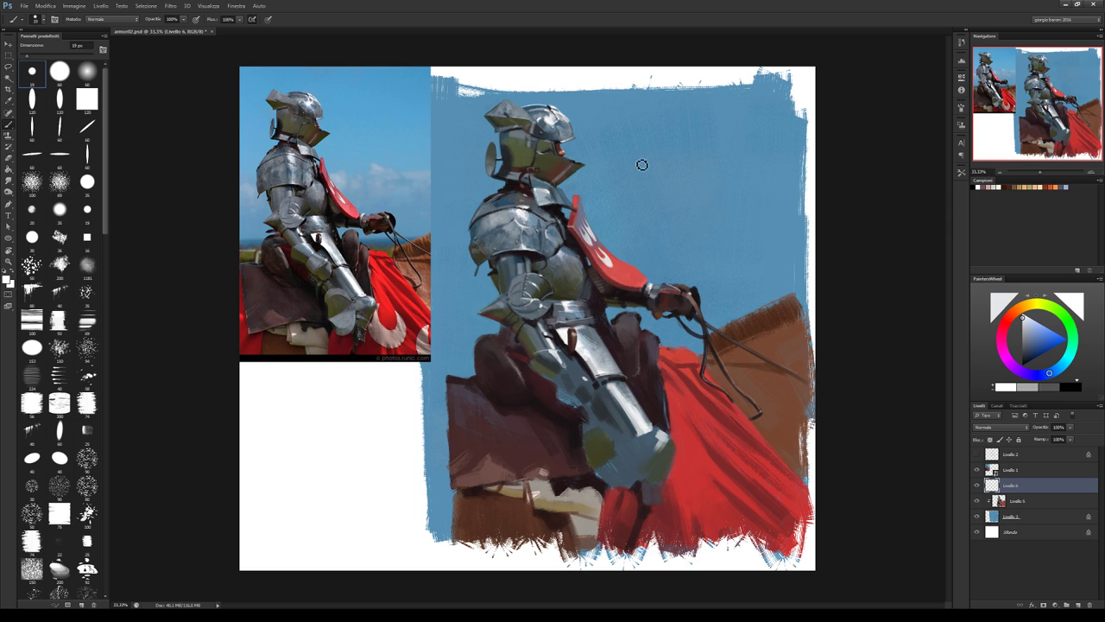
Hand-letter 'thanks for Watching!' with a curved underline in the sky and save.
{"action": "mouse_move", "coordinate": [605, 128]}
{"action": "left_mouse_down"}
{"action": "mouse_move", "coordinate": [627, 125]}
{"action": "mouse_move", "coordinate": [613, 138]}
{"action": "mouse_move", "coordinate": [679, 134]}
{"action": "mouse_move", "coordinate": [631, 164]}
{"action": "left_mouse_up"}
{"action": "mouse_move", "coordinate": [623, 156]}
{"action": "left_mouse_down"}
{"action": "mouse_move", "coordinate": [671, 156]}
{"action": "mouse_move", "coordinate": [644, 178]}
{"action": "mouse_move", "coordinate": [647, 191]}
{"action": "mouse_move", "coordinate": [669, 172]}
{"action": "left_mouse_up"}
{"action": "mouse_move", "coordinate": [682, 176]}
{"action": "left_mouse_down"}
{"action": "mouse_move", "coordinate": [674, 189]}
{"action": "mouse_move", "coordinate": [717, 185]}
{"action": "mouse_move", "coordinate": [722, 195]}
{"action": "left_mouse_up"}
{"action": "left_click_drag", "start_coordinate": [740, 148], "coordinate": [737, 171]}
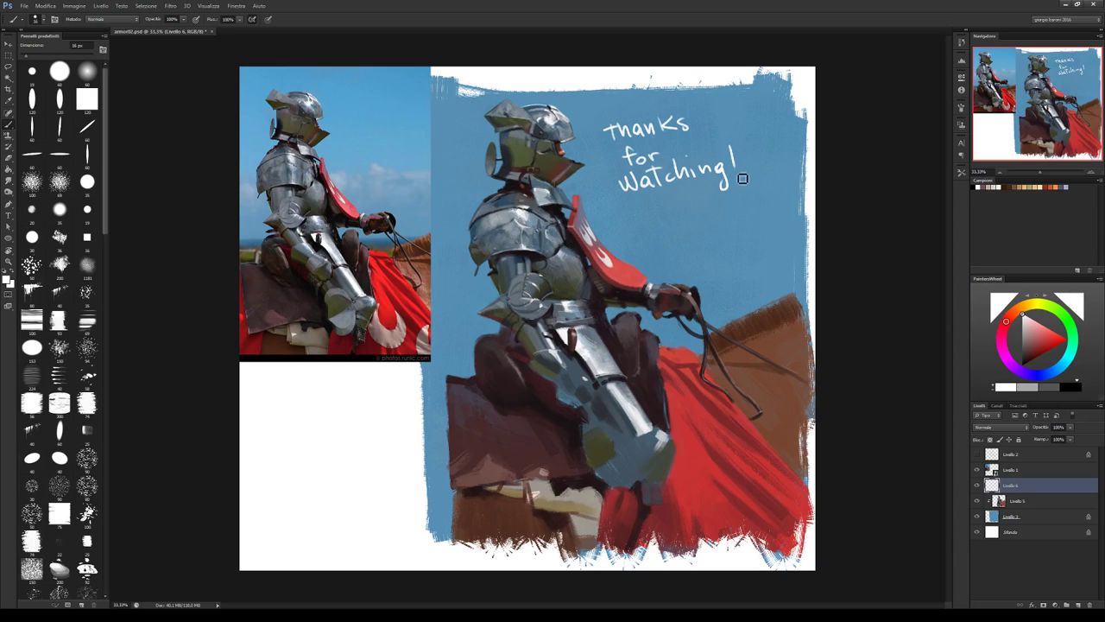
{"action": "left_click", "coordinate": [740, 181]}
{"action": "left_click_drag", "start_coordinate": [606, 233], "coordinate": [772, 198]}
{"action": "key", "text": "ctrl+s"}
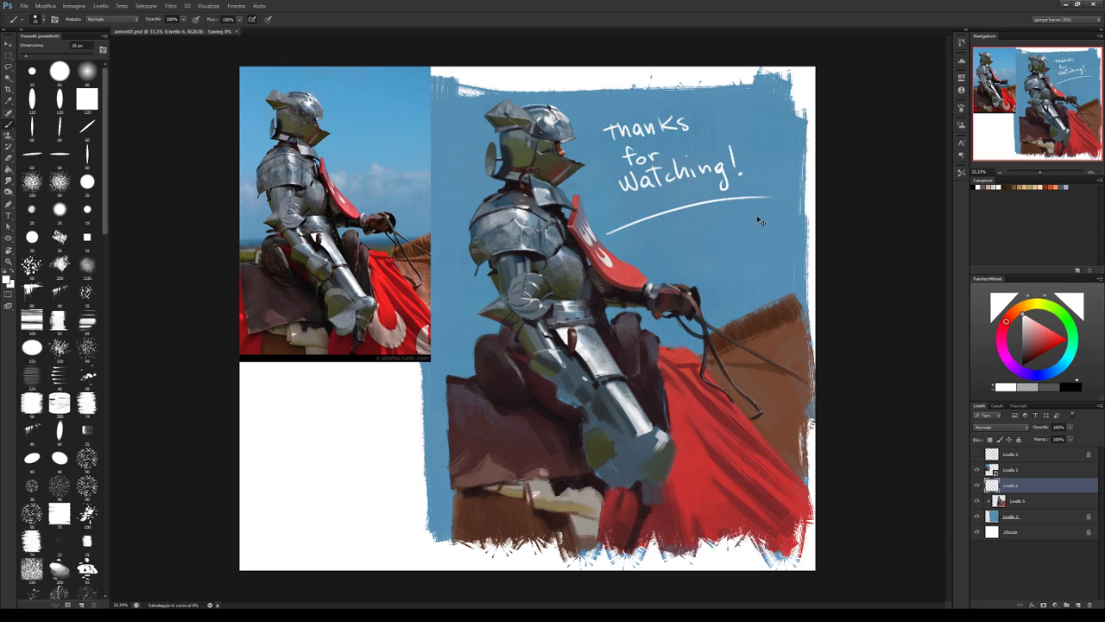